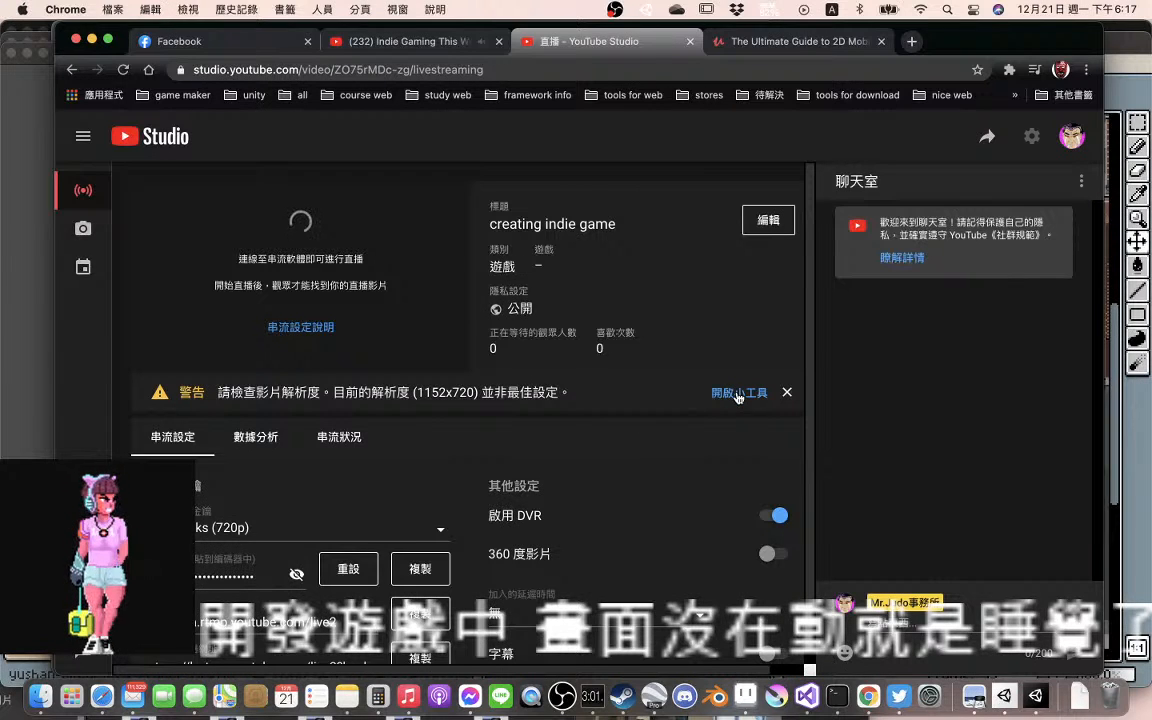
Check the stream health details behind the resolution warning and return to the stream settings
click(738, 394)
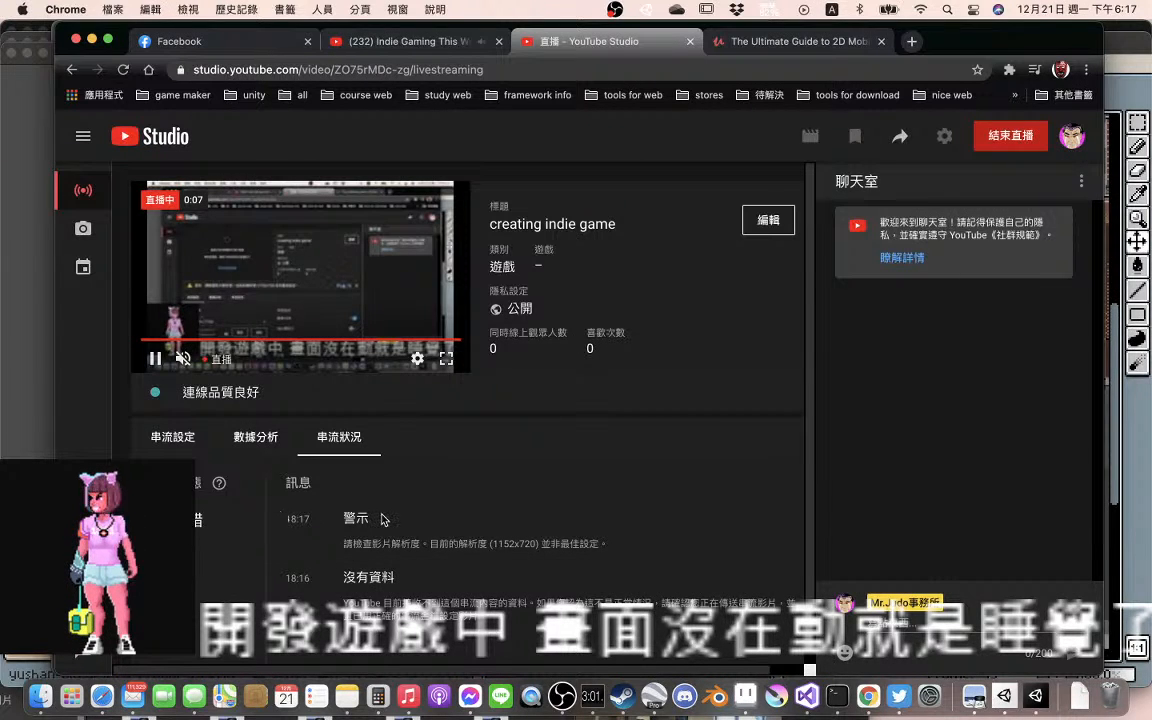
click(172, 438)
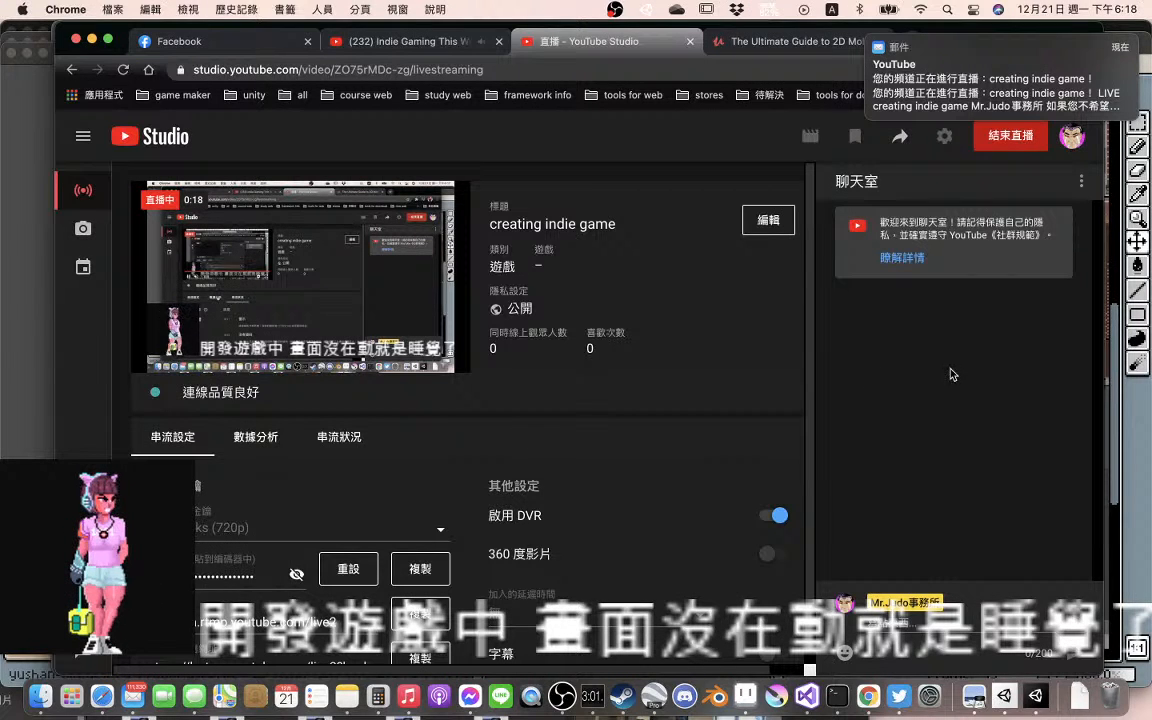
Share the live stream to Facebook with the message "live stream on youtube" and publish the post
click(901, 139)
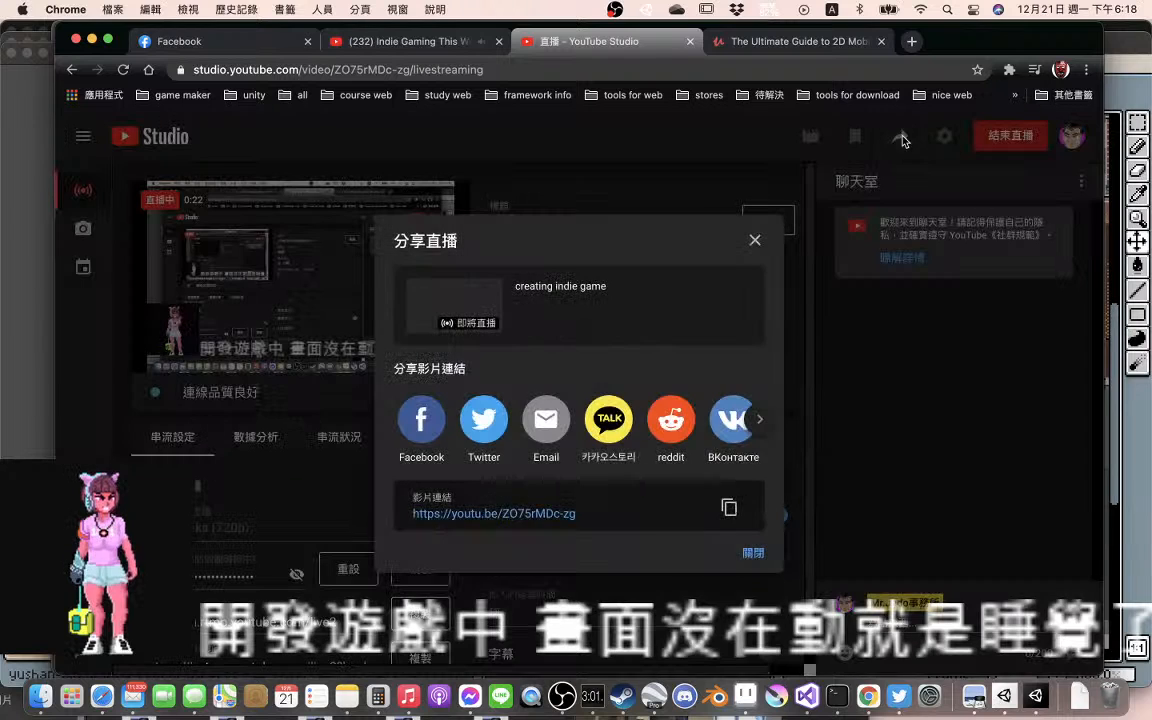
click(423, 419)
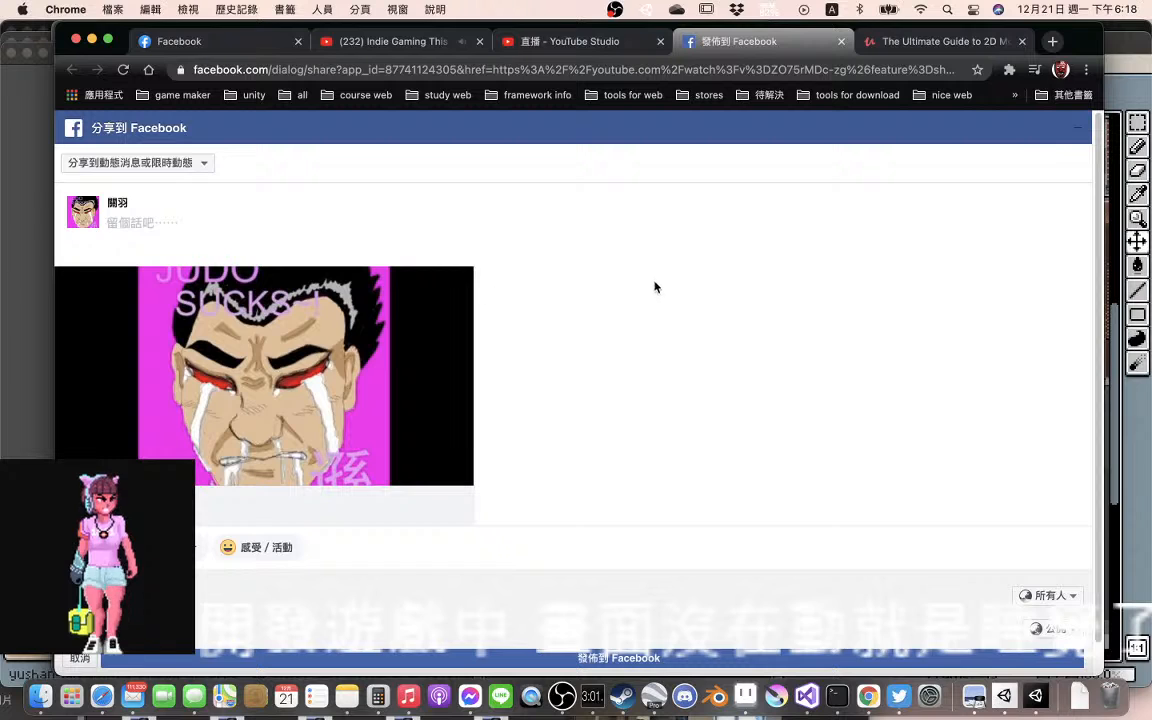
click(166, 227)
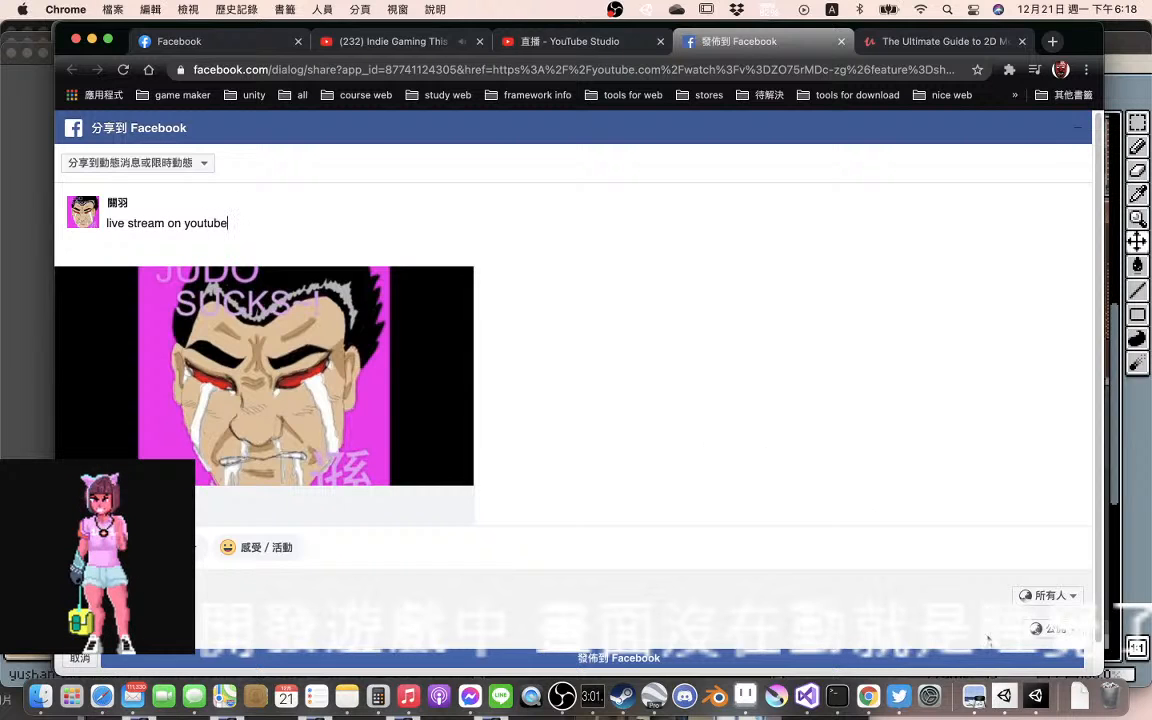
click(704, 658)
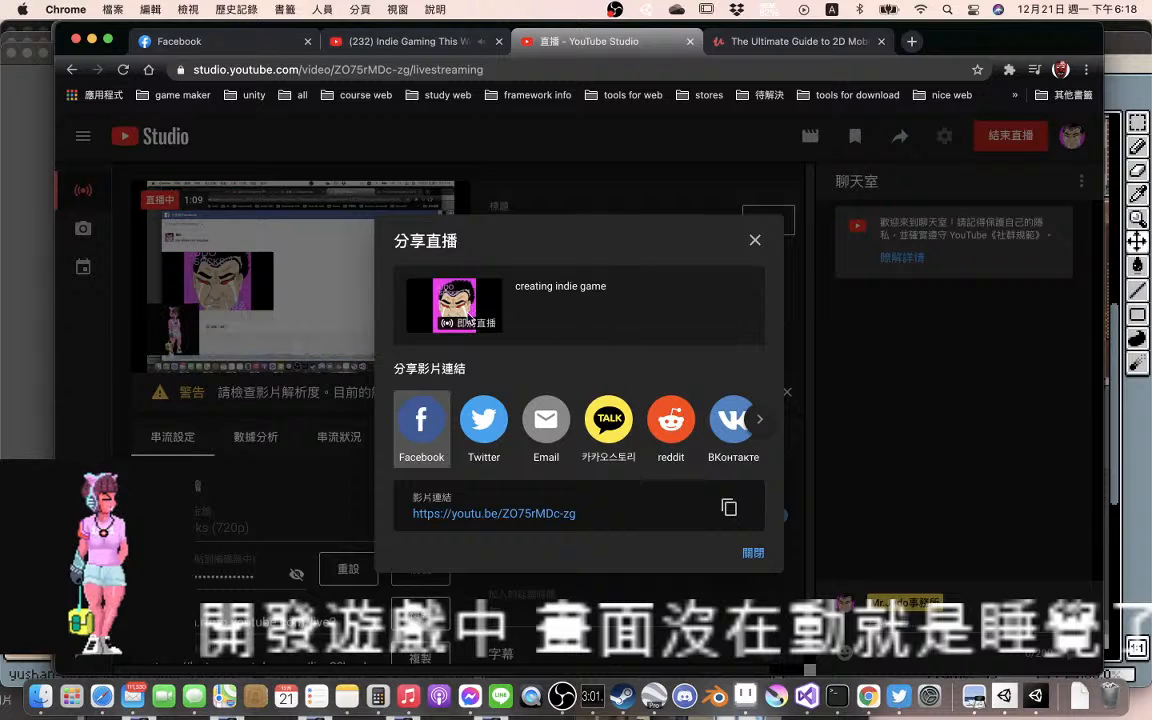
Share the live stream on Twitter, adding "live stream" after "creating indie game" with the link on a new line, and post the tweet
click(483, 423)
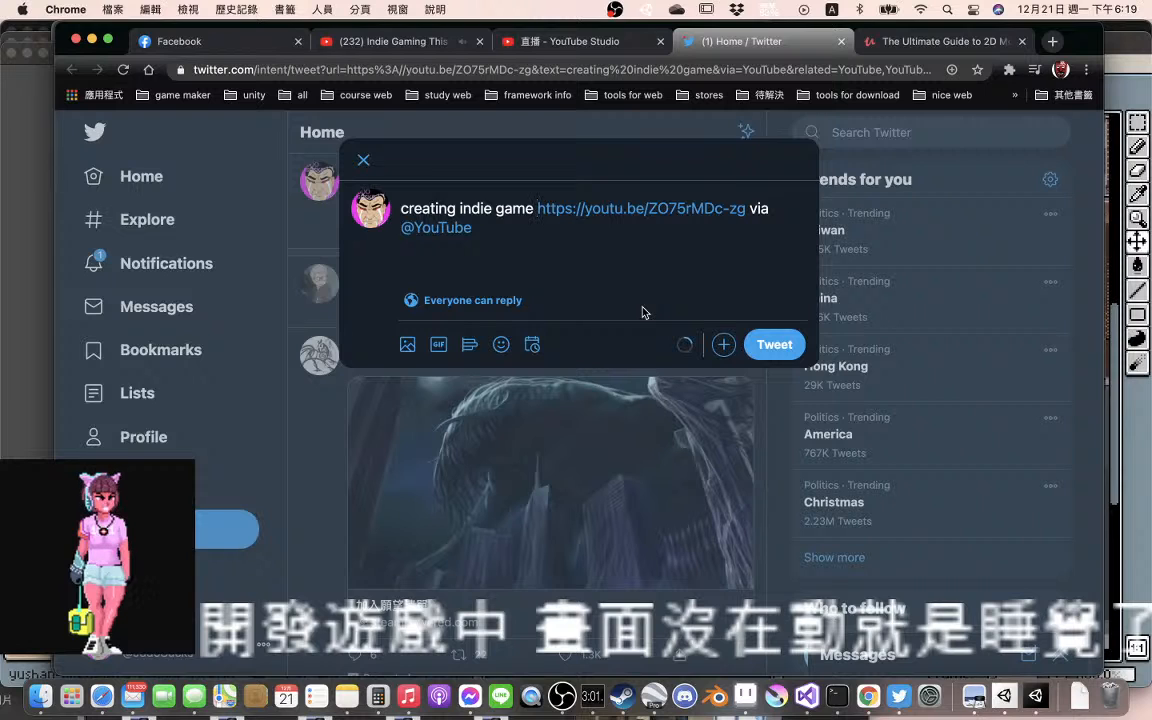
text(live s)
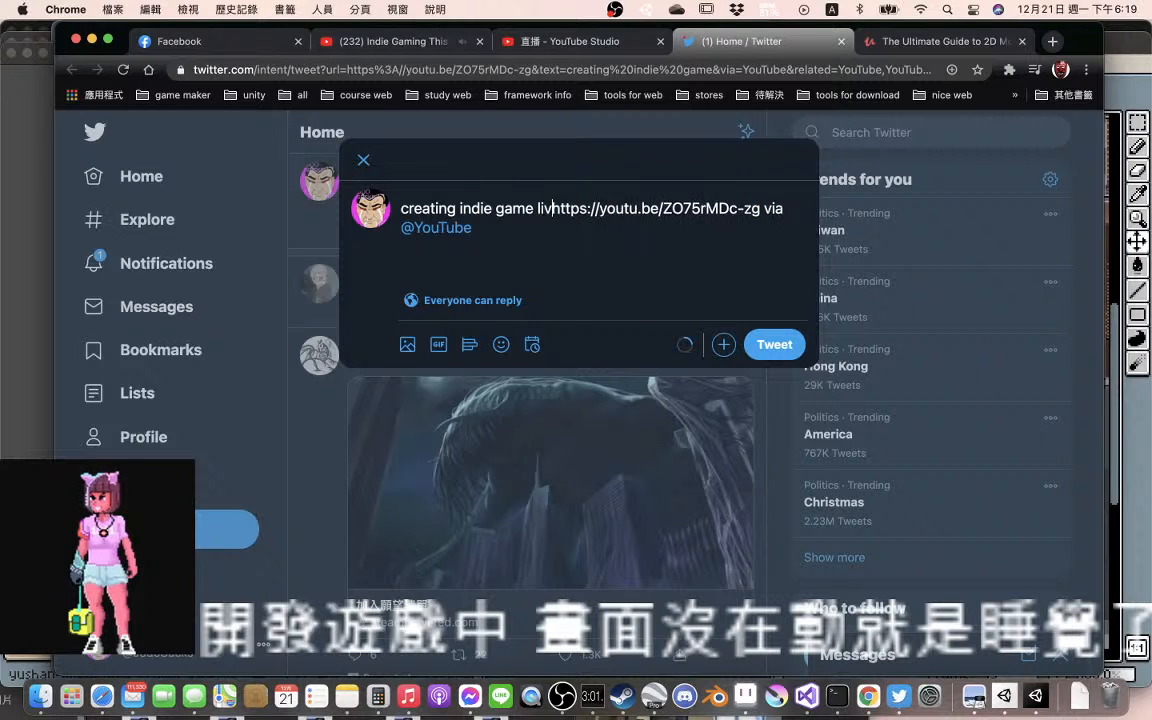
text(tream)
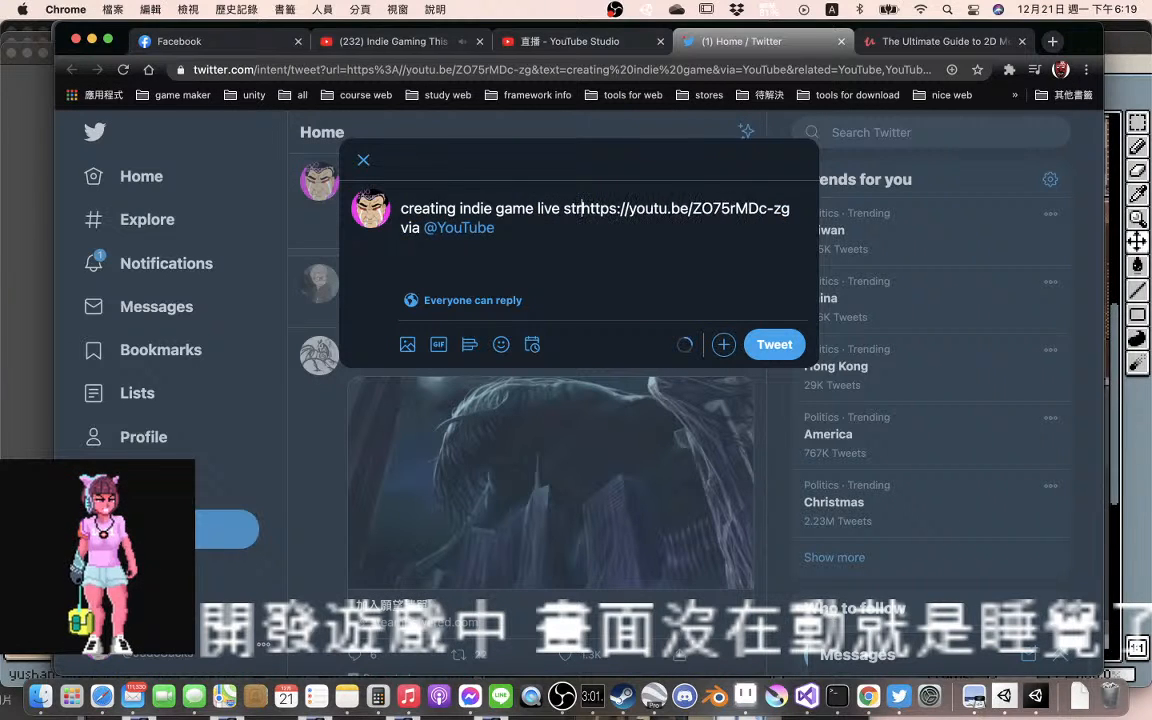
key(Return)
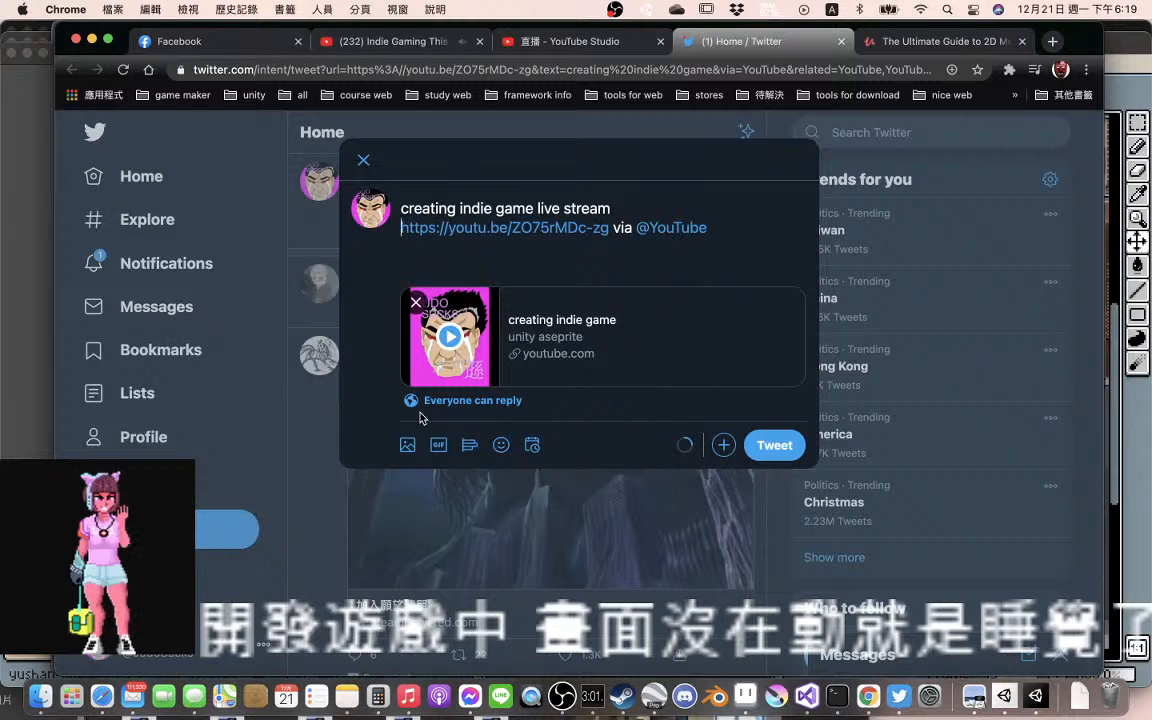
click(784, 450)
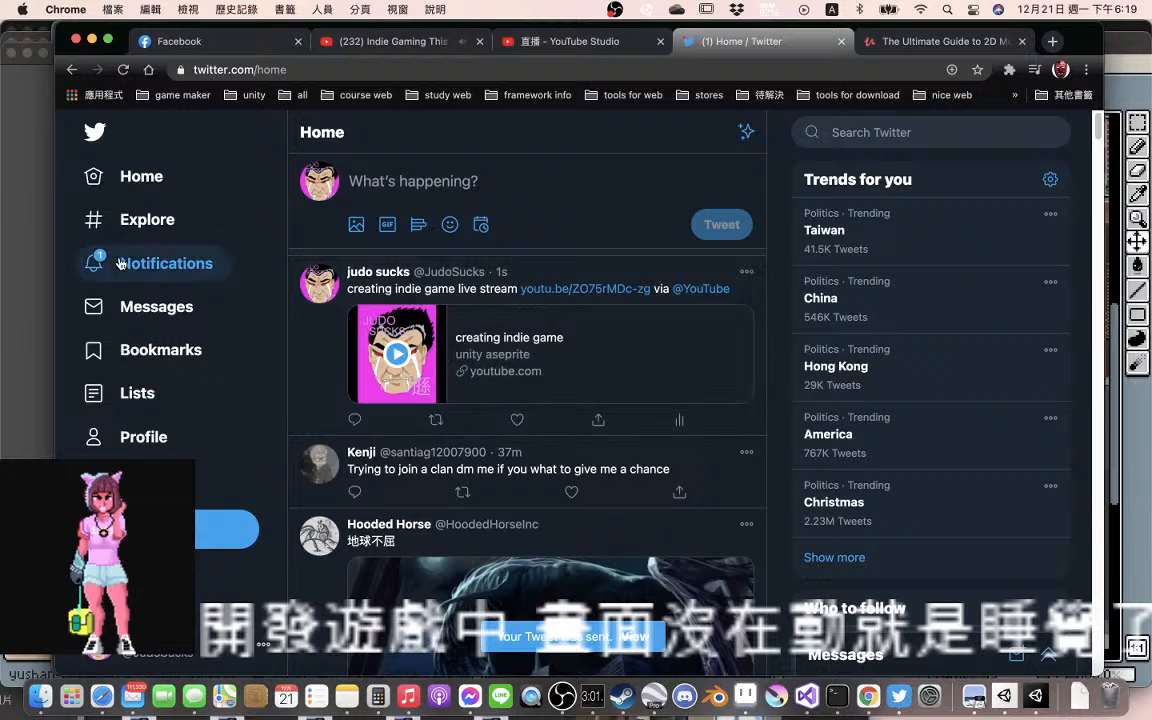
Review the Twitter account's notifications and the tweets on its own profile
click(160, 263)
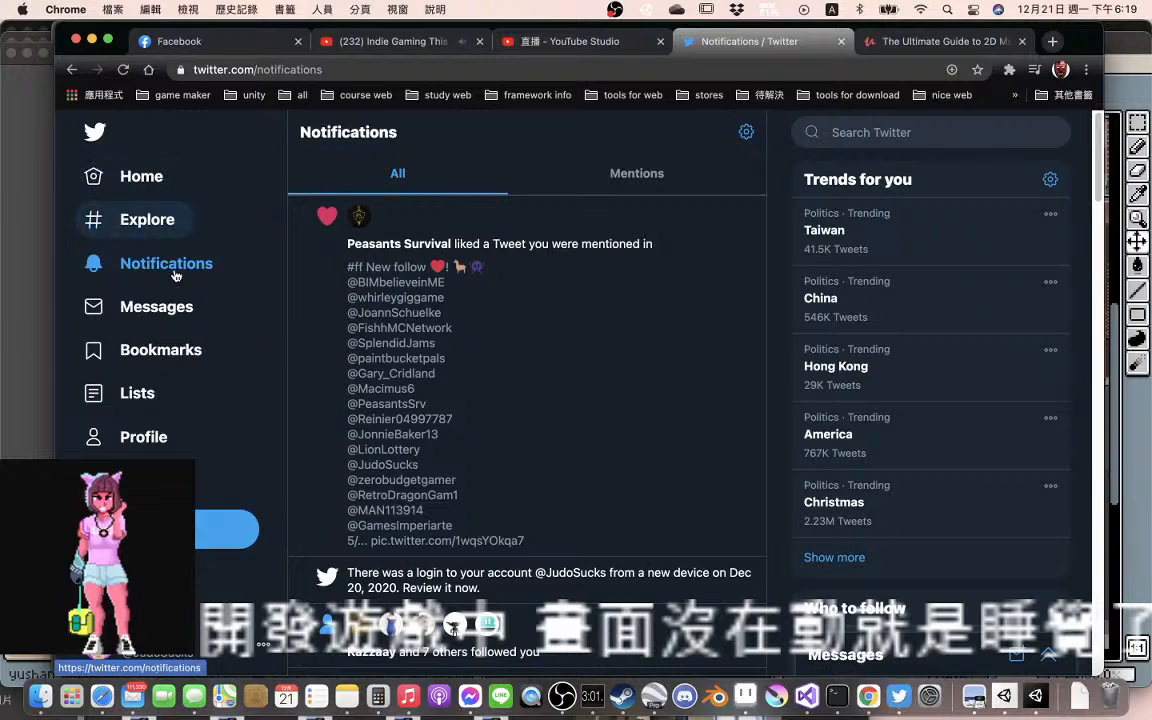
click(150, 436)
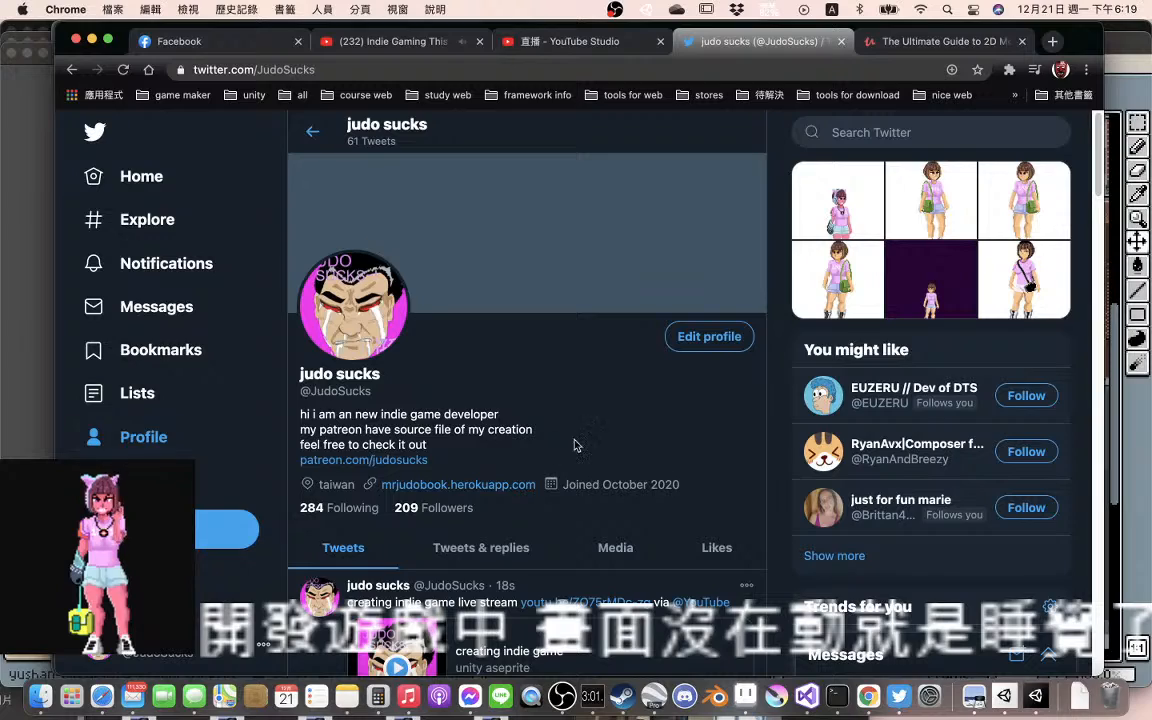
scroll(576, 443, down, 10)
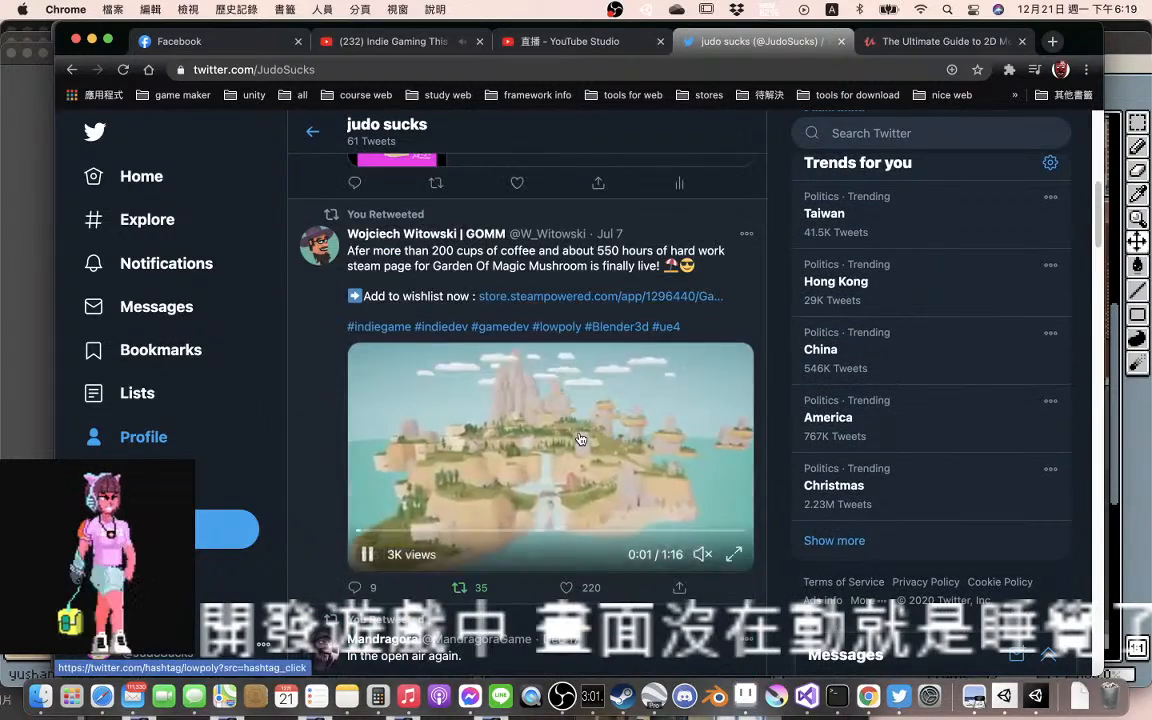
scroll(580, 438, down, 5)
scroll(580, 438, up, 4)
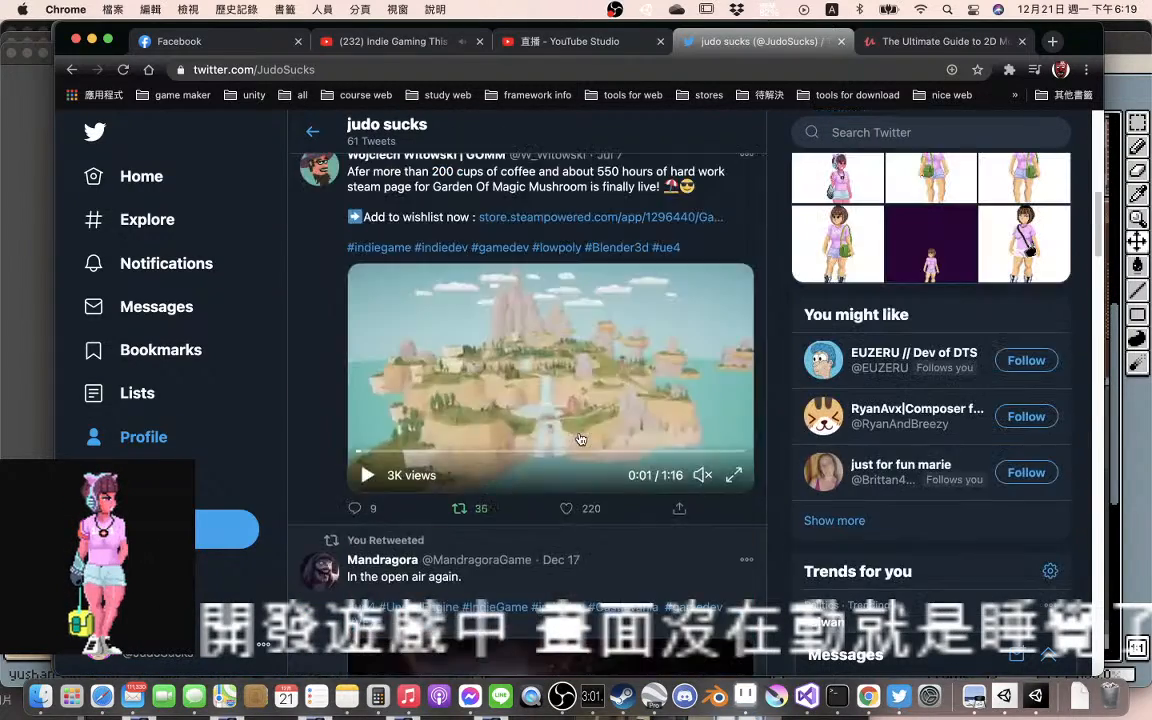
scroll(580, 438, up, 5)
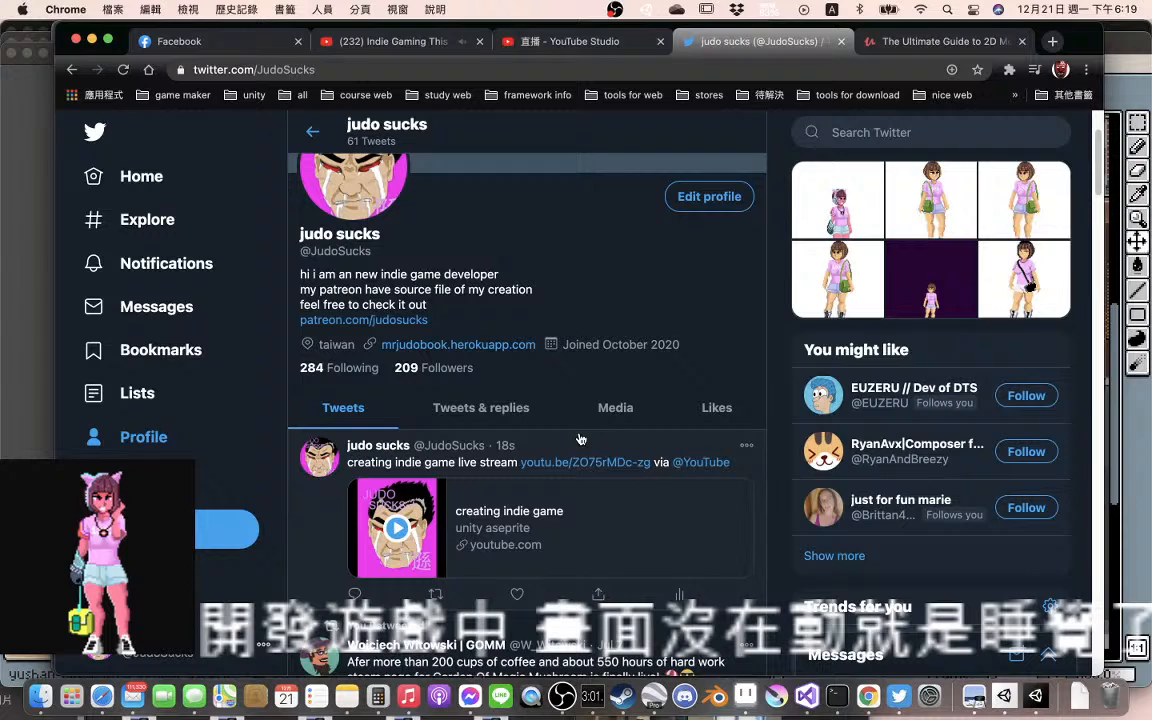
Look through the tweets and replies on the account's profile
click(478, 408)
scroll(545, 472, down, 6)
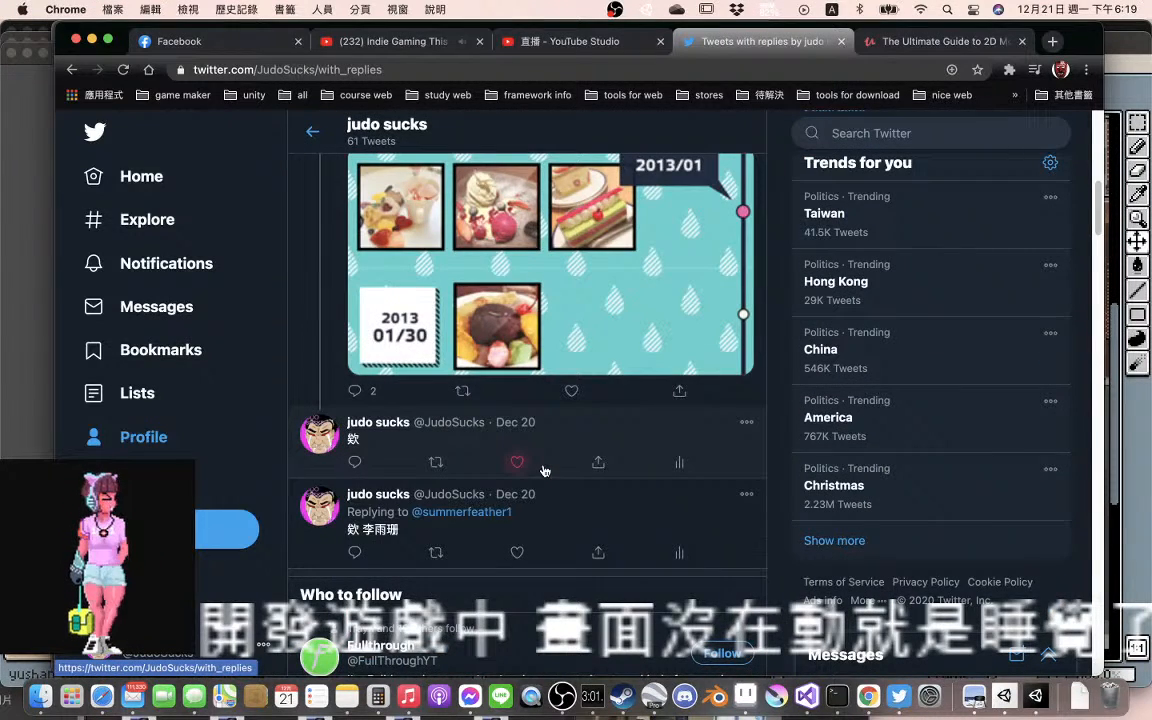
scroll(543, 470, down, 1)
scroll(543, 470, up, 4)
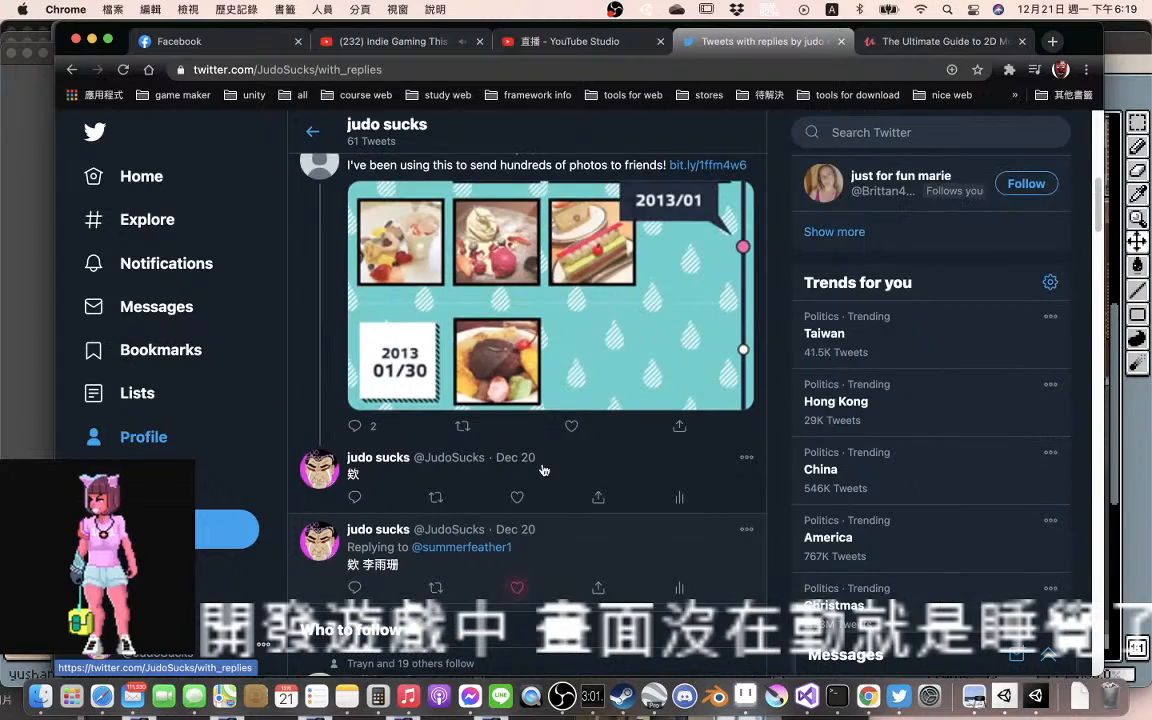
scroll(543, 470, up, 2)
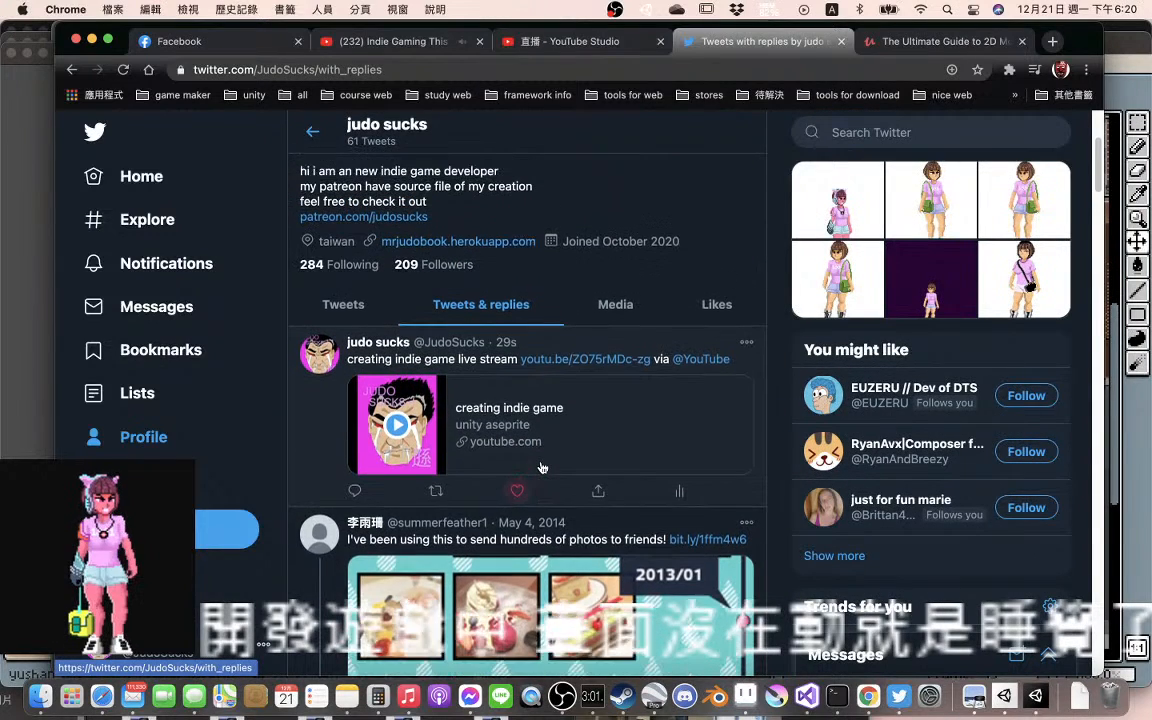
scroll(541, 468, up, 1)
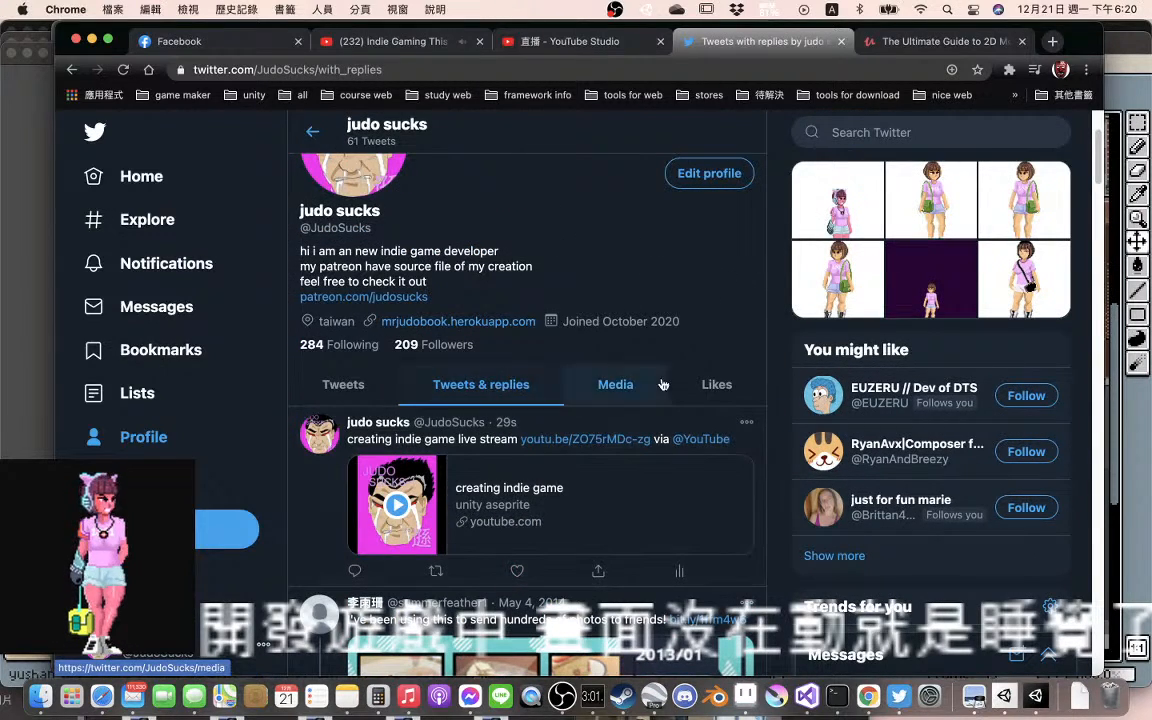
Browse the profile's media posts, from the newest down to the oldest artwork
click(606, 395)
scroll(576, 473, down, 5)
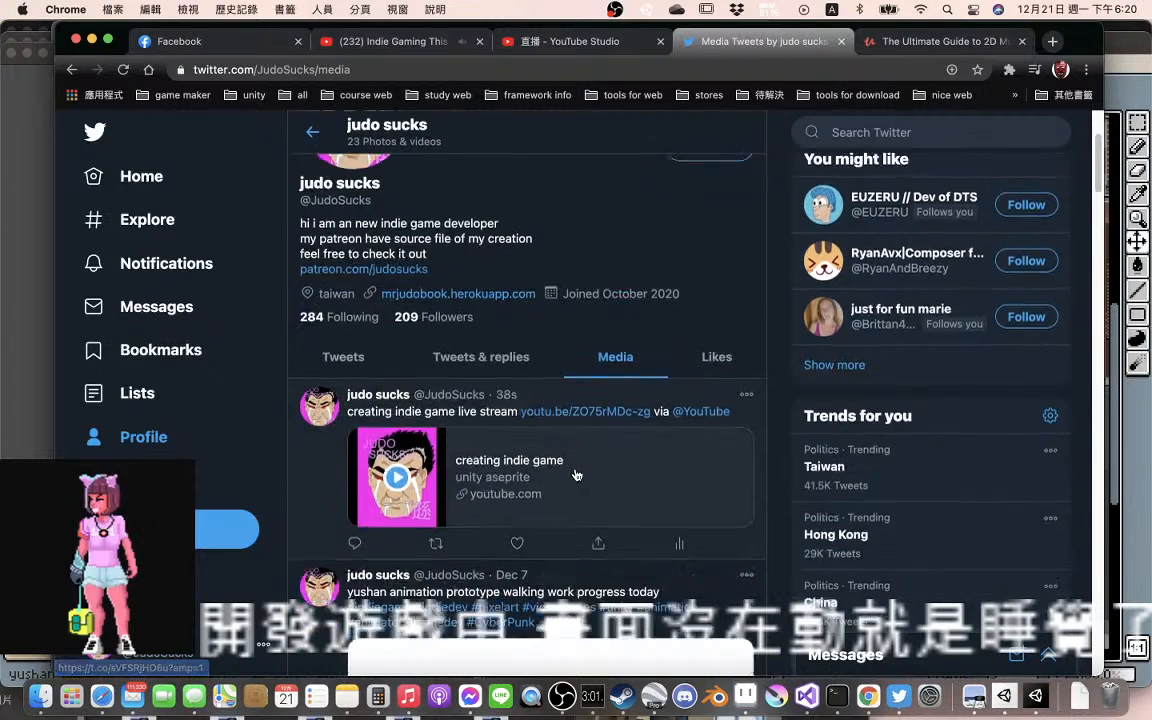
scroll(576, 474, down, 4)
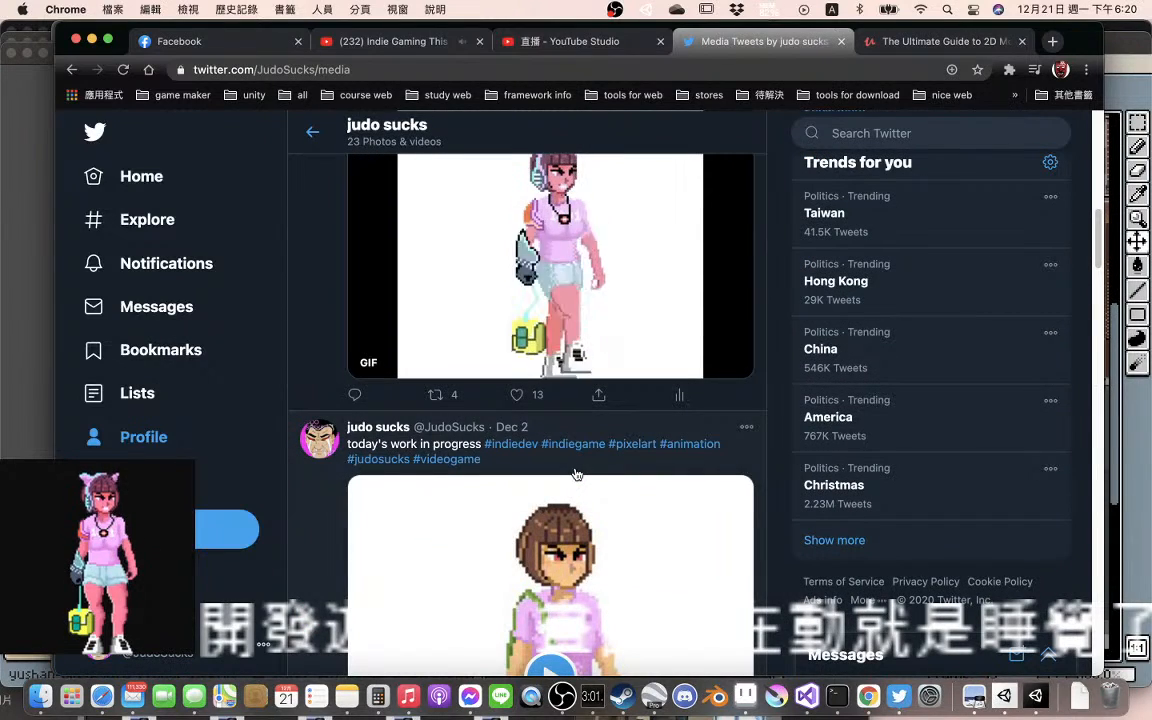
scroll(576, 473, up, 2)
scroll(576, 473, down, 3)
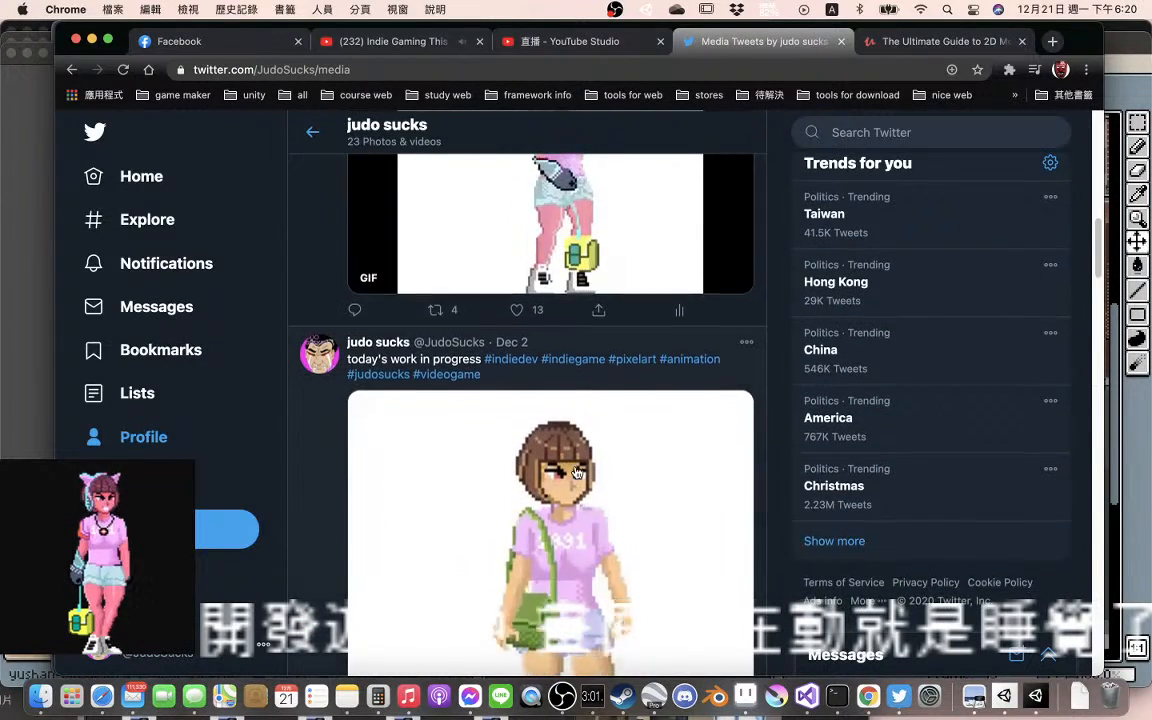
scroll(576, 473, down, 12)
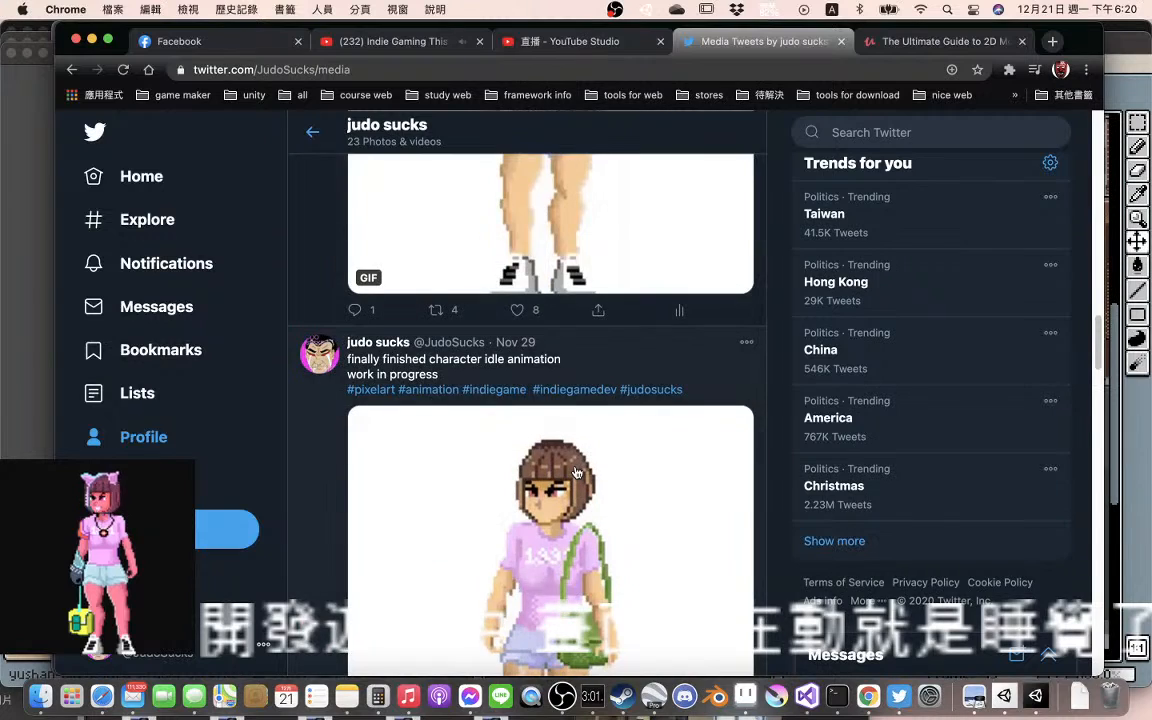
scroll(576, 473, down, 15)
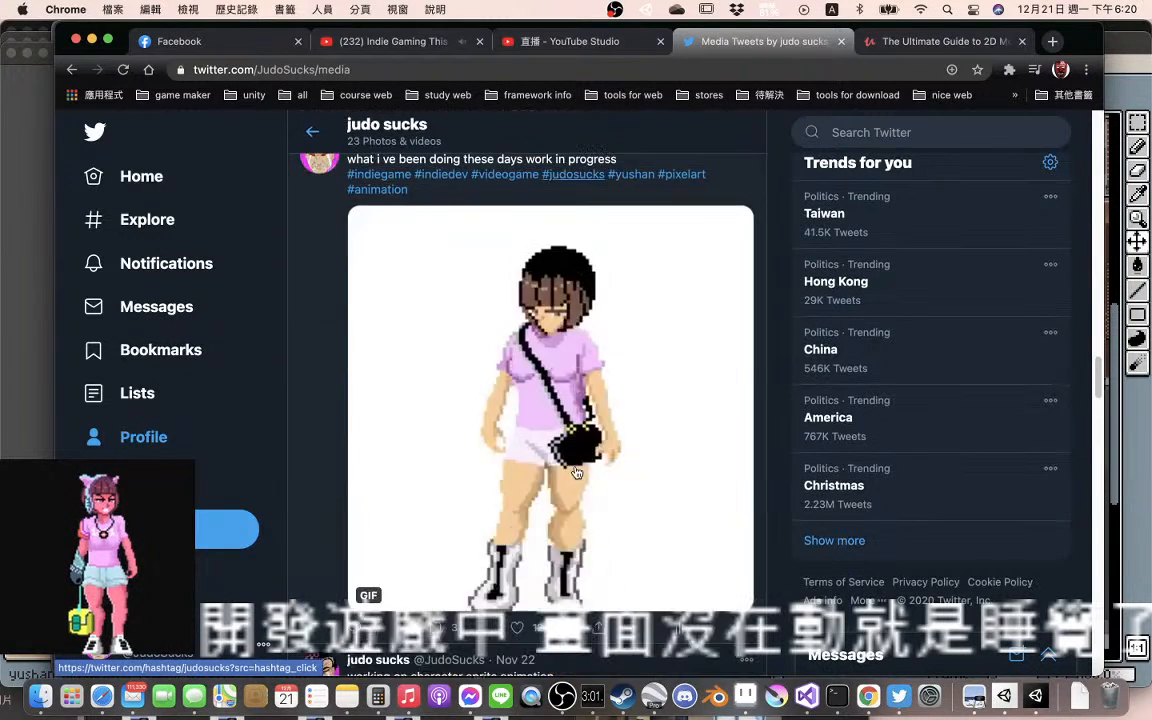
scroll(576, 473, down, 12)
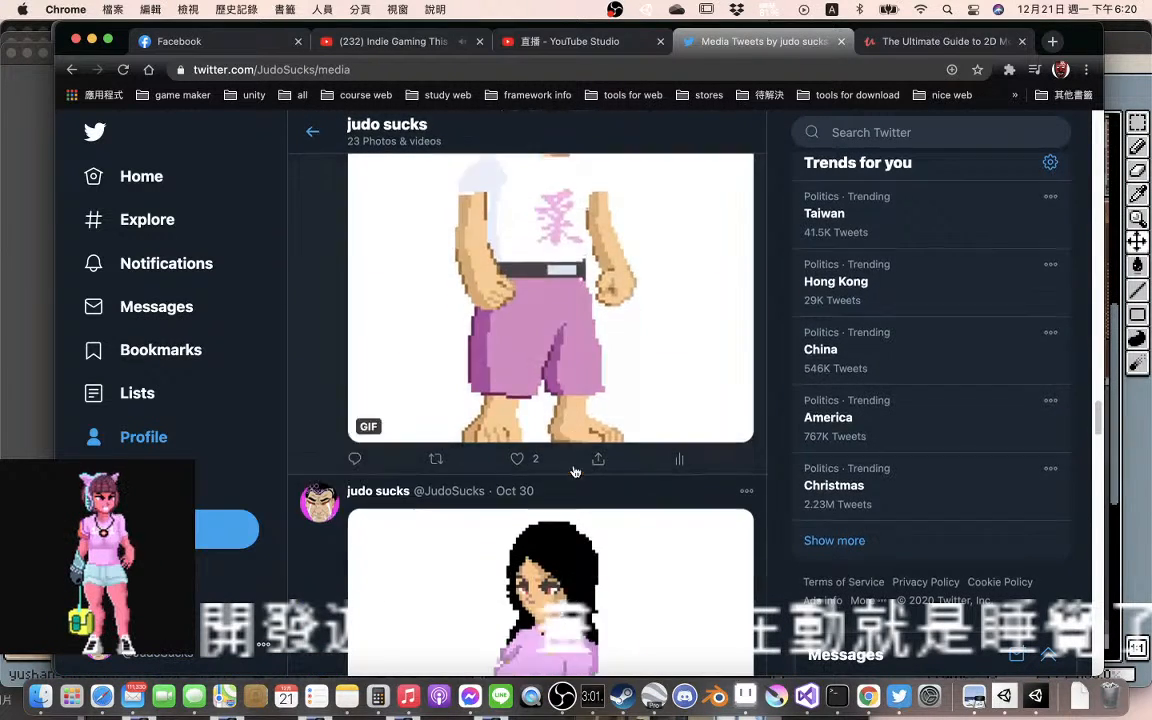
scroll(576, 471, down, 12)
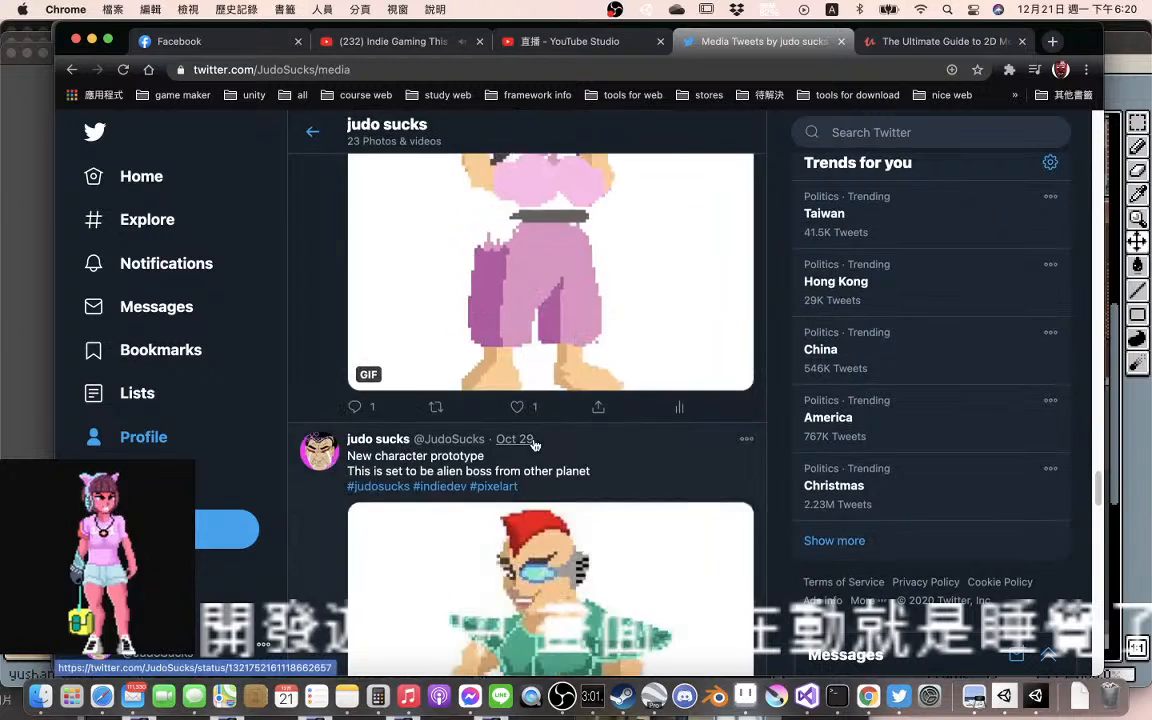
scroll(535, 445, down, 12)
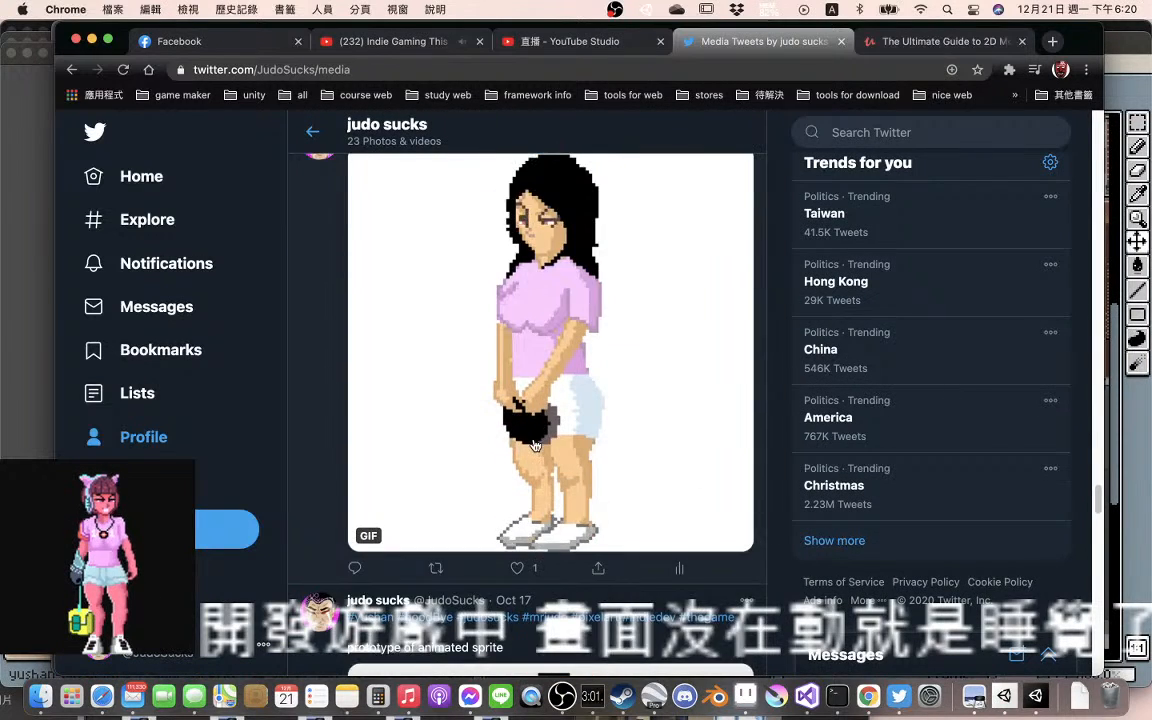
scroll(535, 445, down, 8)
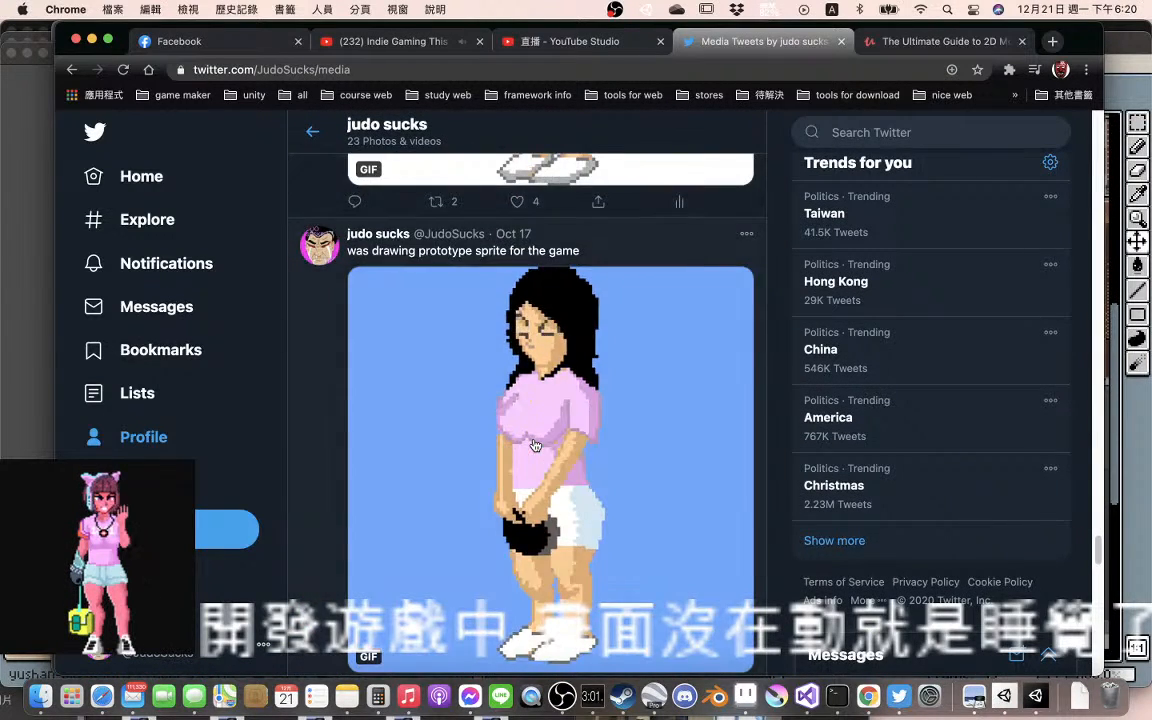
scroll(535, 445, down, 15)
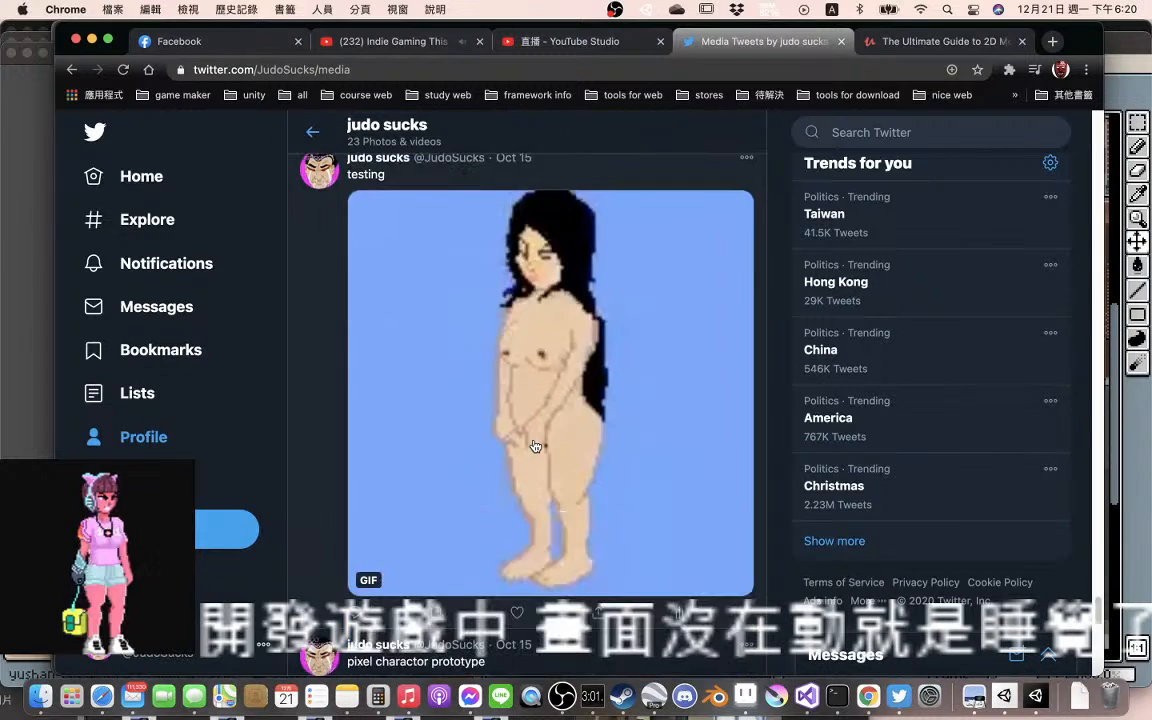
scroll(535, 445, down, 20)
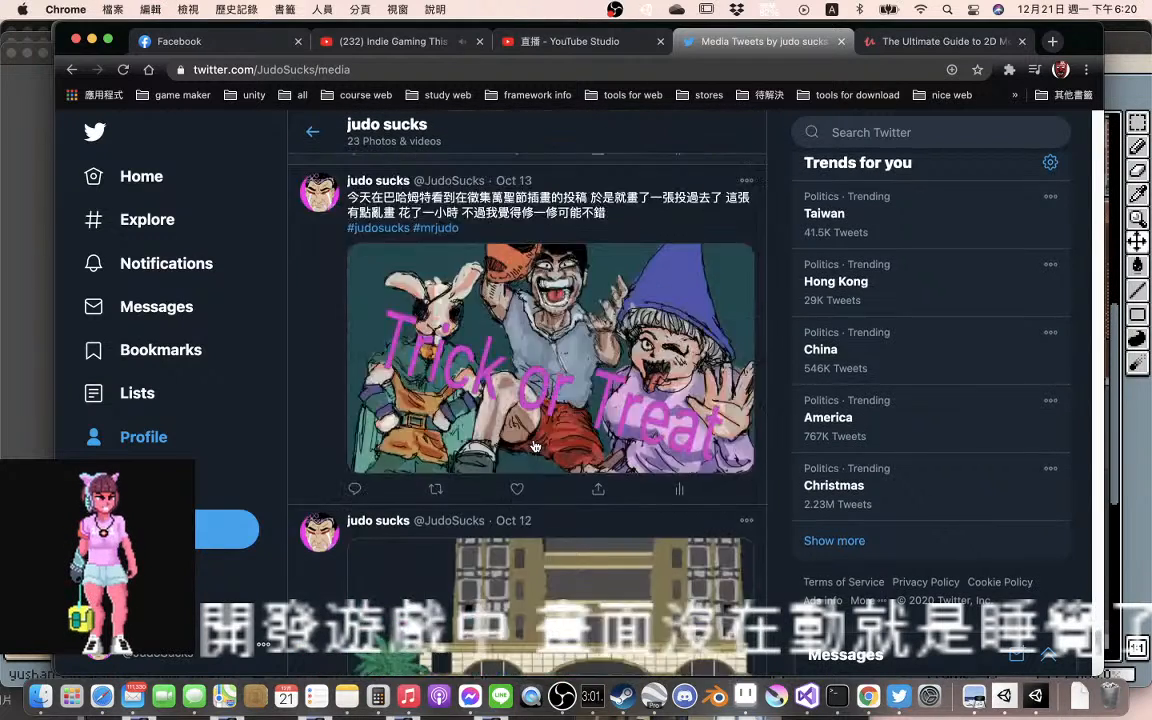
scroll(535, 445, down, 5)
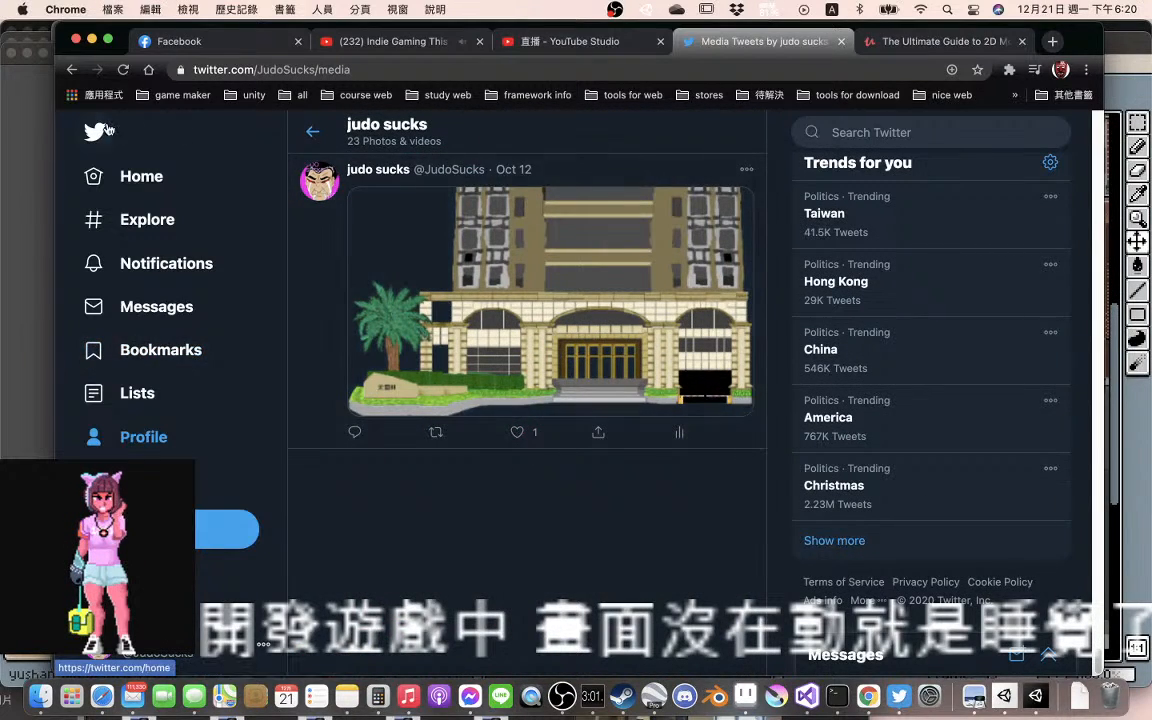
Return to the Twitter home timeline and switch to the open Udemy course page on 2D mobile game development
click(314, 132)
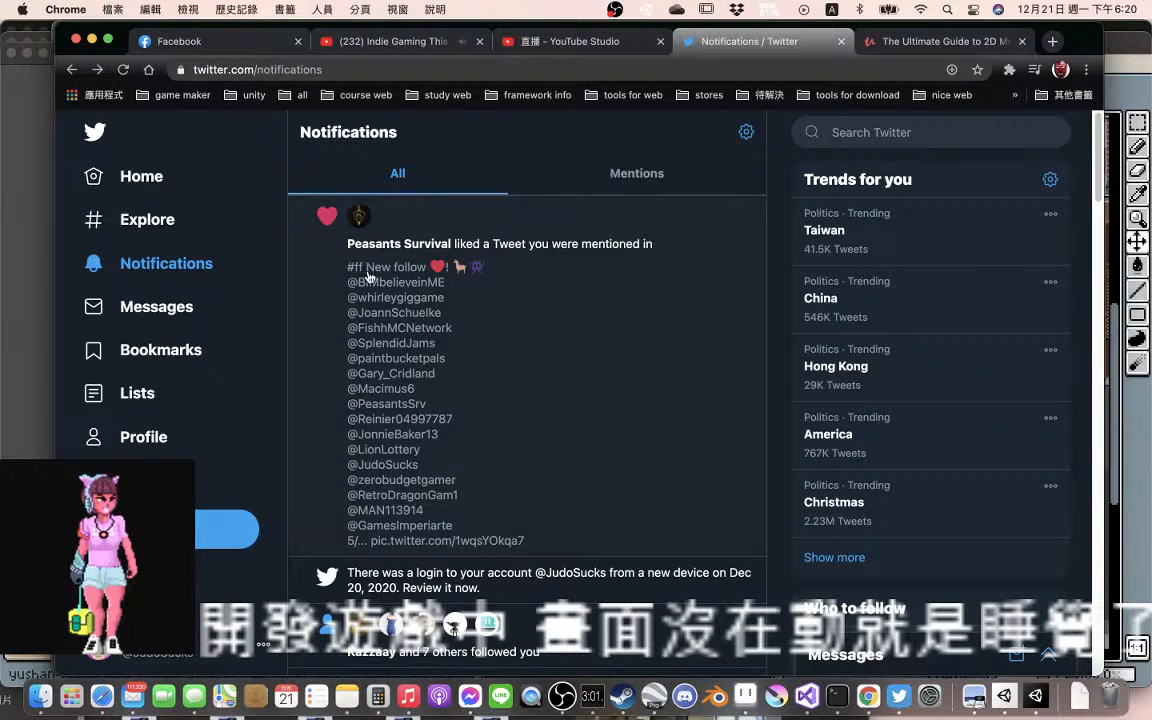
click(160, 180)
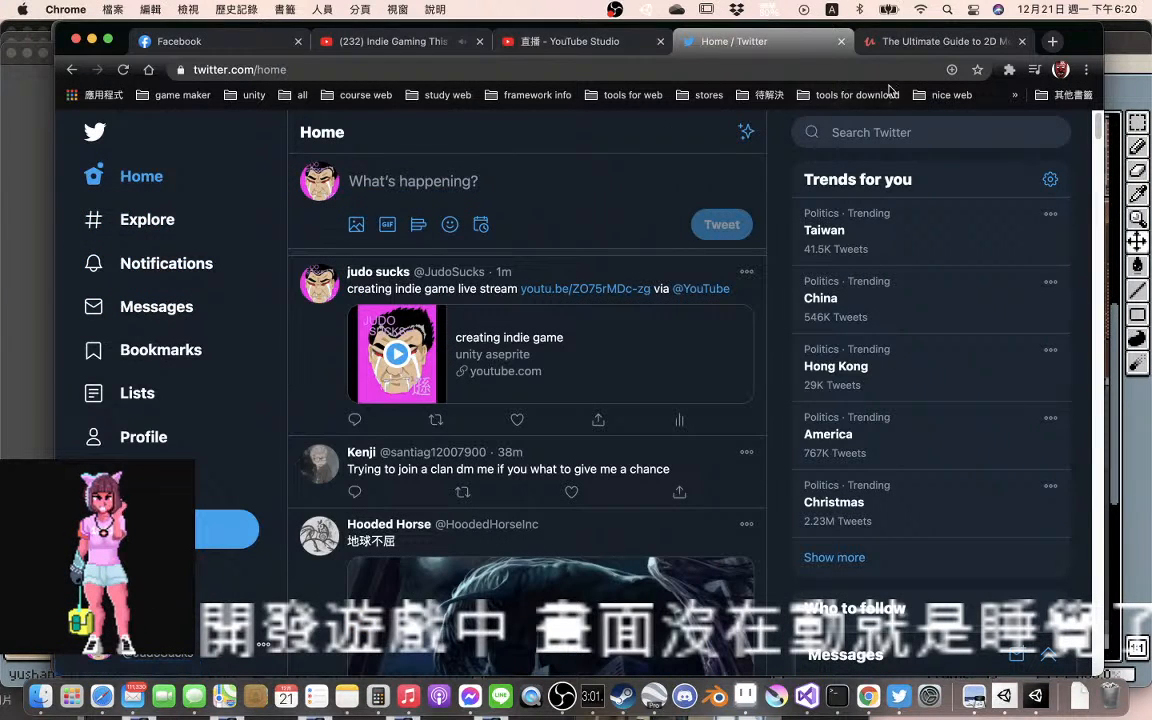
click(930, 42)
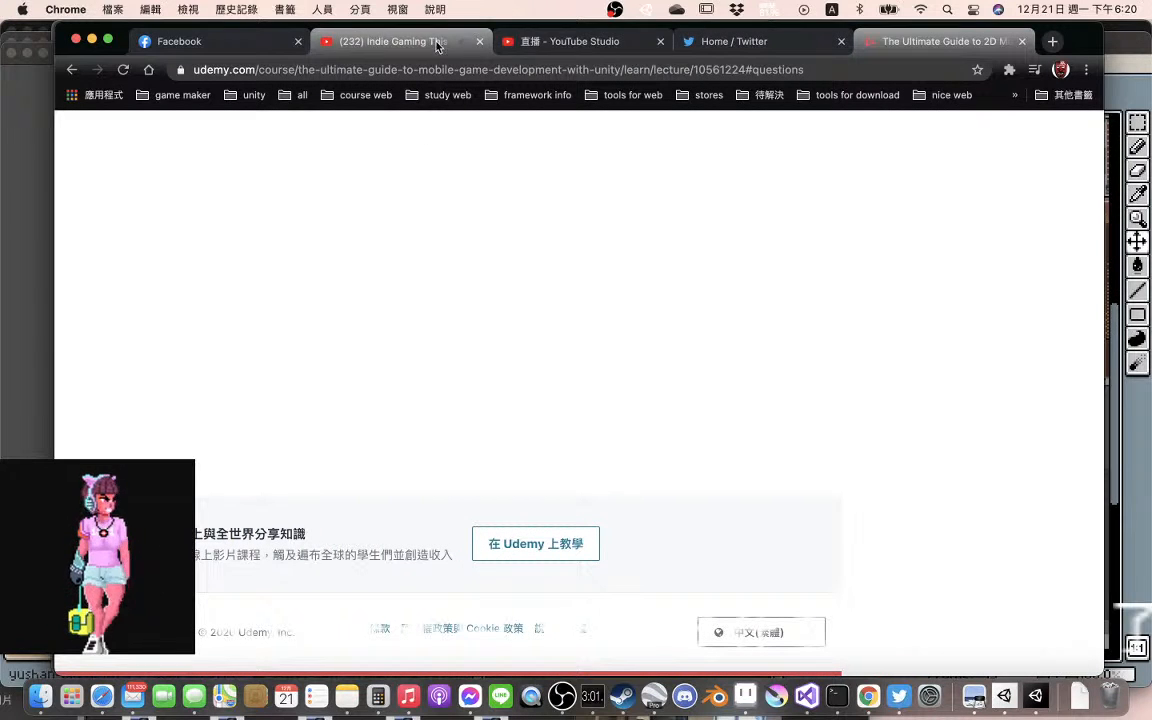
Return to the YouTube Studio share dialog, look through the sharing services and share the "creating indie game" stream to Reddit
click(585, 44)
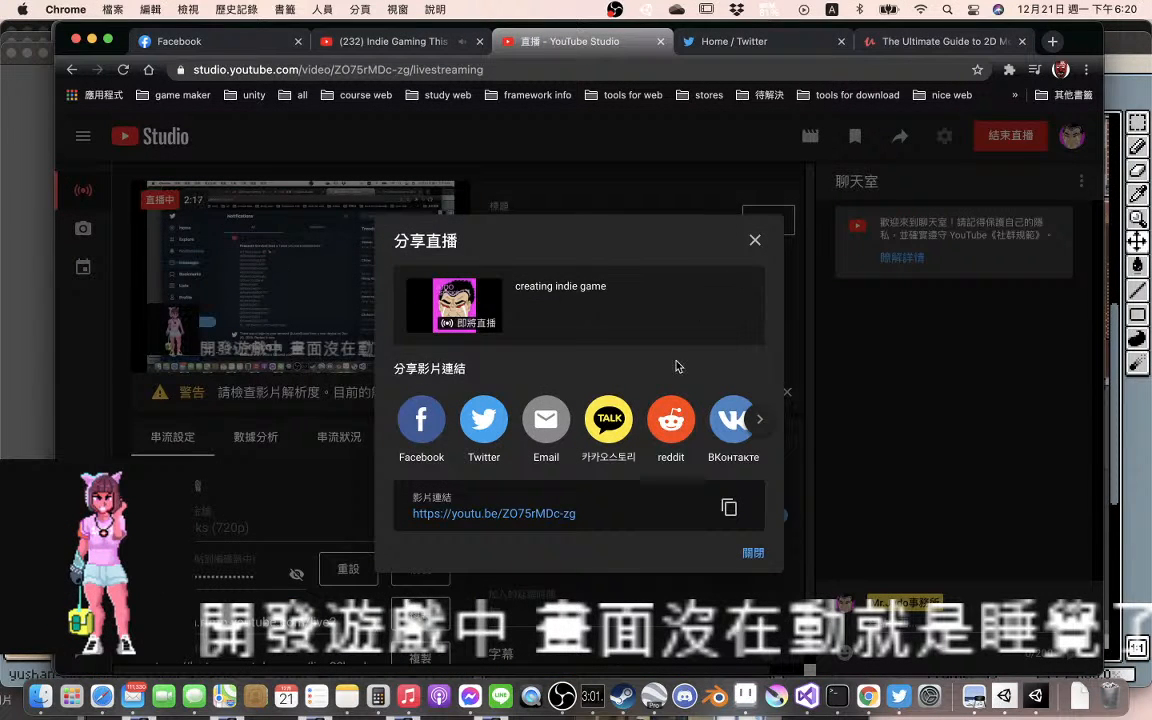
click(757, 421)
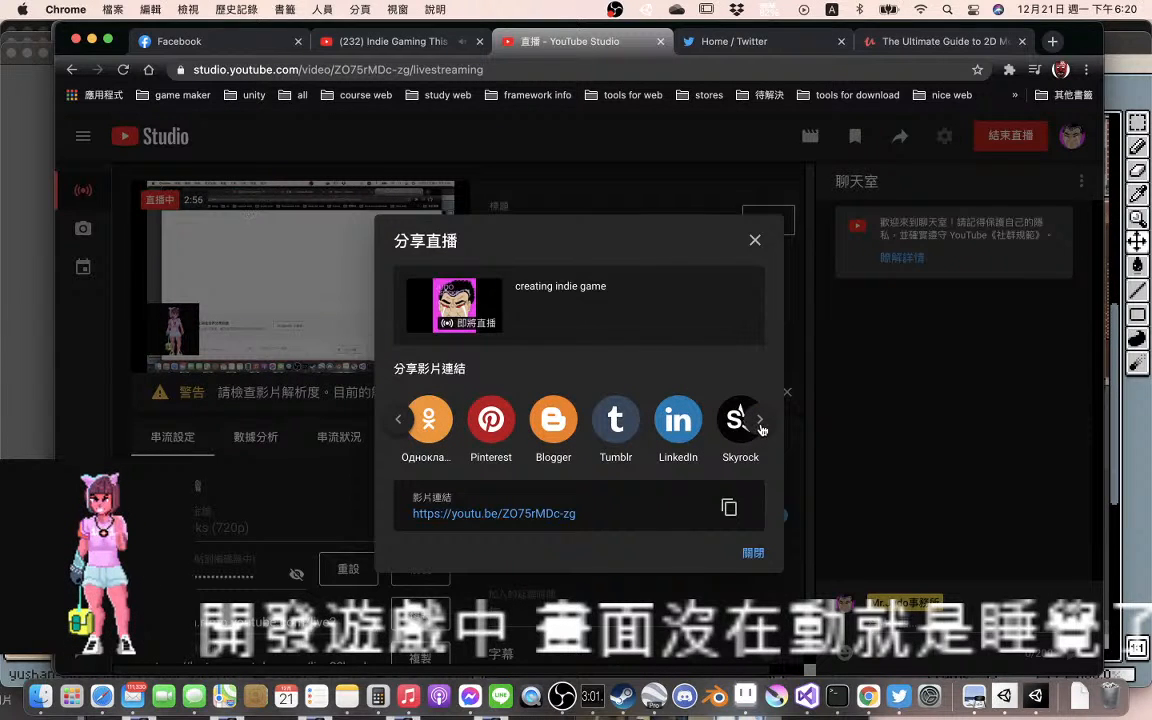
click(762, 429)
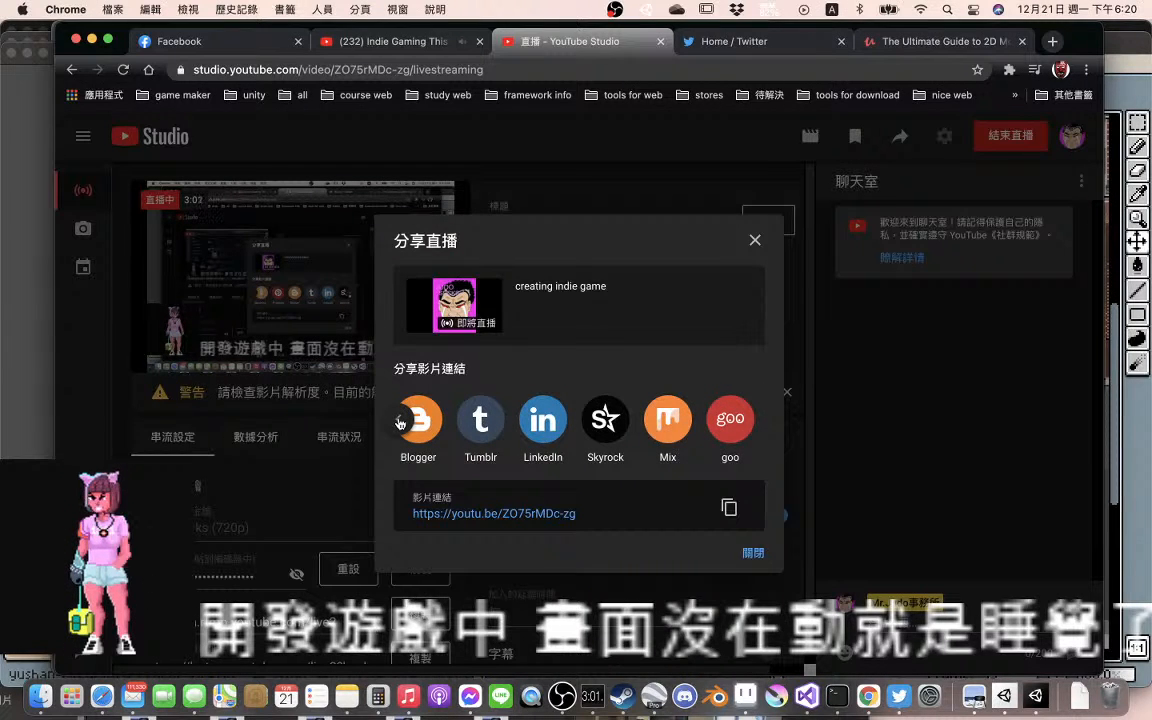
click(399, 421)
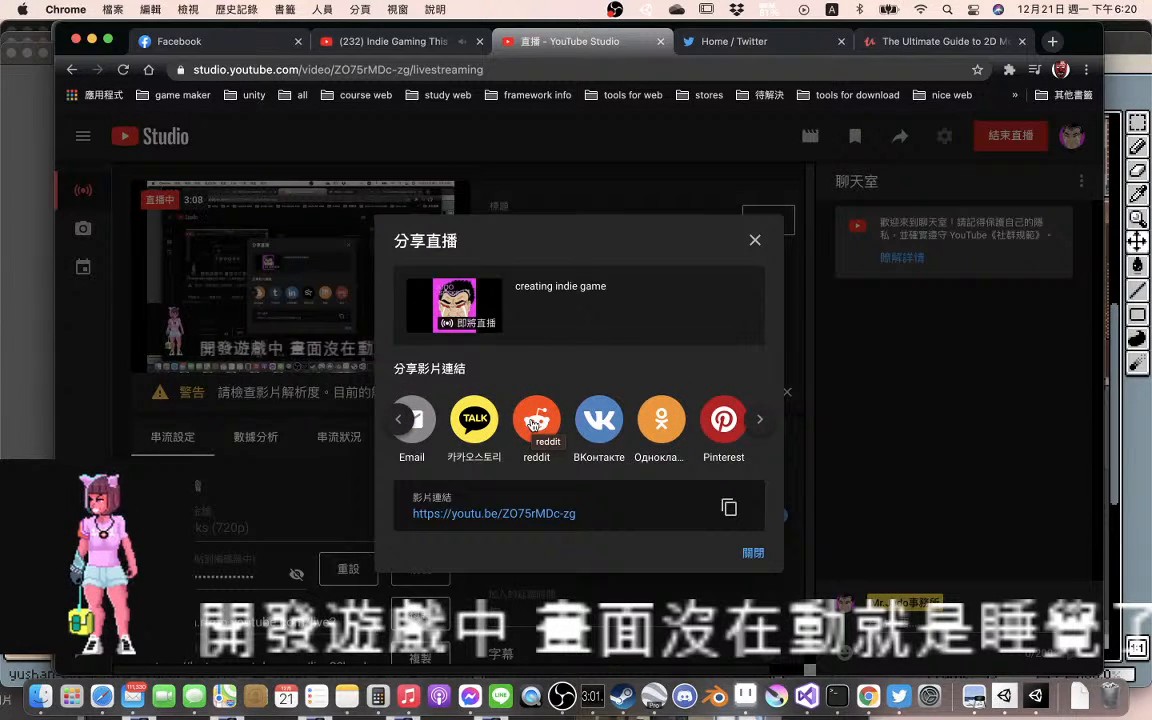
click(533, 421)
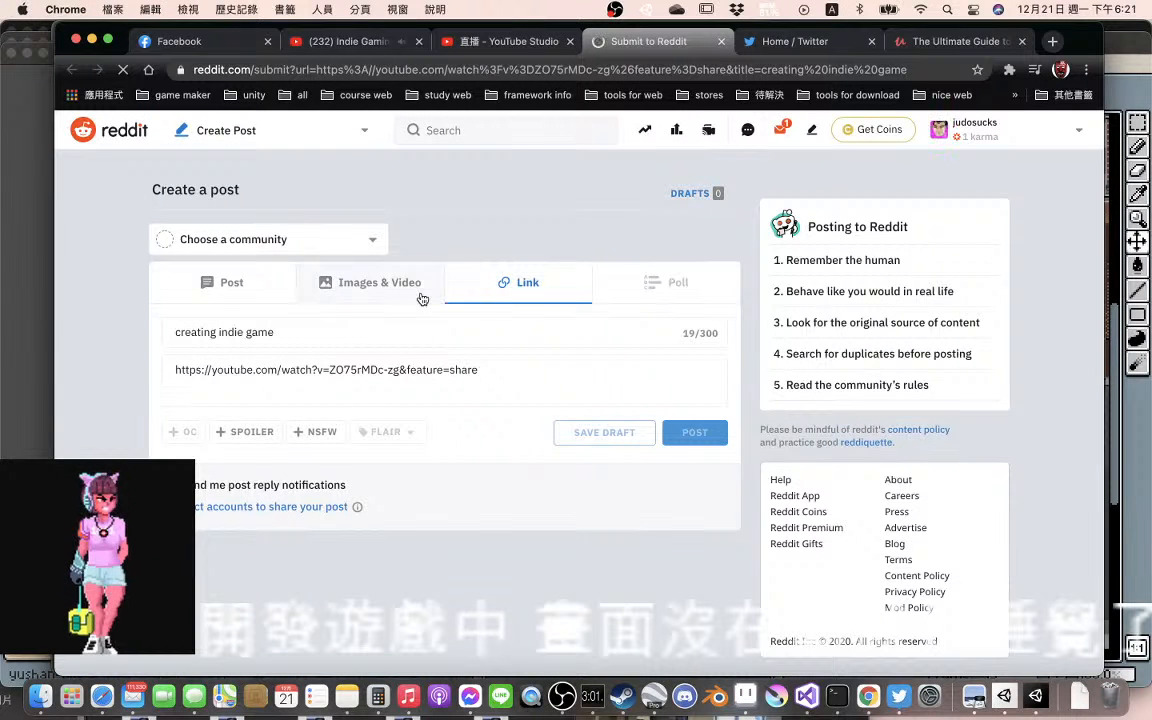
Try extending the Reddit link post's title to "creating indie game live stream" and switching to a text post
click(311, 330)
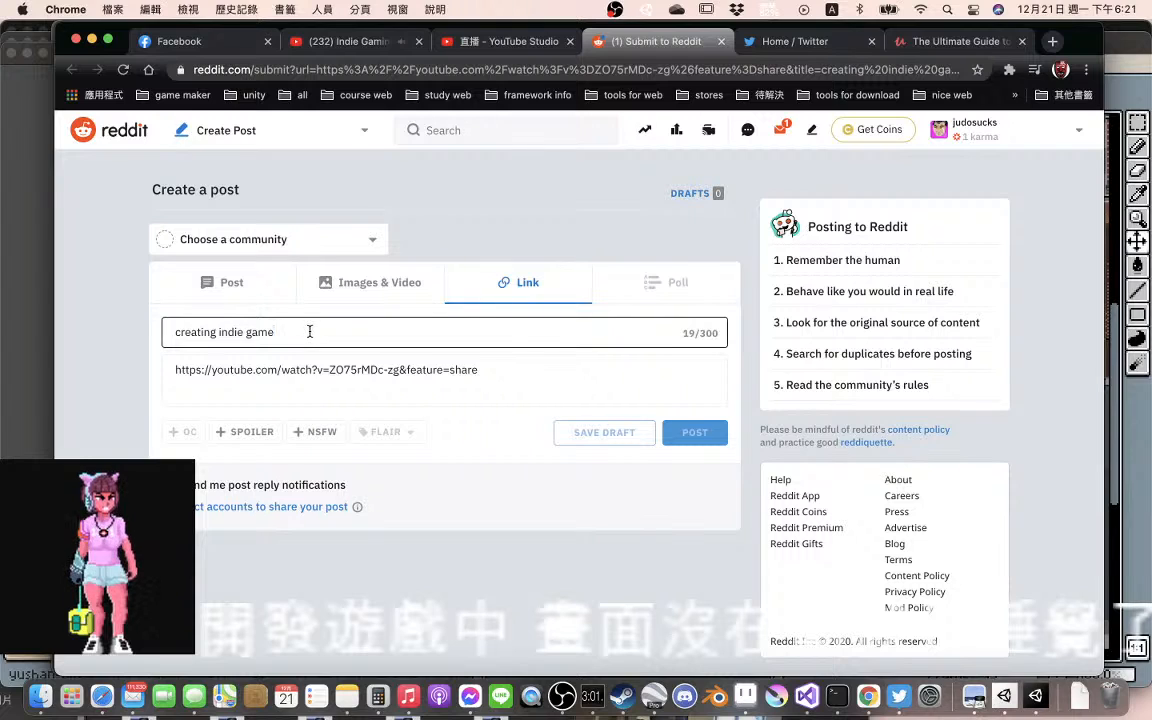
text(v)
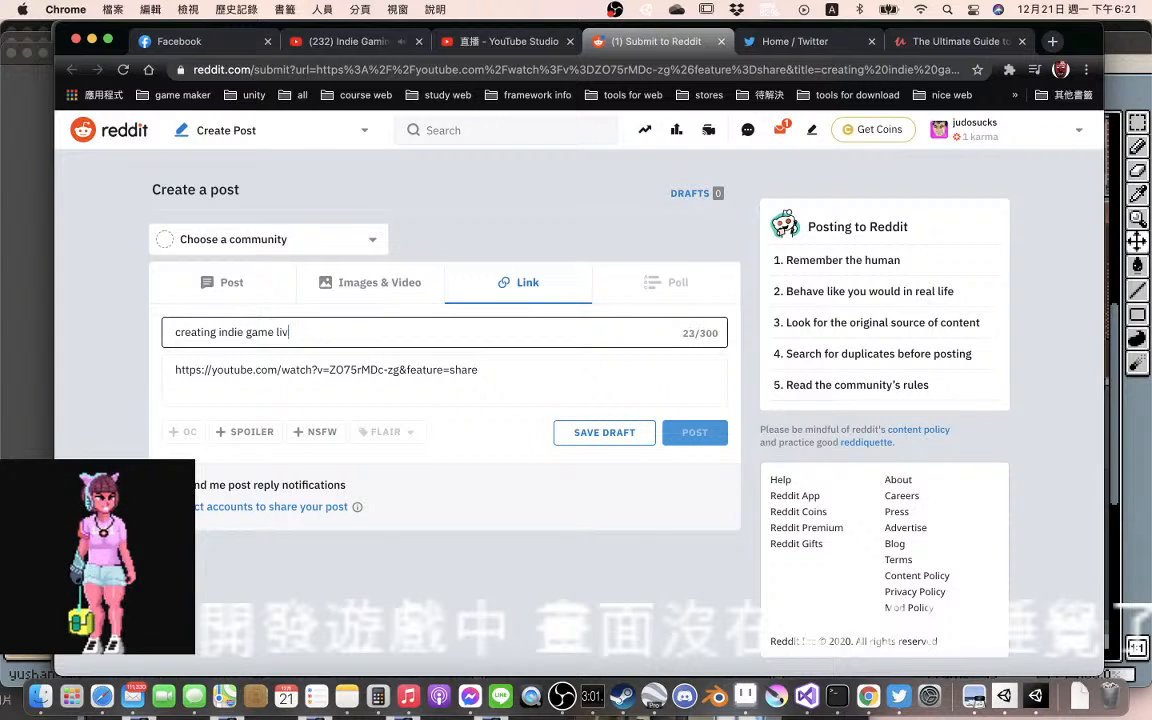
text(ve ster)
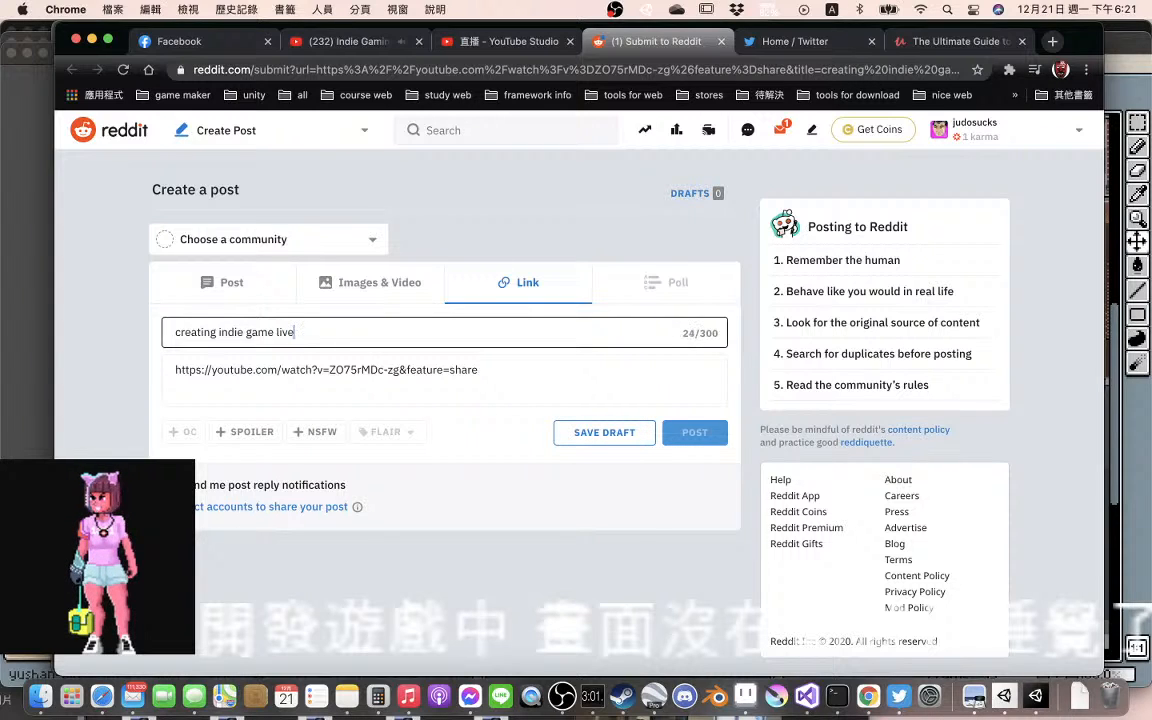
key(BackSpace)
key(BackSpace)
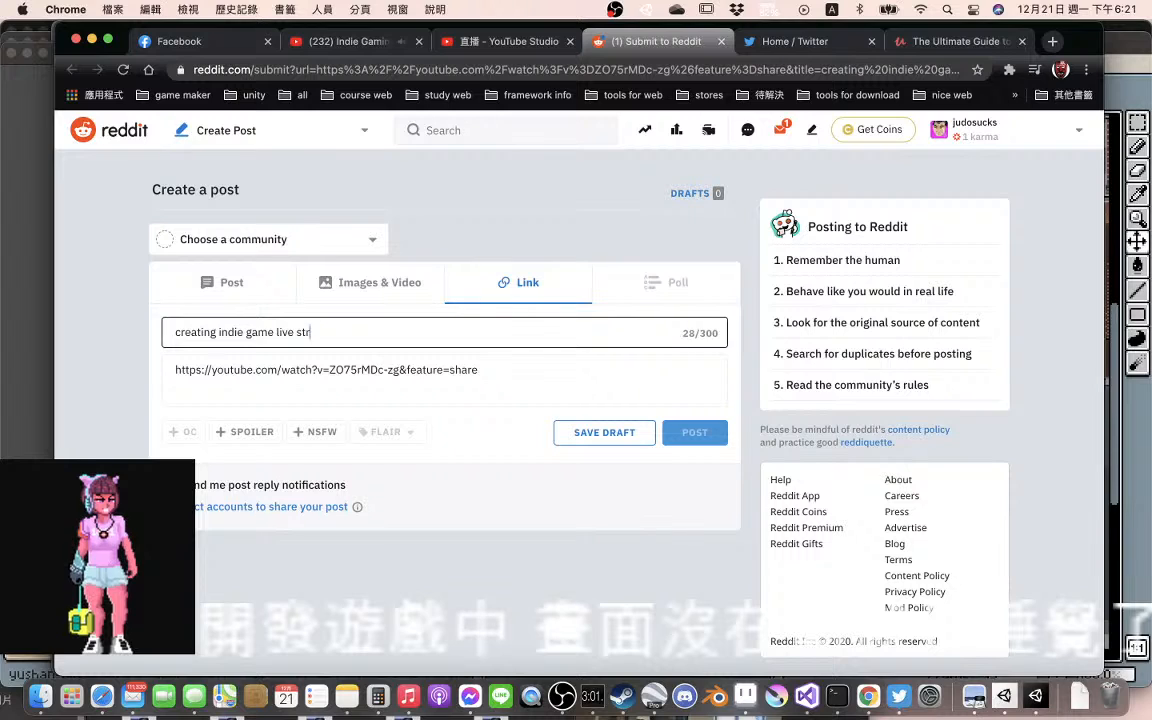
text(ream)
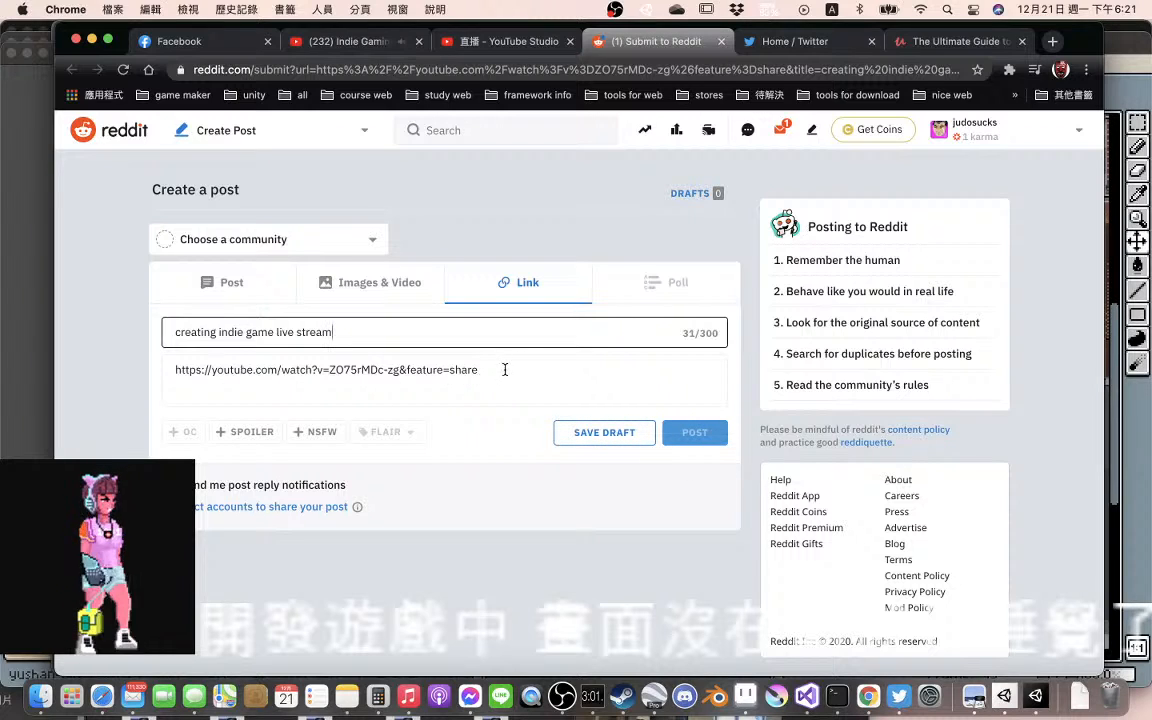
click(237, 293)
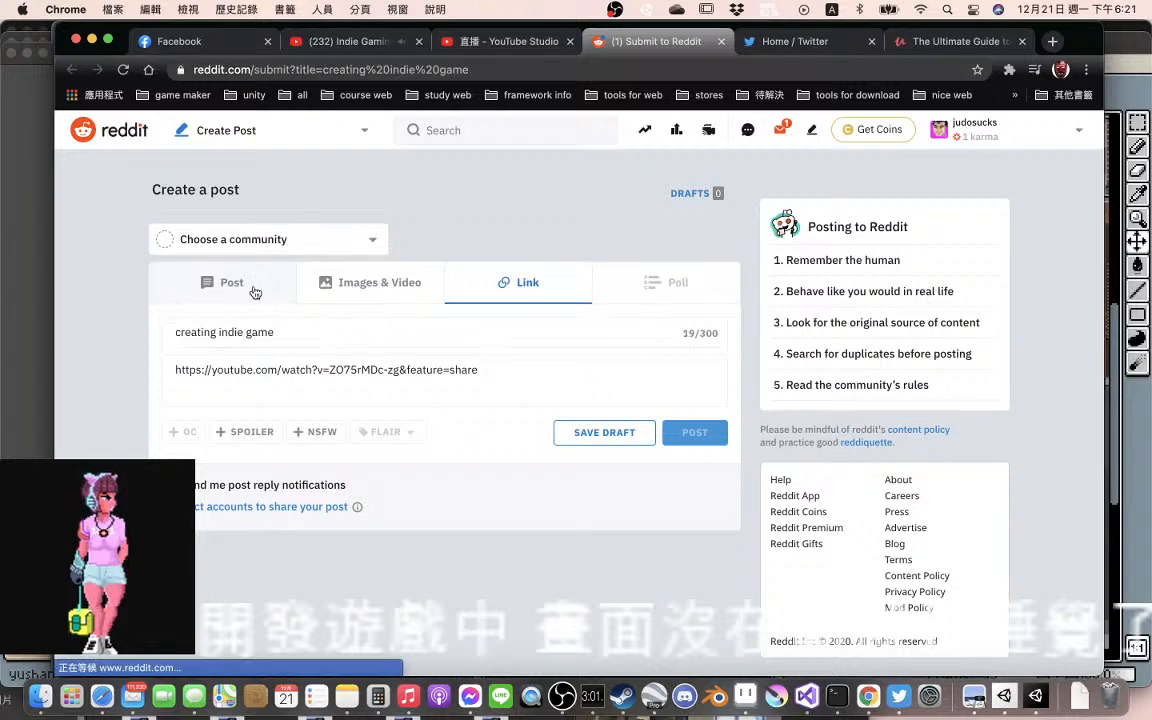
Make it an image post and upload judosucks.png from the 雨珊計畫 folder
click(385, 288)
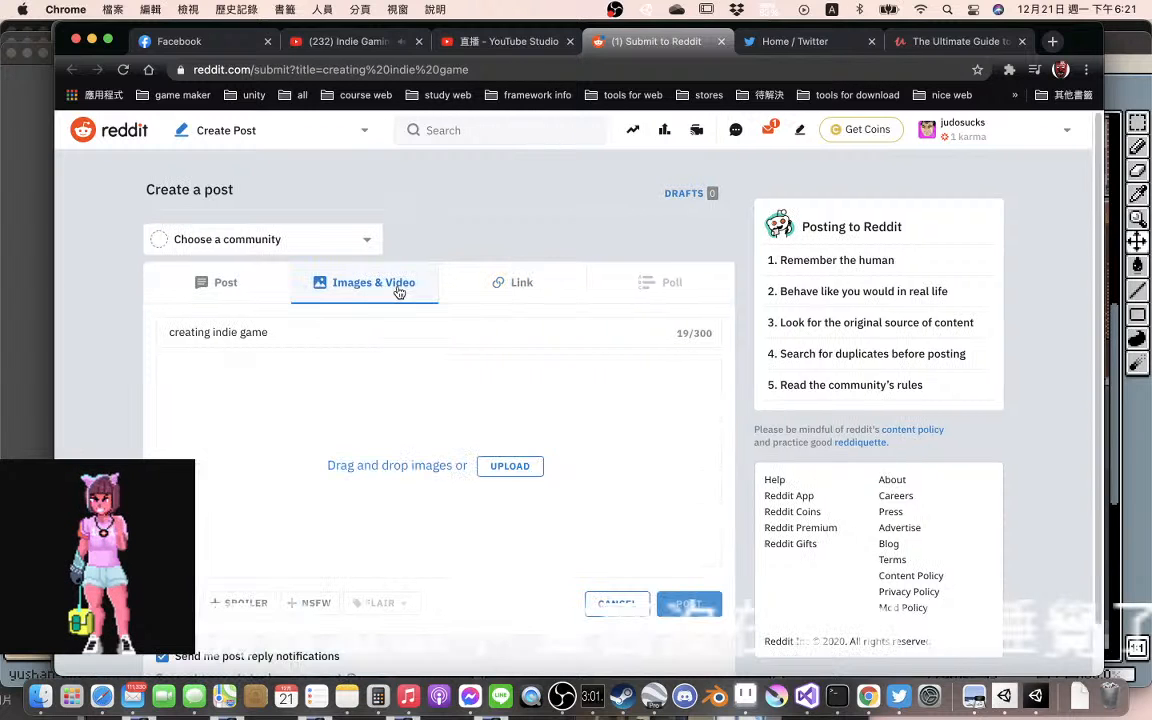
click(510, 470)
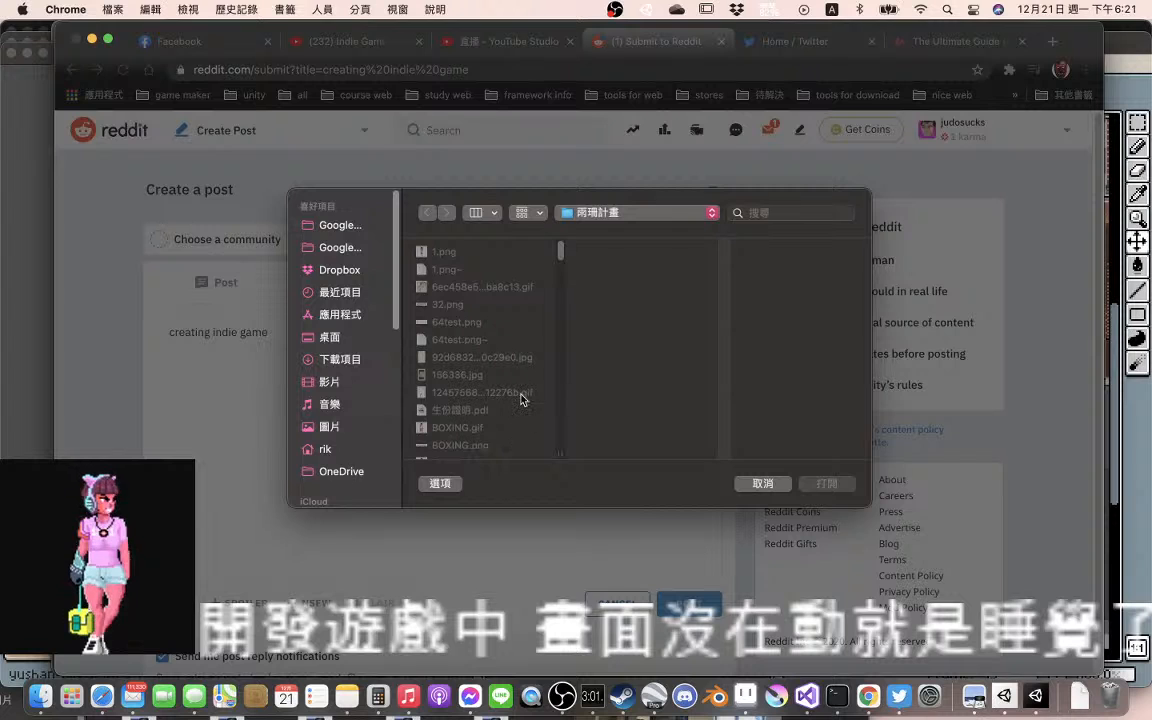
scroll(487, 336, down, 3)
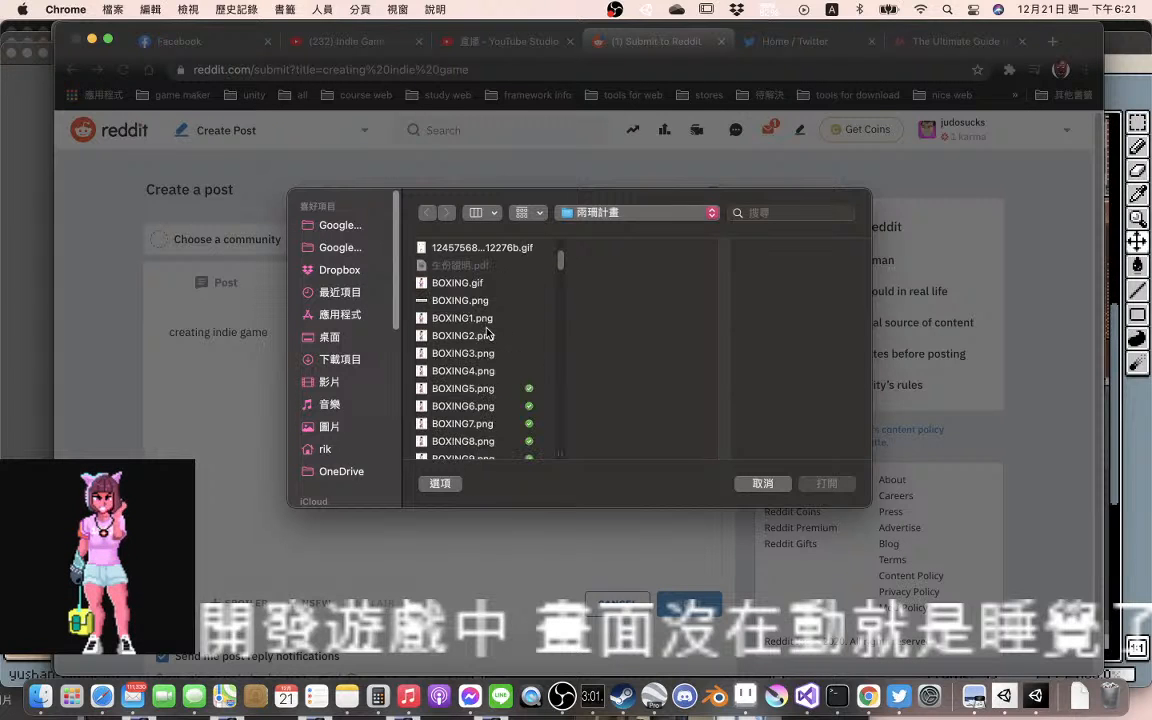
scroll(487, 336, up, 2)
scroll(487, 336, down, 10)
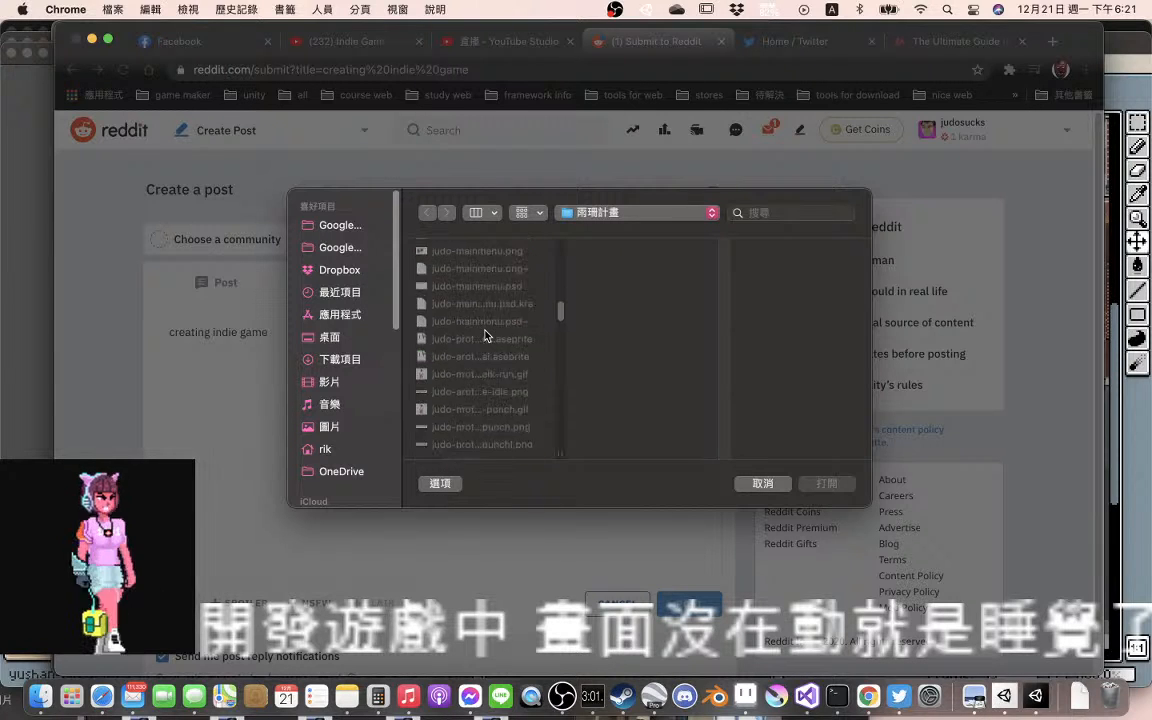
scroll(487, 336, up, 5)
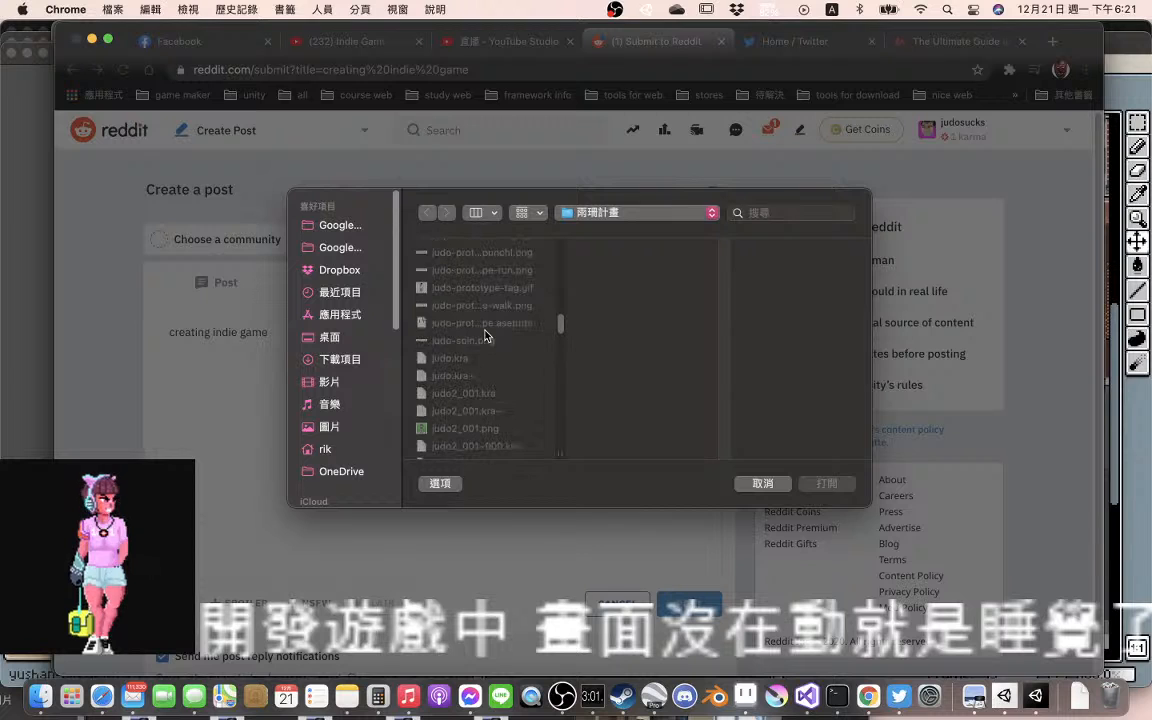
scroll(487, 336, up, 5)
scroll(487, 336, down, 15)
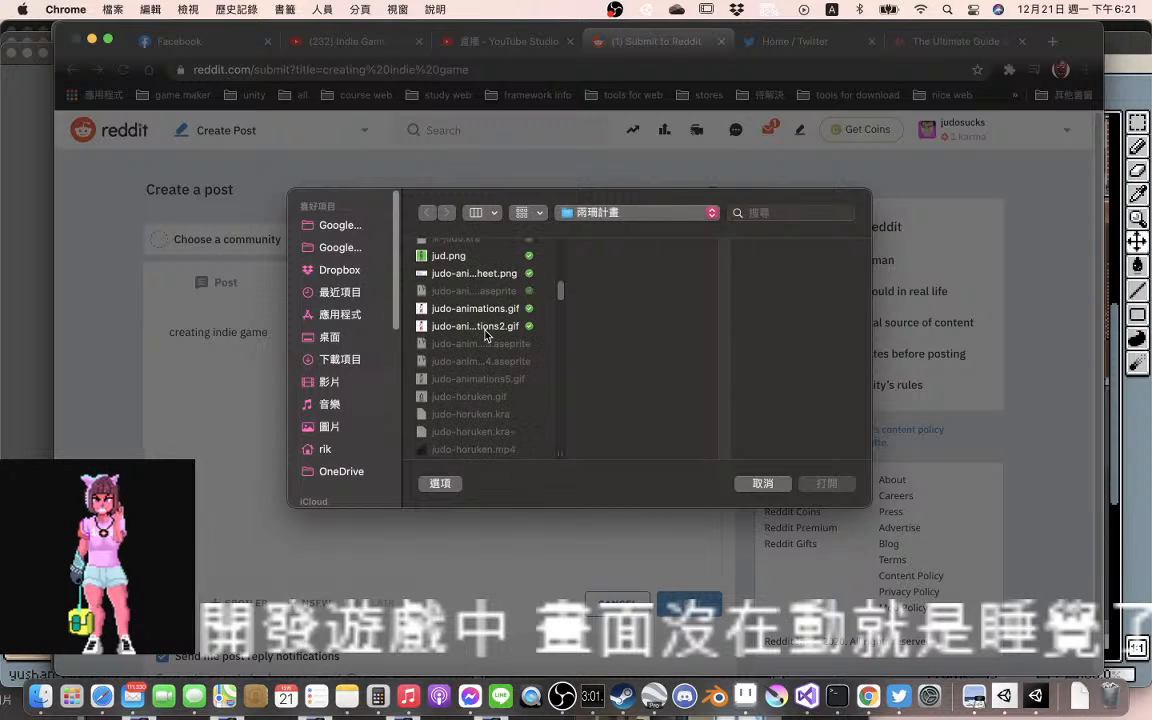
scroll(487, 336, down, 5)
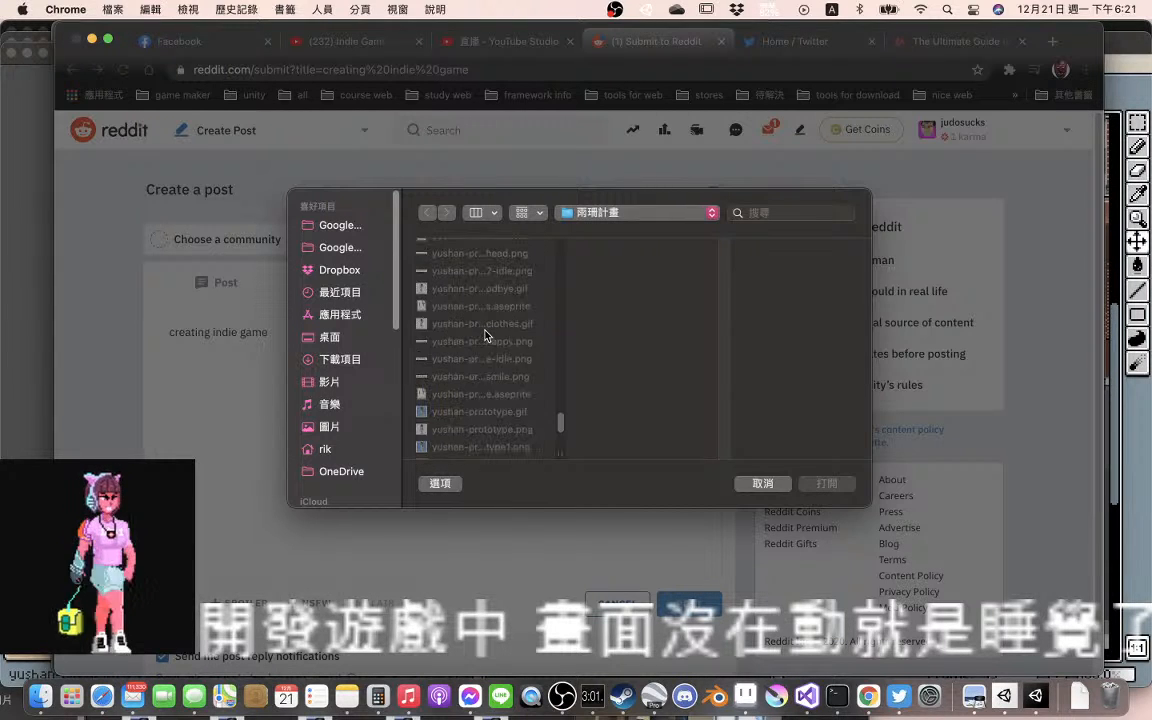
scroll(487, 336, up, 10)
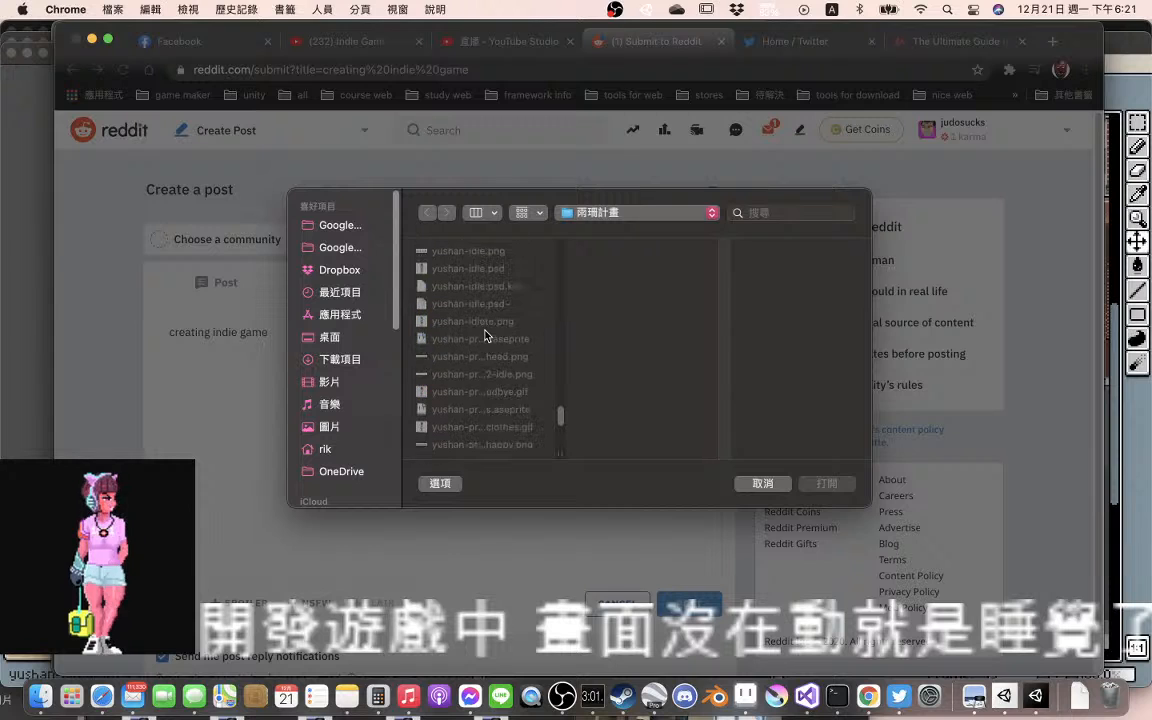
scroll(487, 336, up, 10)
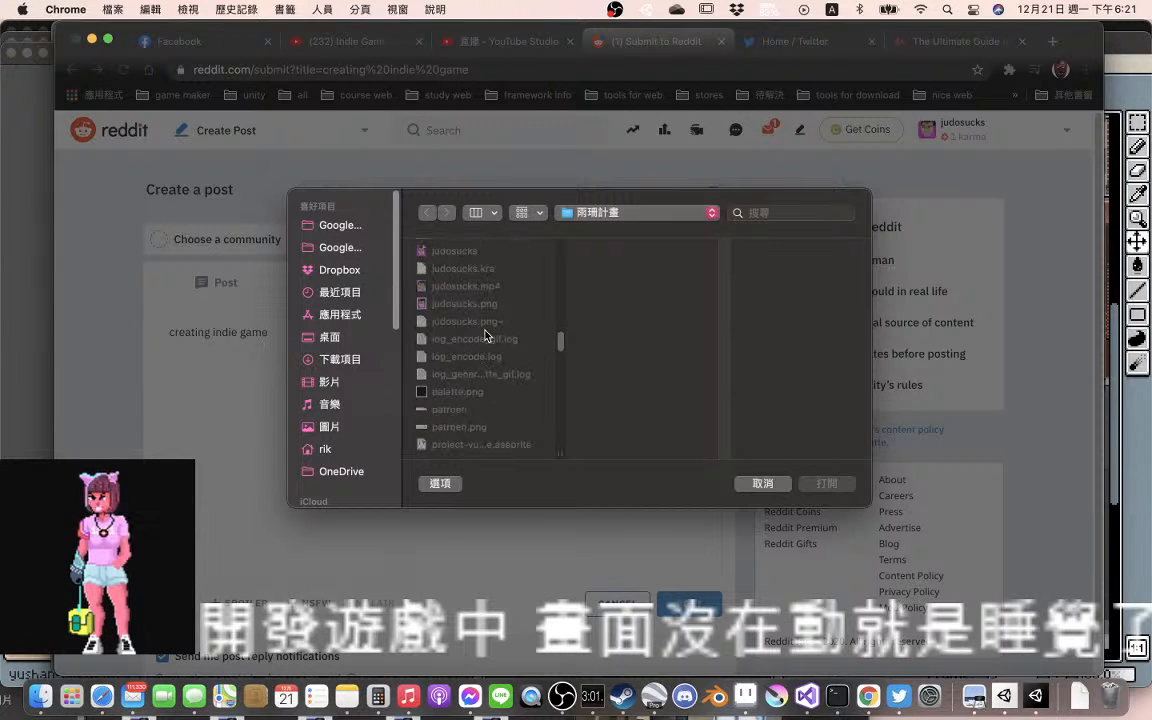
click(486, 305)
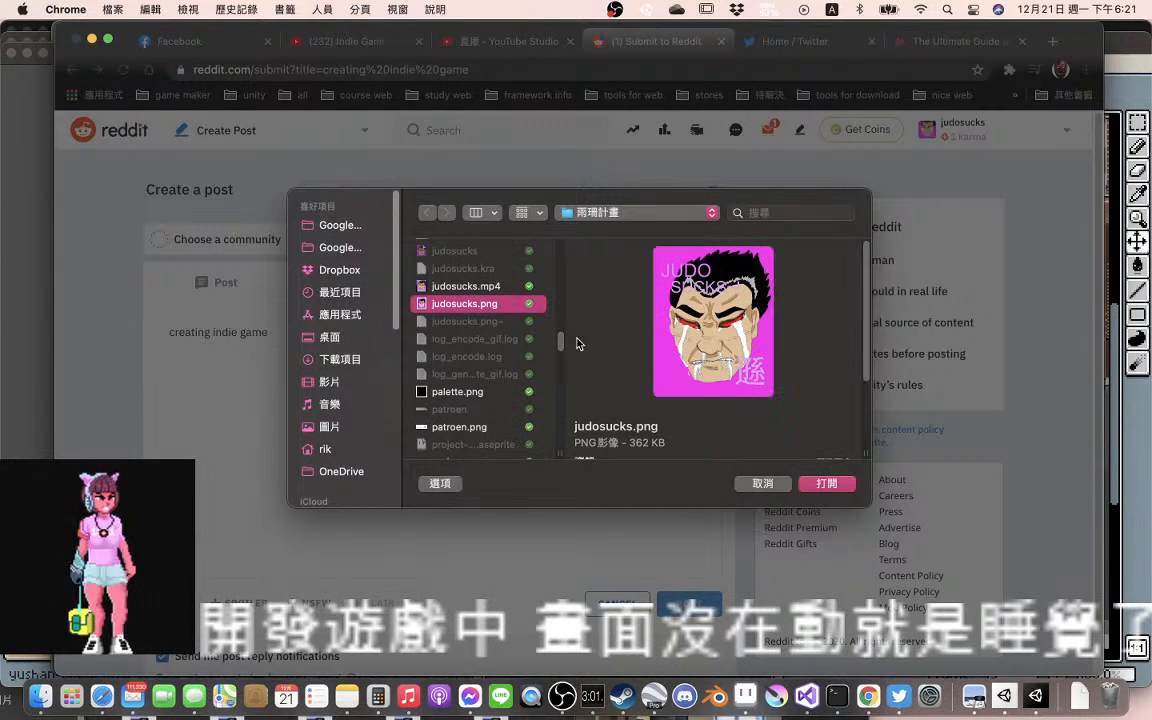
click(816, 483)
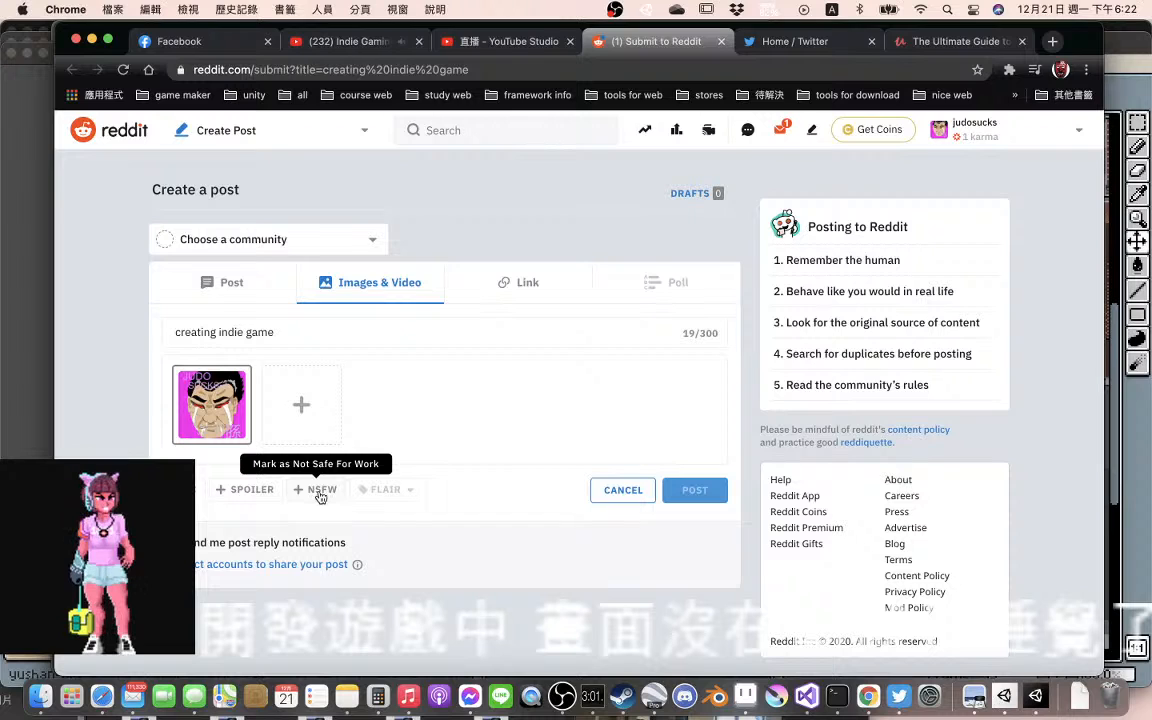
Connect the Reddit account to Twitter, authorize Reddit Official's access and show the Twitter link on the profile
click(298, 566)
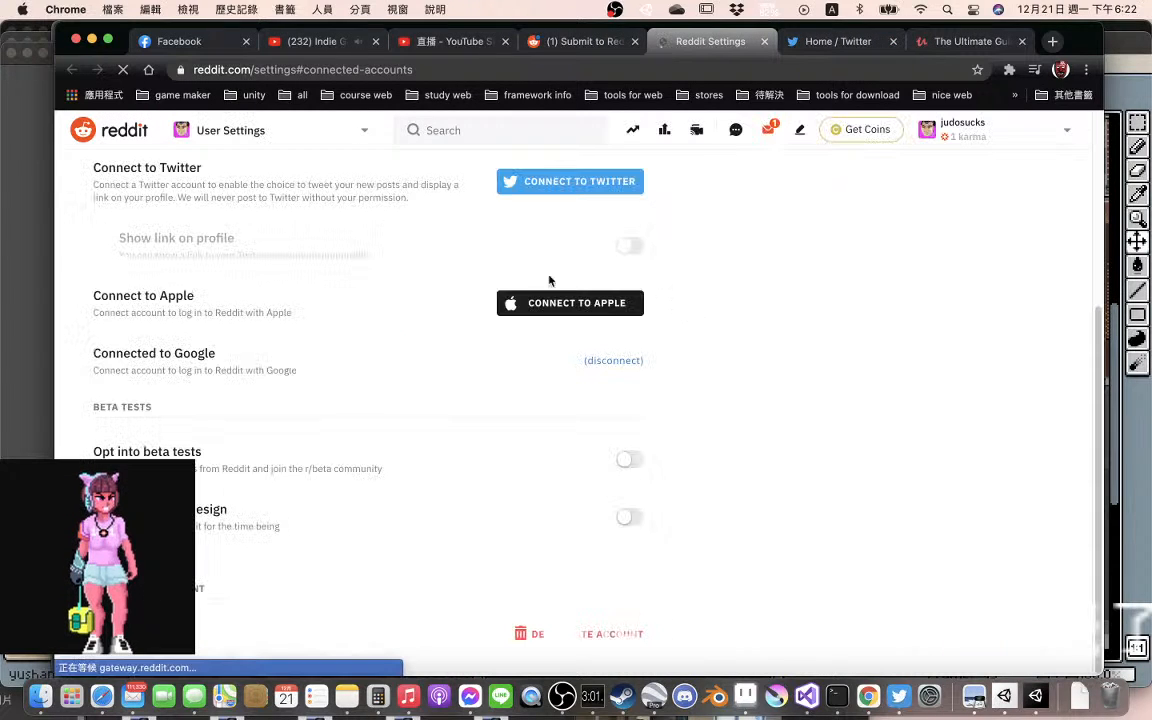
click(559, 184)
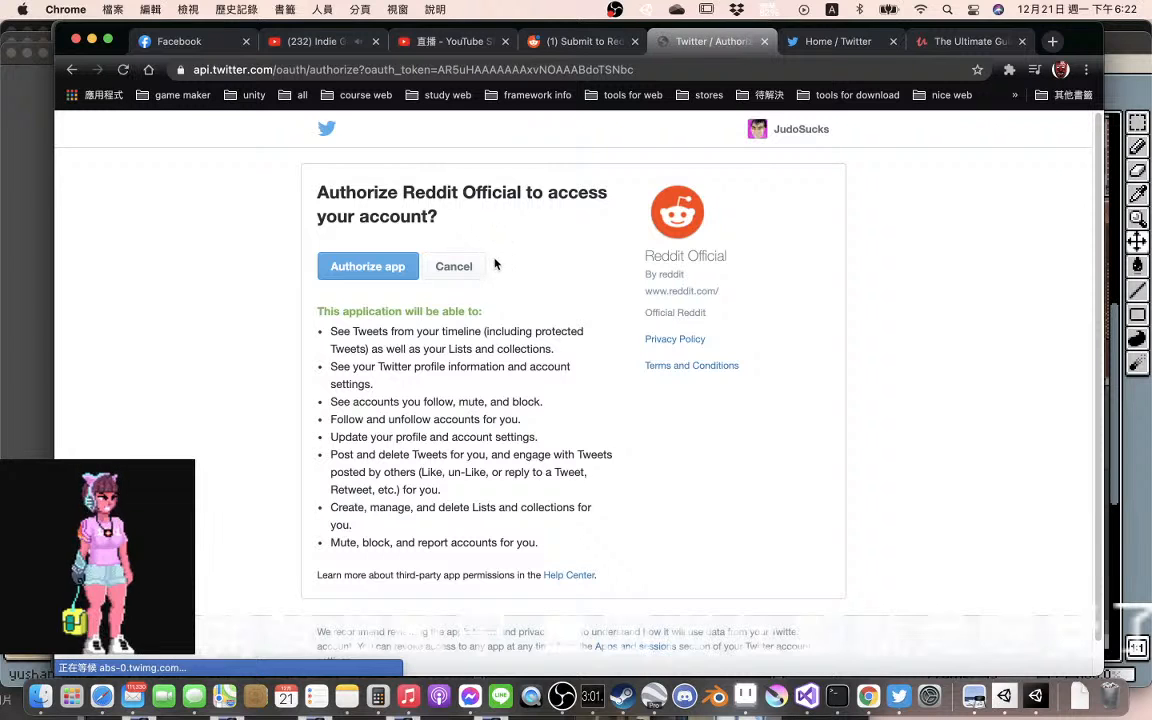
click(372, 265)
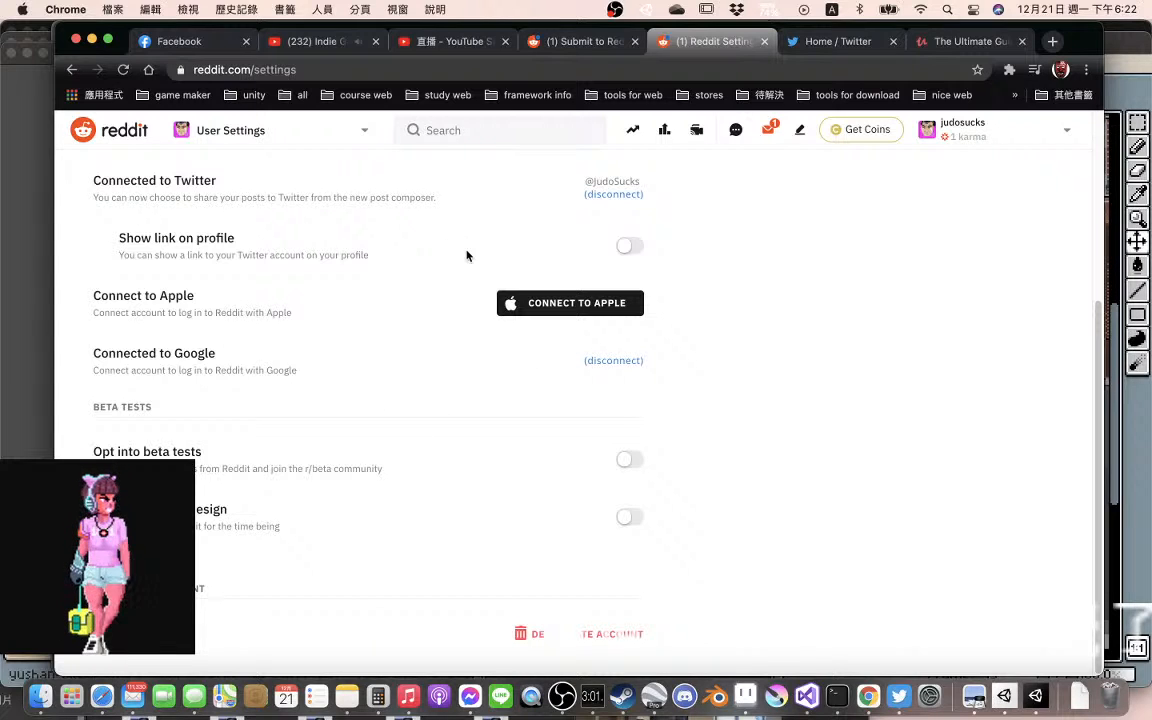
click(631, 248)
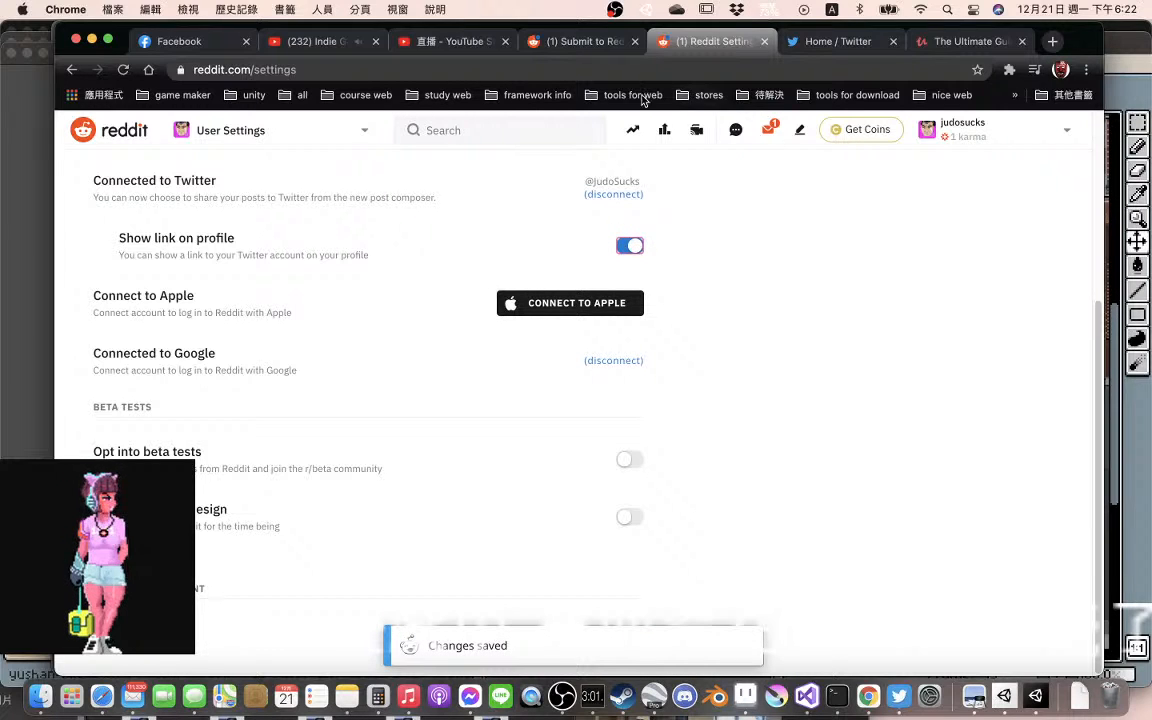
Return to the Reddit post draft and set its title to "creating indie game live stream"
click(571, 44)
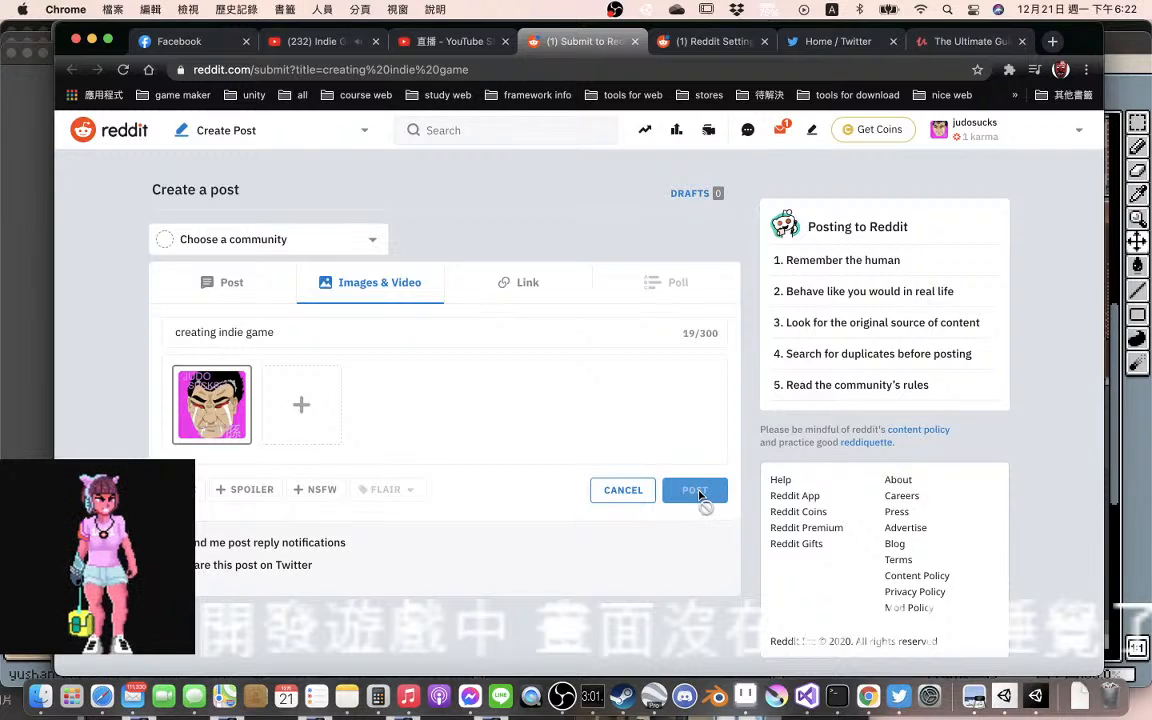
click(344, 333)
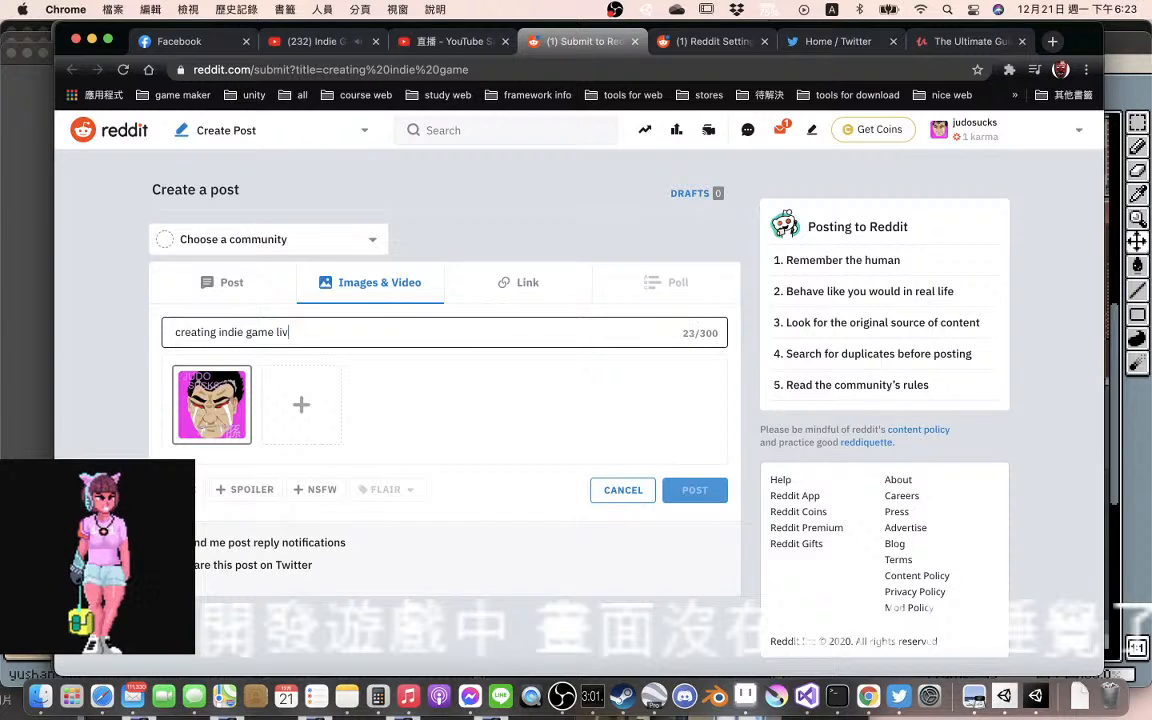
text(live stre)
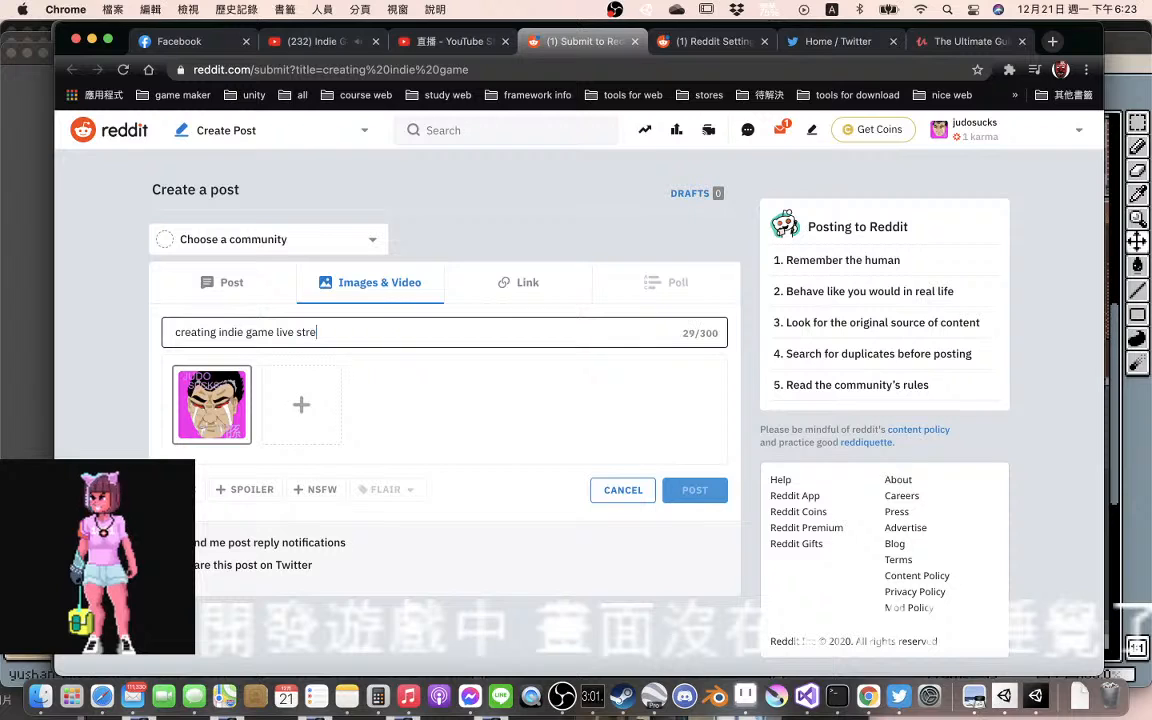
text(am)
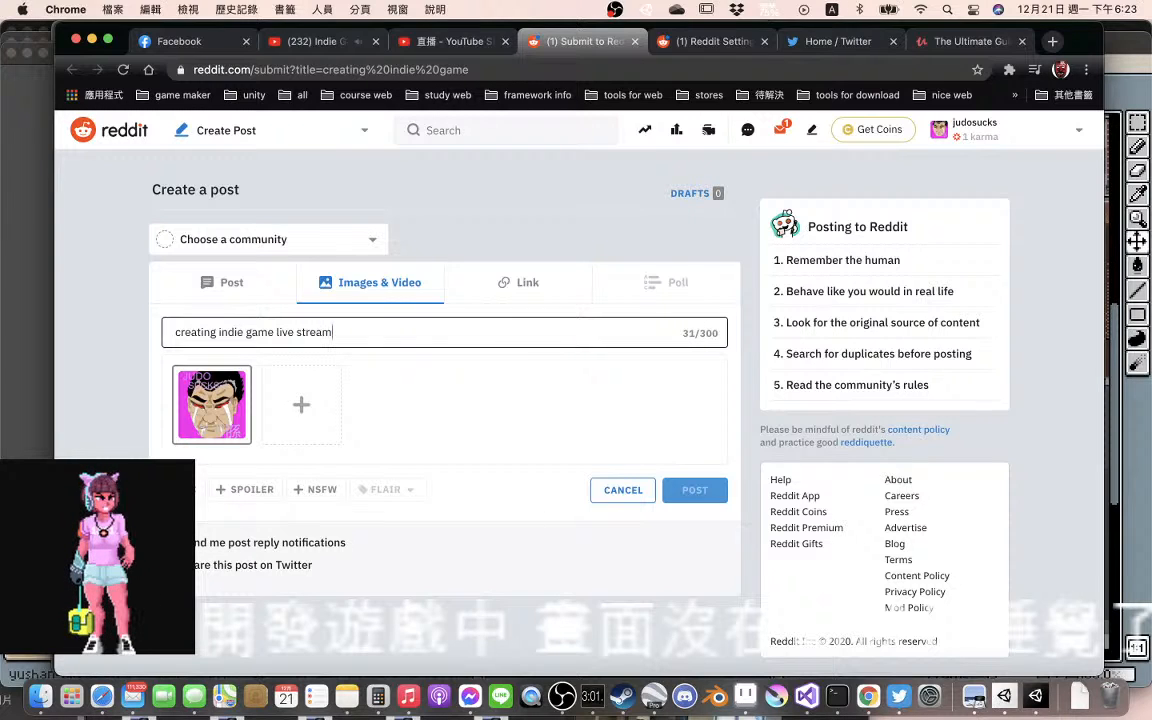
Switch the draft to the link post with the YouTube URL and mark it as Spoiler and NSFW
click(521, 283)
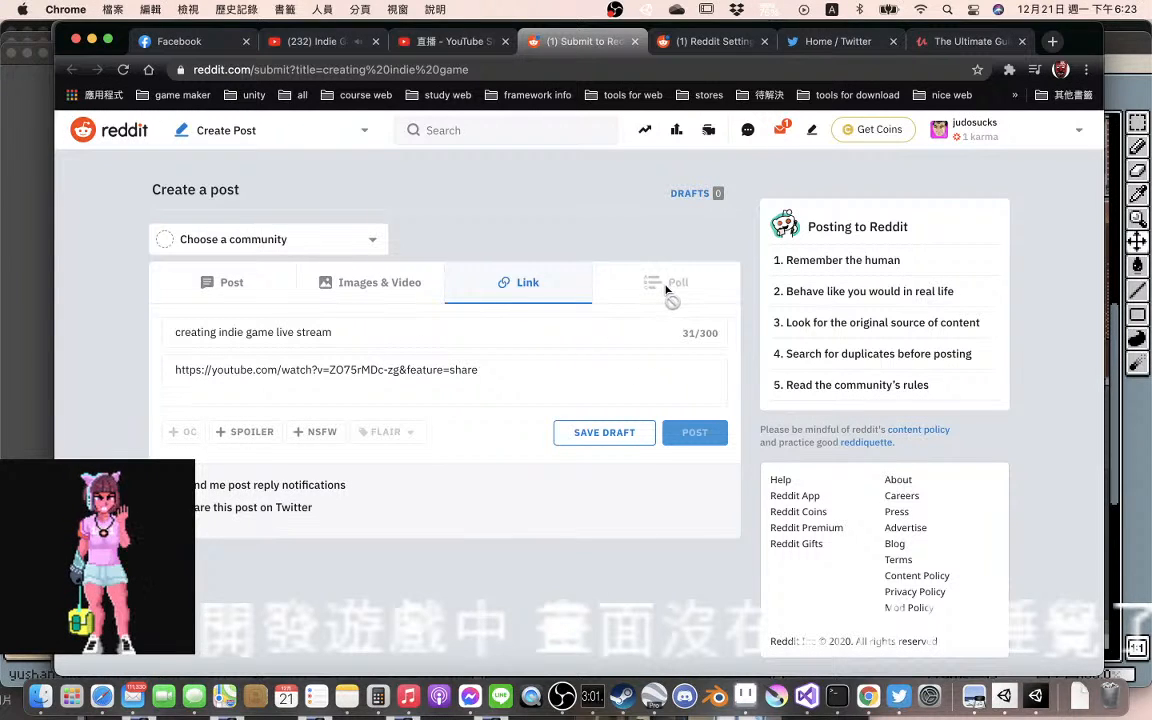
click(247, 433)
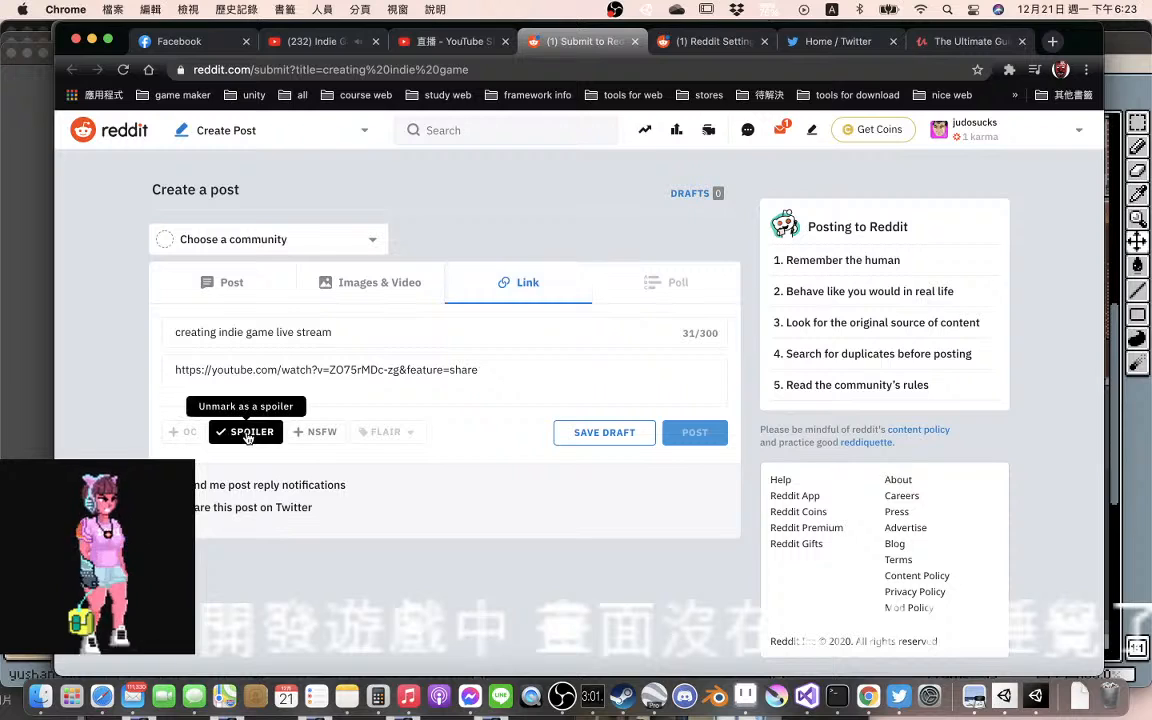
click(314, 436)
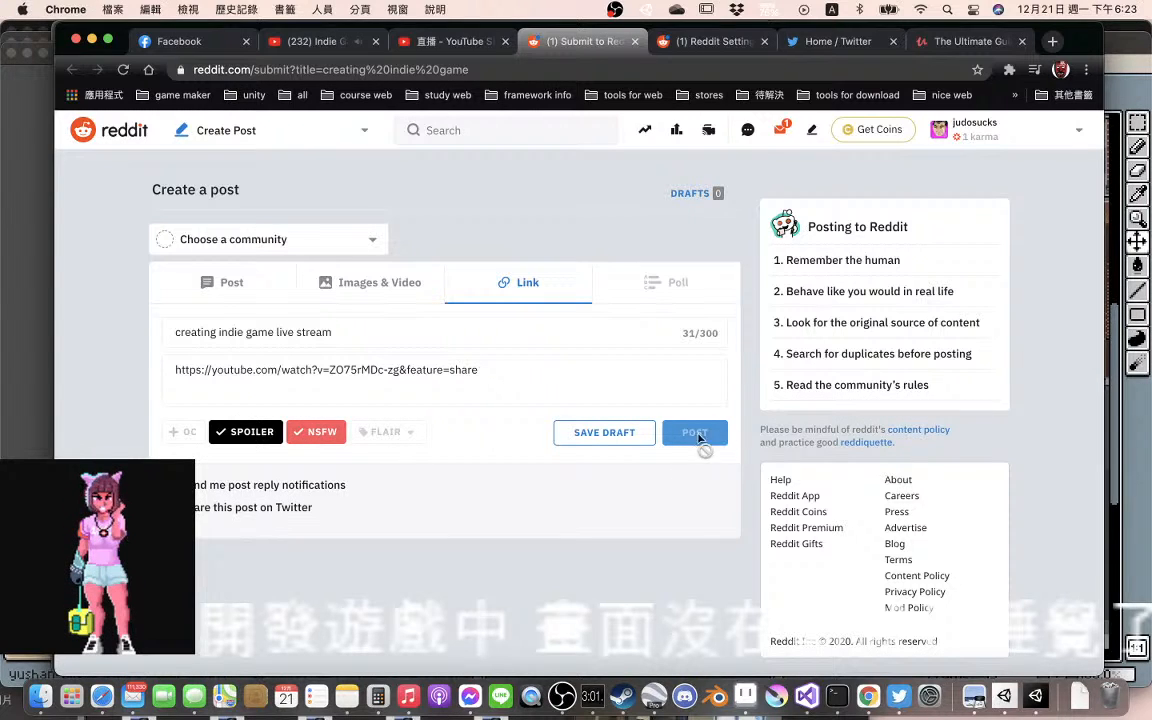
Choose the account's own profile as the destination of the Reddit post and stay on the draft without saving or discarding it
click(232, 281)
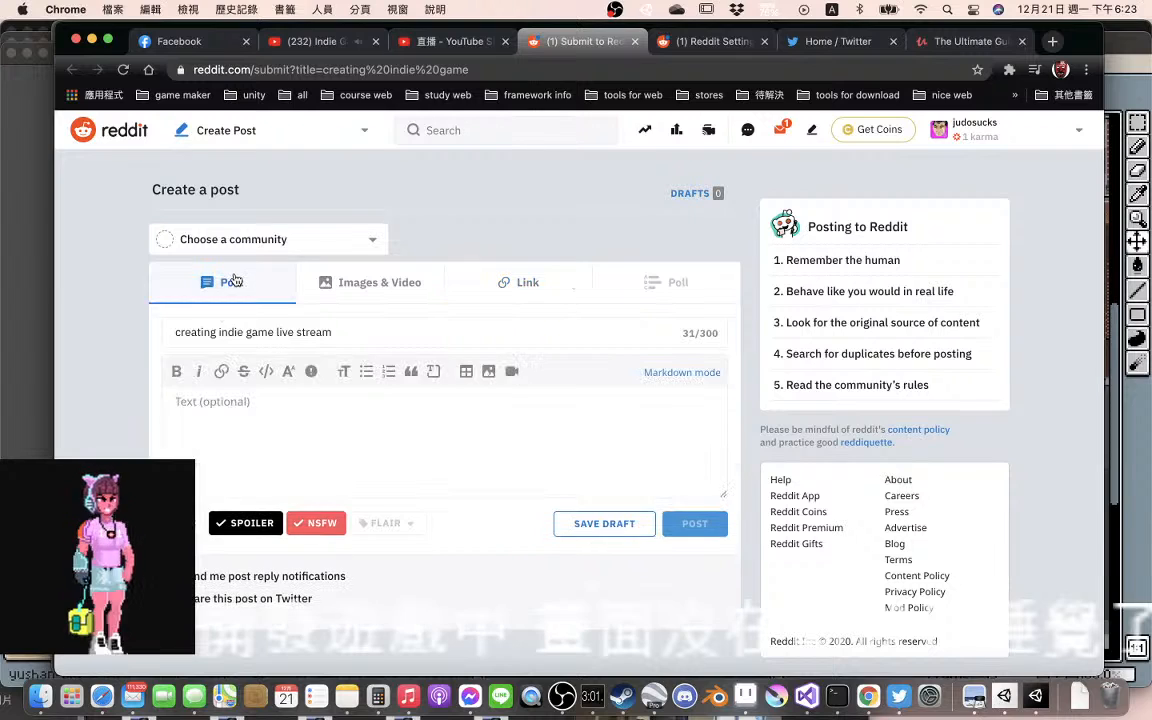
click(373, 241)
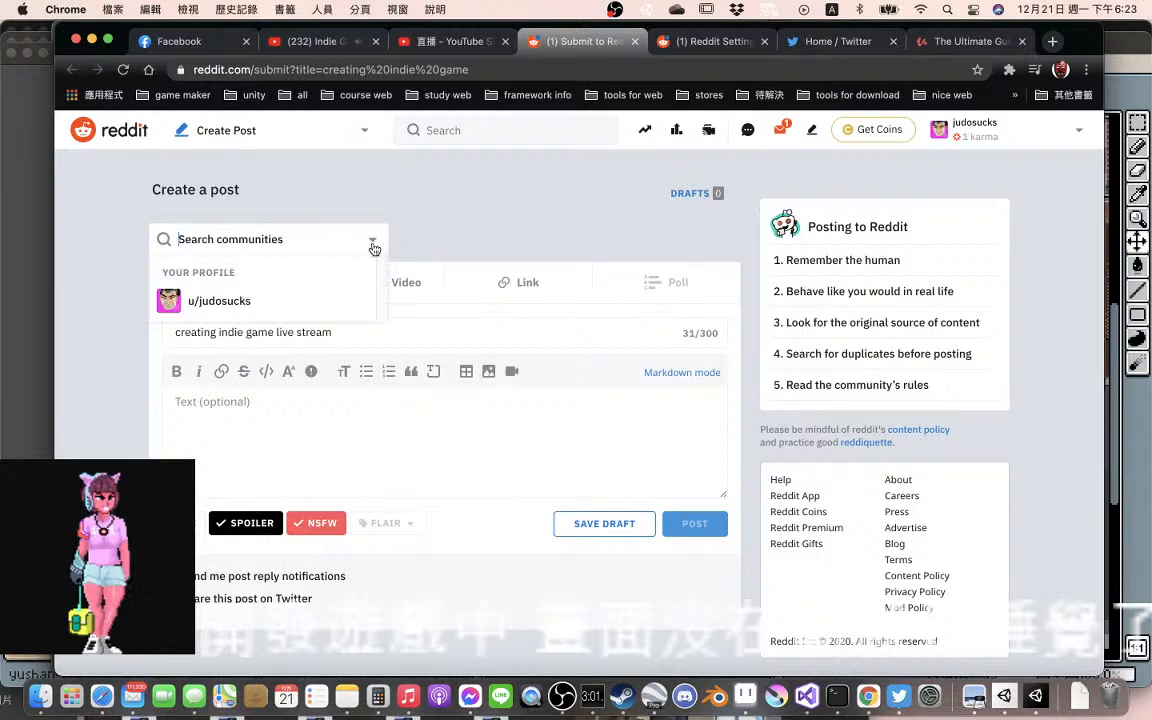
click(268, 309)
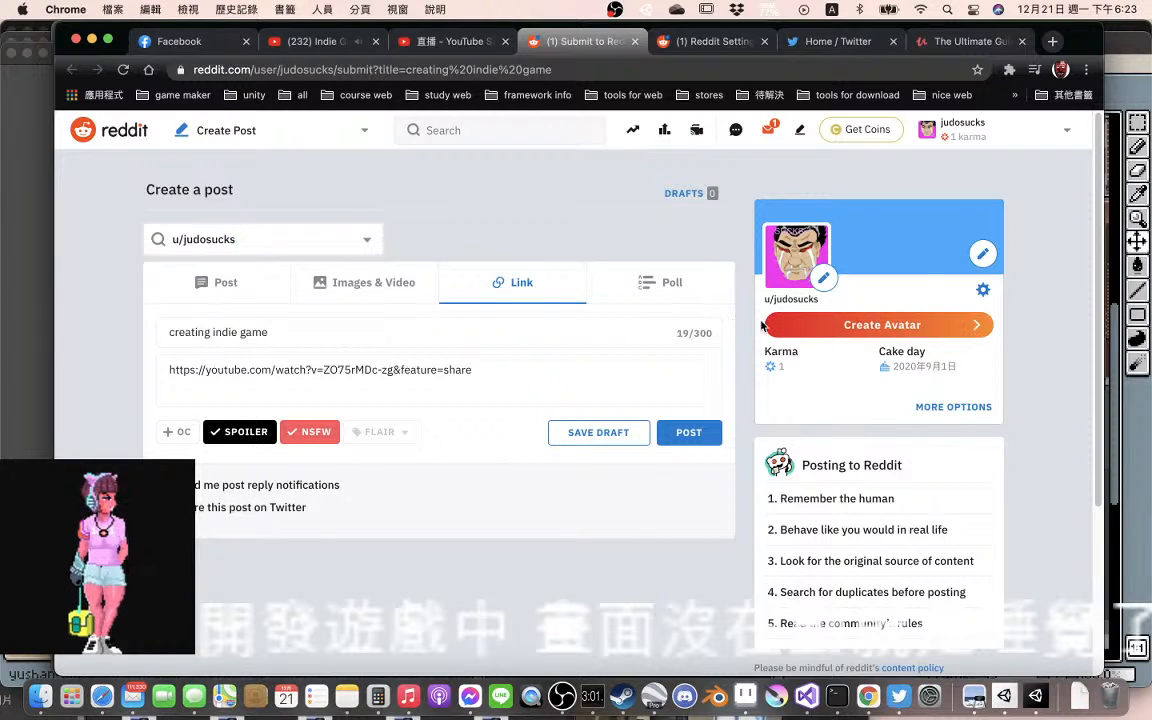
click(987, 291)
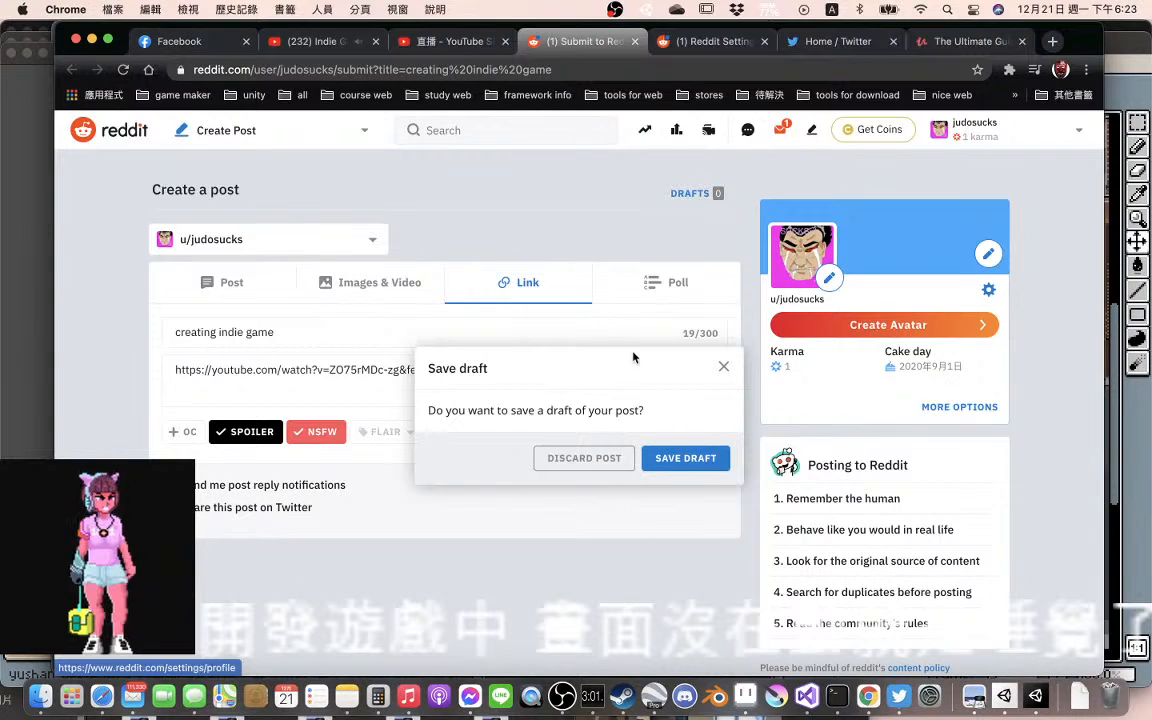
click(725, 368)
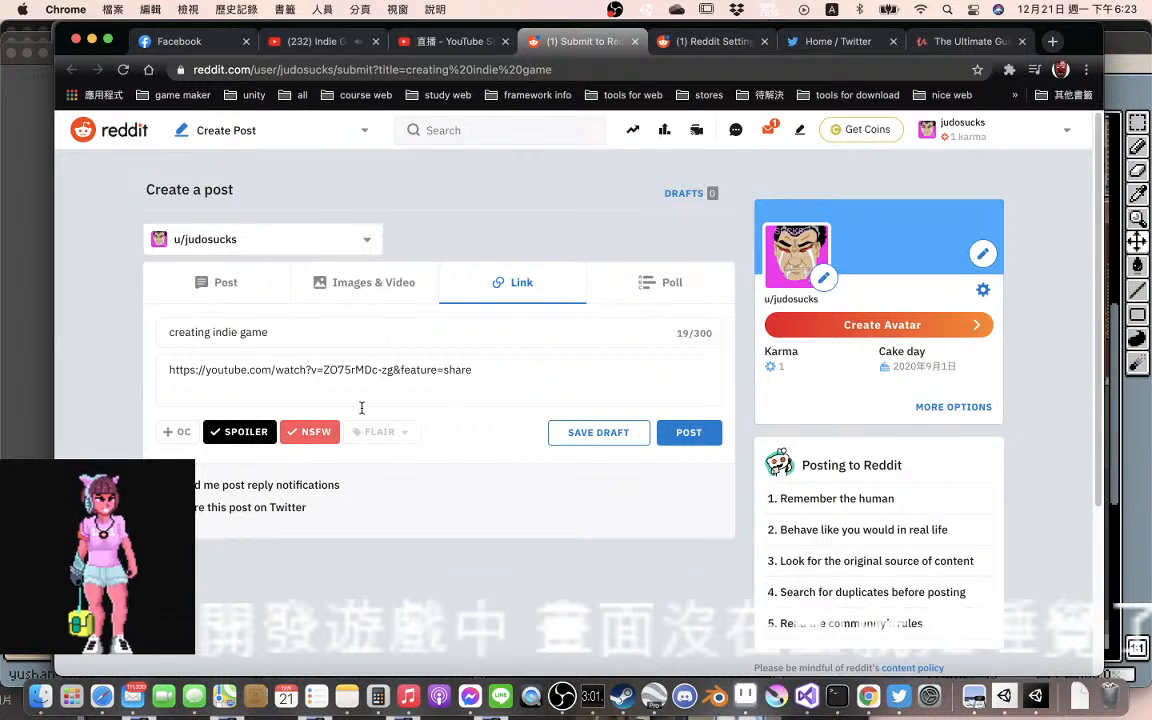
Remove the Spoiler and NSFW marks from the link post and submit it
click(222, 439)
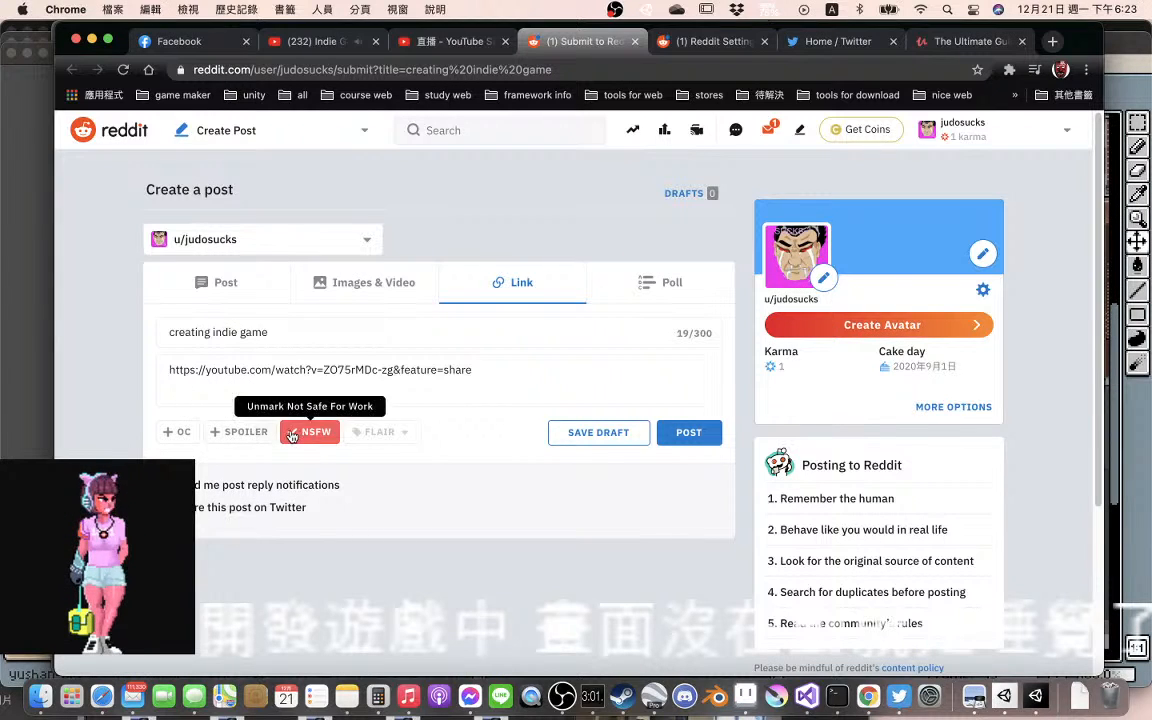
click(312, 432)
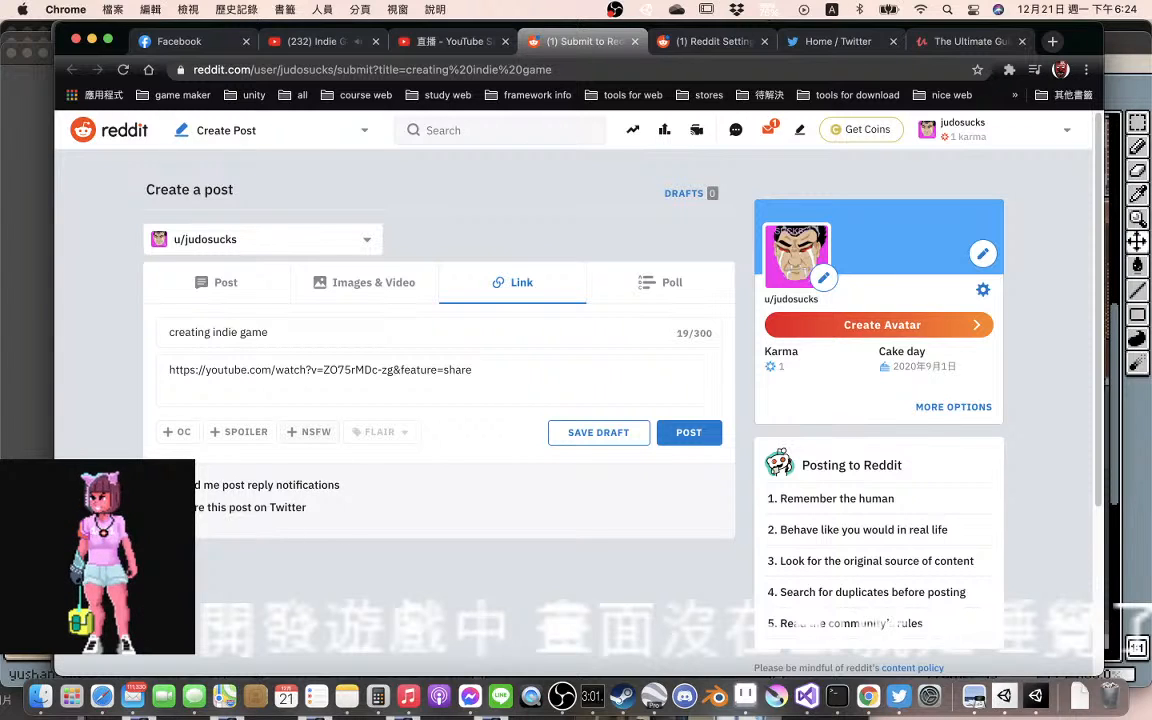
click(712, 440)
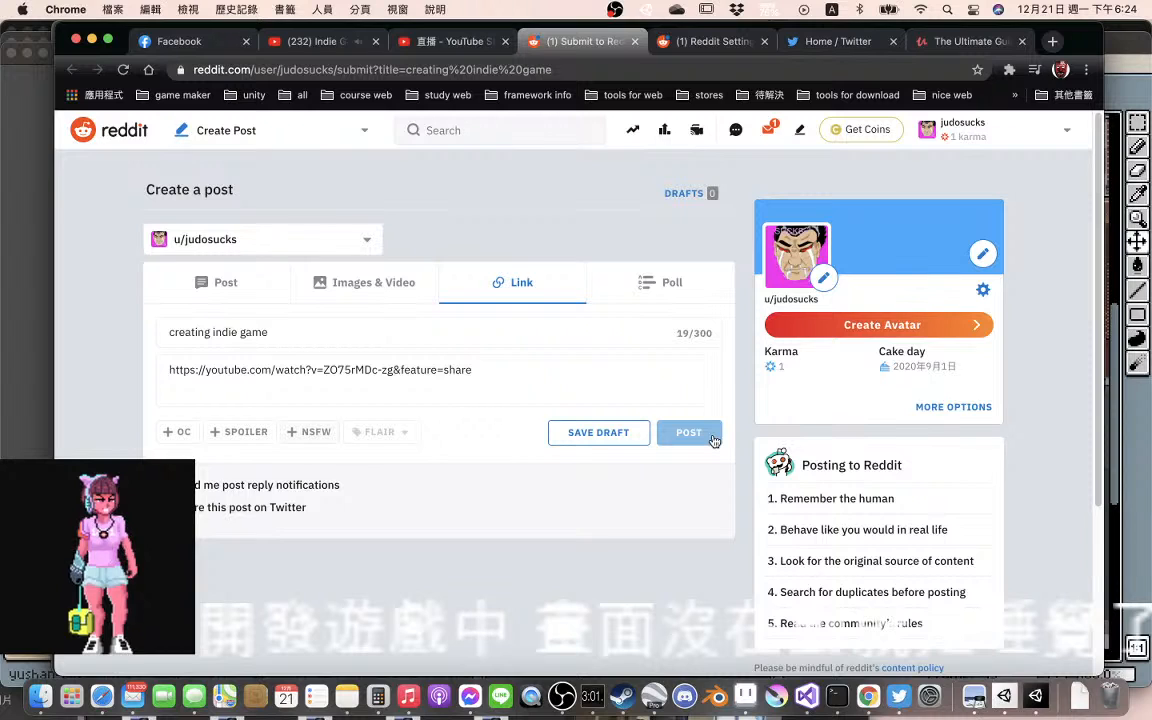
Try to submit the draft as a poll without filling in any options
click(674, 296)
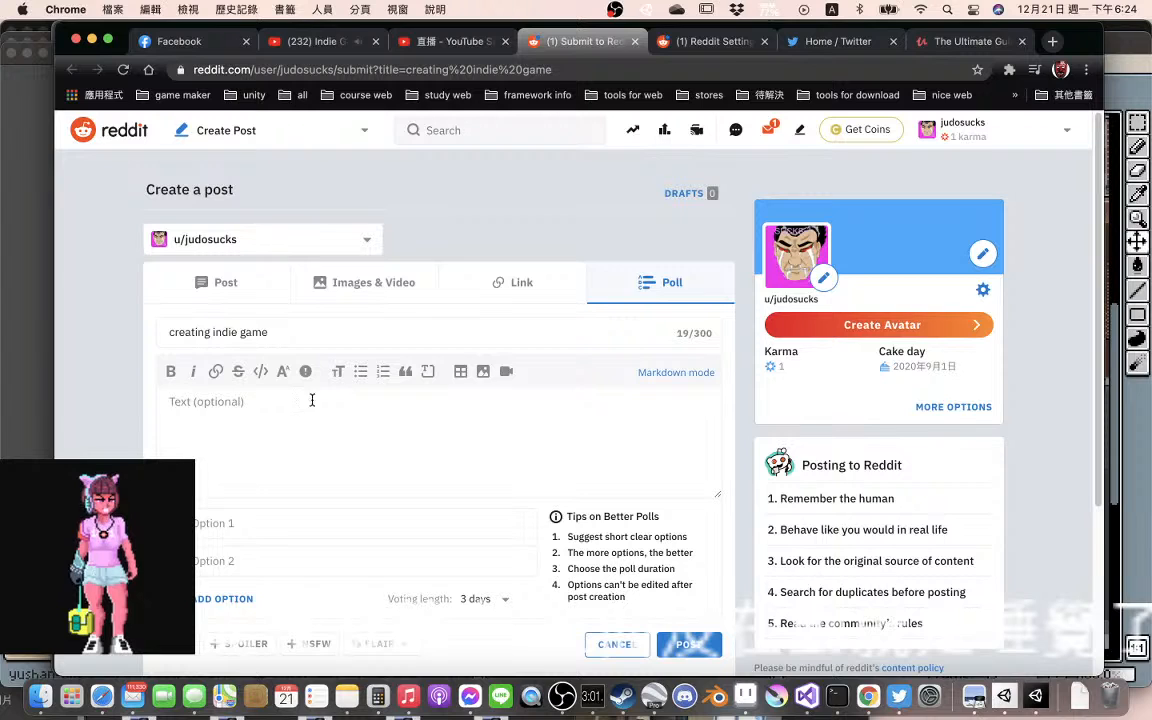
click(695, 650)
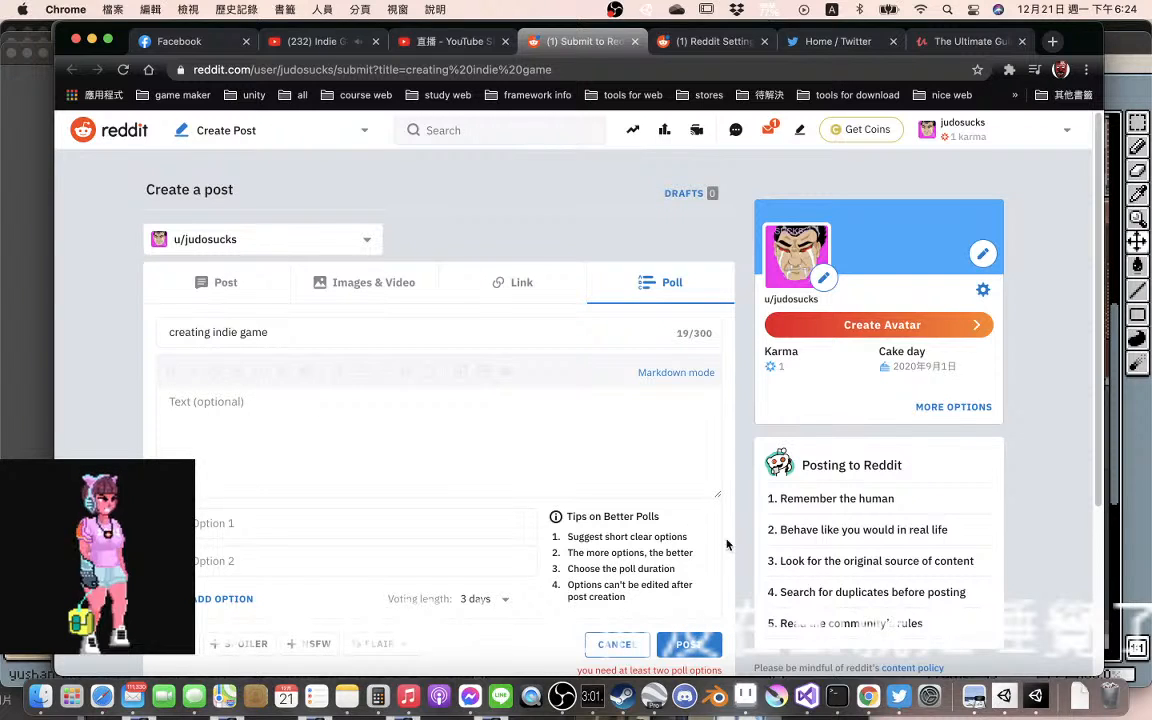
scroll(730, 539, down, 1)
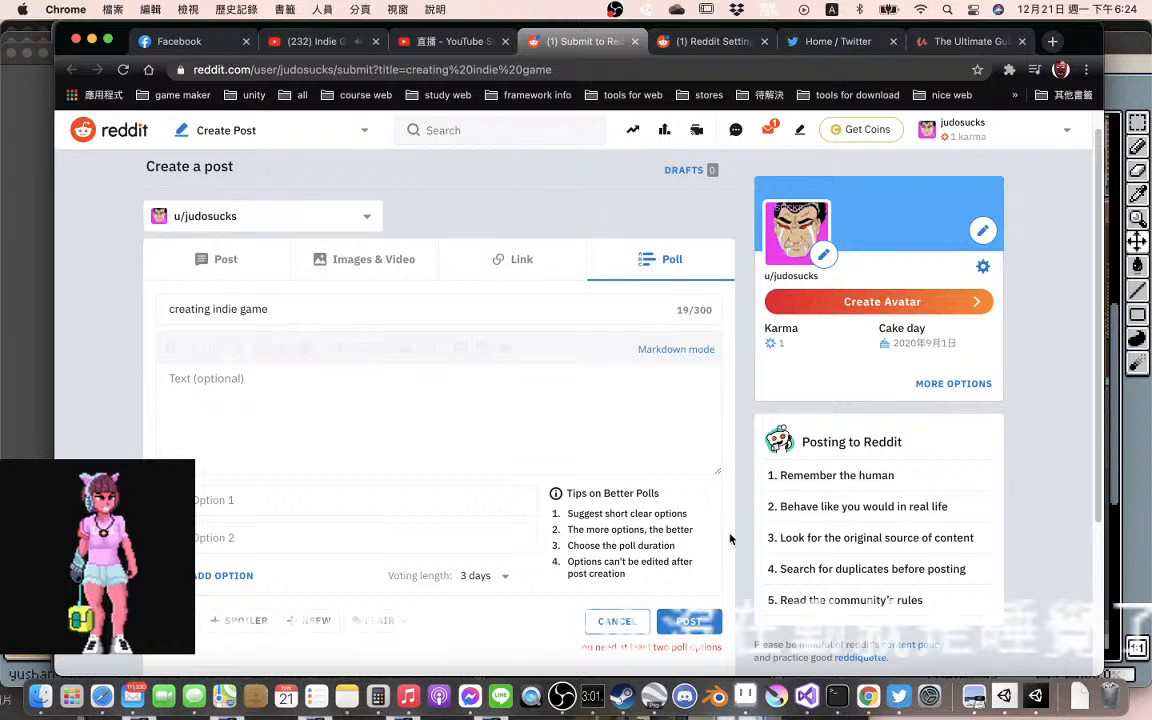
scroll(730, 539, down, 1)
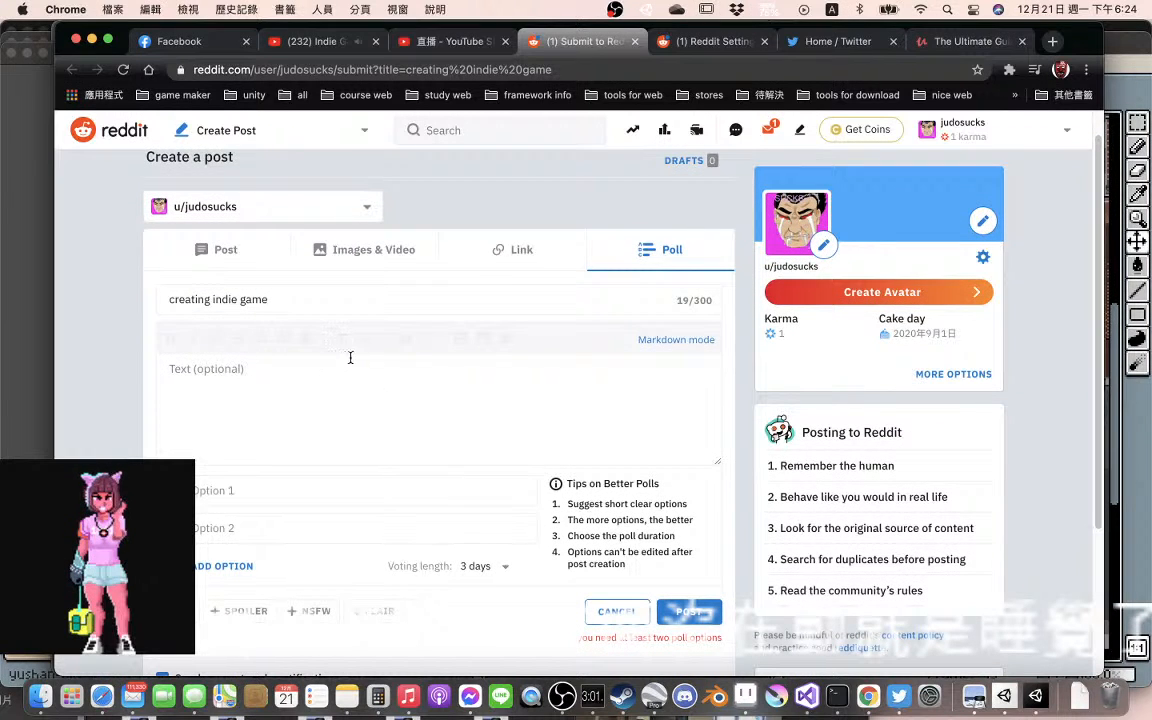
Return to the link version of the draft, publish it and look over the published post
click(540, 250)
click(688, 400)
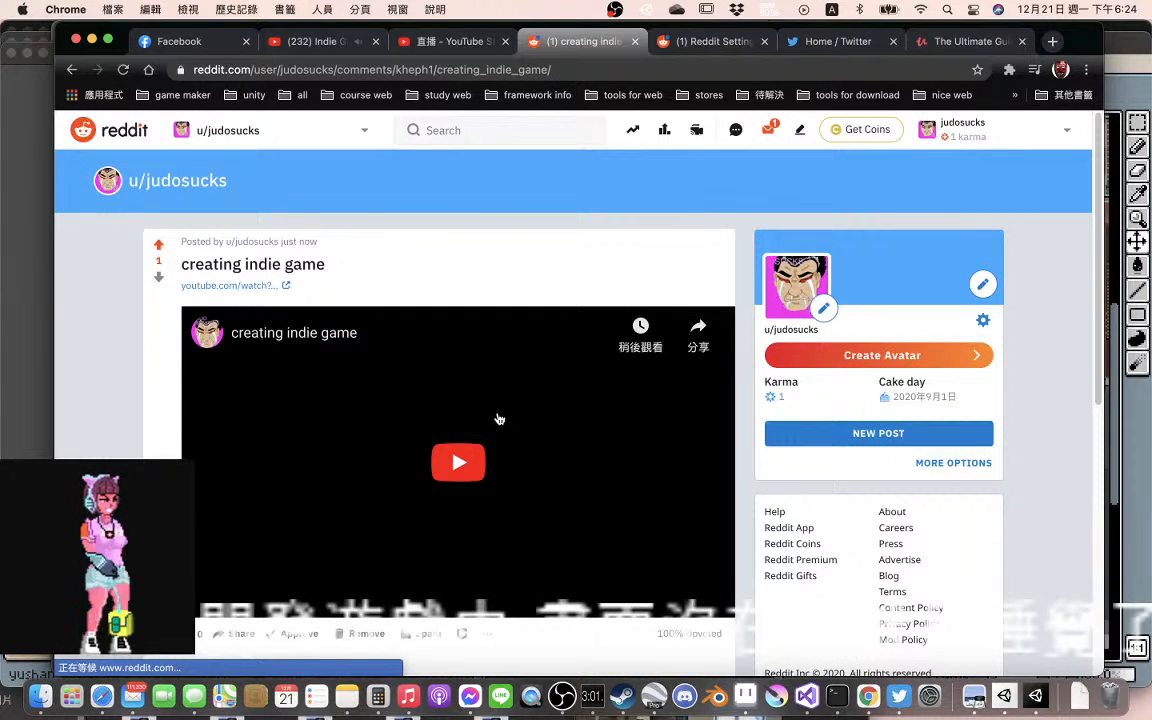
scroll(499, 419, down, 3)
scroll(498, 417, down, 3)
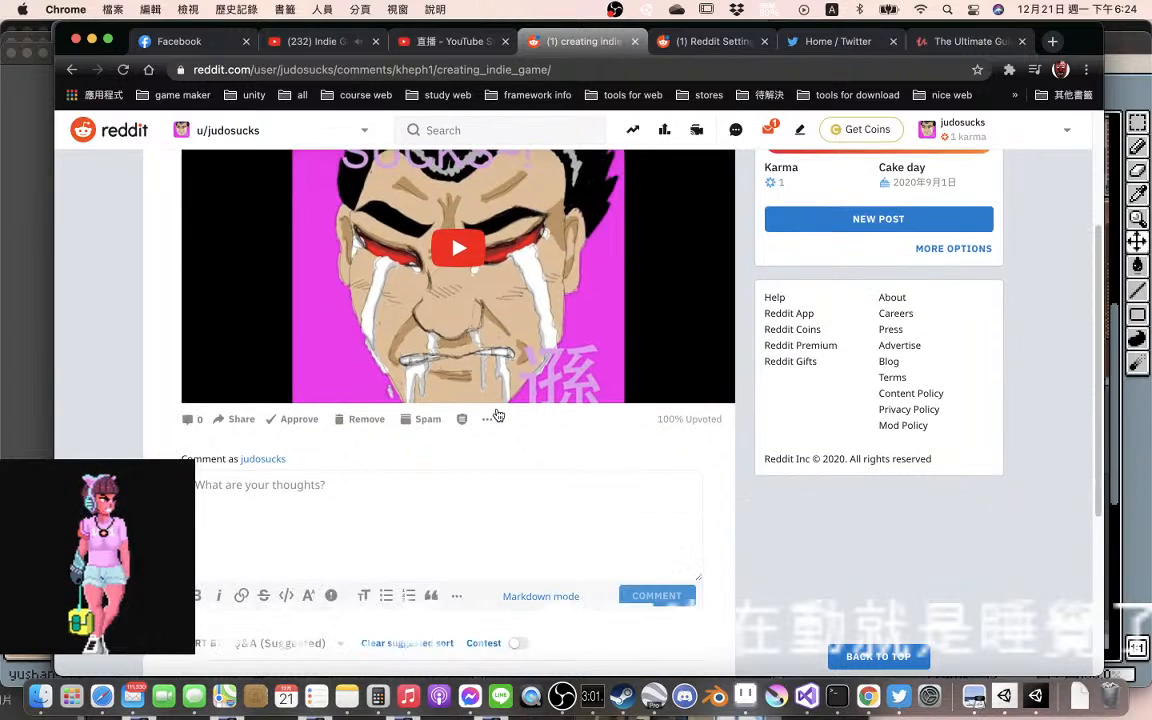
scroll(498, 416, down, 3)
scroll(498, 415, up, 9)
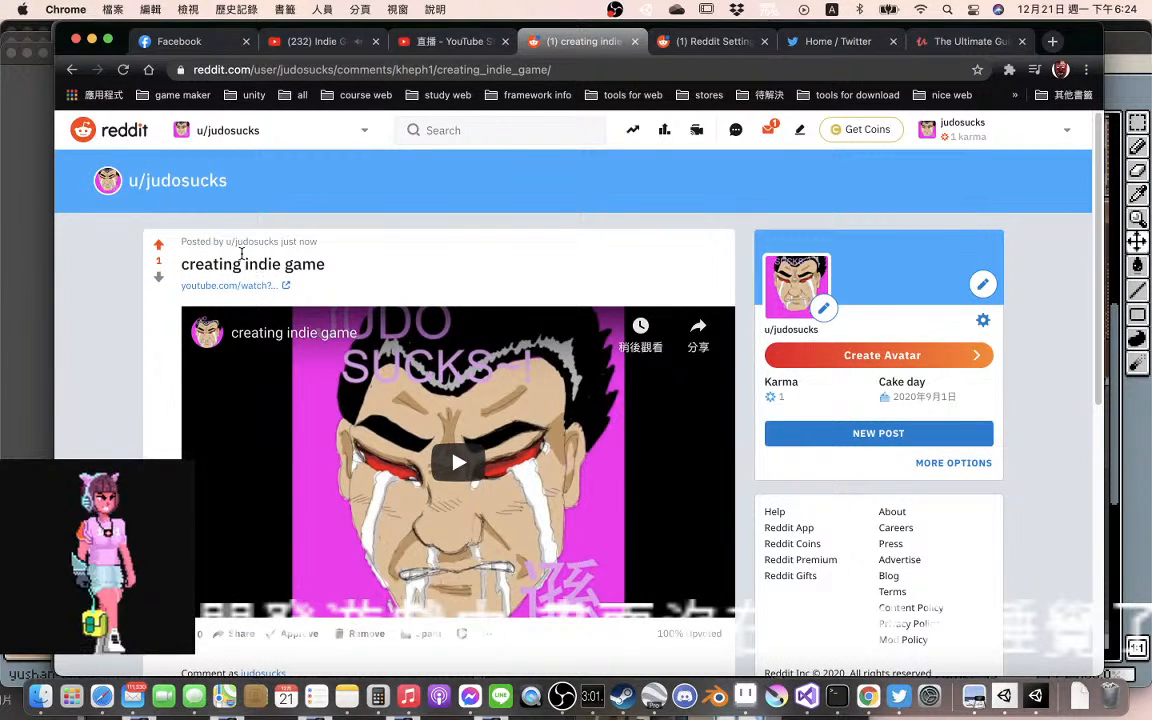
Go back to the post form, upload judosucks.png from the 雨珊計畫 folder as an image post and publish it
click(73, 69)
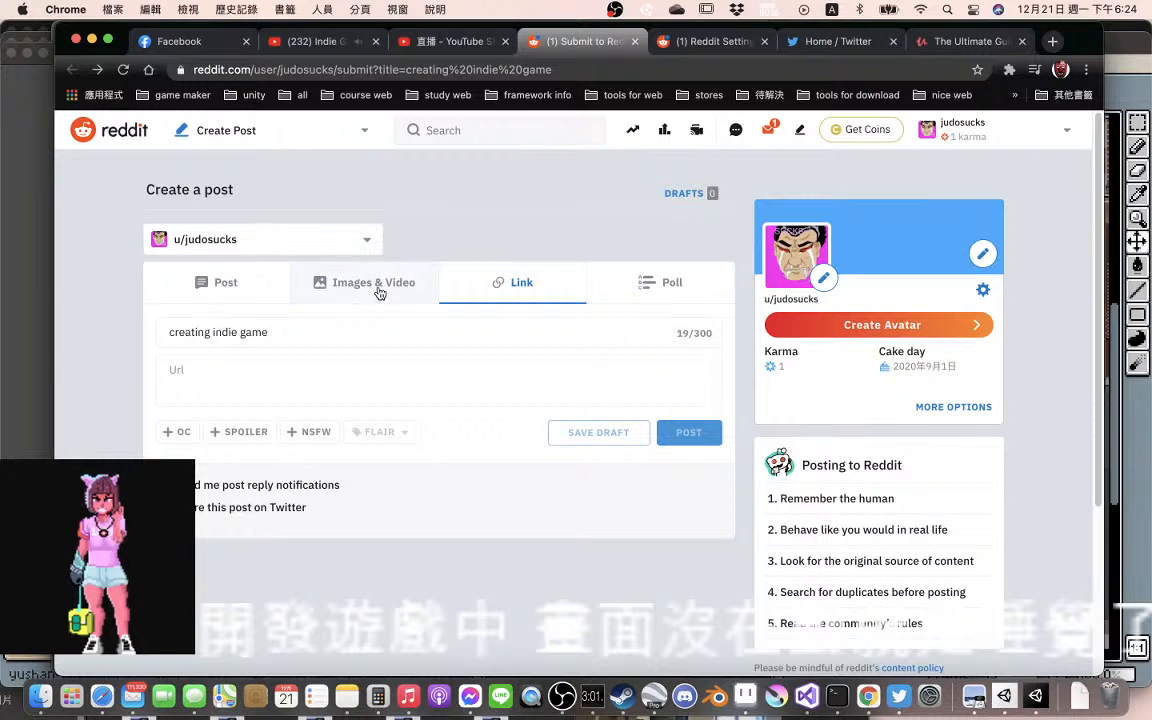
click(379, 290)
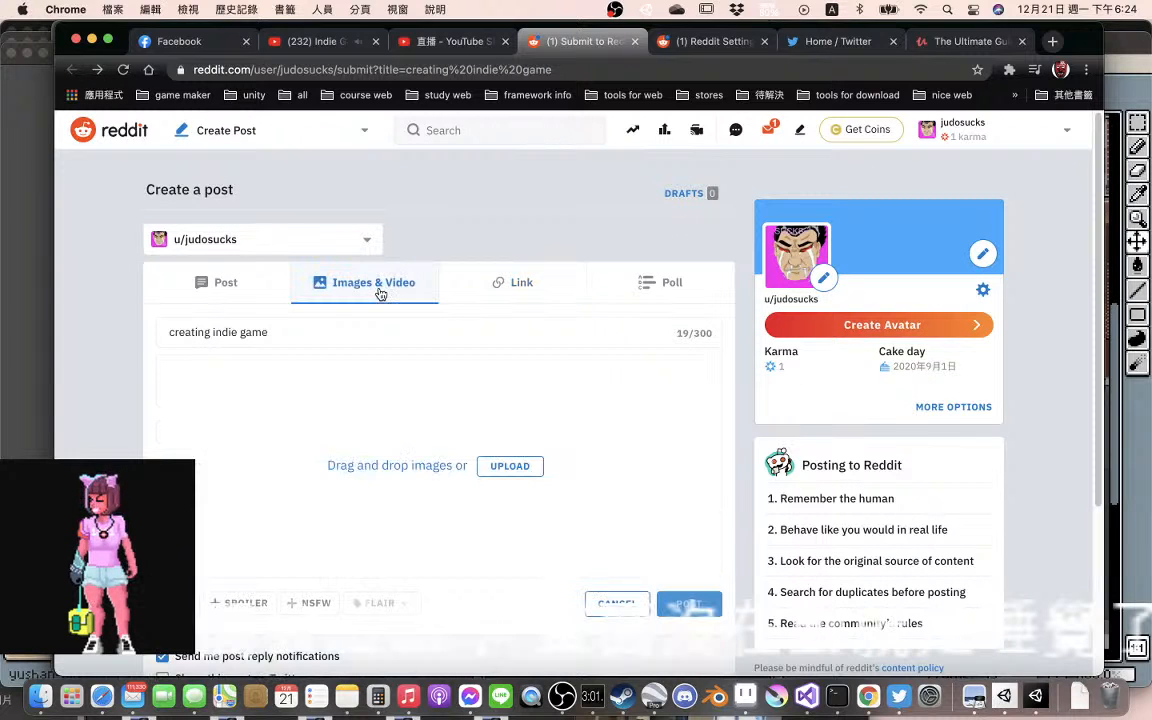
click(511, 468)
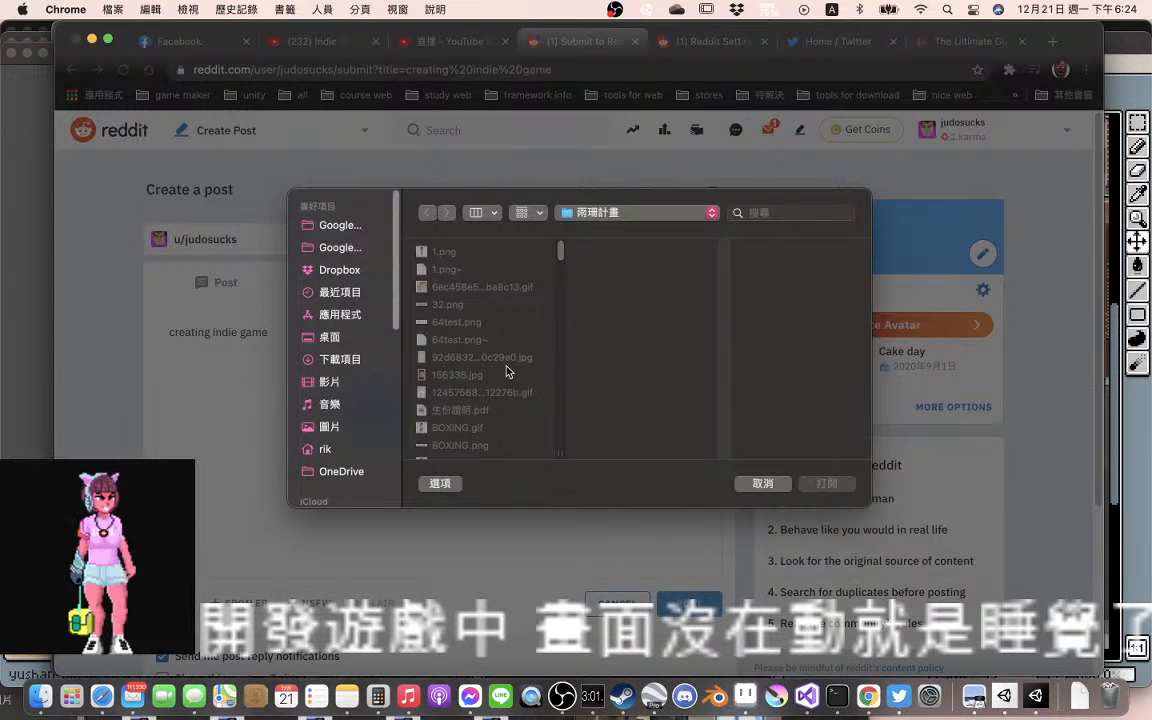
scroll(506, 371, down, 10)
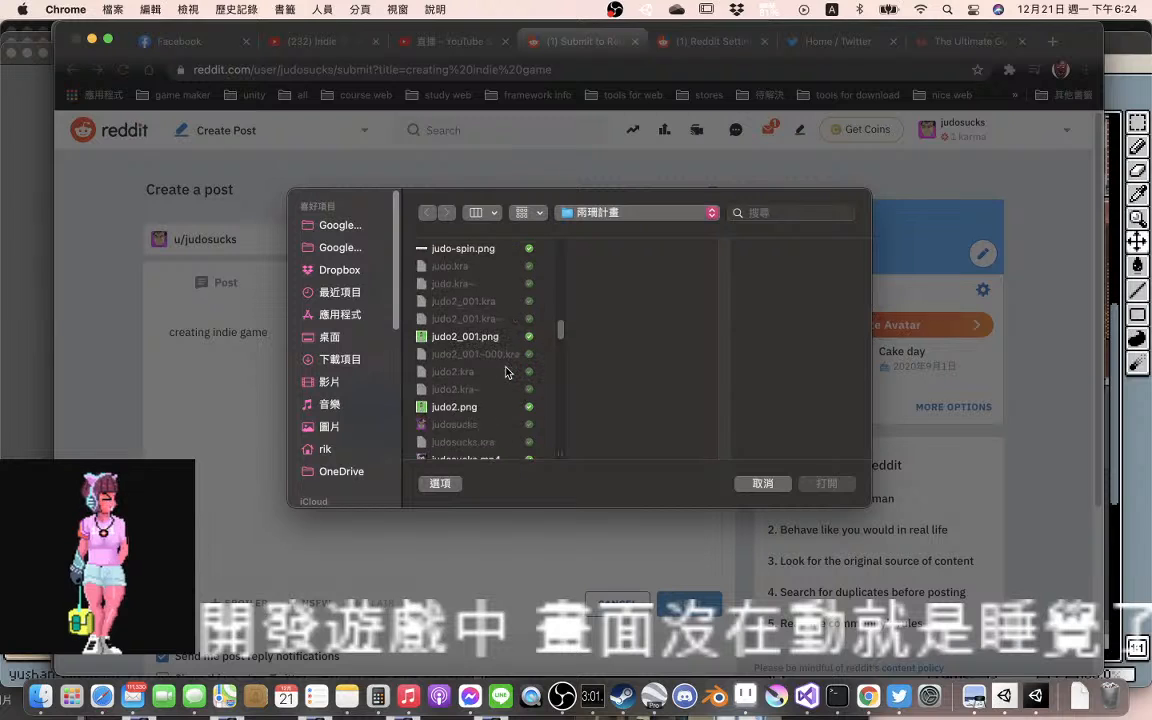
scroll(506, 371, down, 1)
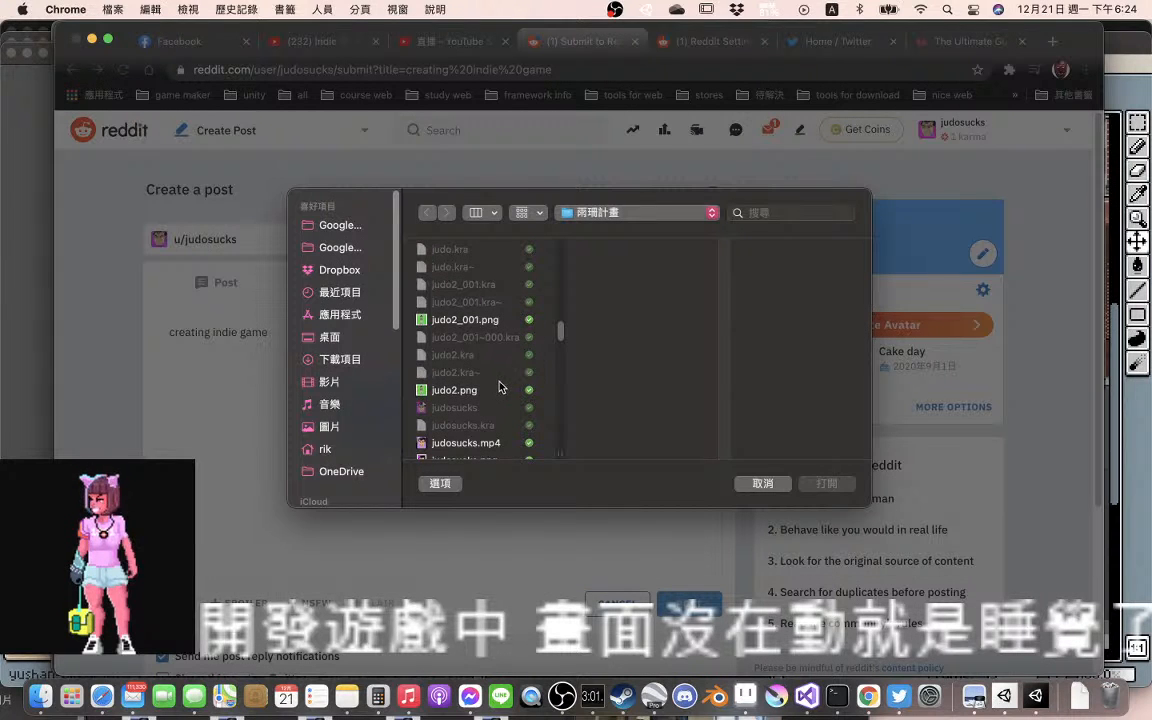
scroll(499, 390, down, 5)
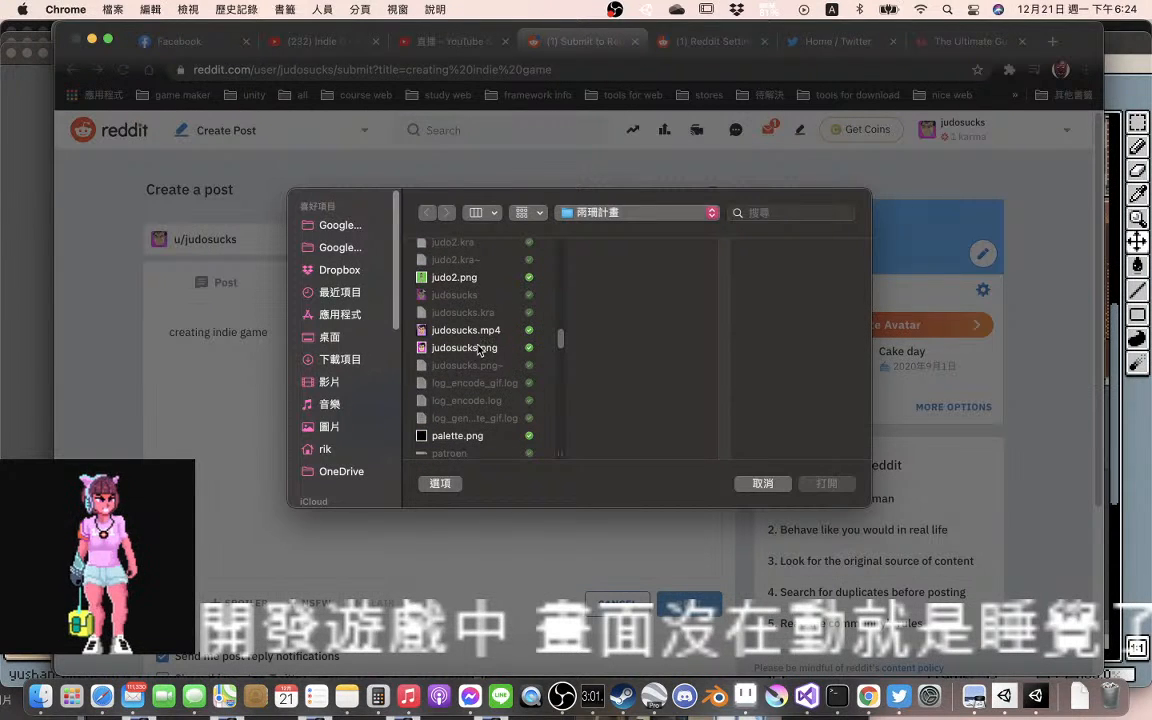
click(478, 350)
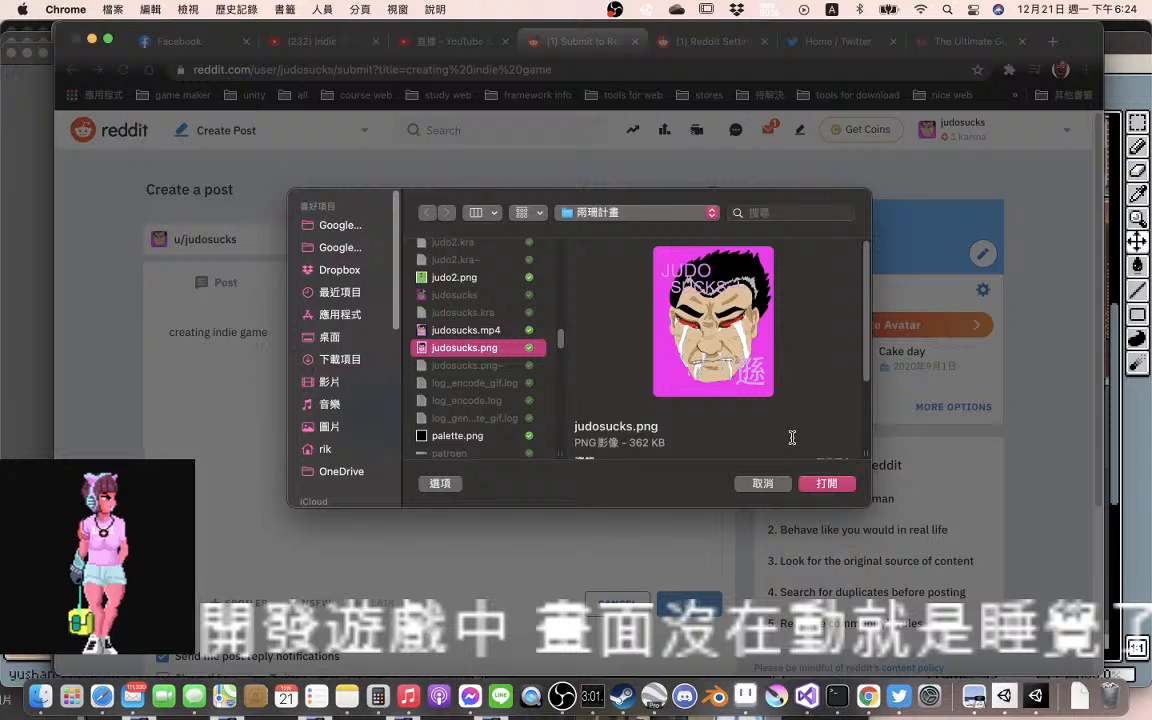
click(828, 486)
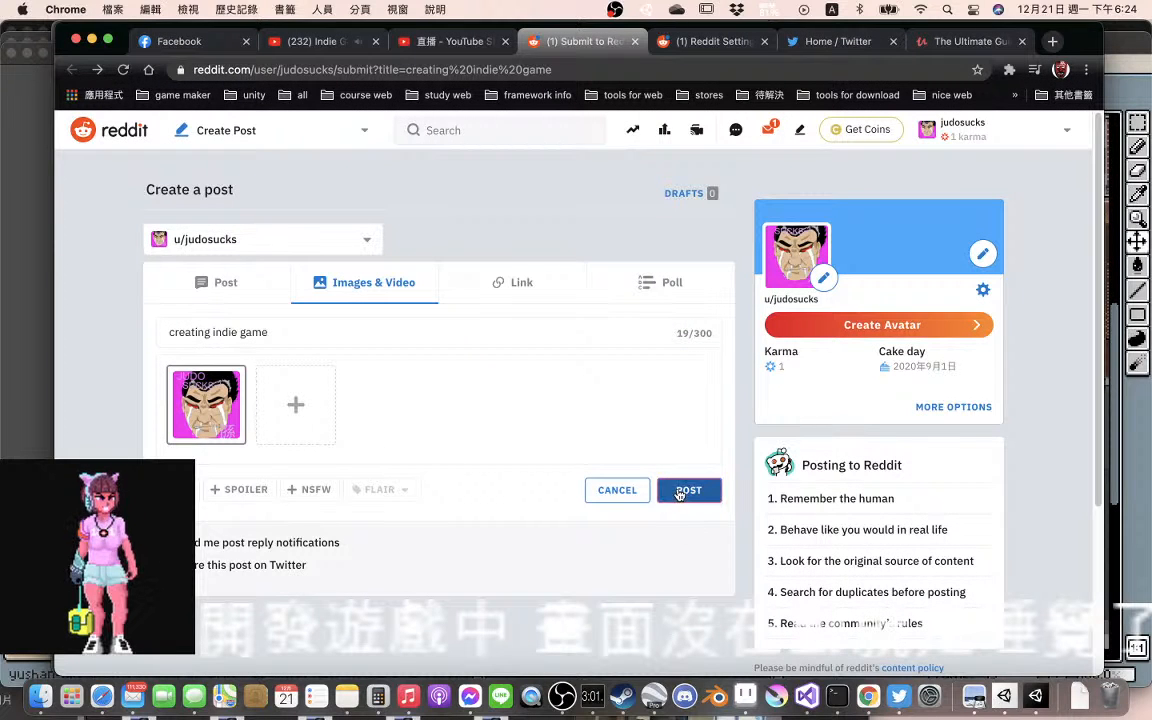
click(690, 490)
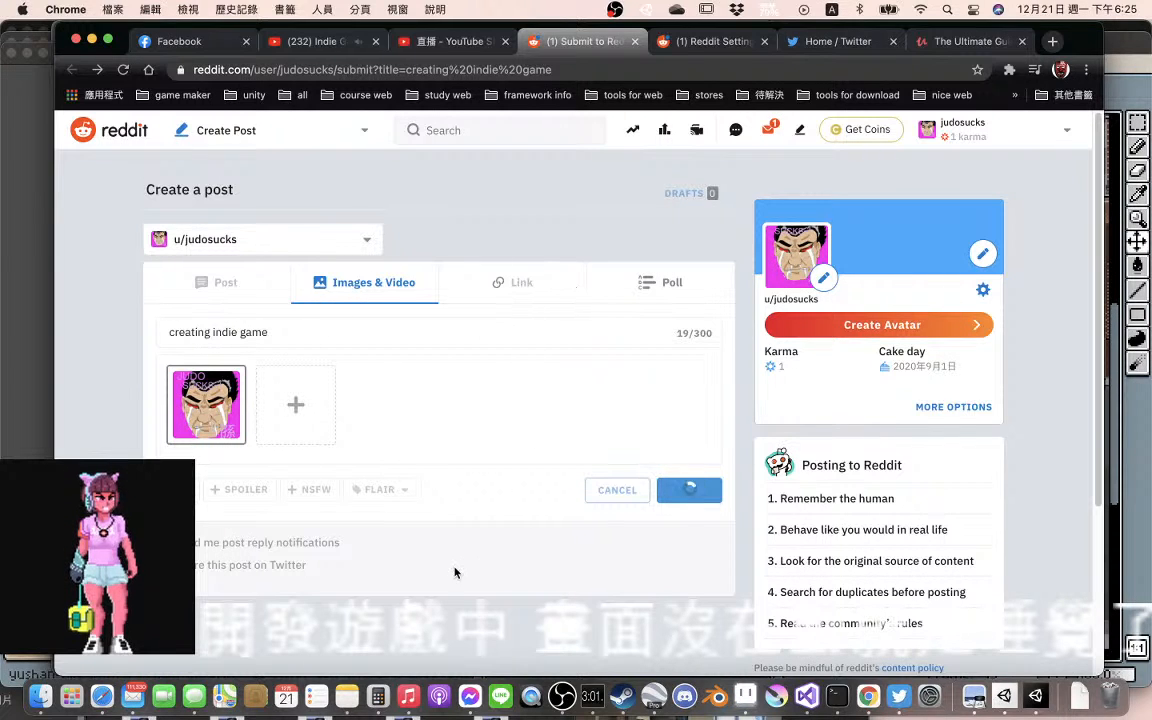
Check the streaming status in OBS, return to the browser and close the live stream's share dialog in YouTube Studio
click(605, 660)
click(557, 662)
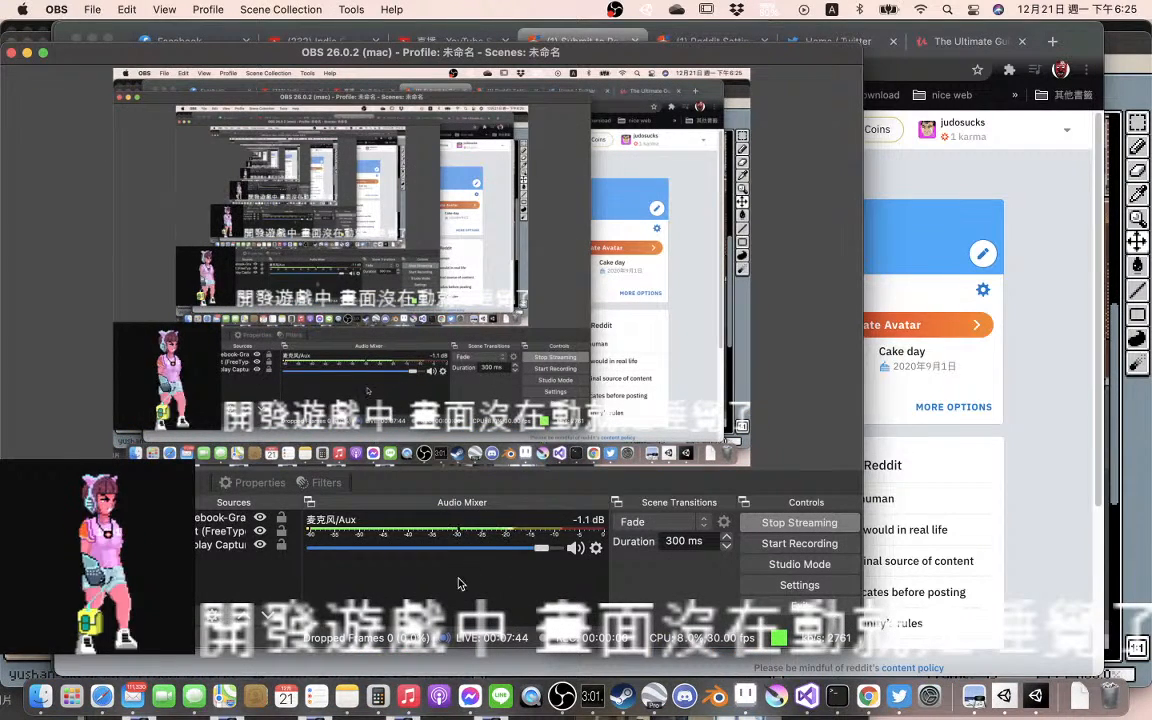
click(1047, 621)
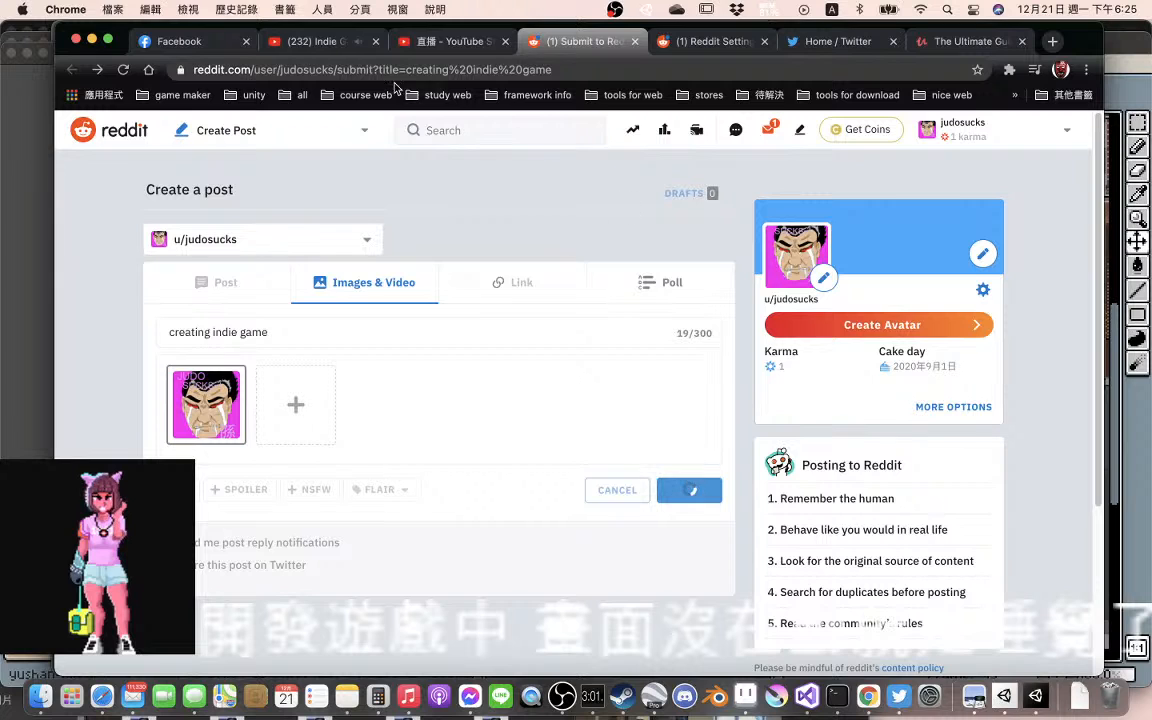
click(448, 41)
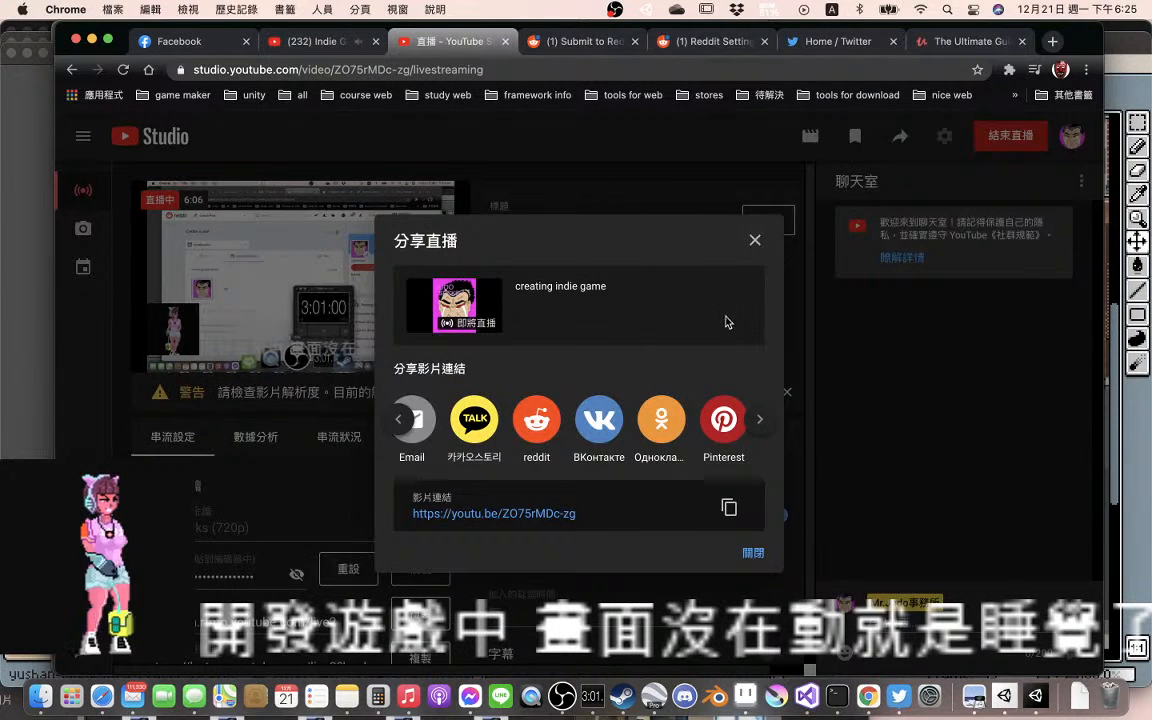
click(754, 240)
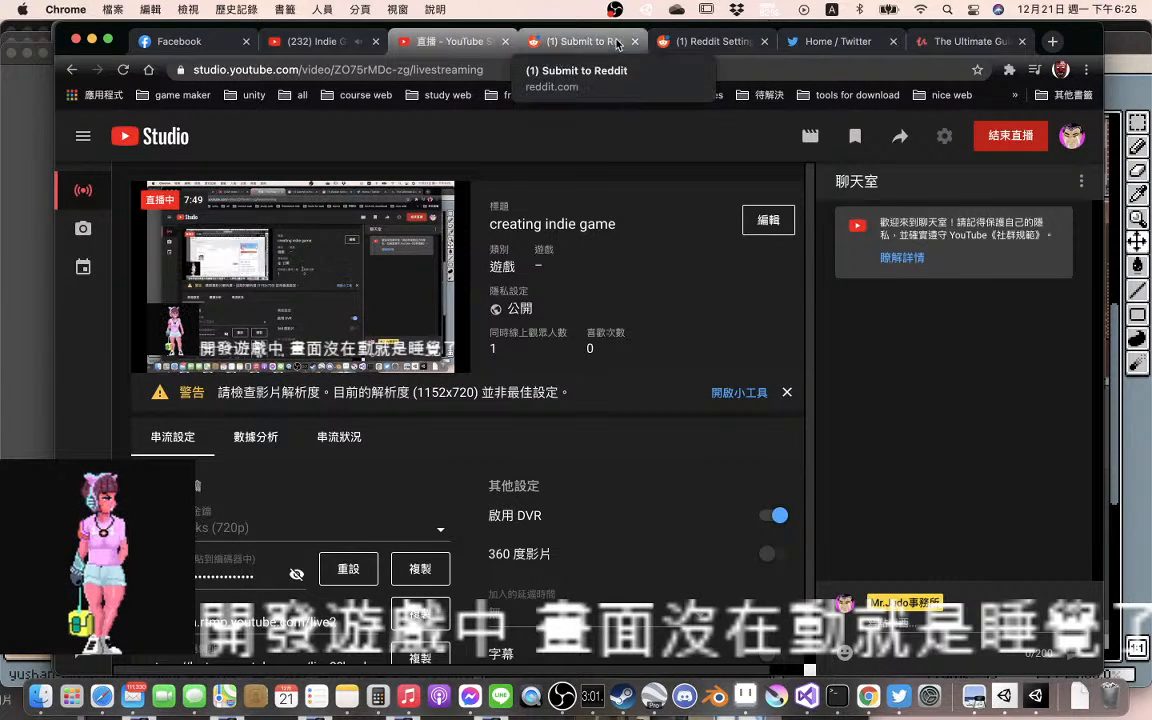
Return to Reddit and reload the profile's list of posts
click(570, 43)
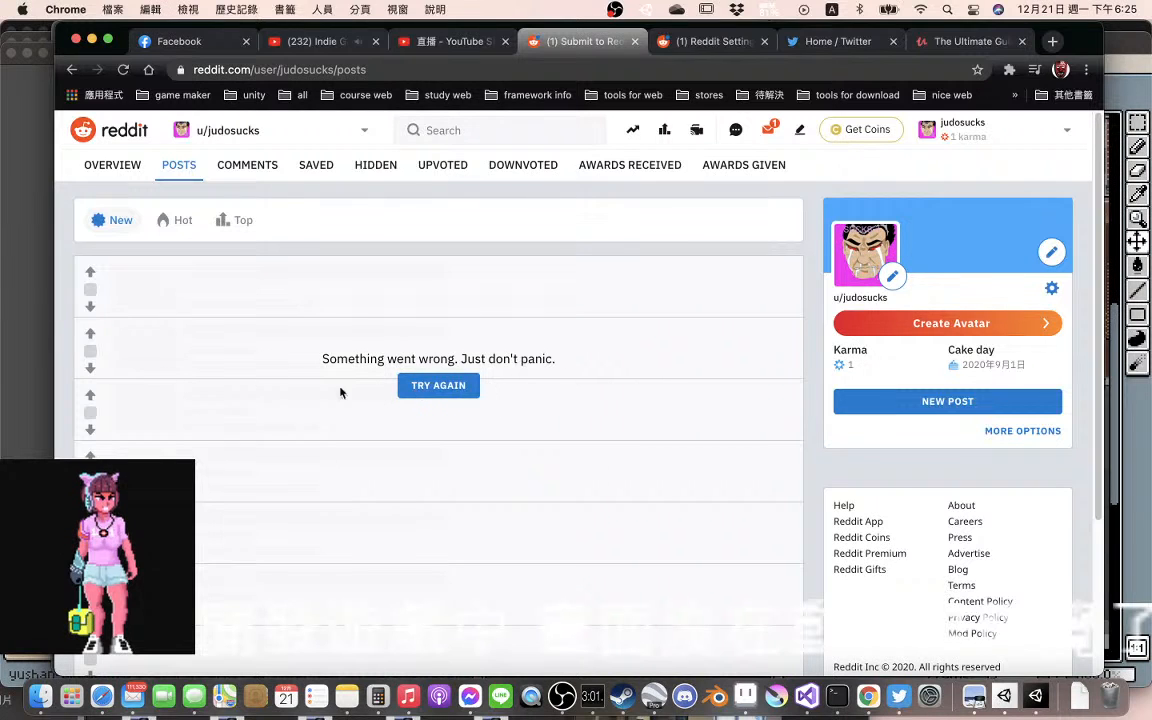
click(474, 390)
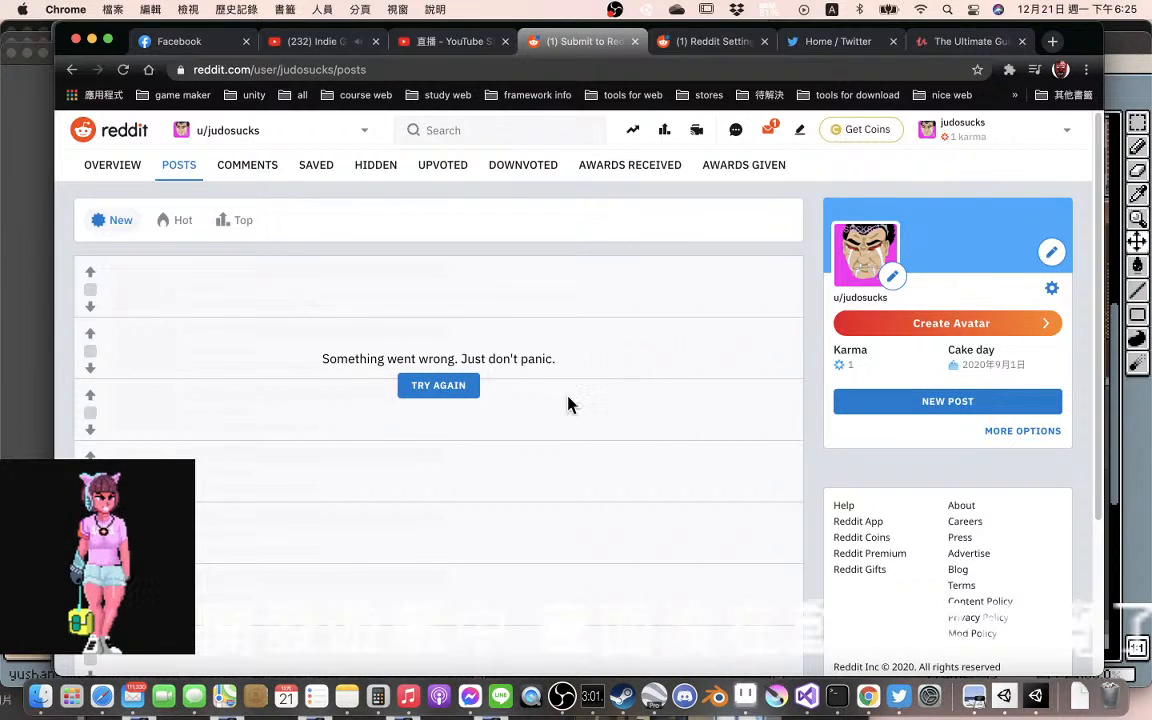
click(466, 393)
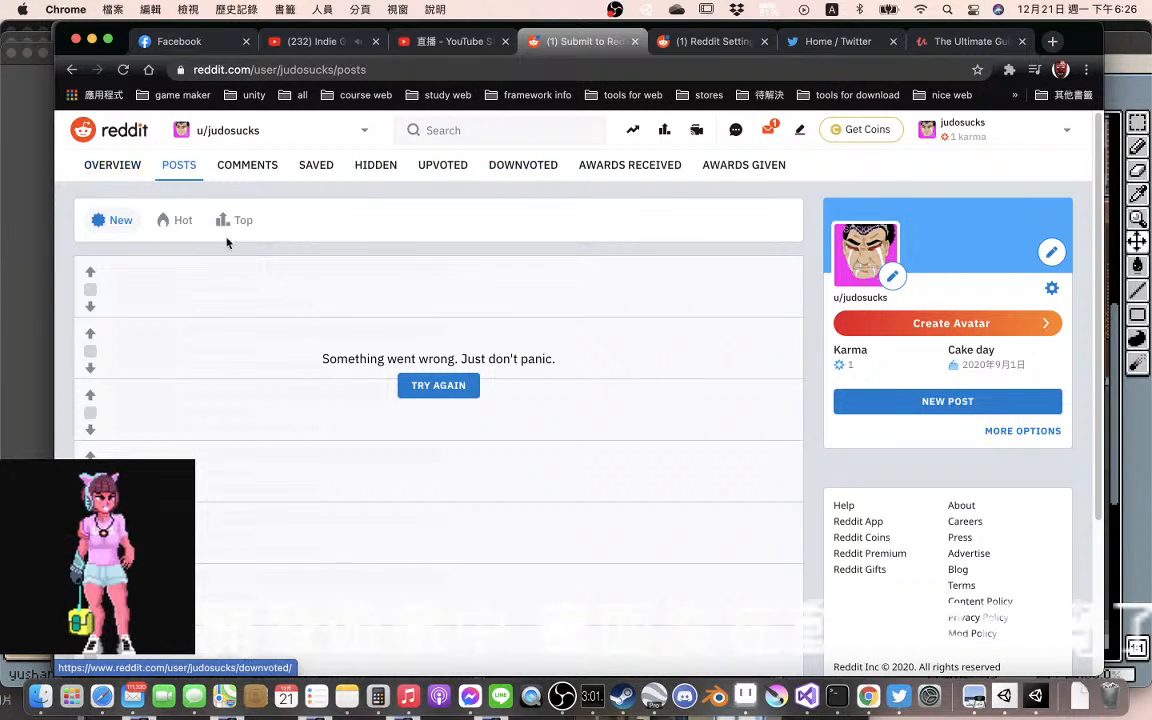
click(455, 388)
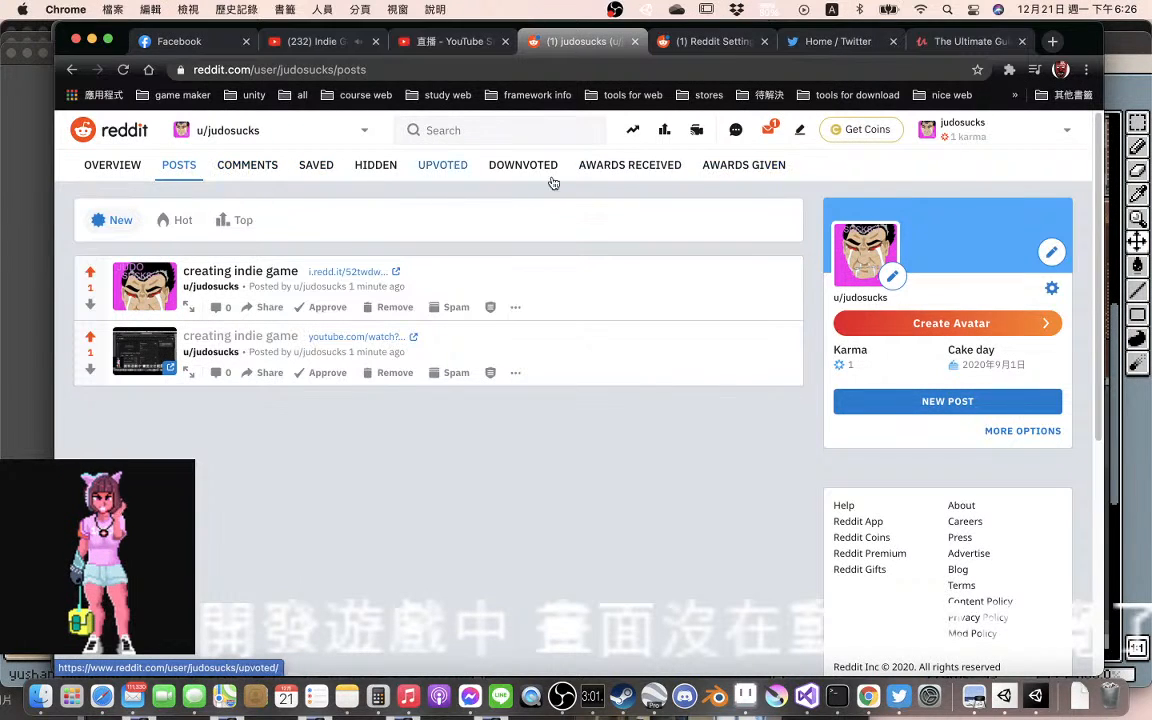
View the Reddit profile overview and read through the unread message about the User Agreement and Privacy Policy updates
click(127, 168)
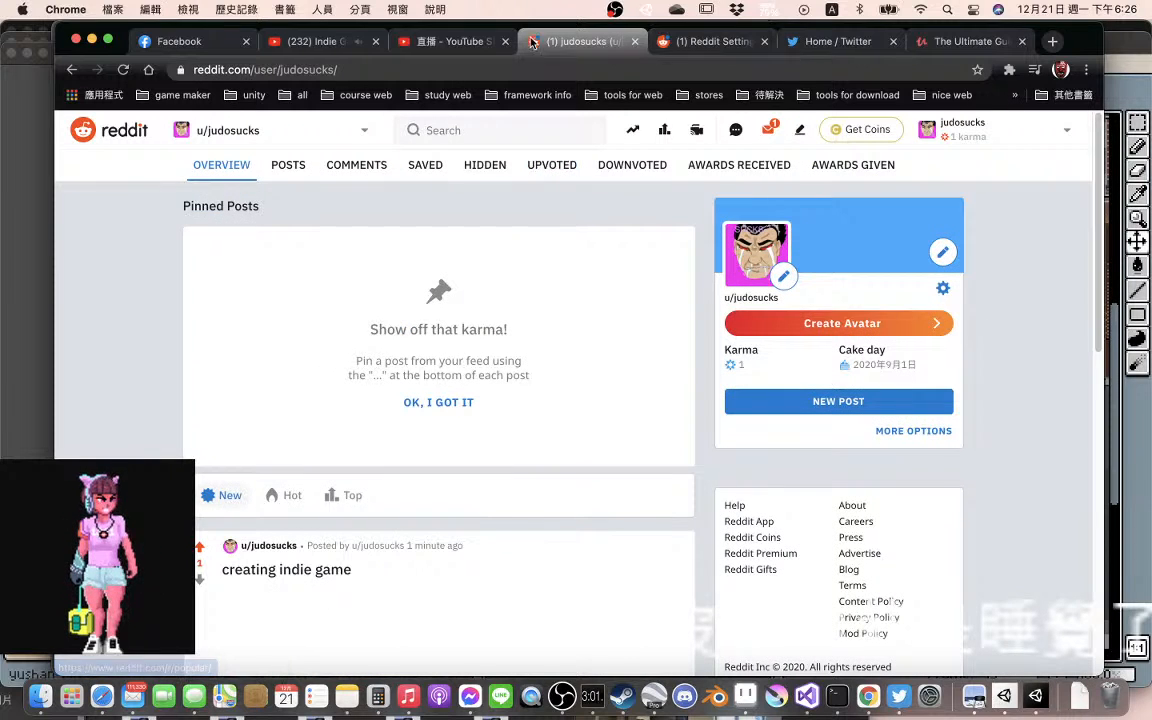
click(771, 133)
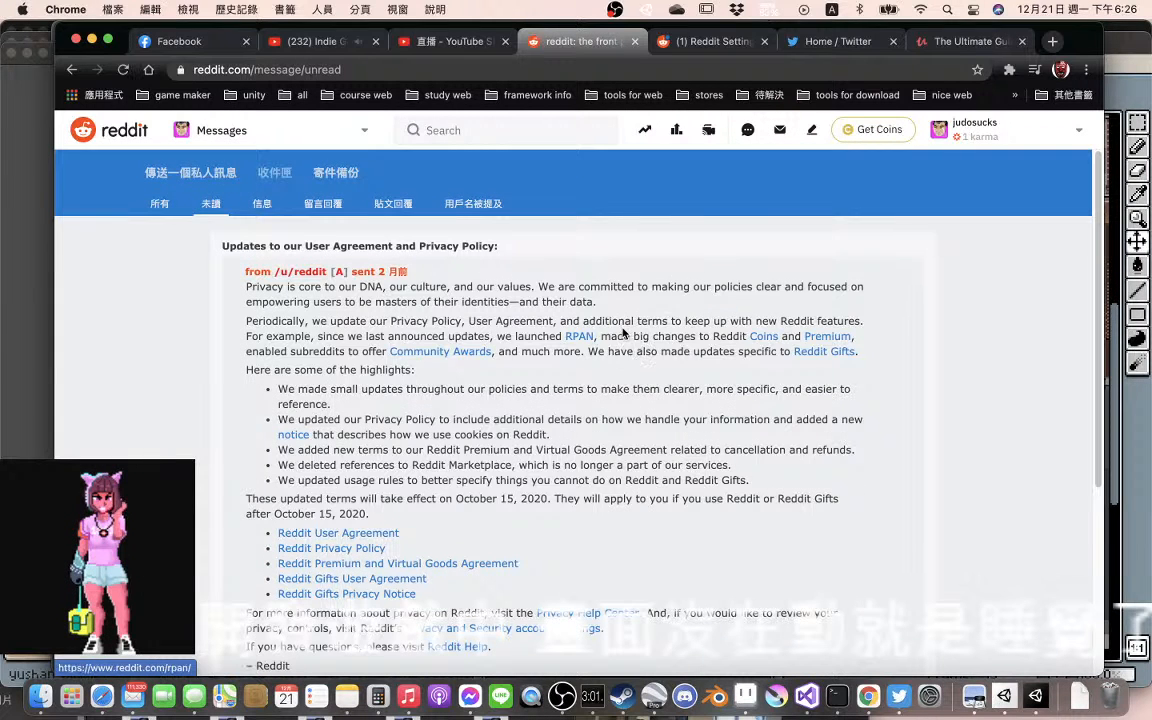
scroll(617, 329, down, 5)
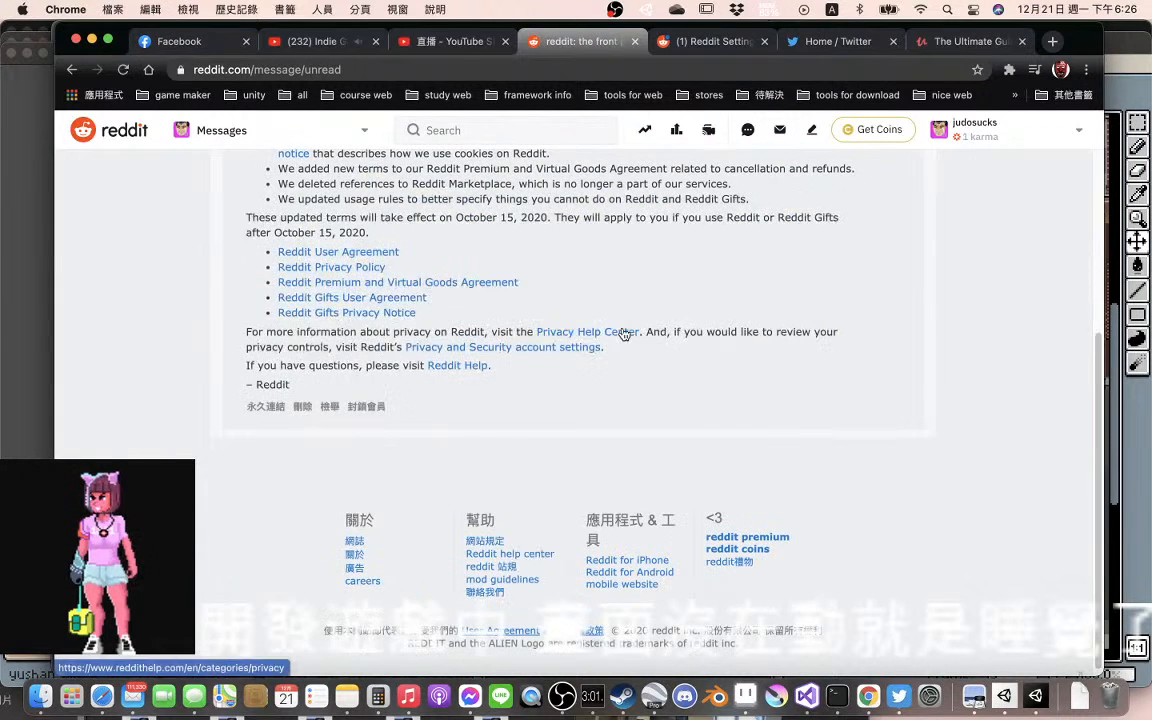
Close the Reddit User Settings page and bring up the open YouTube video page
click(660, 42)
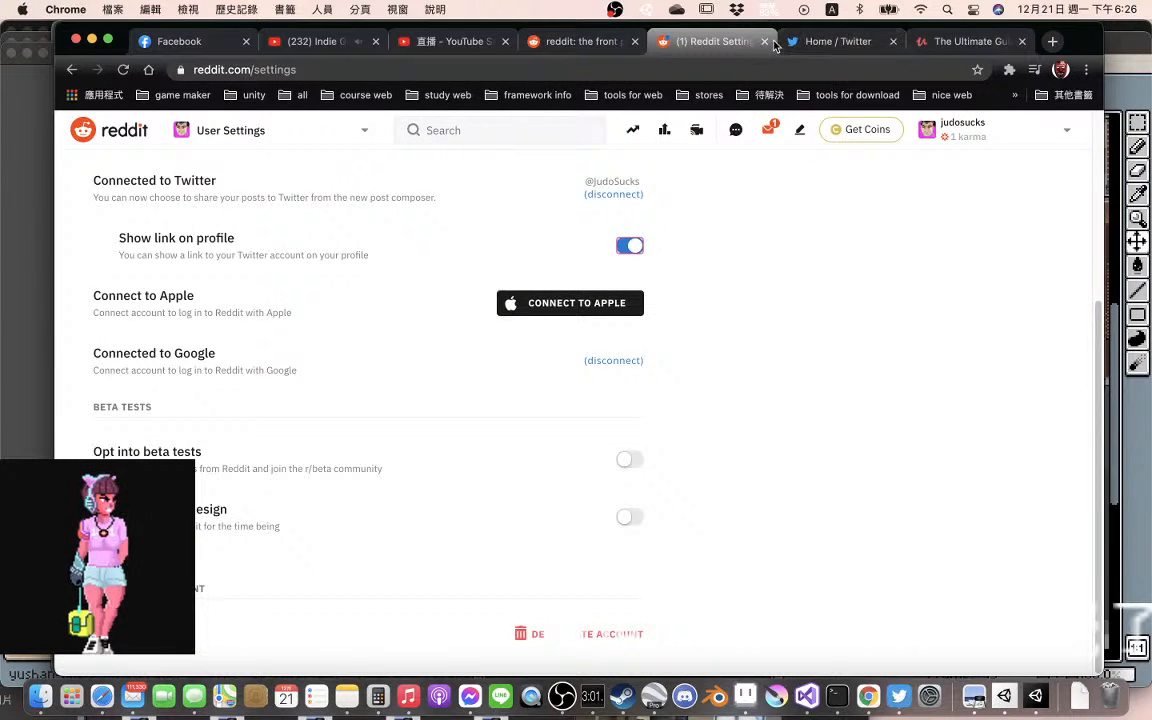
click(764, 43)
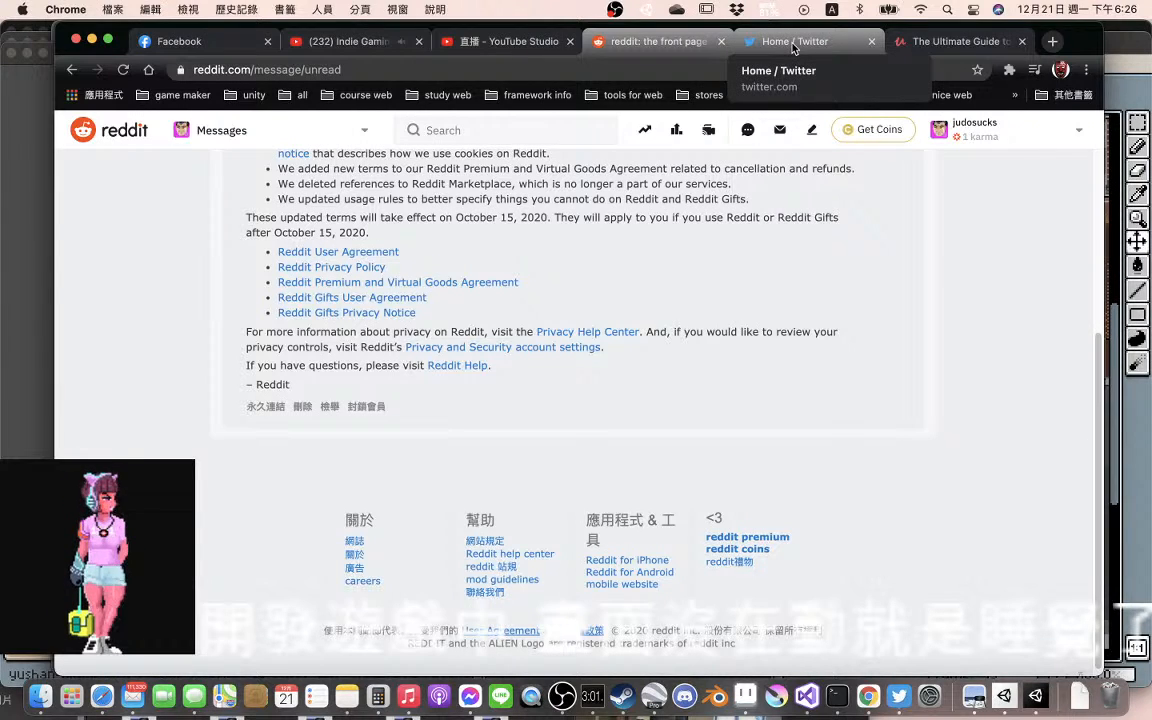
click(340, 42)
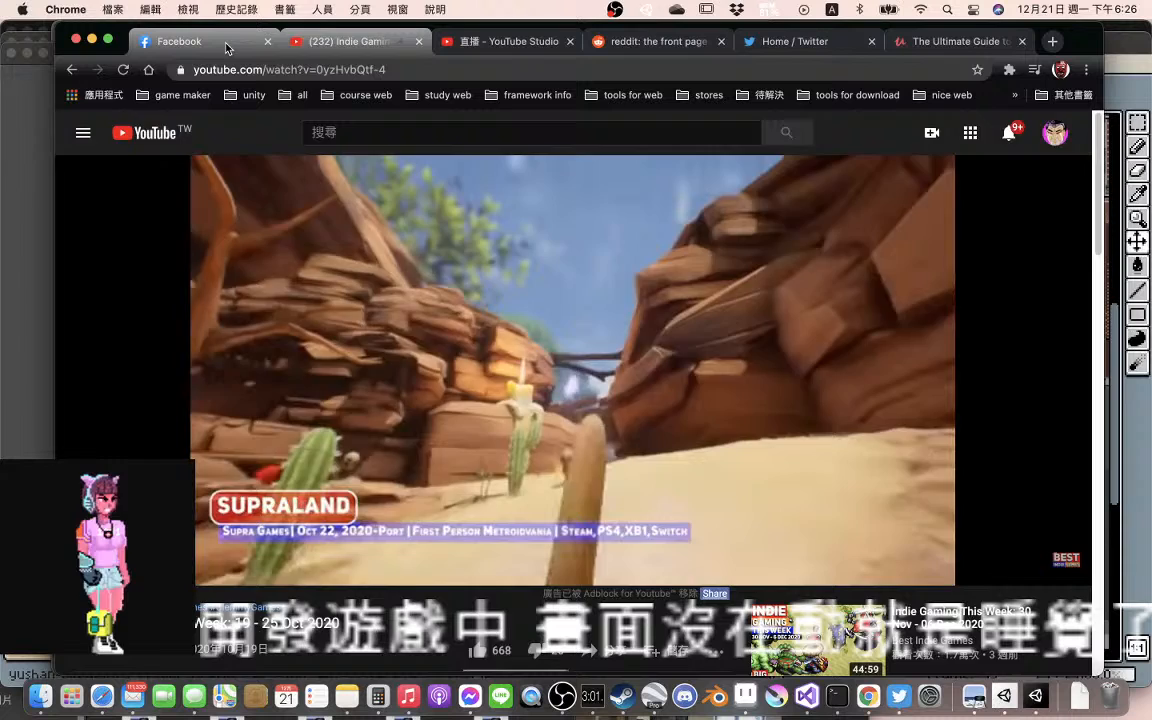
Open the Facebook profile page and look at the shared "creating indie game" live stream post
click(225, 44)
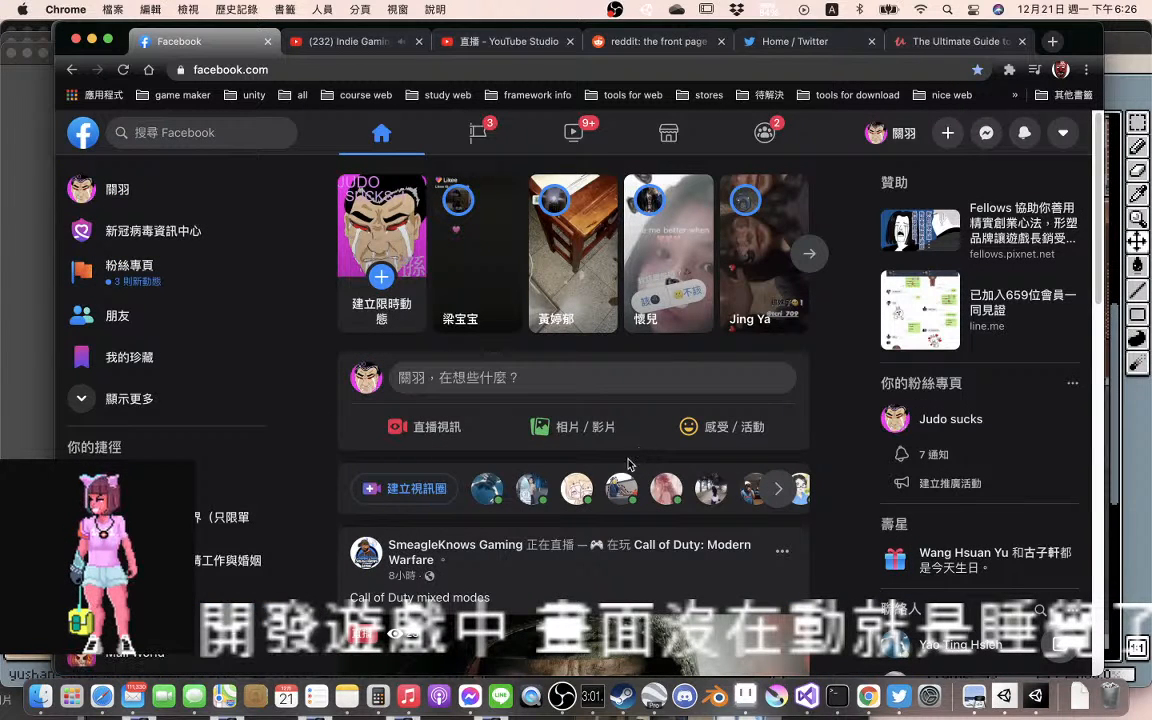
click(892, 132)
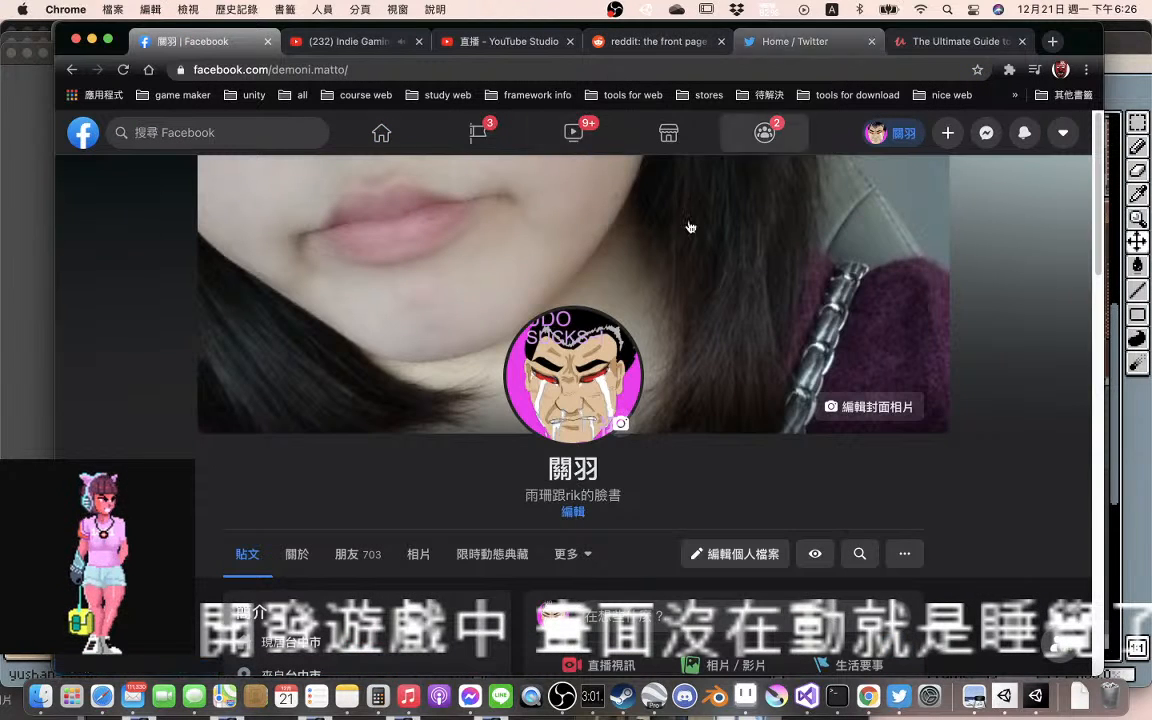
scroll(620, 467, down, 5)
scroll(620, 467, down, 5)
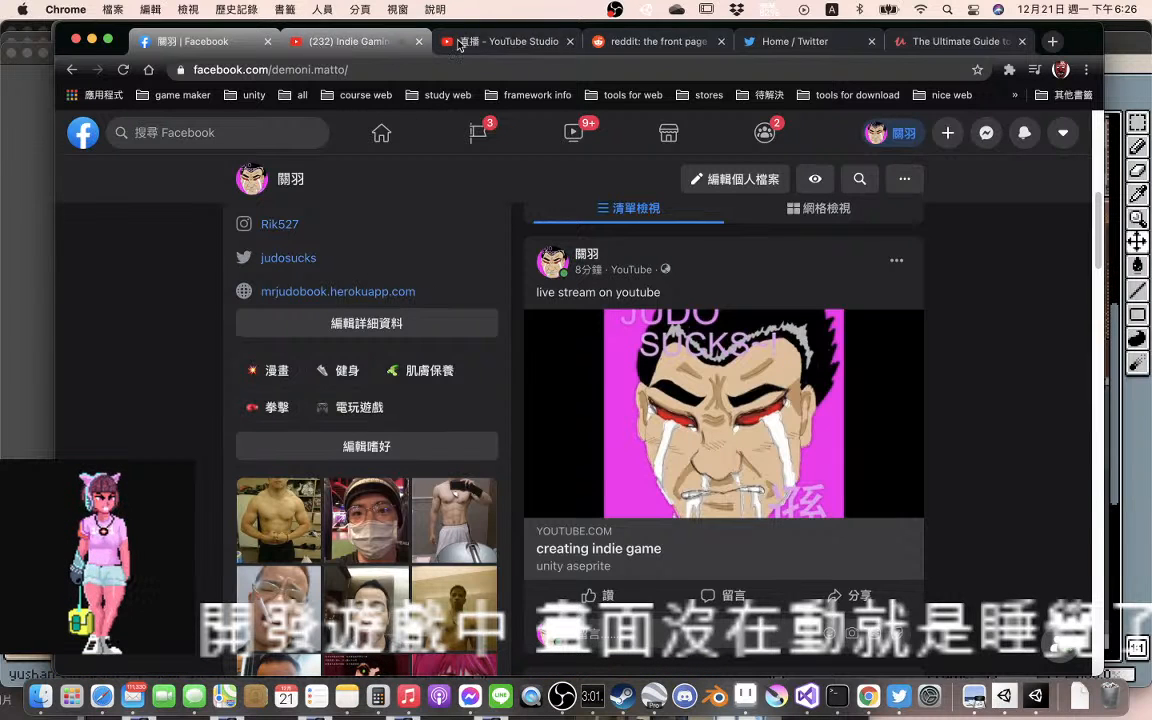
Check the live stream's preview and stream settings in YouTube Studio
click(530, 42)
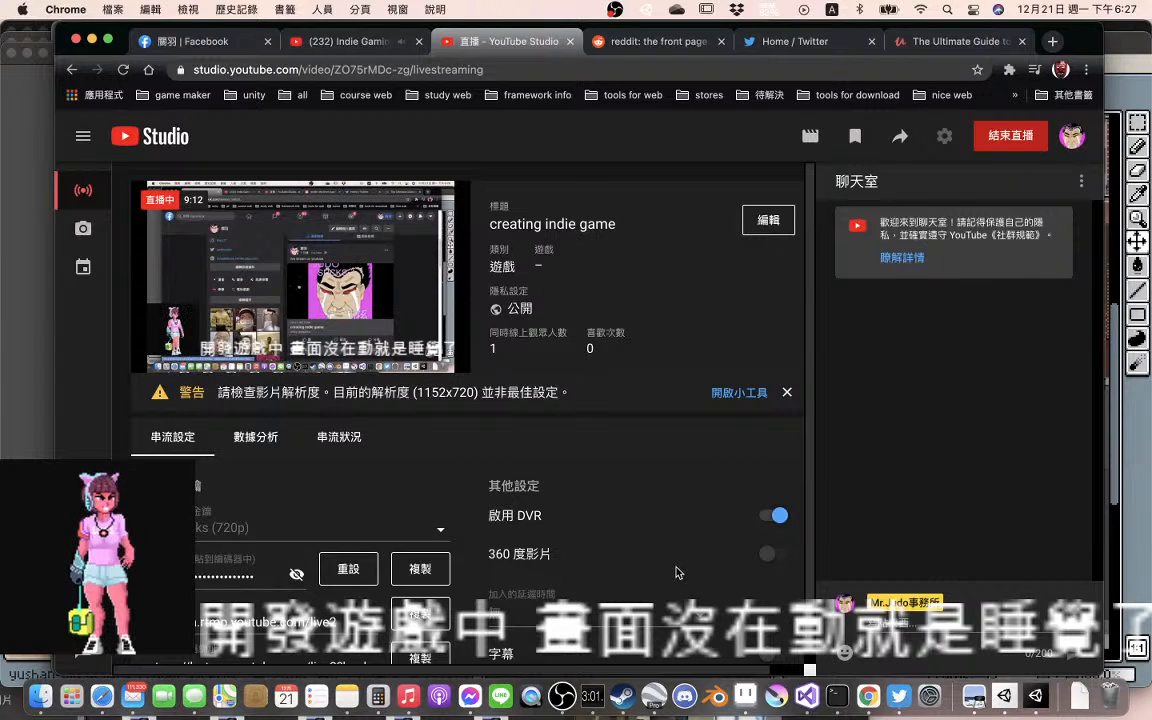
scroll(676, 572, down, 1)
scroll(676, 572, down, 5)
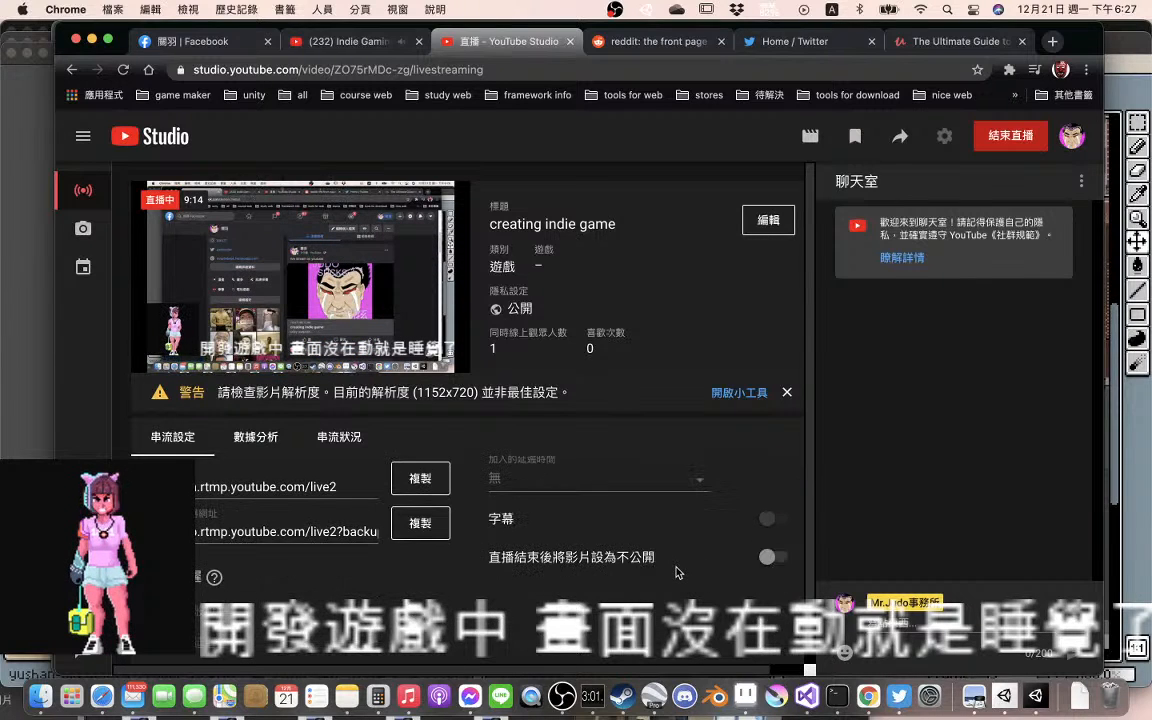
scroll(676, 572, up, 4)
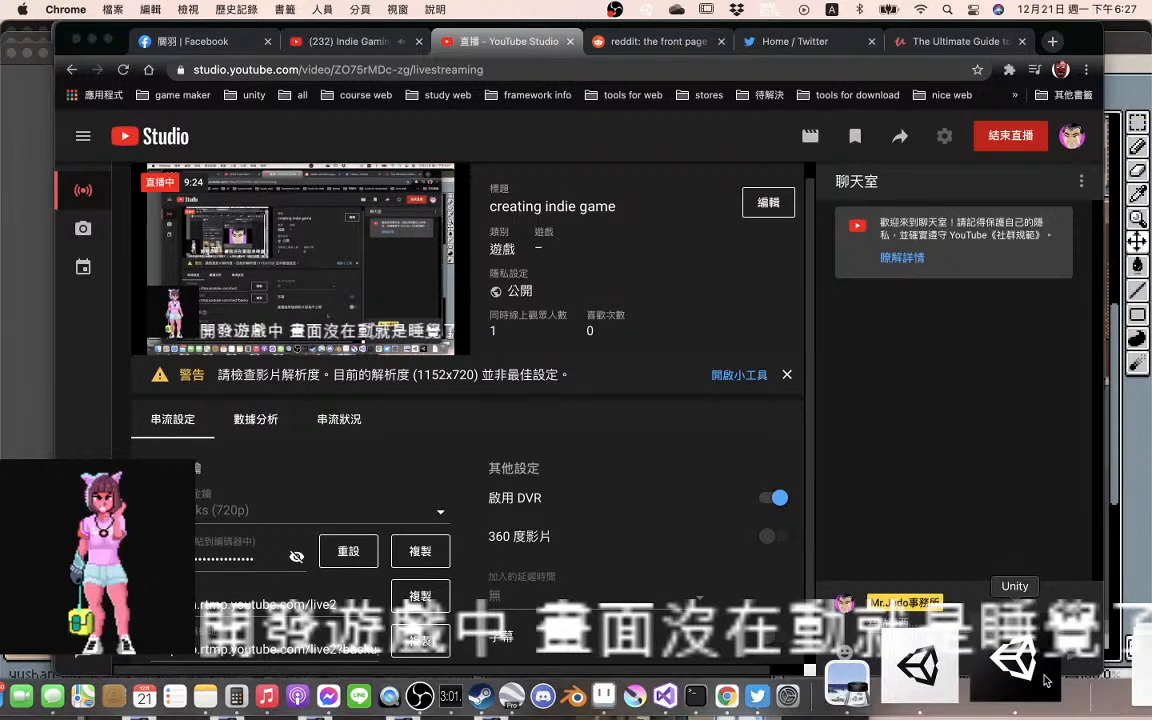
Switch to the Unity project and examine the storefront and character in SampleScene up close
click(1044, 680)
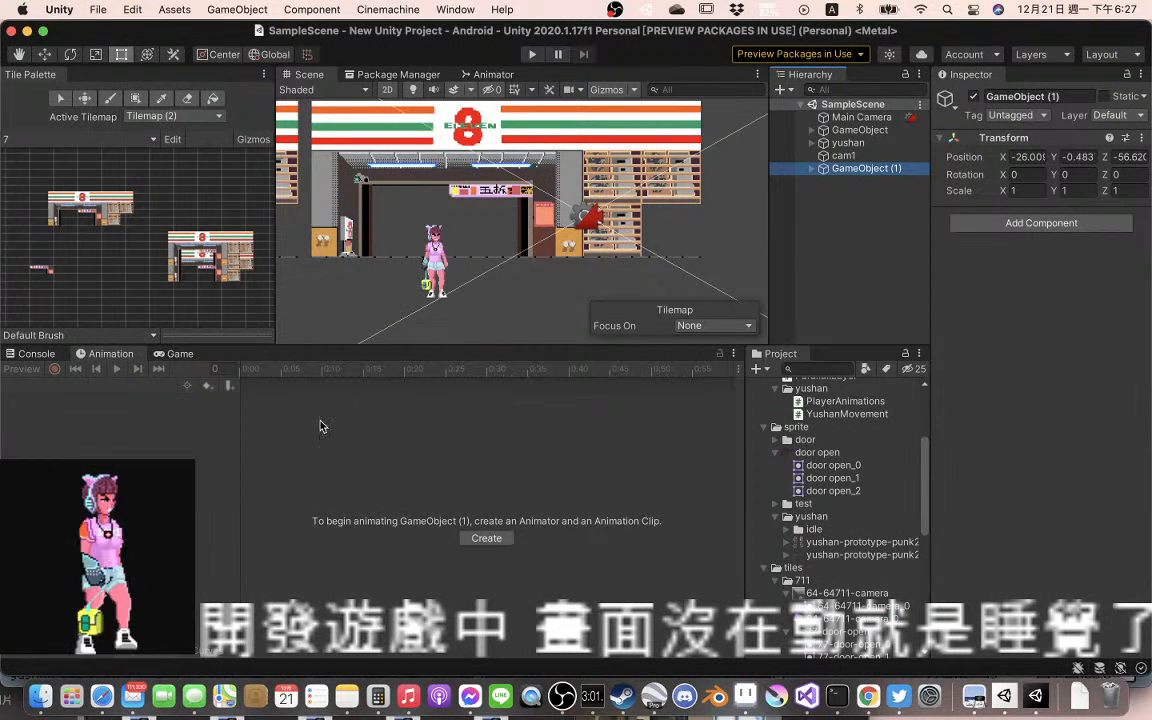
scroll(508, 289, up, 1)
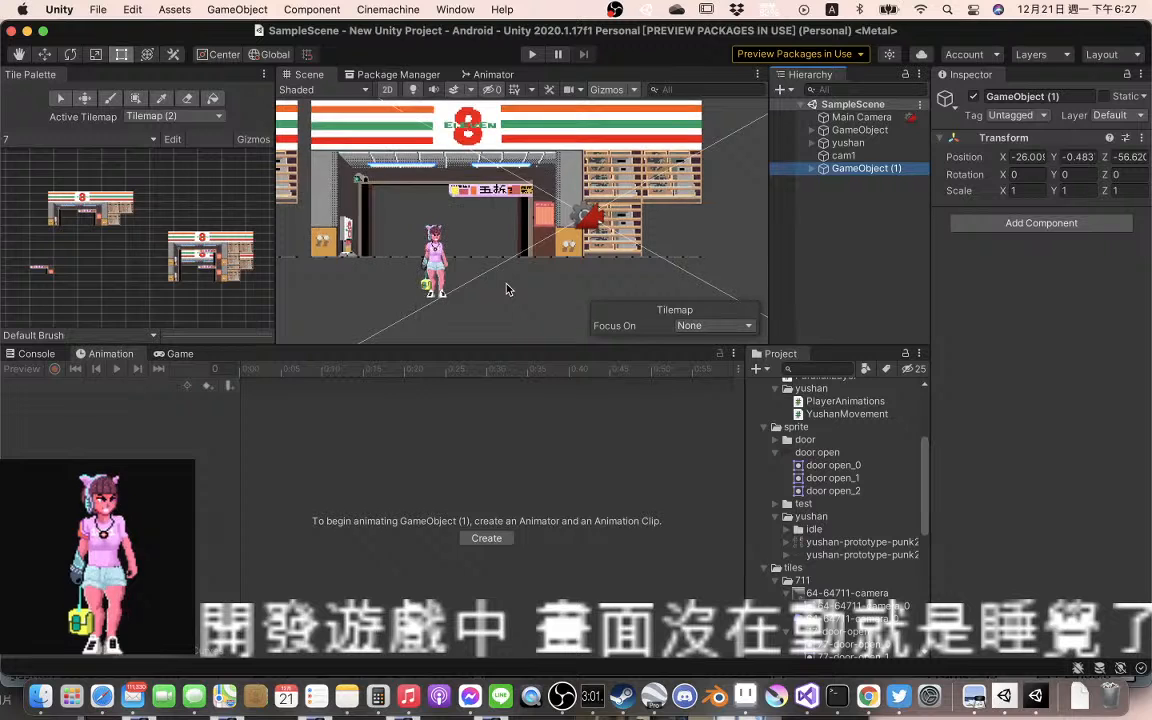
scroll(508, 289, up, 5)
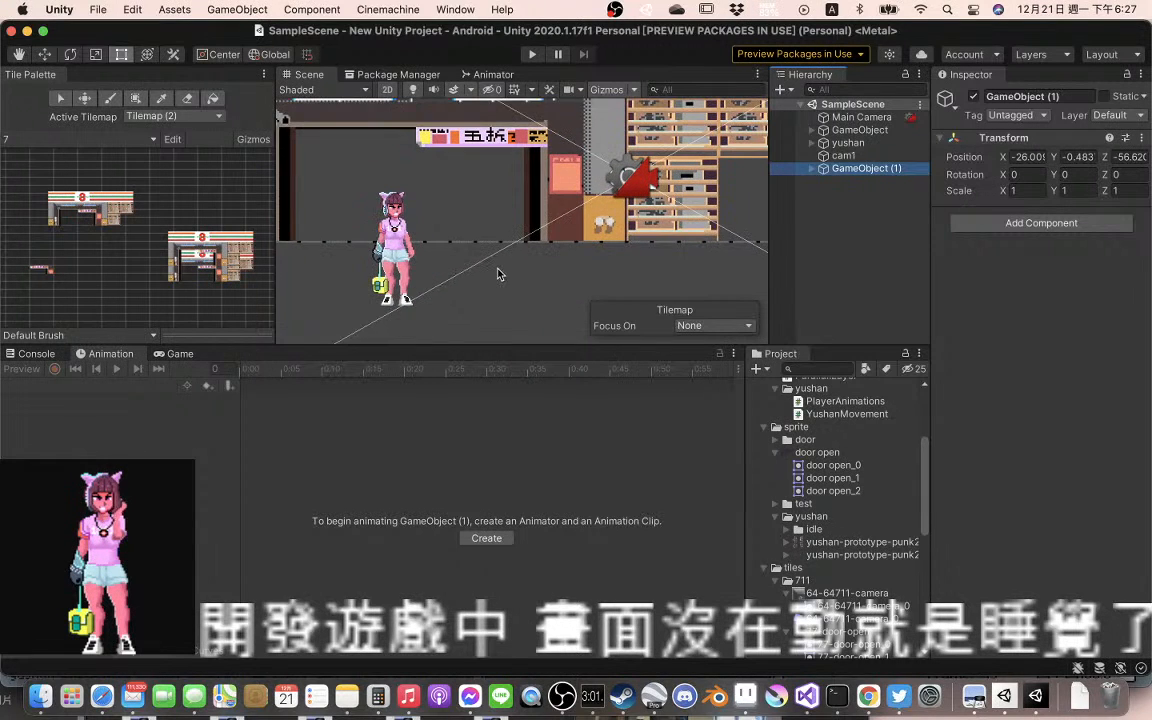
drag(540, 283, 594, 307)
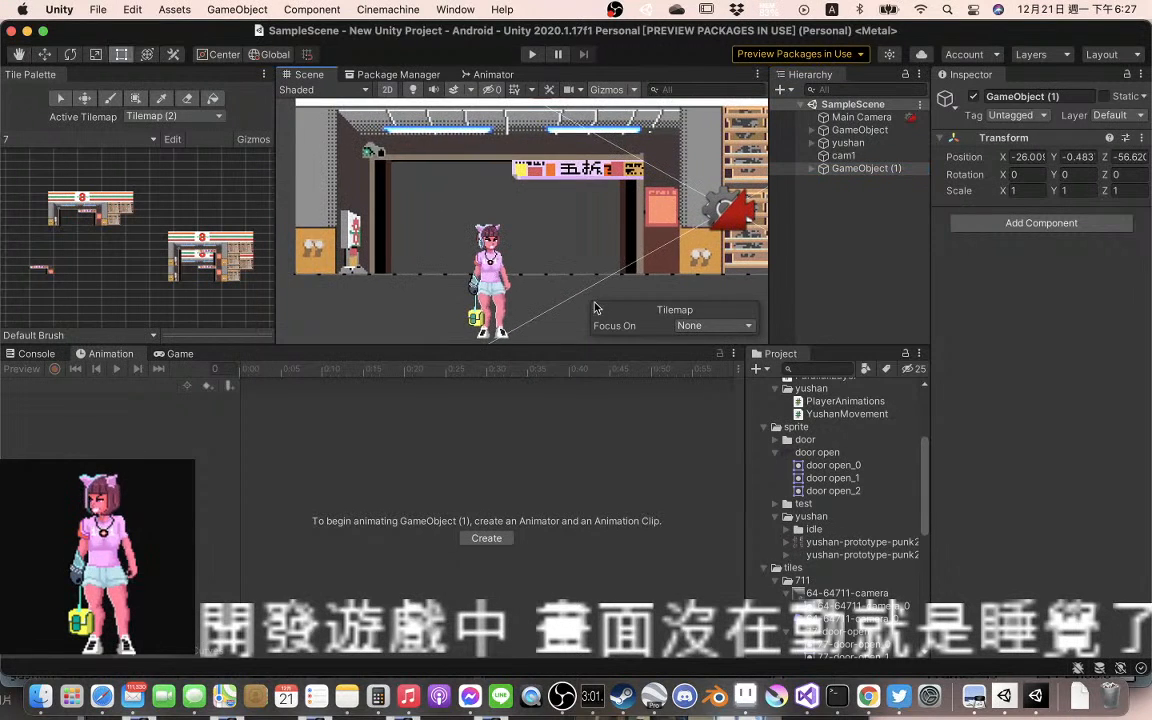
Try moving the storefront Tilemap in the scene and undo the move
click(568, 172)
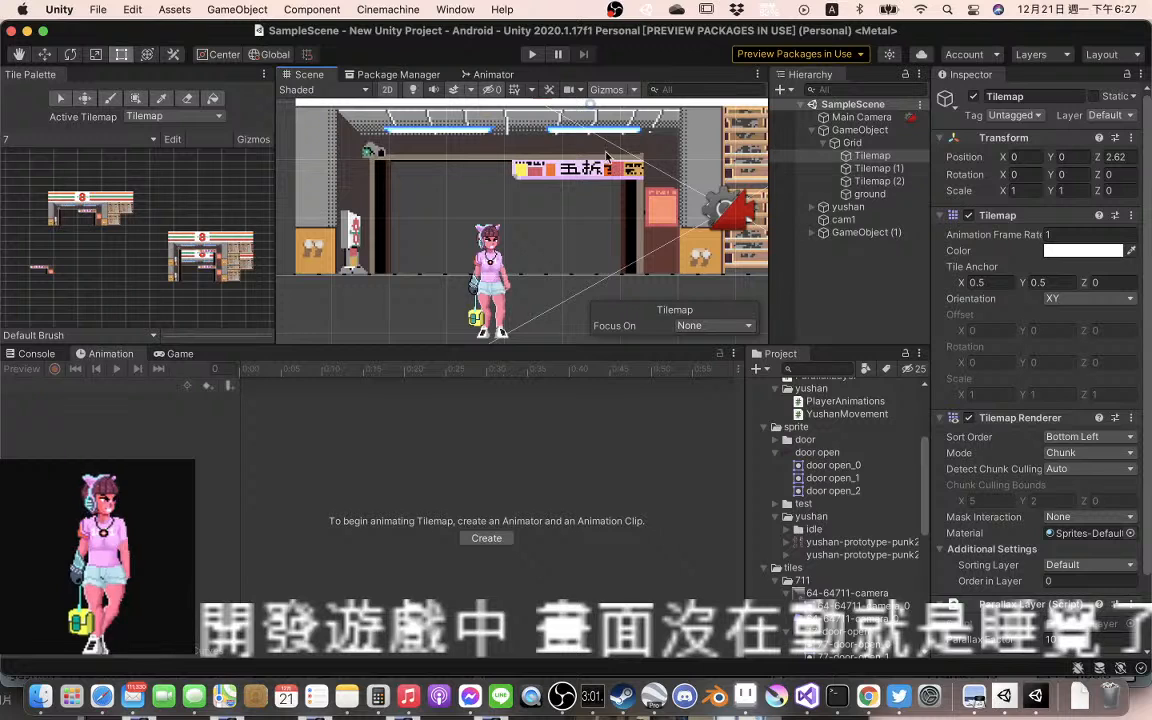
drag(580, 172, 535, 188)
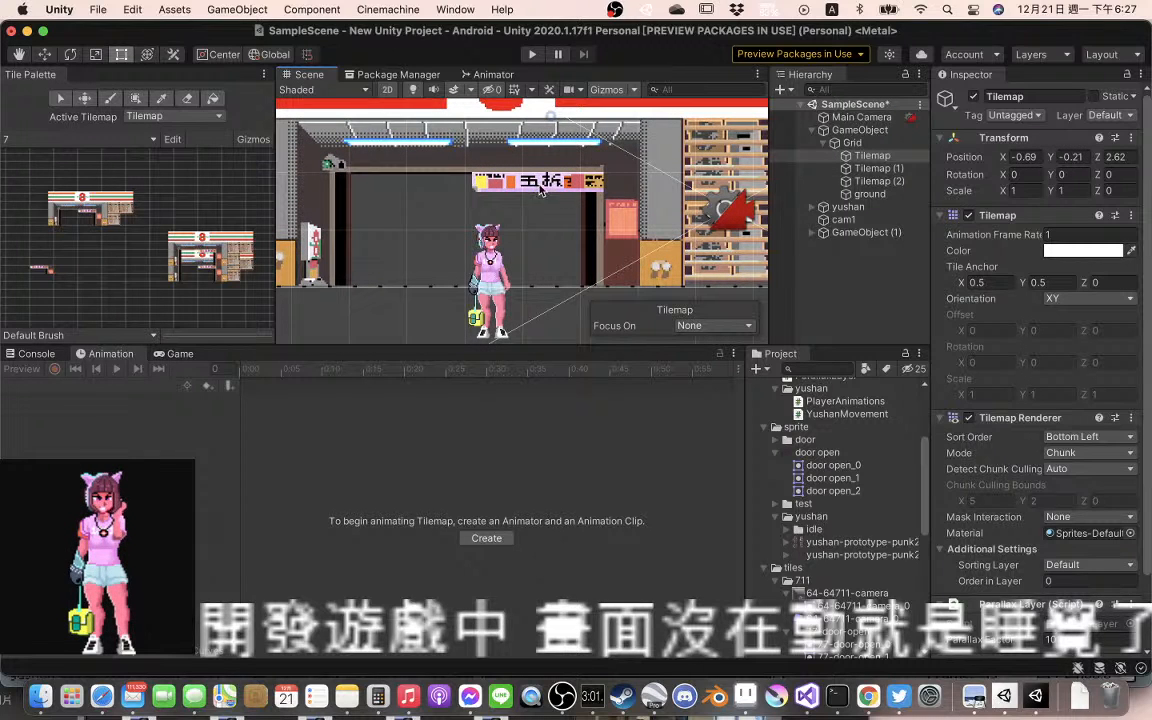
key(super+z)
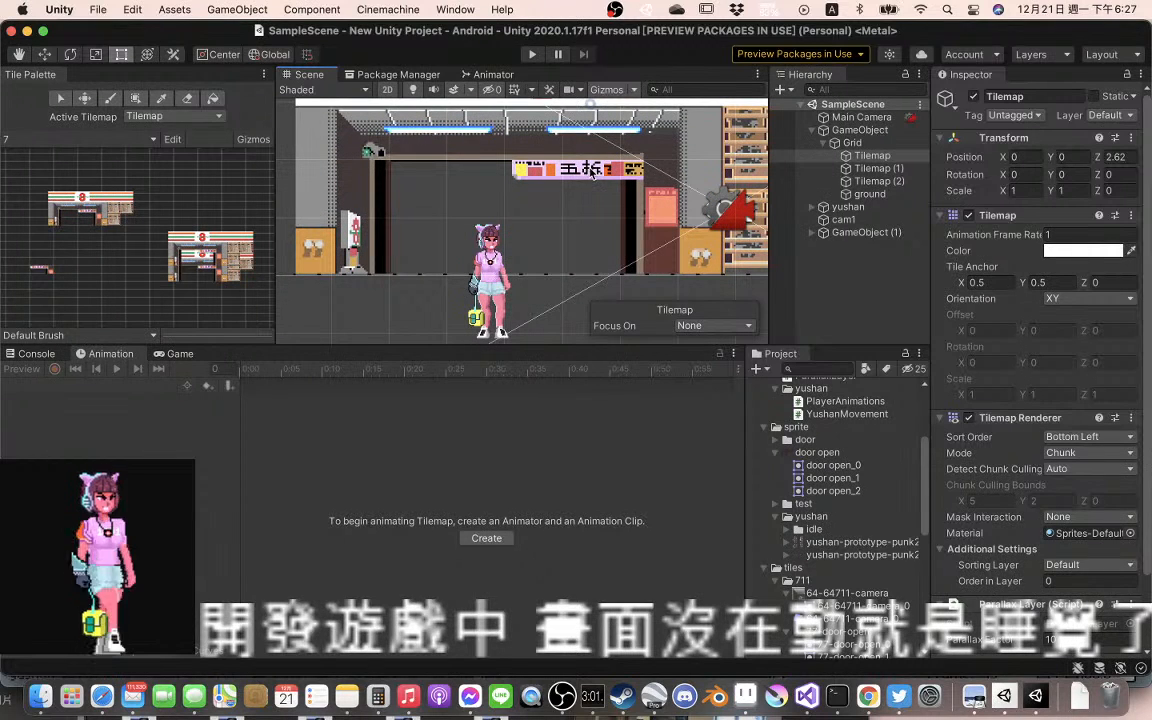
Activate the Move tool and play-test the scene in the Game view, walking the character left past the storefronts before stopping
key(w)
scroll(603, 178, down, 10)
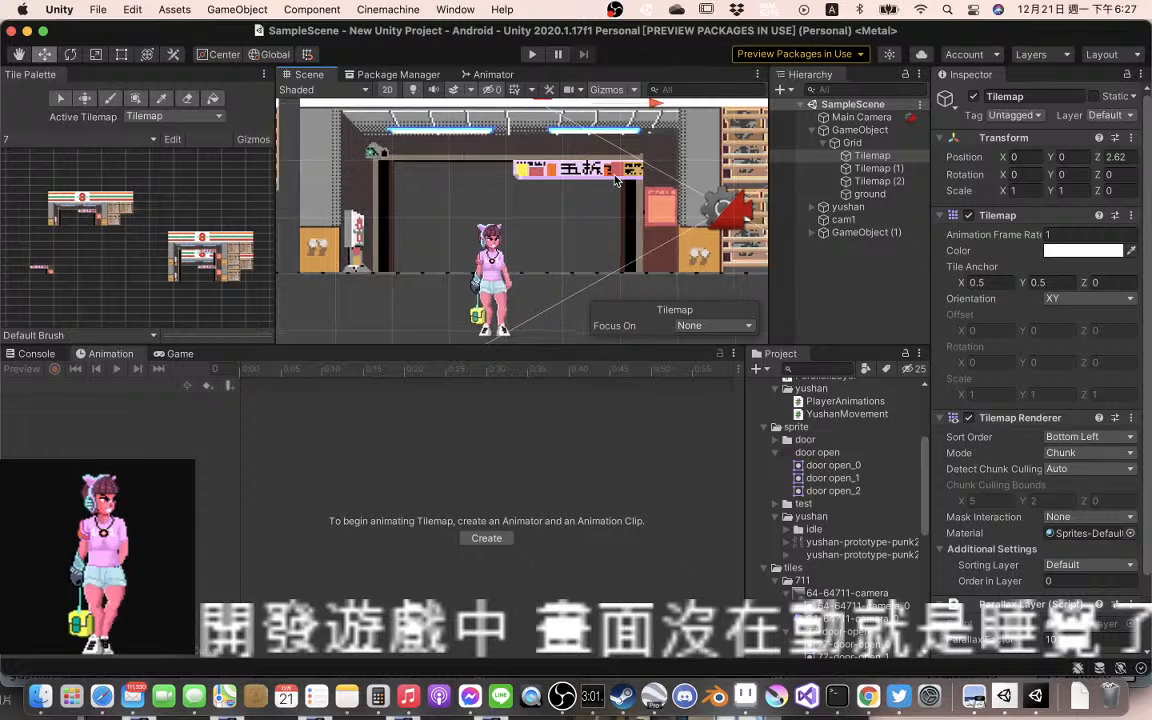
scroll(614, 180, down, 5)
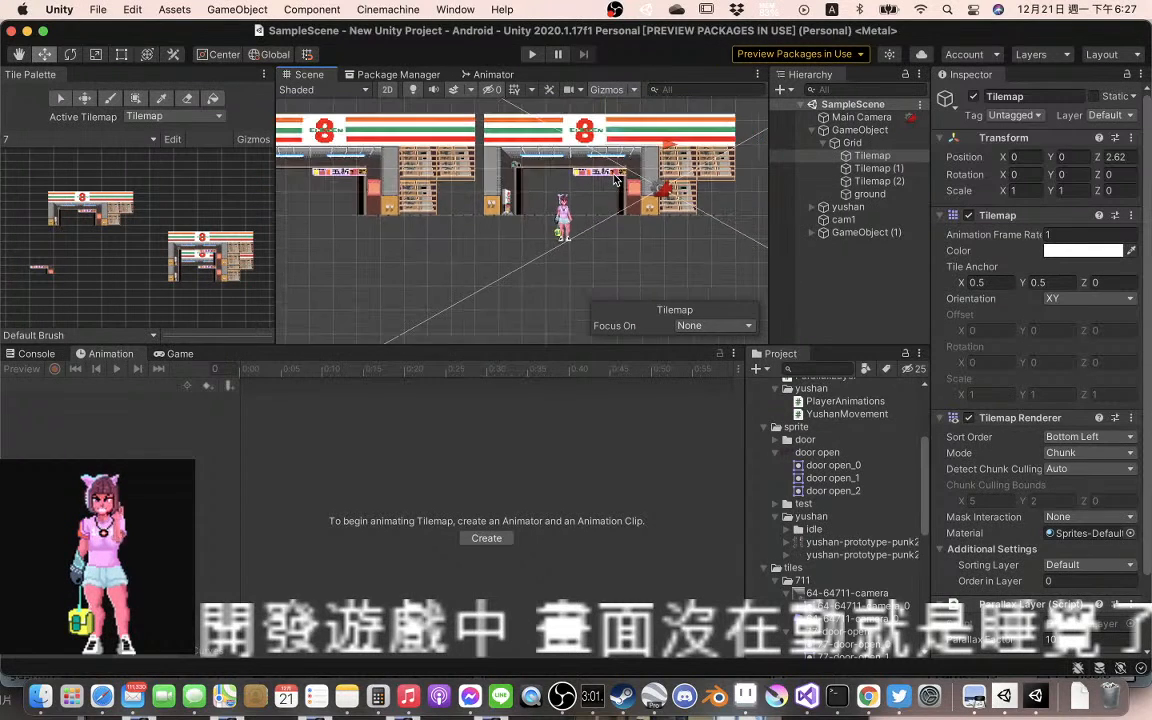
scroll(614, 180, down, 3)
scroll(700, 205, up, 8)
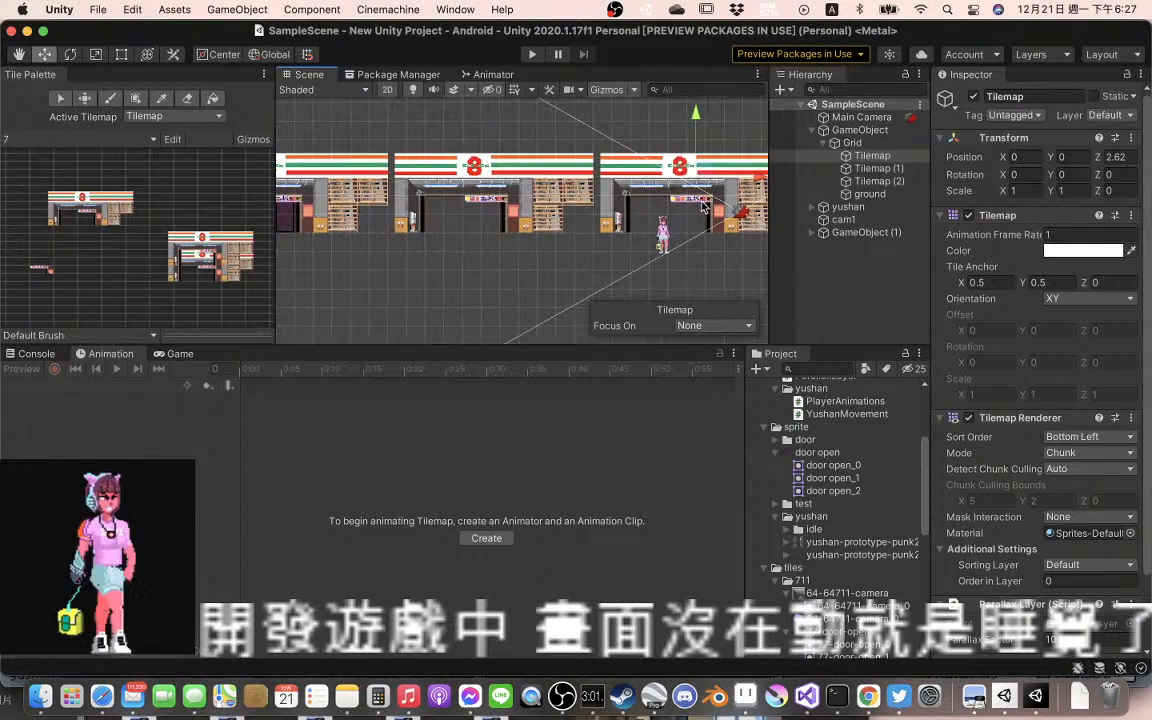
scroll(700, 205, up, 2)
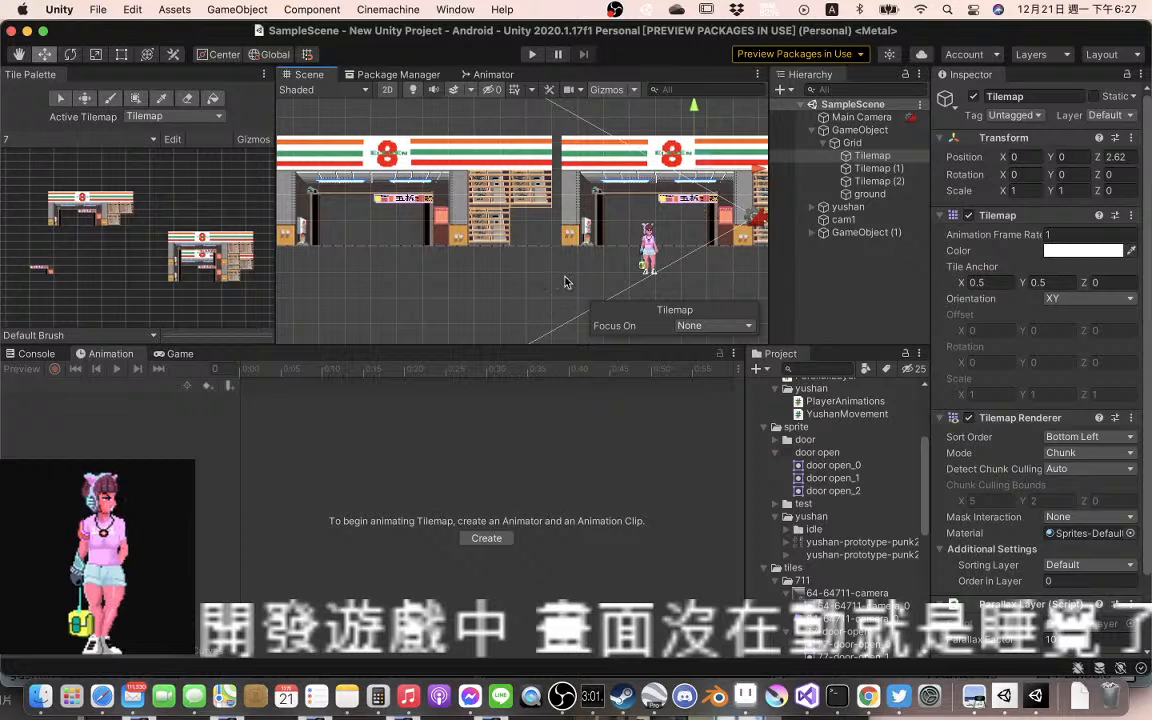
click(174, 354)
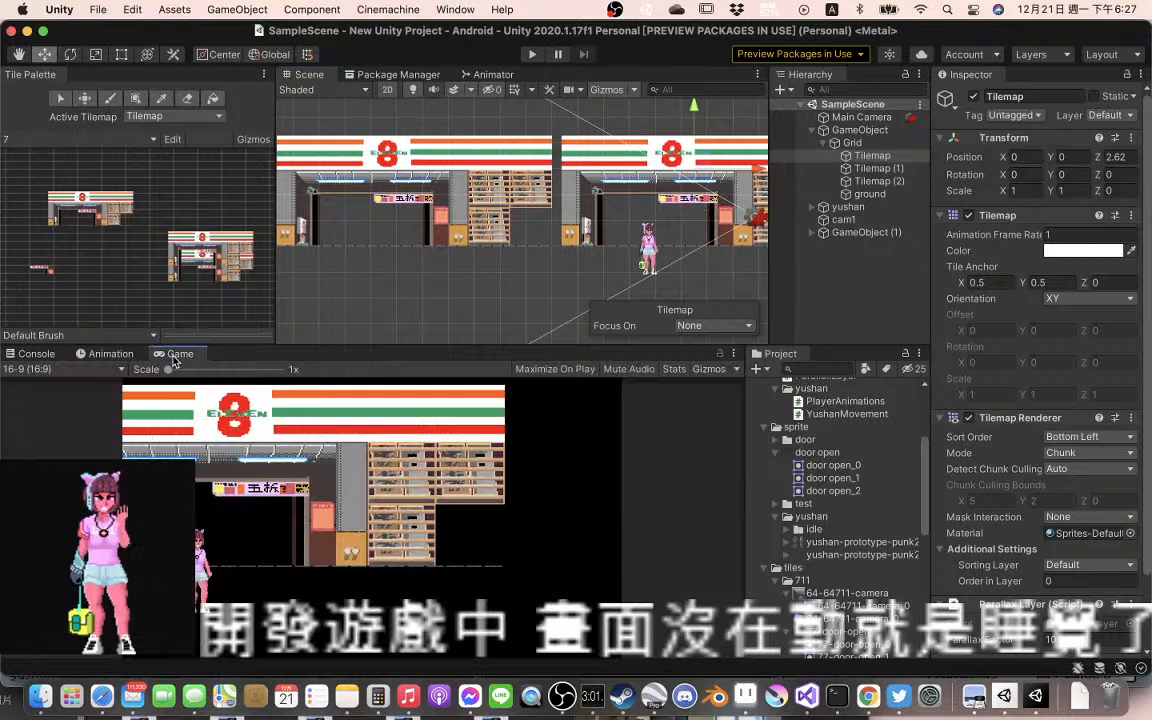
click(533, 55)
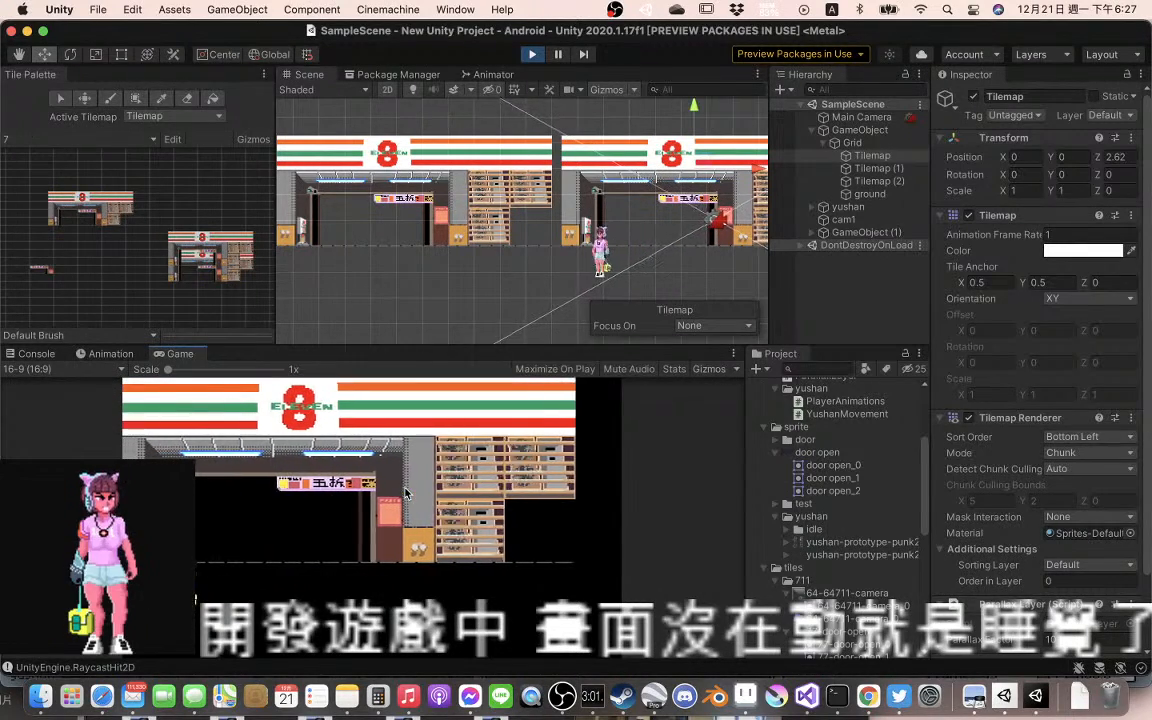
key(Left)
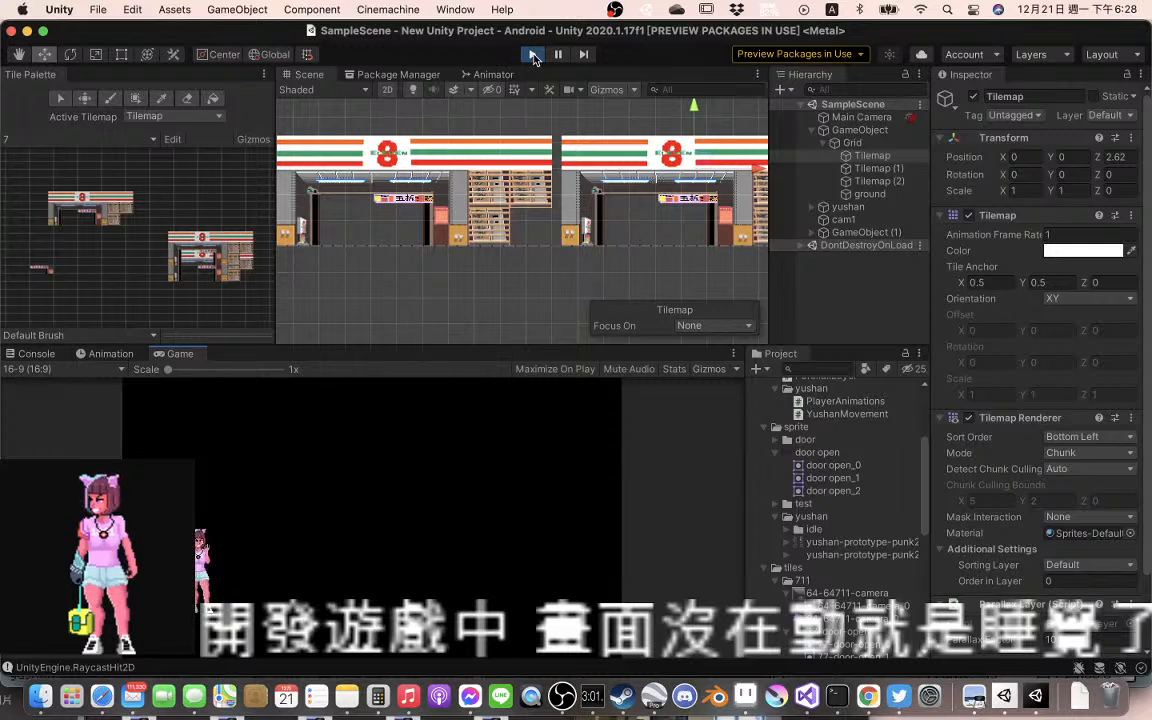
click(533, 56)
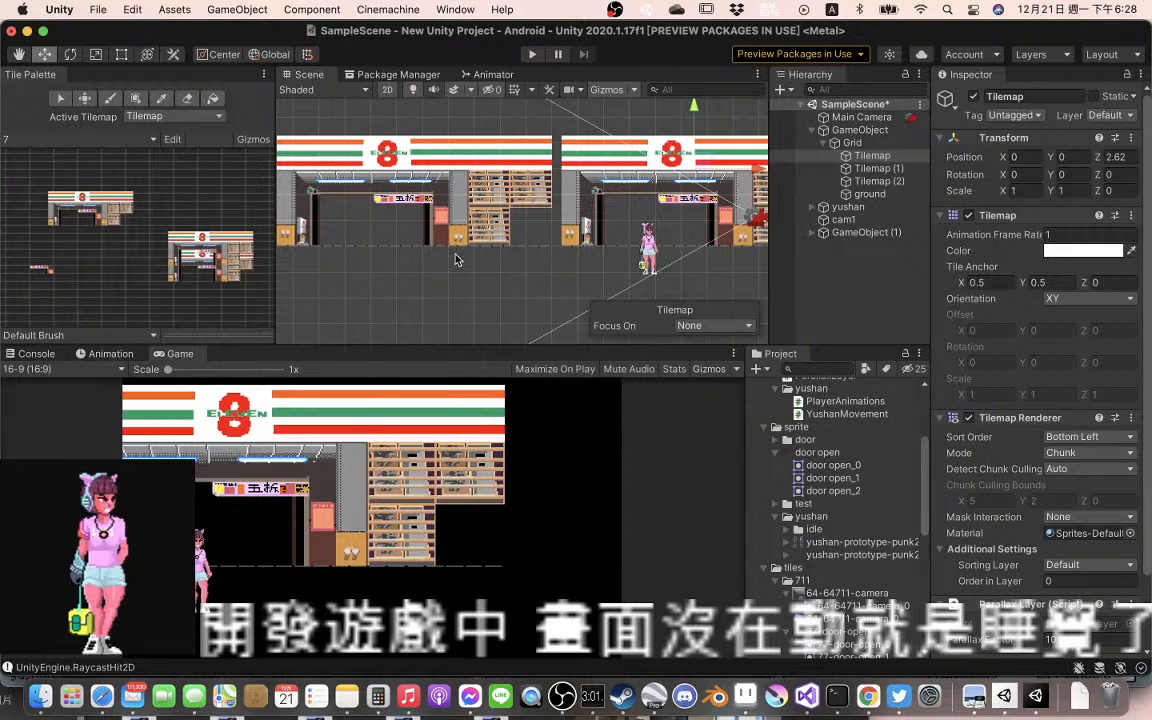
Edit the ground object's Polygon Collider 2D and extend its left end well beyond the leftmost storefront
drag(457, 259, 744, 262)
drag(407, 278, 641, 277)
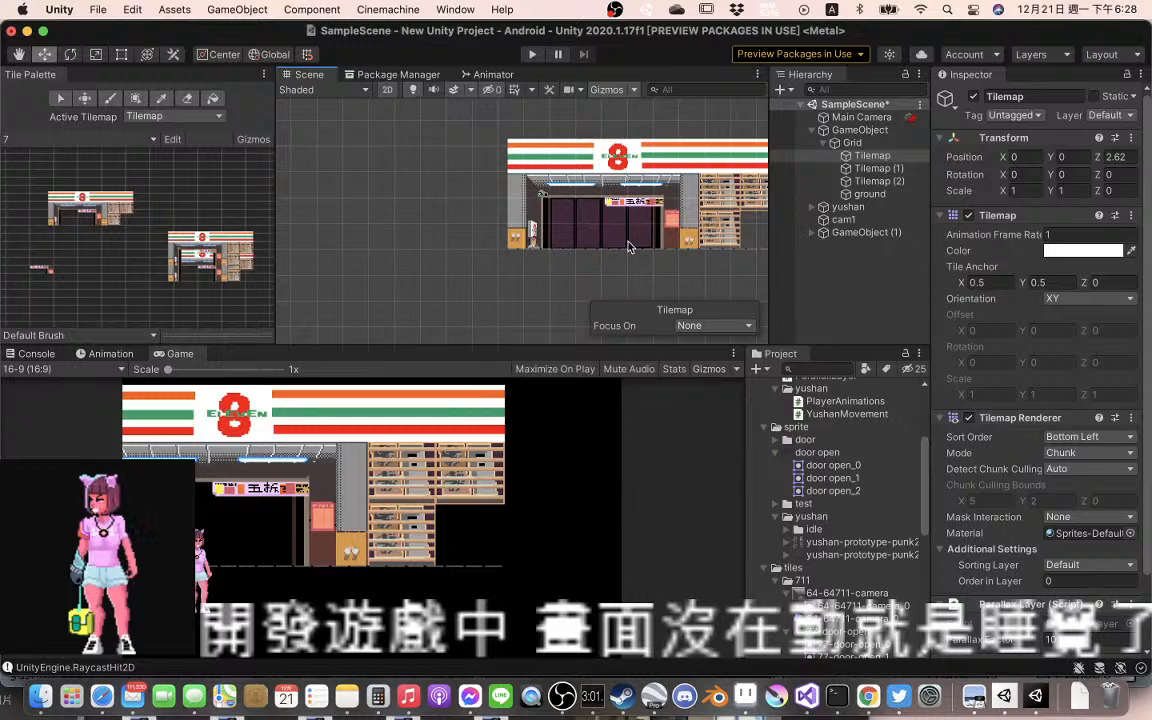
drag(566, 272, 472, 264)
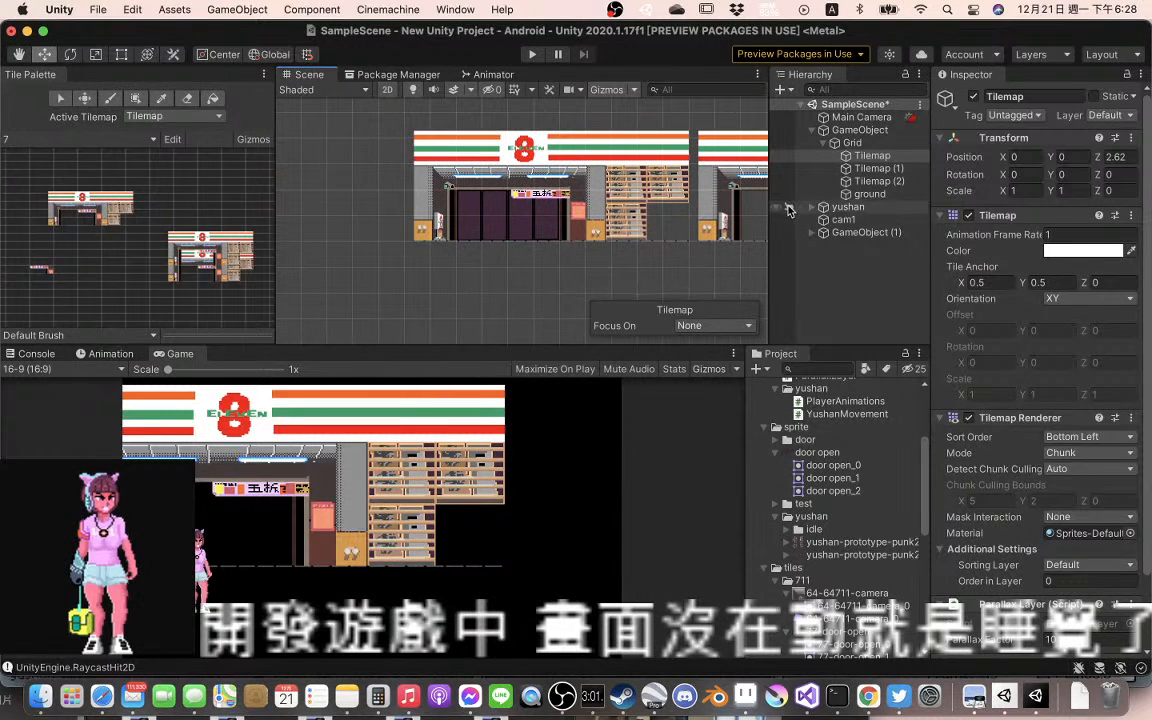
click(894, 193)
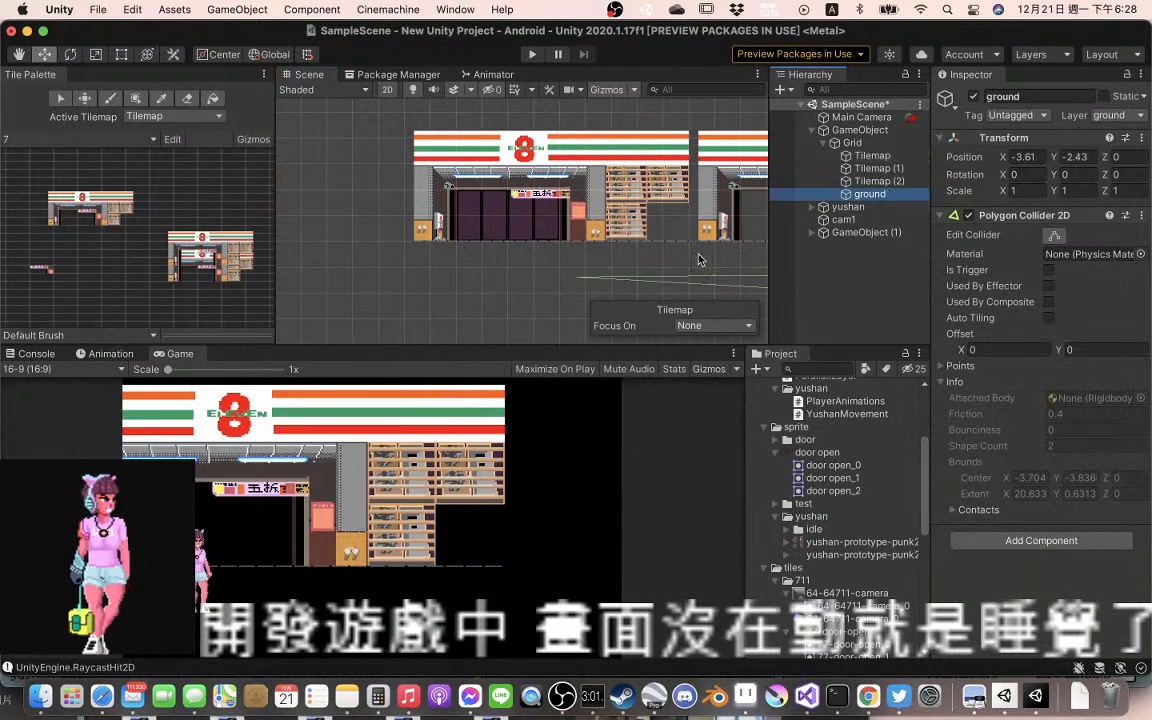
click(581, 279)
click(874, 197)
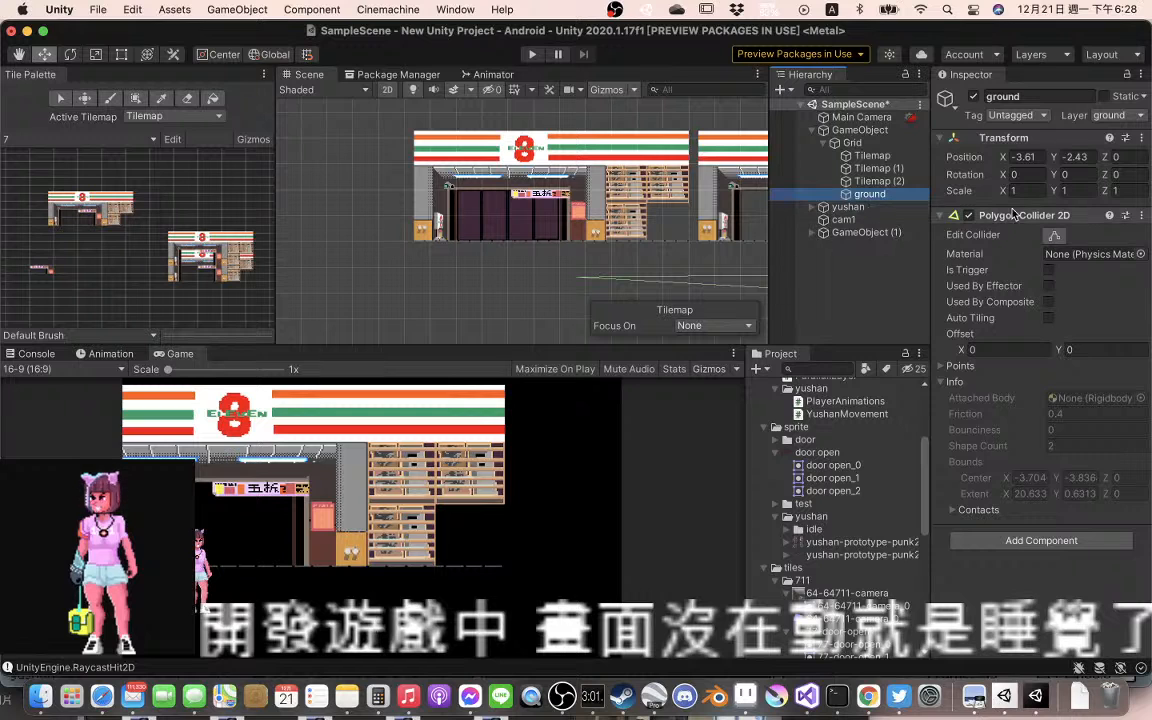
click(1054, 236)
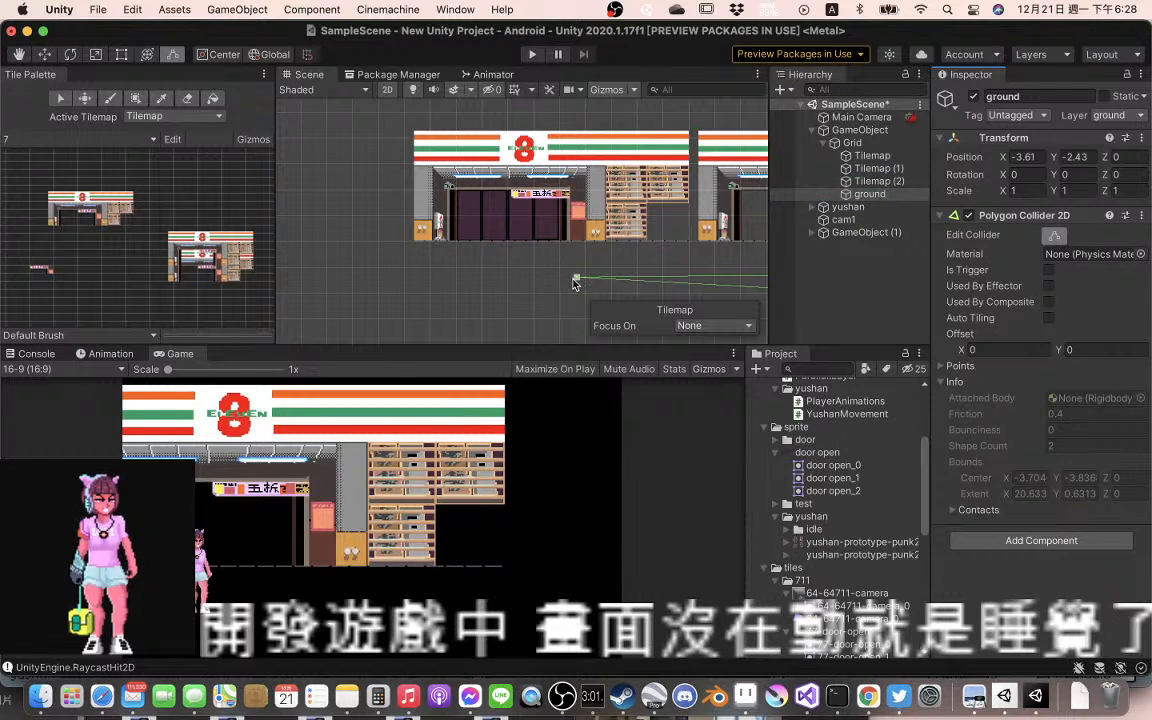
drag(572, 277, 262, 256)
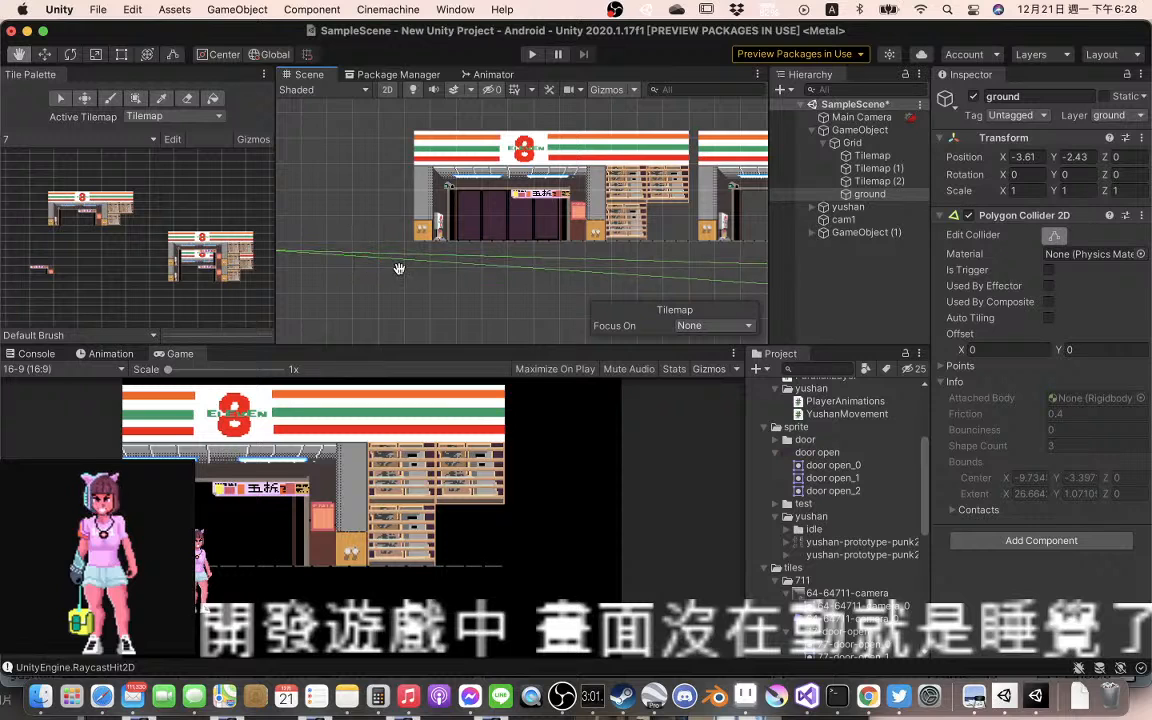
drag(399, 267, 548, 247)
drag(436, 236, 256, 252)
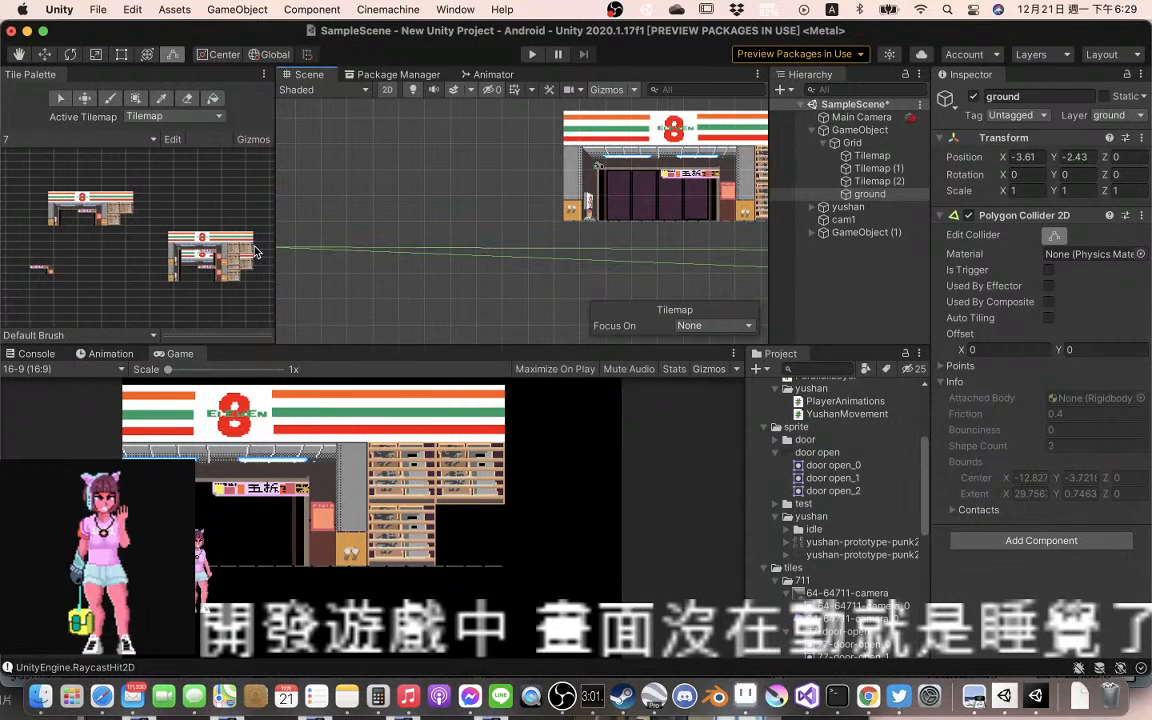
Extend the right end of the ground's polygon collider past the SHAIATXY CHEN building
drag(684, 248, 355, 244)
drag(699, 249, 250, 234)
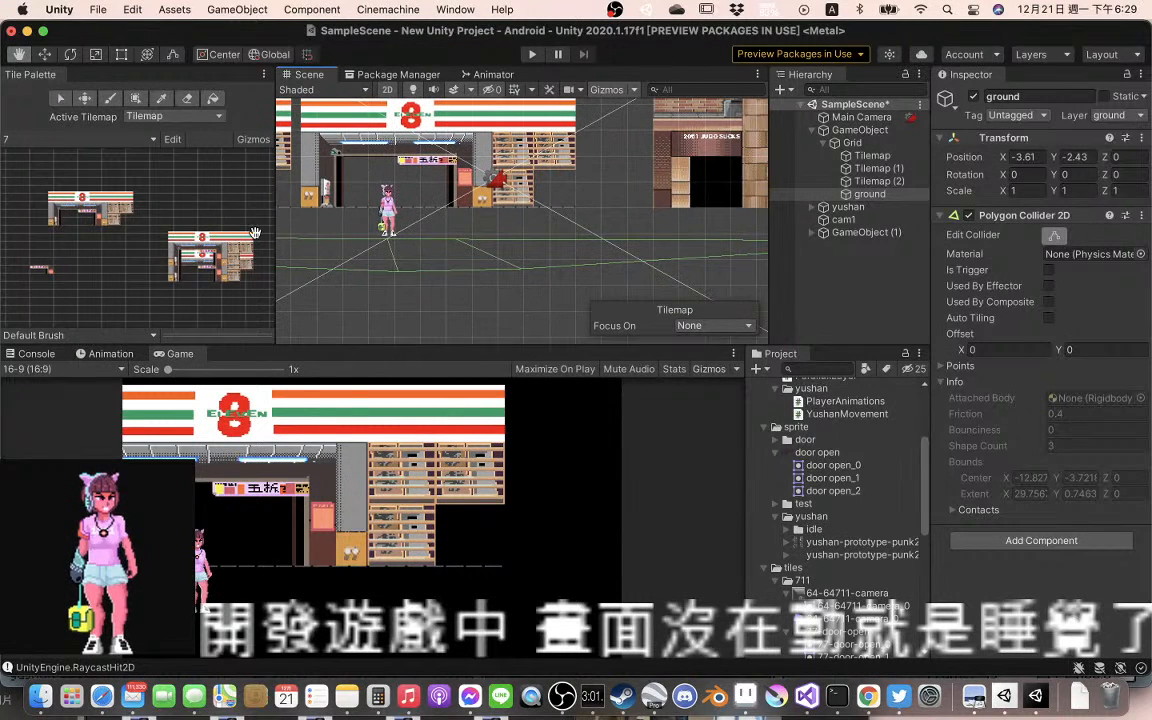
drag(617, 221, 579, 243)
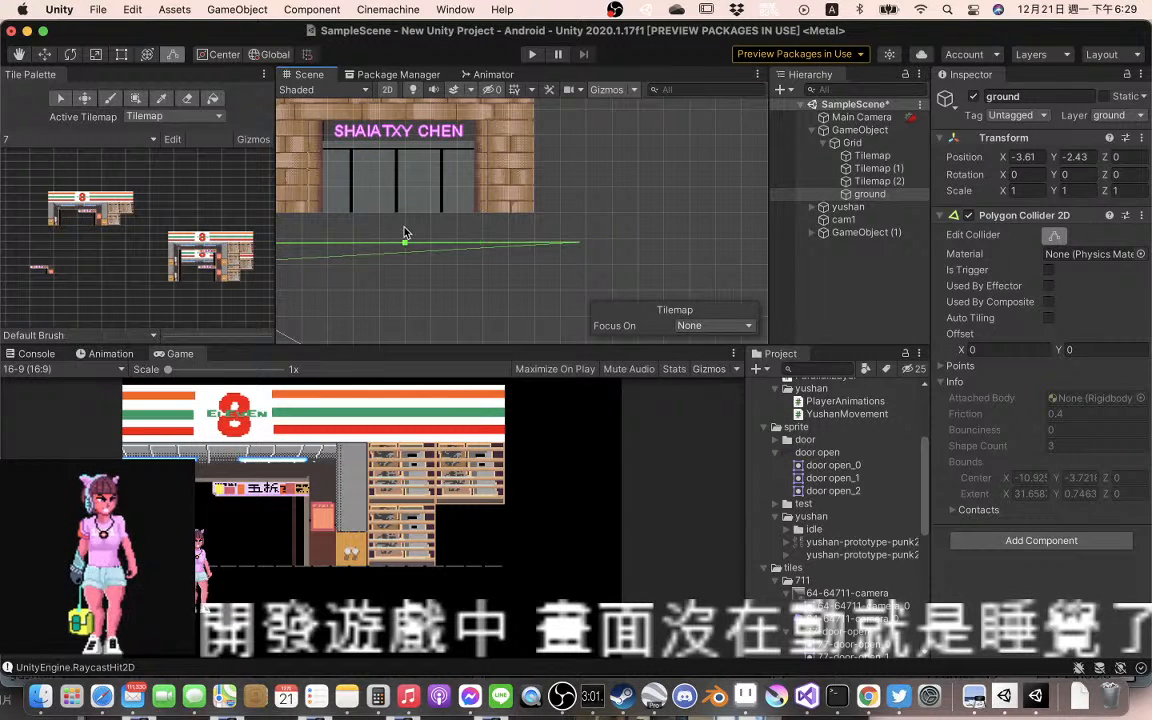
Return to the storefront beside the character and select the door open texture in the sprite folder
drag(420, 231, 581, 224)
drag(437, 227, 564, 226)
drag(416, 225, 486, 226)
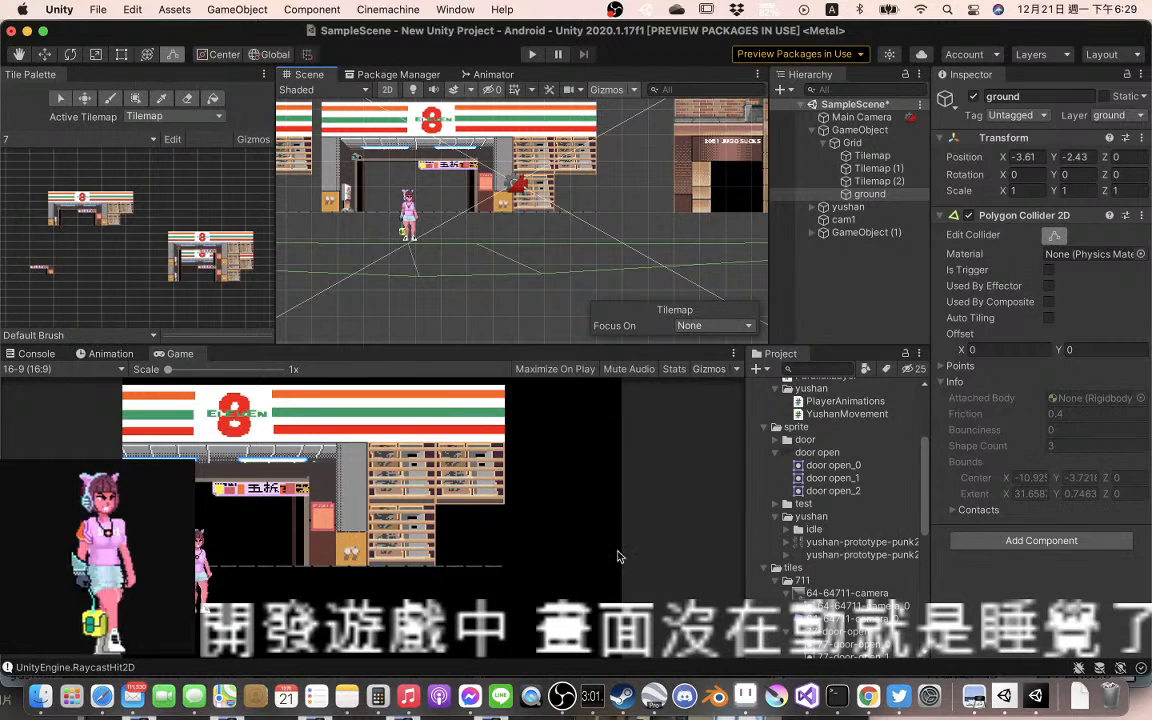
click(820, 453)
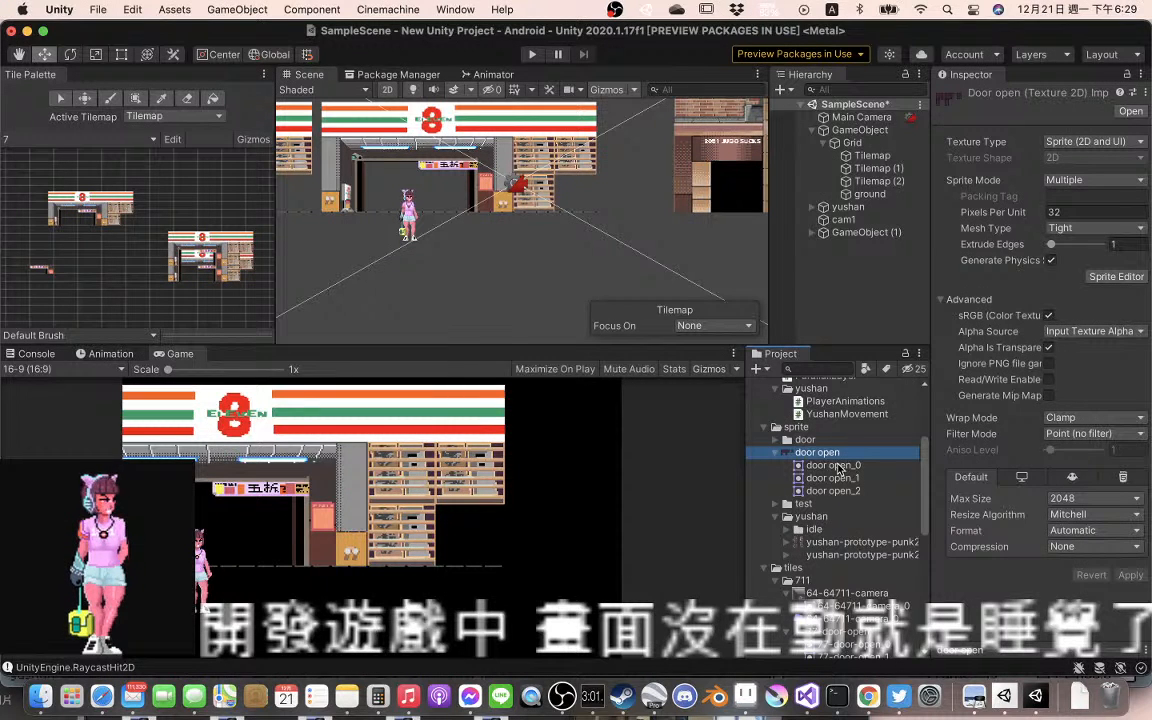
Inspect the door open_0, door open_1 and door open_2 sprites of the door open texture one after another
click(836, 466)
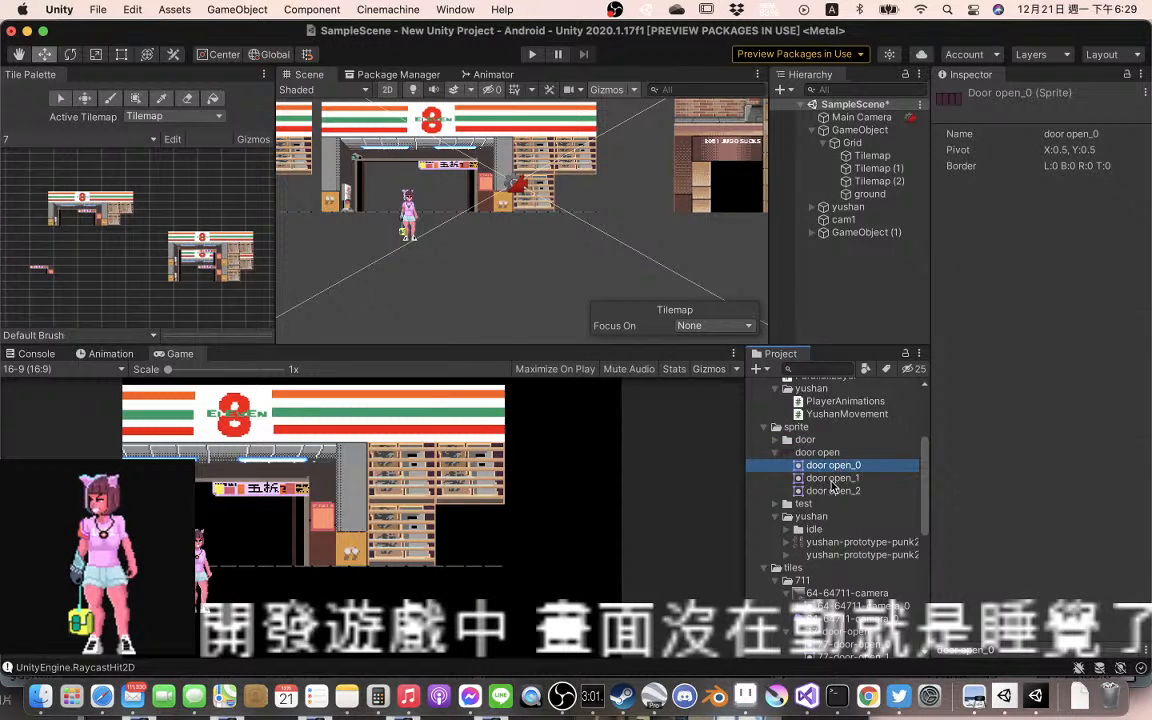
click(831, 480)
click(830, 491)
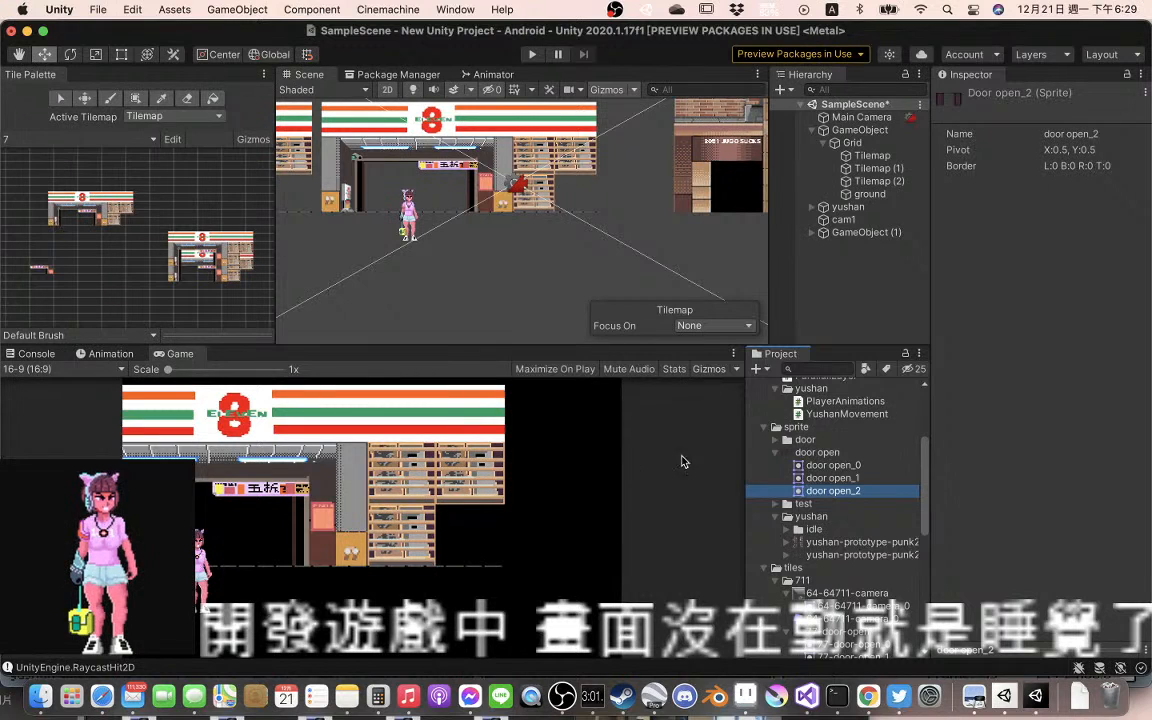
Move the yushan character left along the X axis to about -28.94, beside the storefront that has the dark doors
drag(481, 287, 663, 284)
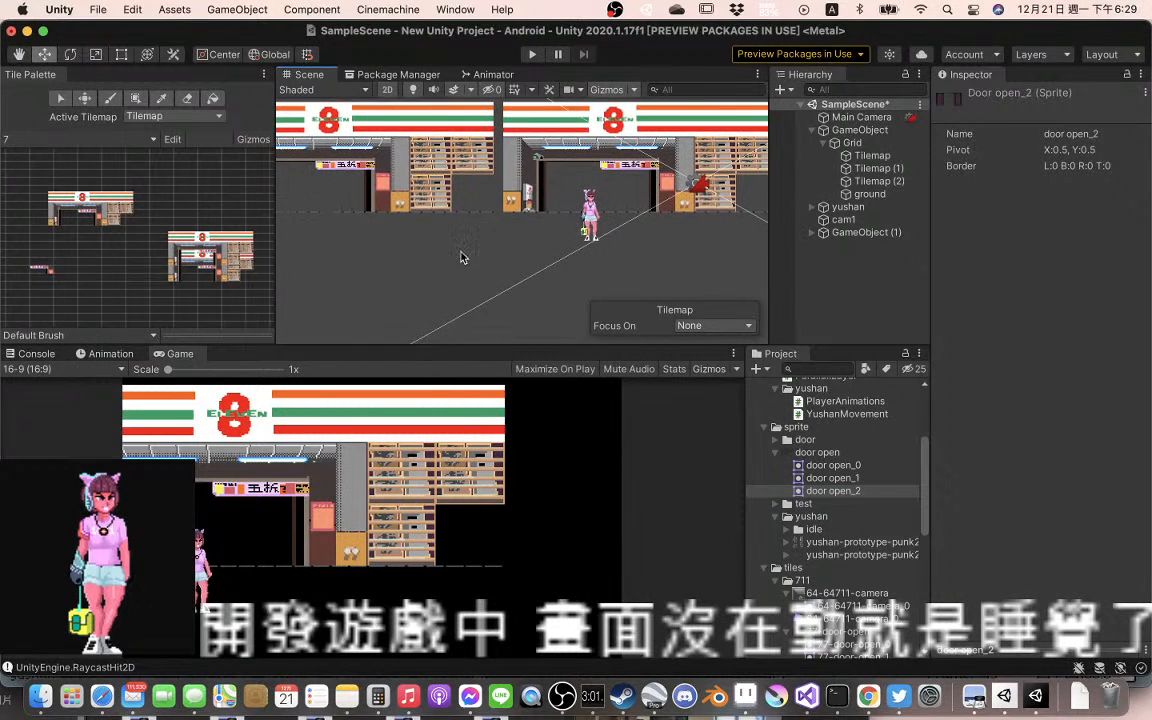
drag(463, 257, 571, 288)
drag(725, 298, 524, 297)
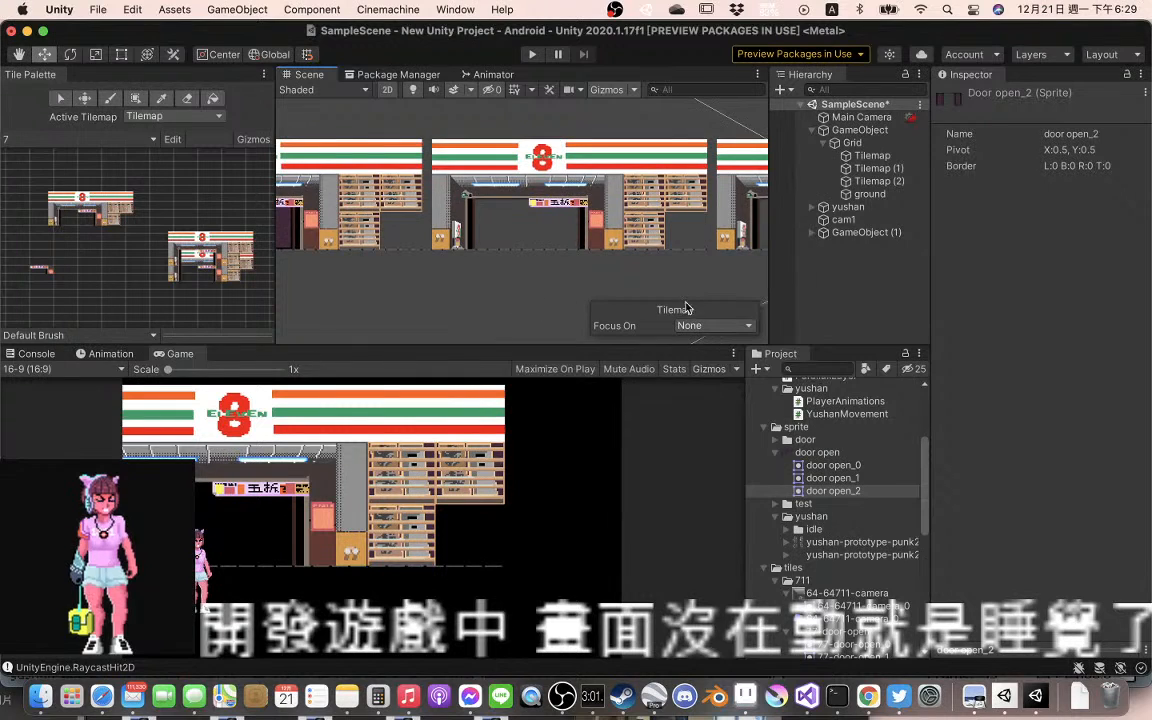
drag(689, 258, 507, 273)
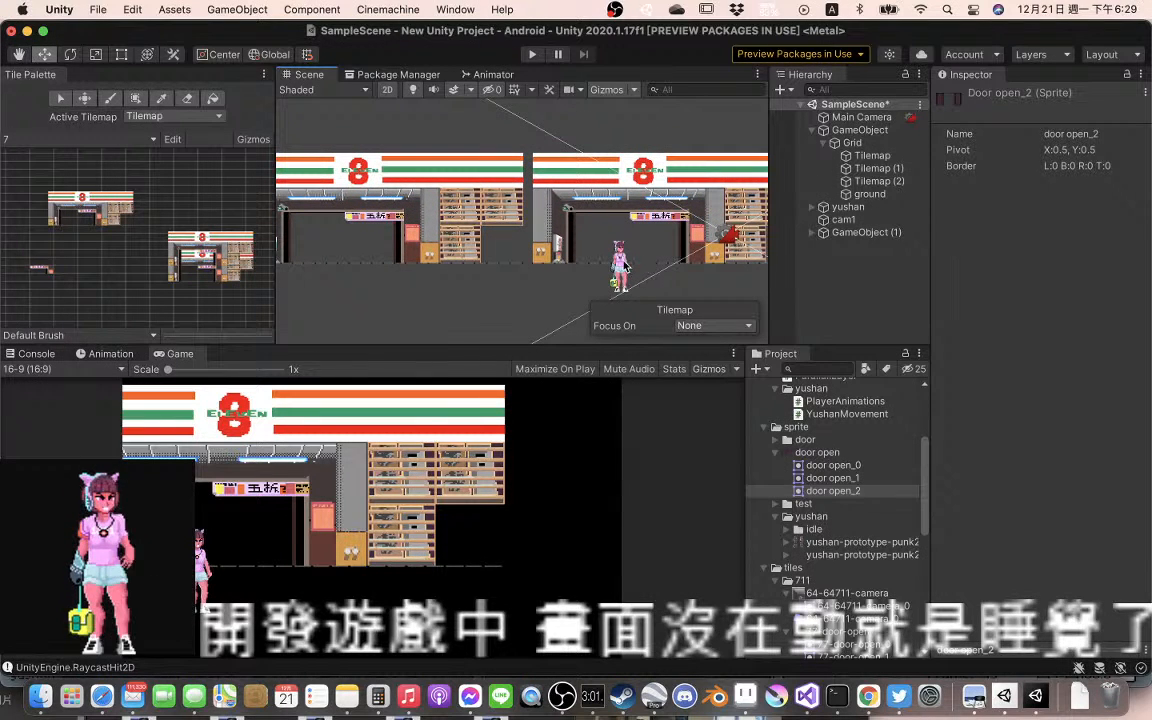
click(620, 266)
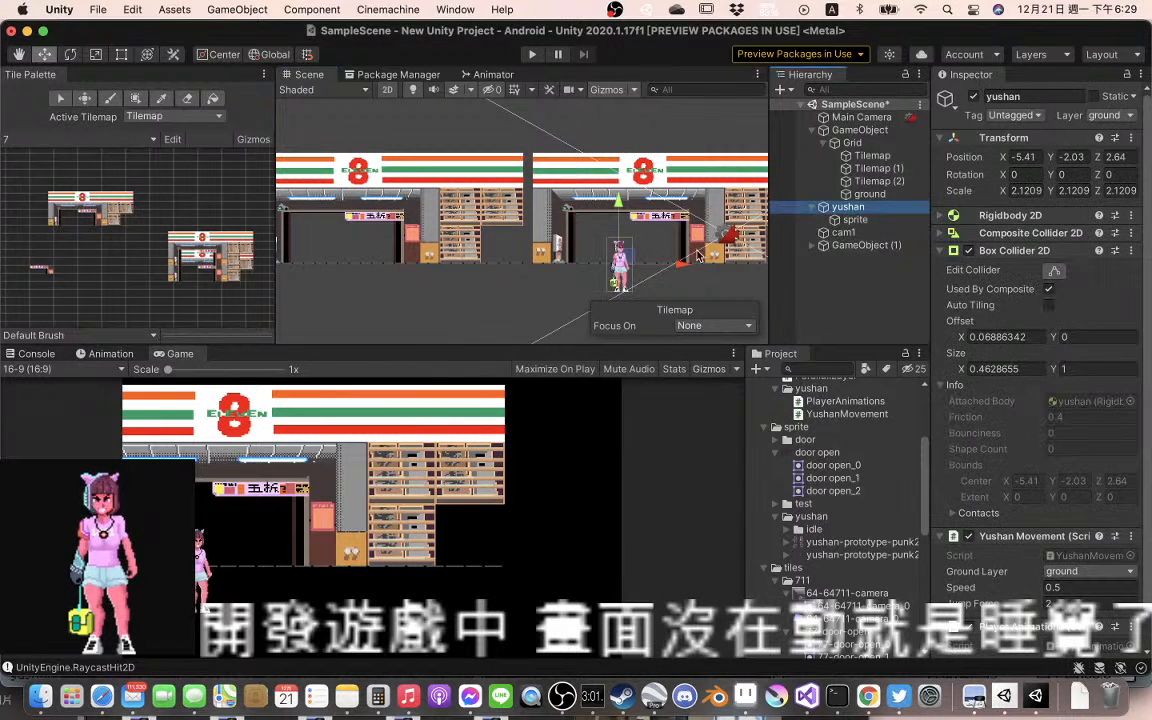
drag(682, 266, 382, 268)
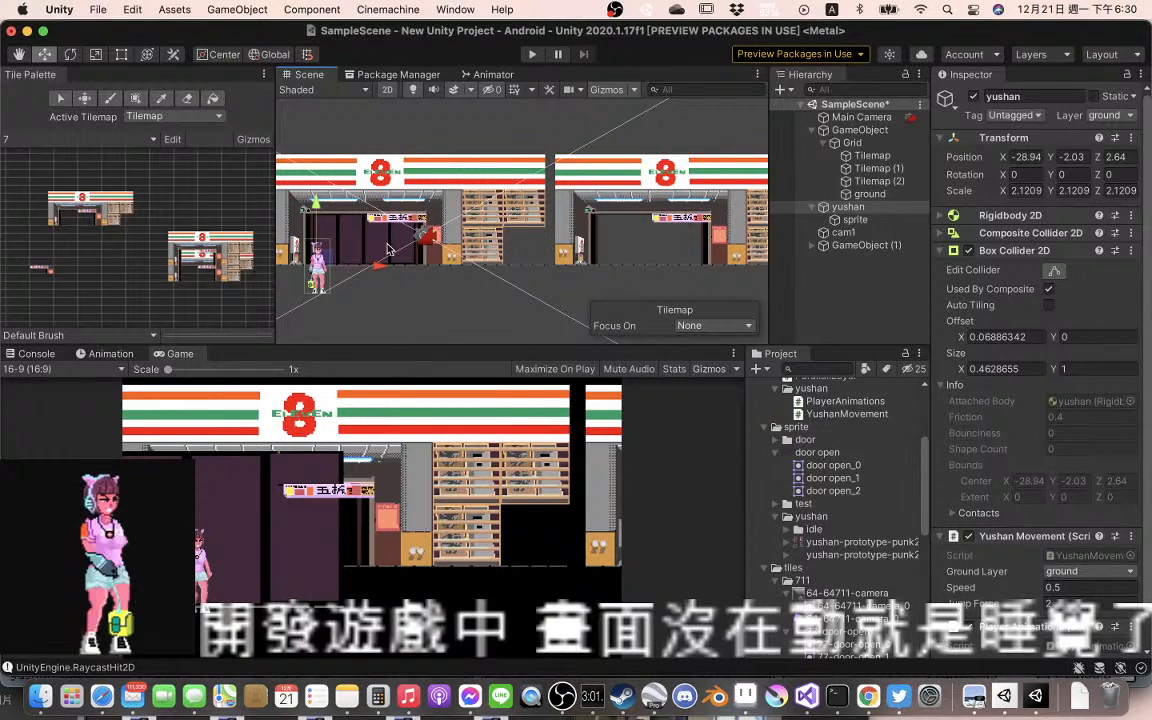
Shift the door open_0 sprite in the scene right to X 1.59 and set its Z position to 59.3
click(380, 245)
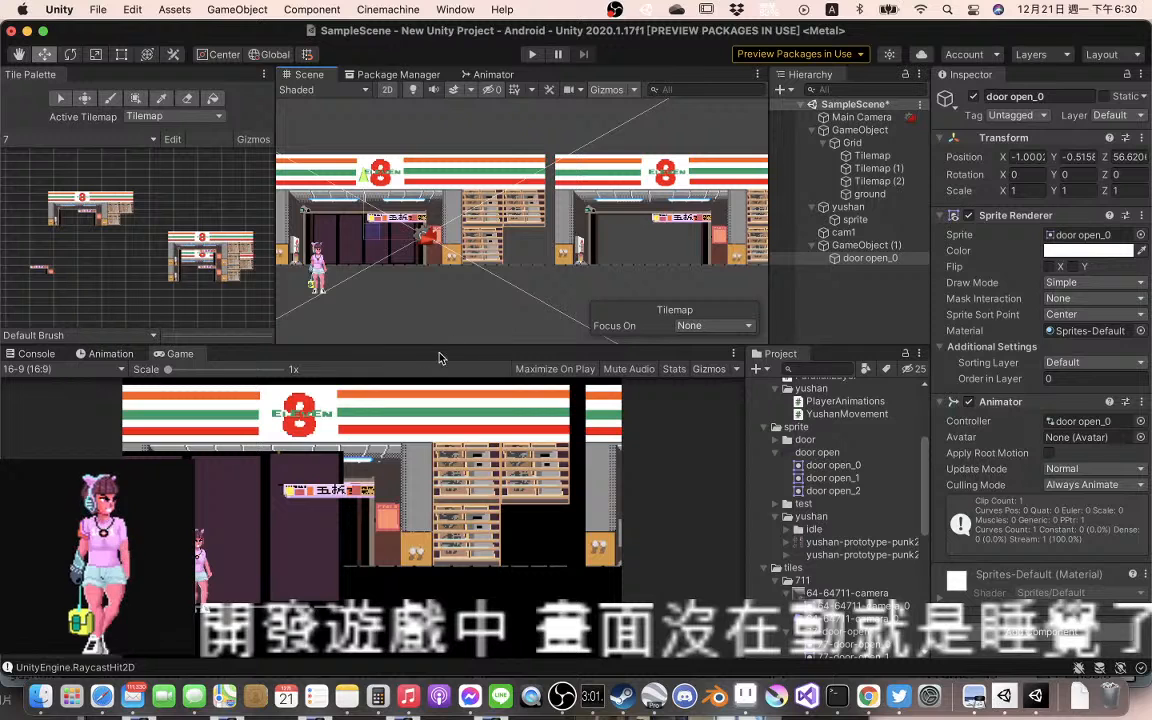
drag(428, 245, 494, 249)
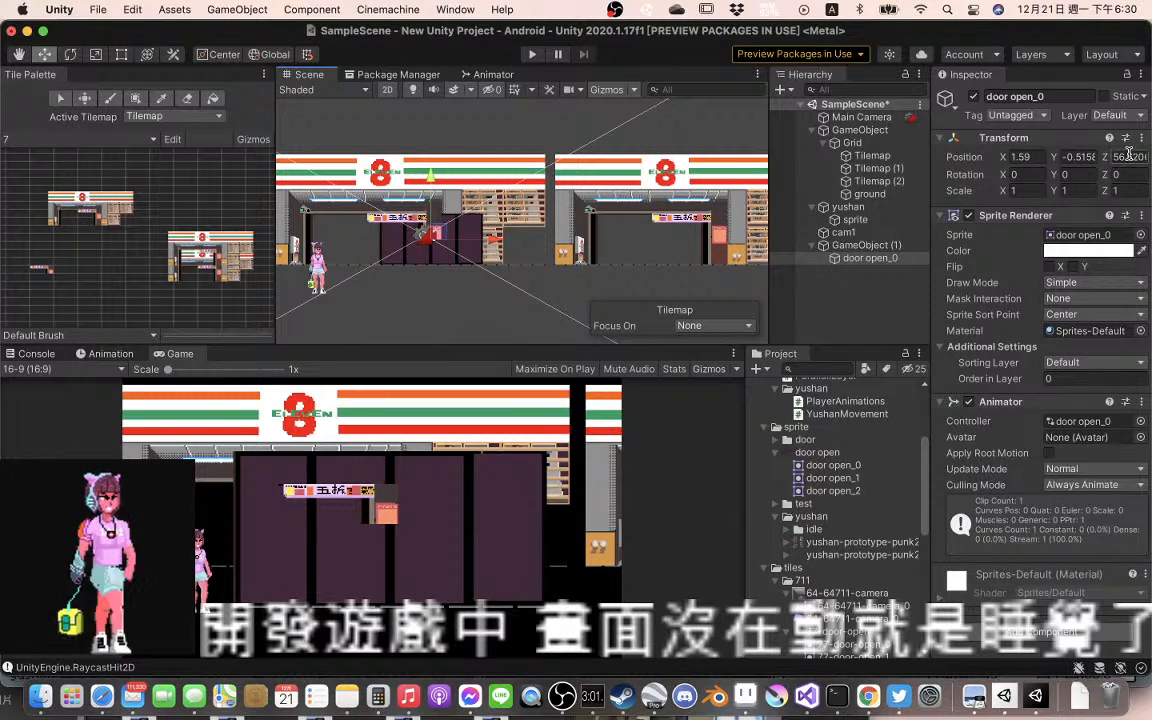
mouse_move(1133, 161)
mouse_down()
mouse_move(1149, 161)
mouse_move(1107, 170)
mouse_move(1117, 167)
mouse_up()
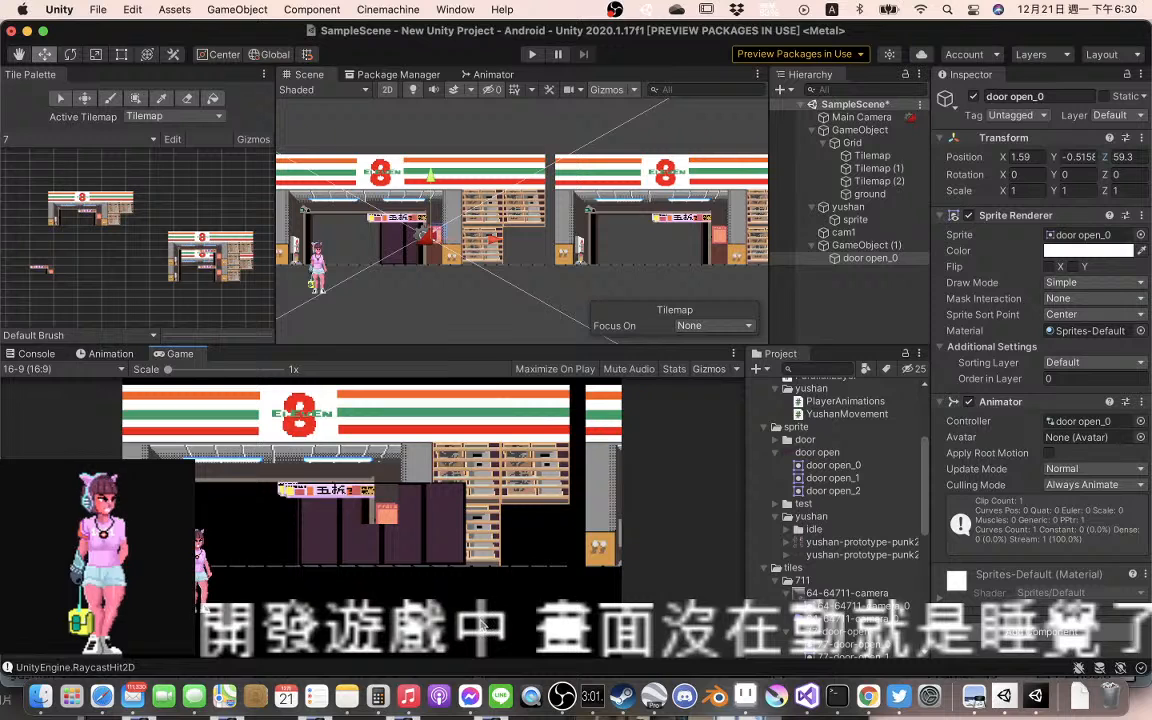
Move the door open_0 sprite back left to X -1 so it fills the storefront entrance
key(e)
key(r)
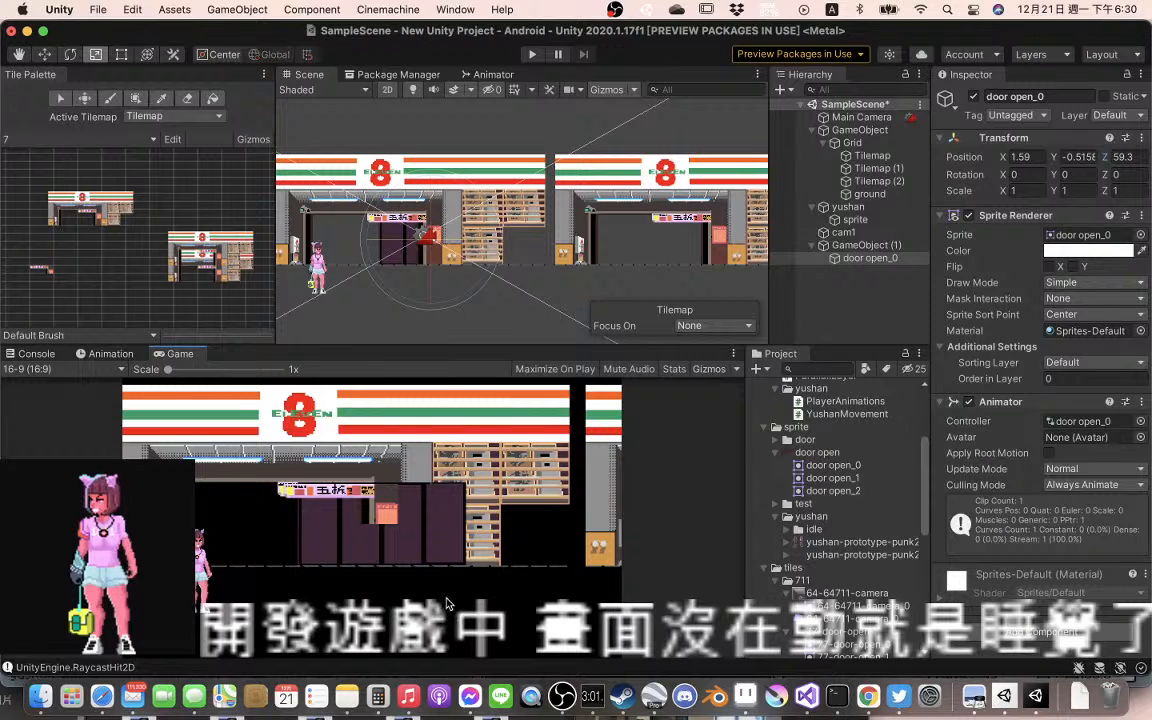
key(e)
key(w)
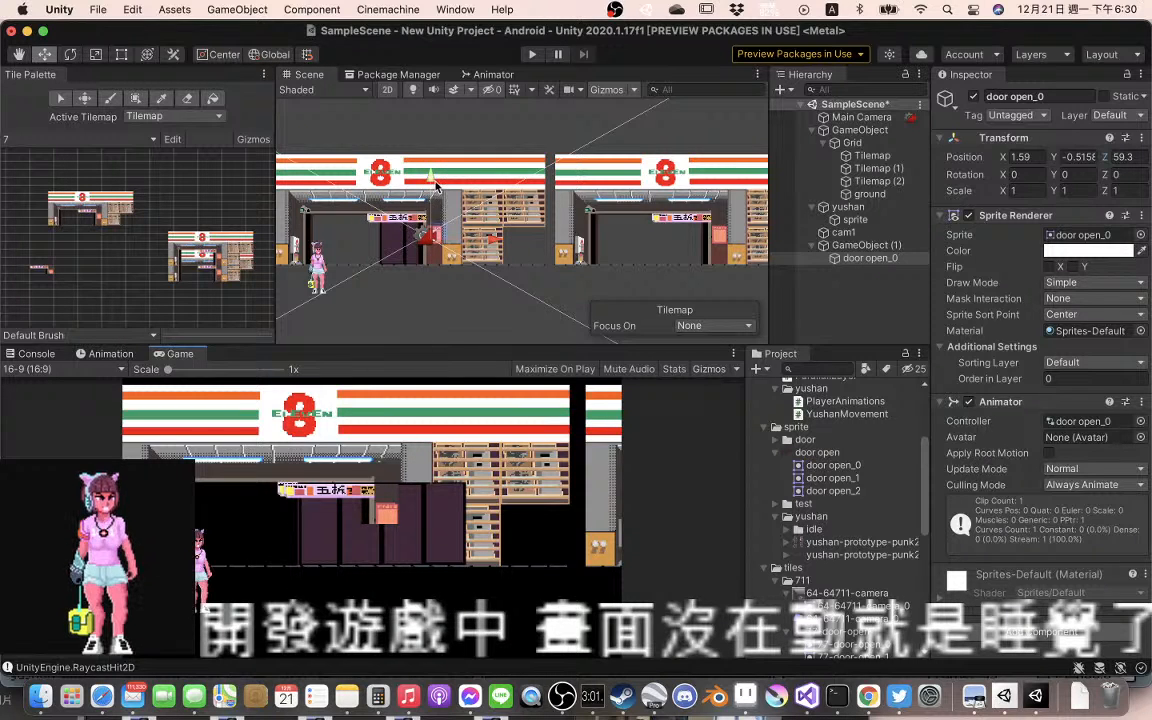
drag(500, 246, 431, 247)
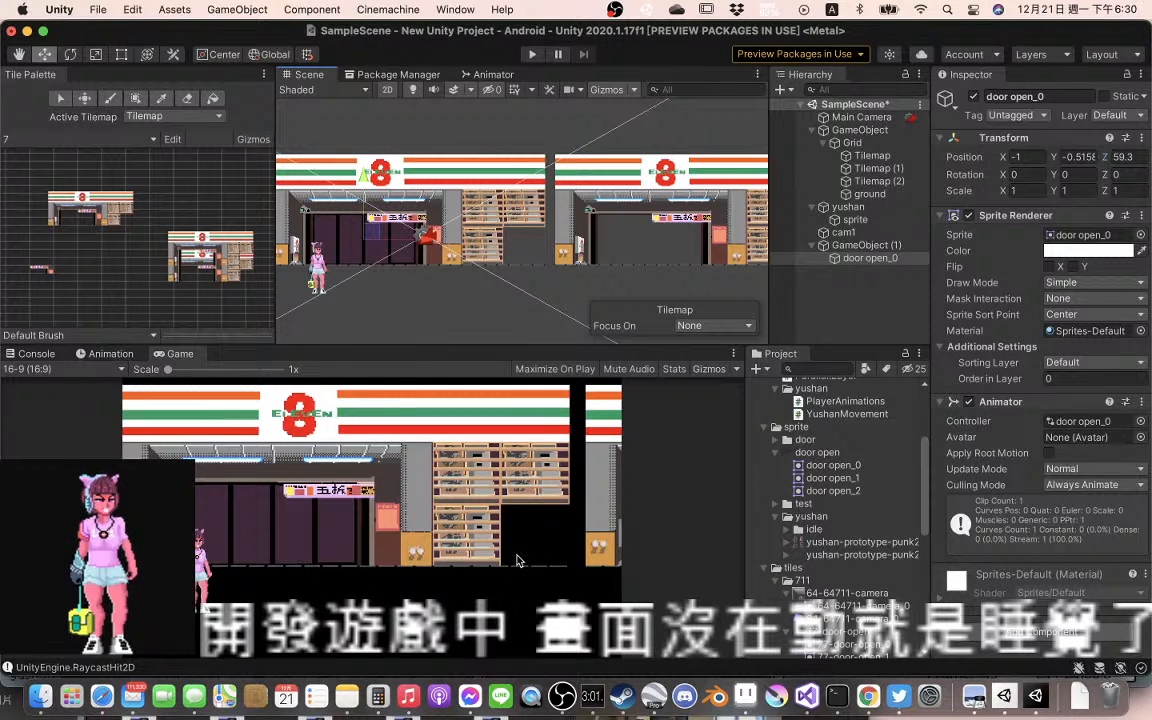
Examine the row of storefronts in the scene as far as the SHAIATXY CHEN building and back
scroll(501, 268, down, 3)
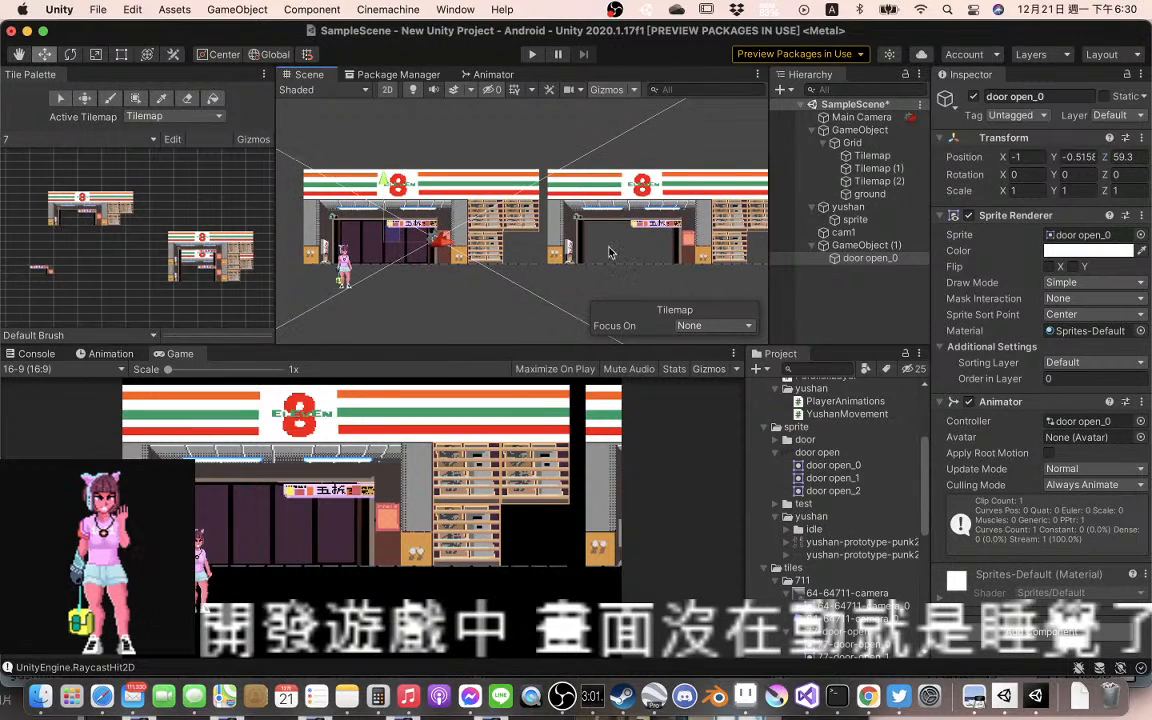
drag(608, 250, 402, 247)
drag(553, 250, 430, 256)
drag(534, 257, 397, 252)
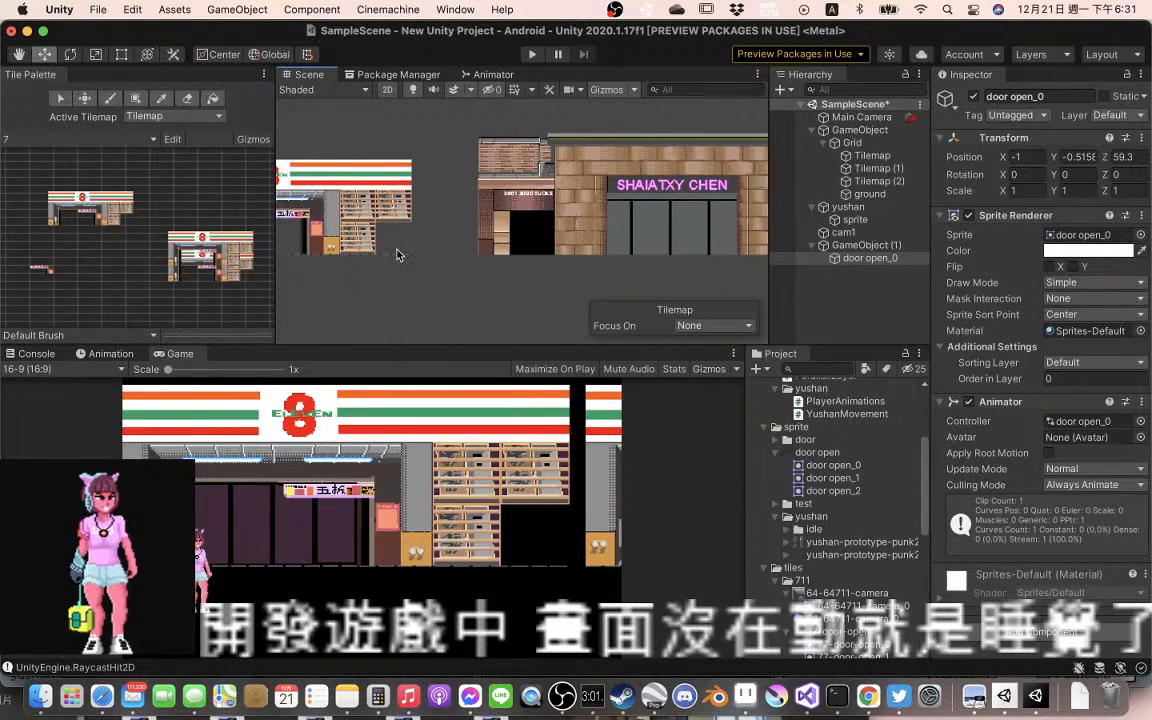
drag(642, 245, 508, 243)
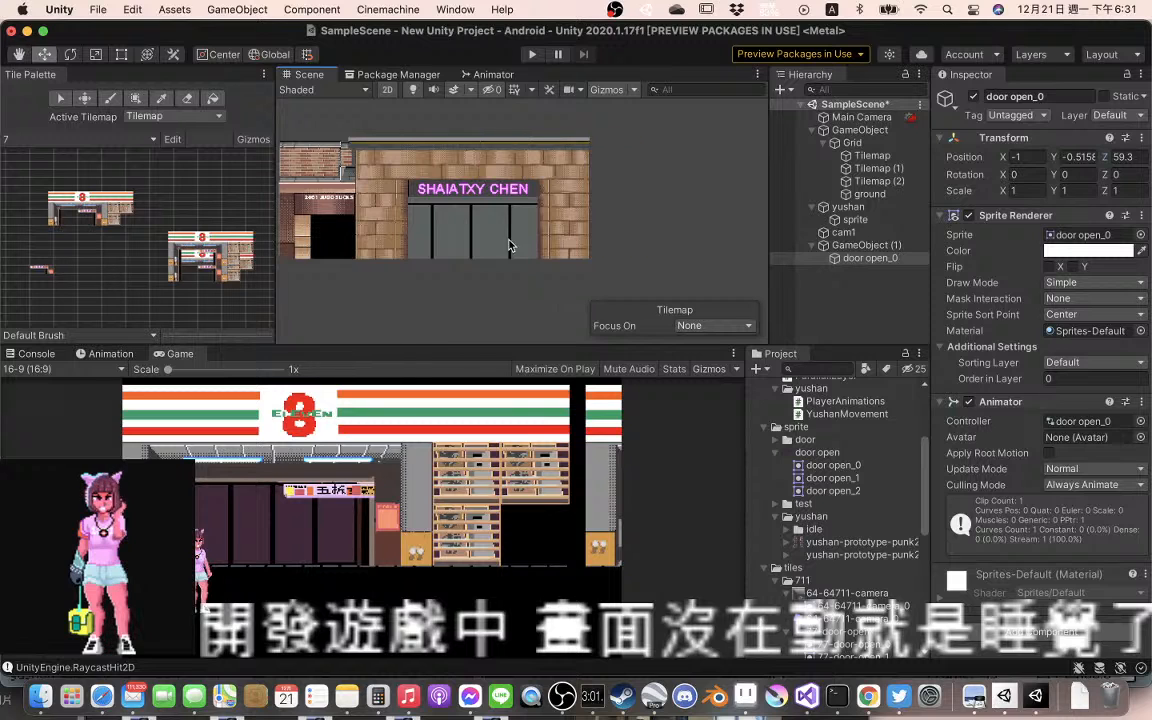
drag(297, 251, 538, 255)
drag(487, 252, 511, 258)
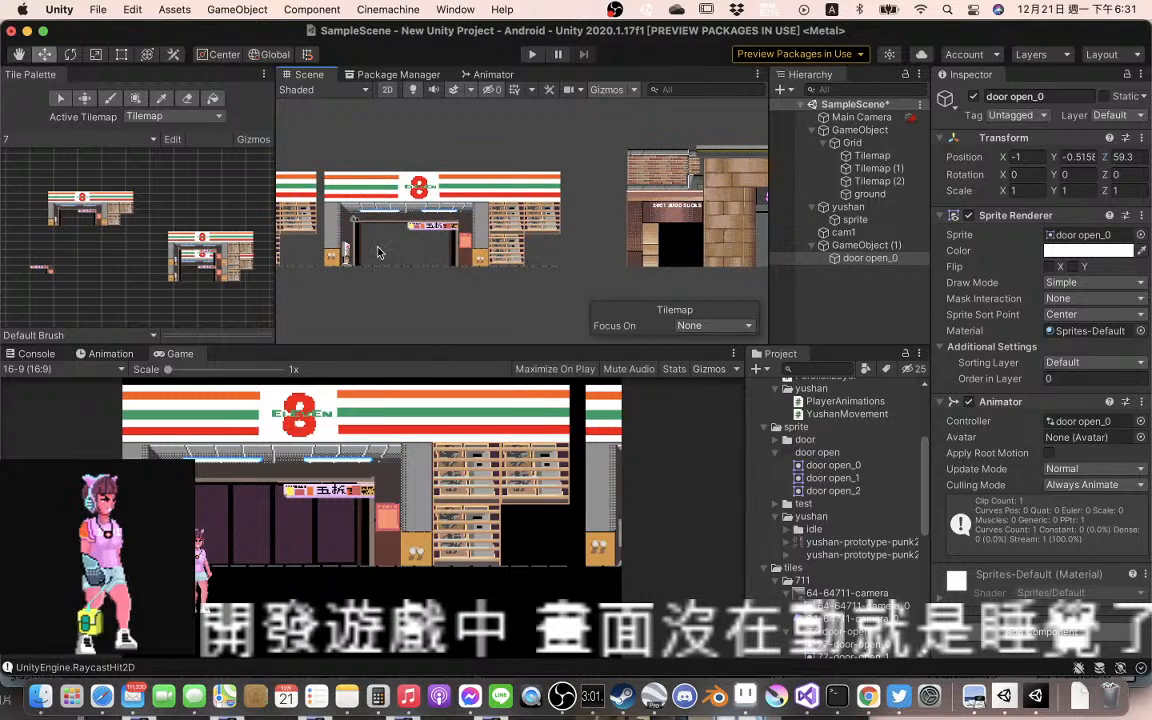
drag(392, 250, 508, 254)
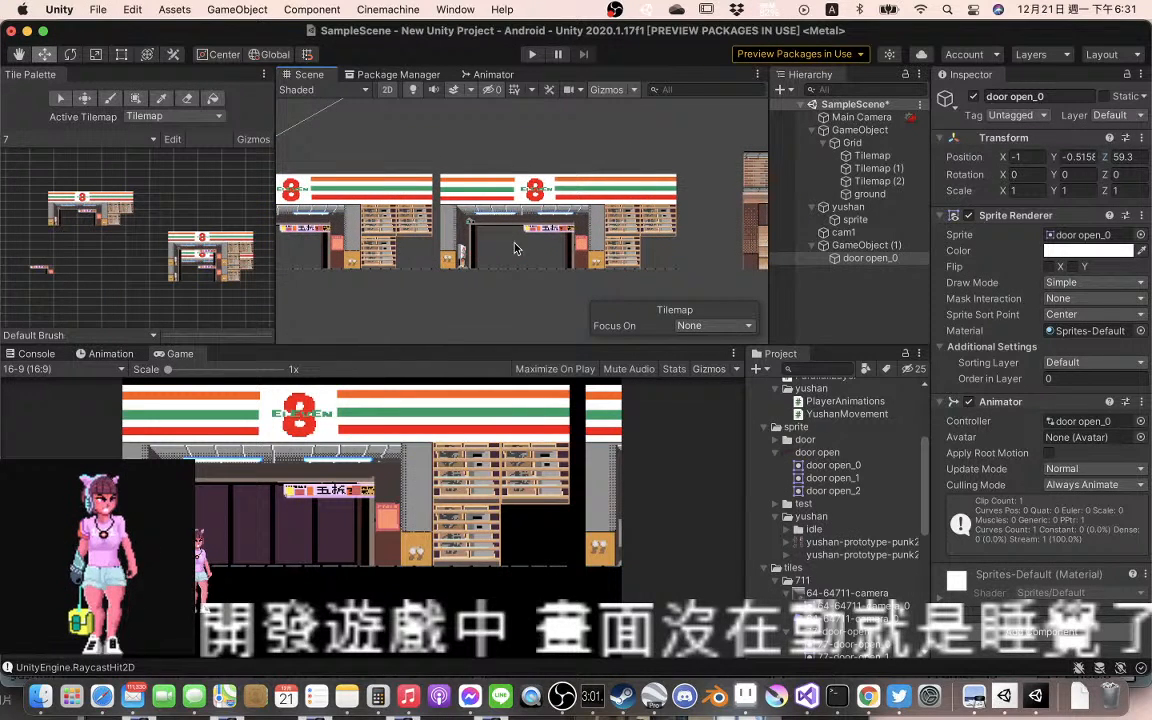
drag(612, 242, 582, 227)
drag(466, 246, 530, 246)
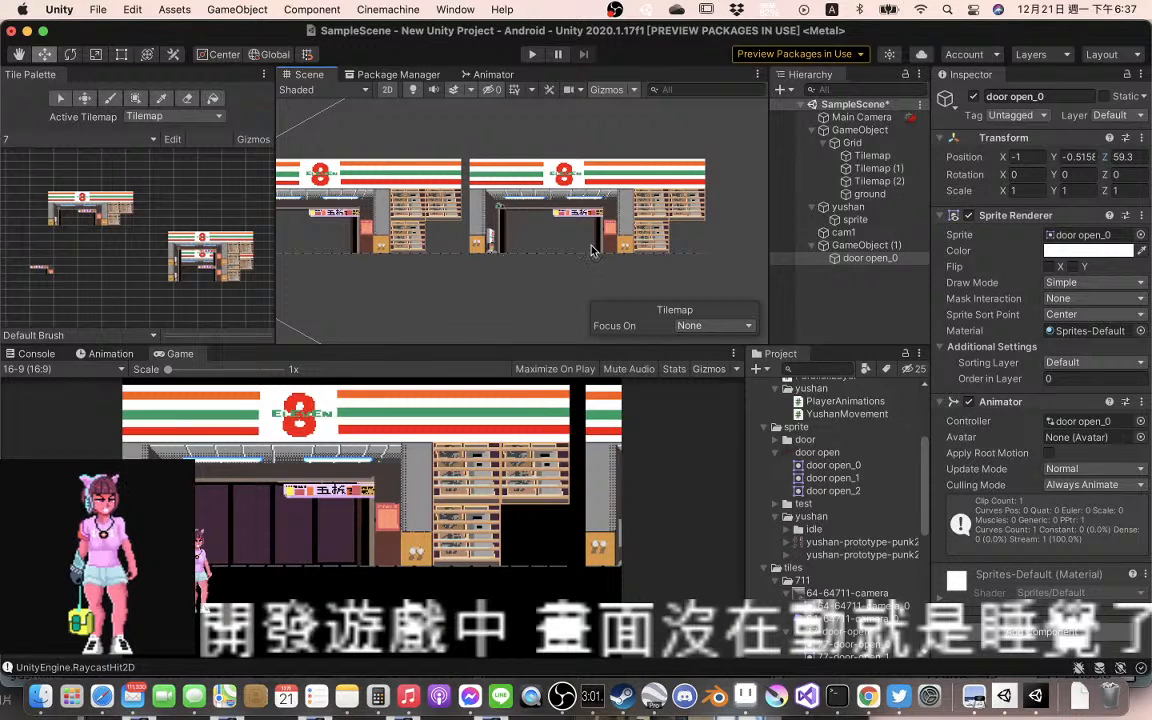
Inspect the gap between the last convenience storefront and the SHAIATXY CHEN building, then the storefront up close
drag(590, 246, 412, 251)
drag(558, 244, 450, 244)
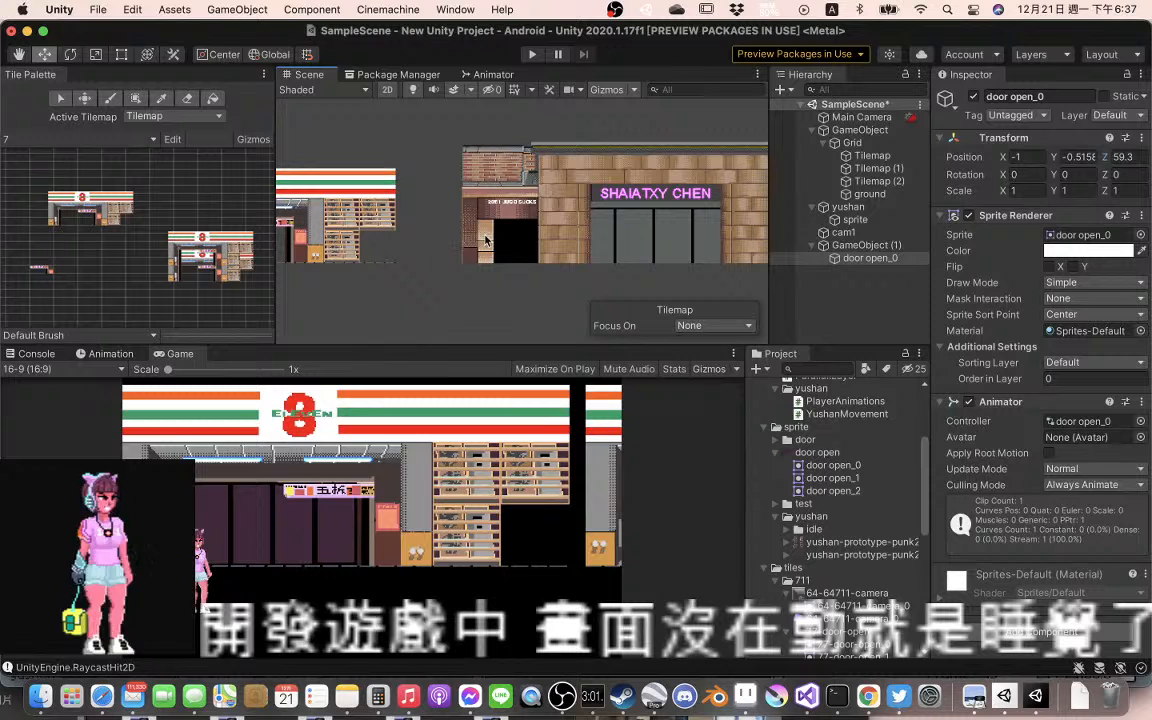
scroll(505, 225, right, 5)
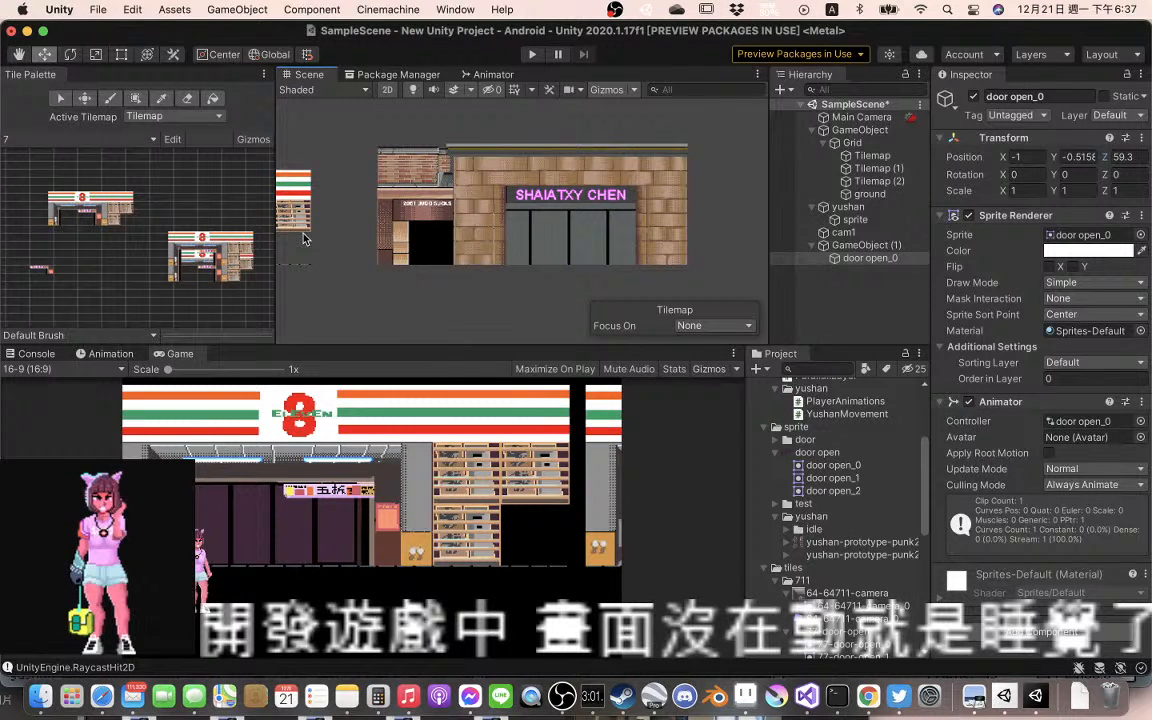
scroll(408, 230, left, 10)
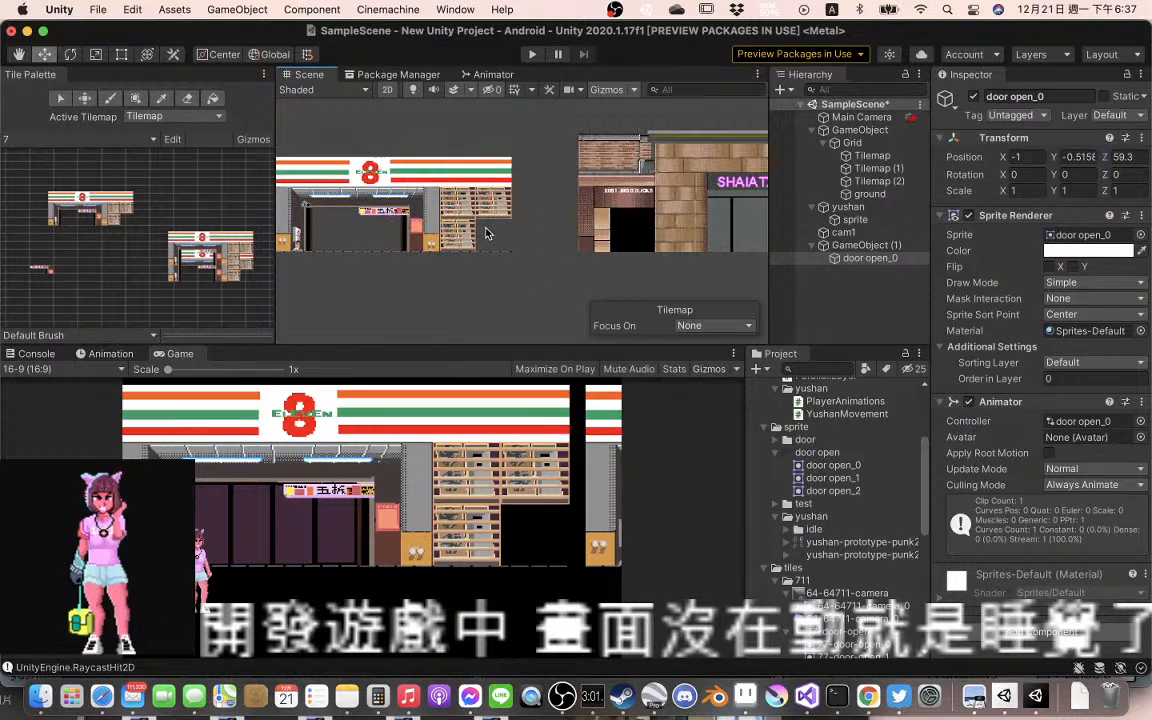
scroll(484, 234, up, 5)
scroll(484, 235, down, 1)
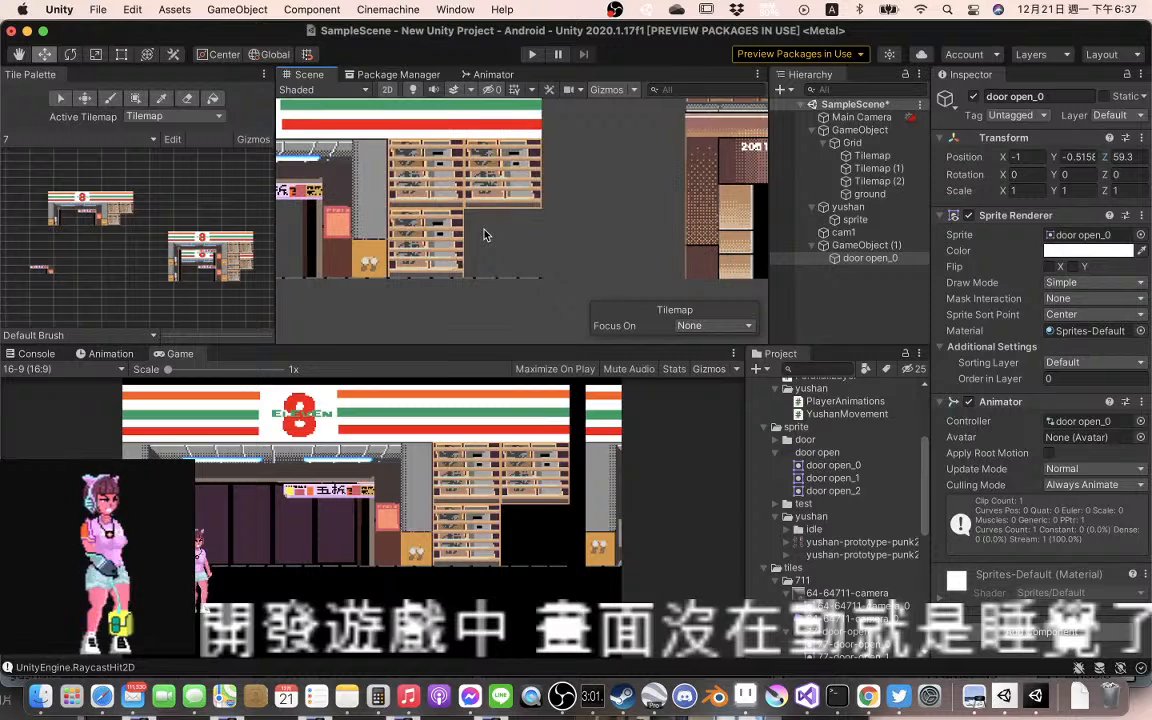
drag(437, 210, 609, 222)
scroll(609, 228, down, 5)
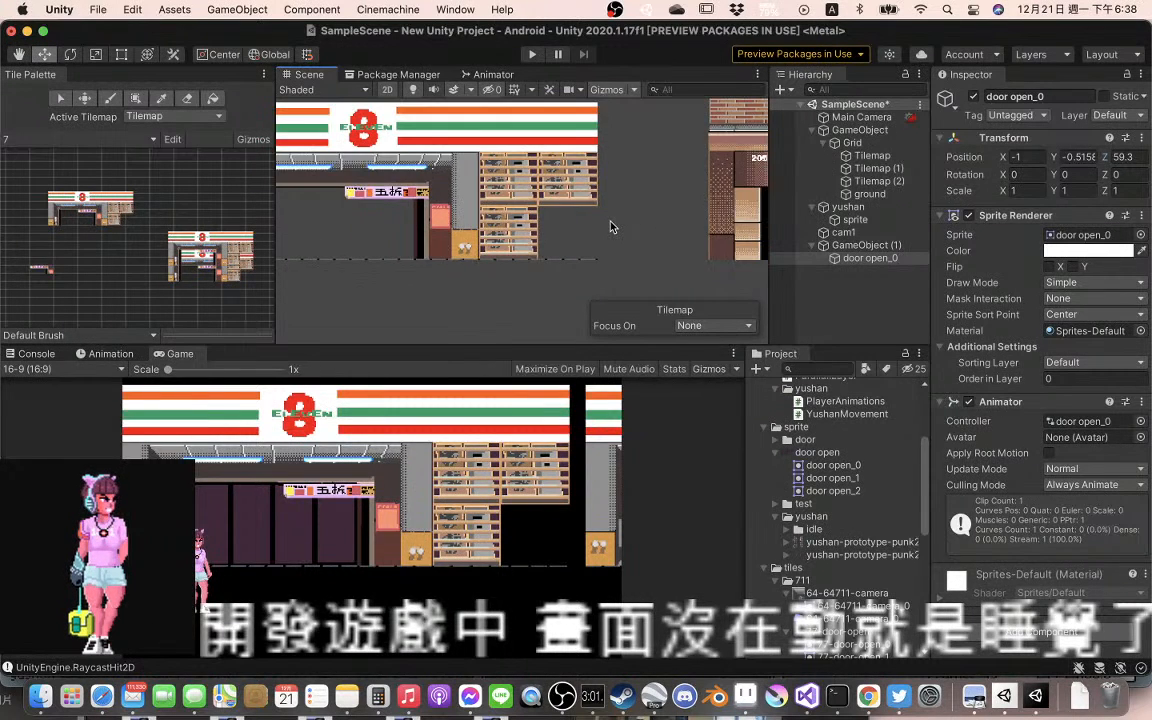
Select the door open_0 sprite under GameObject (1) and bring its storefront into view in the scene
click(736, 326)
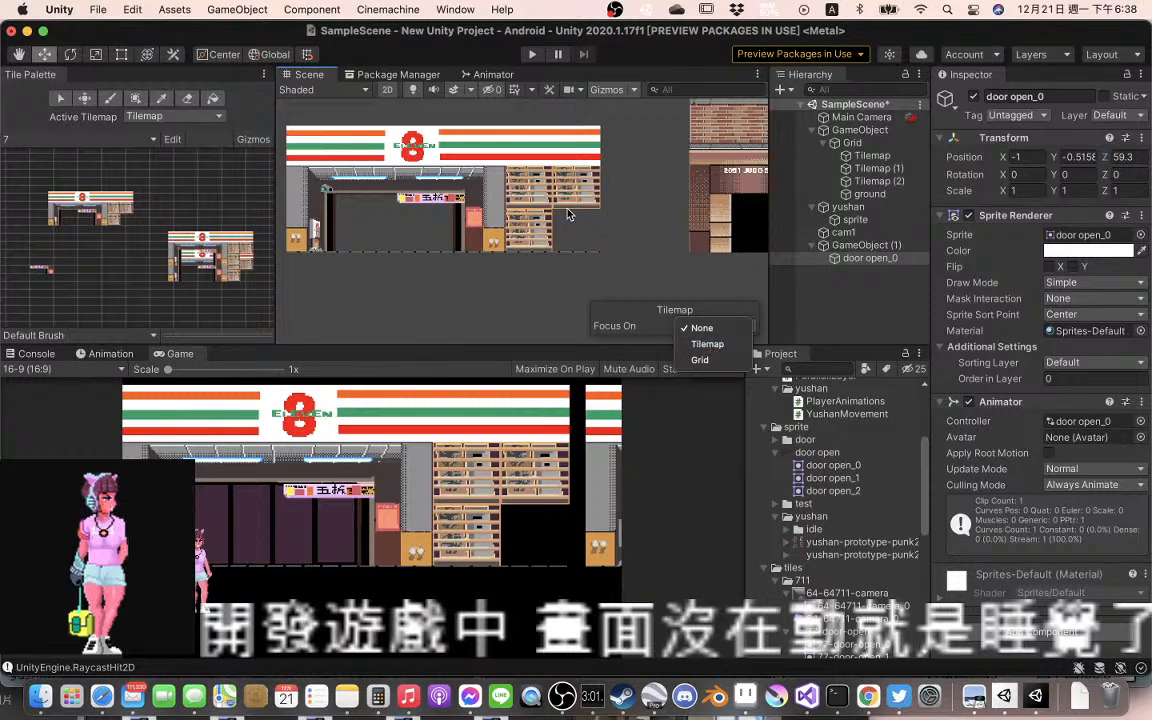
click(865, 248)
click(865, 247)
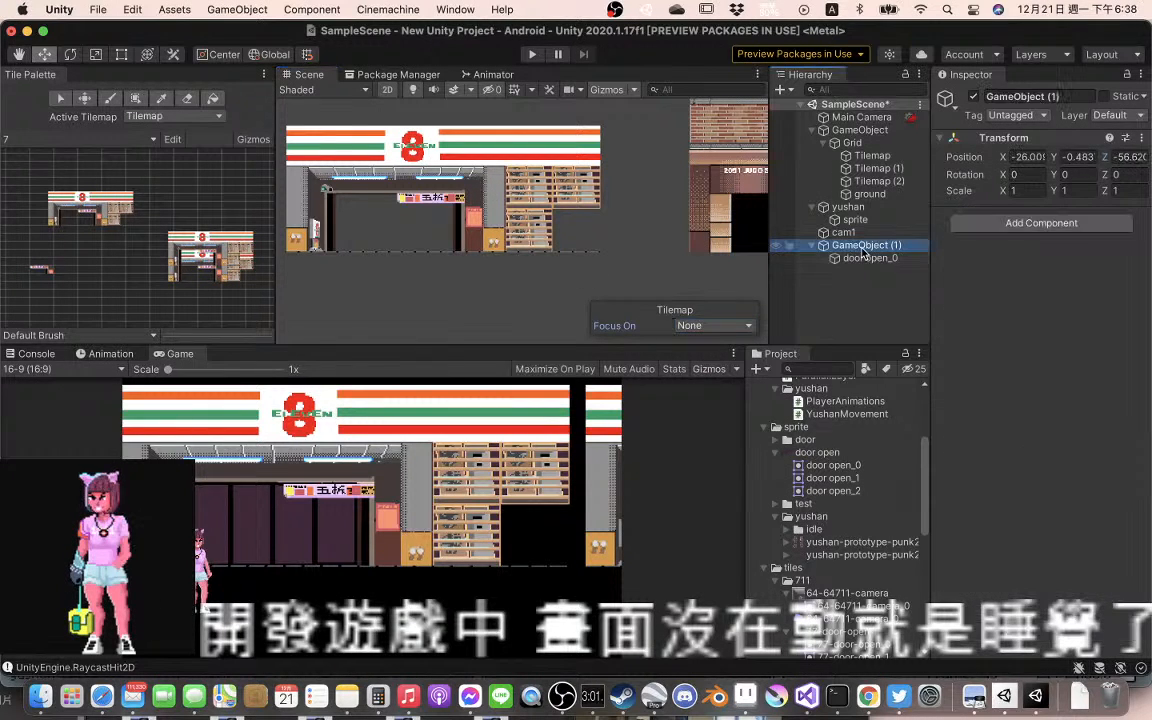
click(860, 259)
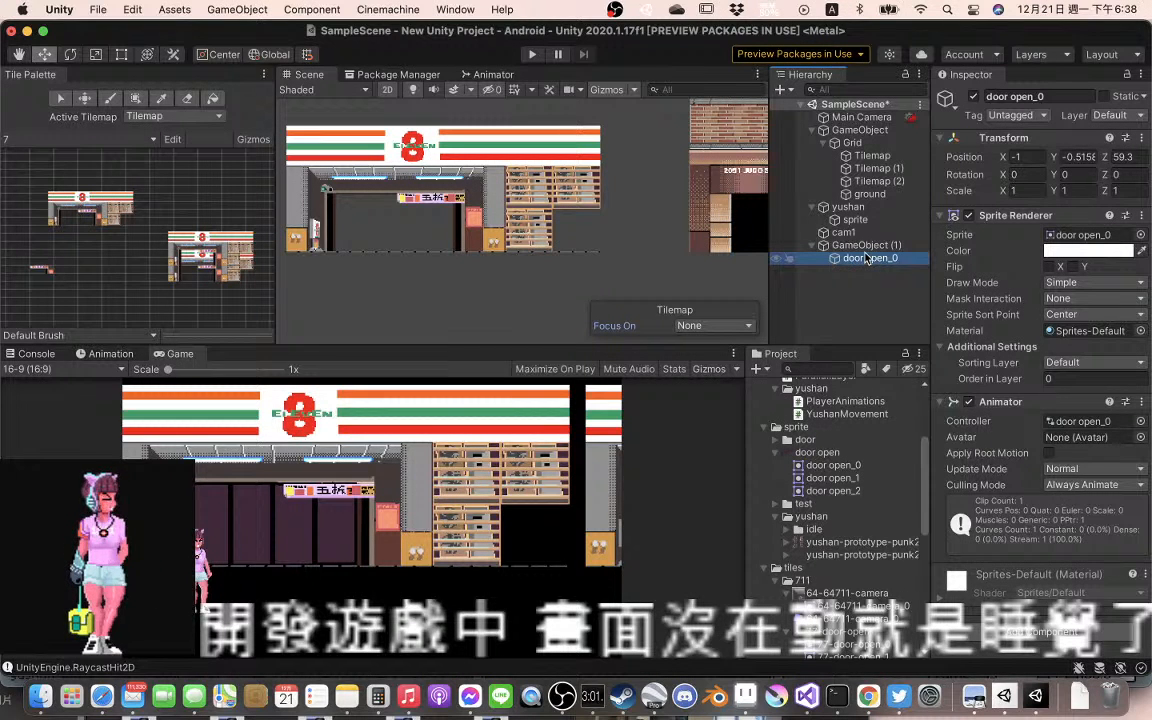
drag(476, 264, 778, 249)
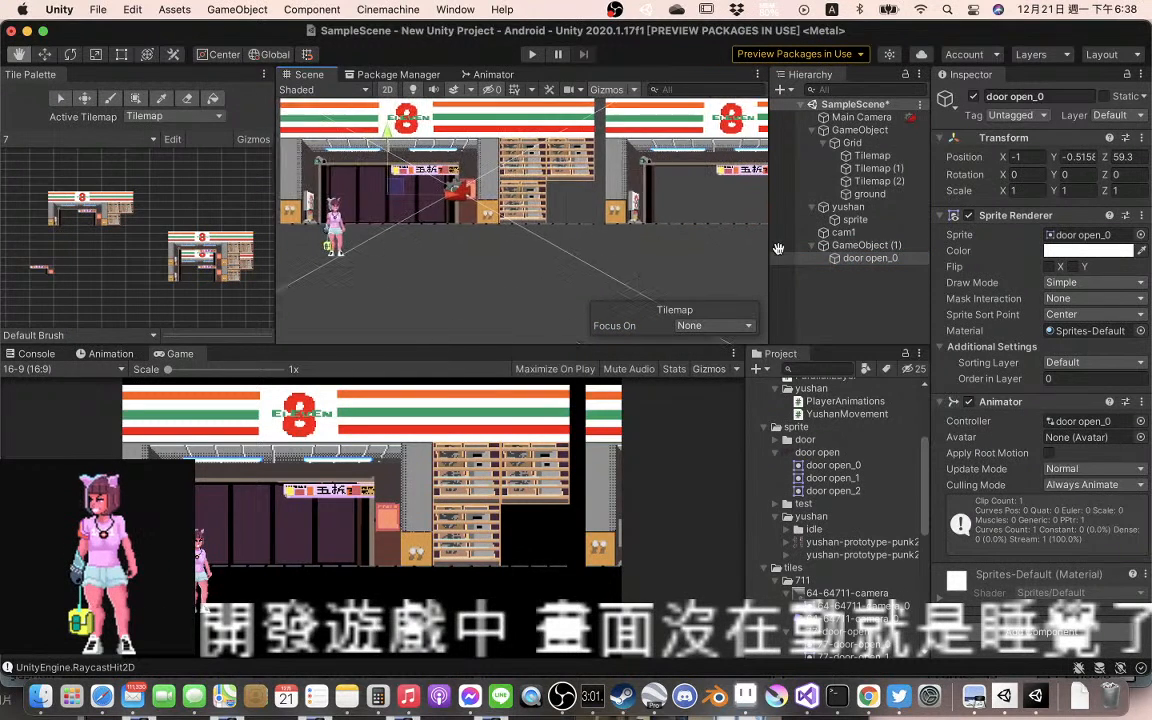
drag(546, 251, 508, 255)
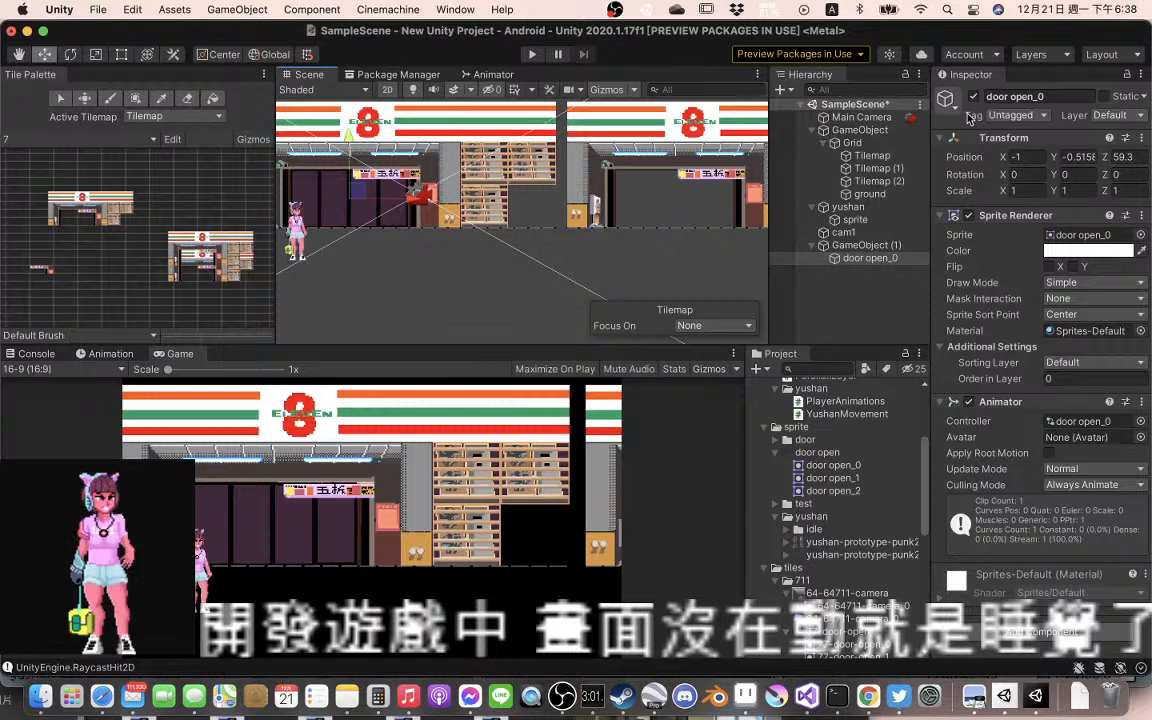
Disable and re-enable Tilemap (2) to check which parts of the storefront it holds
click(906, 183)
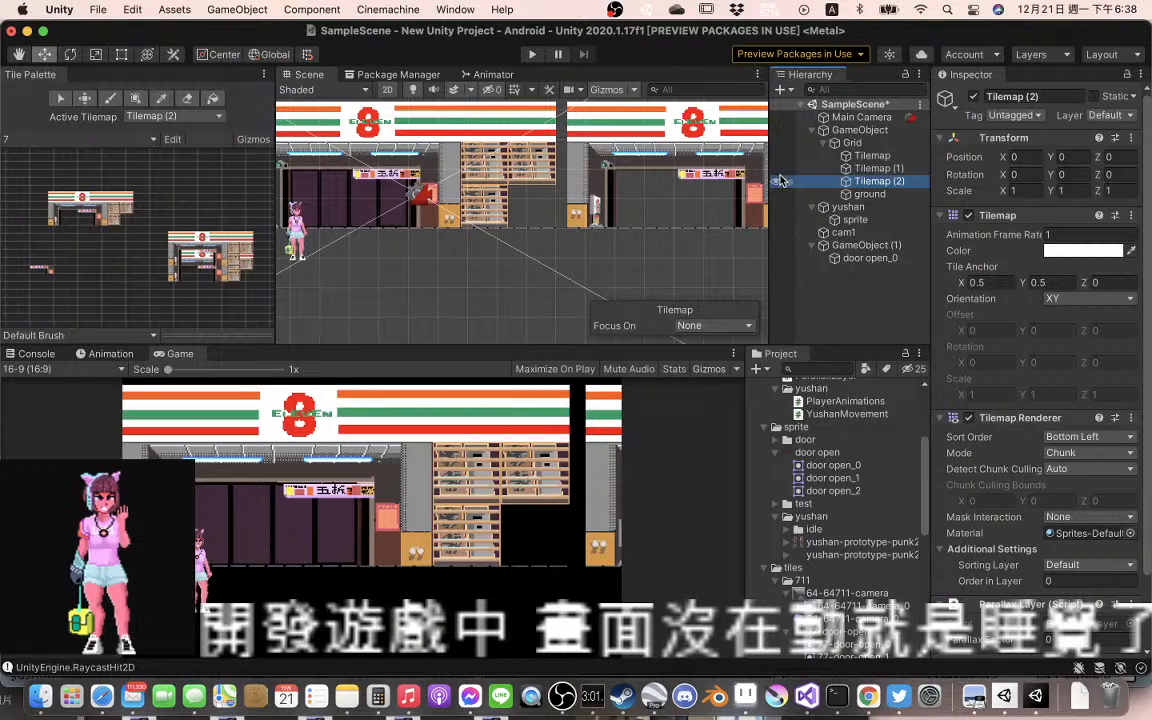
click(974, 97)
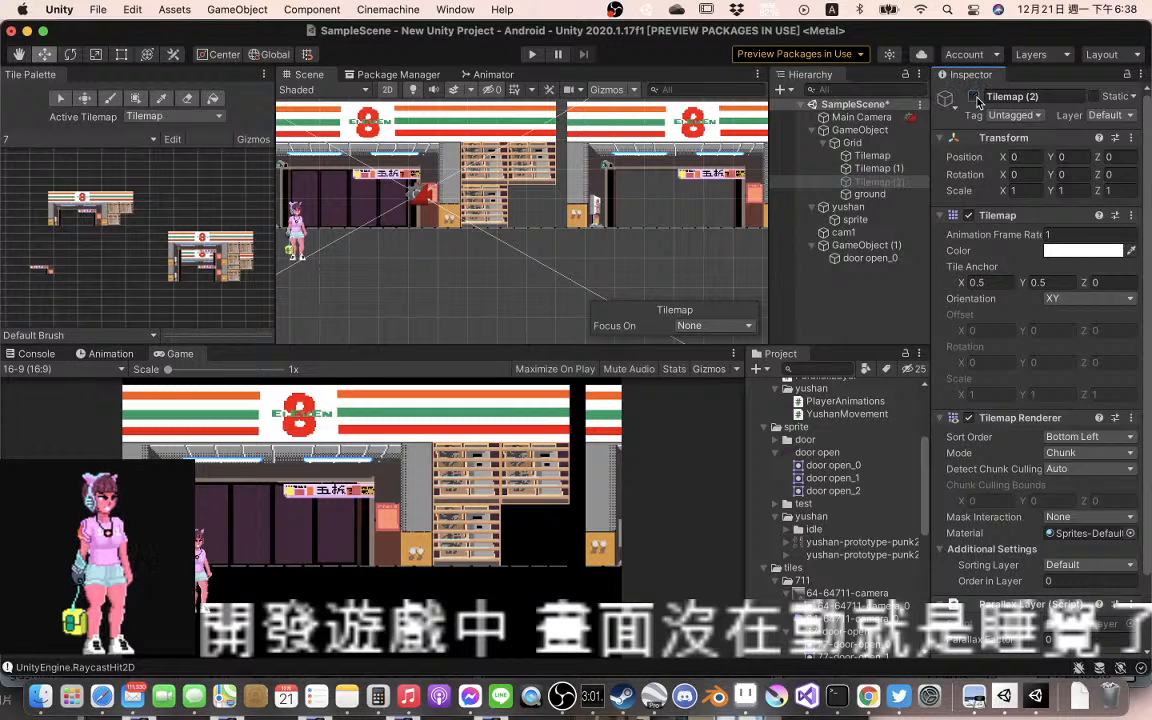
click(974, 97)
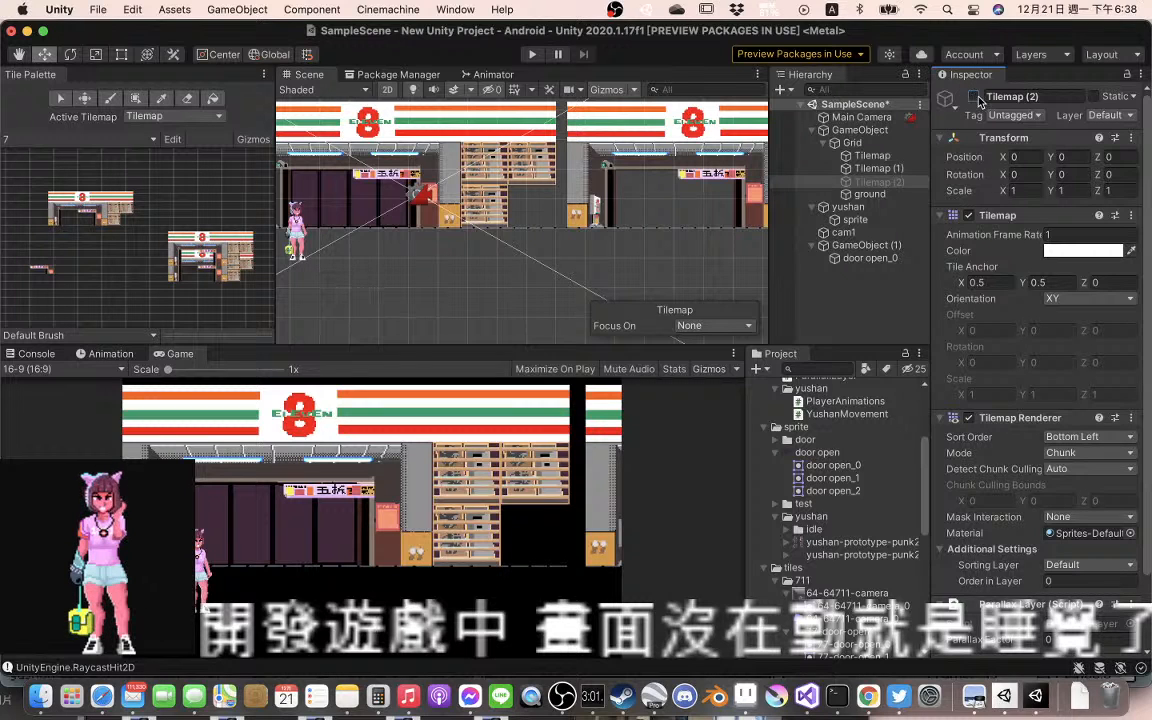
click(974, 97)
Disable and re-enable Tilemap (1) to check which storefront tiles belong to it
click(860, 168)
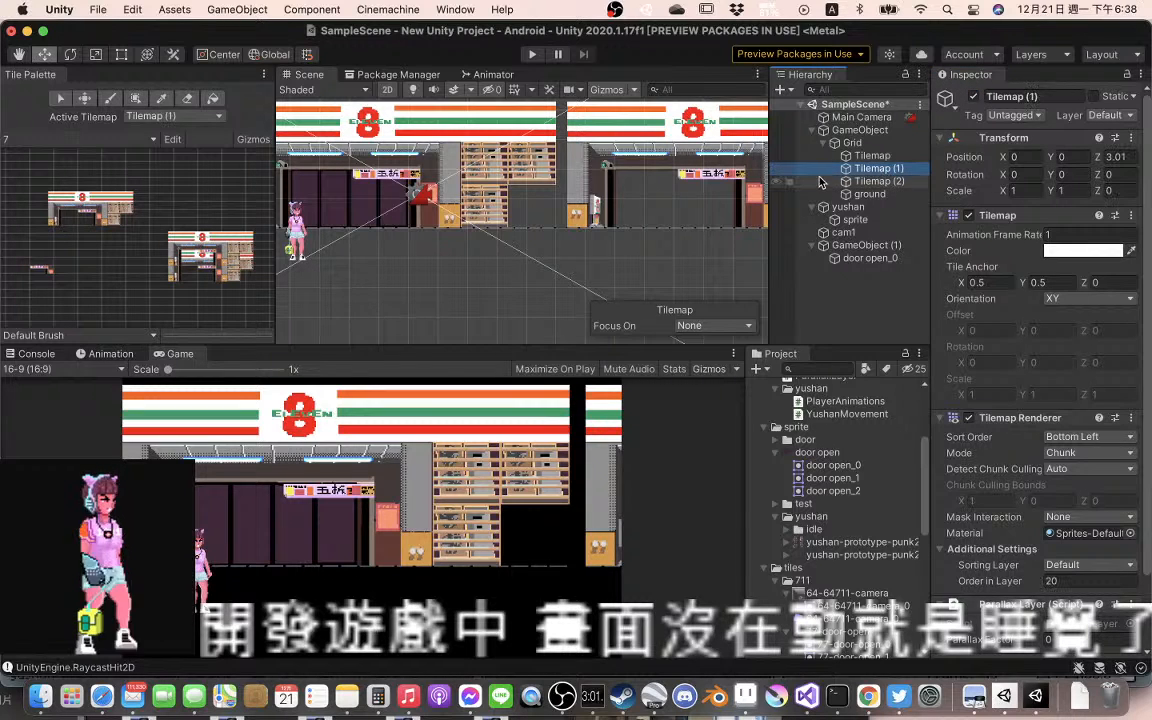
click(974, 97)
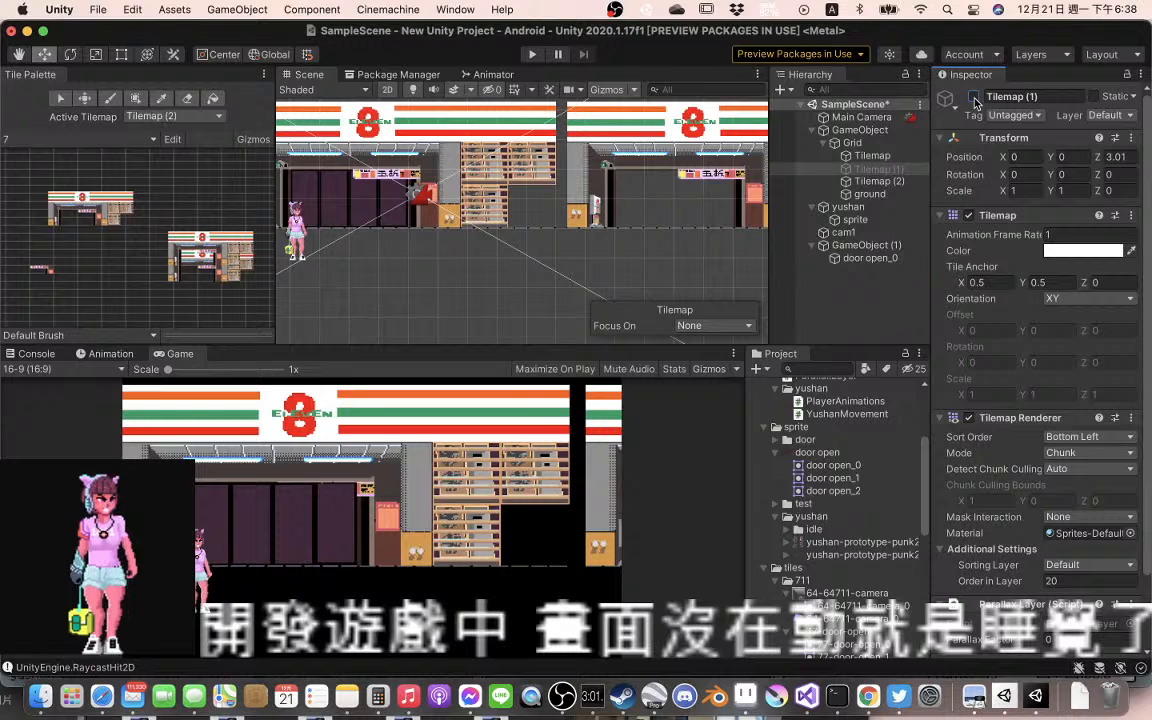
click(974, 97)
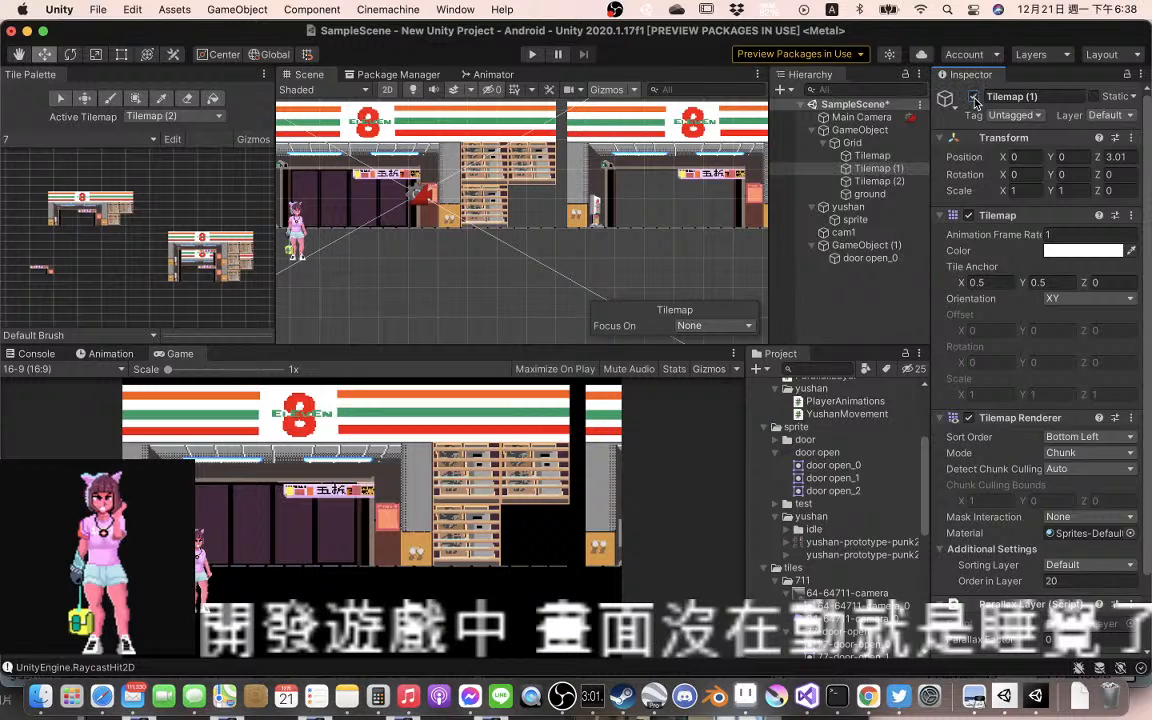
Switch Tilemap (1) off and on repeatedly to compare the sign above the shop door, leaving it enabled and selected
click(974, 97)
click(974, 97)
click(974, 97)
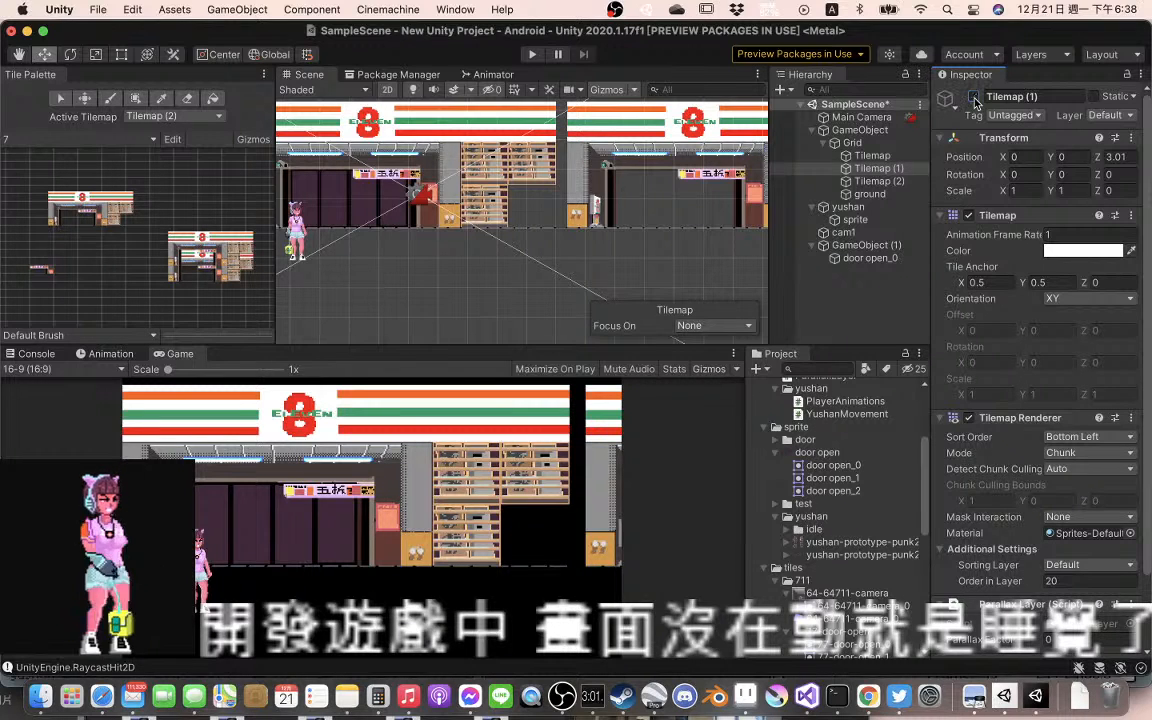
click(974, 97)
click(974, 97)
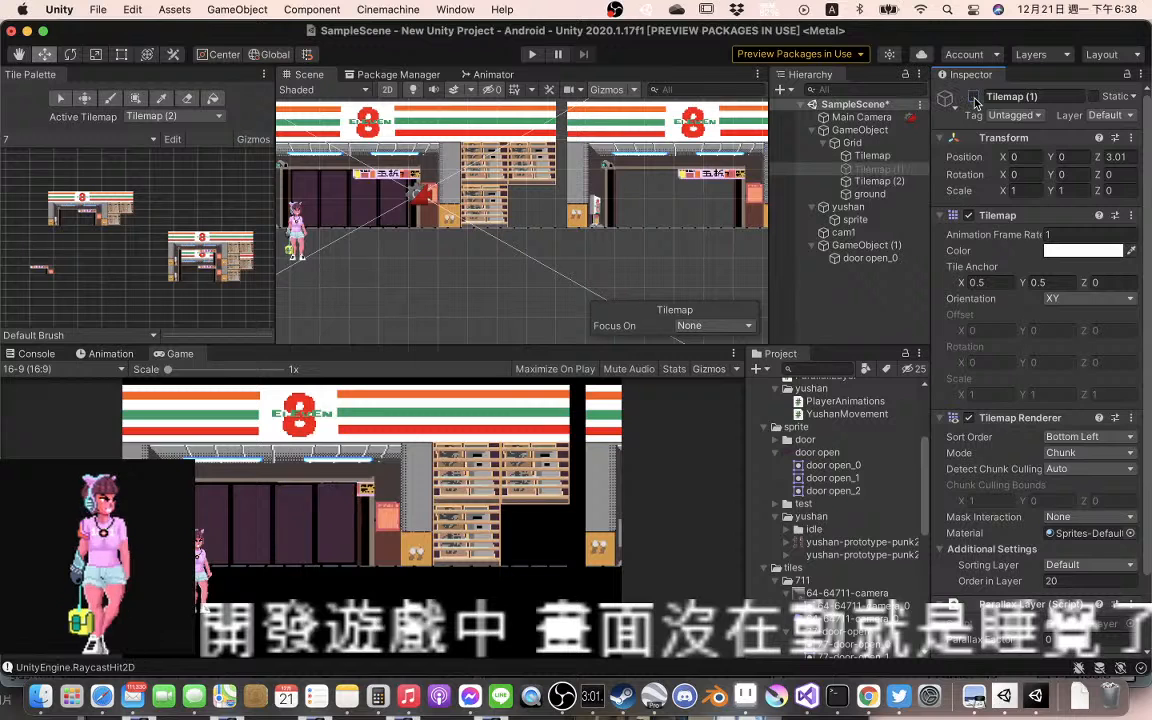
click(974, 97)
click(974, 99)
click(974, 99)
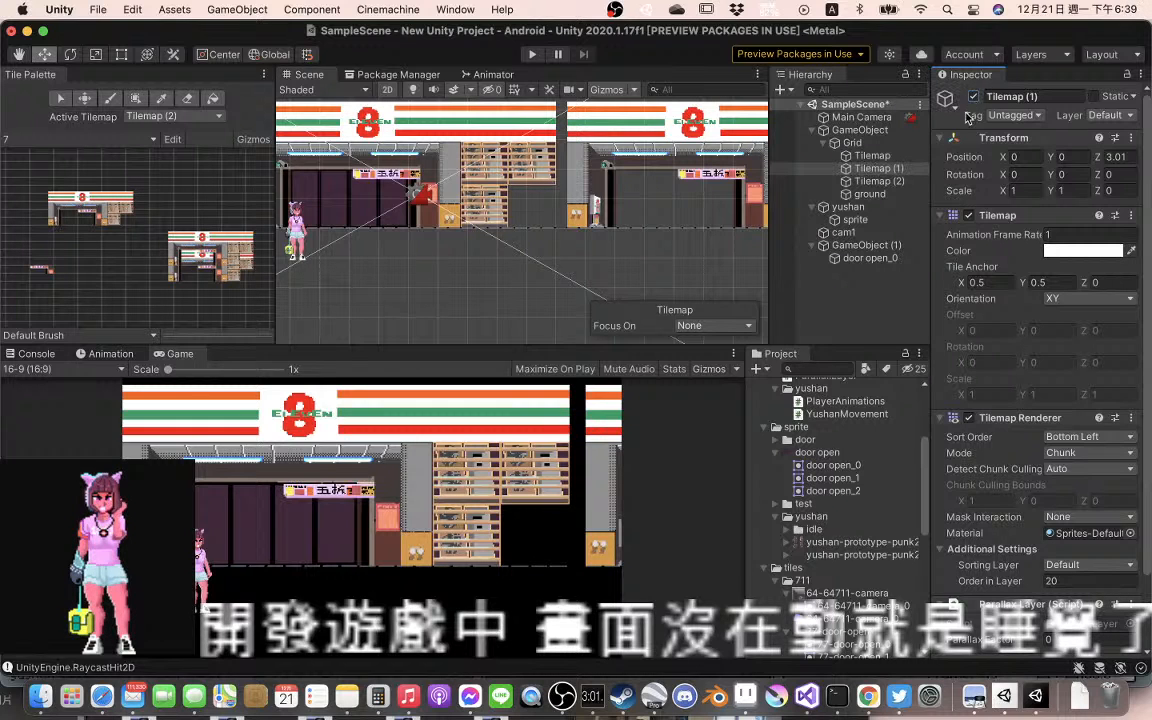
click(878, 171)
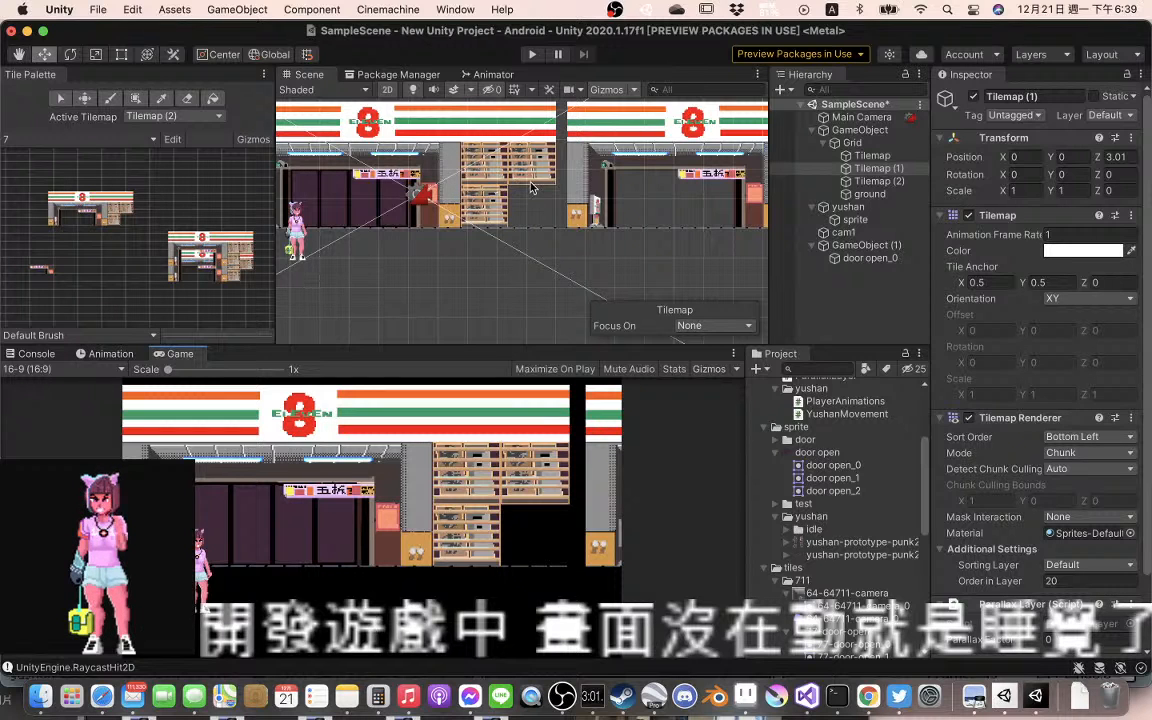
Select the base Tilemap under Grid and toggle its scene visibility to check which storefront parts it holds, leaving it visible
drag(471, 190, 645, 205)
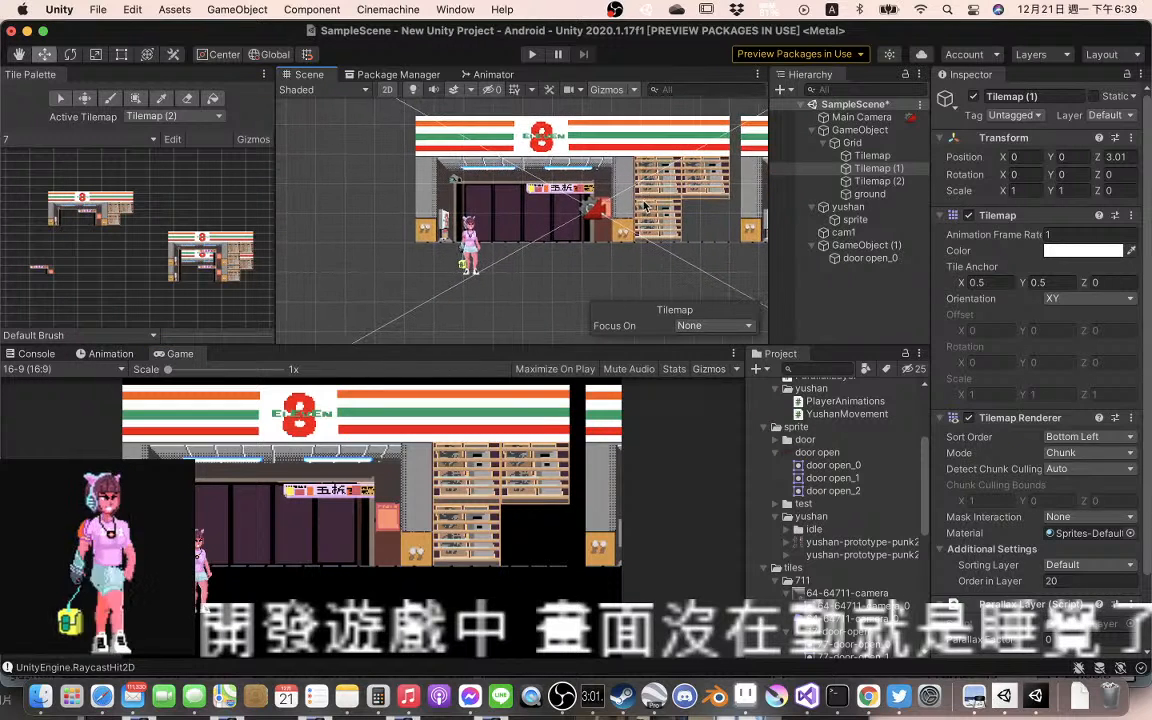
click(570, 193)
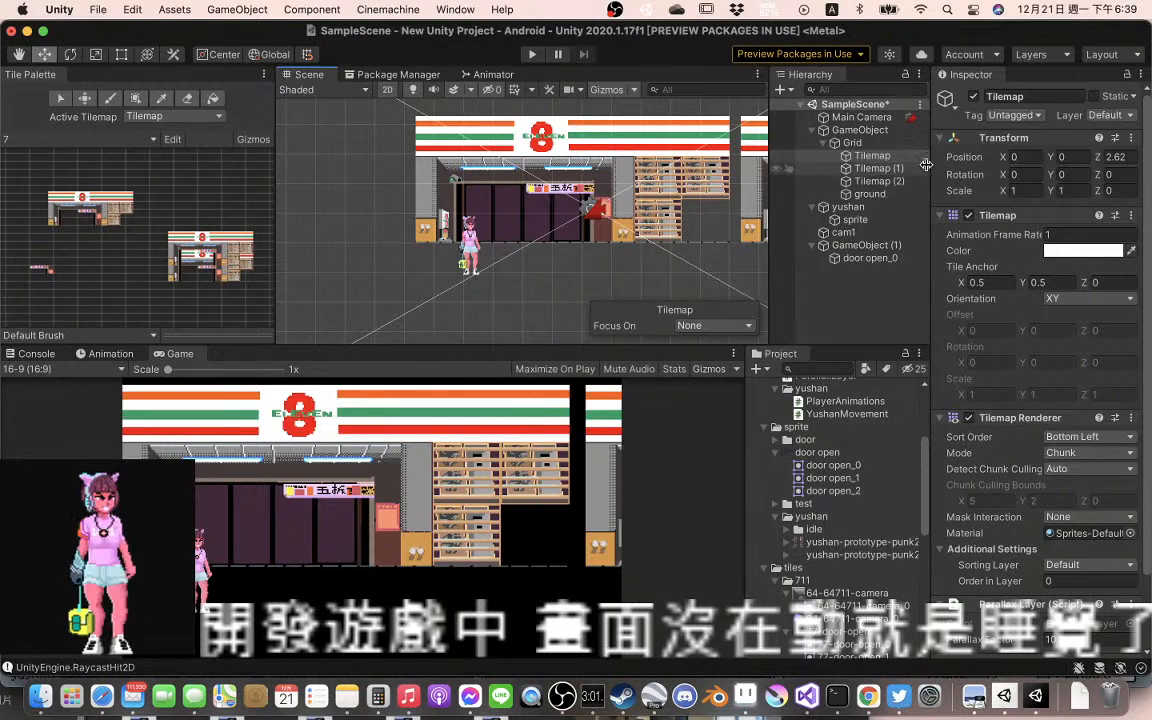
click(860, 158)
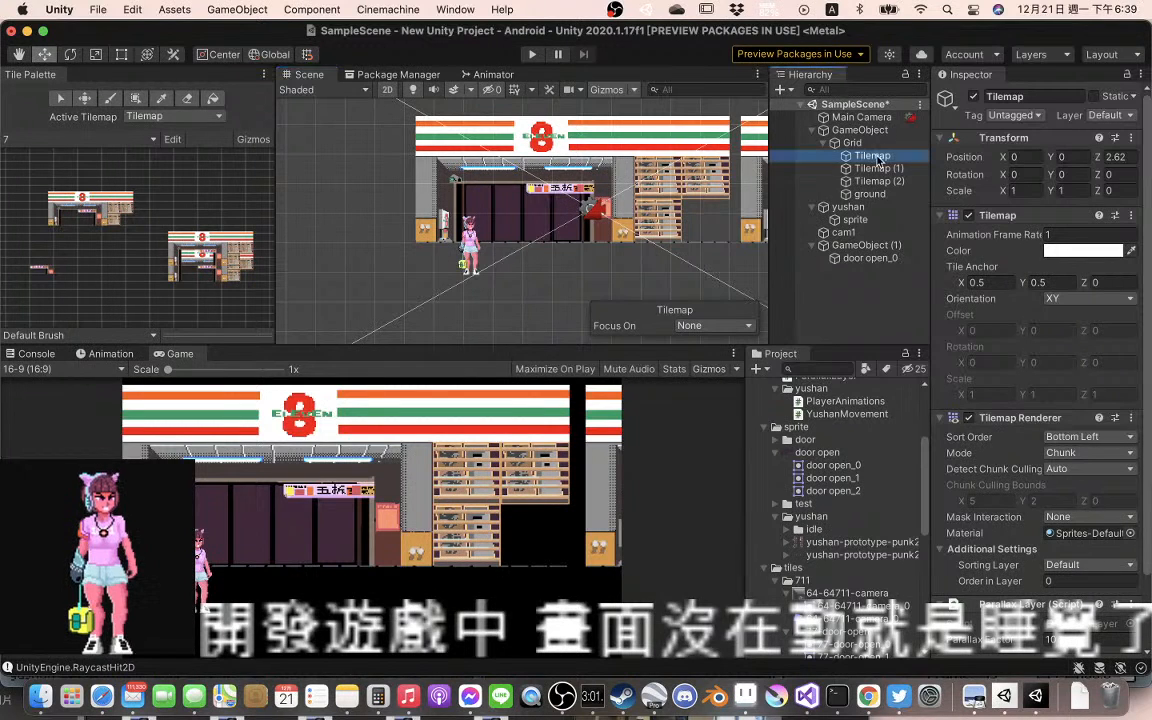
click(778, 157)
click(778, 157)
click(778, 157)
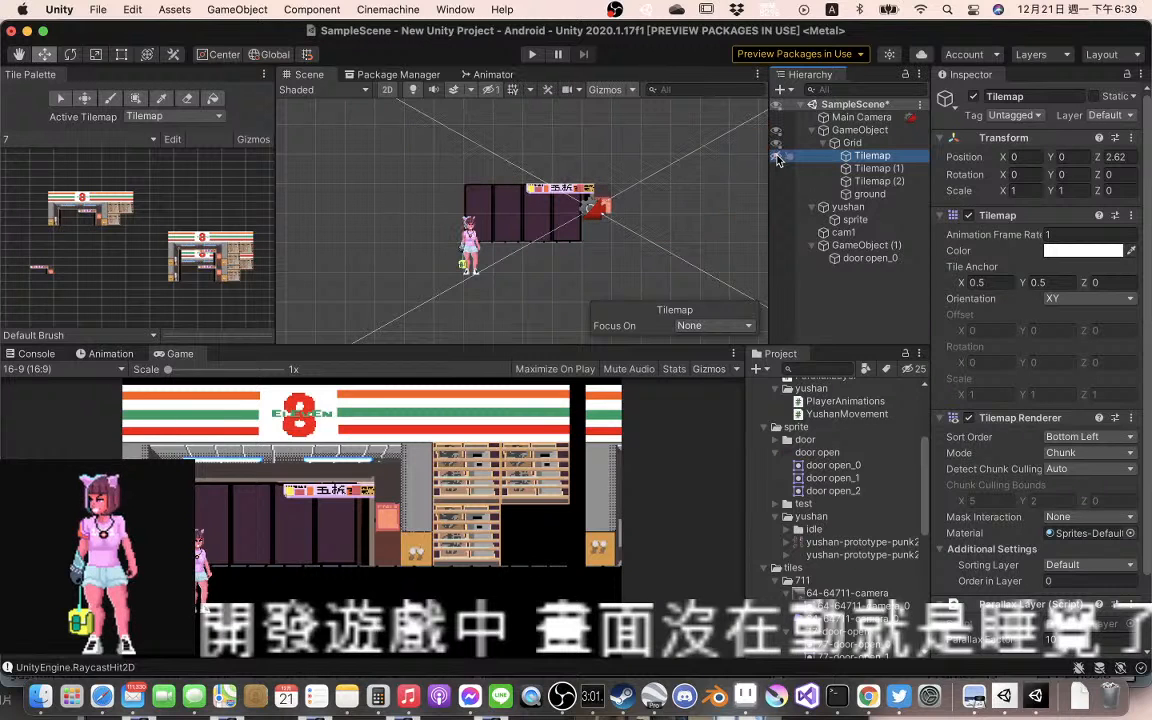
click(778, 157)
click(778, 157)
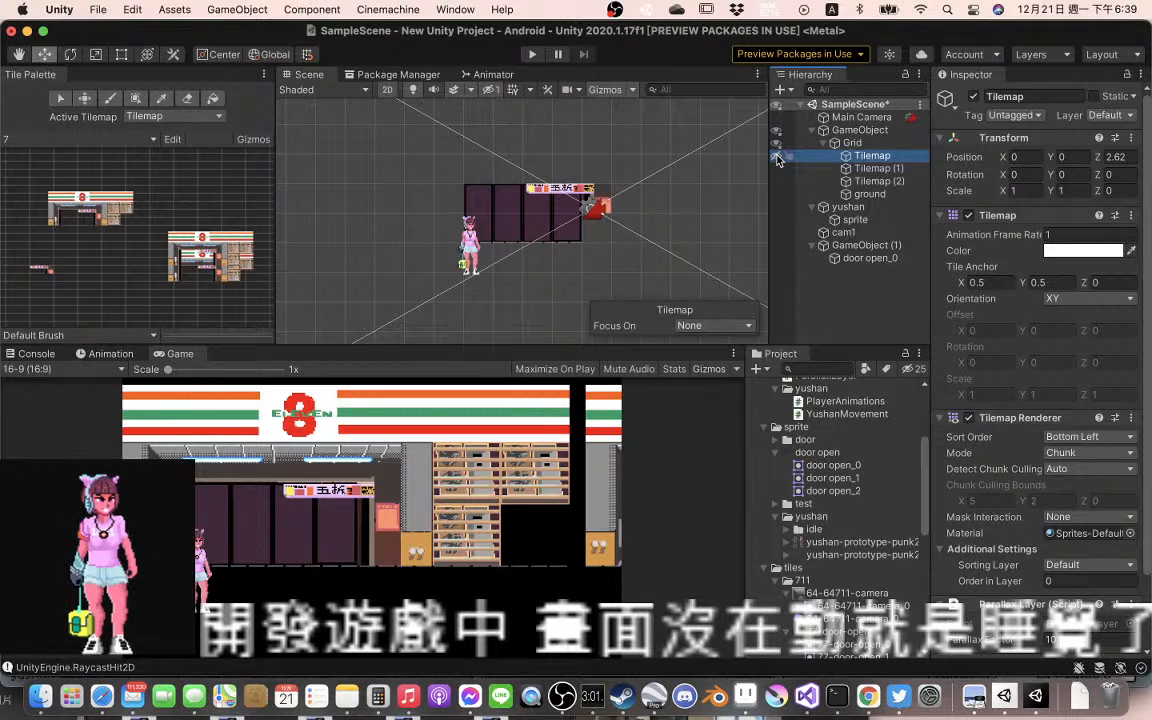
click(778, 157)
click(778, 157)
click(778, 157)
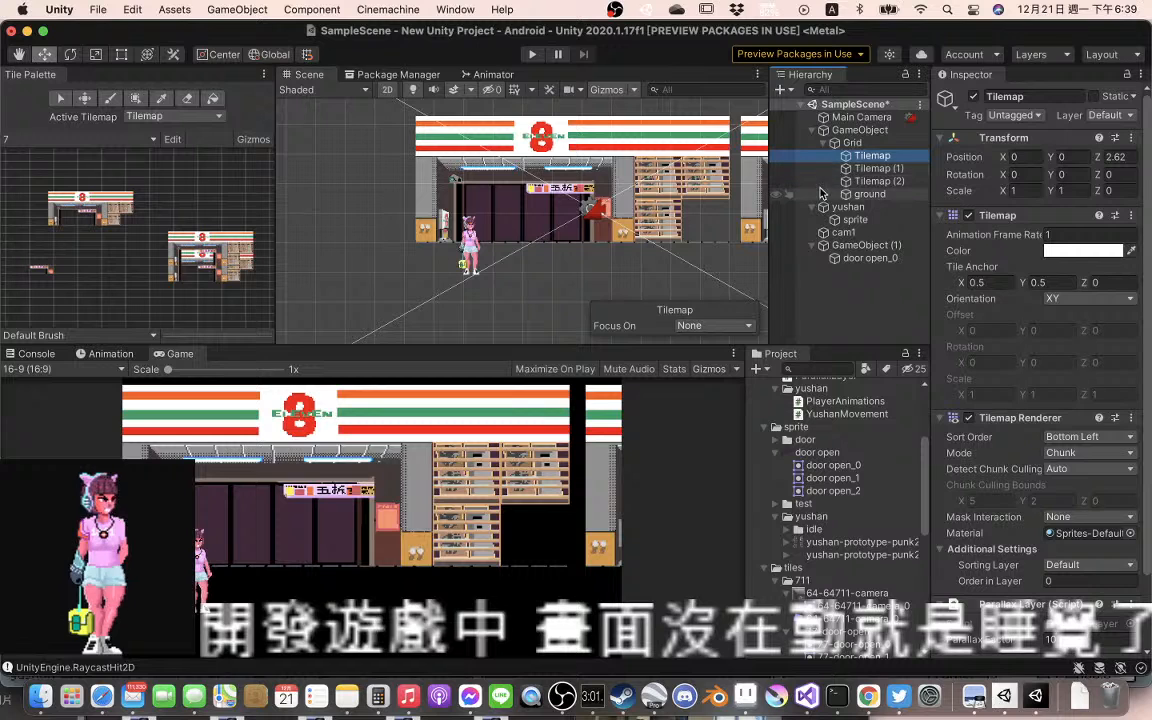
click(779, 157)
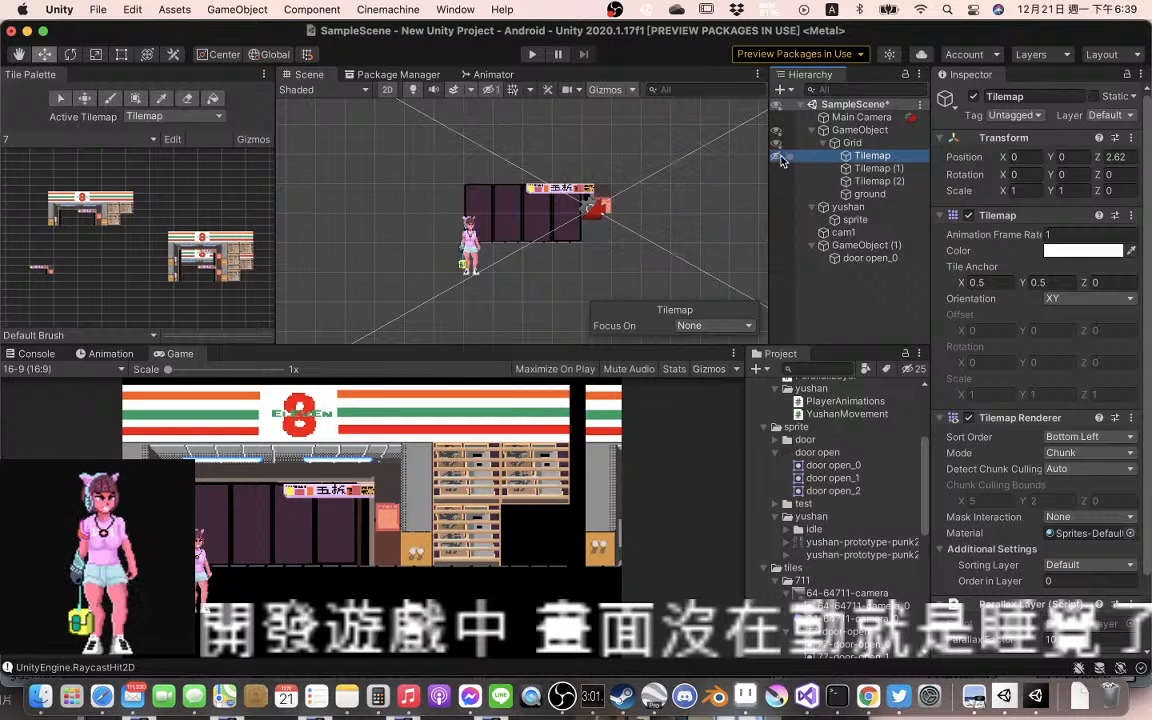
click(779, 157)
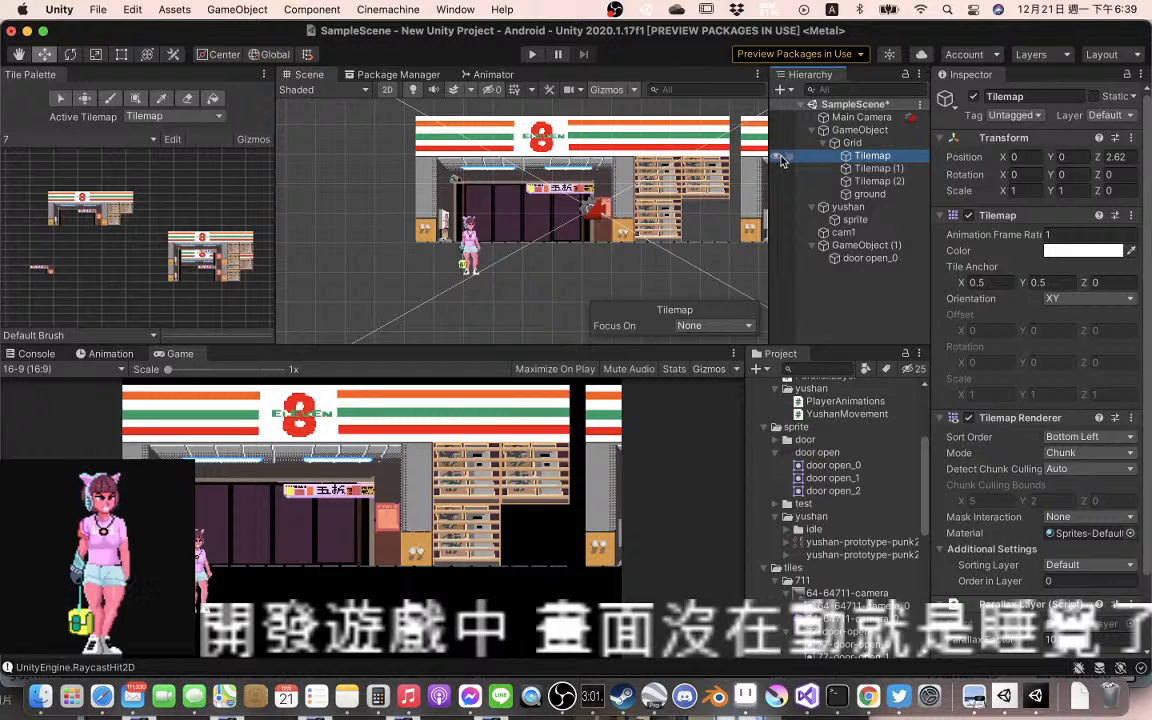
click(779, 157)
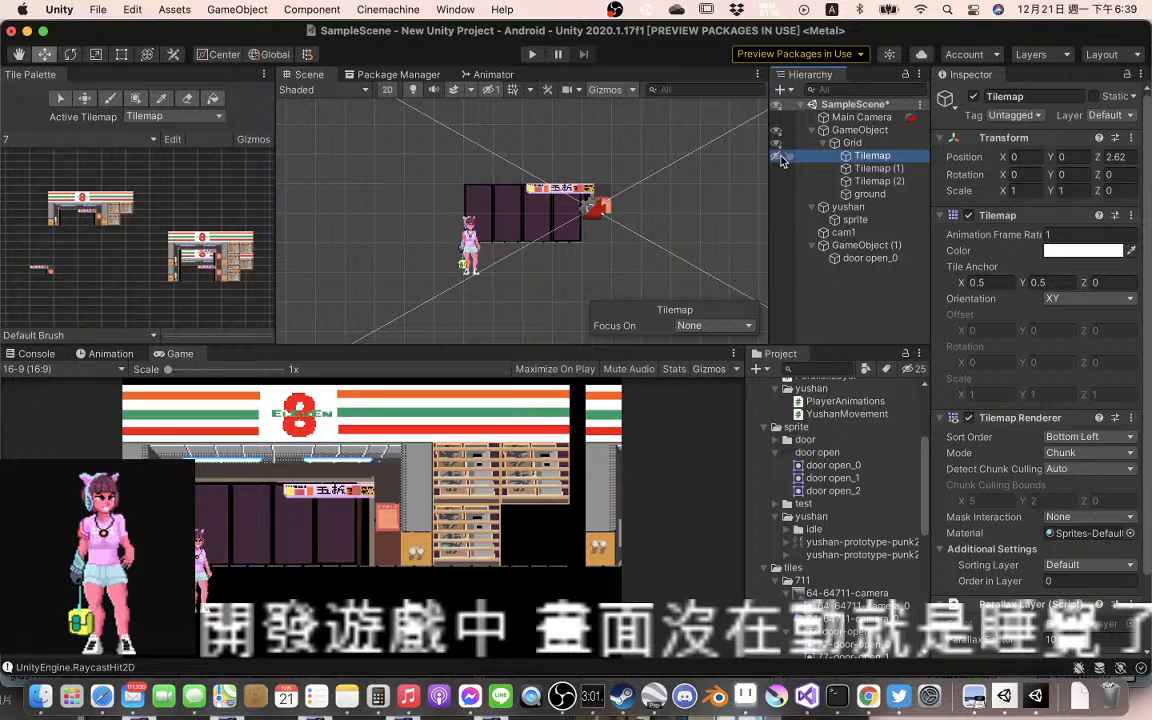
click(779, 157)
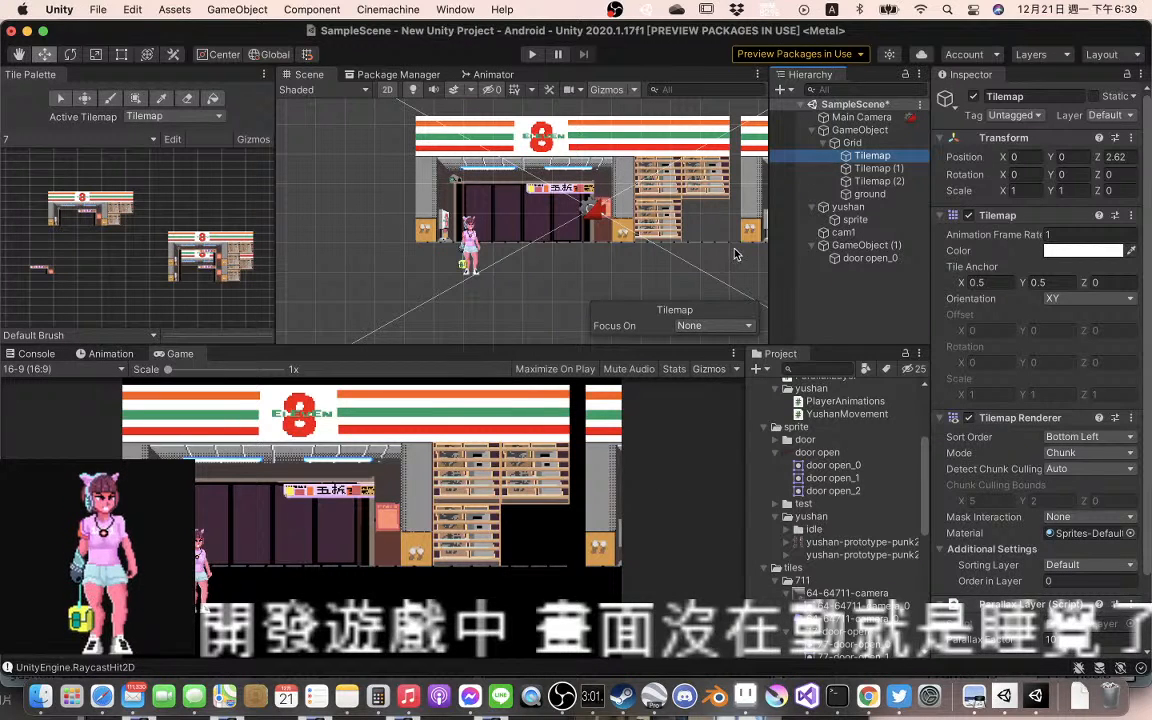
Examine the 77-door-open and 77-wheel textures in the tiles/711 folder, including the 77-wheel_0 and 77-wheel_2 sprites
drag(734, 254, 507, 244)
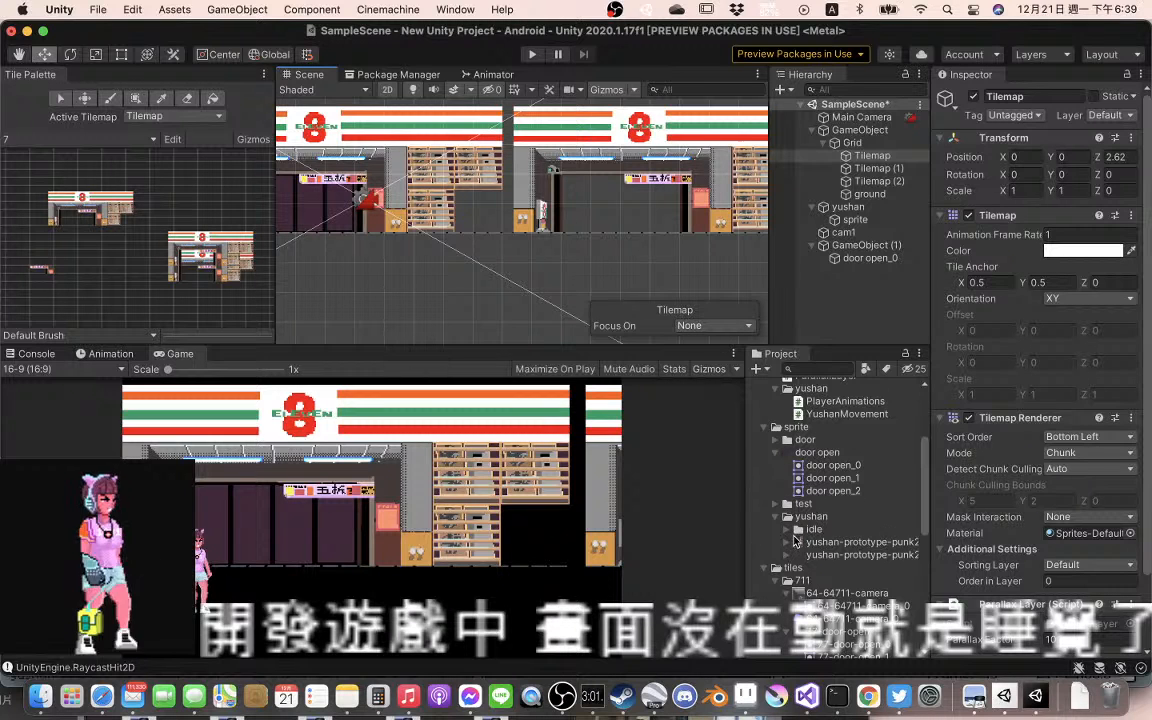
scroll(840, 583, down, 1)
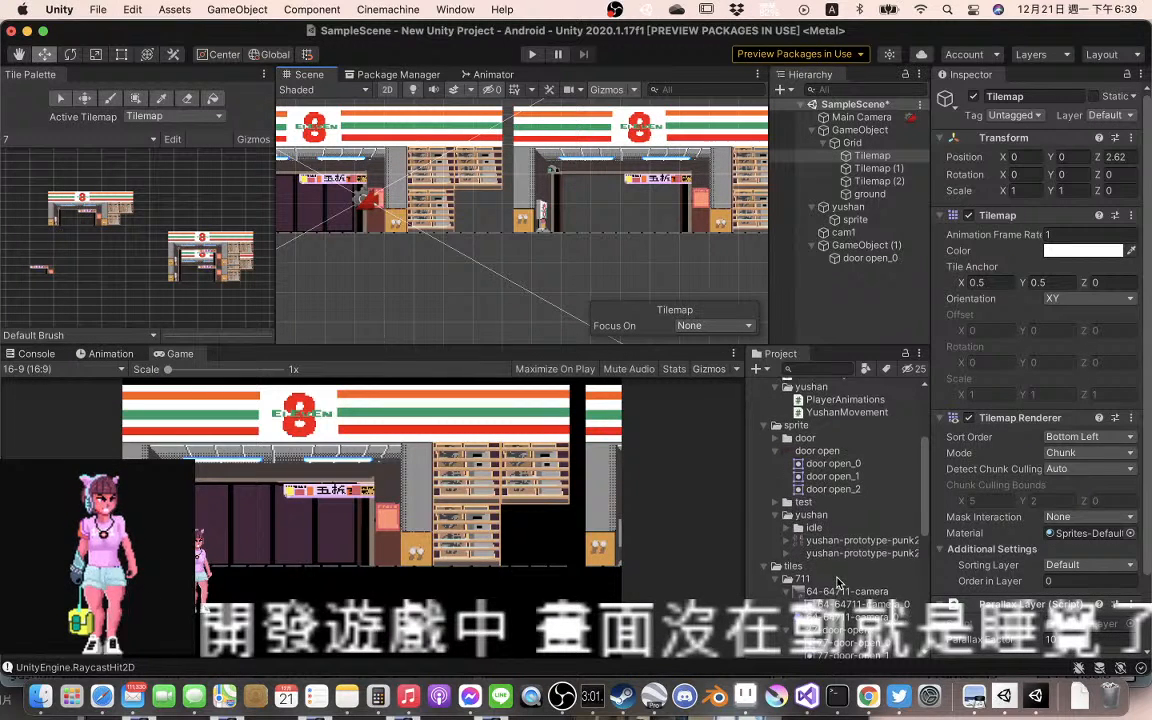
scroll(840, 583, down, 4)
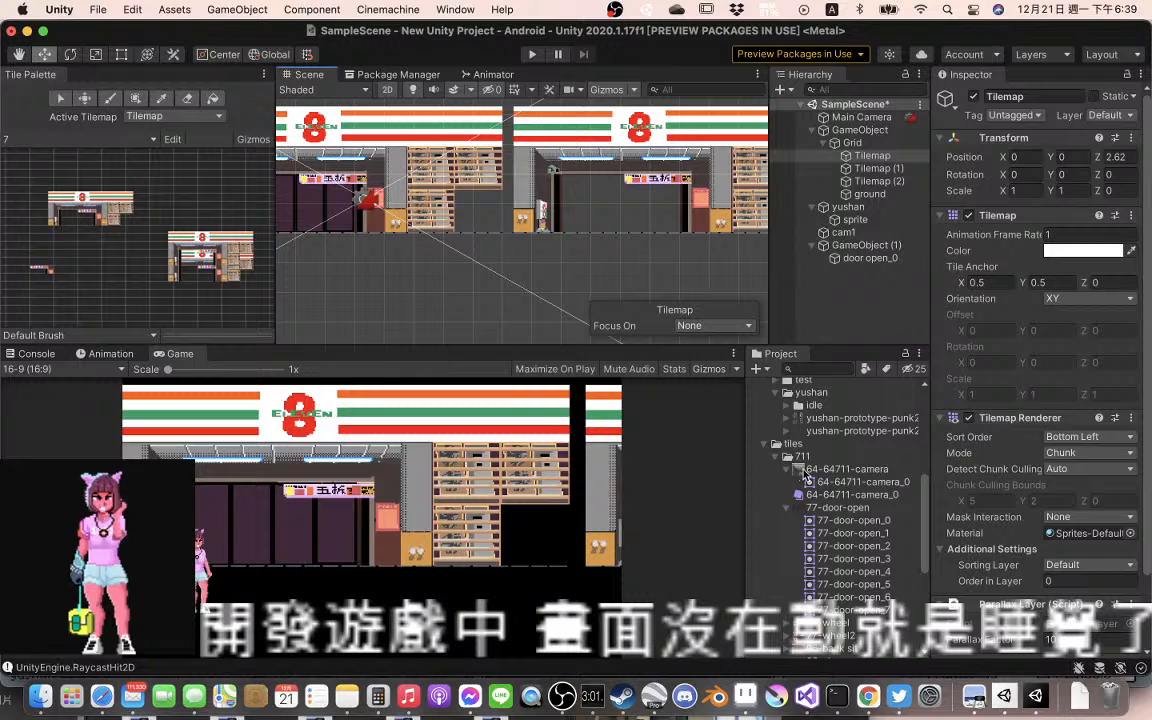
click(840, 508)
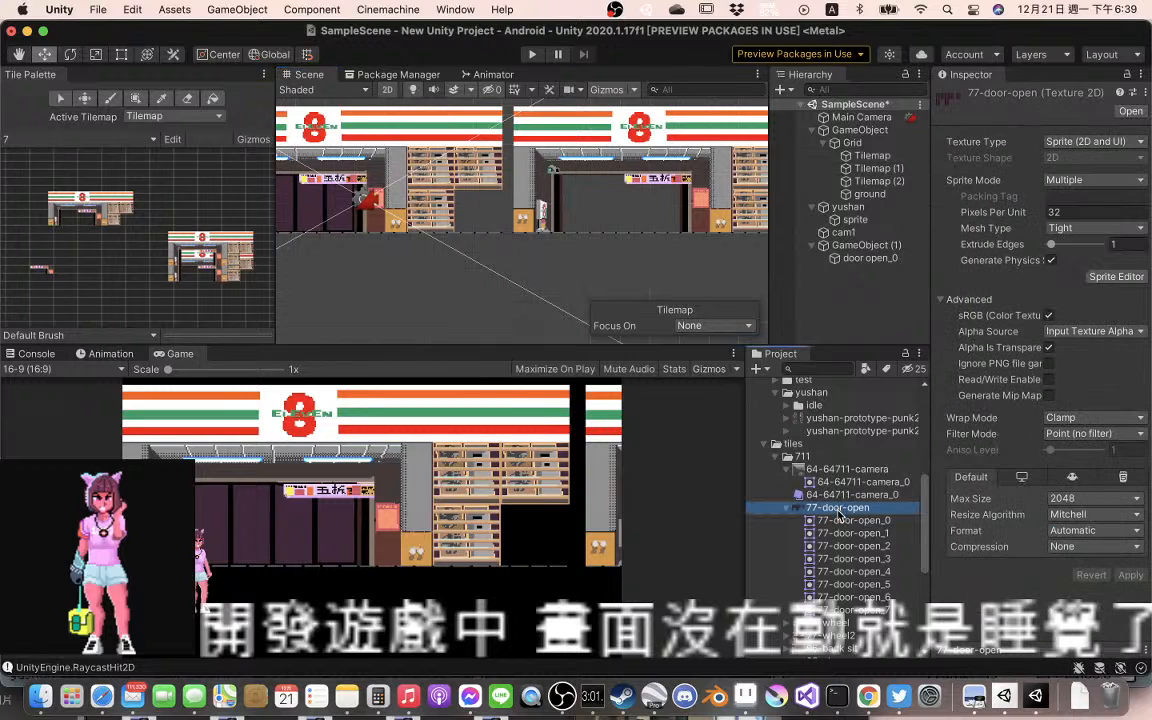
scroll(841, 513, down, 5)
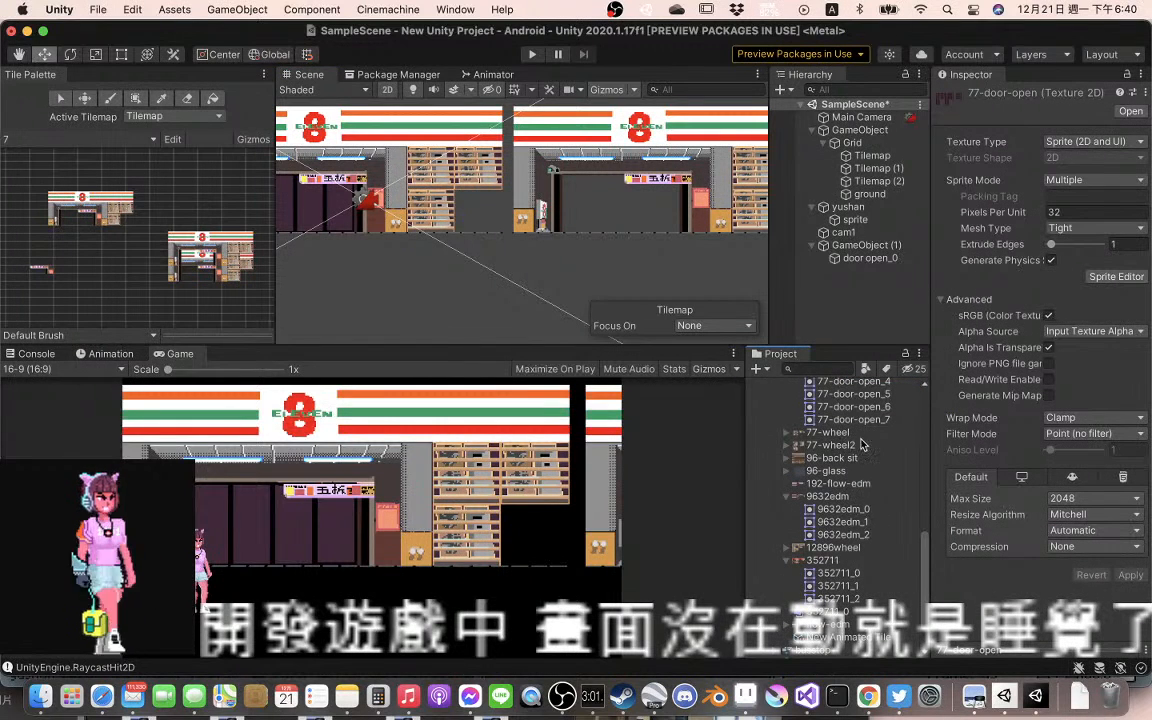
click(776, 433)
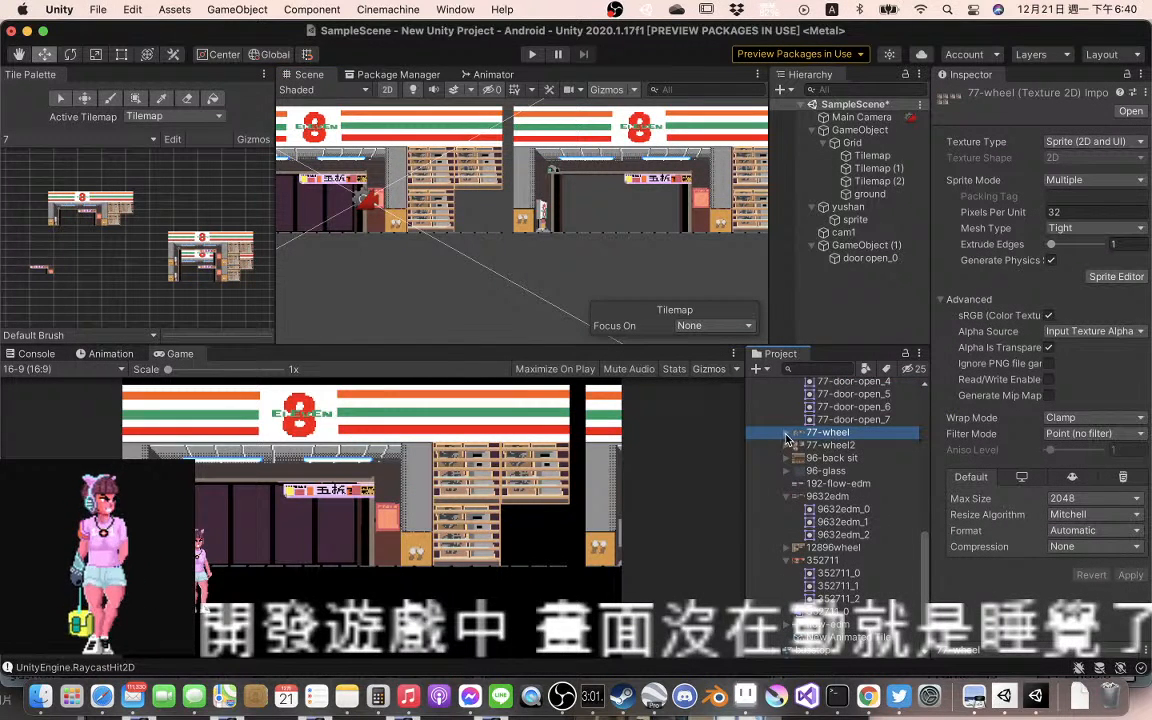
click(786, 435)
click(836, 446)
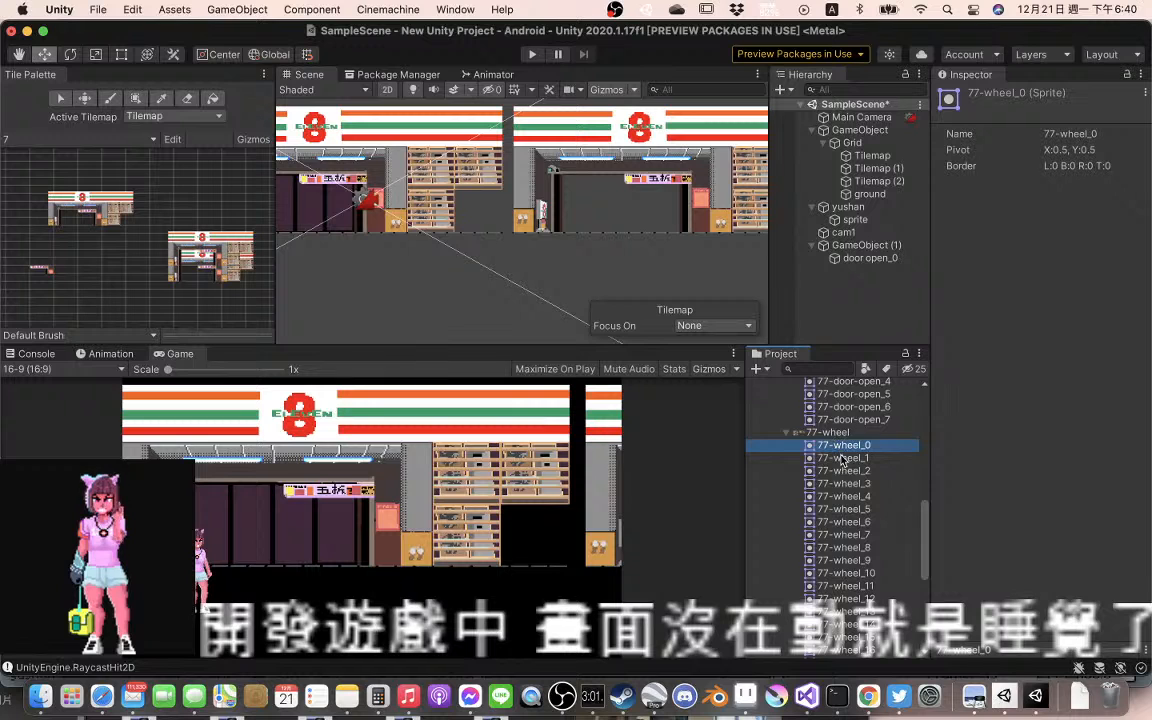
click(840, 468)
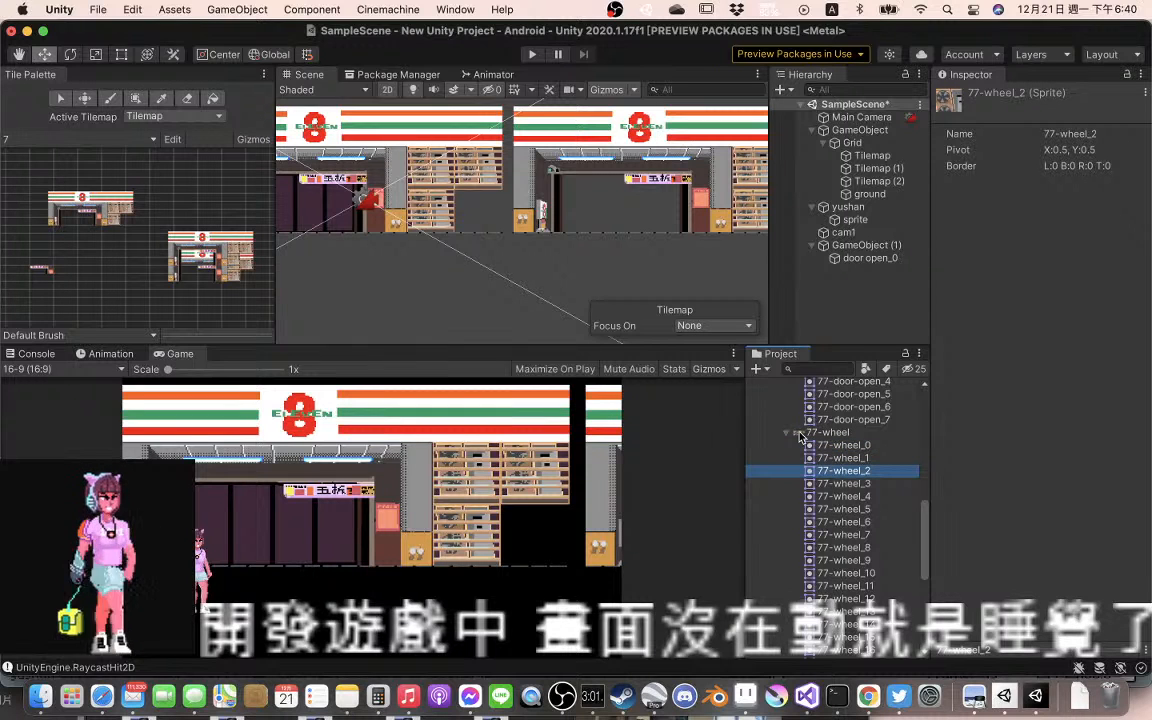
click(787, 433)
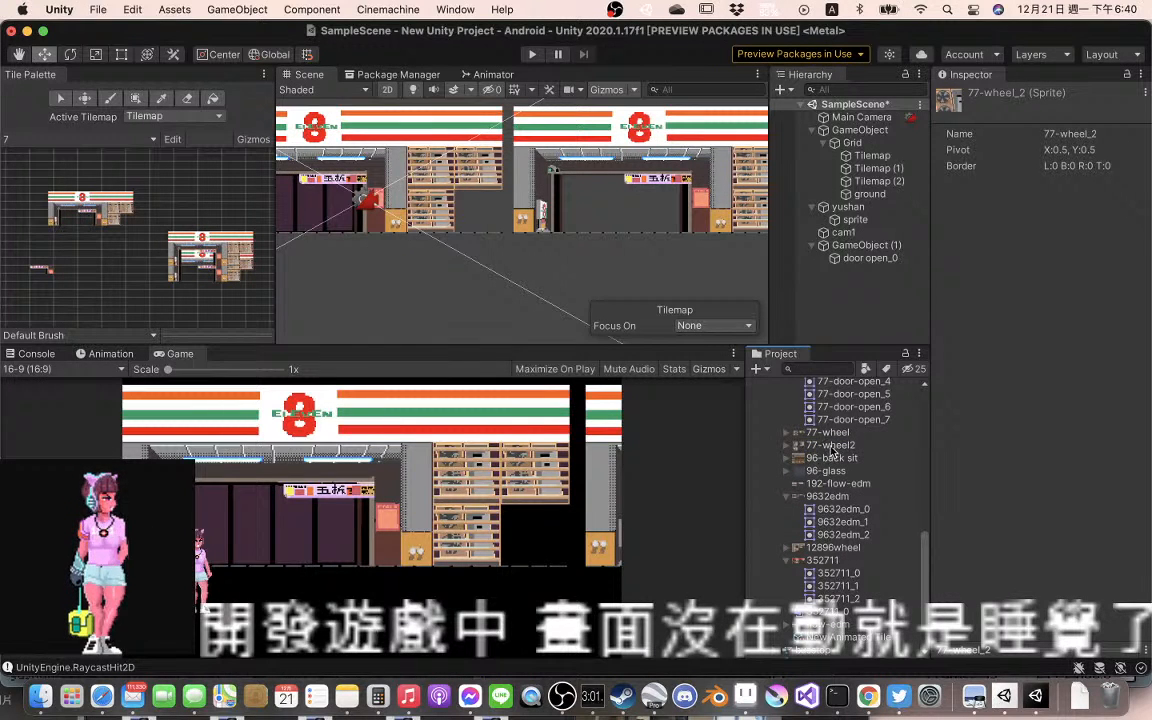
Examine the import settings of the 77-wheel2 texture and the sprite it contains
click(836, 446)
click(788, 446)
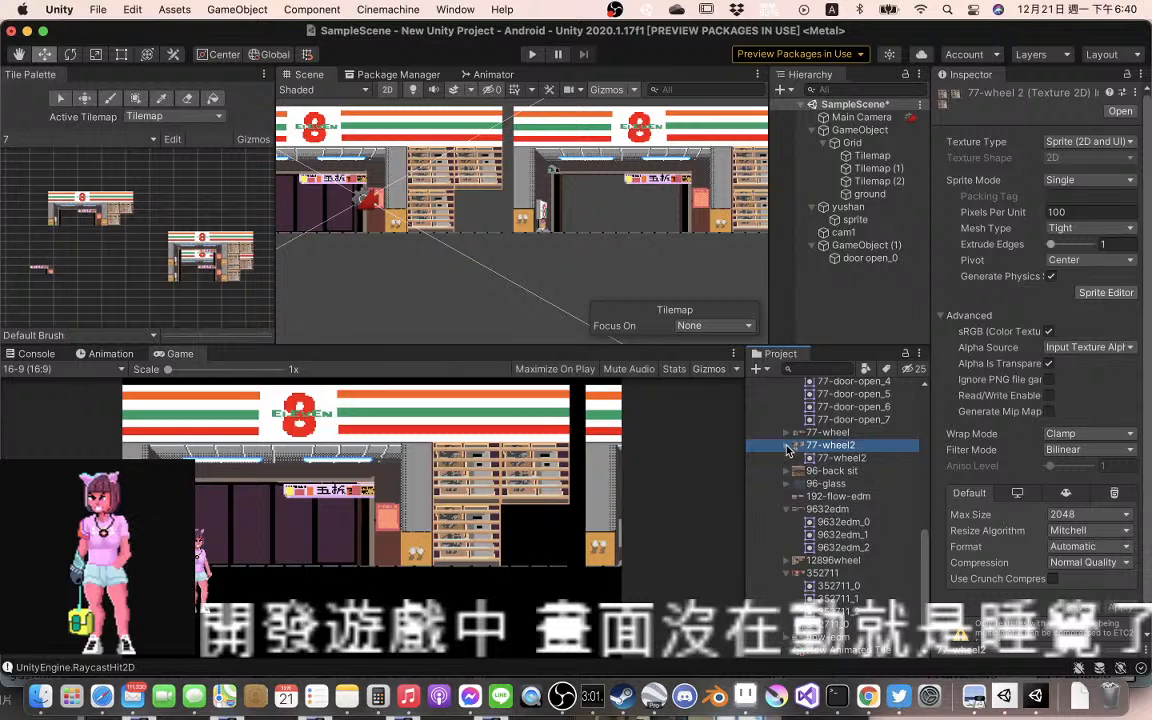
click(788, 446)
click(788, 446)
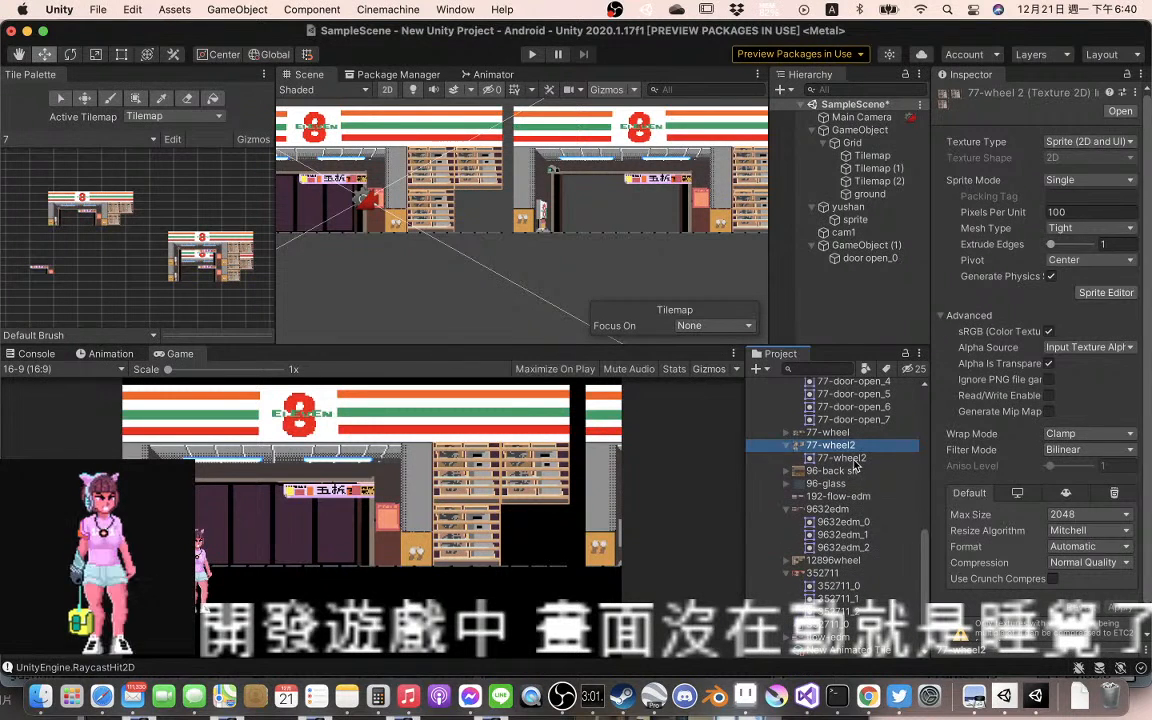
click(806, 457)
click(788, 446)
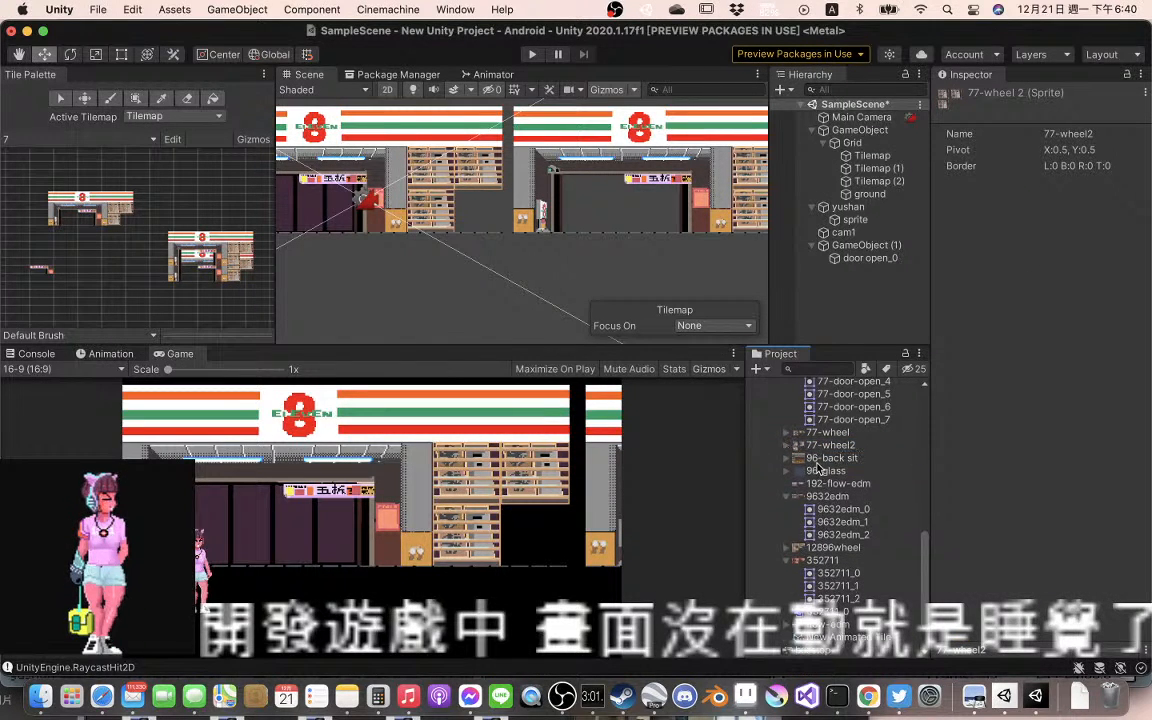
Expand the 96-back sit and 96-glass textures and examine the sprite inside each one
click(790, 458)
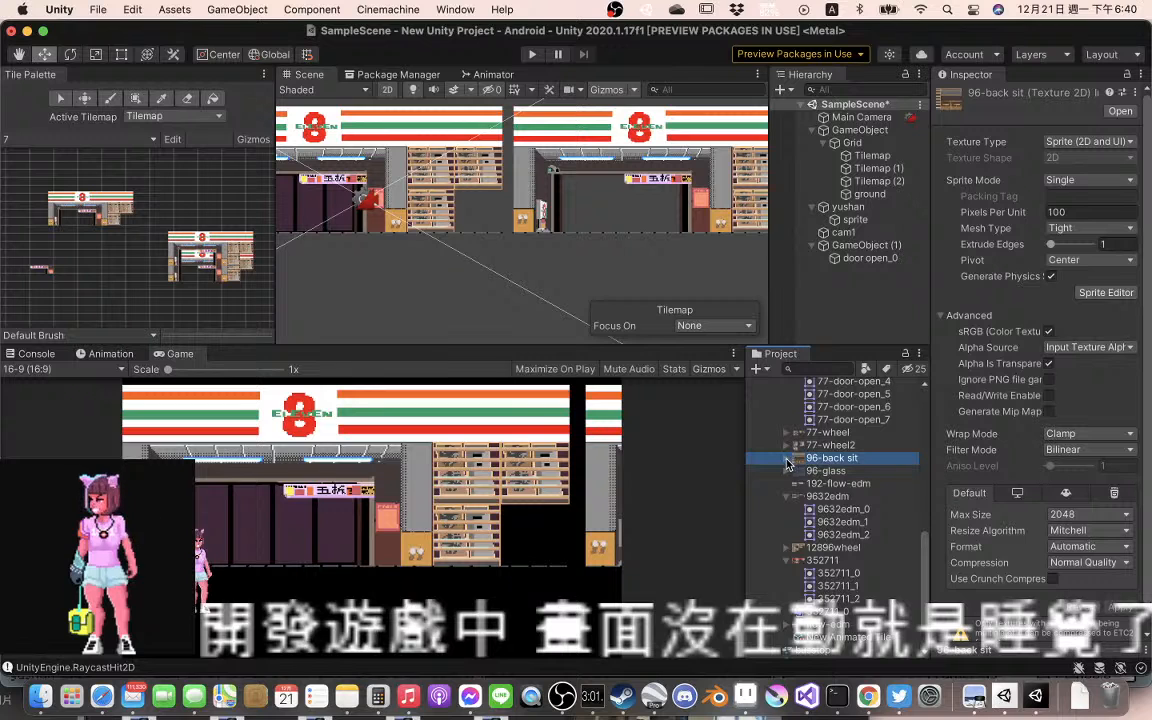
click(787, 458)
click(843, 471)
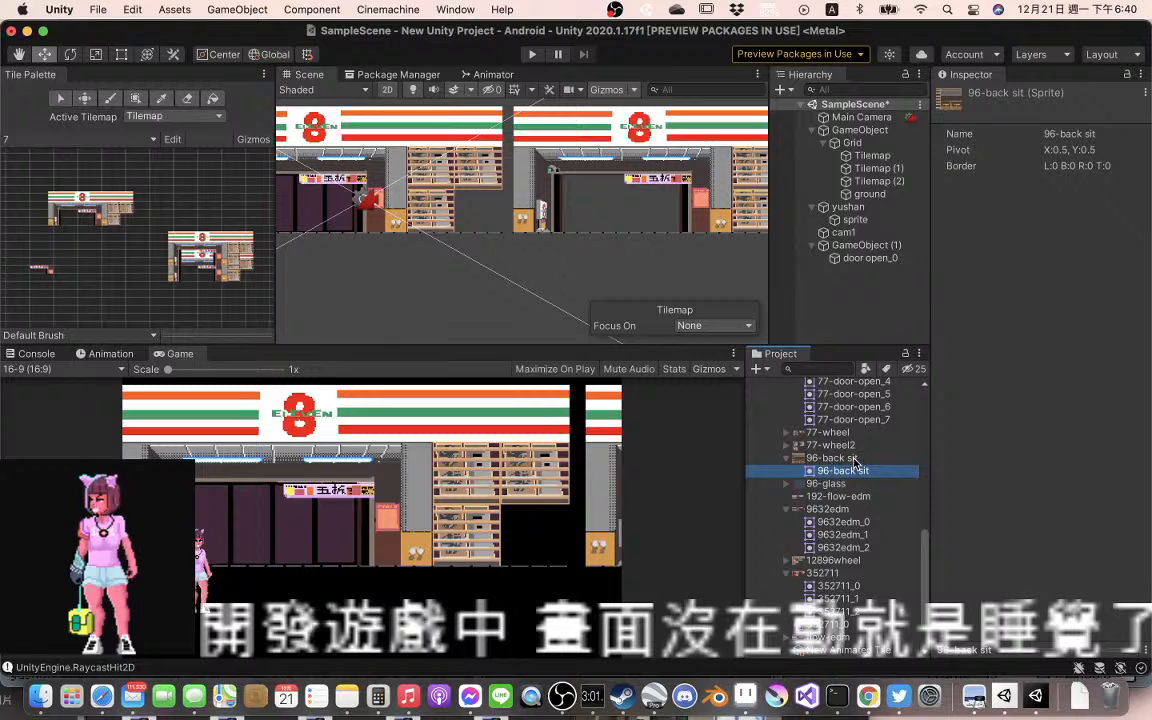
click(793, 485)
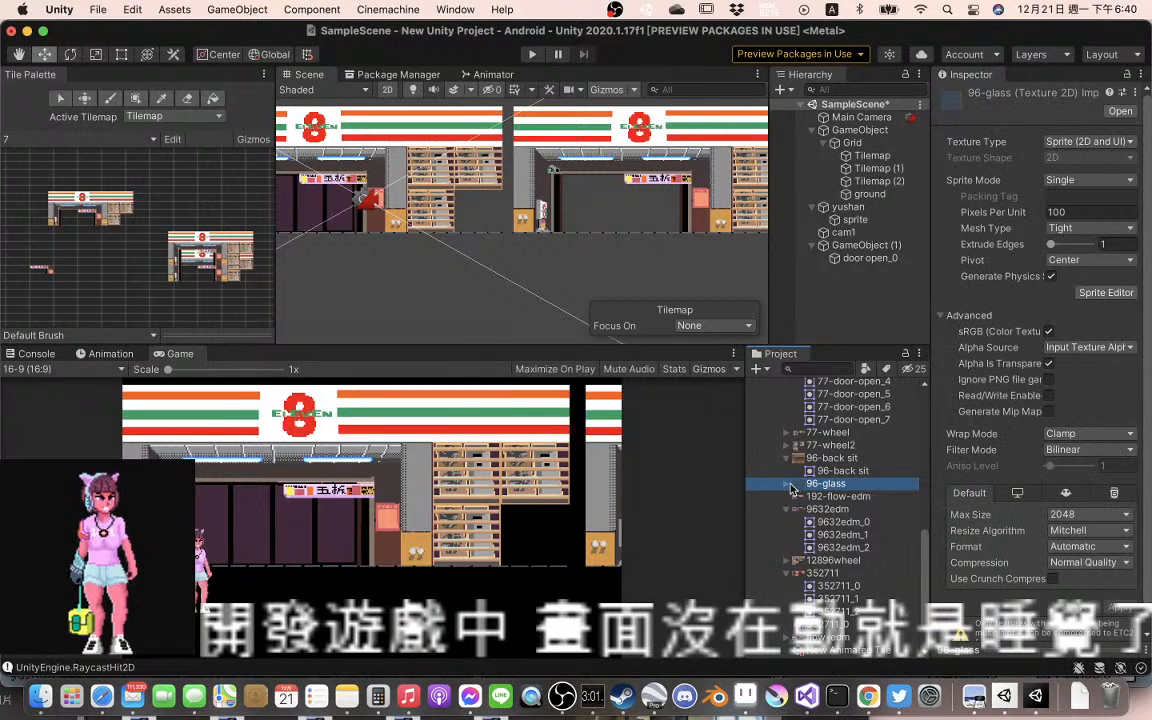
click(789, 486)
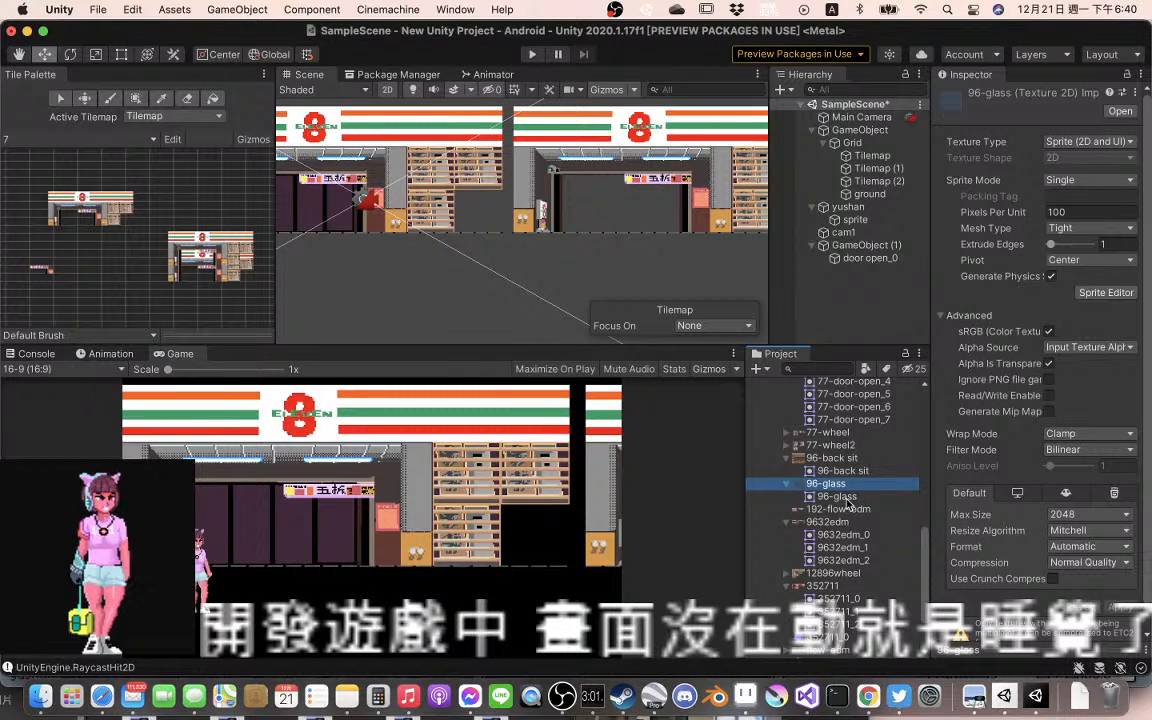
click(843, 497)
Set the 96-back sit texture to 32 pixels per unit and its sprite mode to Multiple
click(862, 458)
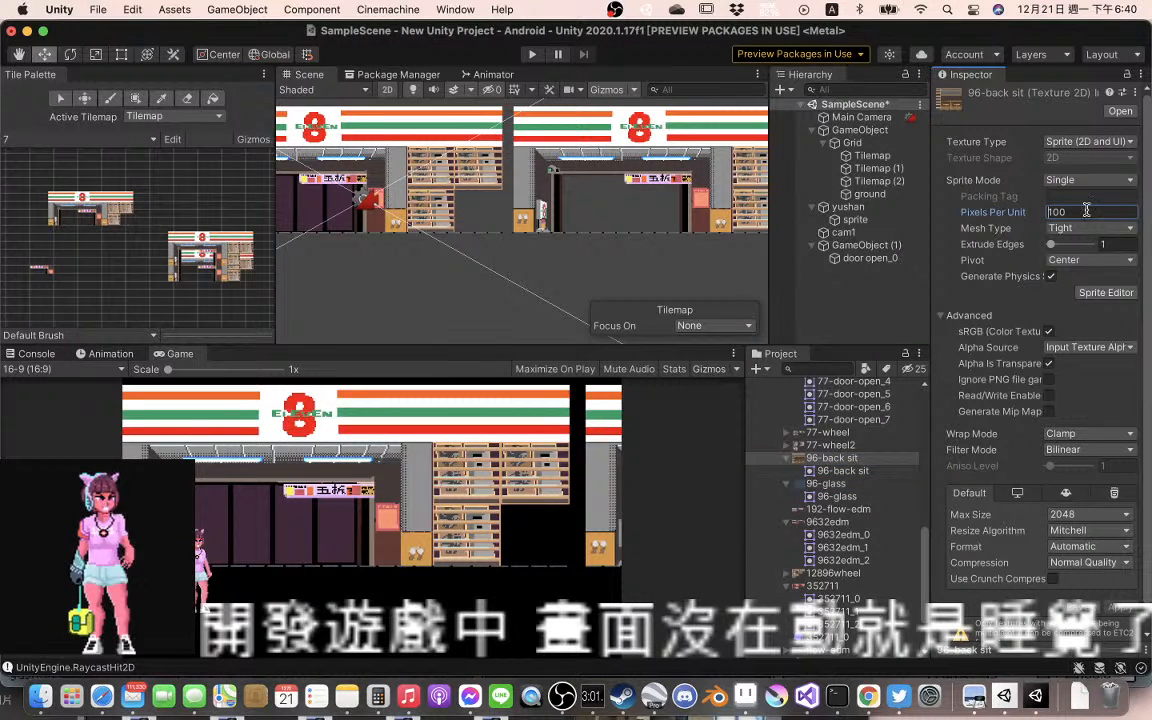
click(1097, 211)
drag(1074, 213, 1021, 213)
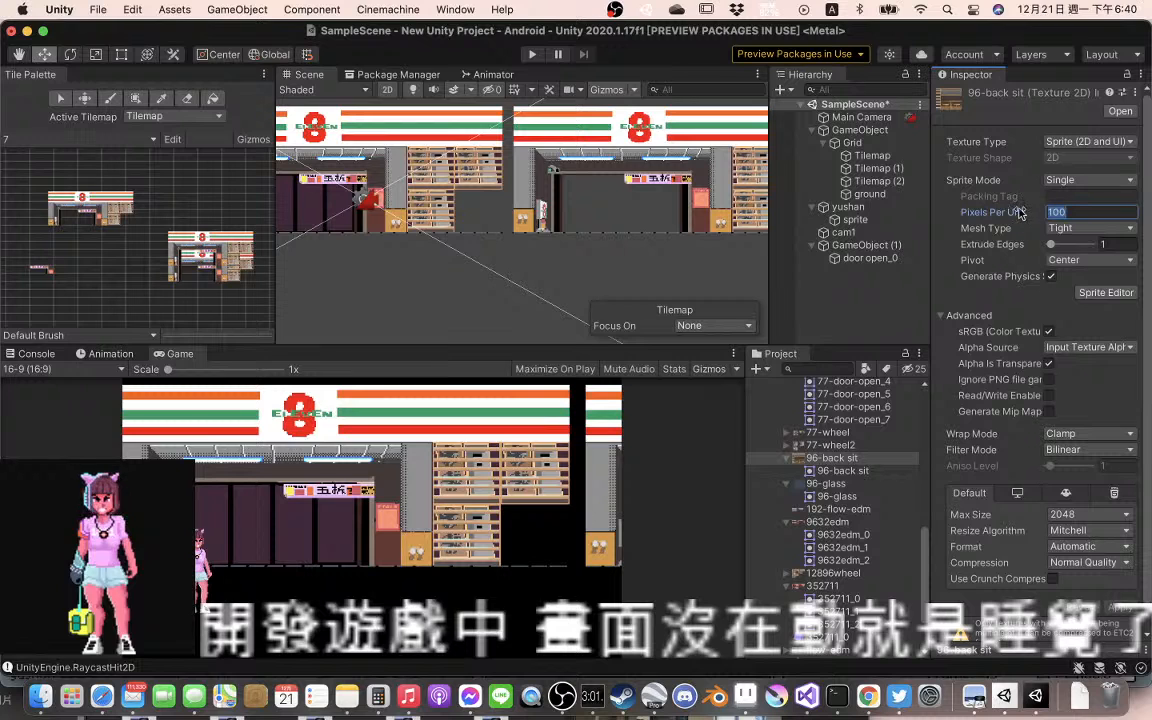
text(32)
click(1088, 180)
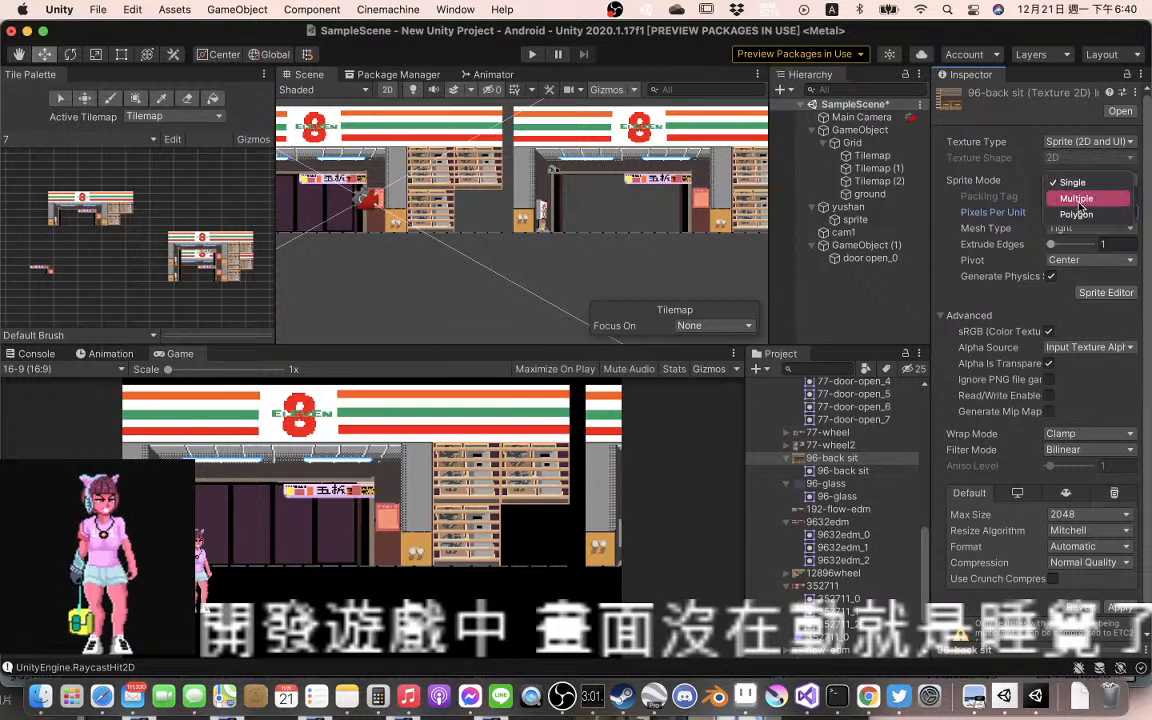
click(1079, 199)
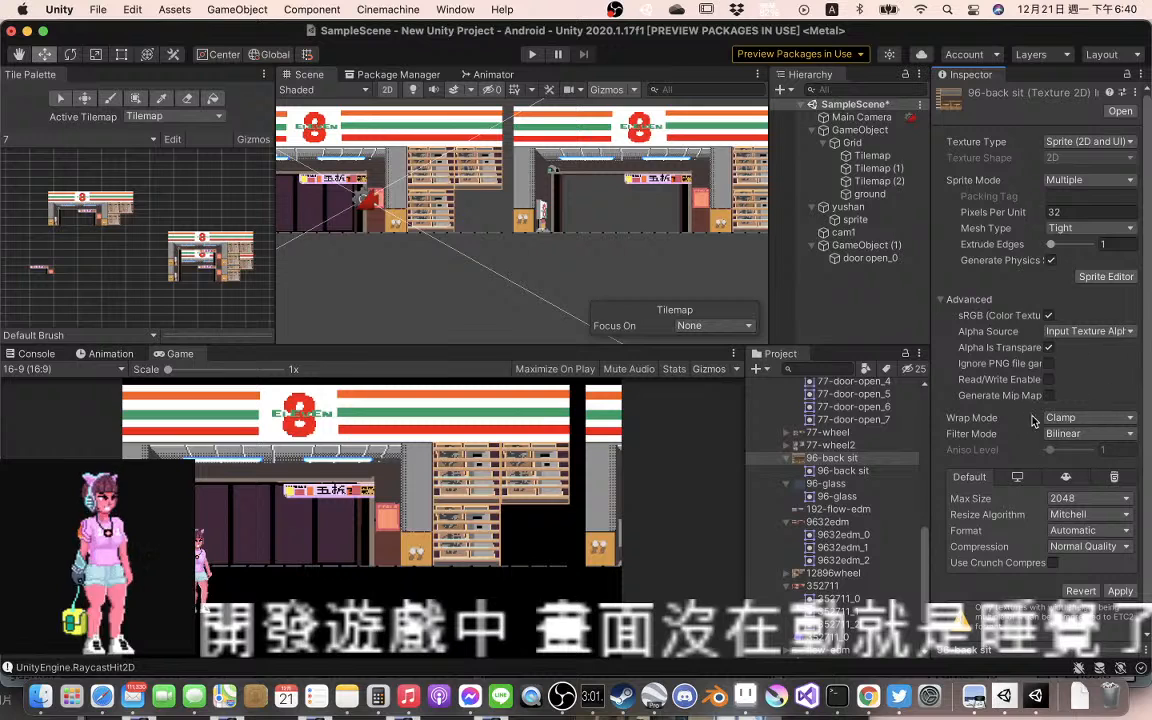
Set the 96-back sit texture's filter mode to Point (no filter) and compression to None, and apply the import settings
click(1056, 440)
click(1075, 418)
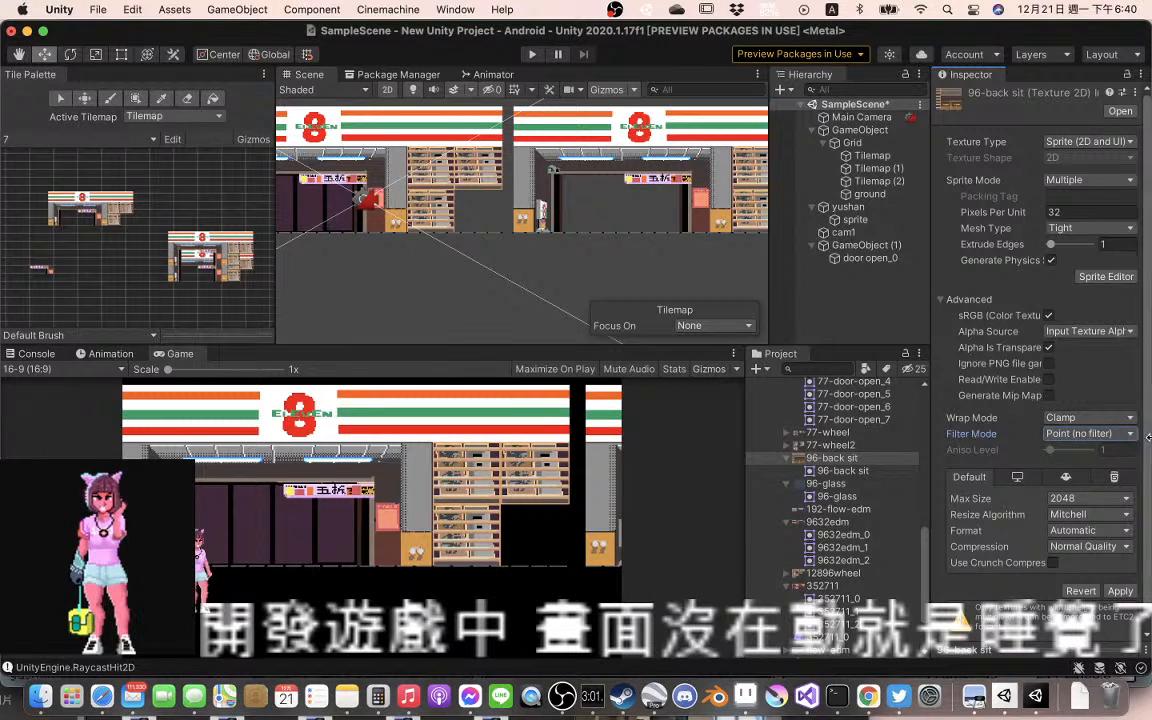
click(1094, 553)
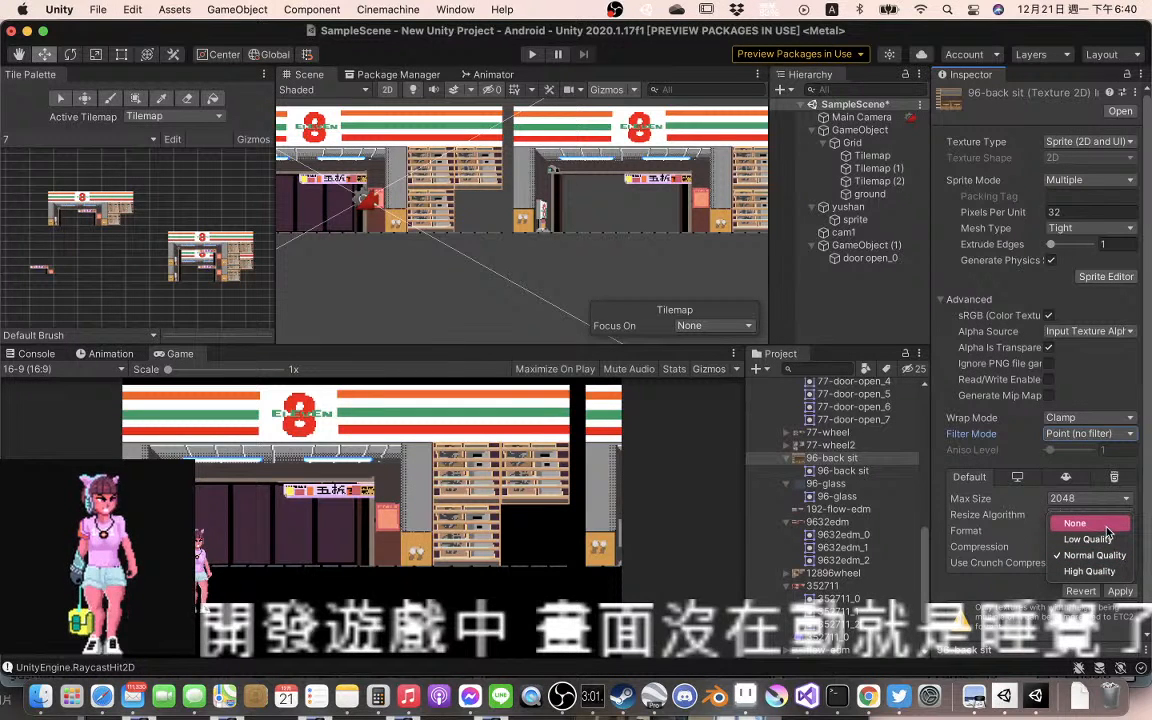
click(1096, 525)
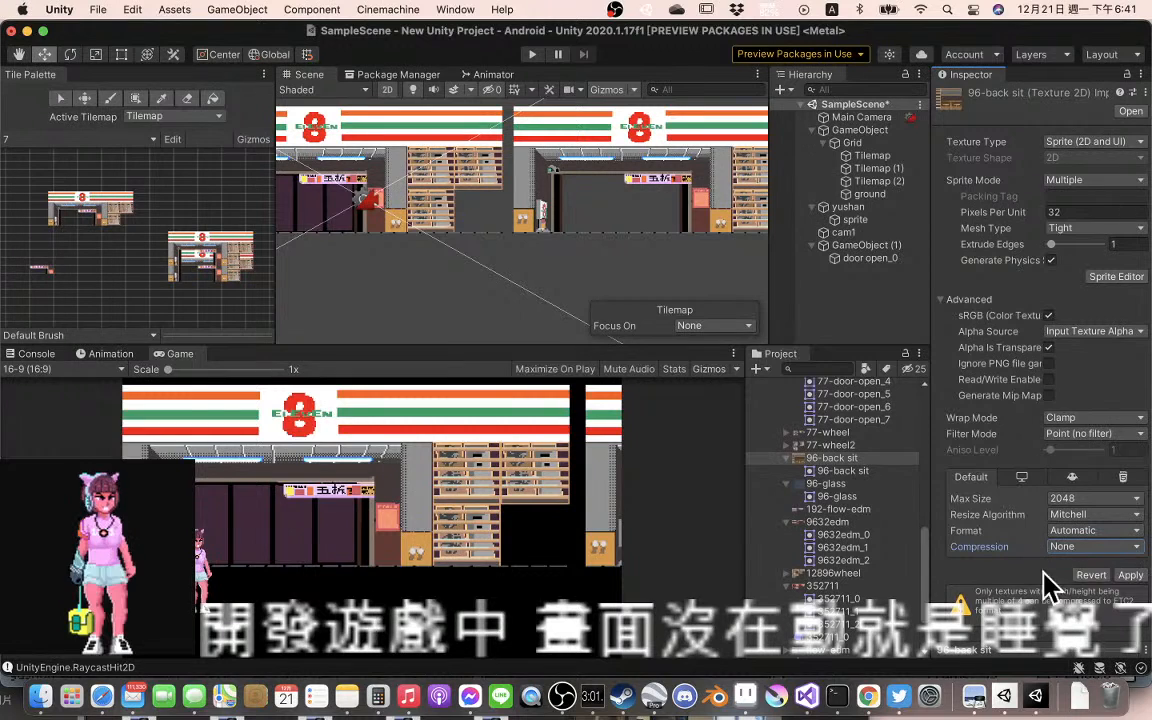
click(1131, 576)
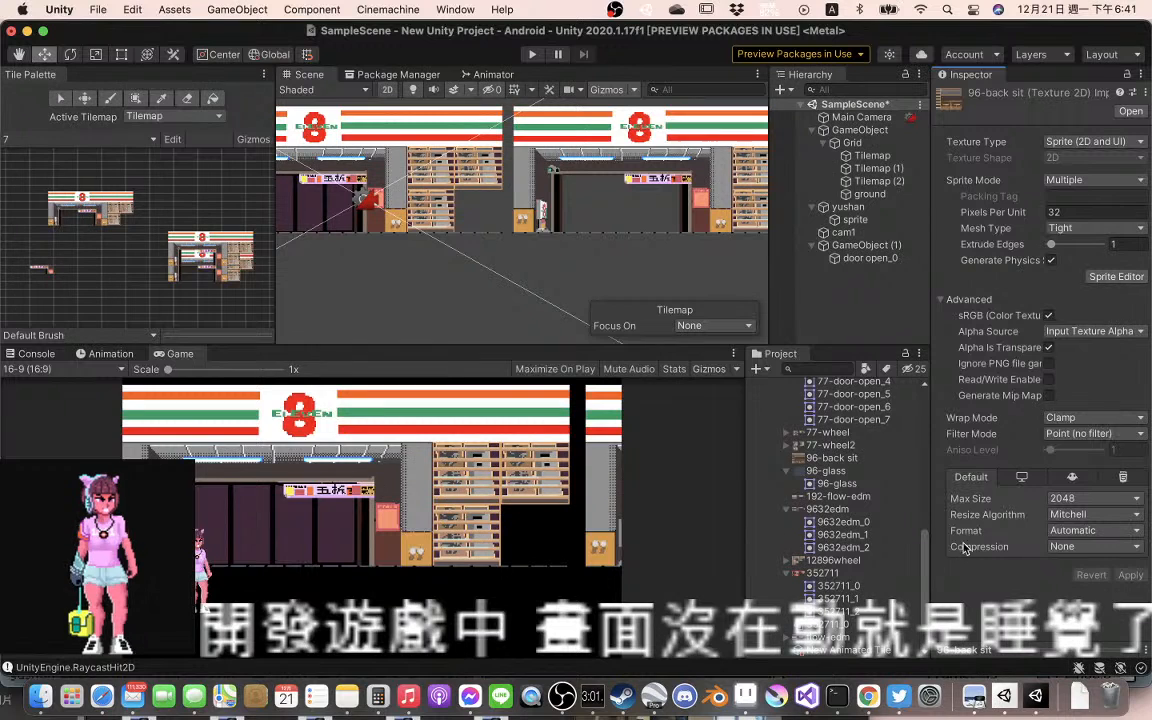
click(1120, 275)
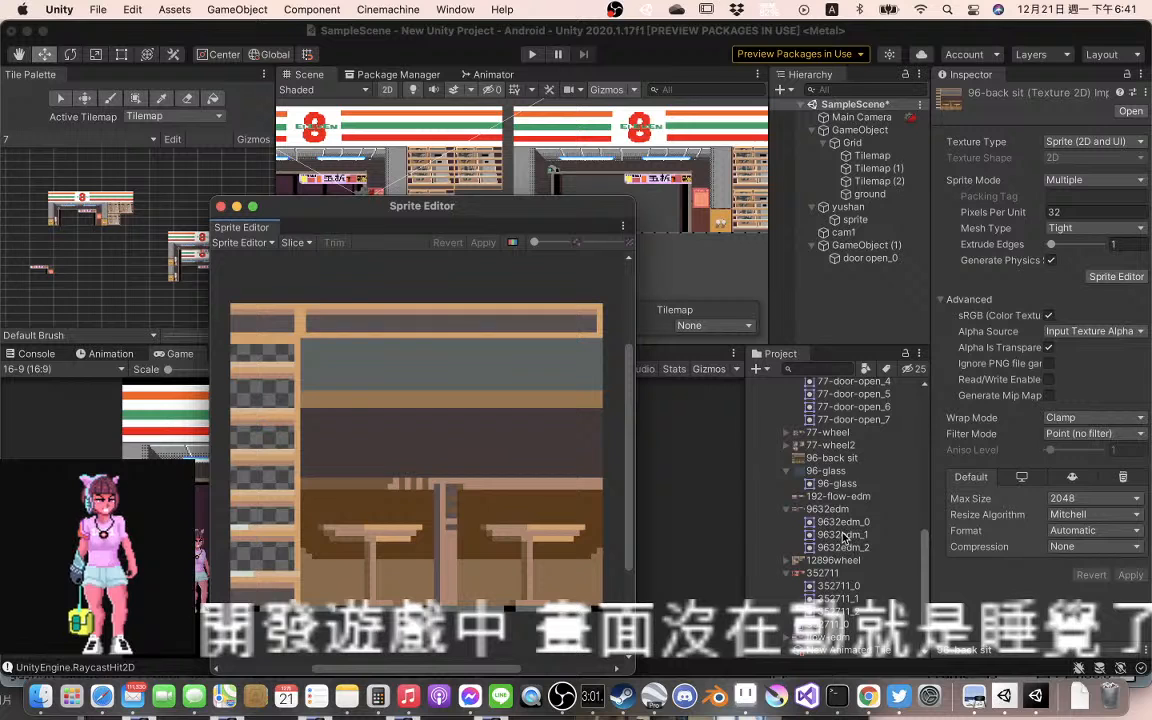
click(833, 458)
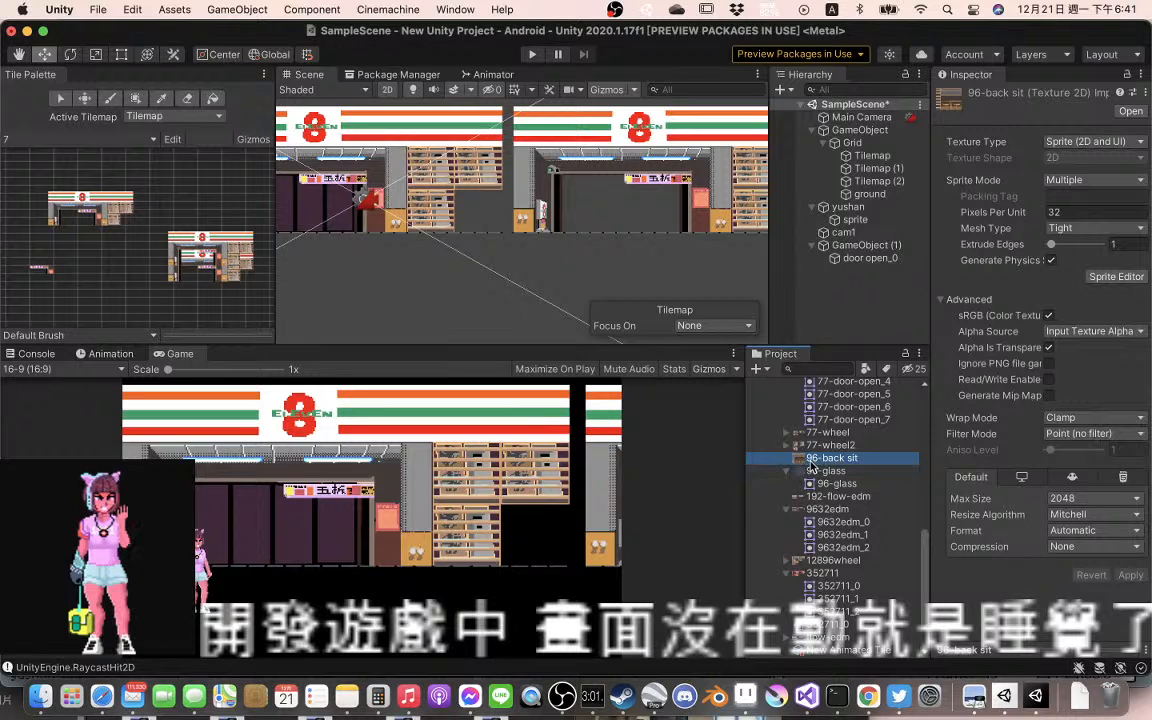
click(829, 458)
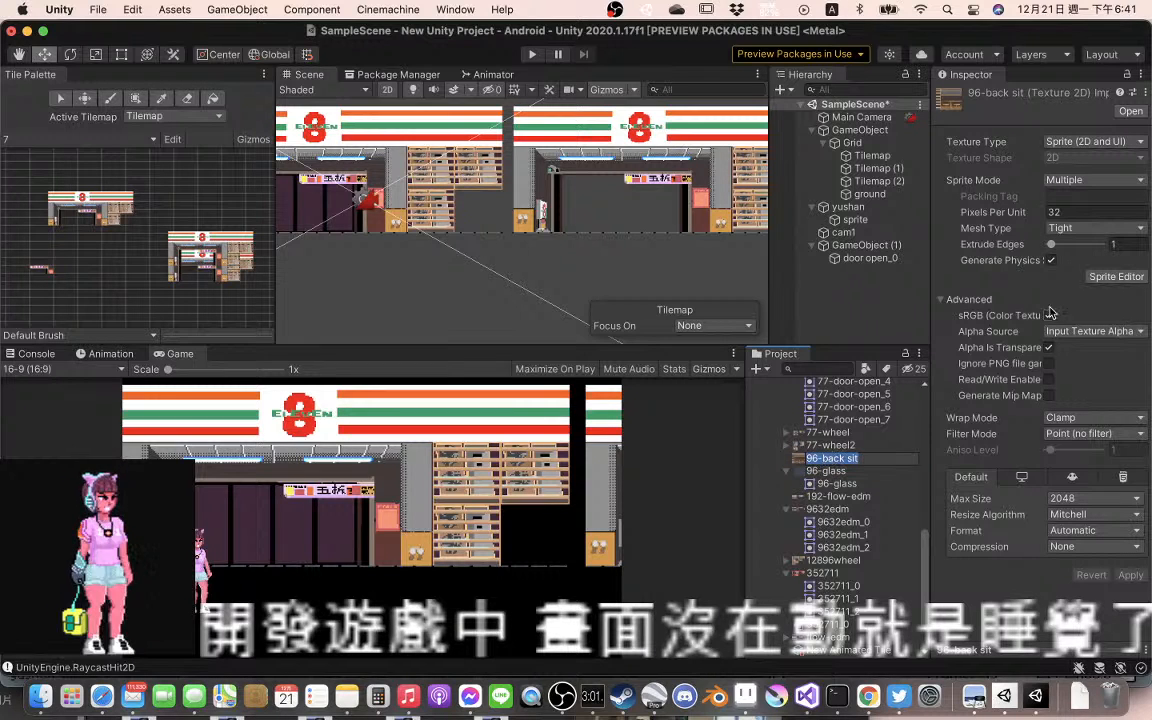
Slice the 96-back sit texture in the Sprite Editor by cell size with 32 x 32 pixel cells and apply the slices
click(1116, 276)
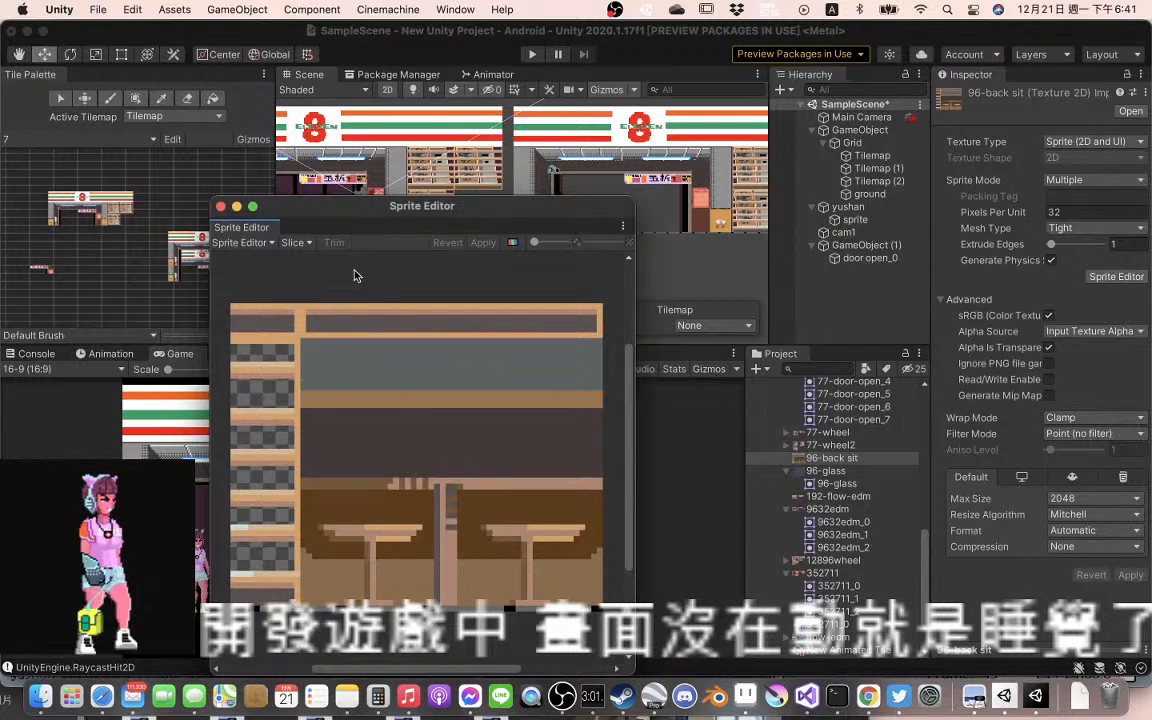
click(297, 243)
click(420, 260)
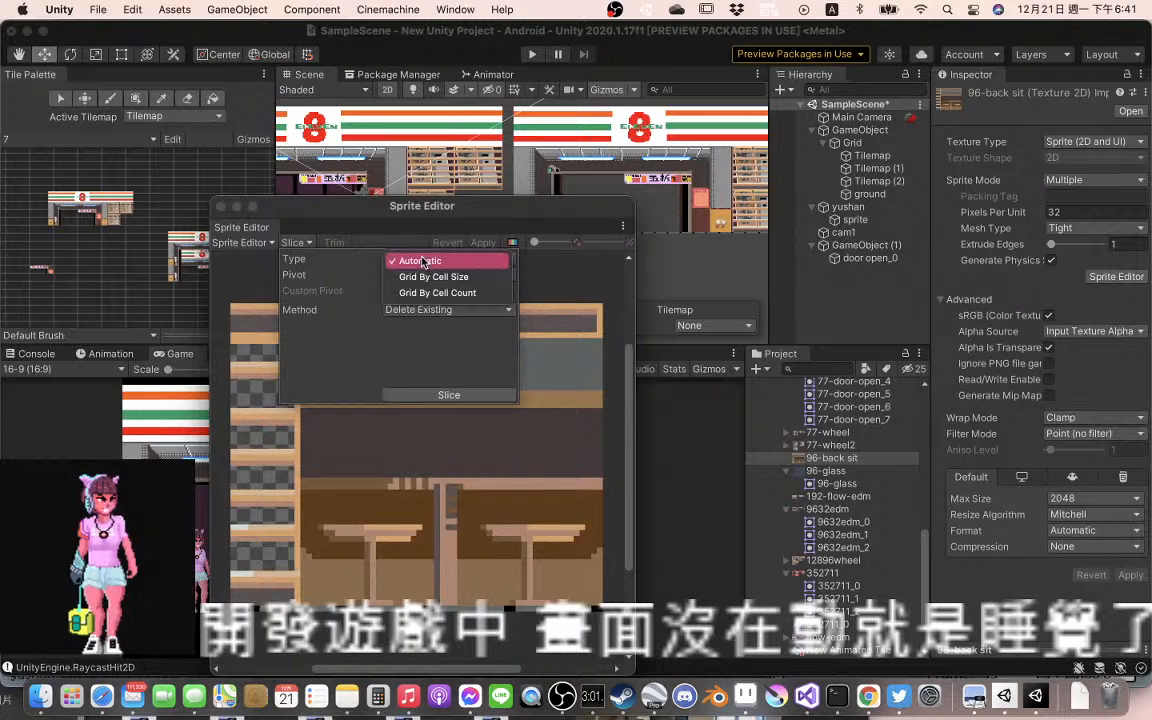
click(433, 276)
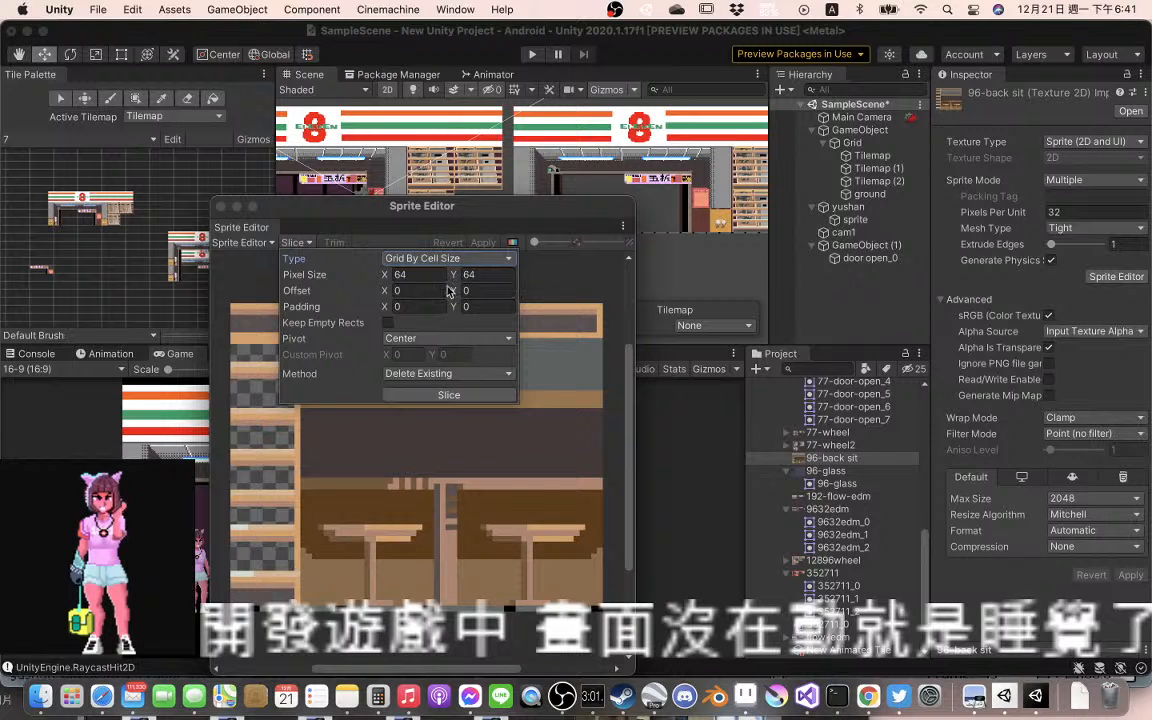
click(421, 274)
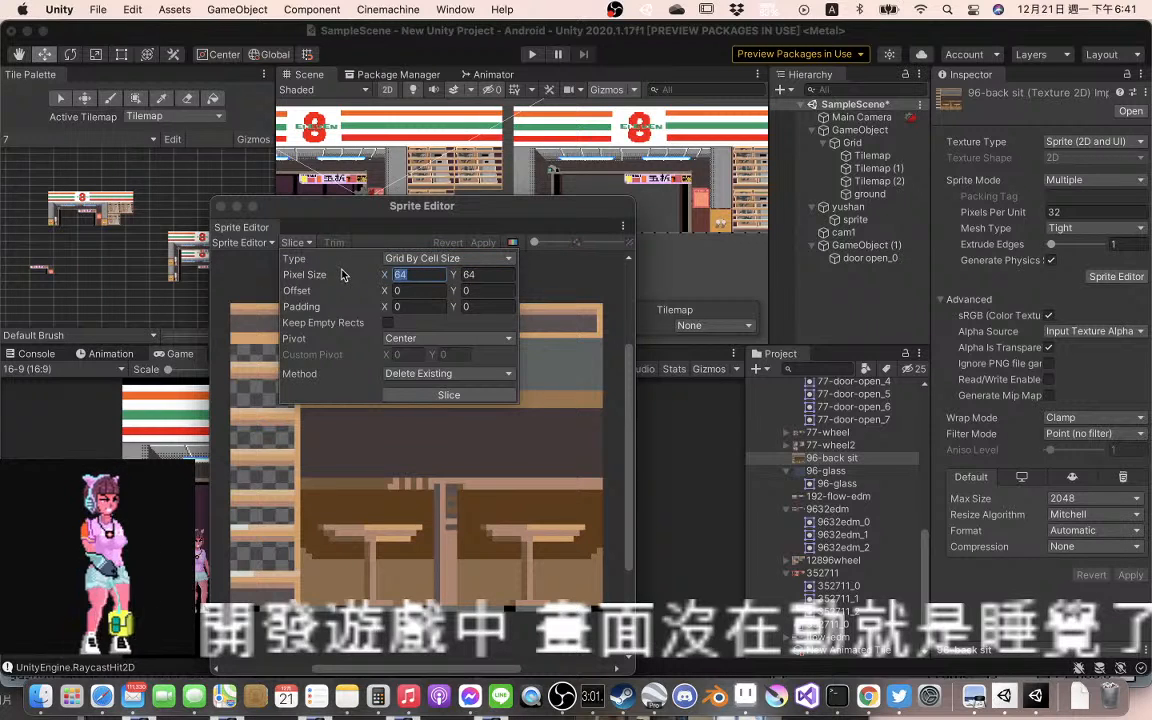
text(32)
key(Tab)
text(32)
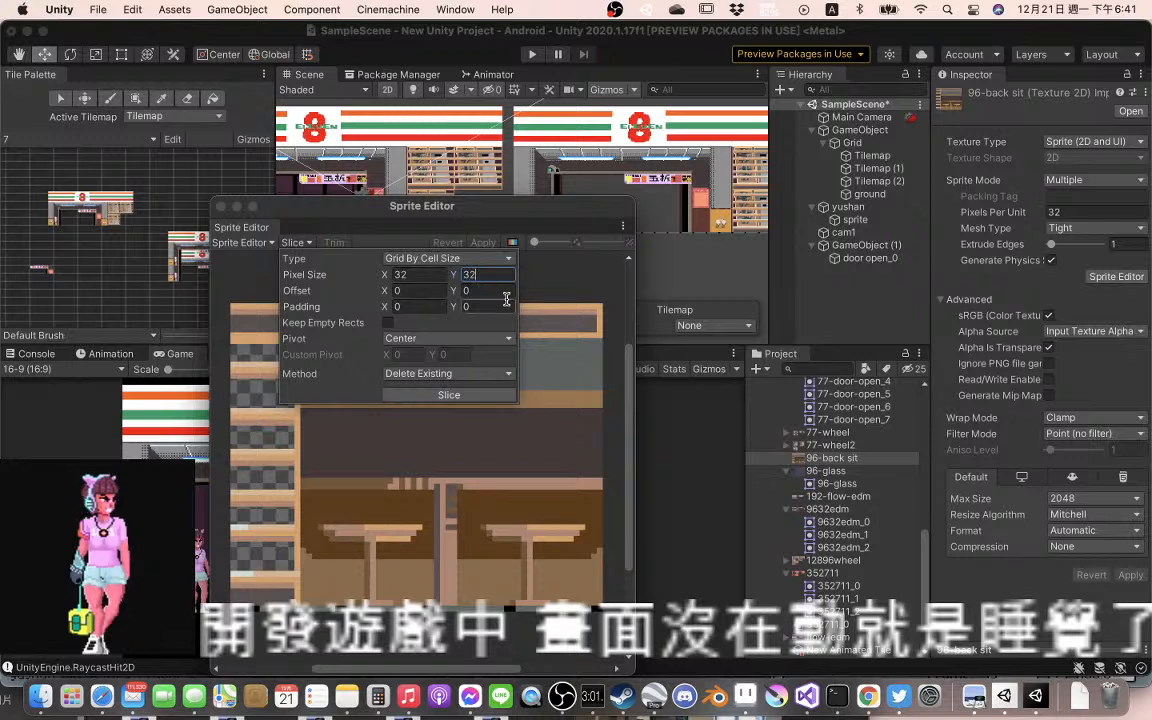
click(419, 394)
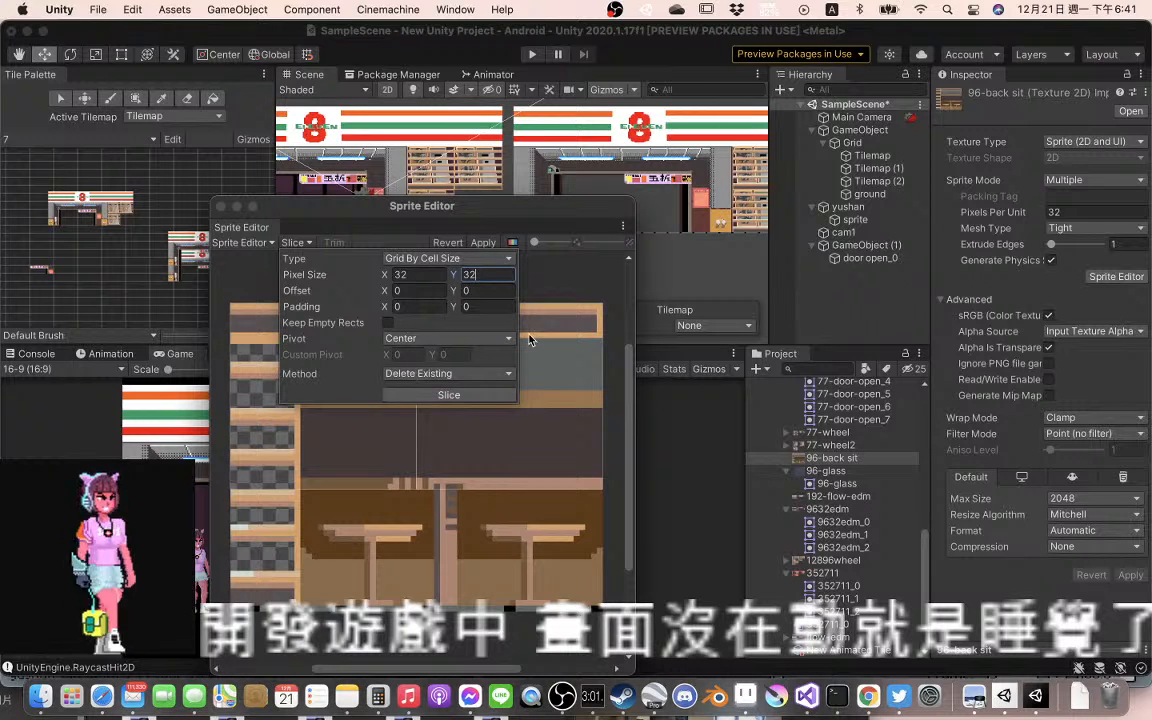
click(475, 258)
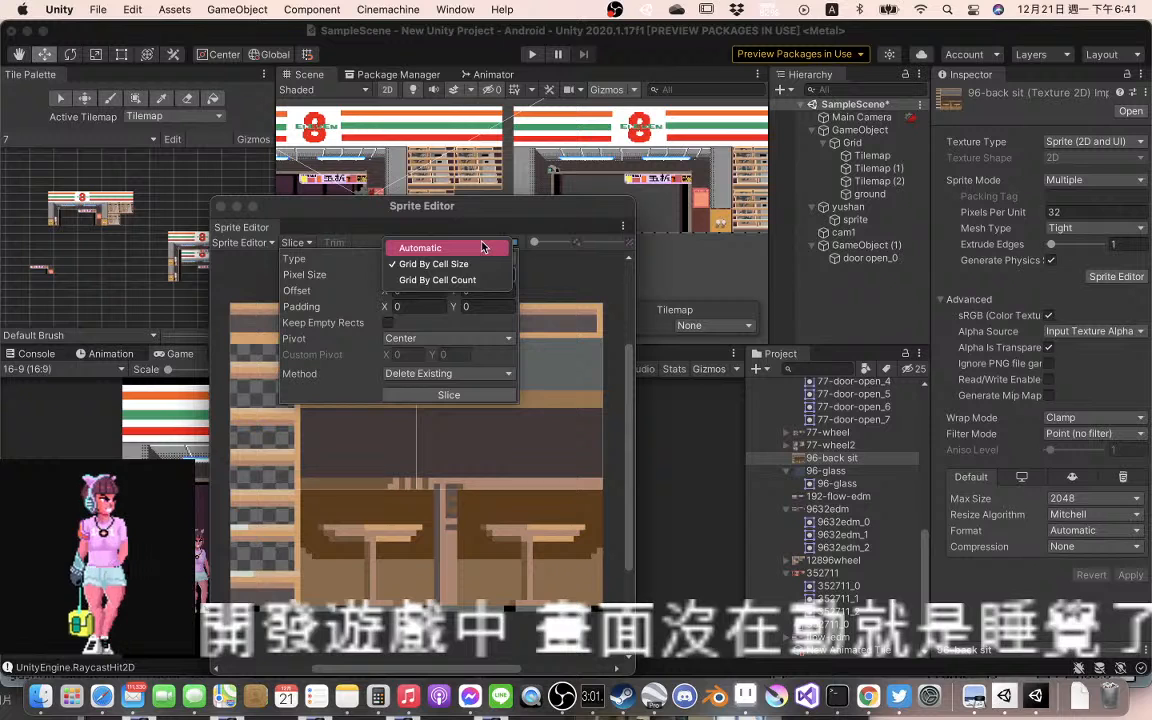
click(482, 243)
click(486, 244)
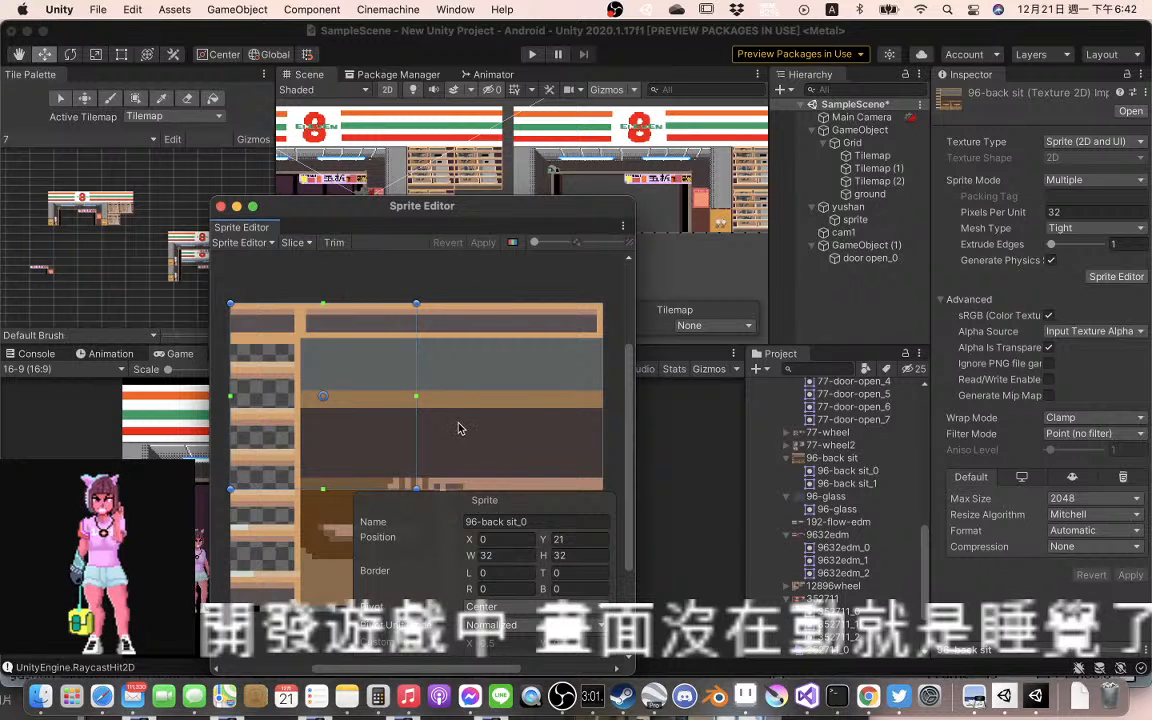
Slice the 96-back sit texture again with the same 32 x 32 grid, replacing the existing slices, and apply it
click(416, 527)
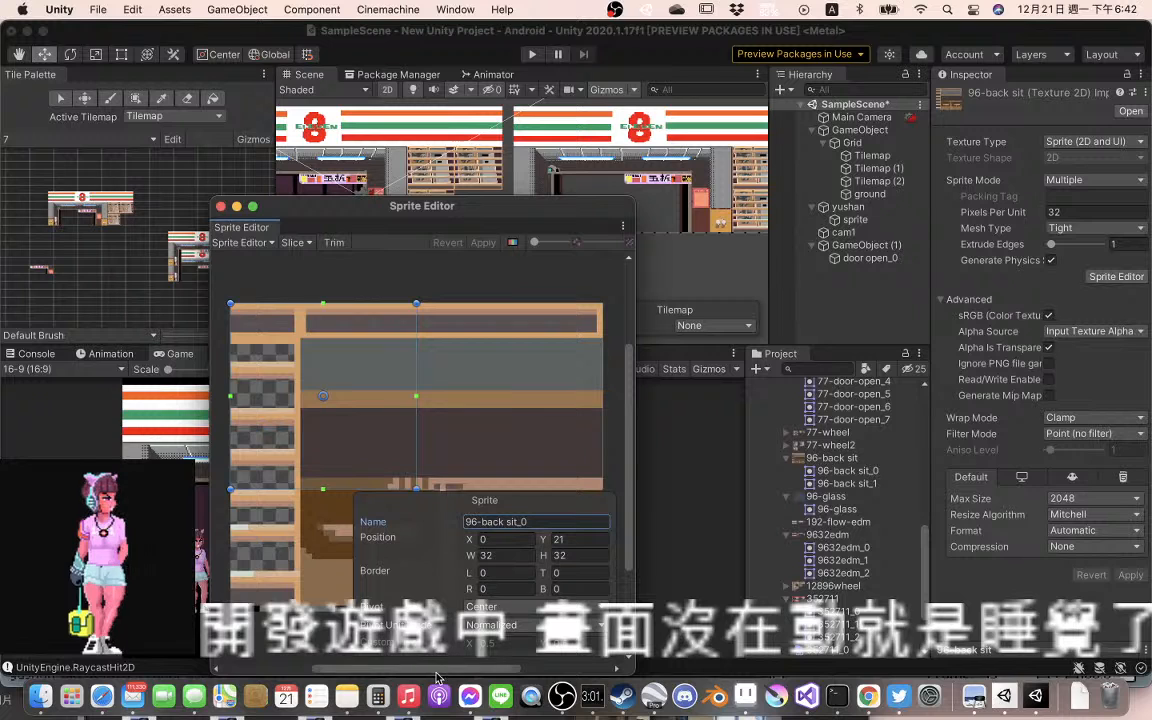
drag(436, 670, 703, 668)
drag(535, 661, 561, 654)
click(294, 242)
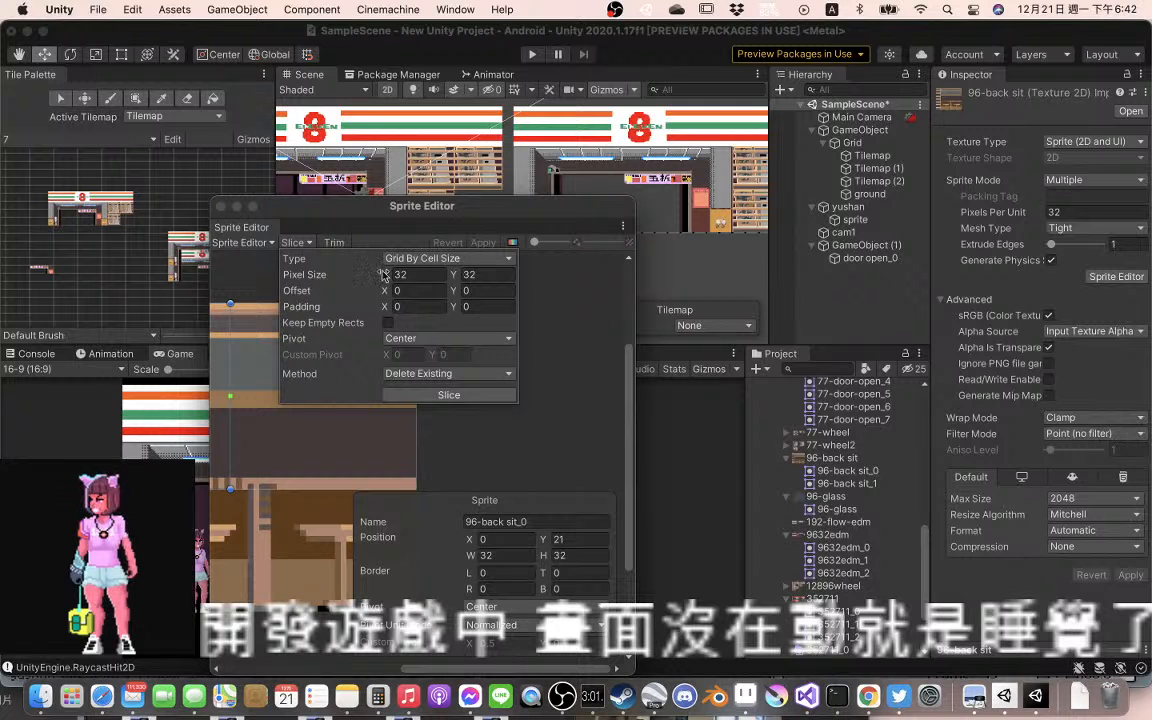
click(449, 394)
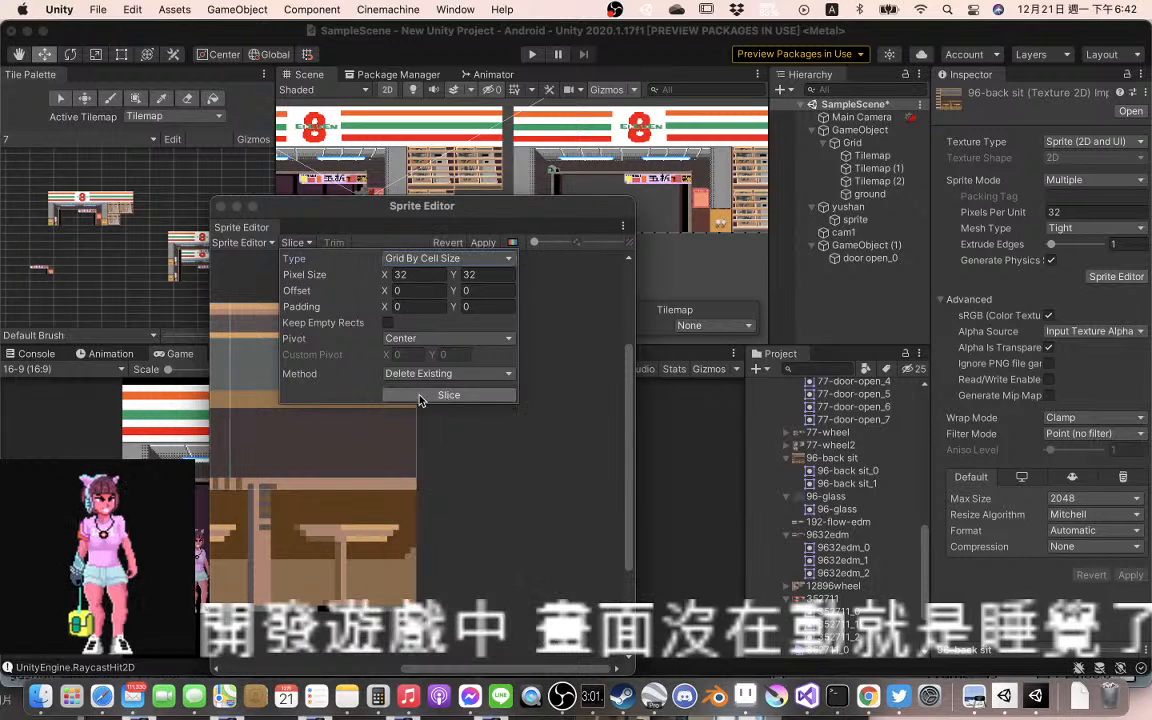
scroll(520, 410, up, 3)
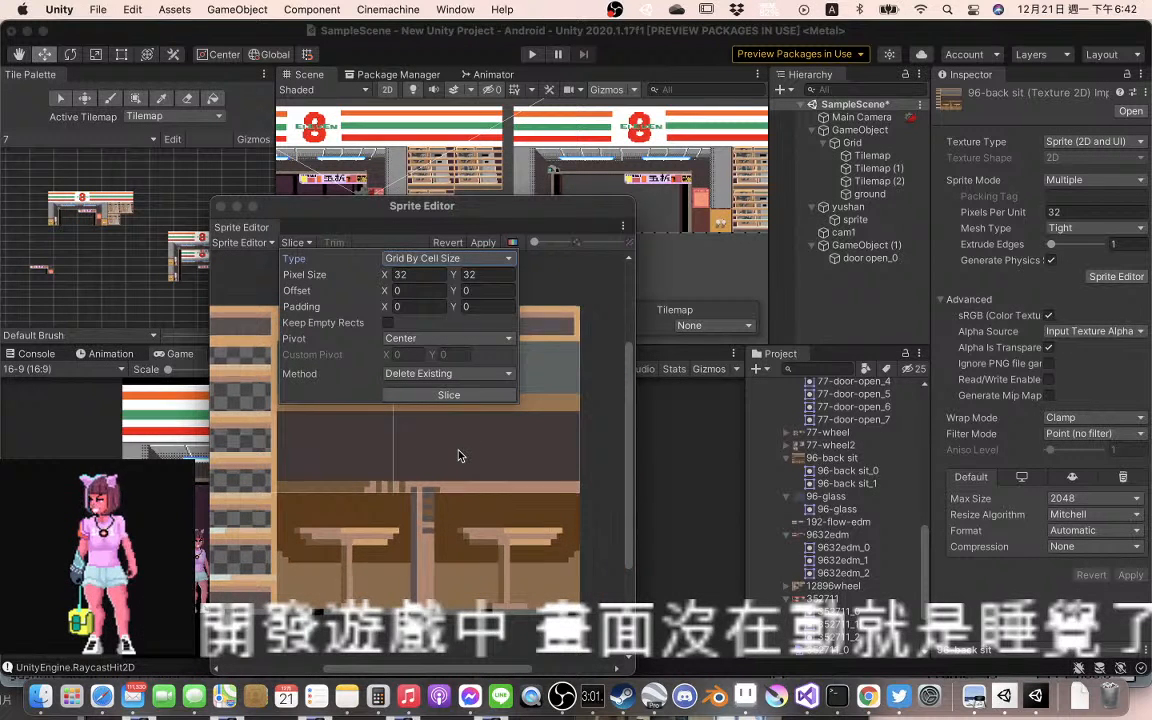
scroll(489, 455, up, 3)
drag(447, 510, 484, 421)
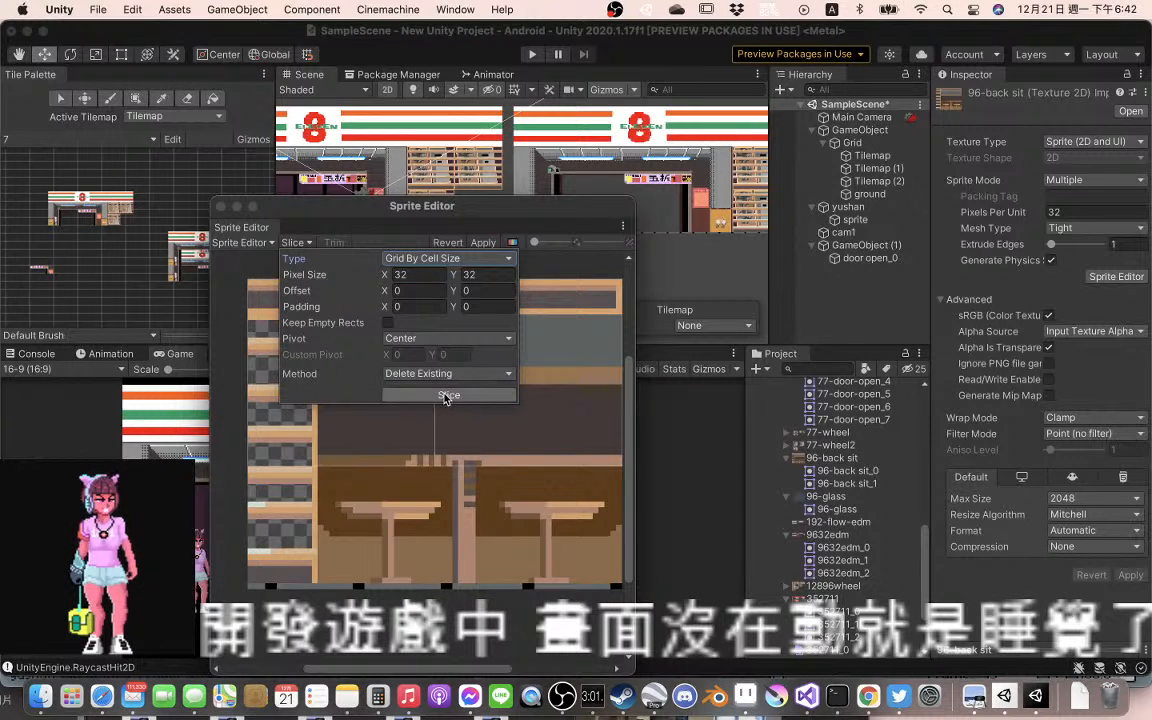
click(488, 244)
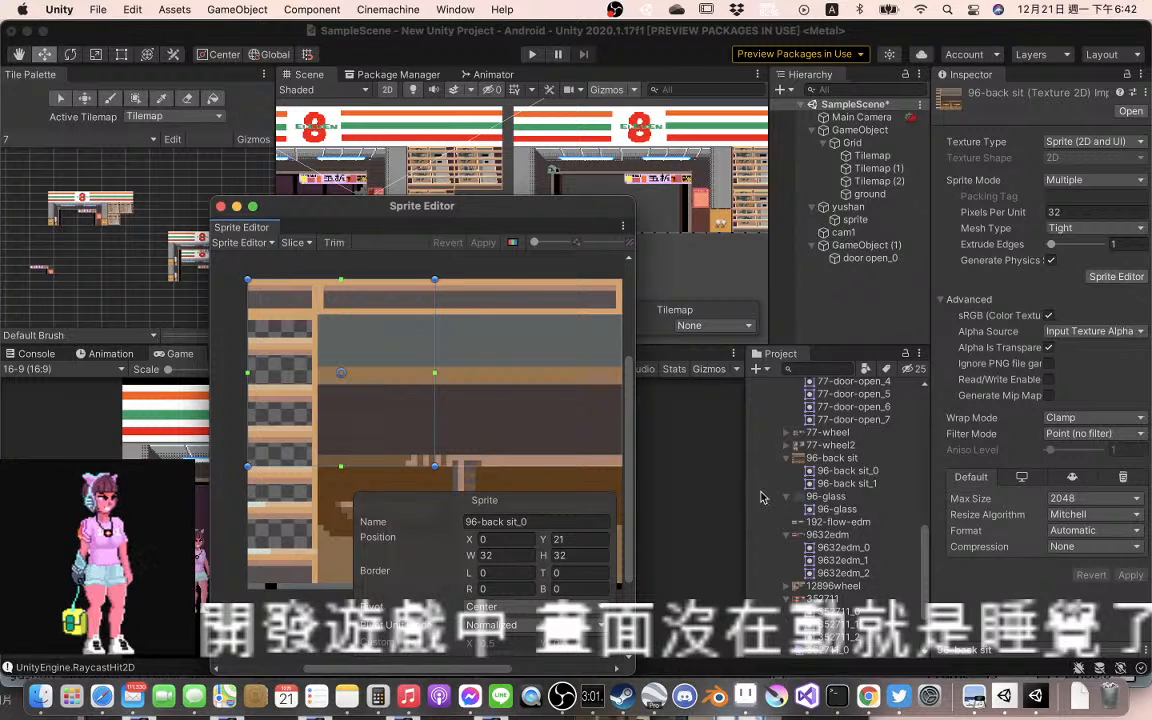
Examine the two sliced sprites, 96-back sit_0 and 96-back sit_1, and compare which part of the texture each covers
click(839, 462)
click(840, 471)
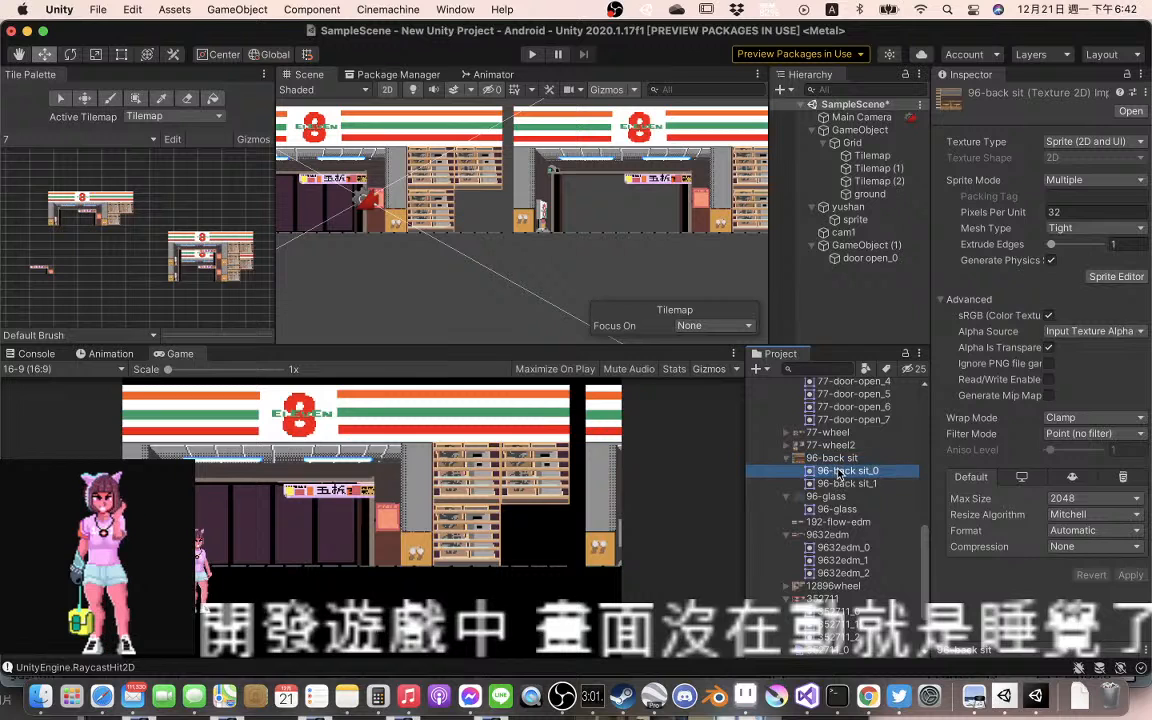
click(847, 484)
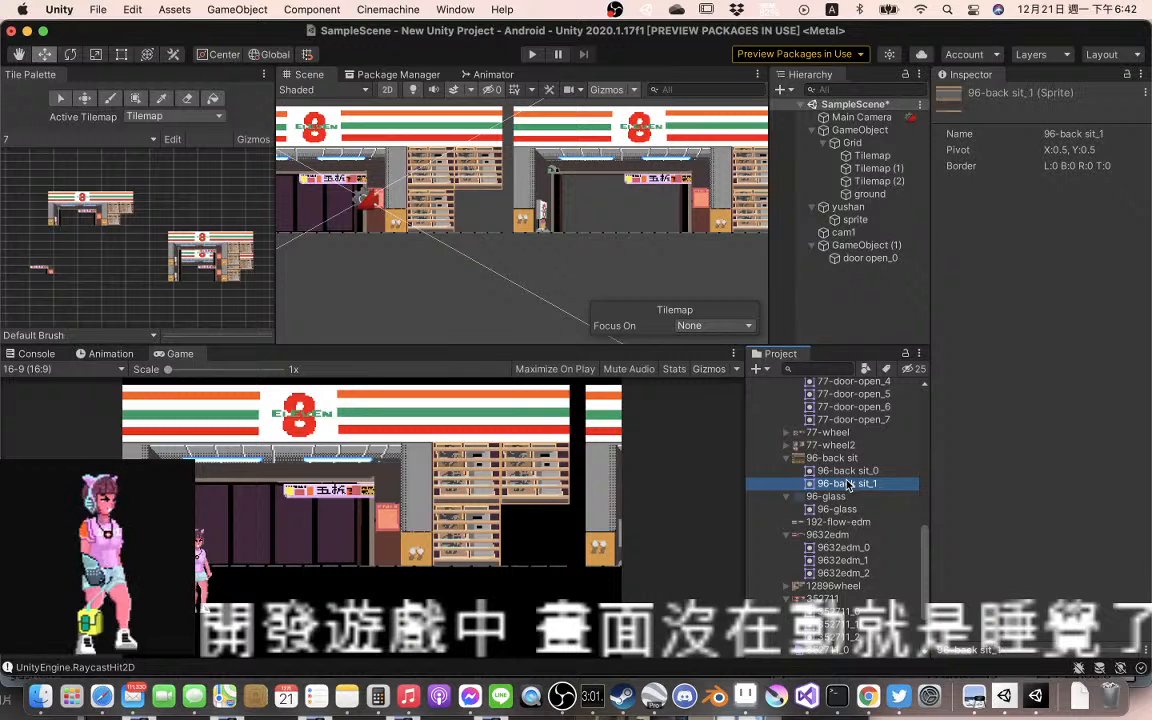
key(Up)
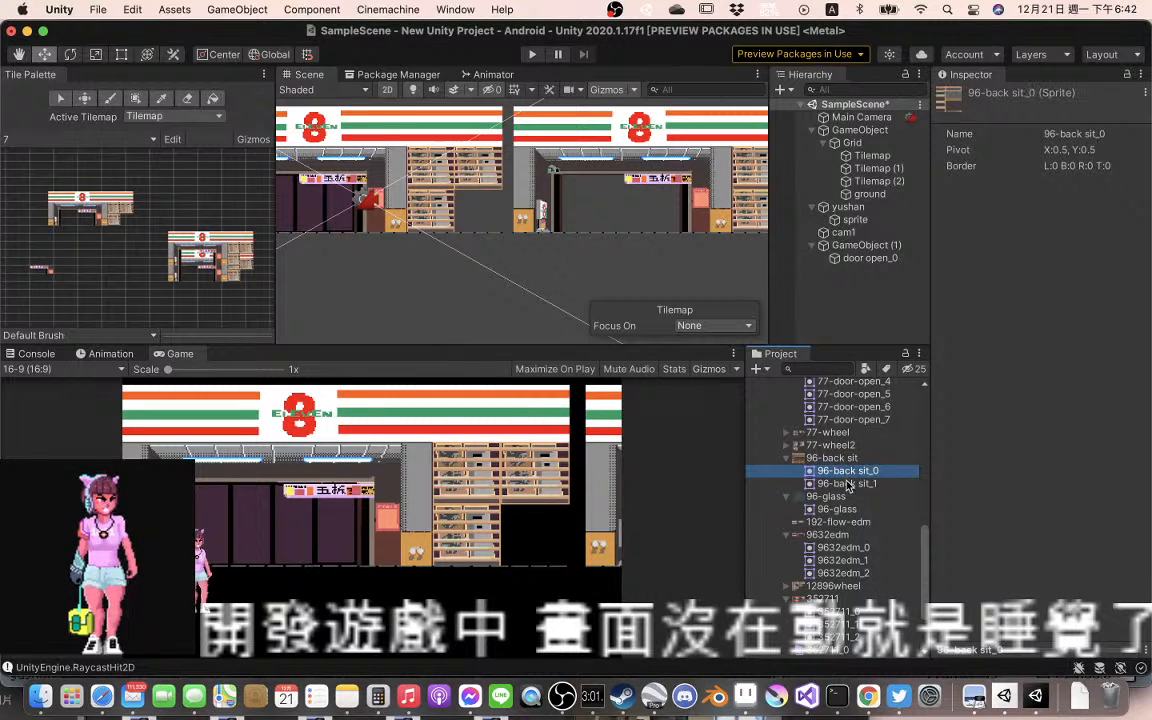
click(846, 483)
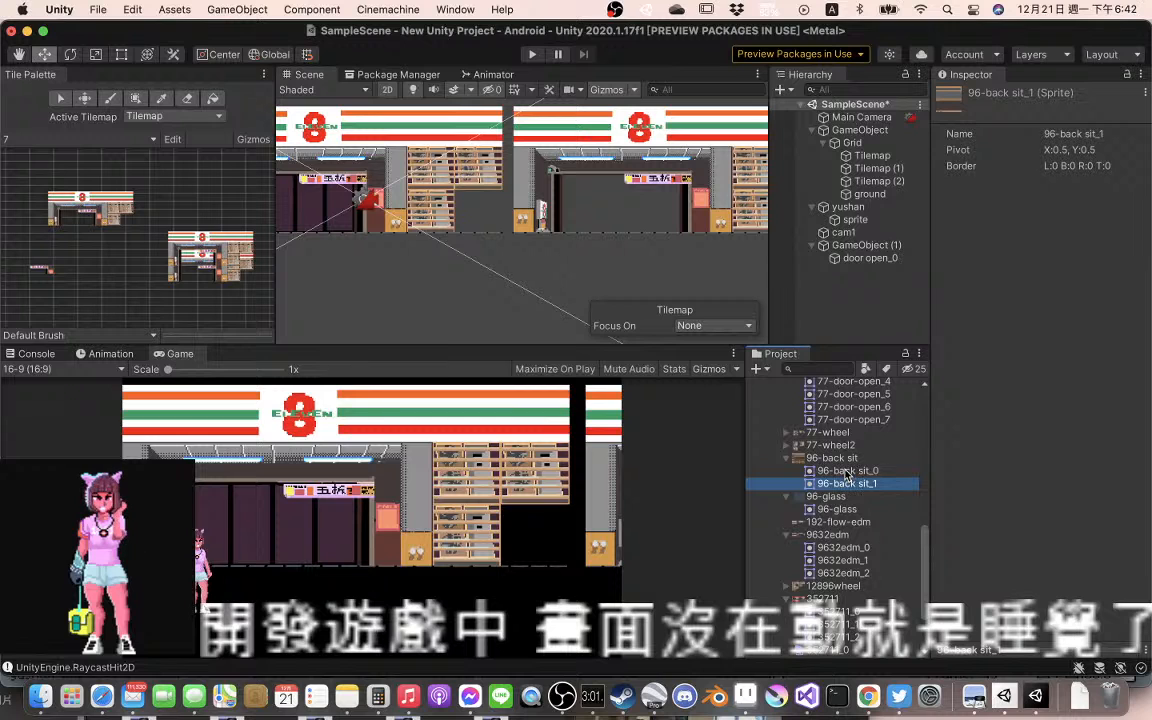
click(846, 471)
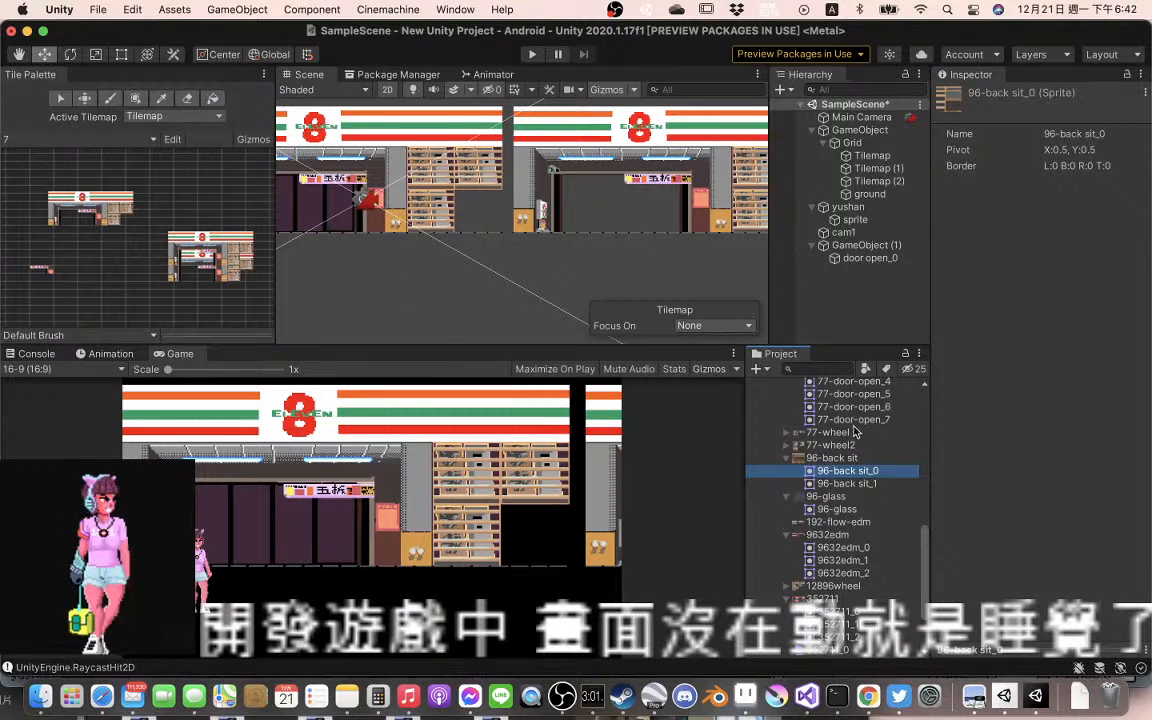
Add the 96-back sit texture to tile palette 7, generating its tiles into the Assets/tiles/palette/711 folder
drag(851, 462, 178, 217)
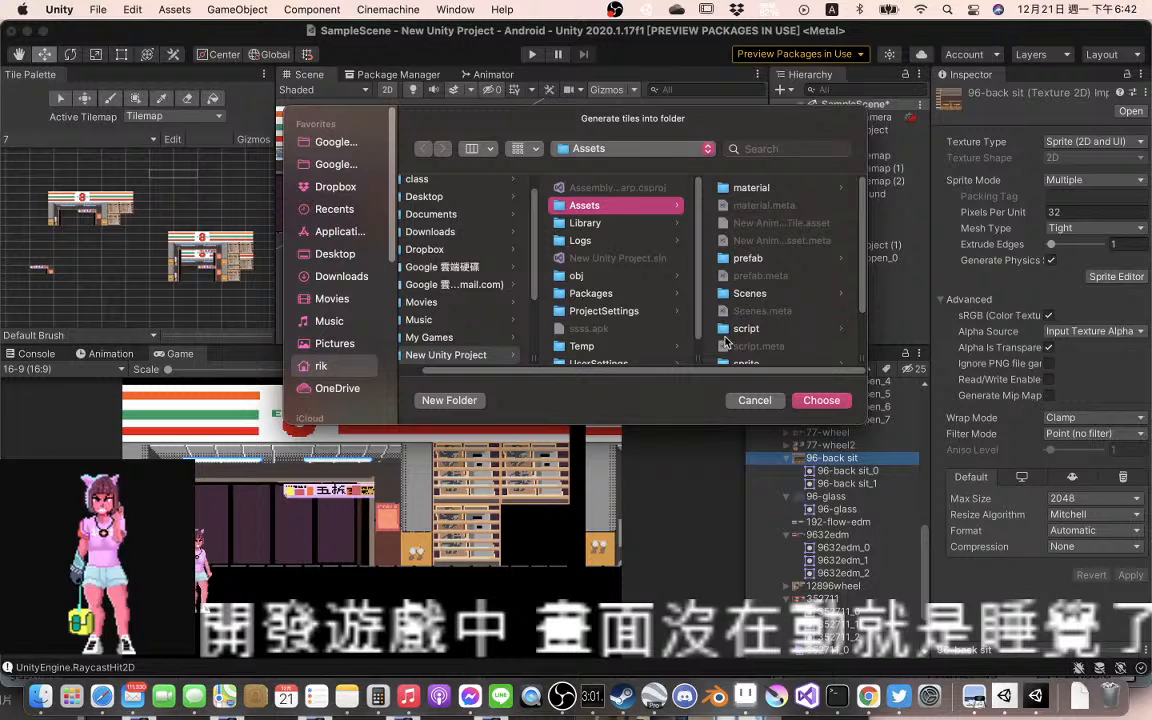
scroll(783, 343, down, 3)
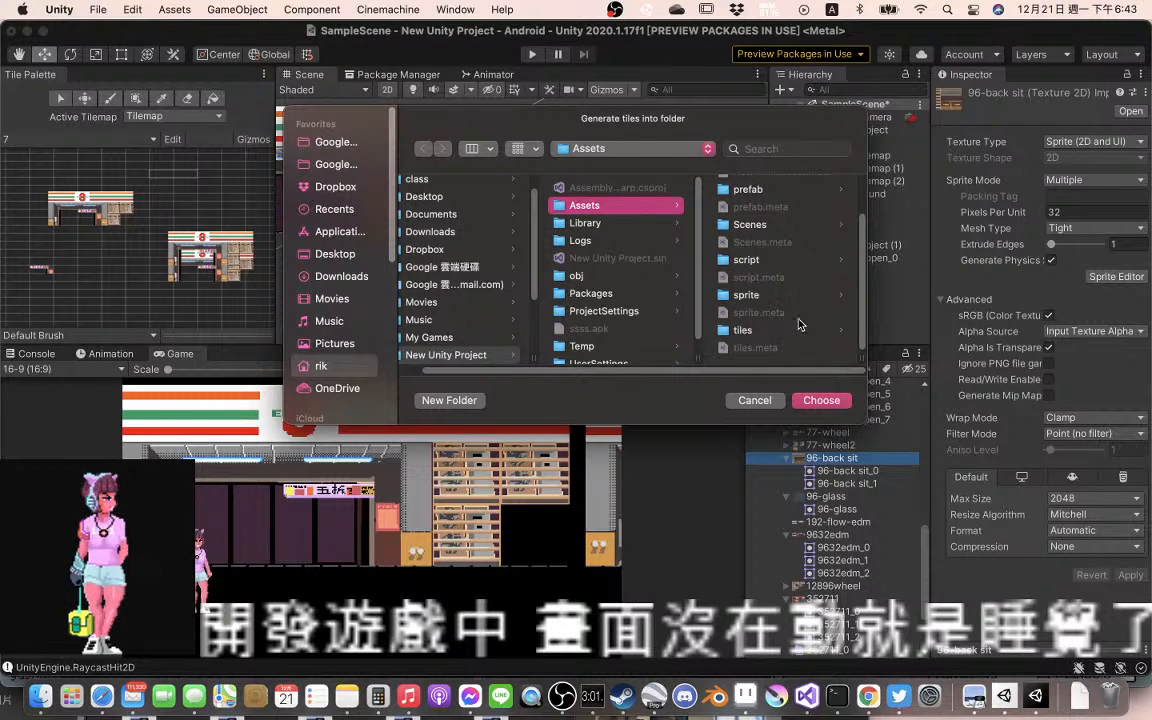
click(750, 329)
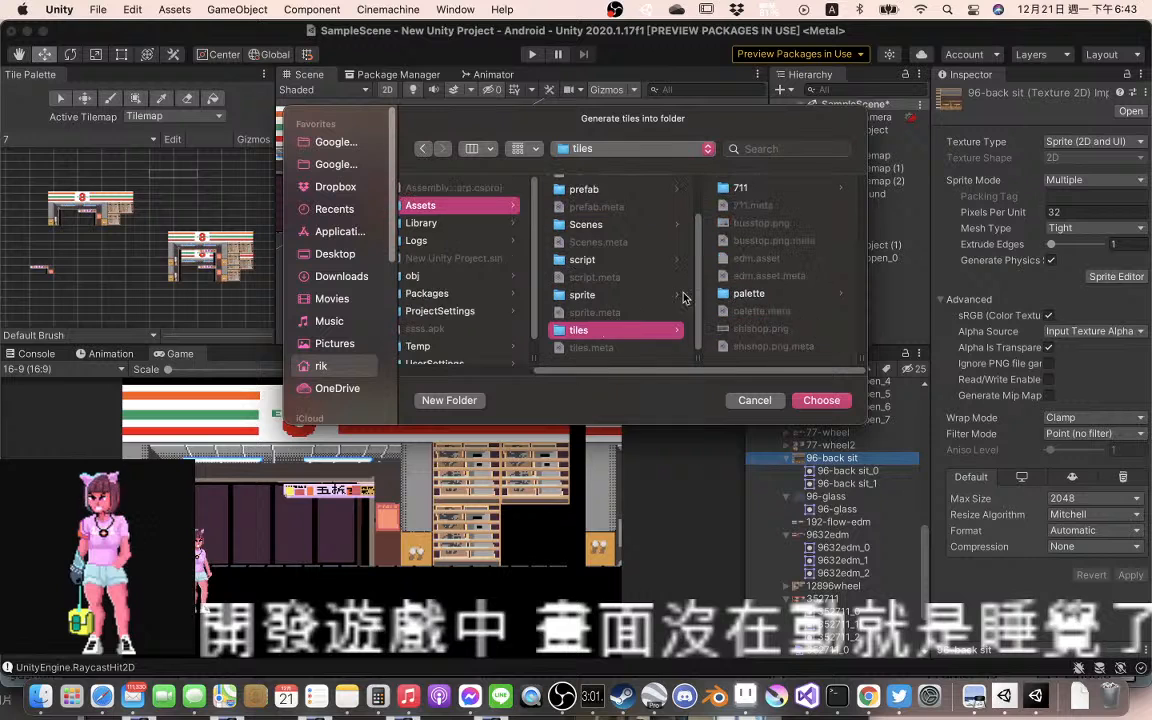
click(749, 293)
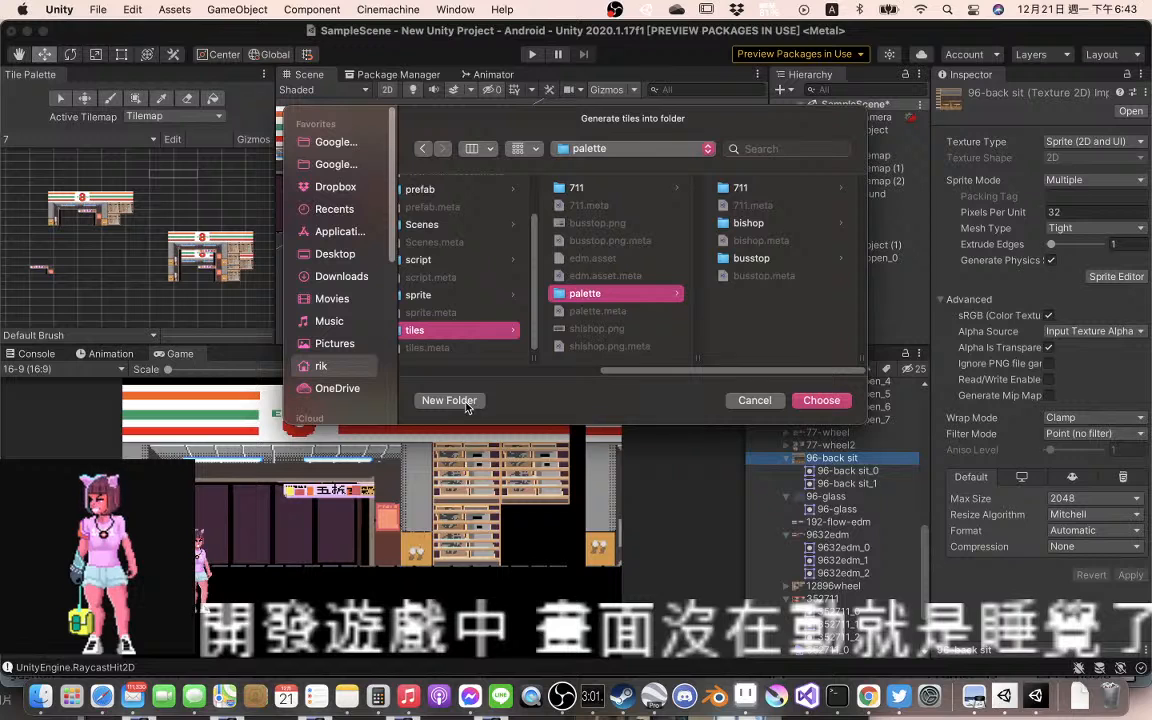
click(760, 189)
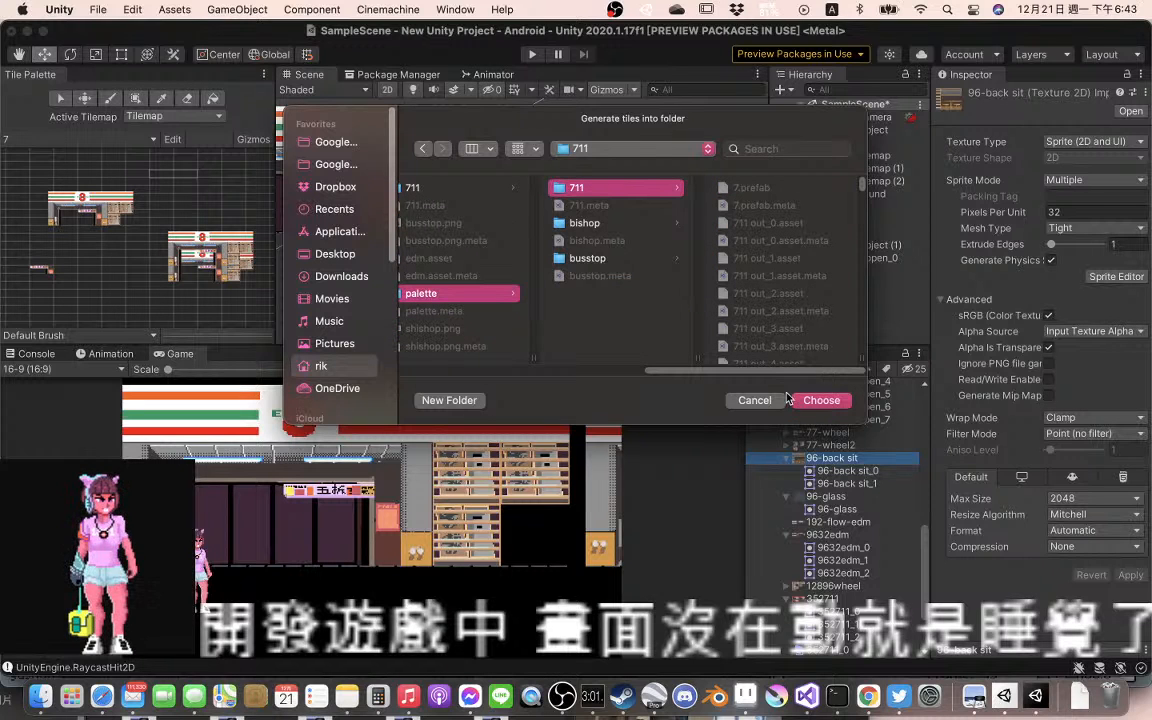
click(820, 401)
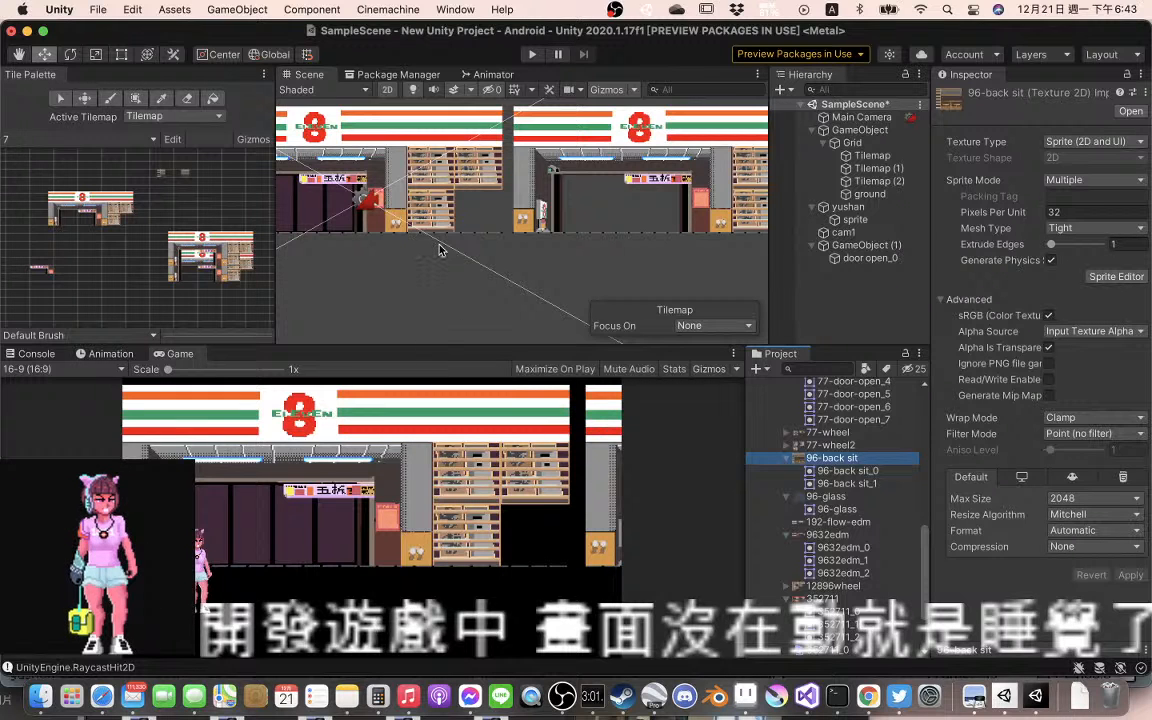
Pick the 96-back sit tile without protruding slats for the paint brush and position it in the gap beside the storefront's lower shelves
scroll(435, 262, up, 3)
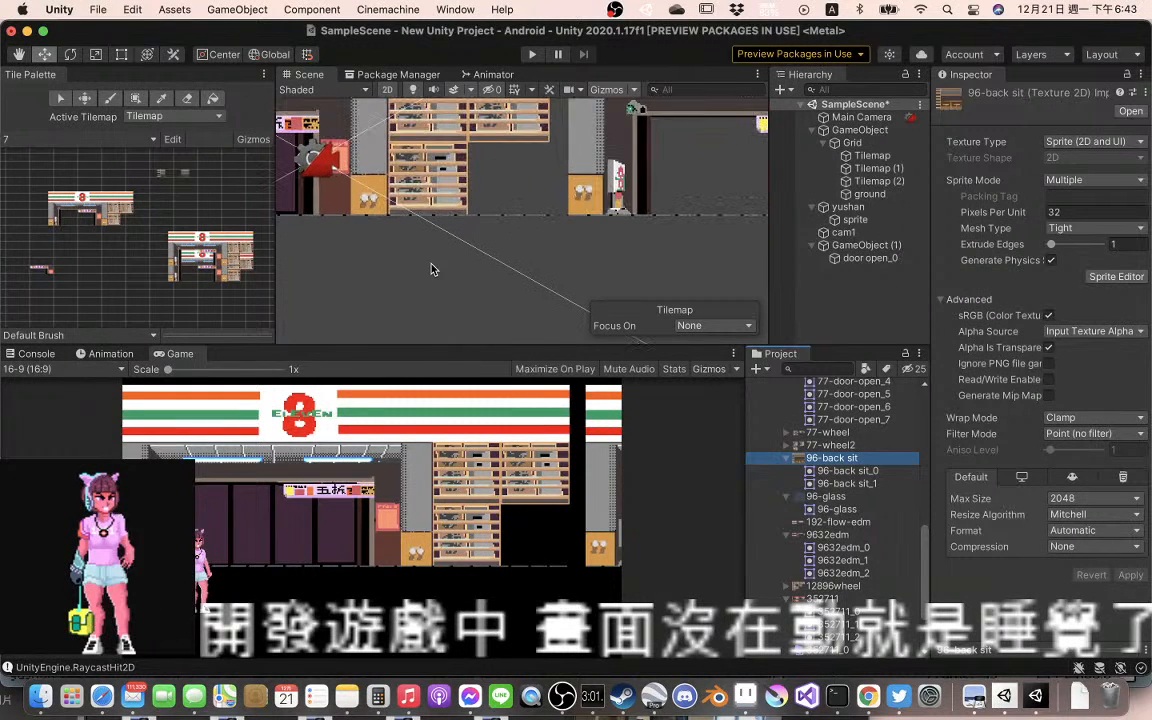
scroll(200, 272, up, 3)
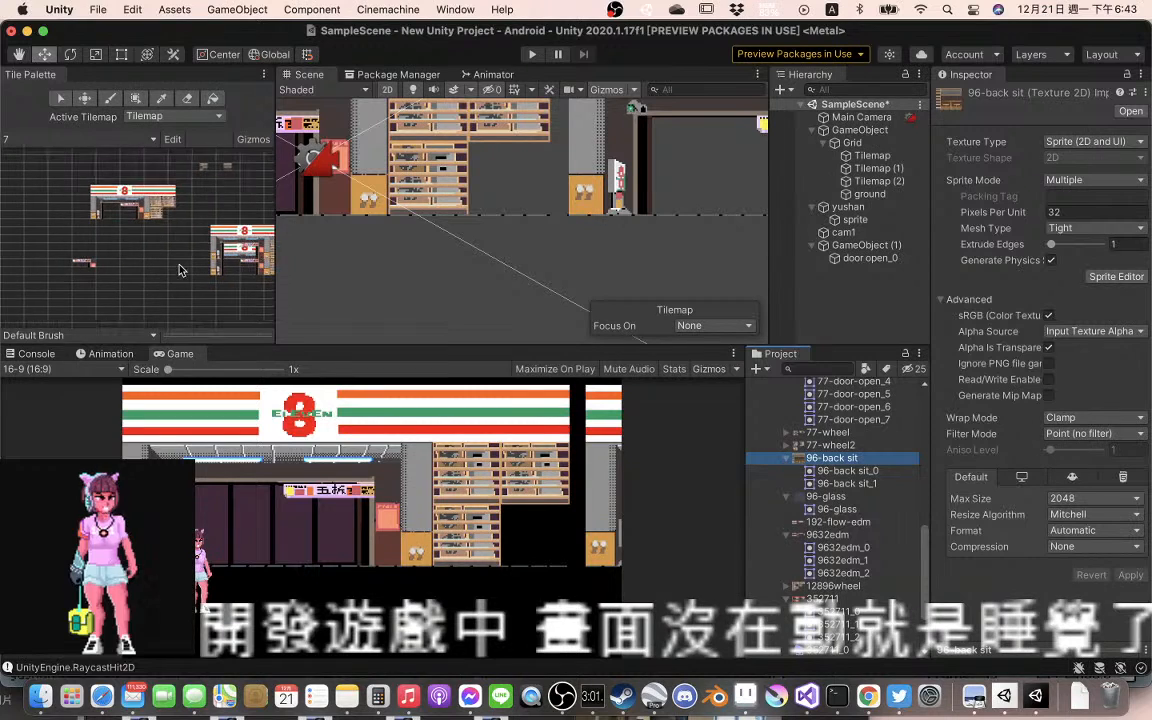
scroll(182, 270, up, 3)
mouse_move(226, 215)
mouse_down()
mouse_move(214, 325)
mouse_move(206, 285)
mouse_up()
scroll(206, 285, up, 3)
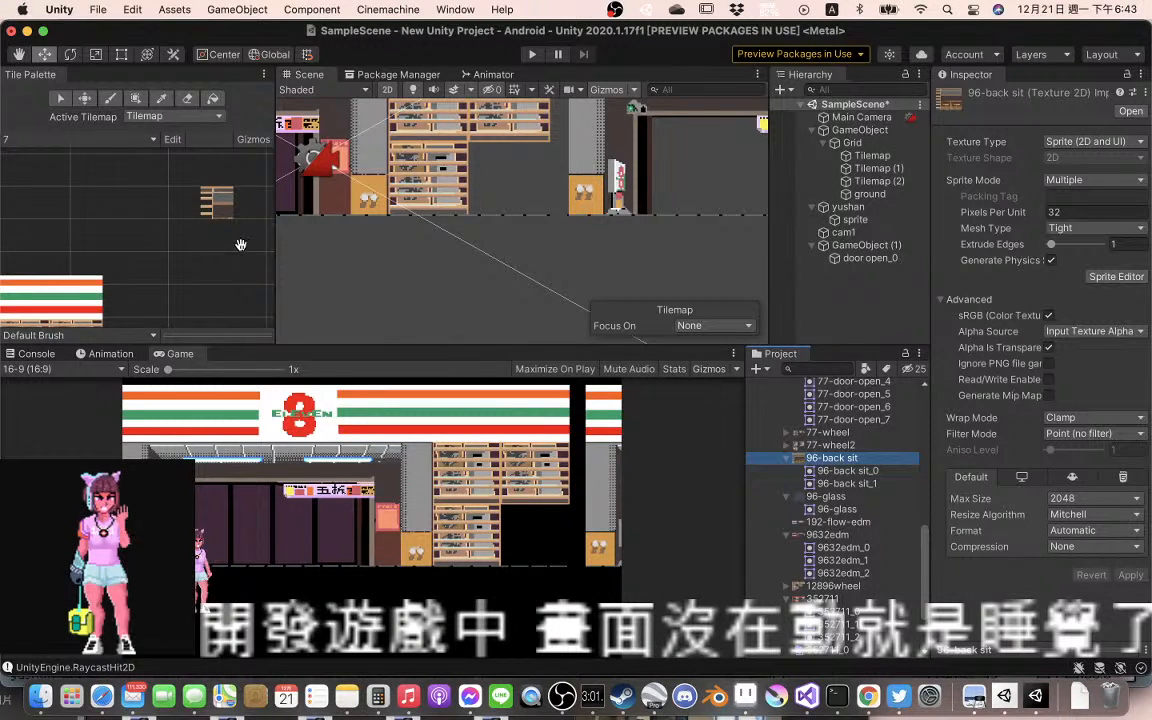
drag(240, 245, 118, 259)
click(201, 217)
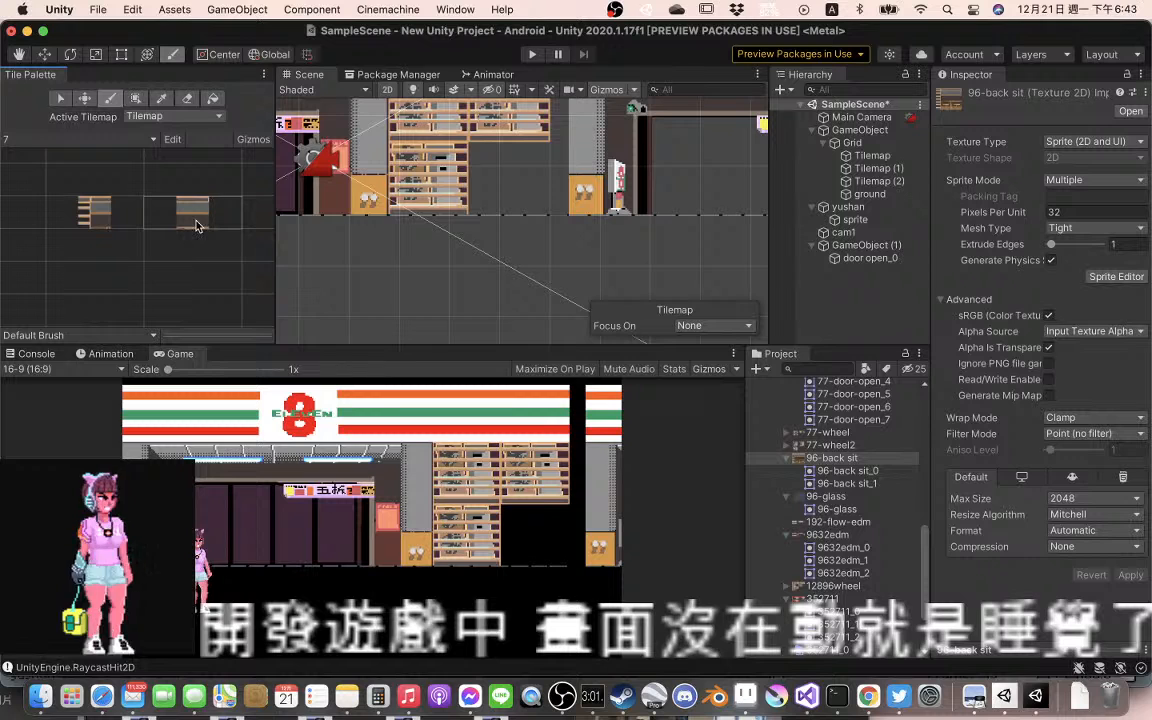
click(84, 212)
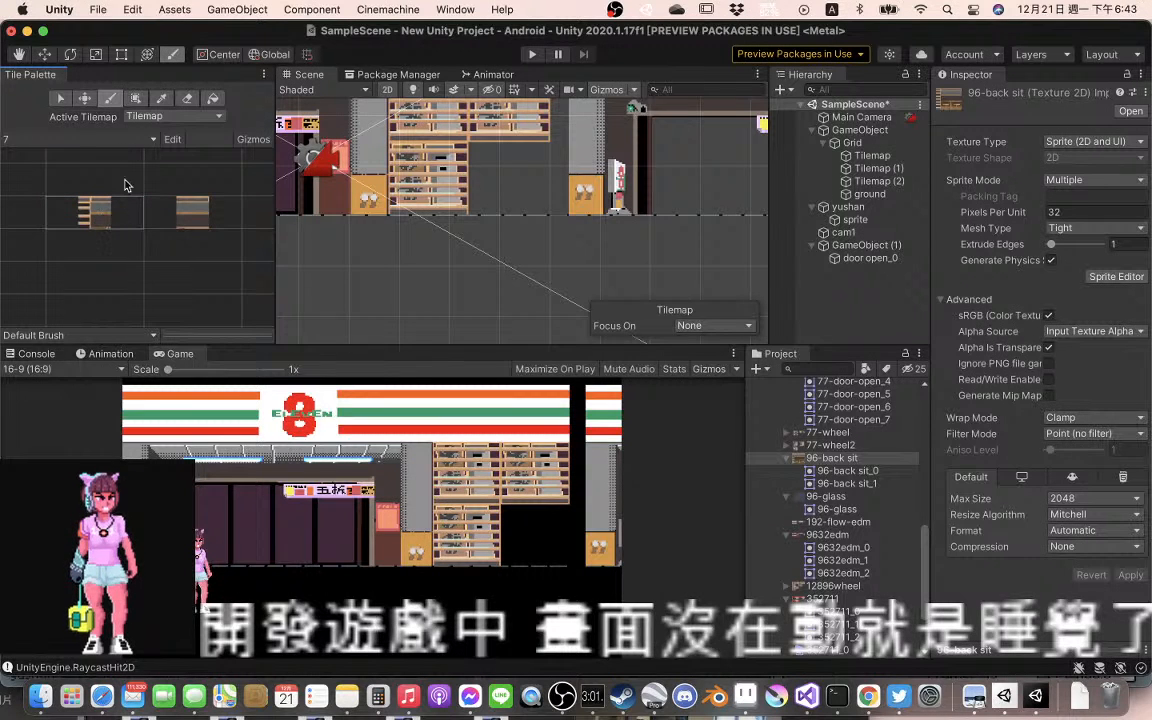
click(108, 100)
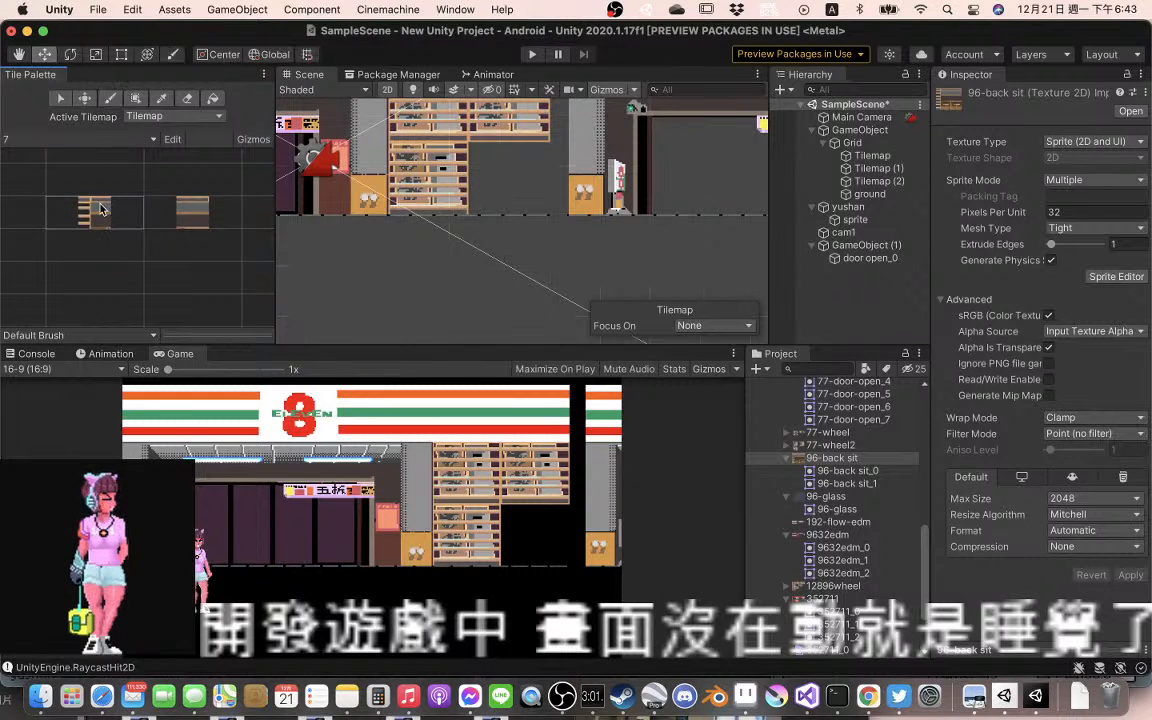
click(227, 217)
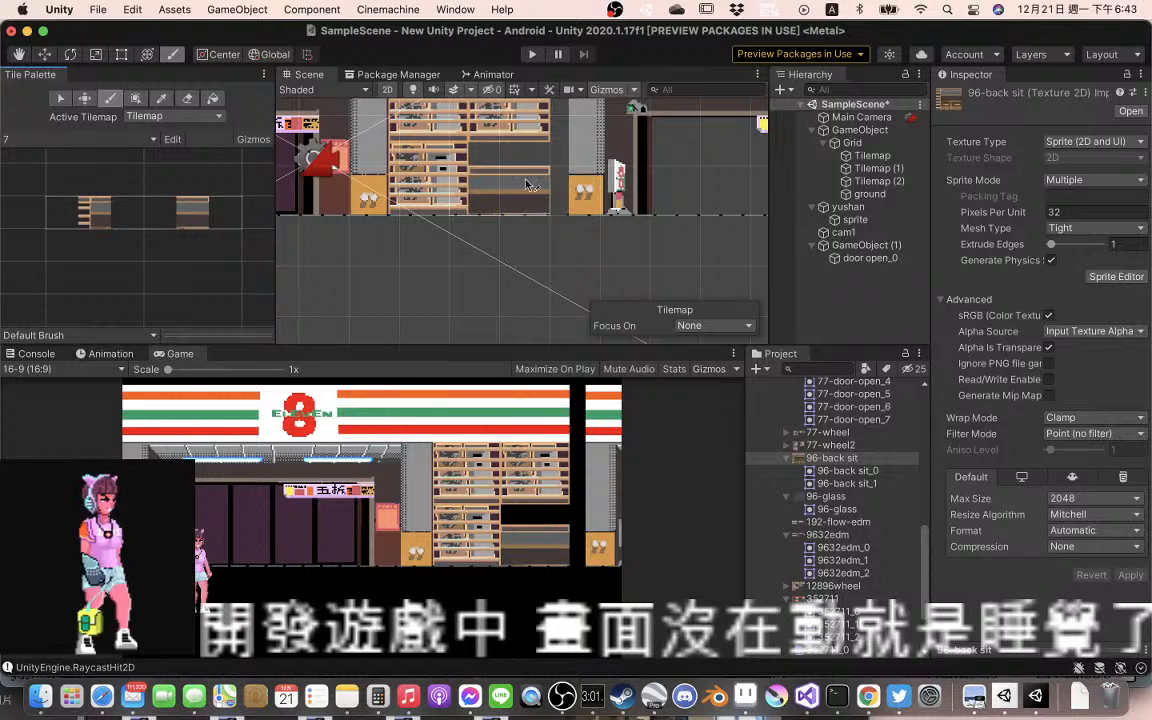
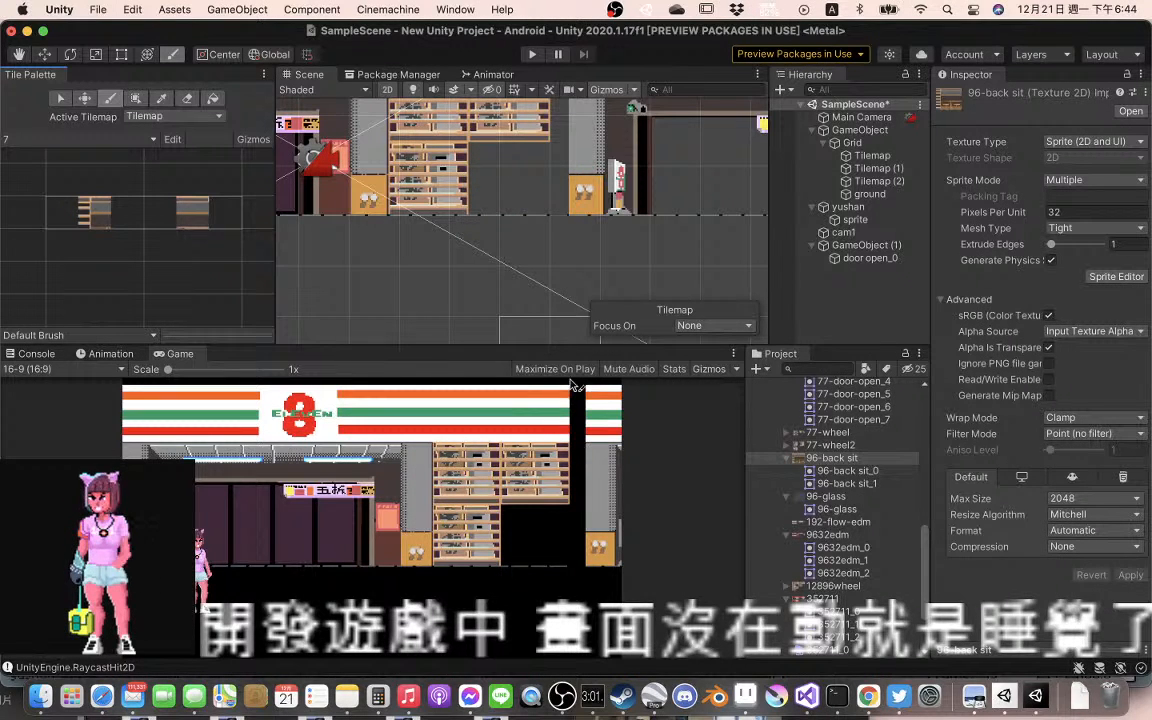
Switch to Aseprite to study the seating area beside the storefront's lower shelves in the yushan-bk2dextra-77door artwork, and return to Unity
click(790, 665)
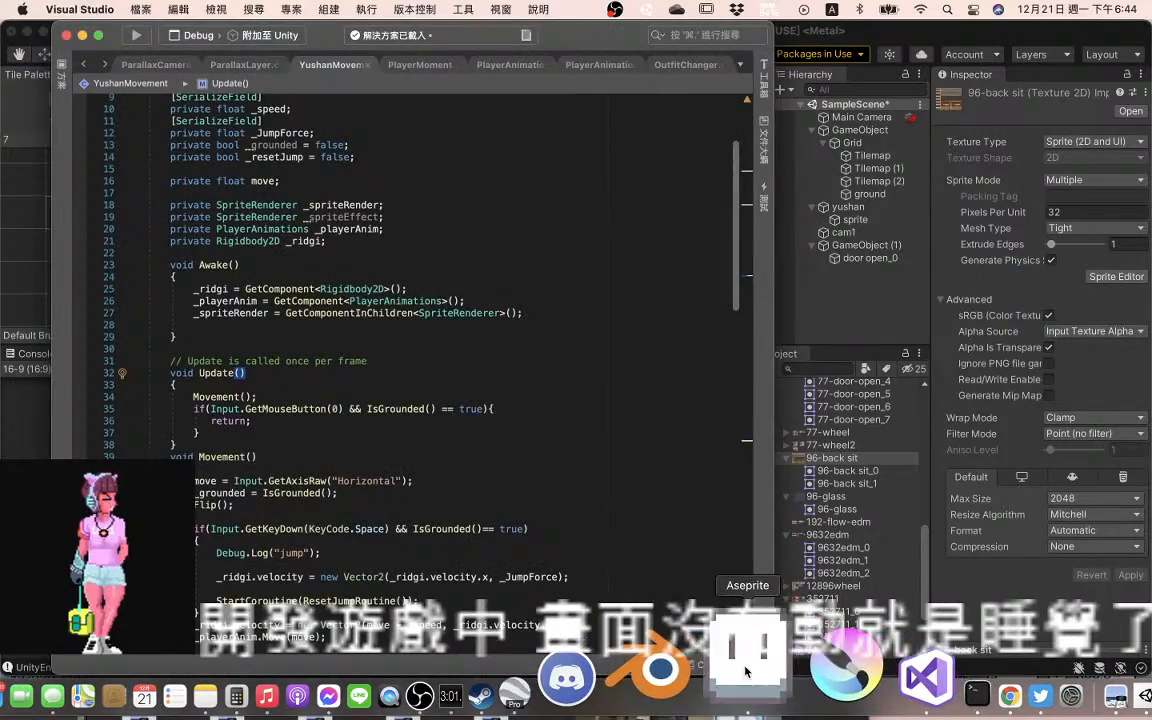
click(745, 668)
scroll(958, 366, up, 1)
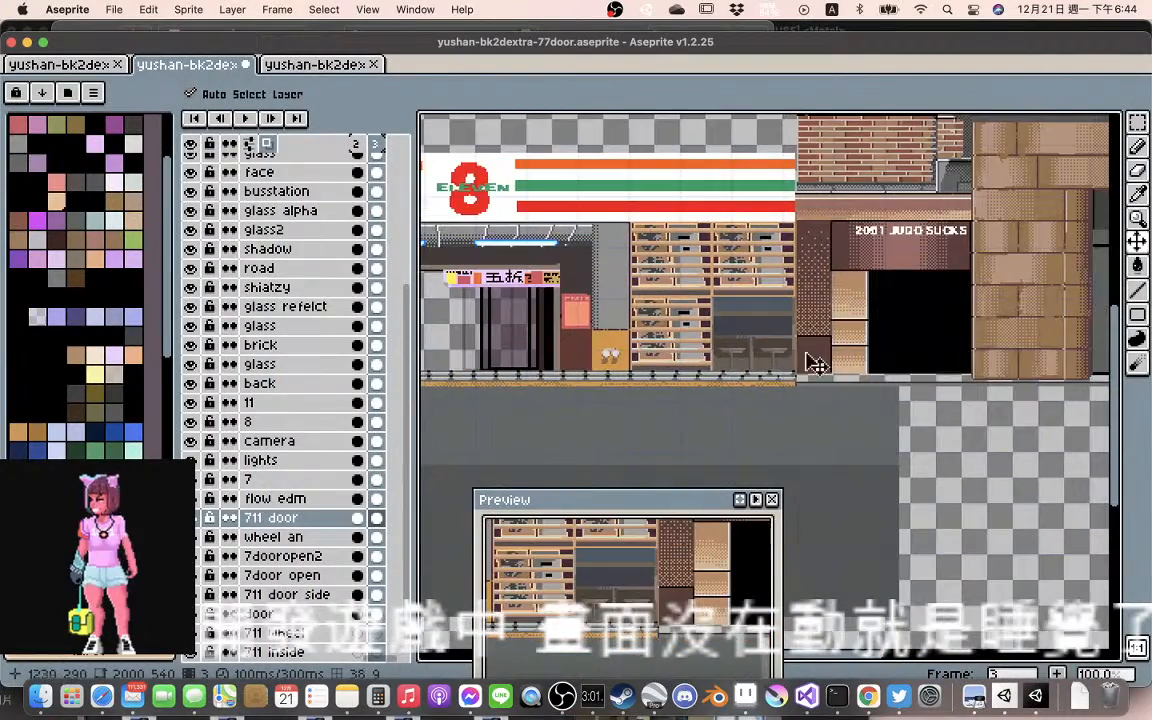
scroll(738, 360, up, 2)
scroll(845, 380, down, 1)
scroll(740, 368, down, 1)
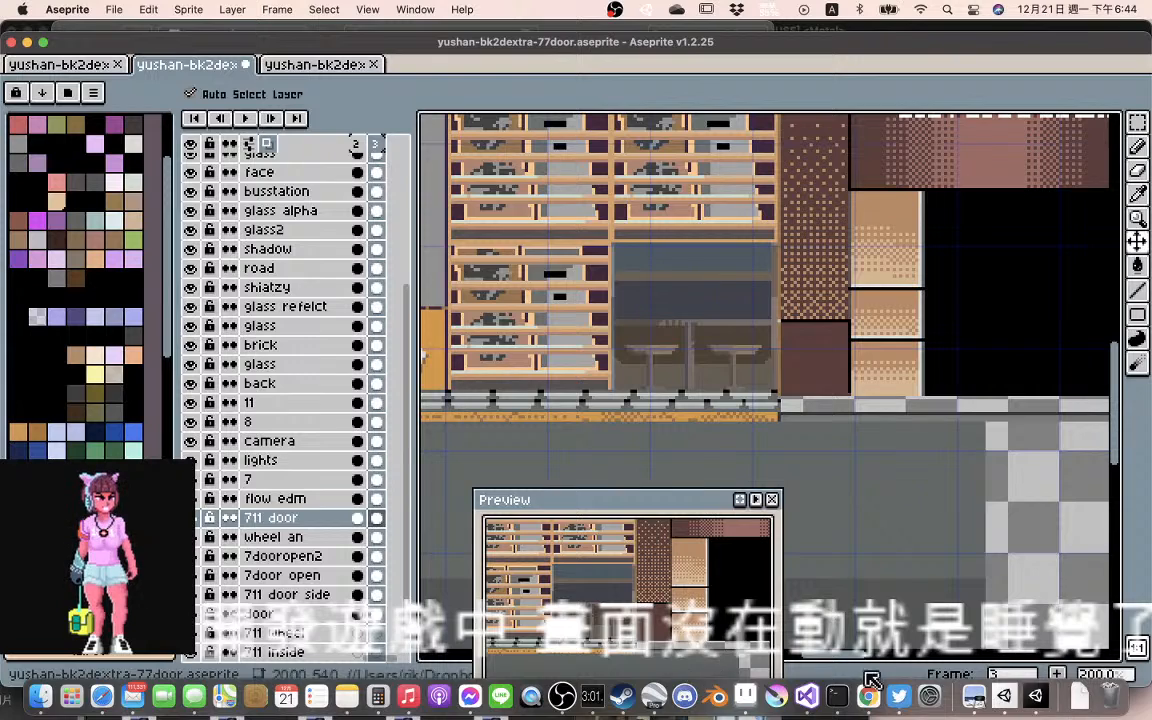
click(1023, 682)
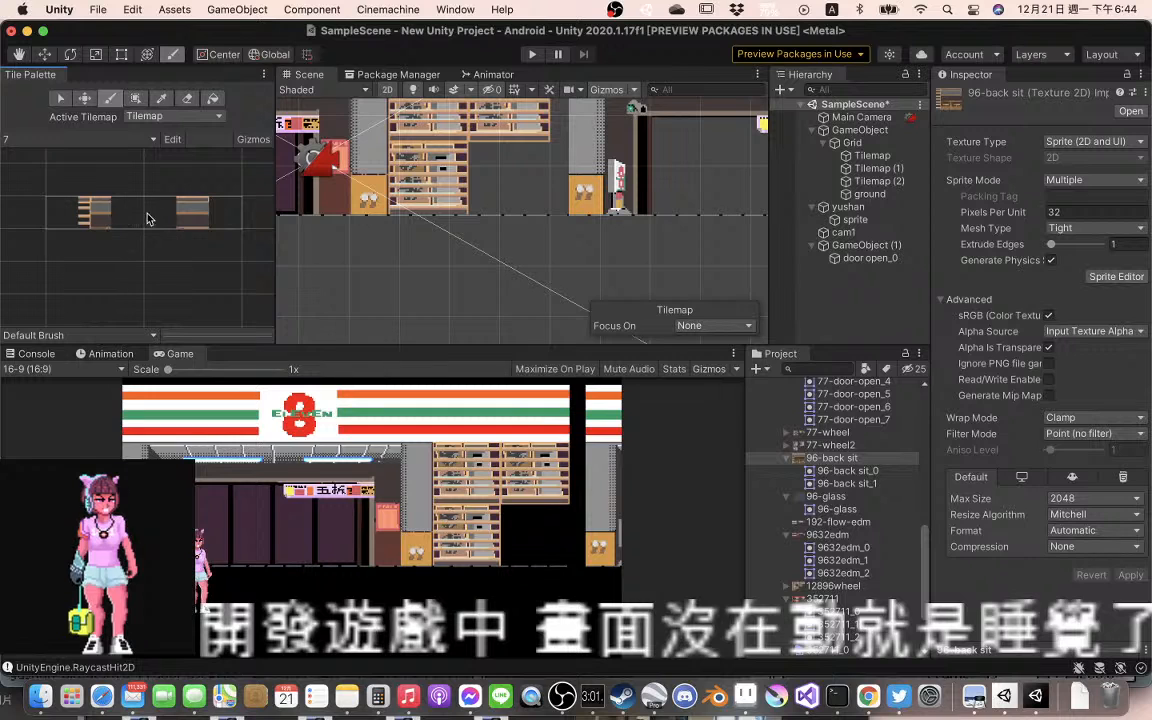
Paint the 96-back sit tile without protruding slats into the upper right cell of the storefront gap and recheck the Aseprite artwork
click(201, 214)
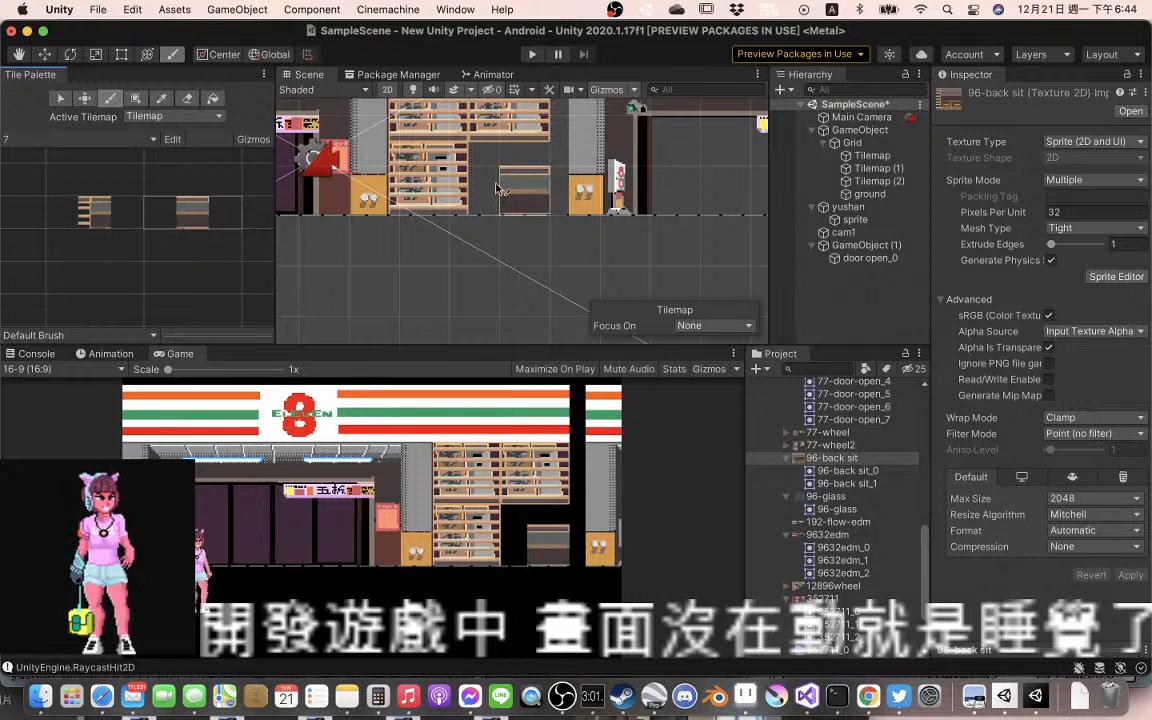
click(520, 205)
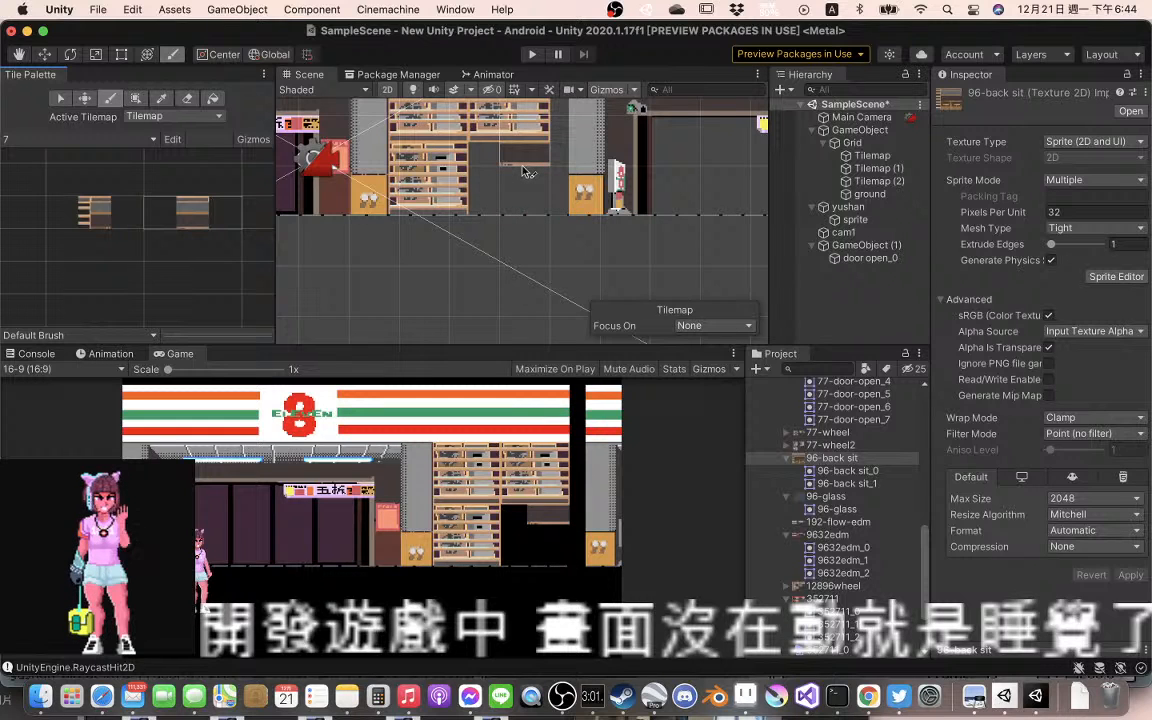
click(524, 206)
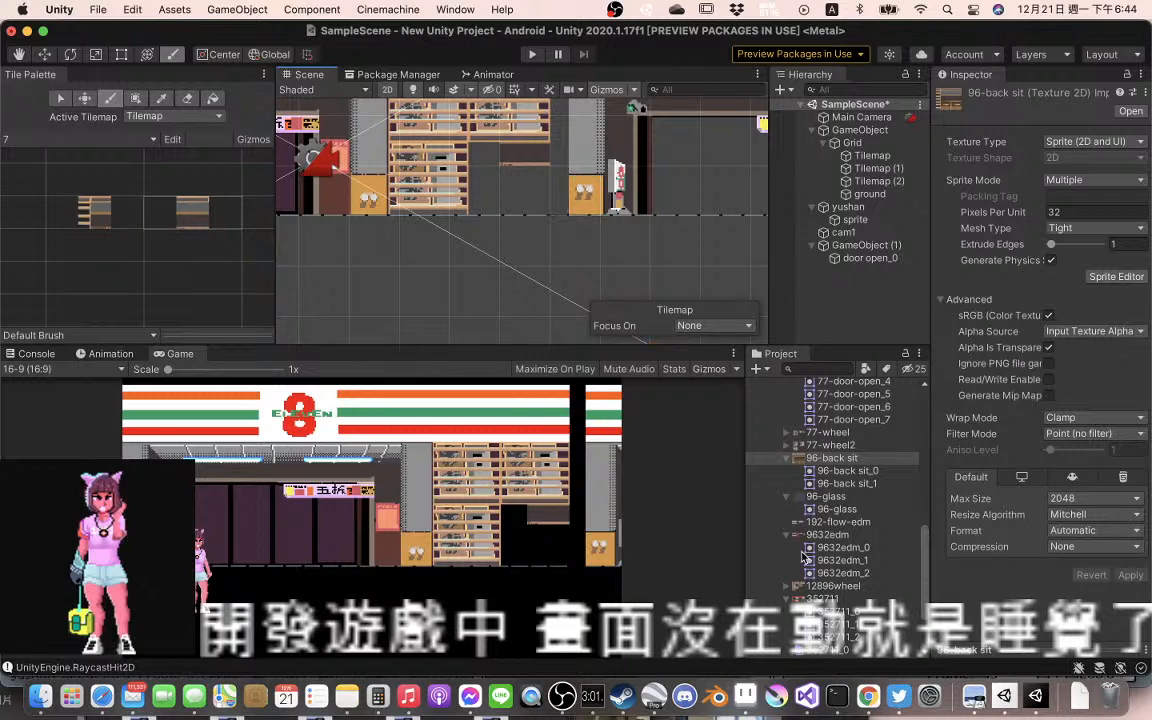
click(745, 690)
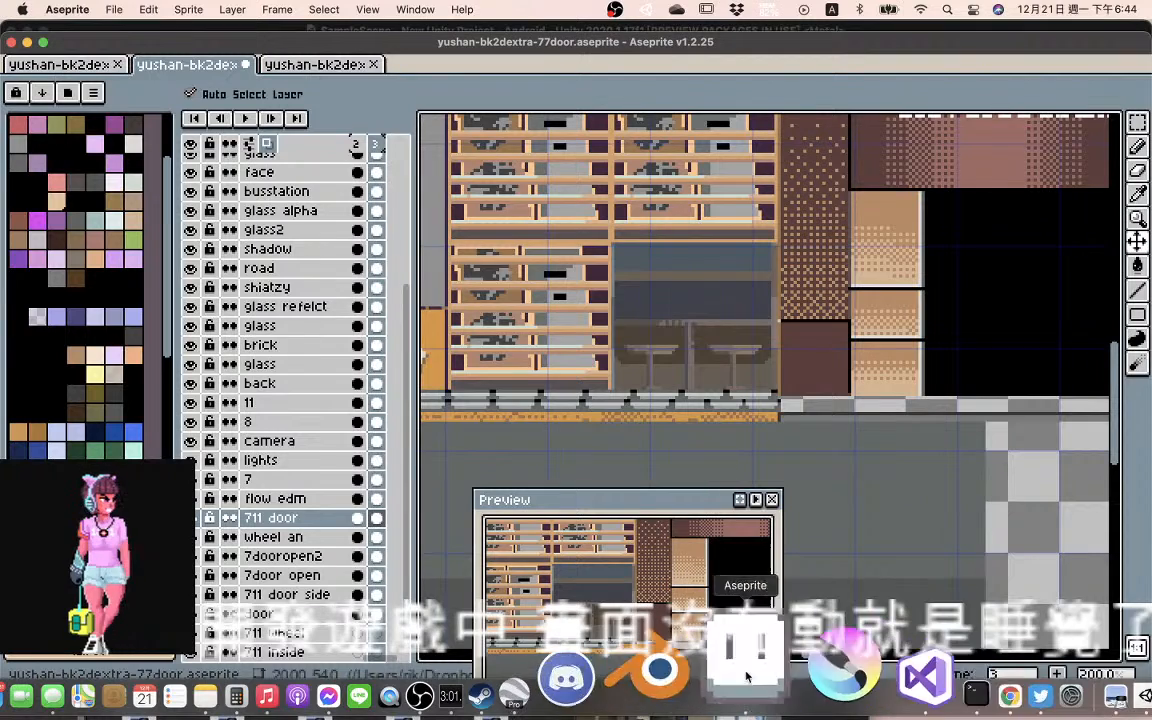
click(1016, 662)
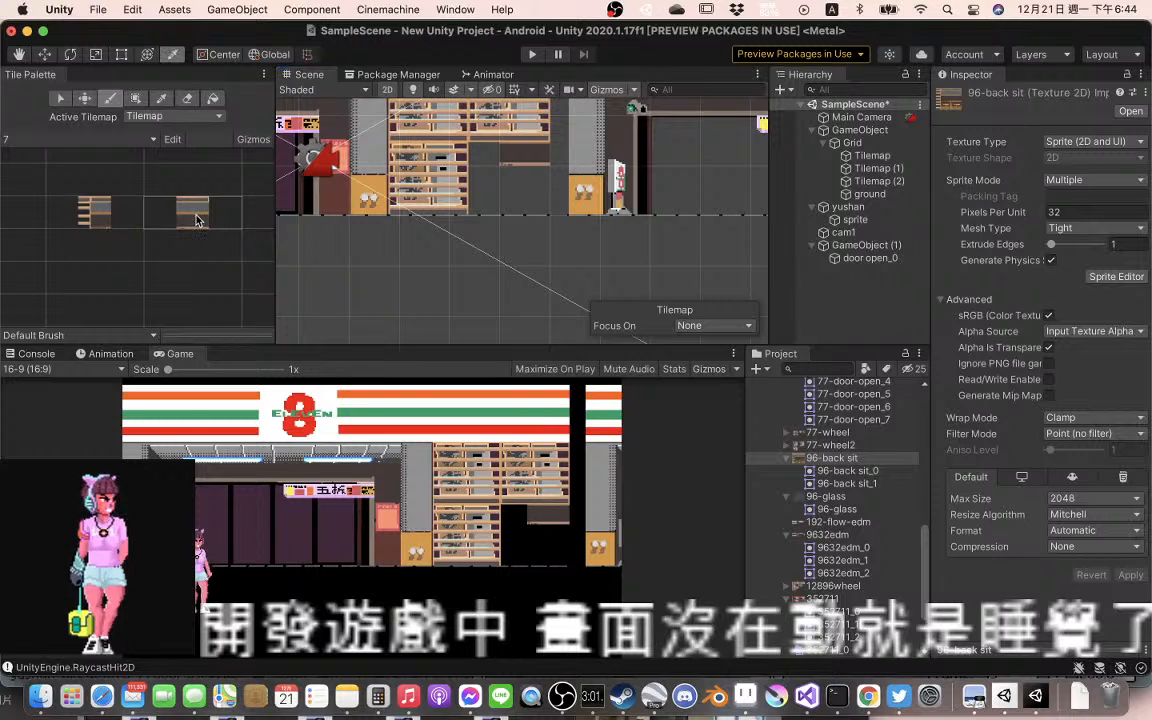
Fill the gap beside the lower shelves with 96-back sit tiles, using the slatted one on its left side and the plain one at the lower right
key(i)
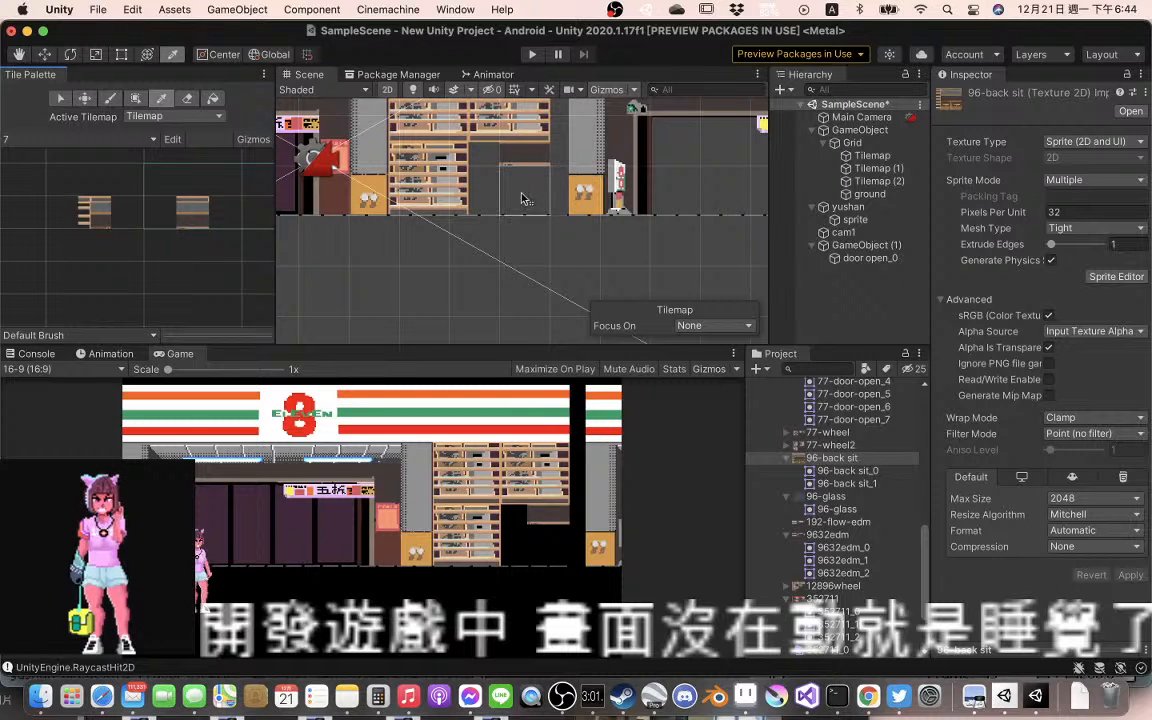
click(195, 220)
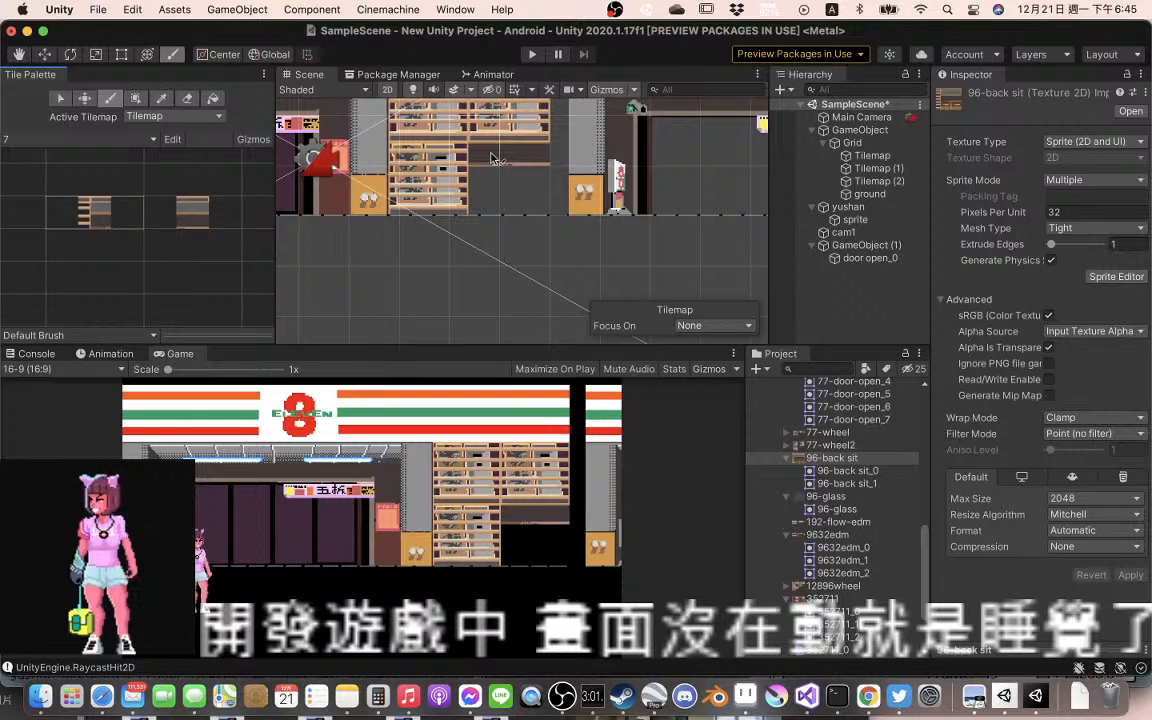
drag(491, 157, 500, 222)
key(super+z)
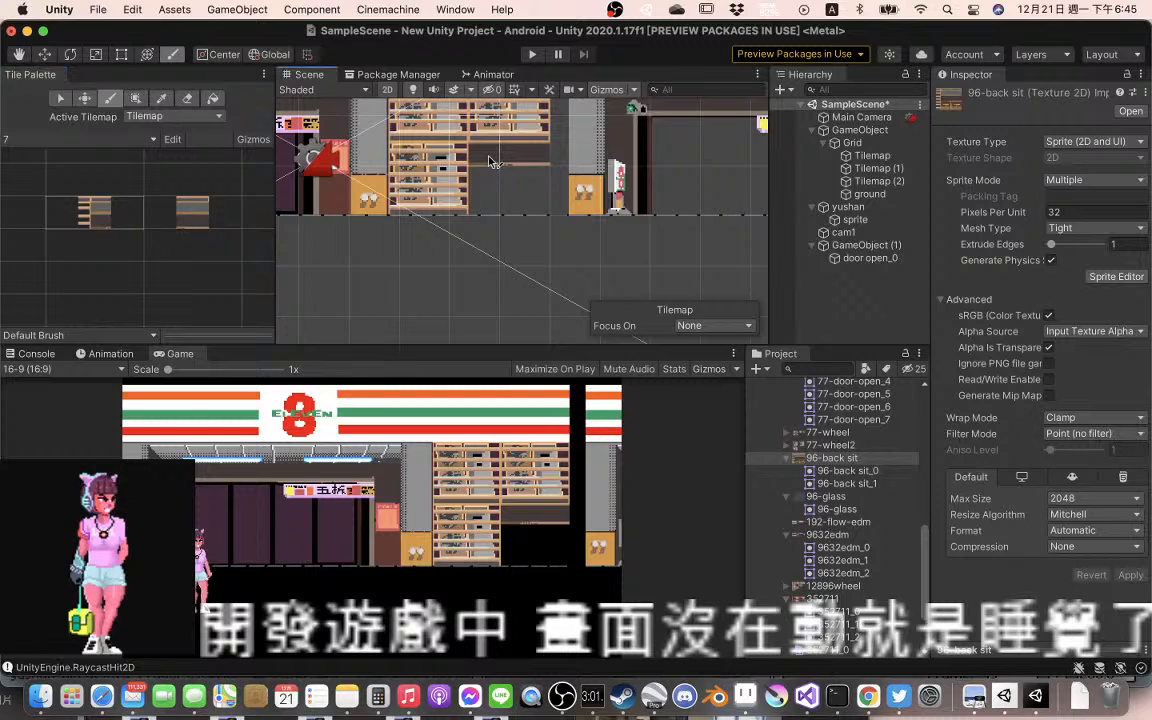
drag(491, 160, 491, 199)
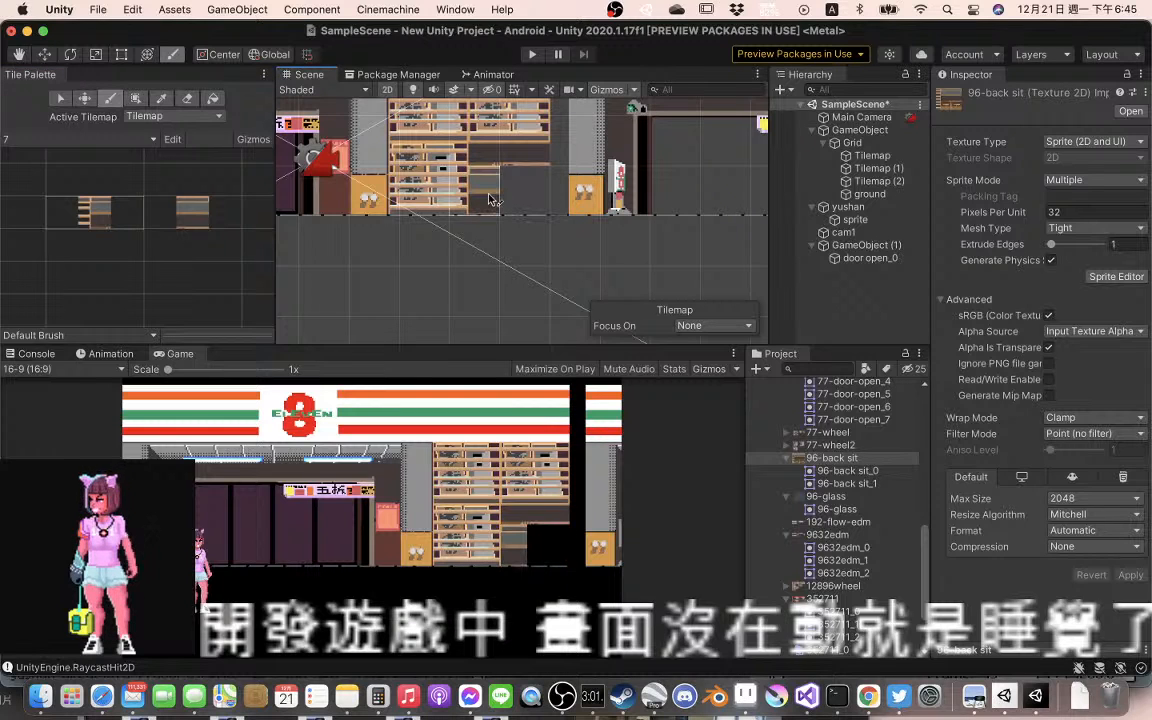
drag(491, 199, 537, 200)
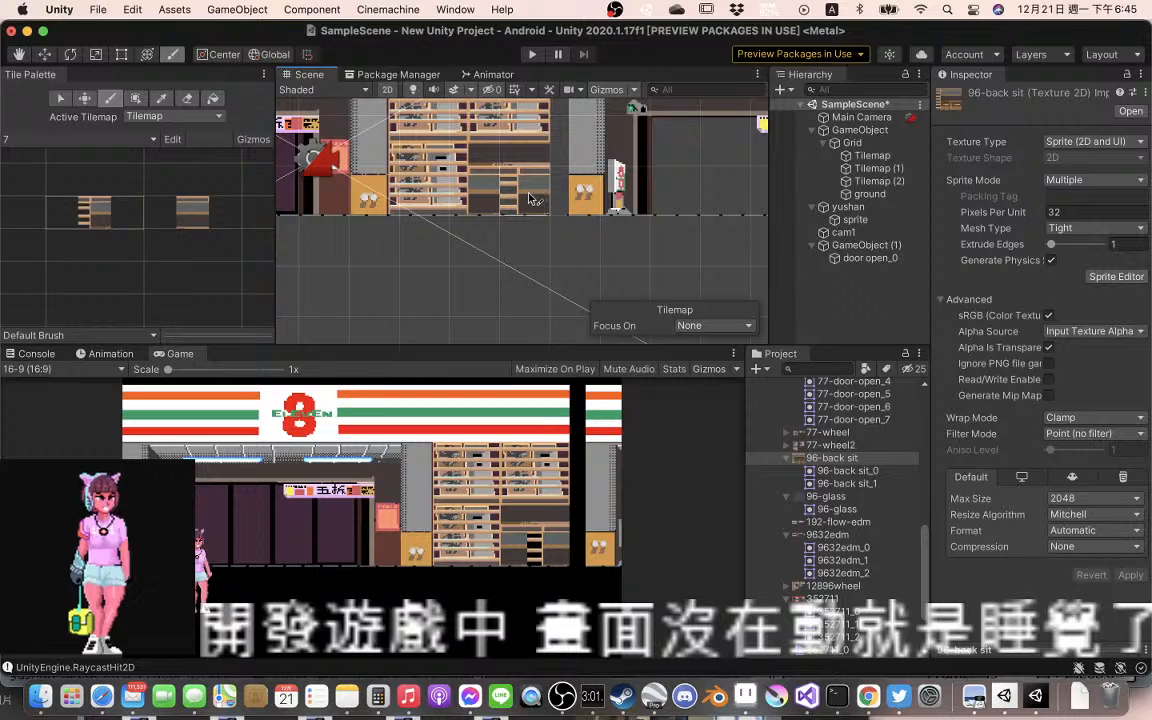
click(195, 206)
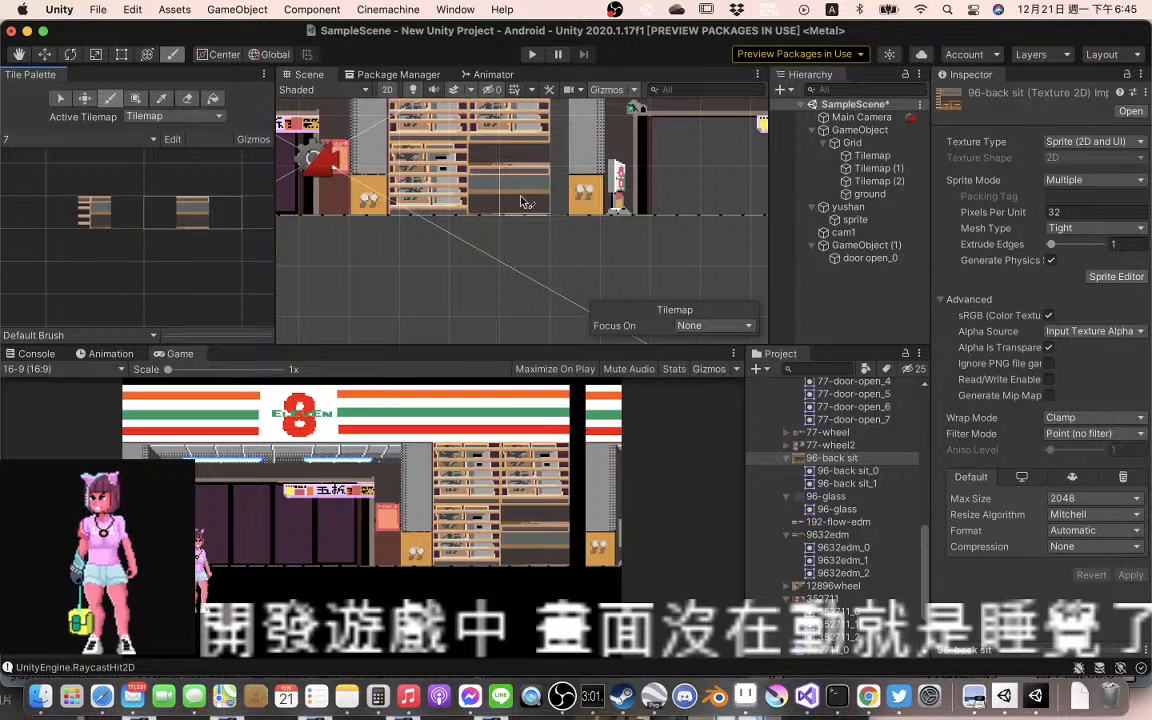
Compare the seating tiles painted beside the lower shelves in Unity with the same seating area in the Aseprite artwork
scroll(537, 196, up, 3)
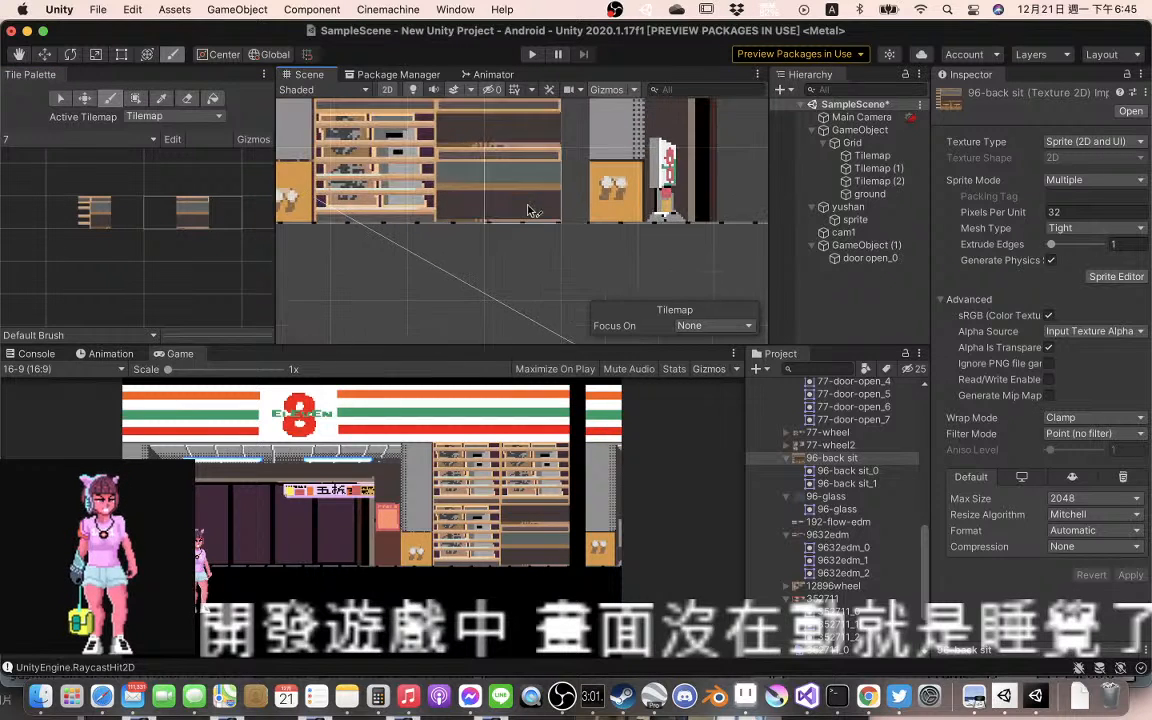
drag(540, 199, 548, 251)
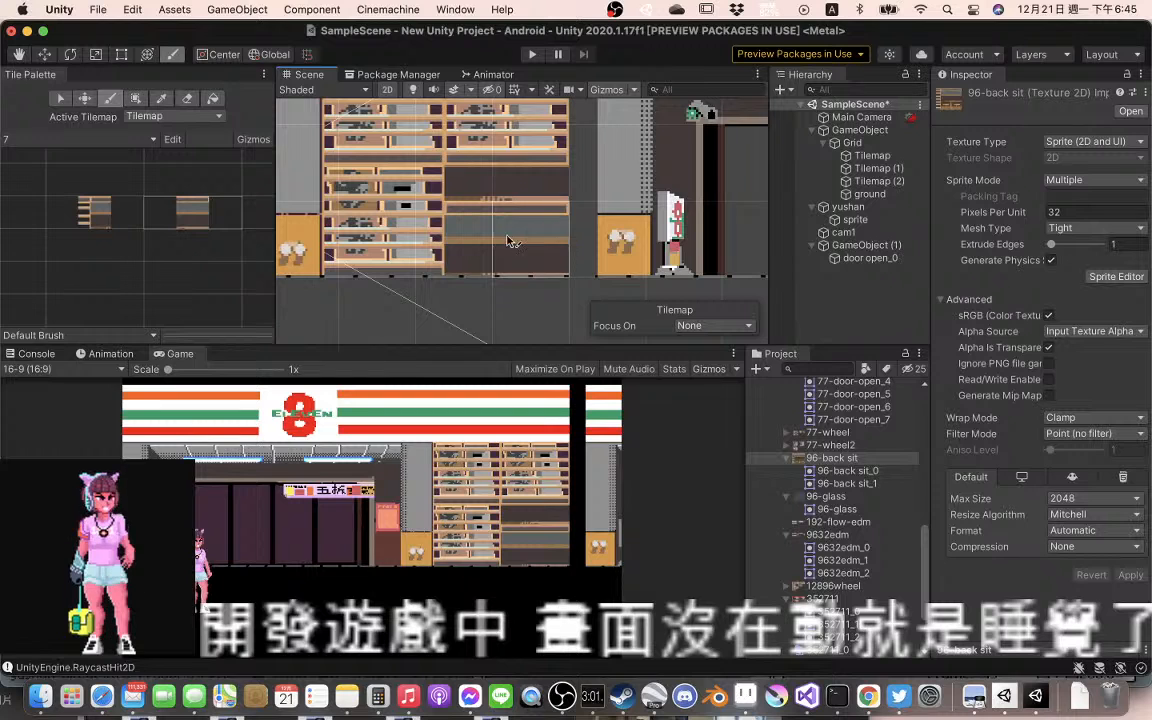
mouse_move(491, 235)
mouse_down()
mouse_move(444, 236)
mouse_move(472, 236)
mouse_up()
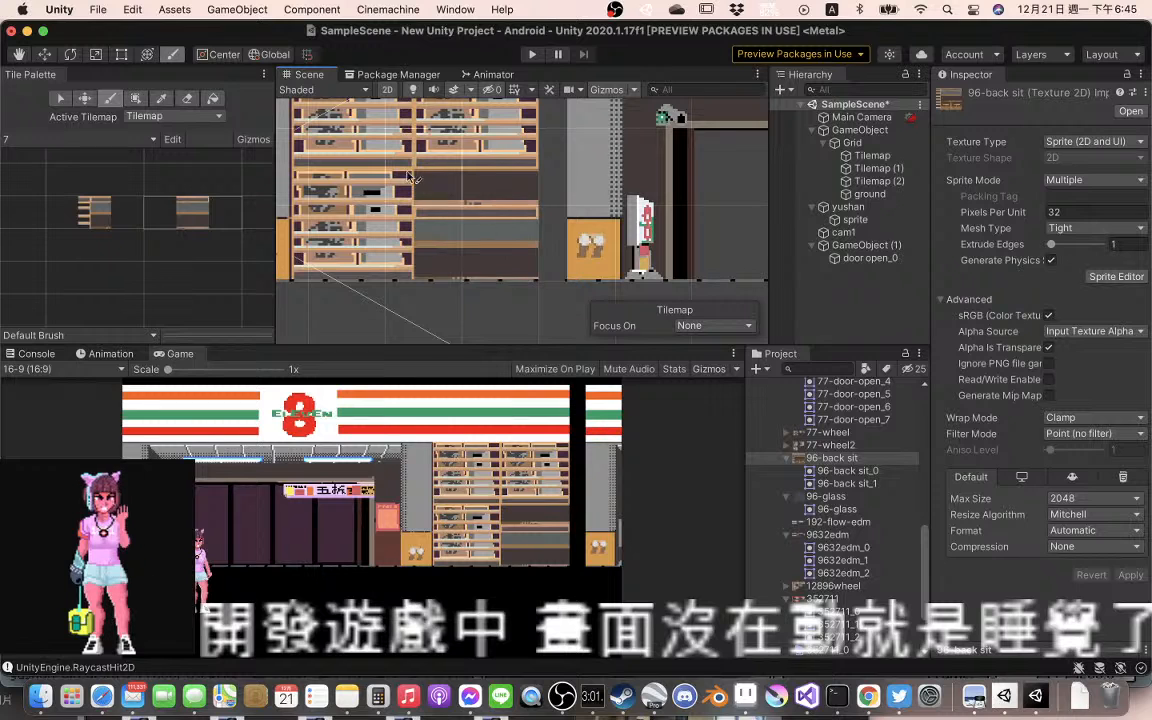
scroll(500, 243, down, 5)
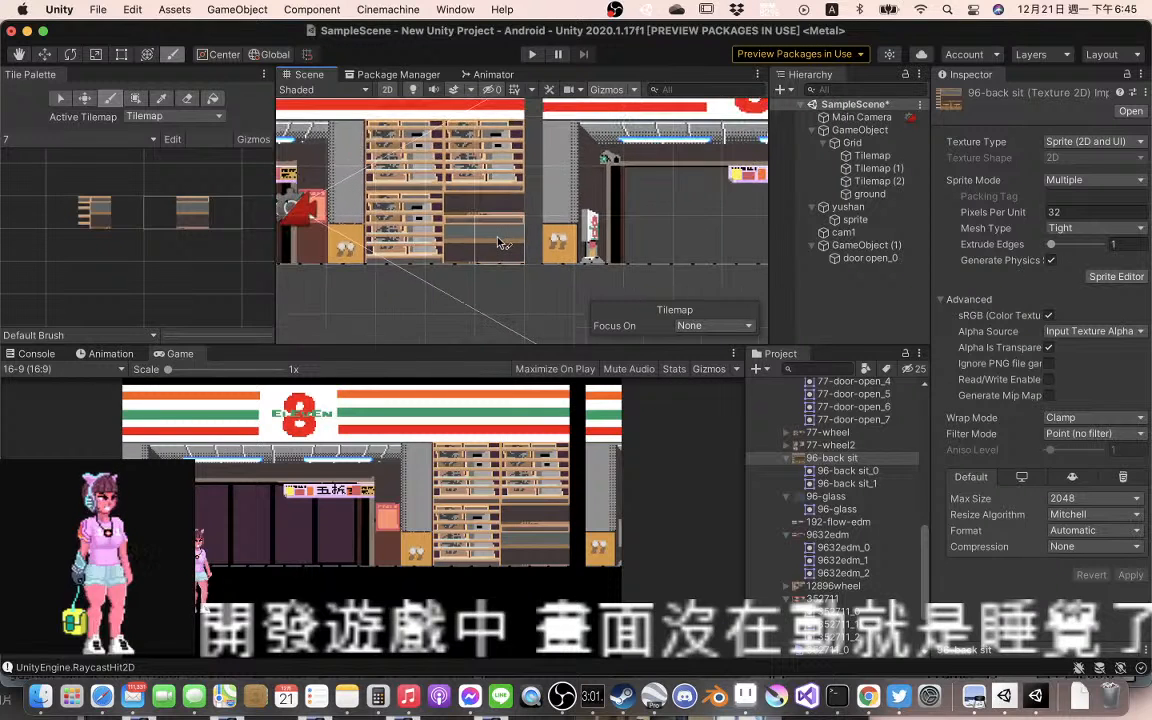
scroll(500, 243, down, 3)
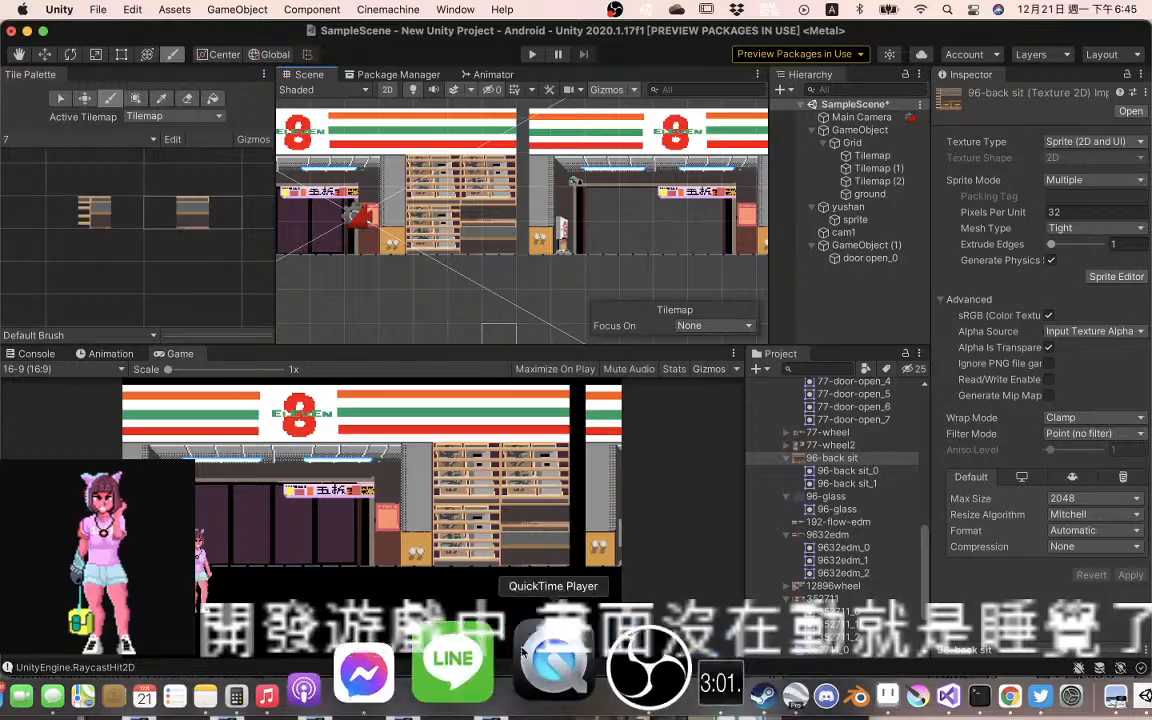
click(874, 690)
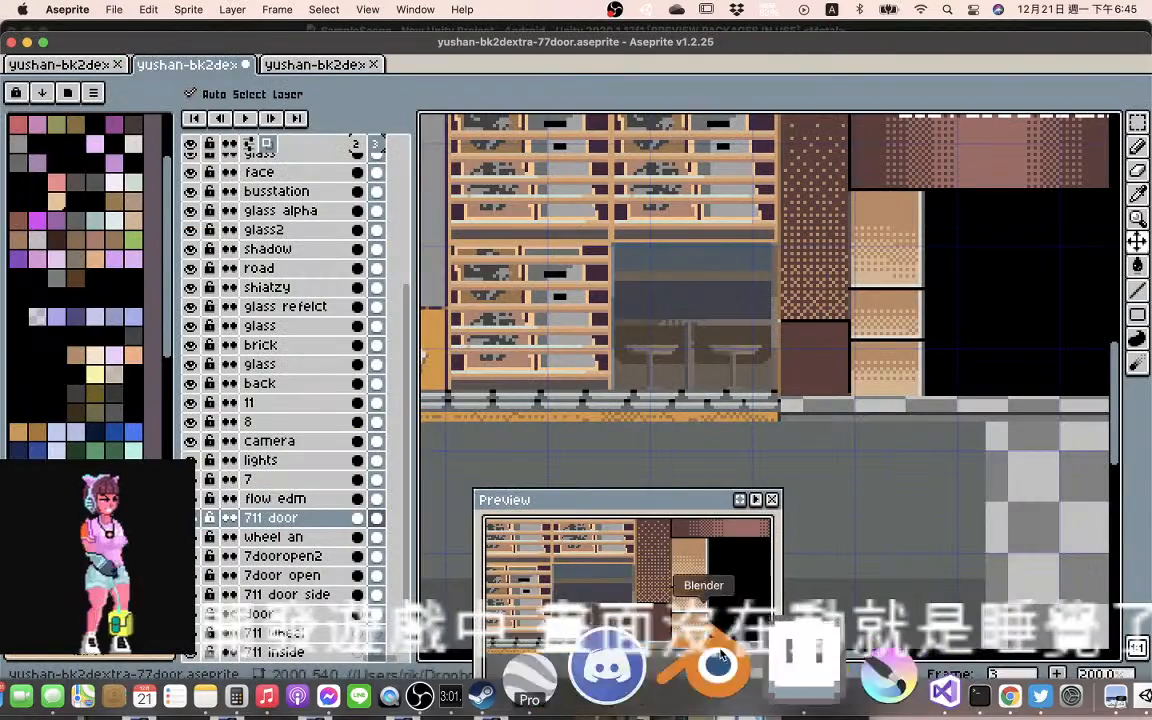
scroll(731, 376, down, 2)
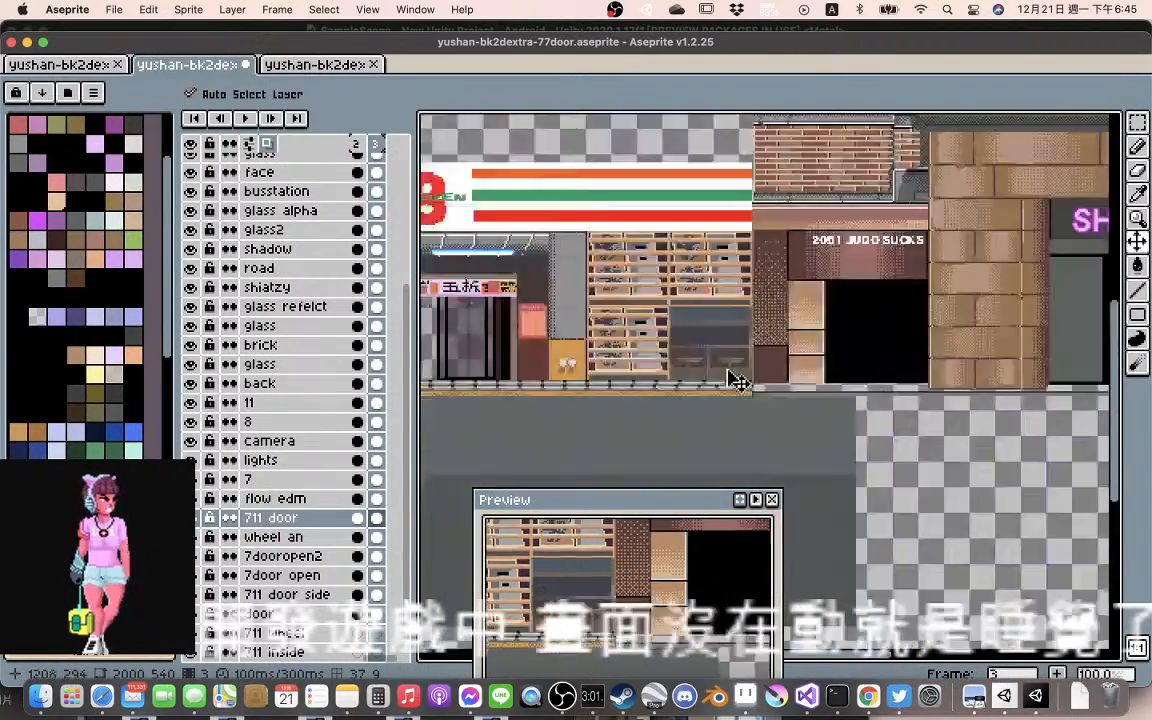
scroll(731, 376, up, 2)
scroll(733, 378, down, 2)
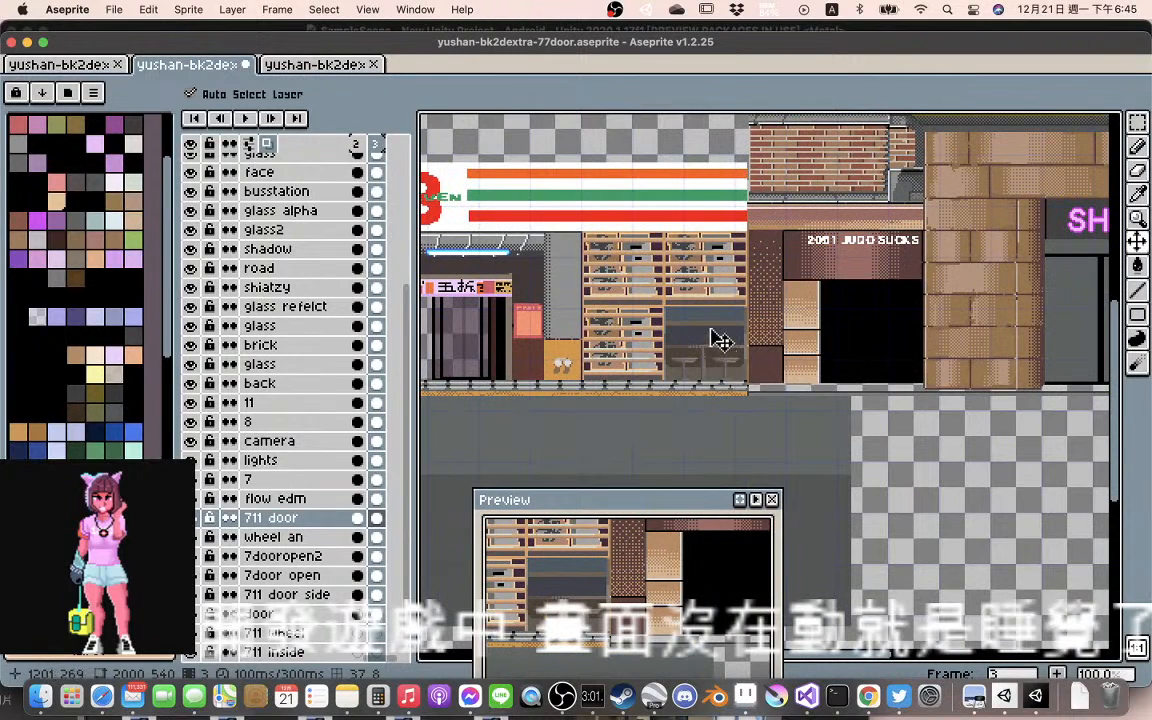
drag(718, 323, 922, 443)
scroll(922, 443, up, 3)
scroll(918, 442, down, 3)
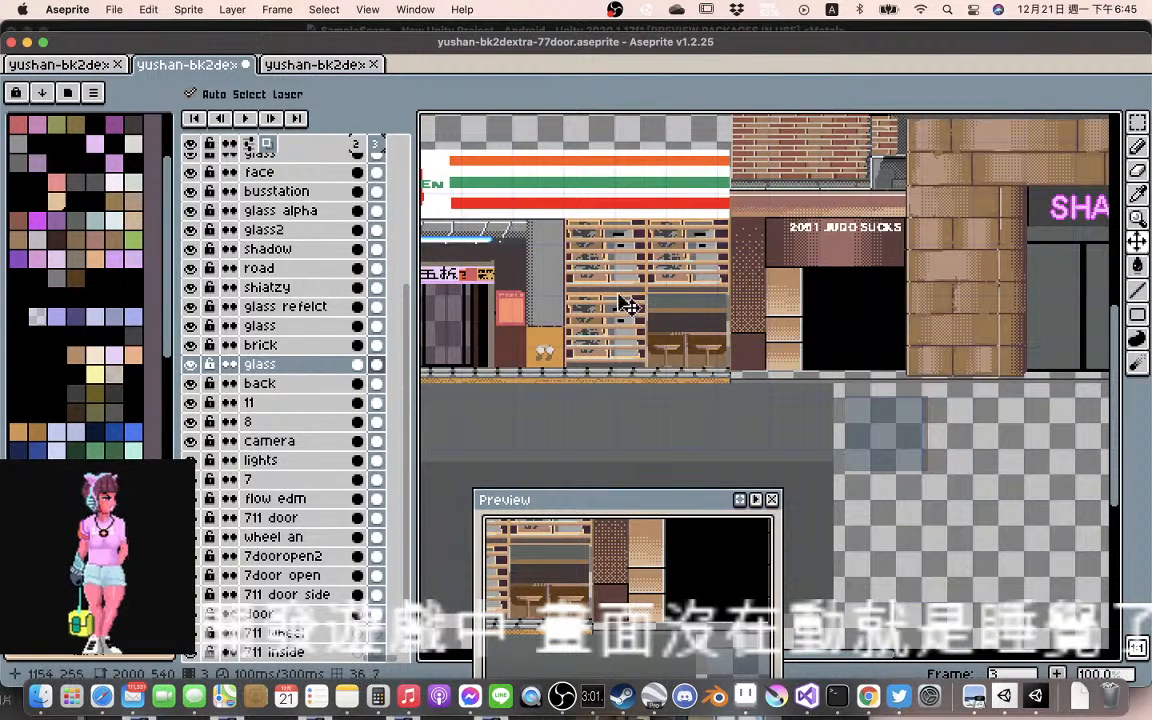
drag(697, 317, 1008, 418)
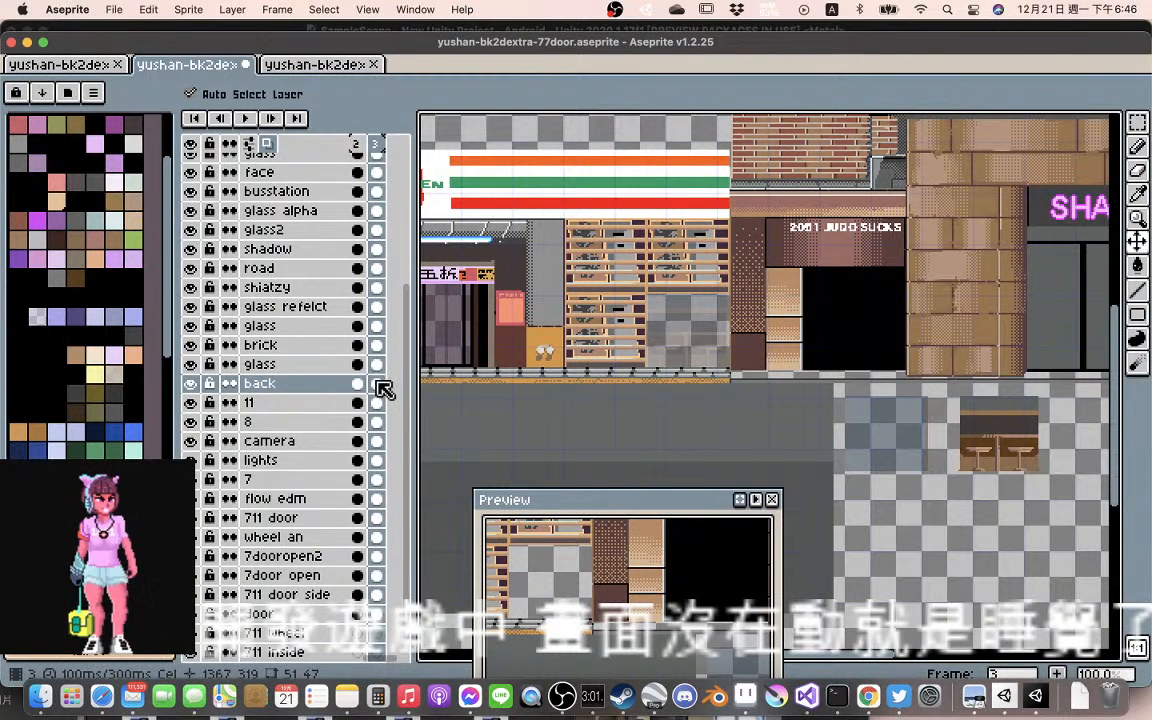
key(super+z)
key(super+z)
key(super+z)
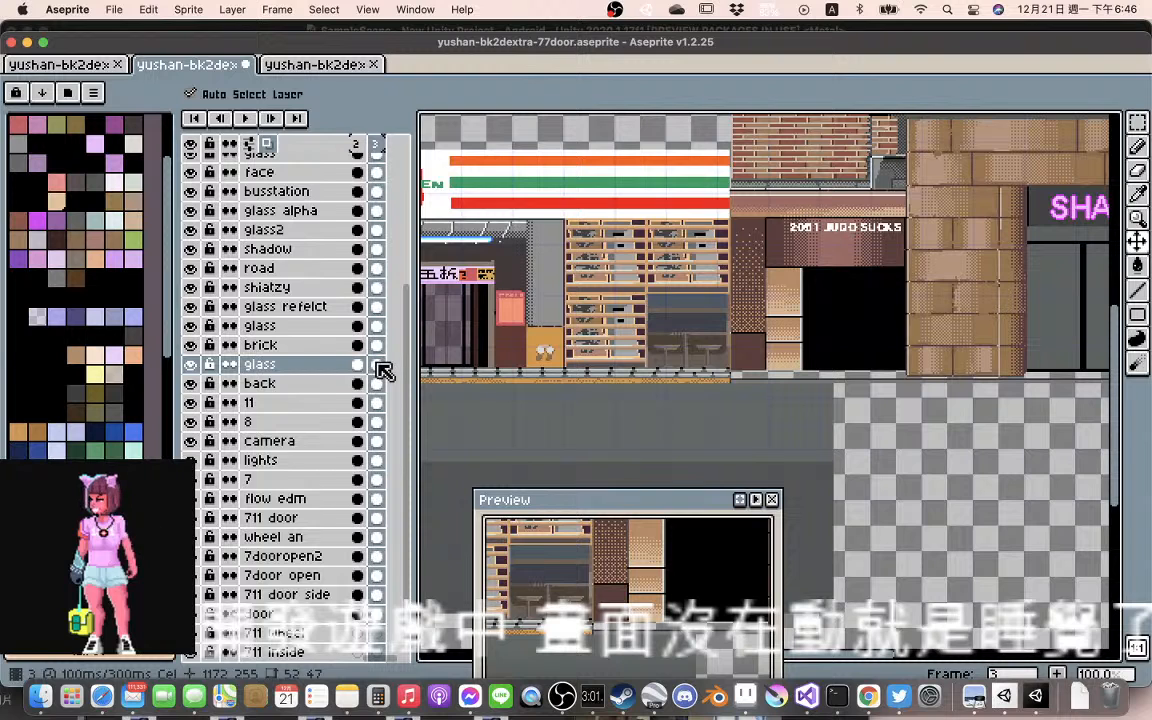
Check the glass layer in frames 1 to 3 and move its frame 1 pane from the seating area to the empty canvas below the brick pillar
scroll(377, 364, left, 2)
click(361, 363)
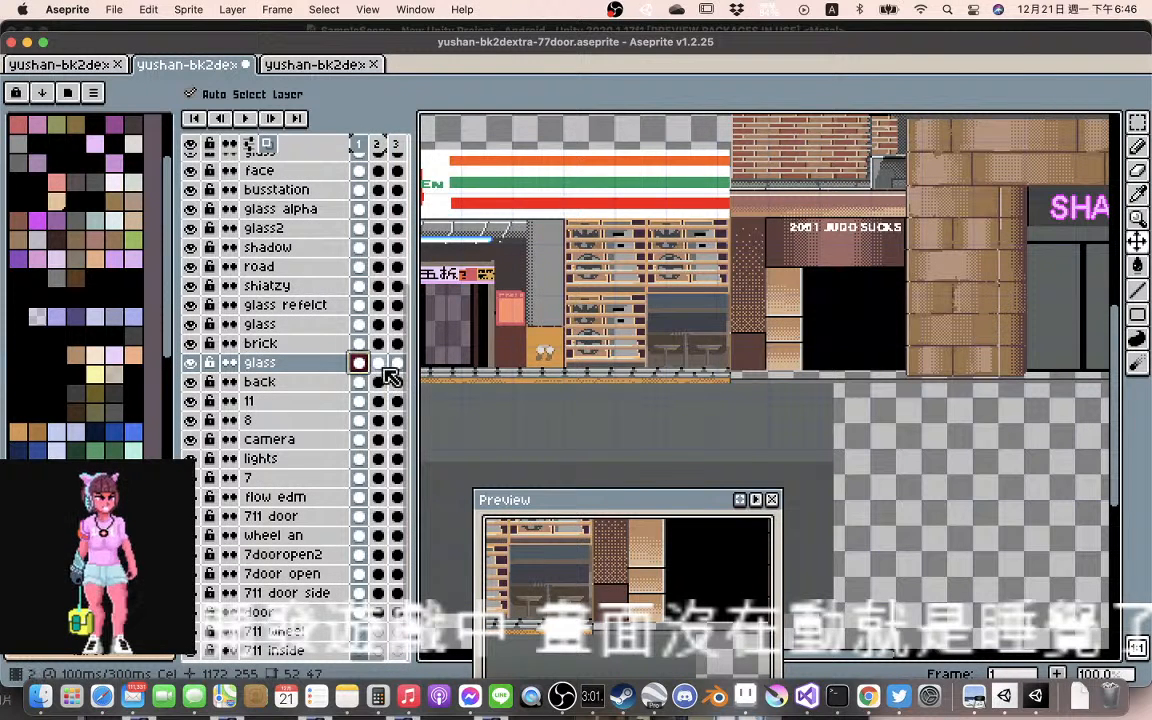
click(378, 364)
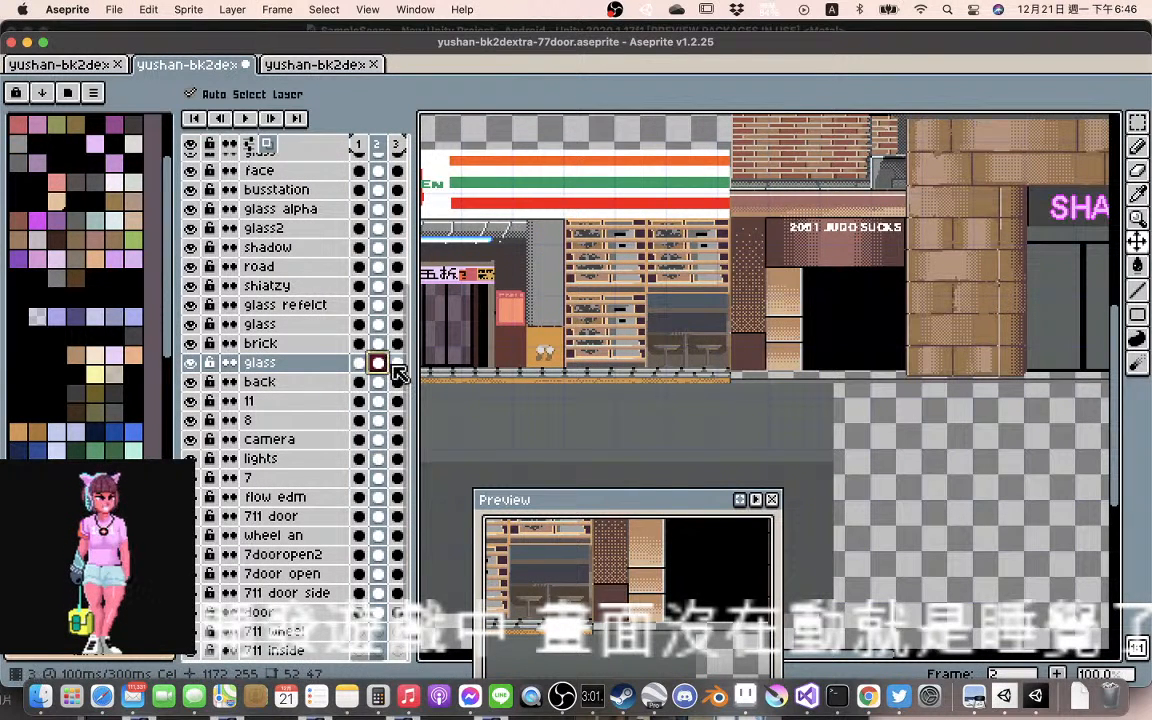
click(394, 364)
click(356, 363)
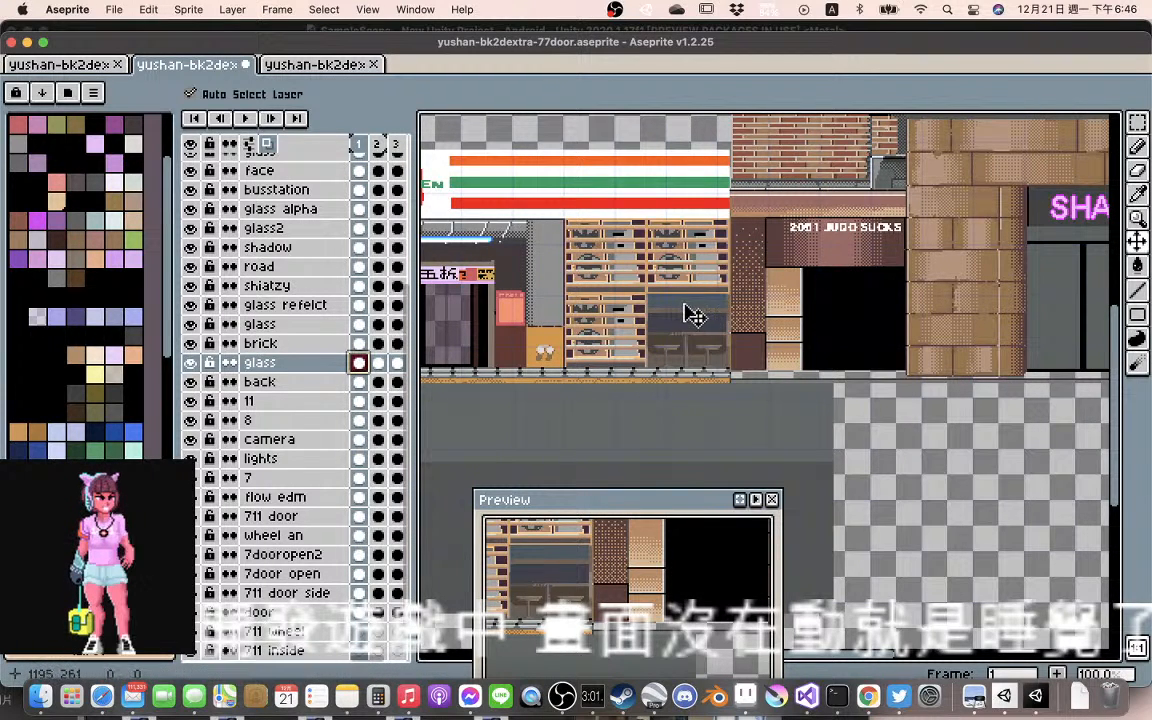
mouse_move(689, 314)
mouse_down()
mouse_move(924, 417)
mouse_move(905, 401)
mouse_move(893, 422)
mouse_move(650, 315)
mouse_move(698, 318)
mouse_up()
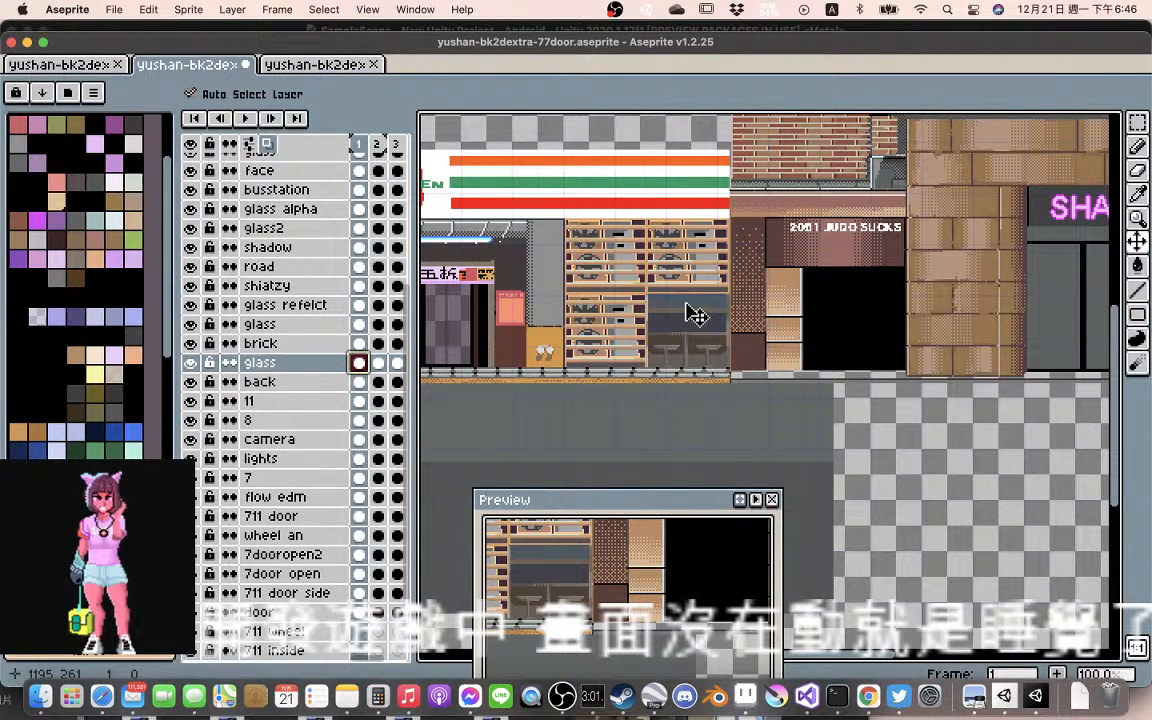
drag(697, 316, 933, 427)
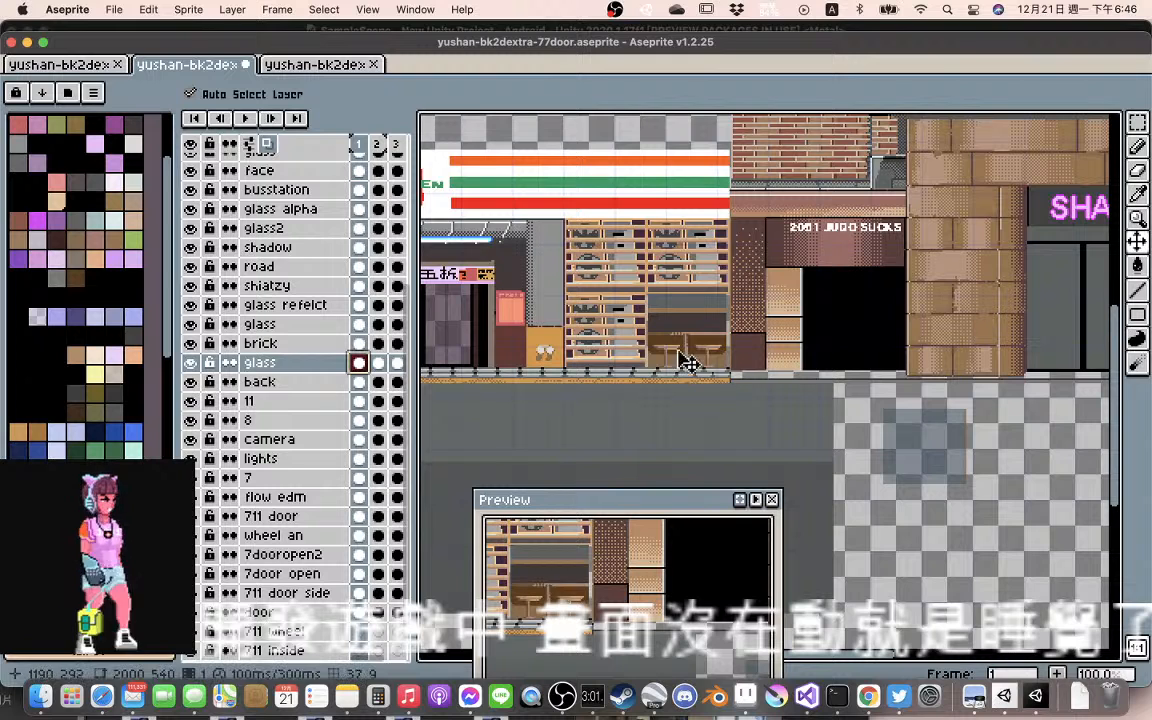
Move the back layer's counter-and-stools artwork out of the seating window and place it back in the opening to check its fit
click(722, 352)
drag(722, 352, 905, 545)
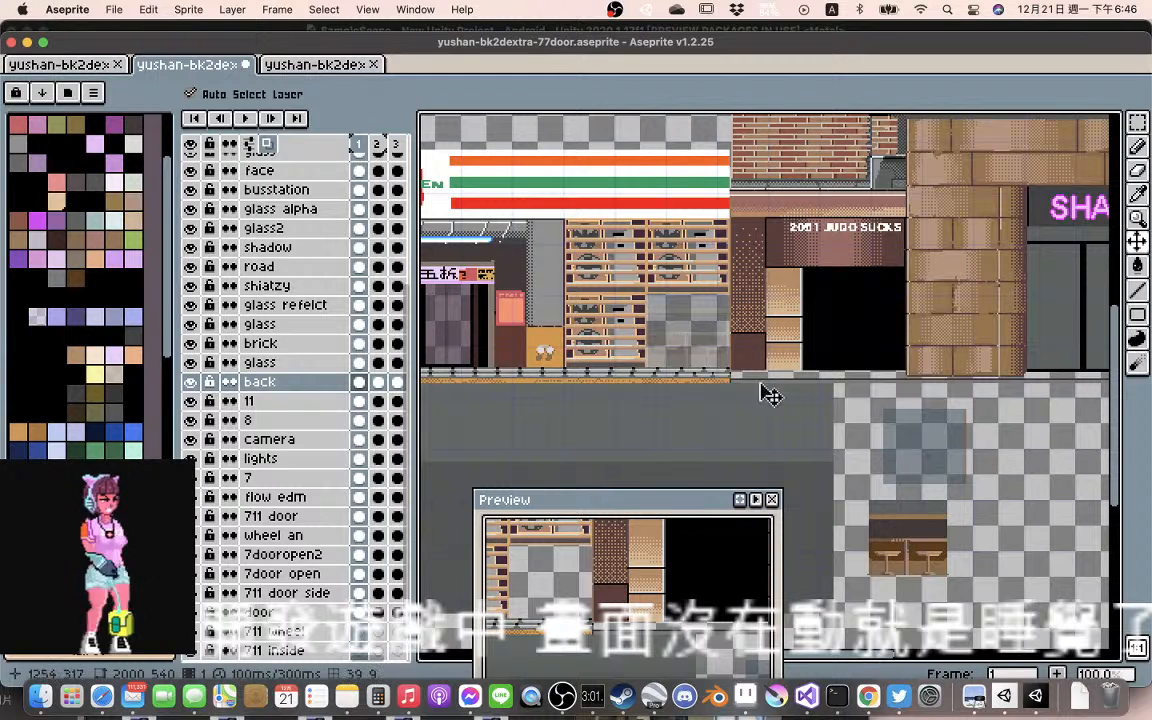
mouse_move(693, 333)
mouse_down()
mouse_move(714, 338)
mouse_move(681, 324)
mouse_up()
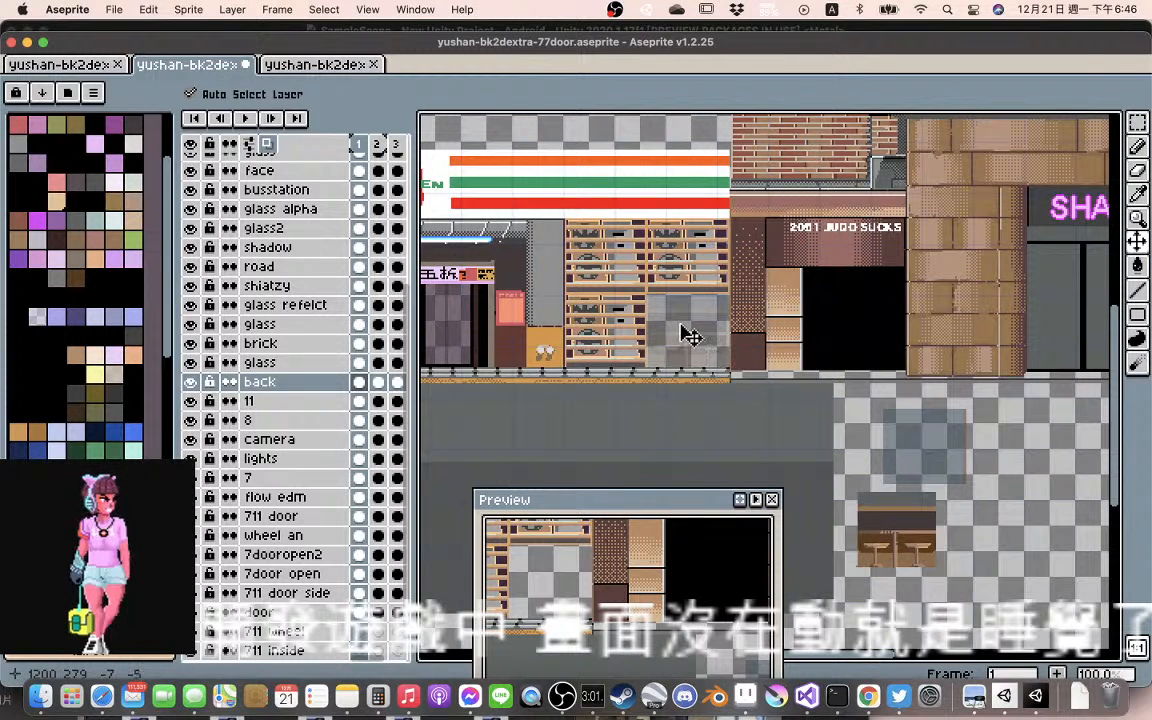
drag(887, 519, 694, 328)
scroll(695, 357, up, 2)
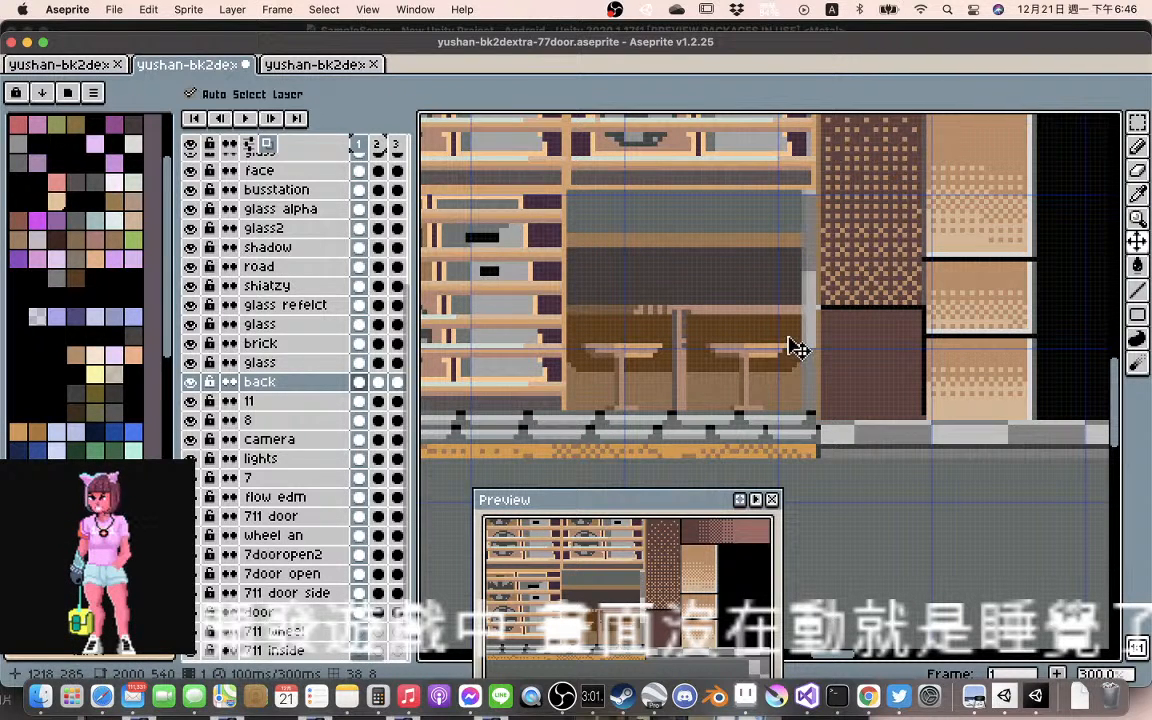
key(alt)
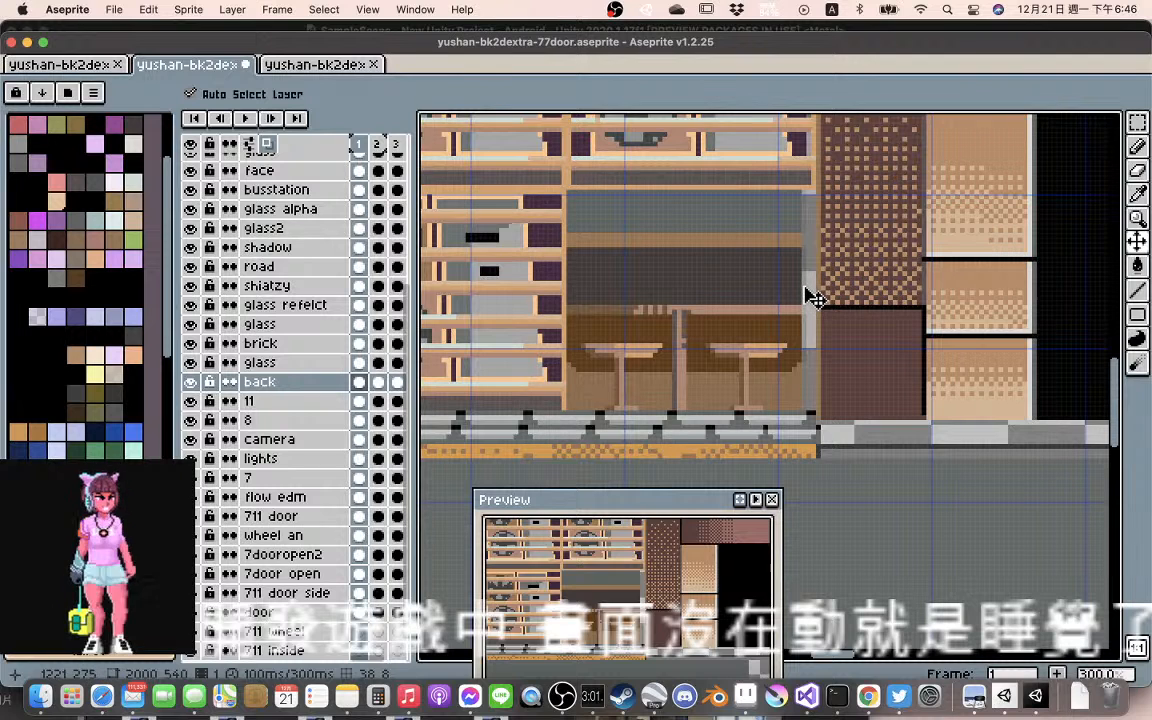
Transform the back layer's counter-and-stools artwork in frame 1 to 54 px wide so it spans the whole seating window
key(super+t)
drag(809, 301, 831, 311)
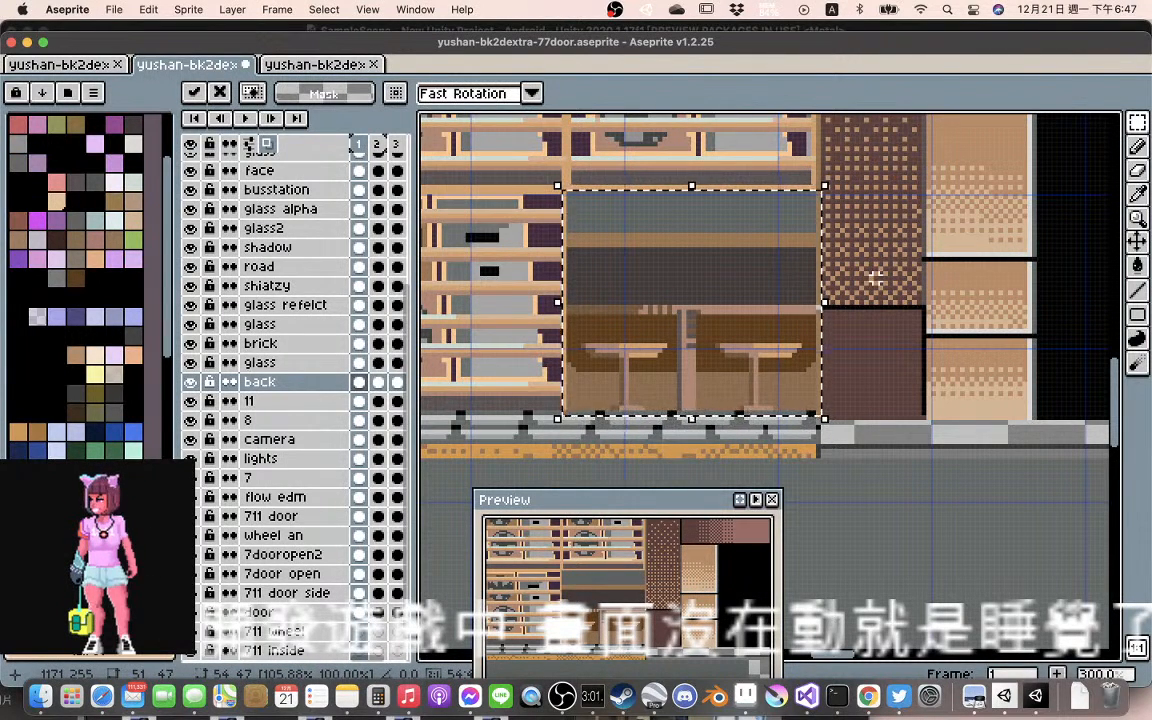
click(904, 394)
Move the frame 1 glass pane from the empty canvas back over the seating window and nudge it down 2 px
scroll(1038, 447, down, 3)
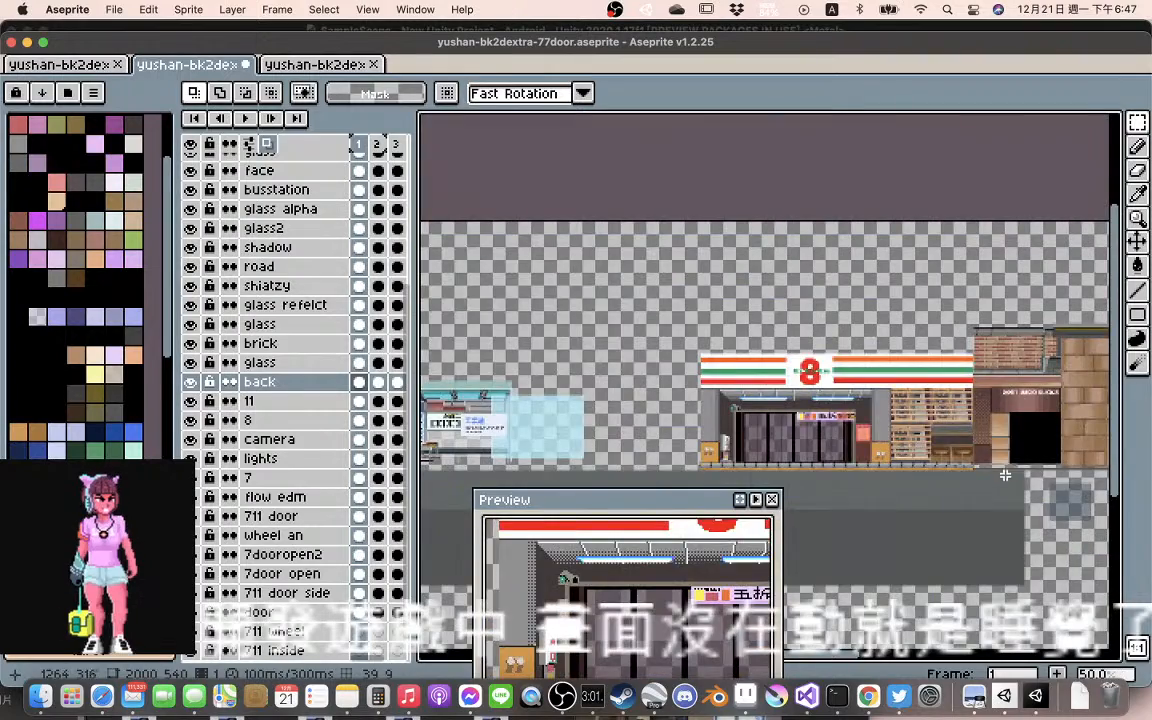
scroll(845, 473, right, 3)
key(v)
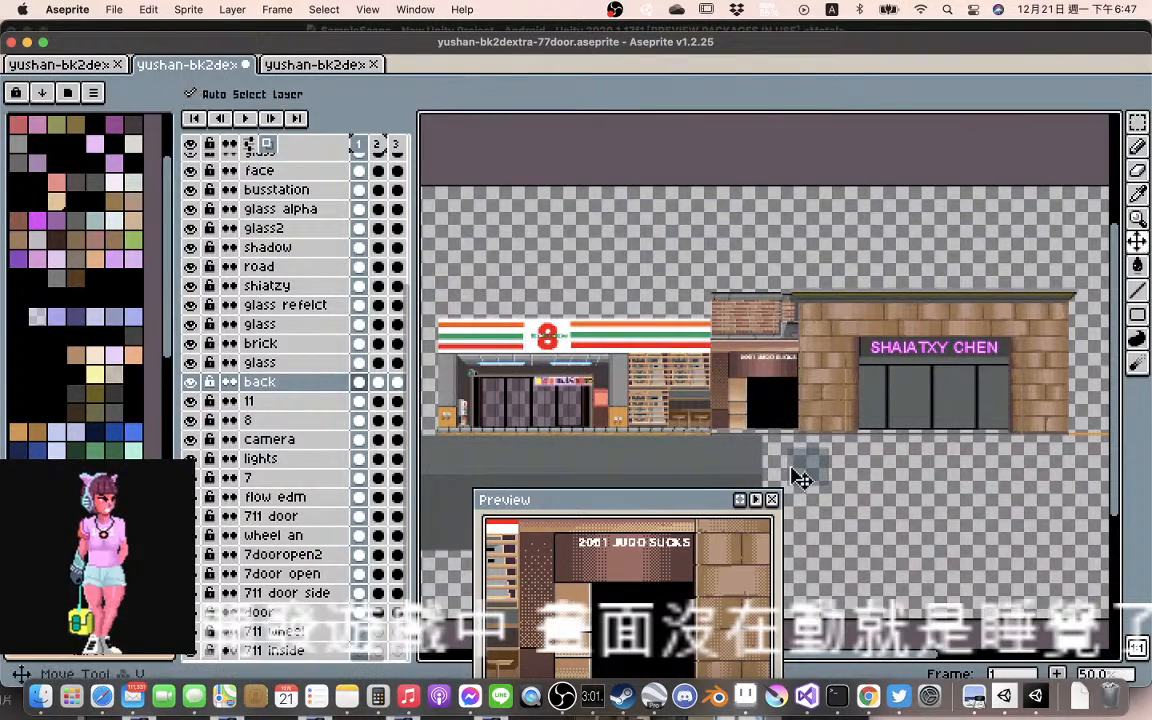
click(712, 422)
scroll(710, 420, up, 3)
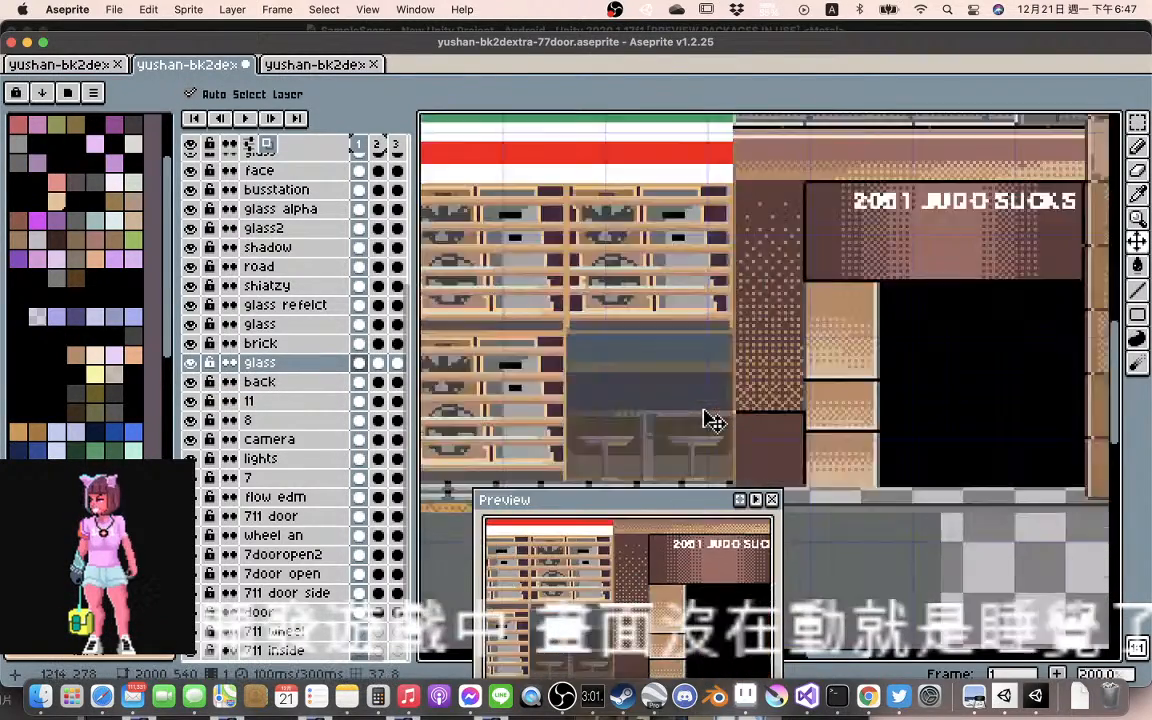
scroll(708, 418, down, 1)
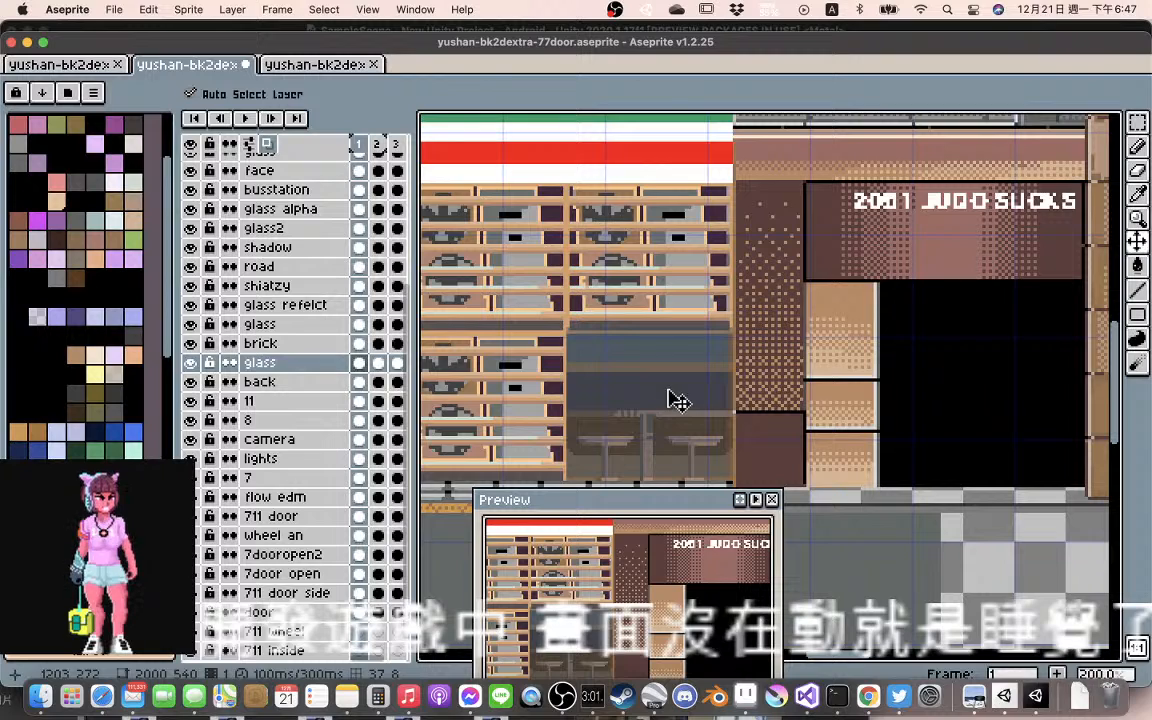
drag(679, 401, 679, 406)
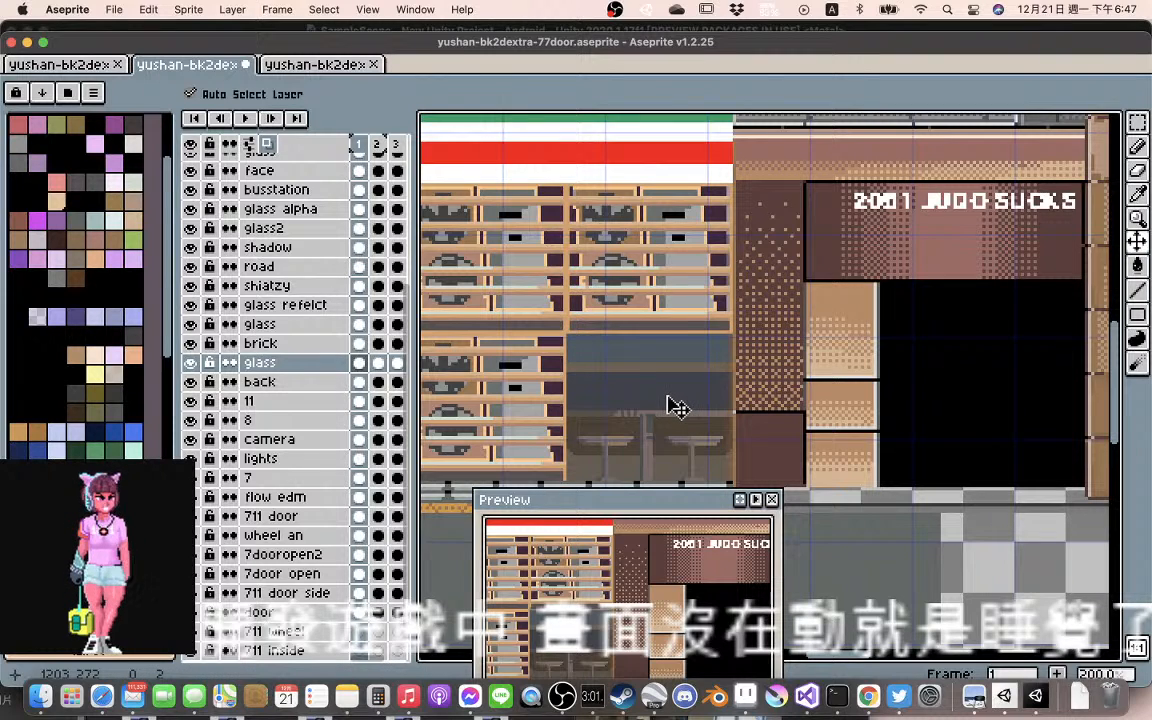
Check how the glass pane fits the seating window up close and against the neighbouring shopfronts
scroll(677, 405, down, 2)
scroll(675, 400, up, 3)
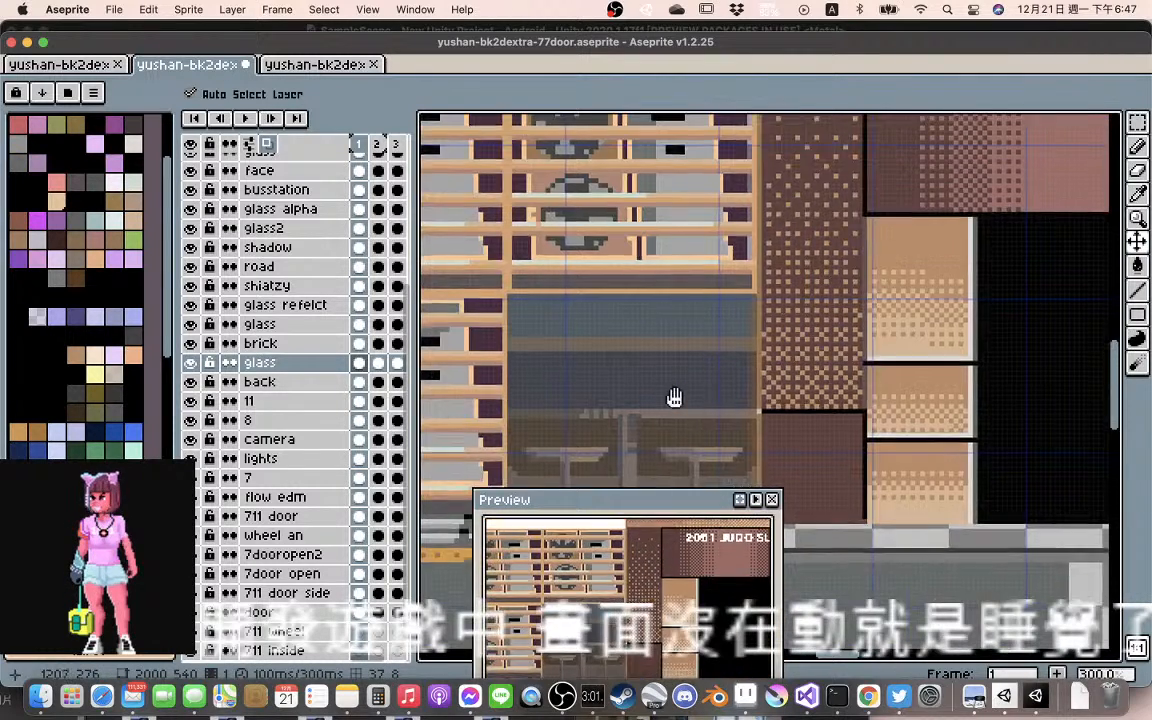
drag(674, 398, 712, 309)
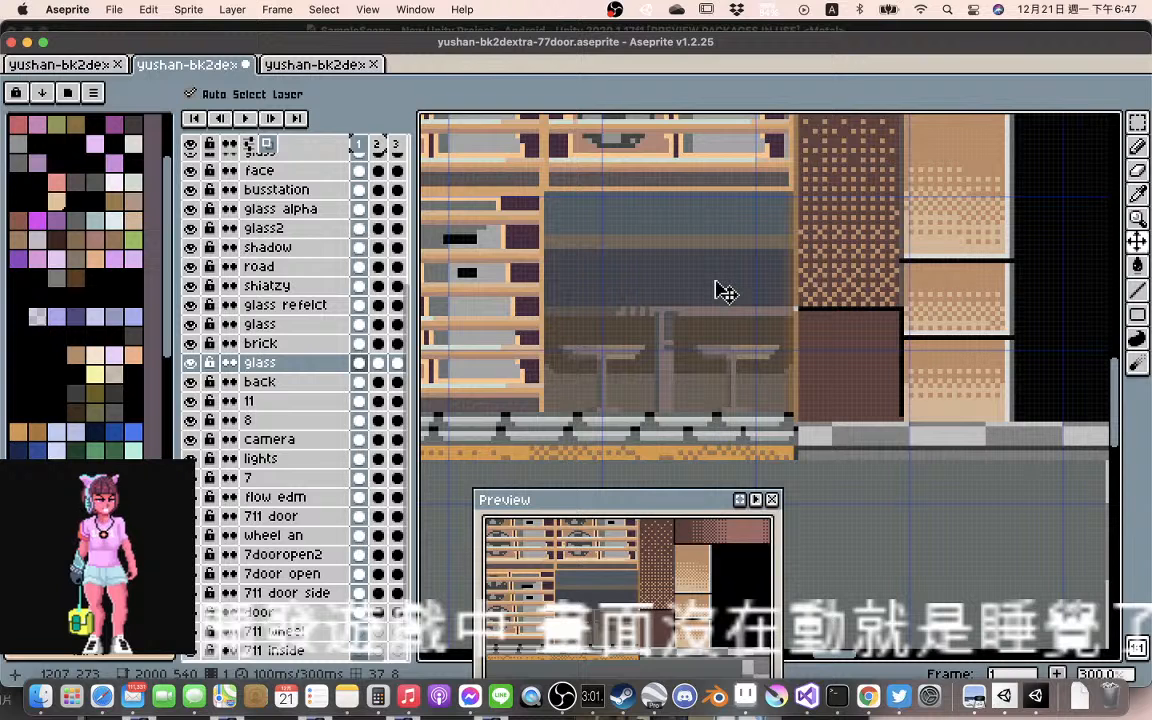
scroll(718, 293, down, 3)
scroll(730, 298, up, 2)
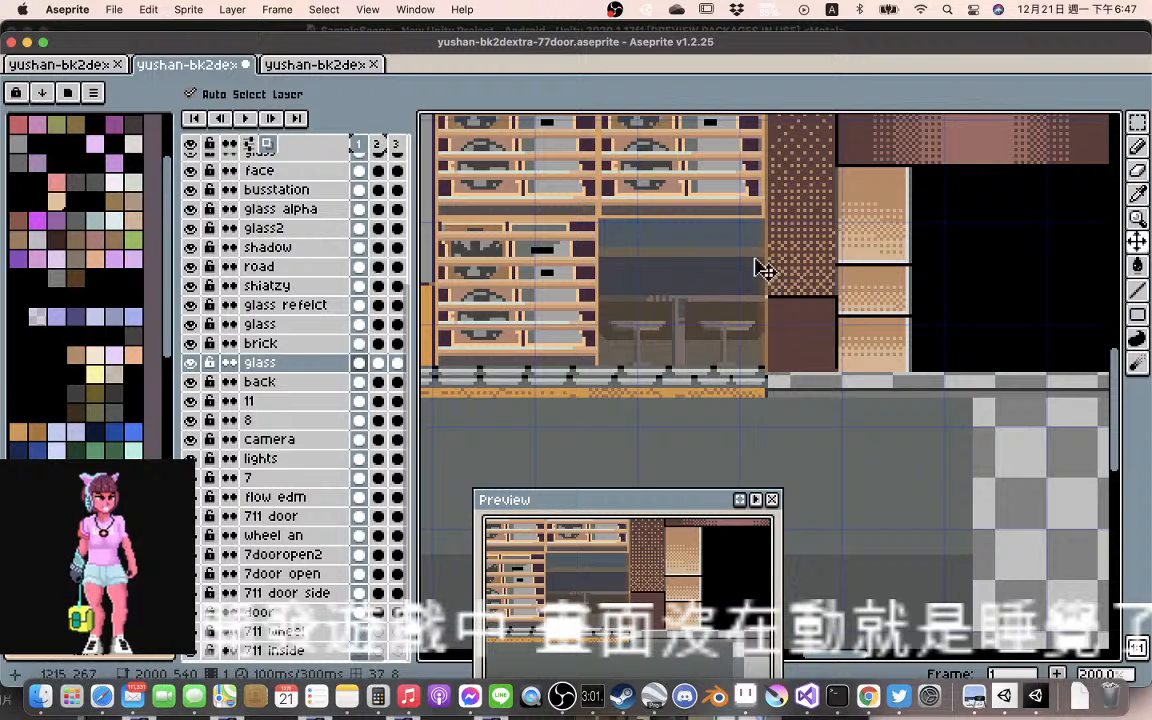
scroll(680, 265, down, 1)
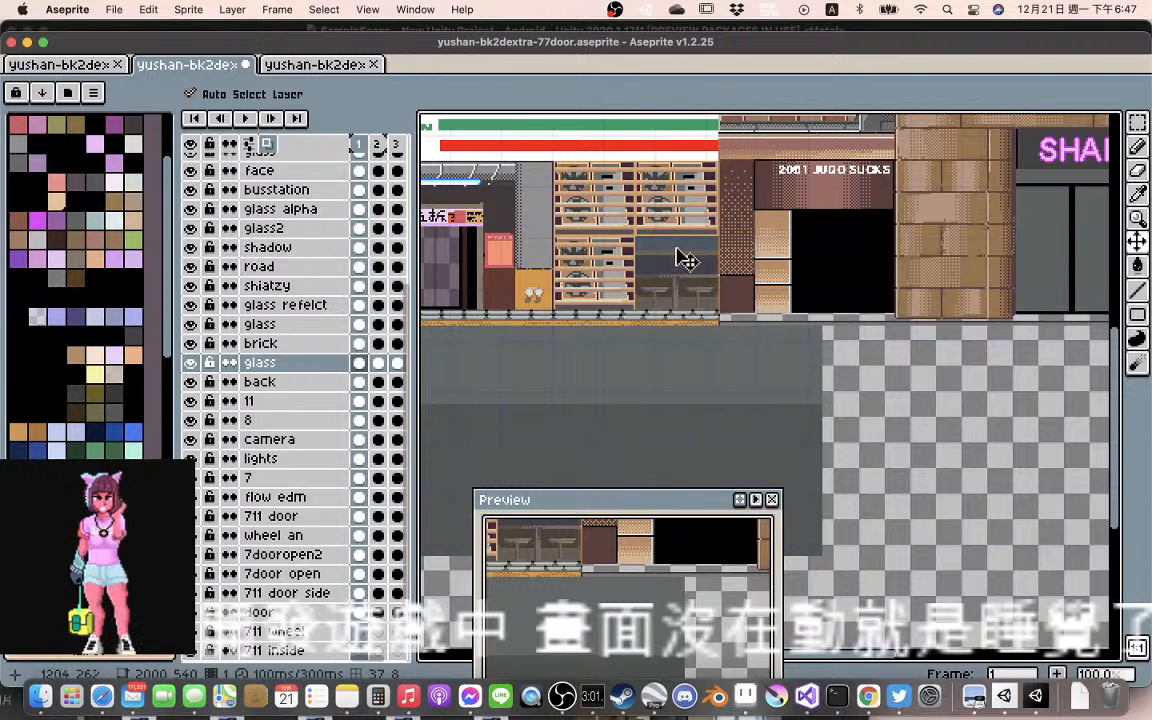
drag(660, 245, 667, 315)
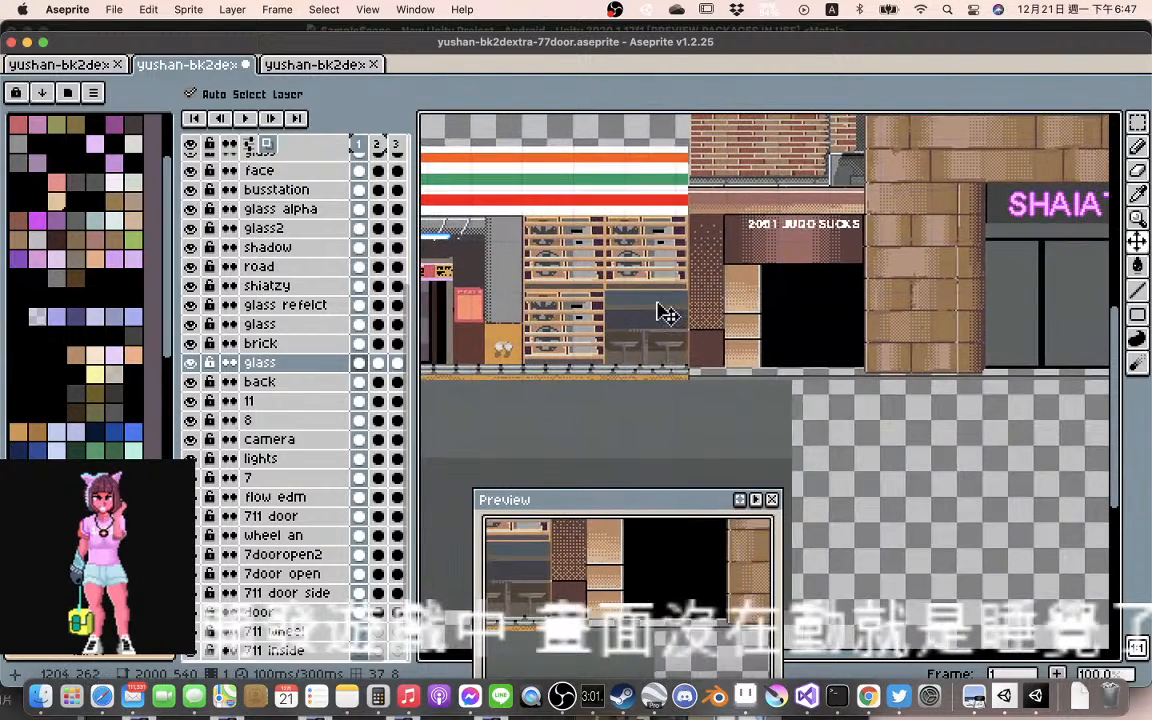
scroll(733, 309, down, 2)
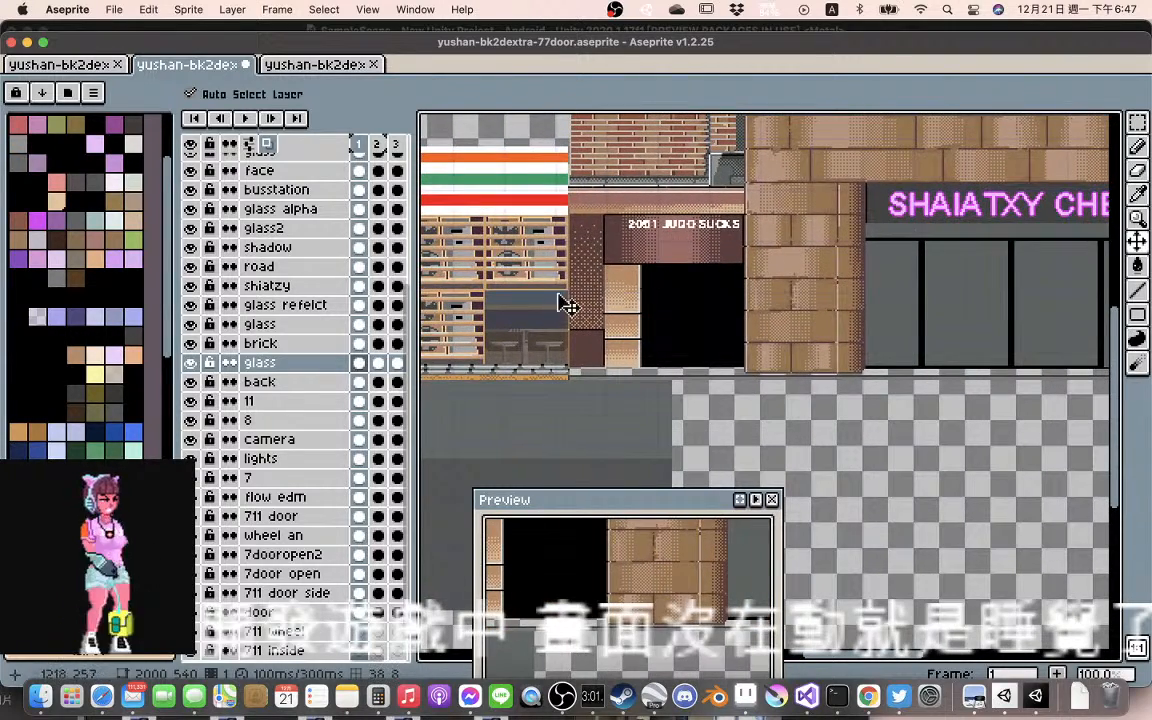
scroll(562, 304, down, 1)
scroll(566, 304, down, 1)
drag(570, 298, 755, 305)
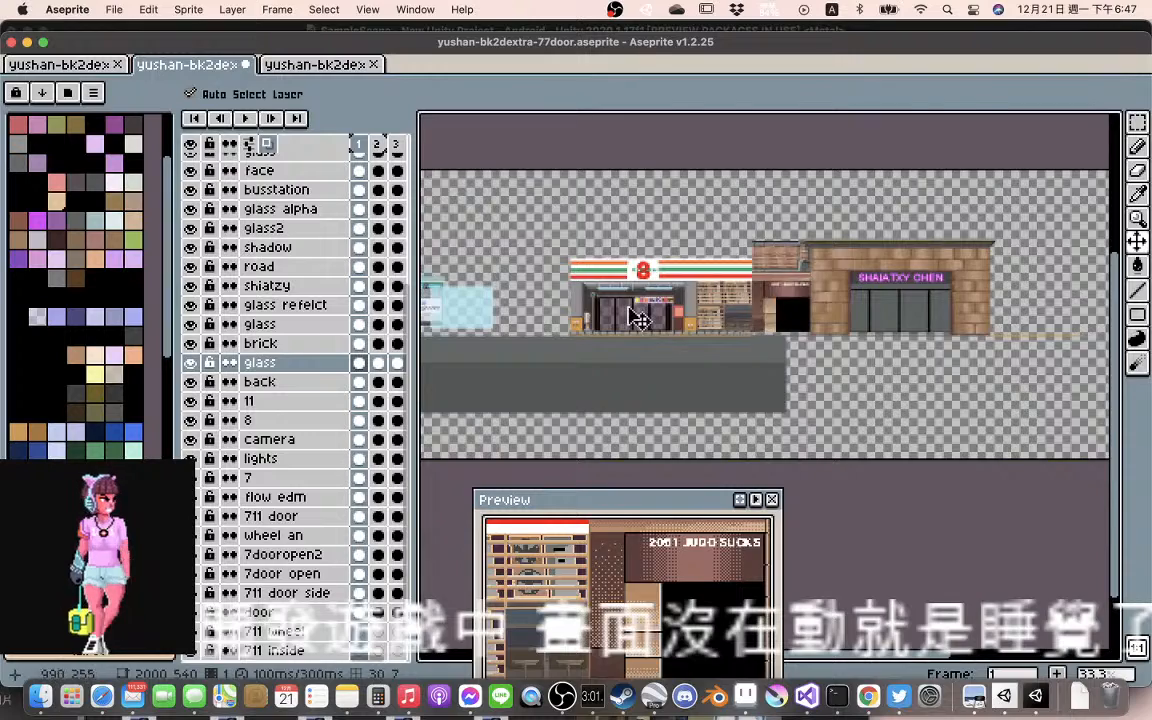
Examine the convenience store's entrance, from the checkered sliding doors and promotional banner to the shelves
scroll(638, 318, up, 2)
scroll(715, 321, up, 2)
scroll(715, 321, down, 1)
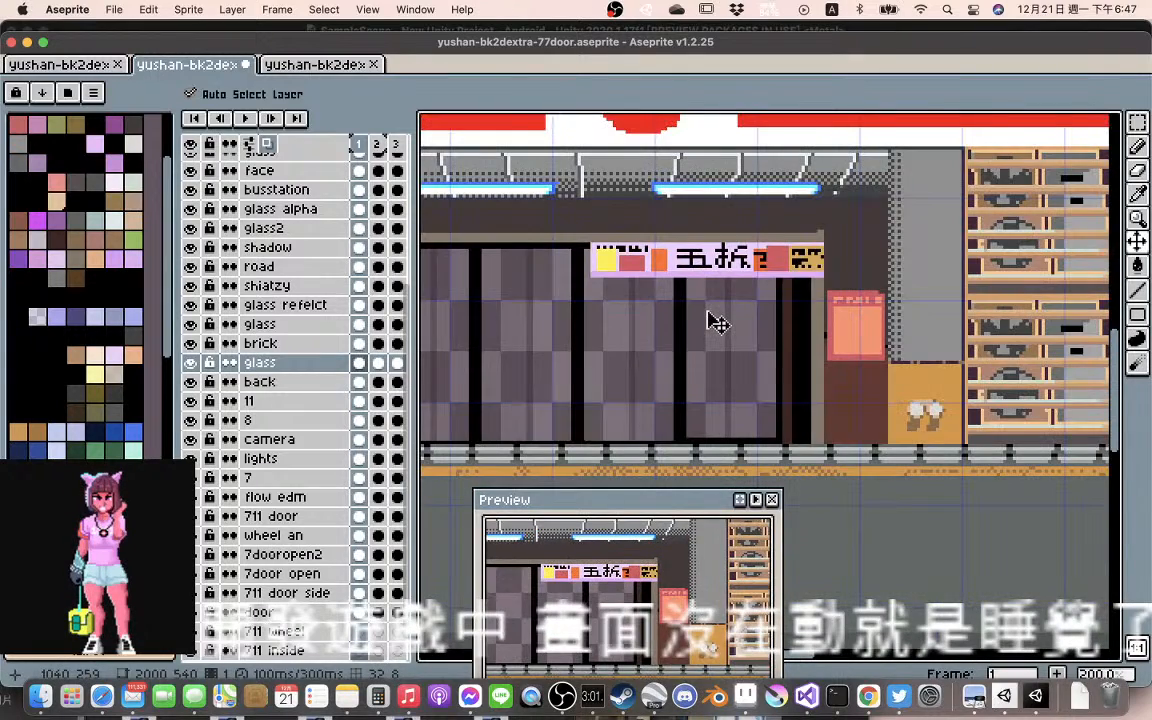
drag(668, 309, 728, 302)
drag(851, 318, 731, 310)
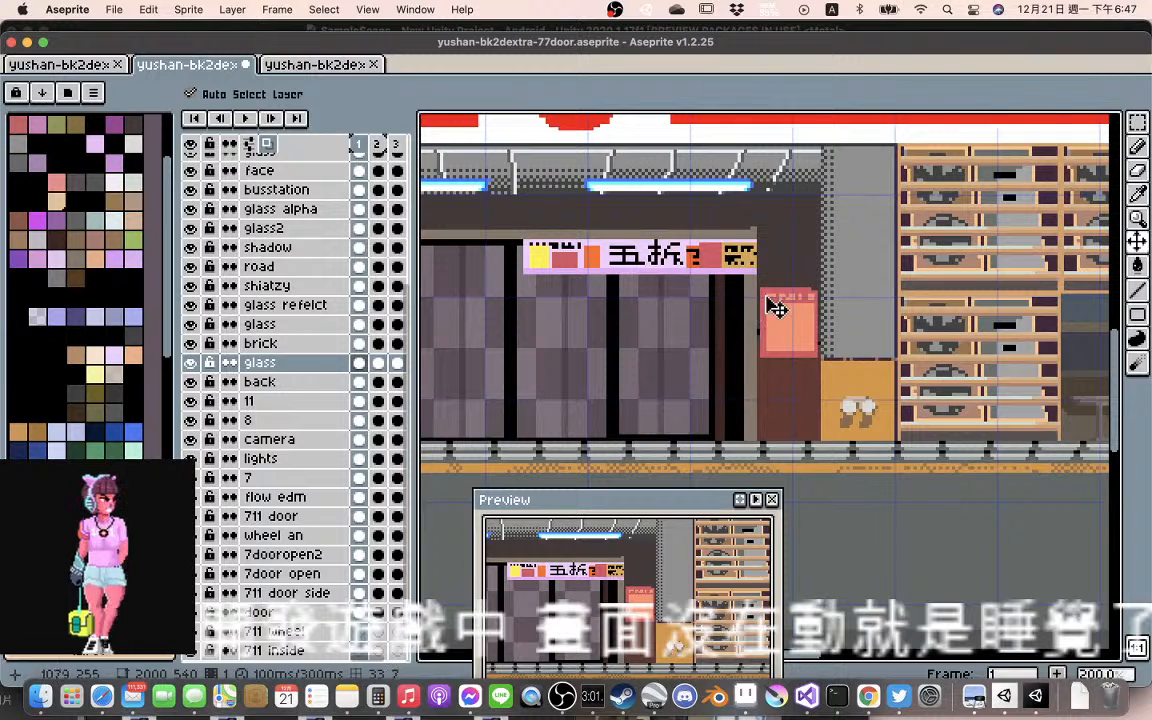
drag(684, 296, 774, 290)
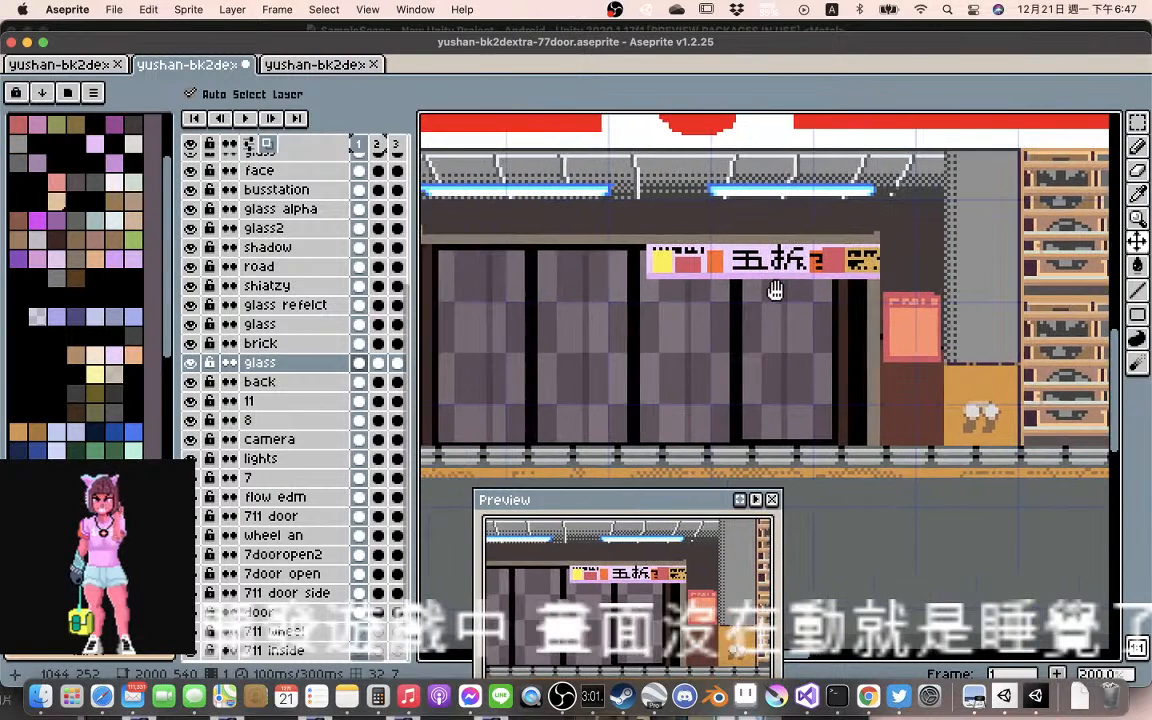
scroll(779, 311, down, 2)
scroll(779, 311, up, 2)
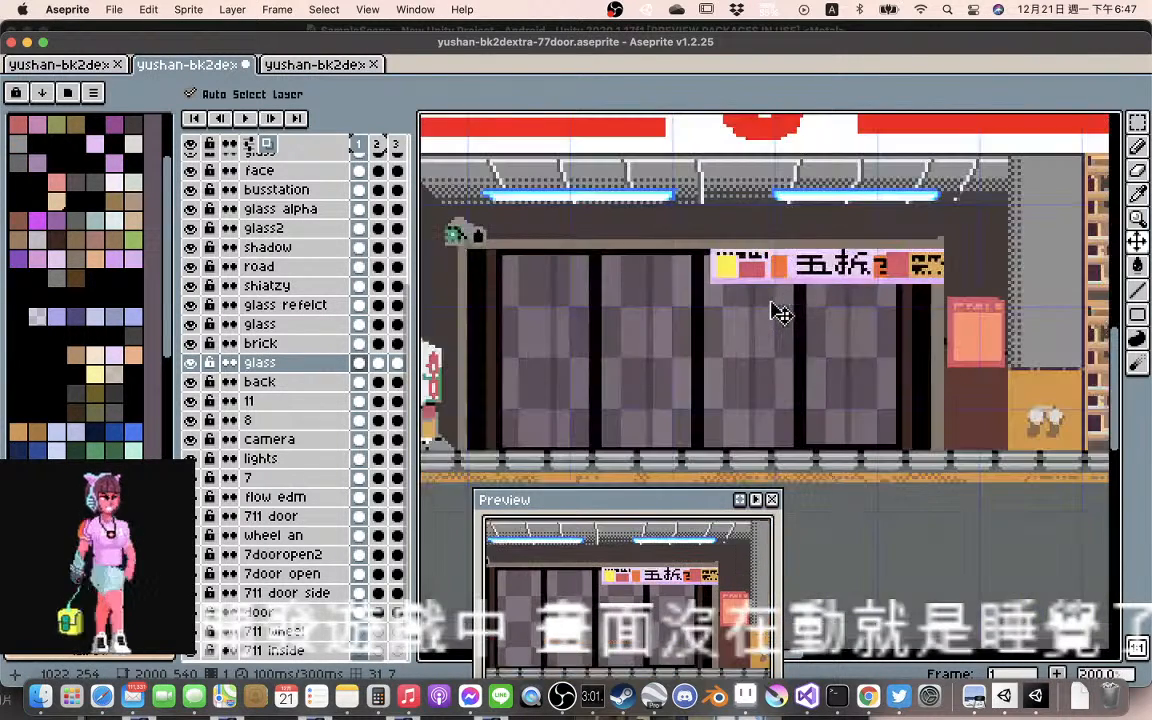
Compare the flow edm layer's promotional banner over the doors in frames 1 to 3
click(800, 284)
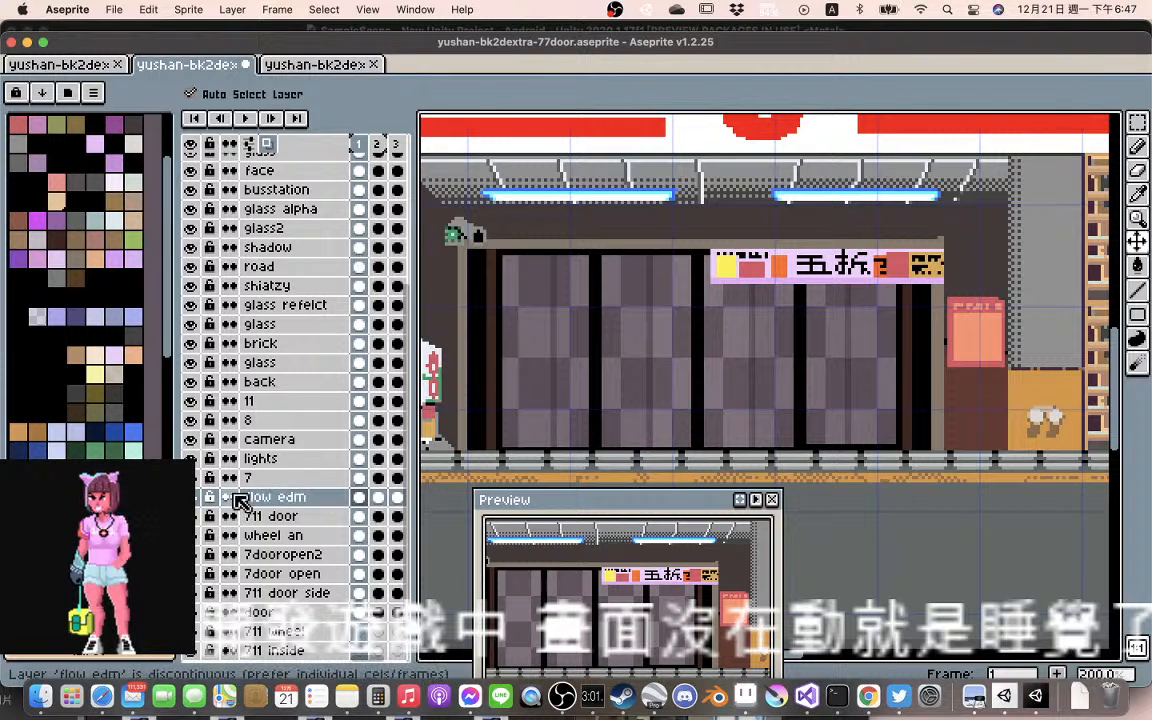
click(378, 497)
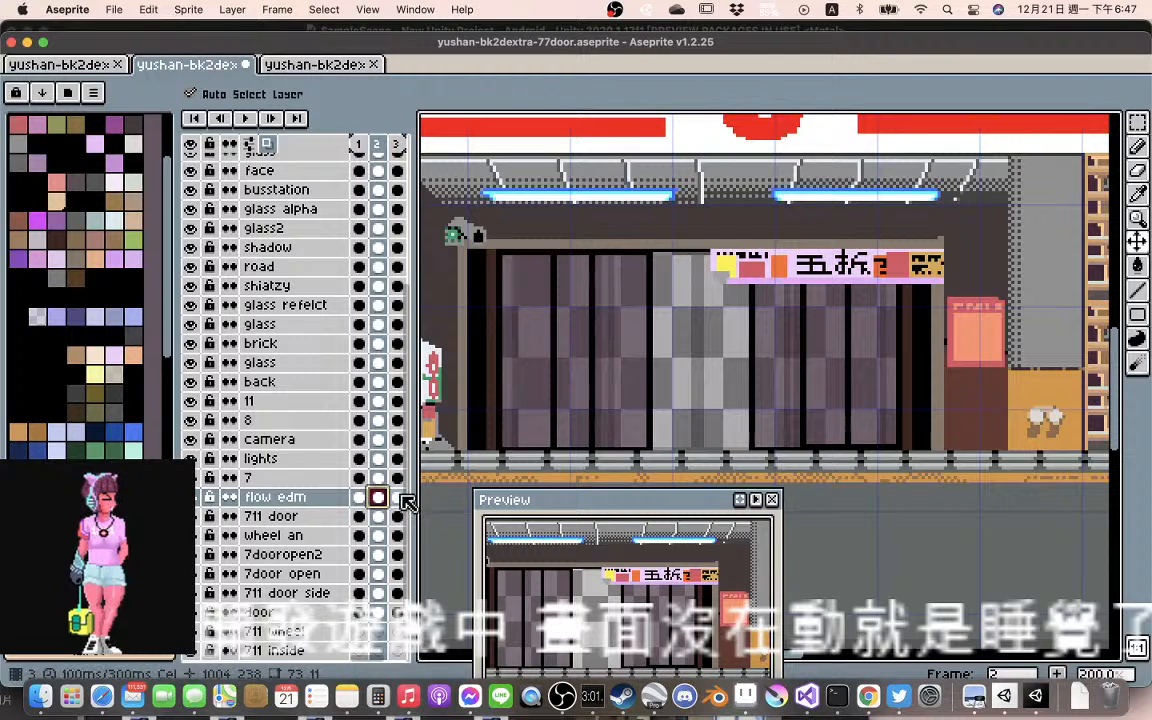
click(396, 498)
click(371, 498)
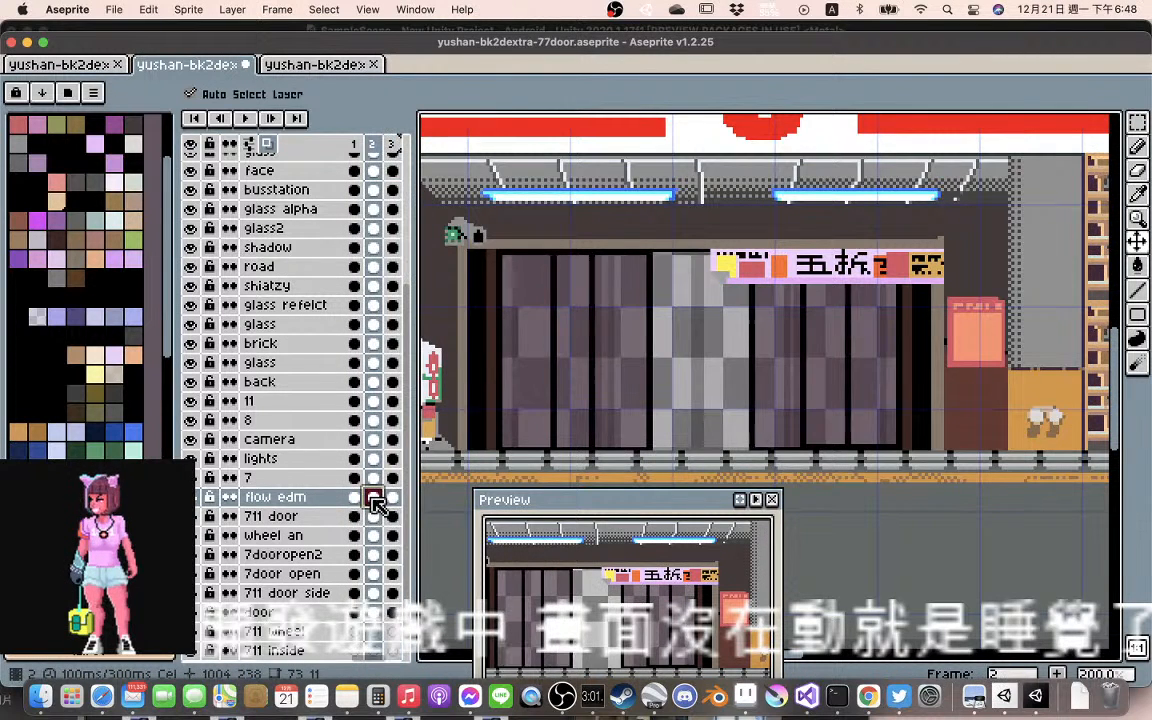
click(356, 498)
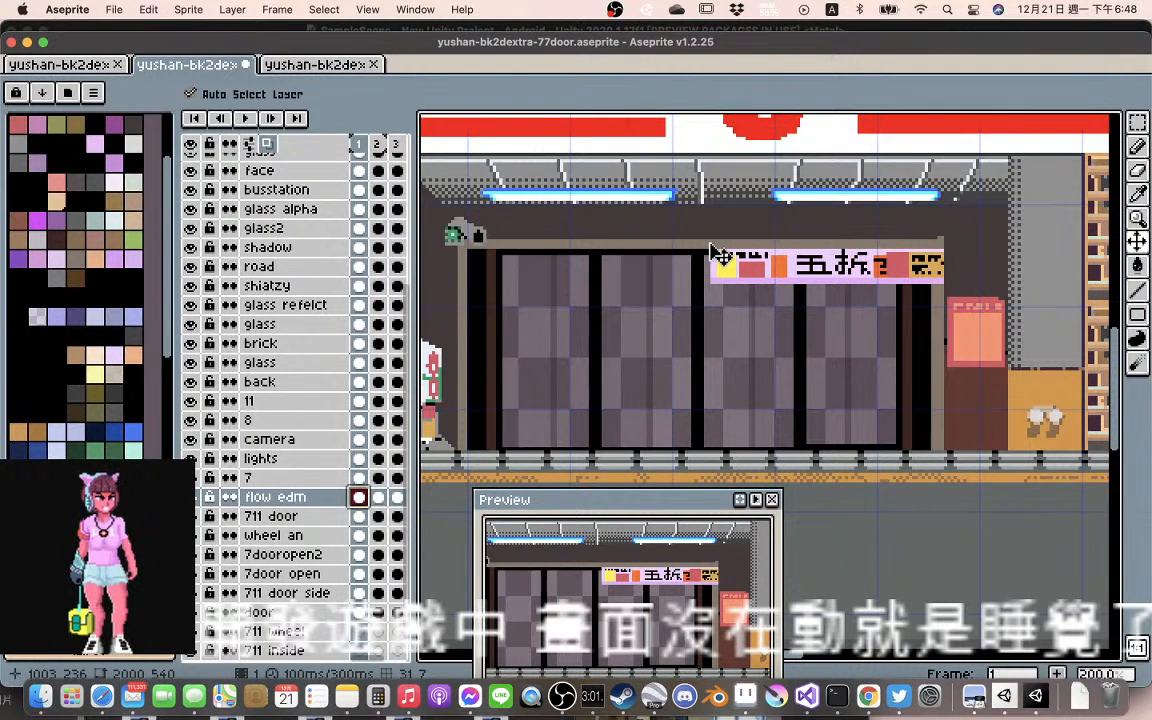
Lasso the left end of the flow edm banner and shift that part about 2 px right in frame 2
key(shift+q)
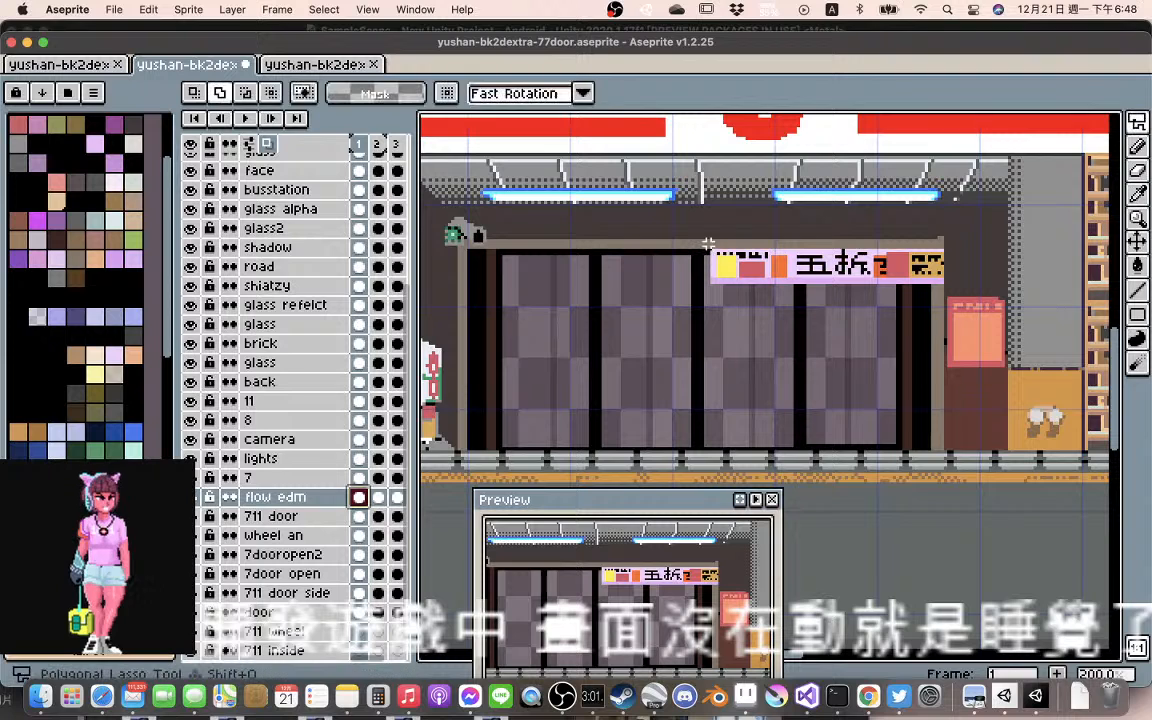
click(708, 243)
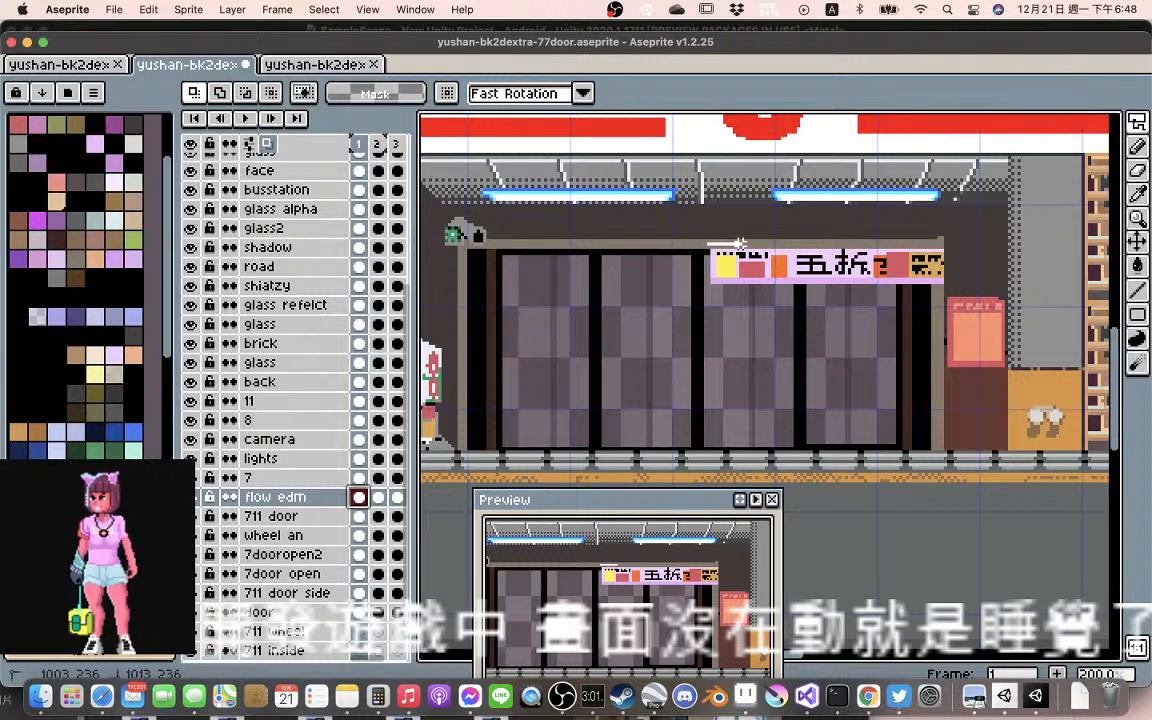
click(785, 296)
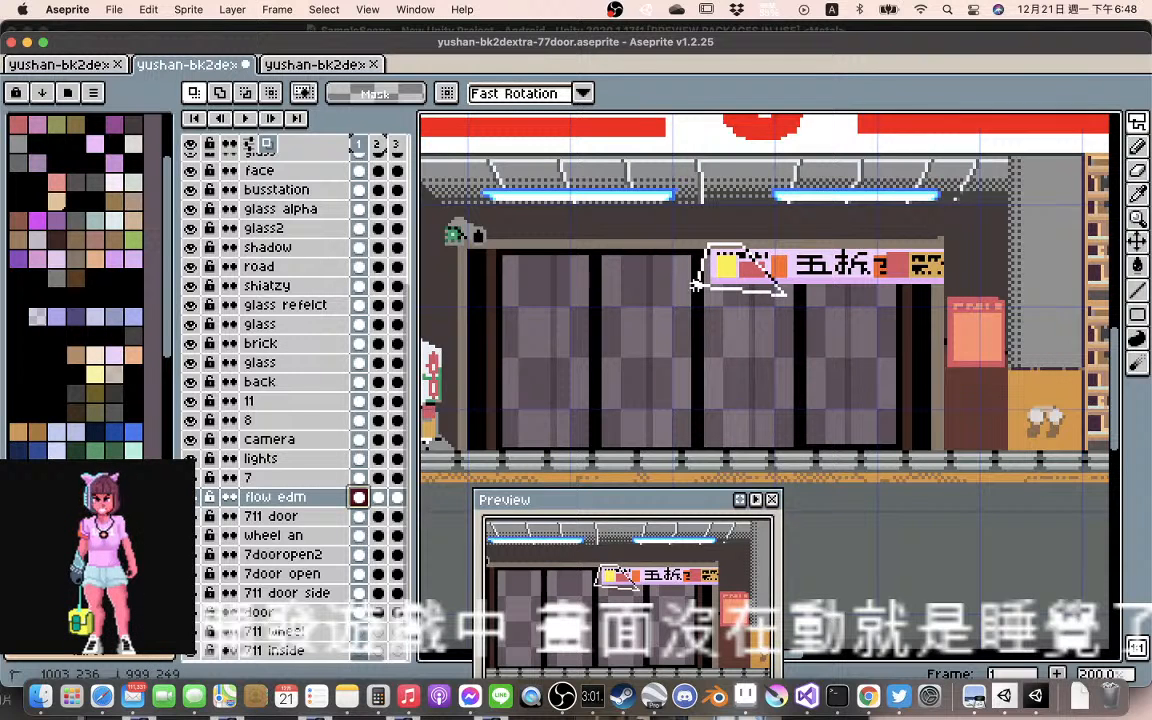
double_click(693, 285)
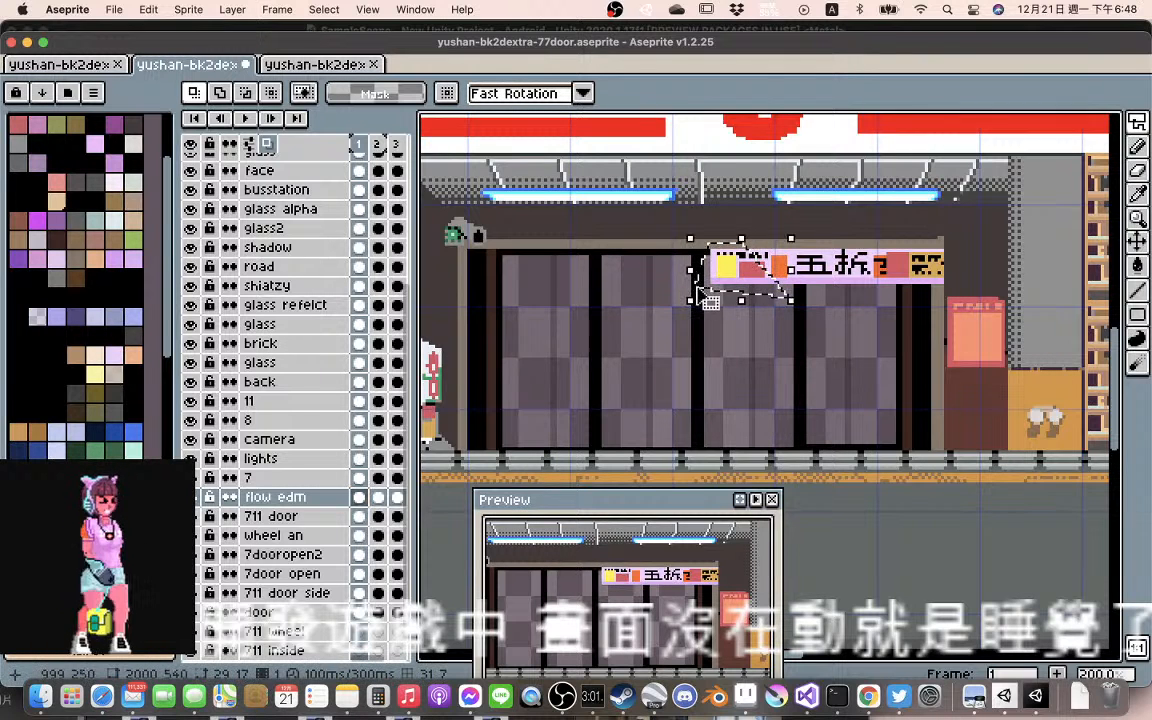
click(381, 499)
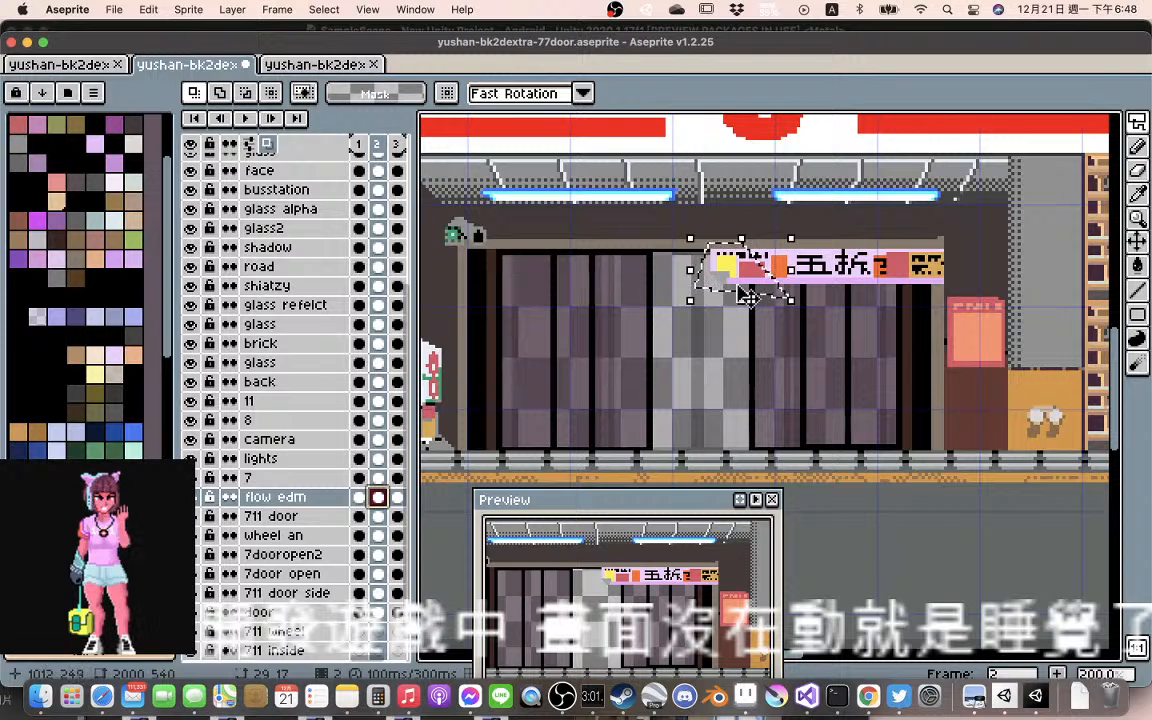
drag(748, 297, 761, 287)
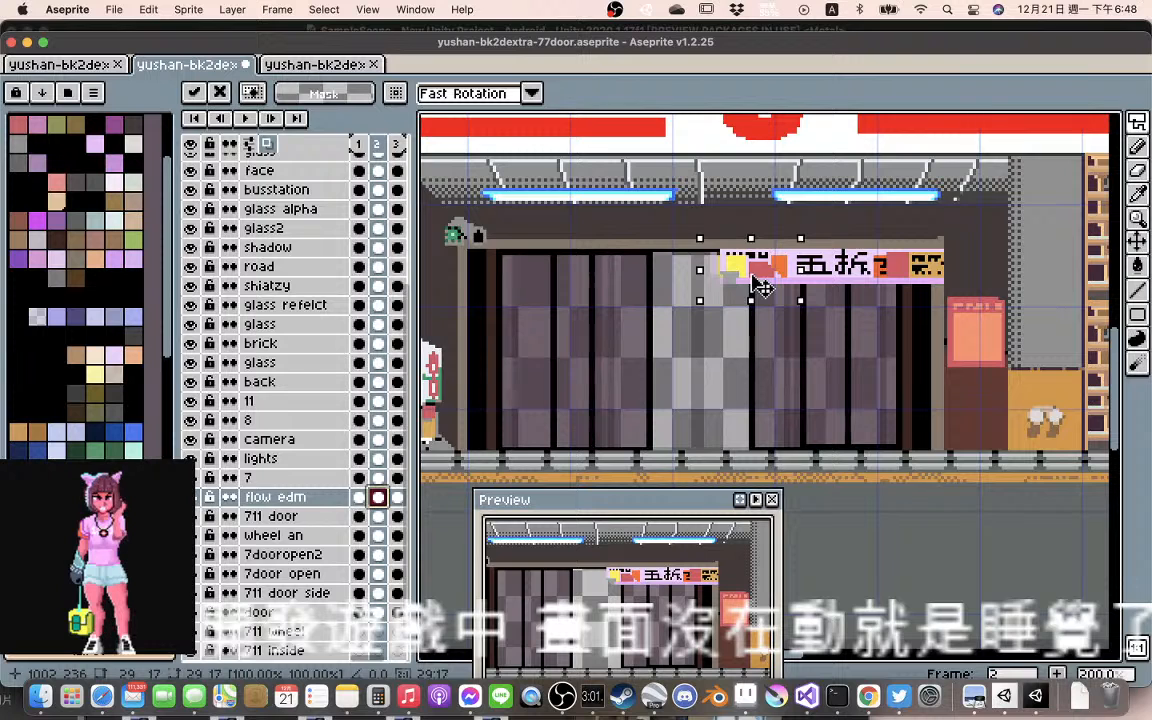
drag(761, 287, 759, 287)
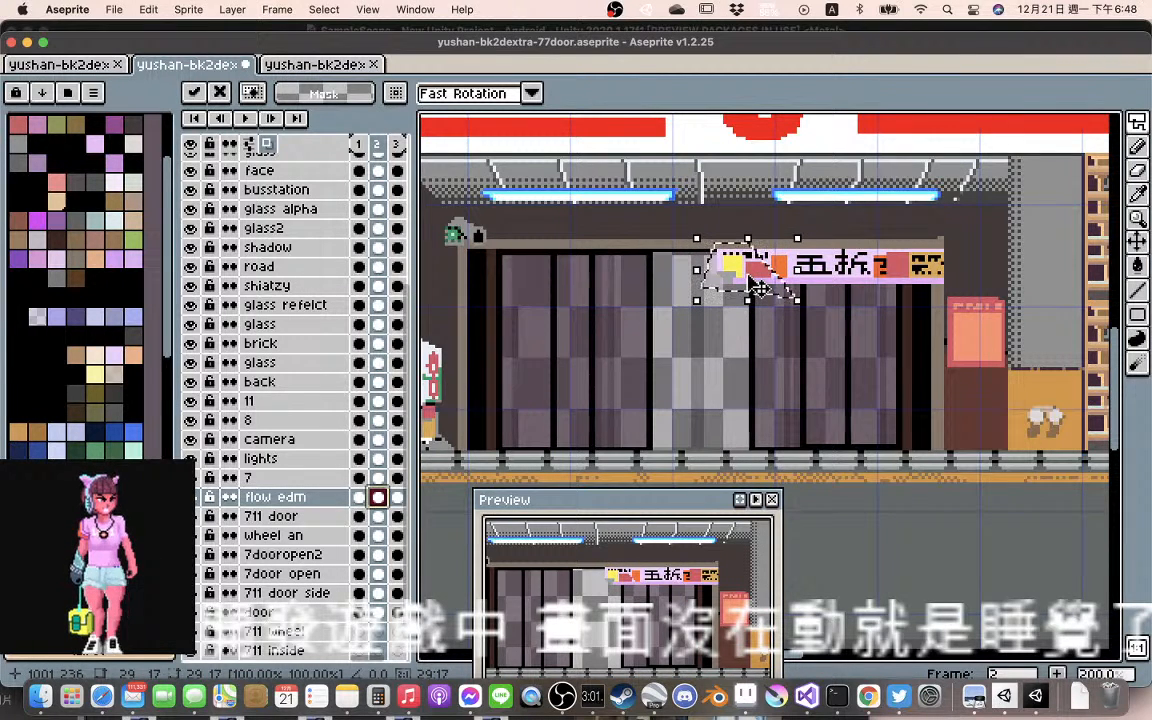
click(782, 241)
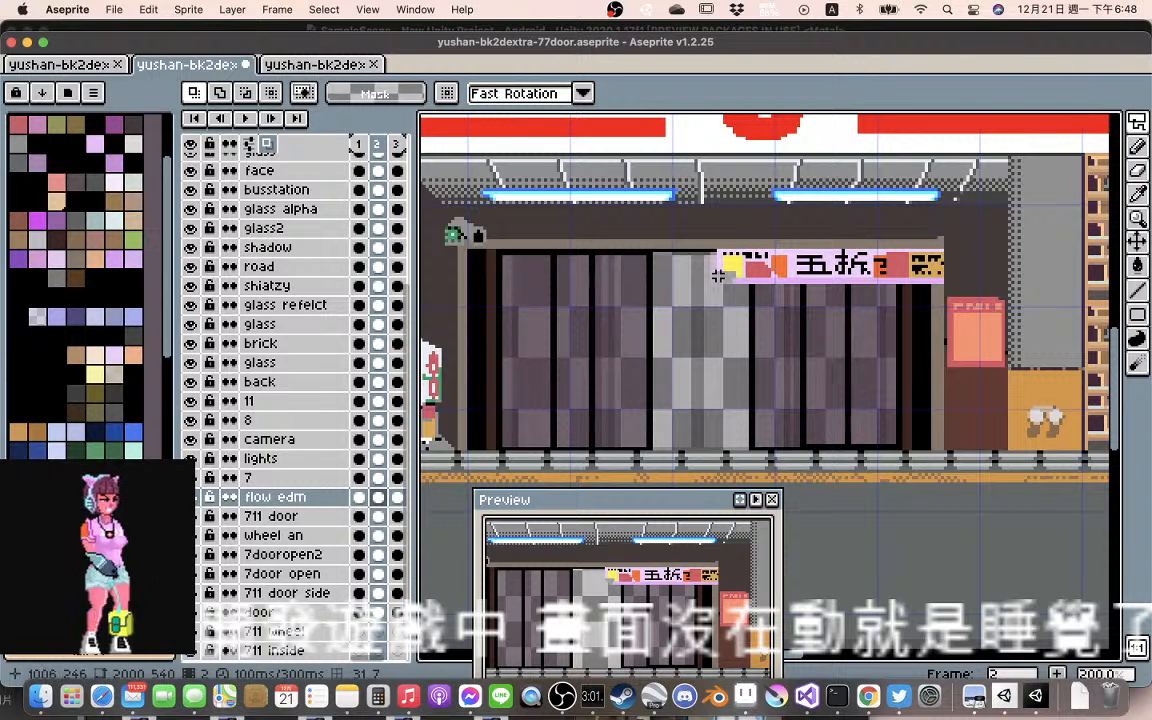
Sample the grey at the frame 2 banner's left end and draw a thin diagonal fold line across it down to the lower edge
key(i)
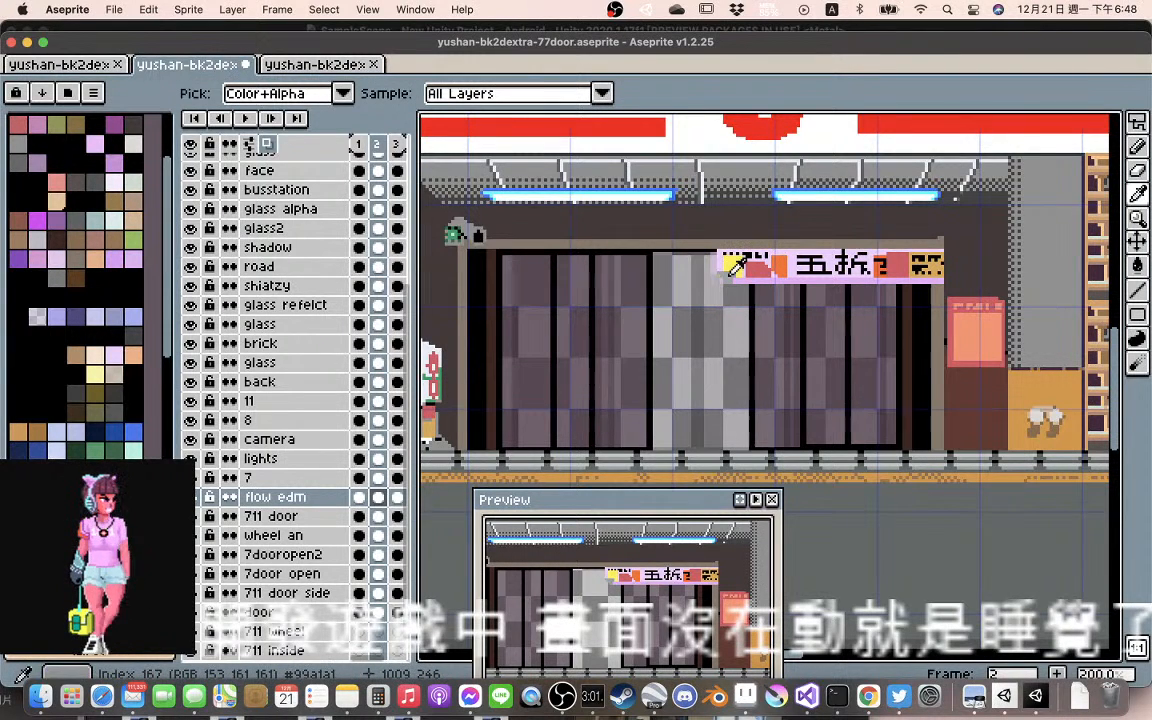
key(m)
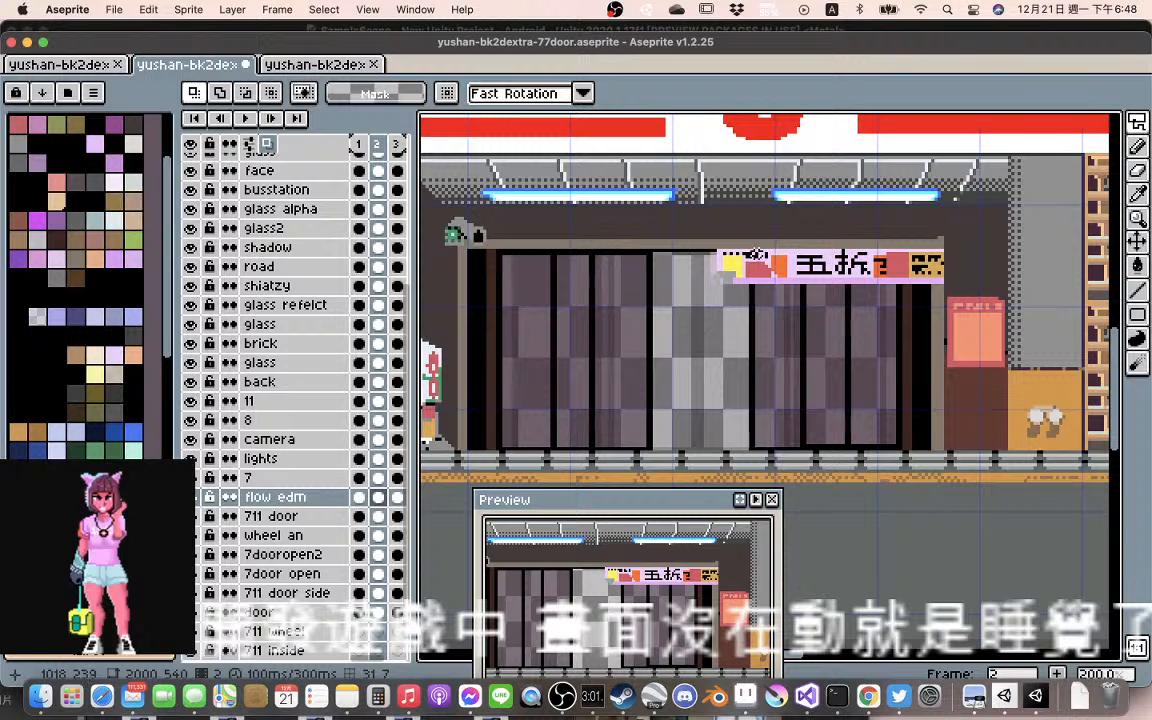
key(l)
drag(757, 249, 779, 283)
drag(779, 283, 760, 256)
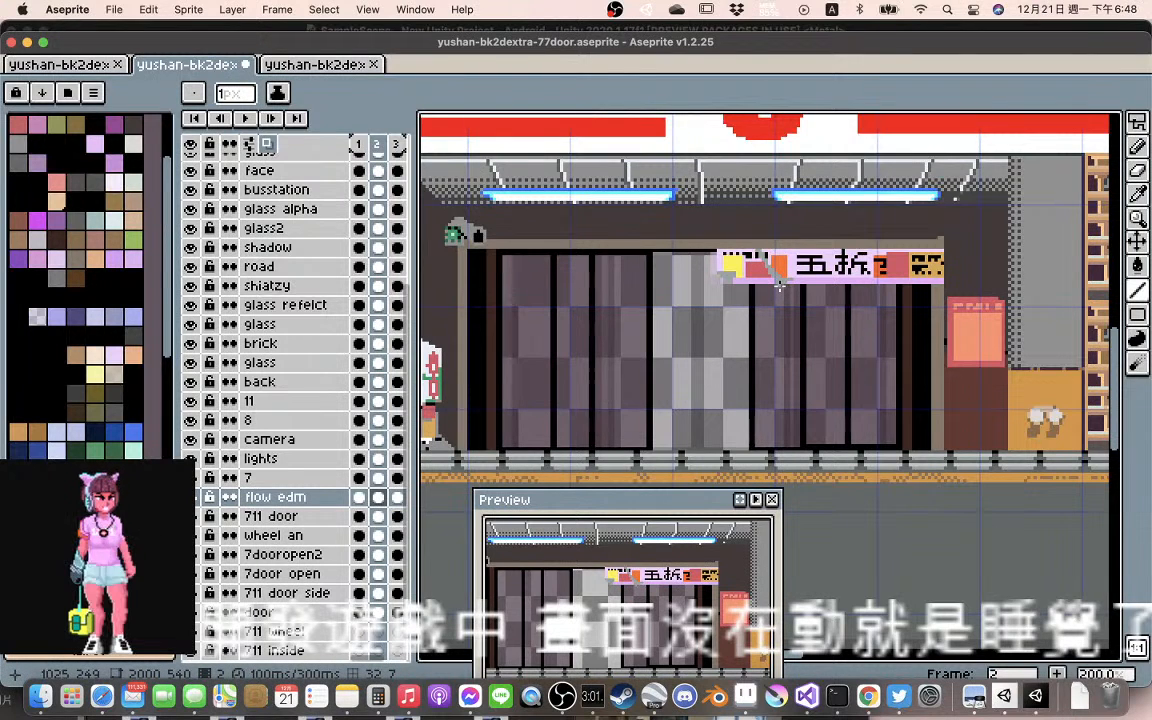
key(b)
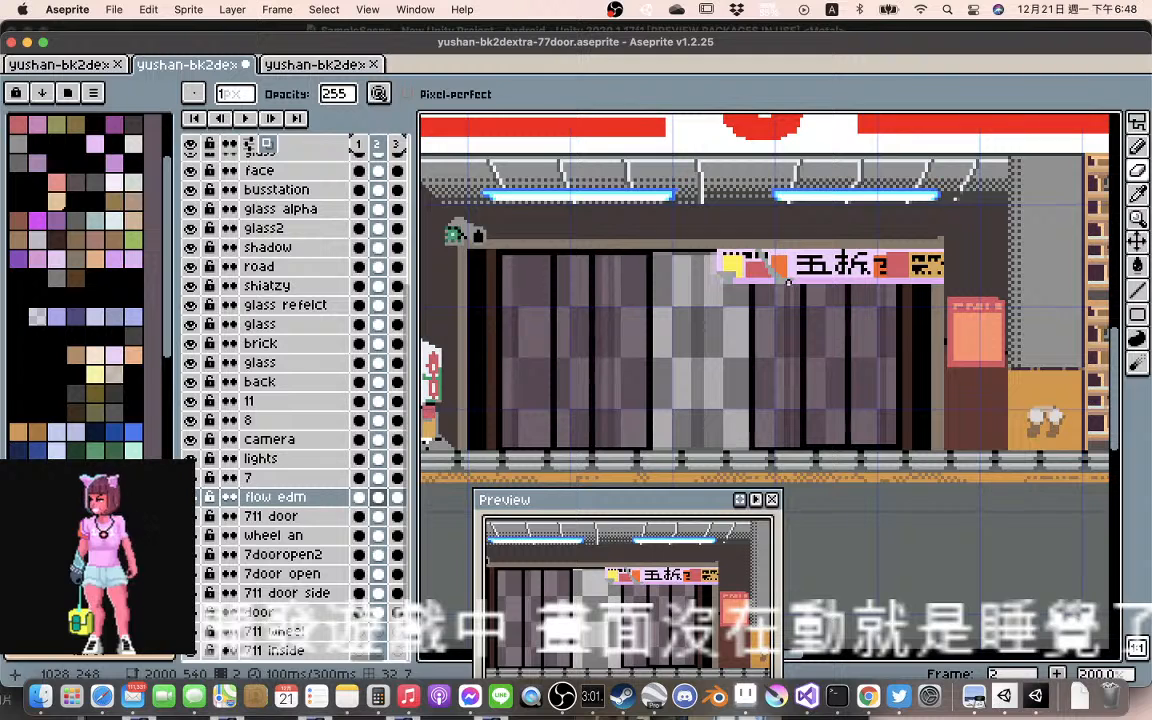
key(l)
drag(788, 283, 793, 286)
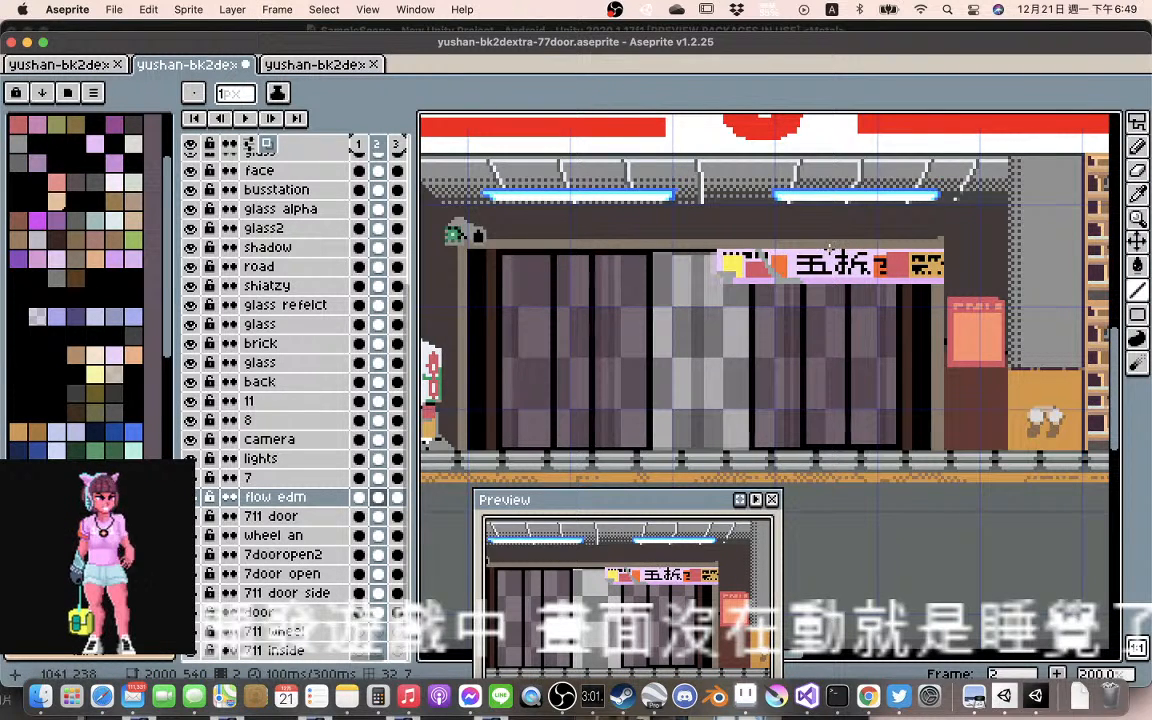
key(m)
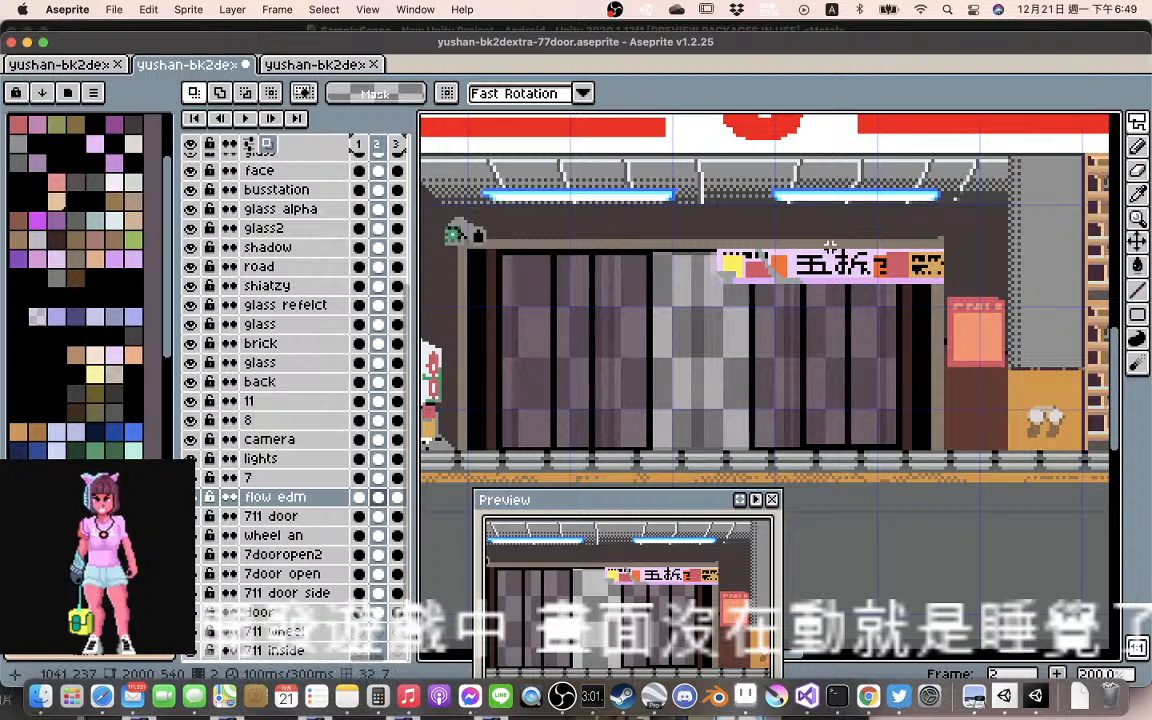
Lasso the 折 section of the flow edm banner in frame 2 and shift it about 2 px up and right
mouse_move(830, 246)
mouse_down()
mouse_move(859, 298)
mouse_move(888, 292)
mouse_move(860, 258)
mouse_move(868, 245)
mouse_move(833, 242)
mouse_move(880, 281)
mouse_move(900, 280)
mouse_move(896, 268)
mouse_move(883, 272)
mouse_up()
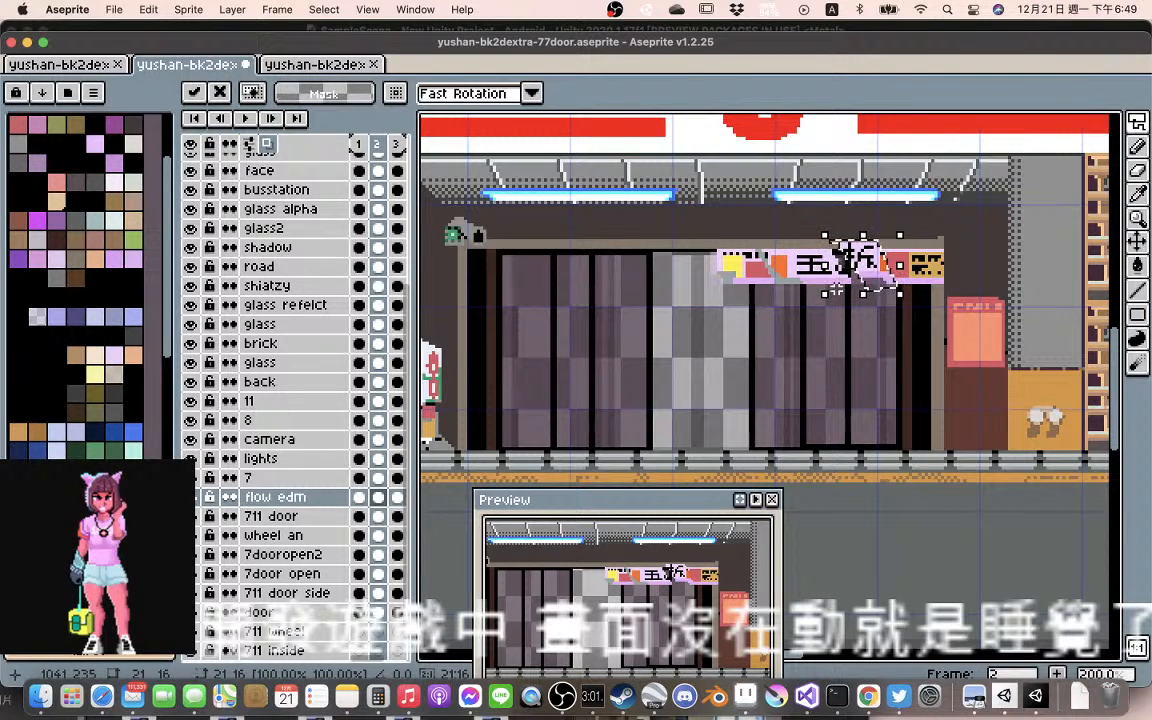
click(838, 288)
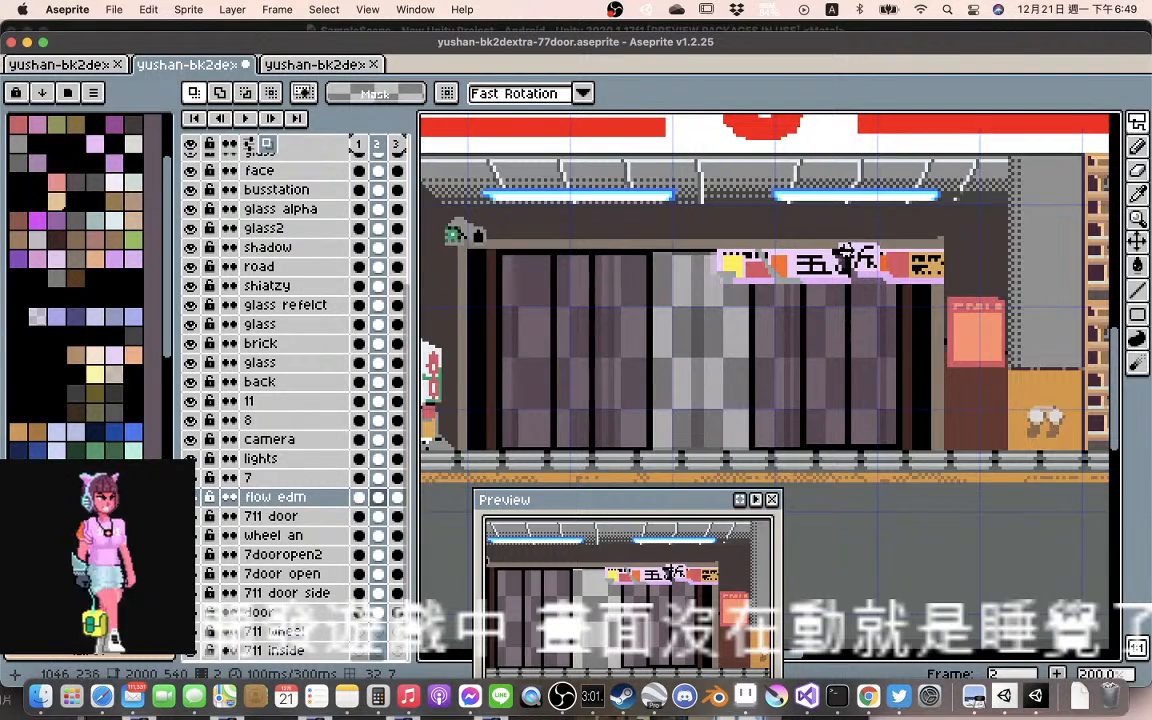
scroll(845, 256, up, 3)
scroll(848, 257, up, 1)
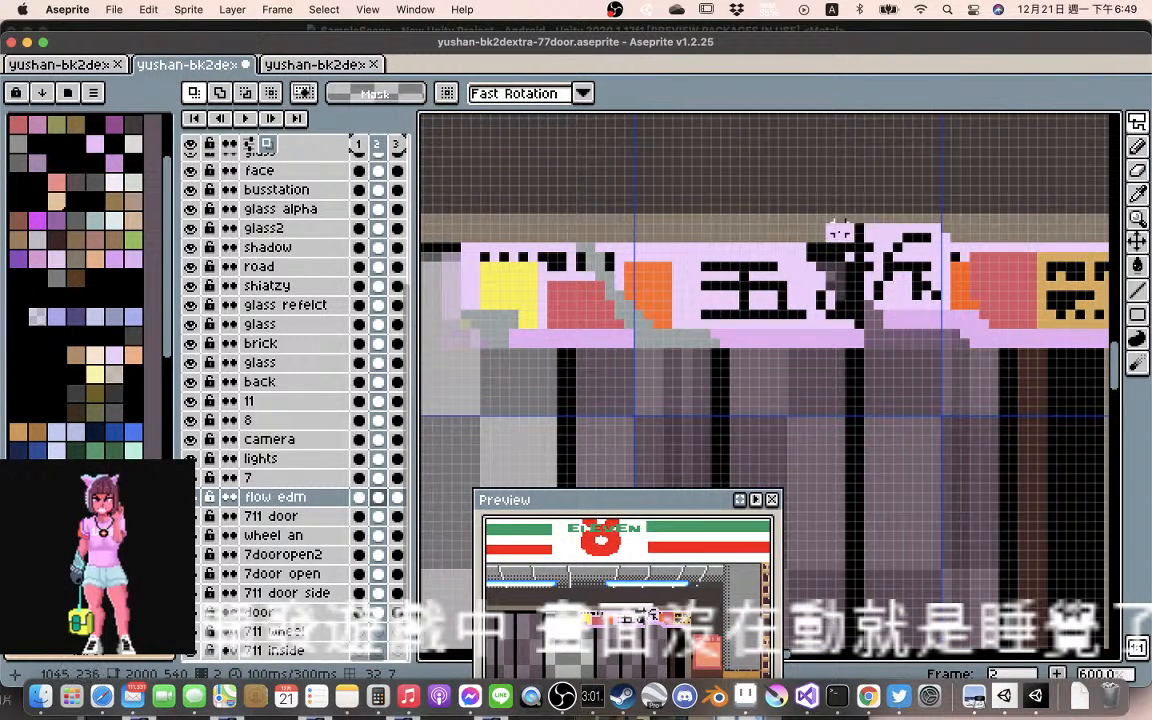
Sample the banner's lilac and fill the dark gap beside the shifted 折, cleaning up the character's strokes with 1 px lines
alt+click(838, 236)
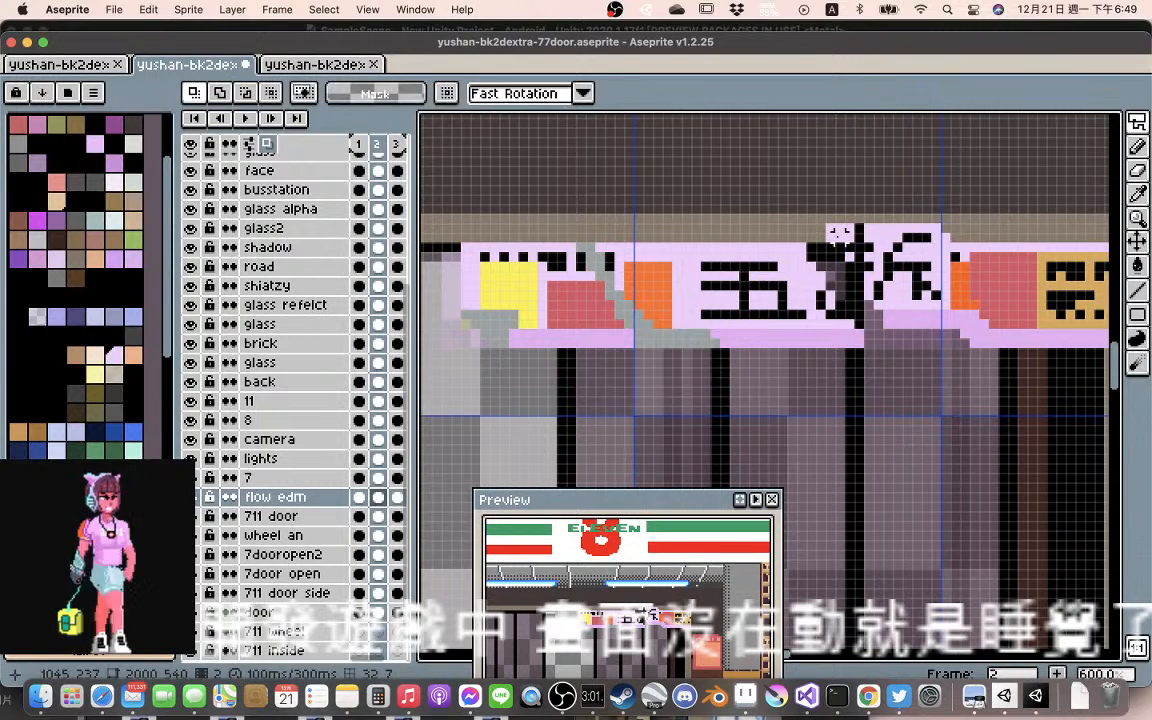
key(b)
key(l)
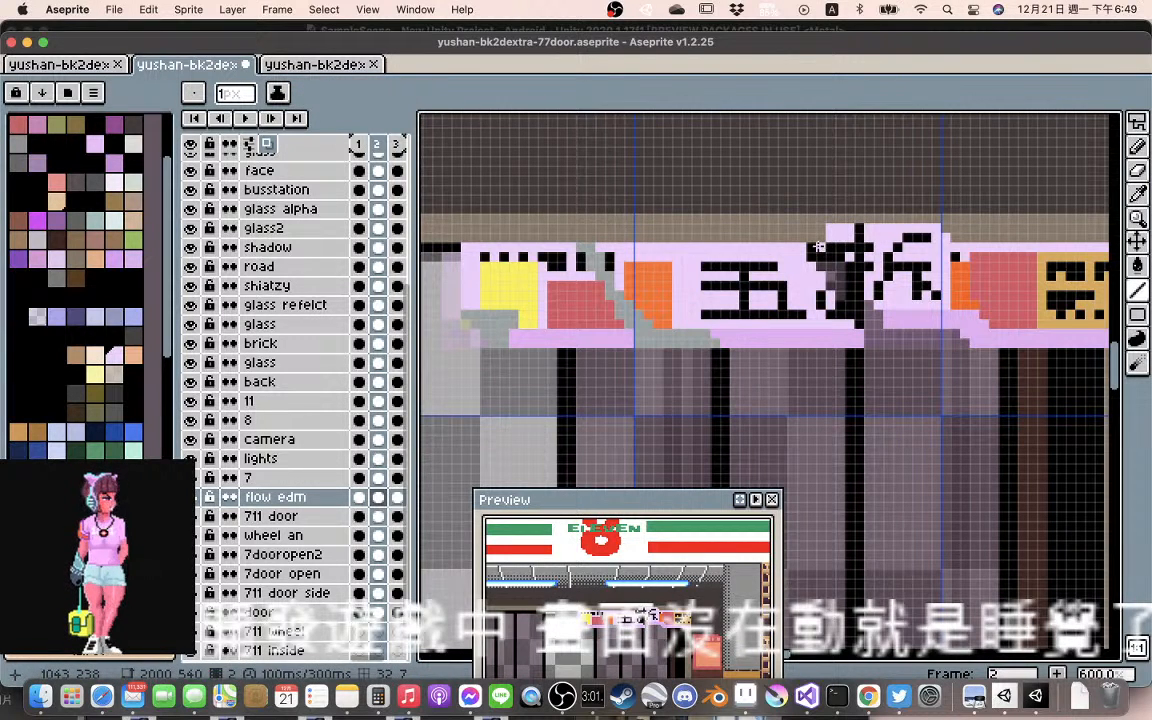
drag(830, 269, 849, 272)
click(830, 277)
click(831, 284)
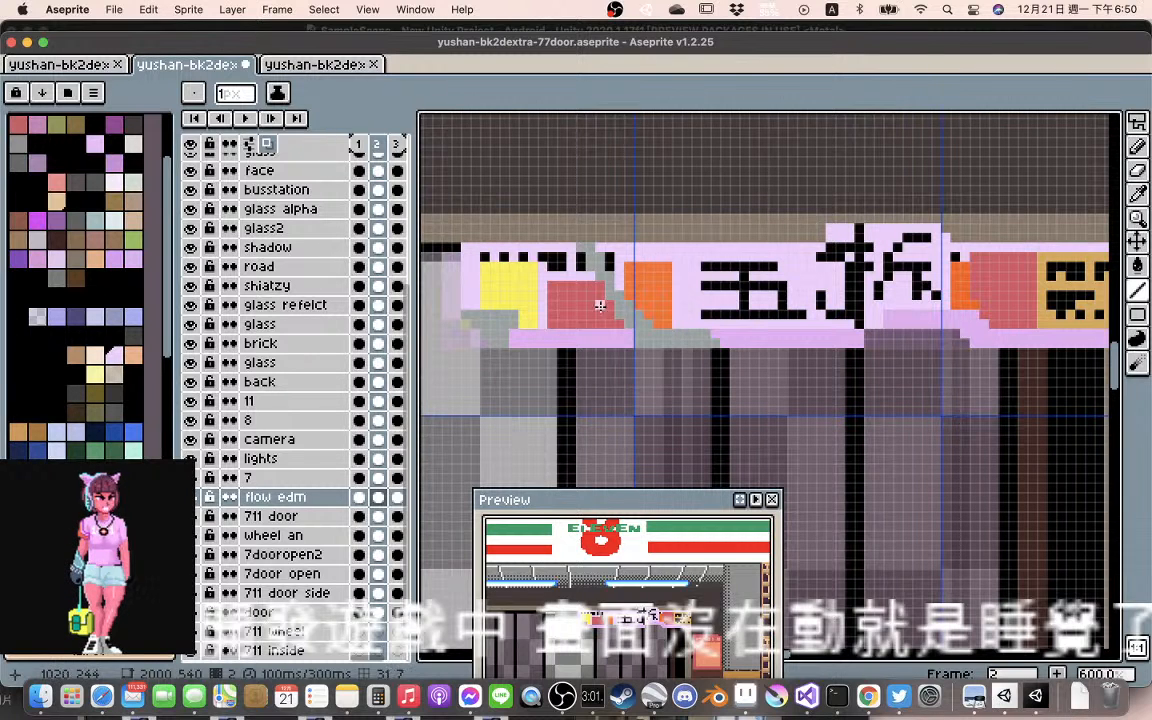
Sample the grey of the existing fold and draw a diagonal fold band down across the banner beside 折 in frame 2
alt+click(668, 337)
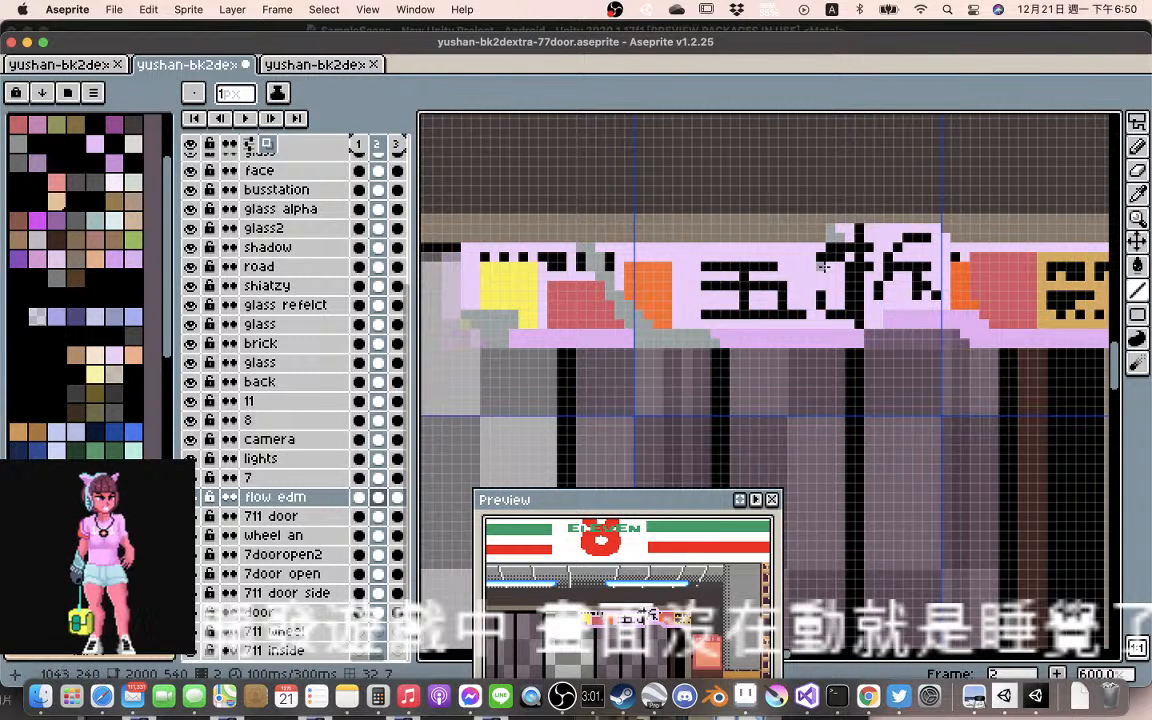
drag(830, 258, 852, 320)
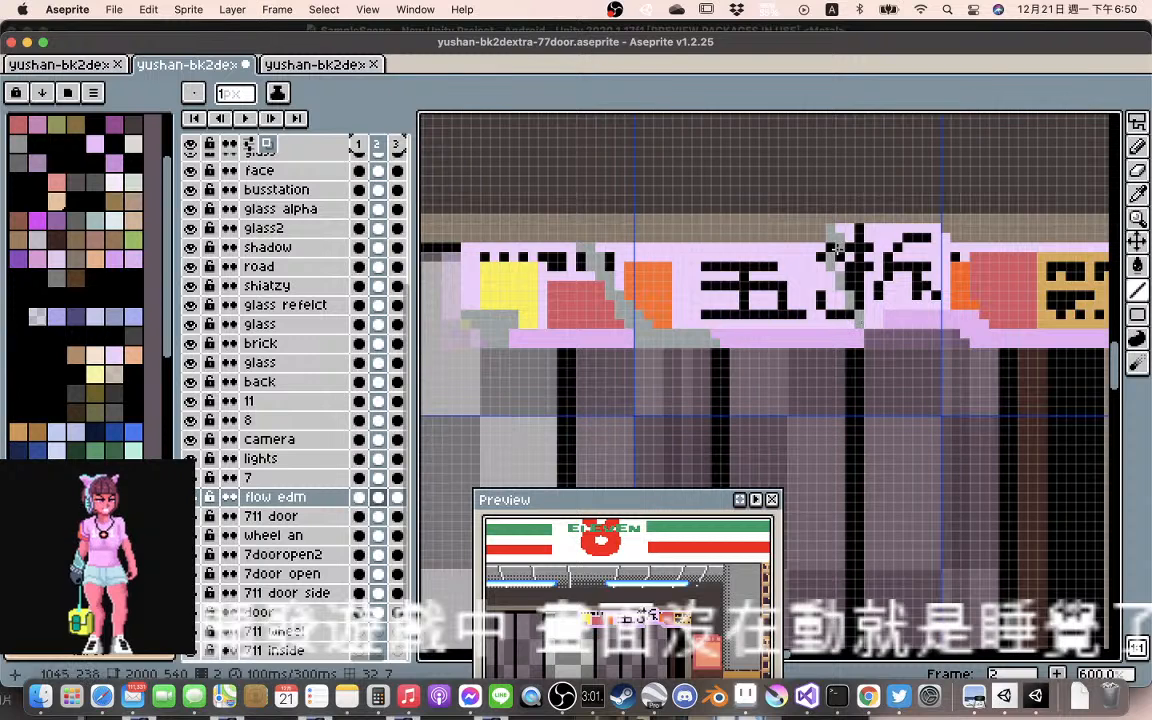
mouse_move(838, 248)
mouse_down()
mouse_move(878, 288)
mouse_move(853, 288)
mouse_move(866, 322)
mouse_up()
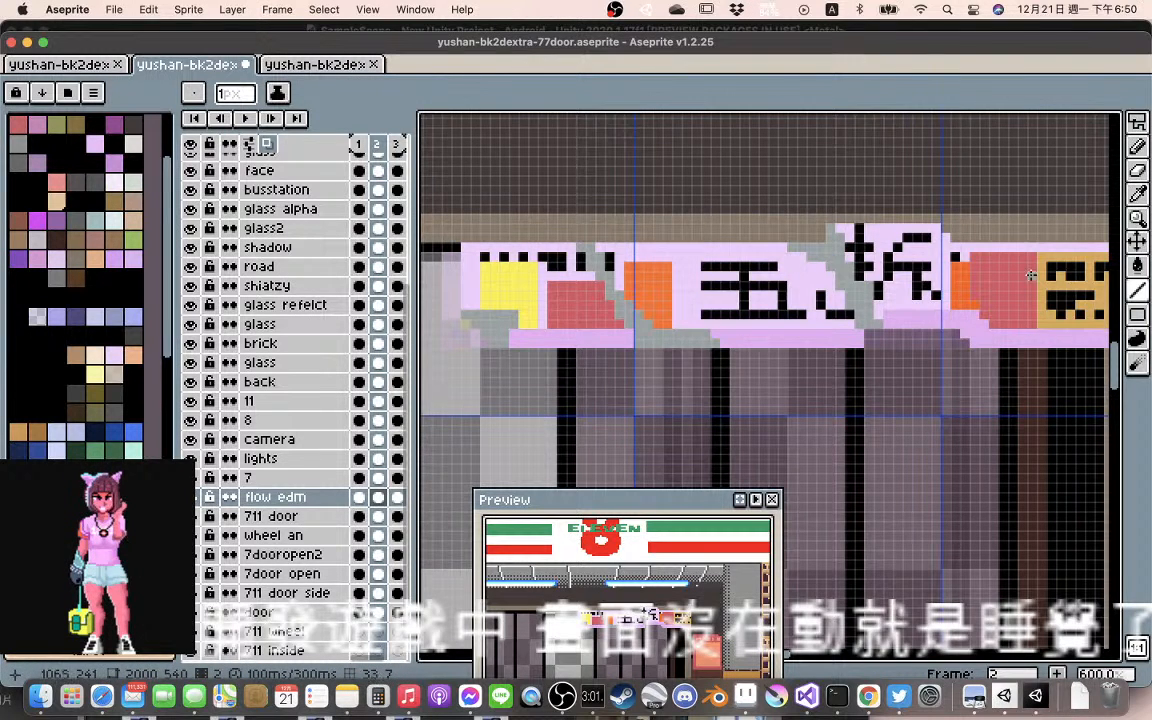
Play back the animation to check how the banner over the doors moves
scroll(1019, 276, right, 5)
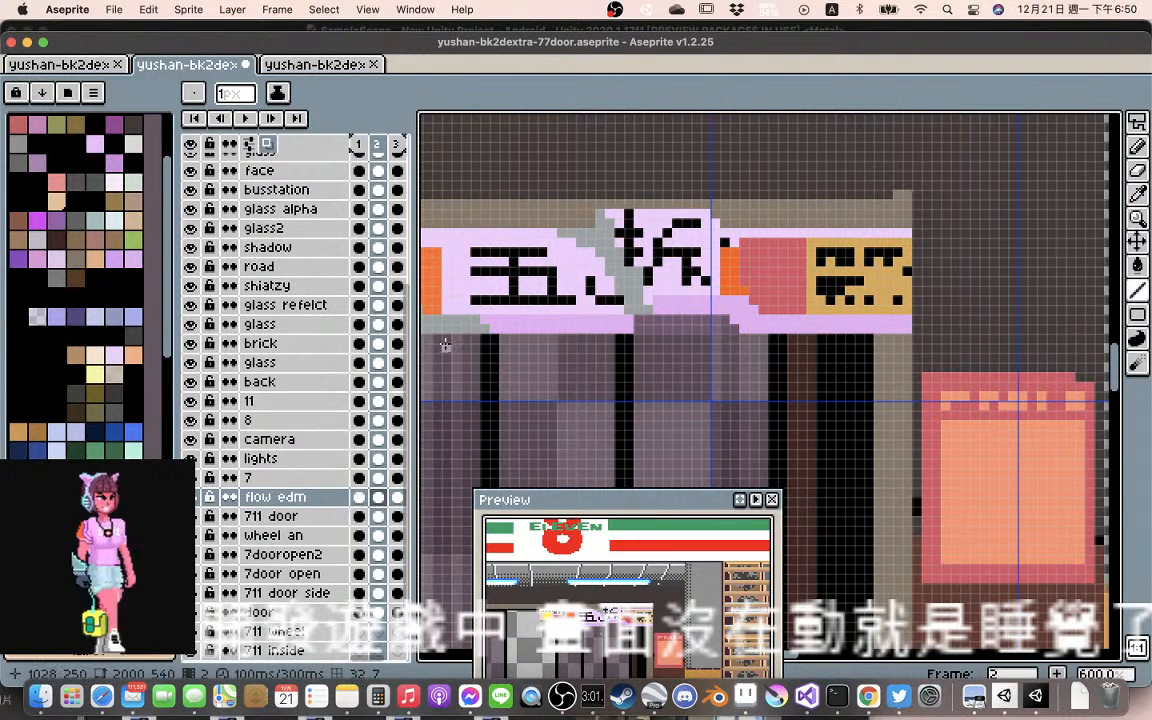
click(245, 118)
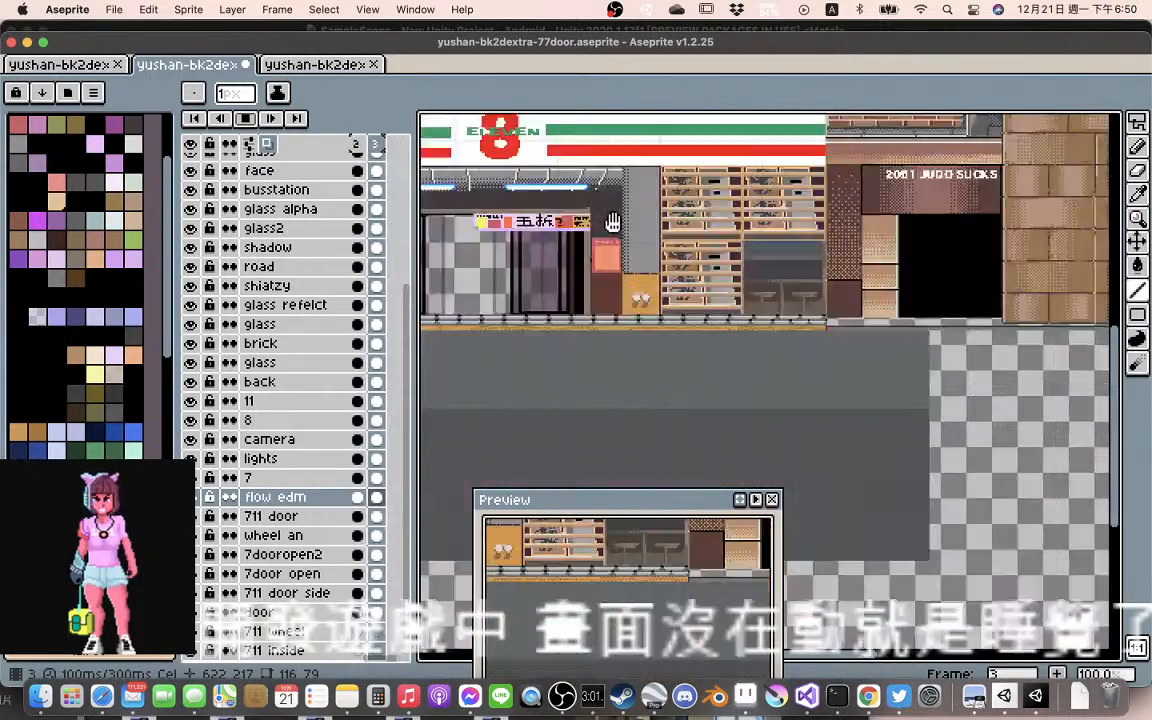
scroll(613, 222, up, 2)
drag(481, 224, 753, 231)
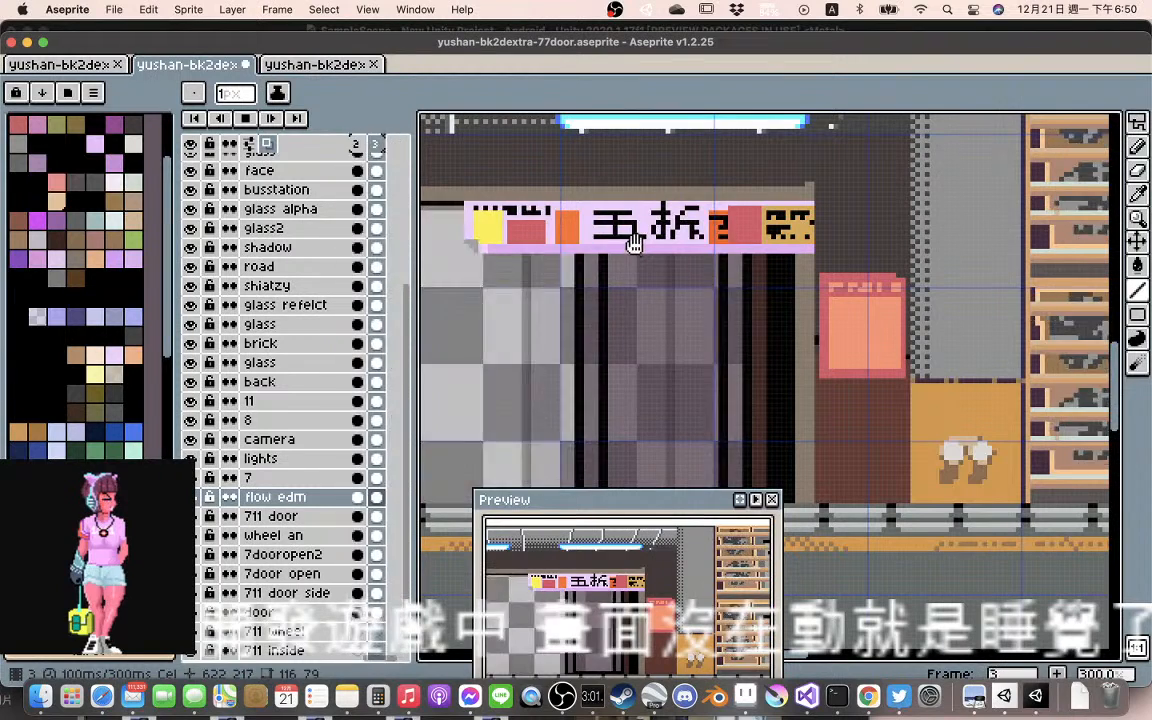
click(245, 118)
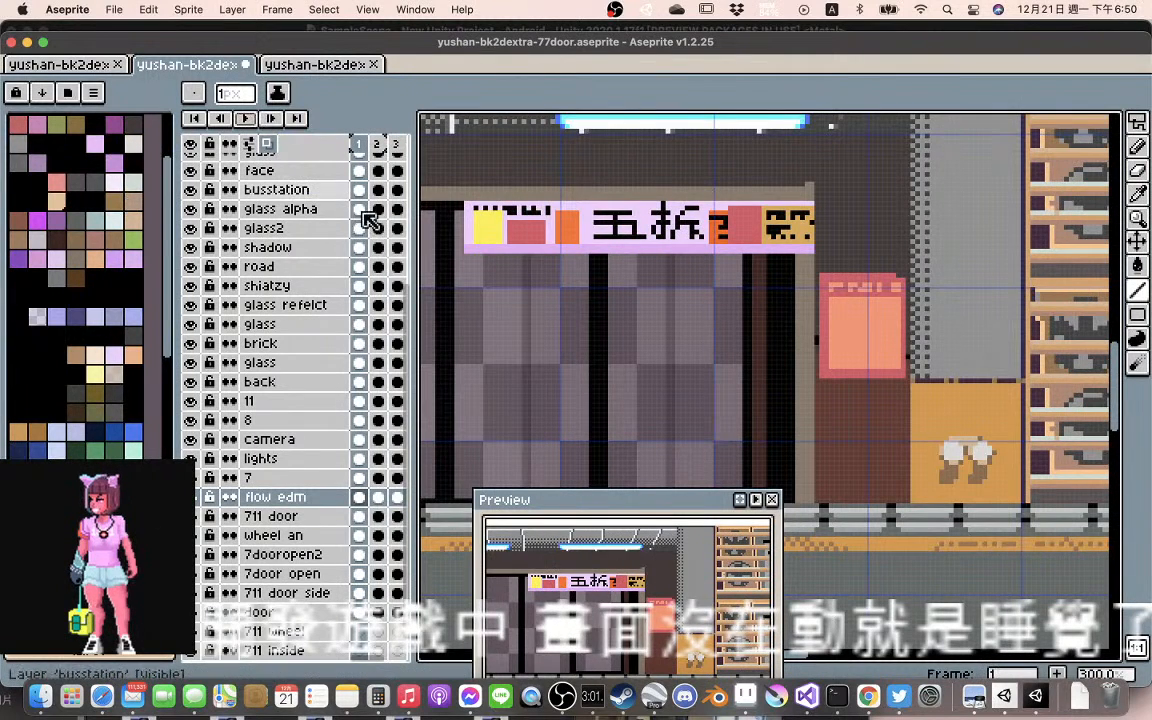
Undo the frame 2 banner edits, including the shifted sections and grey fold lines, and play back the animation
click(378, 497)
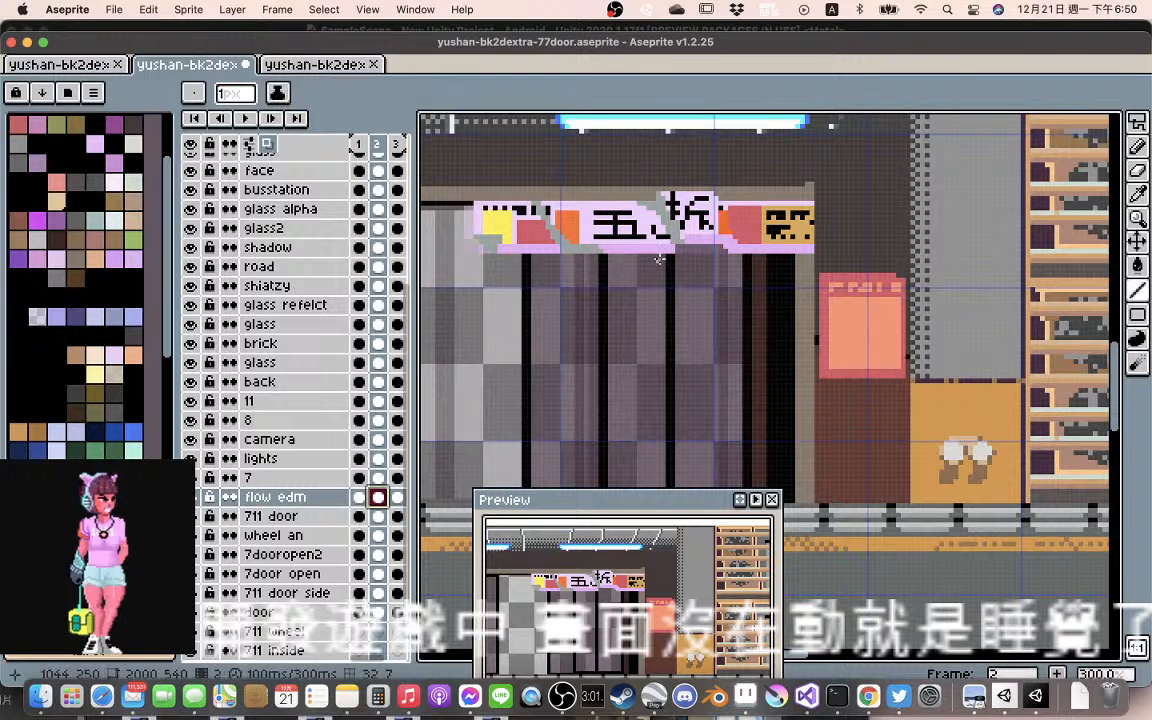
key(super+z)
key(super+z)
key(super+z)
key(super+z)
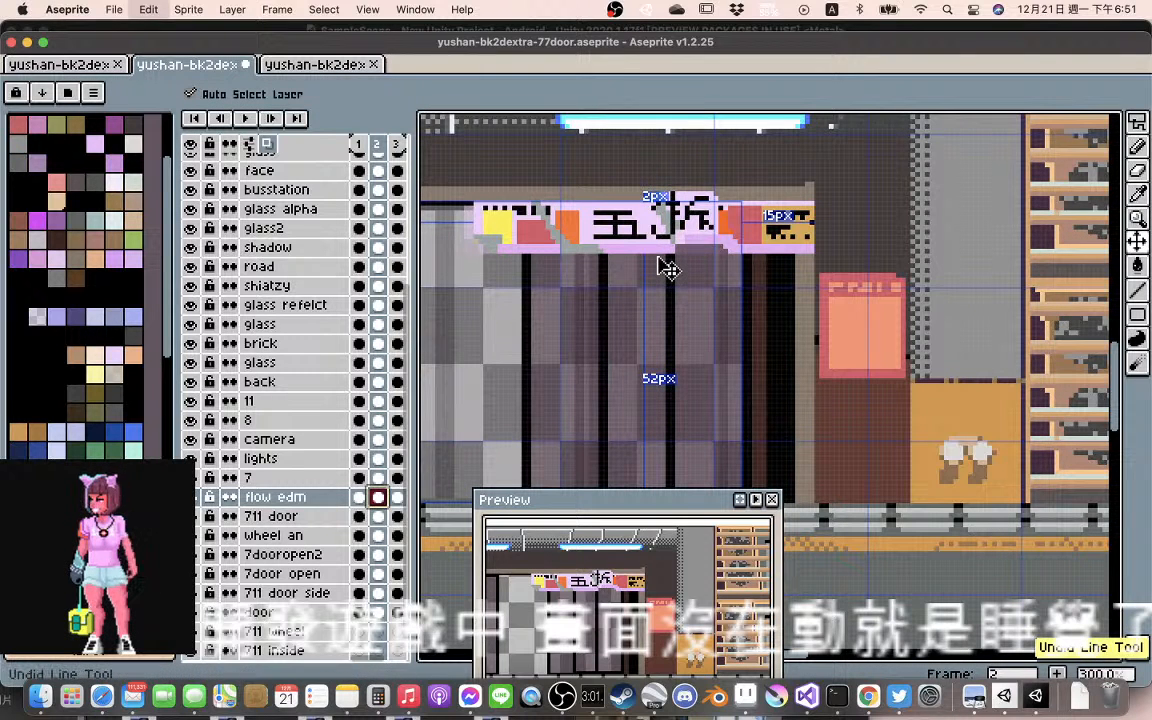
click(247, 120)
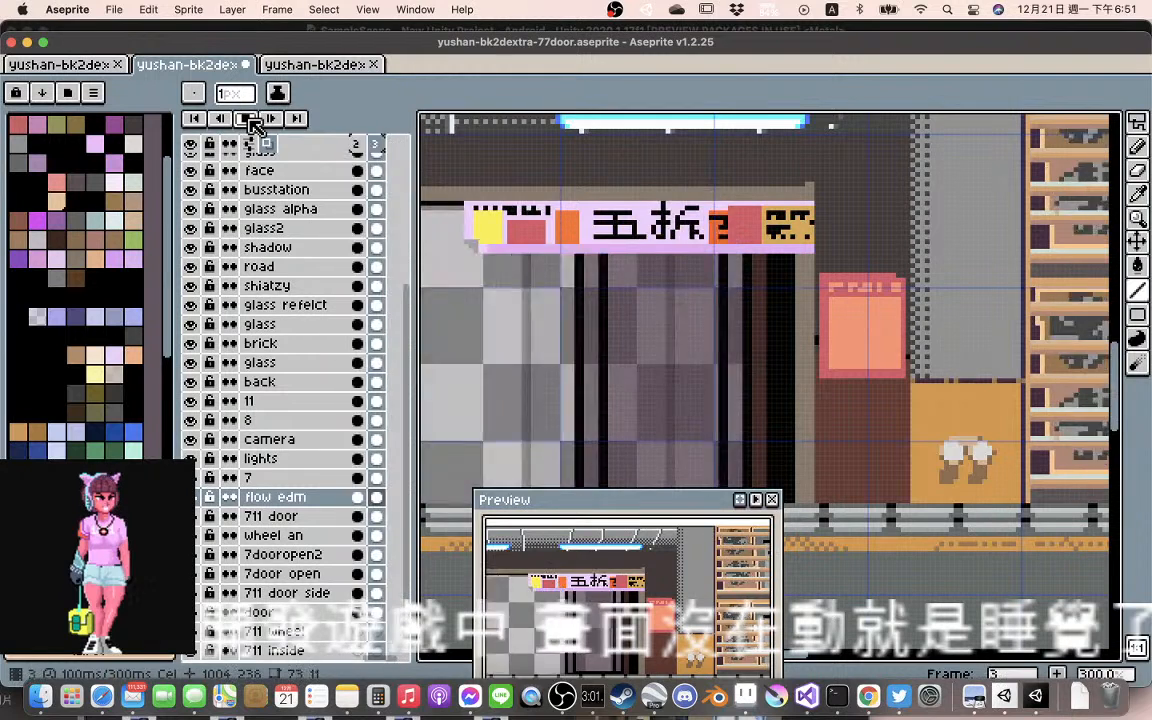
click(247, 120)
key(super+z)
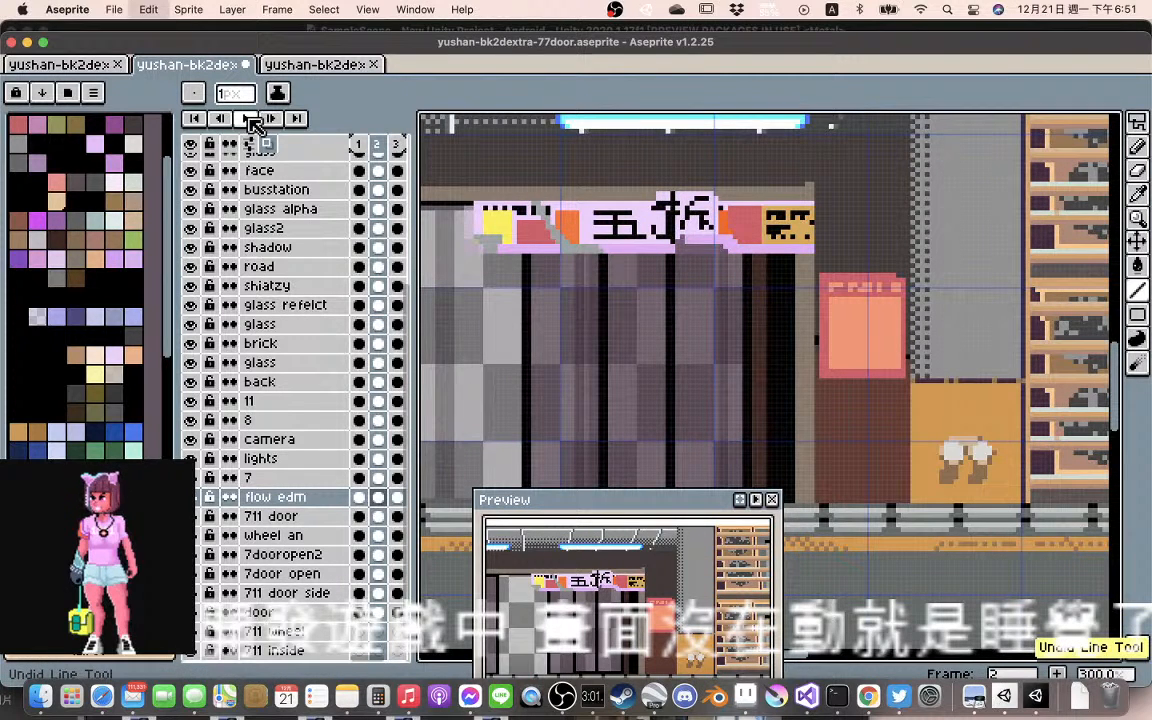
click(252, 119)
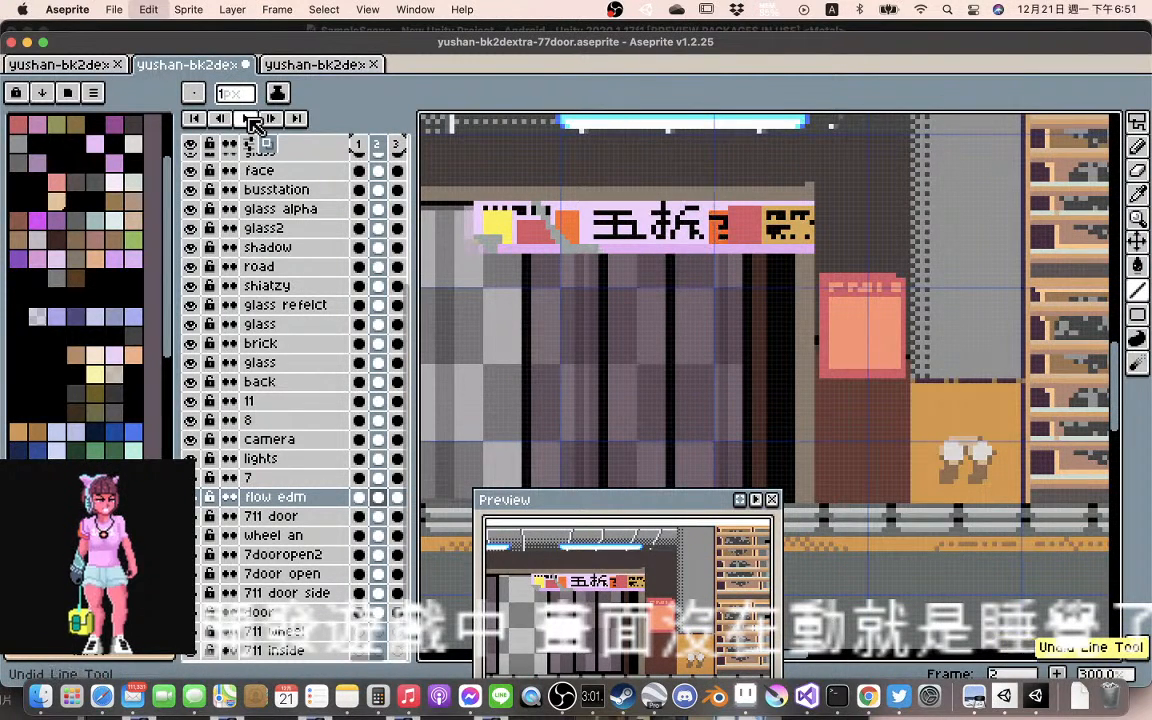
click(252, 120)
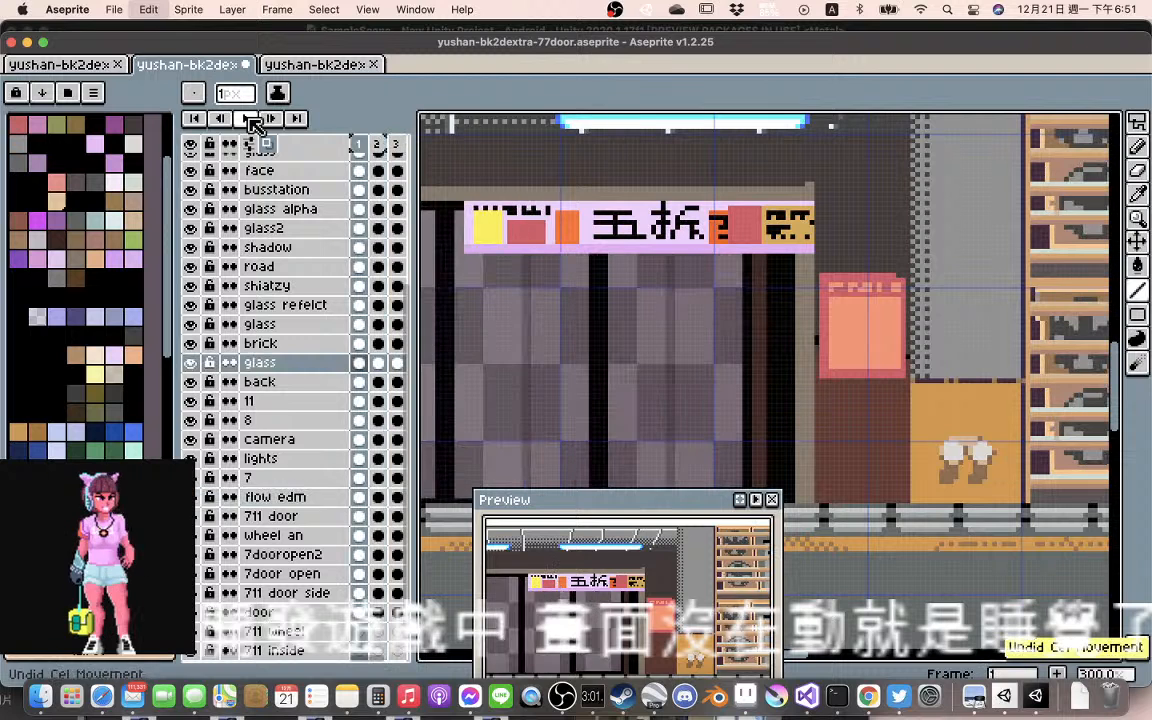
click(253, 118)
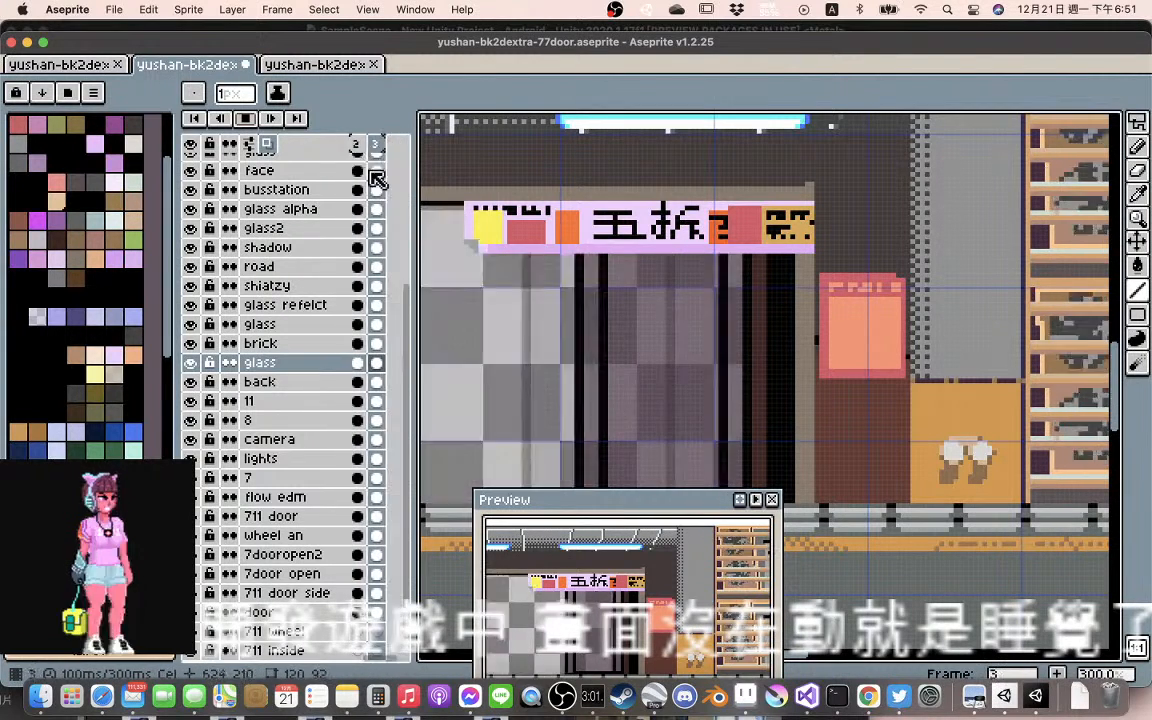
click(245, 118)
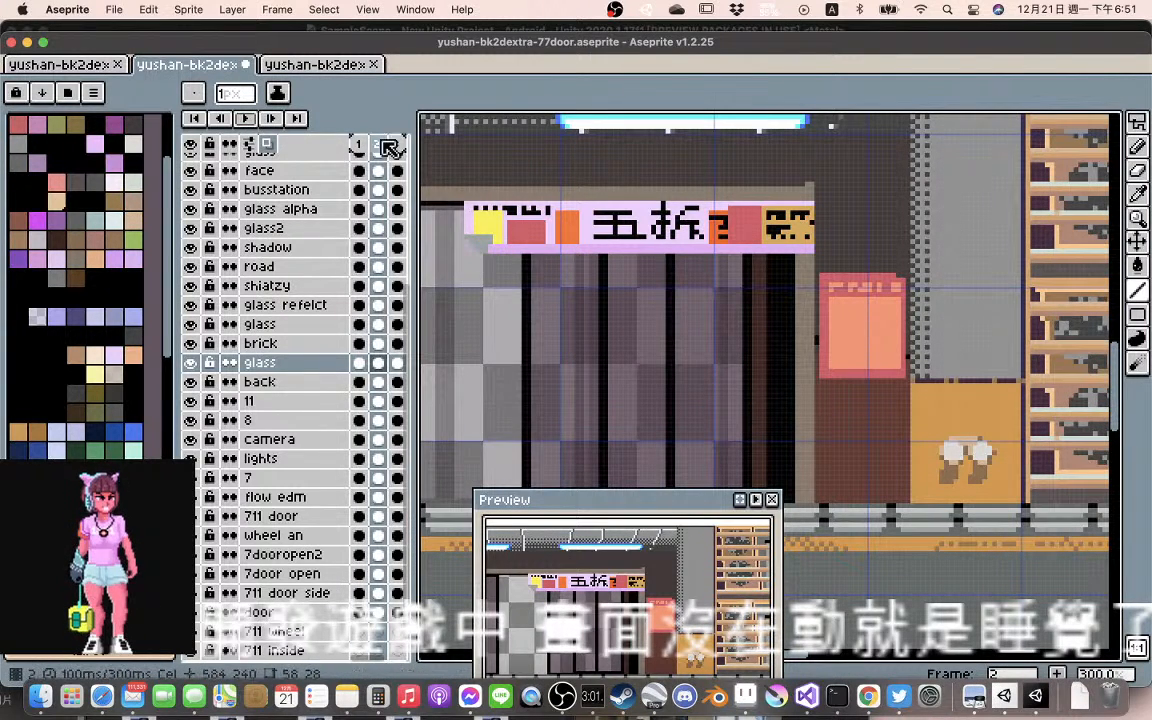
Lasso a diagonal band across the flow edm banner's orange square and 五 in frame 2 and shift it about 2 px right and 1 px down
super+click(597, 247)
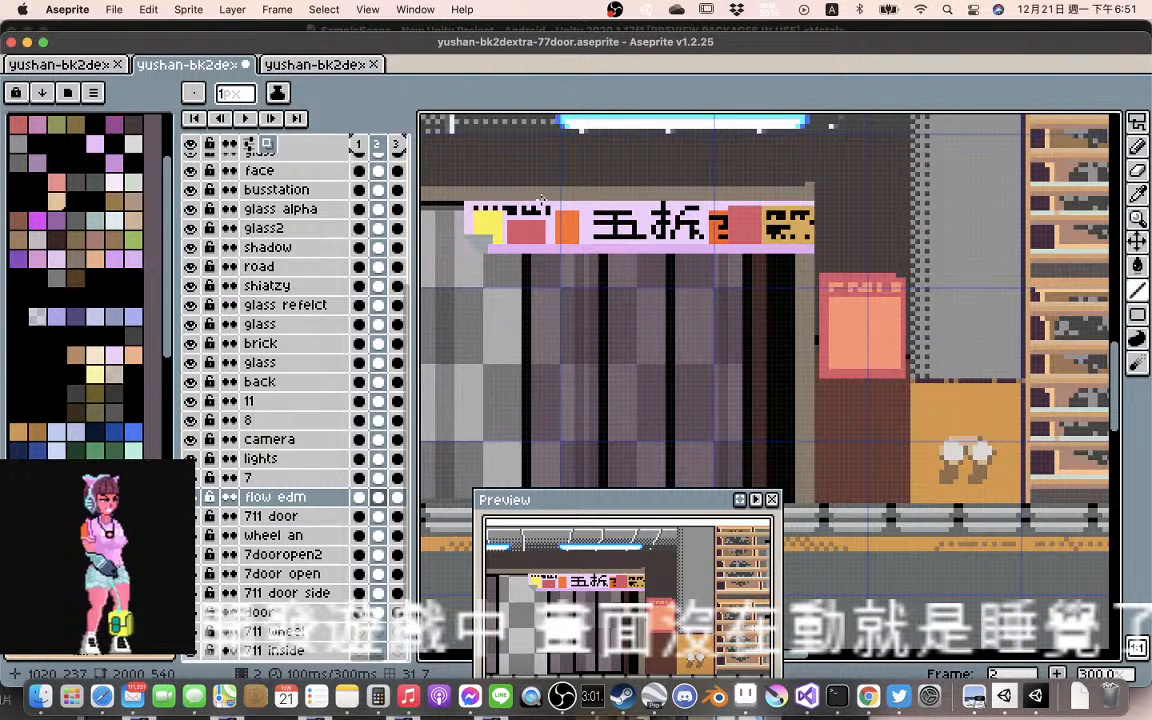
key(shift+q)
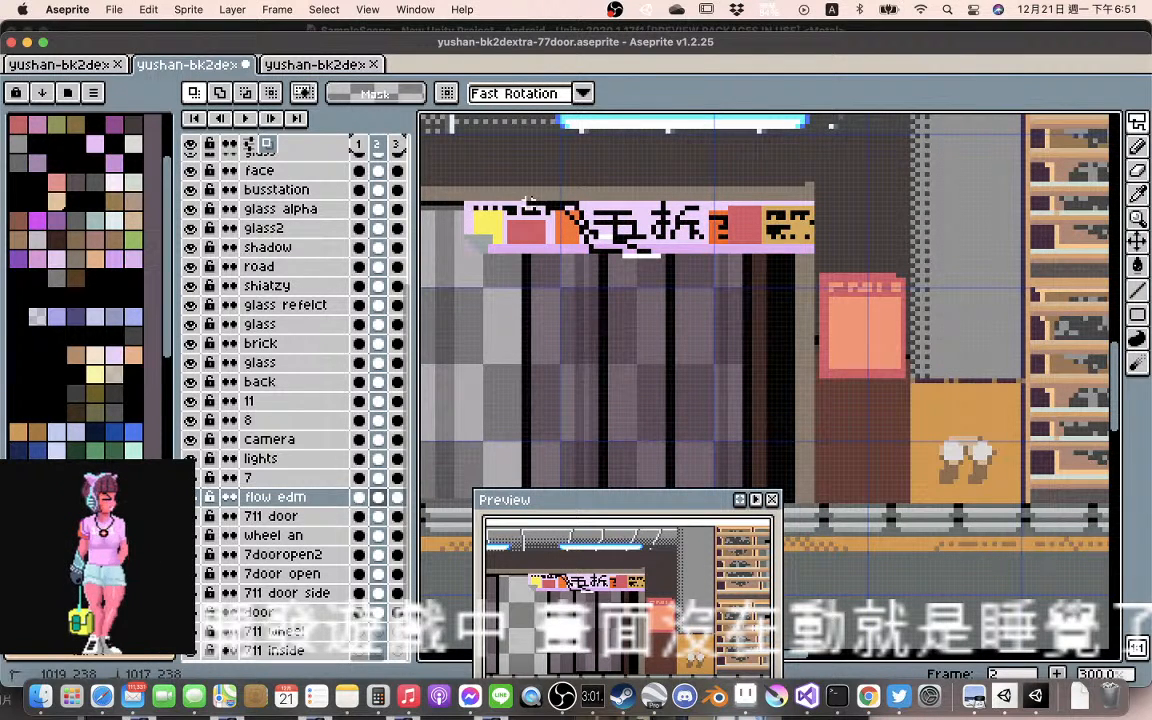
drag(522, 191, 665, 262)
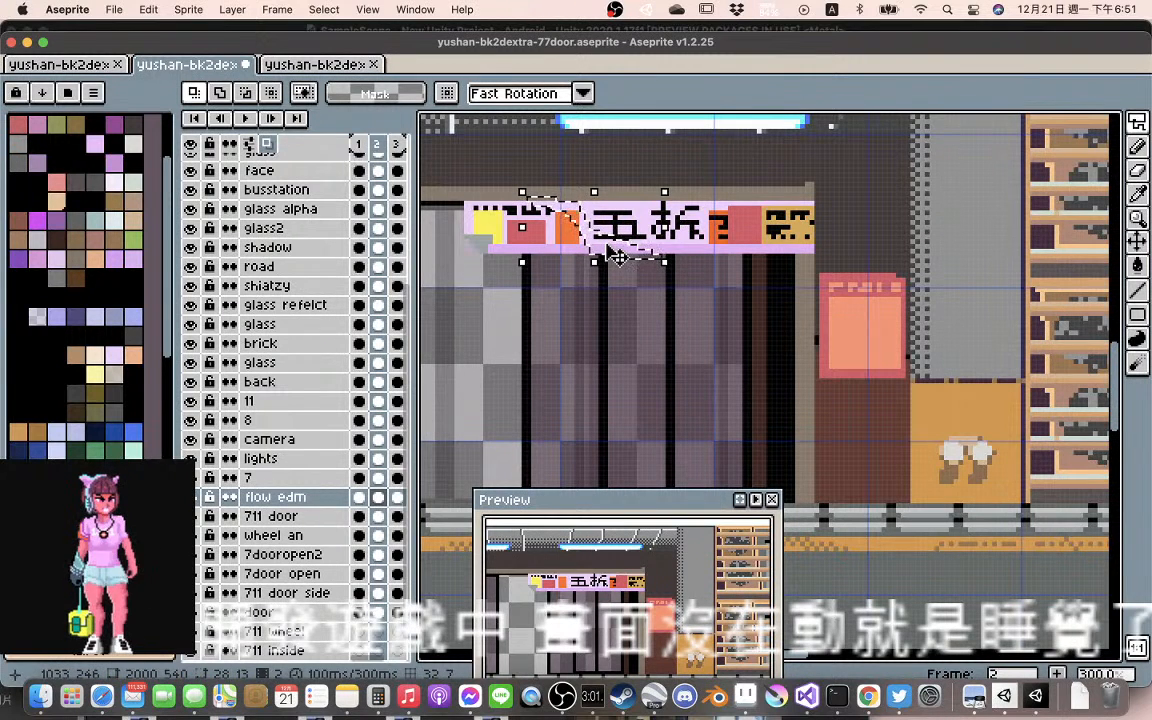
drag(617, 256, 624, 258)
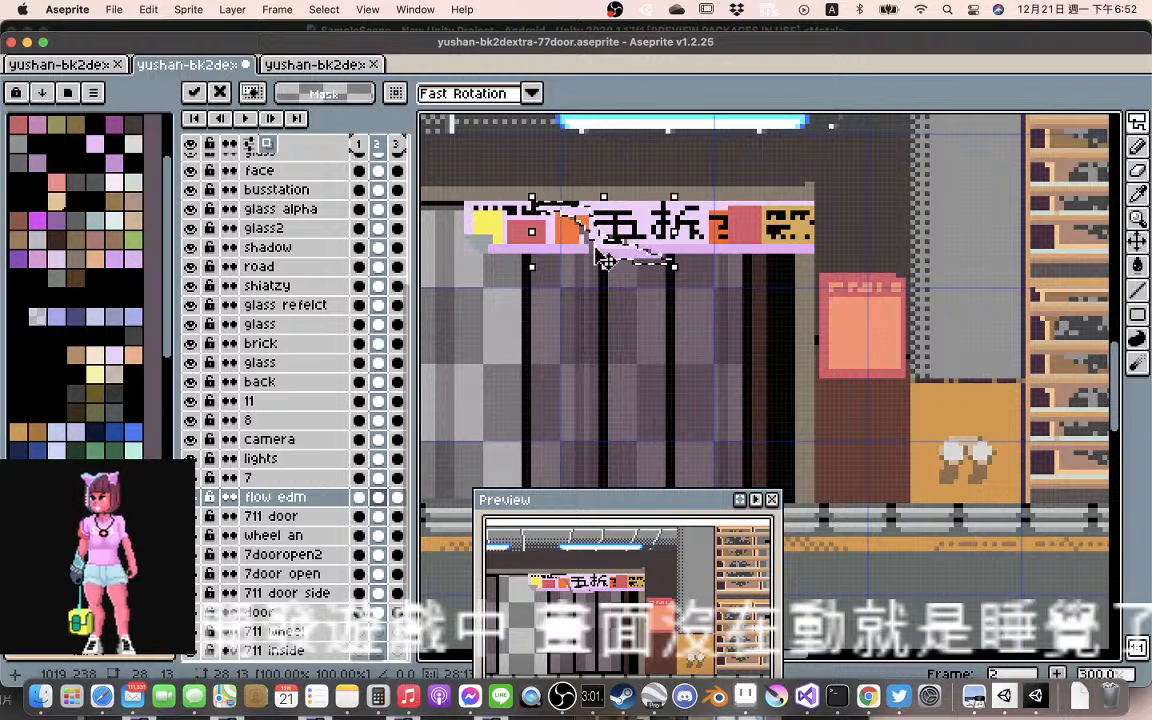
click(579, 238)
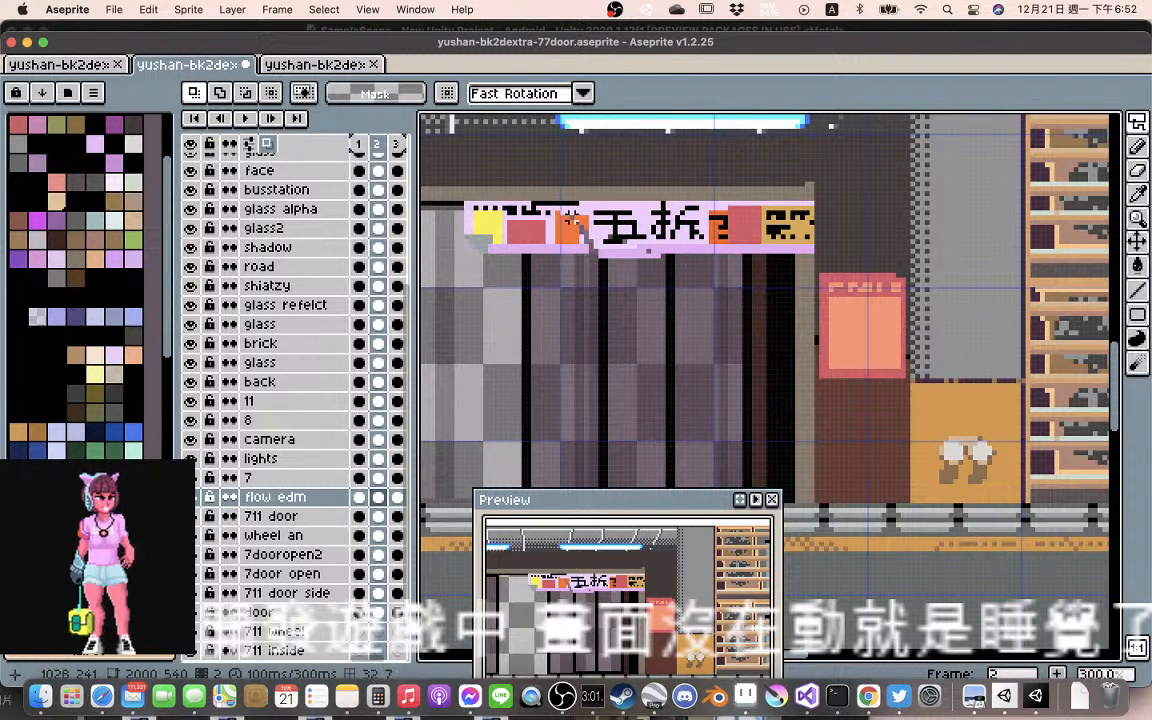
Sample the banner's orange and lilac shades and fill the gaps around the orange square and lower edge in frame 2
key(l)
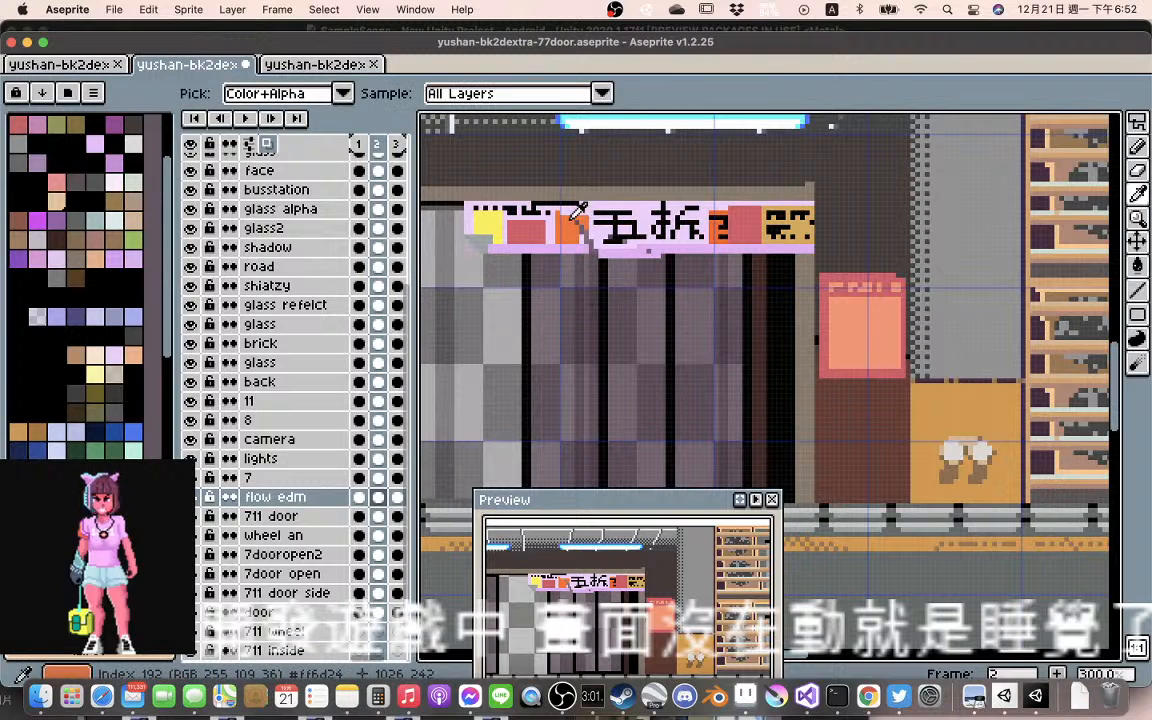
alt+click(577, 212)
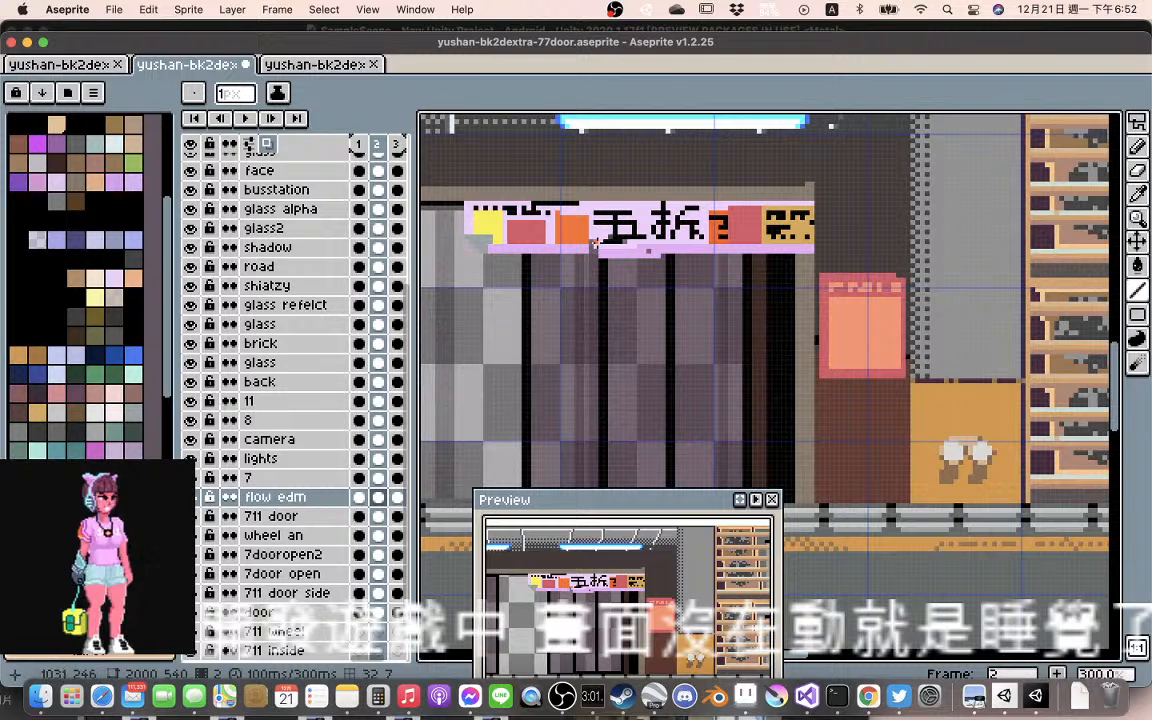
alt+click(593, 242)
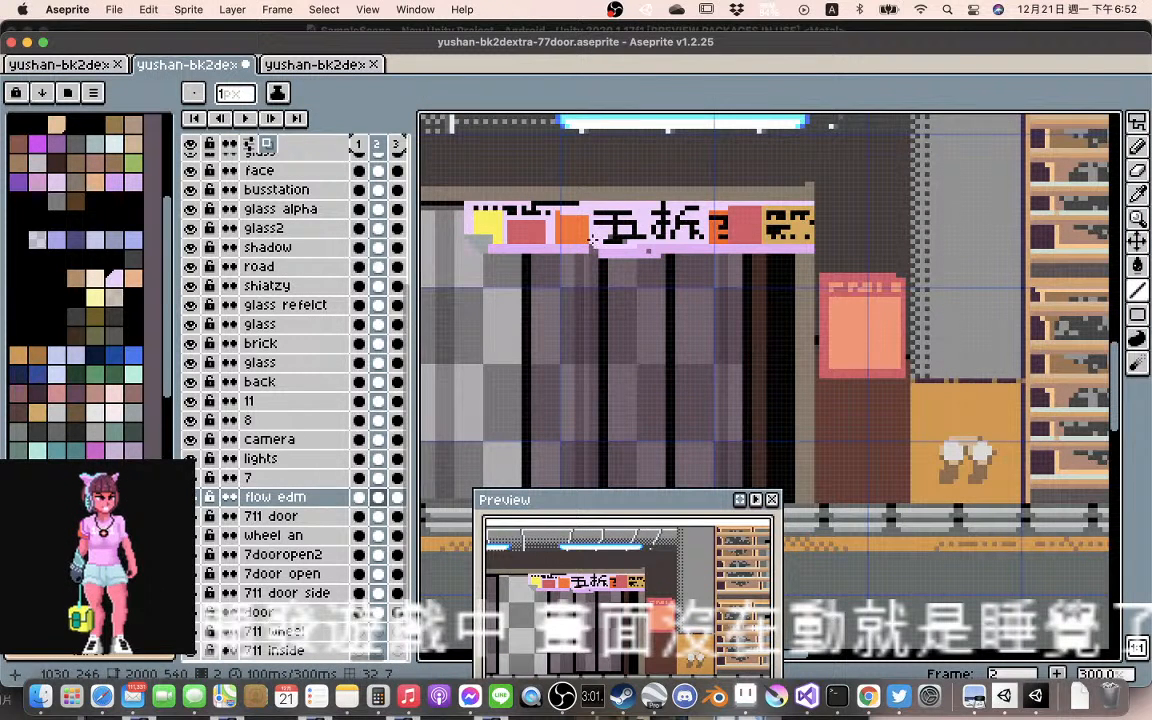
alt+click(592, 255)
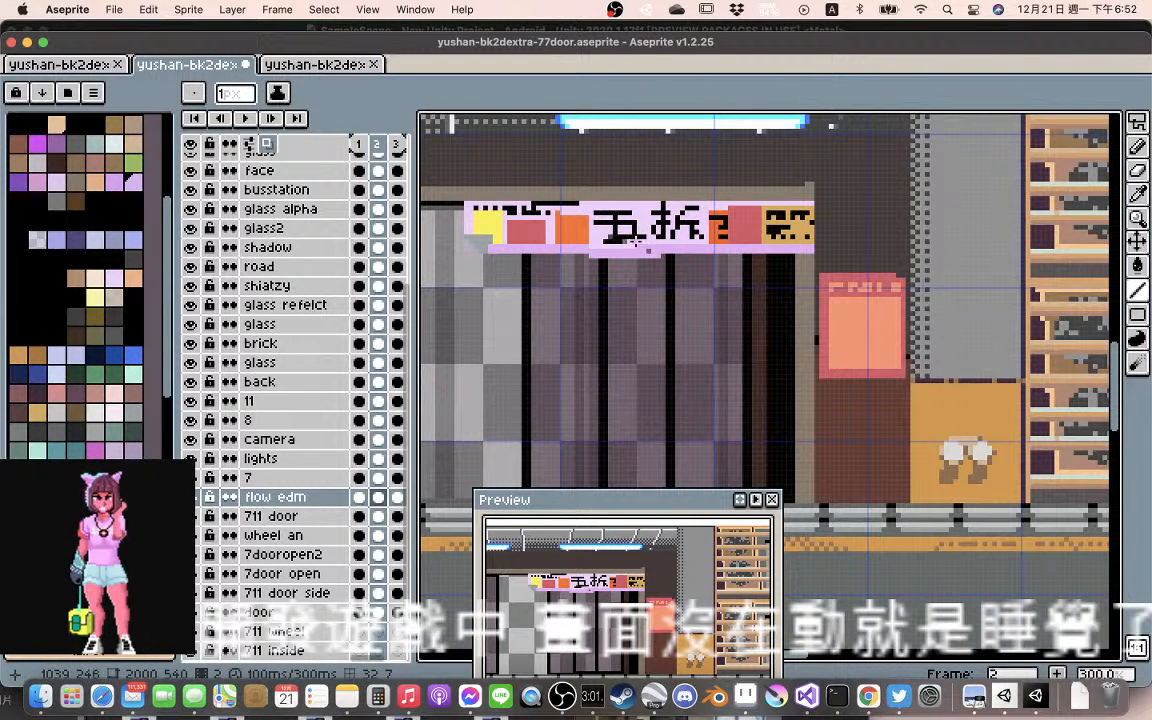
drag(590, 251, 590, 226)
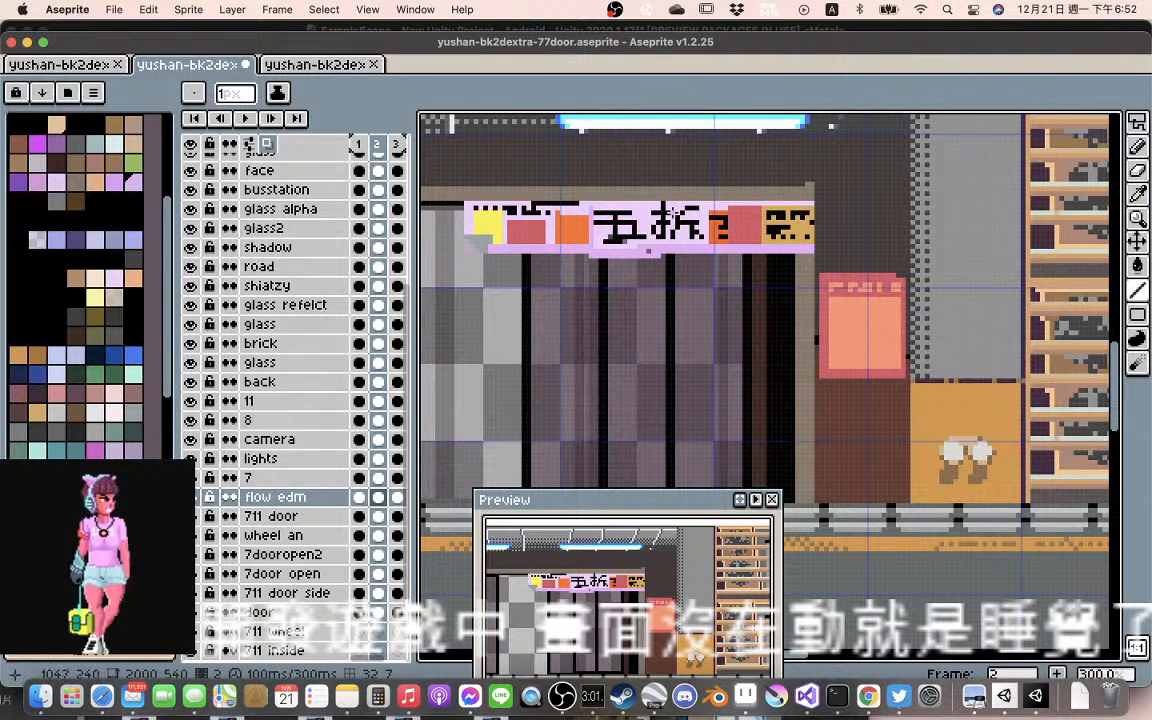
Select the 五 character in frame 2 of the flow edm banner and shift it about 2 px right
click(245, 118)
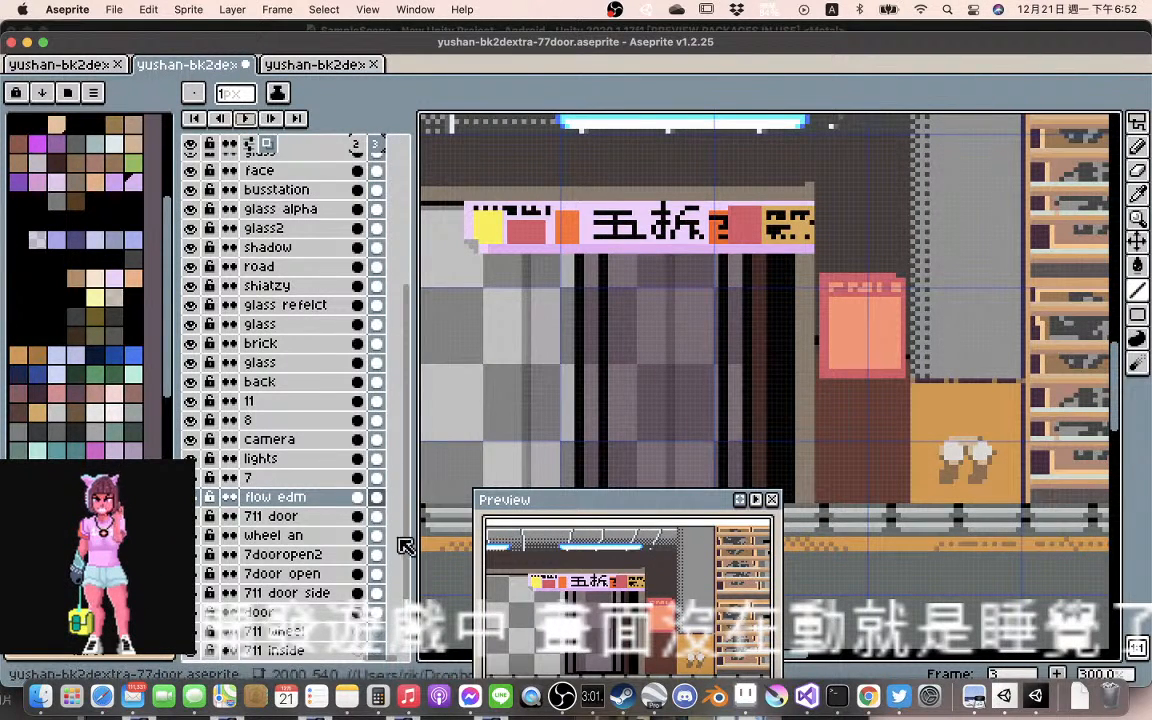
click(359, 498)
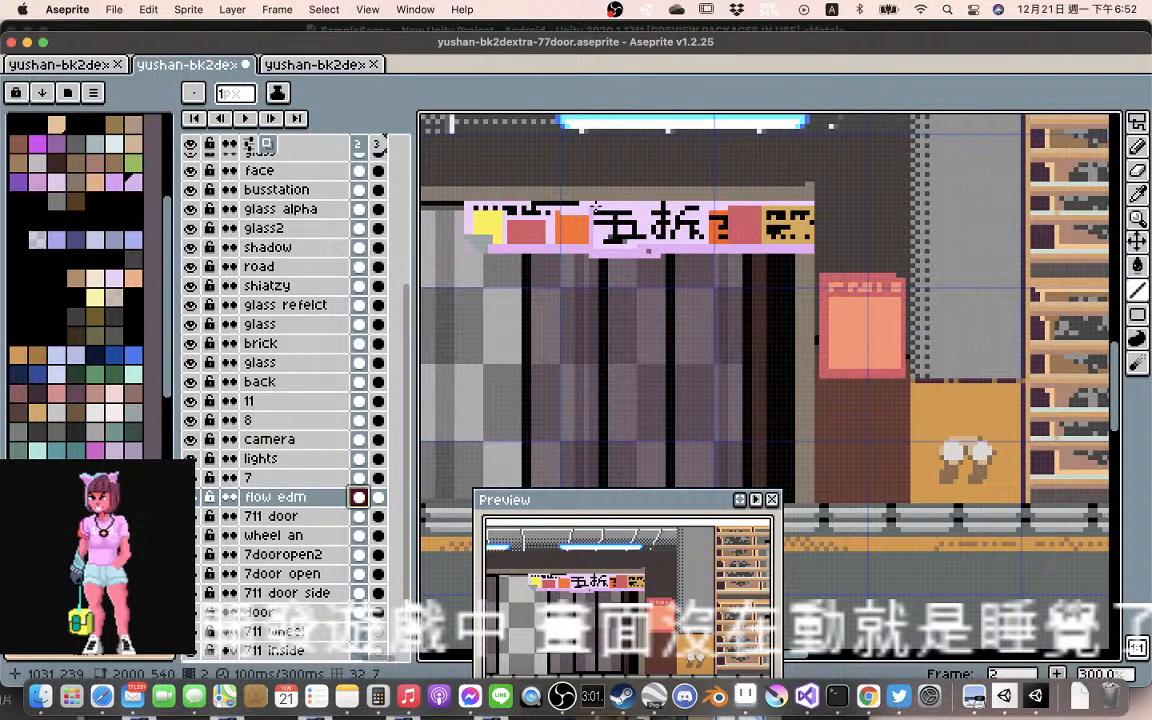
key(m)
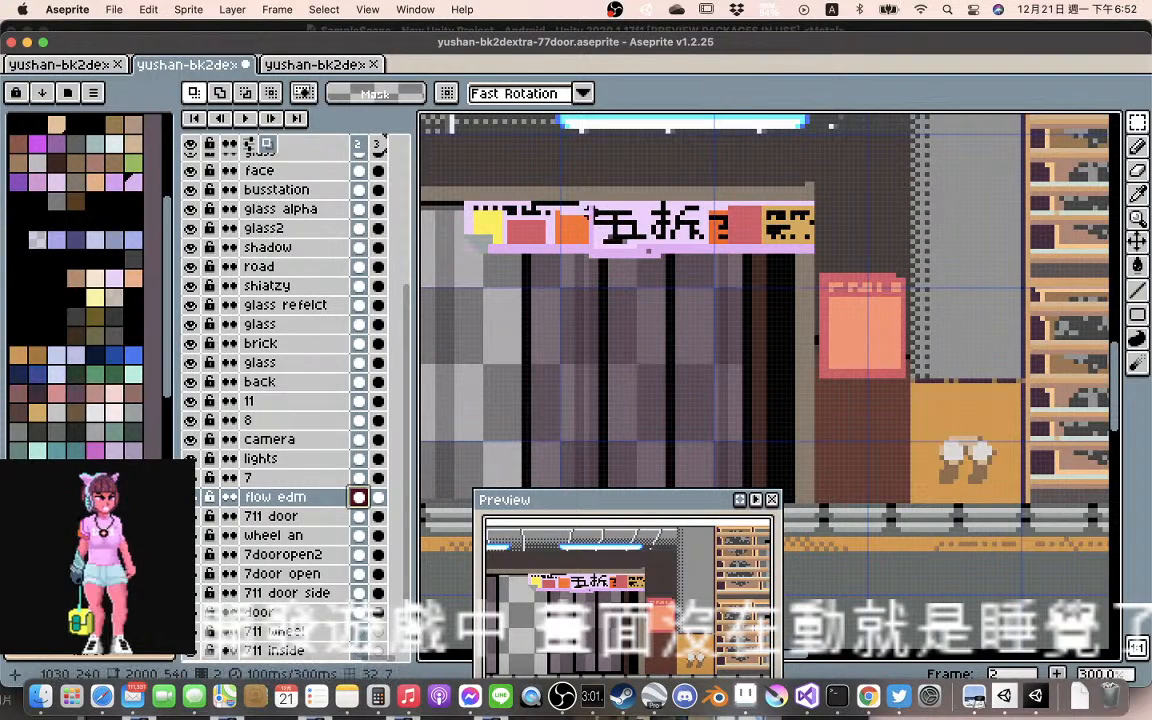
drag(597, 207, 640, 235)
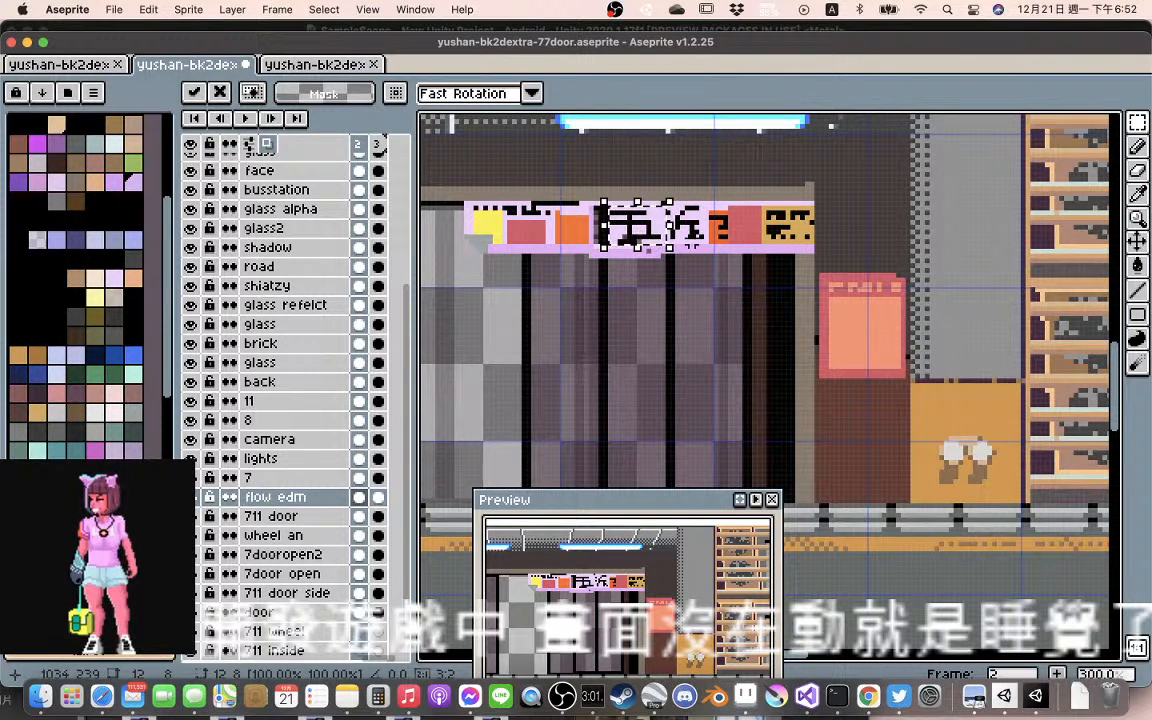
click(649, 250)
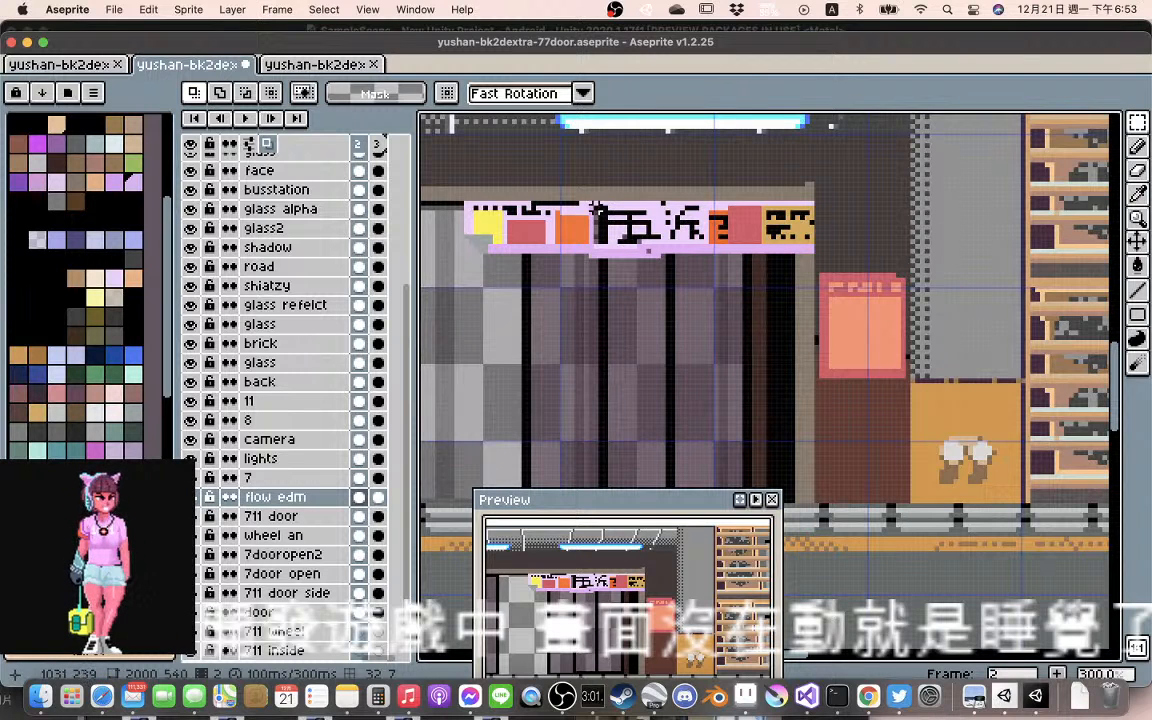
Sample the banner's lilac, paint over the black remnants left of 五 in frame 2 and tidy the character's lower strokes
key(l)
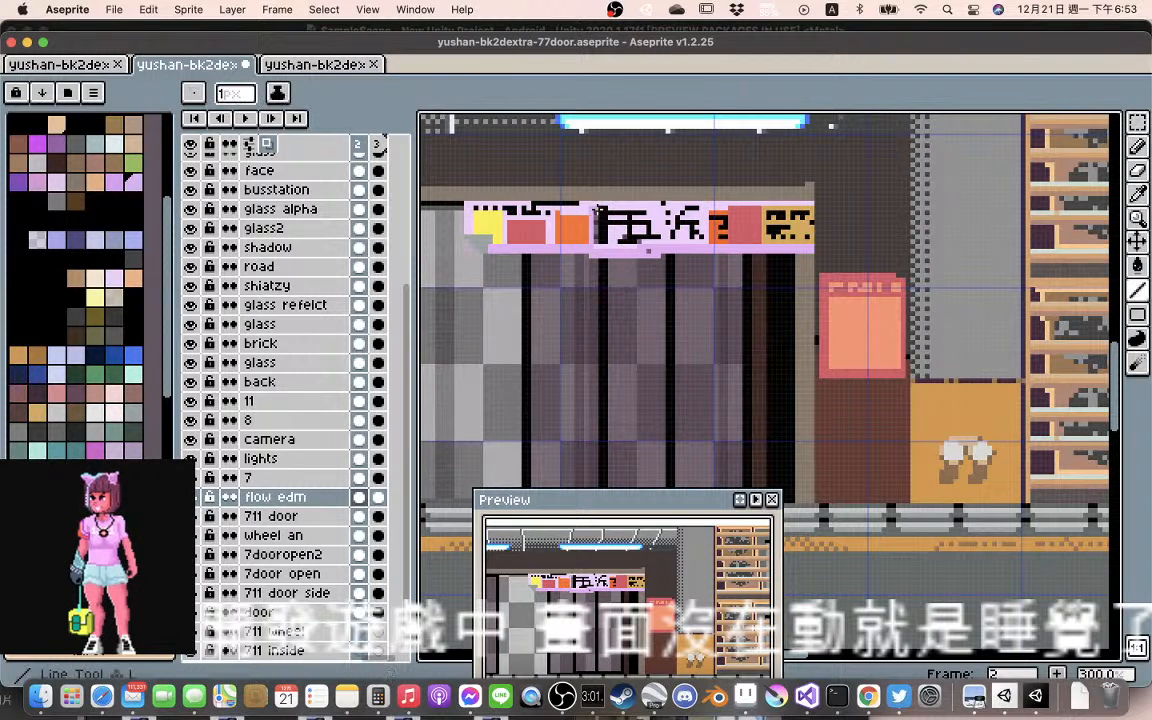
key(i)
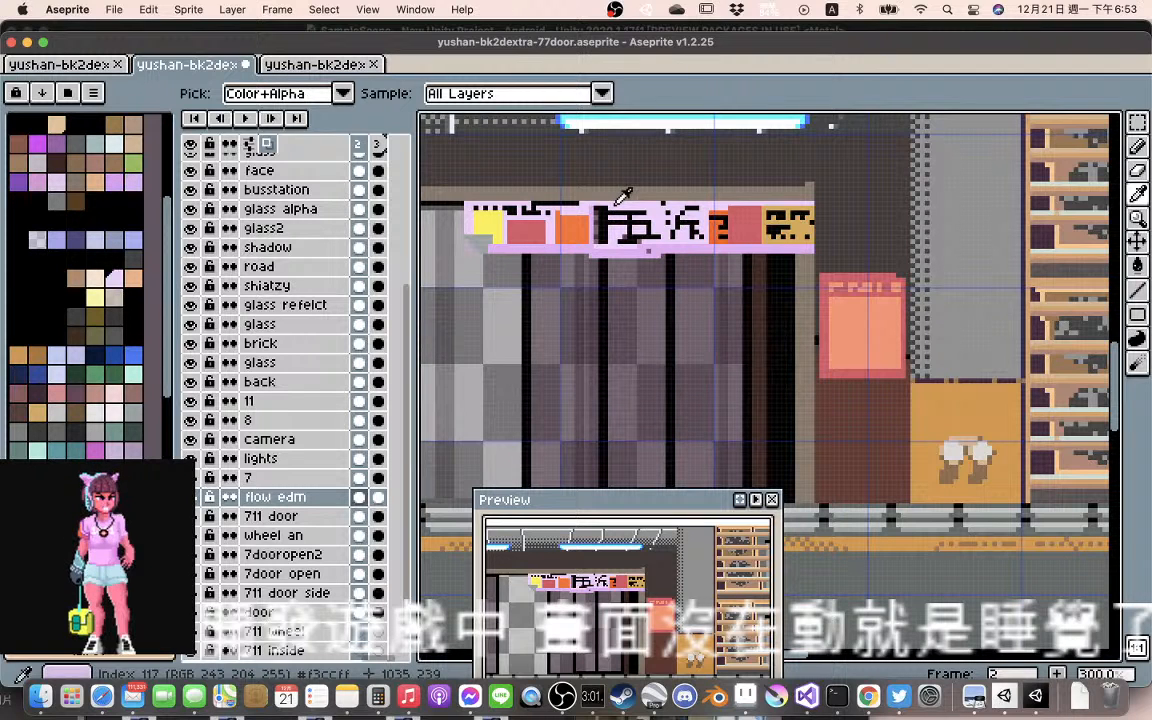
key(l)
drag(611, 206, 598, 207)
mouse_move(597, 206)
mouse_down()
mouse_move(597, 240)
mouse_move(606, 211)
mouse_move(616, 239)
mouse_up()
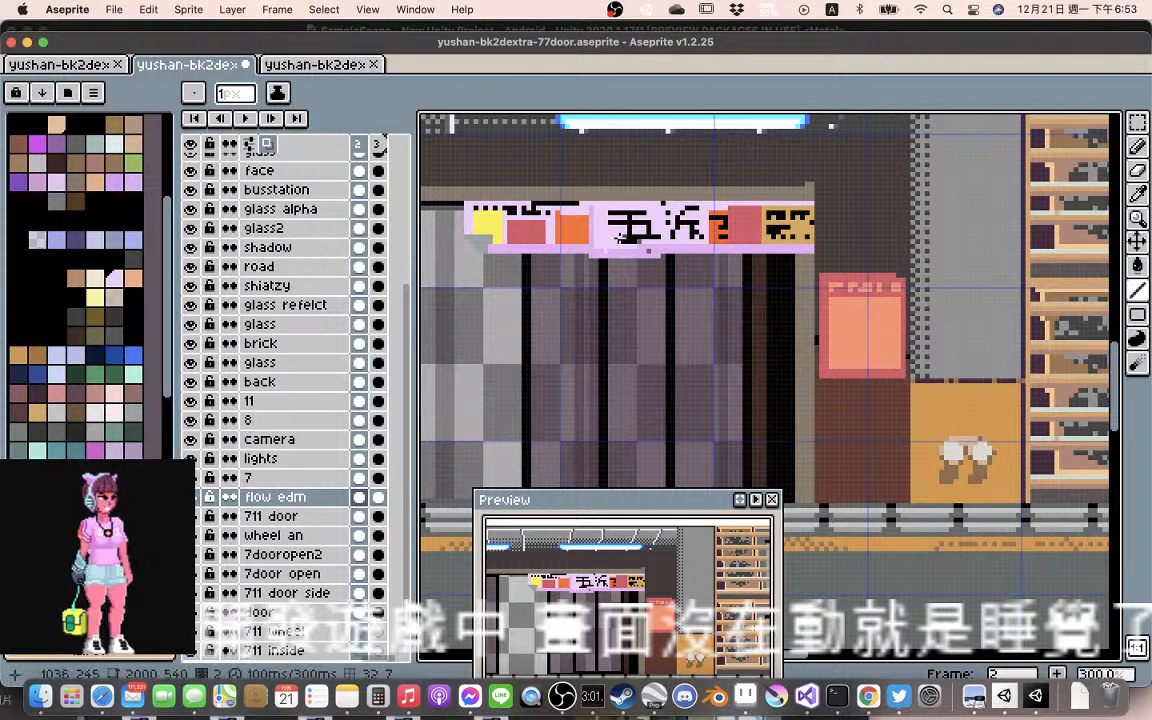
key(alt)
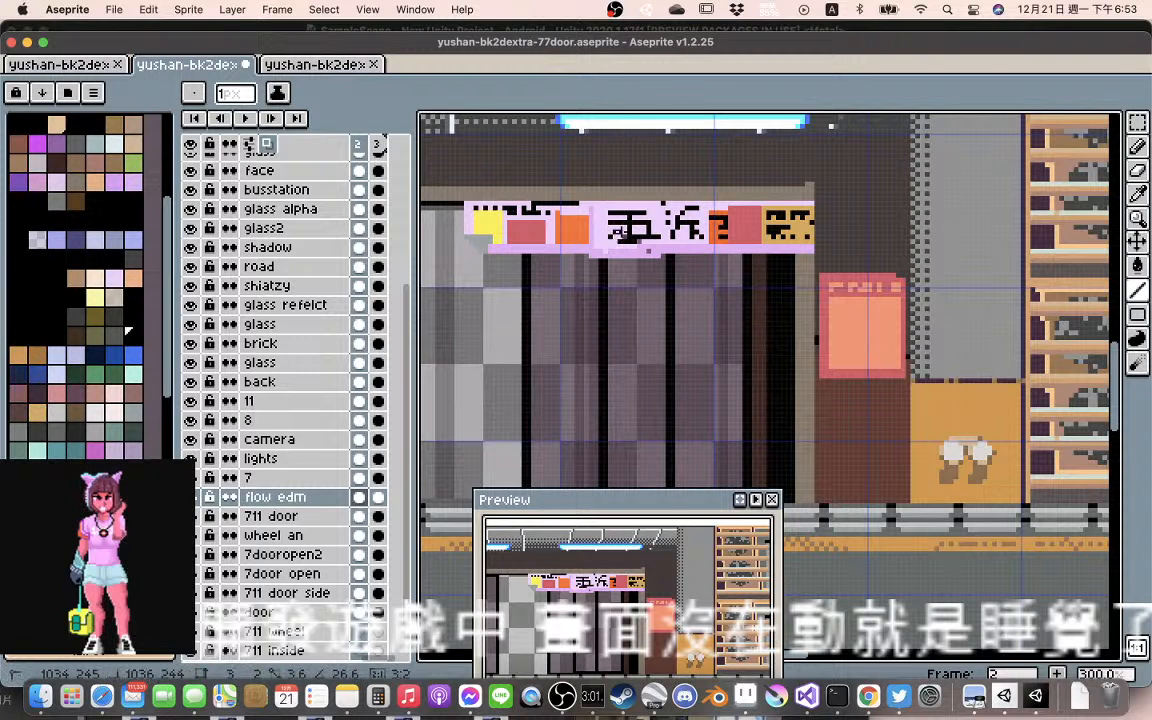
drag(607, 234, 655, 232)
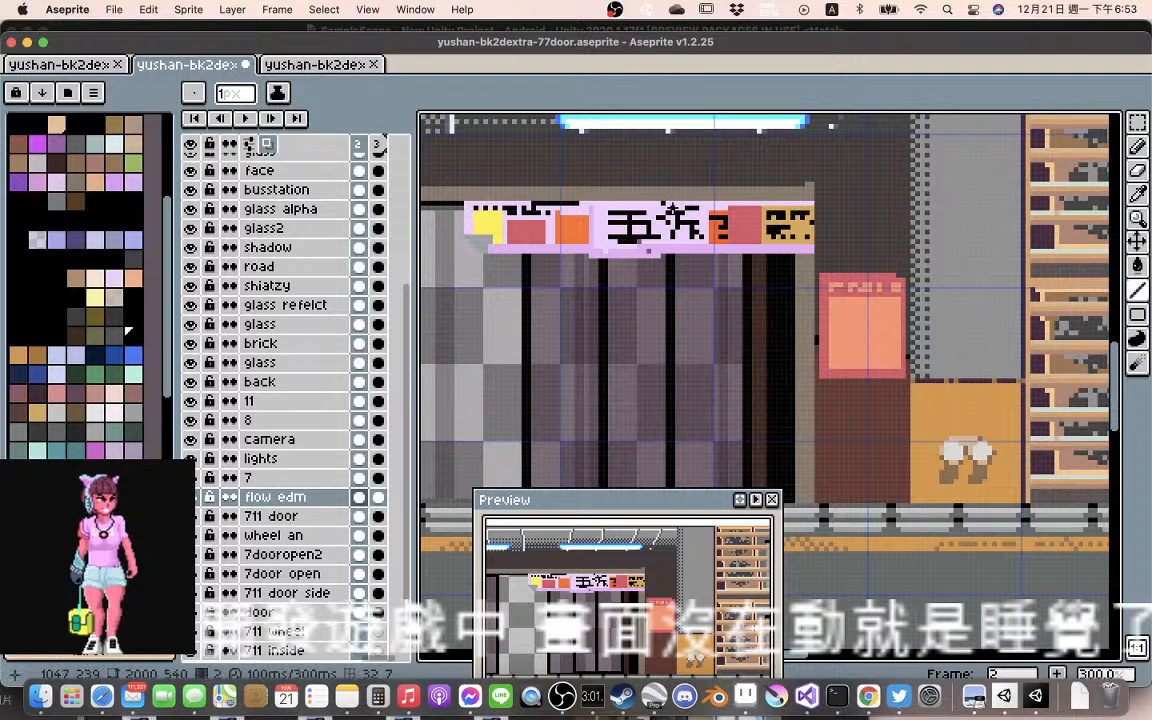
Redraw the broken strokes of 折 in black and lilac in frame 2 and paint out the stray dark pixel on the lower edge
drag(666, 204, 667, 238)
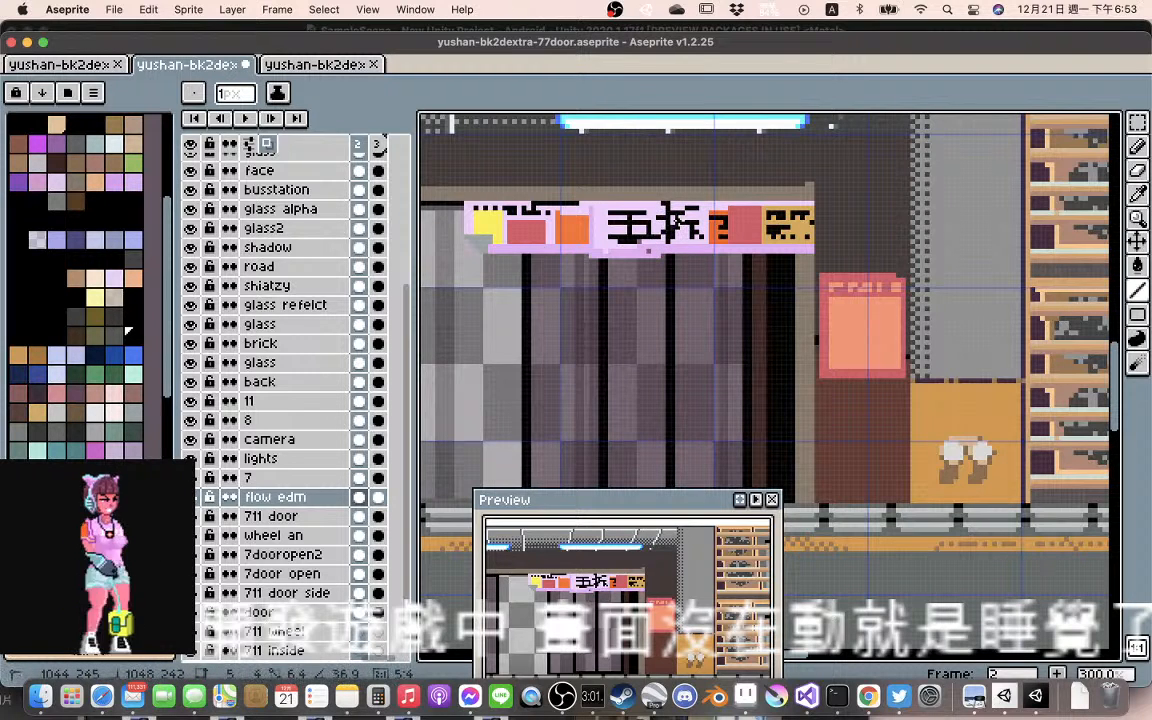
drag(683, 214, 677, 244)
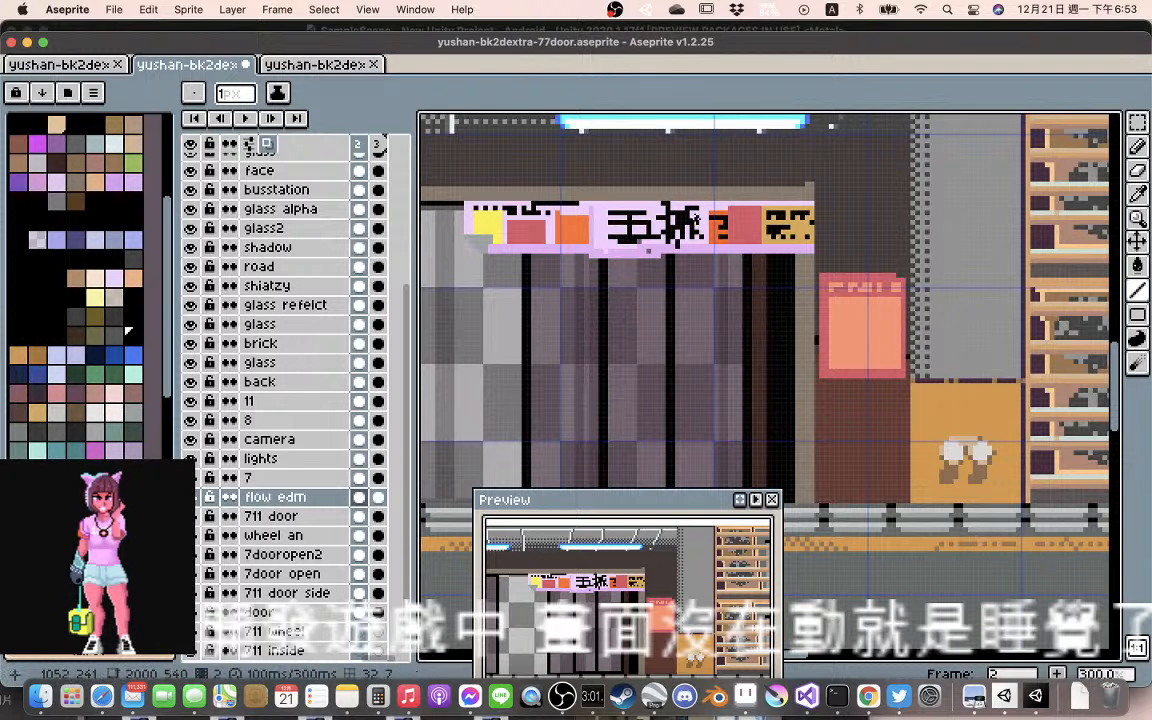
key(super+z)
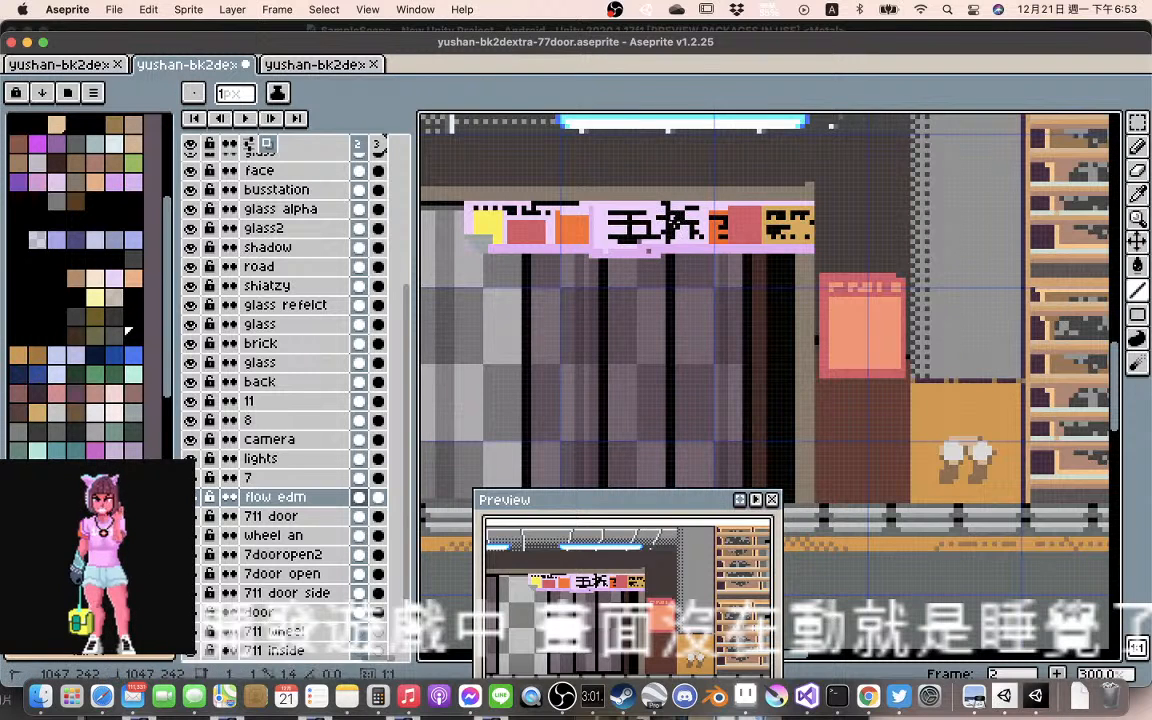
key(alt)
alt+click(687, 237)
drag(678, 222, 680, 233)
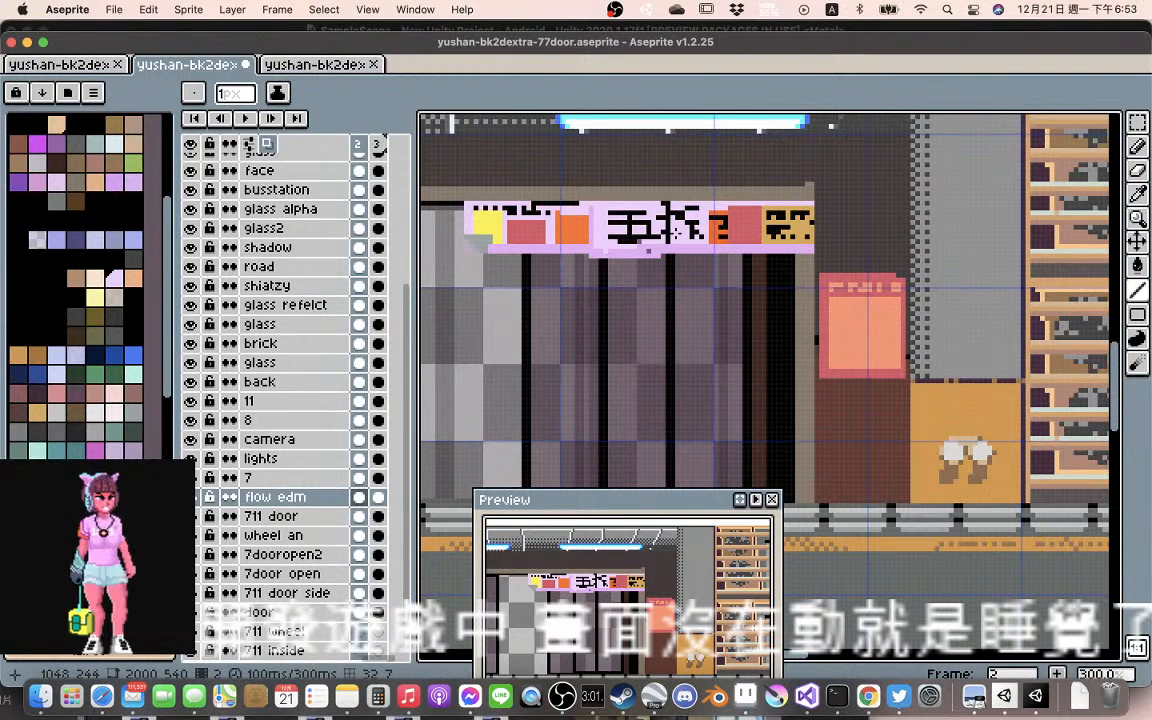
alt+click(668, 231)
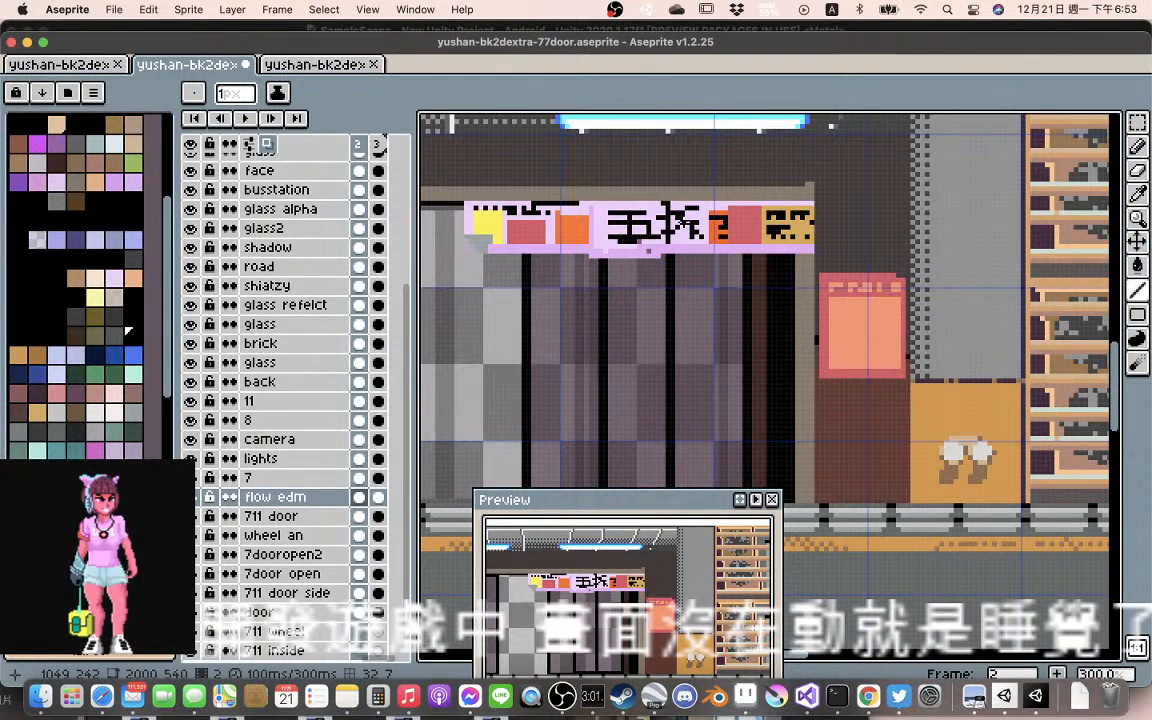
alt+click(641, 251)
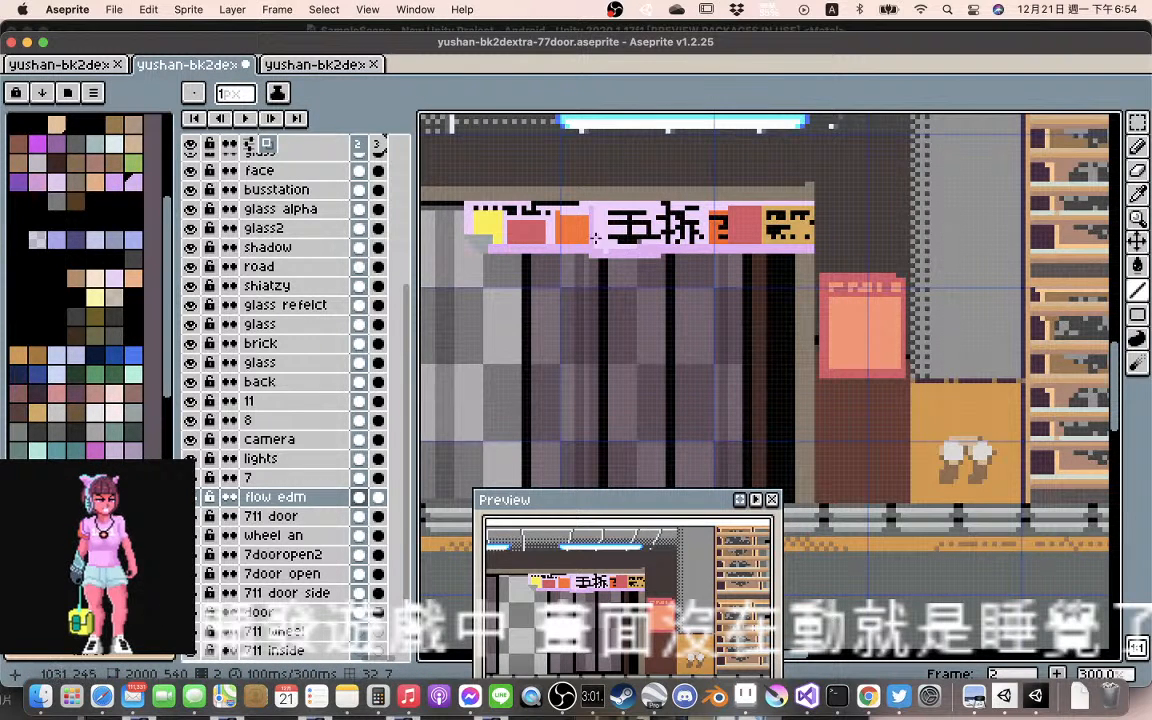
Play back the animation and check the banner's movement against the whole storefront
click(245, 118)
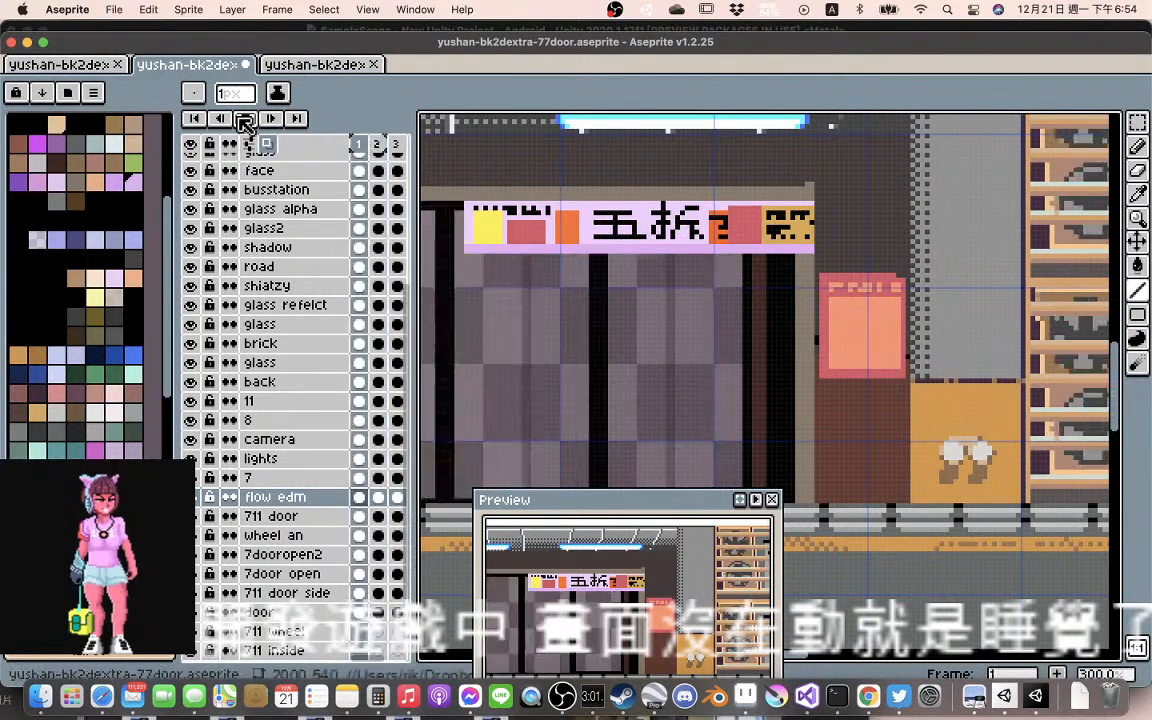
scroll(605, 263, down, 2)
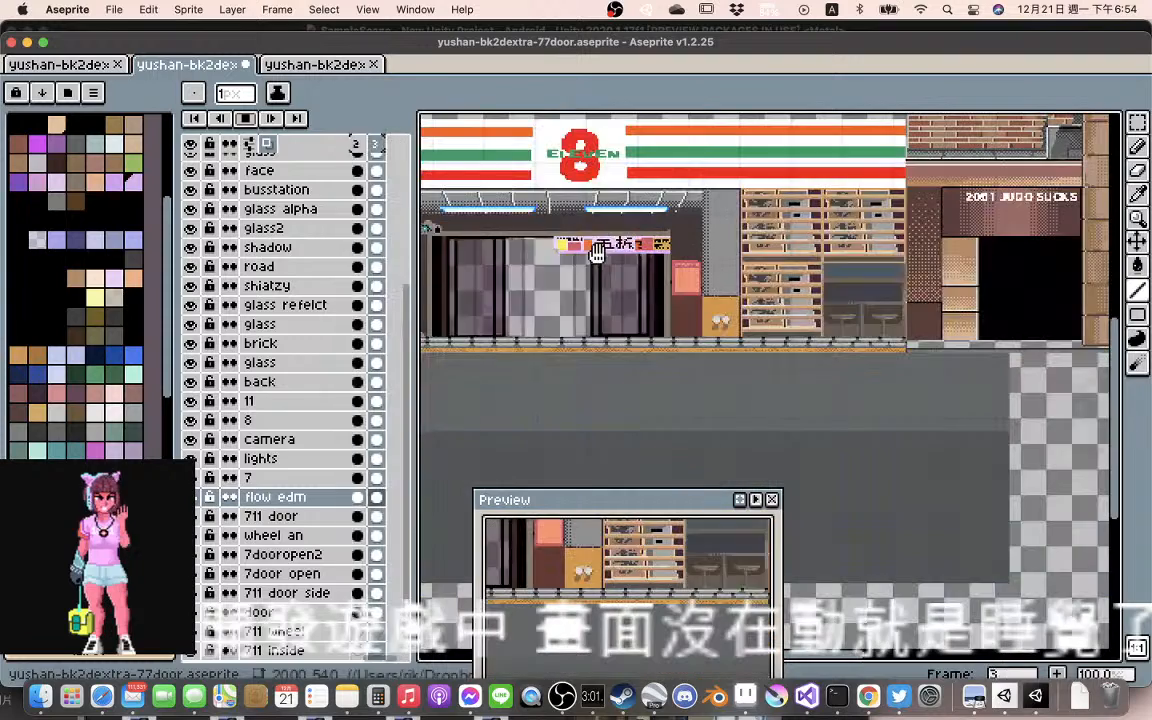
scroll(637, 281, down, 1)
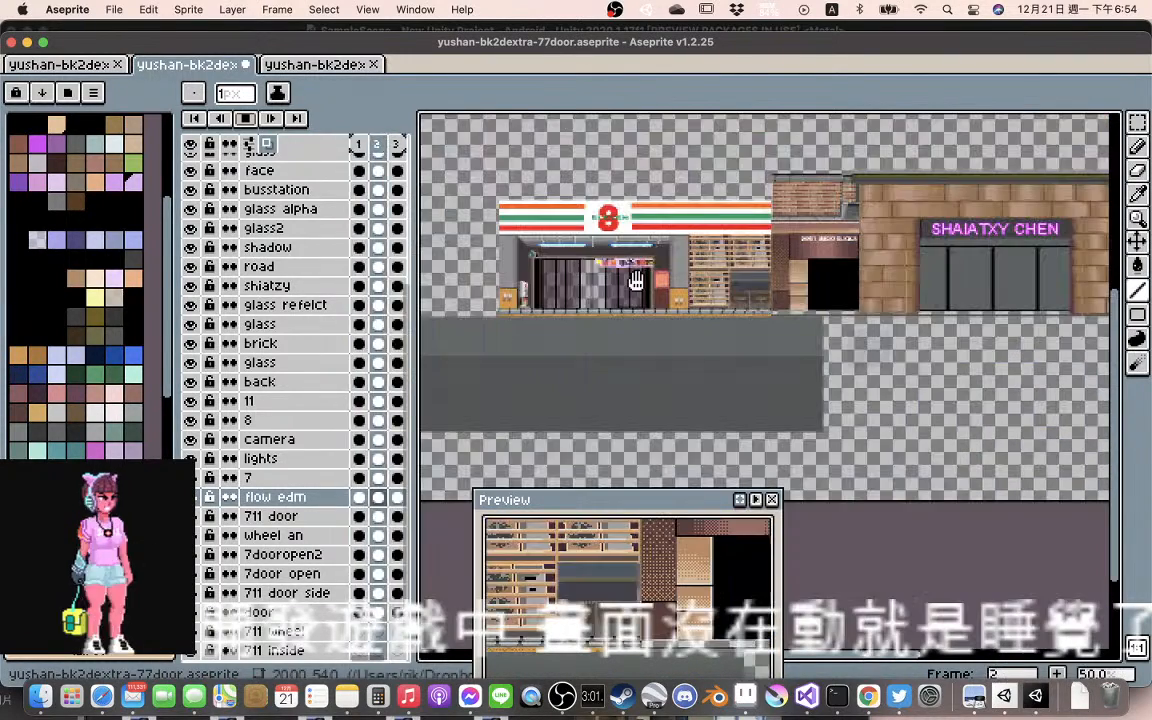
scroll(636, 280, up, 1)
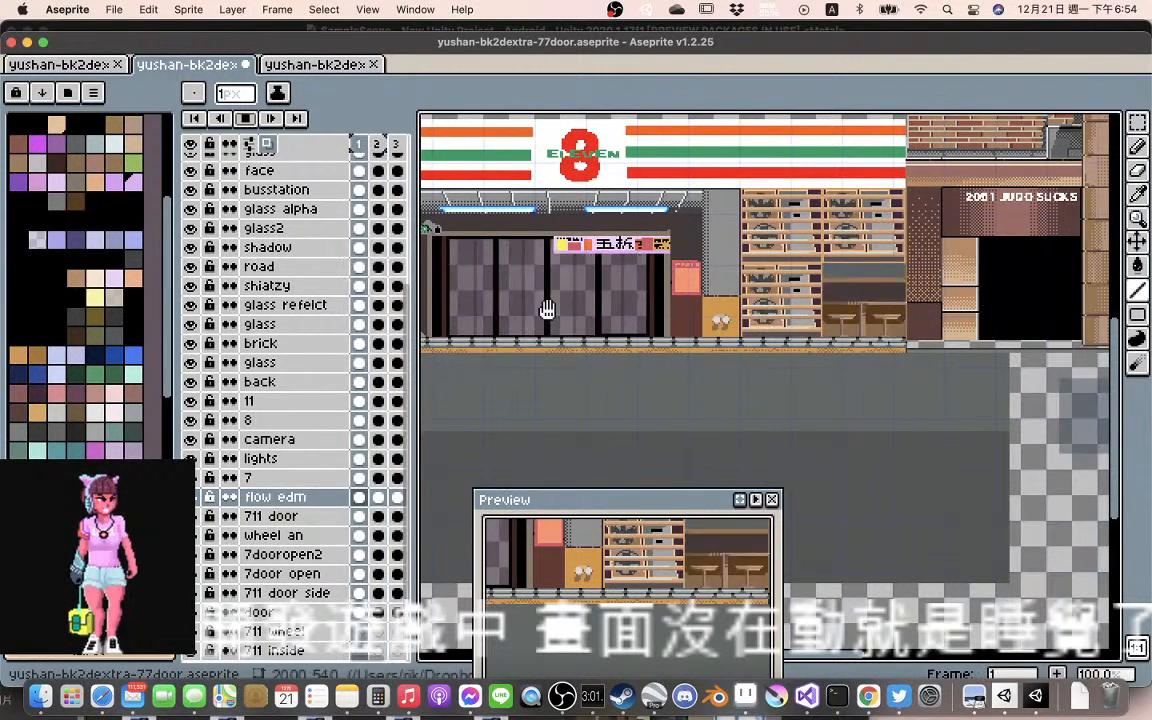
click(246, 120)
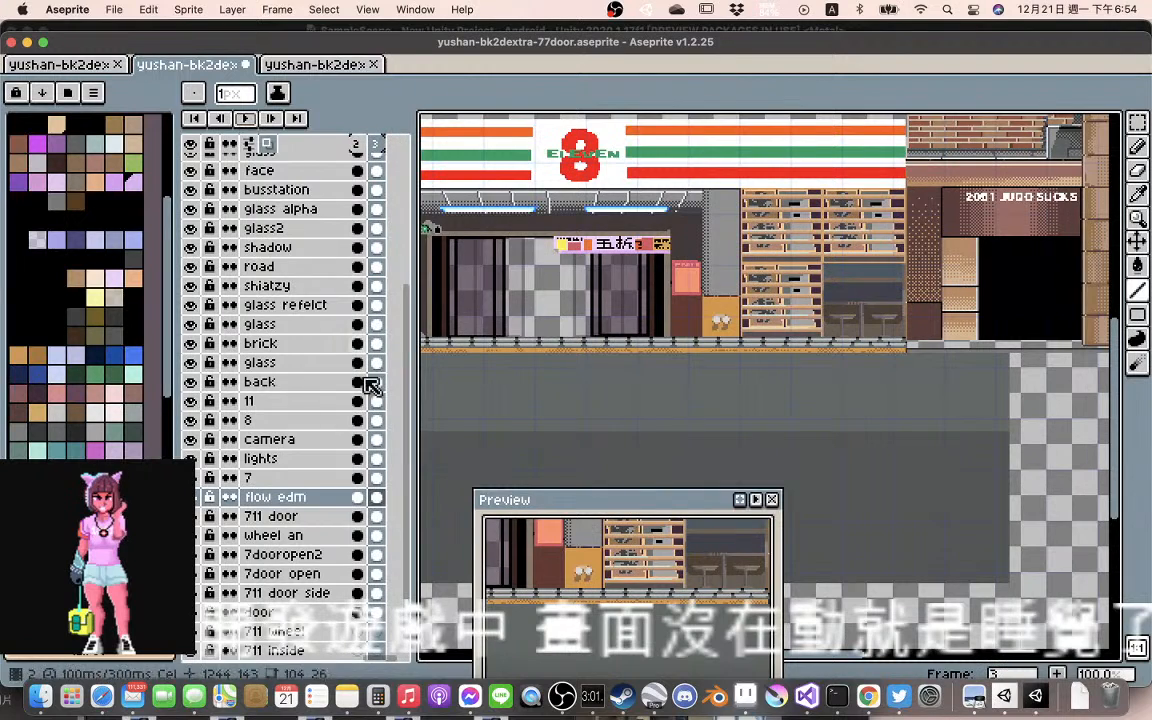
Lasso the right end of the flow edm banner in frame 3 and shift it about 3 px left and 2 px up
click(377, 499)
scroll(652, 236, up, 3)
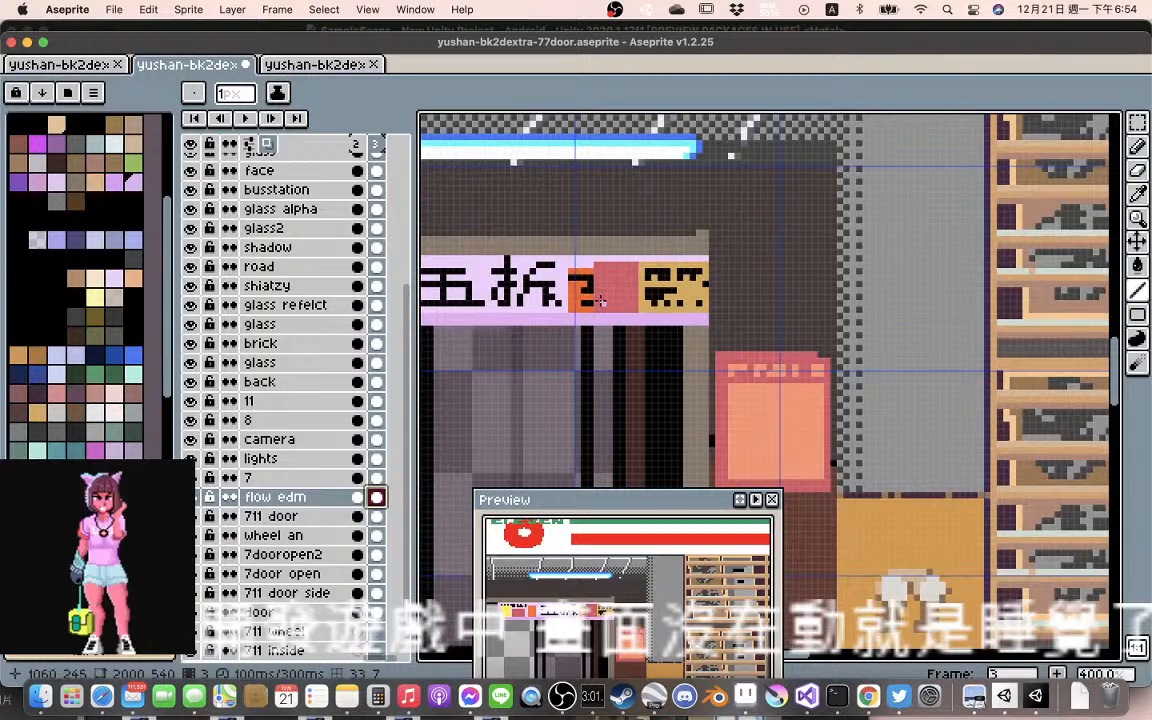
key(m)
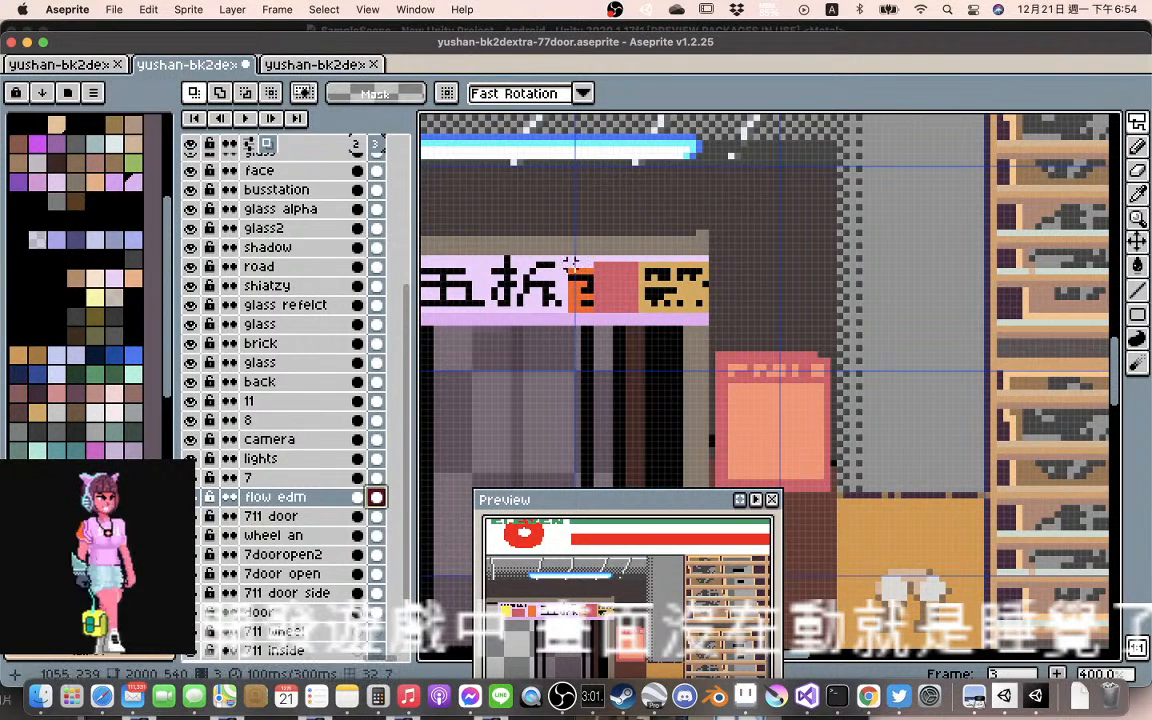
mouse_move(621, 258)
mouse_down()
mouse_move(672, 330)
mouse_move(728, 320)
mouse_move(717, 296)
mouse_move(723, 328)
mouse_move(723, 296)
mouse_move(650, 250)
mouse_move(621, 250)
mouse_move(654, 320)
mouse_move(678, 336)
mouse_move(717, 321)
mouse_move(673, 296)
mouse_up()
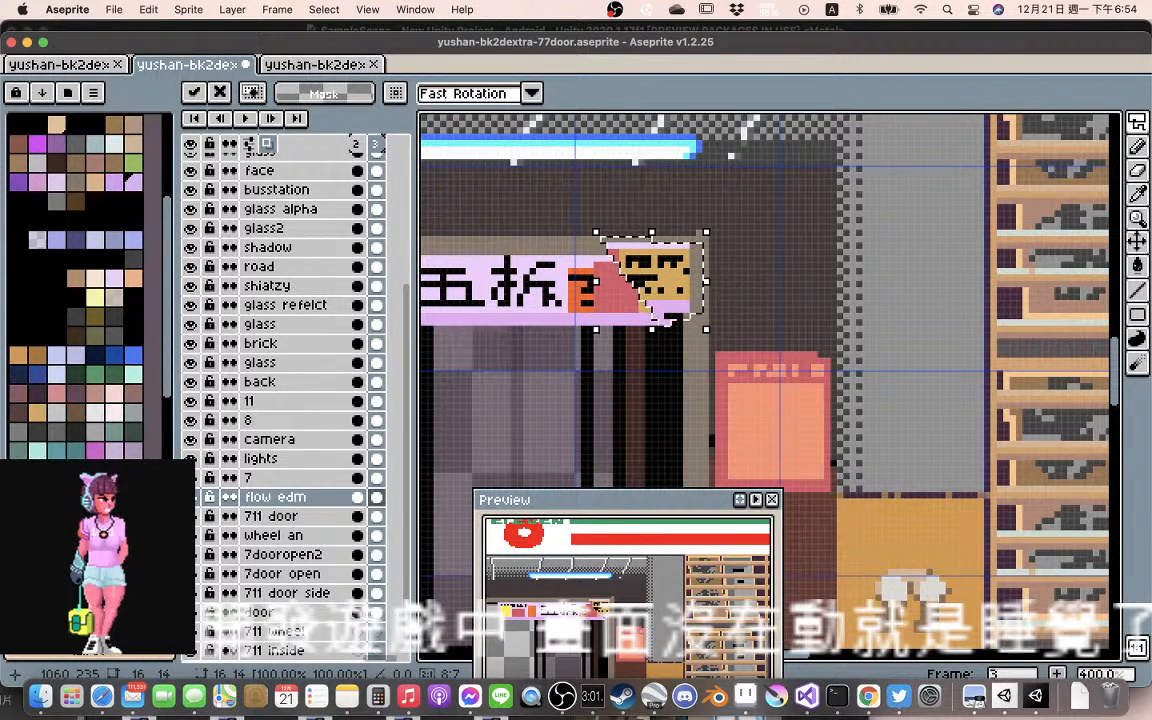
key(ctrl+d)
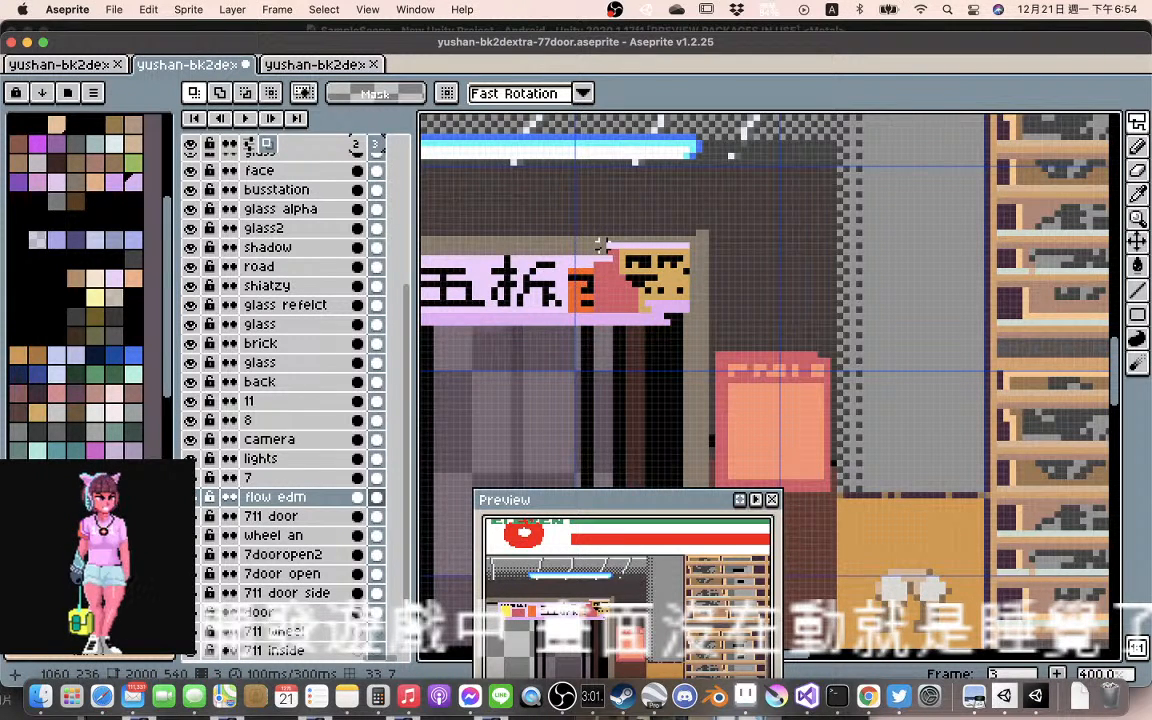
Draw a dark brown fold line beside the banner's shifted end in frame 3 and dither tan pixels over the adjoining red square
key(l)
key(i)
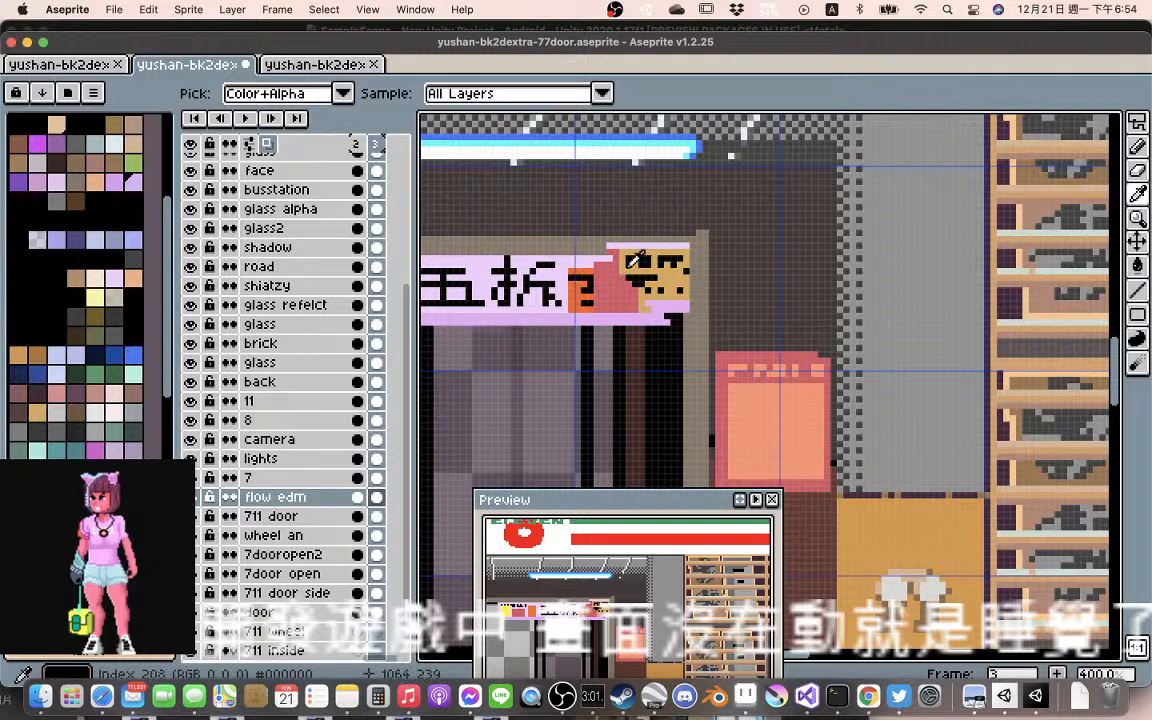
key(l)
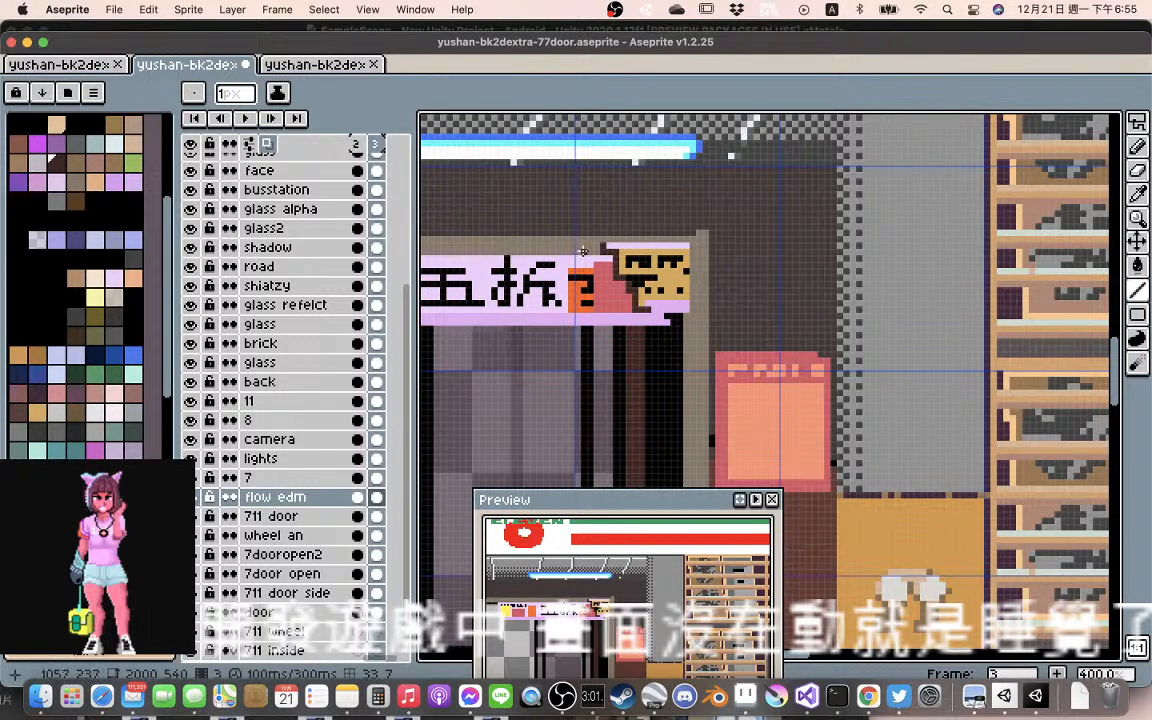
drag(597, 252, 577, 256)
click(76, 277)
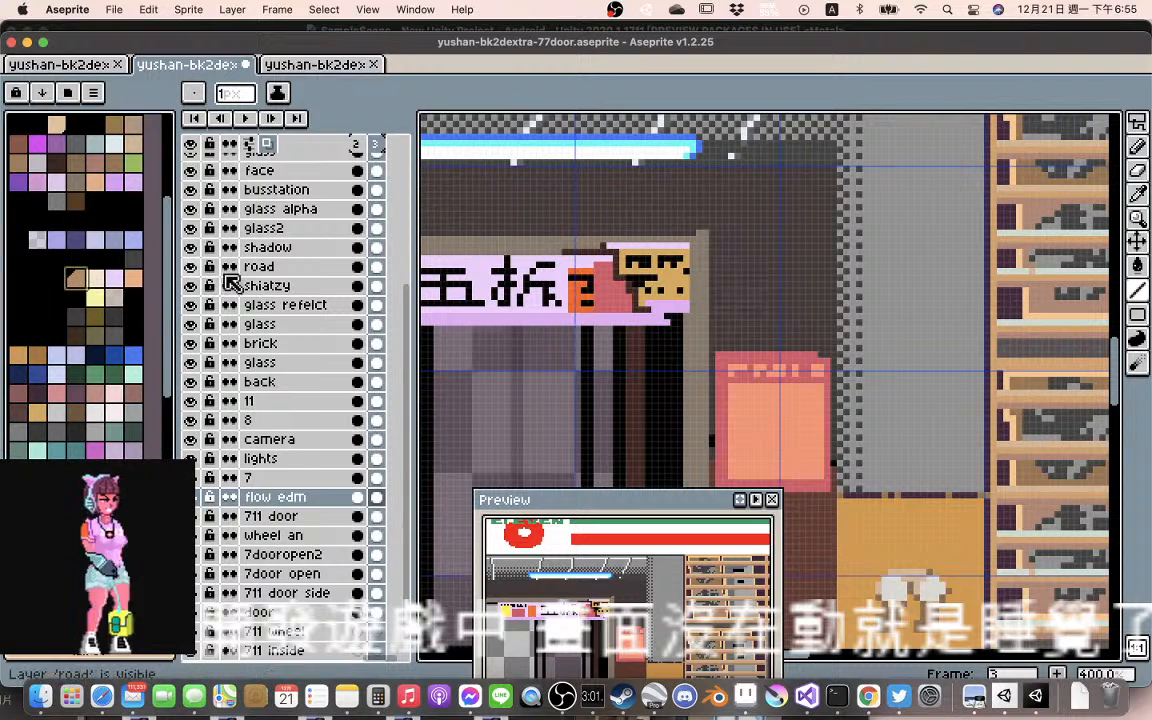
click(608, 257)
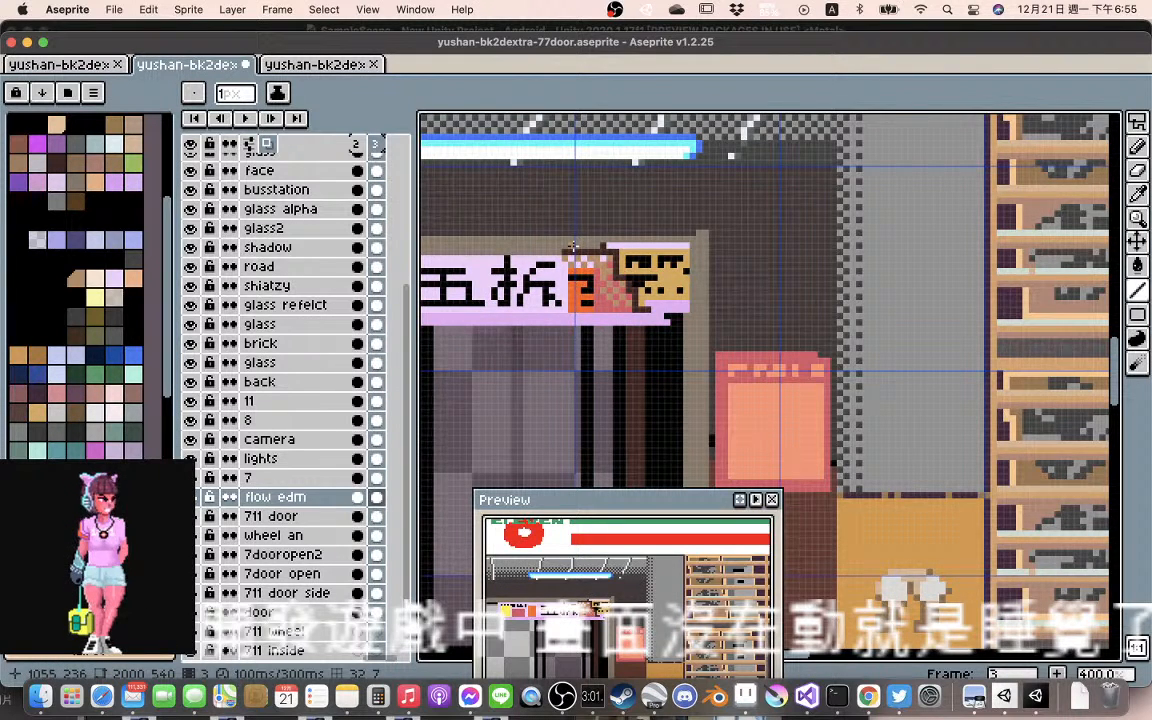
Play back the animation against the whole storefront and inspect the folded banner end in frame 3 up close
scroll(572, 246, down, 1)
scroll(565, 248, down, 1)
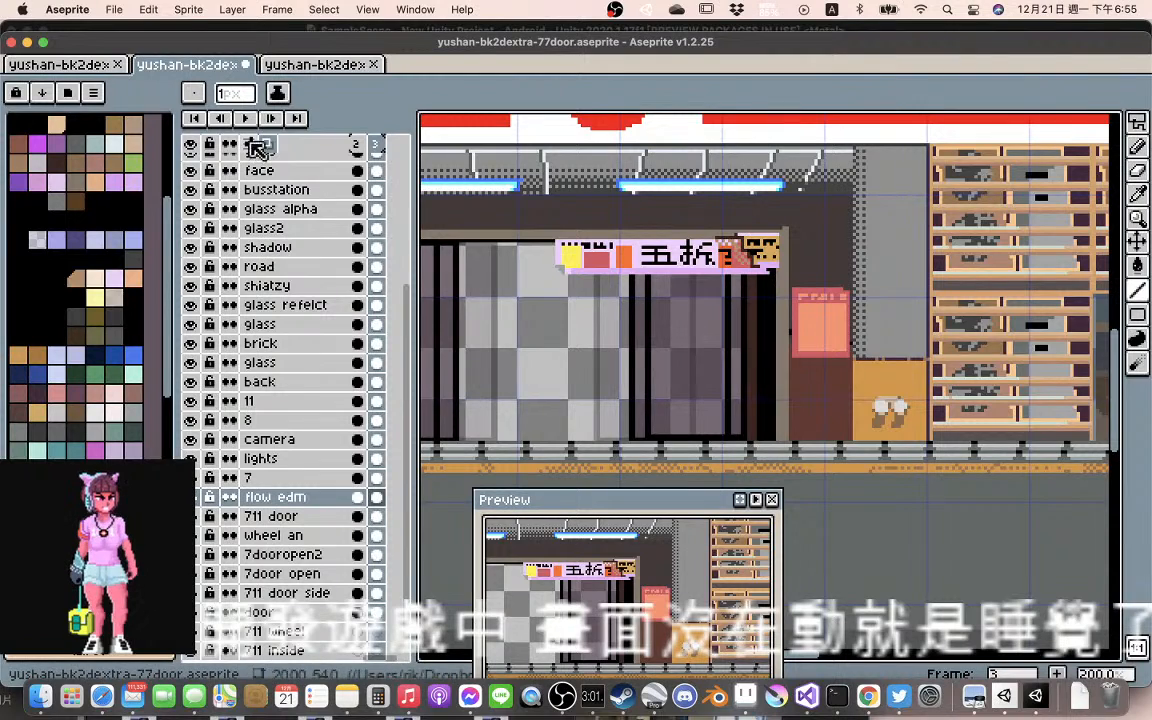
click(246, 119)
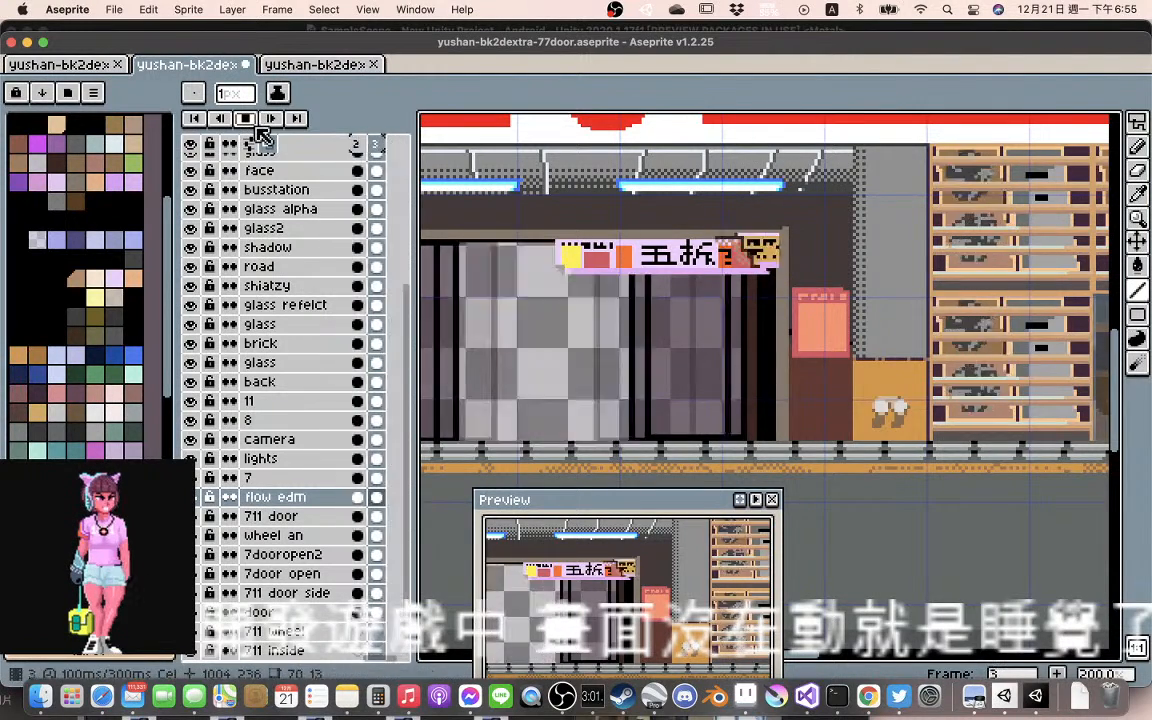
scroll(503, 251, down, 1)
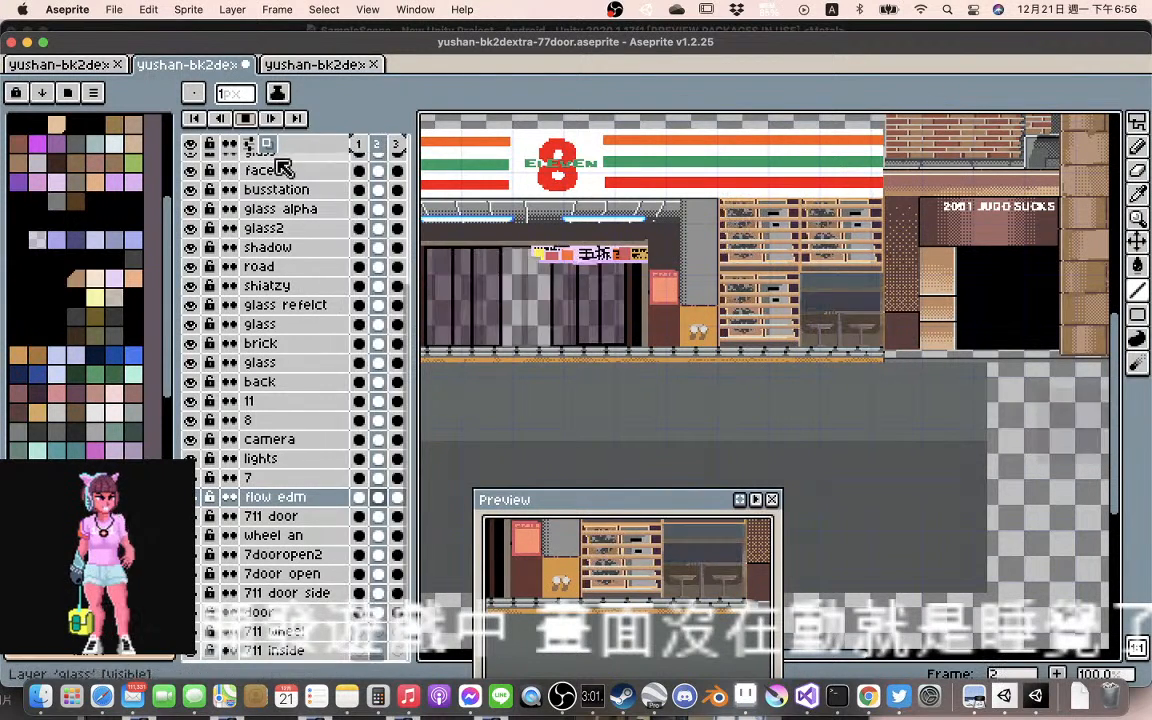
click(245, 118)
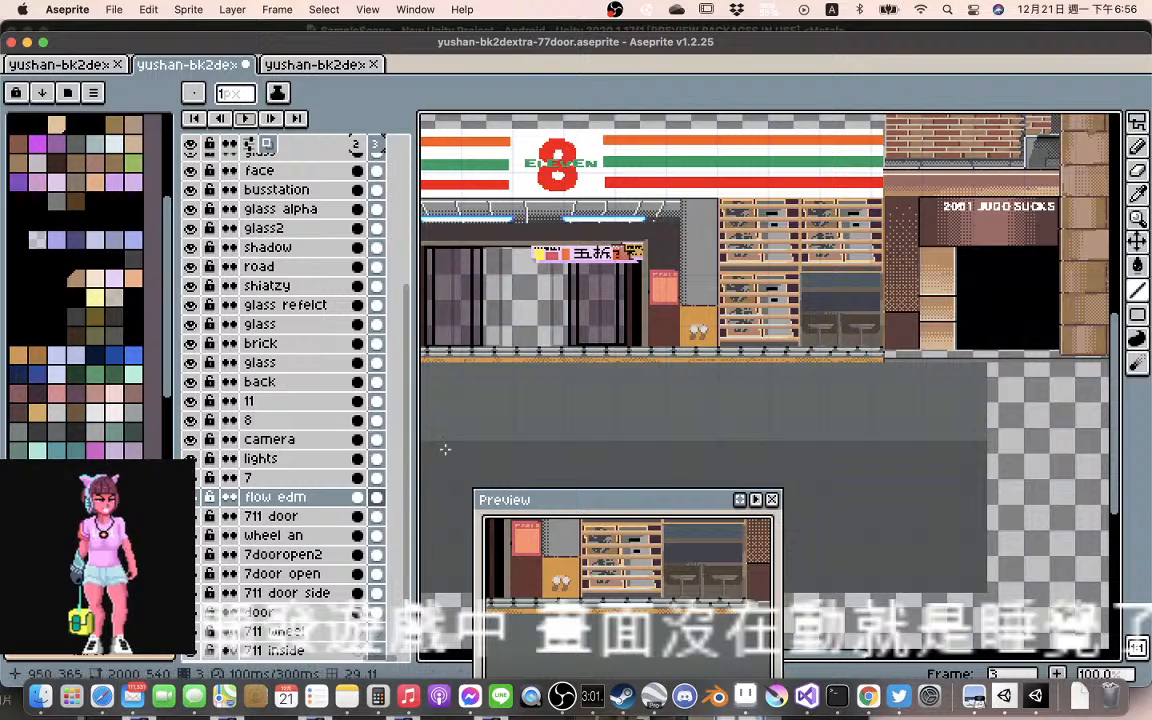
scroll(655, 265, up, 3)
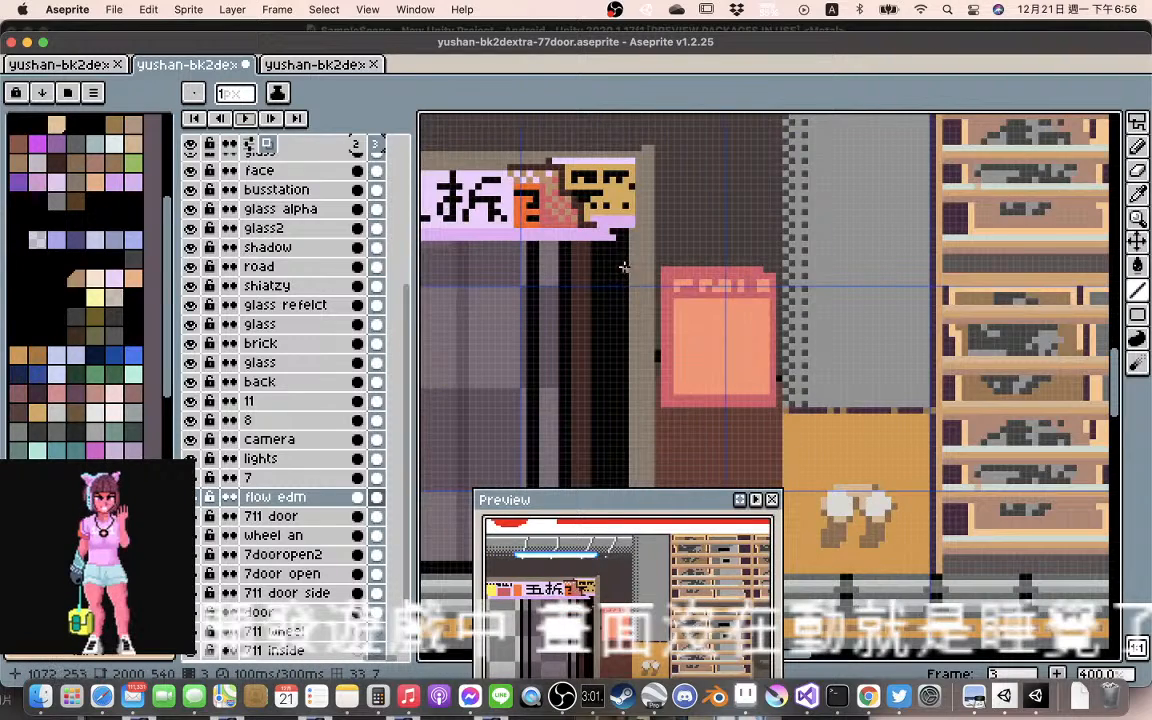
scroll(630, 340, up, 1)
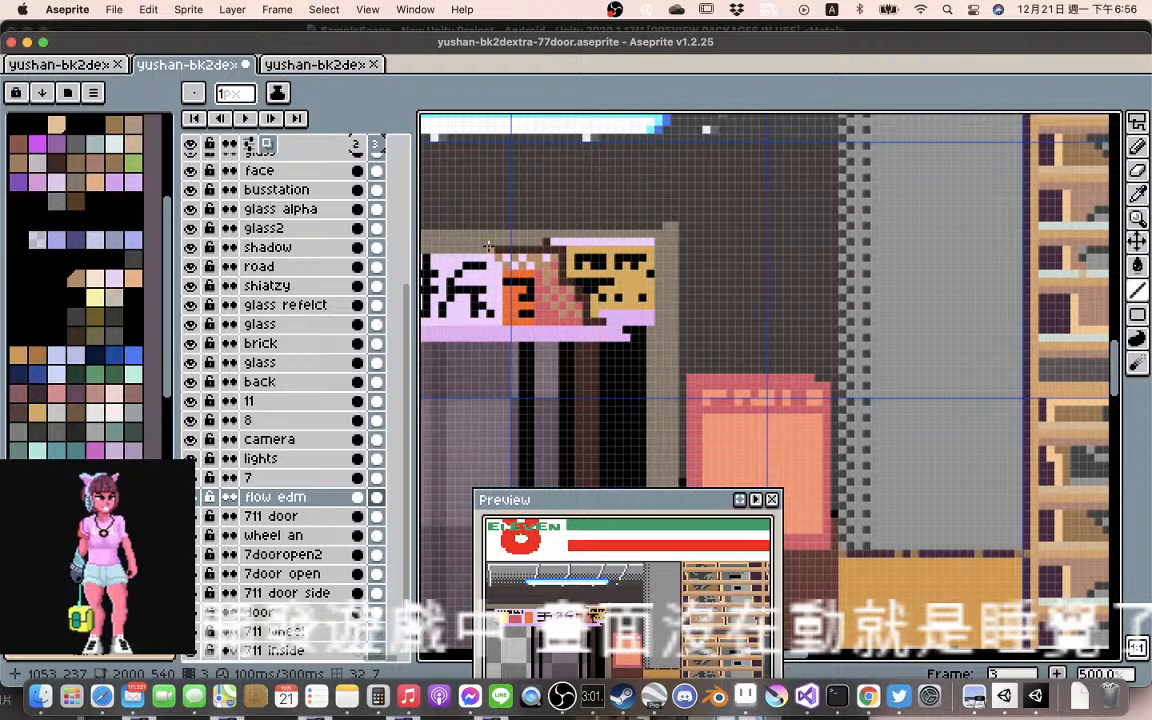
Lasso the folded right end of the flow edm banner in frame 3 and shift it about 1 px right and 1 px down
key(m)
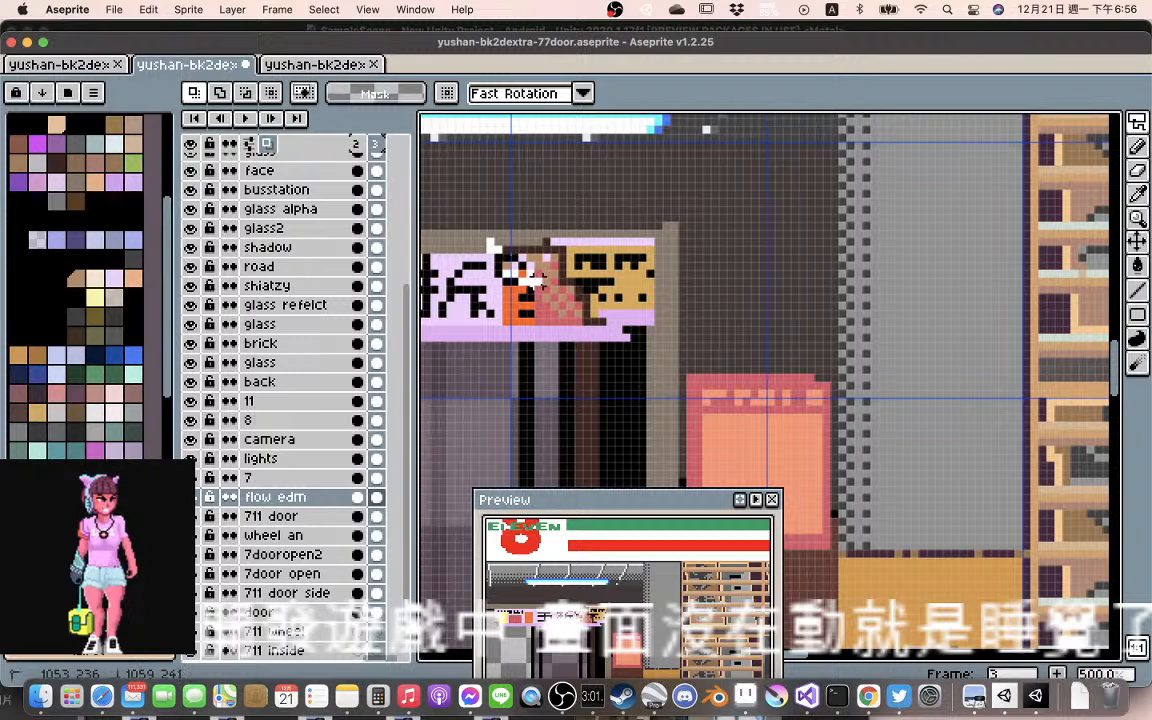
mouse_move(537, 281)
mouse_down()
mouse_move(538, 330)
mouse_move(662, 321)
mouse_move(664, 240)
mouse_up()
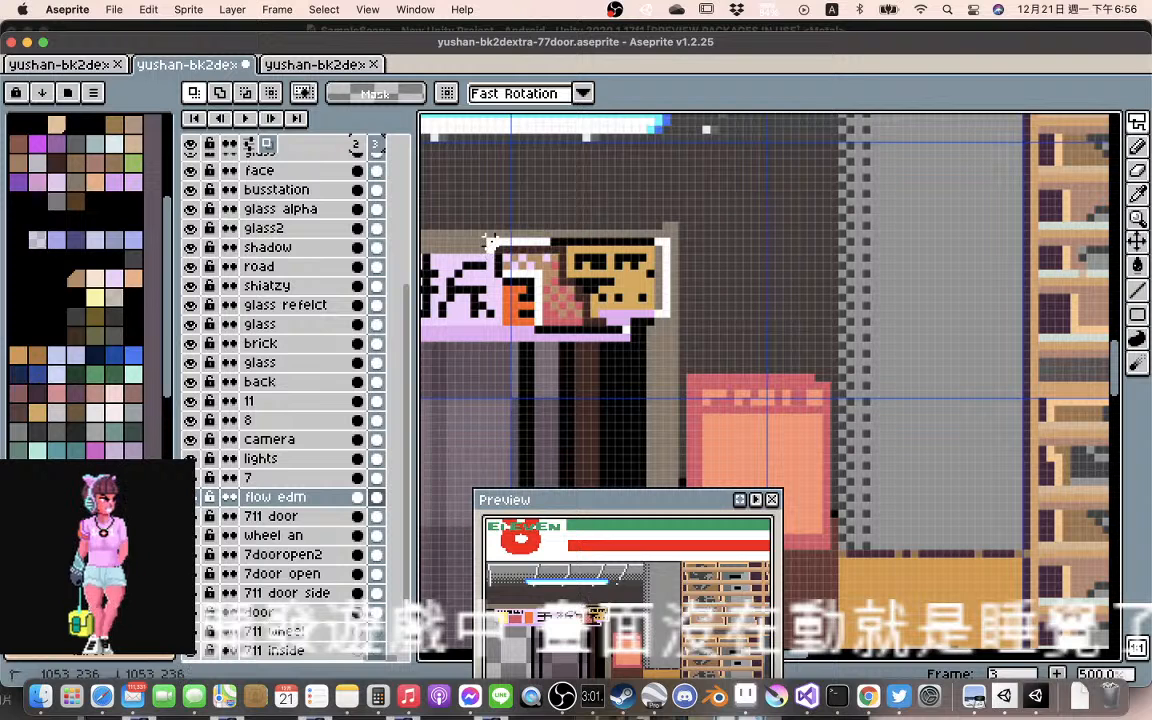
drag(497, 276, 497, 279)
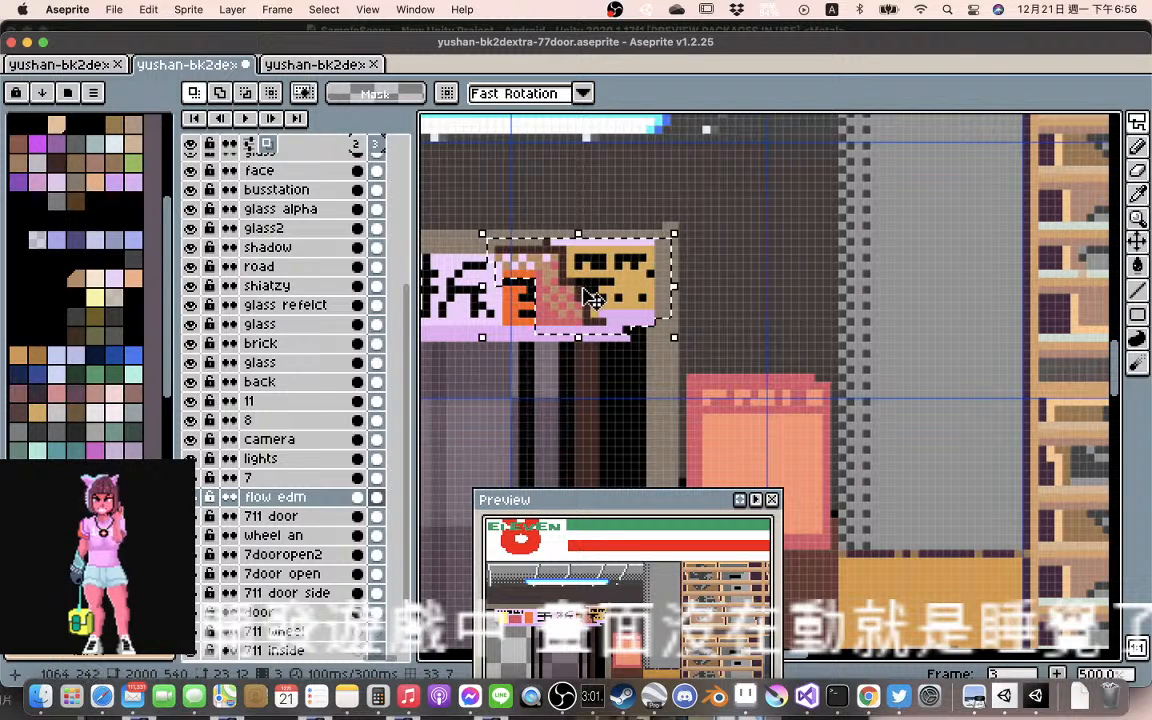
mouse_move(584, 290)
mouse_down()
mouse_move(618, 305)
mouse_move(603, 303)
mouse_up()
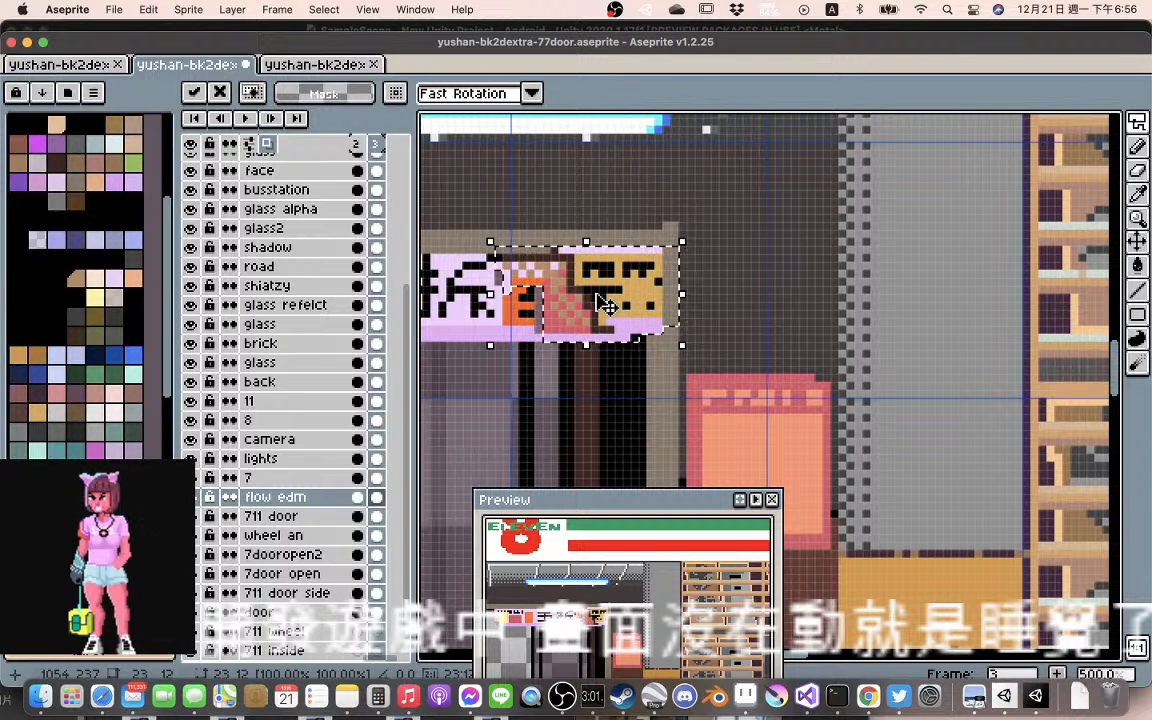
click(530, 209)
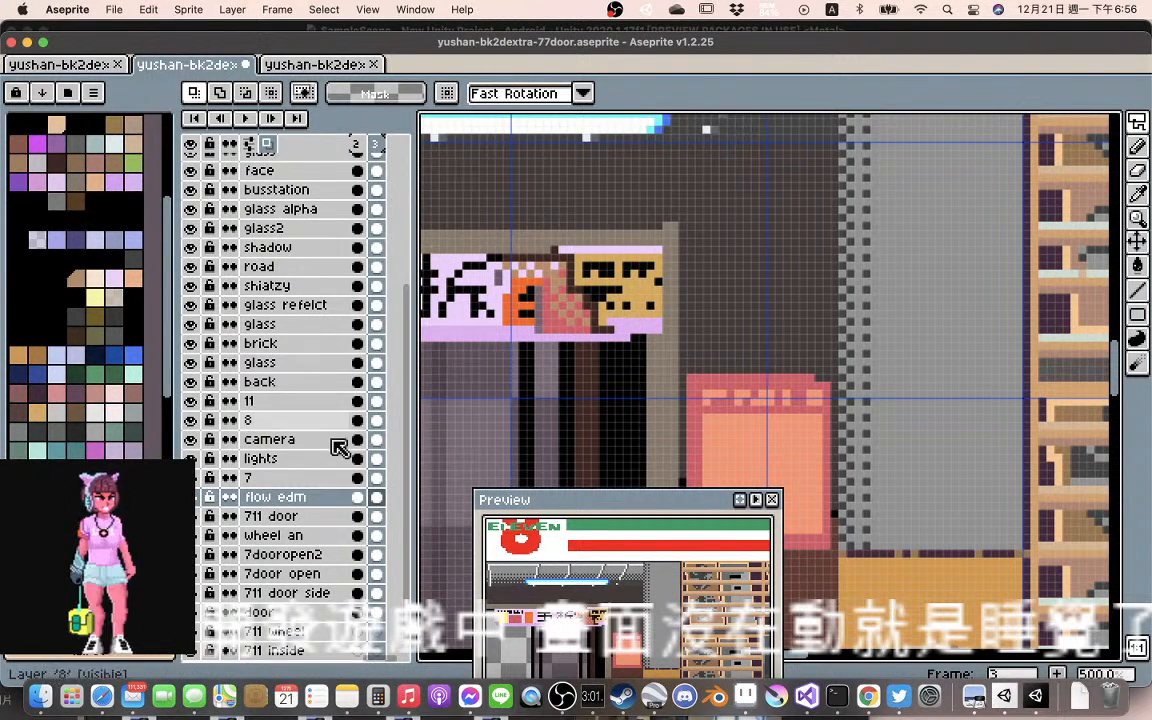
Play back the animation and check the shifted banner end against the whole storefront and up close at the doors
click(246, 118)
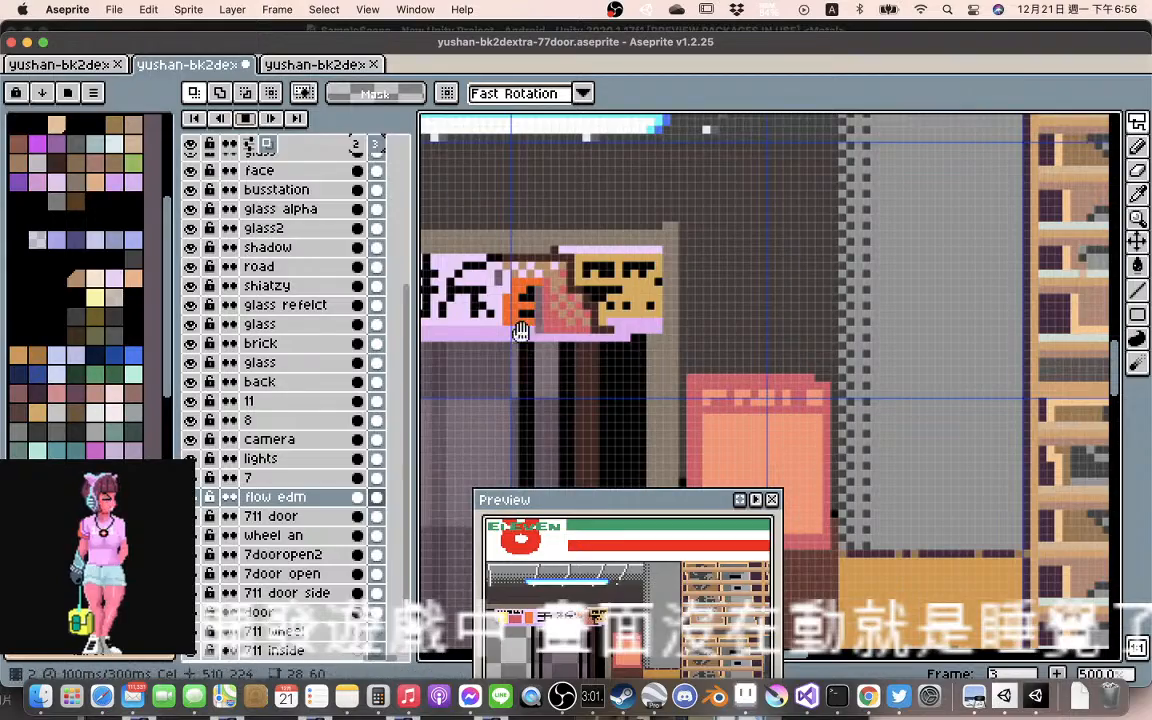
scroll(550, 322, down, 4)
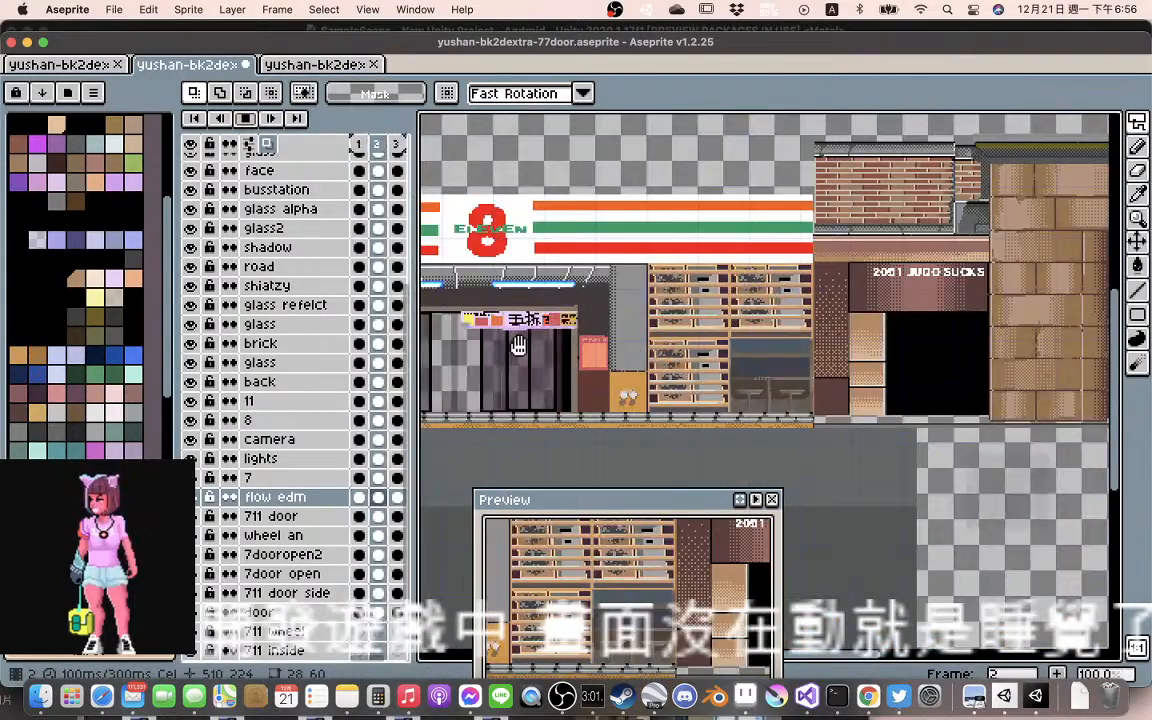
scroll(551, 330, down, 2)
scroll(553, 344, up, 2)
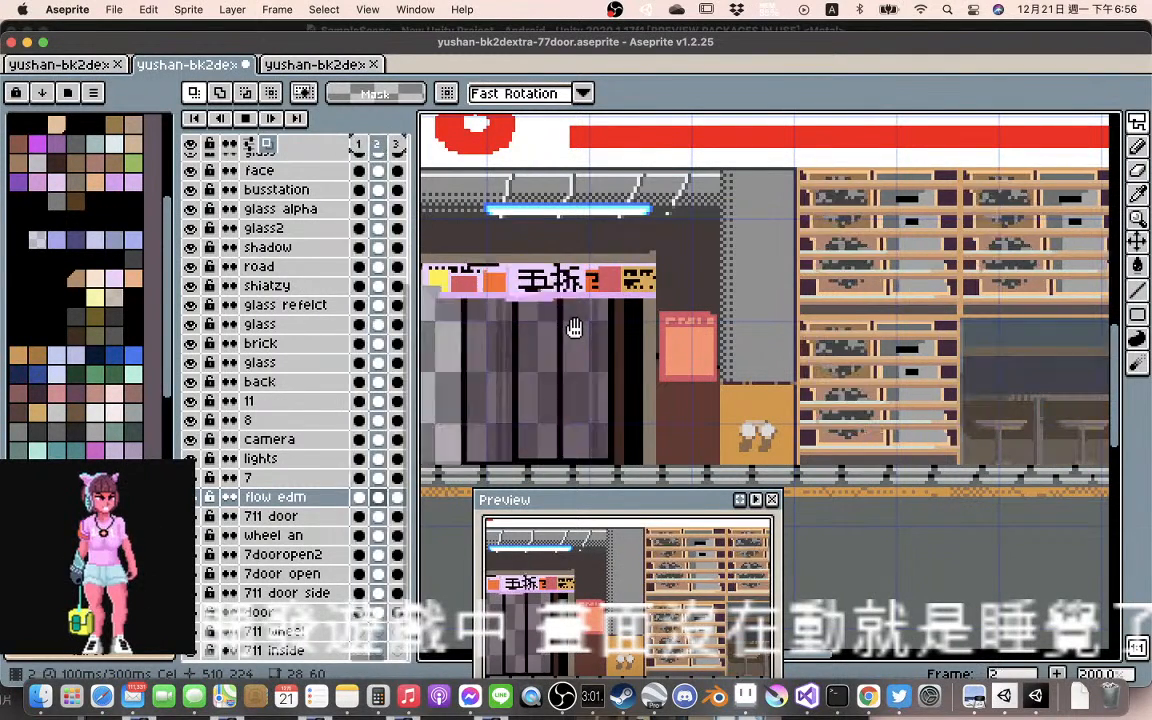
drag(574, 328, 597, 325)
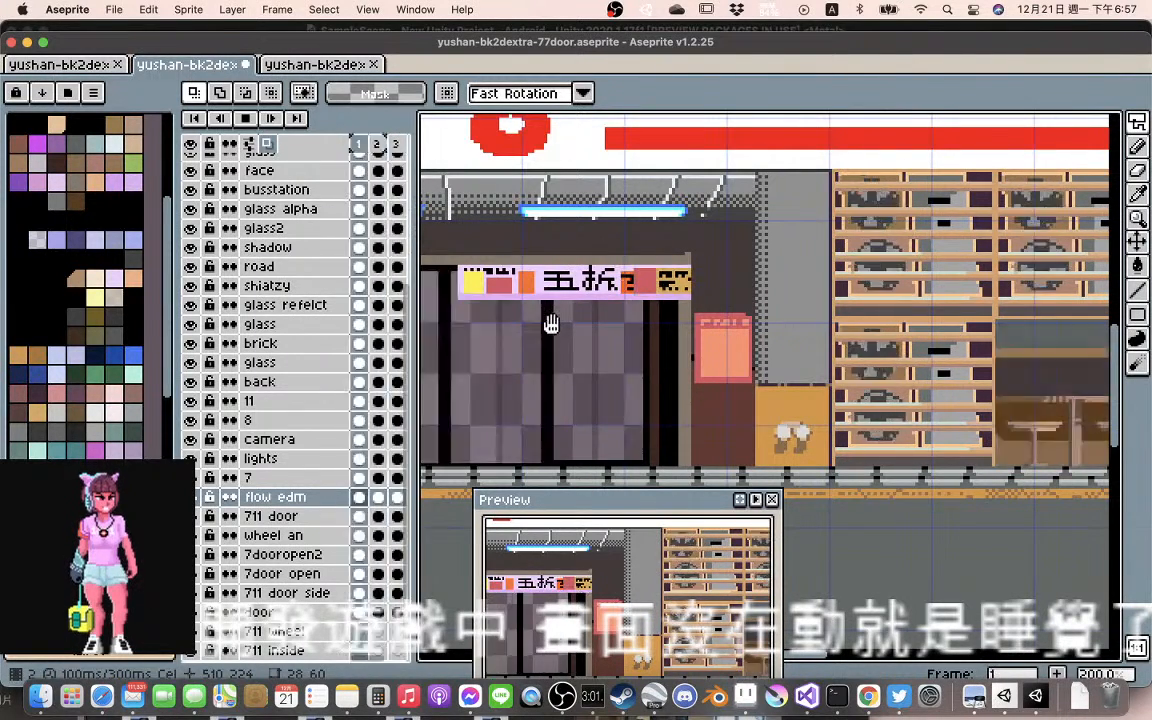
Undo the recent fold, line and shift edits on the flow edm banner in frames 3 and 2
key(super+z)
key(super+z)
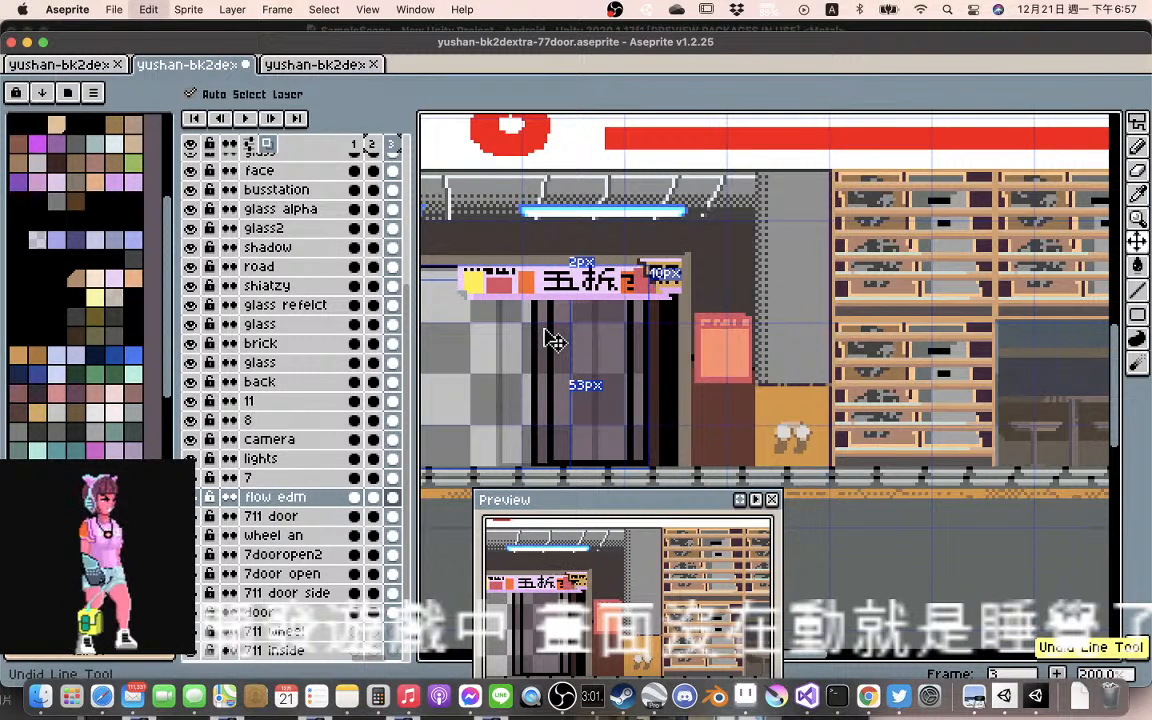
key(super+z)
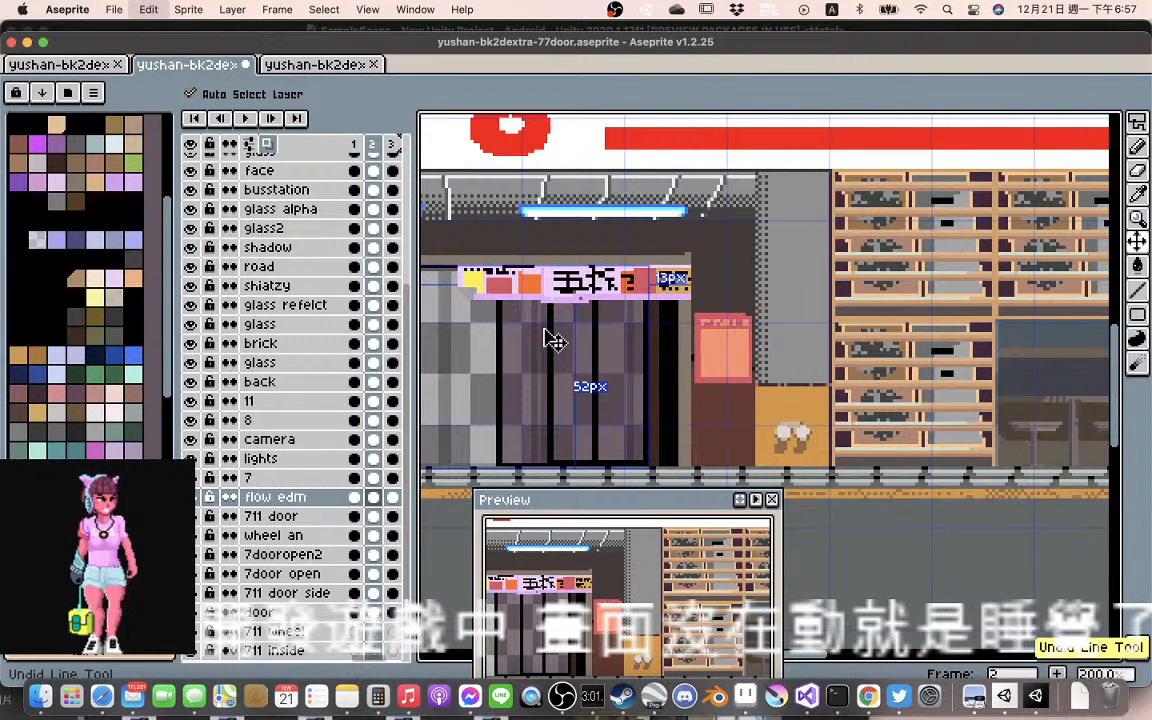
key(super+z)
key(super+z)
key(super+z)
key(super+z)
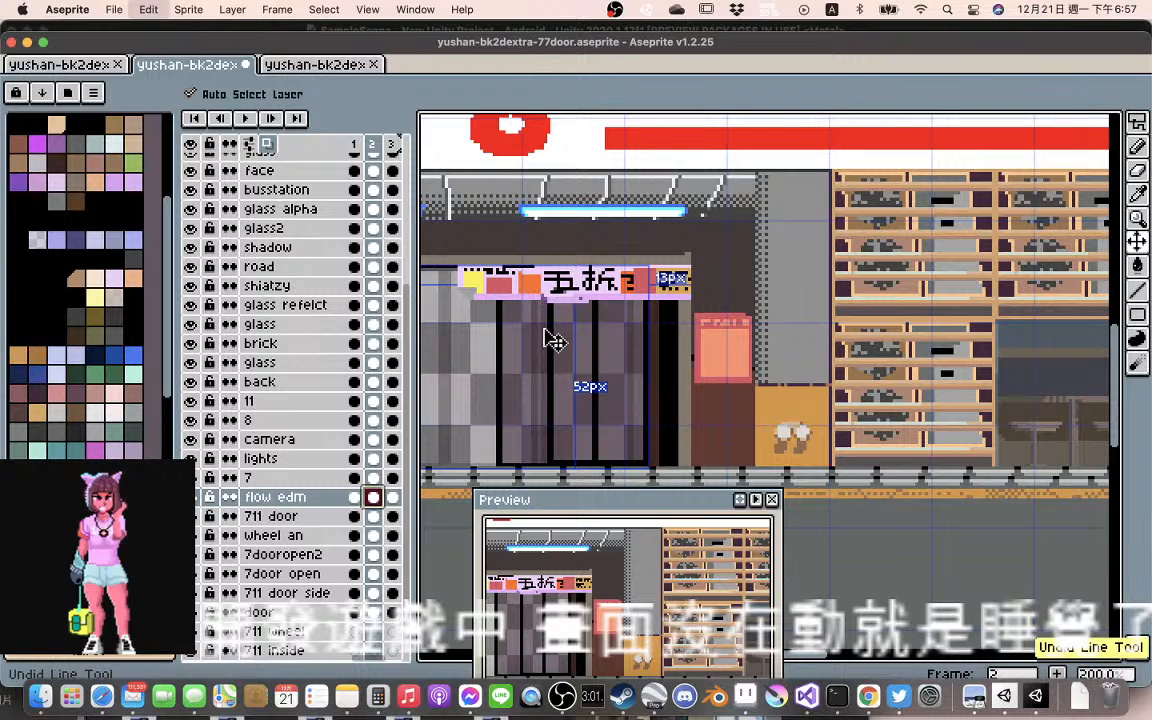
key(super+z)
key(super+z)
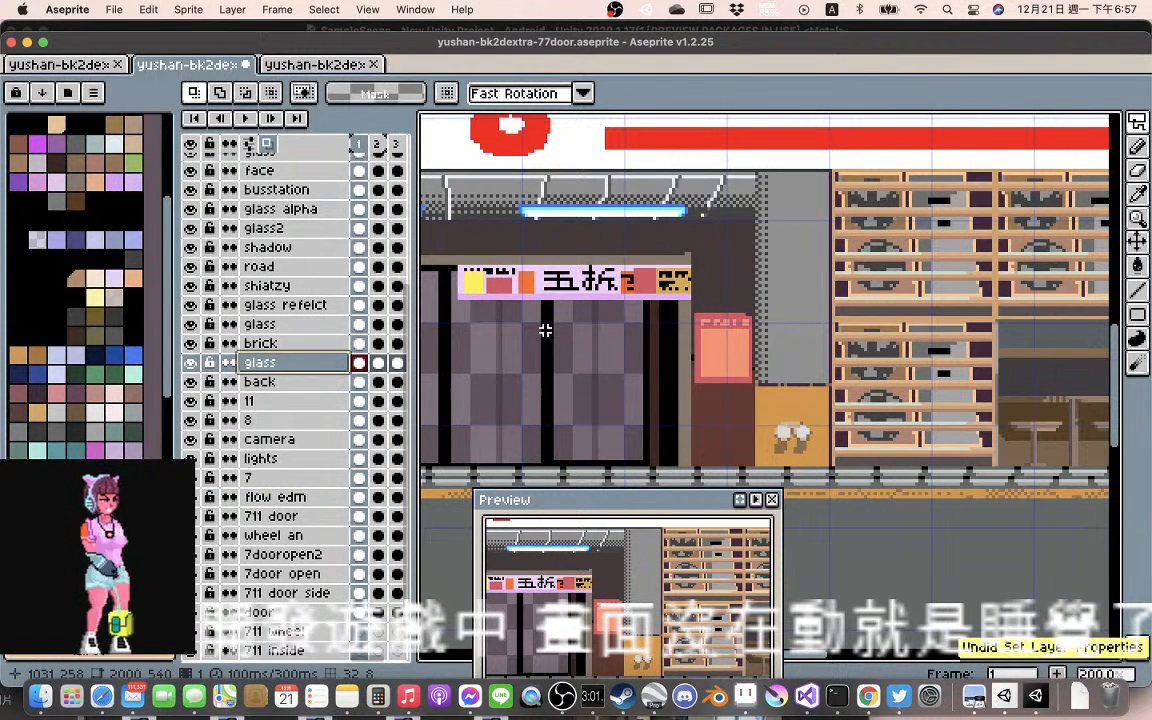
Toggle the visibility of the glass layer below brick to check its effect on the storefront, leaving it shown
click(190, 362)
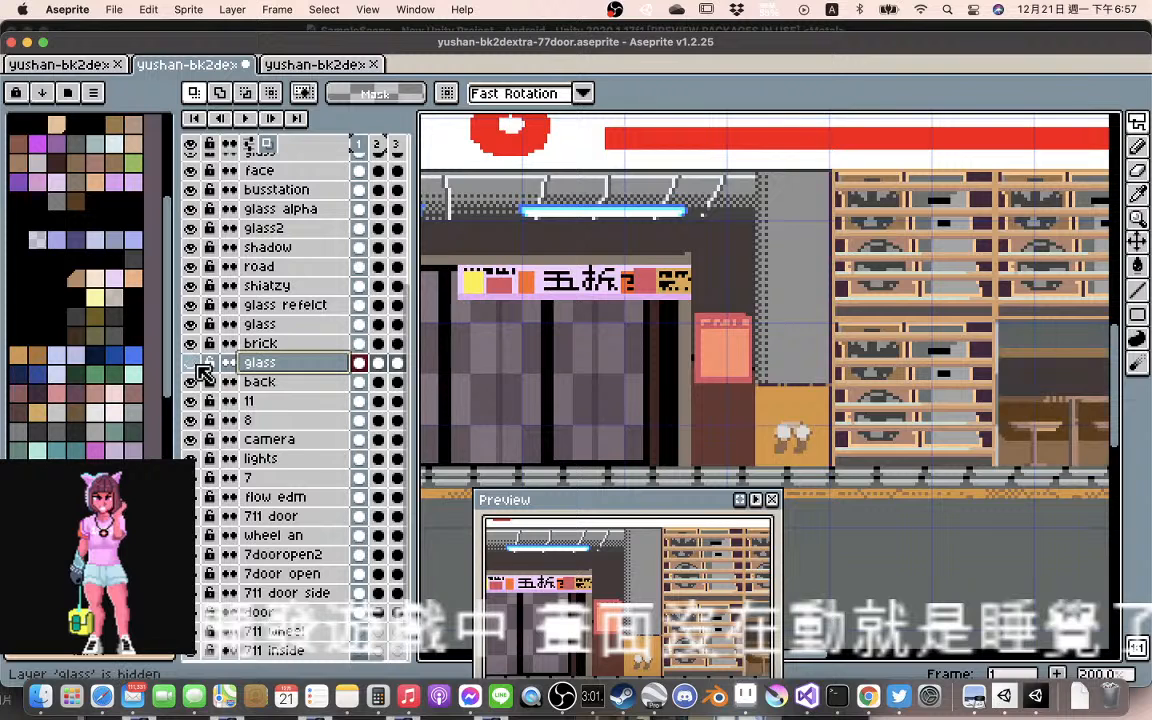
click(197, 367)
click(197, 367)
click(197, 367)
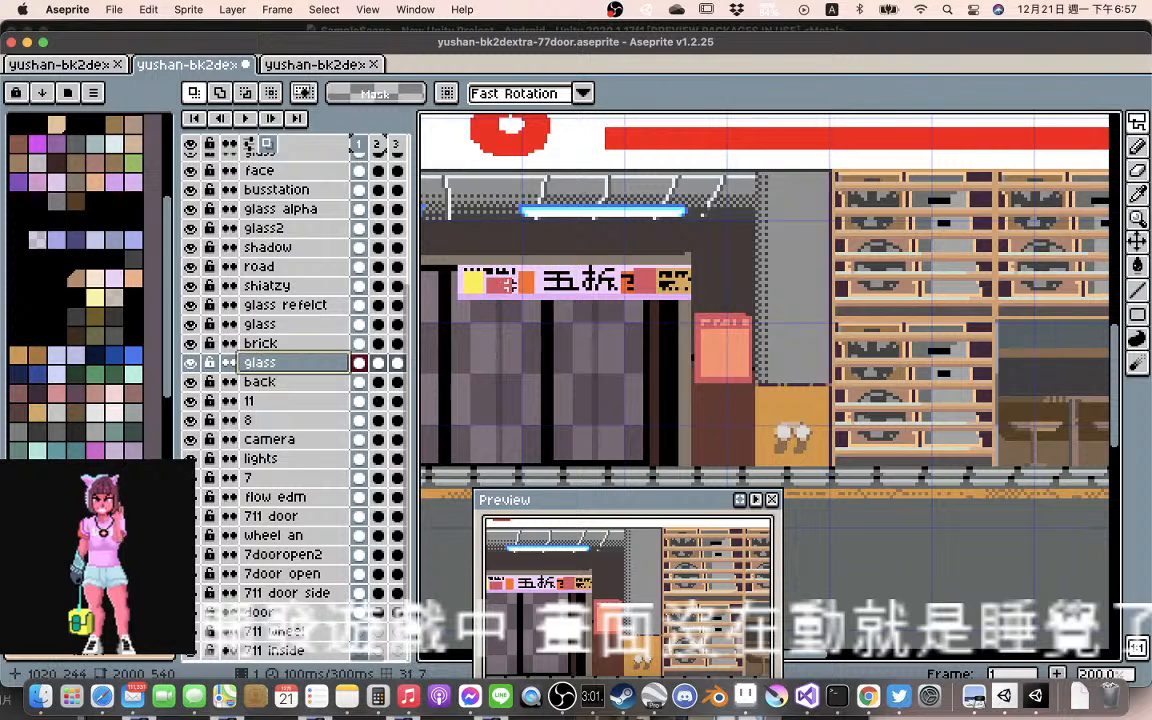
Lasso the left part of the flow edm banner in frame 2, diagonally before the 五 character, and shift it about 1 px right
ctrl+click(514, 288)
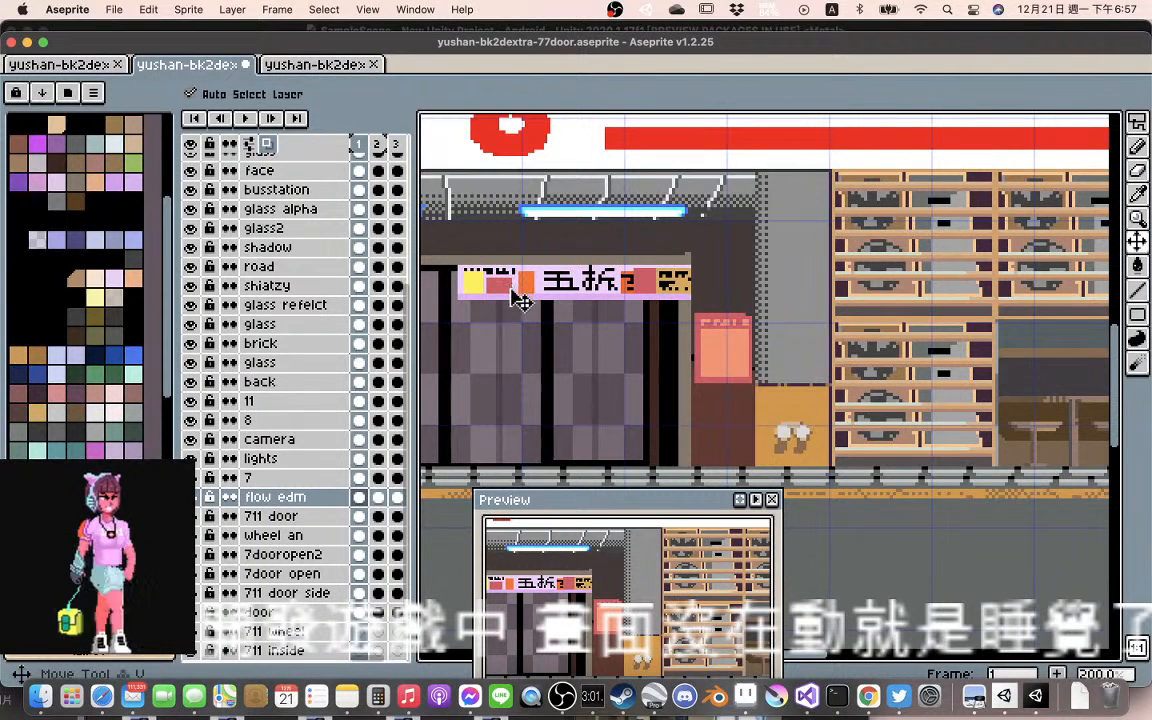
click(378, 497)
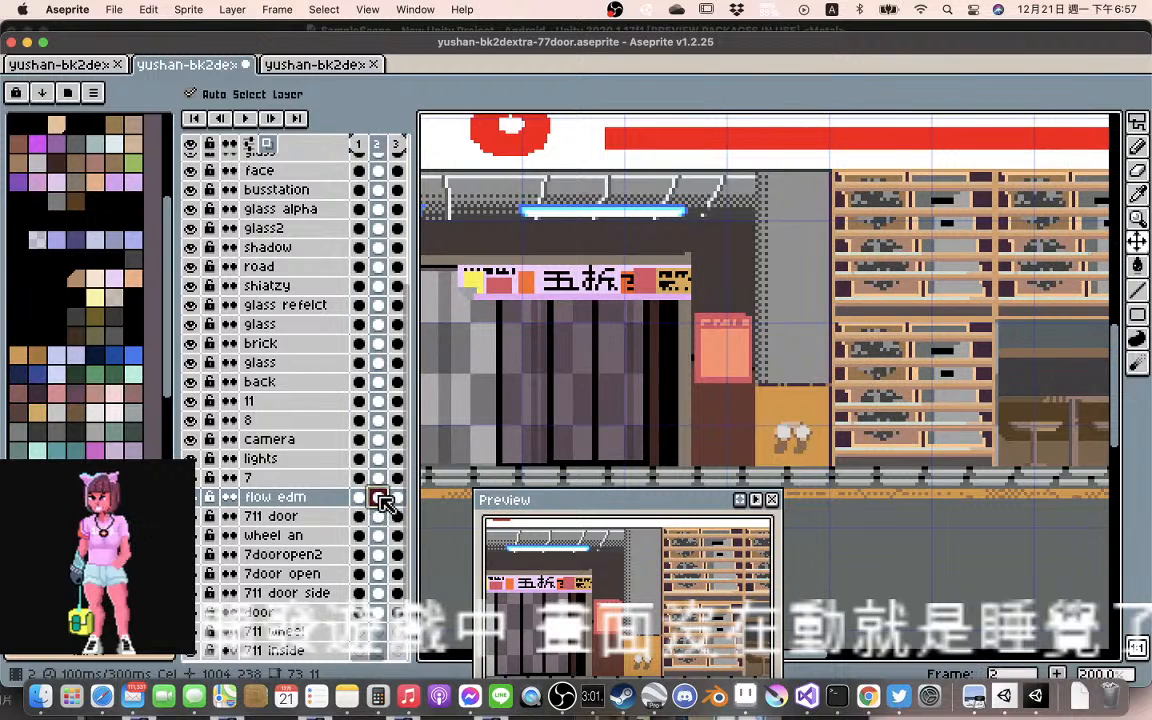
click(397, 498)
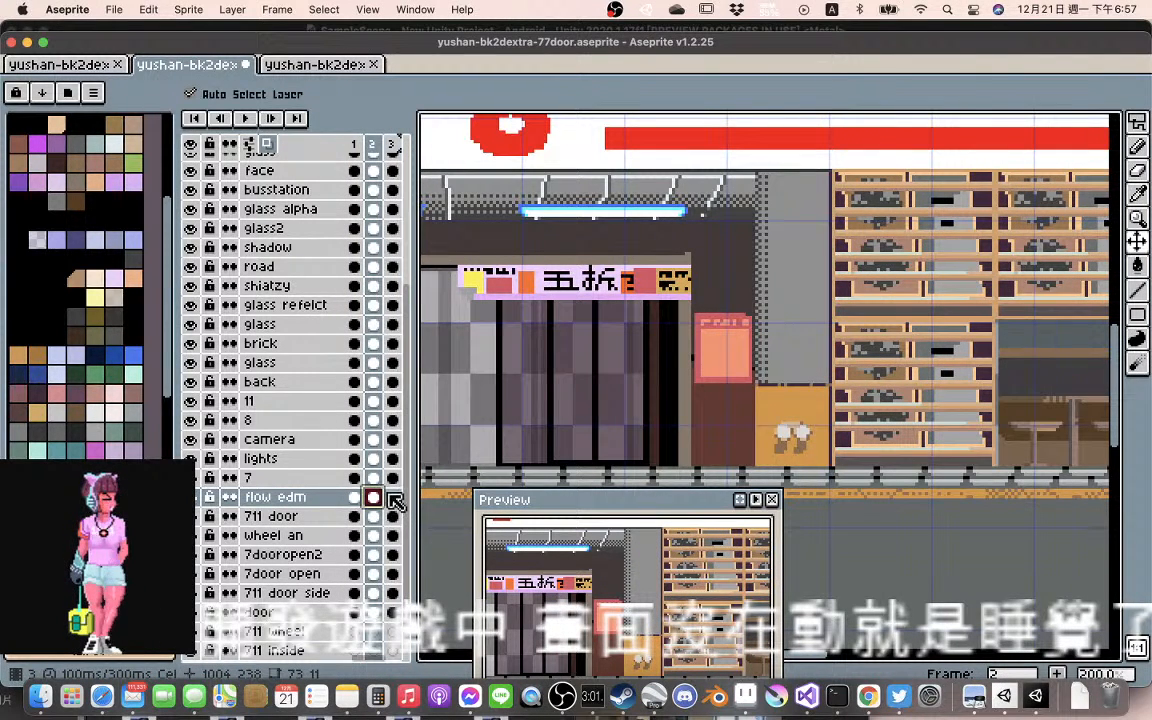
click(373, 497)
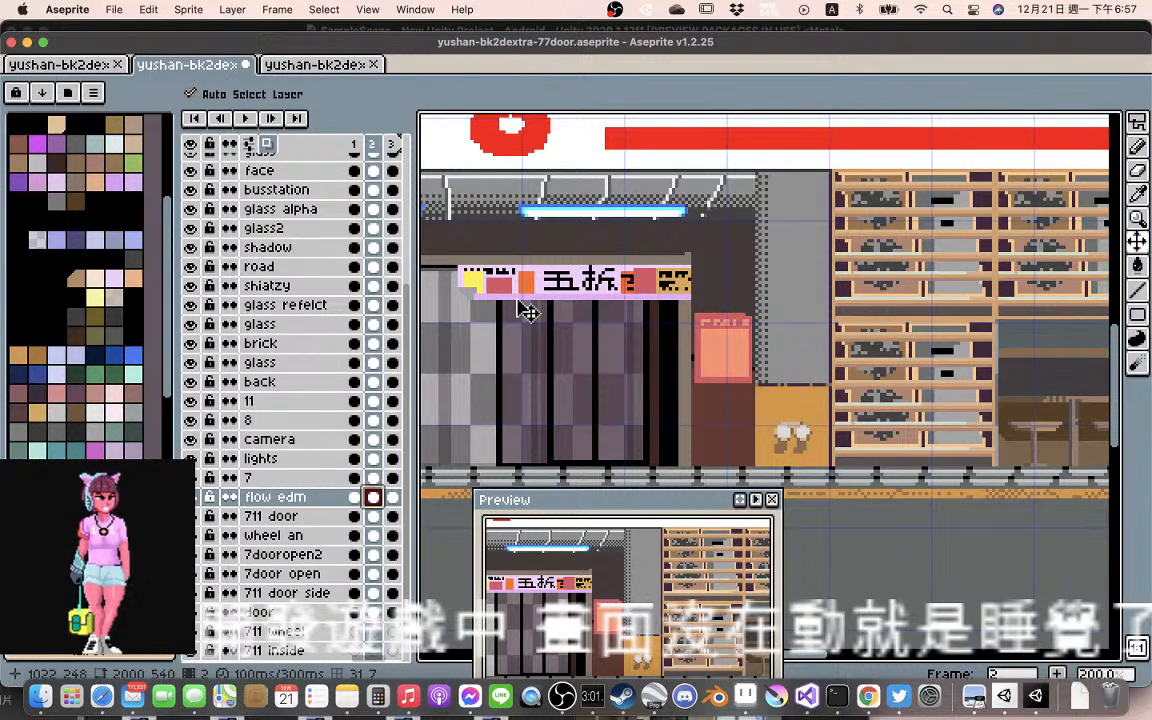
key(shift+q)
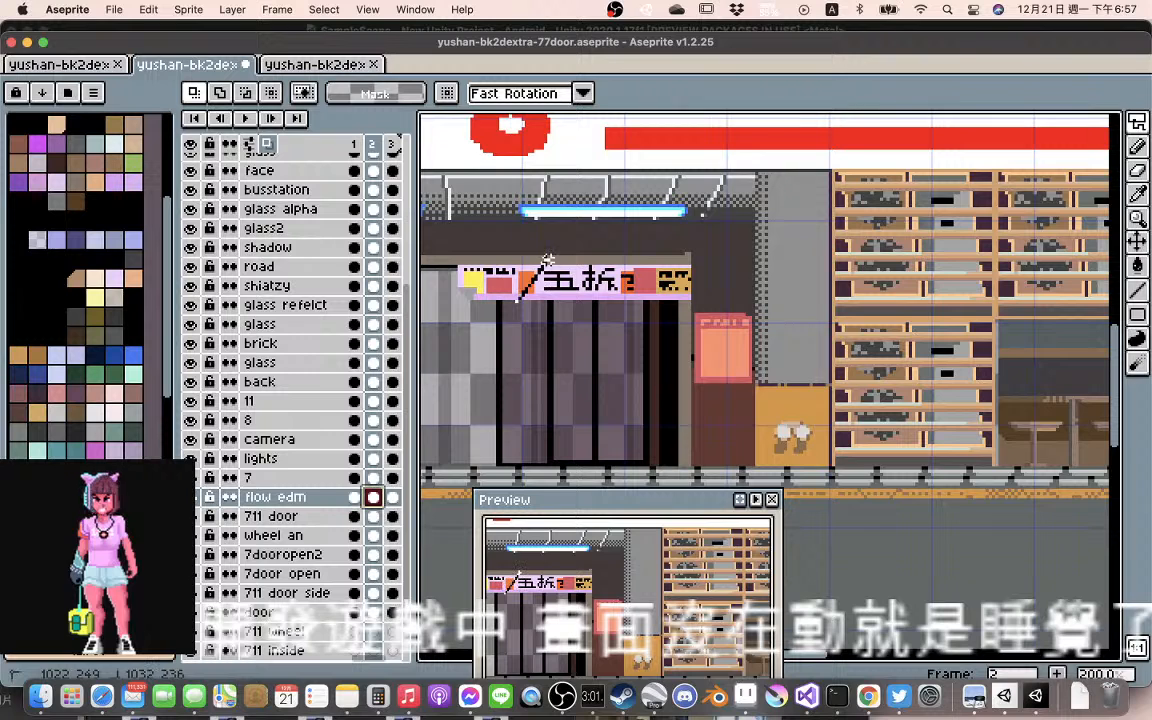
click(516, 304)
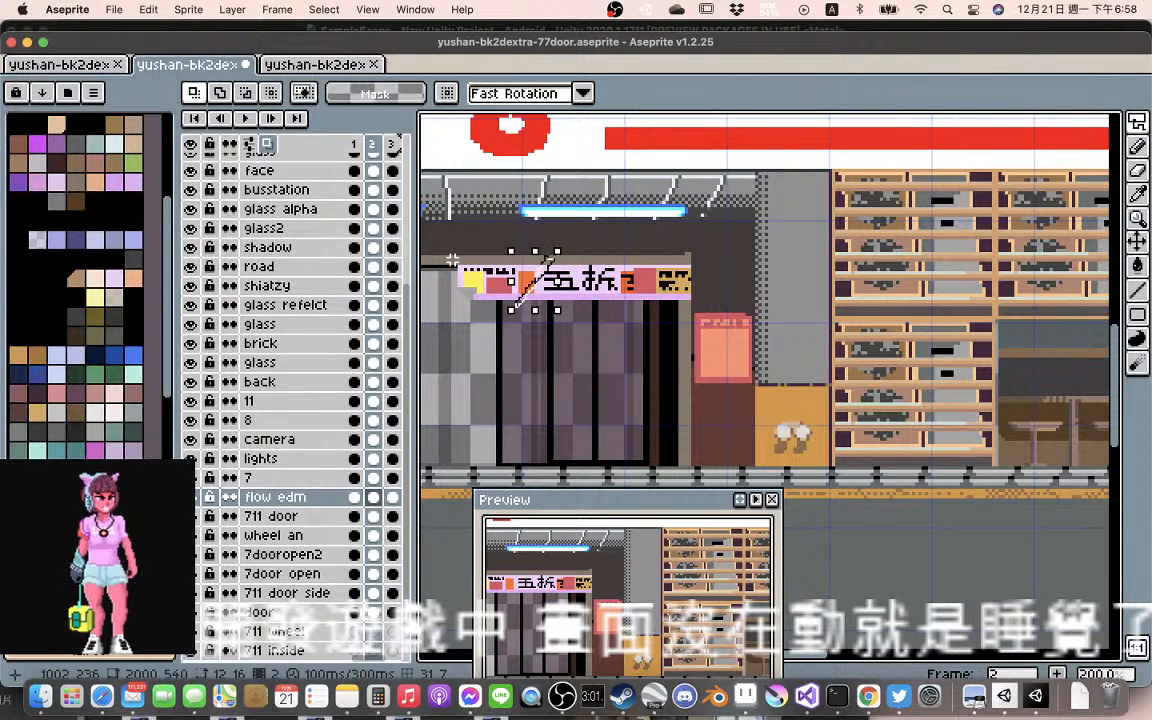
shift+click(452, 260)
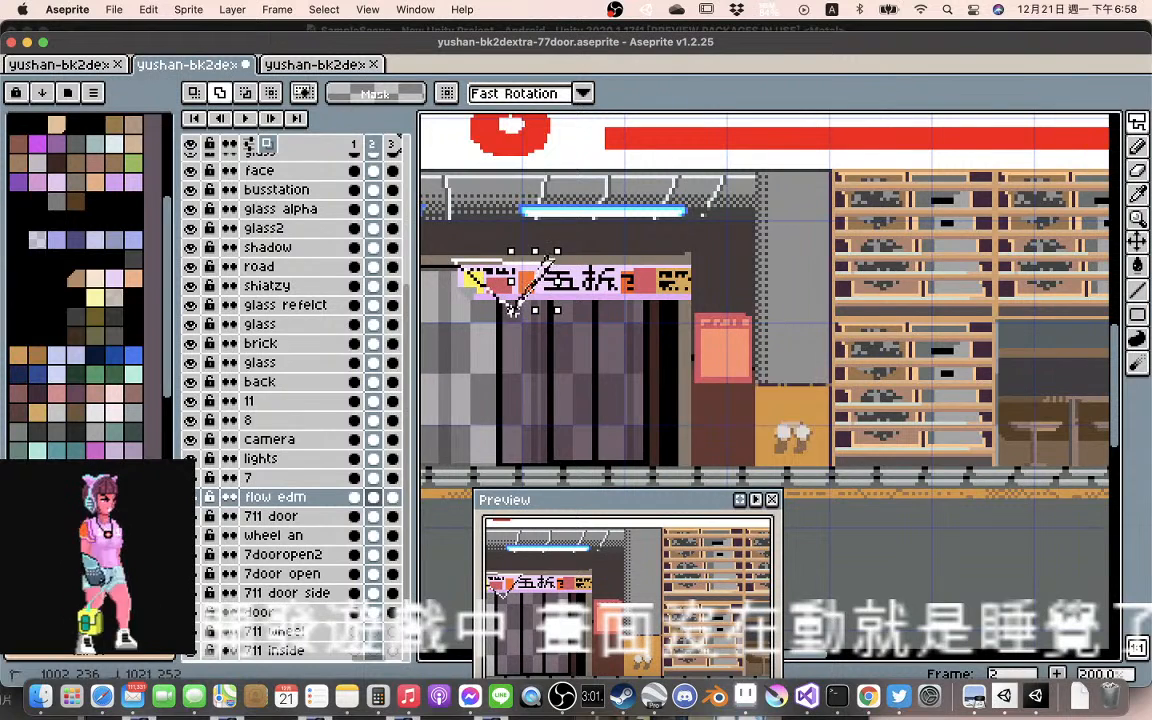
mouse_move(513, 311)
mouse_down()
mouse_move(467, 313)
mouse_move(451, 262)
mouse_up()
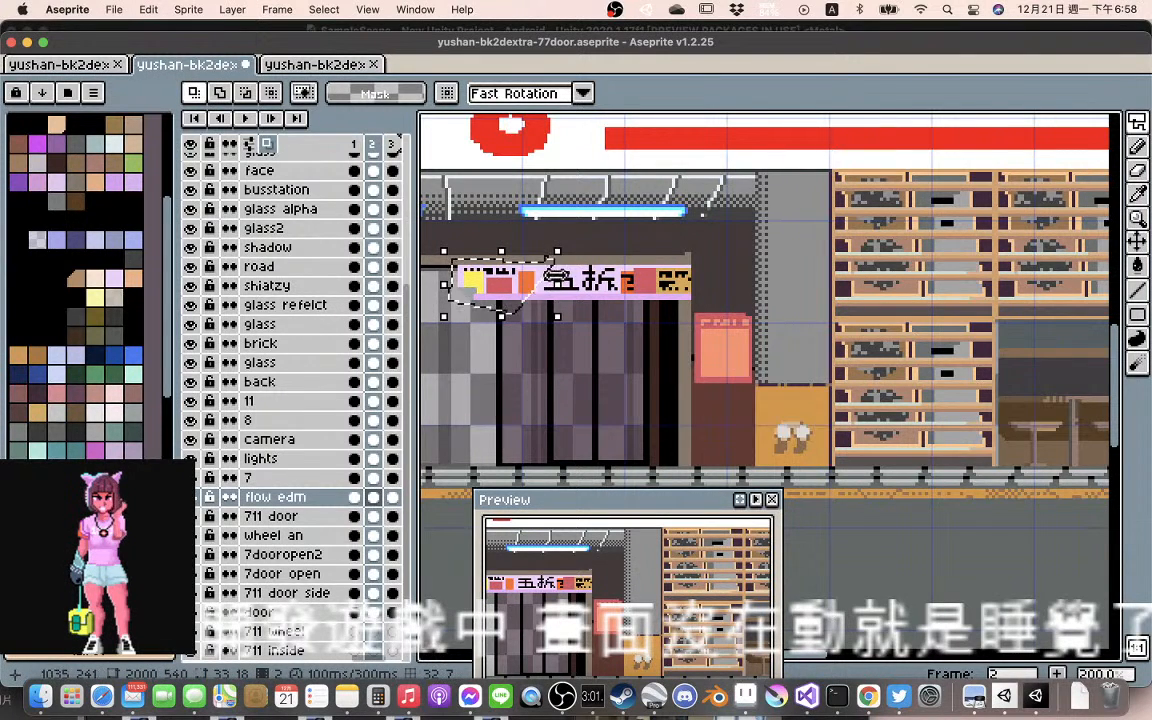
click(519, 276)
mouse_move(528, 287)
mouse_down()
mouse_move(508, 285)
mouse_move(530, 289)
mouse_up()
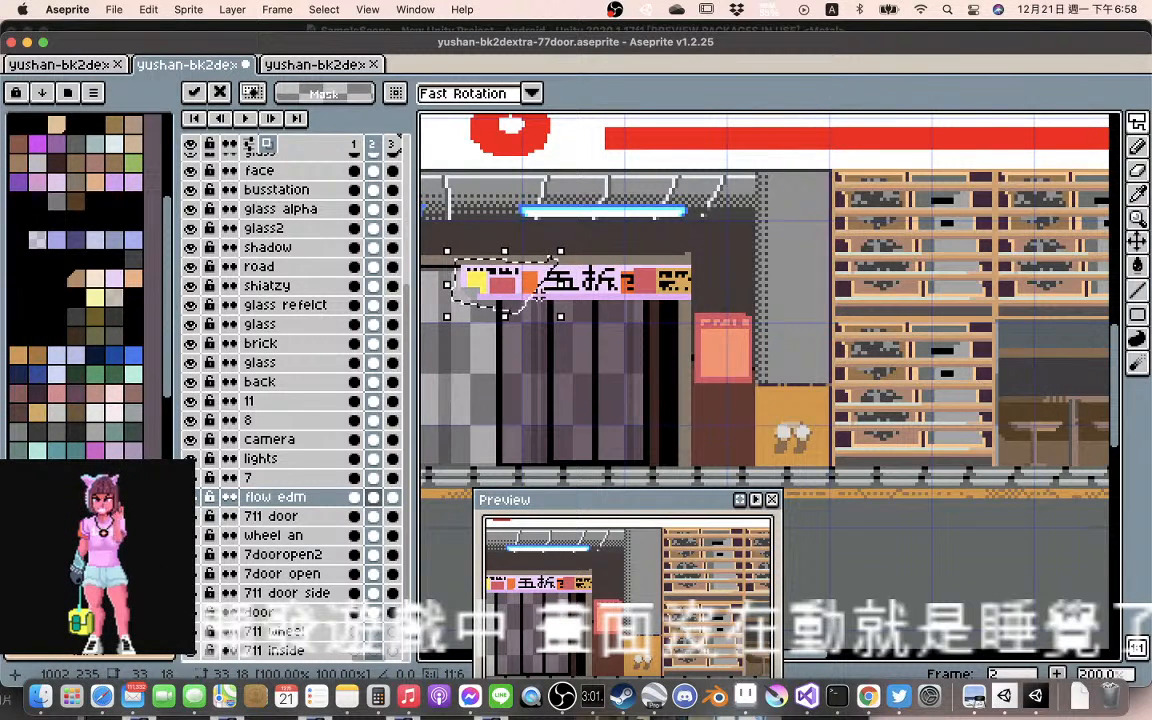
click(549, 298)
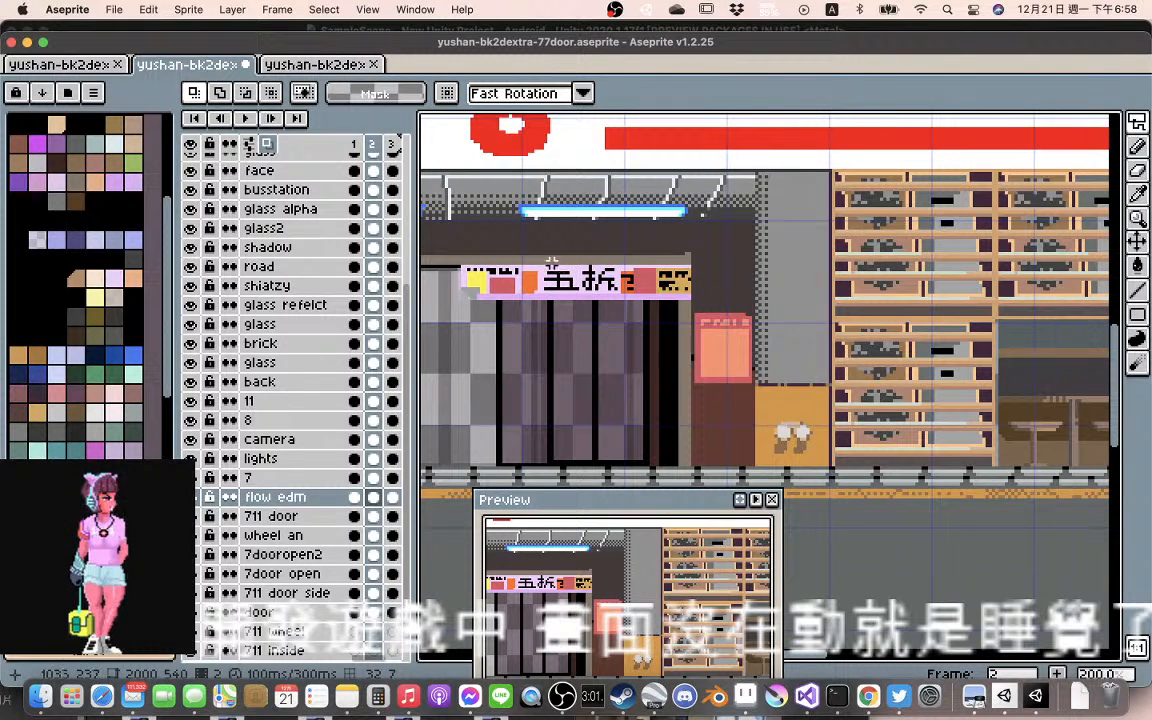
Preview the animation, restore the lasso selection on the banner in frame 2 and shift it about 2 px further right
click(250, 118)
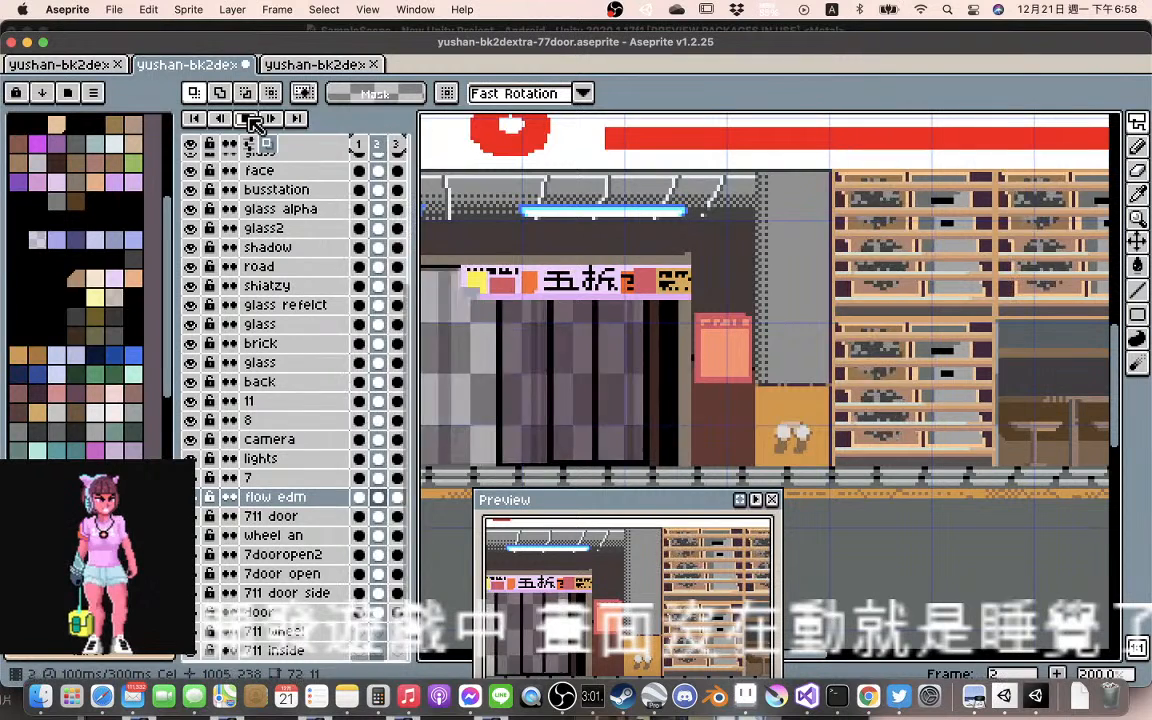
click(250, 118)
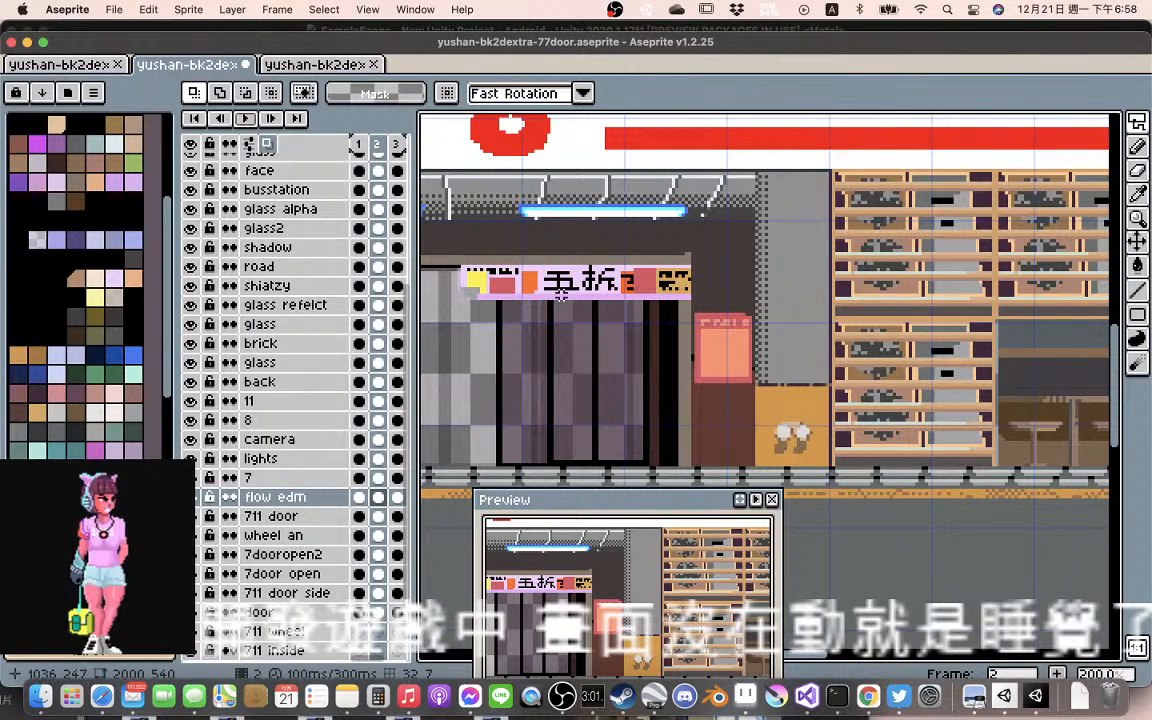
key(super+z)
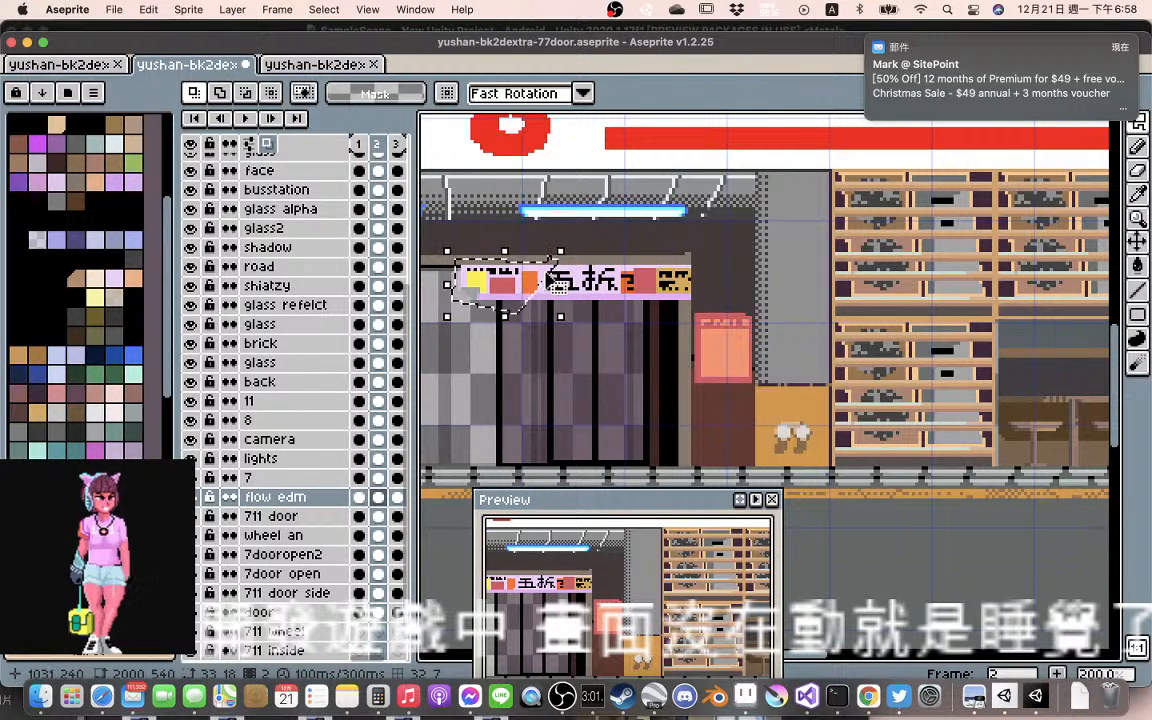
mouse_move(512, 290)
mouse_down()
mouse_move(538, 292)
mouse_move(525, 292)
mouse_up()
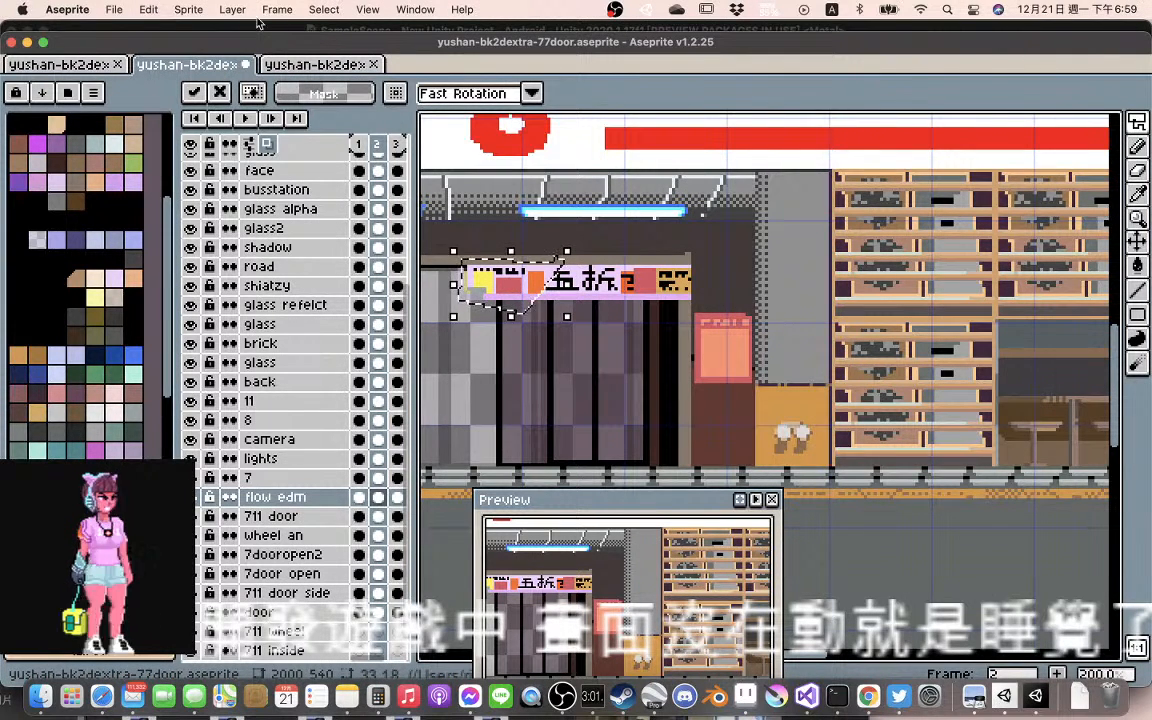
Draw a brown (#9c734b) diagonal fold line along the slanted edge of the selection before the 五 character in frame 2
click(221, 12)
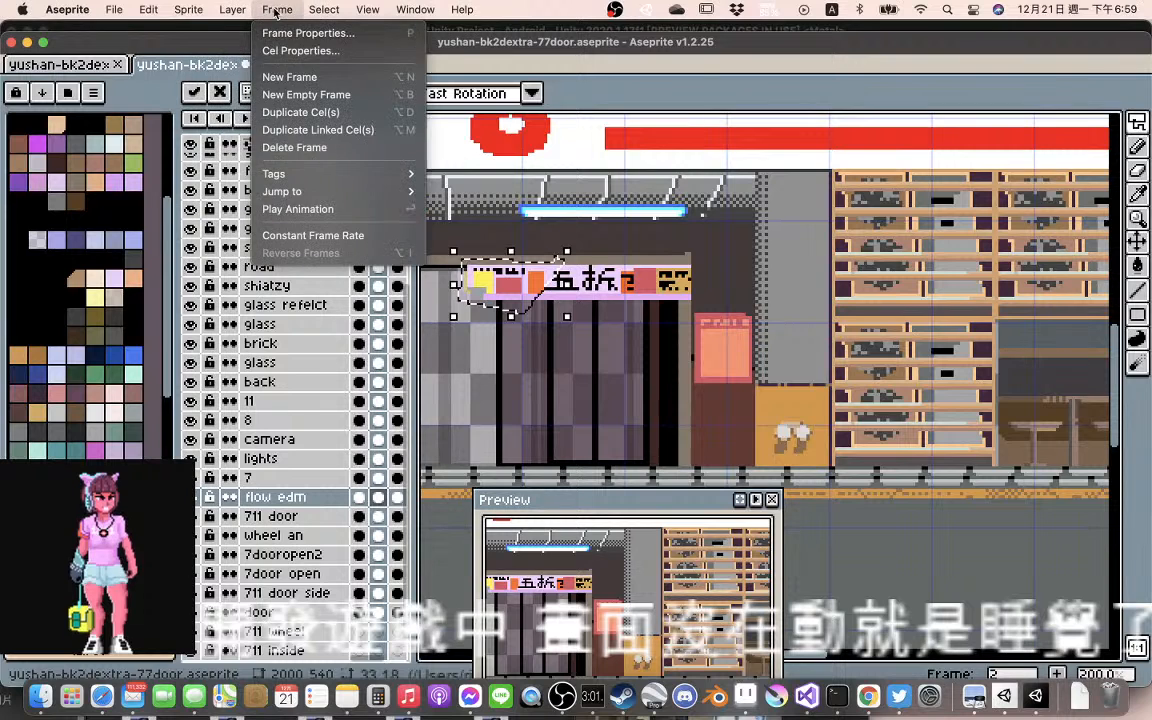
mouse_move(326, 12)
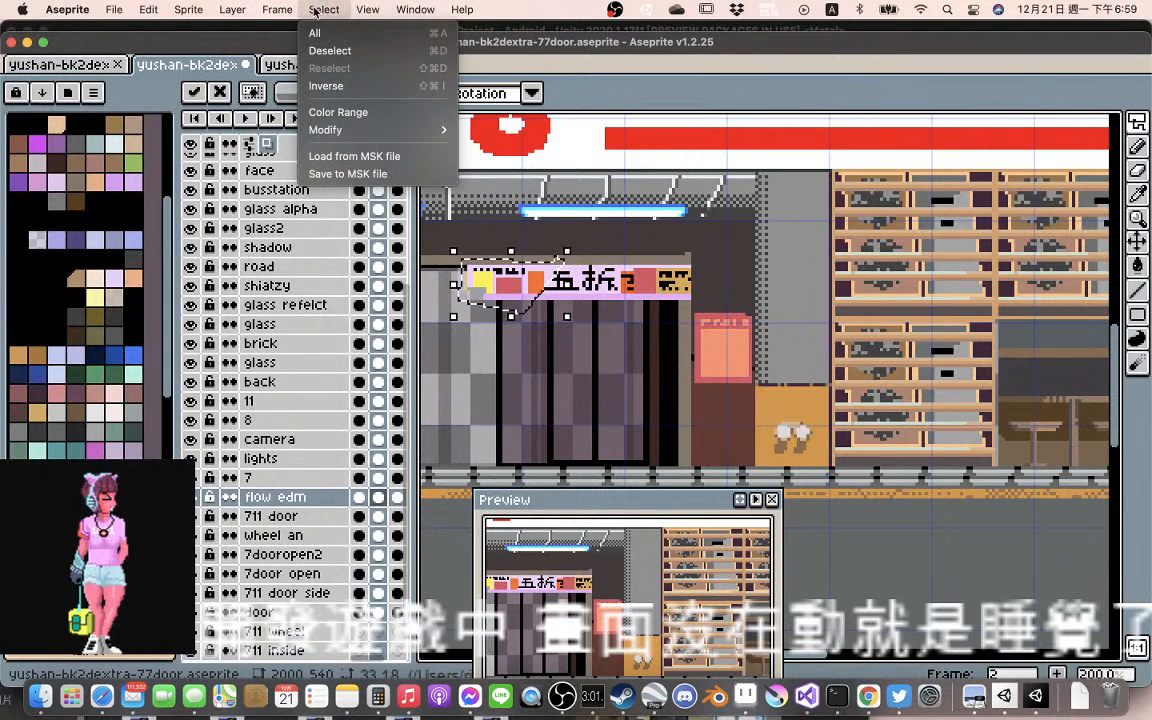
click(328, 86)
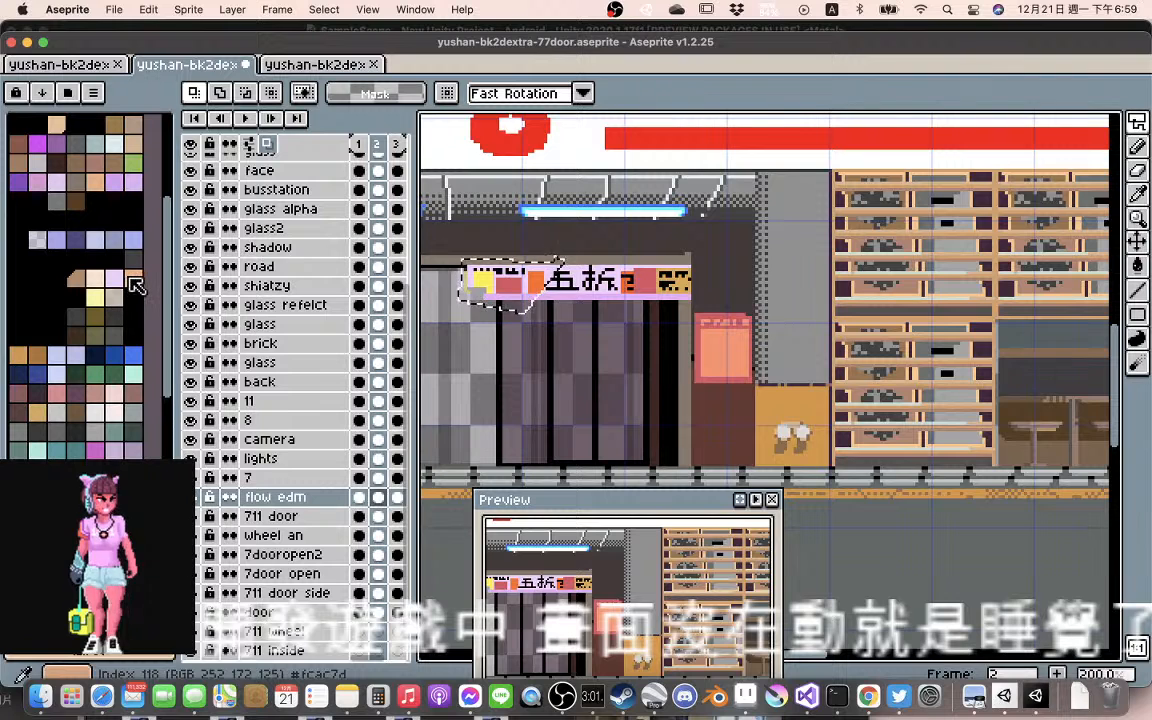
click(118, 165)
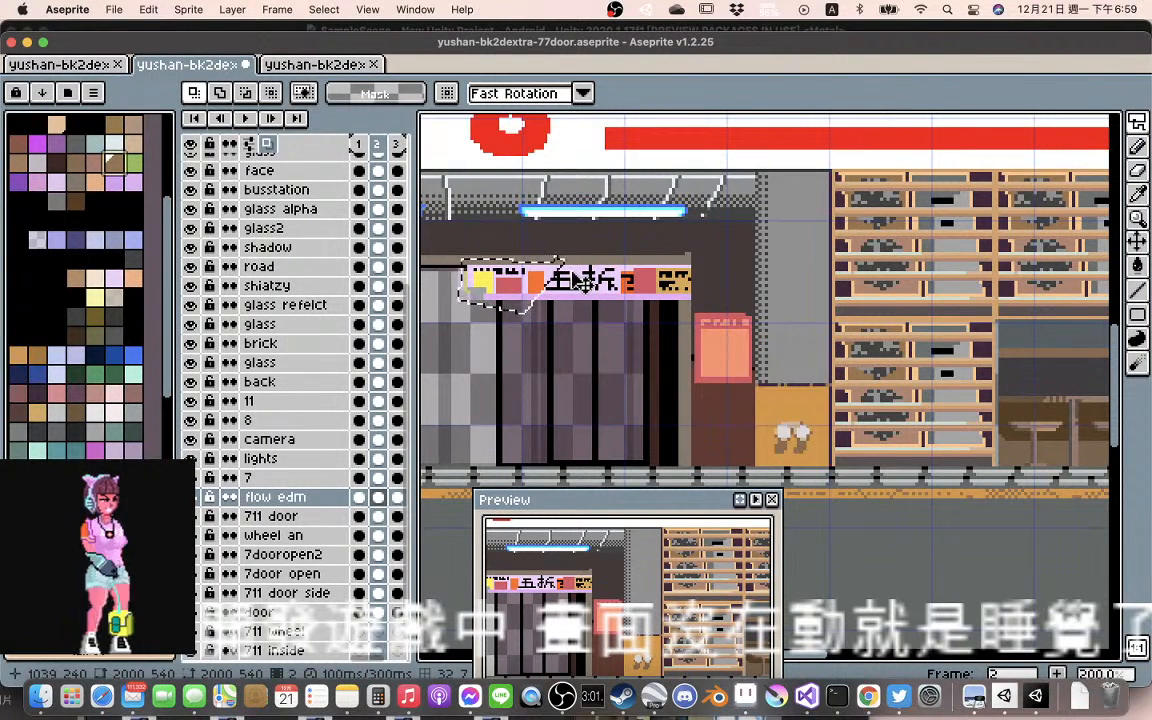
key(b)
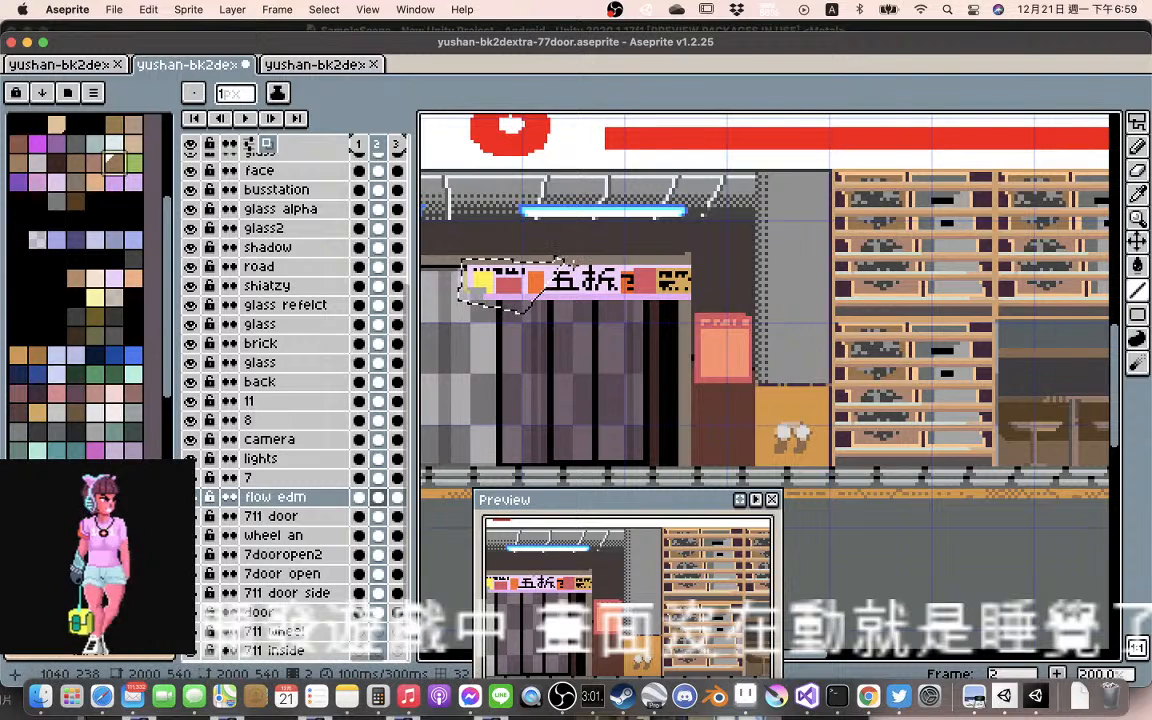
scroll(557, 259, up, 2)
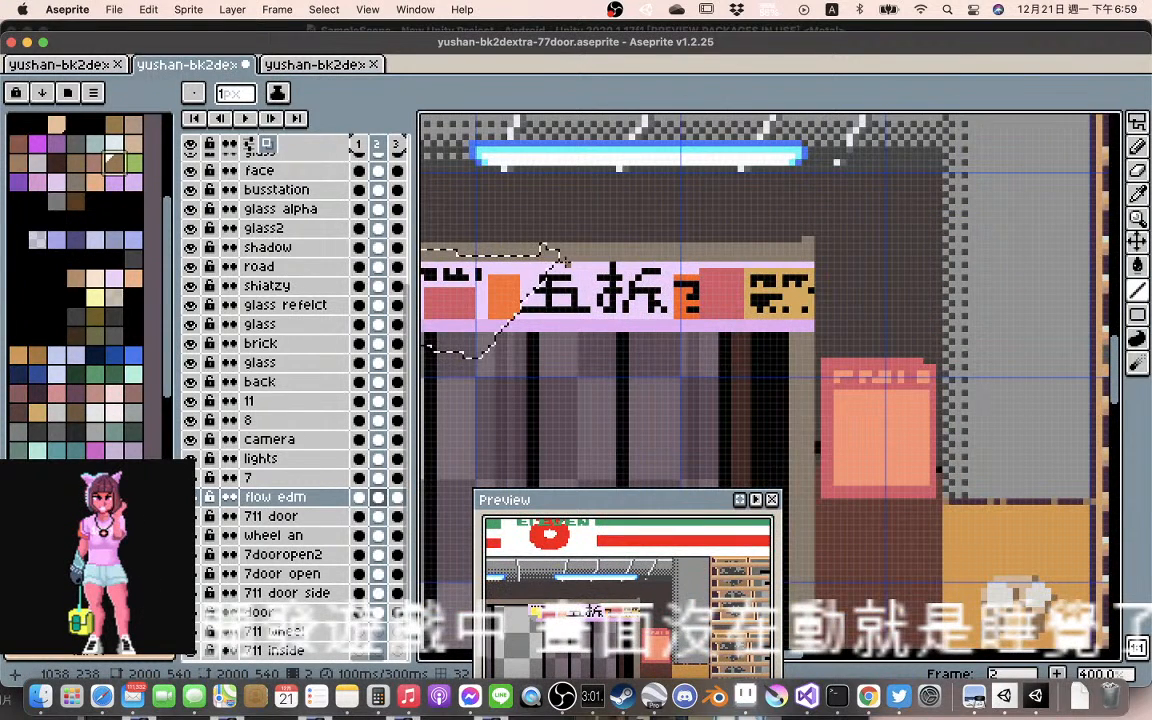
drag(562, 264, 507, 329)
click(556, 267)
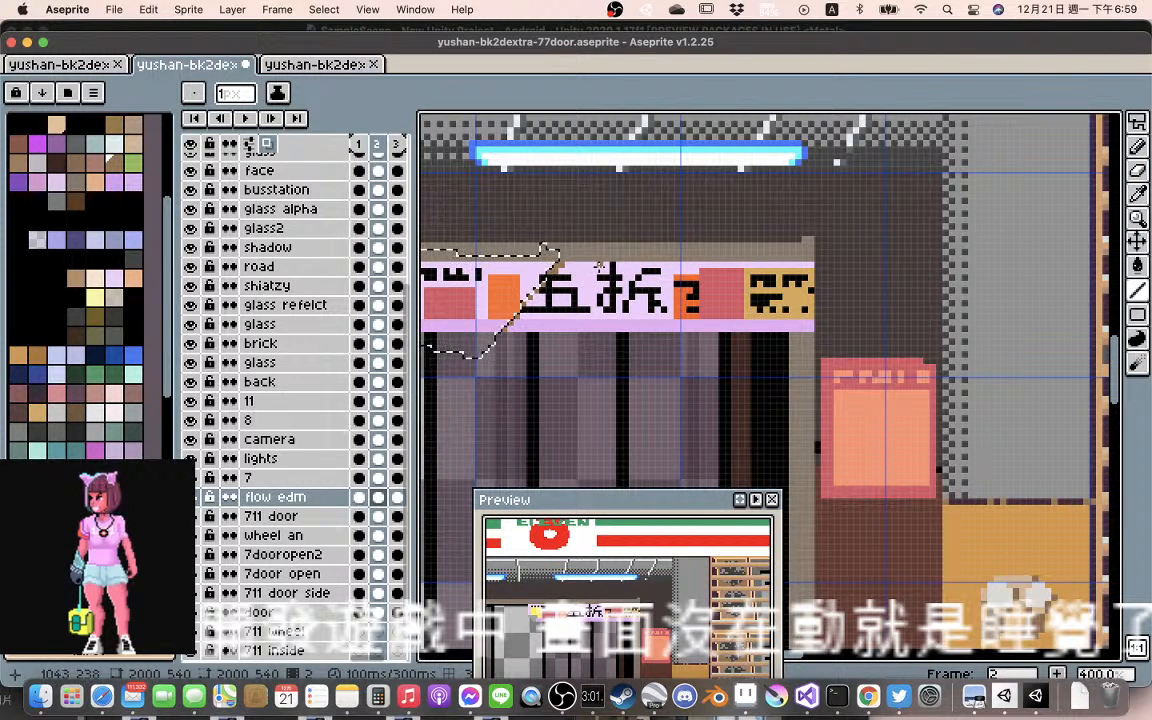
Clear the banner selection and preview the animation with the new fold line
scroll(593, 264, down, 2)
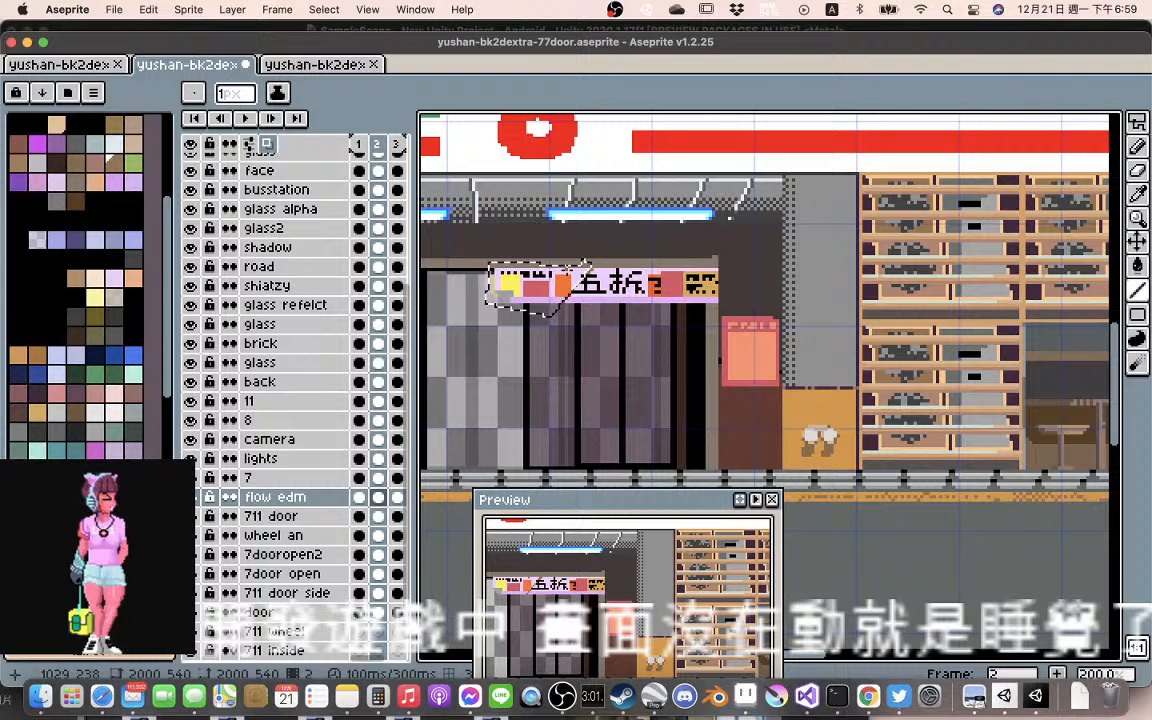
key(super+d)
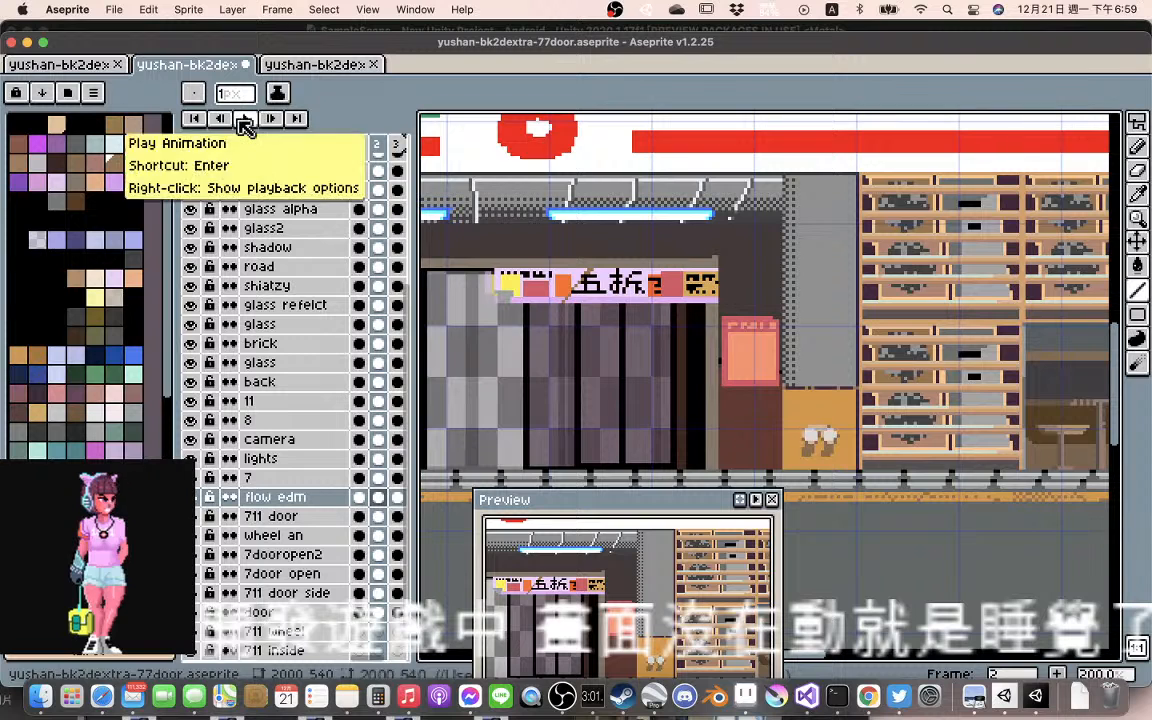
click(245, 119)
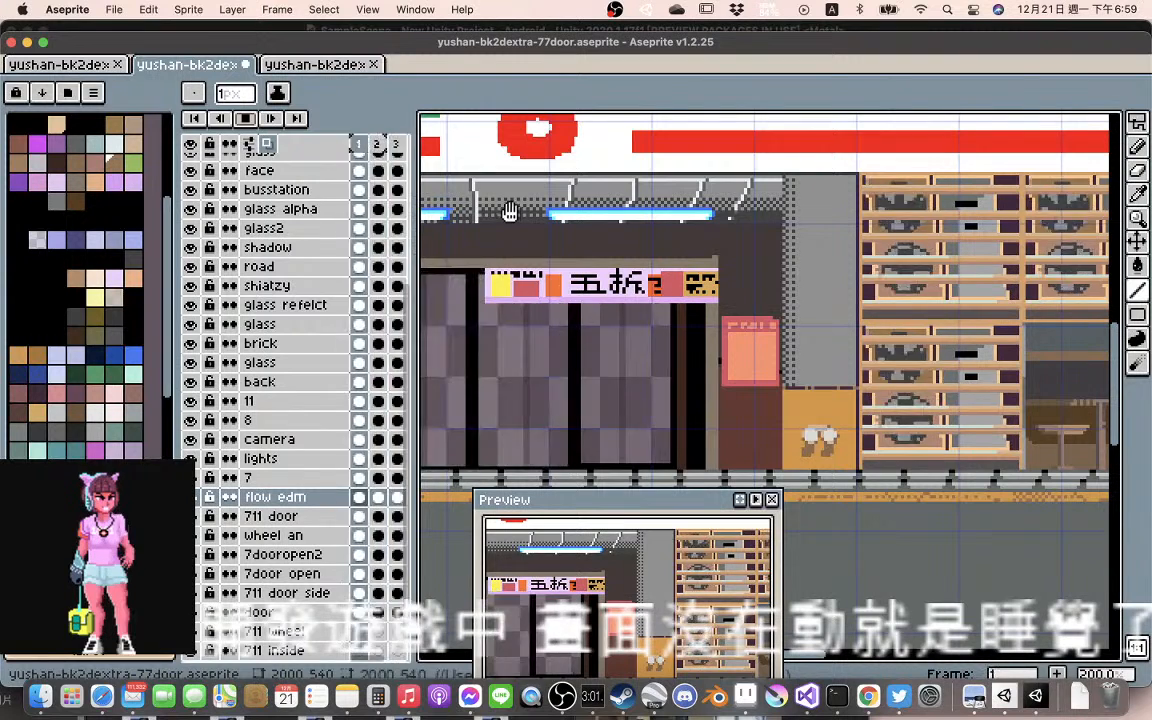
click(246, 119)
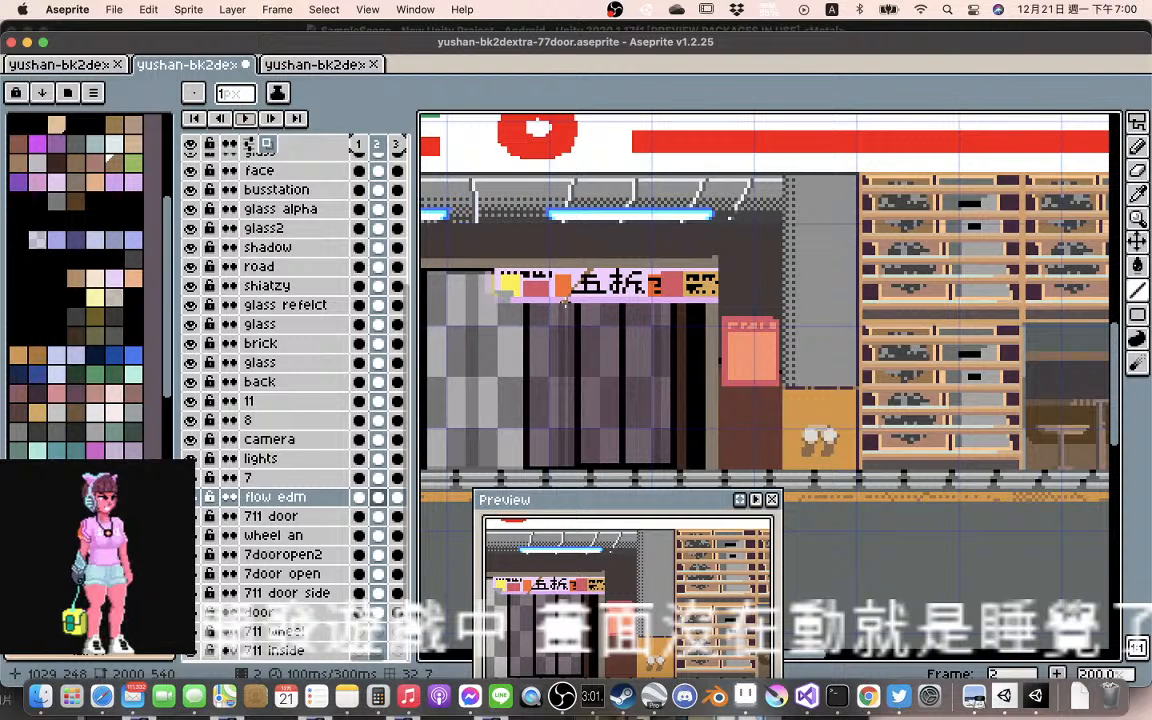
Lasso the 五折 section of the flow edm banner in frame 2, shift it about 4 px right and squash its height to 16 px
key(m)
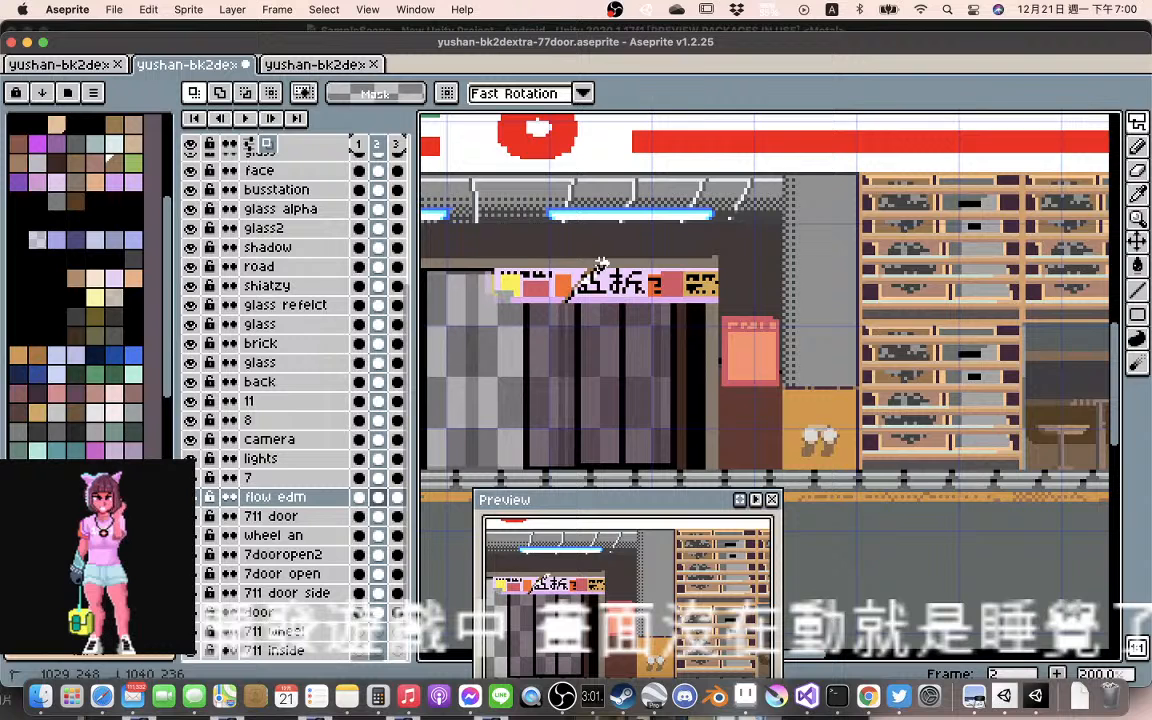
mouse_move(601, 264)
mouse_down()
mouse_move(621, 235)
mouse_move(676, 266)
mouse_up()
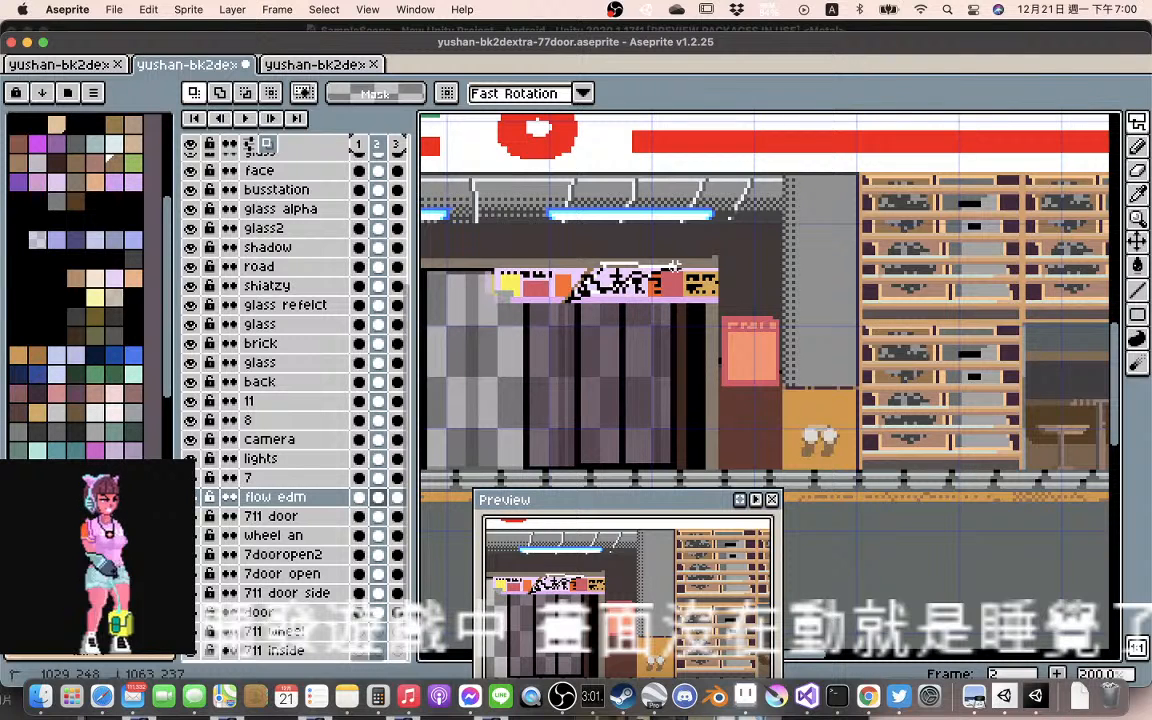
mouse_move(676, 266)
mouse_down()
mouse_move(683, 300)
mouse_move(645, 296)
mouse_move(669, 300)
mouse_move(568, 303)
mouse_up()
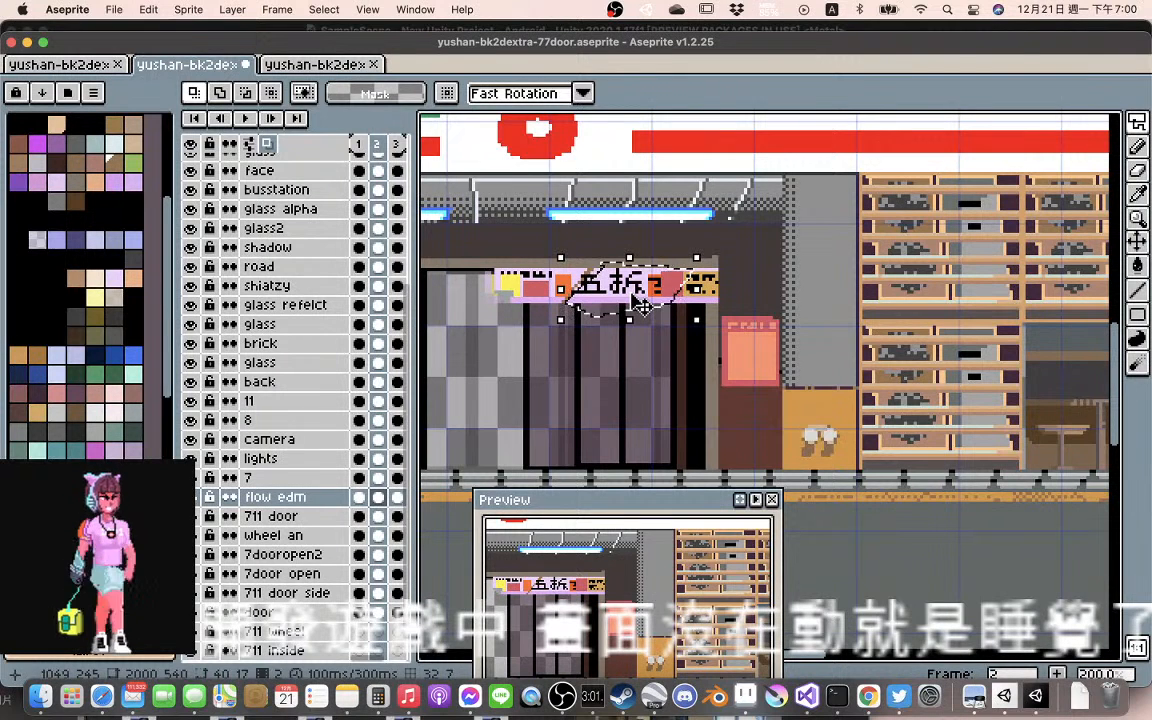
drag(643, 305, 652, 305)
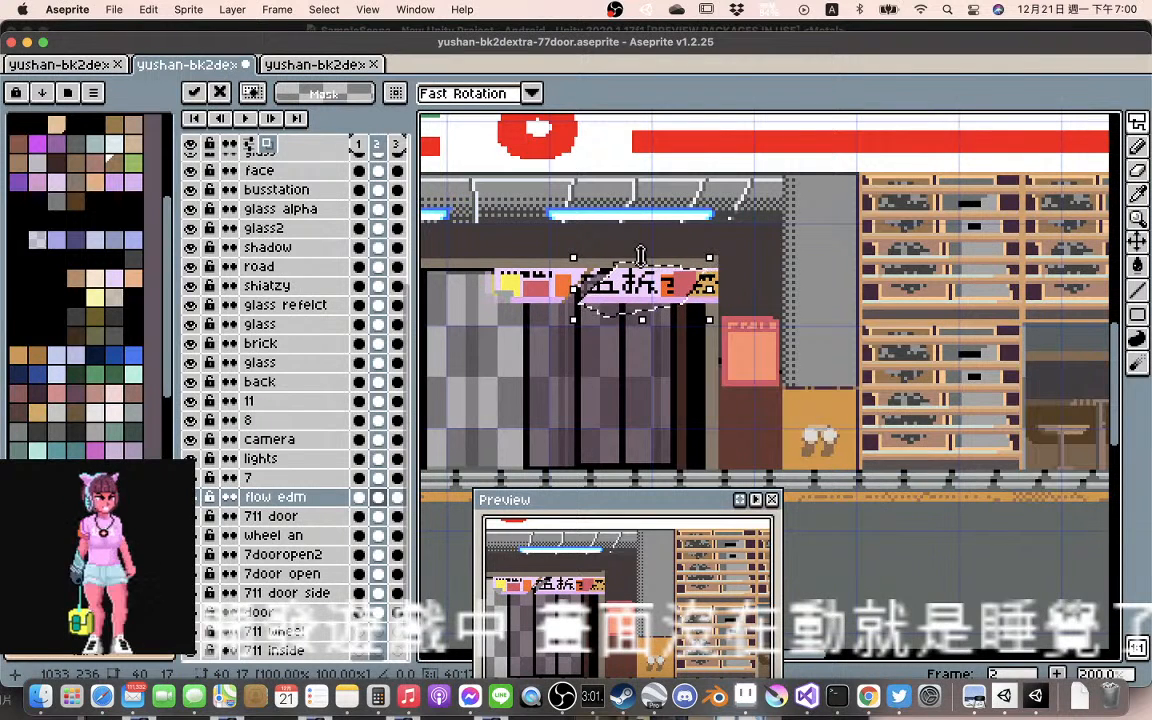
drag(641, 257, 641, 261)
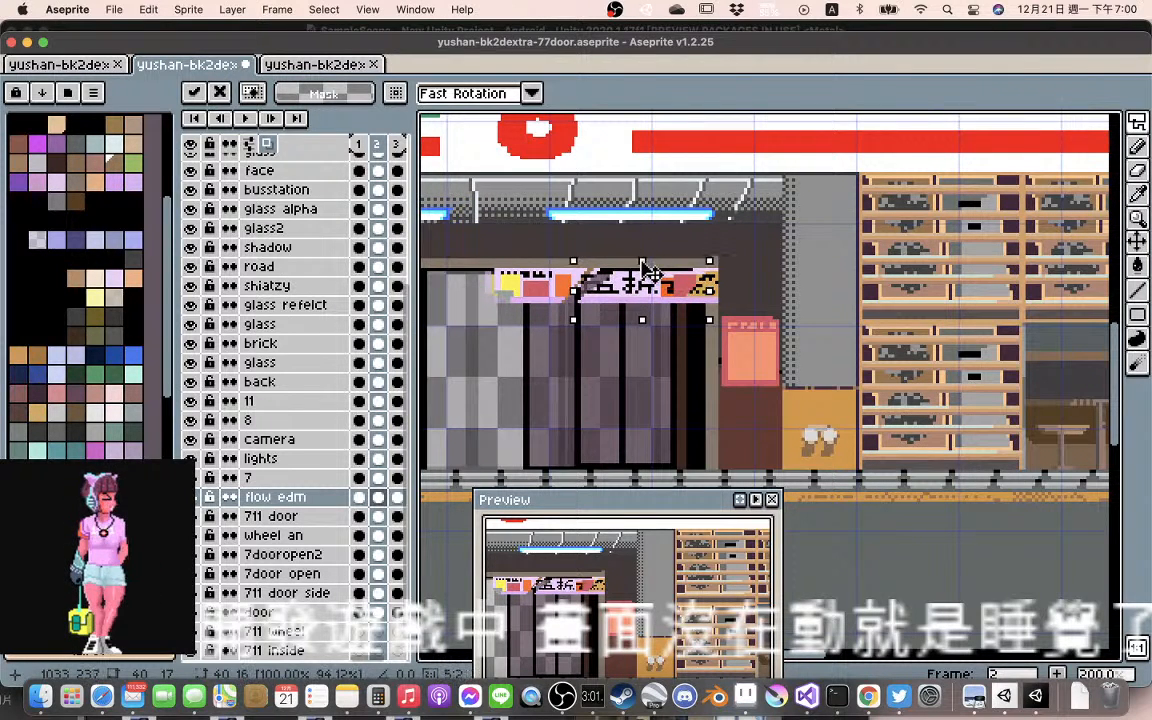
drag(641, 318, 642, 319)
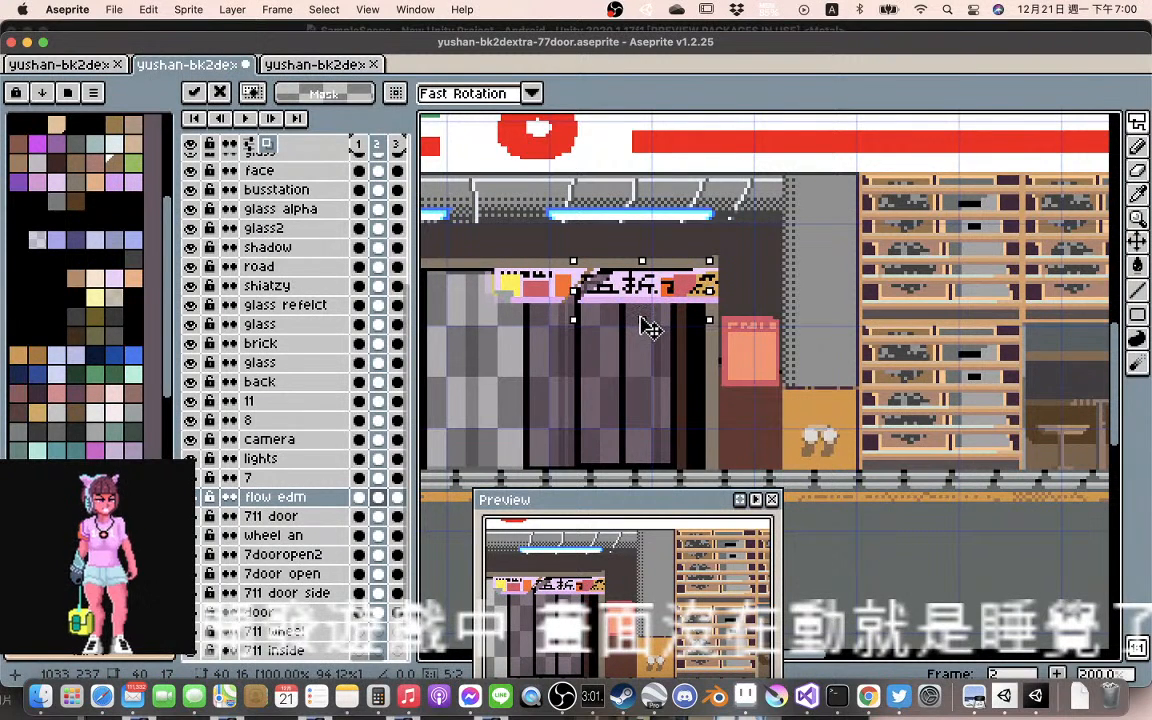
click(622, 237)
Fill the see-through gap between the fold line and the shifted 五 section in frame 2 with the banner's pale pink
scroll(625, 312, up, 2)
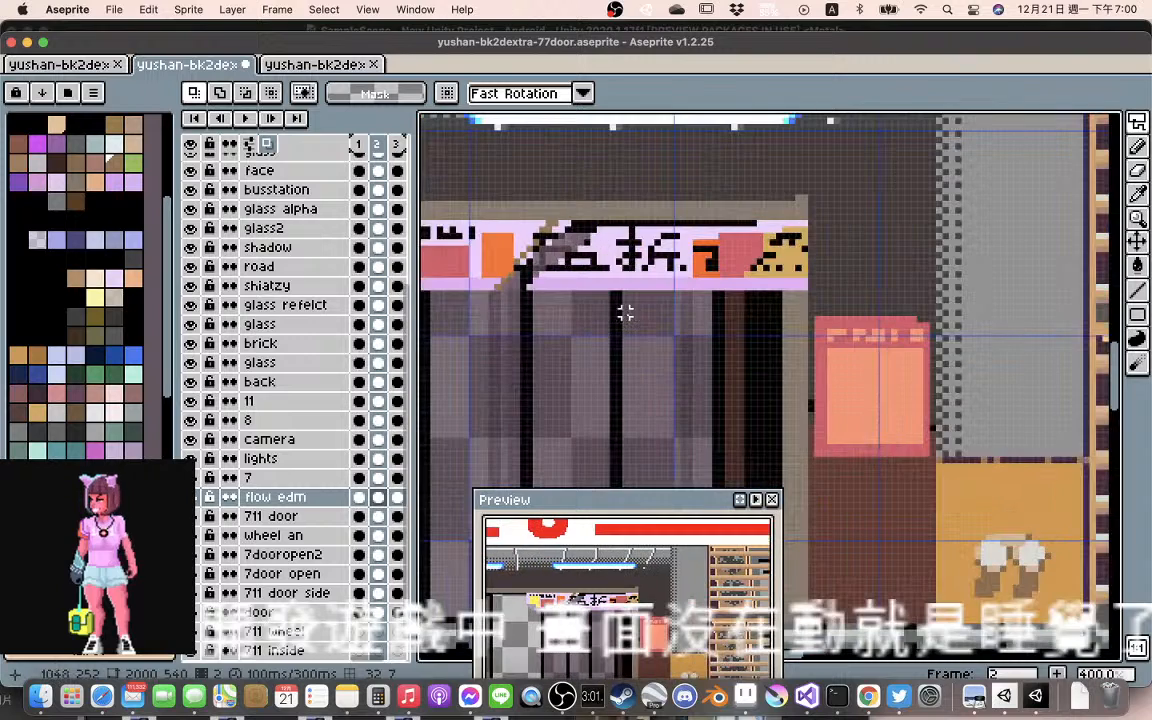
scroll(560, 298, up, 1)
drag(577, 298, 668, 342)
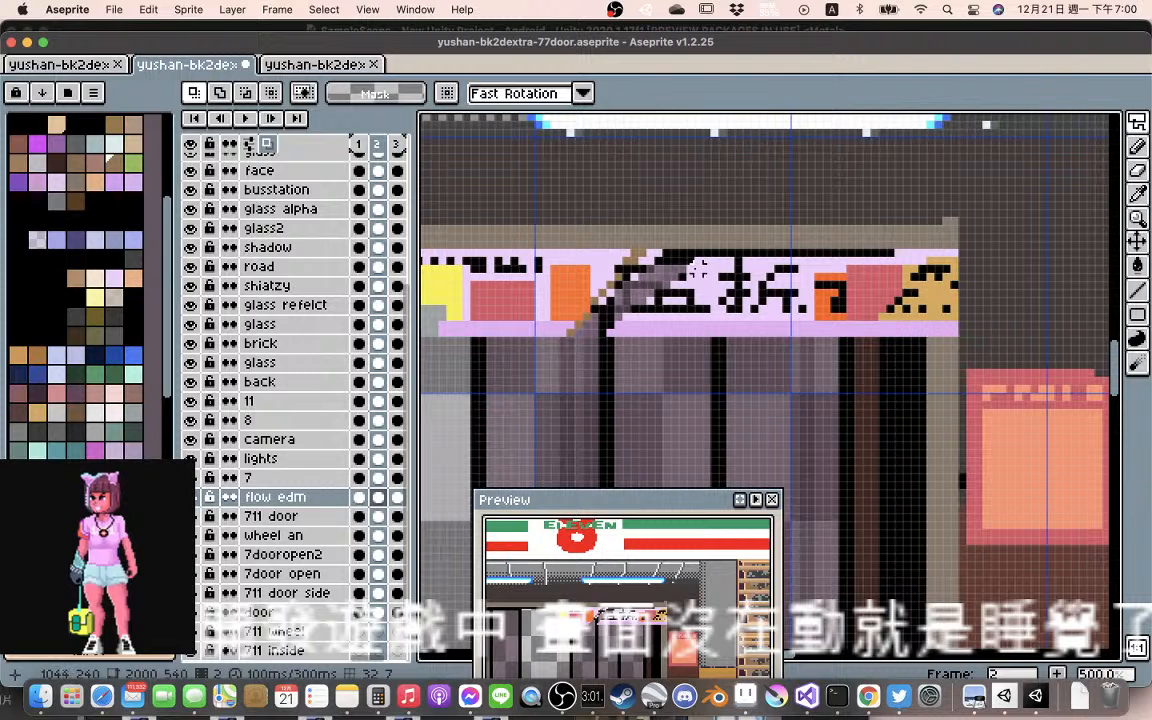
key(l)
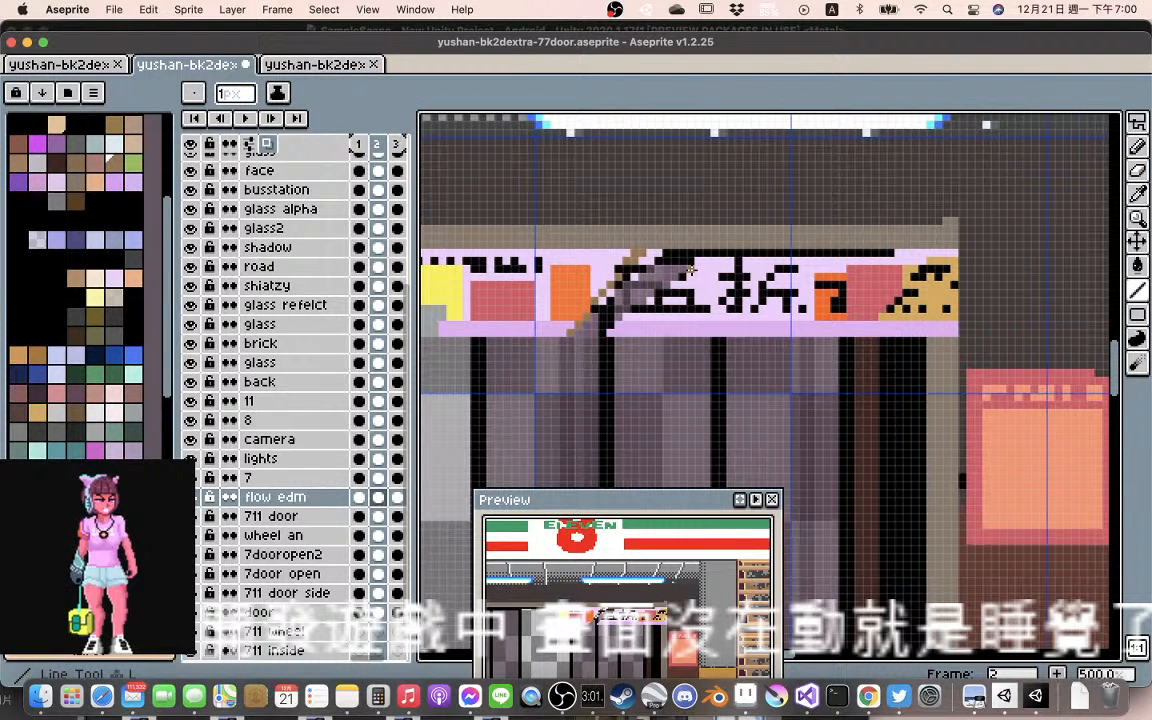
key(b)
alt+click(690, 268)
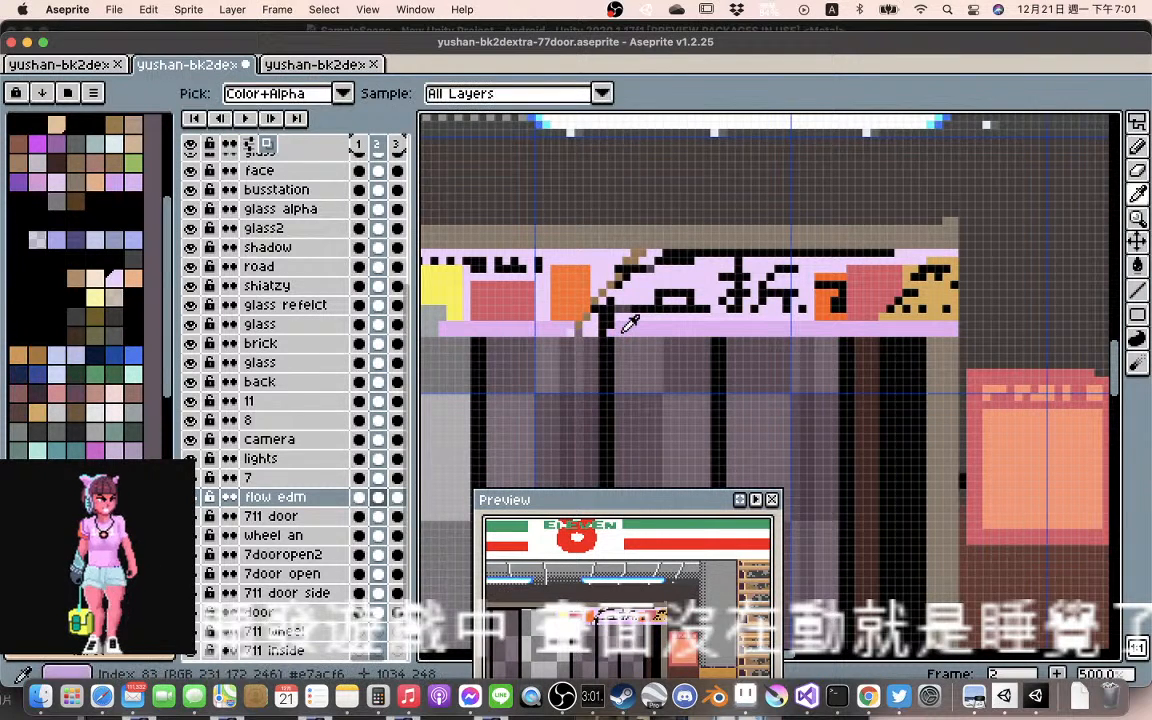
Sample the darker lilac #e7acf6 from the banner's lower border and patch the border's gap beside the fold line
alt+click(621, 332)
drag(585, 332, 592, 332)
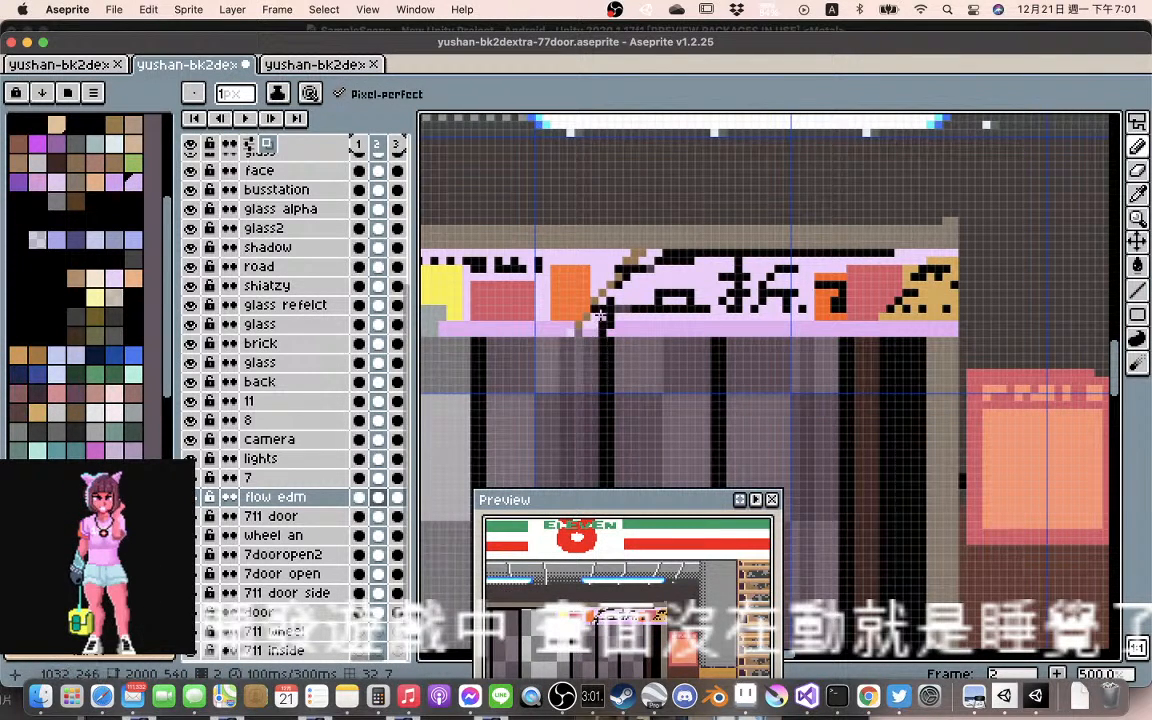
click(595, 322)
click(588, 327)
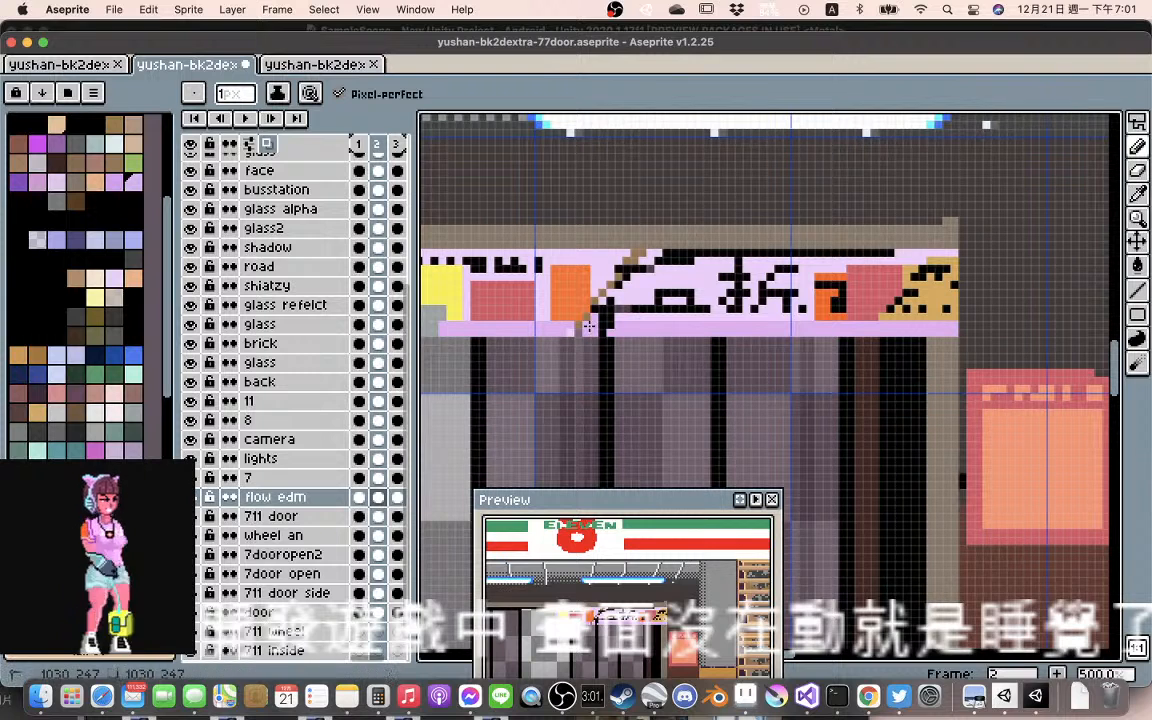
click(567, 333)
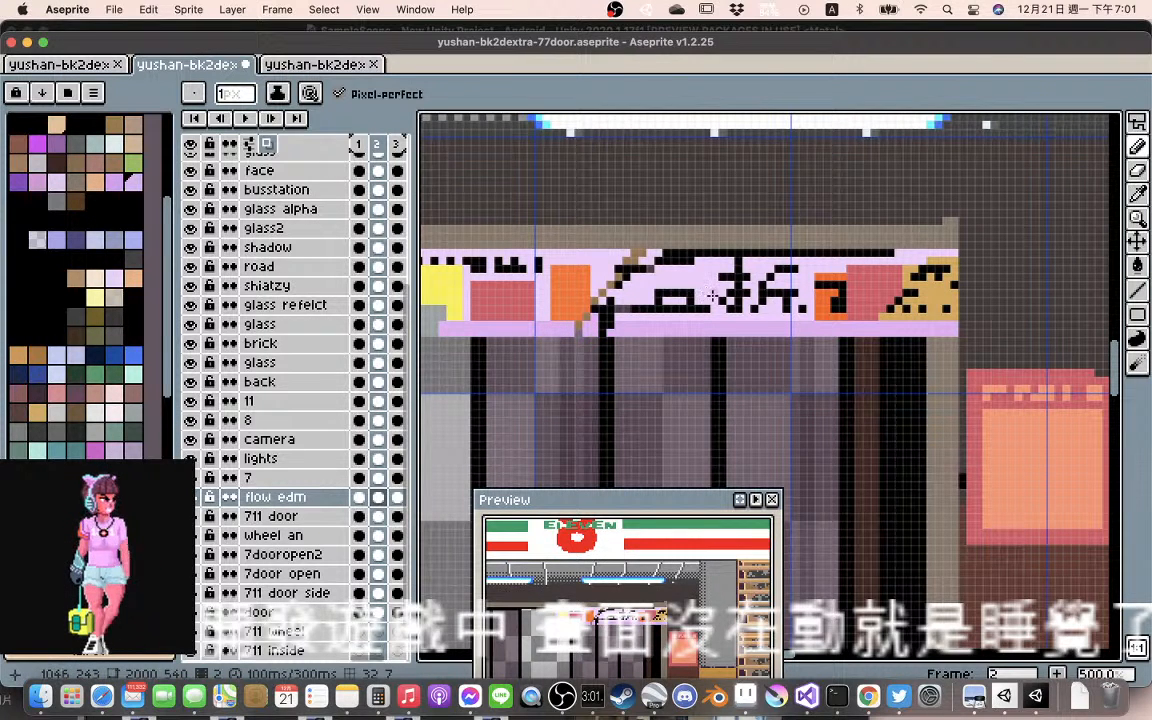
Paint over the distorted 五 character in frame 2 with pale pink and redraw it in black before 折
alt+click(652, 257)
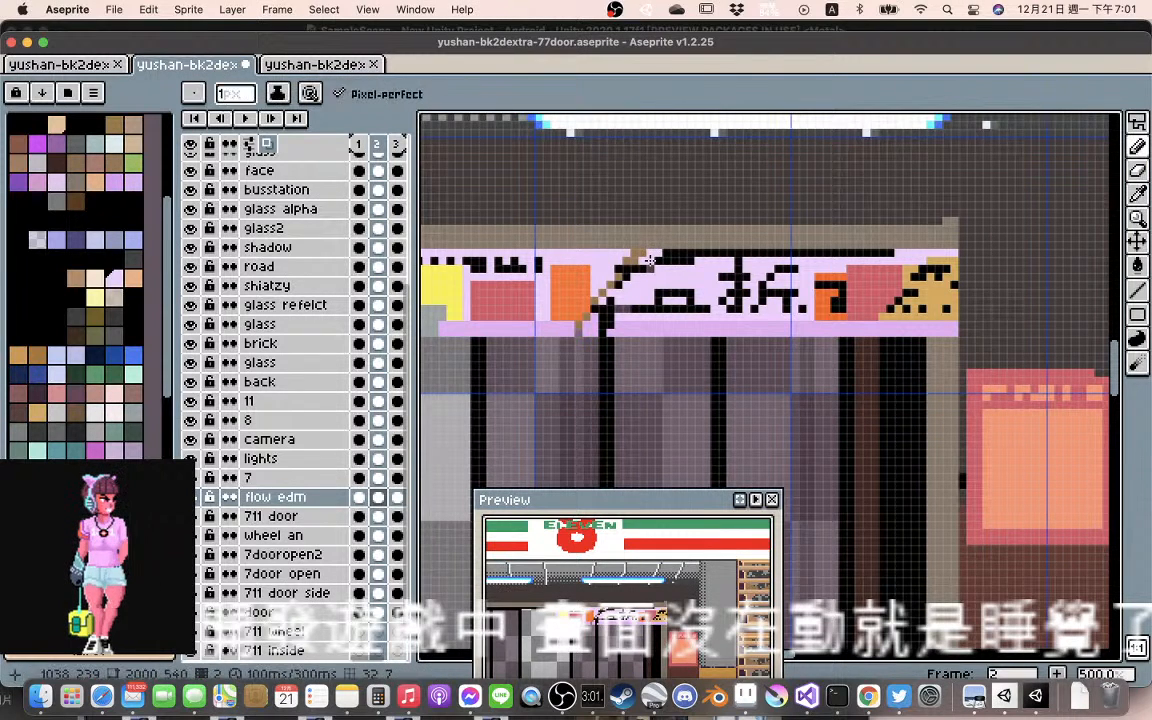
drag(651, 260, 721, 261)
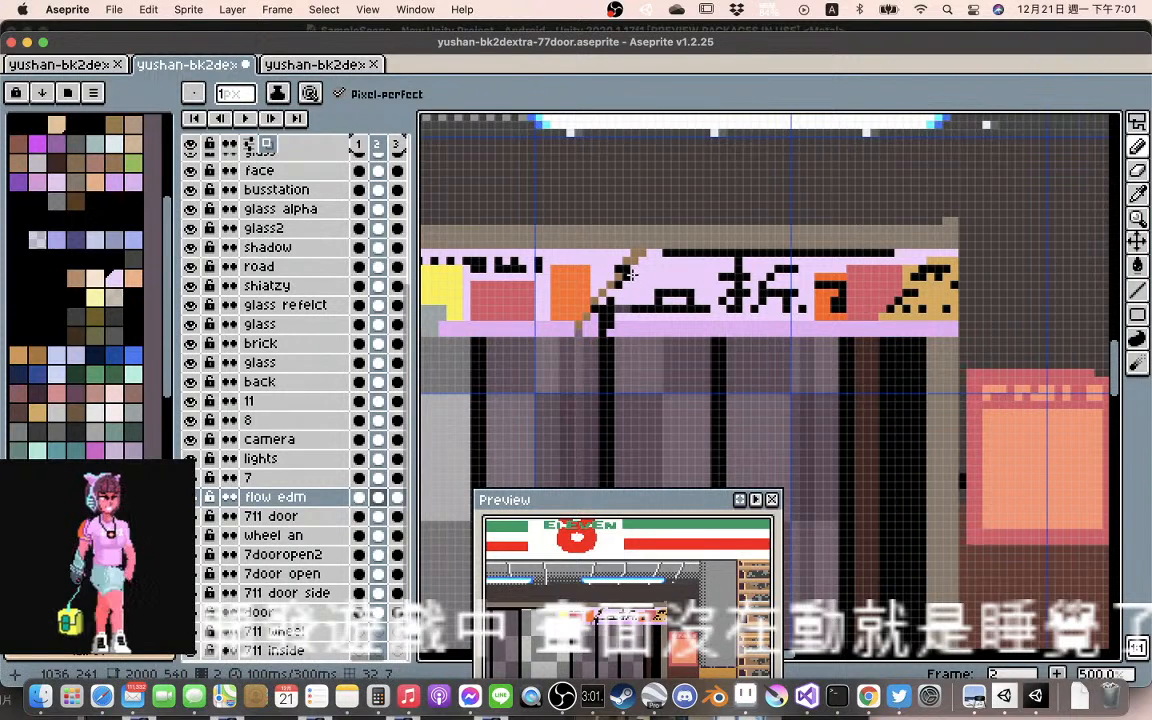
drag(657, 297, 704, 300)
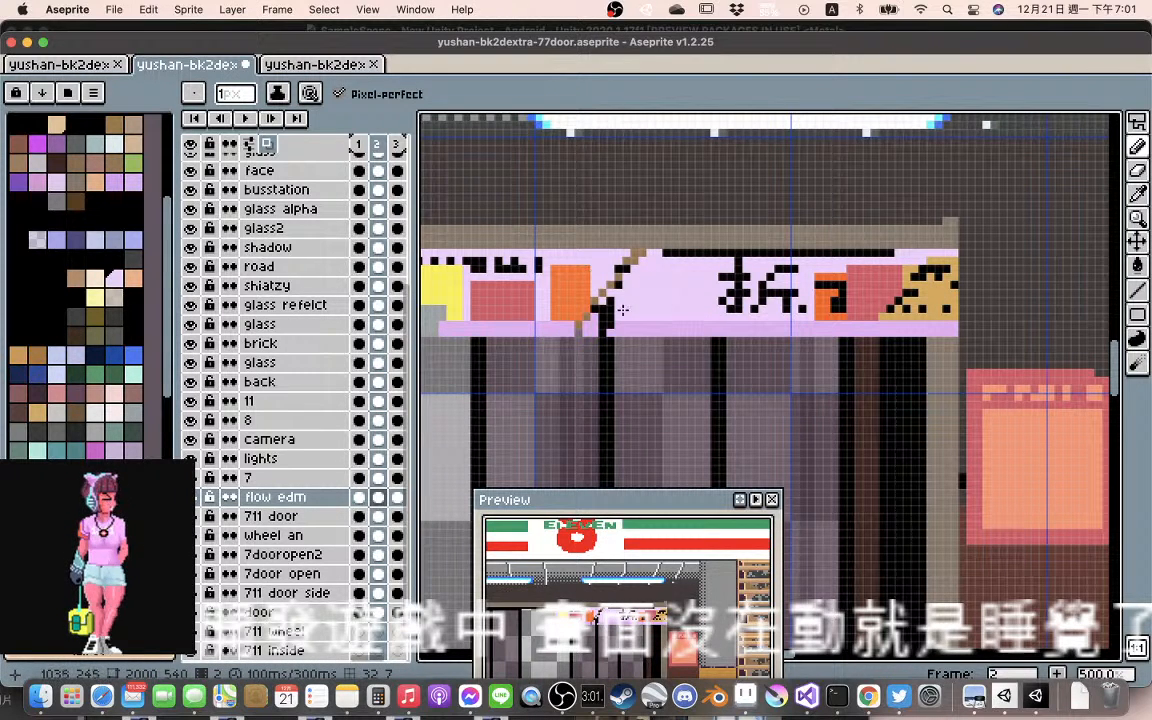
alt+click(559, 263)
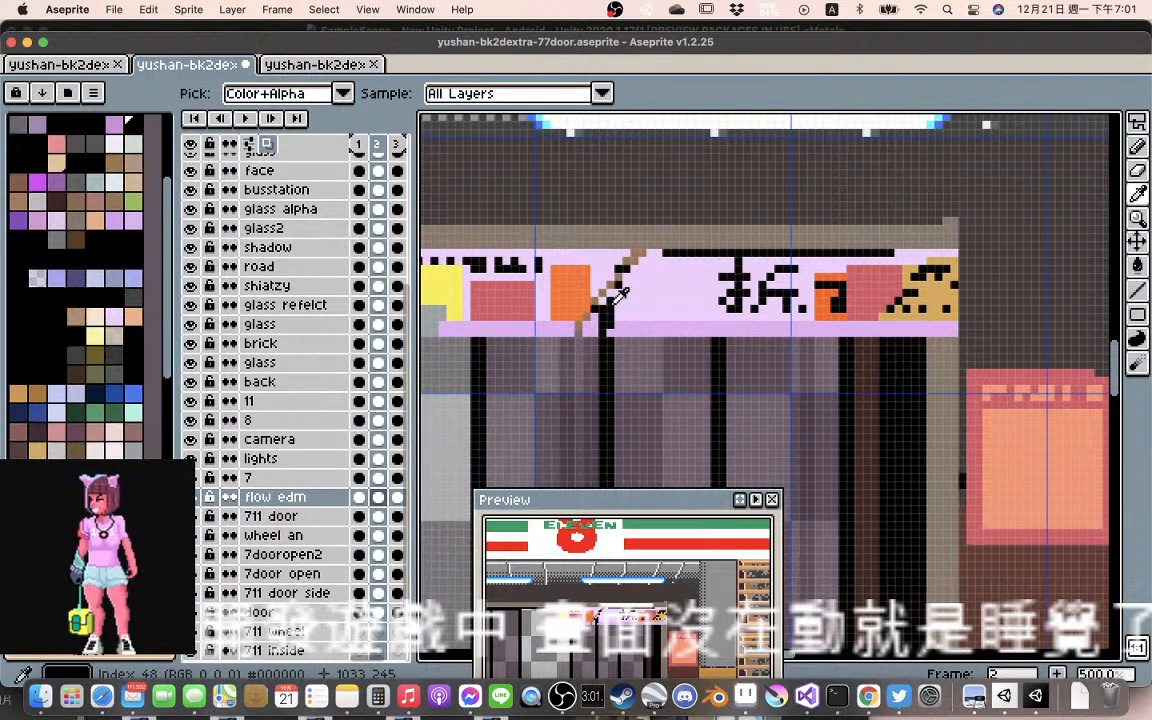
mouse_move(650, 270)
mouse_down()
mouse_move(711, 269)
mouse_move(681, 270)
mouse_move(677, 302)
mouse_move(658, 285)
mouse_move(711, 286)
mouse_move(699, 310)
mouse_move(674, 309)
mouse_move(712, 309)
mouse_up()
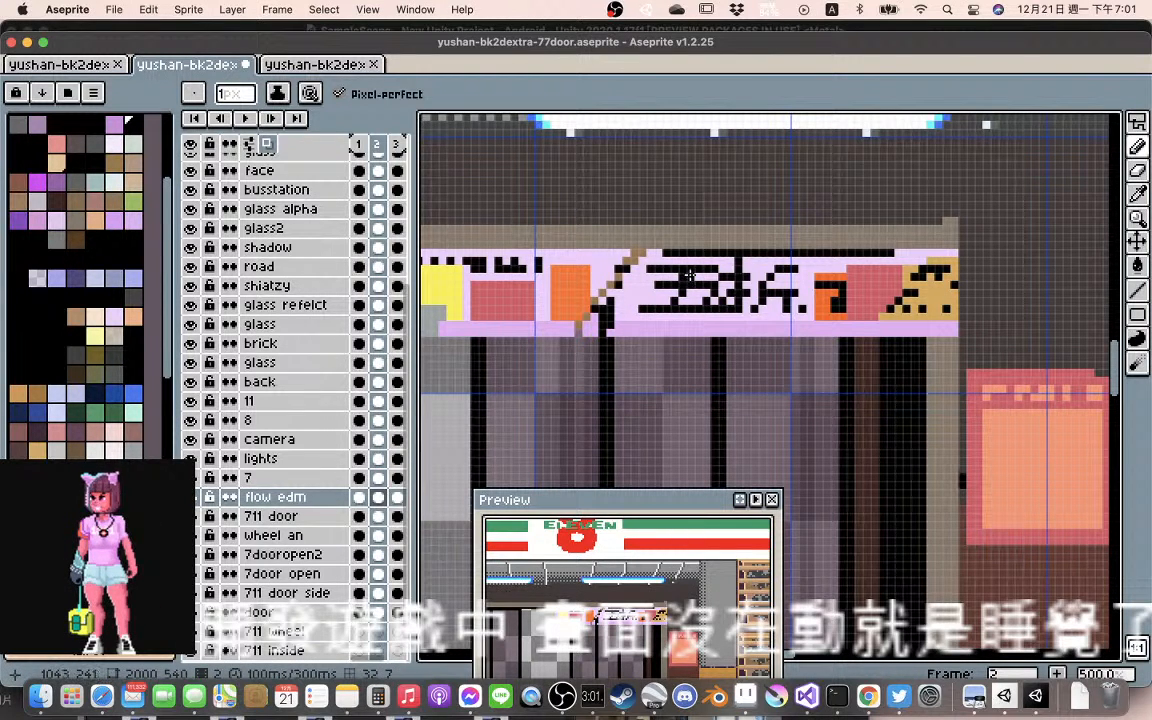
Preview the animation to check the redrawn 五 character and the patched banner
scroll(704, 251, down, 1)
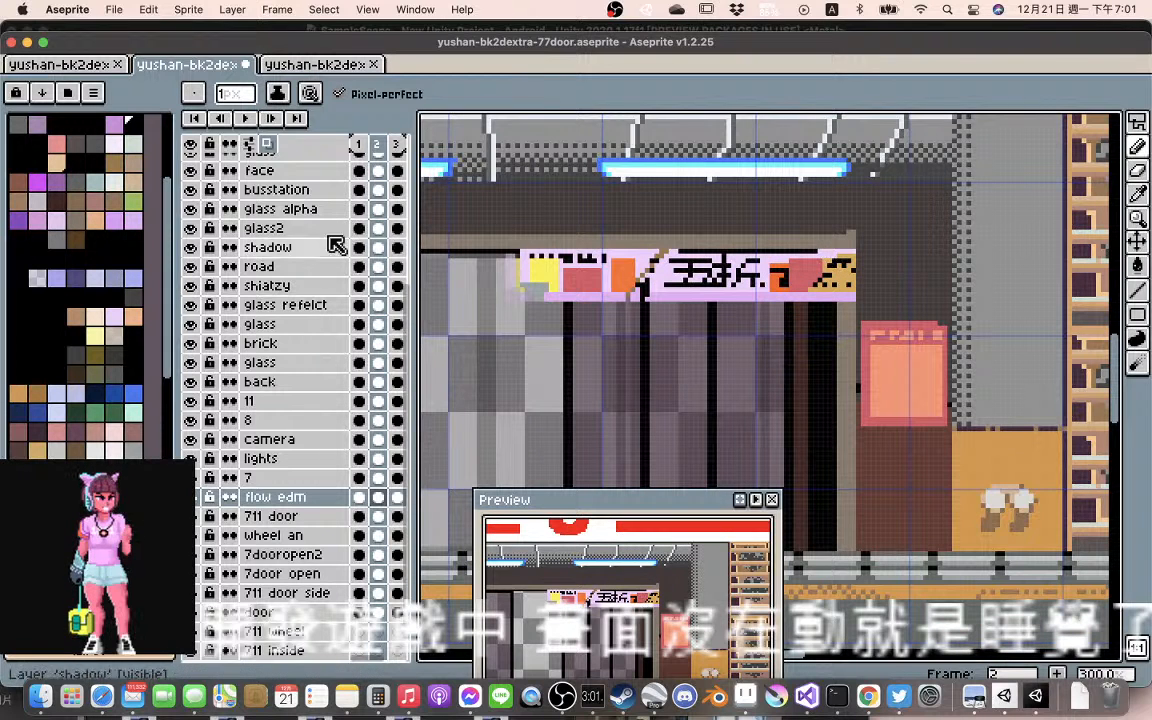
click(246, 119)
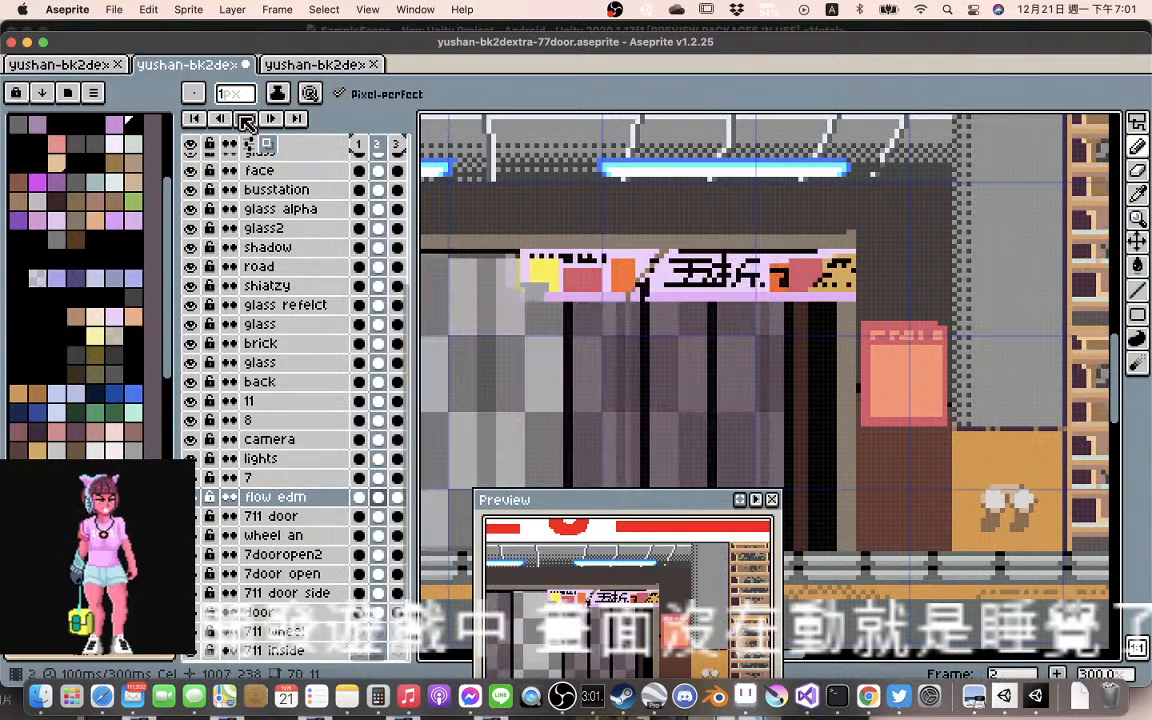
click(246, 119)
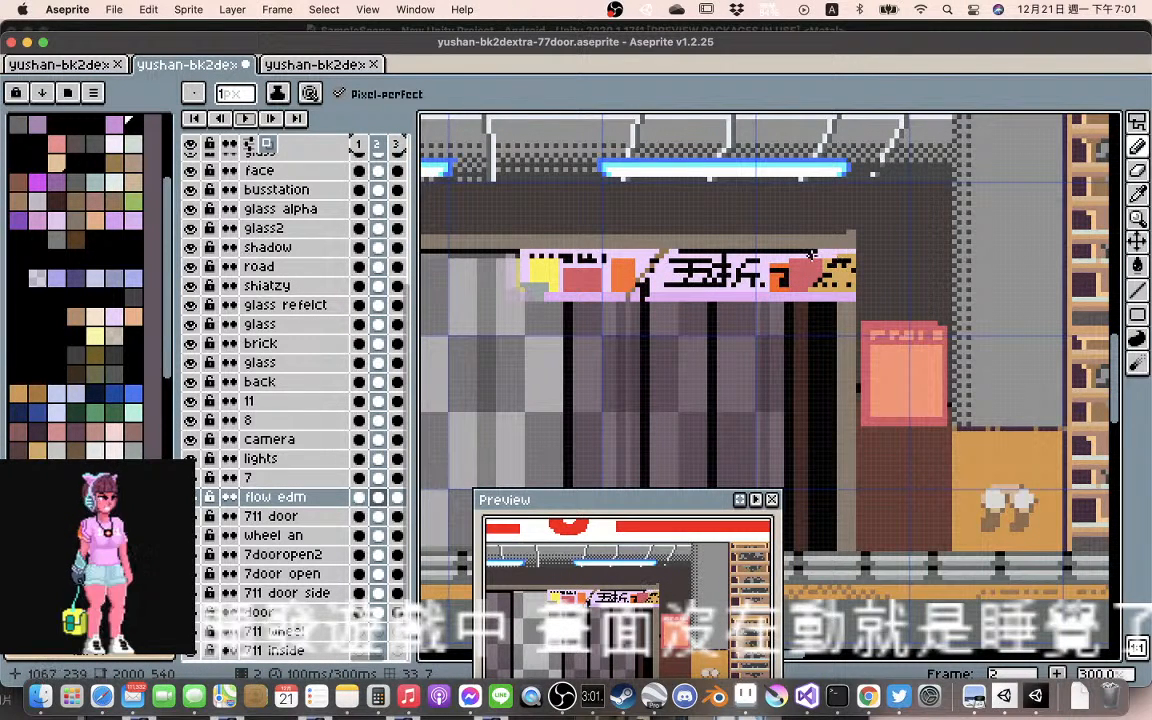
Sample the brown of the first fold and draw a thick diagonal fold between the red and tan blocks near the banner's right end
scroll(811, 289, up, 3)
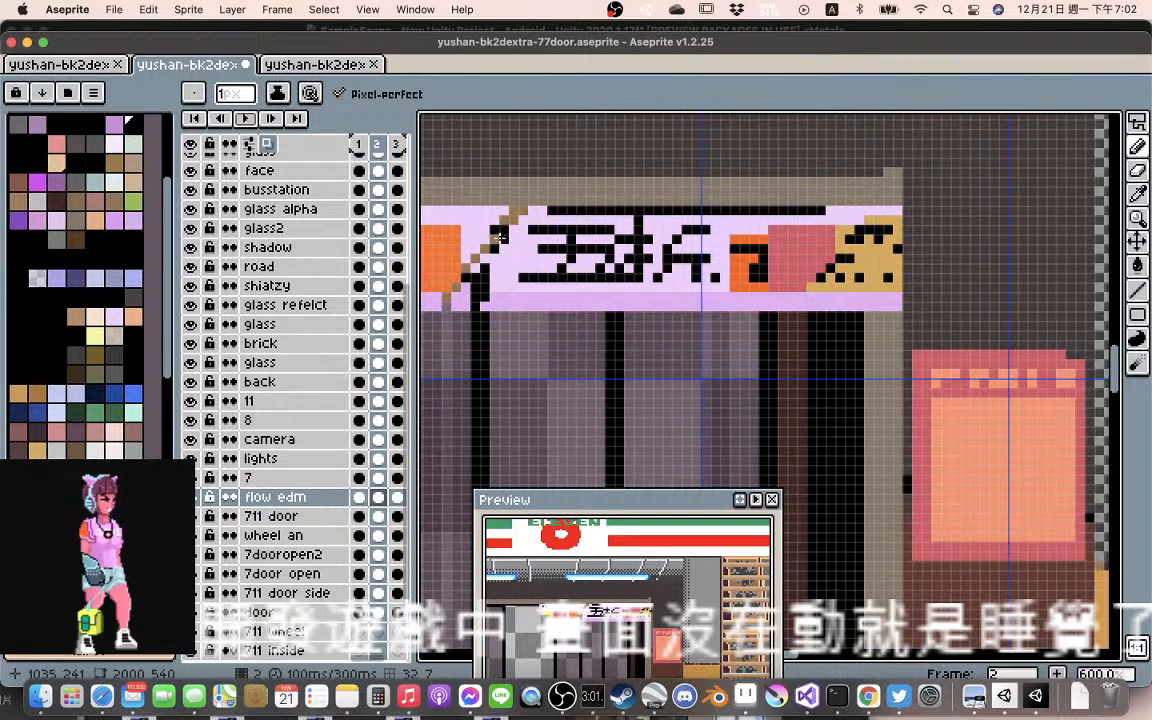
key(i)
key(b)
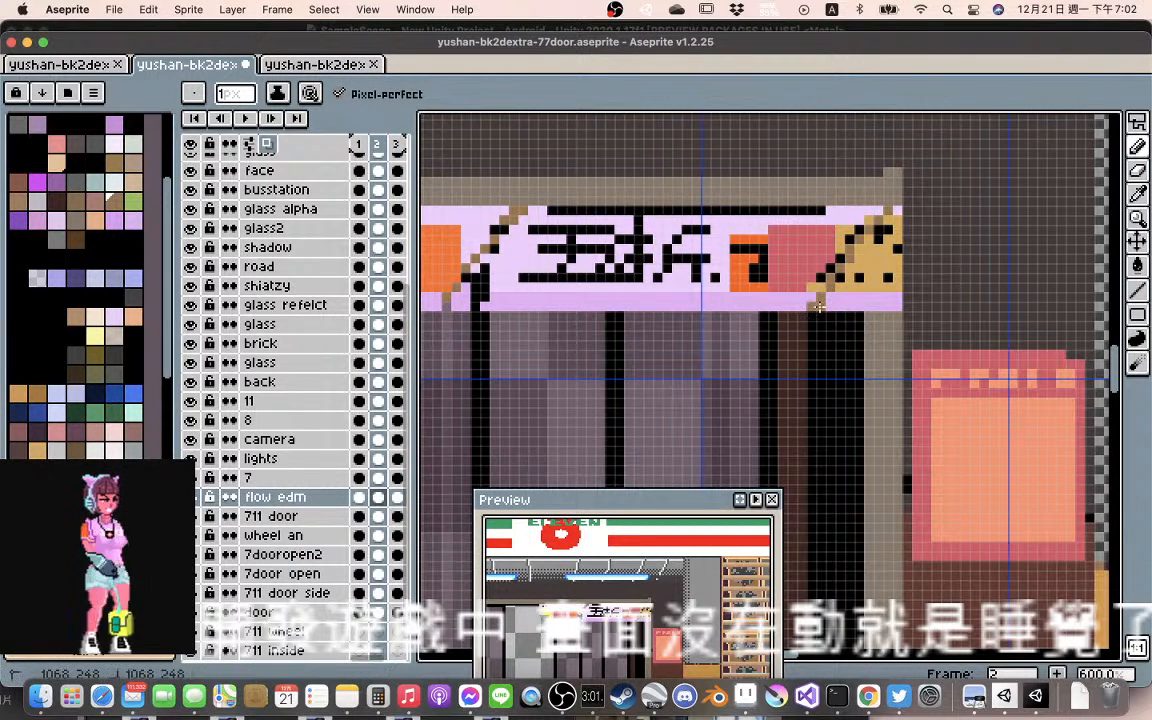
mouse_move(868, 244)
mouse_down()
mouse_move(895, 209)
mouse_move(840, 258)
mouse_move(870, 240)
mouse_move(822, 296)
mouse_up()
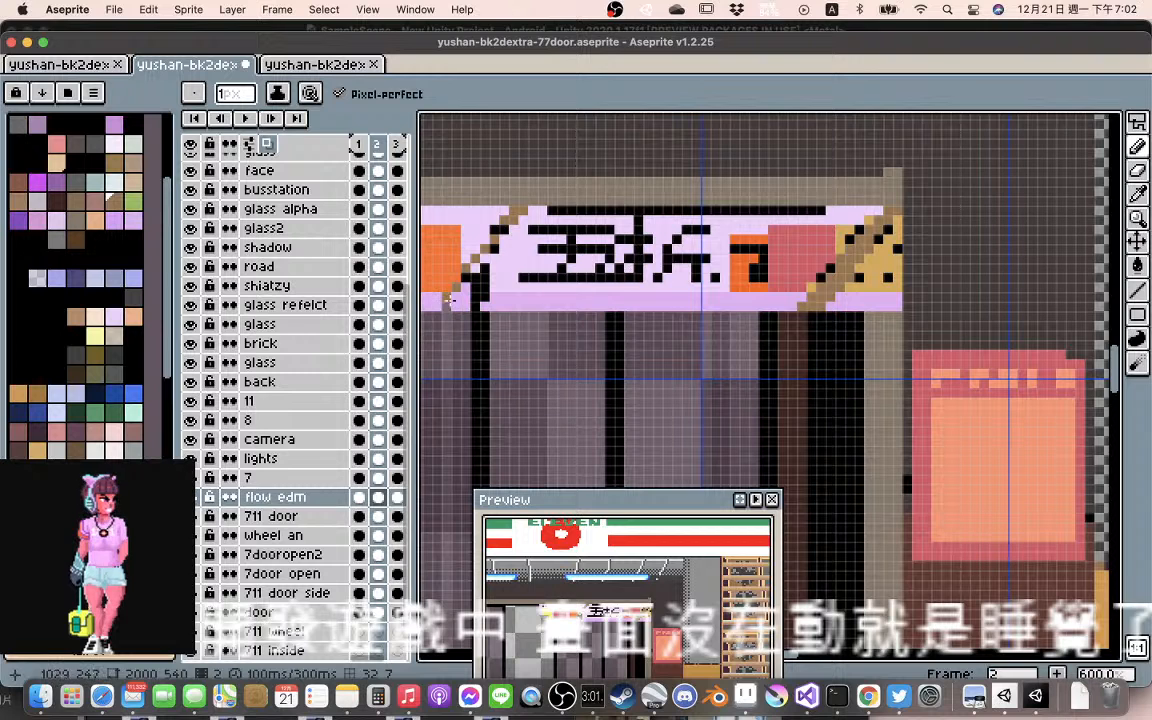
Thicken the brown fold line beside the orange block in frame 2 and try erasing the black line above the lettering
mouse_move(449, 304)
mouse_down()
mouse_move(476, 269)
mouse_move(538, 211)
mouse_up()
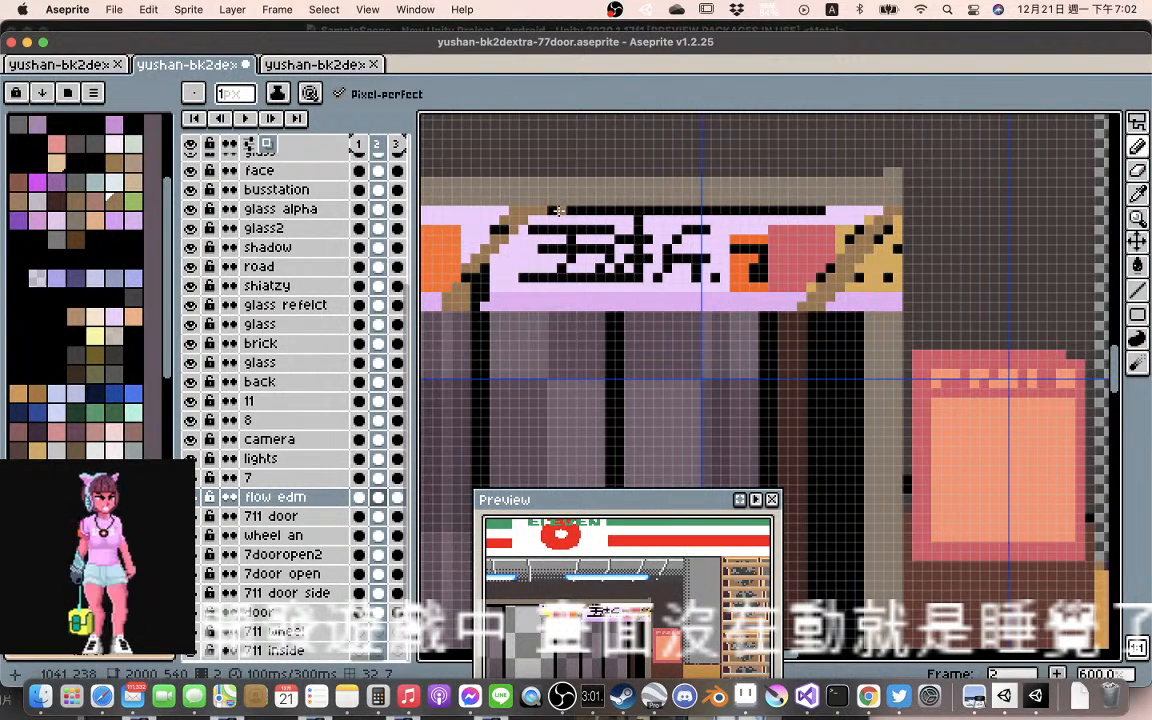
key(e)
drag(552, 209, 811, 210)
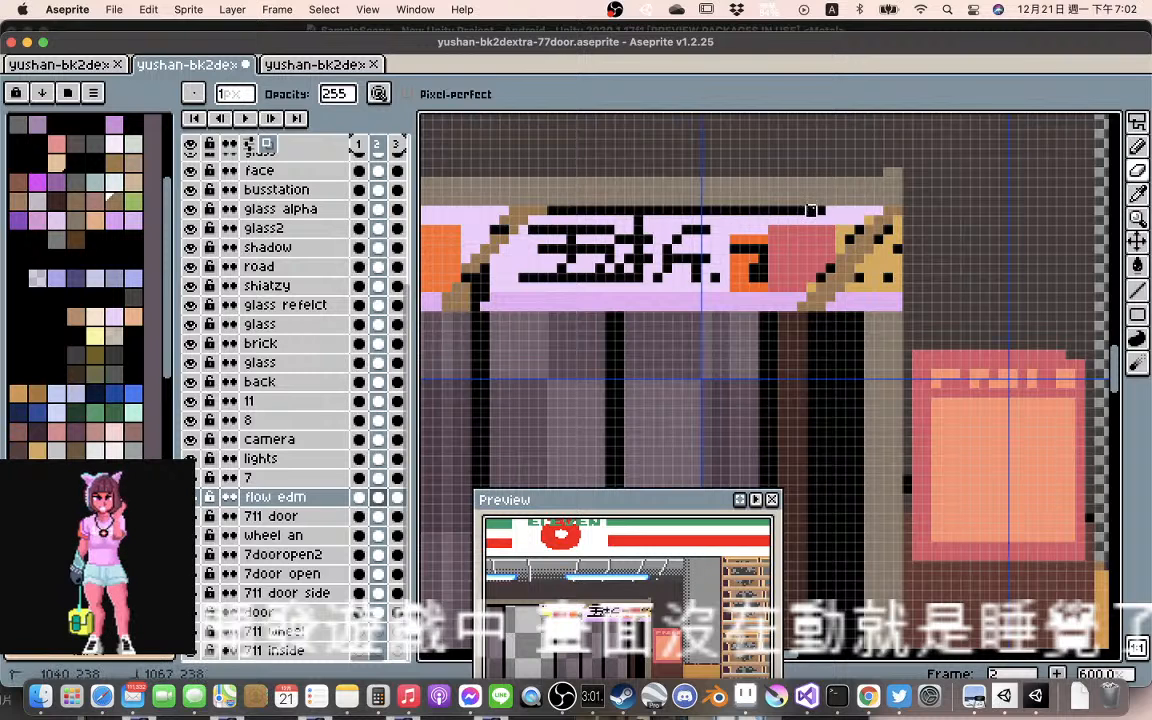
Toggle the 711 door layer's visibility to check whether the black line above the lettering belongs to it
key(v)
click(677, 219)
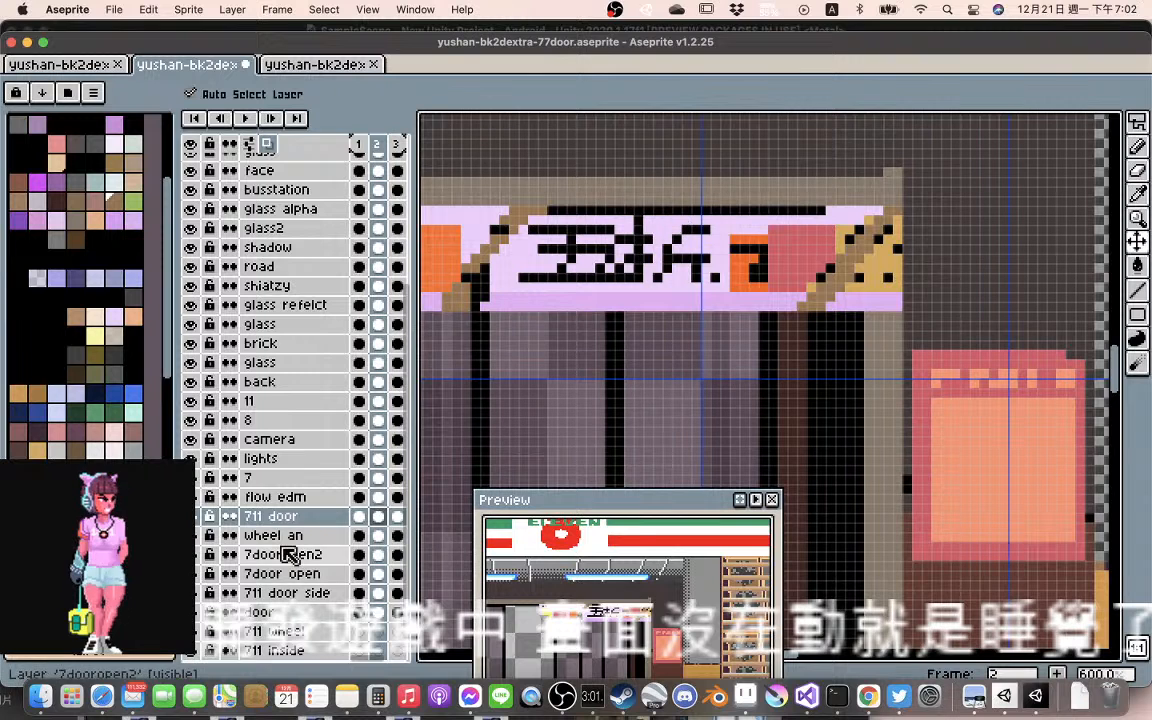
click(198, 519)
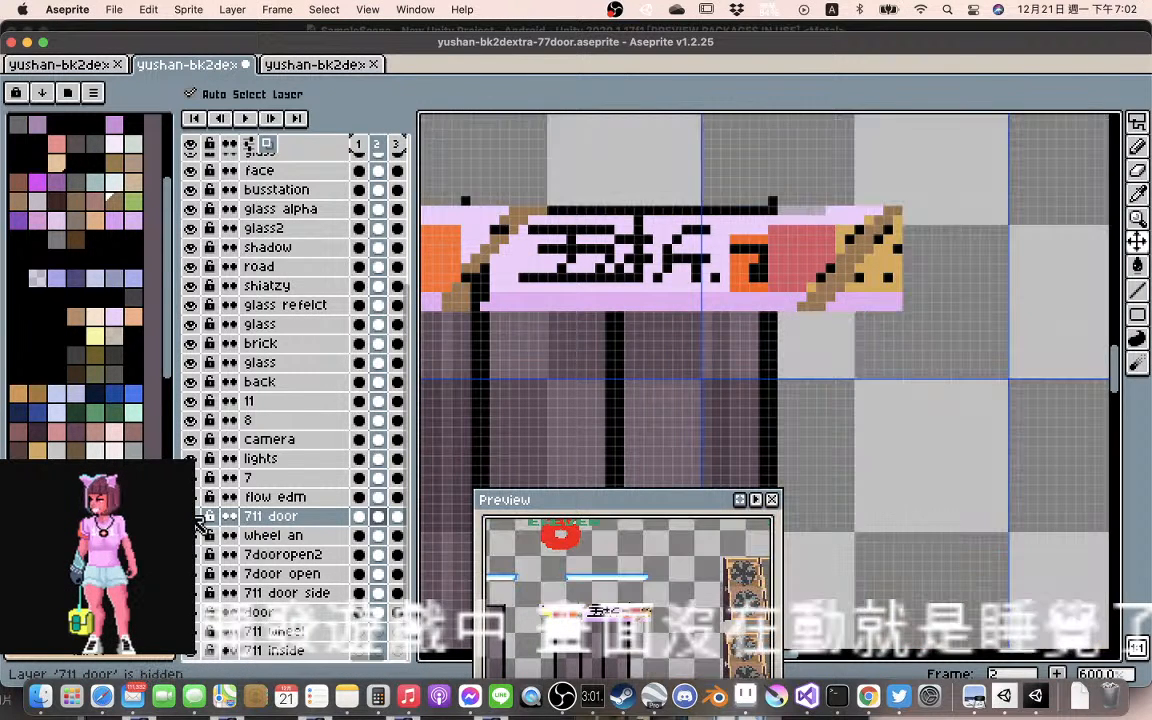
click(198, 519)
click(198, 519)
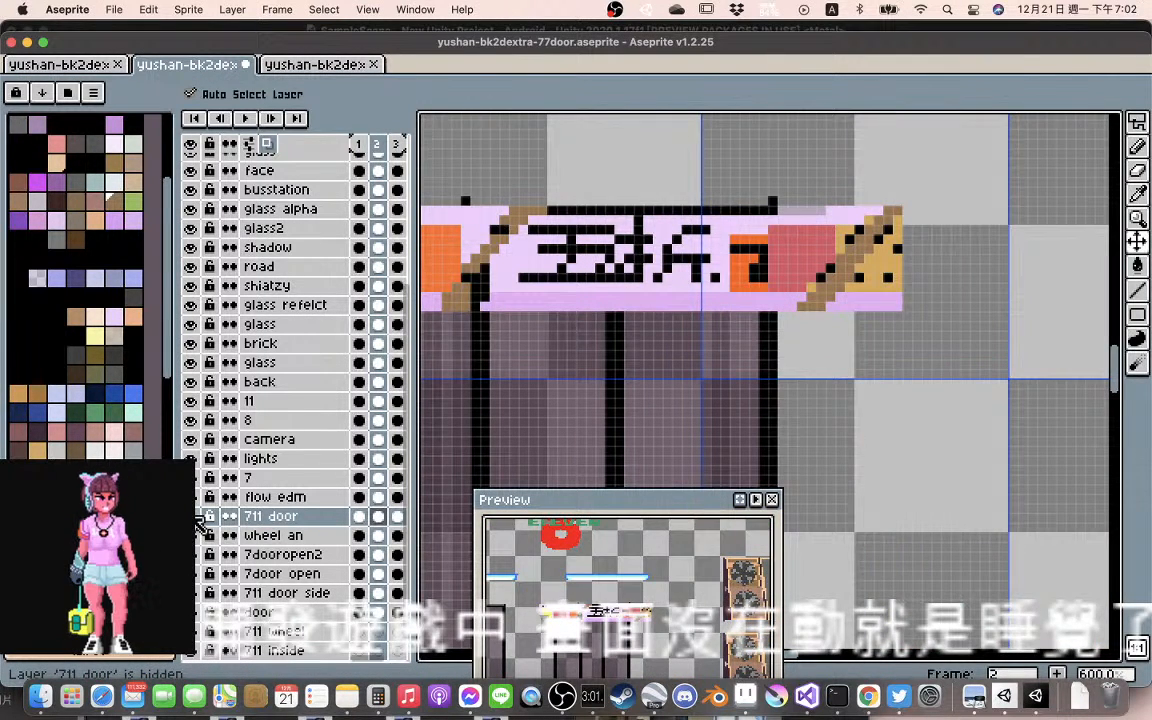
click(198, 519)
scroll(789, 418, down, 5)
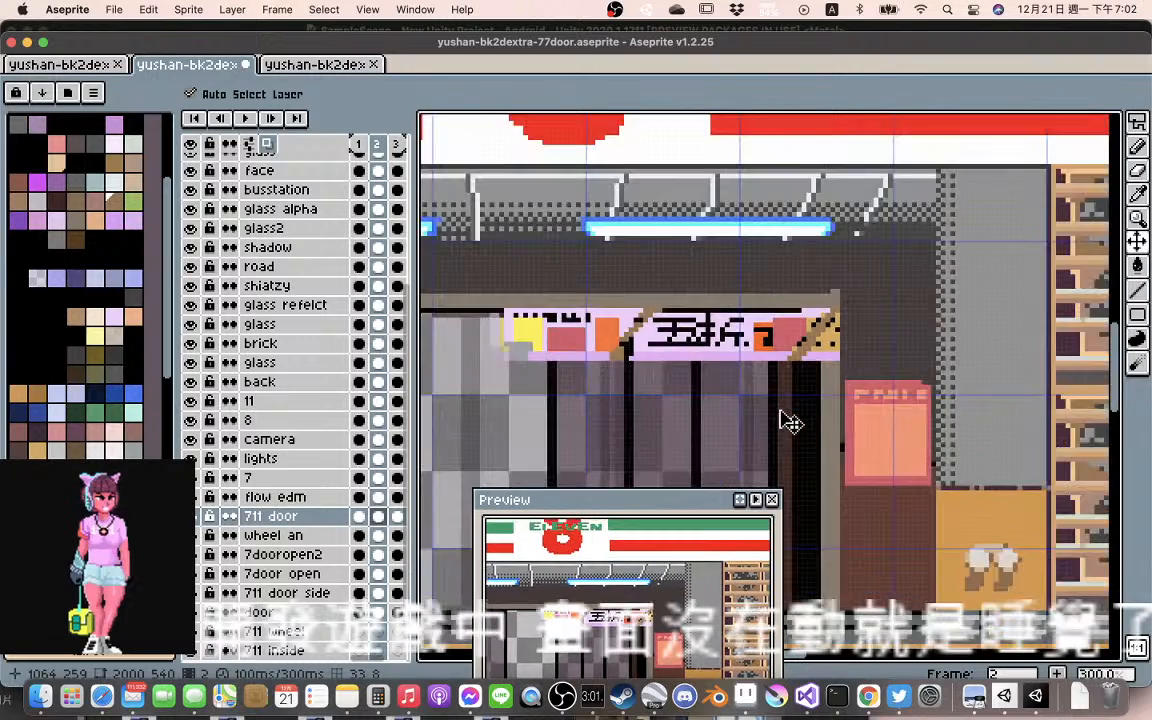
scroll(787, 422, up, 1)
scroll(789, 422, up, 2)
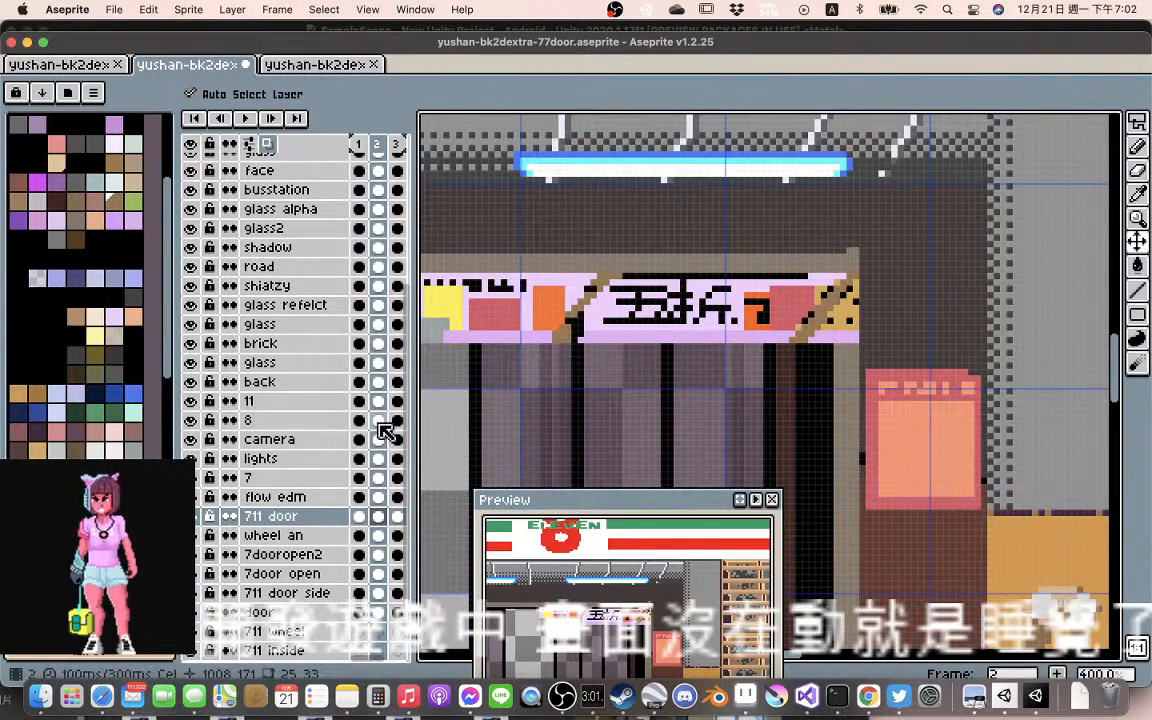
Hide the 711 door layer and toggle the 711 door side layer repeatedly to trace the source of the black line
click(199, 519)
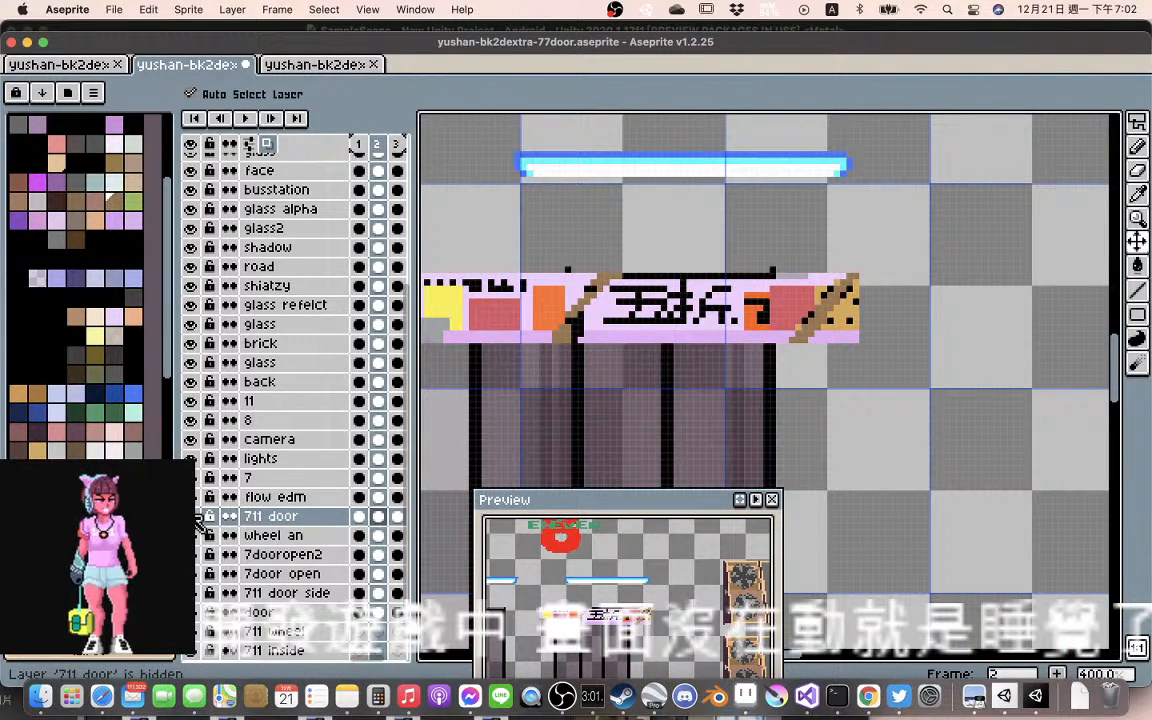
click(722, 288)
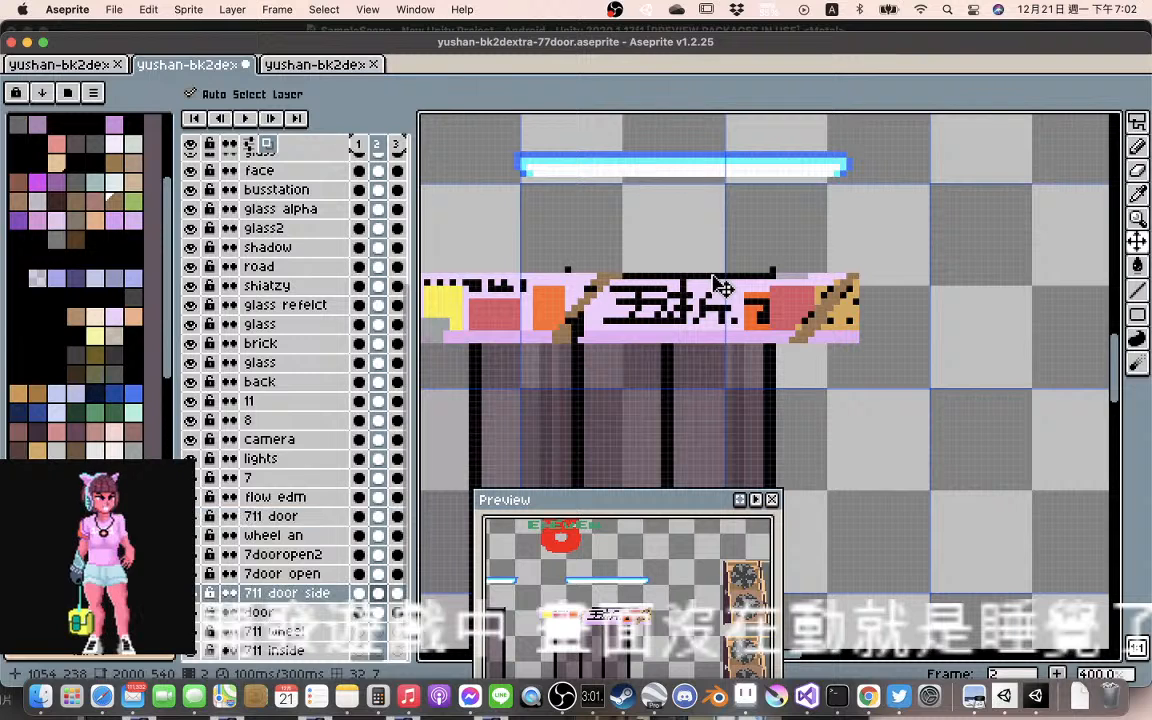
click(199, 594)
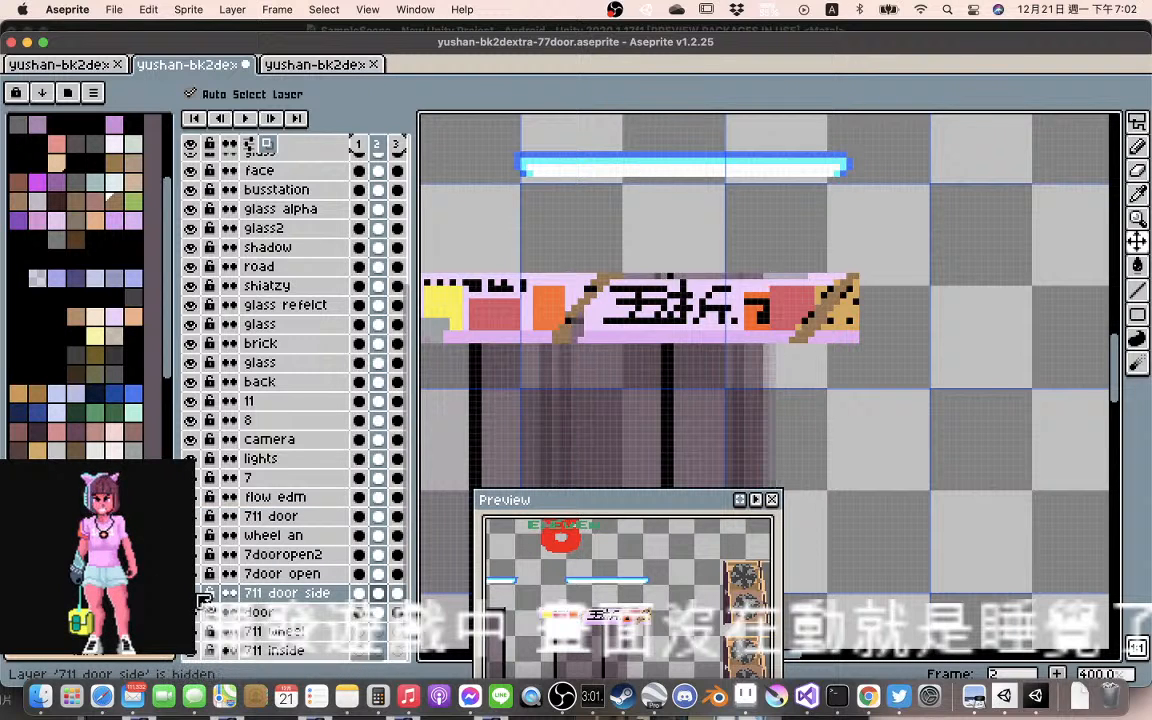
click(199, 594)
click(199, 594)
click(199, 594)
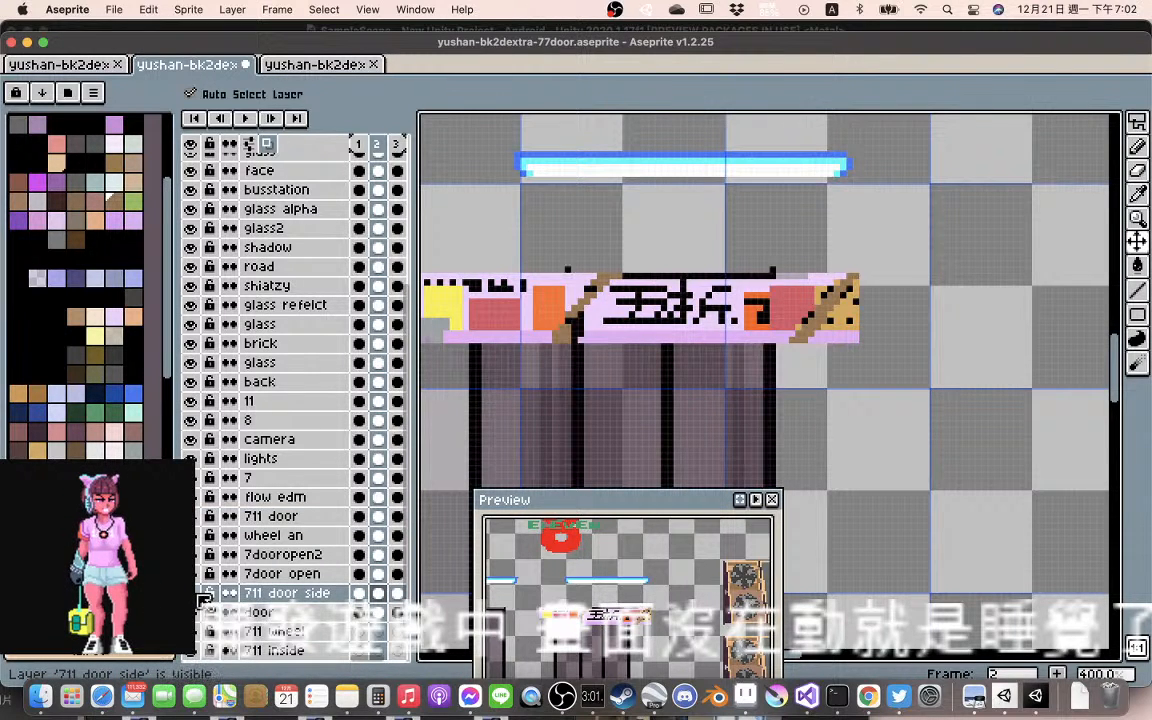
click(199, 594)
click(199, 594)
click(199, 594)
click(199, 594)
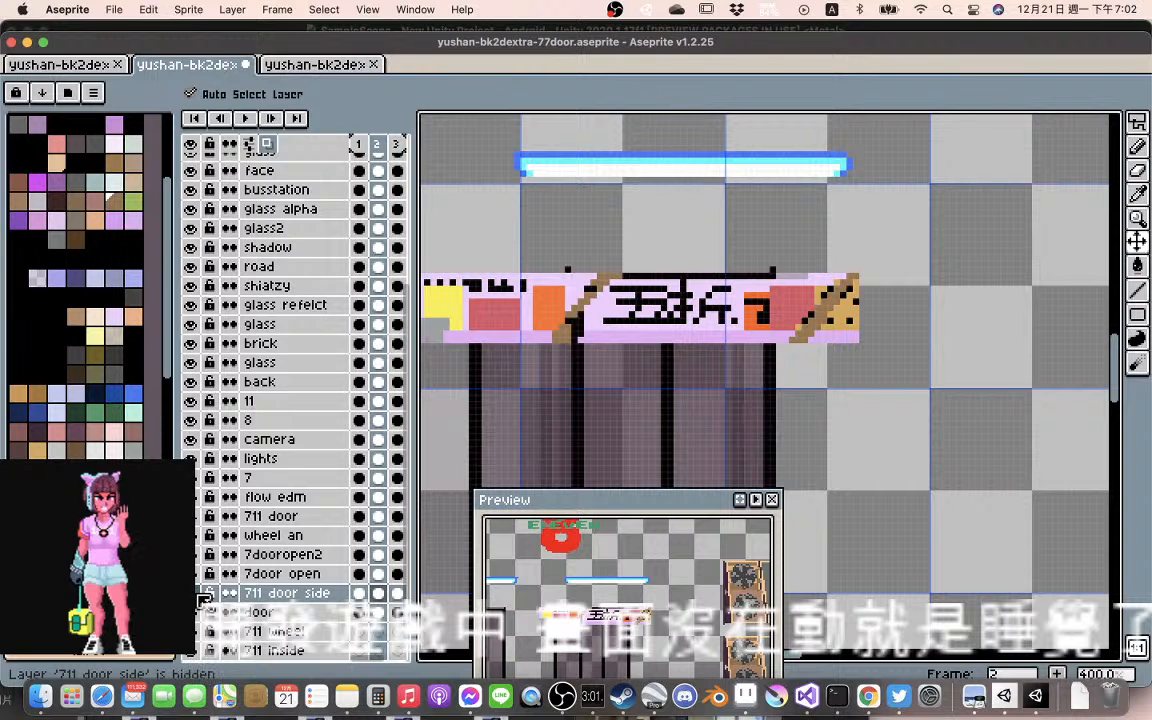
click(199, 594)
click(199, 594)
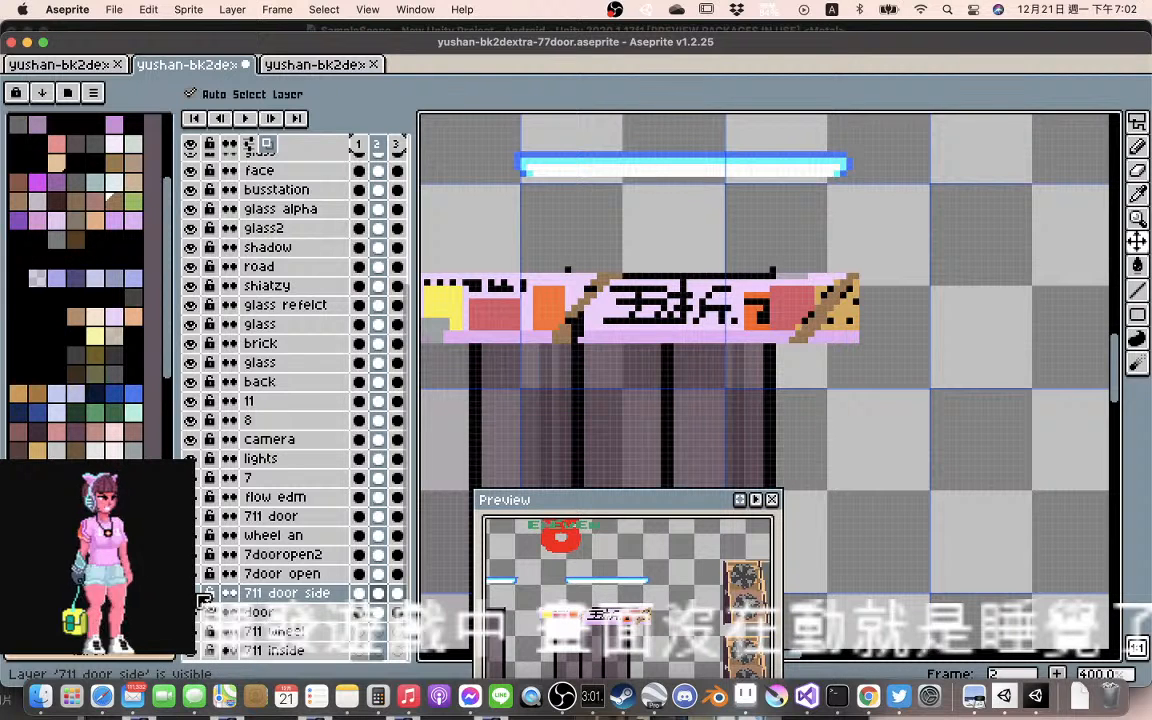
click(199, 594)
click(199, 594)
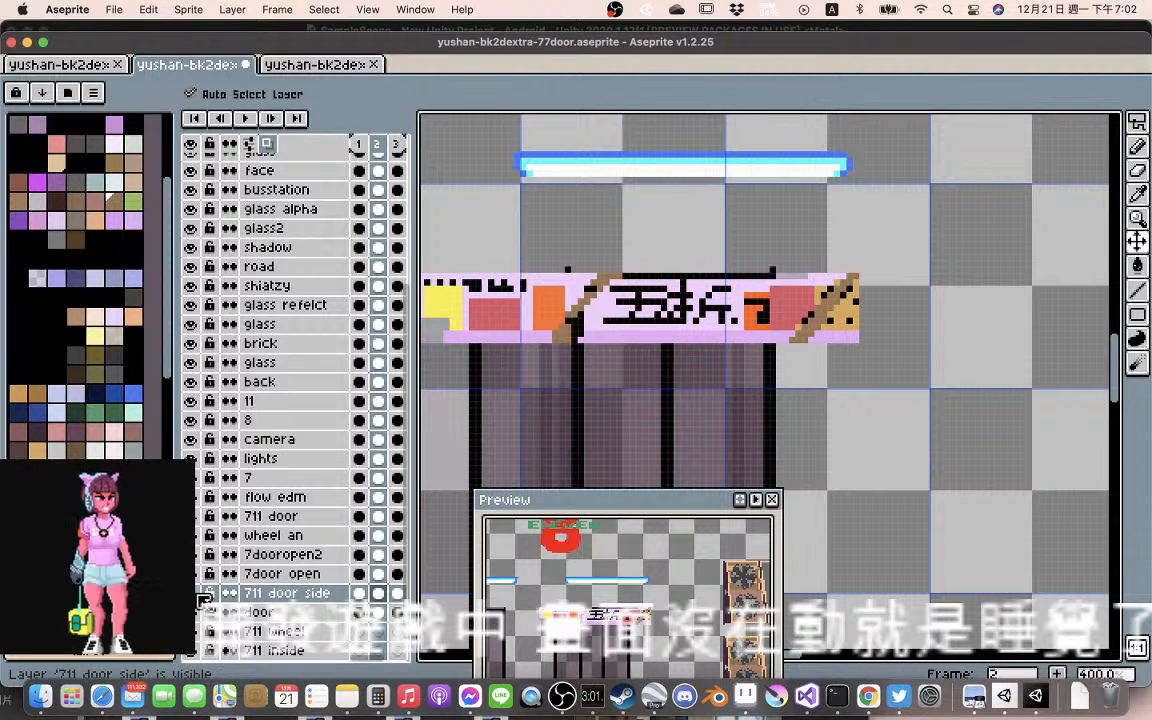
Make the 711 door layer visible again
click(199, 517)
click(199, 517)
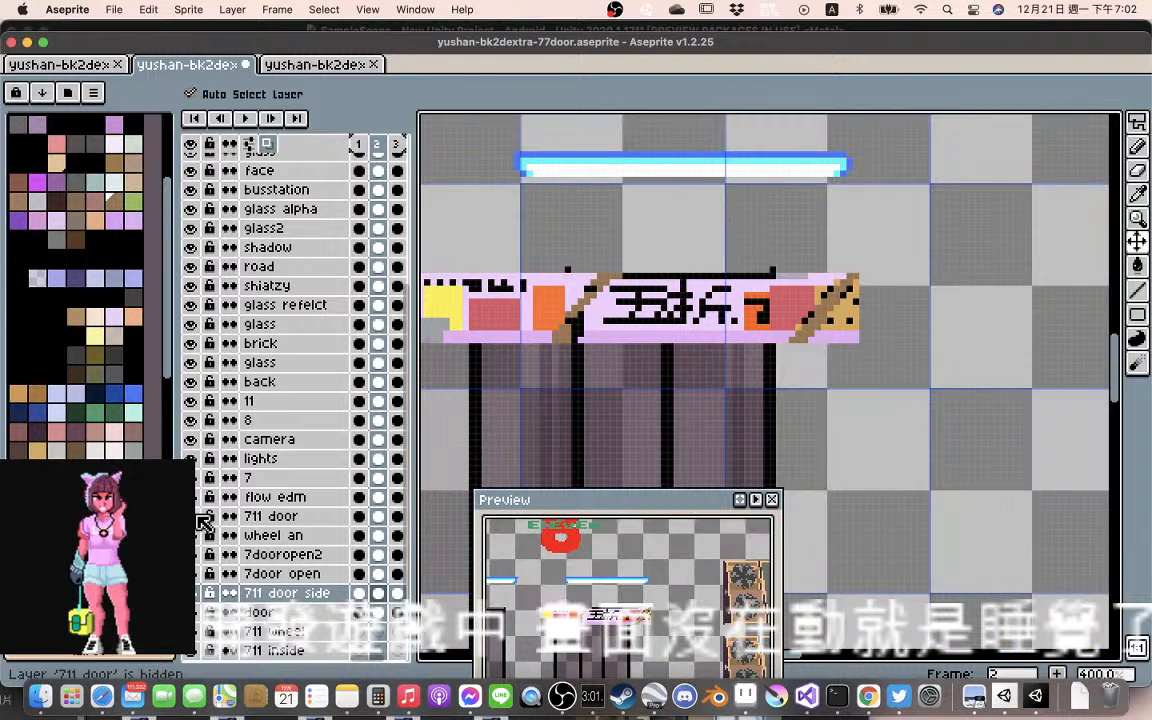
click(199, 517)
click(199, 517)
click(199, 517)
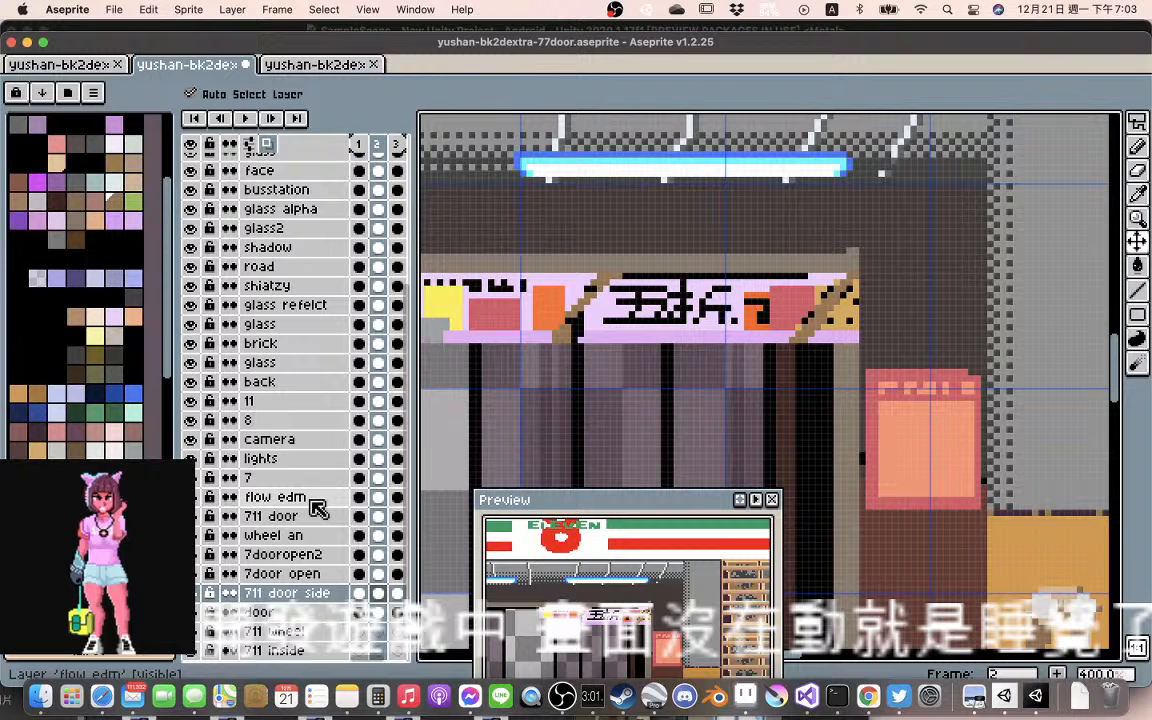
Make flow edm the active layer and play the animation to check the banner's movement, then stop playback
click(312, 500)
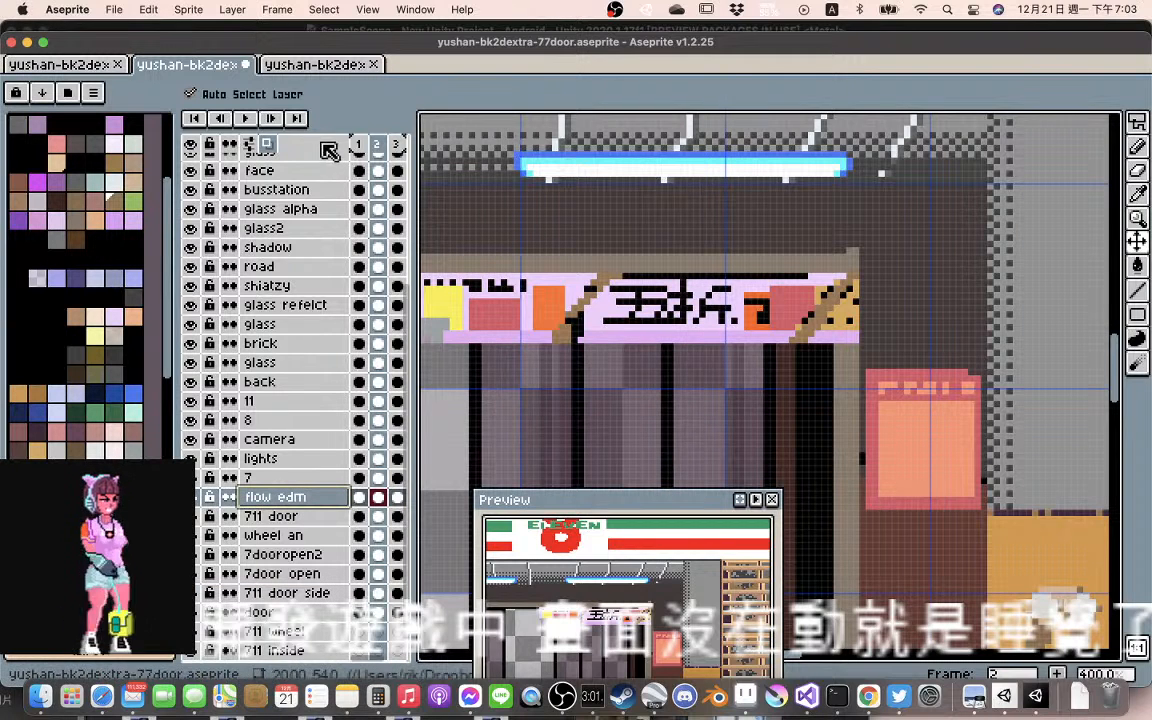
click(242, 119)
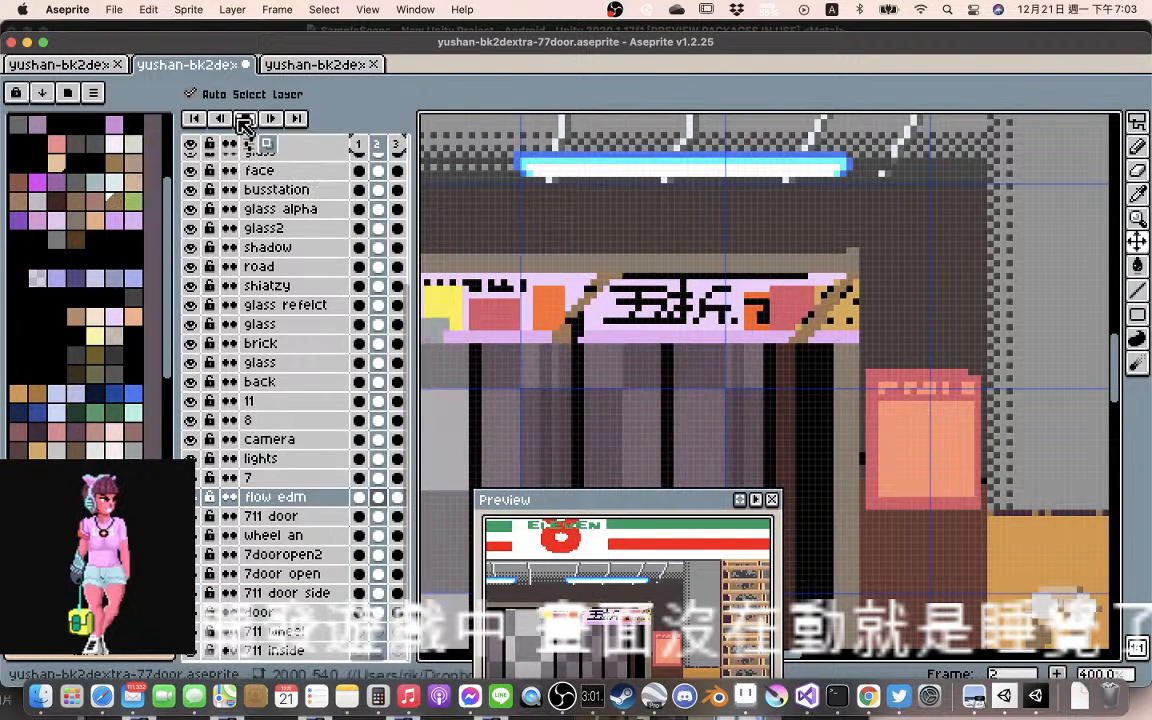
scroll(620, 342, down, 2)
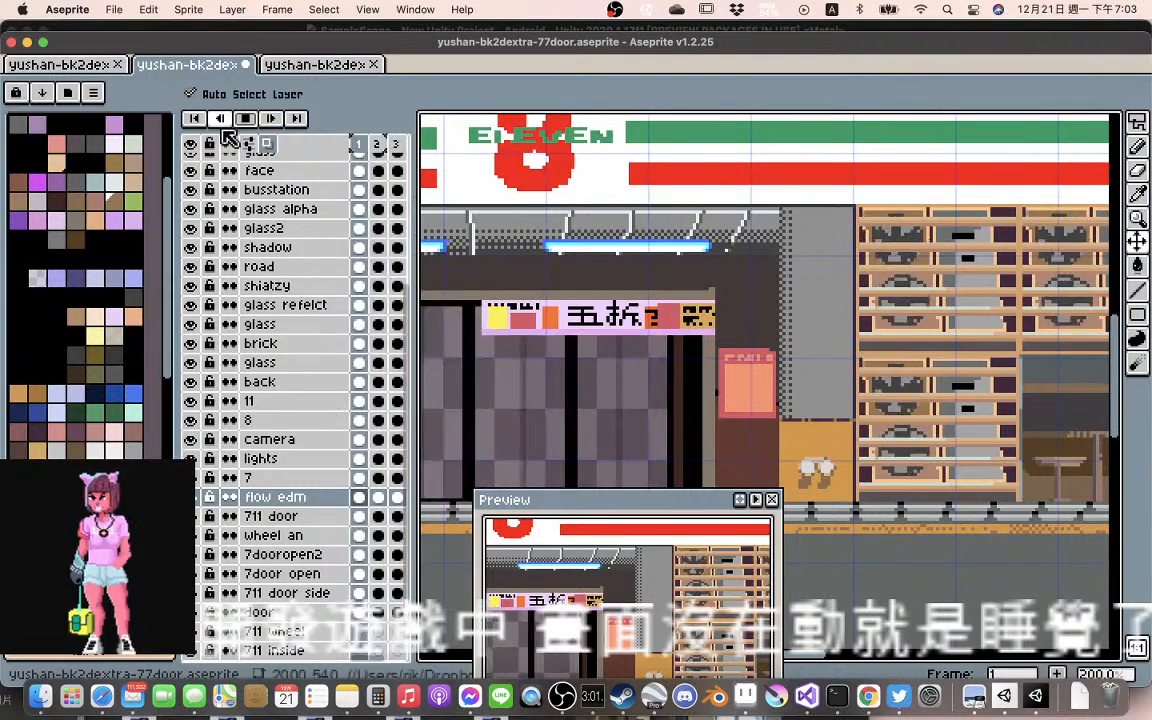
click(245, 118)
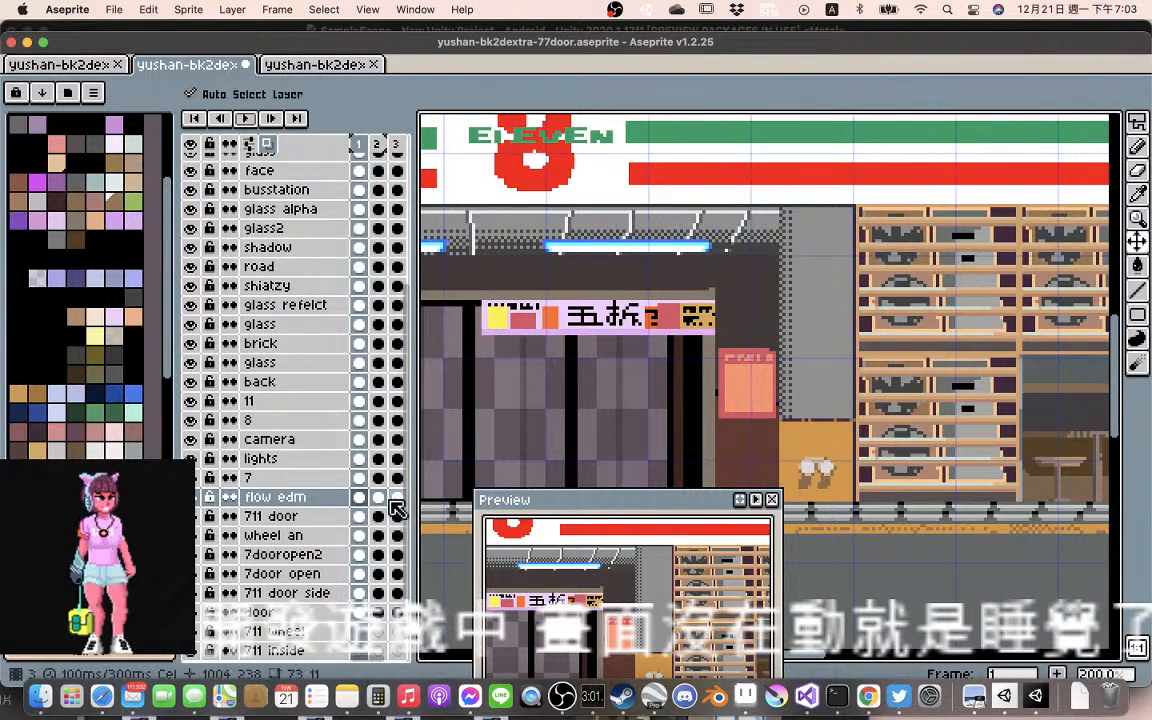
Choose the light brown swatch and Line tool to draw over the black line above the lettering on flow edm, frame 2
click(378, 497)
scroll(630, 318, up, 2)
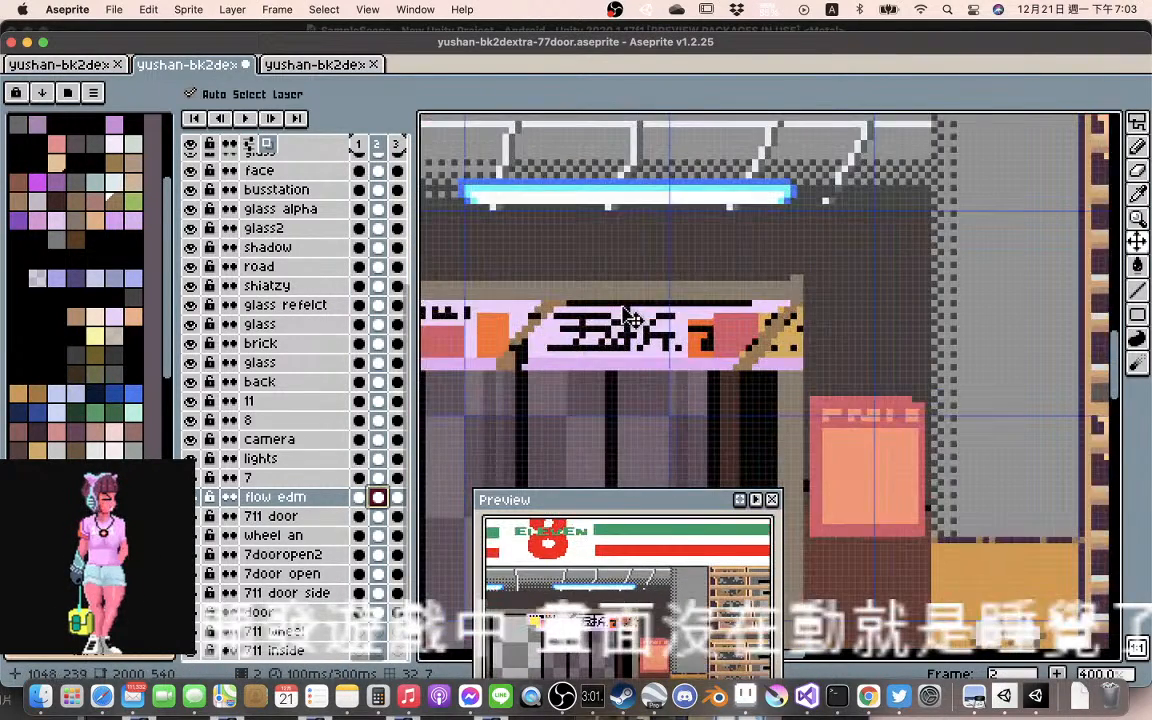
scroll(585, 300, up, 1)
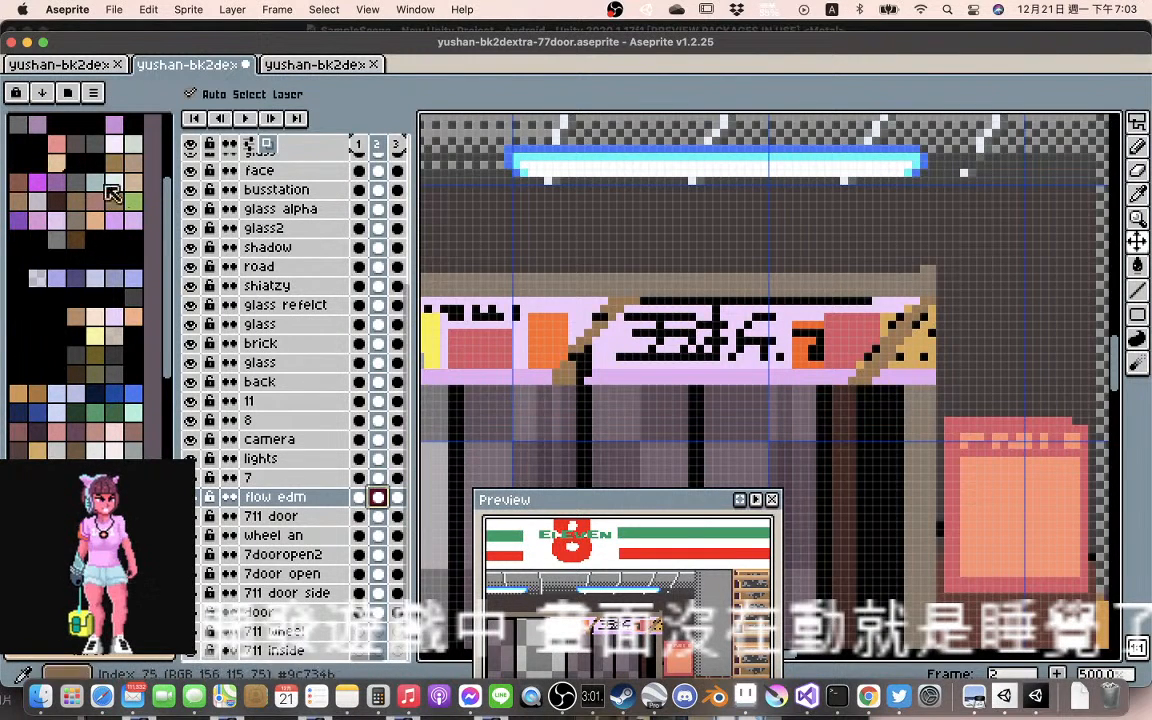
click(133, 163)
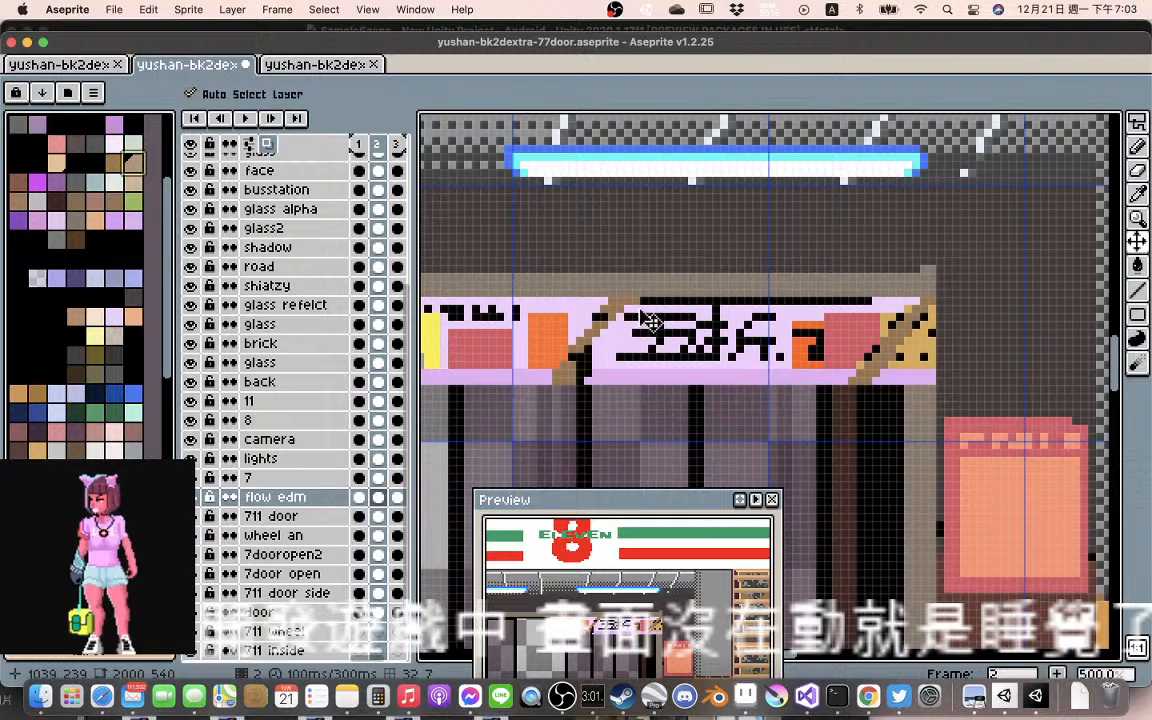
key(b)
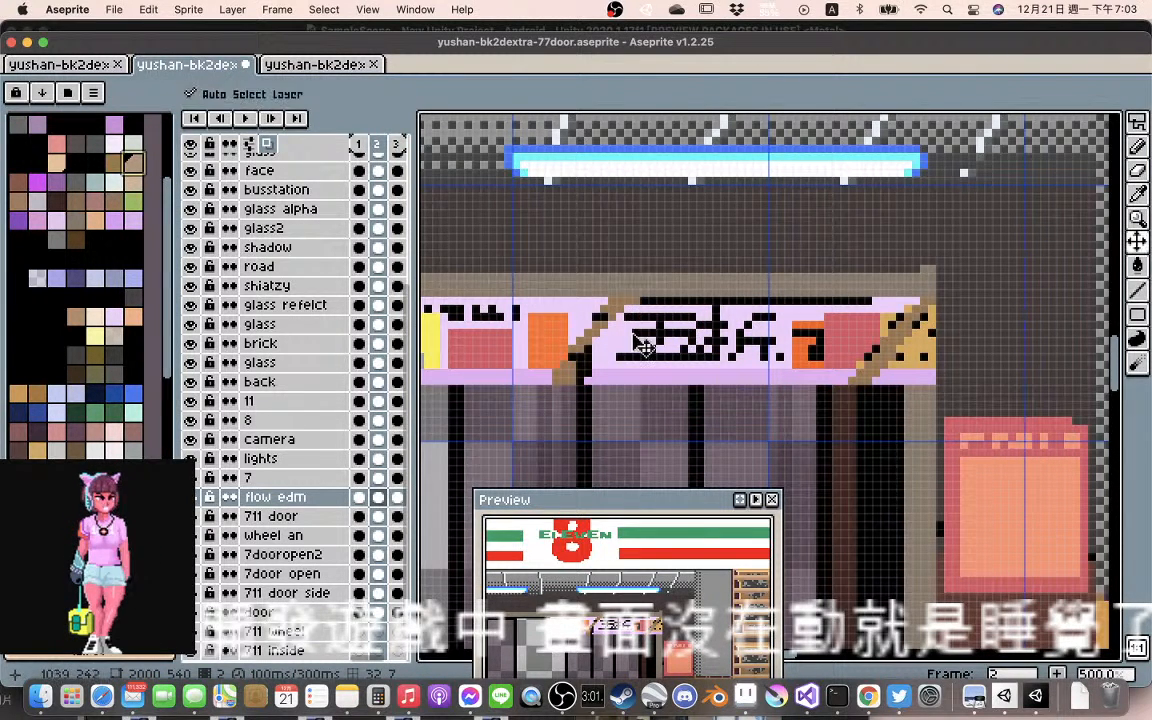
super+click(632, 354)
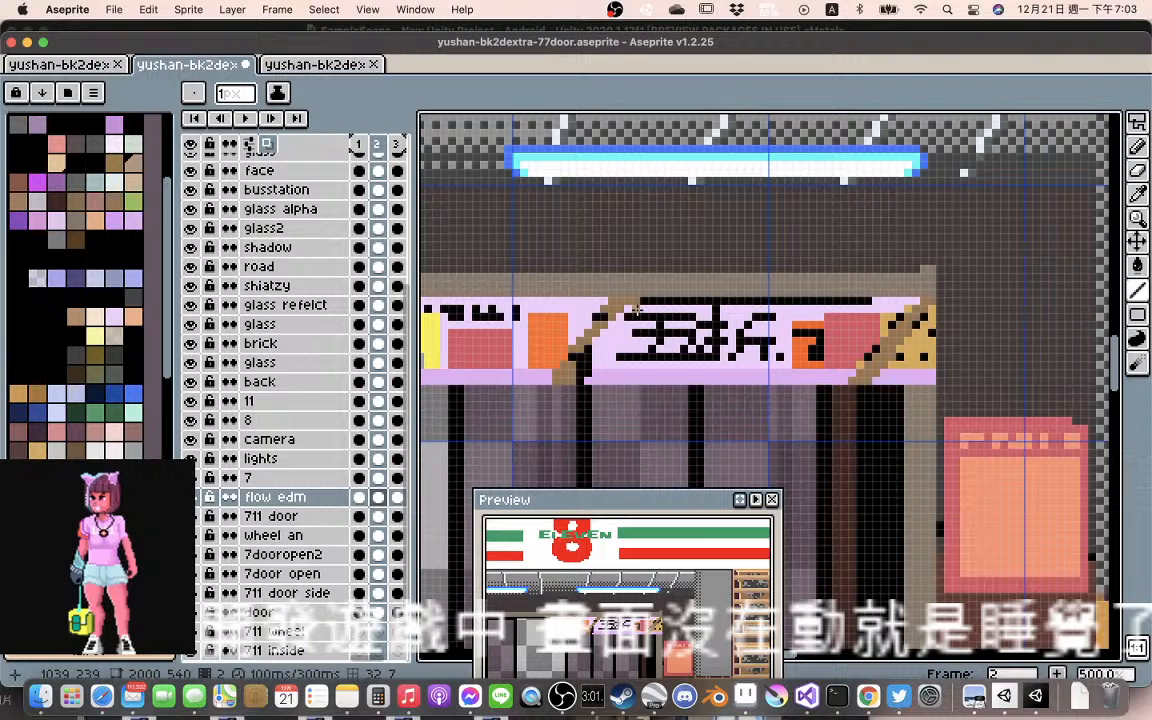
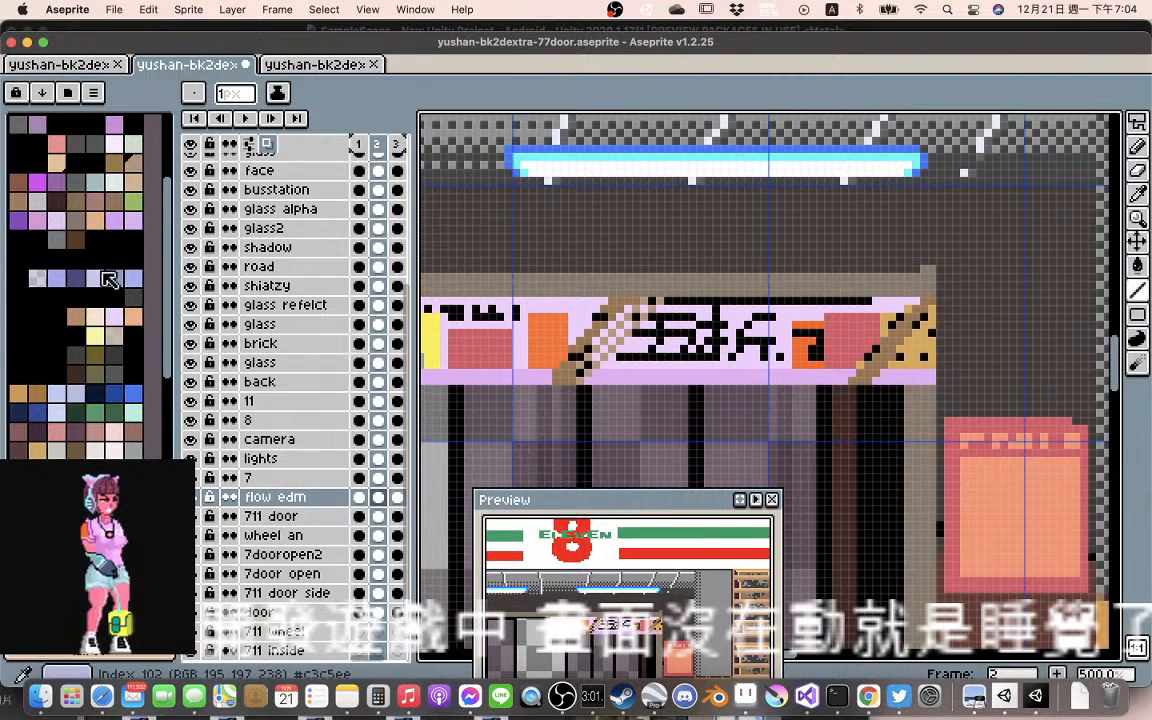
Draw dithered peach diagonal lines beside the brown fold on the flow edm banner in frame 2 with the Line tool
click(36, 160)
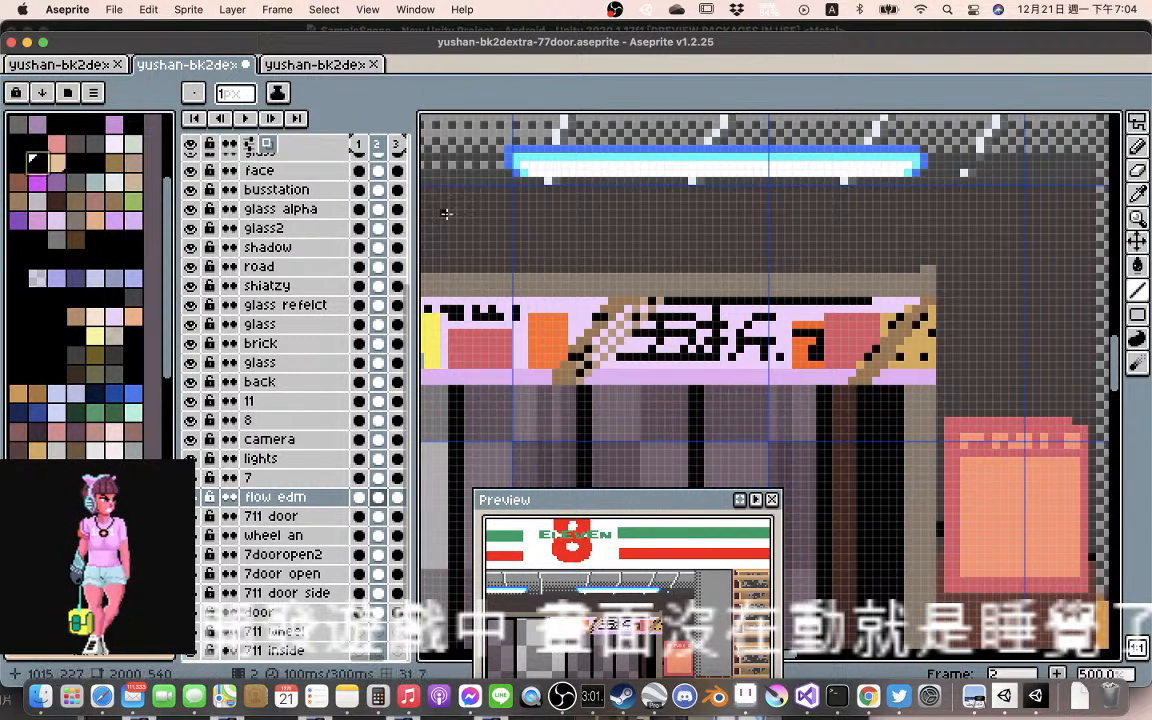
click(56, 160)
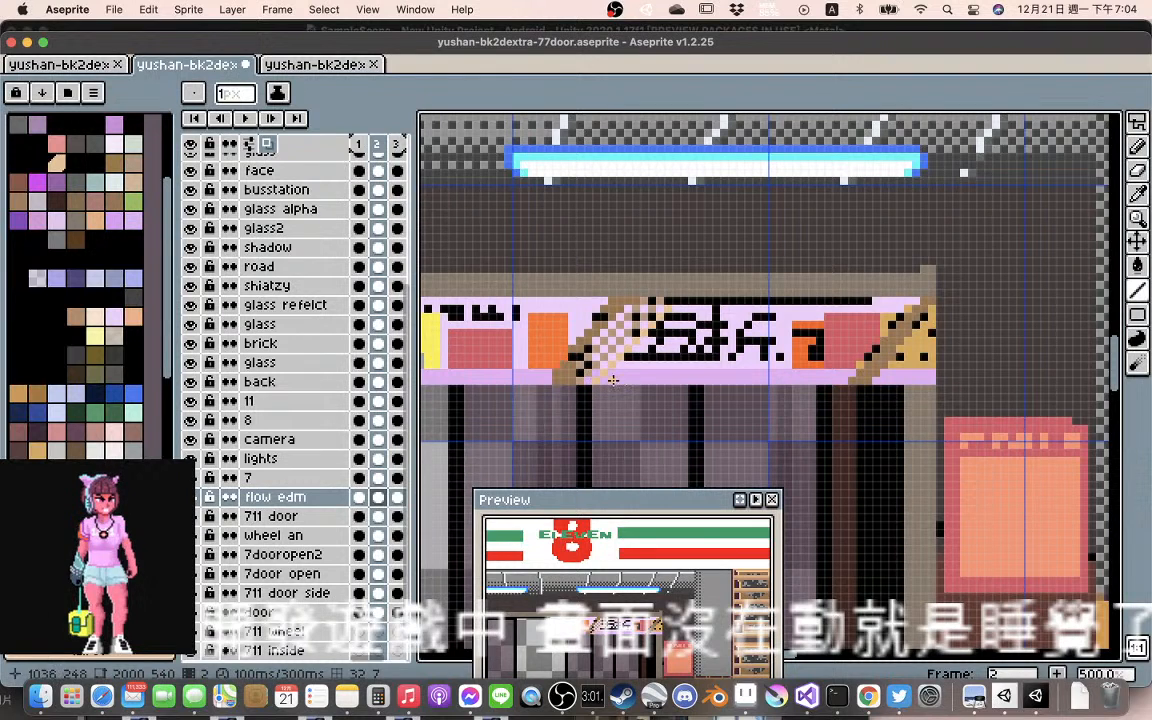
click(615, 379)
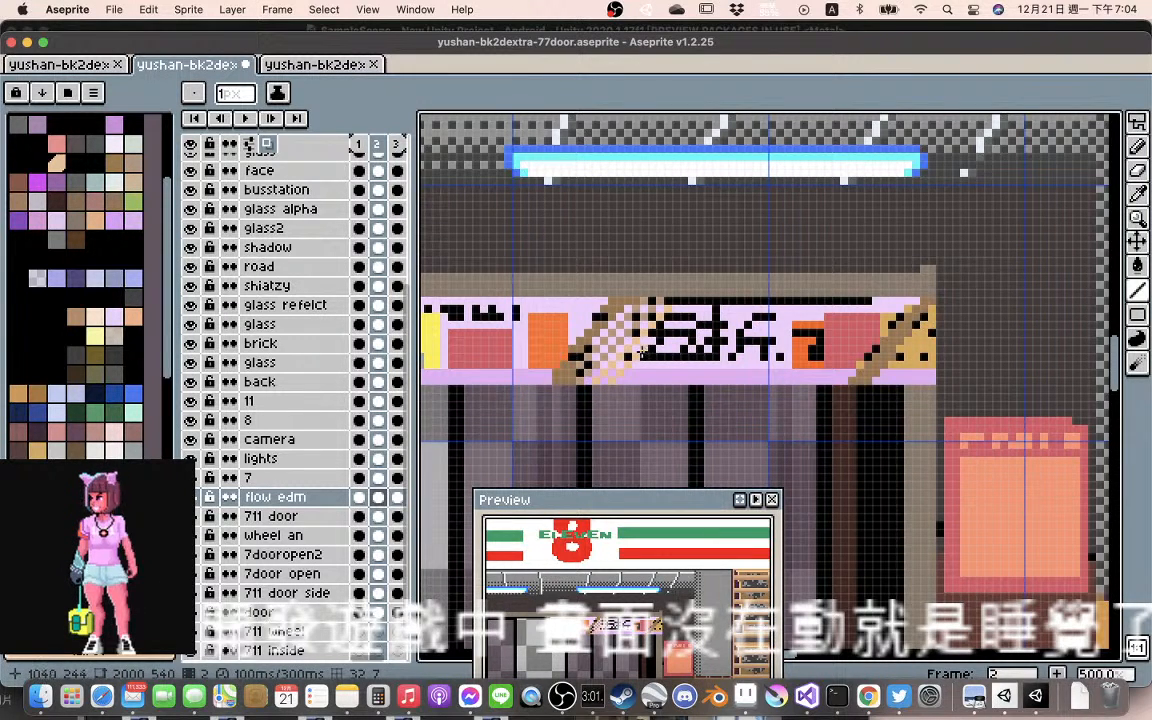
scroll(660, 339, up, 2)
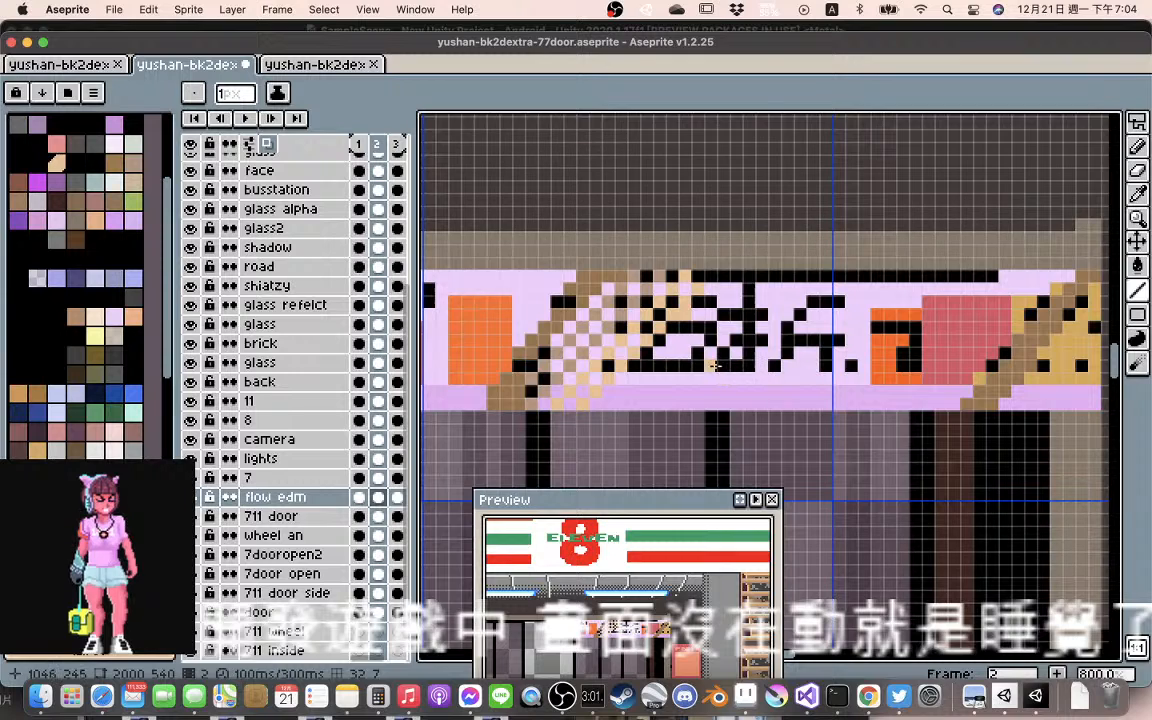
scroll(645, 330, down, 3)
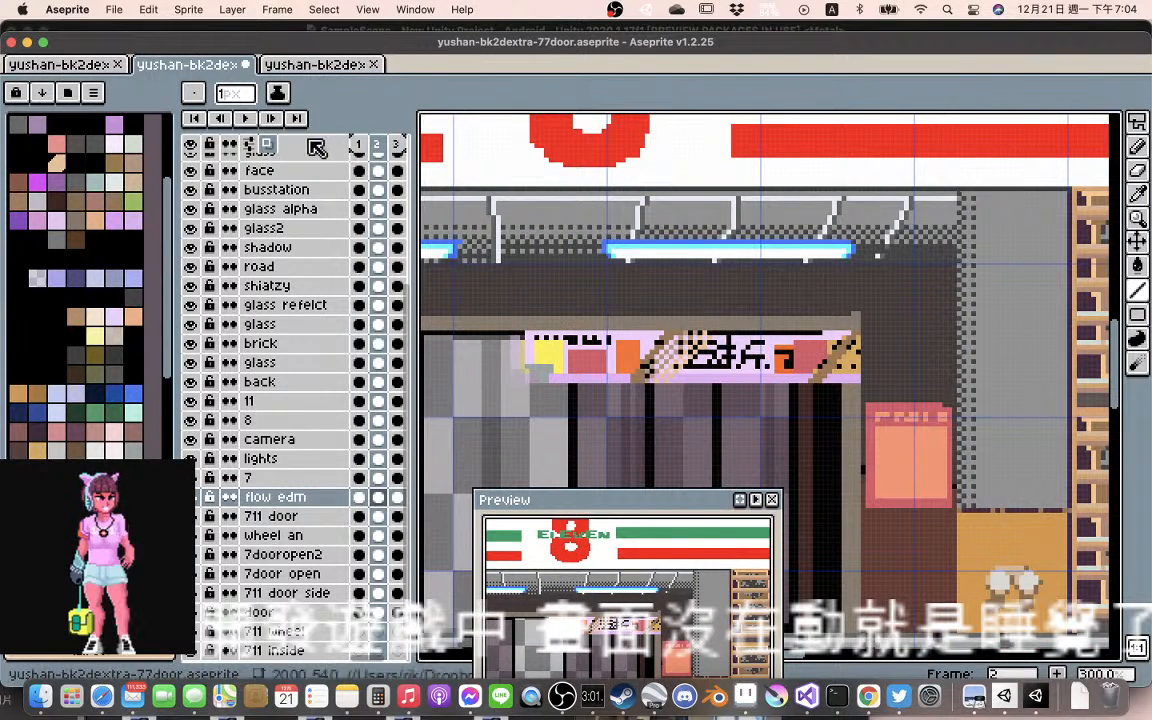
Play the animation to check how the banner with the dithered fold moves, then stop playback
click(245, 119)
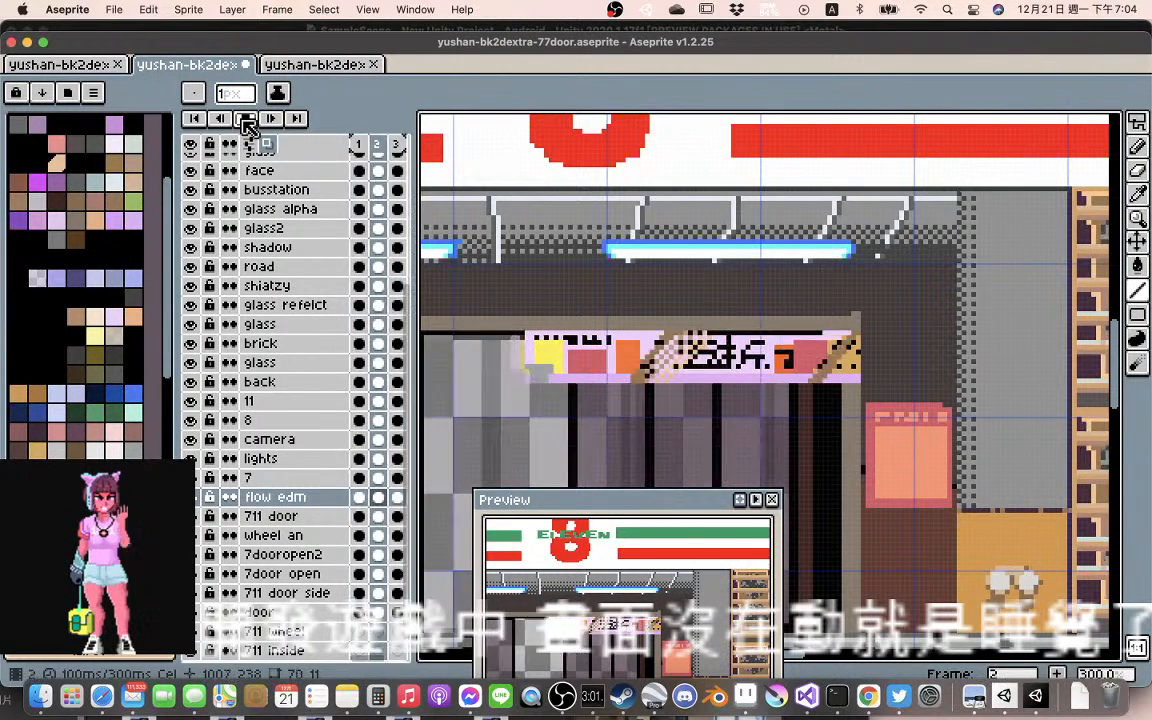
click(246, 120)
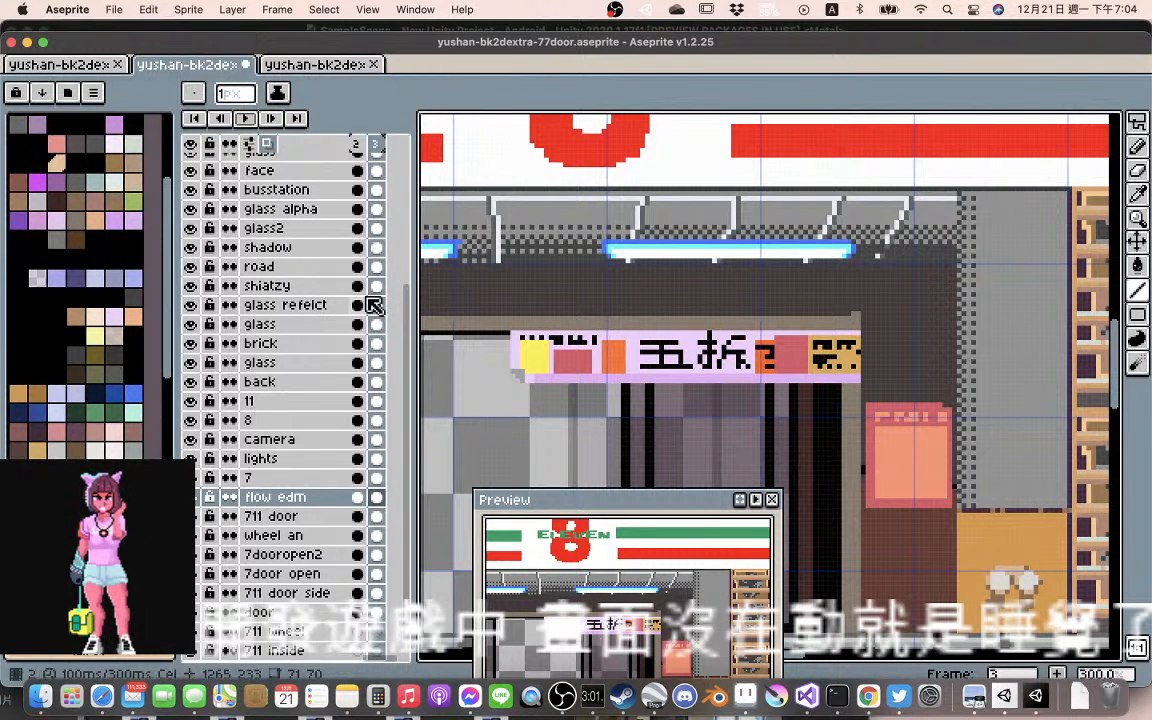
click(252, 120)
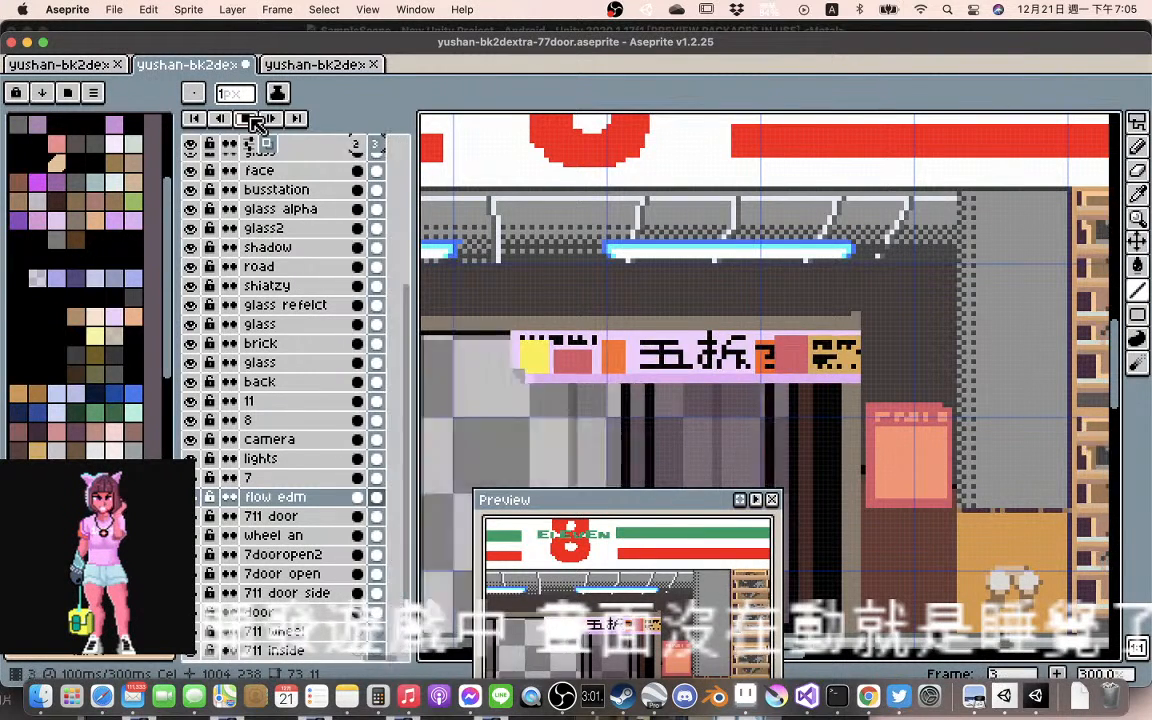
Undo the line and pencil edits to the folds and lettering of the frame 2 door banner, restoring the flat banner
key(super+z)
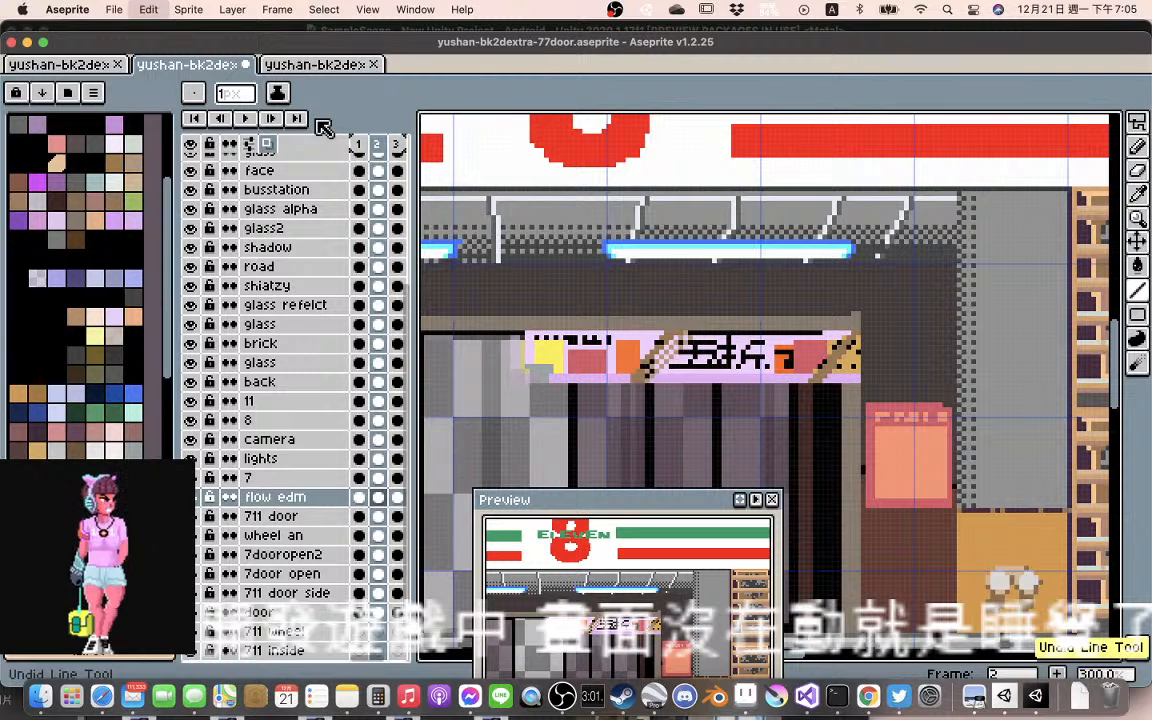
key(super+z)
key(super+z)
key(super+z)
key(super+z)
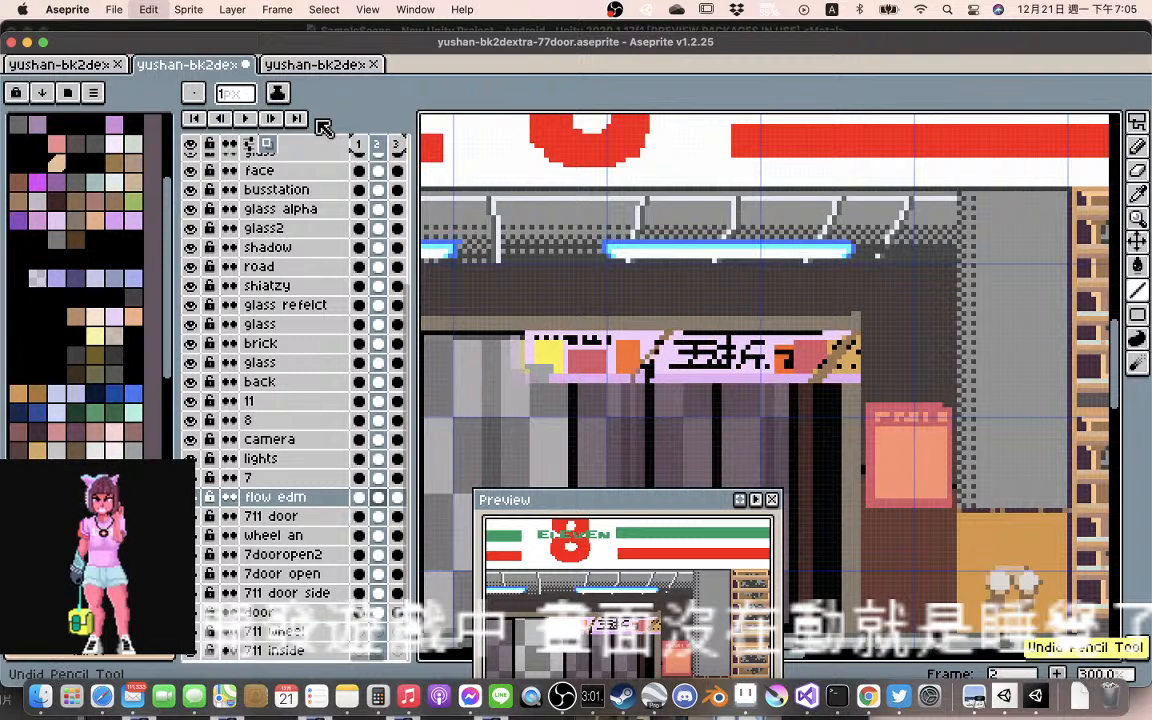
key(super+z)
key(super+z)
key(super+z)
key(super+z)
key(super+z)
key(super+z)
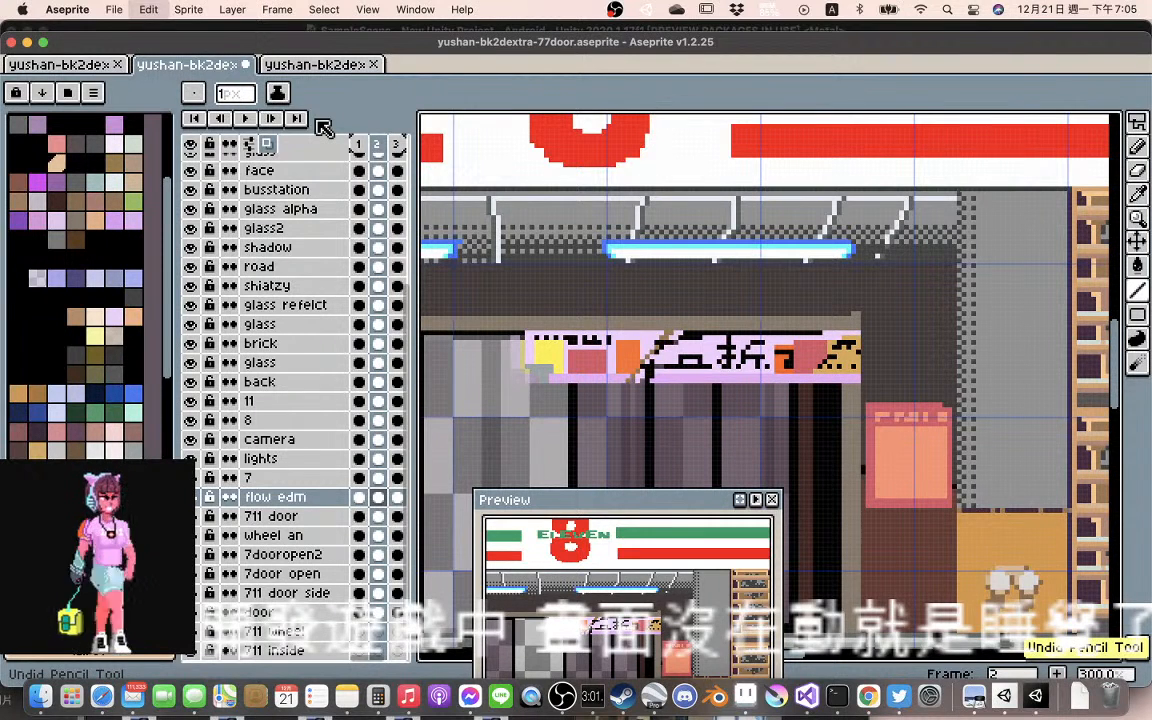
key(super+z)
key(super+z)
key(super+z)
key(super+z)
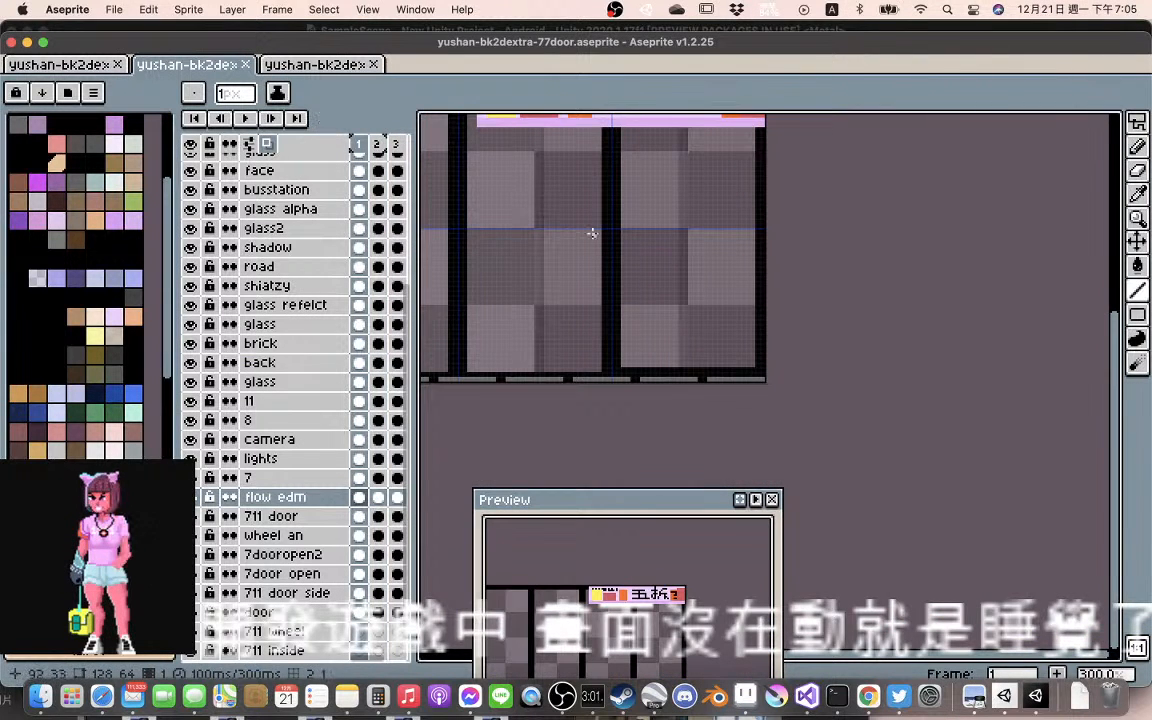
Play the animation to examine the flat banner with the opening doors, both close up and across the whole storefront, then stop playback
scroll(591, 231, down, 3)
scroll(591, 244, up, 3)
scroll(629, 209, up, 3)
scroll(629, 209, right, 3)
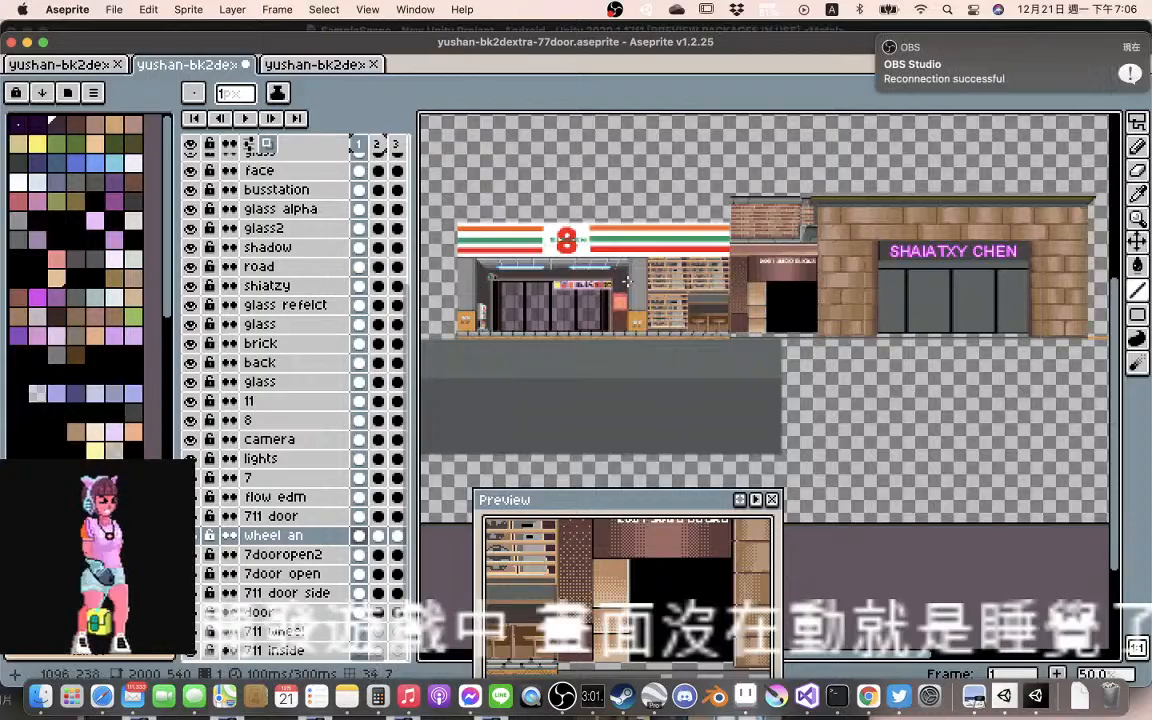
scroll(627, 285, up, 2)
scroll(616, 283, up, 1)
scroll(604, 285, up, 2)
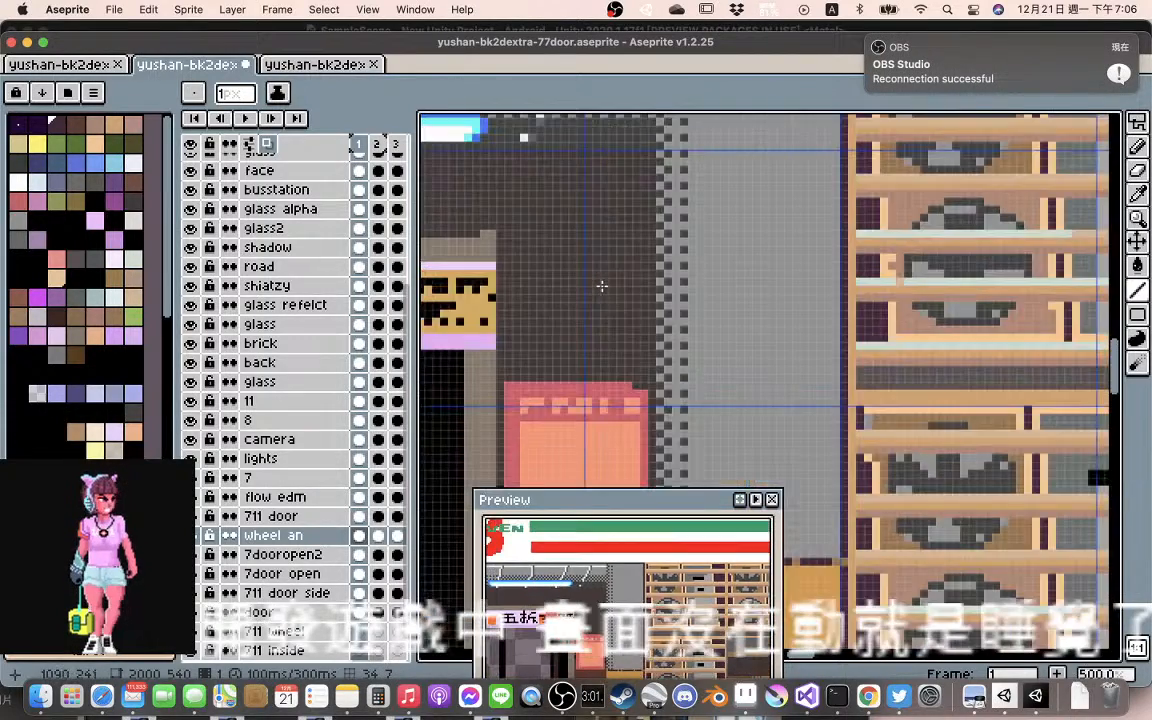
drag(602, 286, 829, 295)
scroll(595, 284, down, 1)
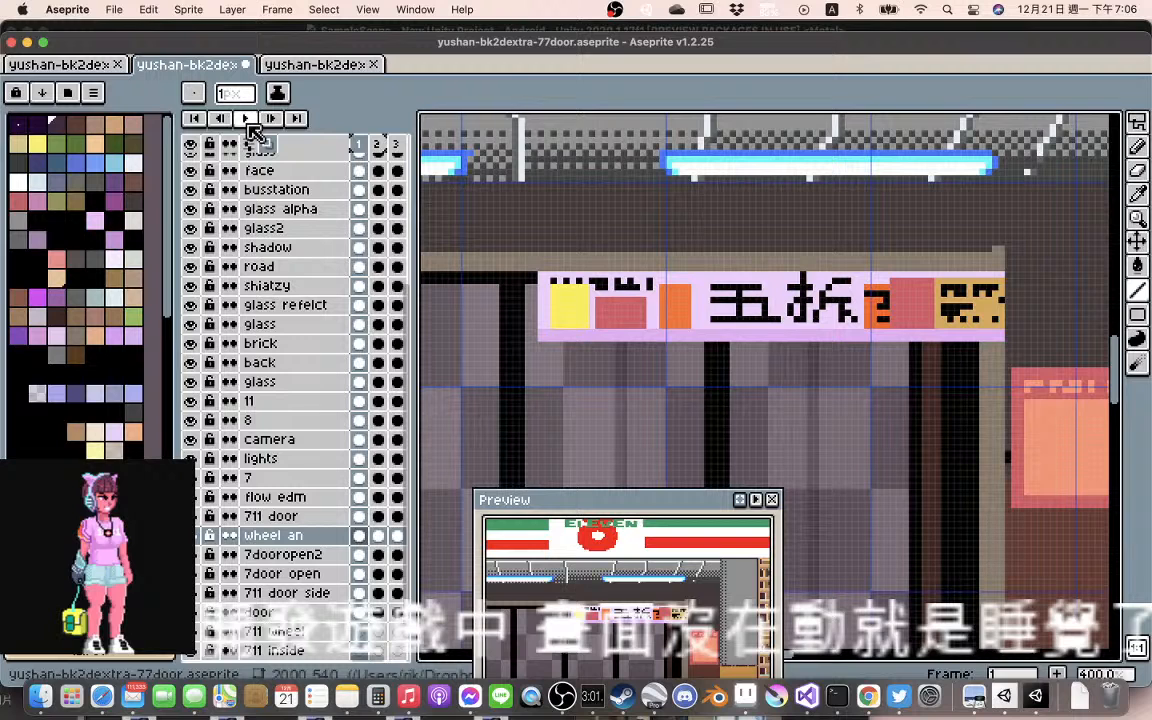
click(246, 119)
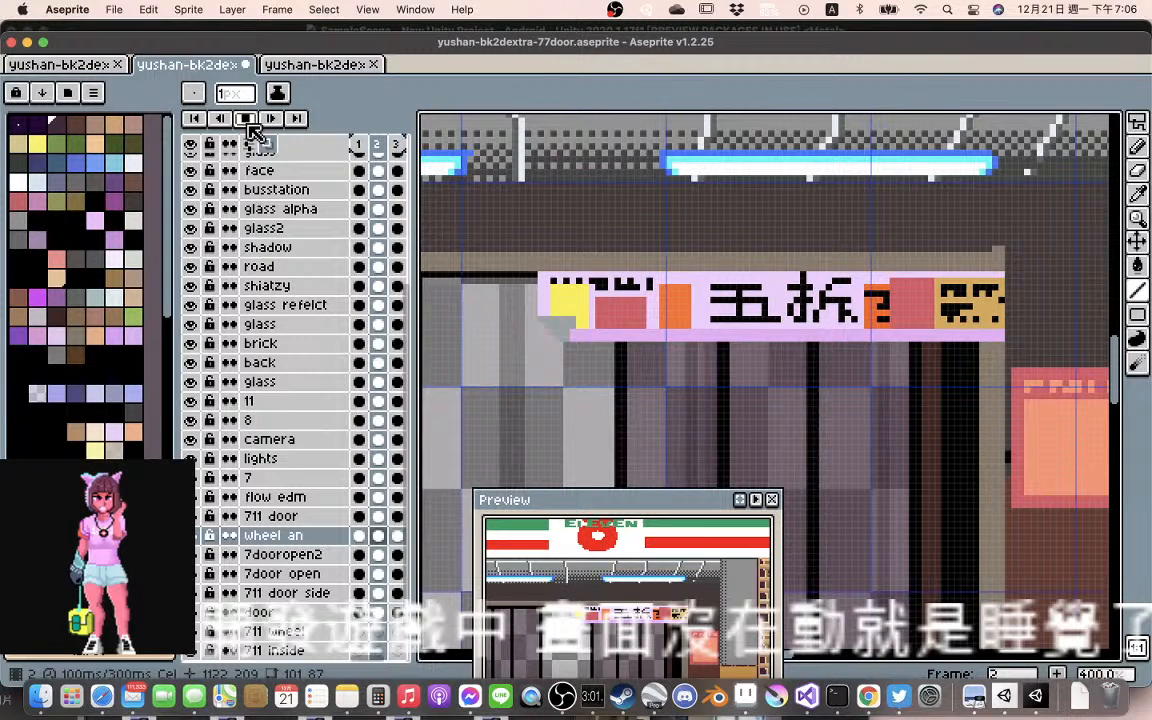
scroll(793, 367, down, 4)
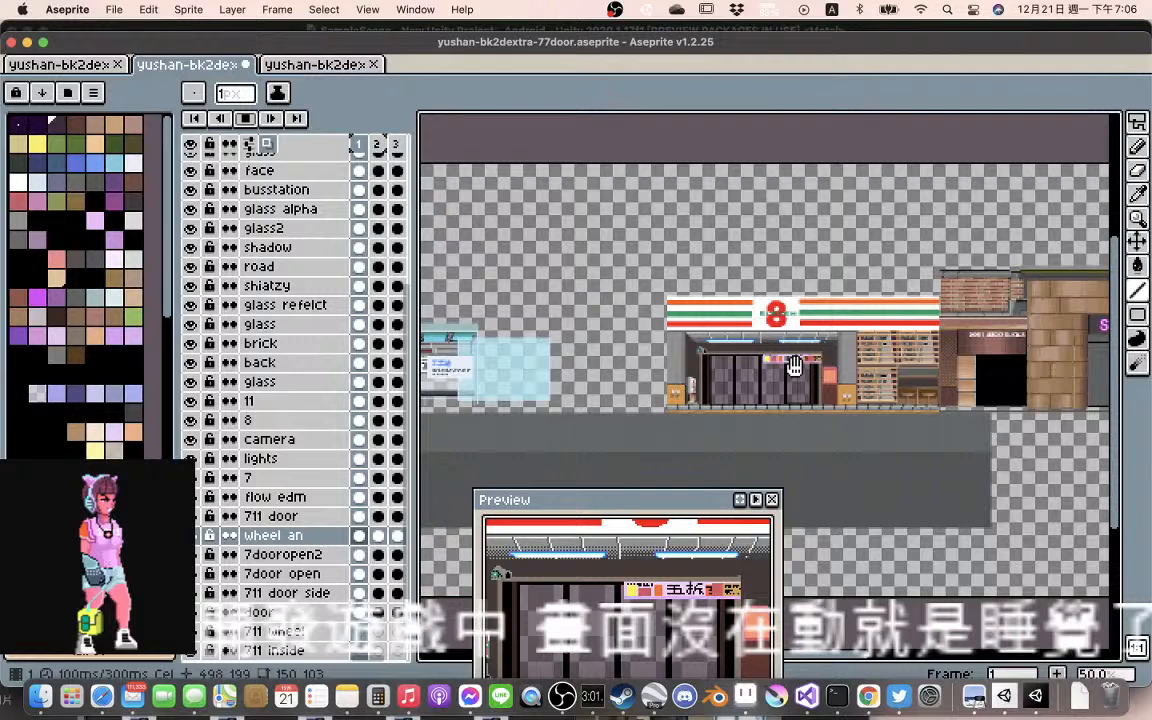
drag(795, 366, 721, 333)
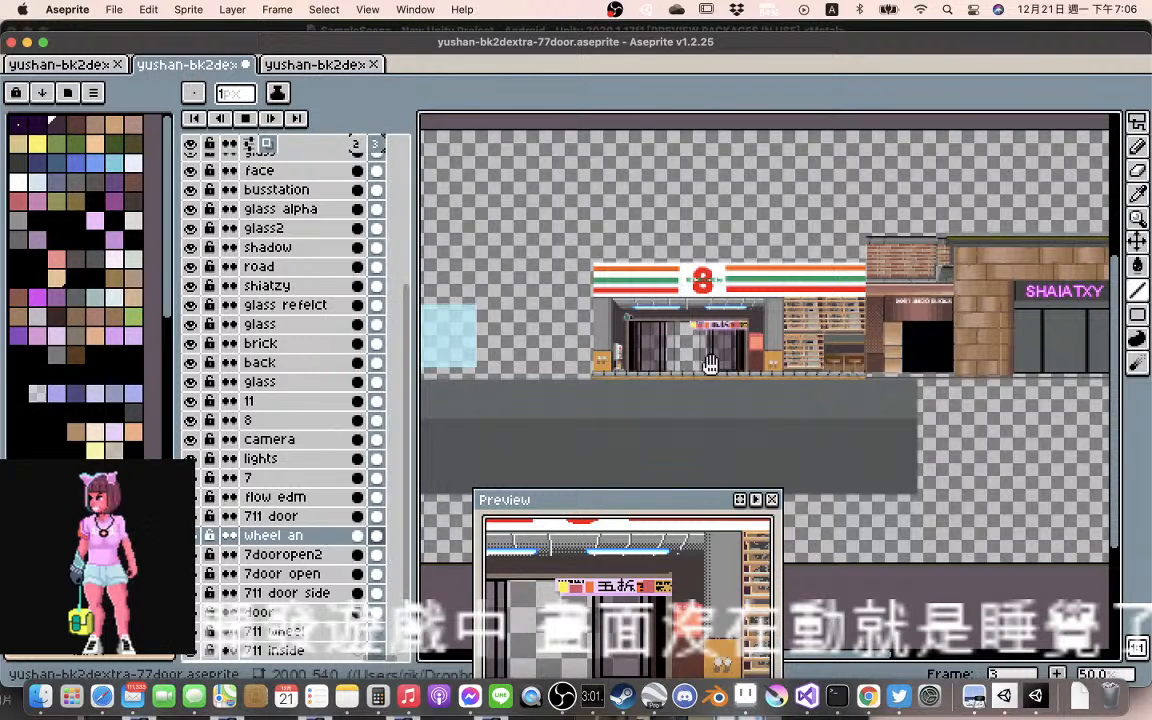
scroll(793, 369, up, 1)
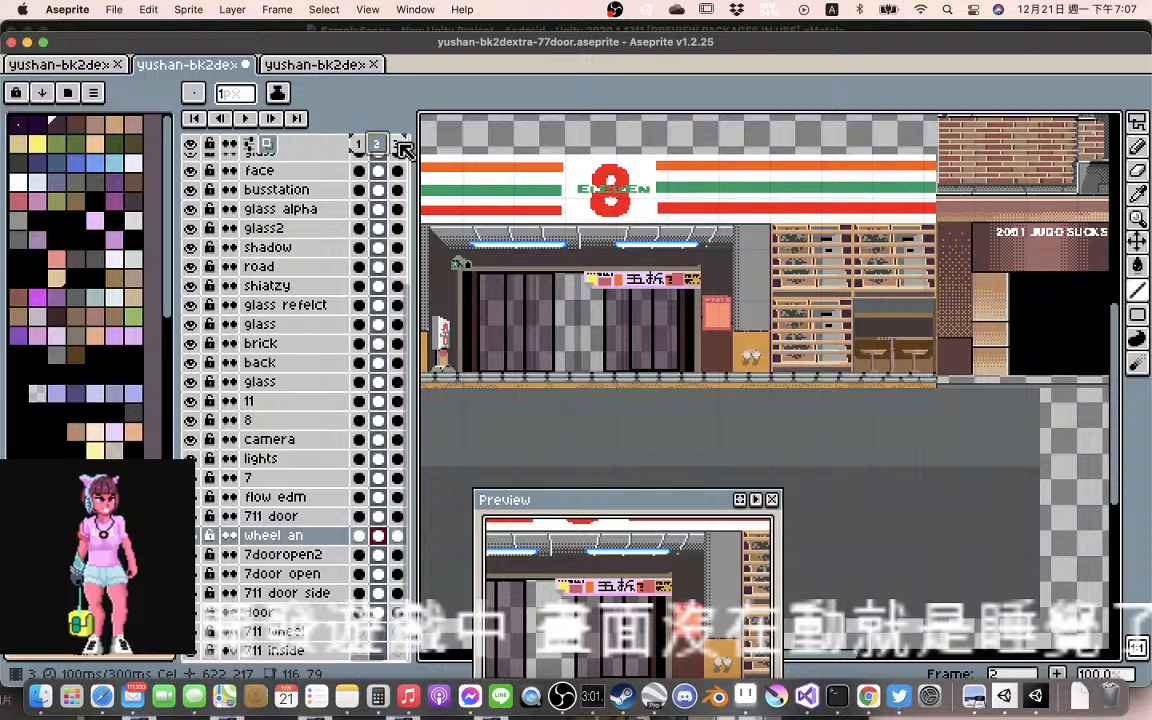
Go to frame 3 and examine the shelves and the stool area beside the shop doors
click(401, 146)
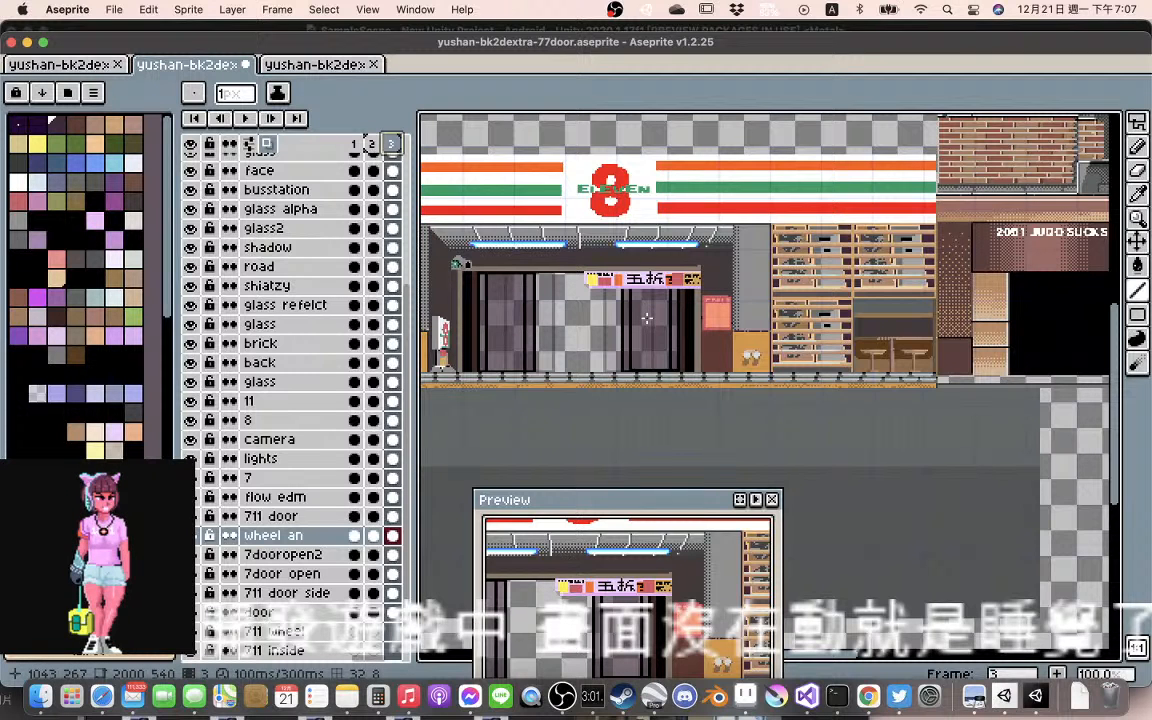
scroll(647, 318, down, 2)
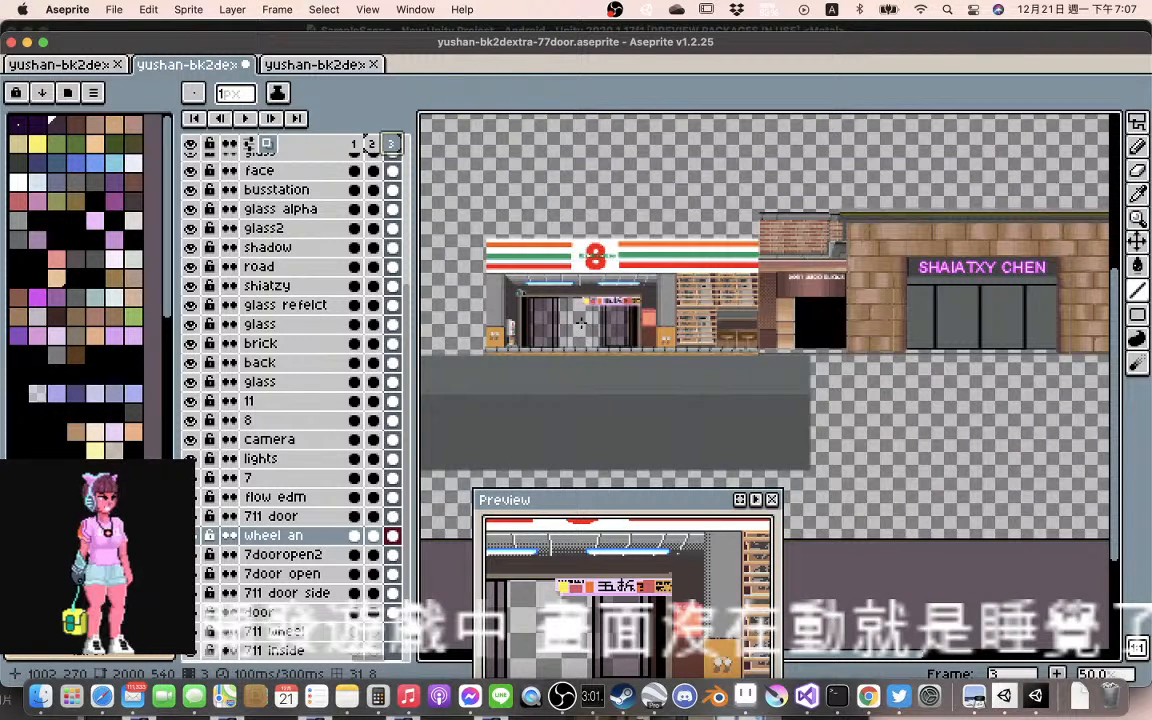
scroll(624, 333, up, 2)
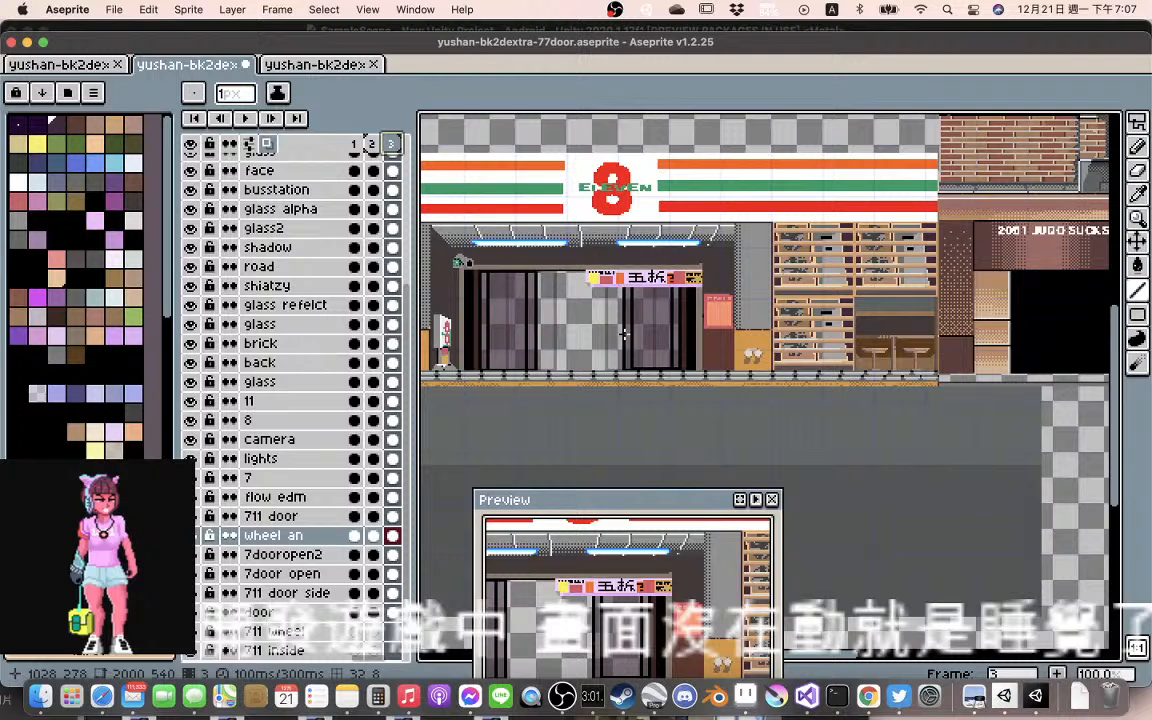
scroll(624, 333, right, 5)
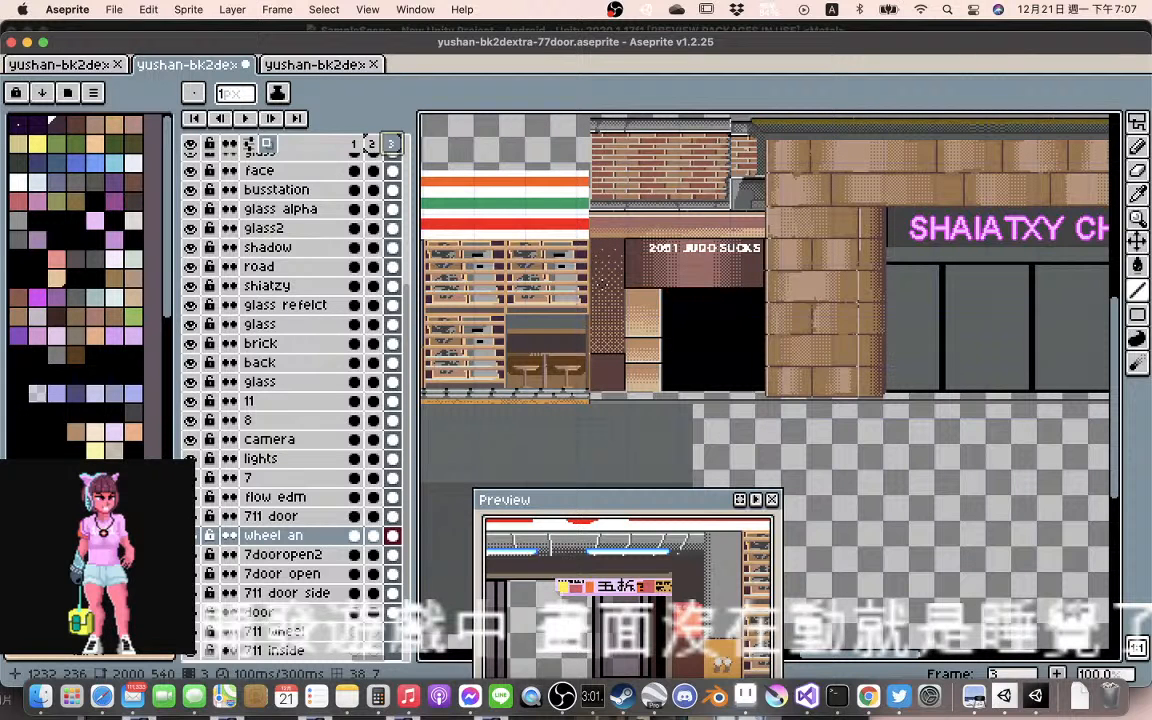
scroll(625, 300, up, 2)
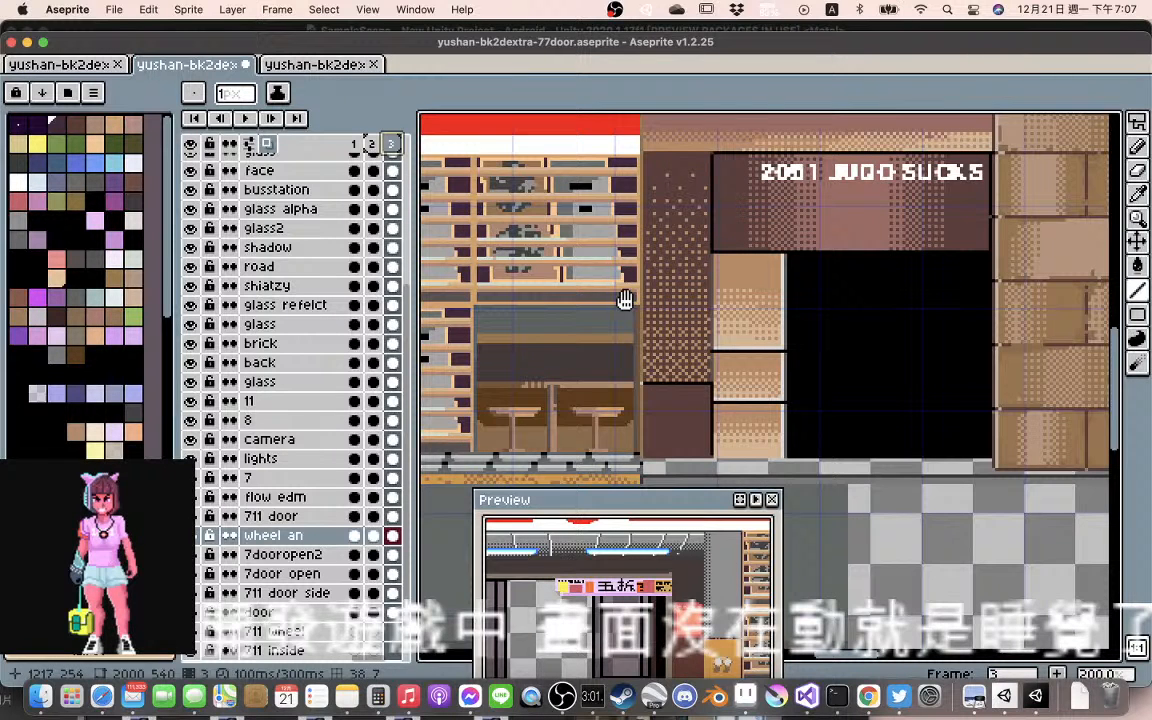
scroll(625, 300, up, 2)
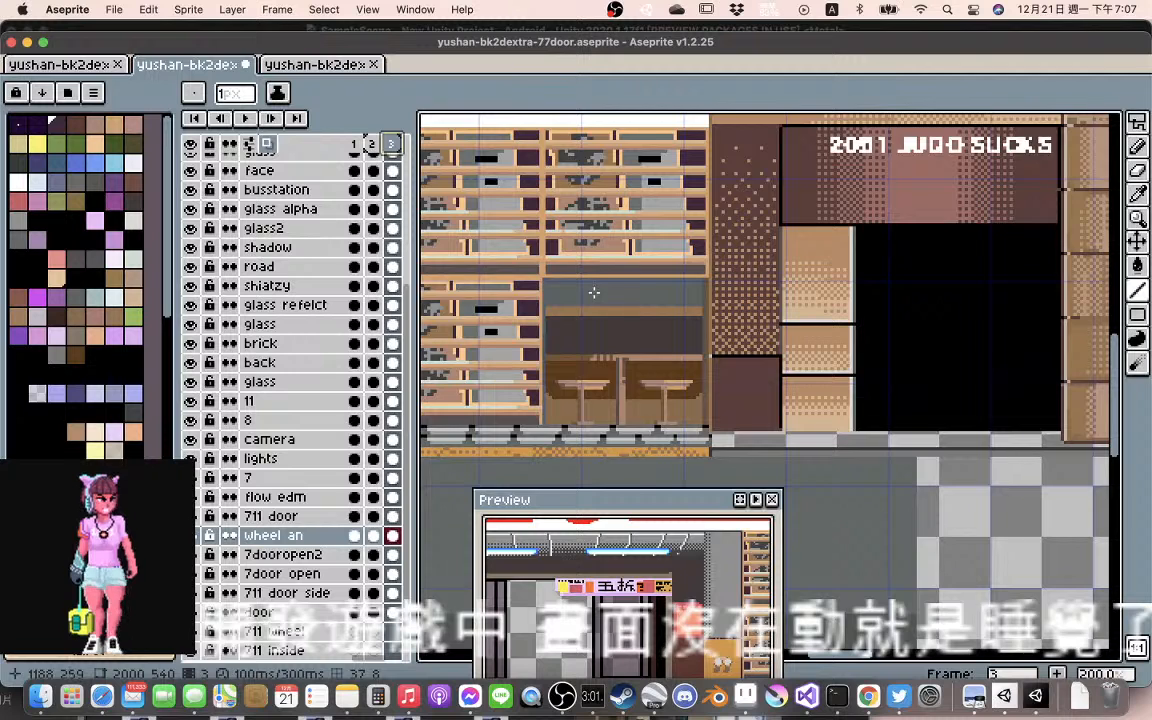
drag(618, 308, 691, 304)
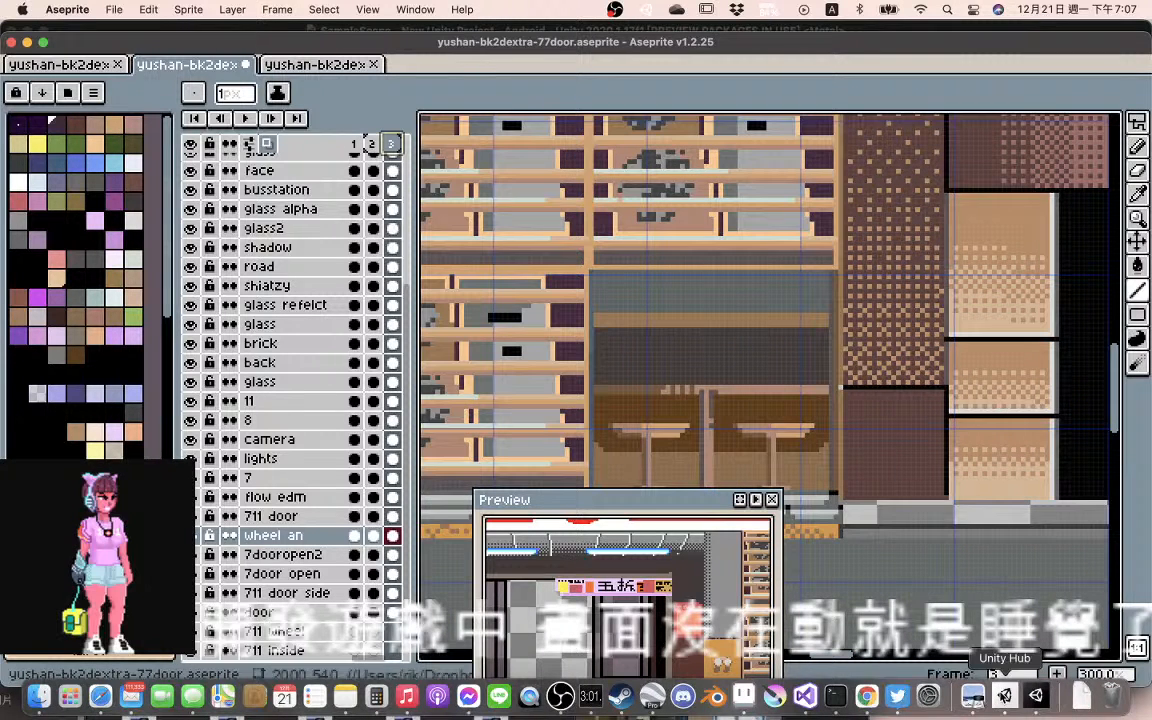
Switch to Unity and enlarge the Game view to 1.4x to inspect the storefront's doors and shelves
click(1005, 695)
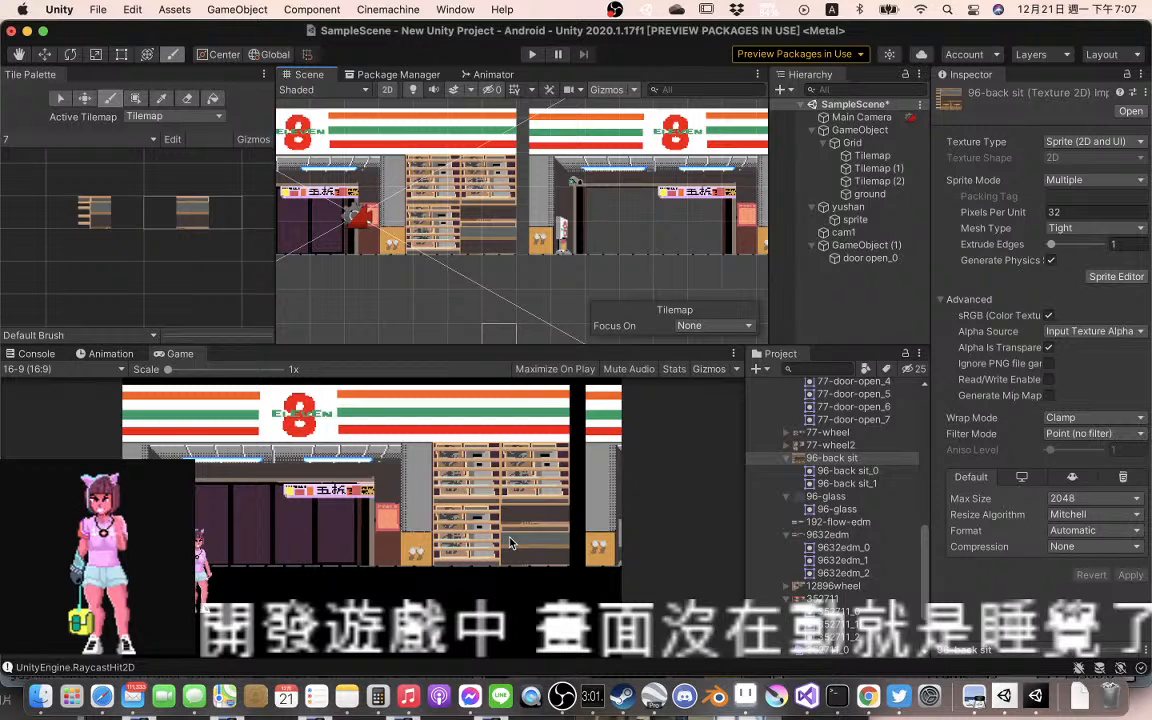
scroll(508, 541, up, 2)
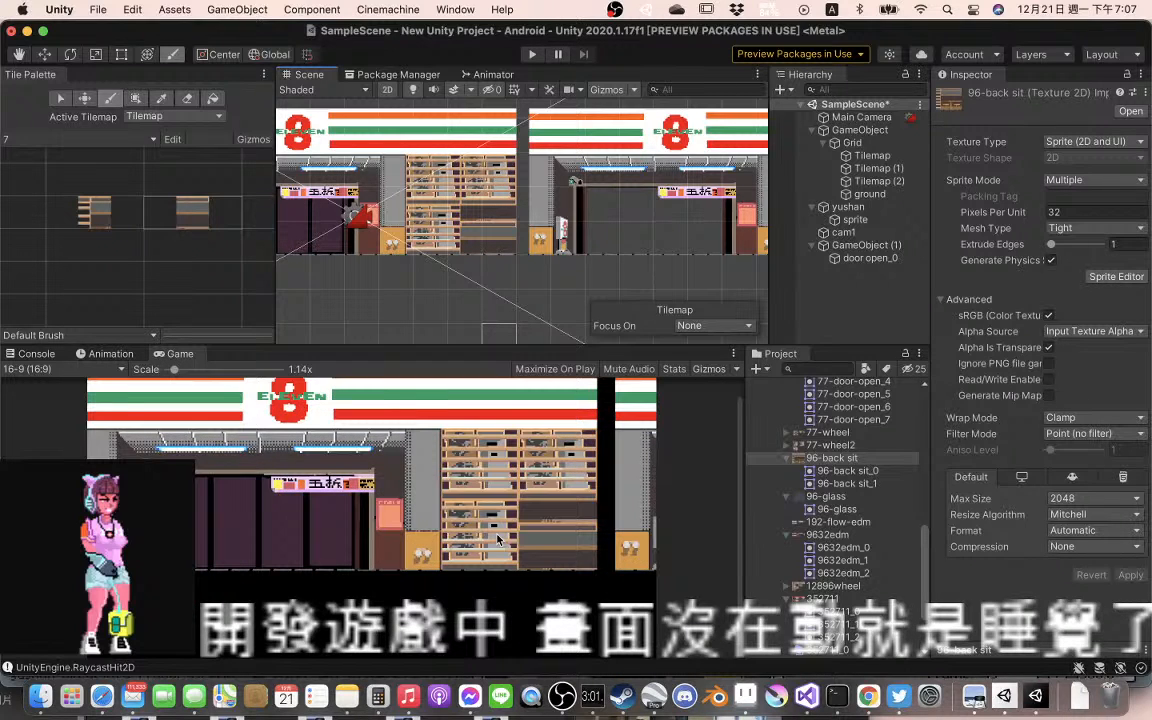
scroll(498, 540, up, 2)
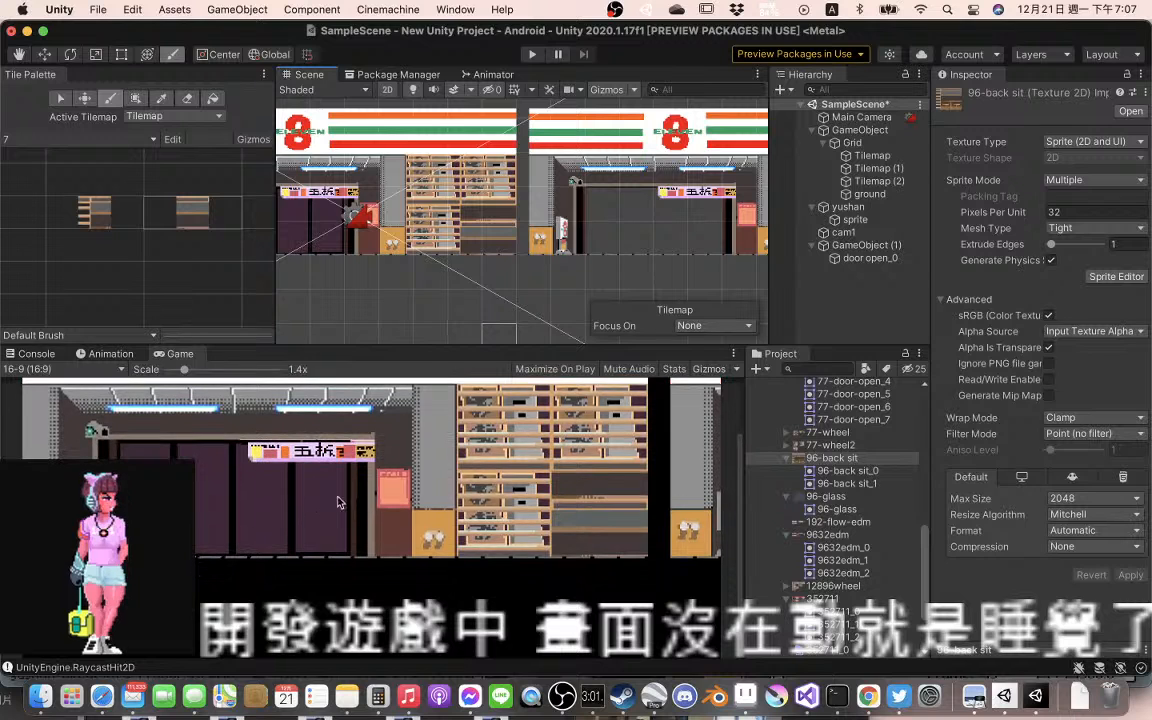
Examine the row of buildings in the Scene view, from the Eleven storefronts to the SHAIATXY CHEN shop, and widen the view
drag(499, 244, 395, 261)
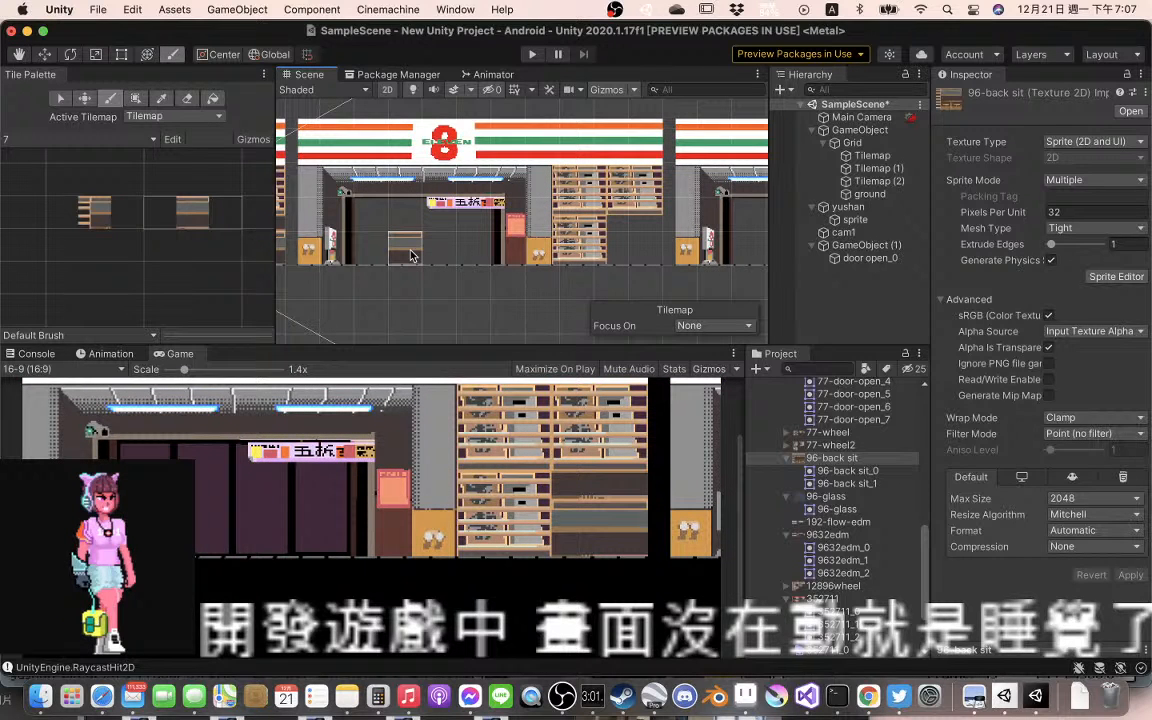
drag(430, 295, 618, 304)
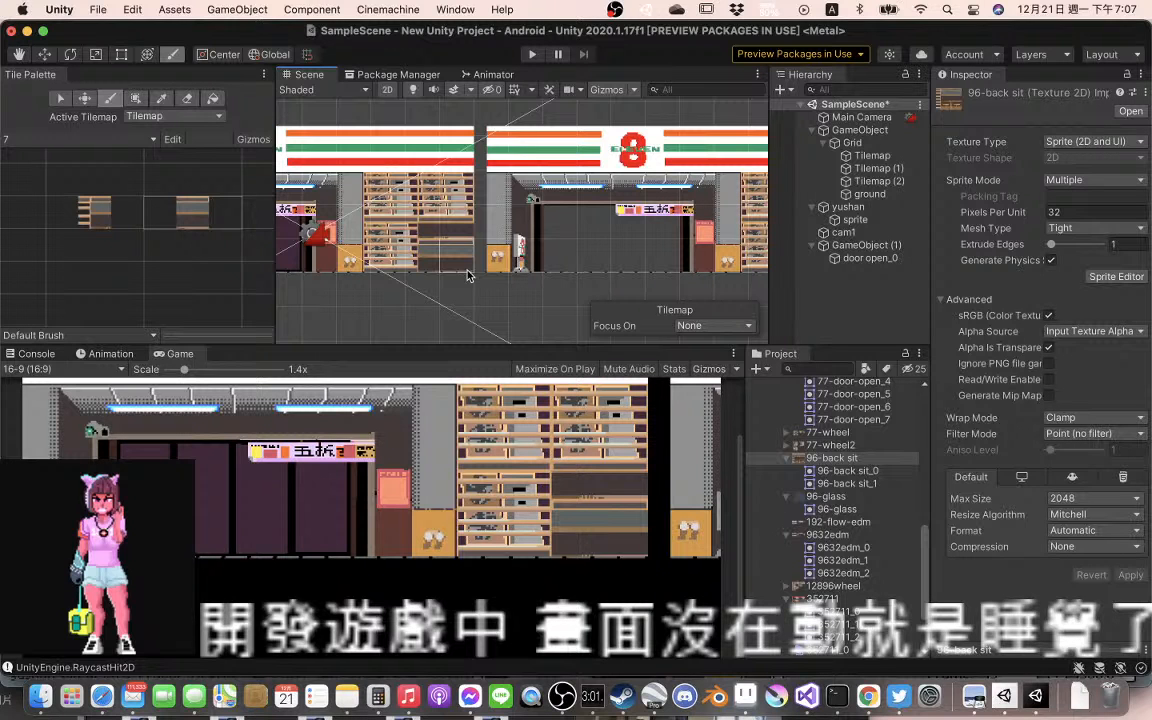
drag(469, 275, 124, 269)
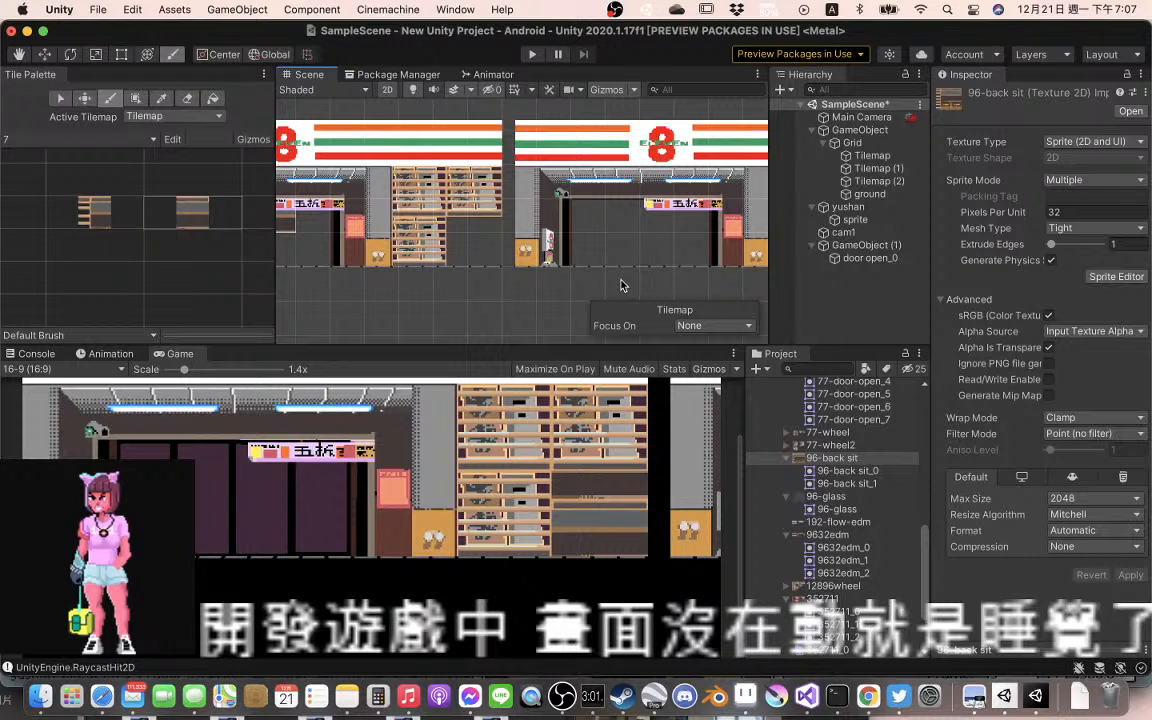
drag(621, 285, 131, 284)
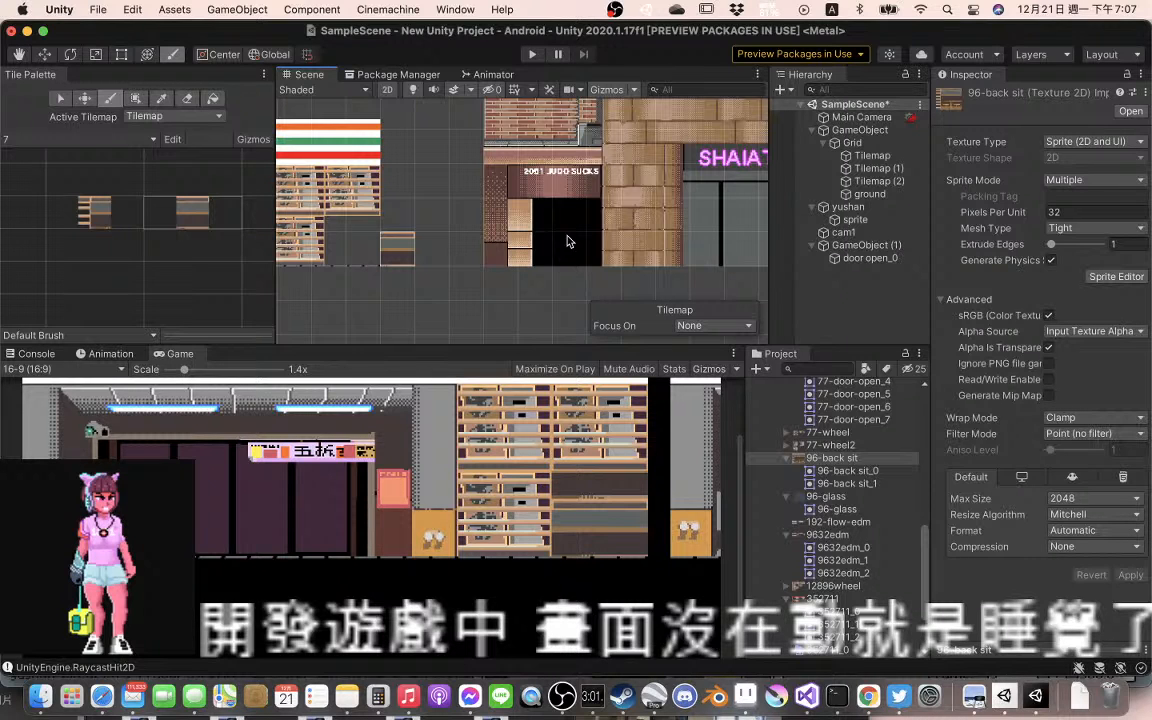
drag(567, 241, 121, 270)
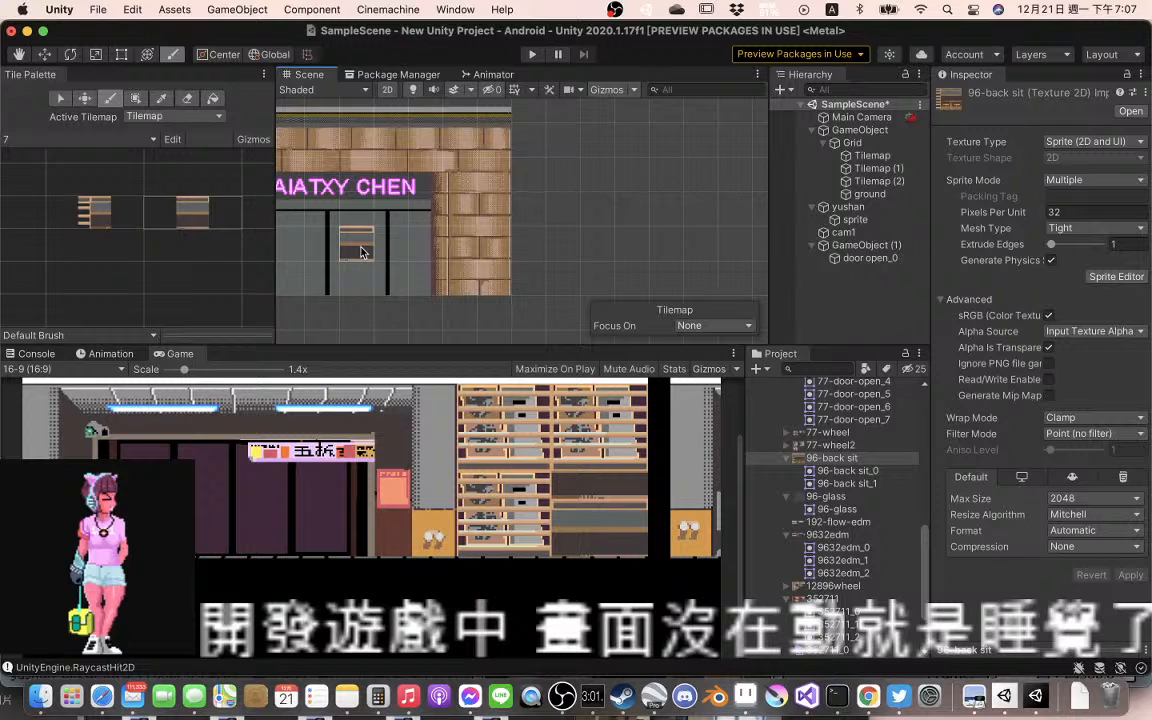
drag(361, 248, 624, 254)
mouse_move(276, 246)
mouse_down()
mouse_move(552, 245)
mouse_move(167, 238)
mouse_move(496, 256)
mouse_up()
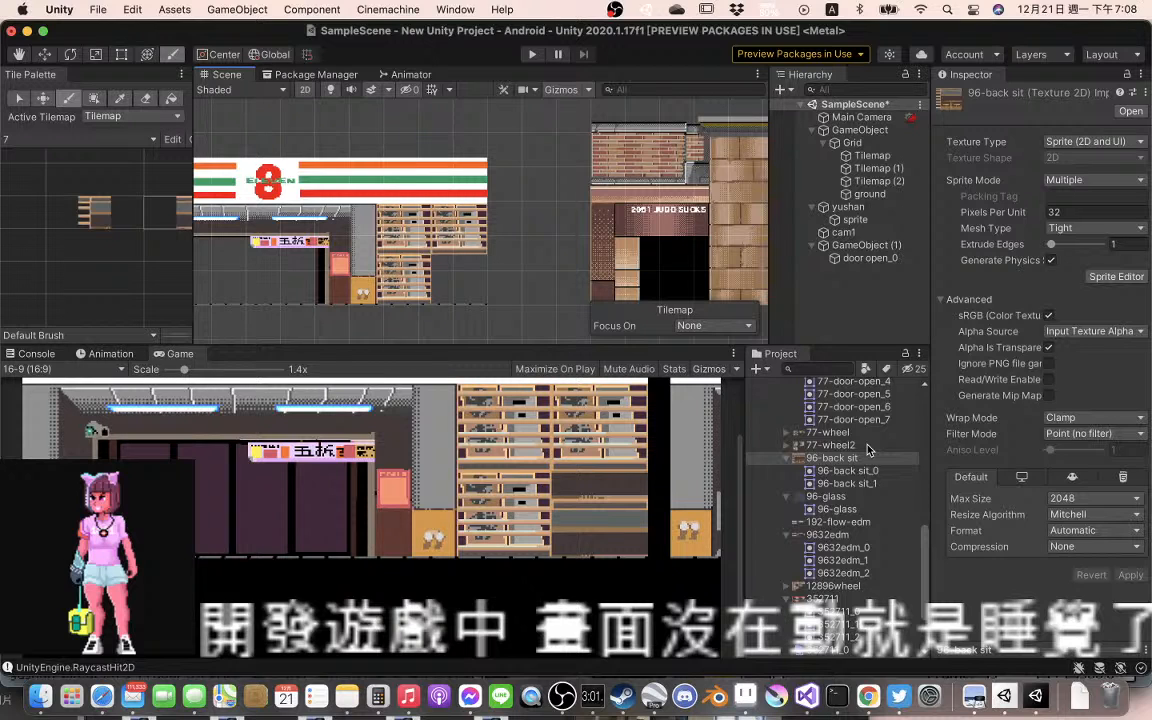
Examine the New Animated Tile asset and the flow-edm texture with its sprite among the project assets
scroll(868, 450, down, 3)
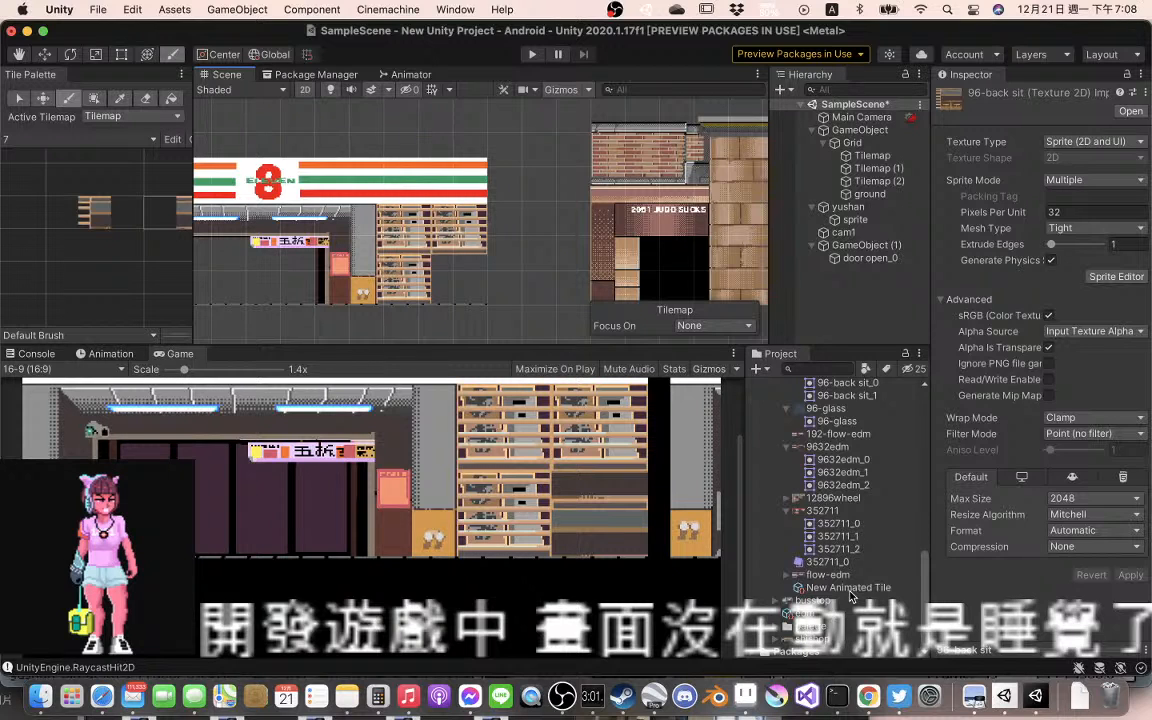
click(848, 589)
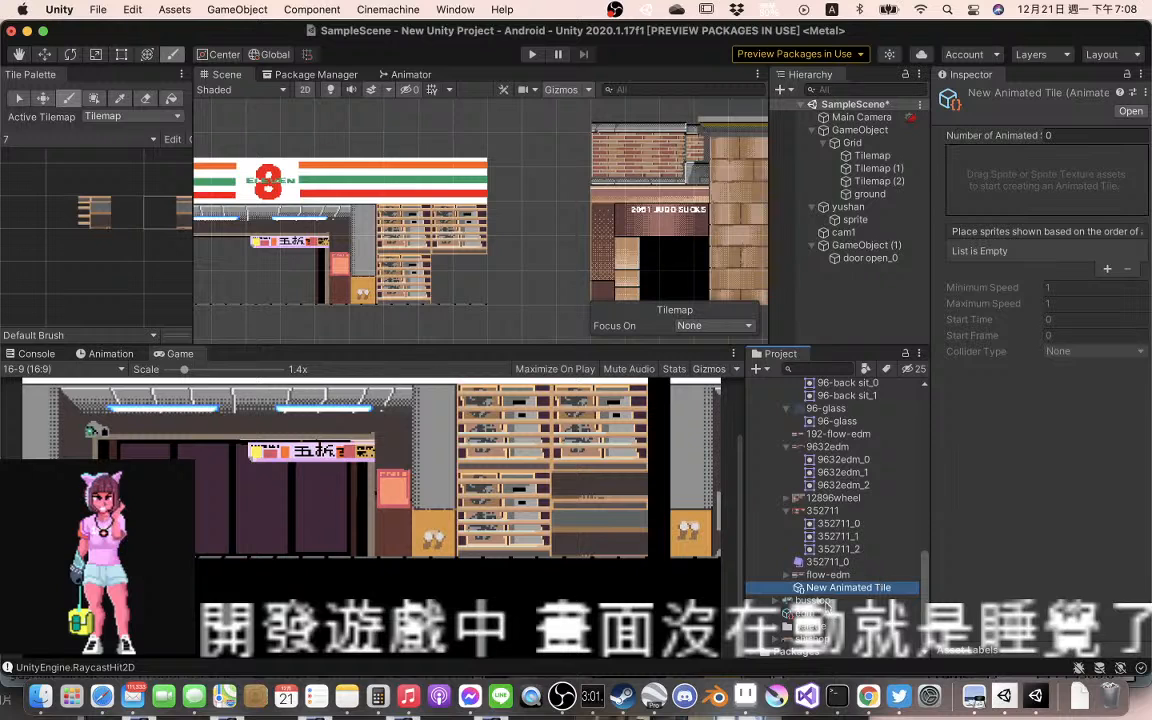
click(835, 576)
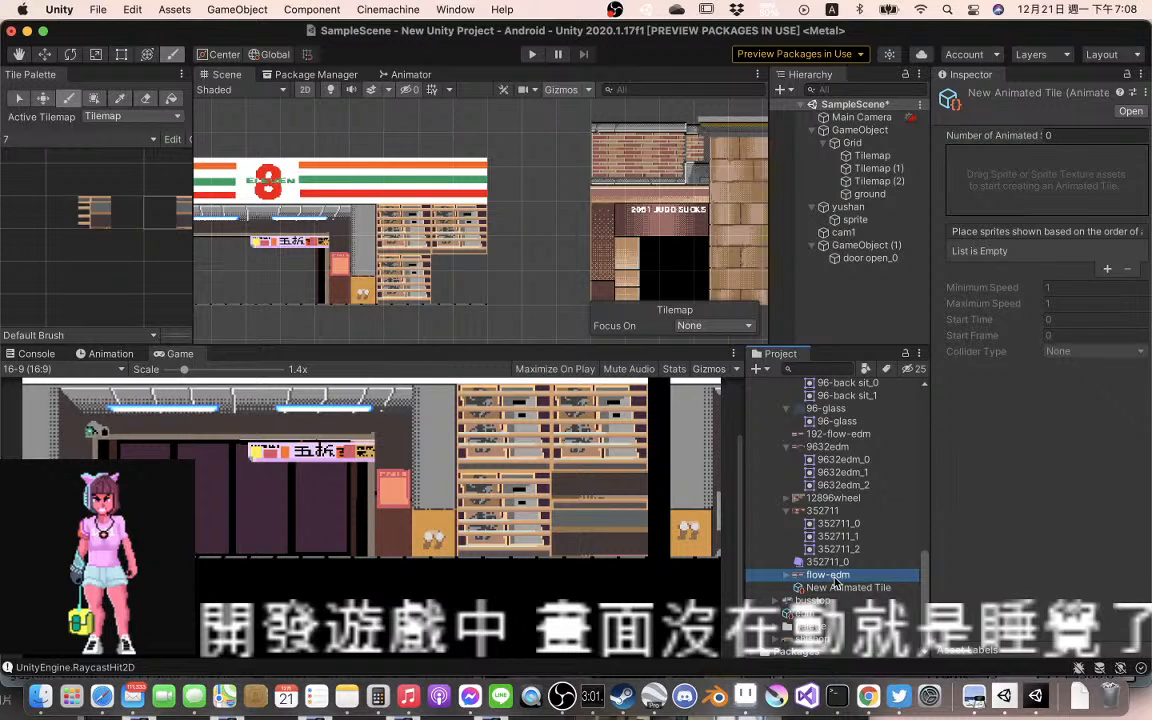
key(Right)
key(Down)
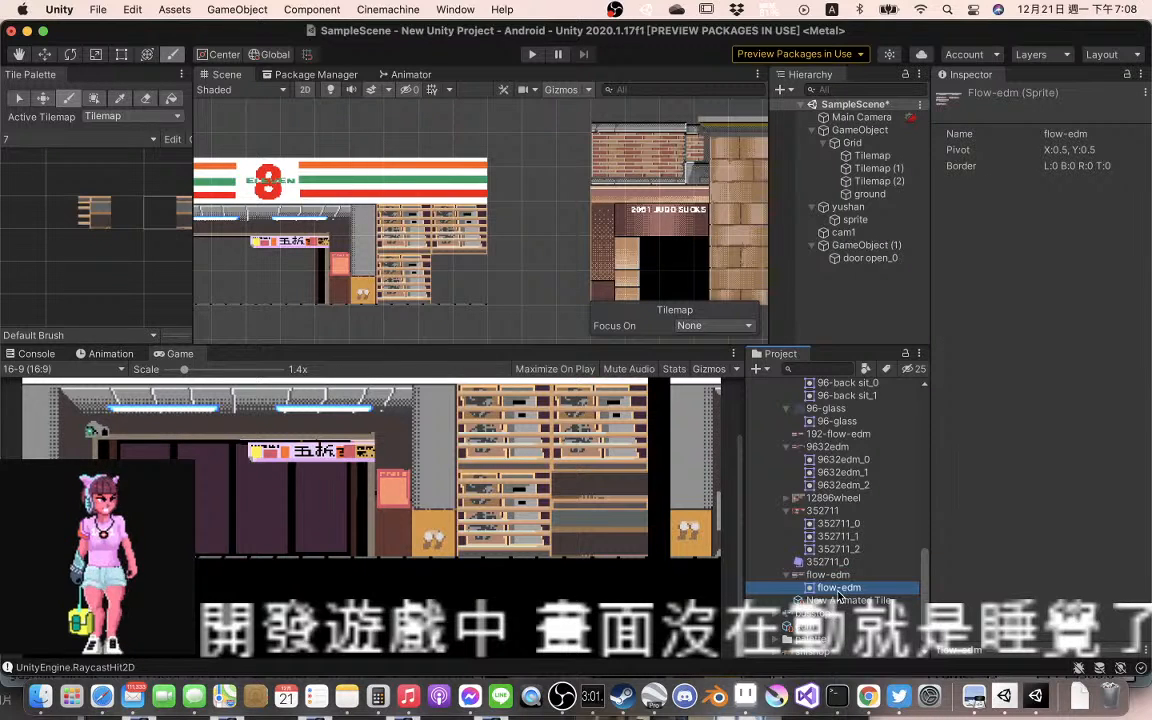
key(Up)
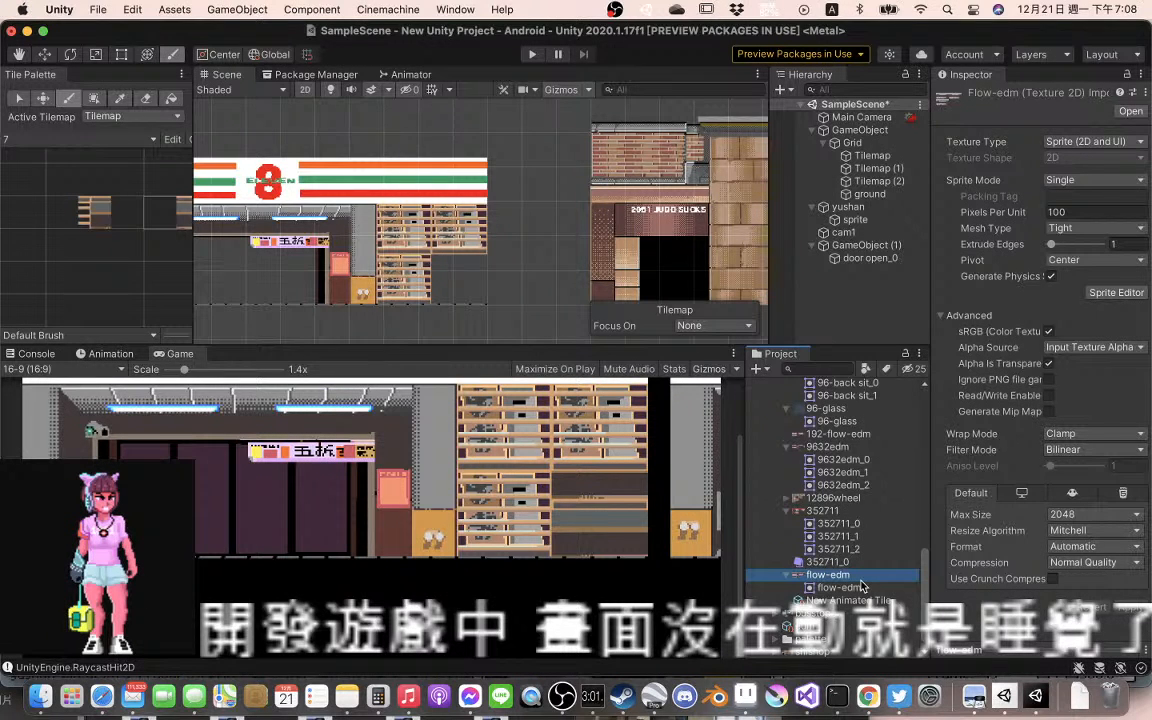
Delete the empty New Animated Tile asset from the 711 tiles folder
click(855, 601)
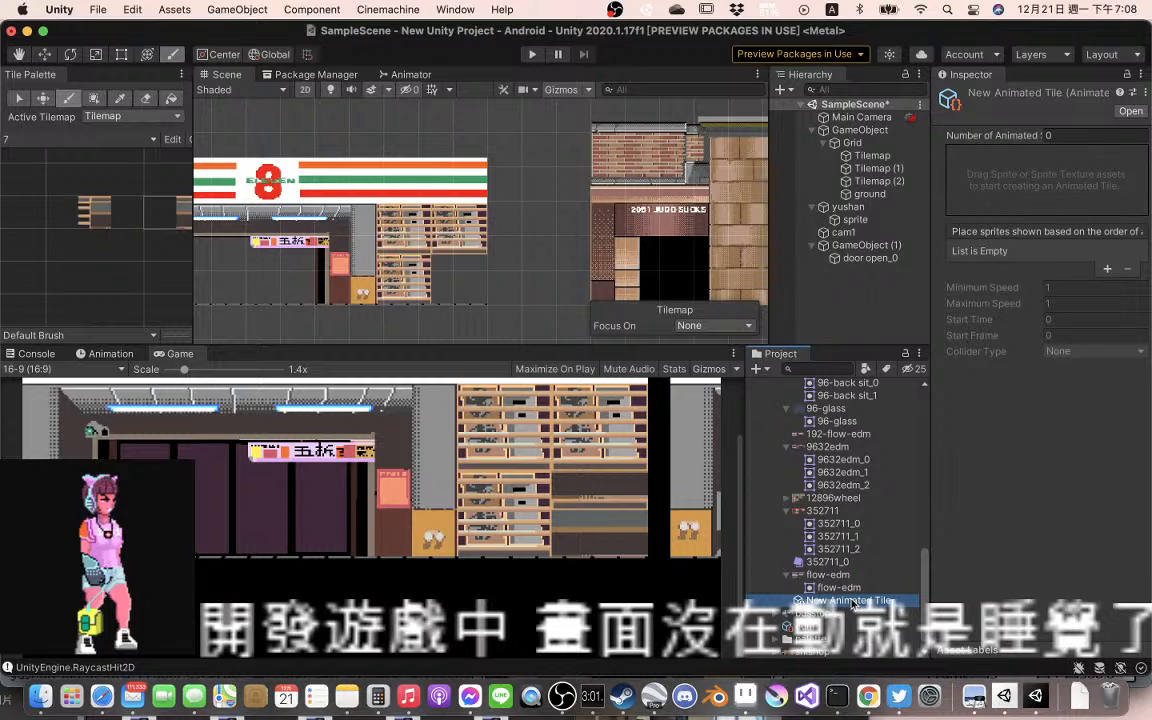
right_click(855, 601)
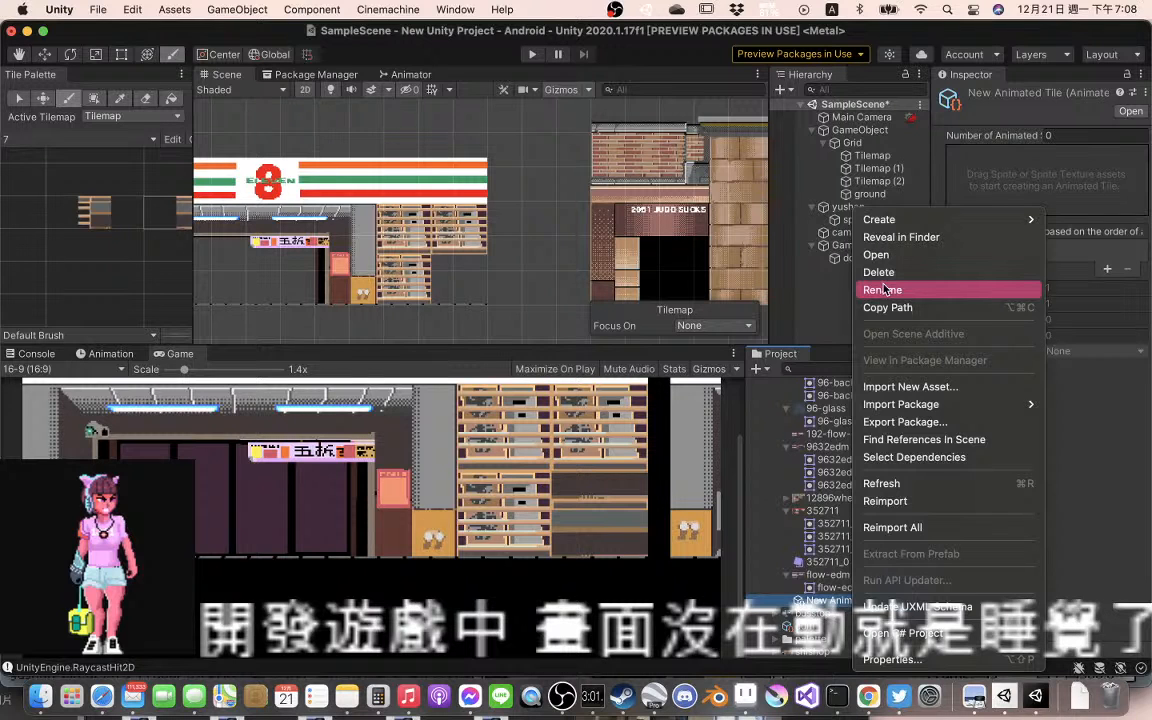
click(880, 272)
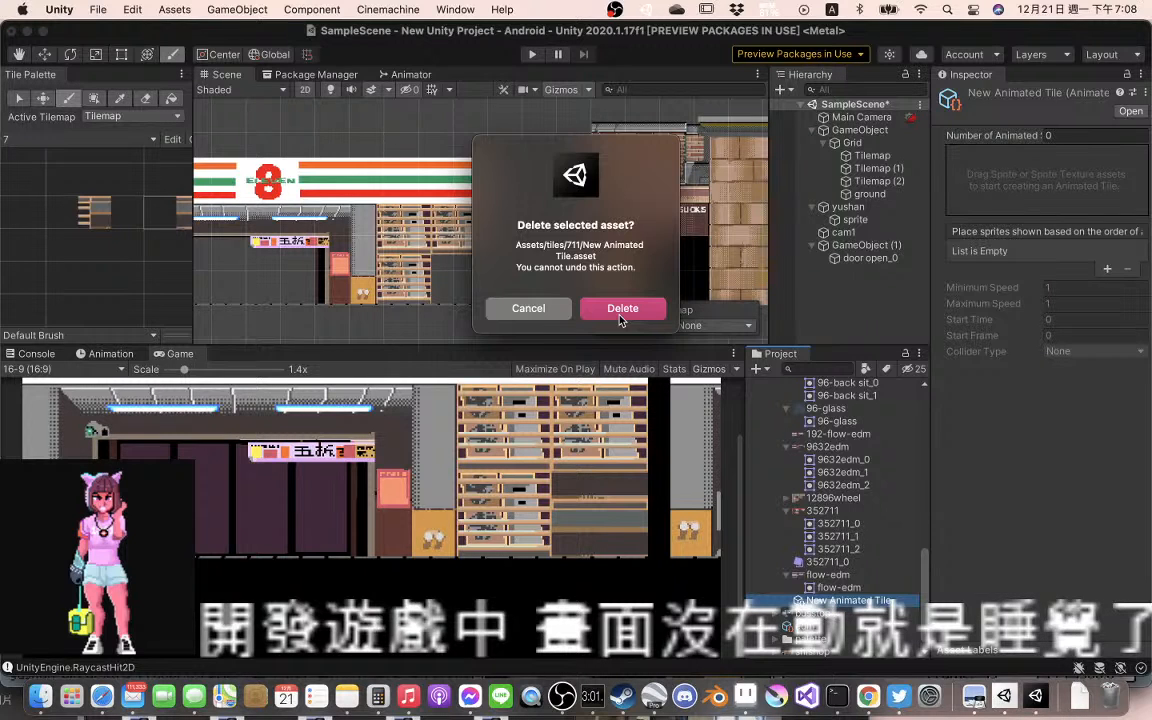
click(621, 310)
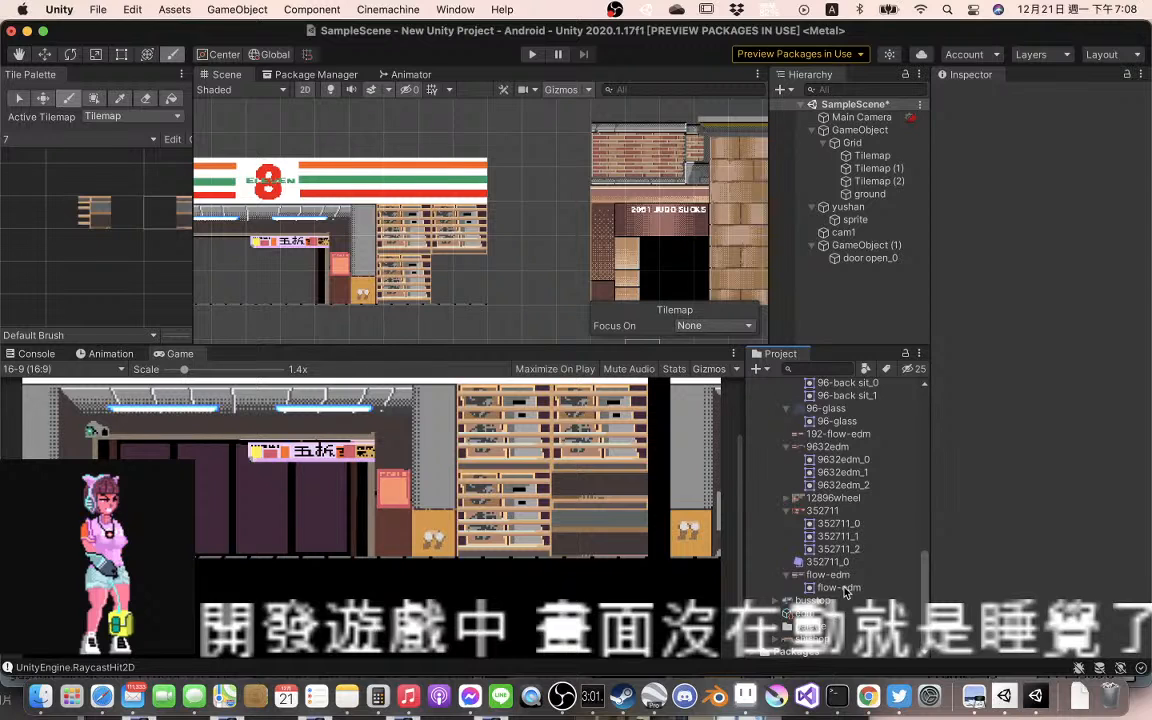
Inspect the Edm animated tile's settings and run the scene to check the banner animation, then stop play mode
click(835, 613)
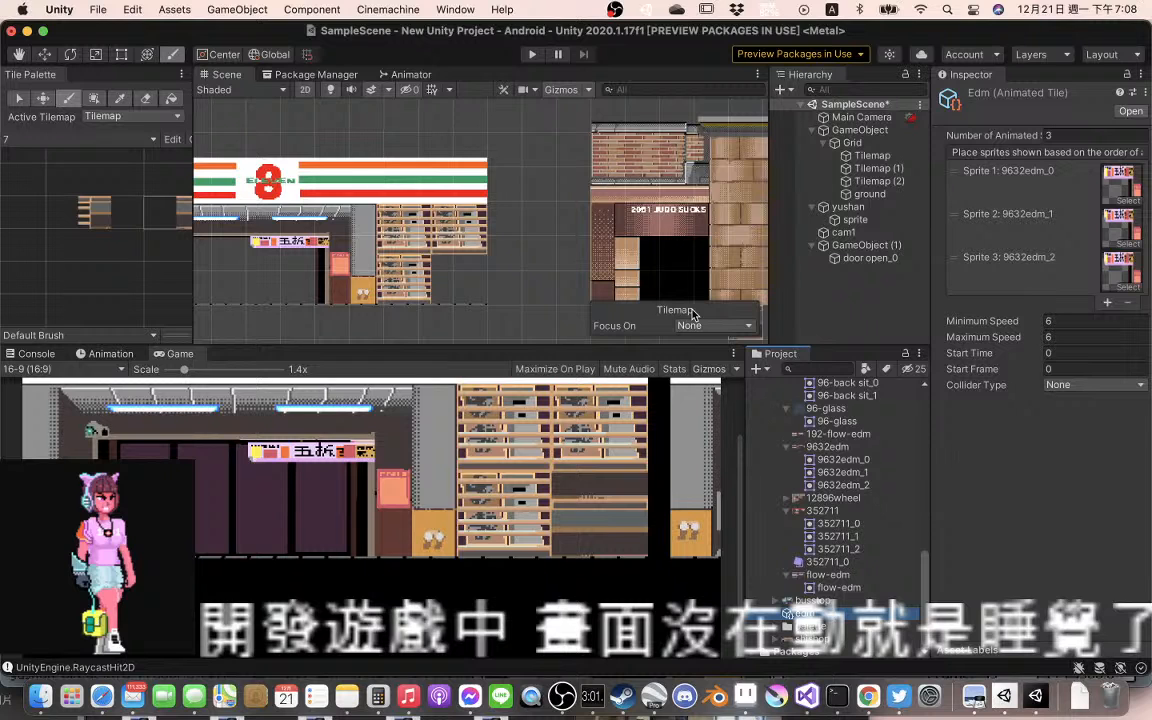
click(534, 55)
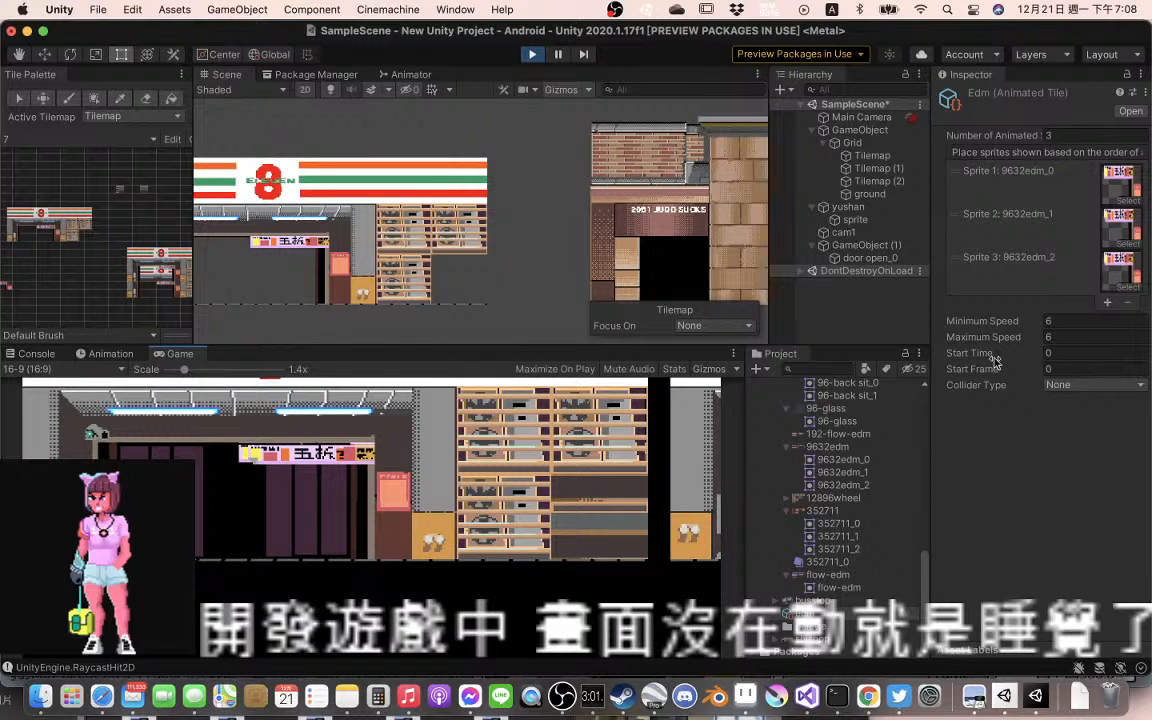
drag(339, 285, 414, 288)
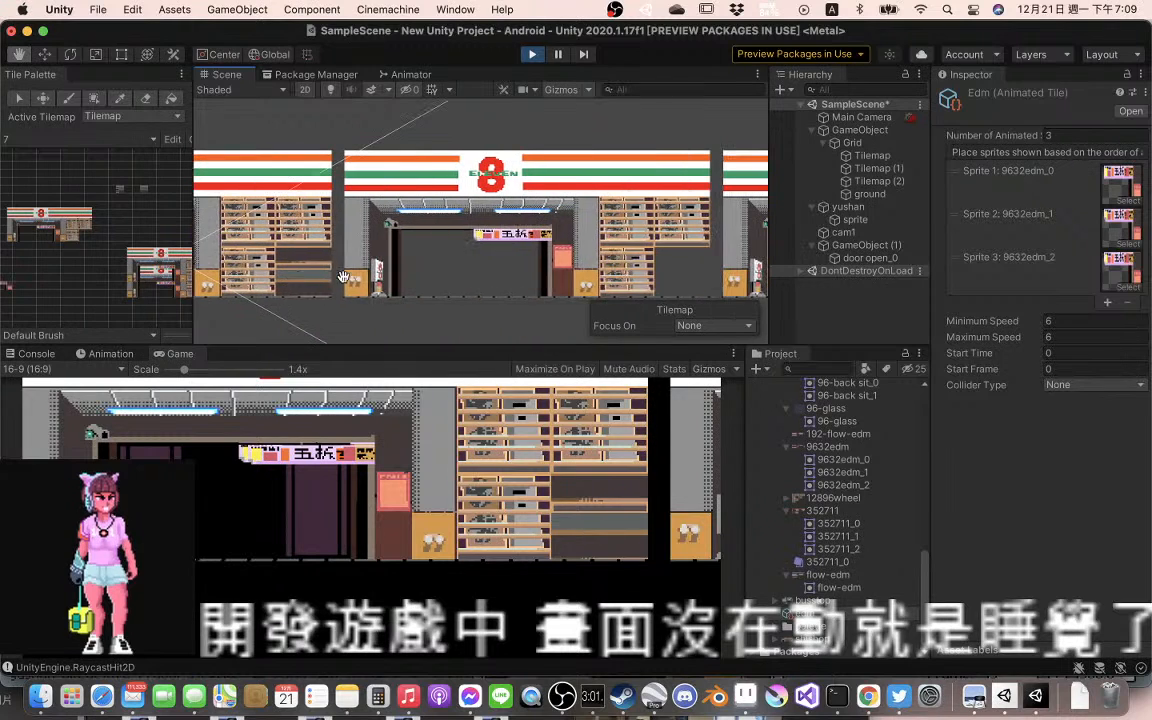
key(super+p)
Set the Edm animated tile's minimum and maximum speed to 1
click(1062, 320)
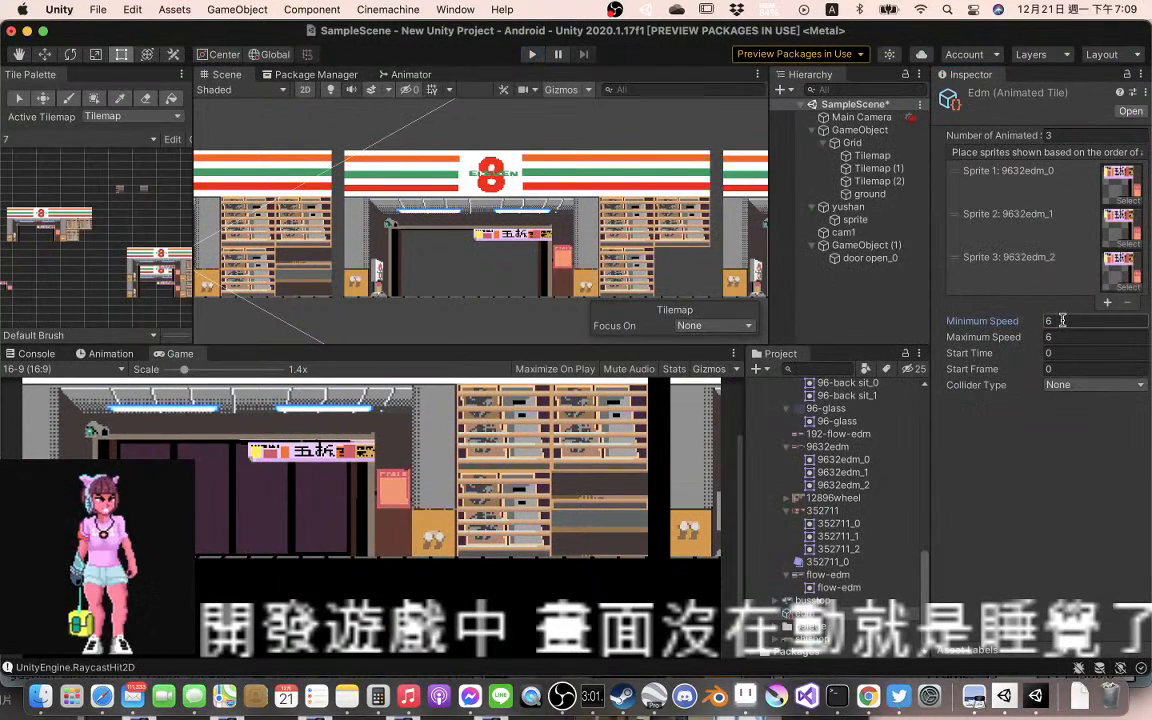
drag(1062, 320, 1011, 323)
text(1)
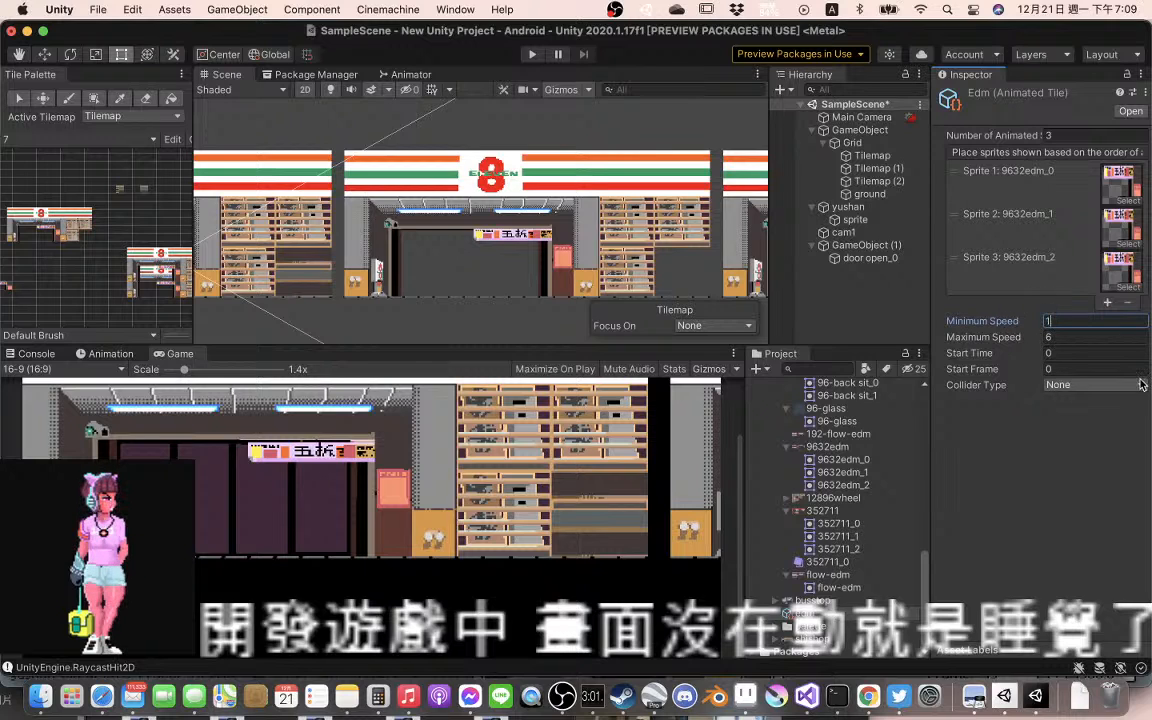
click(1080, 338)
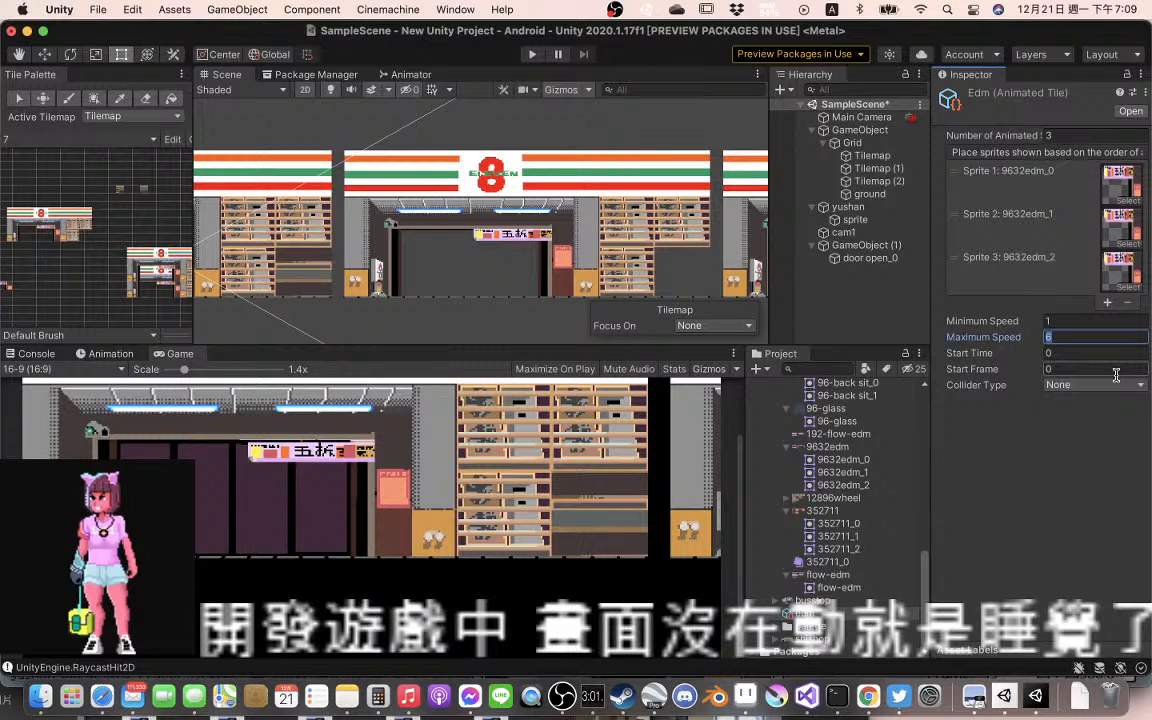
text(1)
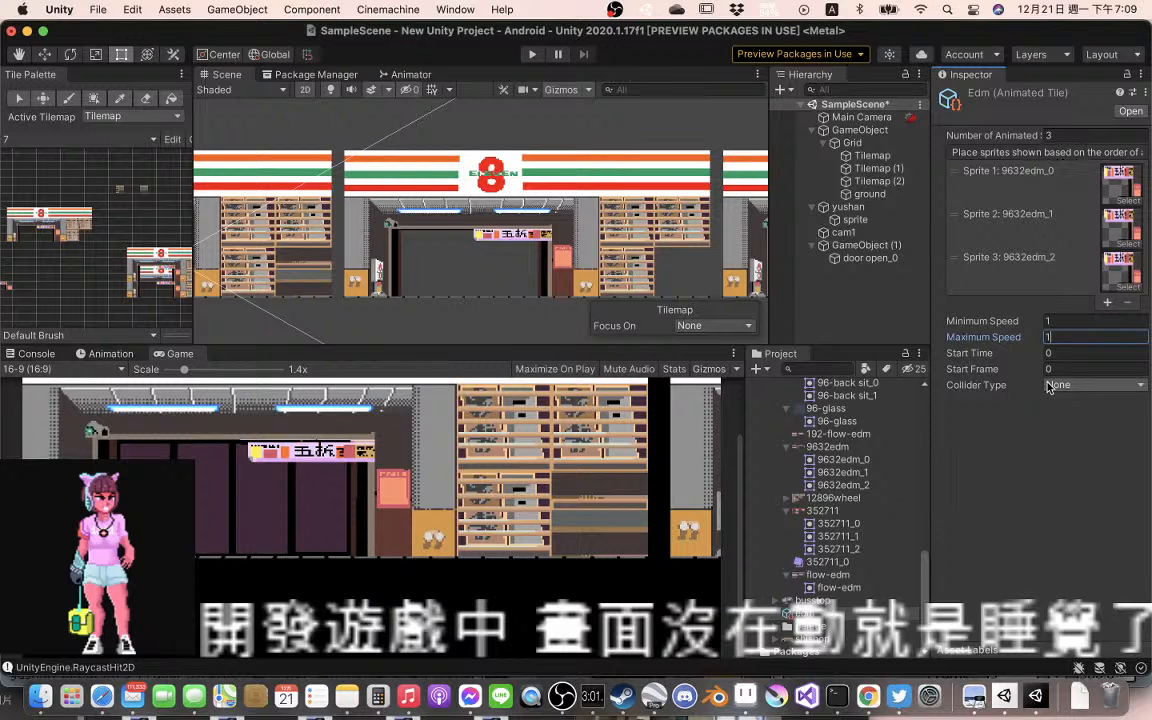
Run the scene and examine the banner animation on the neighbouring storefronts in the Scene view
click(530, 58)
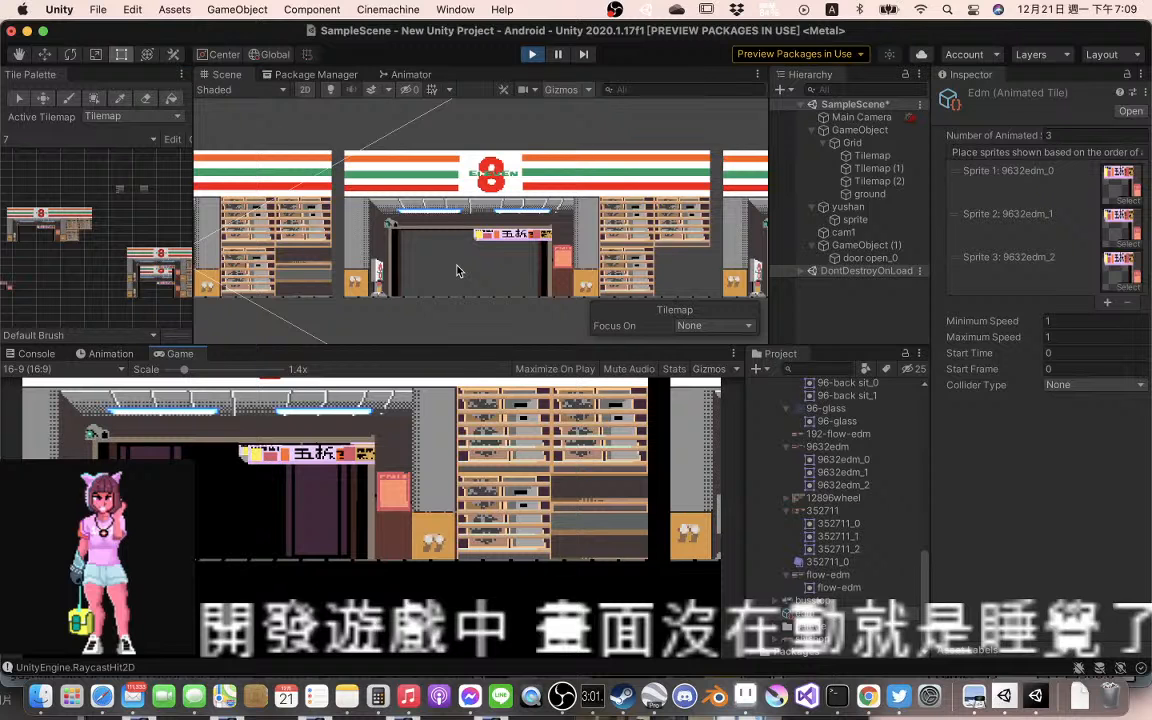
drag(457, 271, 388, 255)
drag(615, 250, 419, 254)
drag(609, 260, 451, 260)
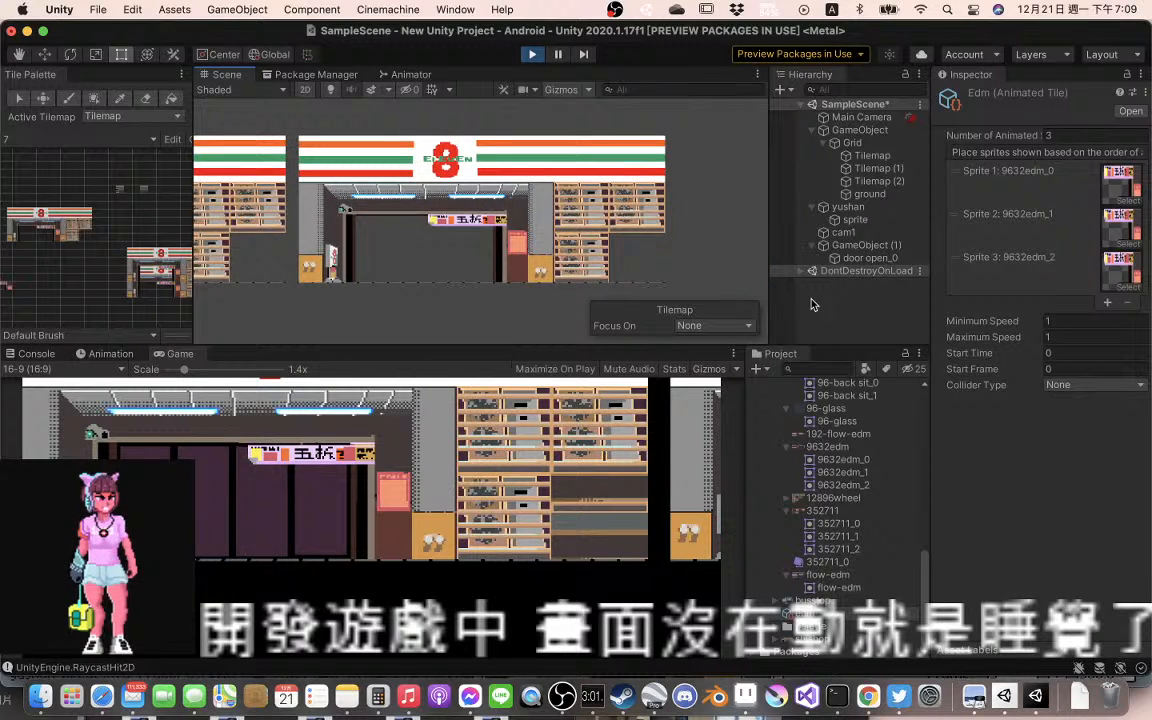
Set the Edm animated tile's minimum and maximum speed to 30 and rerun the scene to test it
click(1048, 322)
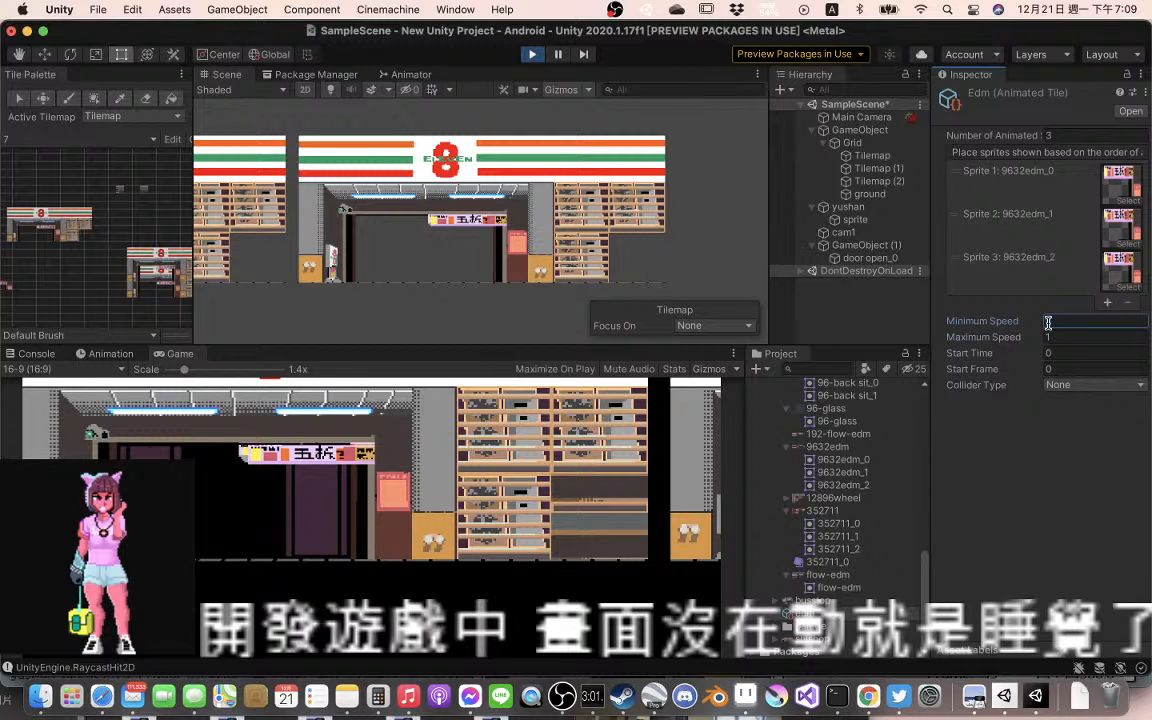
text(30)
key(Tab)
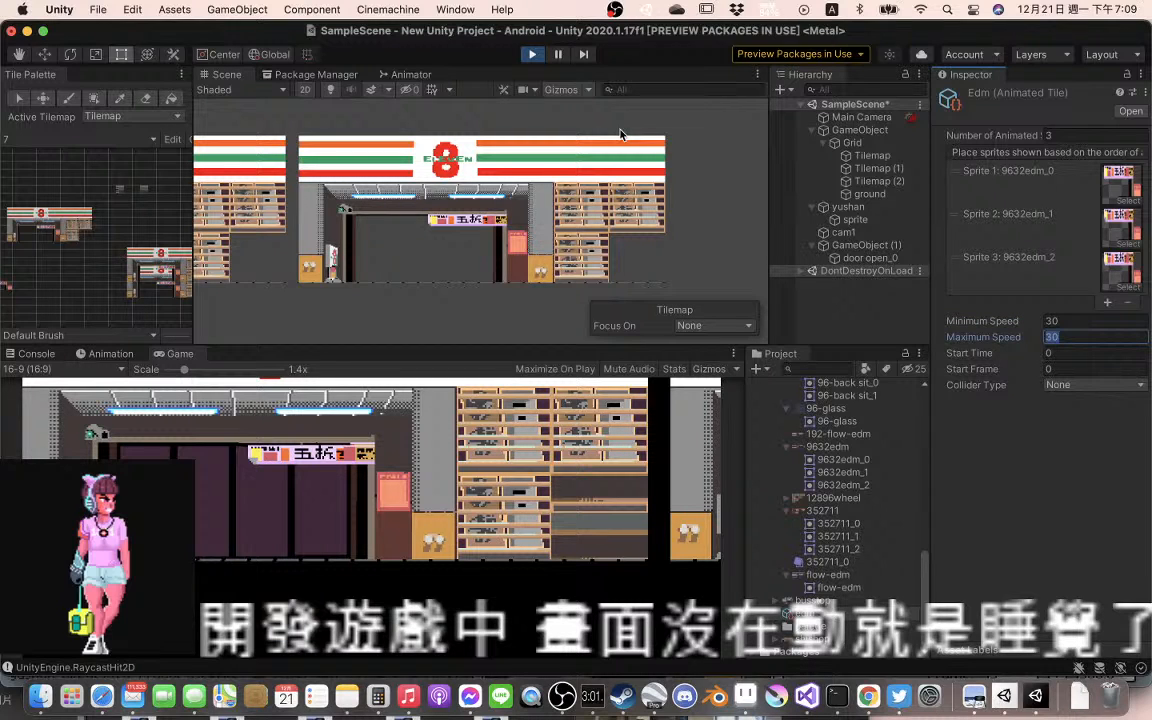
click(533, 55)
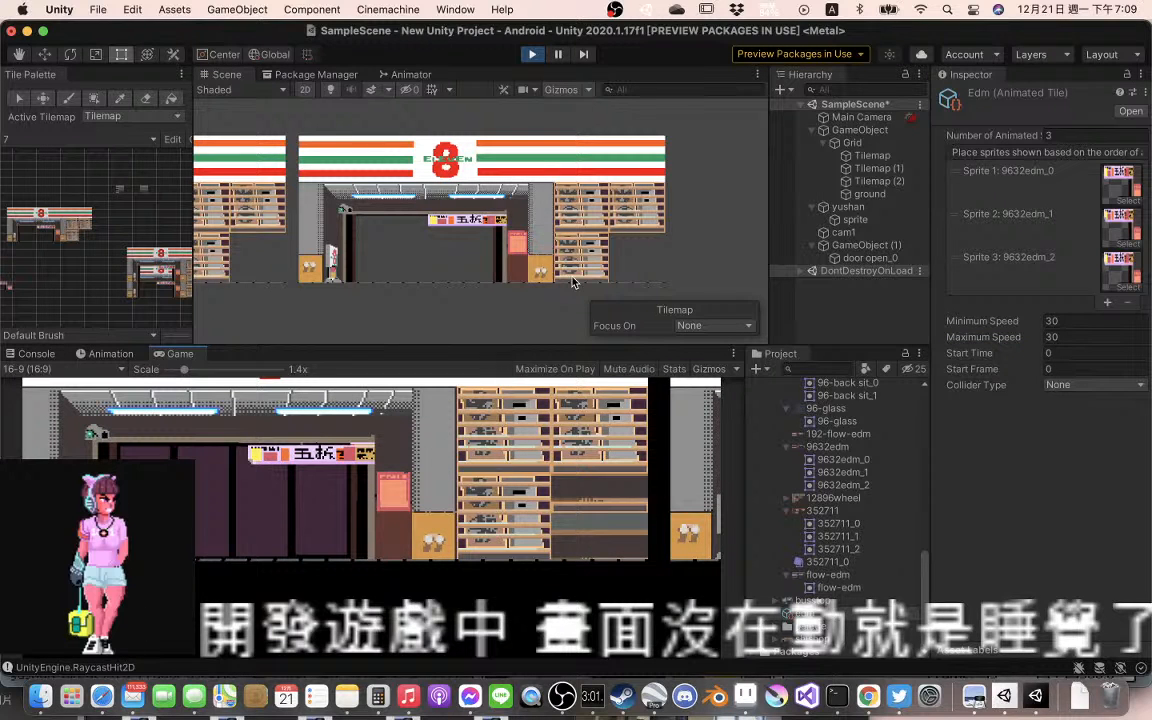
Set the Edm animated tile's collider type to Sprite and stop play mode
click(1084, 386)
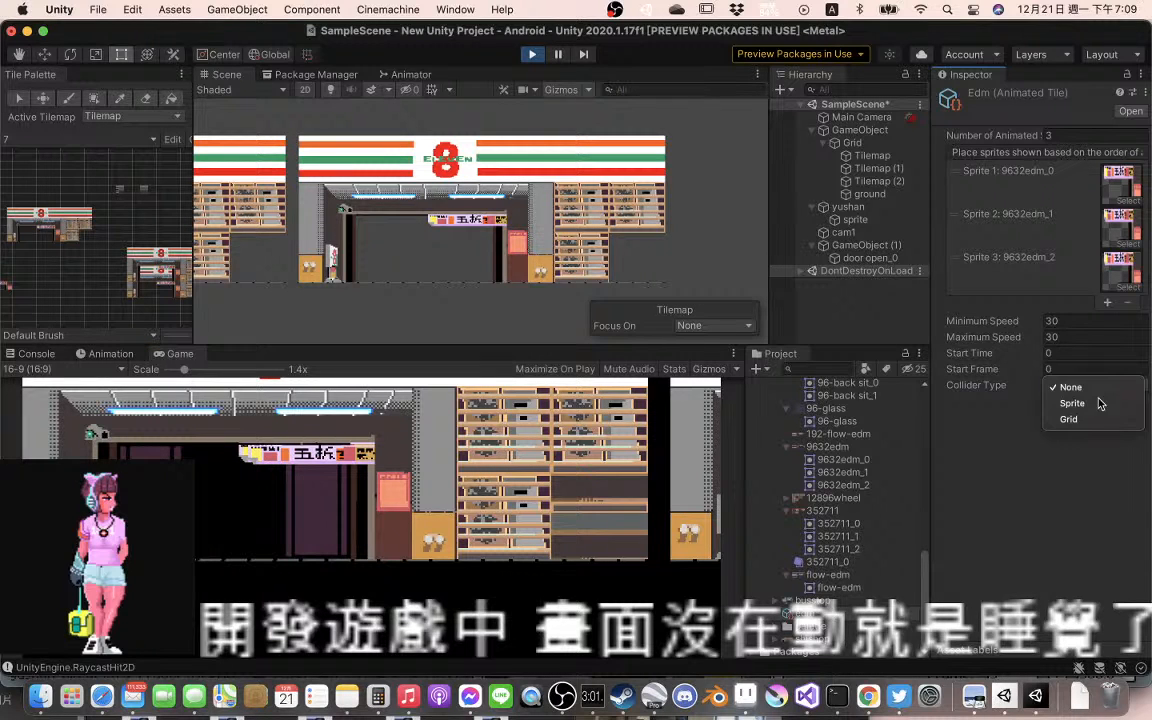
click(1072, 403)
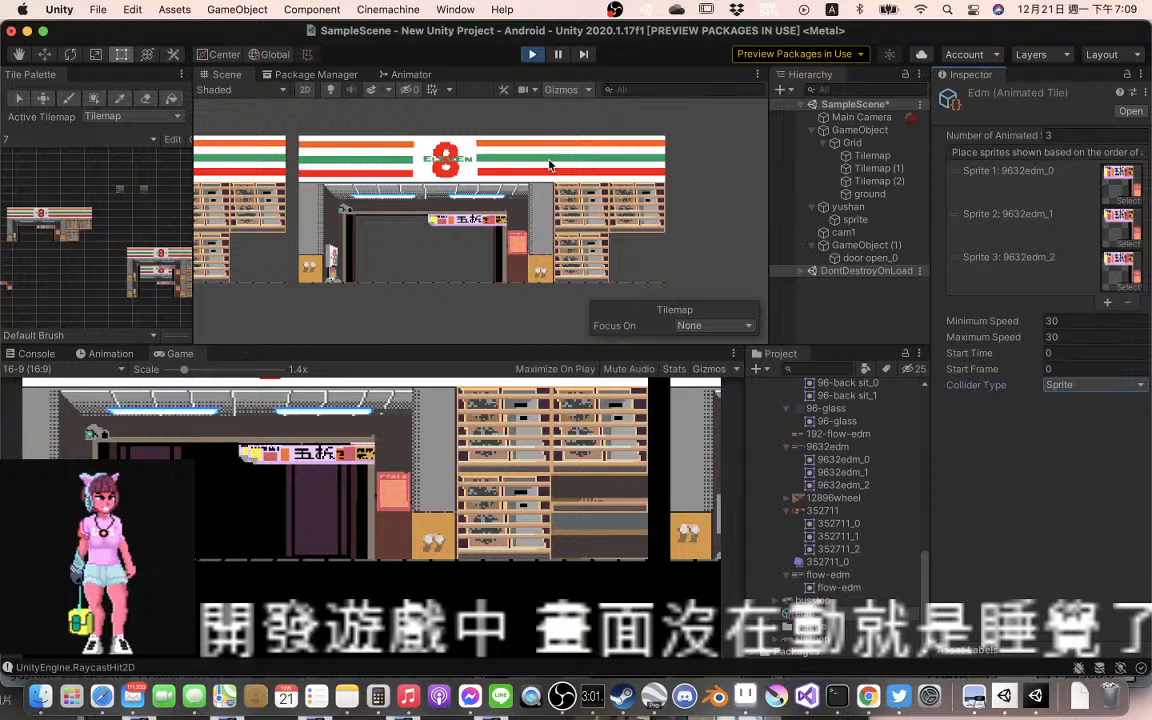
click(532, 55)
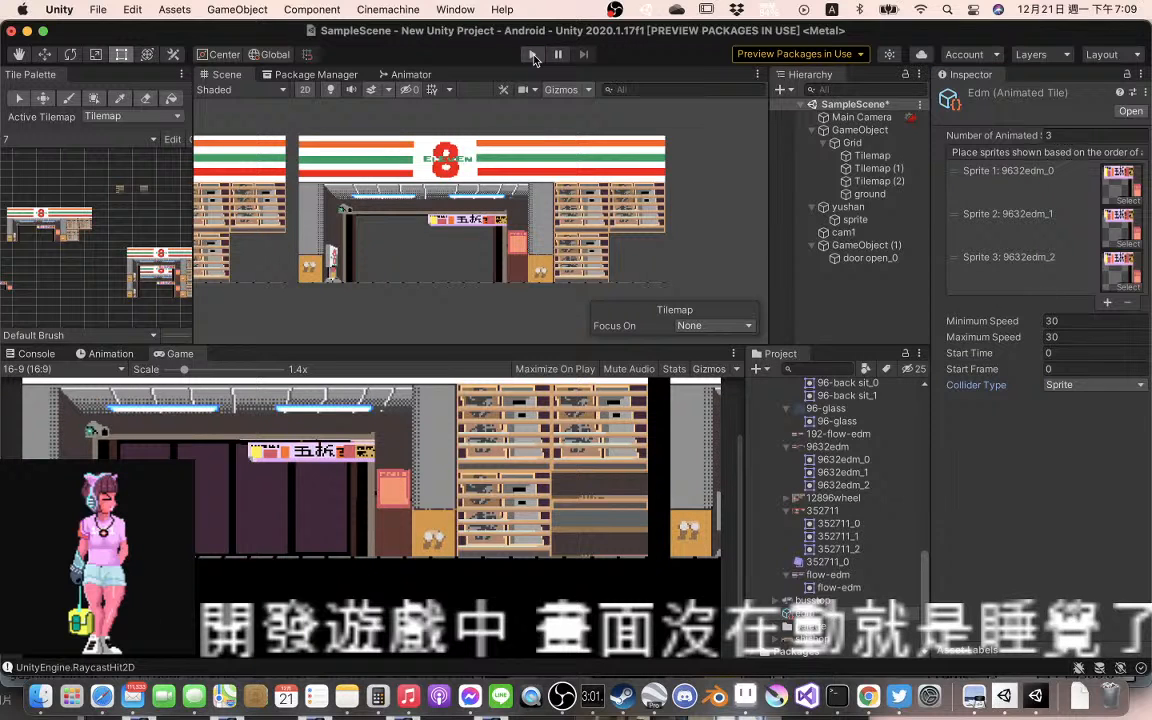
Set the Edm animated tile's minimum speed to 0.5 and maximum speed to 0.6
click(1065, 323)
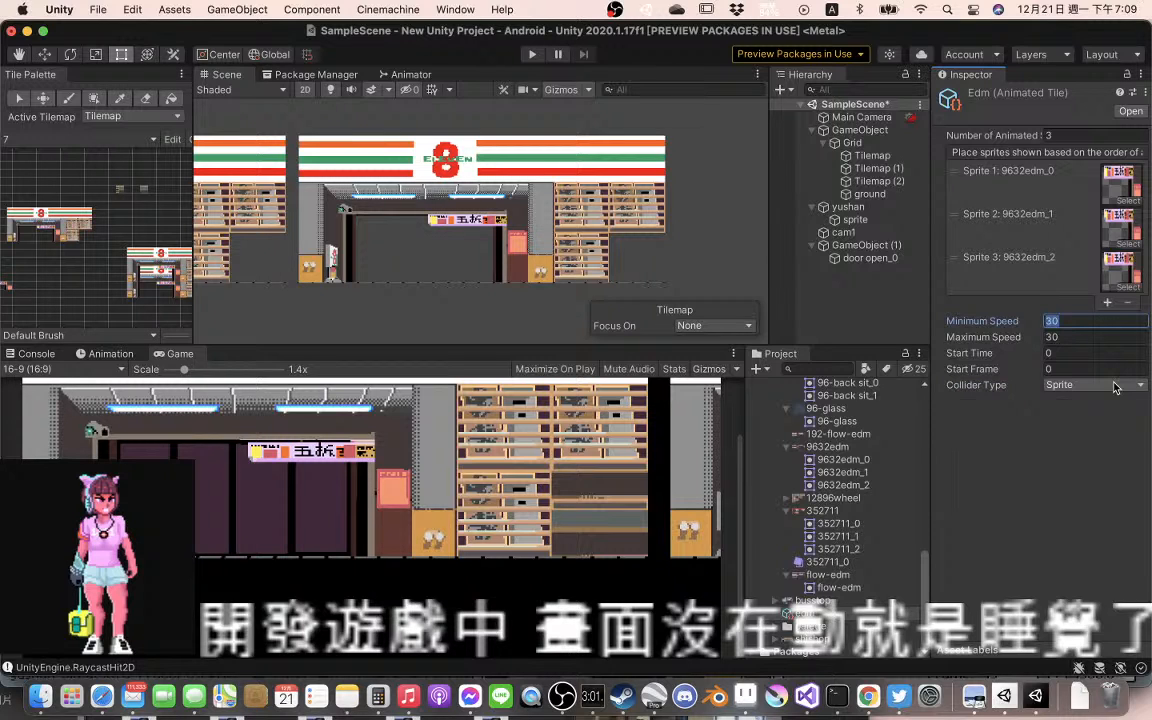
text(0)
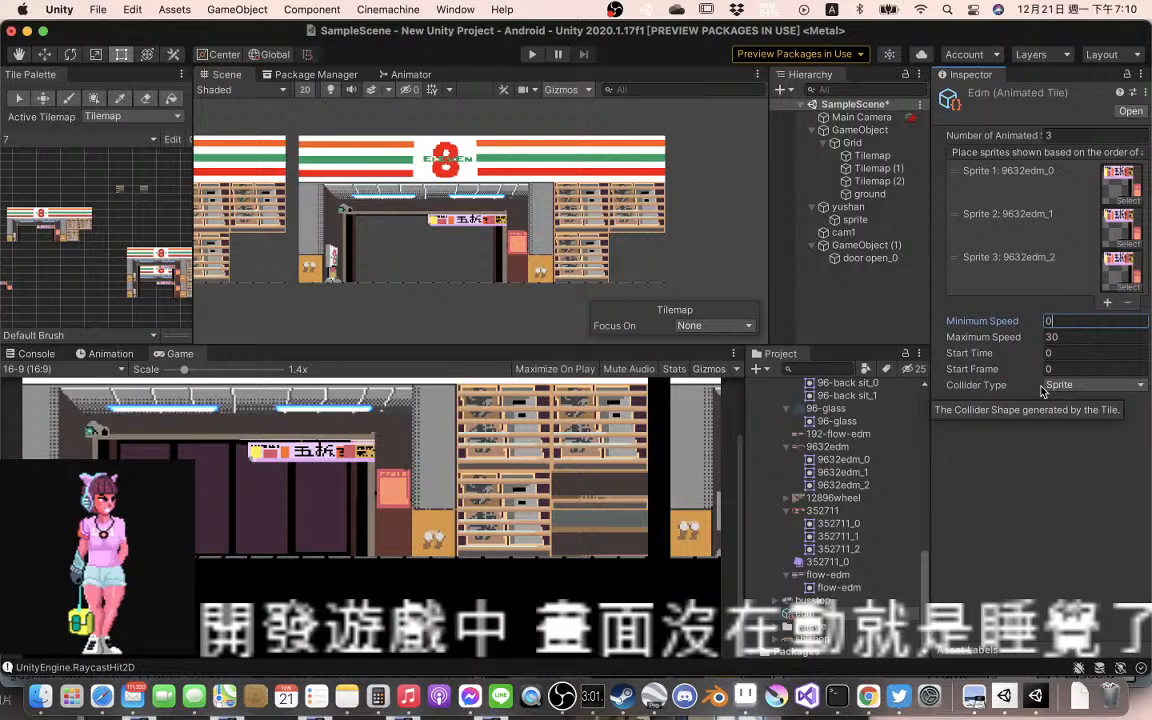
text(.5)
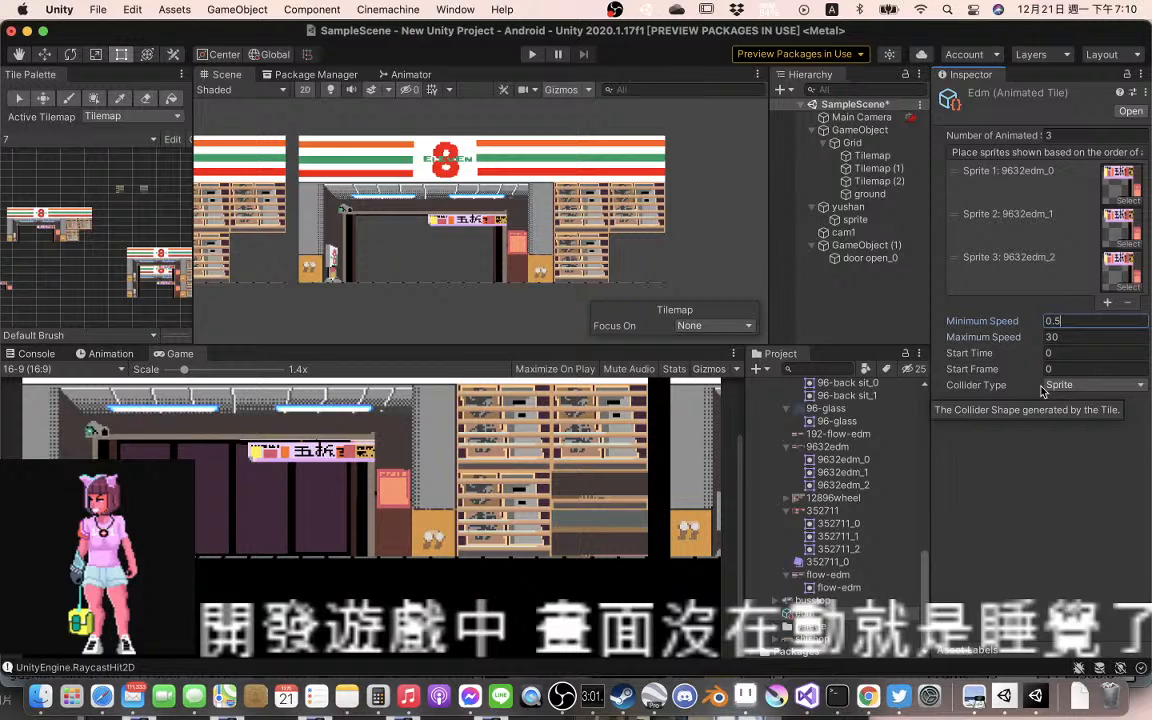
key(Tab)
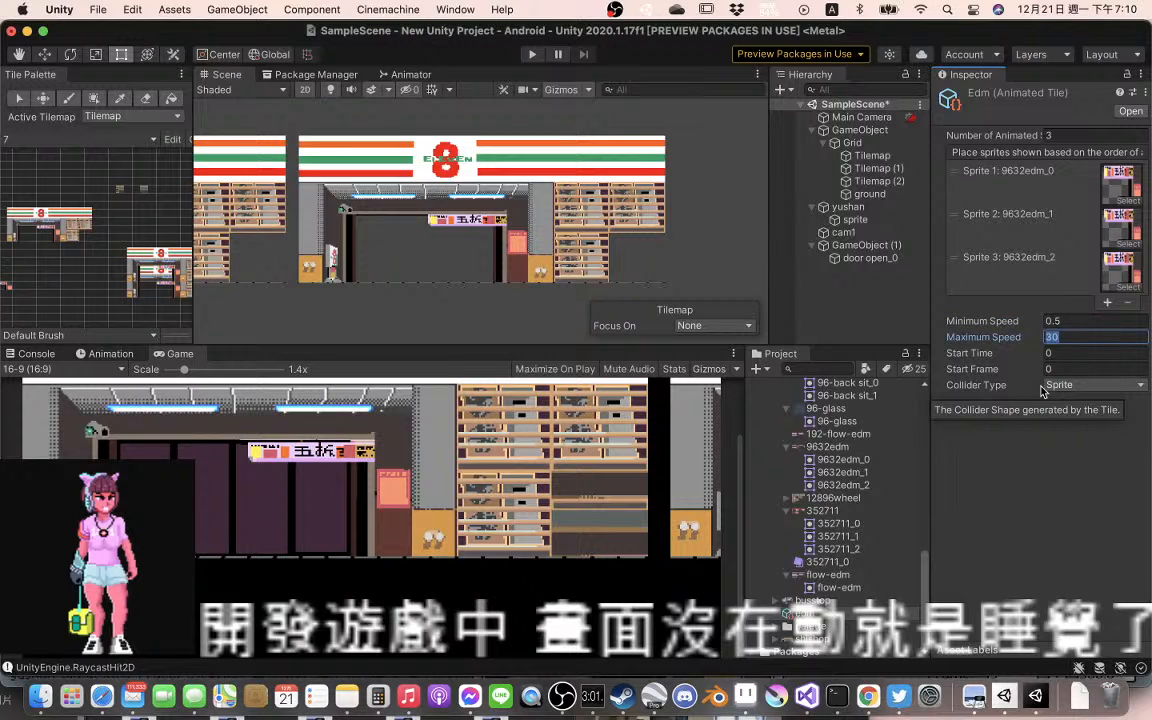
text(0)
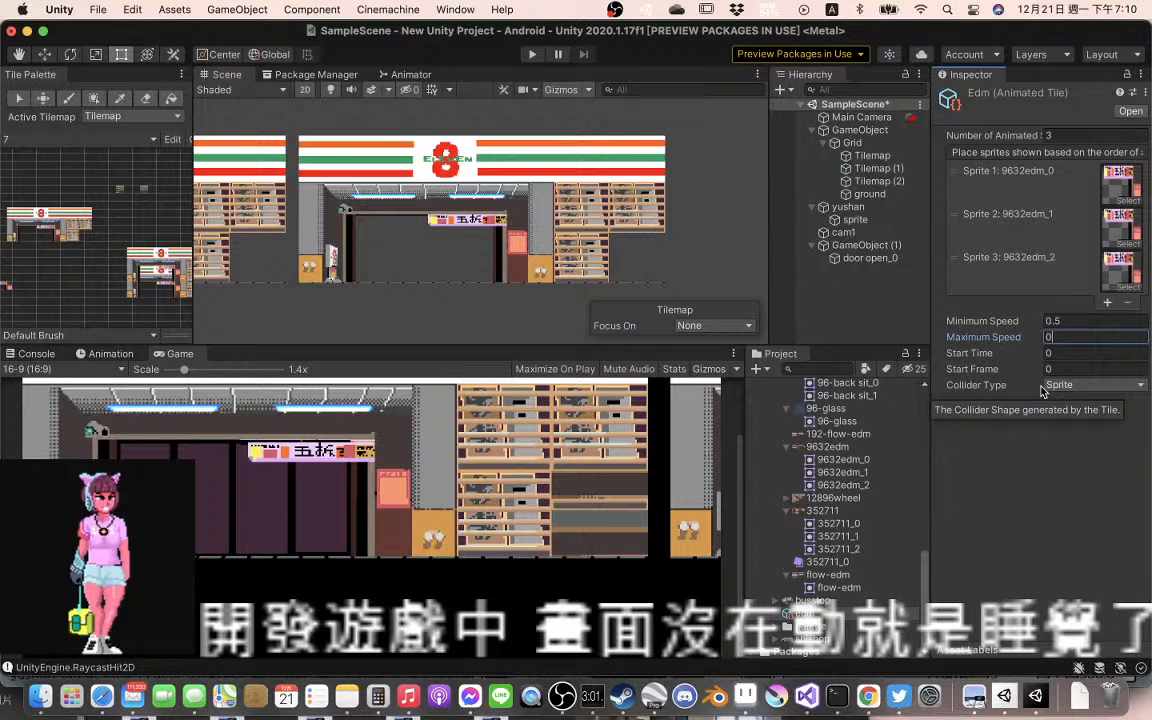
text(.6)
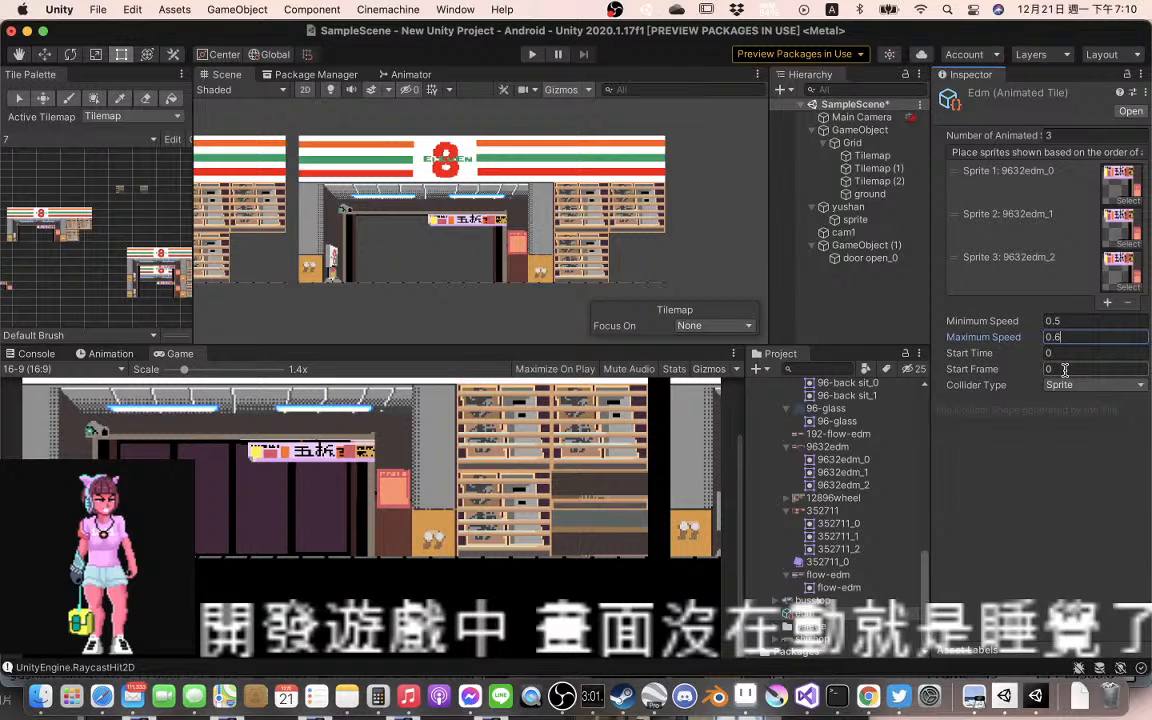
Run the scene and examine the banners close up across the storefronts and in the tile palette
click(532, 55)
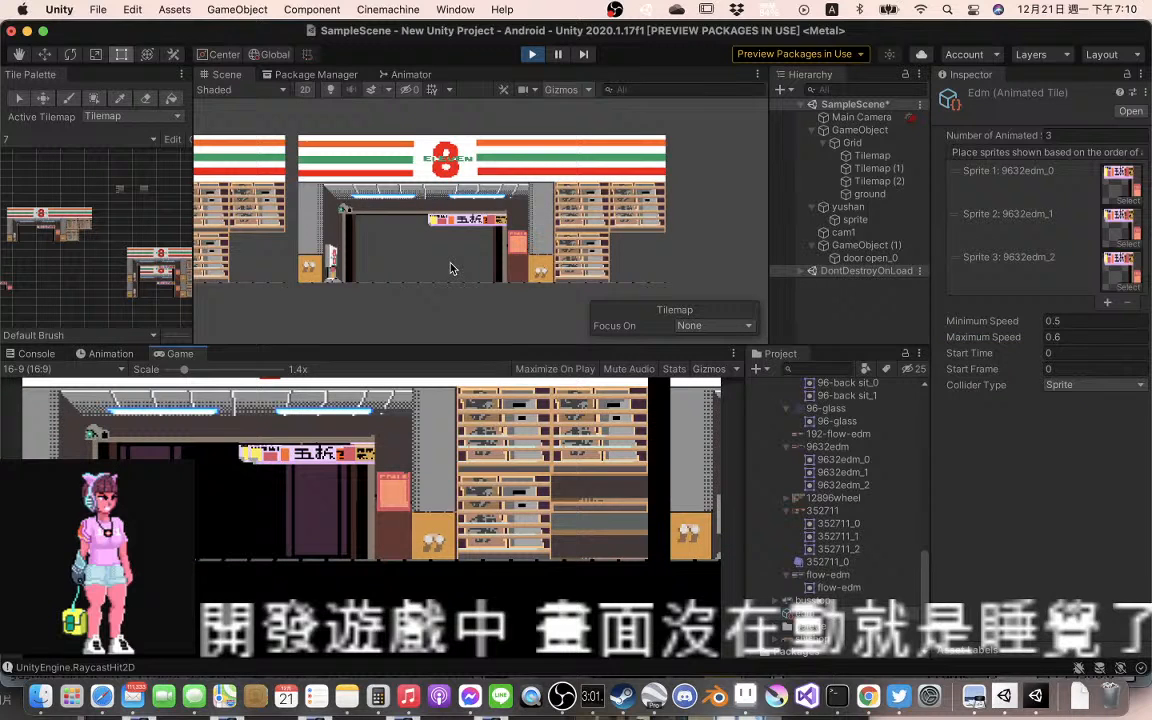
scroll(450, 268, up, 3)
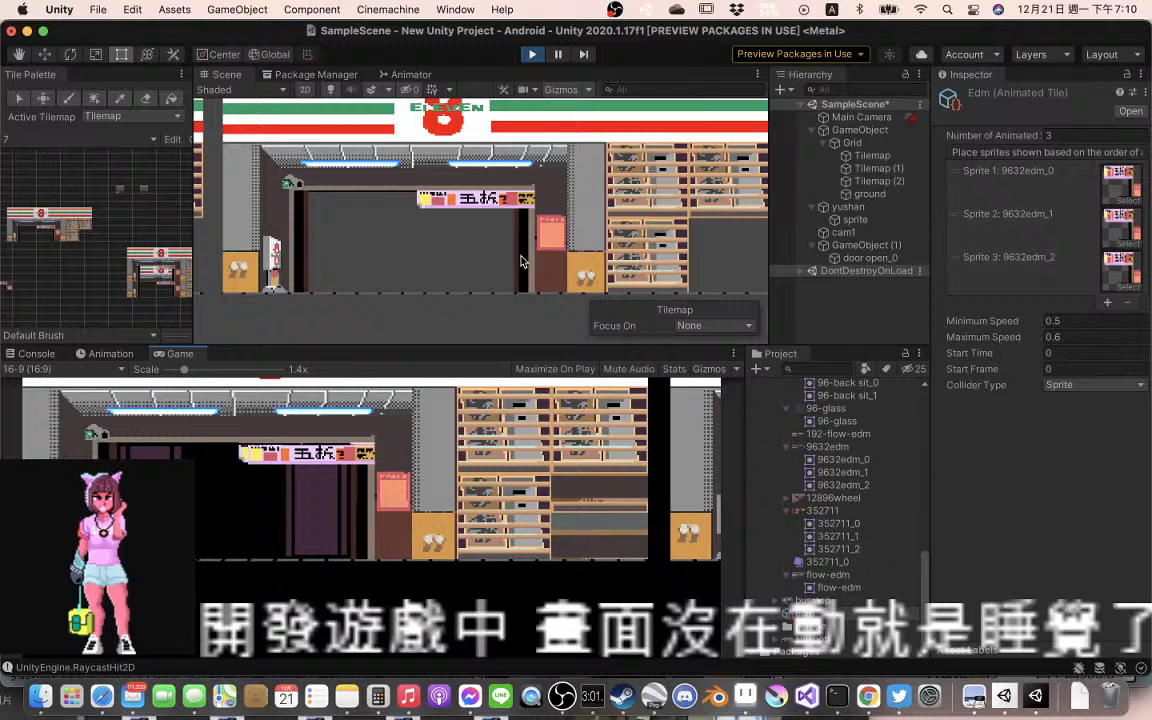
drag(253, 261, 512, 250)
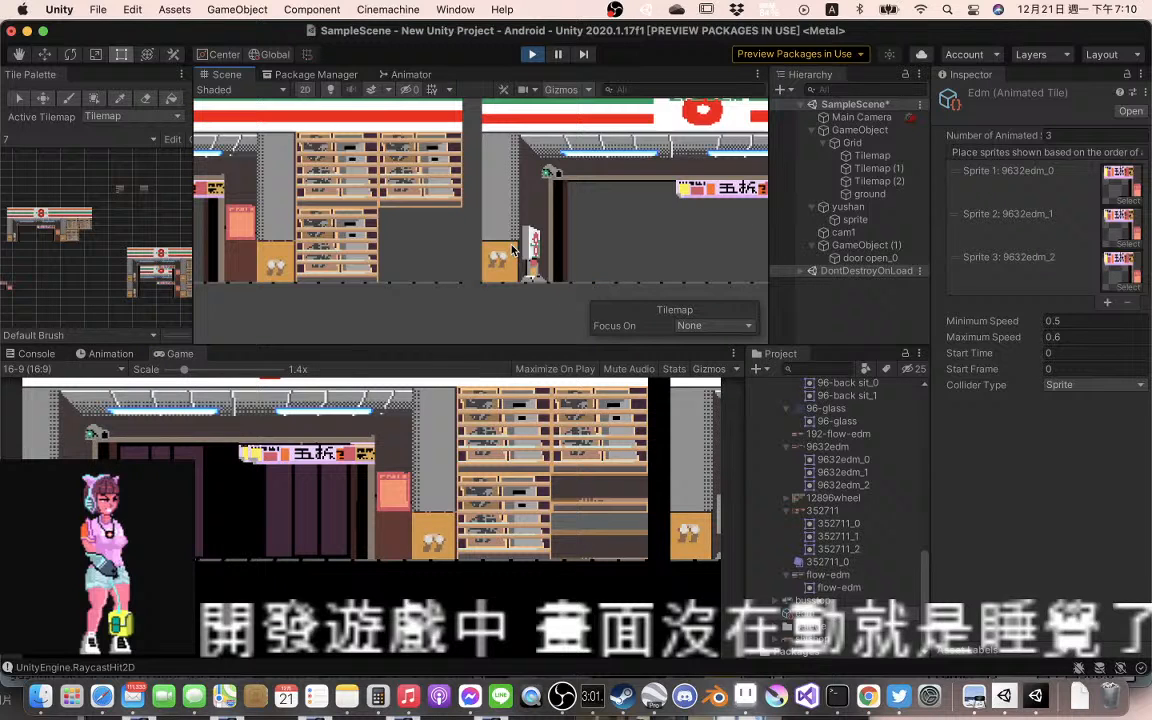
mouse_move(738, 250)
mouse_down()
mouse_move(573, 245)
mouse_move(747, 236)
mouse_up()
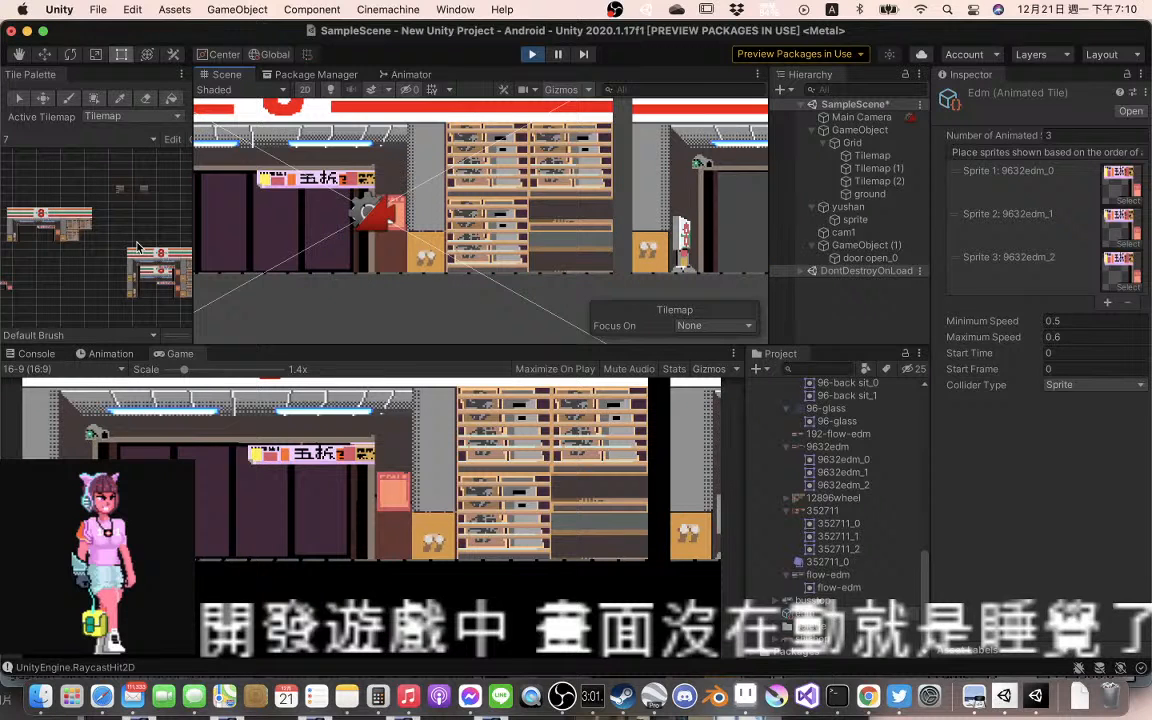
scroll(137, 246, up, 5)
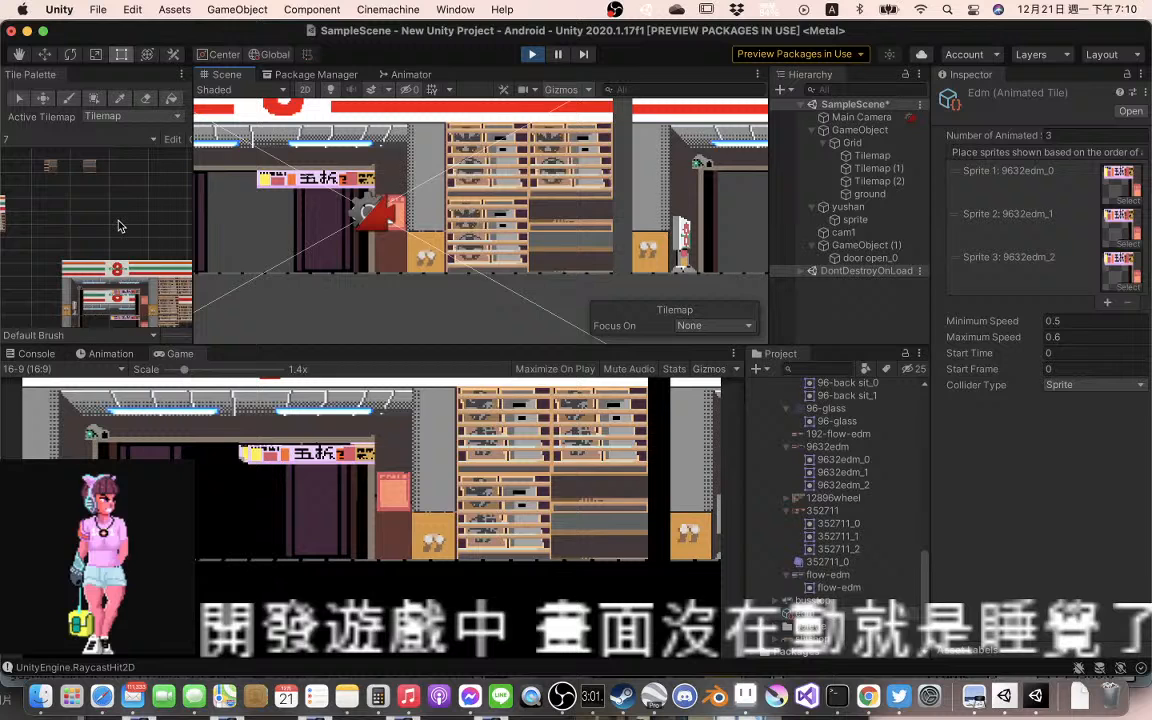
Widen the Tile Palette so the complete storefront layout fits in its view
scroll(113, 197, up, 2)
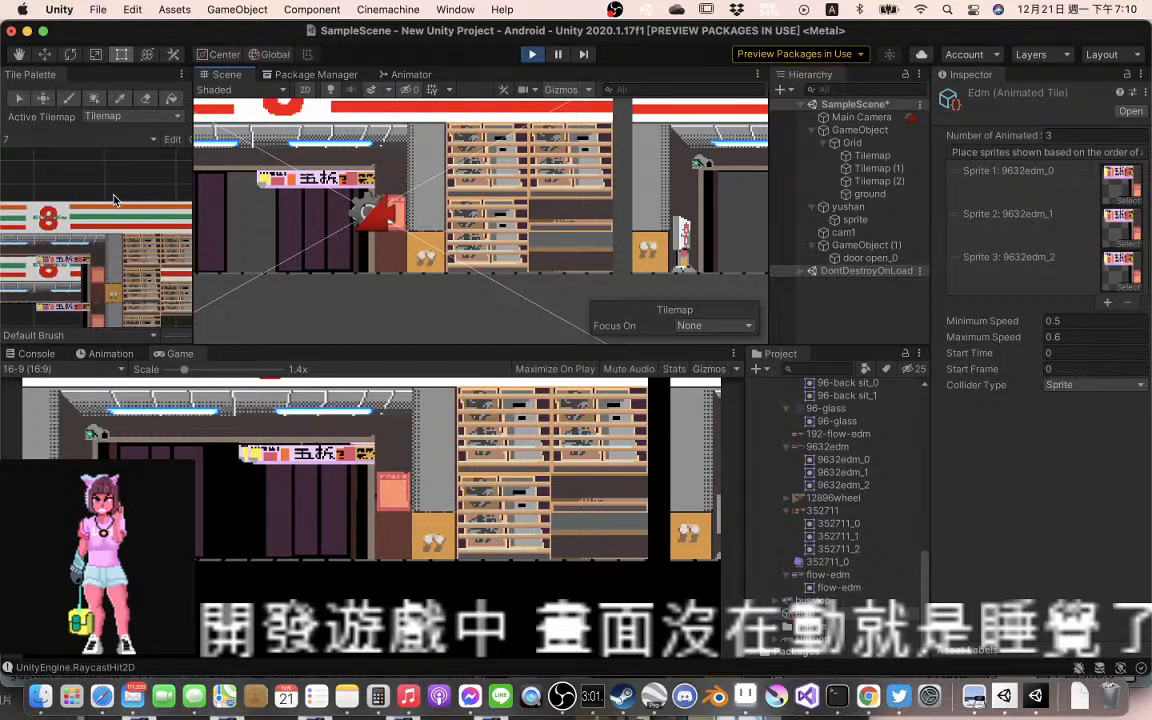
scroll(113, 200, down, 3)
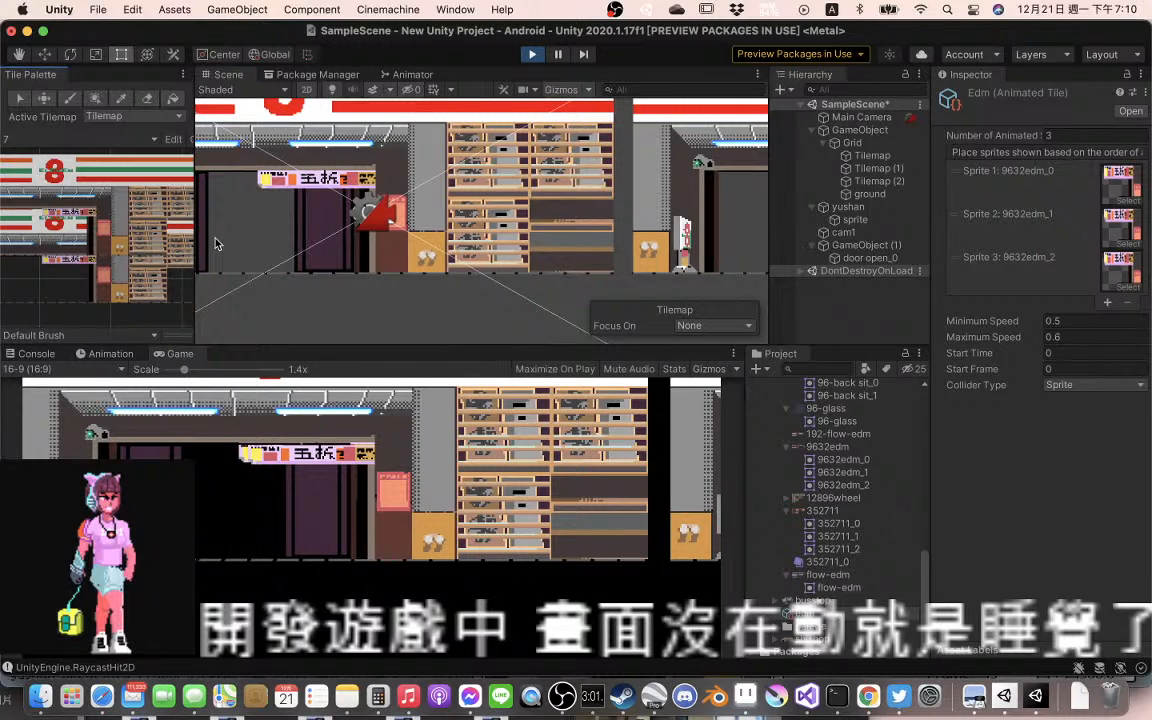
drag(195, 240, 464, 235)
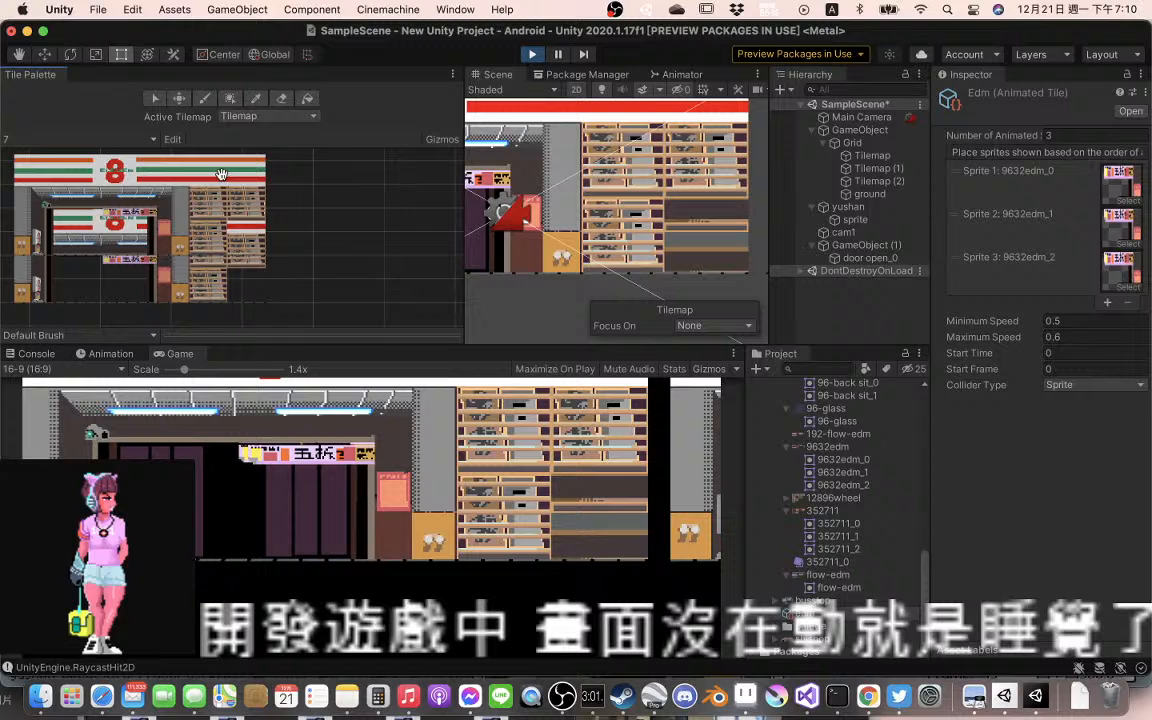
drag(221, 175, 357, 176)
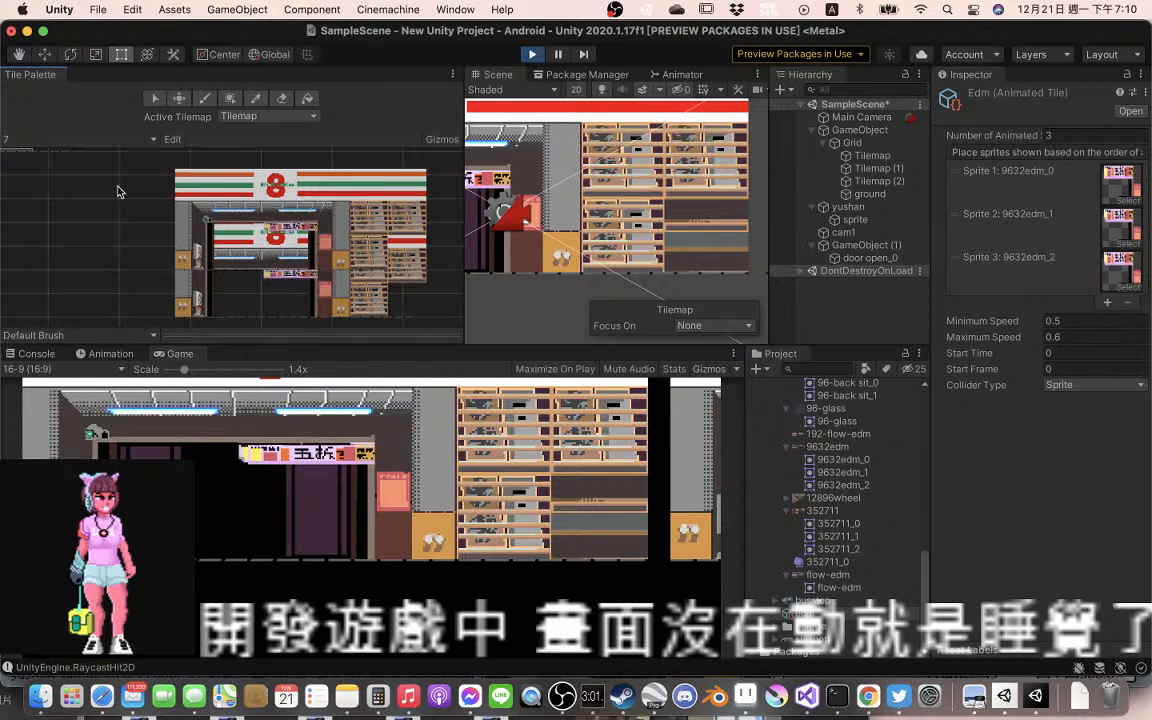
Examine the storefront tiles in the tile palette, from the full facade to the entrance and its banner
drag(117, 192, 212, 187)
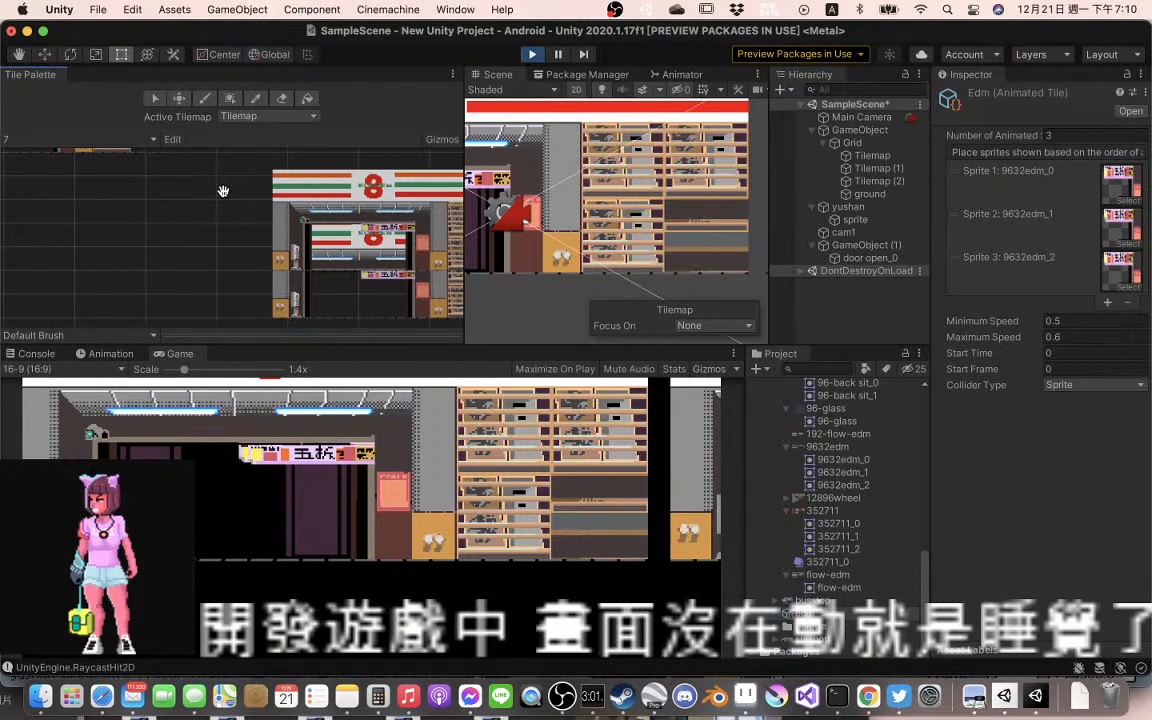
scroll(223, 191, down, 3)
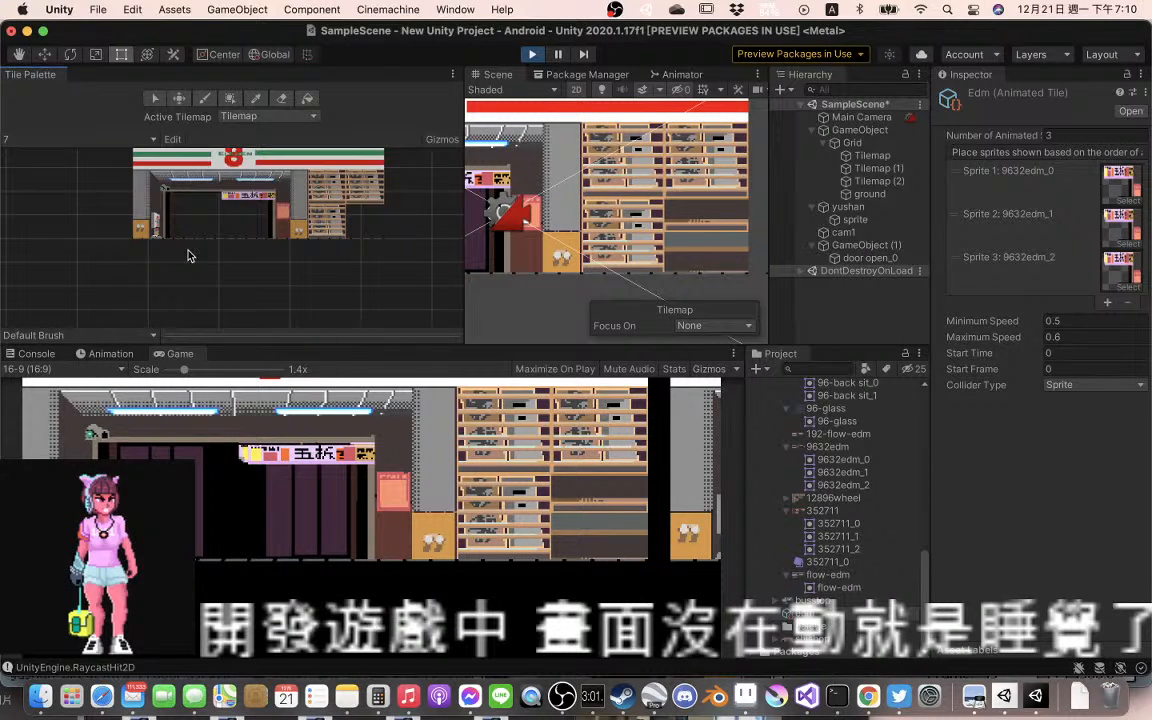
drag(204, 222, 223, 244)
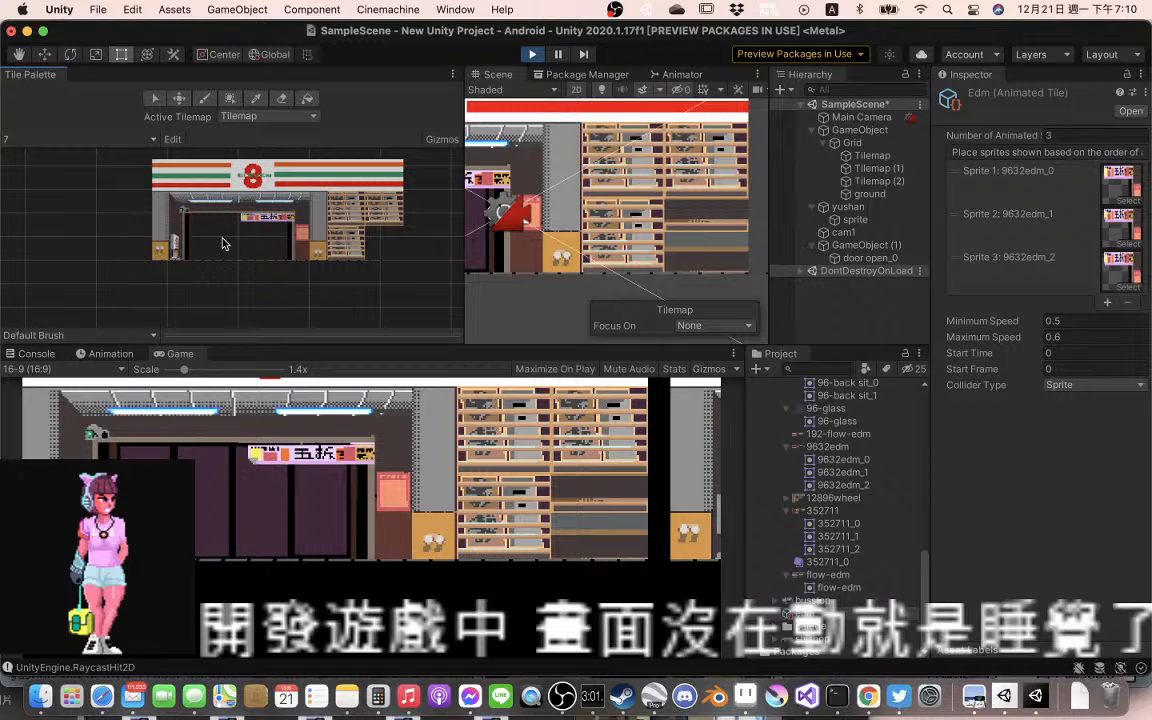
scroll(223, 243, up, 3)
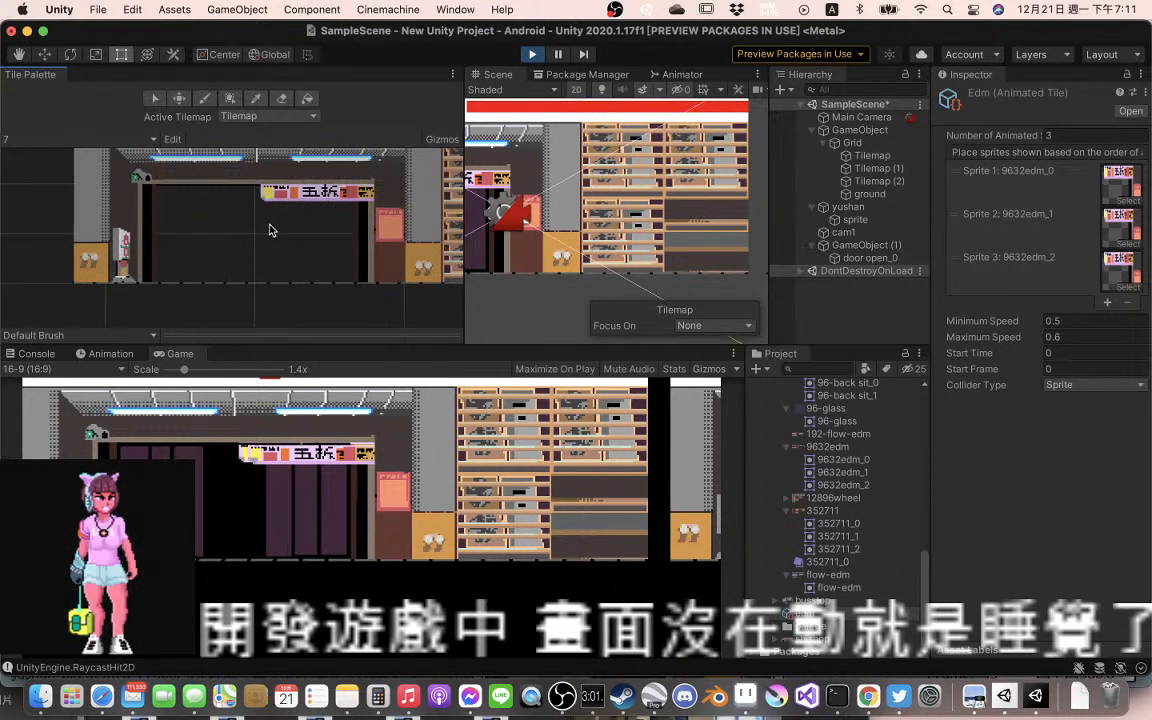
scroll(269, 230, up, 1)
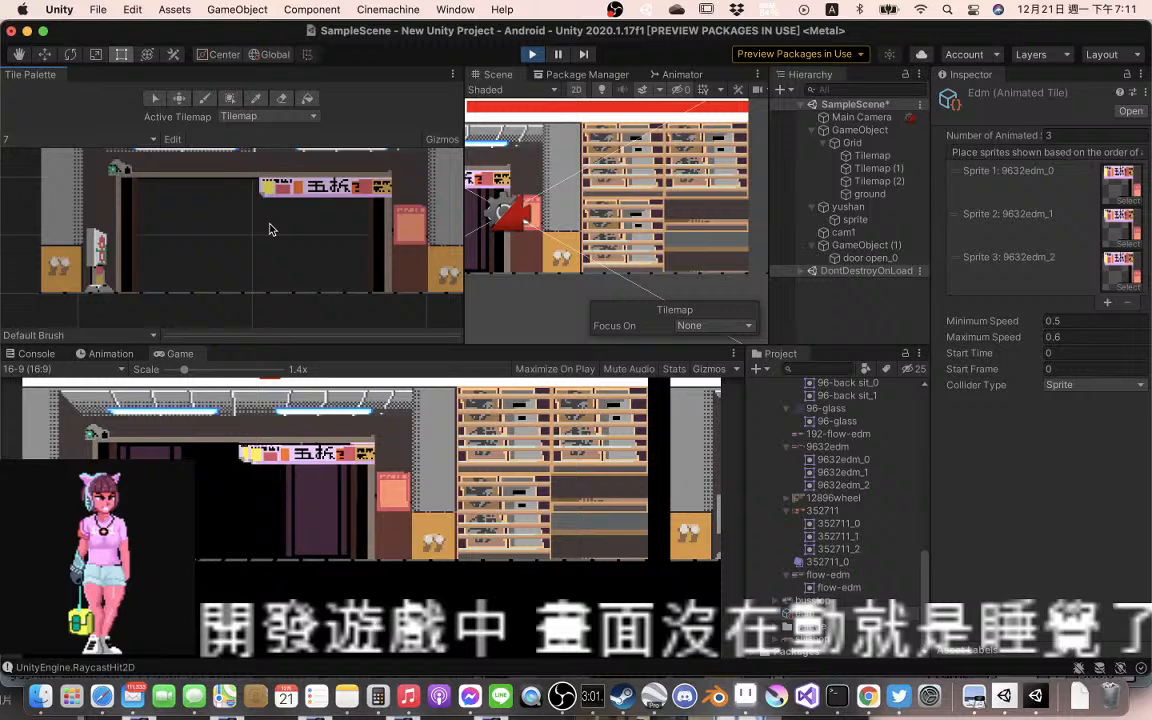
scroll(213, 256, down, 2)
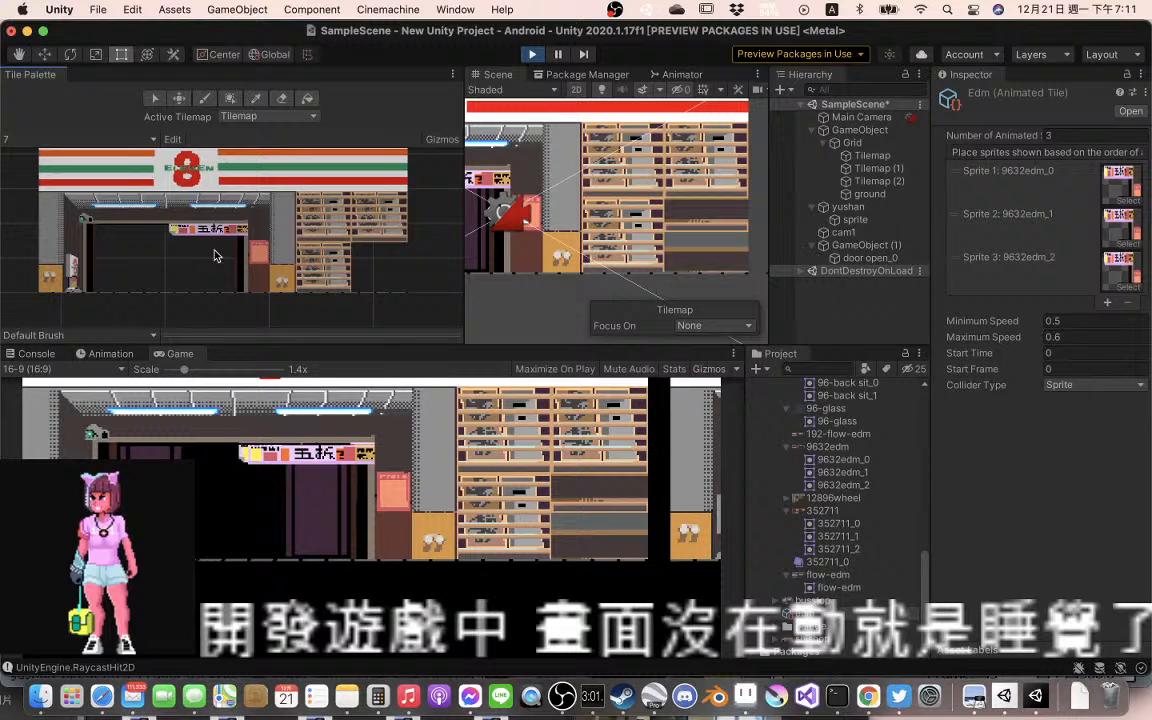
drag(213, 256, 238, 255)
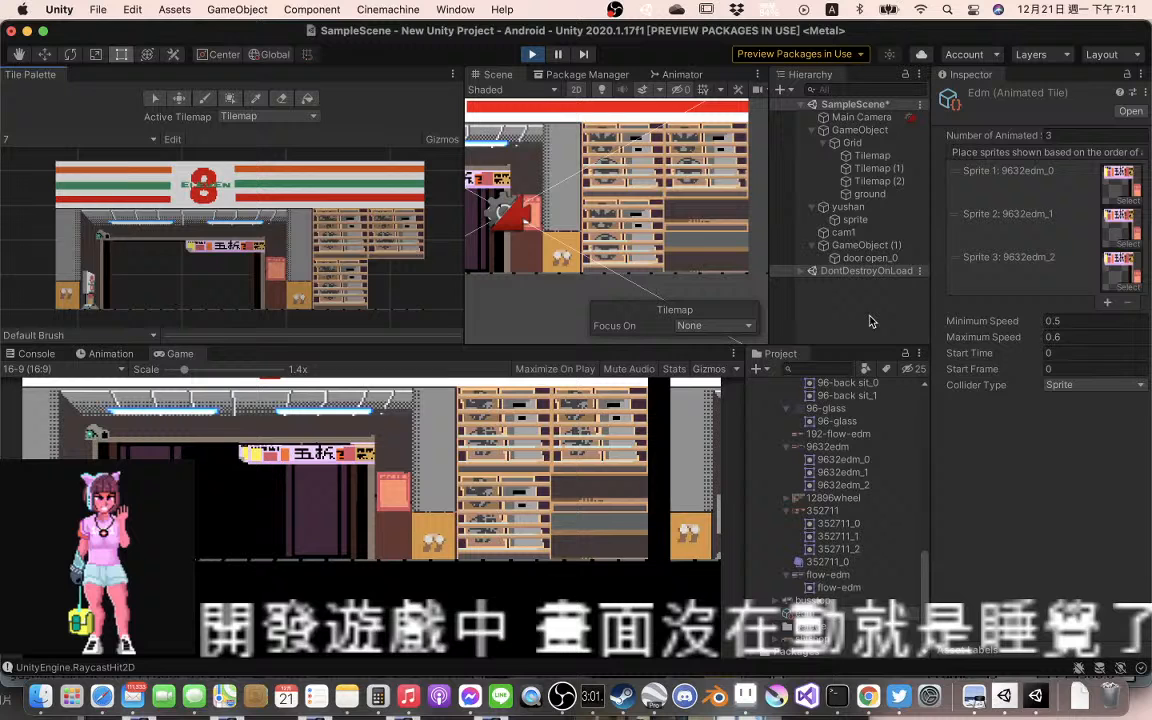
Look through the project's sprite and tile assets and select the 96-back sit texture to show its import settings
scroll(861, 501, up, 5)
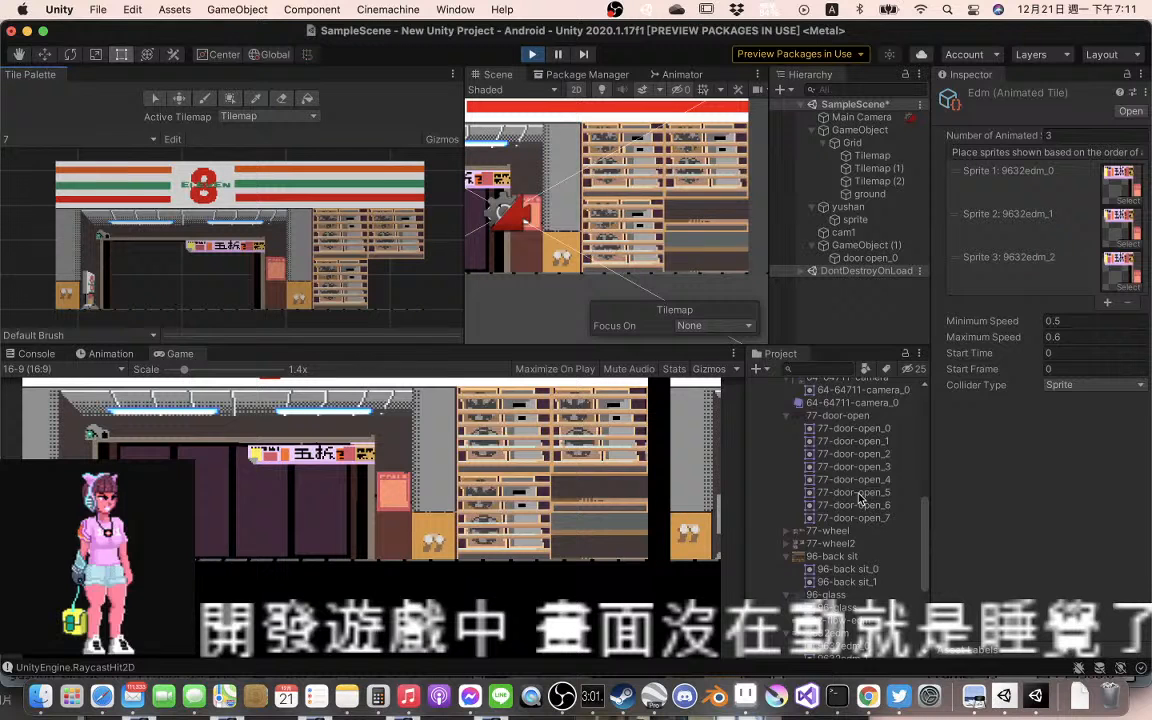
scroll(861, 498, down, 5)
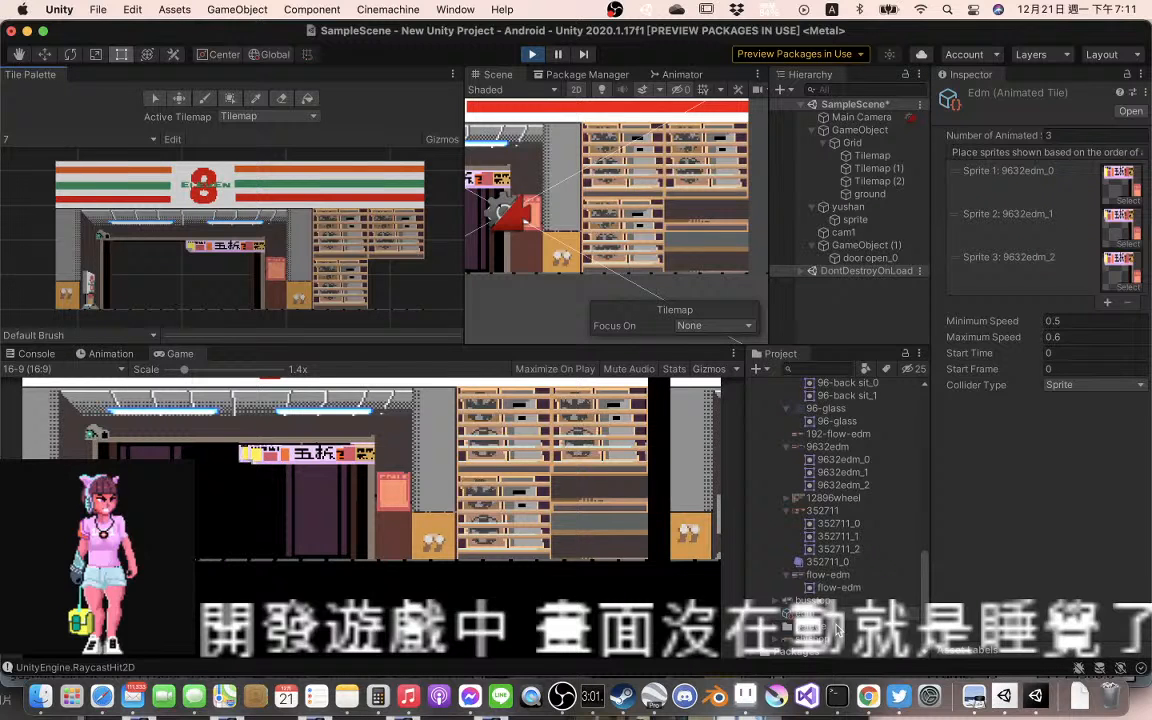
scroll(815, 608, up, 5)
scroll(837, 628, up, 5)
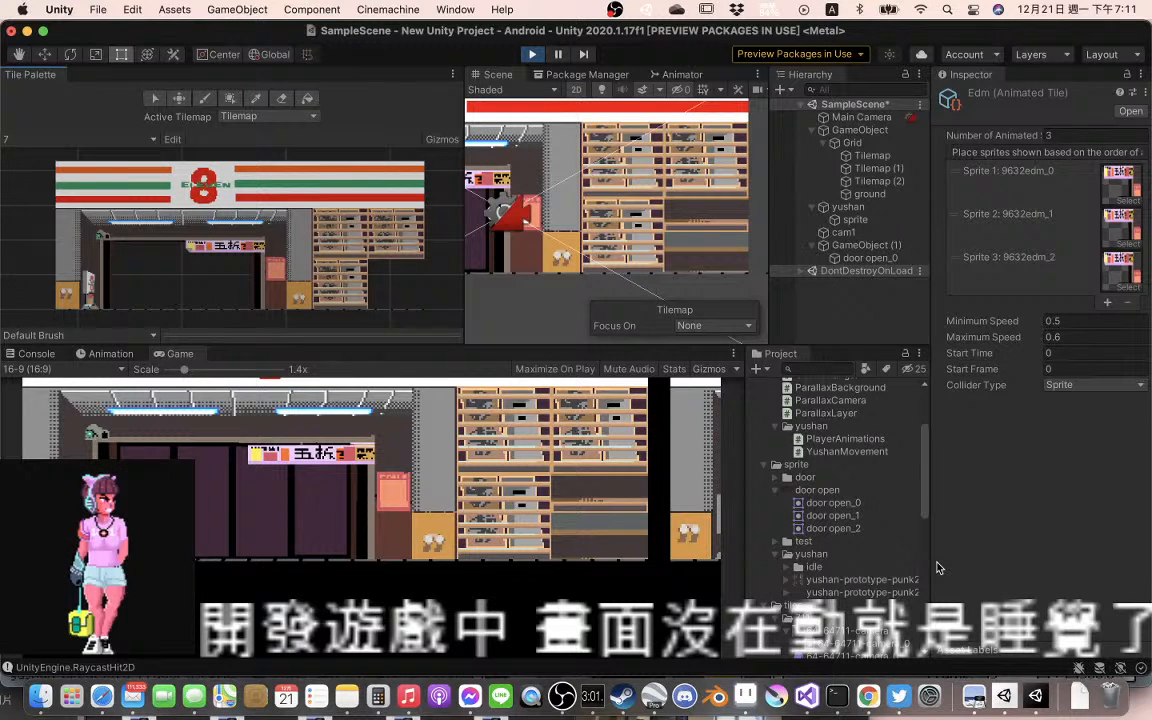
scroll(875, 545, down, 4)
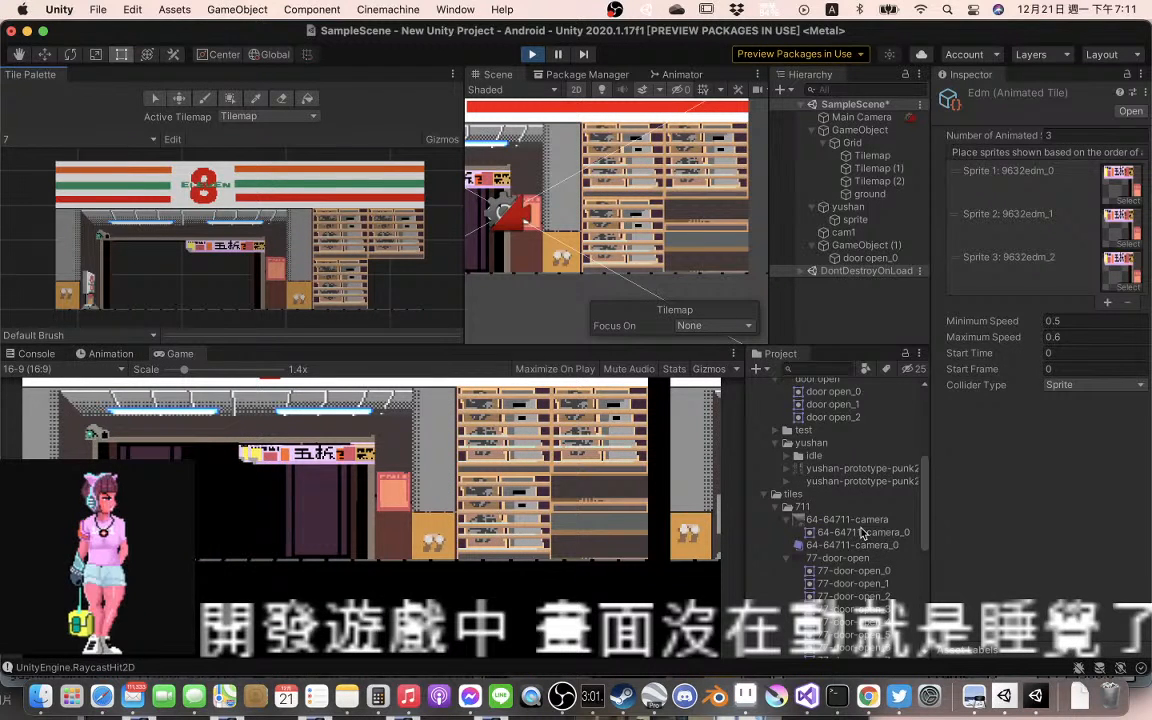
scroll(860, 533, down, 5)
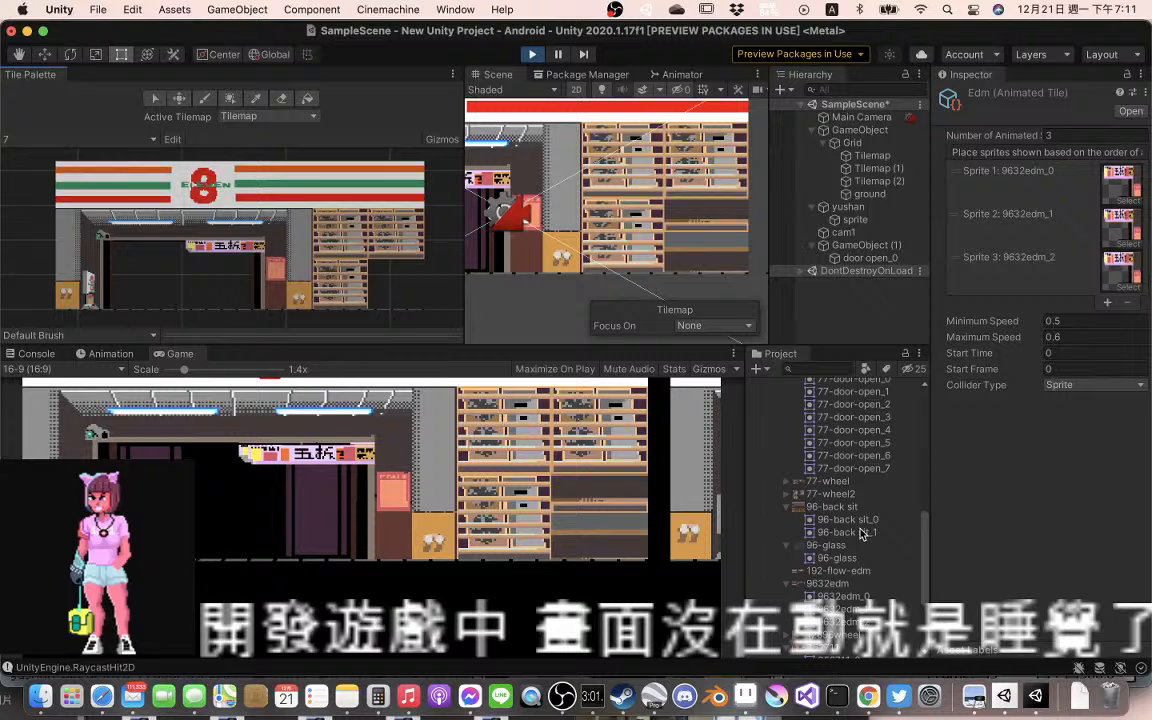
click(835, 507)
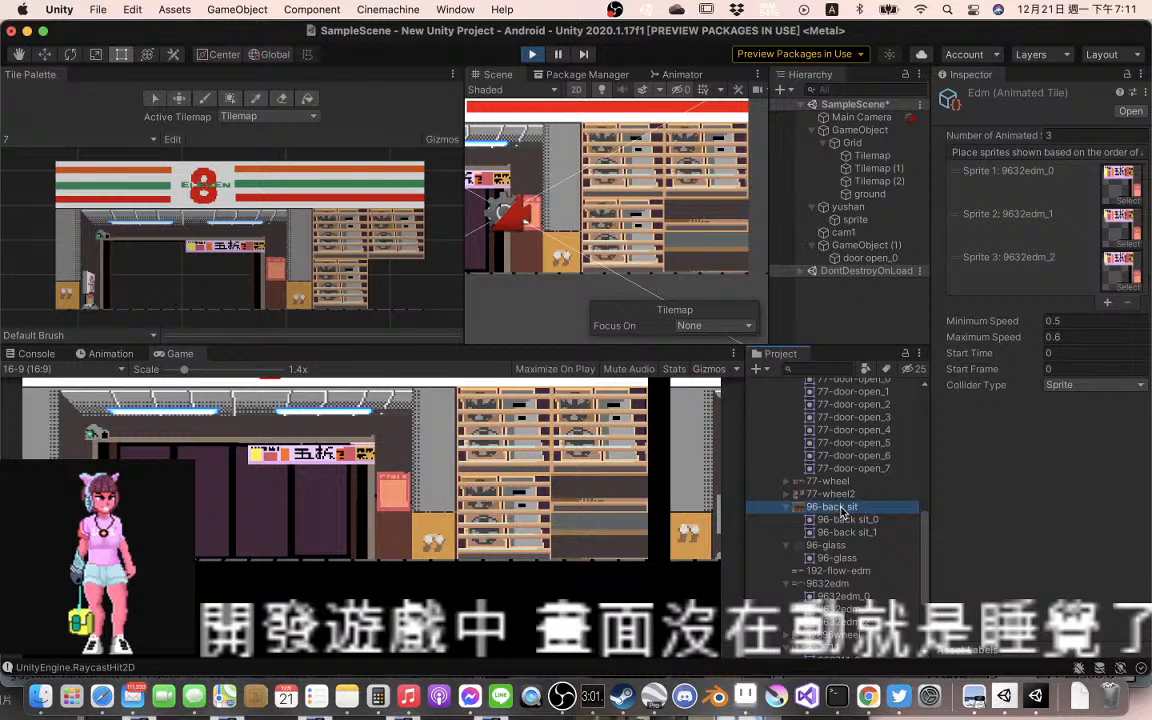
Switch to Aseprite and examine the seating area beside the shelves in the yushan-bk2dextra-77door artwork up close against the grid
click(808, 680)
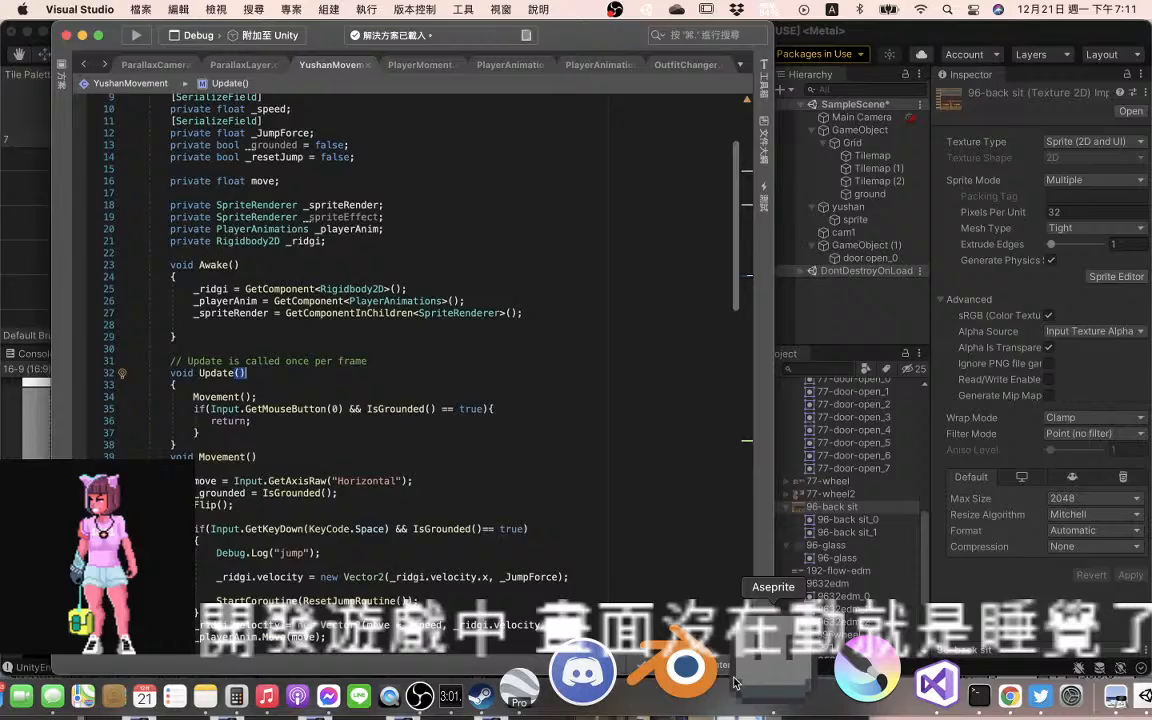
click(632, 675)
scroll(688, 408, down, 2)
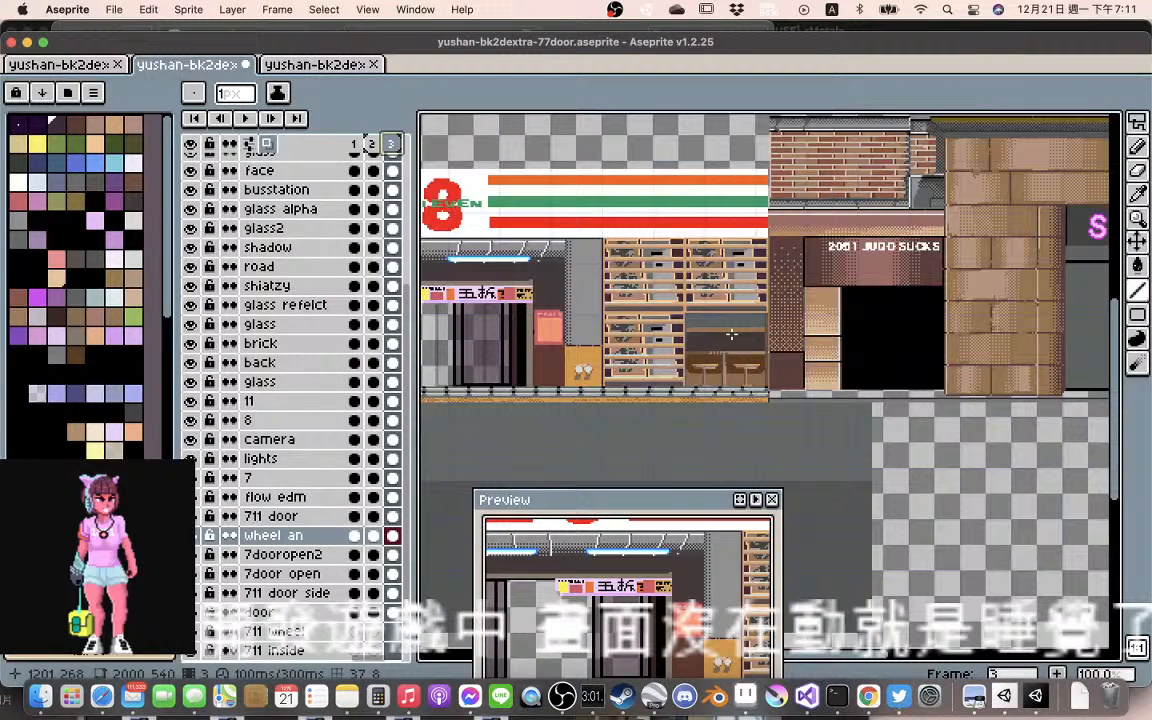
scroll(731, 335, up, 2)
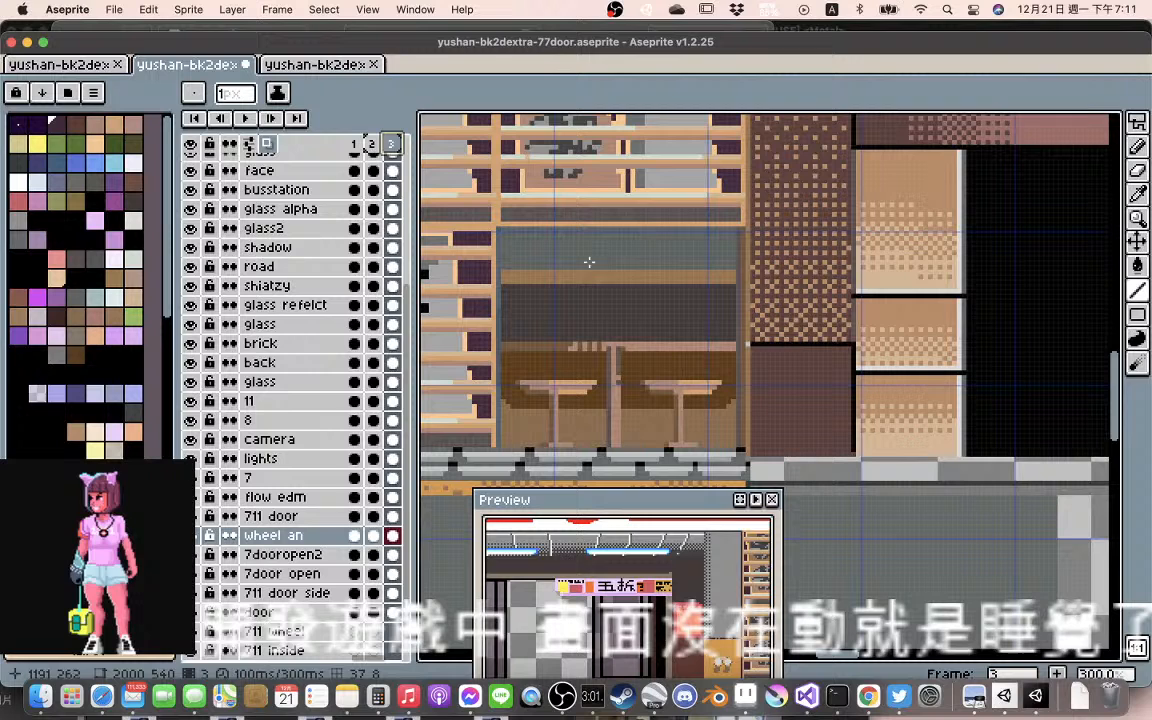
scroll(605, 259, down, 2)
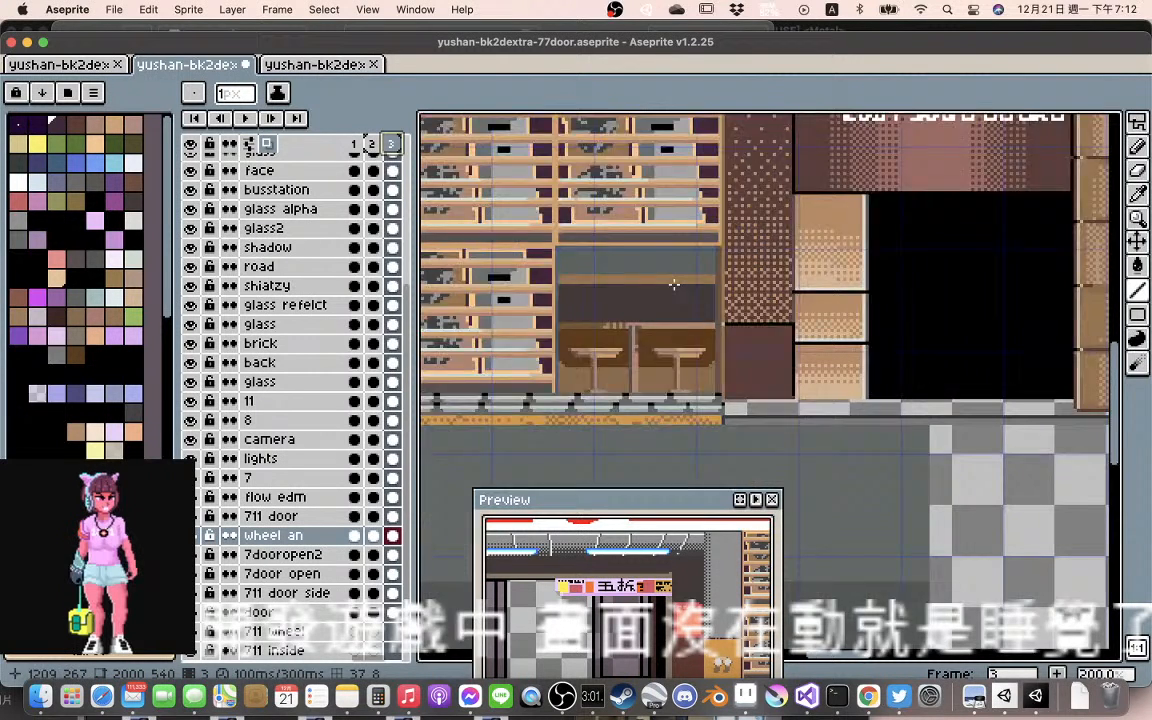
scroll(674, 285, up, 3)
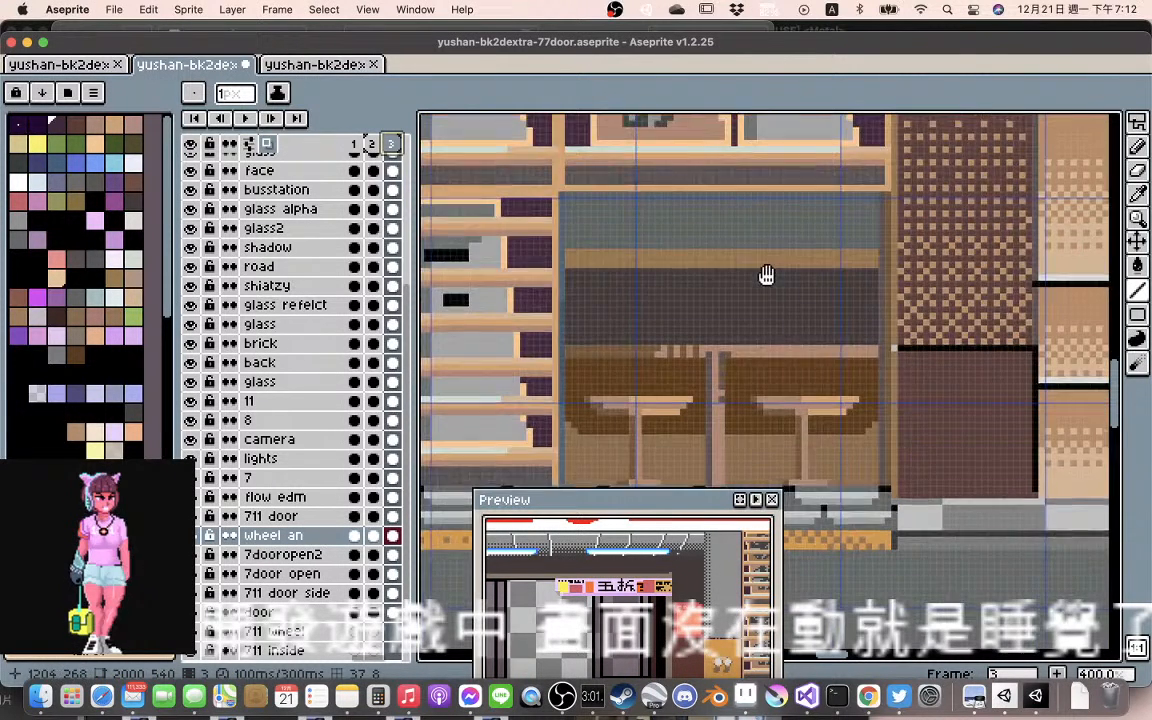
drag(676, 288, 790, 268)
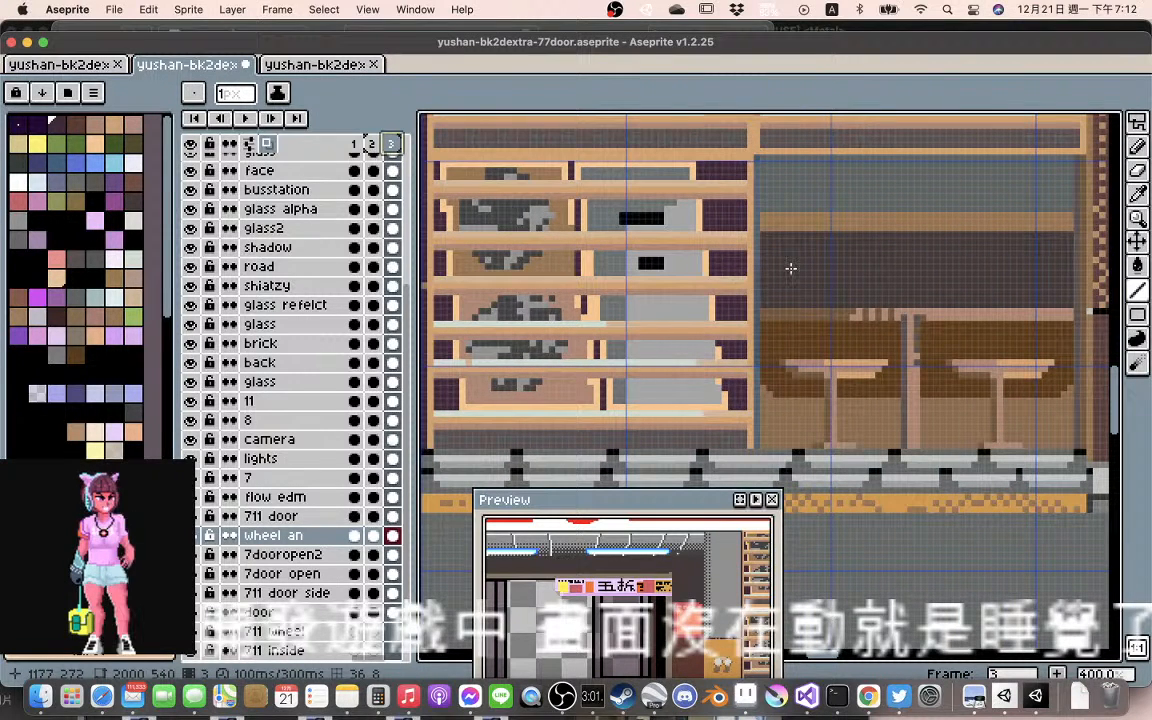
drag(790, 268, 772, 250)
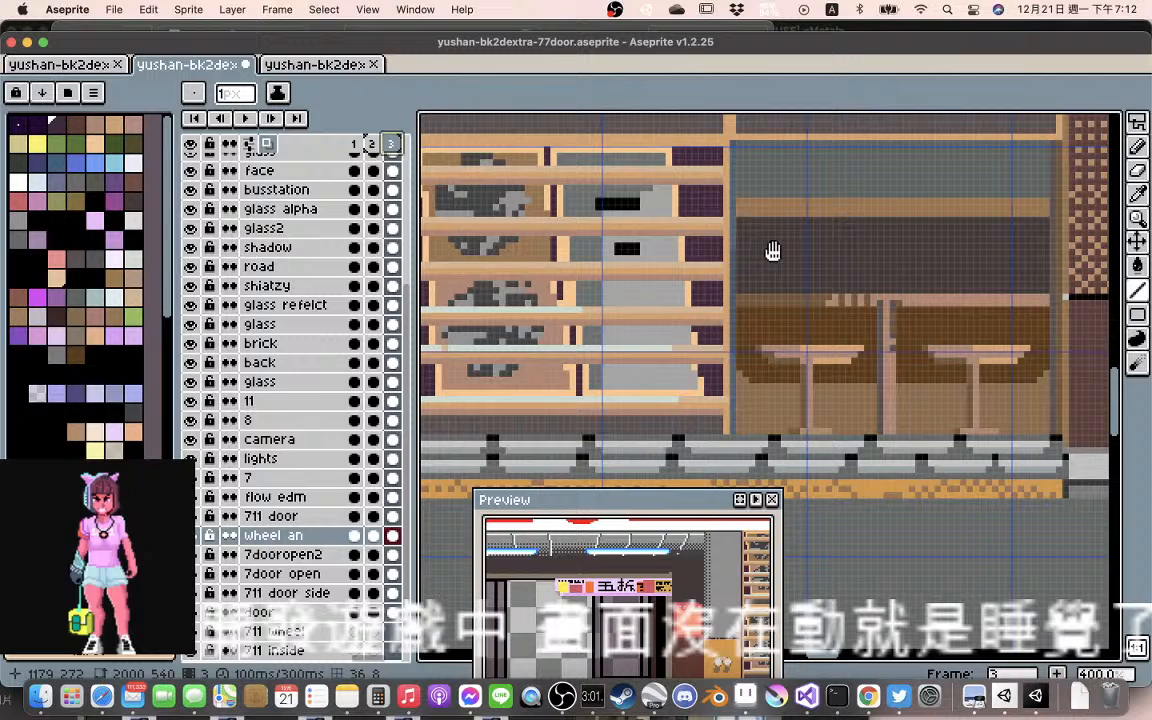
drag(773, 251, 743, 242)
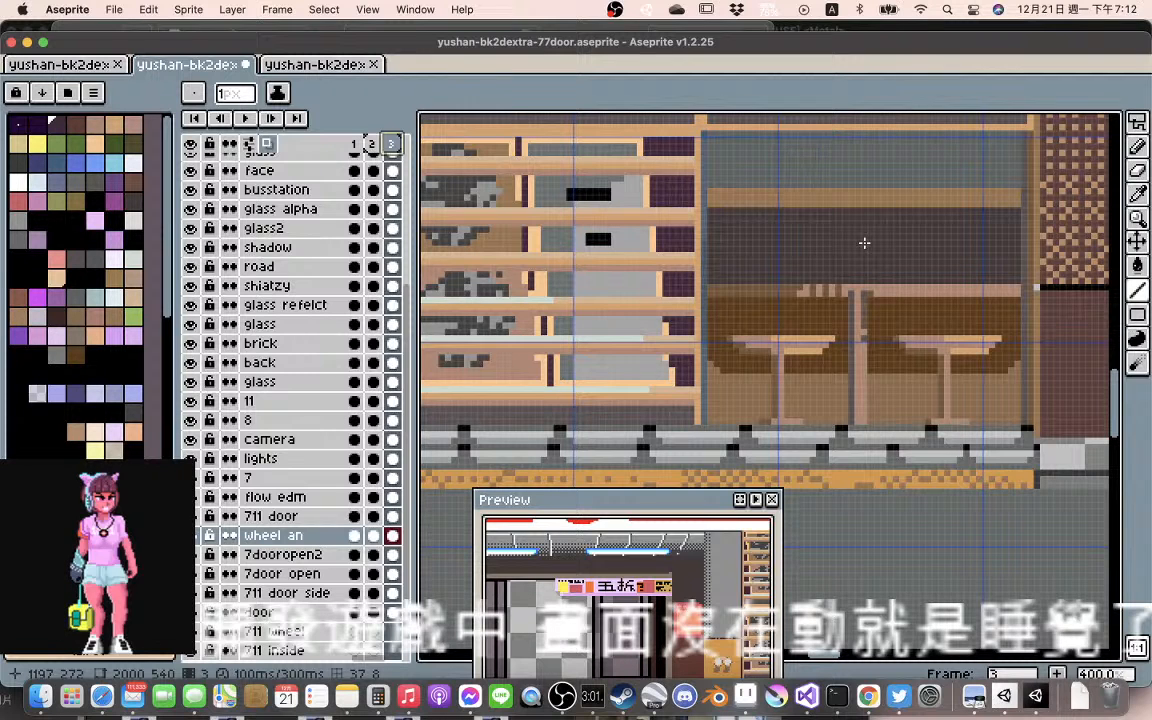
drag(864, 244, 696, 242)
scroll(696, 242, down, 1)
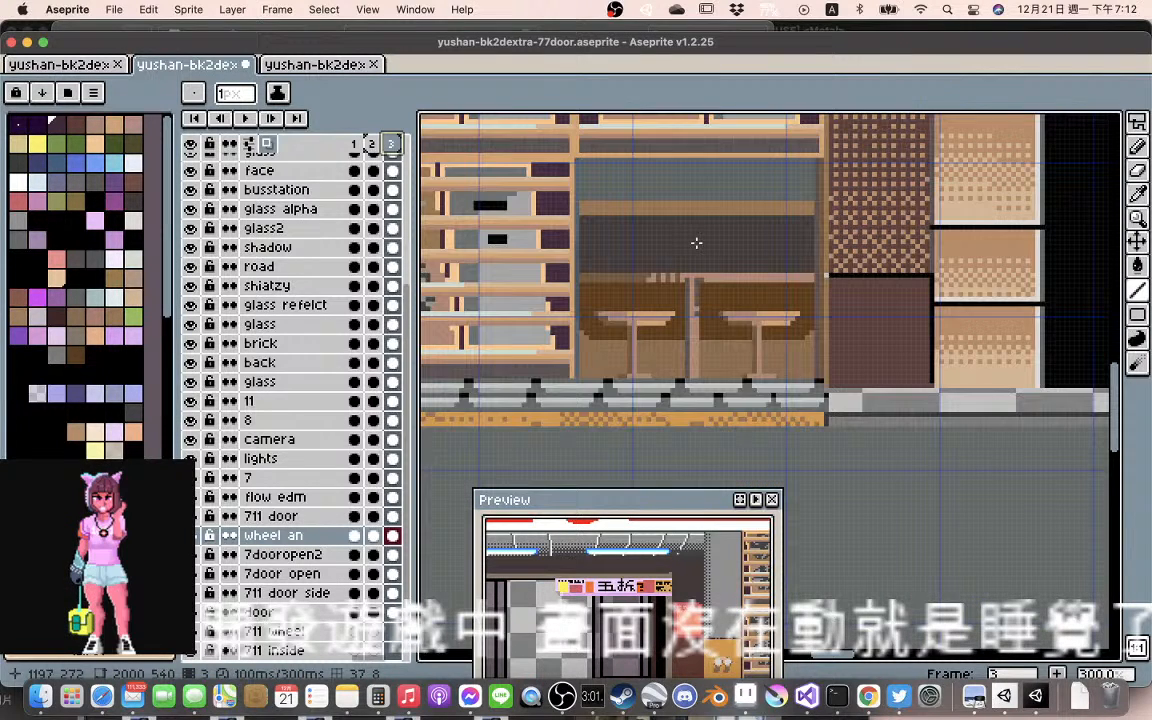
scroll(696, 242, up, 1)
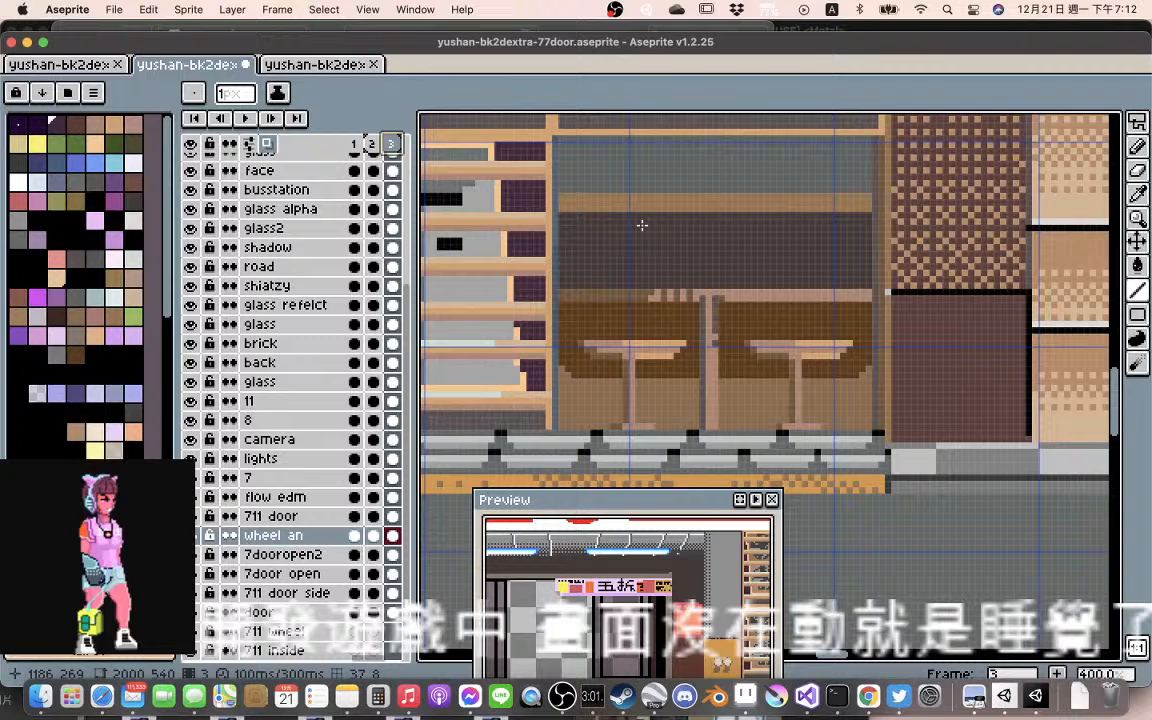
drag(640, 226, 724, 286)
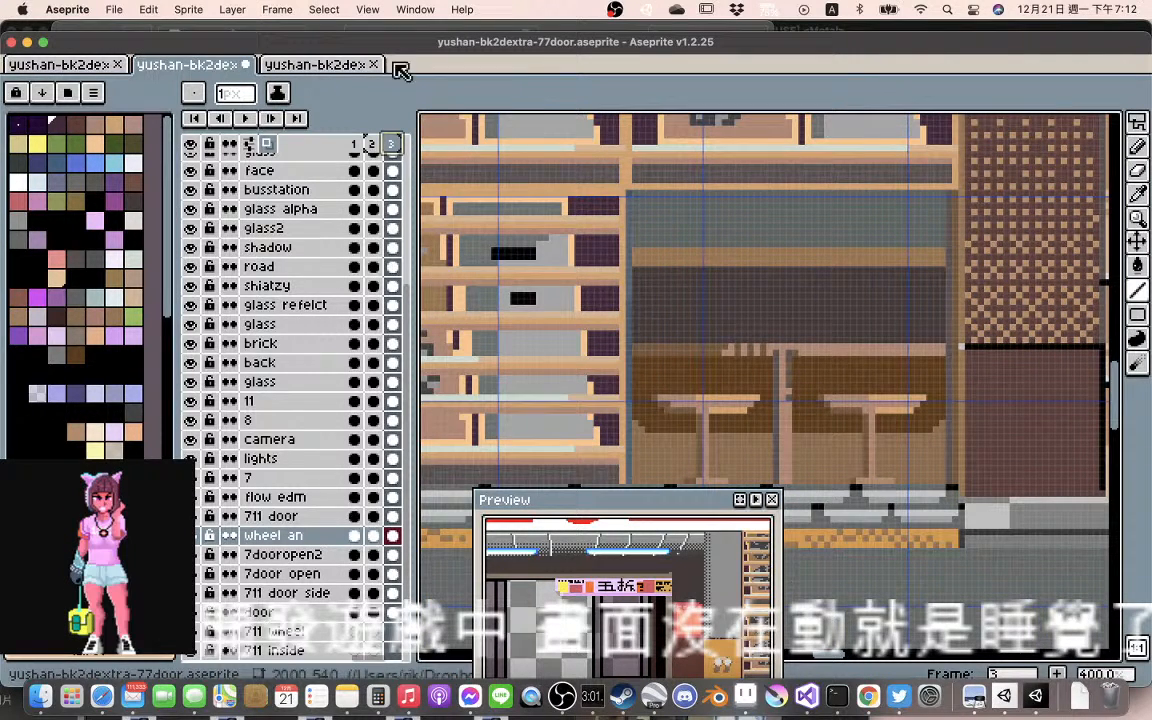
drag(645, 188, 686, 307)
scroll(688, 308, up, 1)
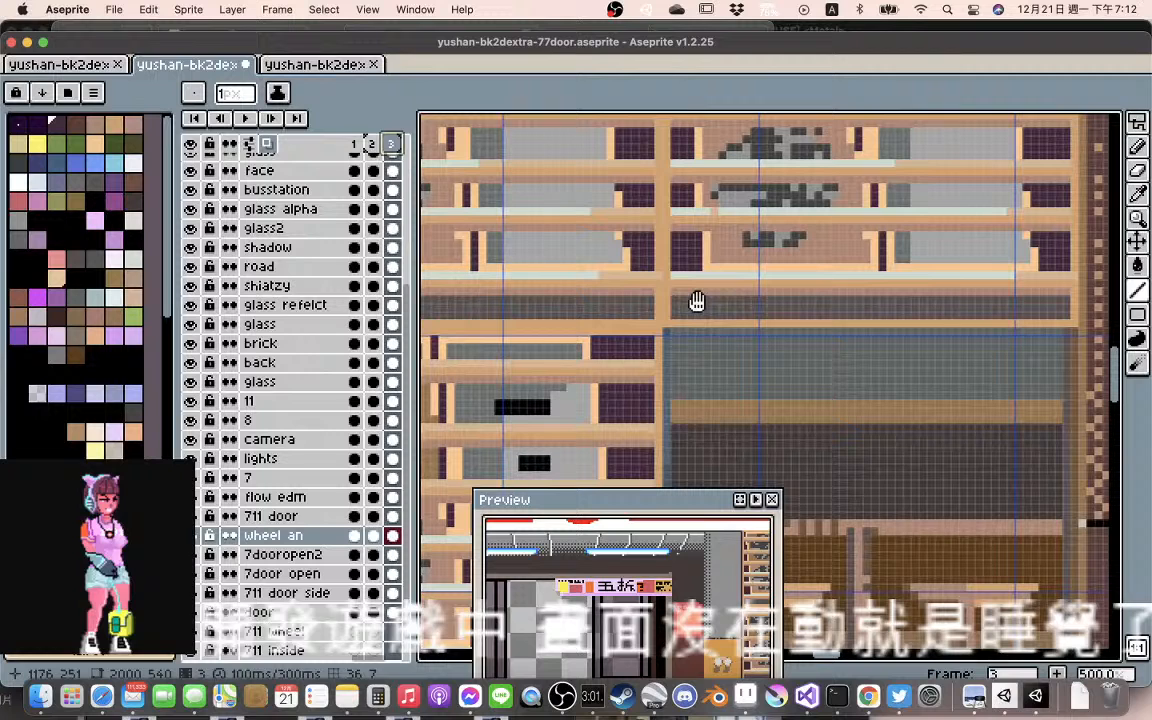
scroll(697, 302, down, 2)
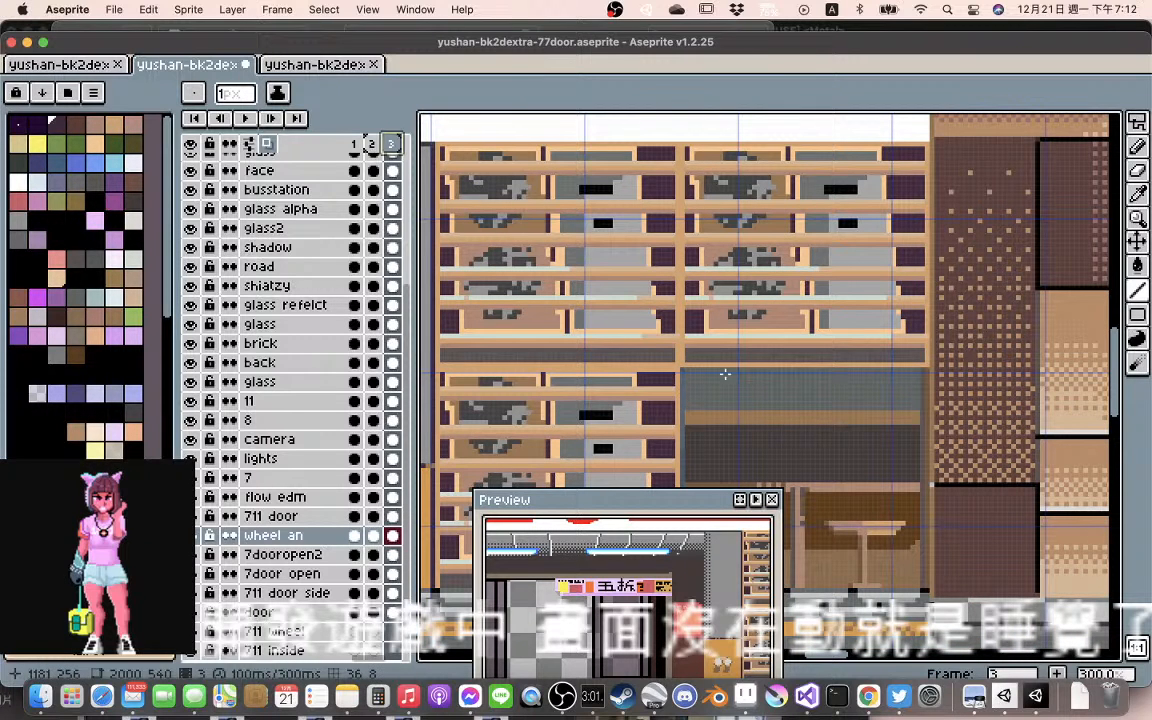
scroll(672, 338, up, 1)
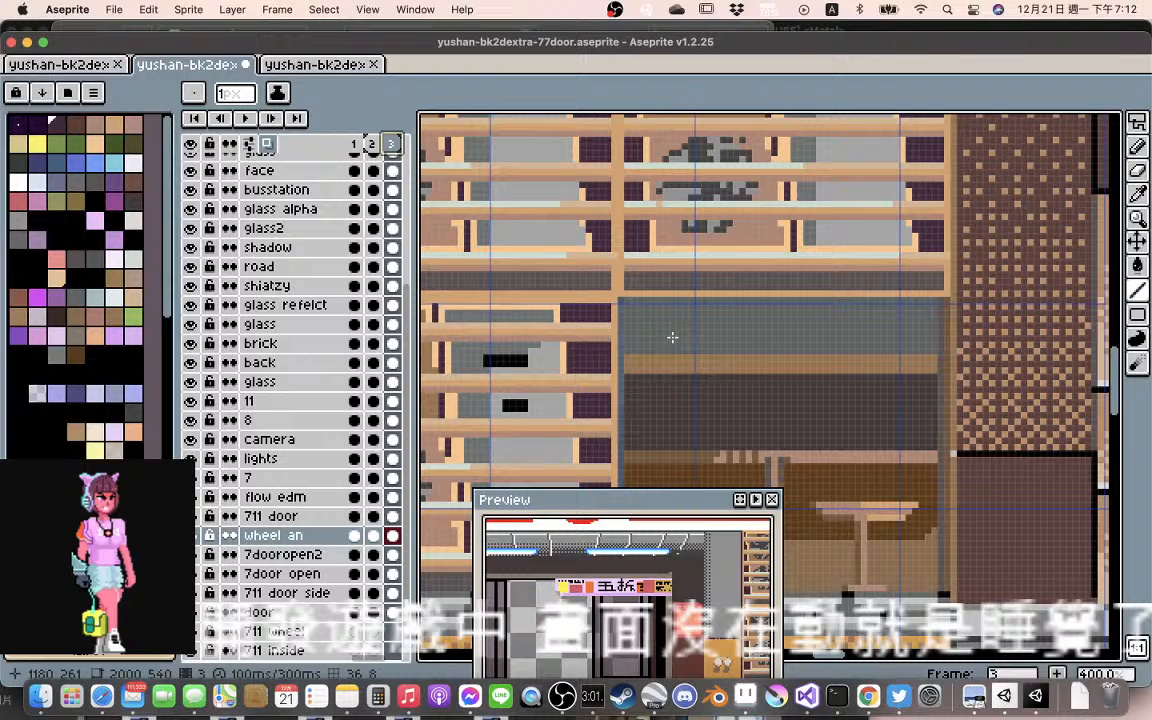
scroll(672, 338, up, 5)
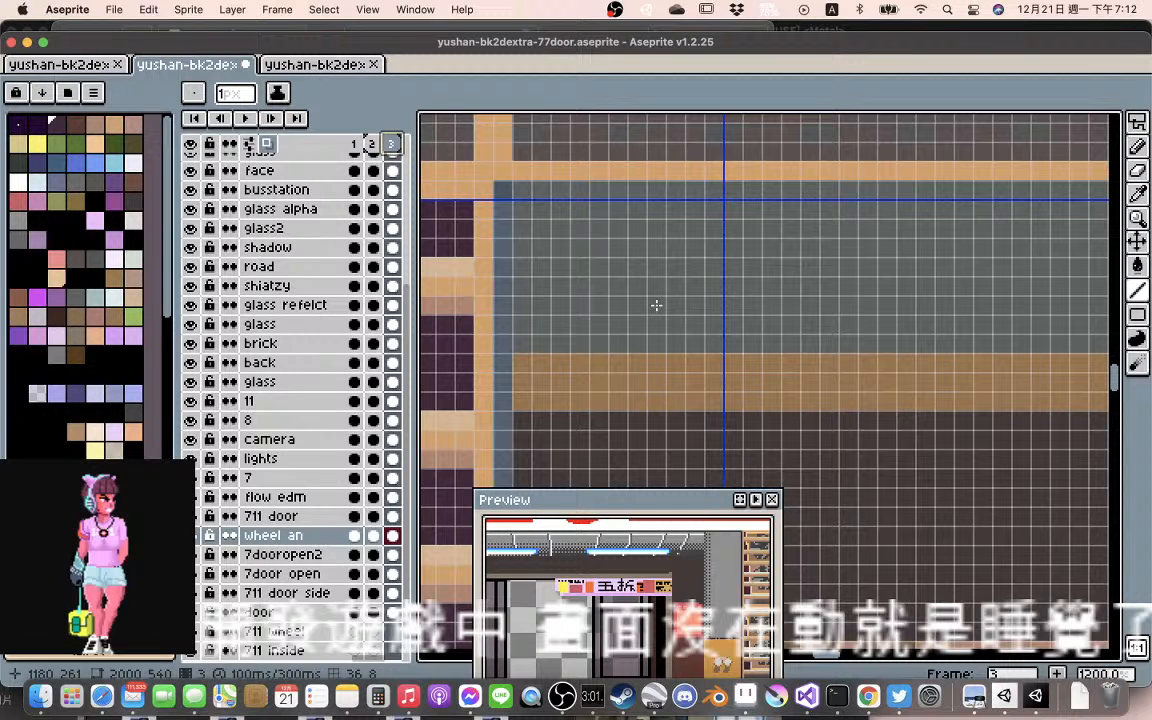
drag(656, 303, 657, 263)
scroll(657, 263, down, 3)
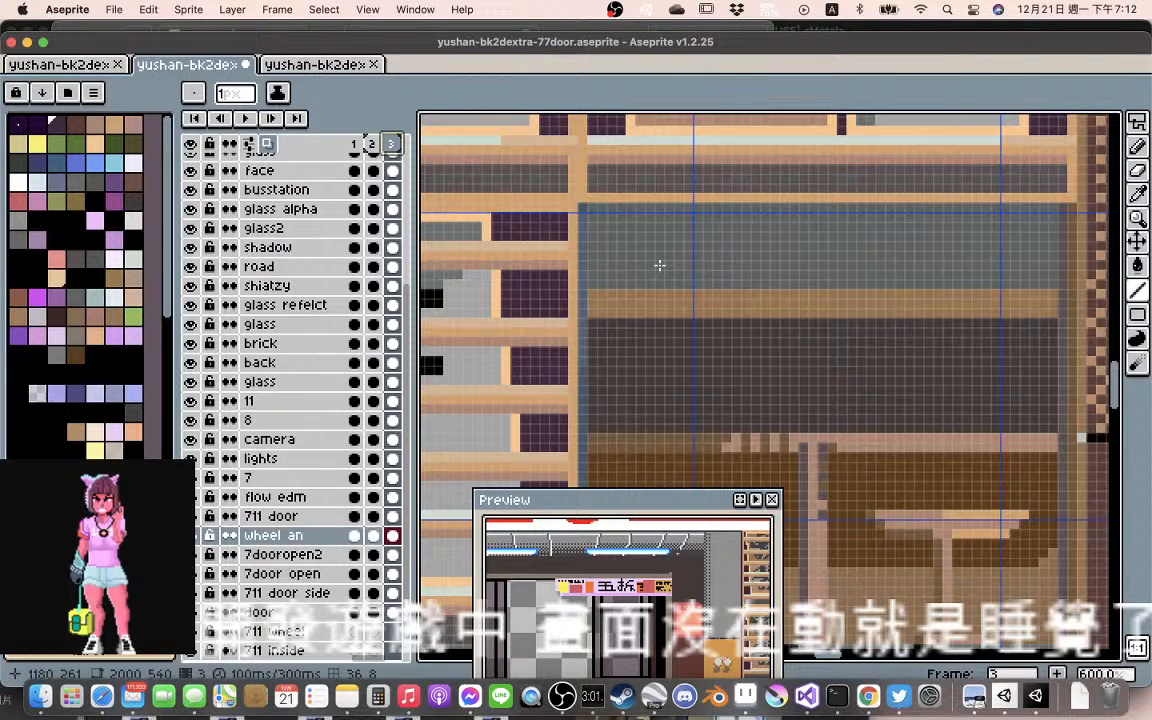
scroll(659, 265, down, 1)
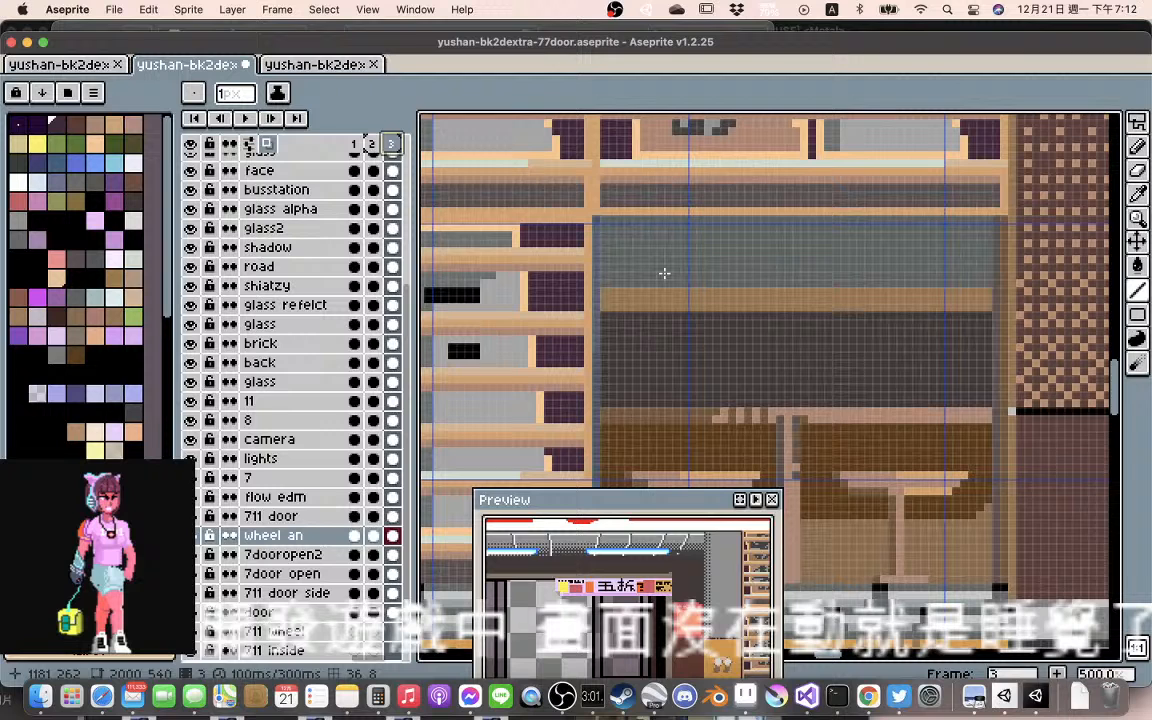
scroll(664, 273, down, 1)
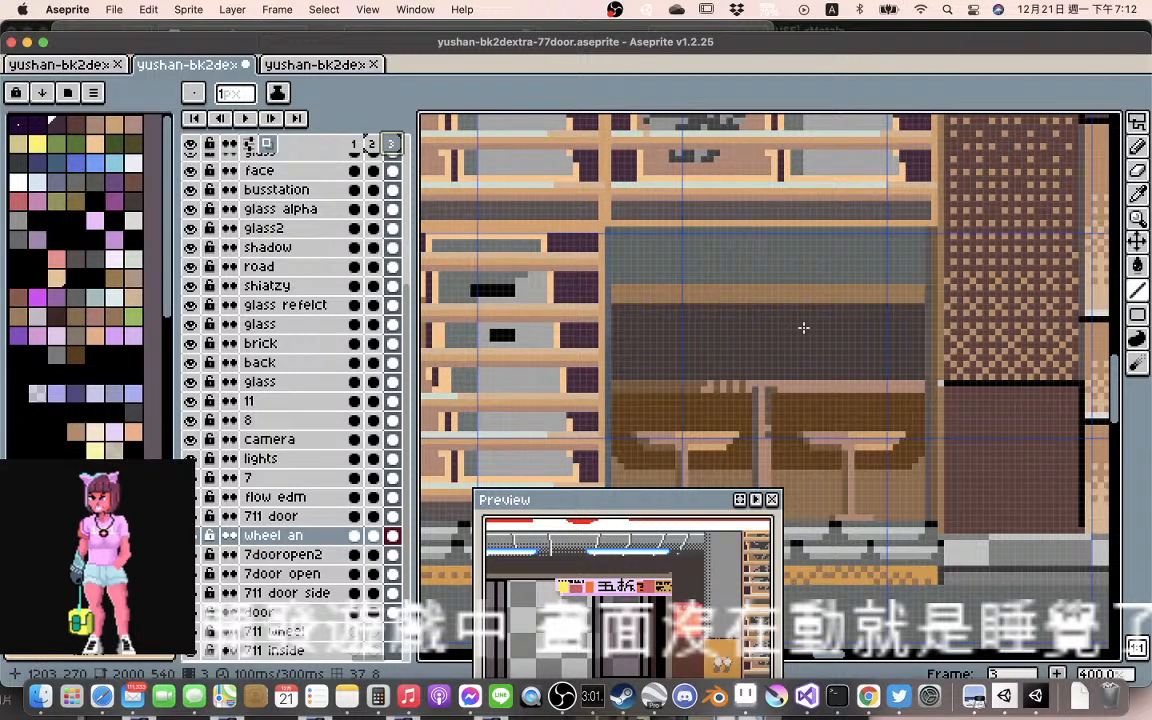
Examine the artwork around the seating area, railing, road and neighbouring building entrance against the grid
drag(803, 327, 719, 268)
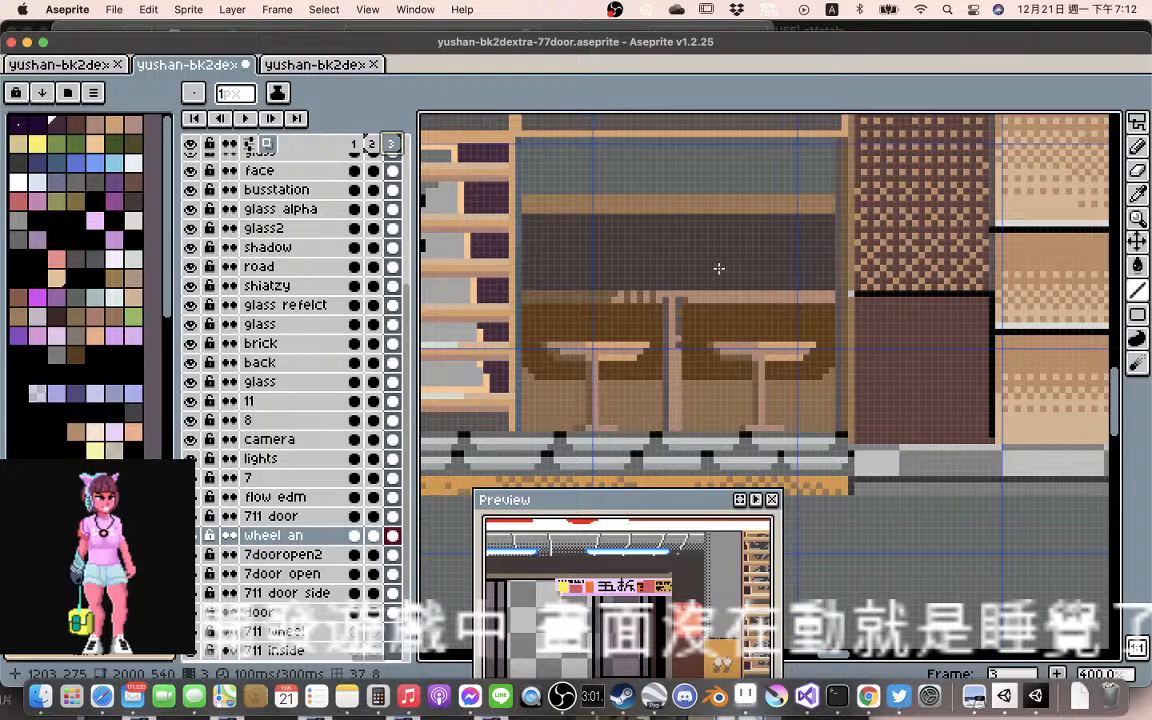
drag(732, 358, 703, 193)
scroll(703, 193, down, 1)
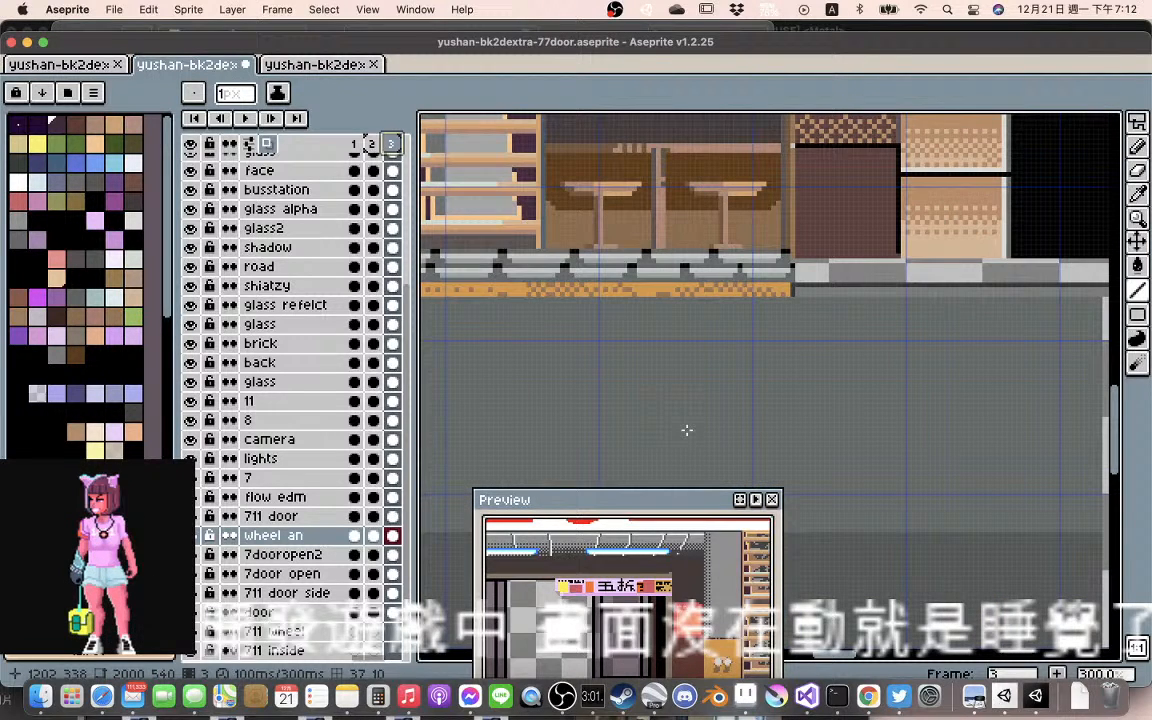
scroll(700, 428, down, 2)
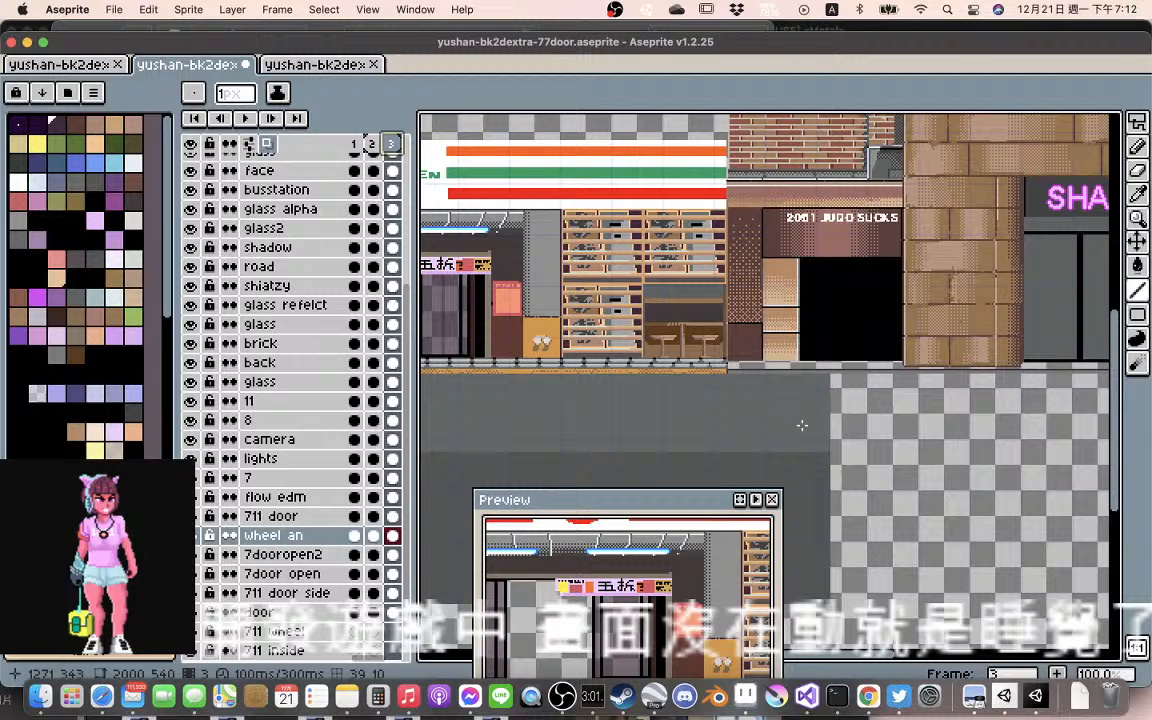
scroll(886, 425, up, 3)
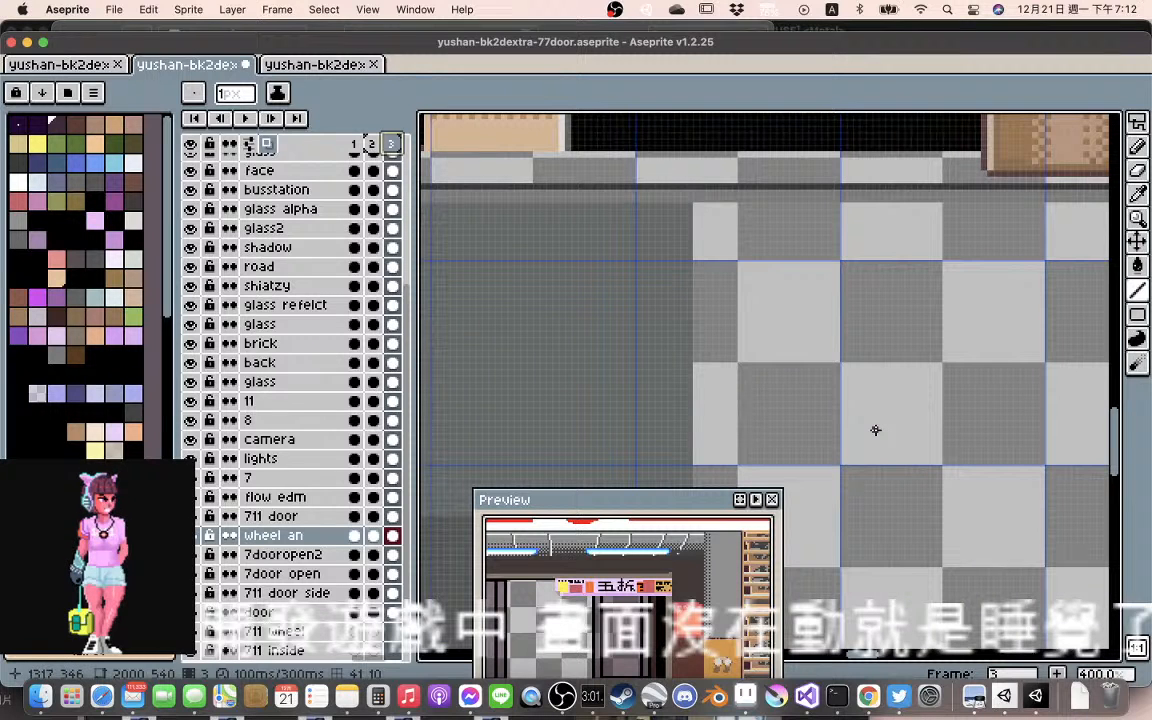
scroll(561, 365, down, 2)
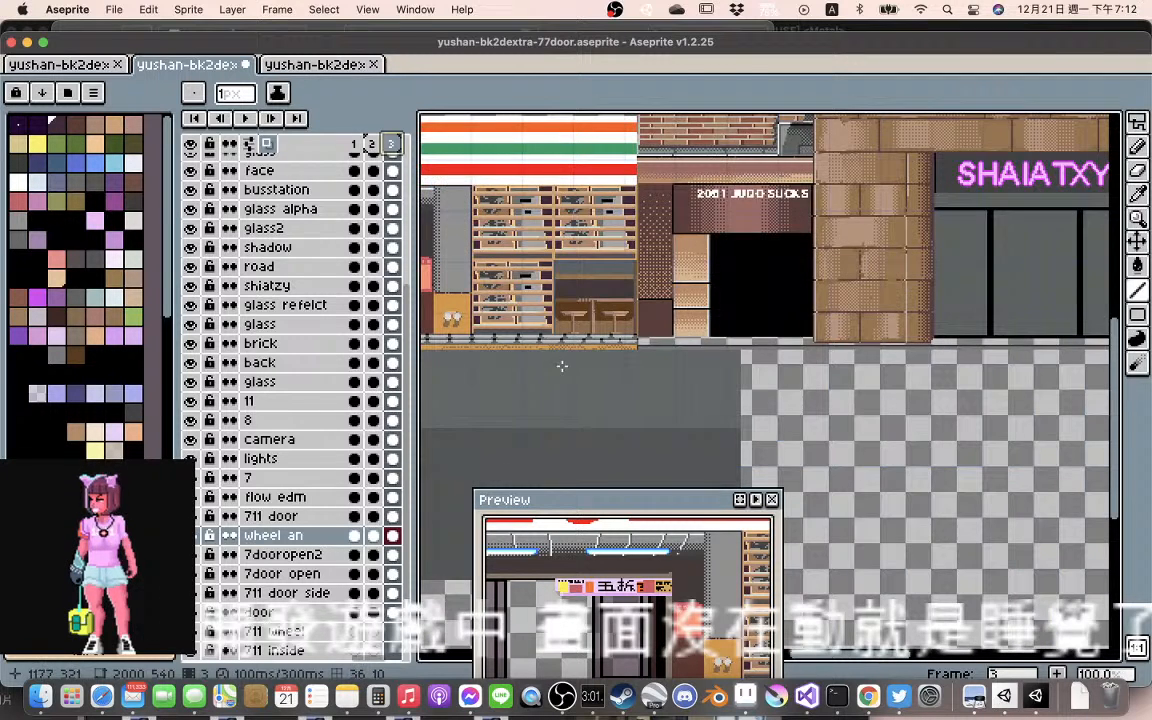
scroll(571, 357, up, 2)
drag(611, 327, 683, 358)
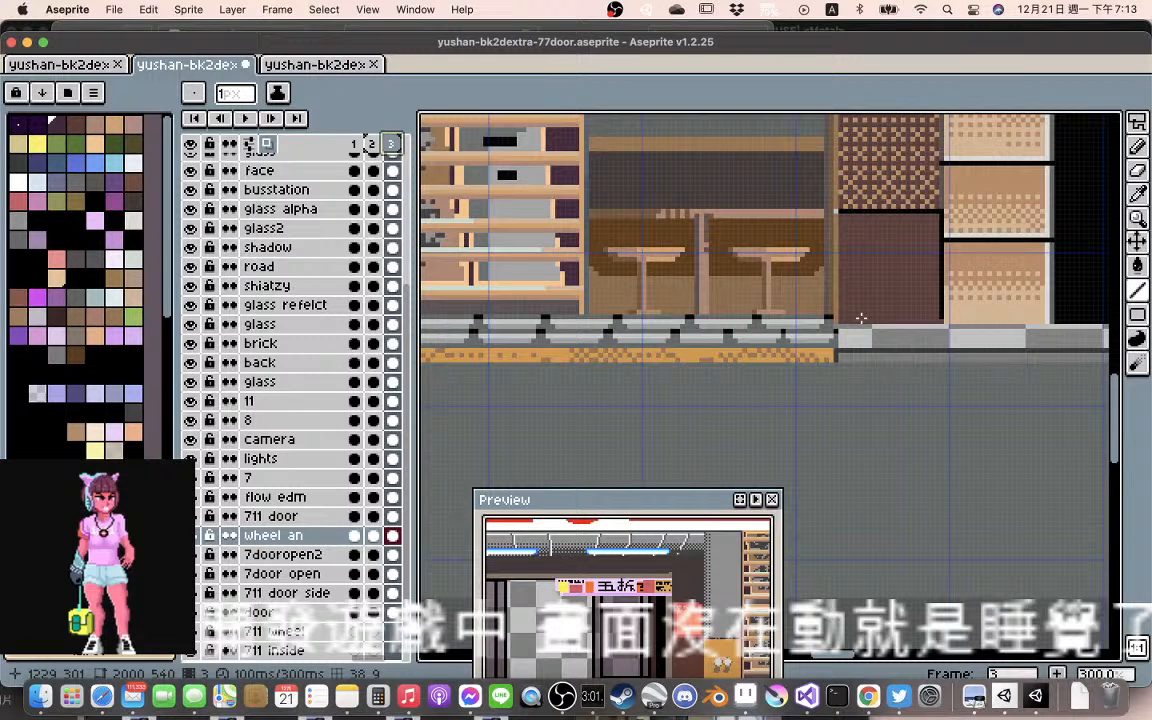
scroll(861, 318, down, 2)
drag(1057, 298, 716, 312)
scroll(717, 311, up, 1)
drag(633, 314, 942, 302)
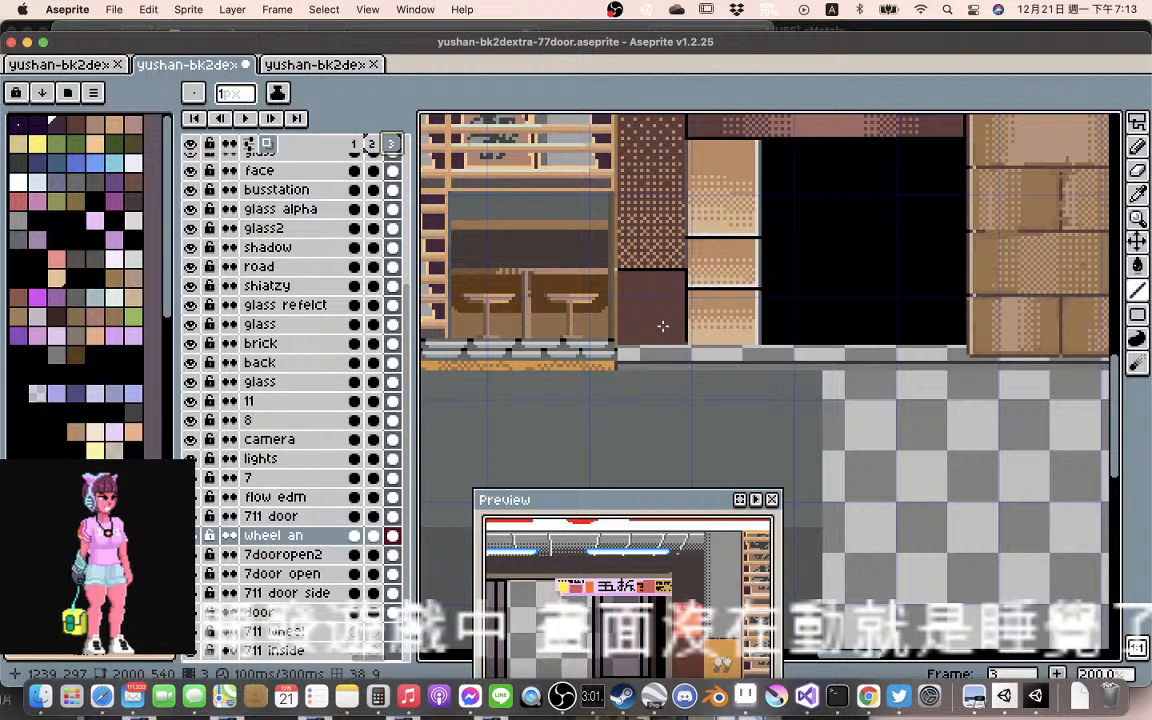
Move the shiatzy building layer sideways away from the convenience store, leaving a gap between the two facades, and check its wall against the grid
drag(663, 326, 729, 322)
scroll(738, 333, up, 3)
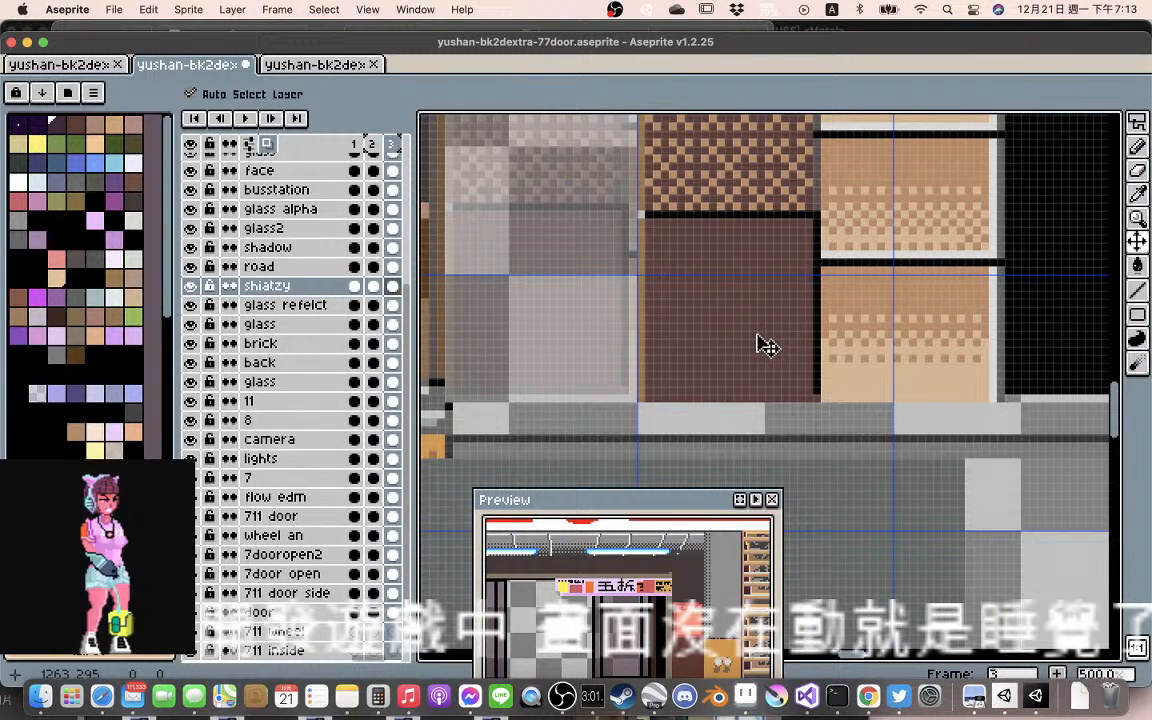
drag(757, 345, 786, 362)
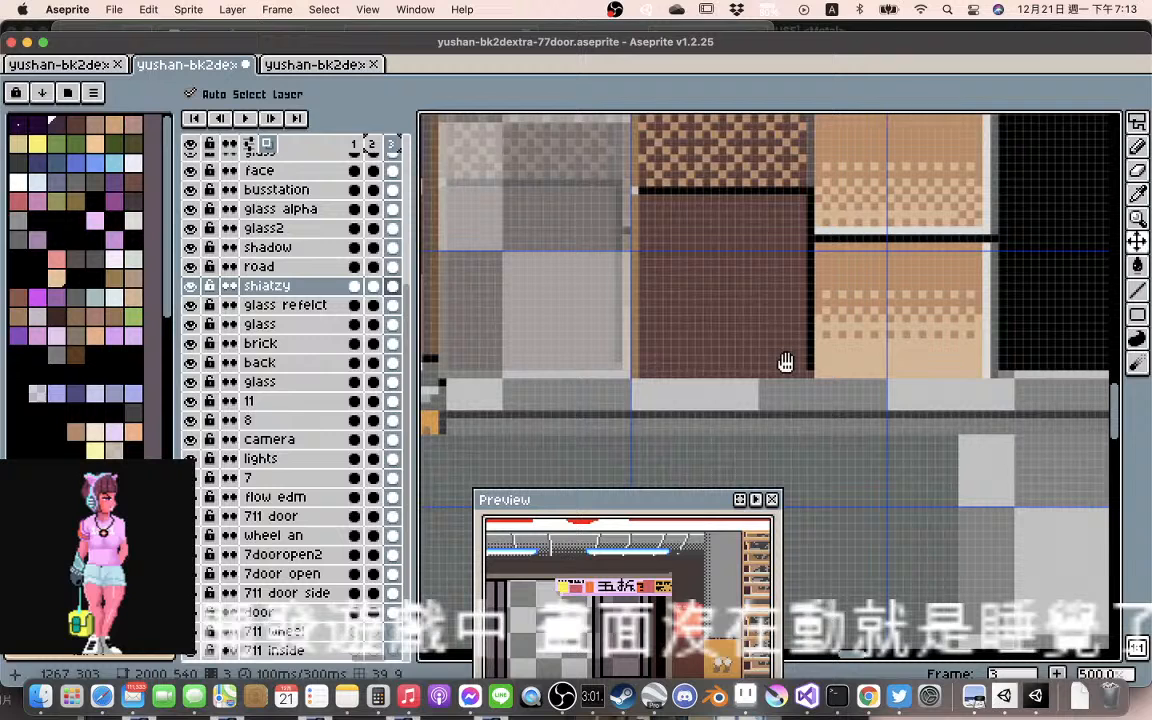
scroll(786, 362, down, 4)
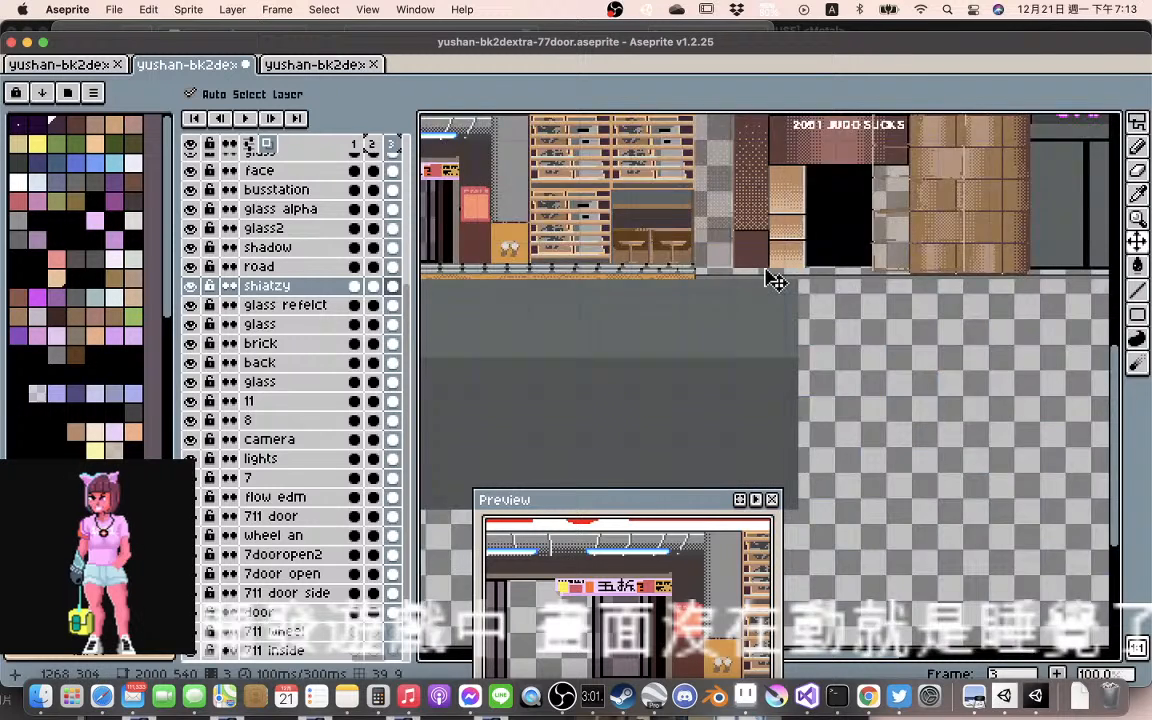
Move the road layer with its railing downward beneath the storefronts, keeping the railing's end in line with the store's outer edge
scroll(771, 275, up, 1)
click(743, 293)
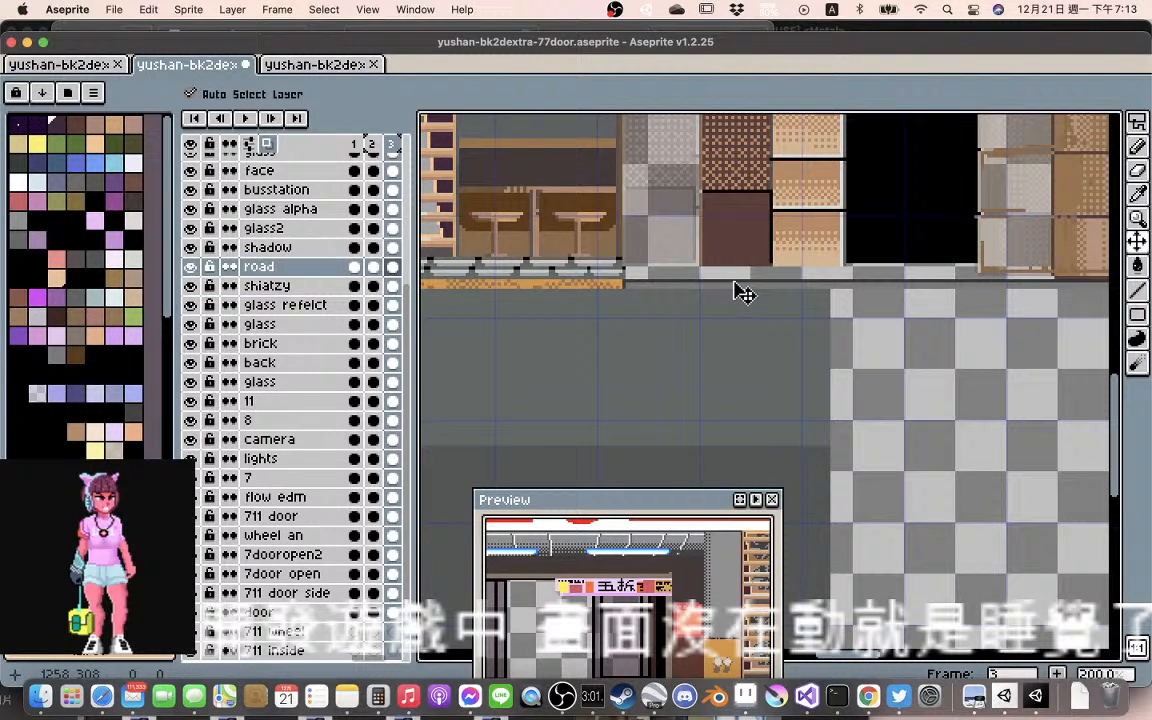
mouse_move(743, 293)
mouse_down()
mouse_move(746, 317)
mouse_move(753, 309)
mouse_up()
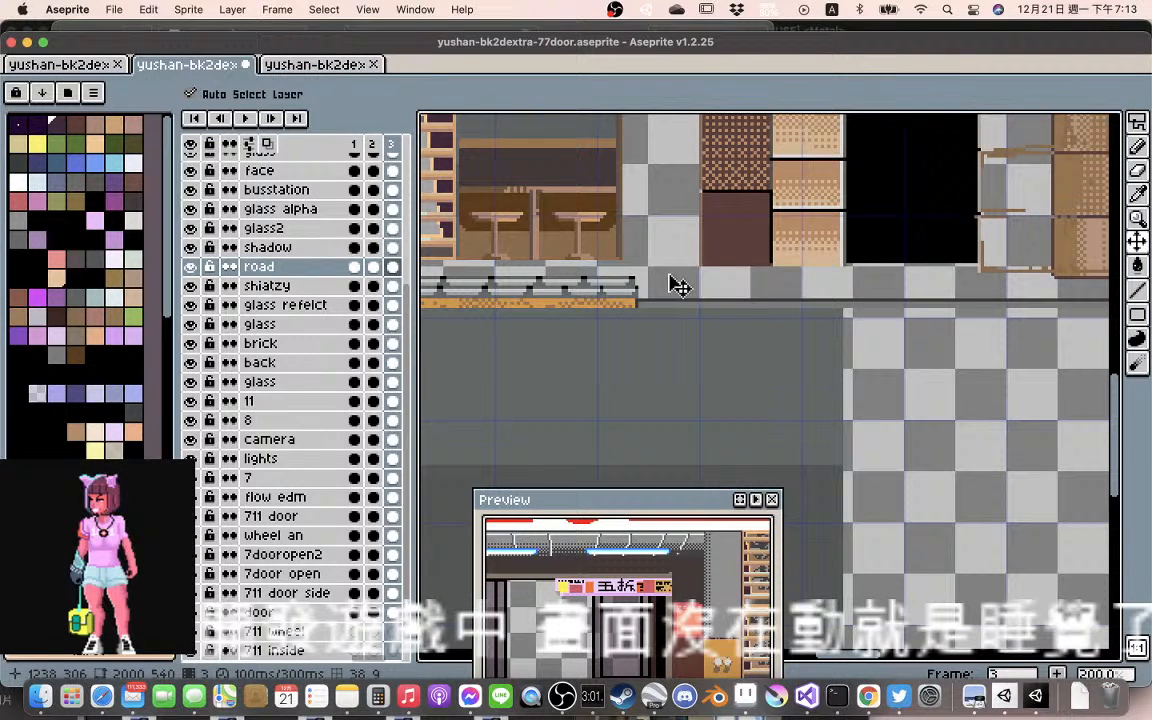
mouse_move(703, 310)
mouse_down()
mouse_move(693, 297)
mouse_move(694, 339)
mouse_move(677, 331)
mouse_move(707, 332)
mouse_move(678, 330)
mouse_move(690, 331)
mouse_up()
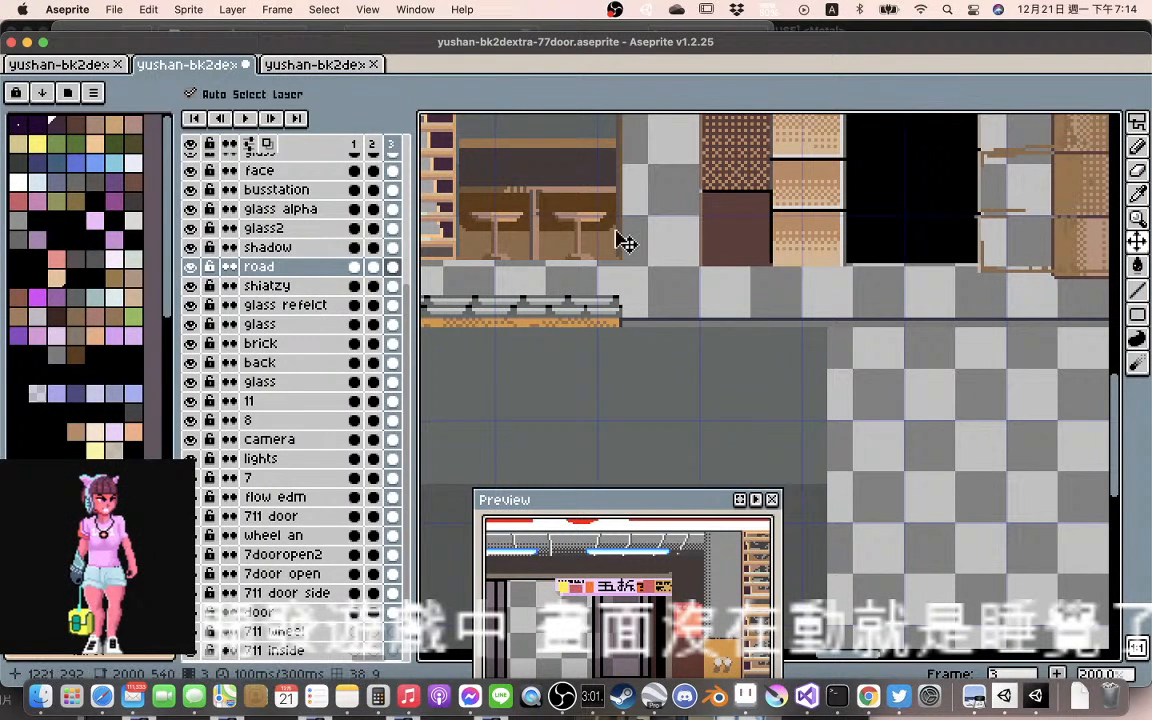
Lower the seating area's glass and back layers about 11 pixels so they meet the railing
drag(625, 242, 625, 285)
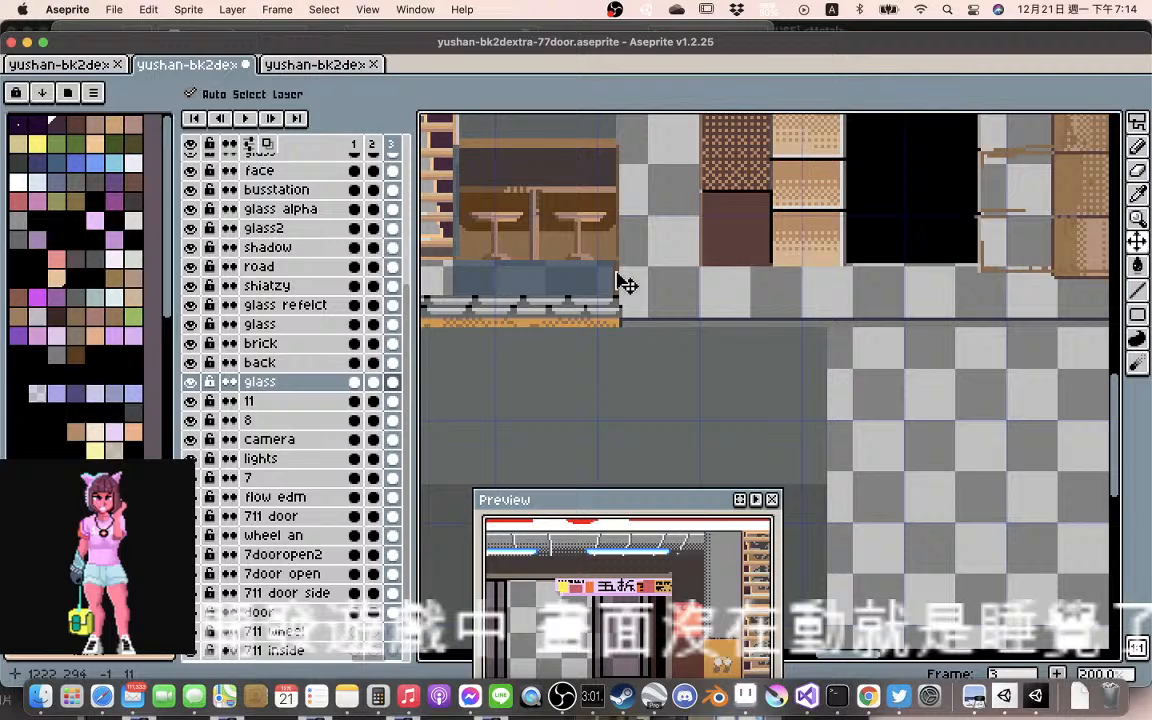
drag(609, 241, 610, 273)
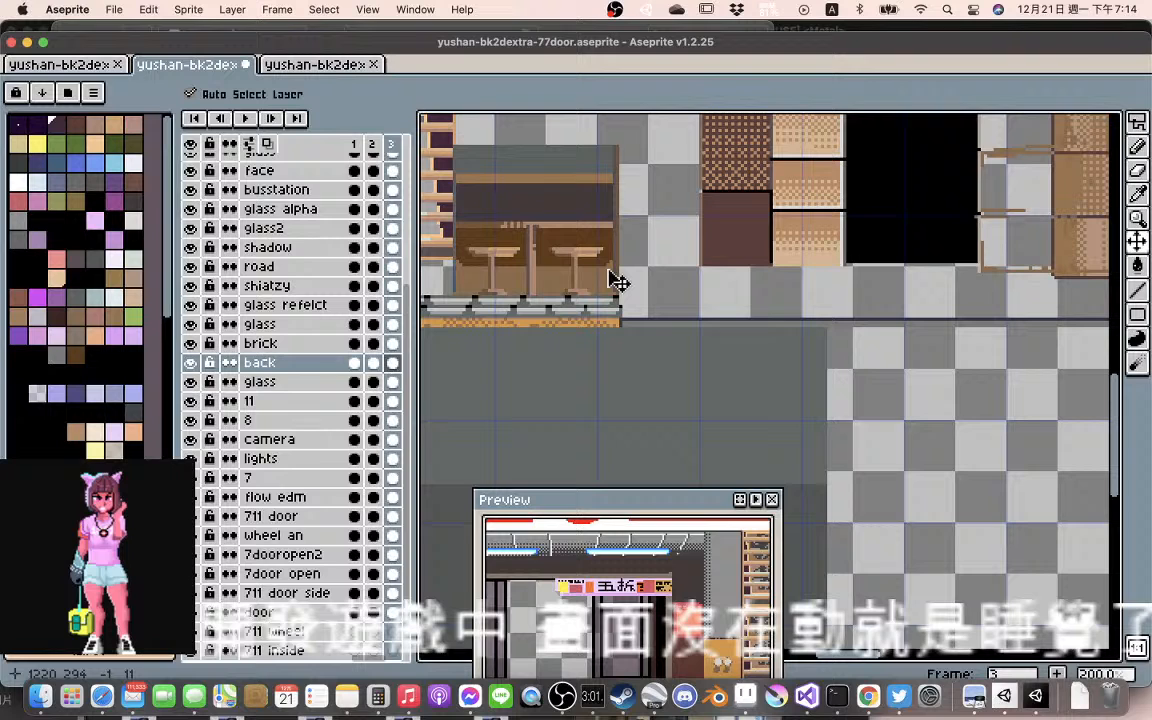
drag(610, 272, 610, 272)
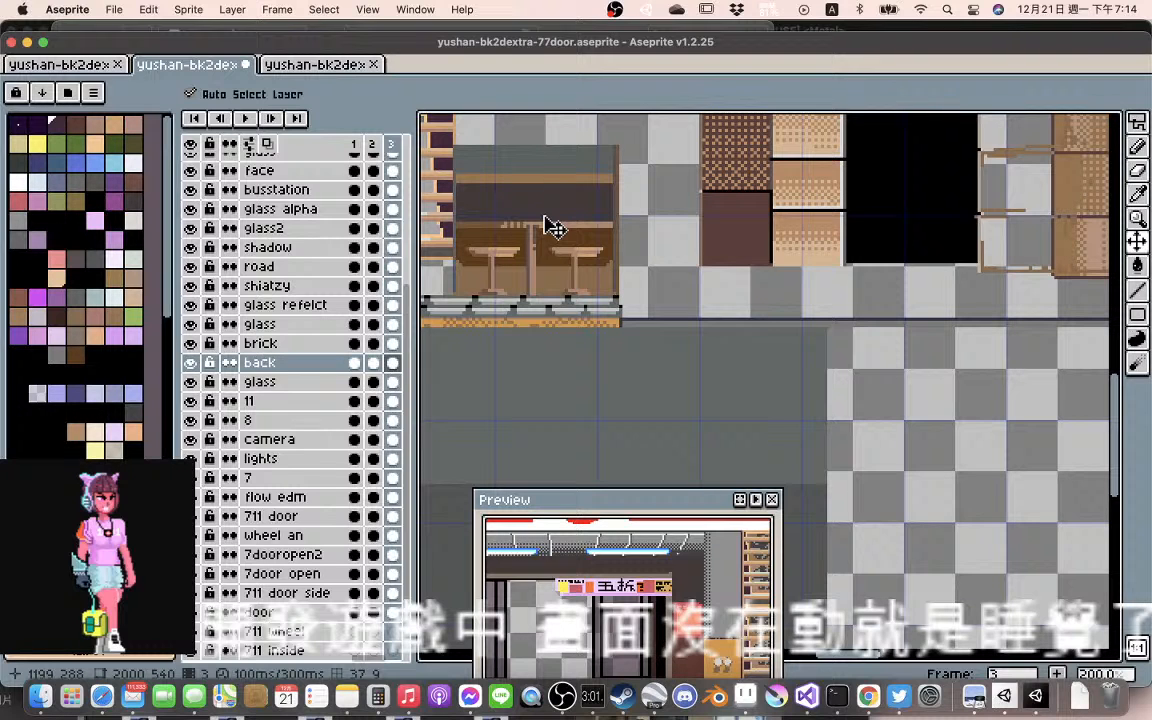
Lower the 711 door facade layer and the wheel an shelf goods layer so the shelves rest on the railing
scroll(553, 227, left, 5)
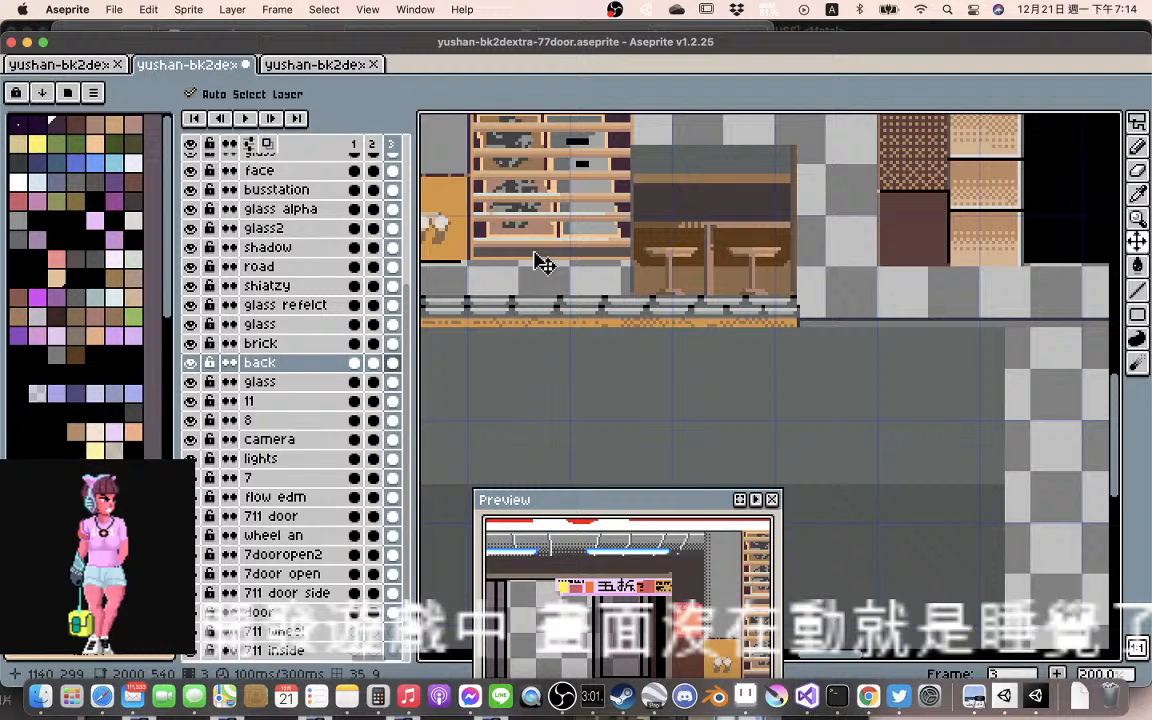
drag(540, 260, 540, 299)
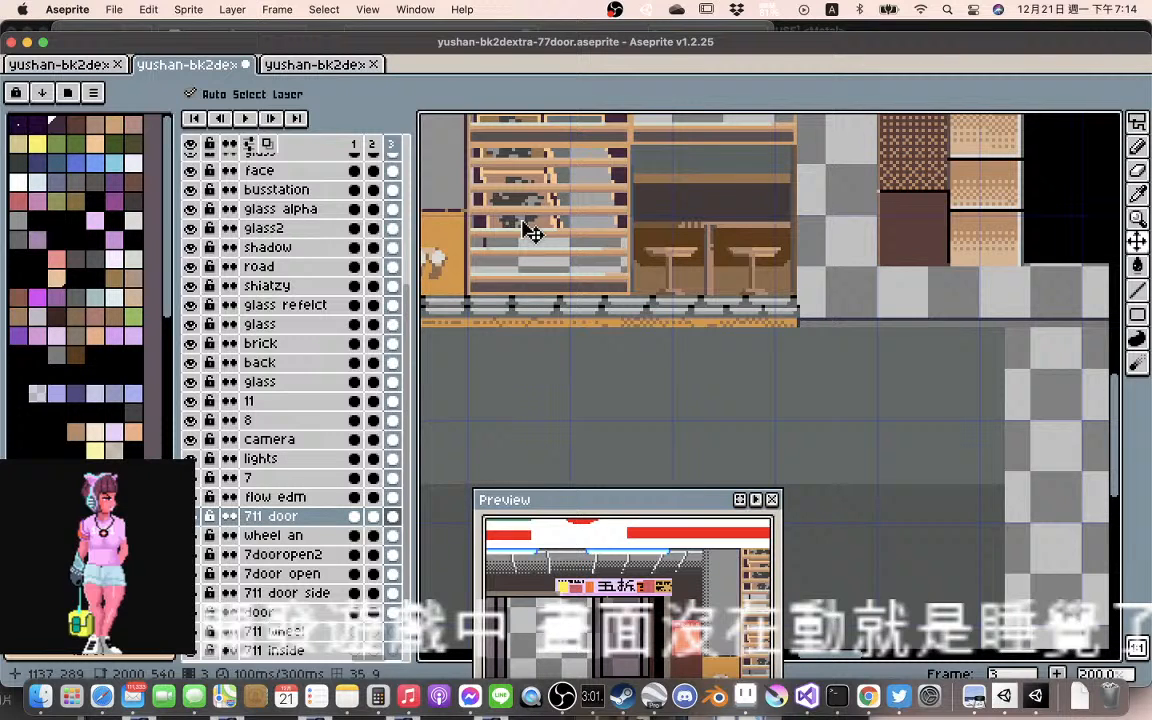
drag(527, 226, 528, 267)
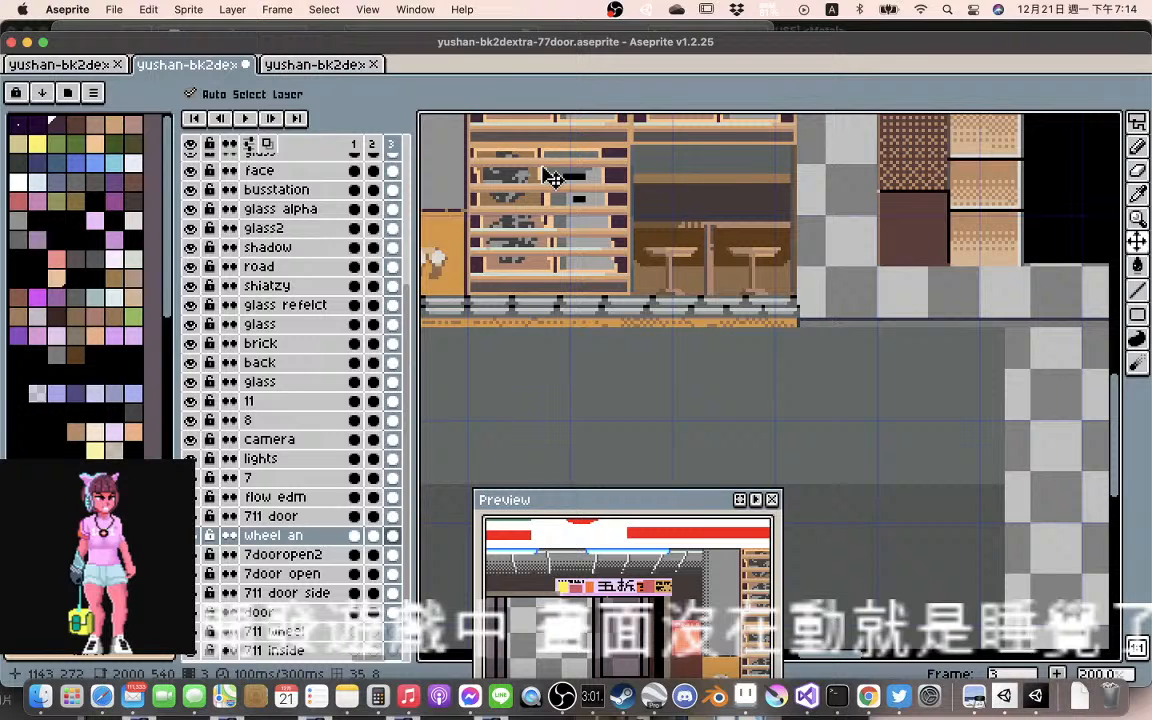
Move the red 8 and the green ELEVEN lettering down about 12 pixels into the white panel of the store sign
scroll(553, 178, up, 3)
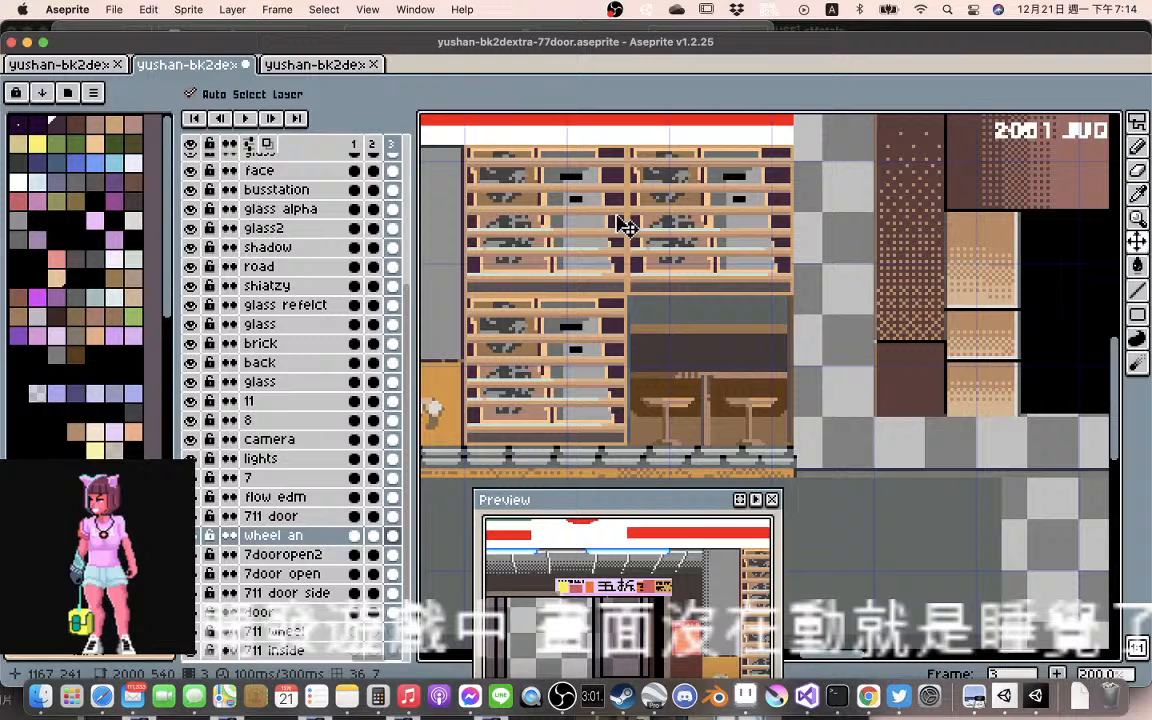
scroll(605, 230, down, 1)
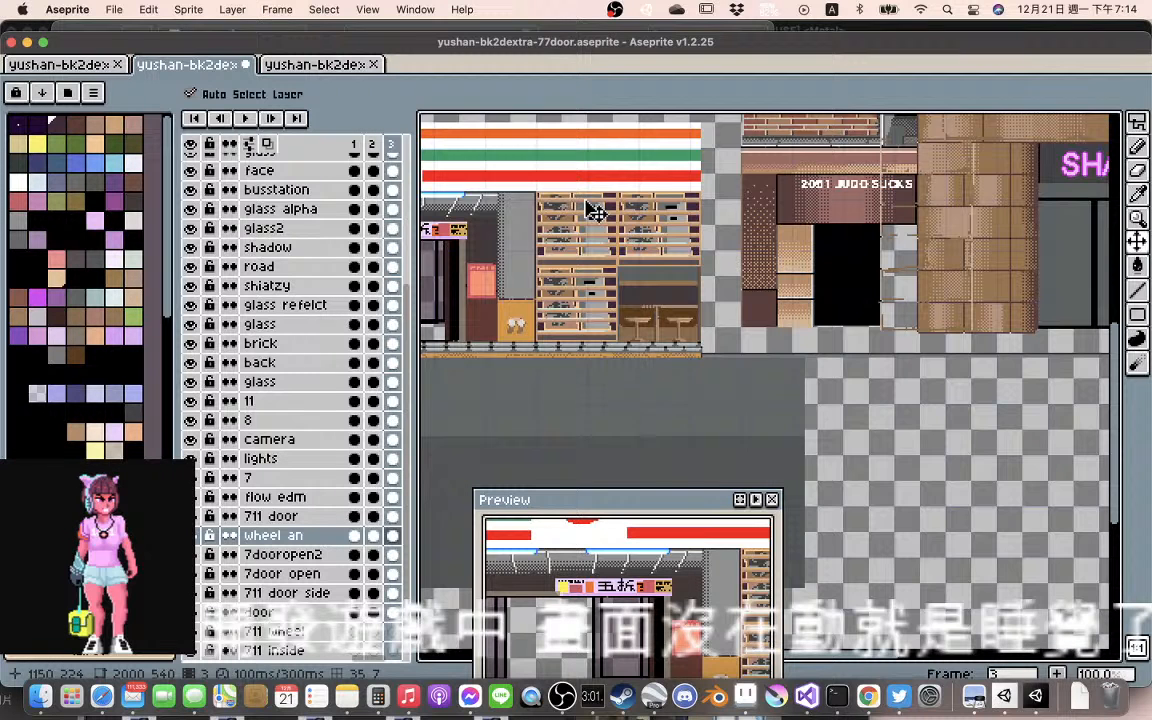
scroll(595, 212, down, 1)
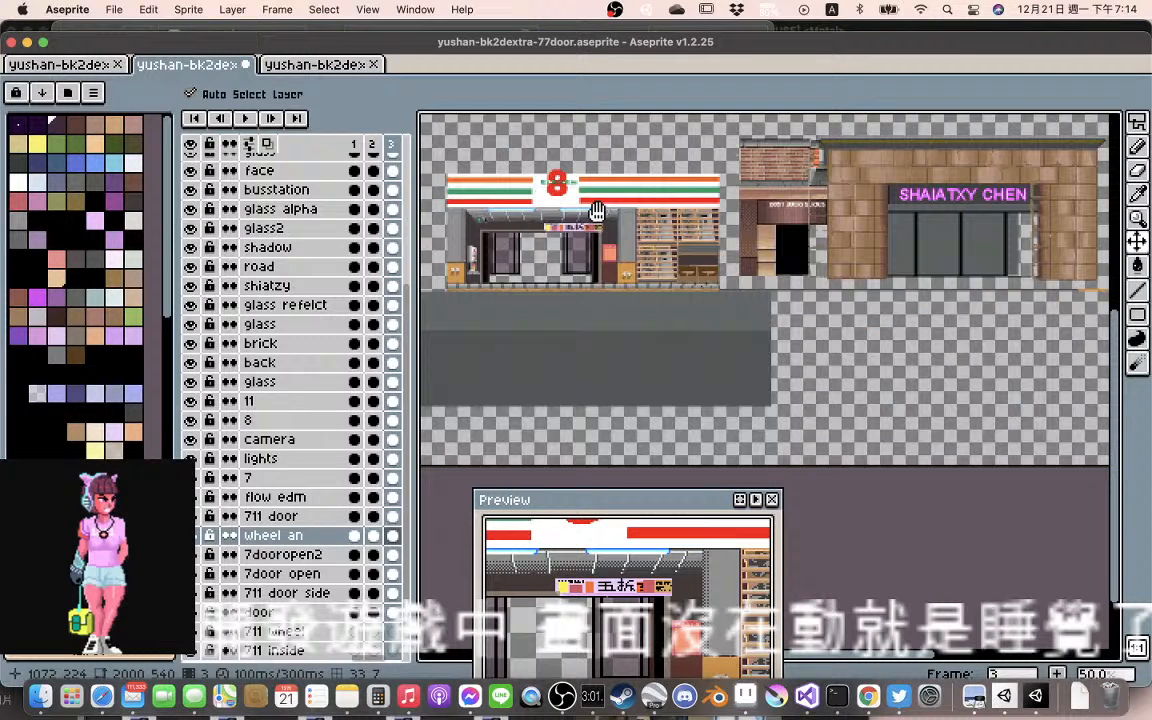
scroll(596, 212, up, 2)
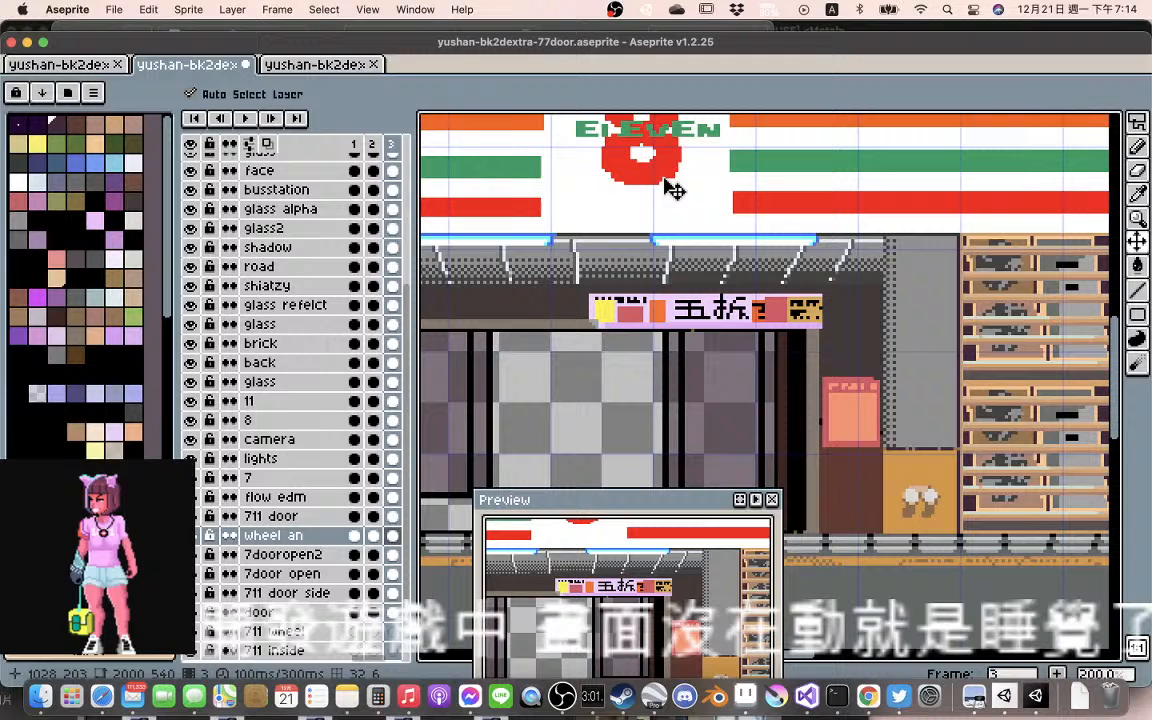
drag(672, 190, 648, 216)
drag(685, 138, 682, 173)
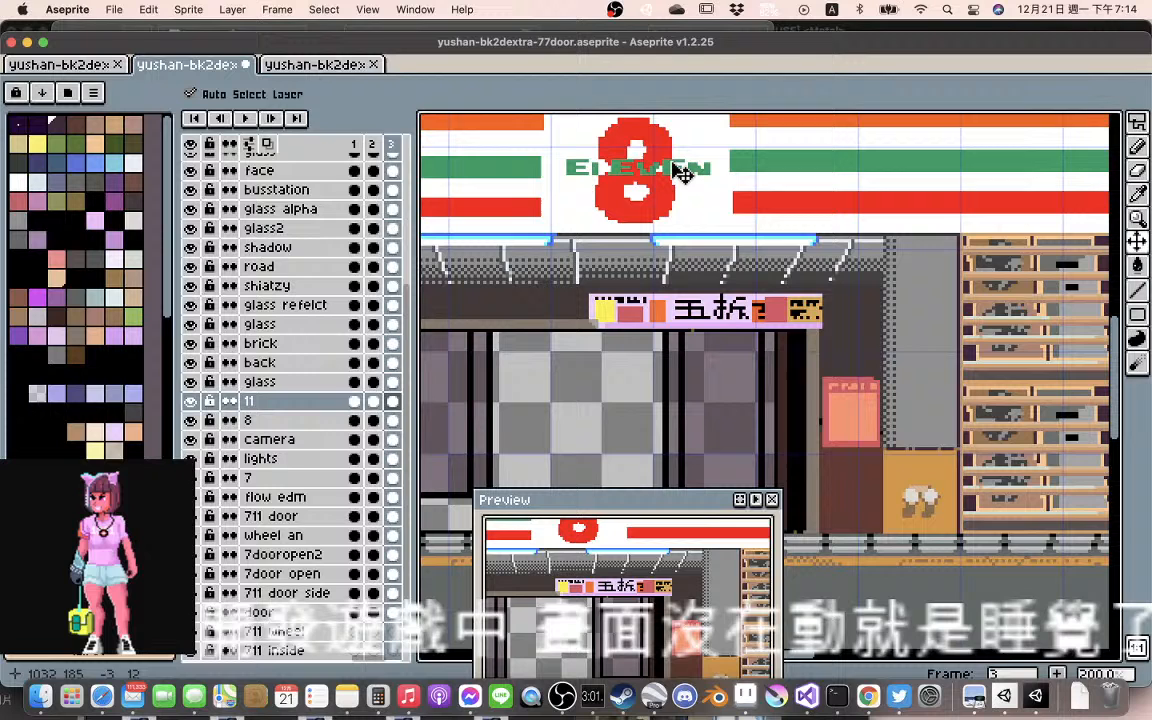
Check the lowered storefront around its entrance and nudge the flow edm banner slightly sideways above the doors
scroll(682, 173, down, 1)
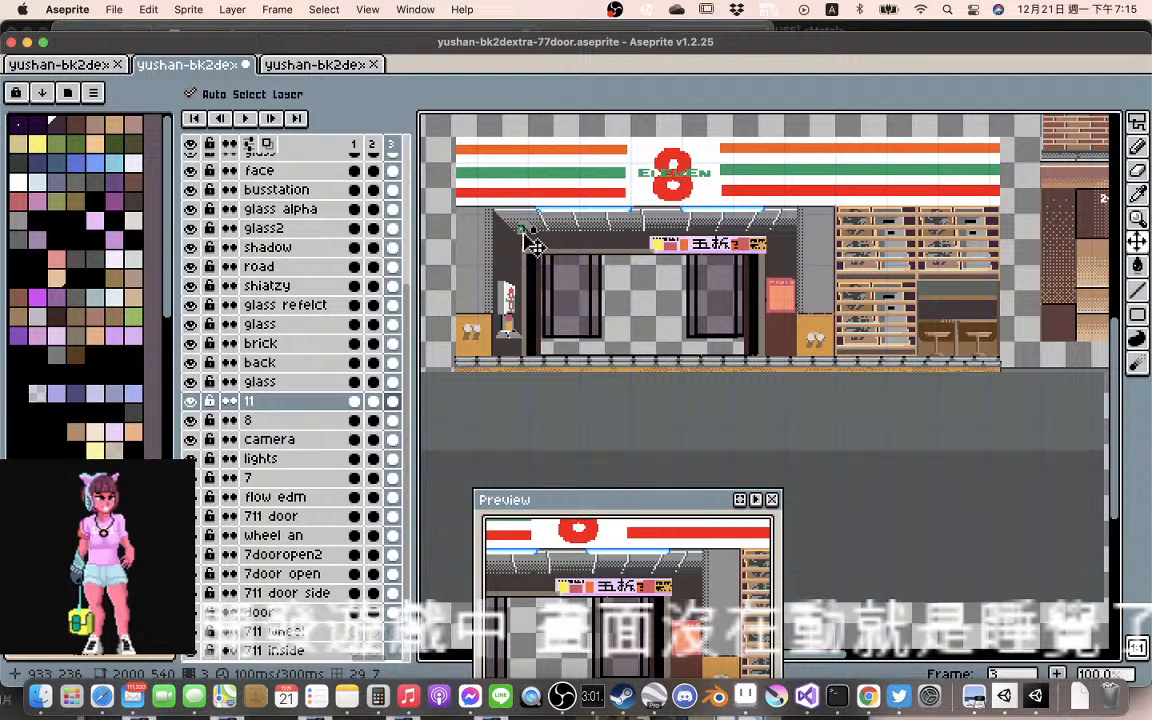
scroll(688, 234, up, 1)
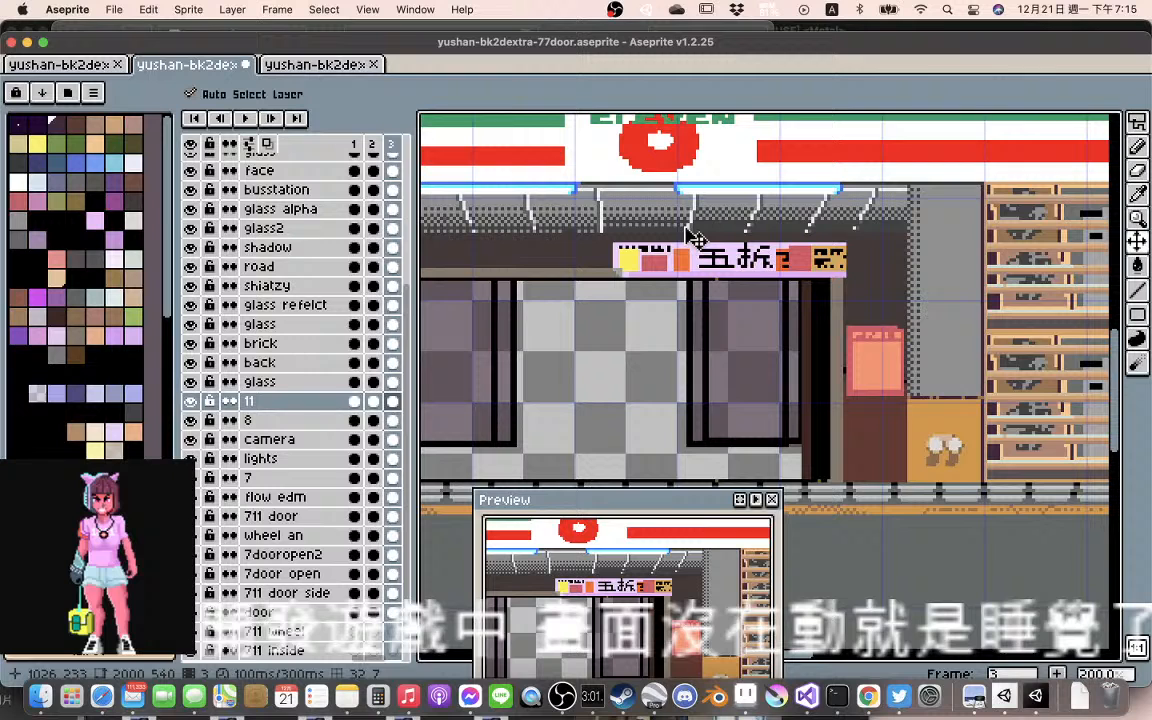
scroll(728, 290, down, 1)
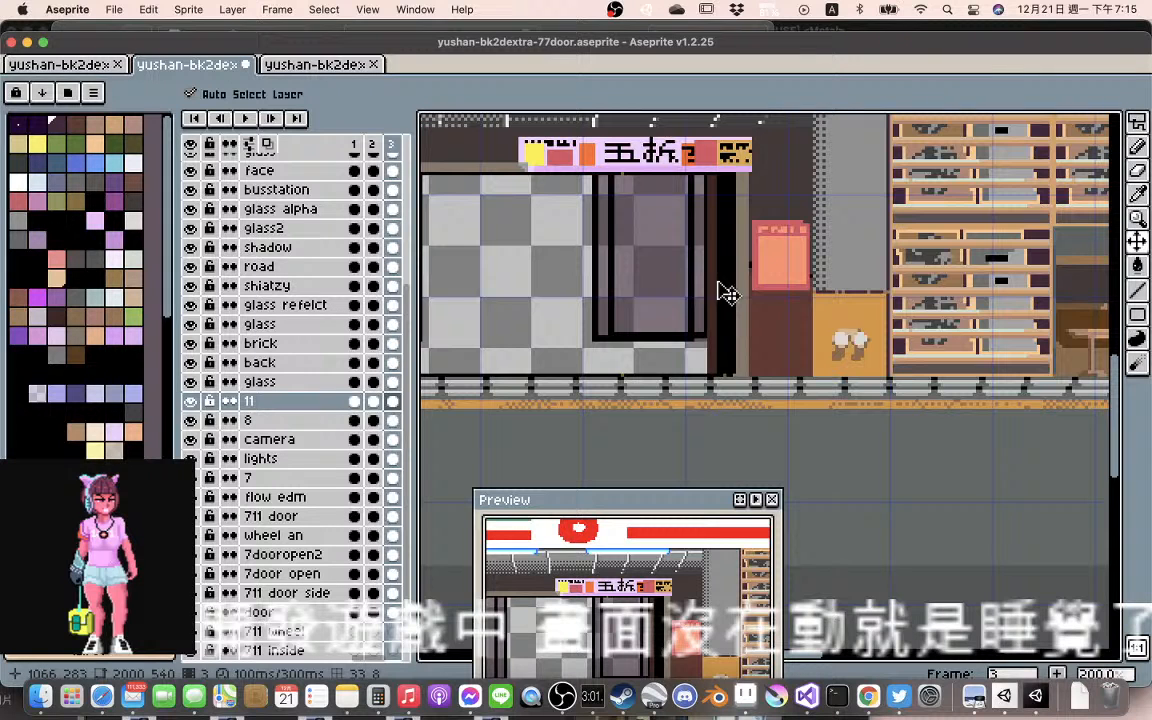
scroll(607, 285, down, 1)
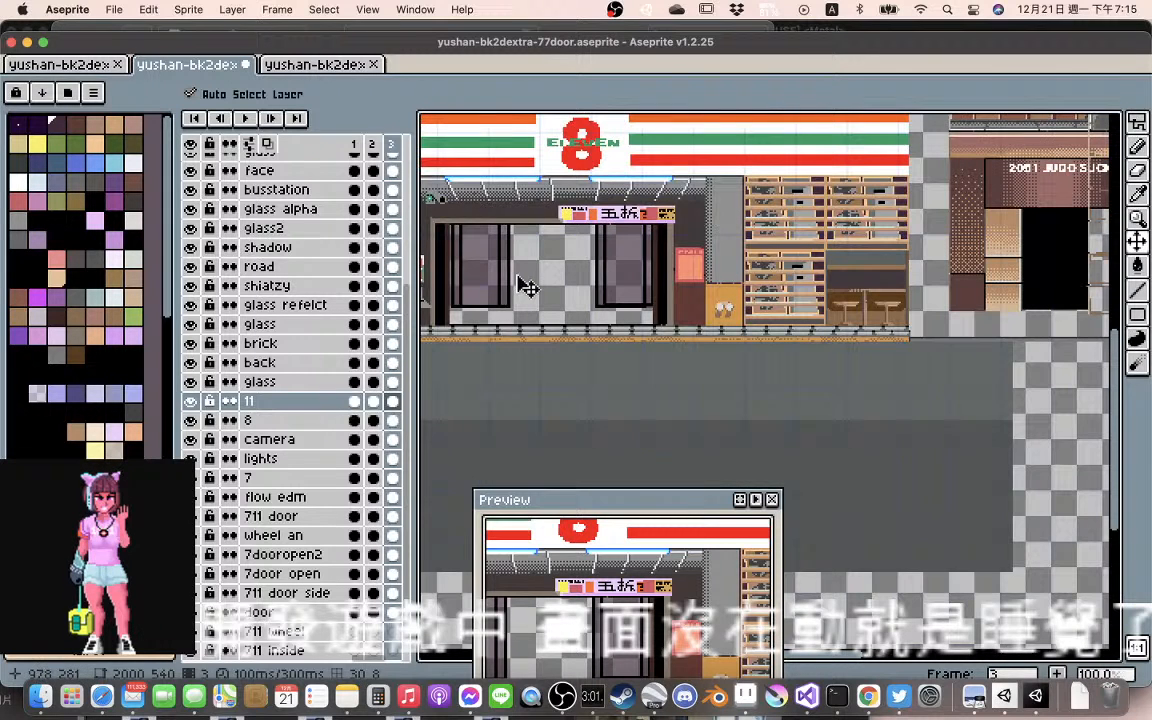
scroll(527, 287, up, 1)
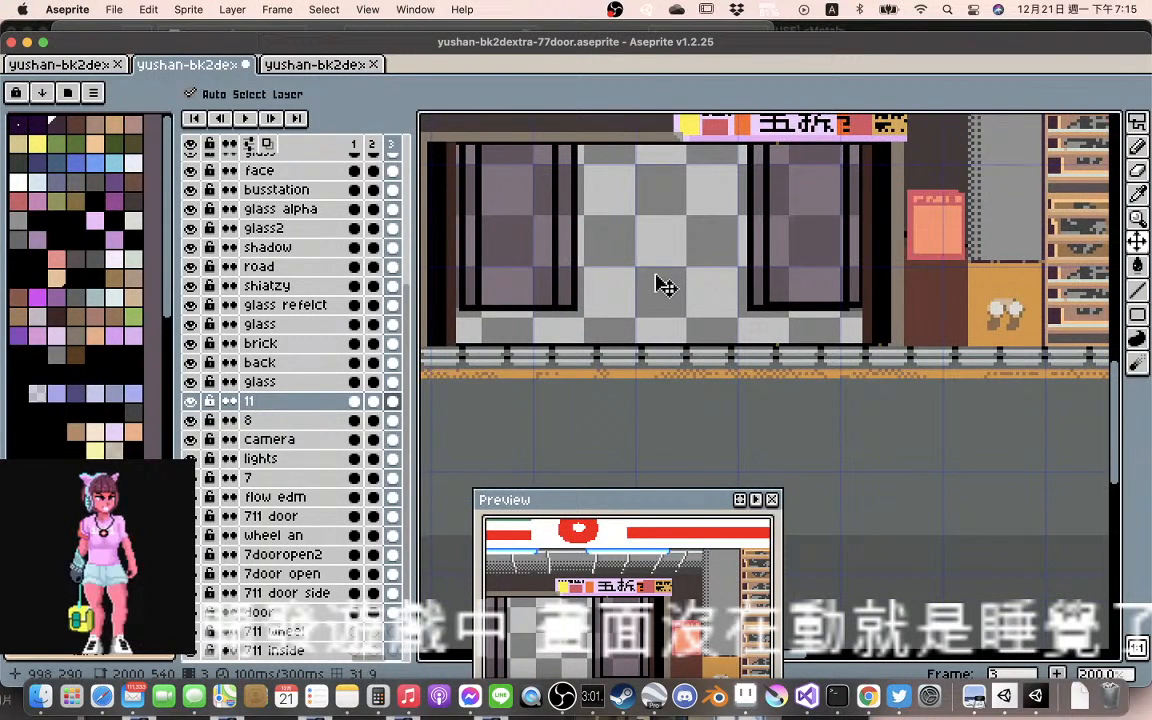
scroll(663, 283, down, 2)
scroll(685, 243, up, 1)
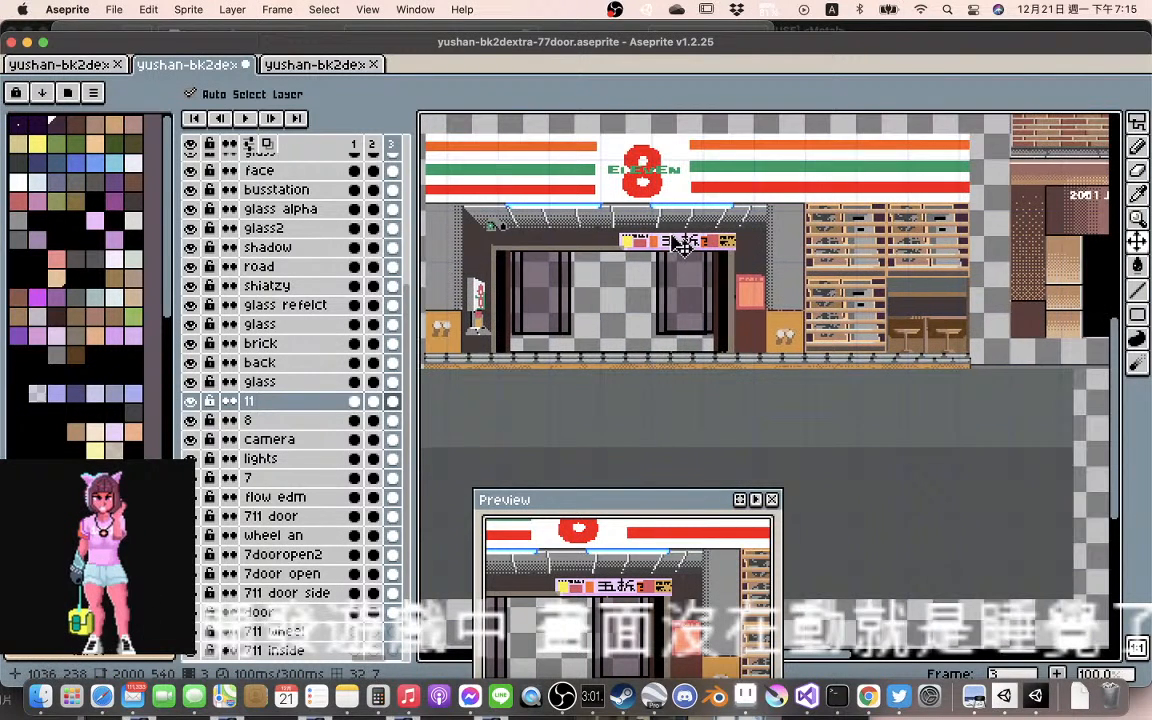
mouse_move(683, 243)
mouse_down()
mouse_move(655, 268)
mouse_move(679, 250)
mouse_up()
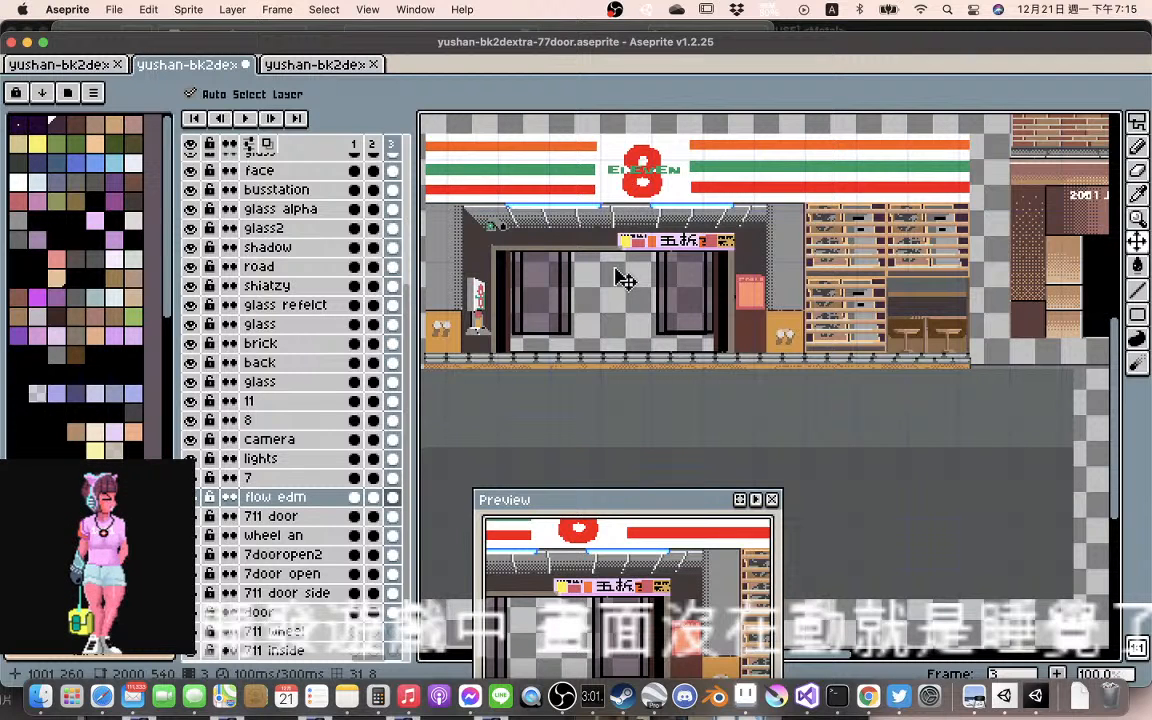
Move the lights, flow edm banner and door layers down within the store entrance
click(680, 217)
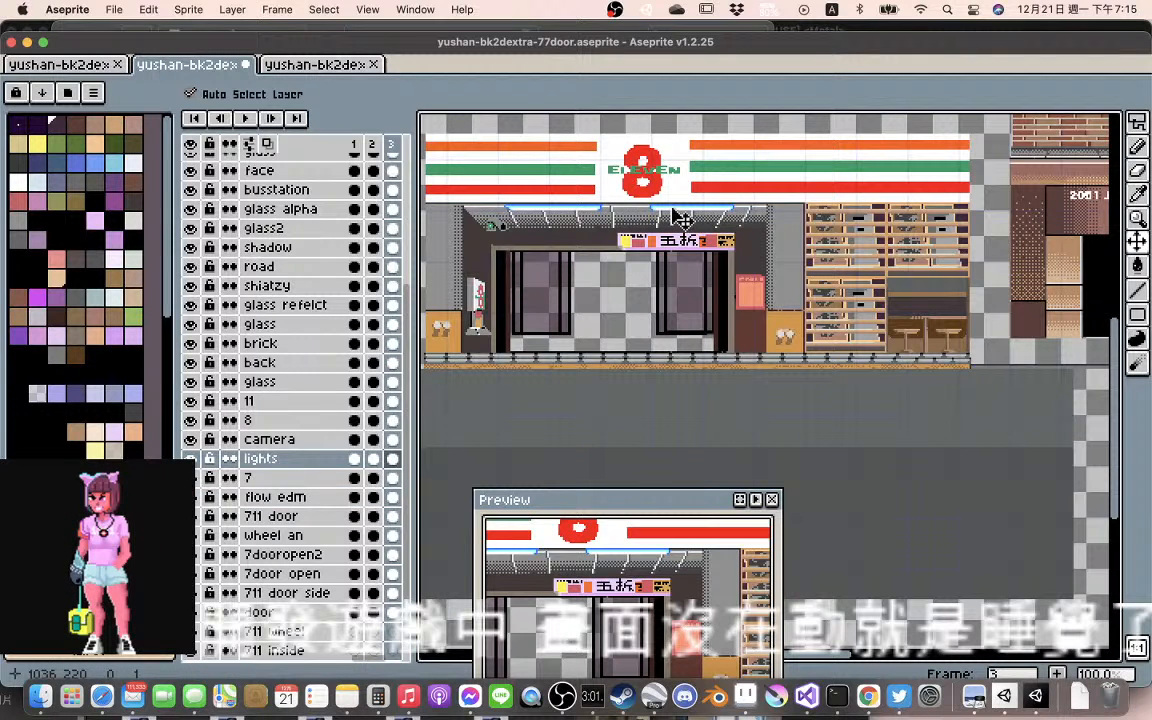
drag(680, 216, 683, 222)
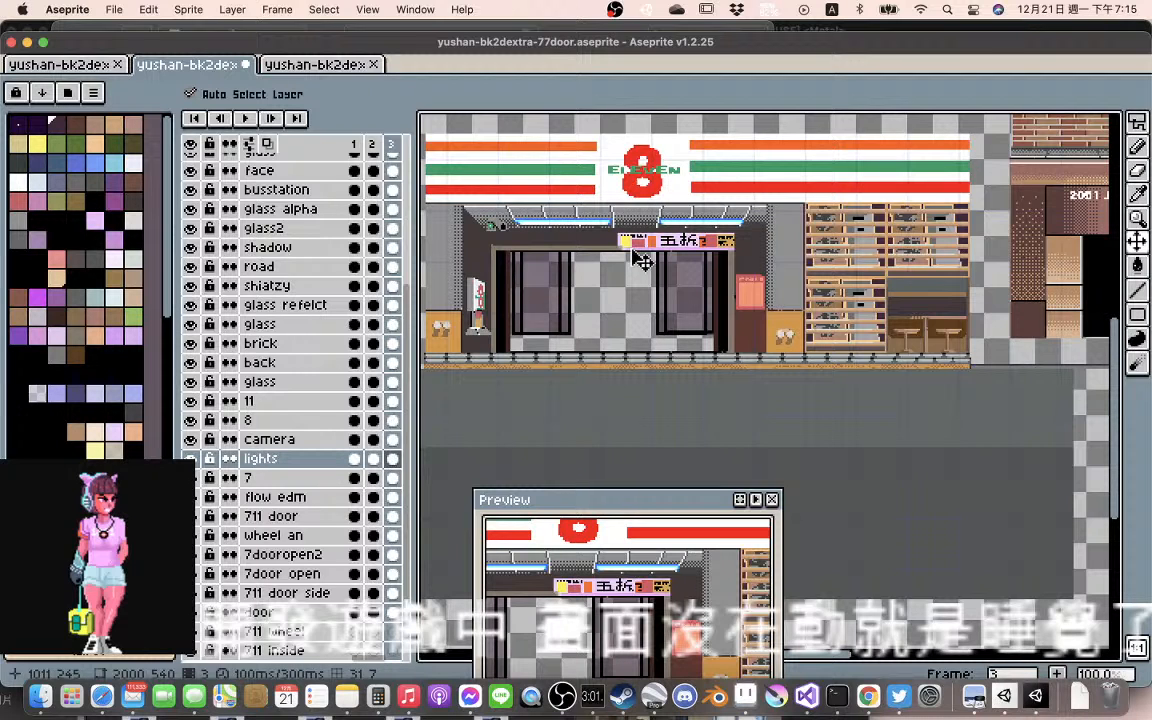
drag(680, 249, 673, 268)
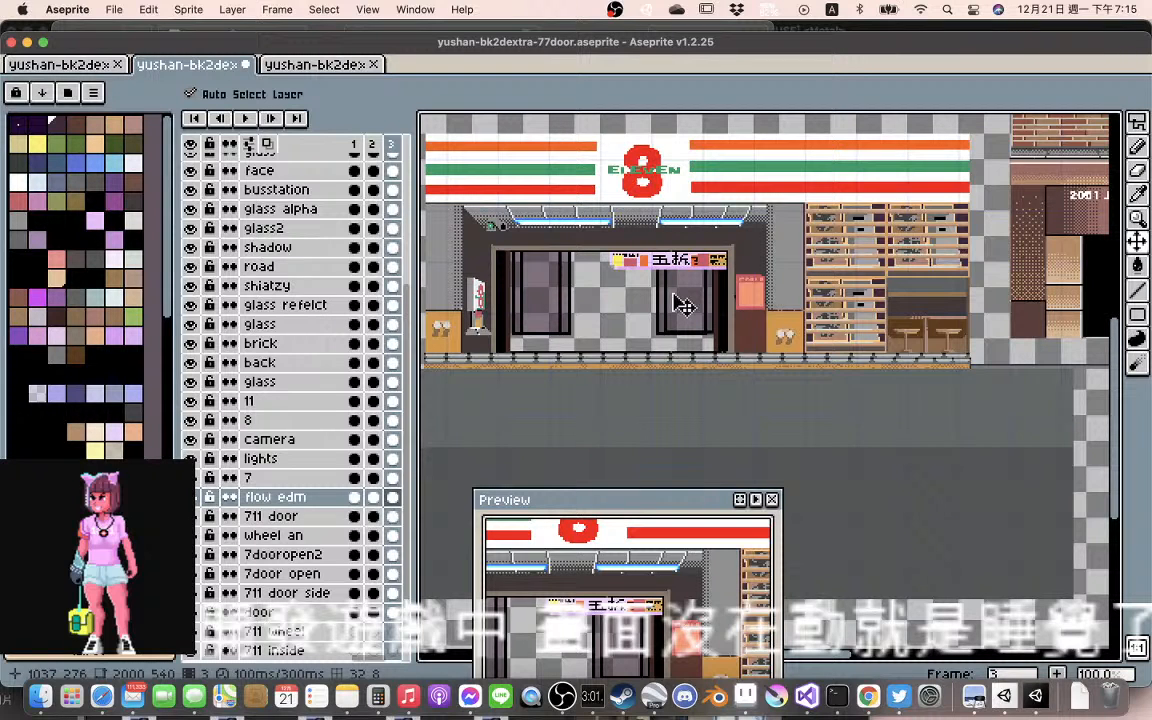
mouse_move(684, 306)
mouse_down()
mouse_move(678, 325)
mouse_move(686, 320)
mouse_up()
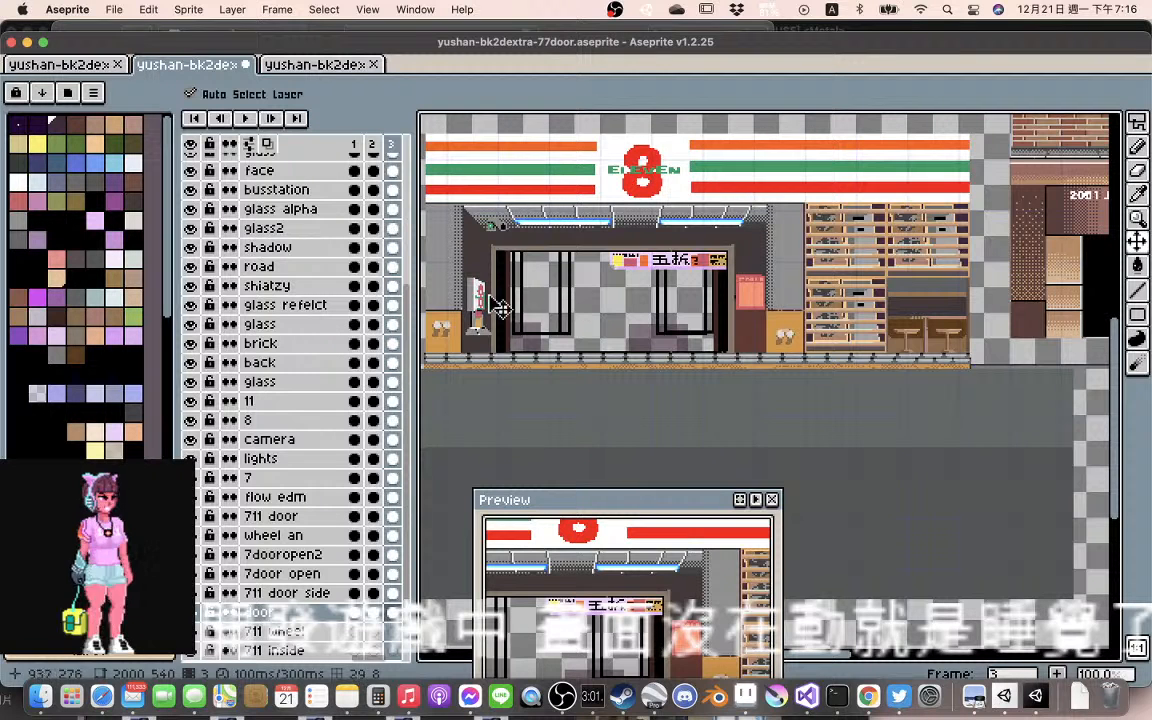
Compare the storefront, doors and road position across frames 1, 2 and 3 of the door layer
click(358, 612)
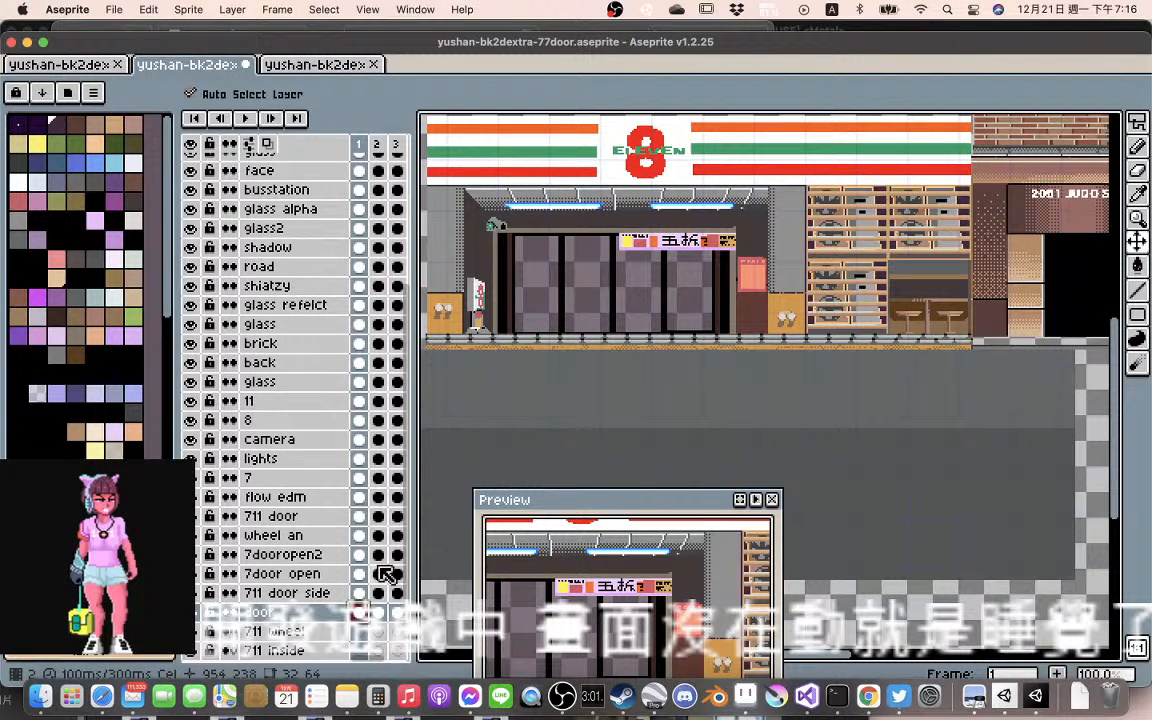
click(377, 612)
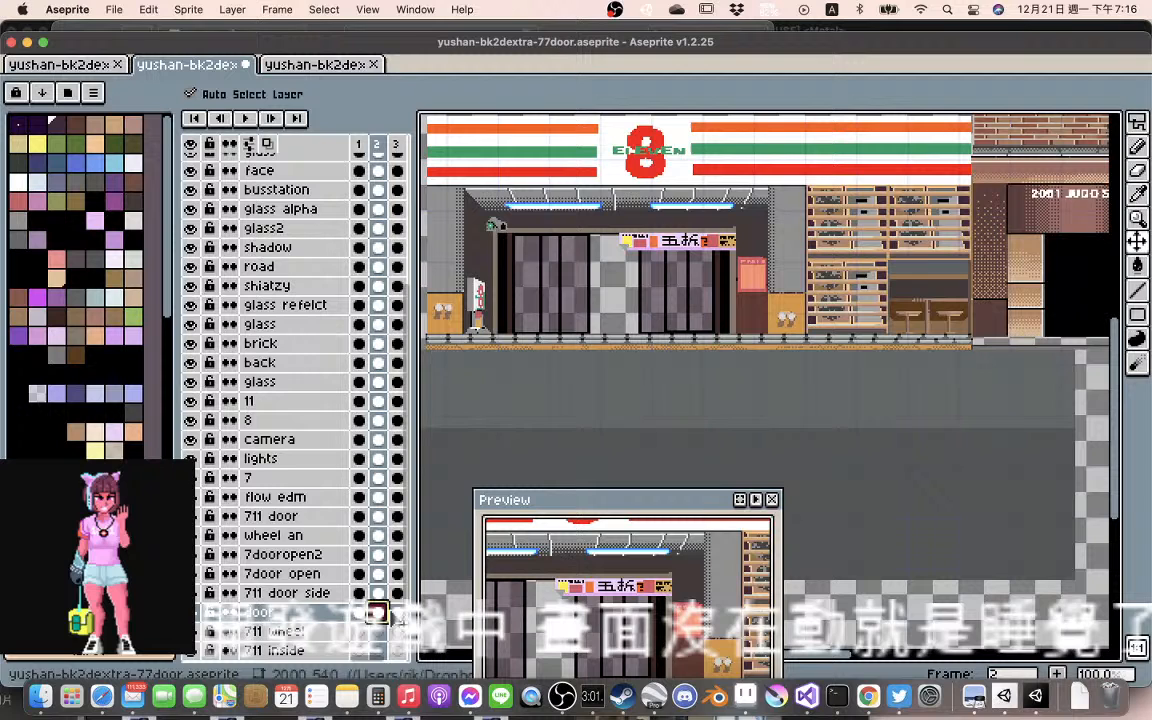
click(393, 612)
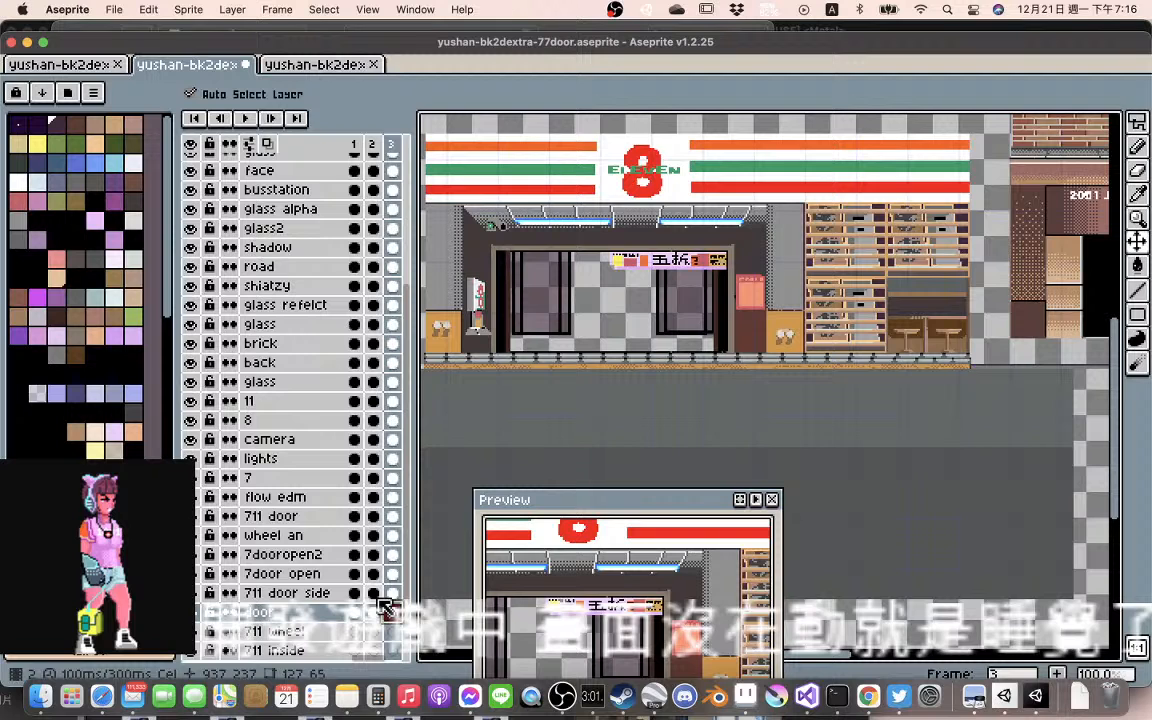
click(377, 610)
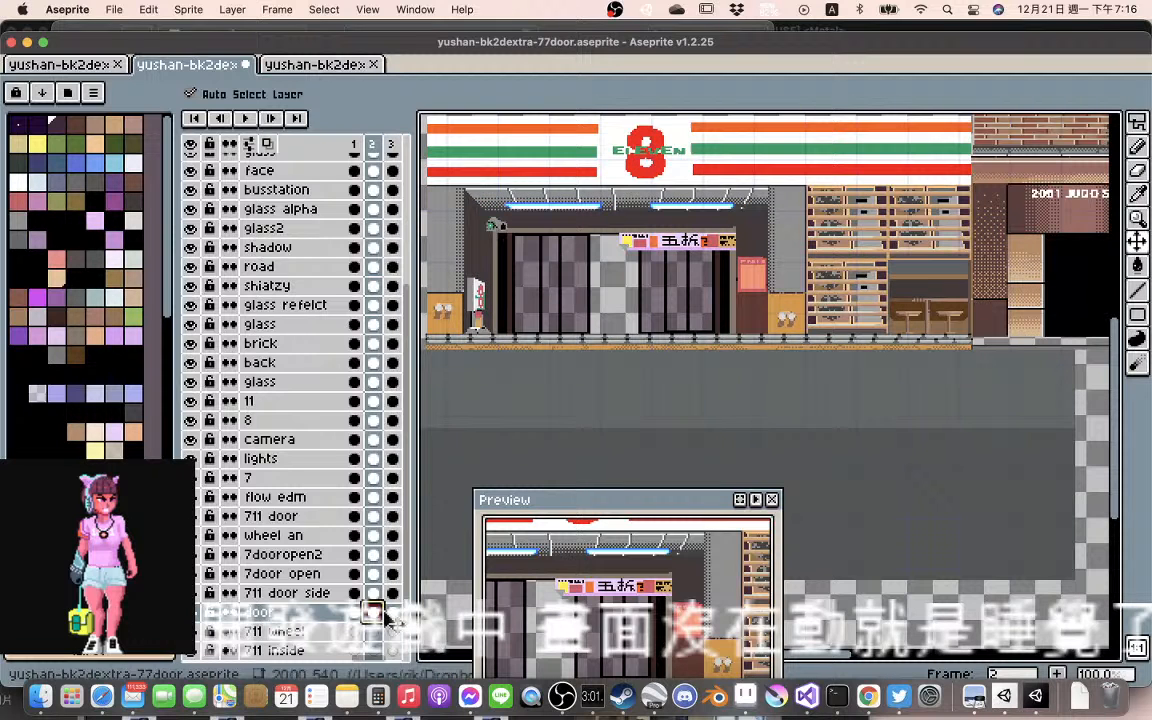
click(393, 613)
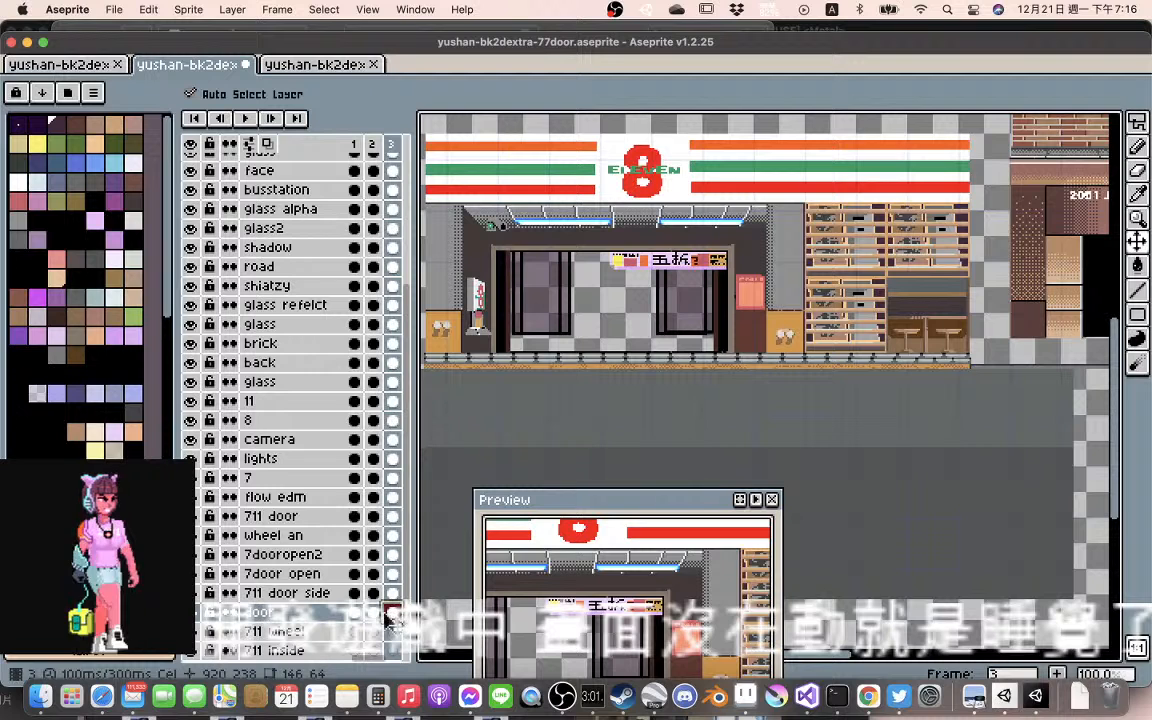
click(374, 614)
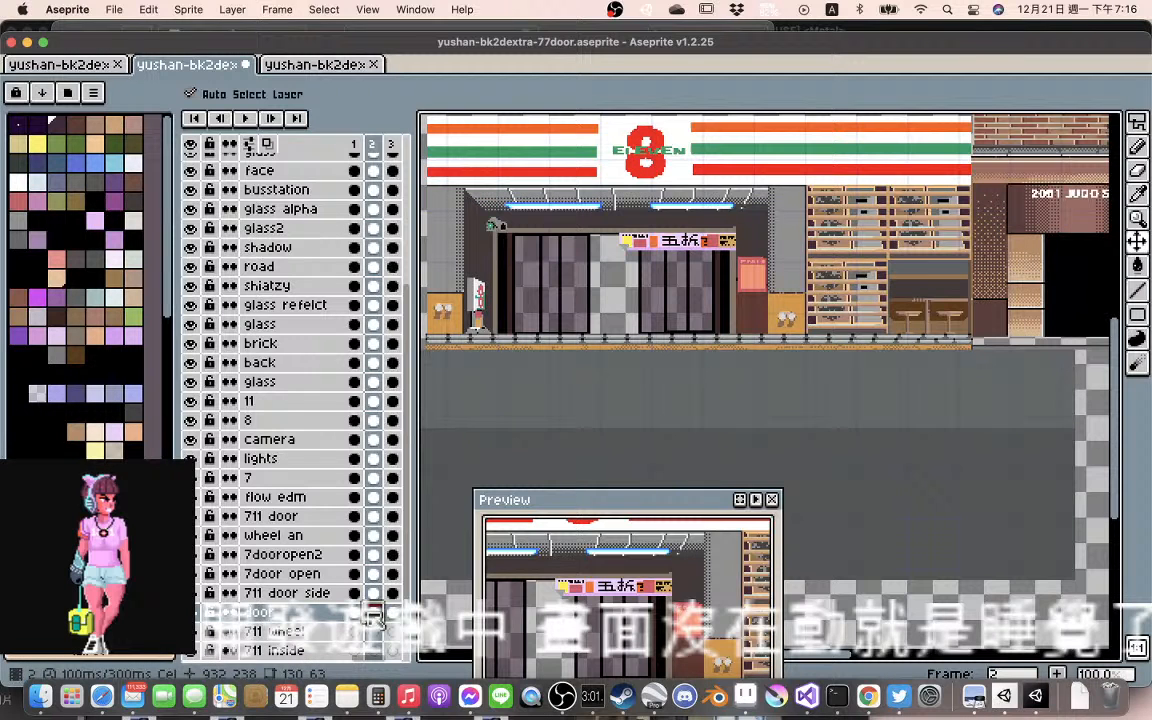
click(393, 613)
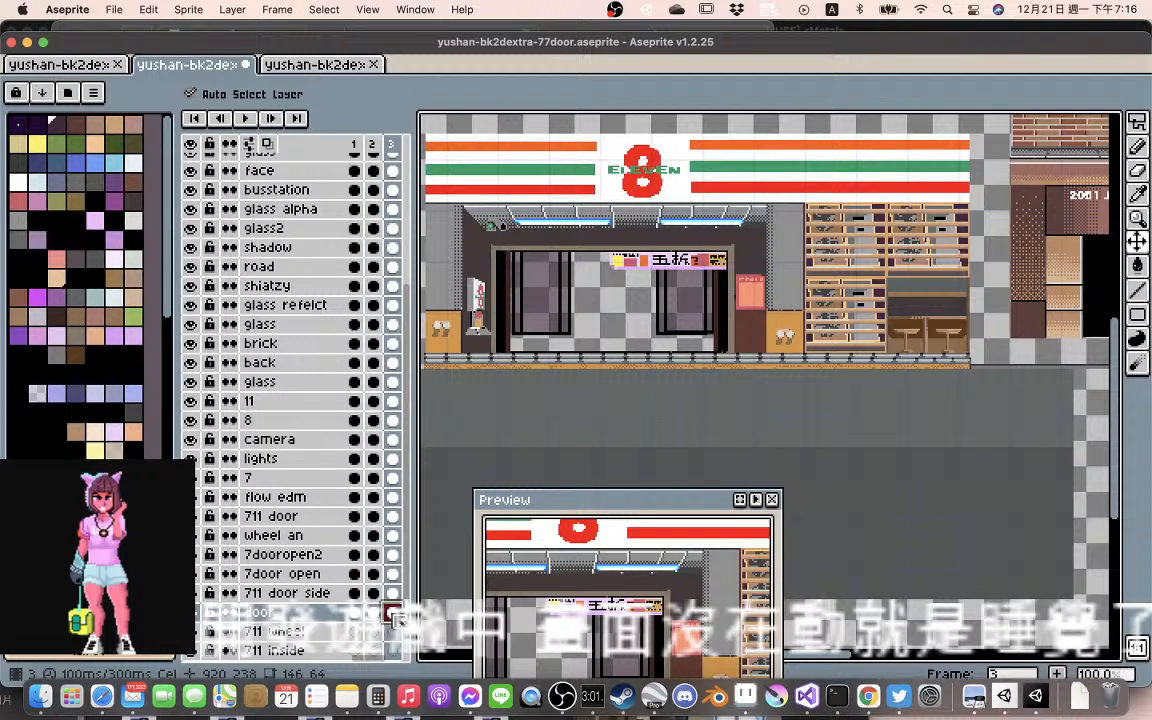
click(380, 616)
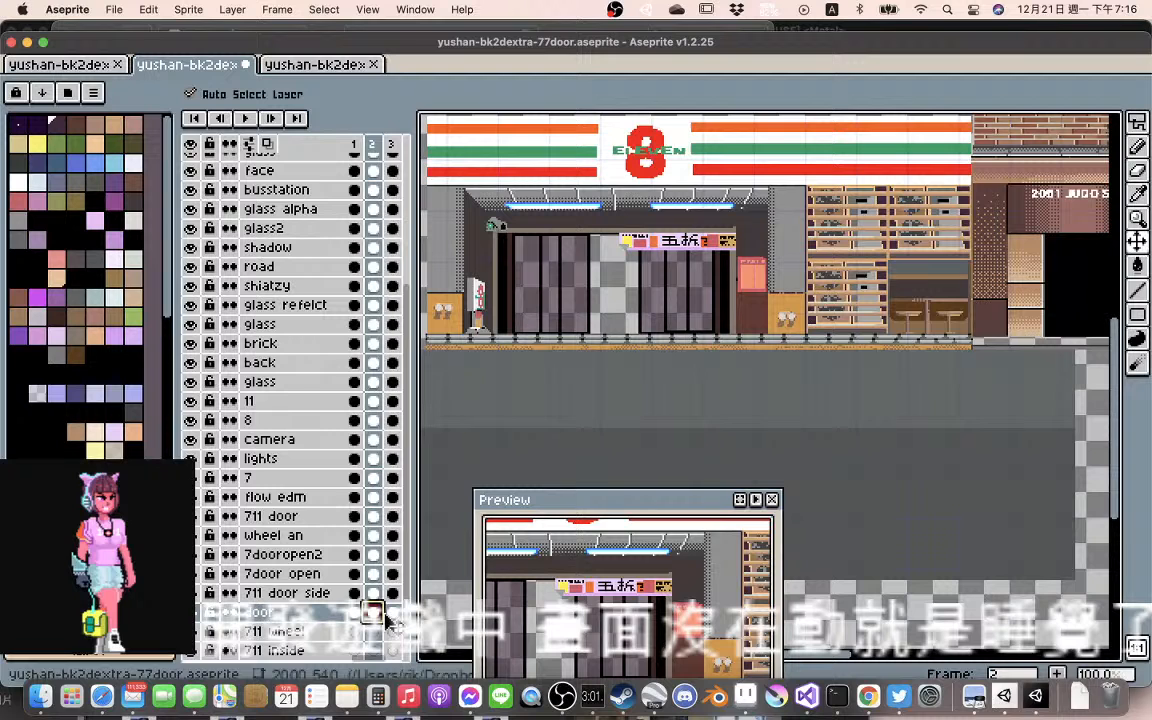
click(392, 616)
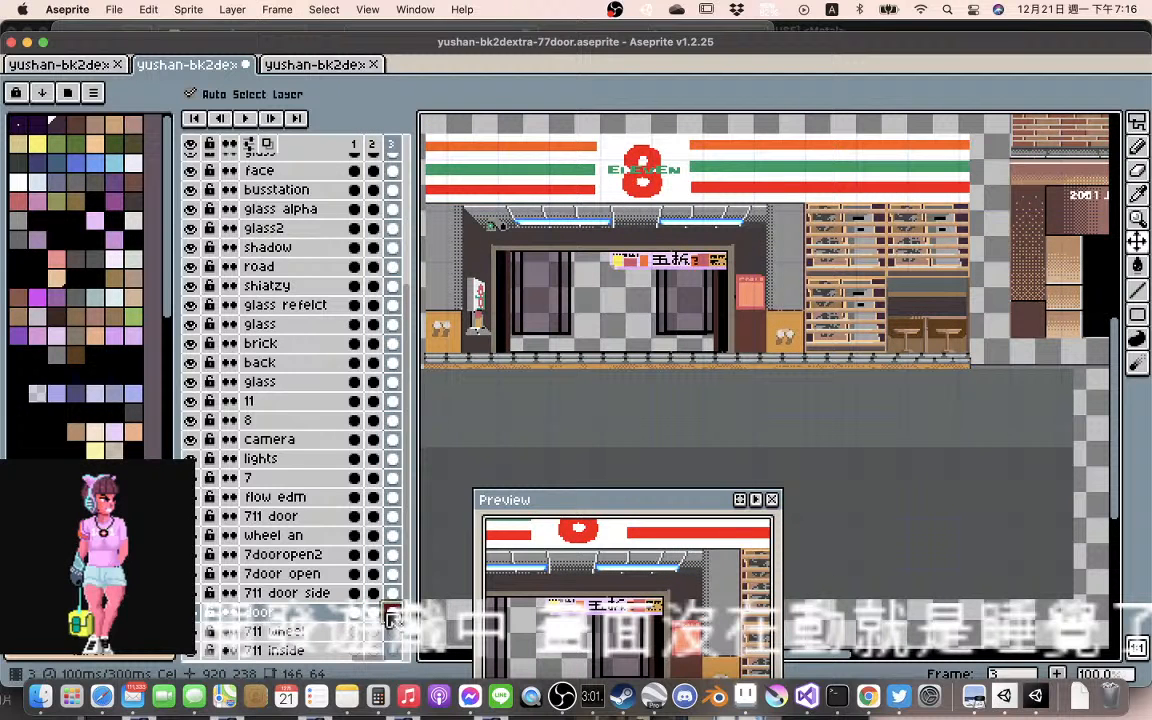
click(378, 613)
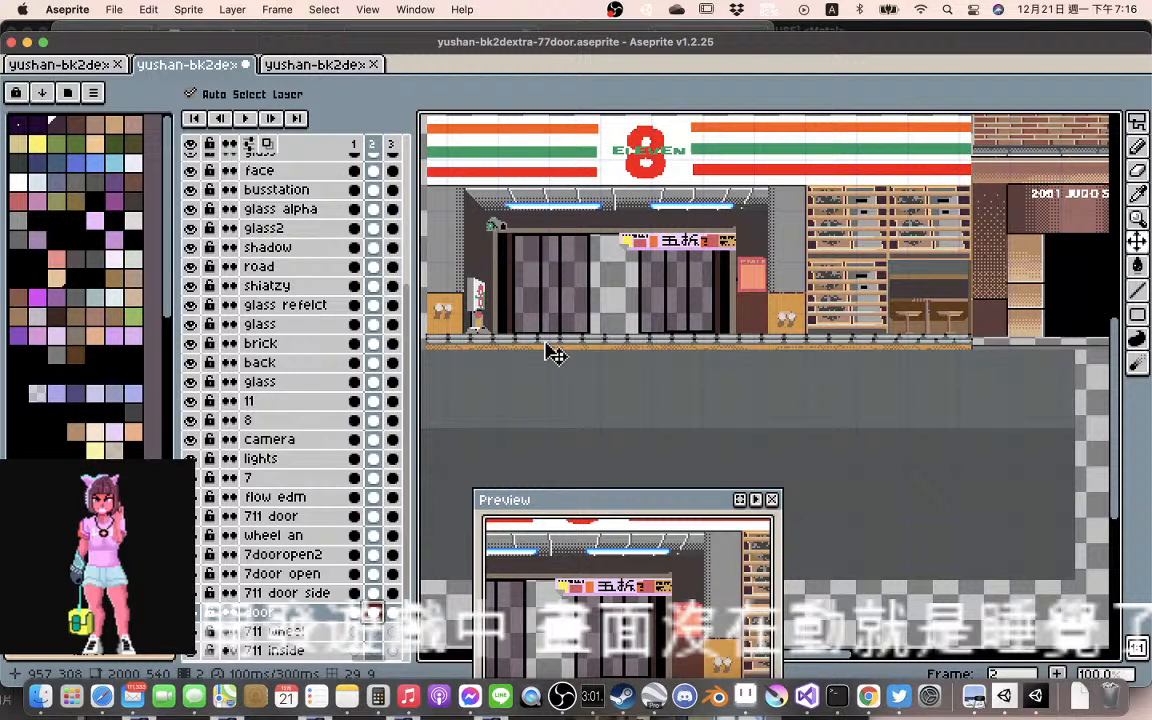
Move the road layer in frame 2 down about 9 pixels, comparing its railing and curb height with frame 3
drag(555, 355, 553, 366)
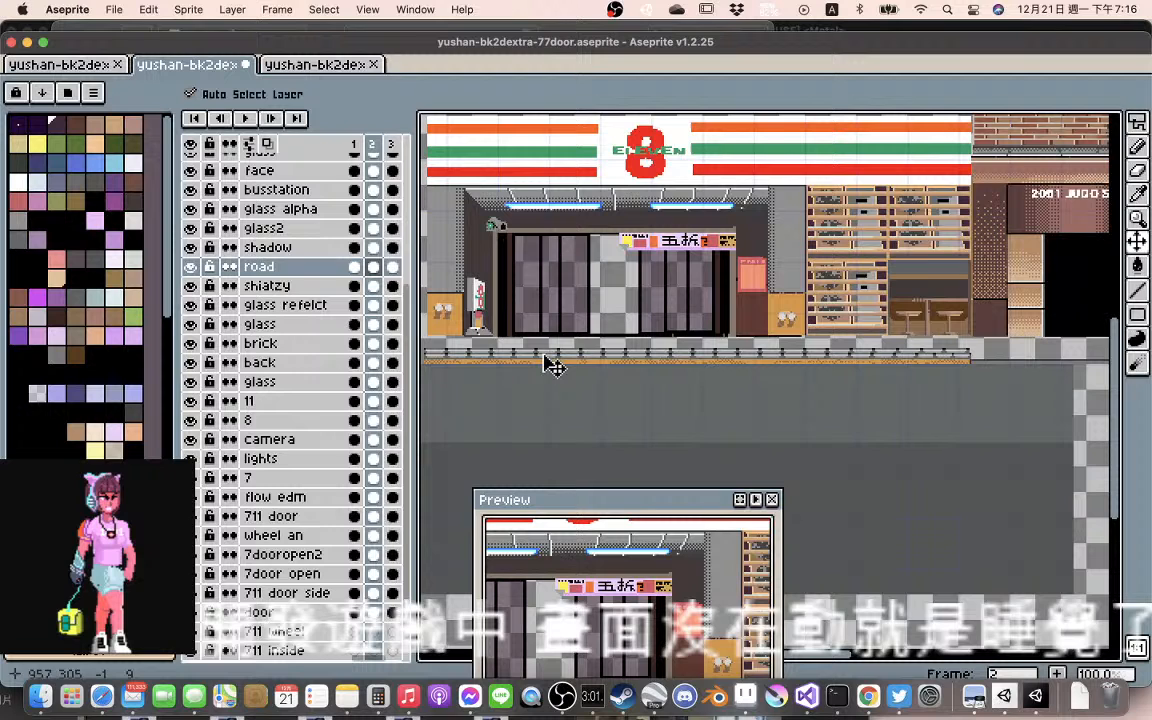
click(392, 267)
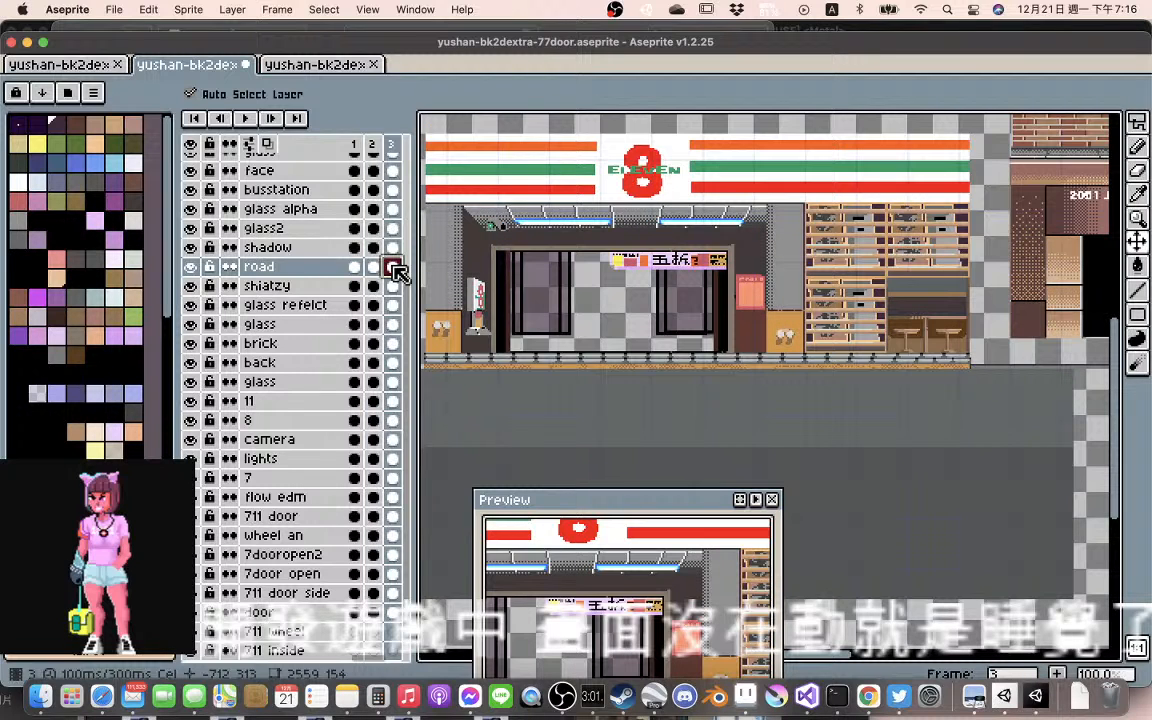
click(380, 268)
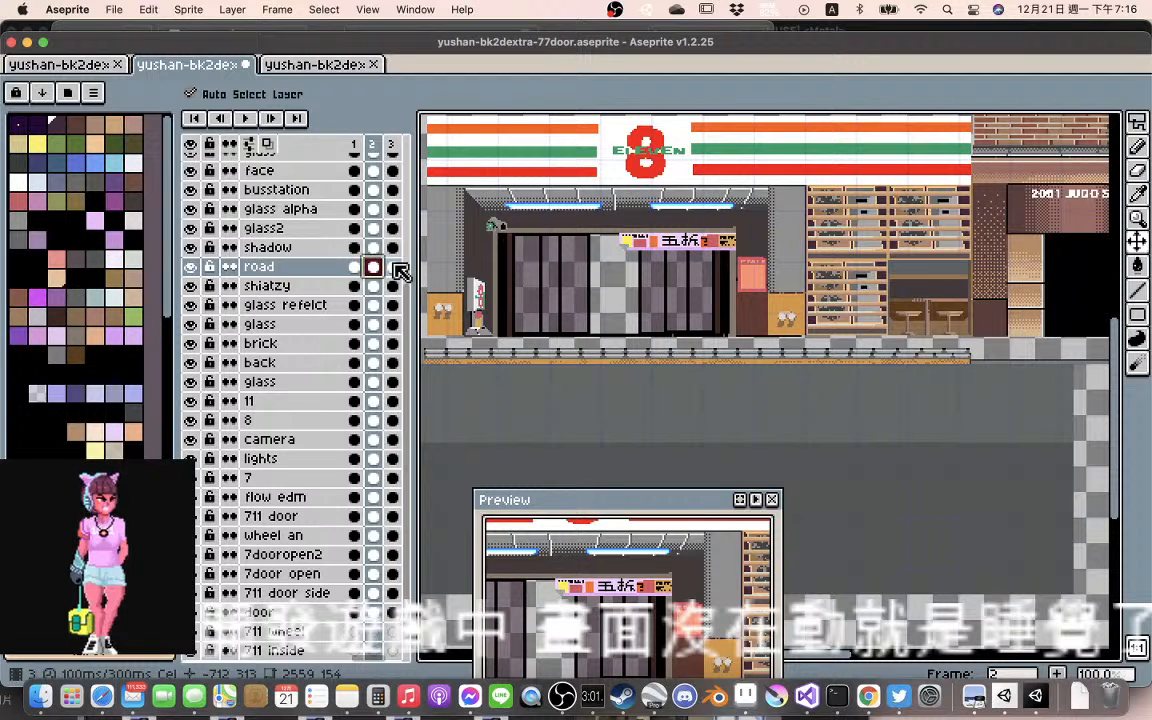
click(392, 267)
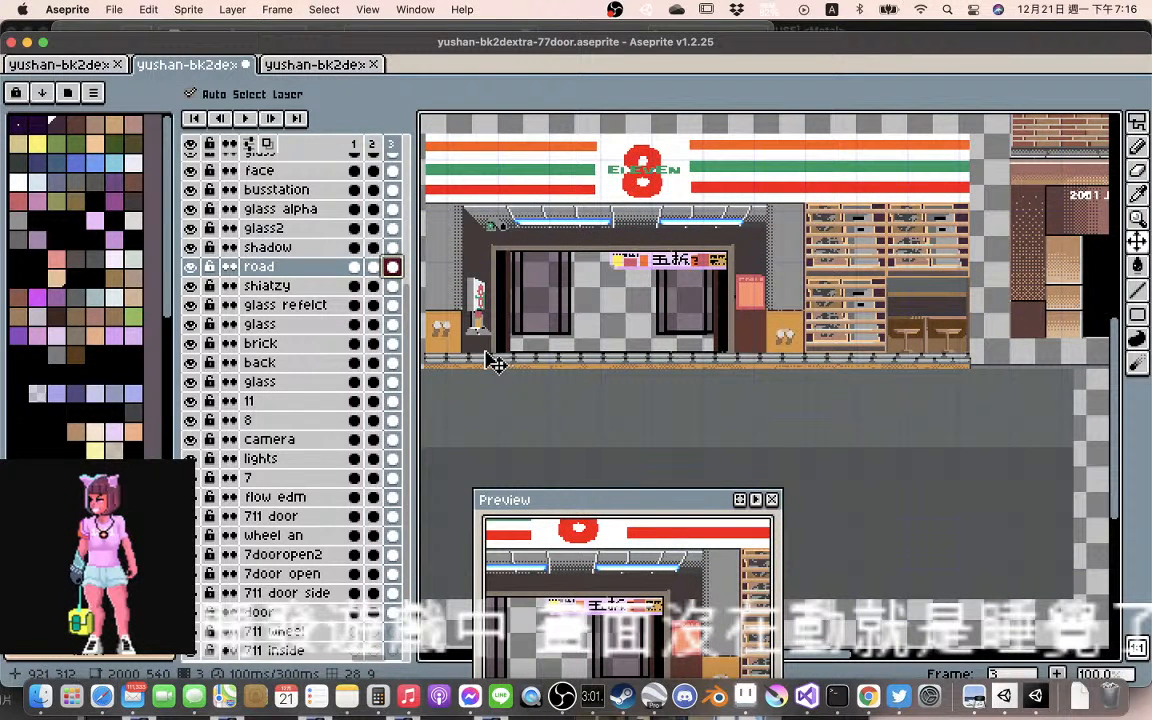
key(Left)
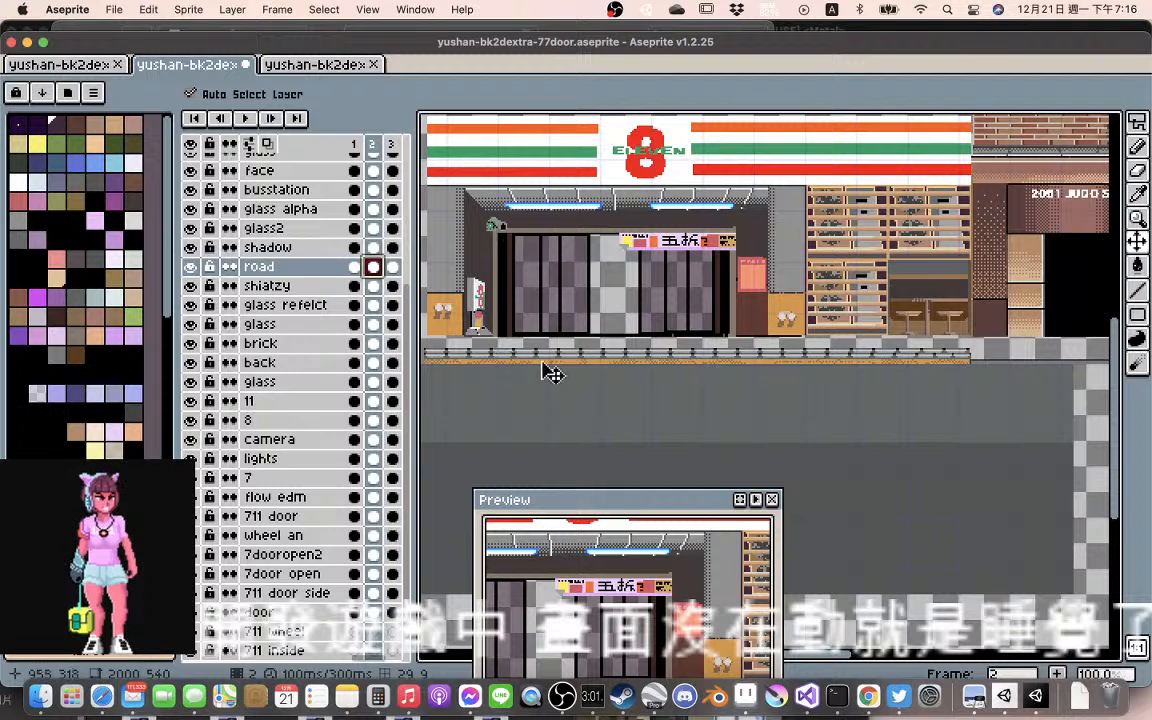
drag(552, 371, 540, 380)
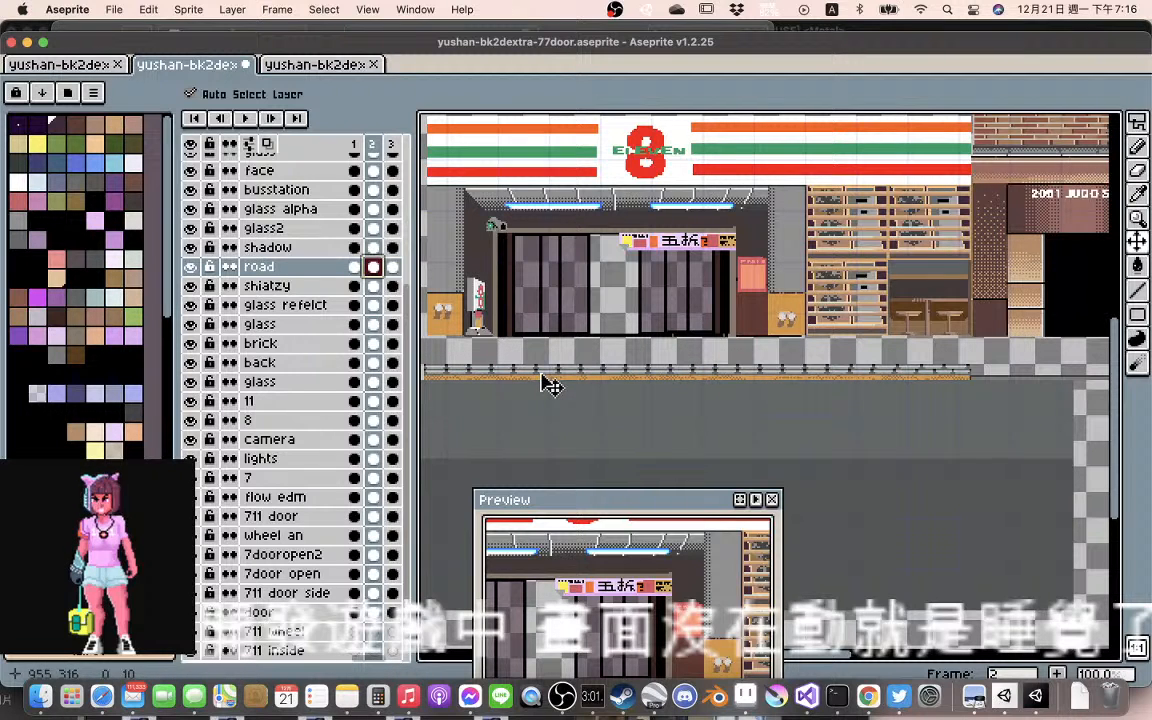
click(393, 268)
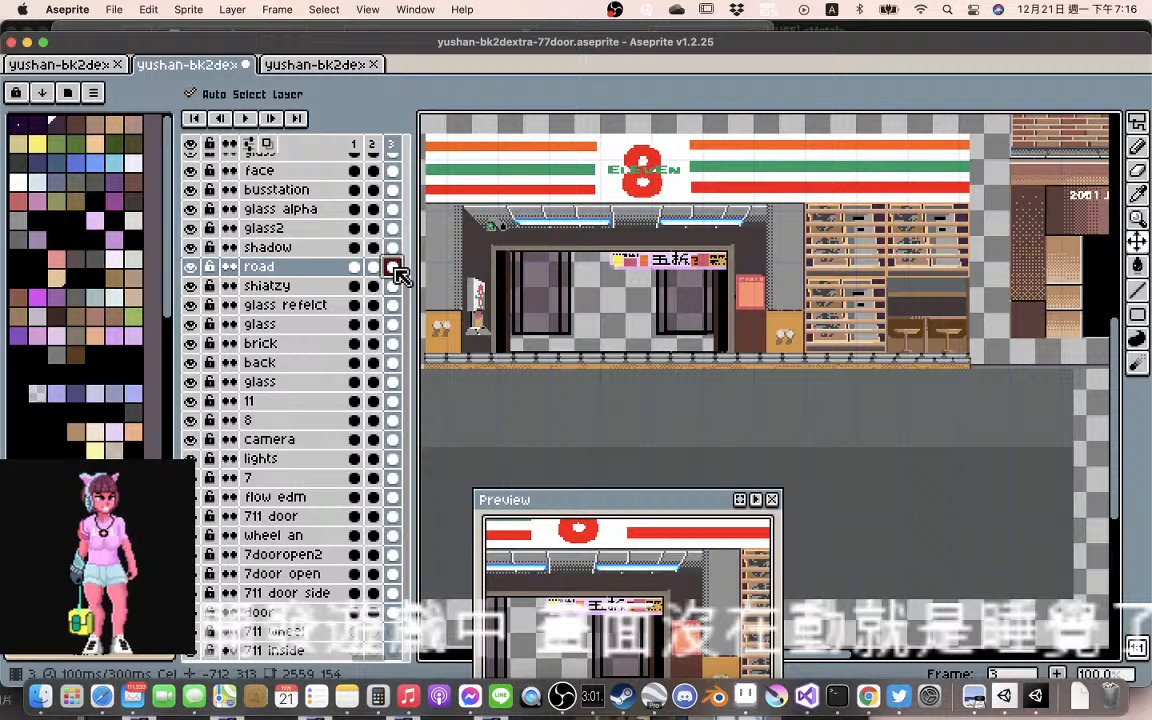
click(373, 267)
mouse_move(511, 370)
mouse_down()
mouse_move(511, 350)
mouse_move(512, 365)
mouse_up()
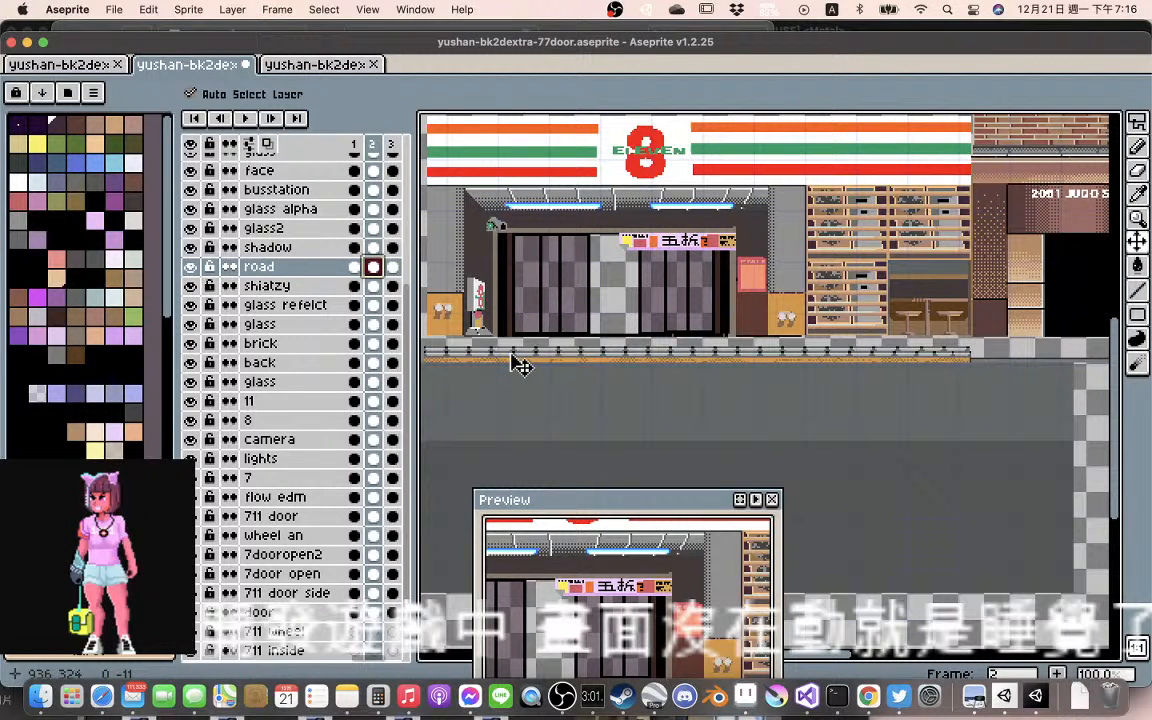
Raise the road layer in frame 3 by 3 pixels so its railing and curb line up with frame 2
click(393, 267)
scroll(445, 316, up, 1)
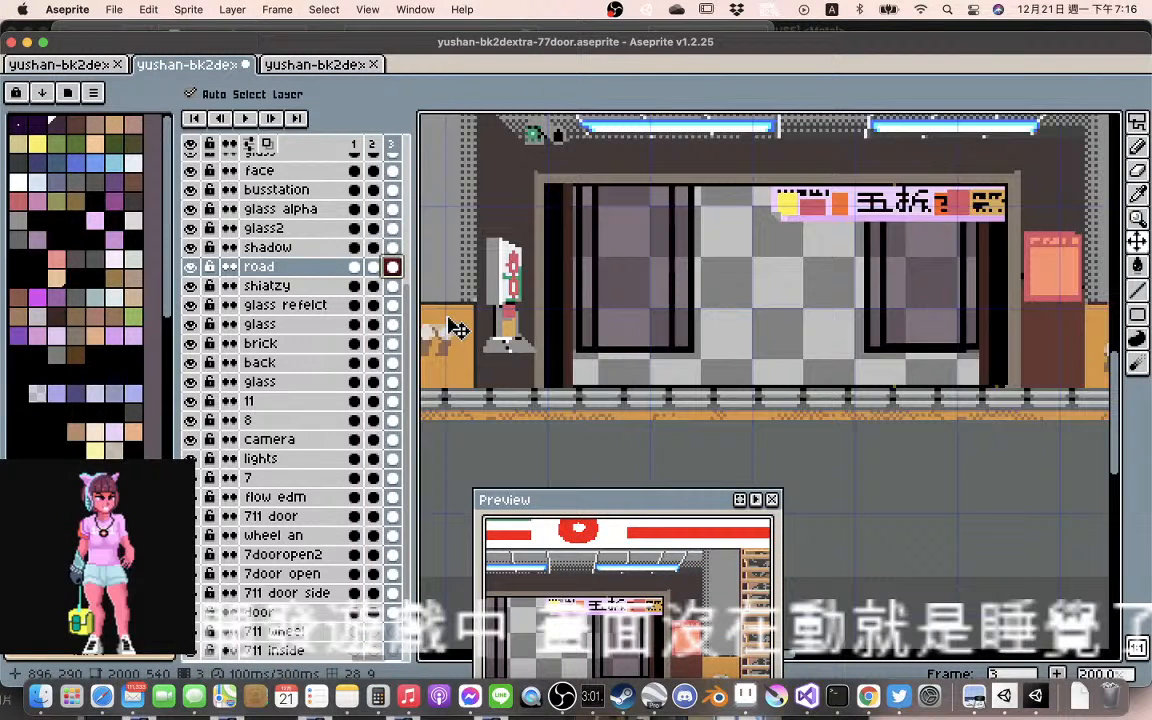
scroll(455, 330, up, 3)
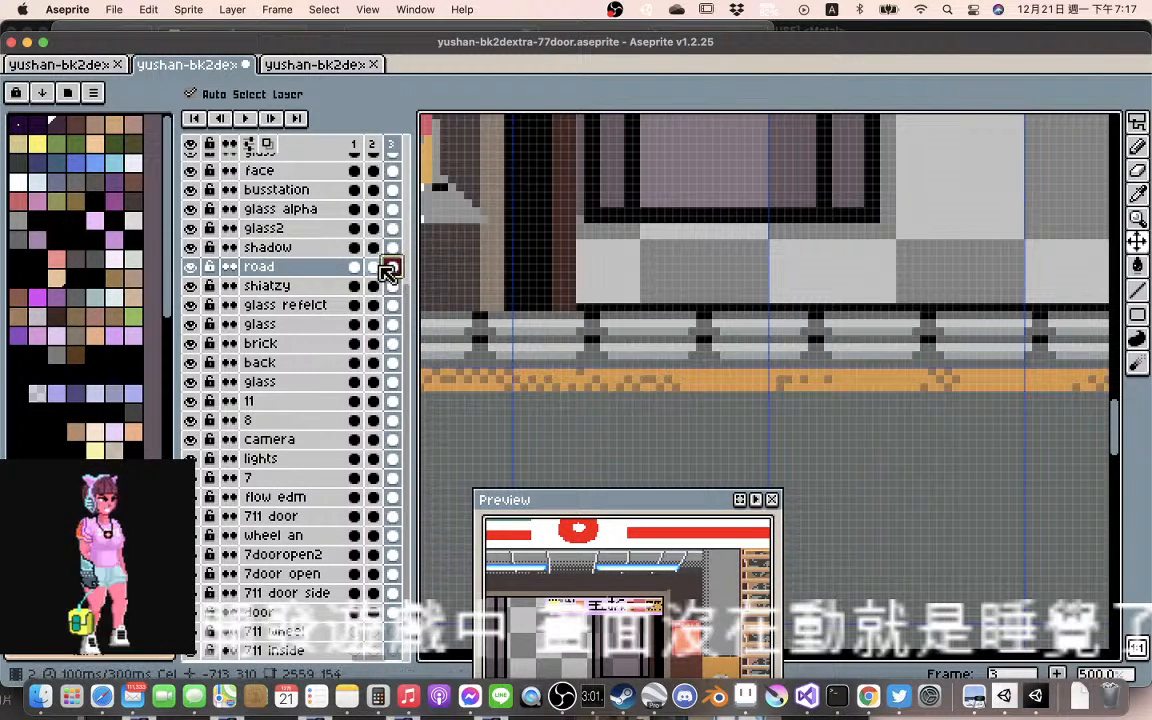
click(372, 267)
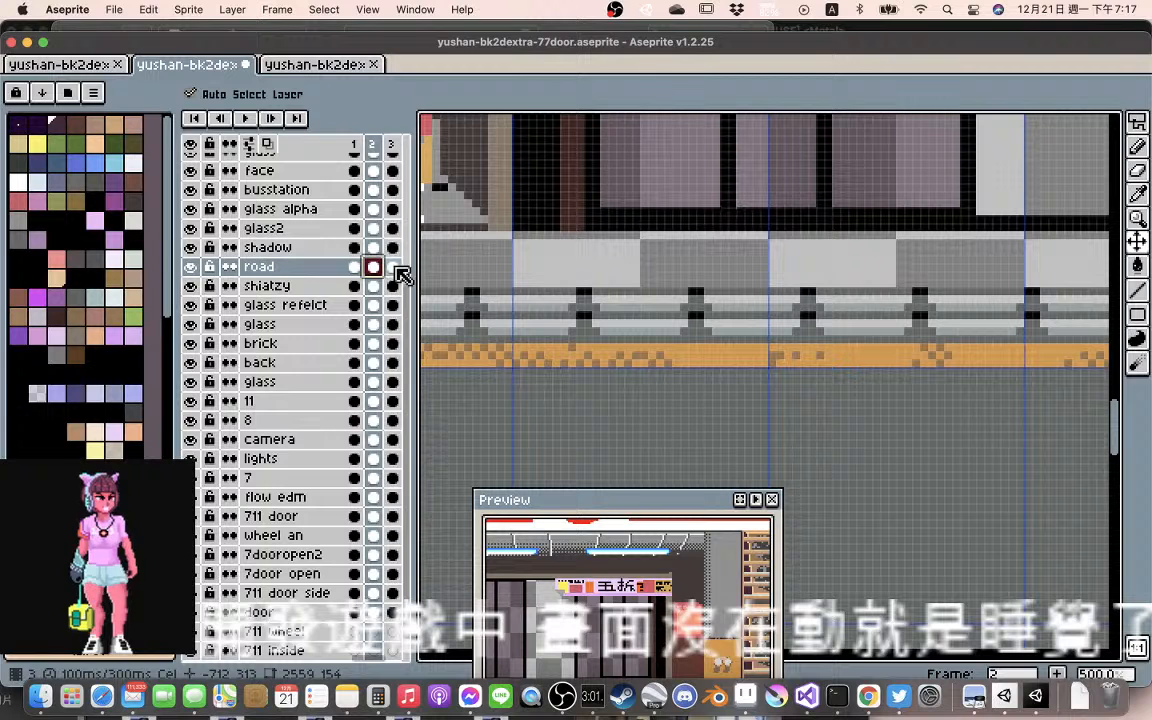
click(392, 267)
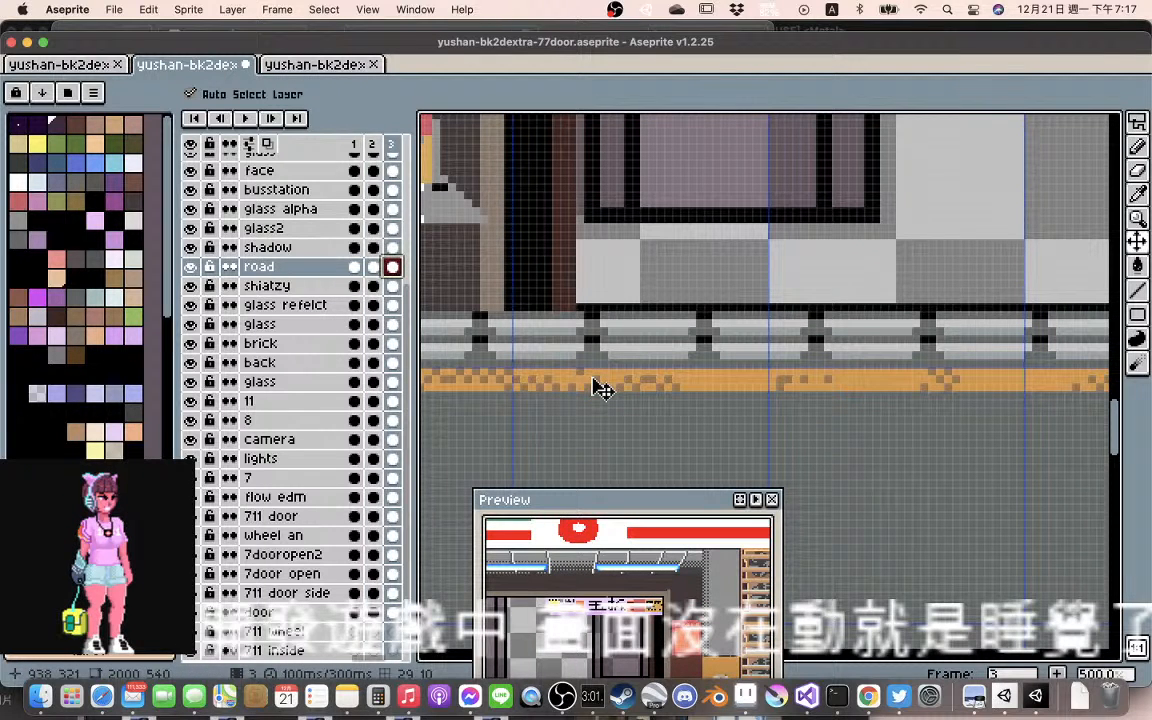
drag(600, 388, 598, 363)
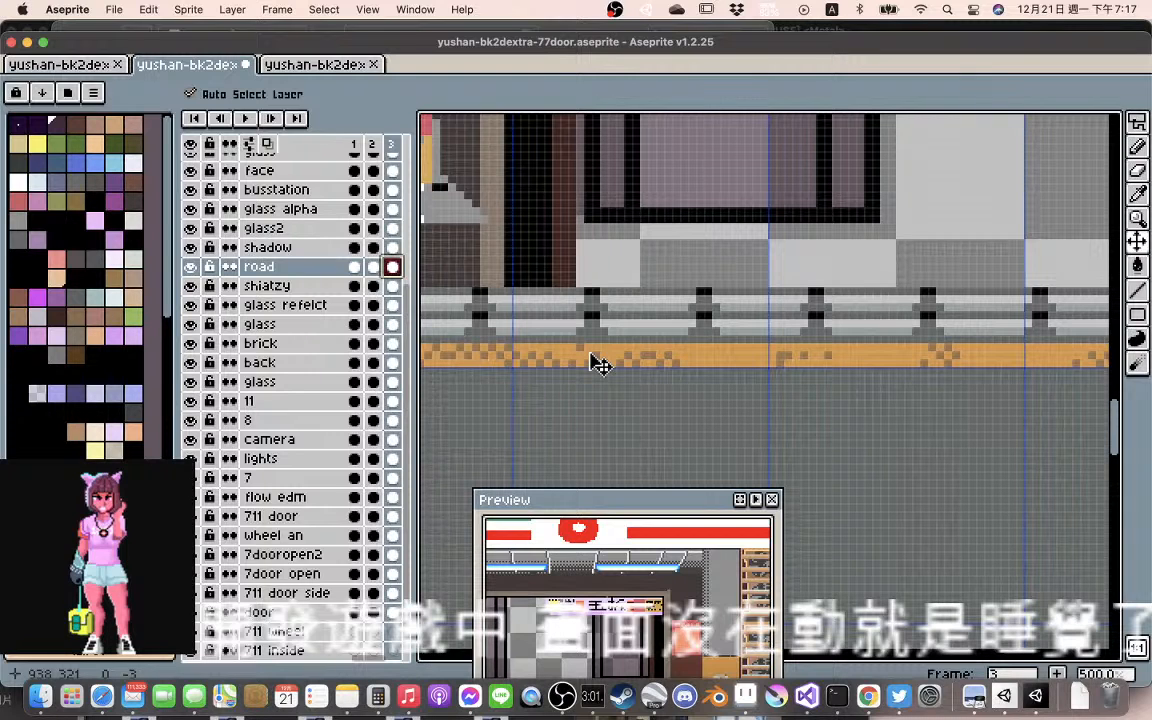
key(Left)
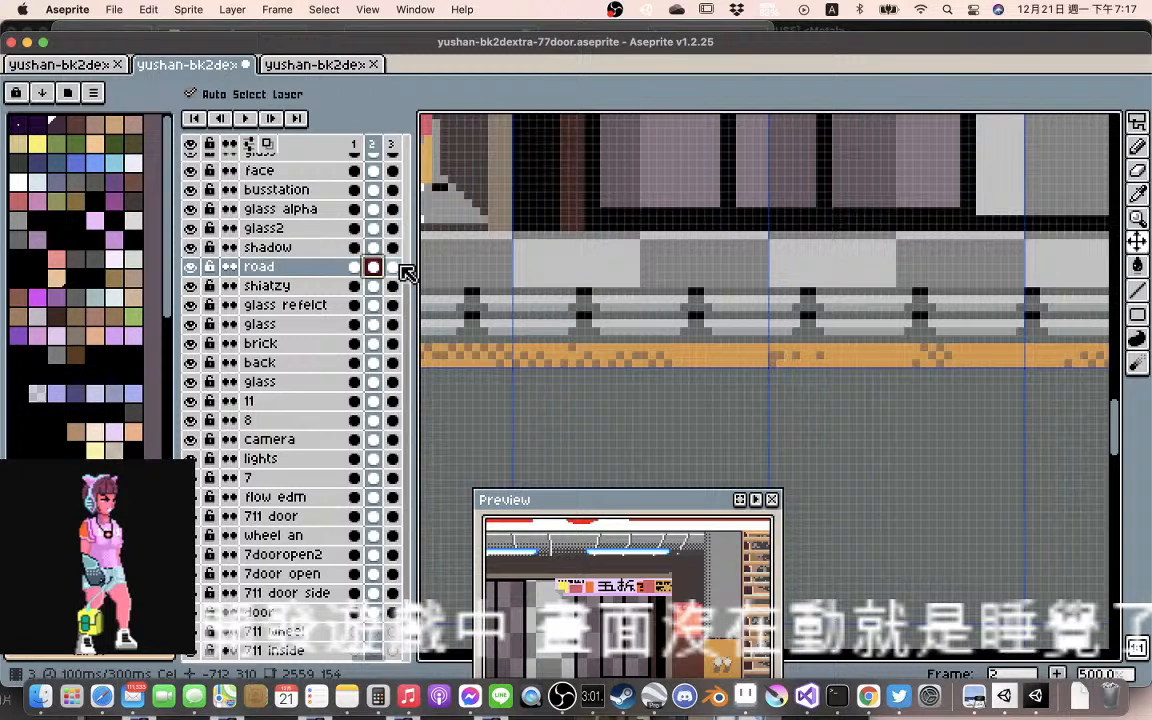
click(393, 267)
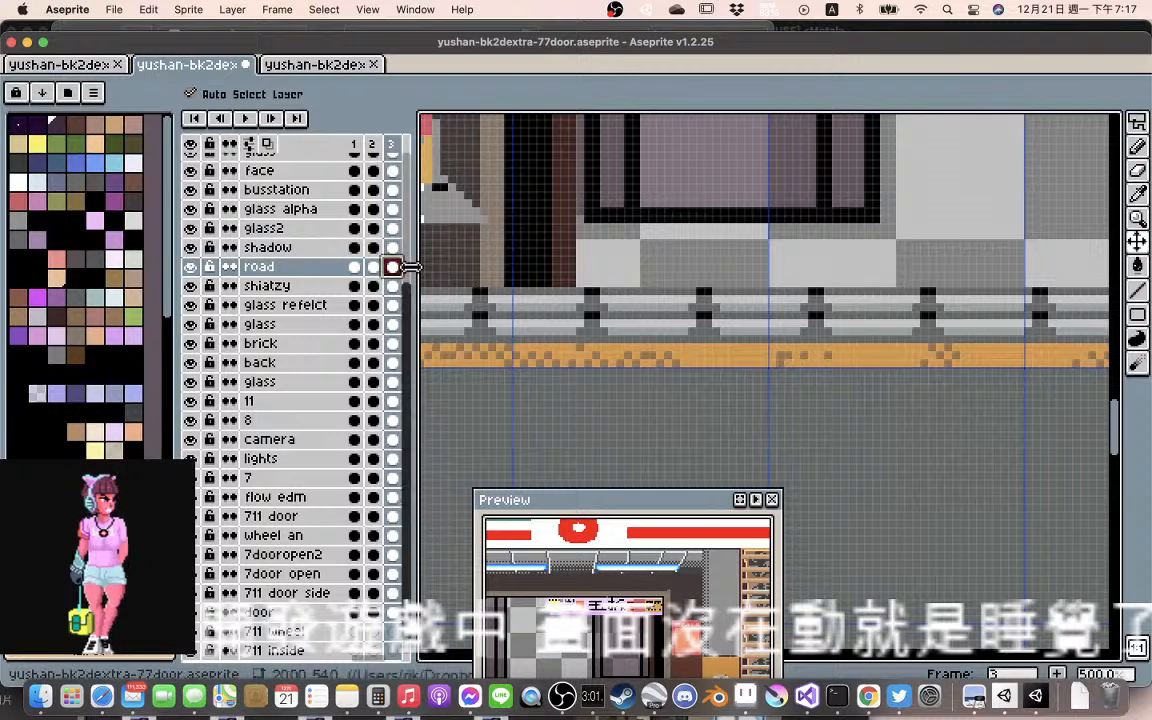
Copy the road cel from frame 2 into frame 3 and compare the railing's alignment between the frames
scroll(624, 338, down, 3)
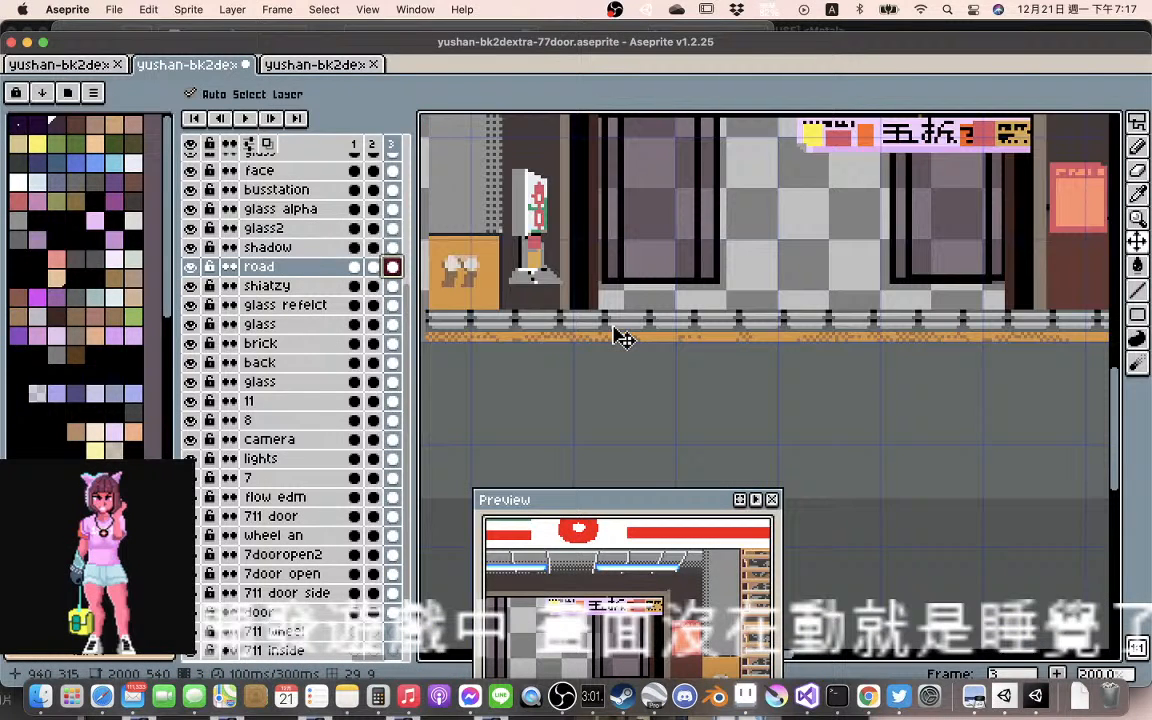
click(373, 268)
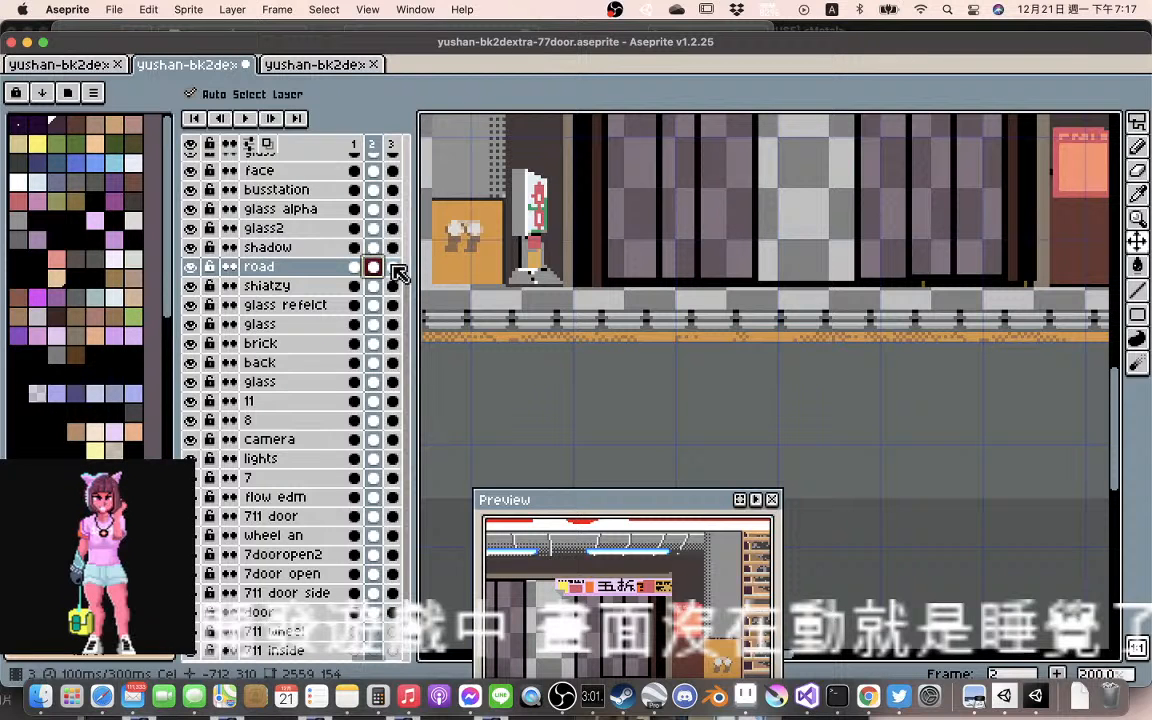
click(392, 267)
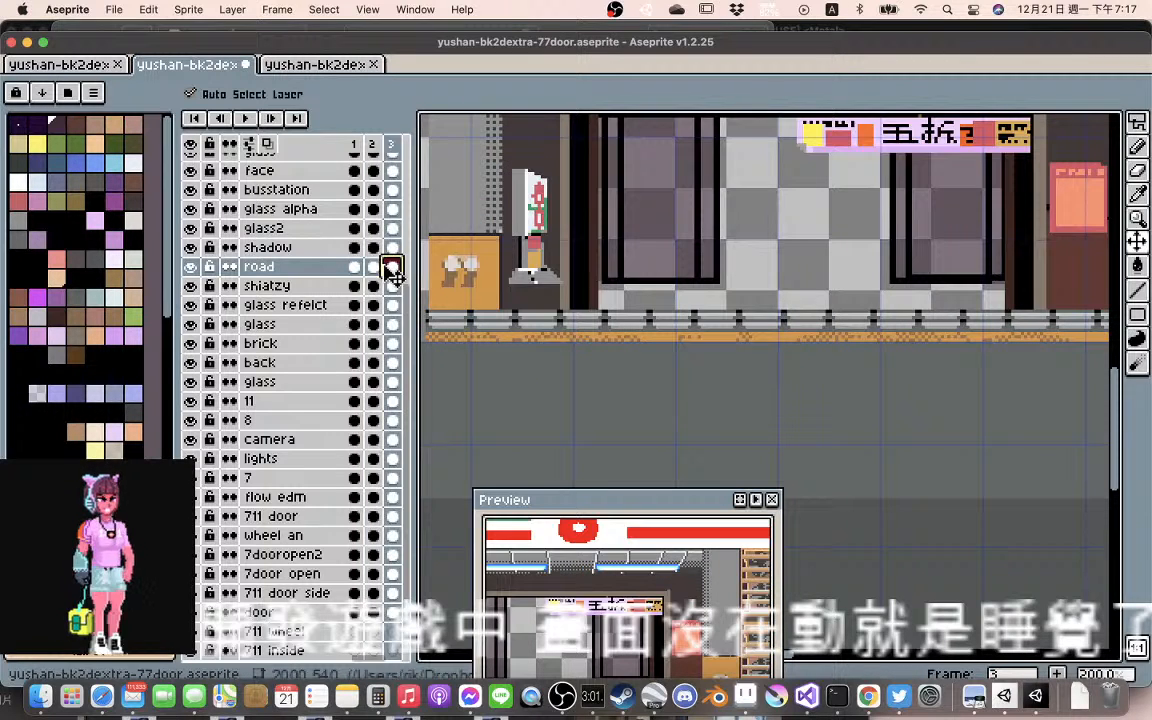
click(381, 268)
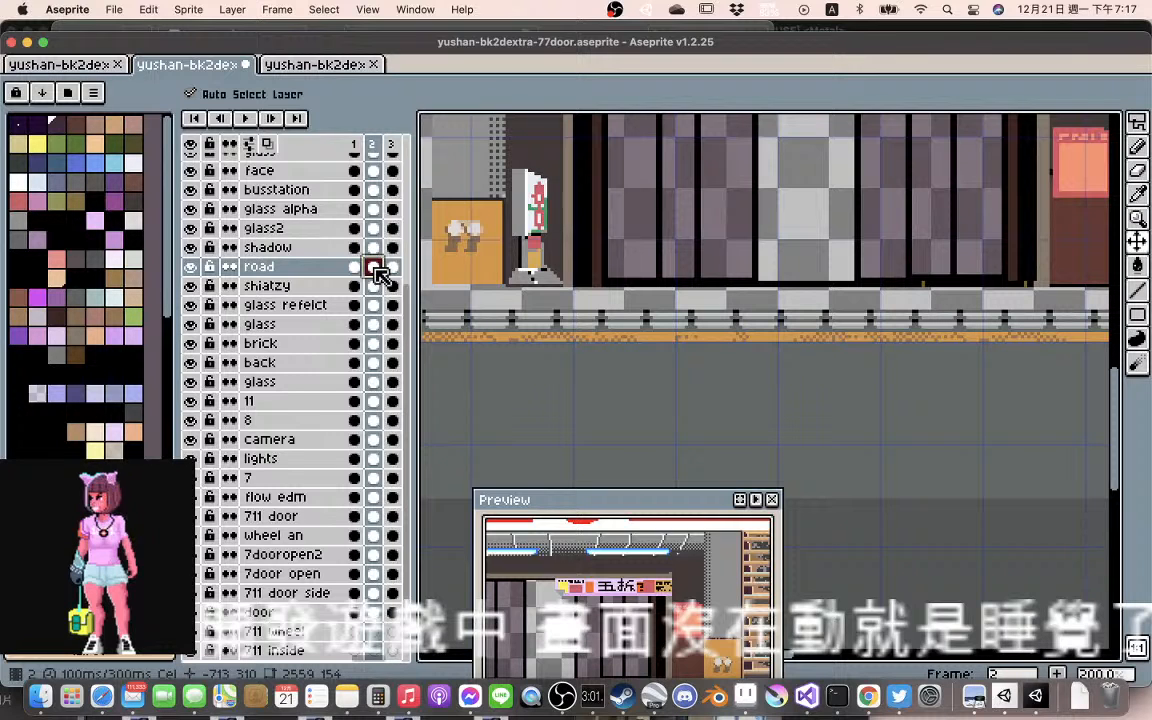
key(super+c)
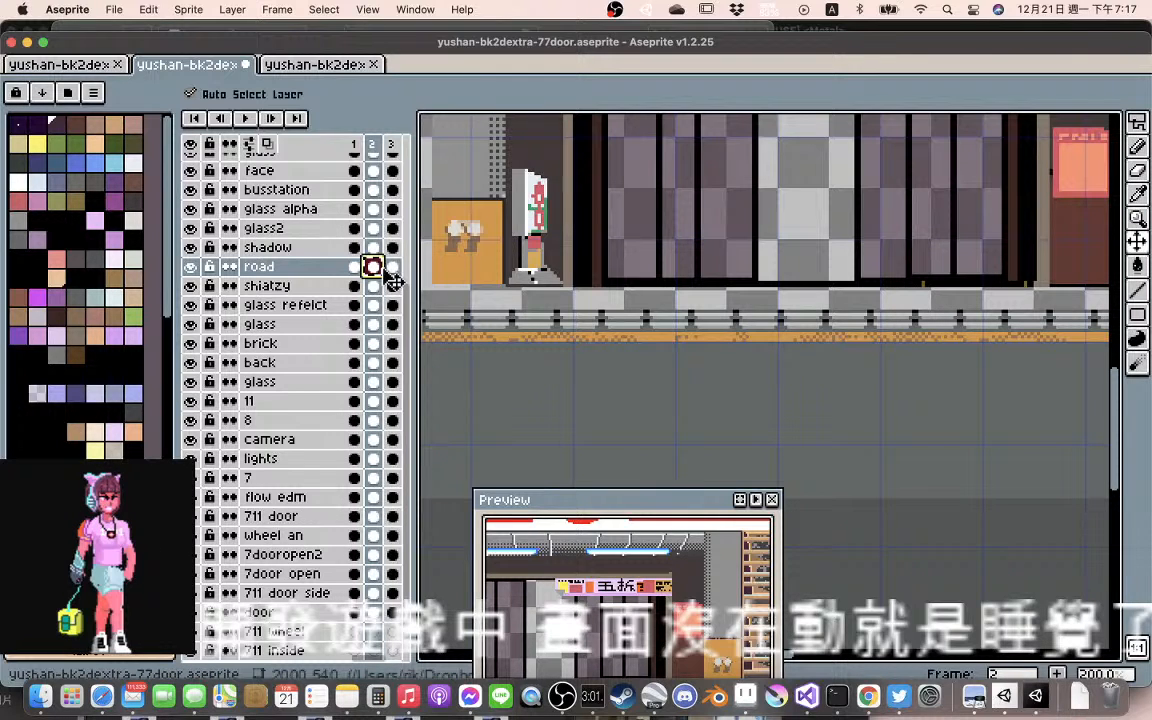
click(392, 267)
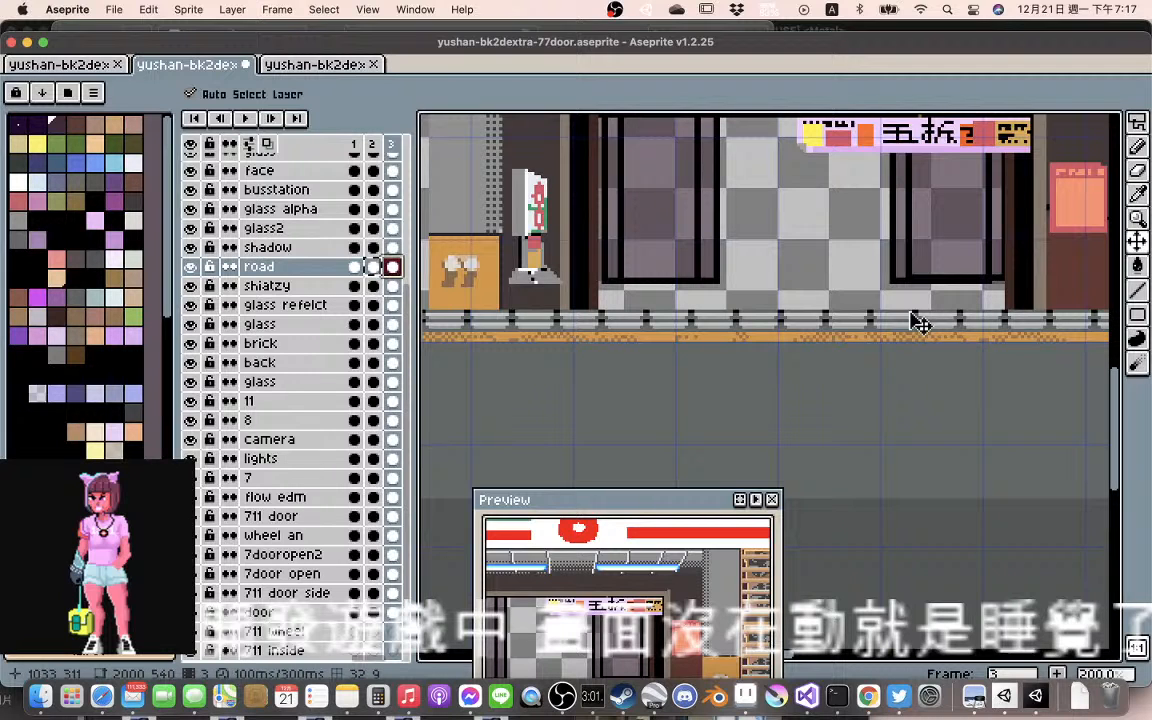
click(373, 267)
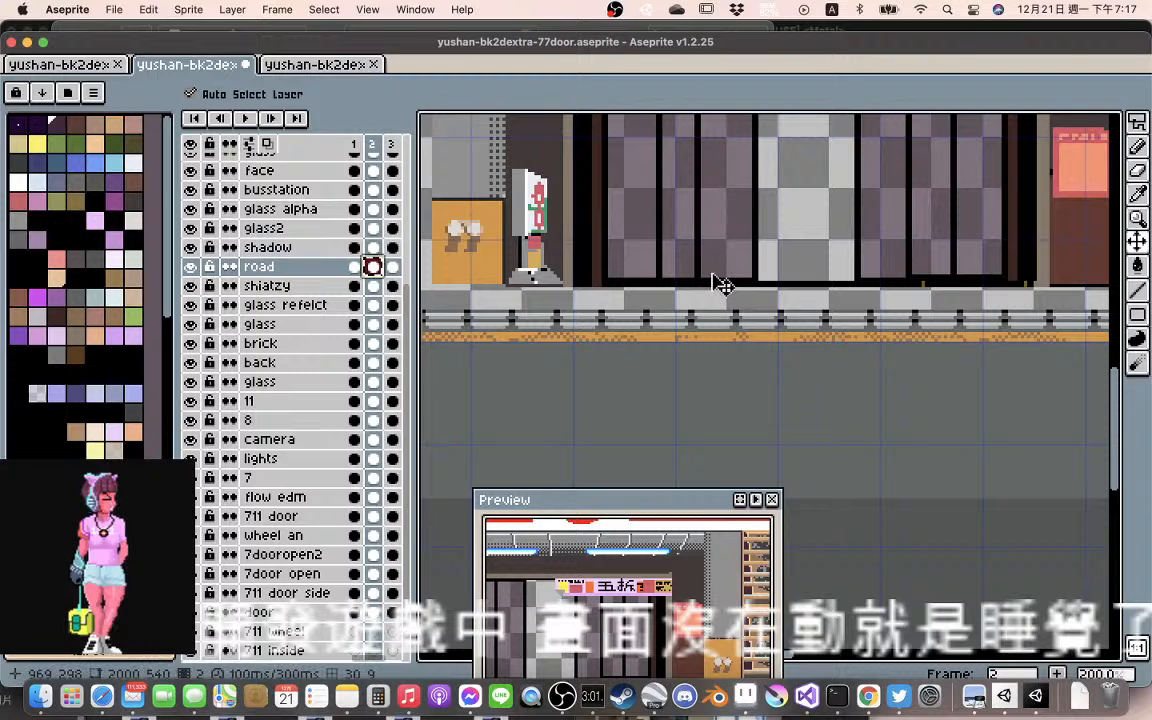
click(392, 267)
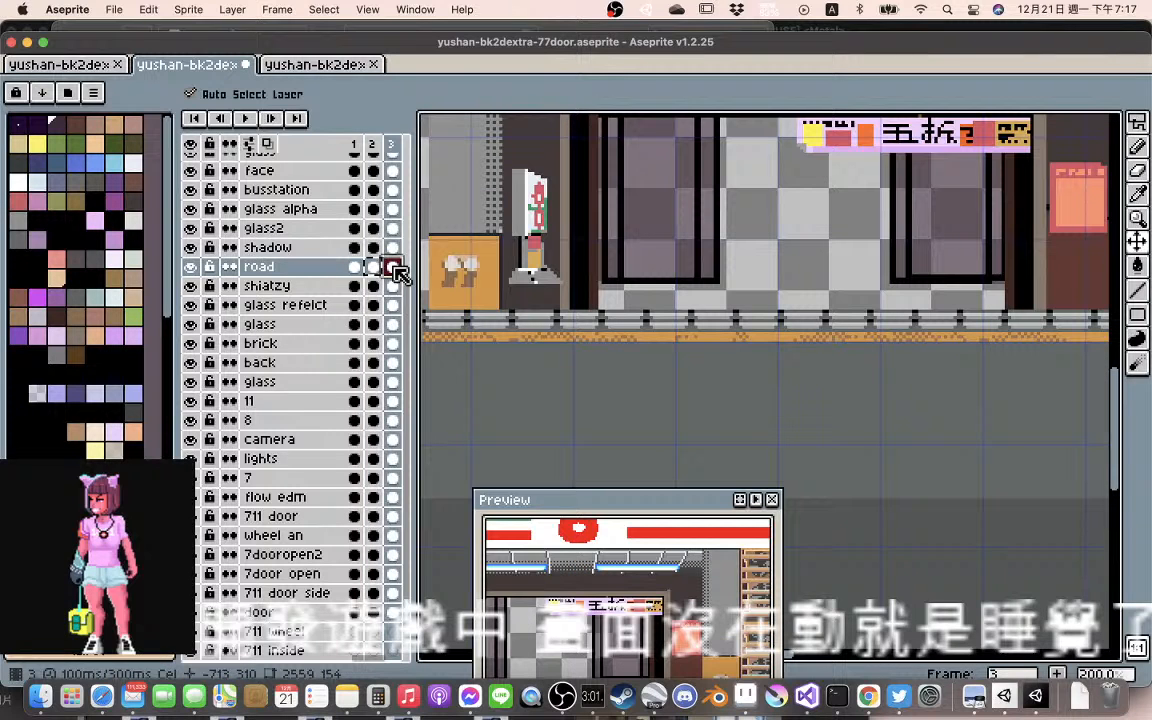
click(373, 267)
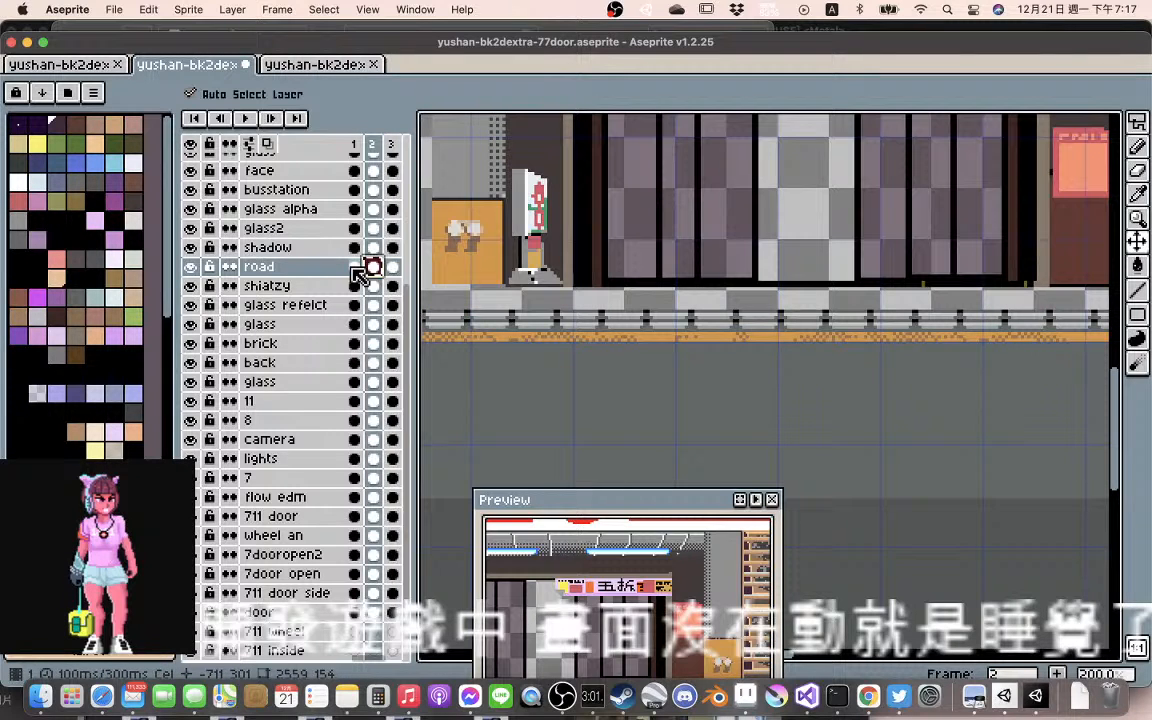
click(353, 269)
click(386, 267)
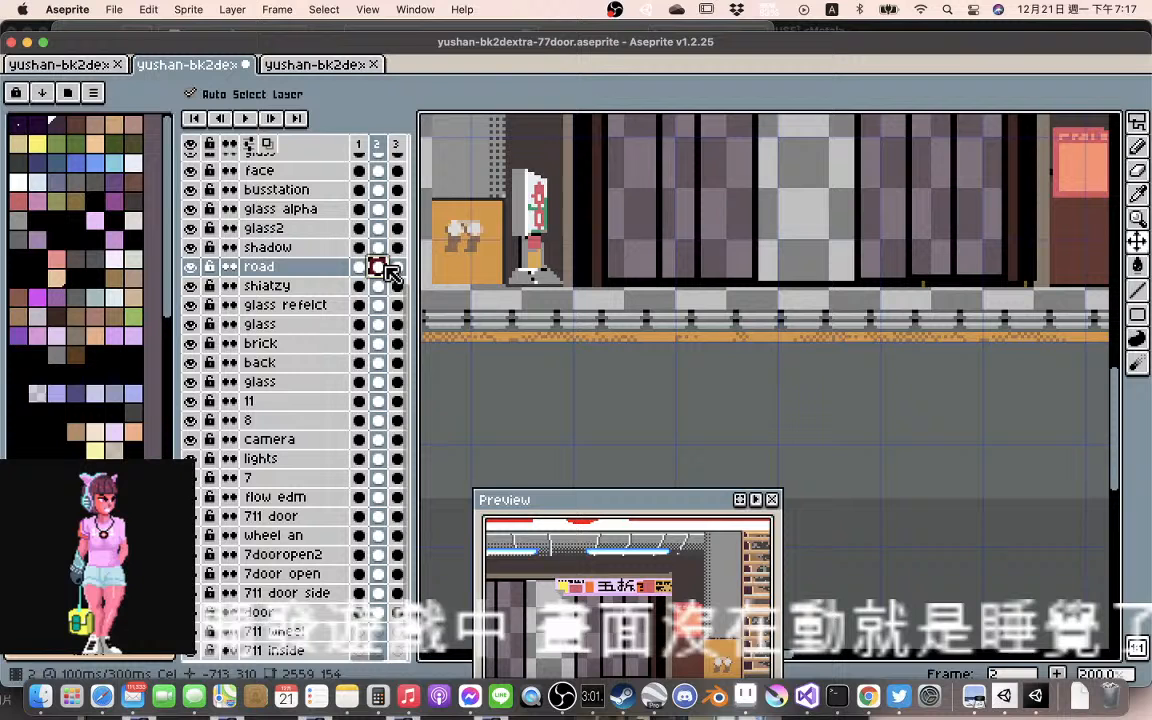
Examine the railing, curb and pavement tiles along the full width of the storefront in frame 2
scroll(731, 293, down, 2)
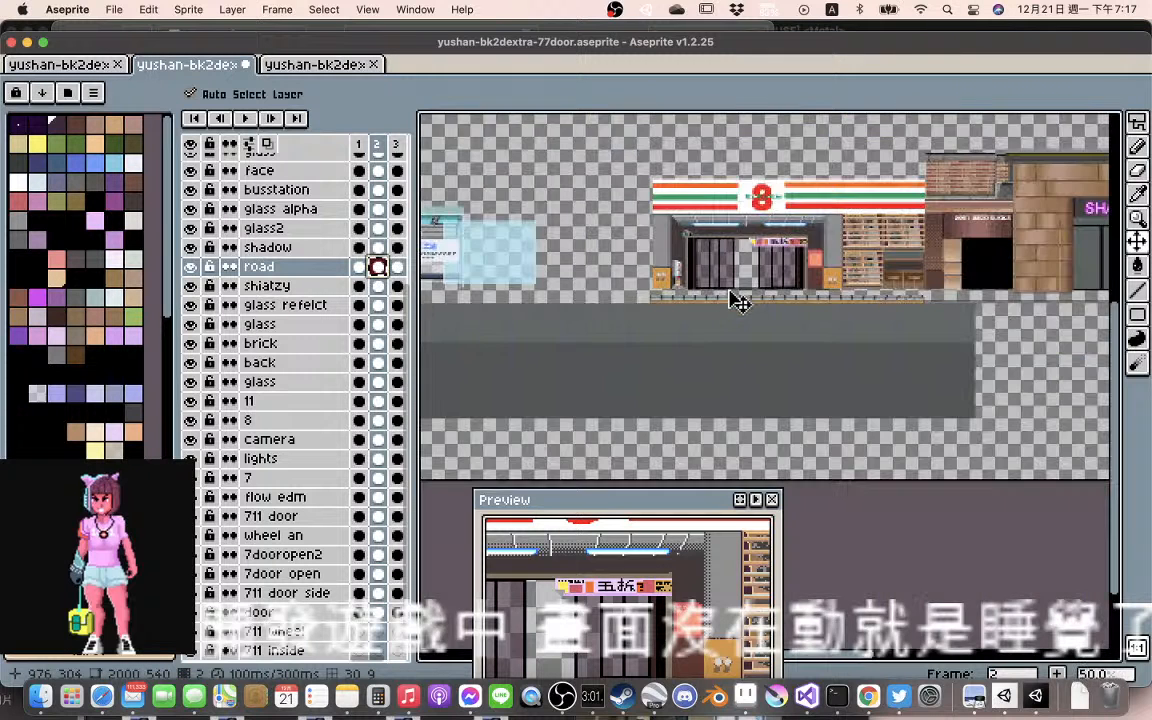
scroll(767, 293, up, 2)
drag(850, 297, 617, 307)
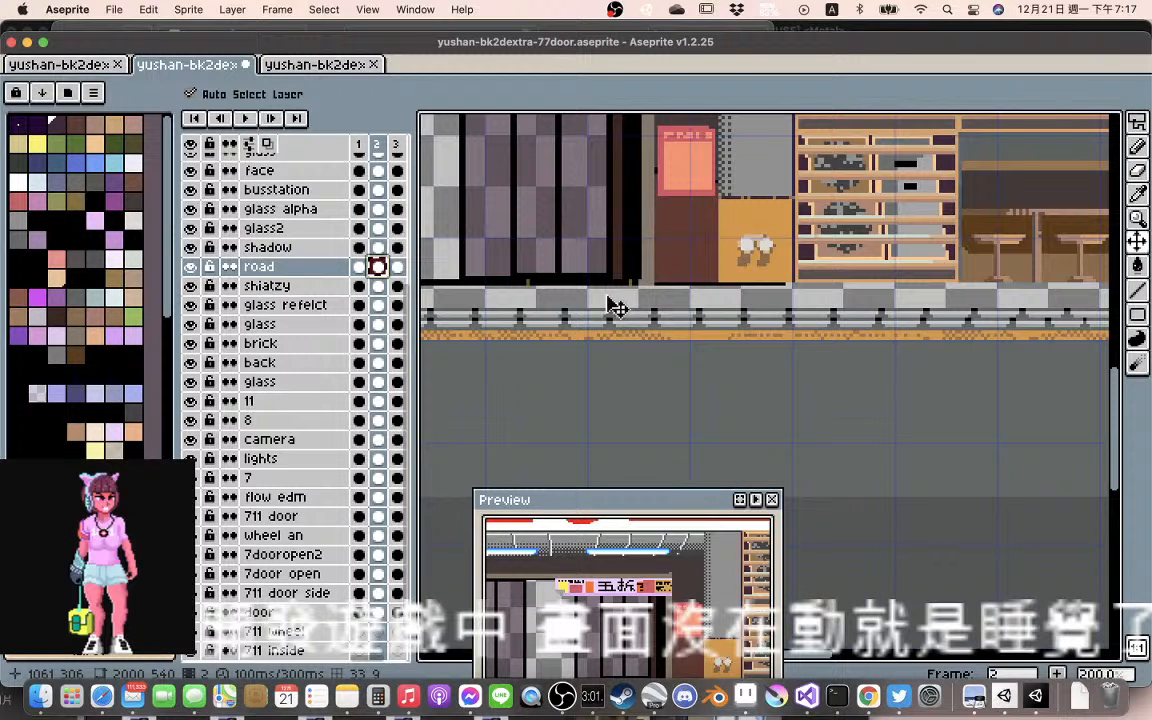
scroll(675, 302, right, 3)
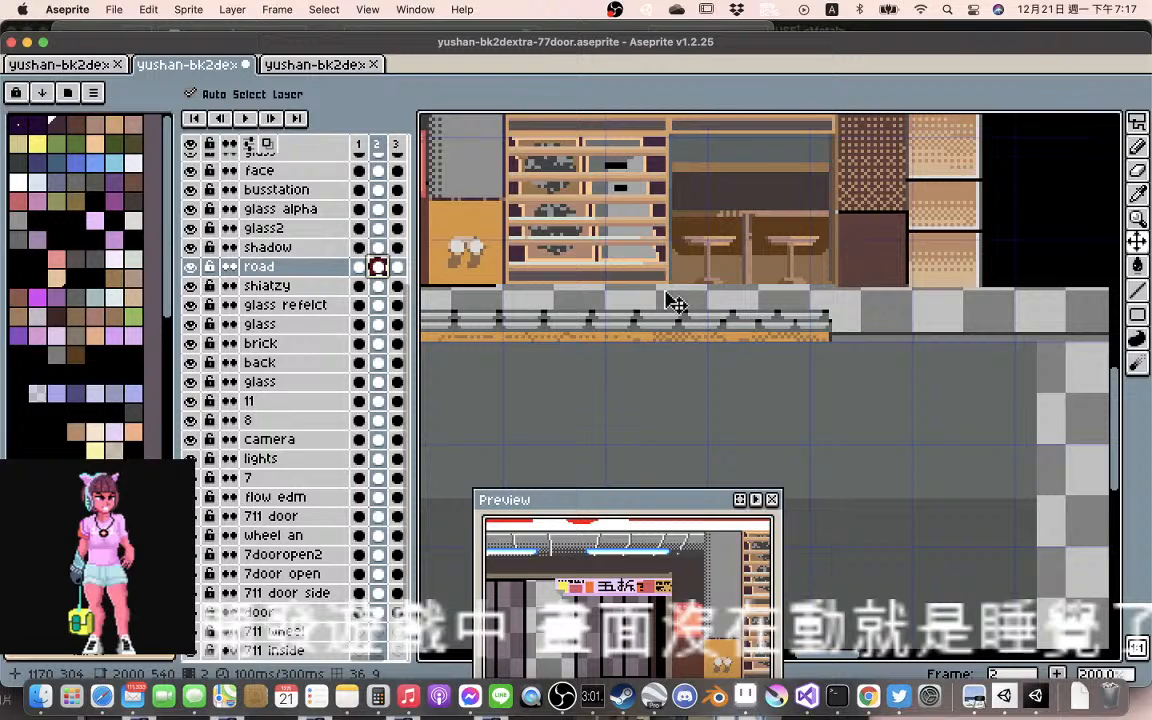
scroll(765, 305, up, 1)
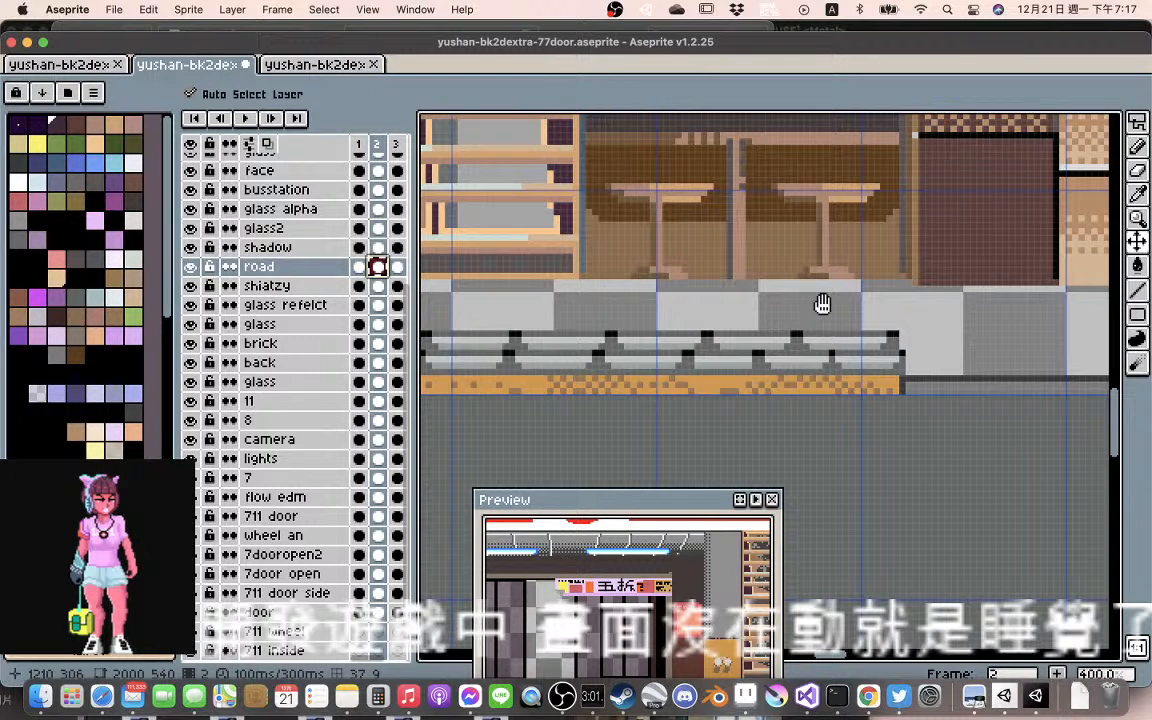
drag(822, 304, 718, 317)
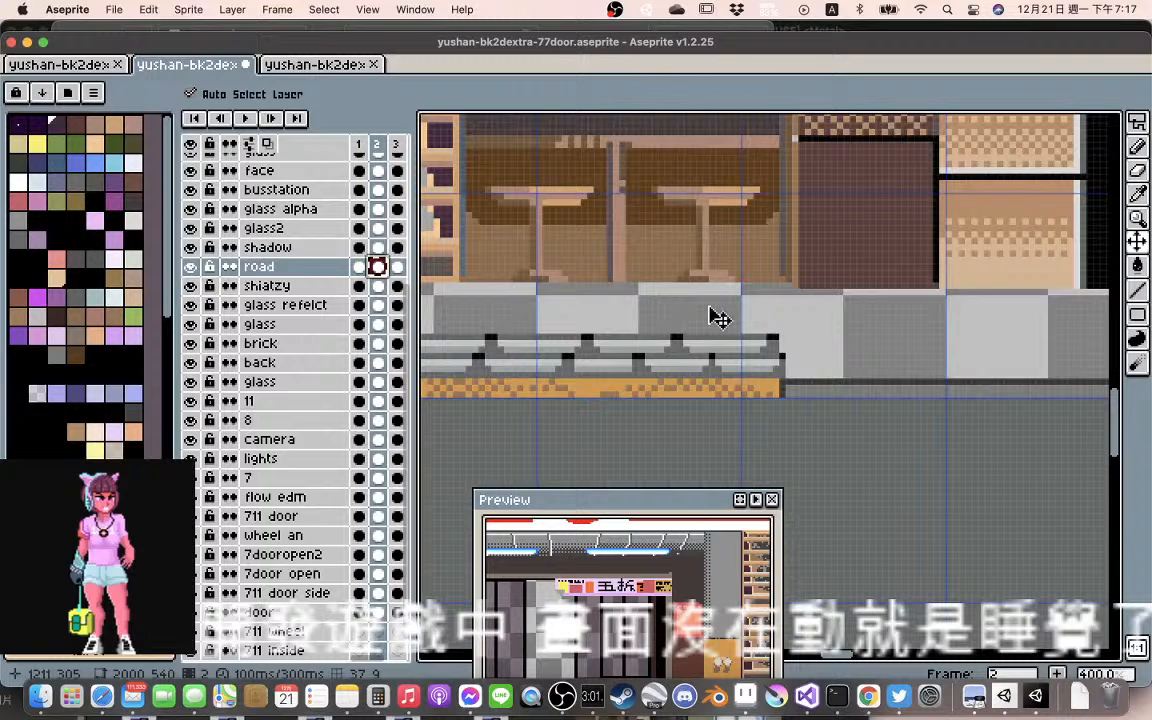
scroll(768, 317, down, 1)
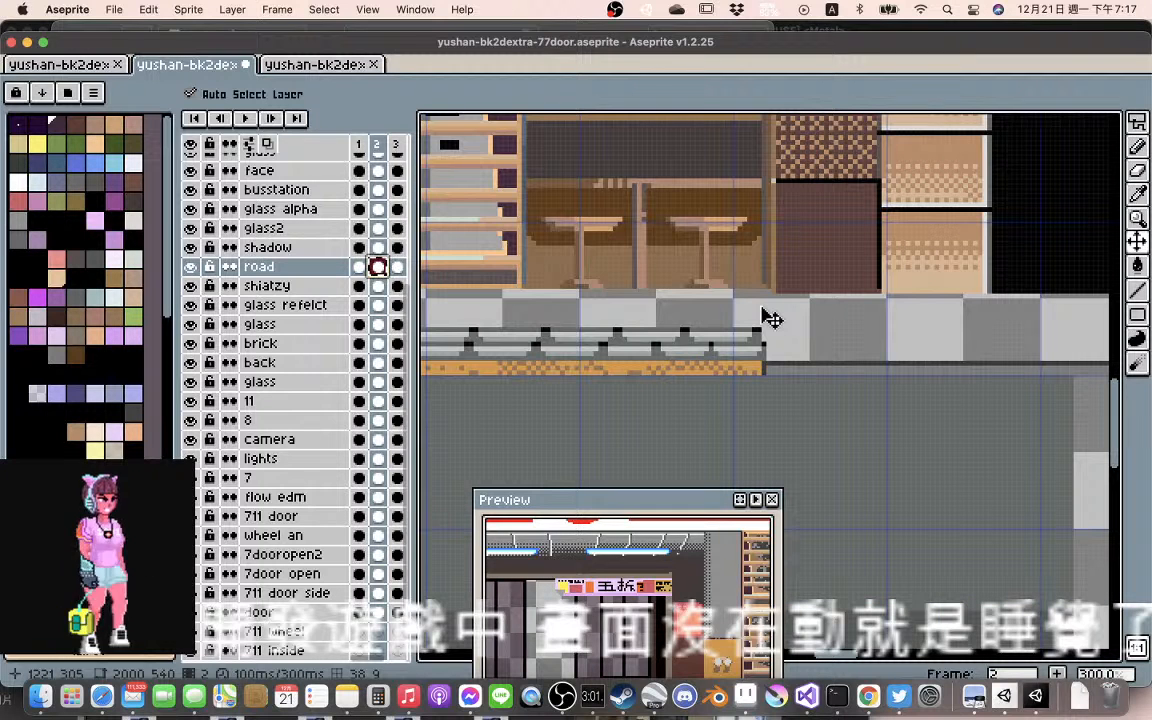
scroll(768, 317, down, 2)
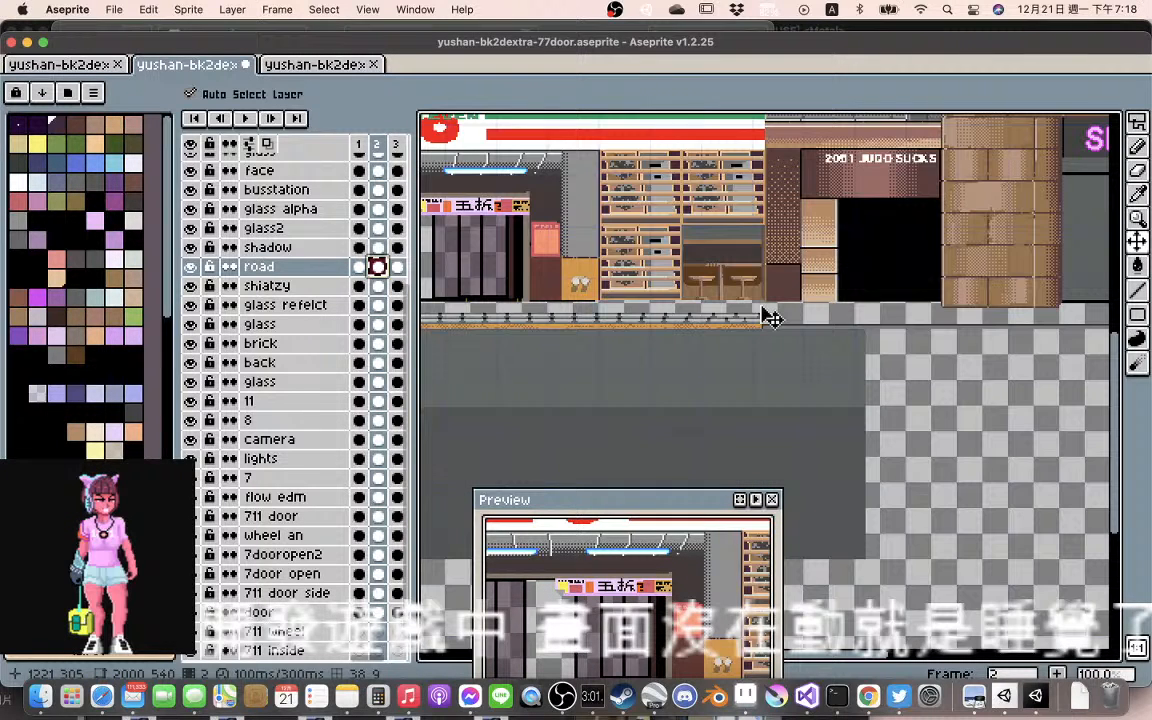
scroll(752, 245, up, 1)
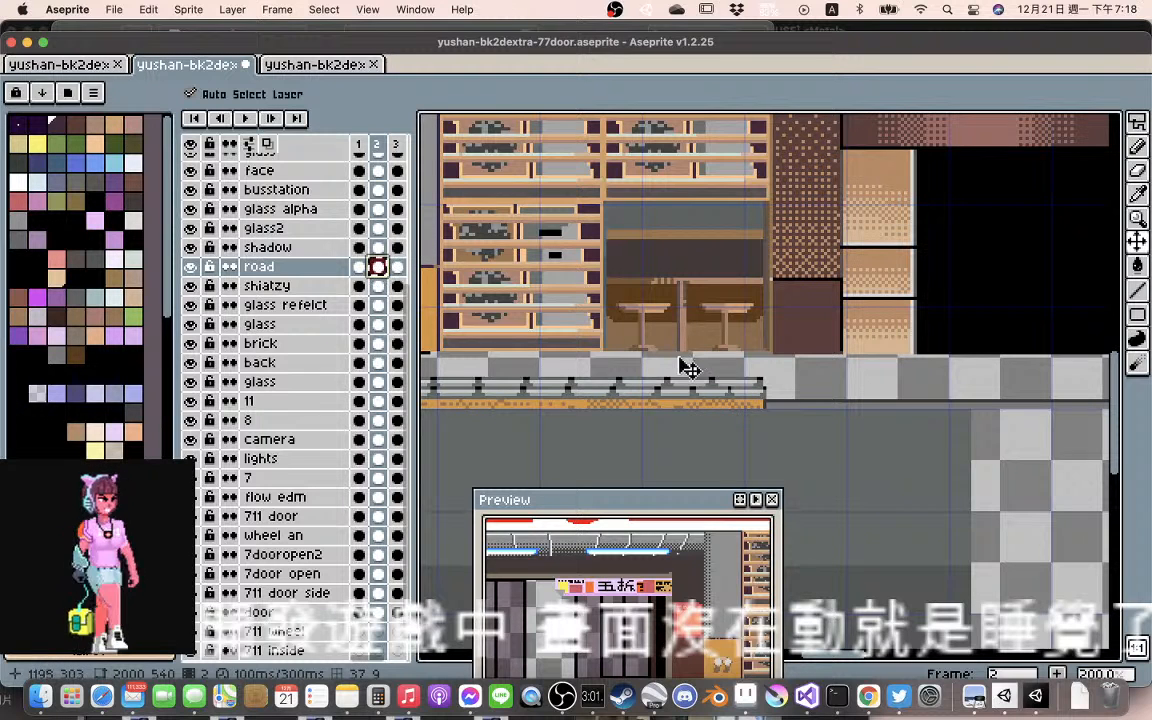
scroll(679, 356, down, 1)
drag(574, 358, 903, 344)
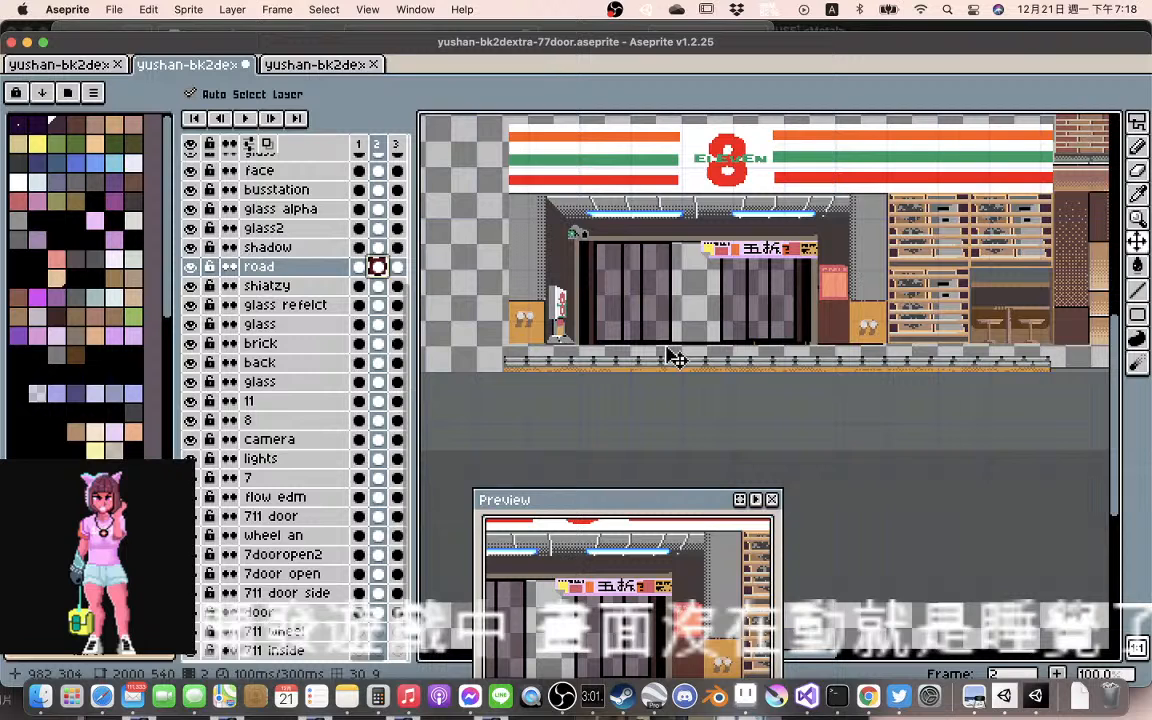
In frame 2, shift the 711 door storefront layer down 8 pixels and left 2, and lower the door panels toward the railing
drag(553, 182, 546, 196)
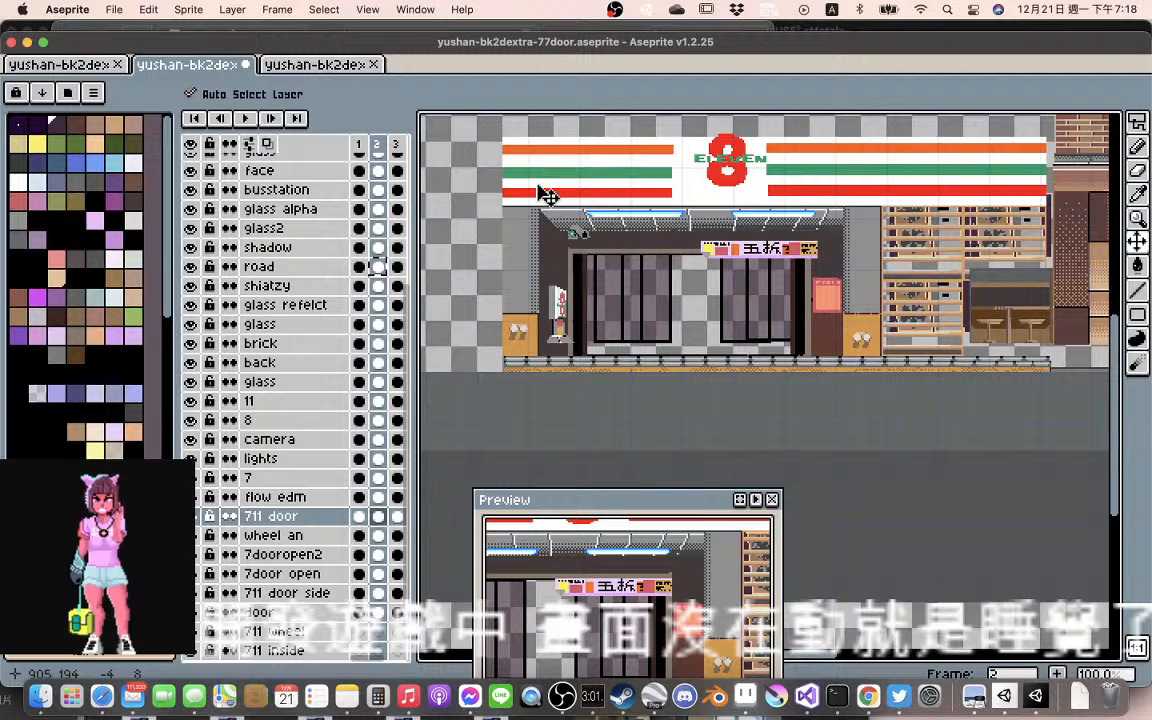
drag(546, 196, 551, 196)
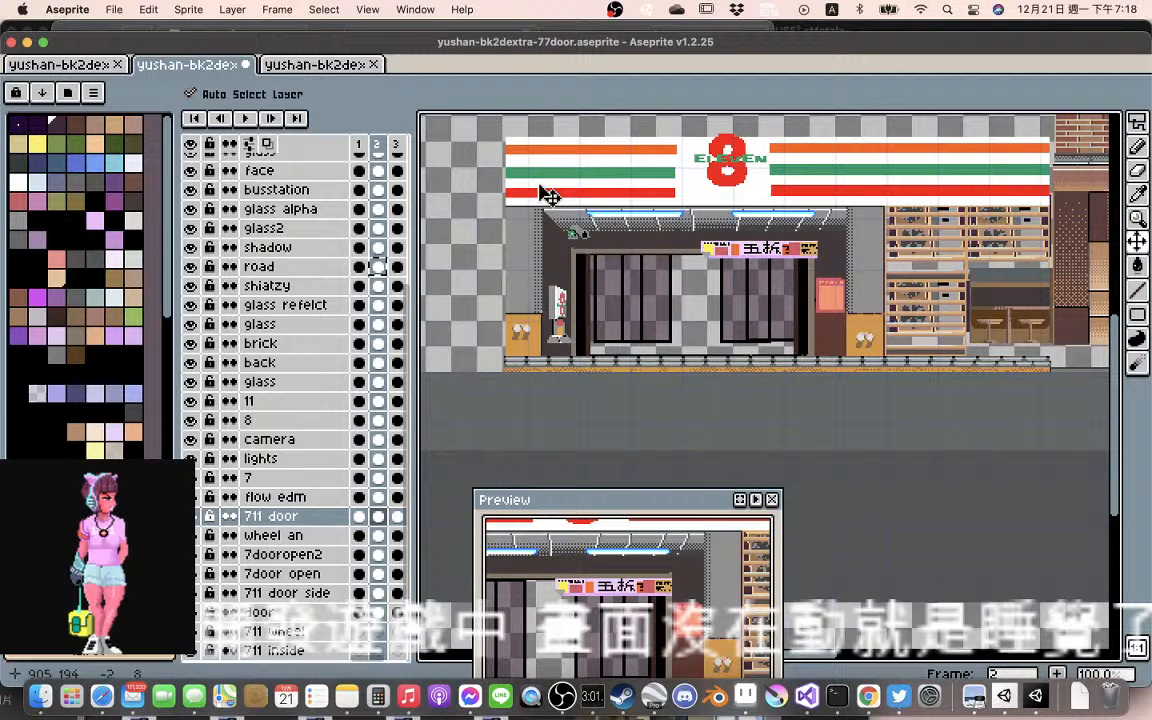
scroll(650, 280, up, 1)
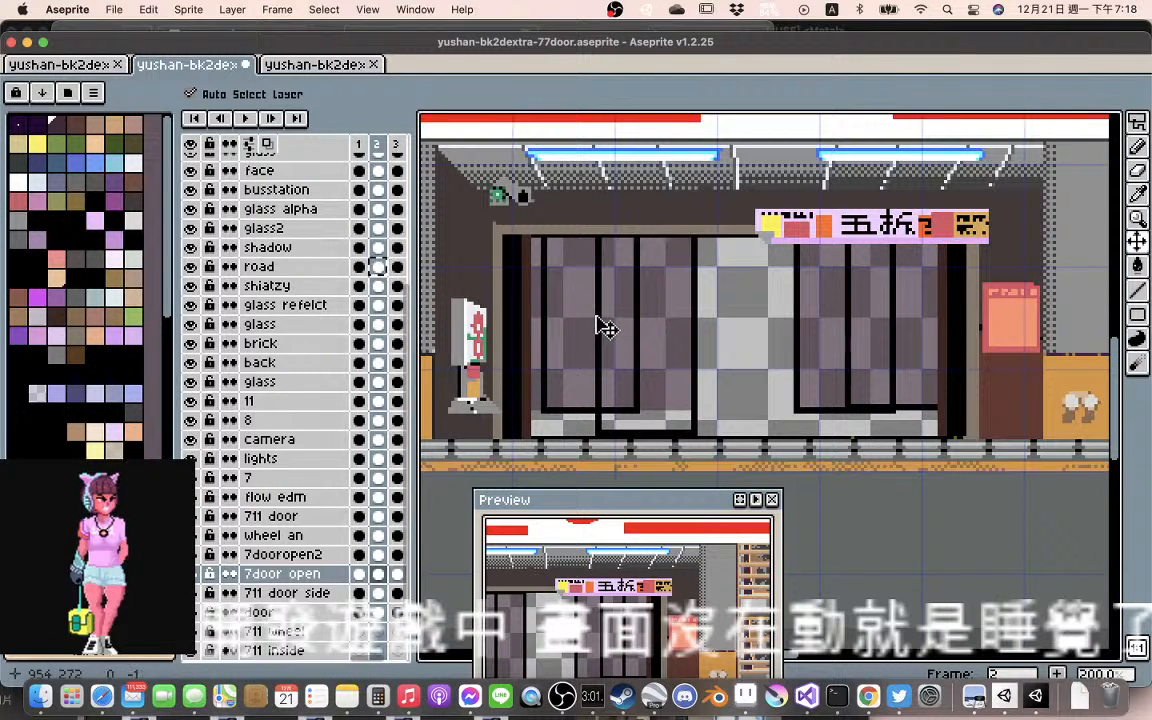
drag(555, 337, 573, 360)
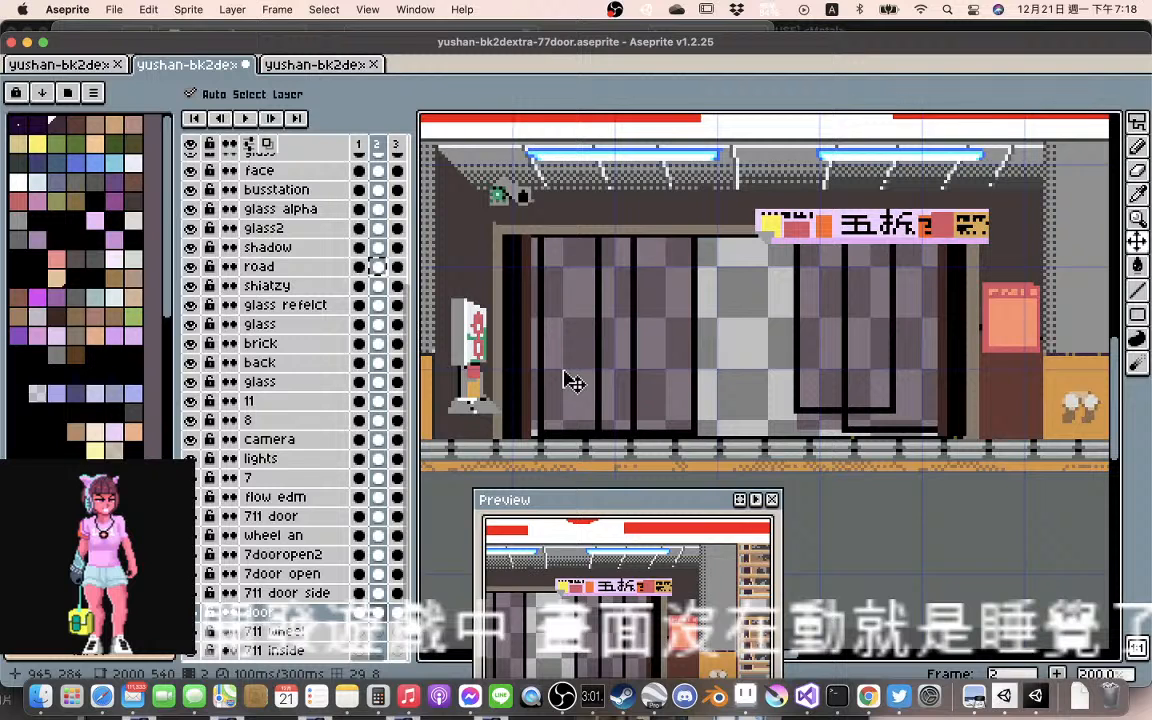
Compare the door panels in frames 1 and 2 and the road layer's position in frames 2 and 3
click(360, 612)
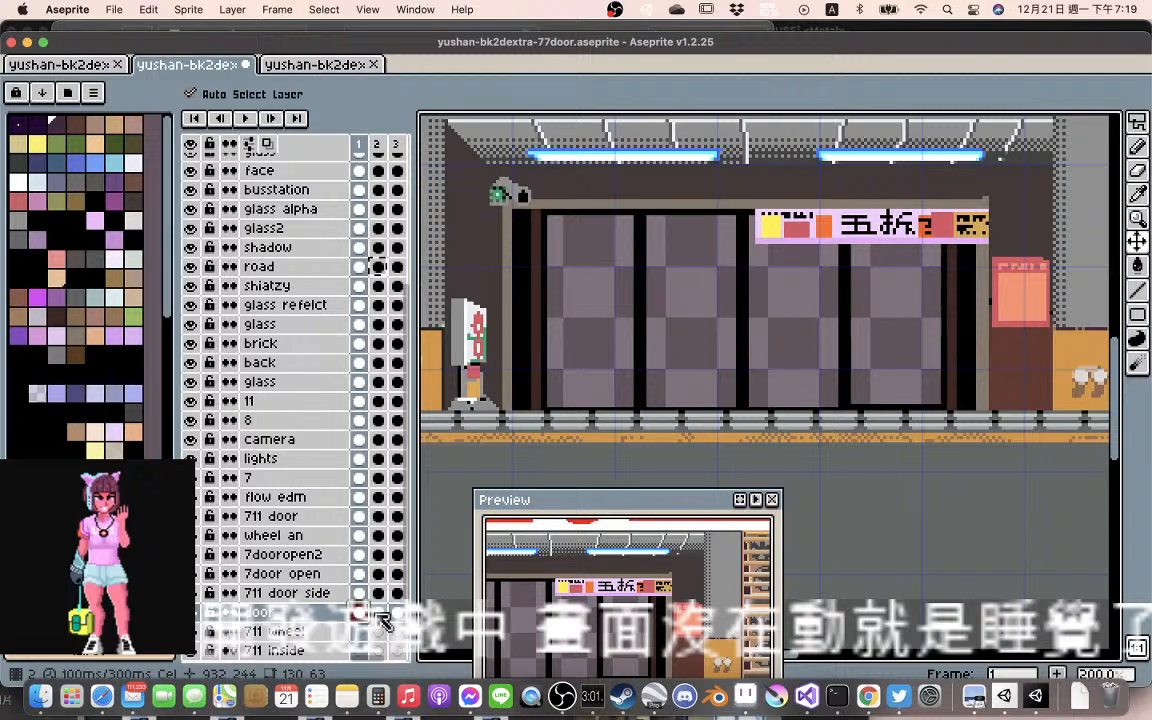
click(380, 620)
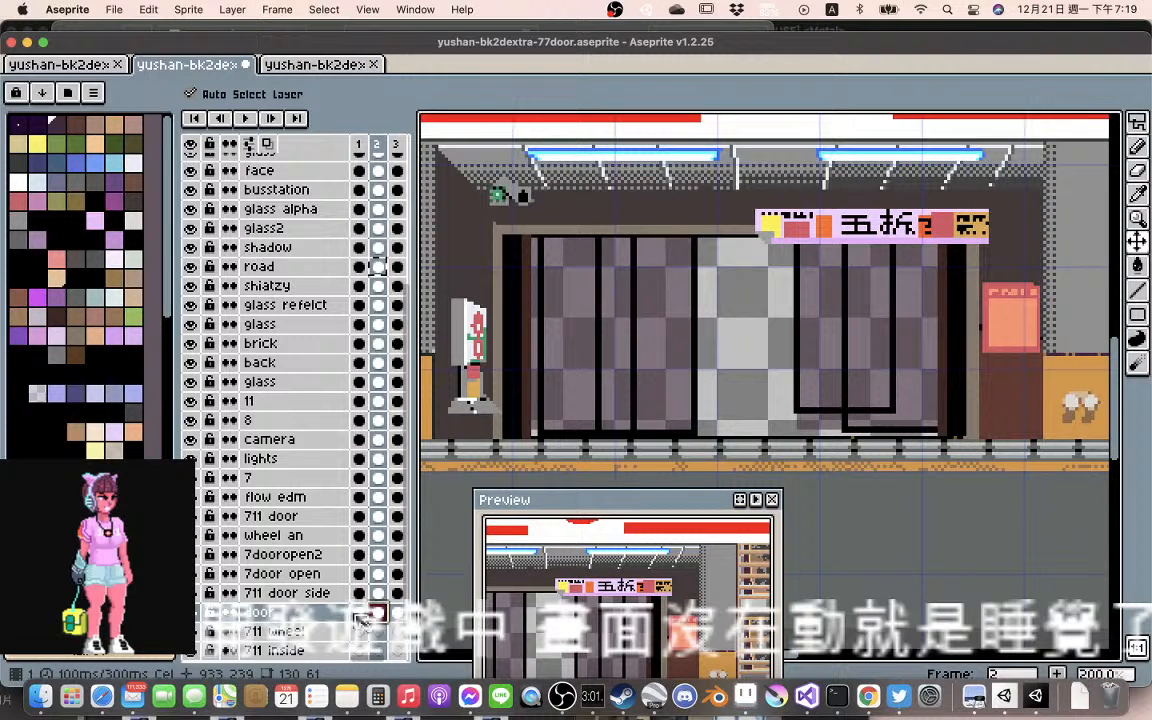
click(358, 616)
click(599, 421)
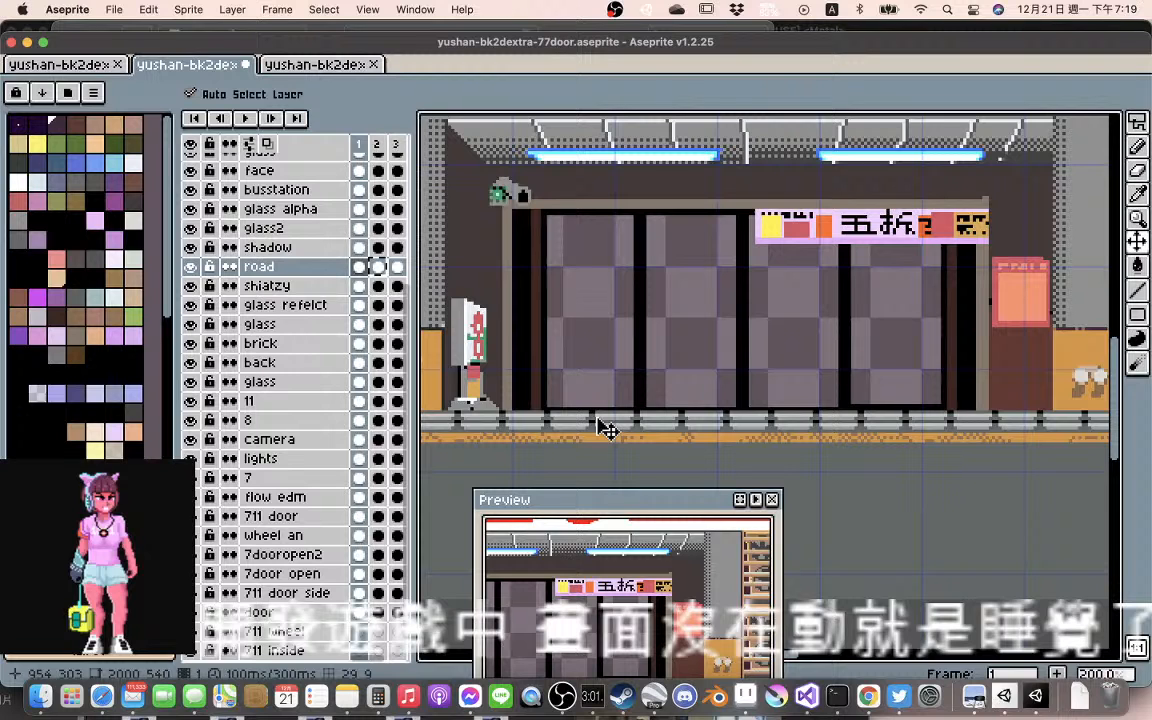
click(378, 267)
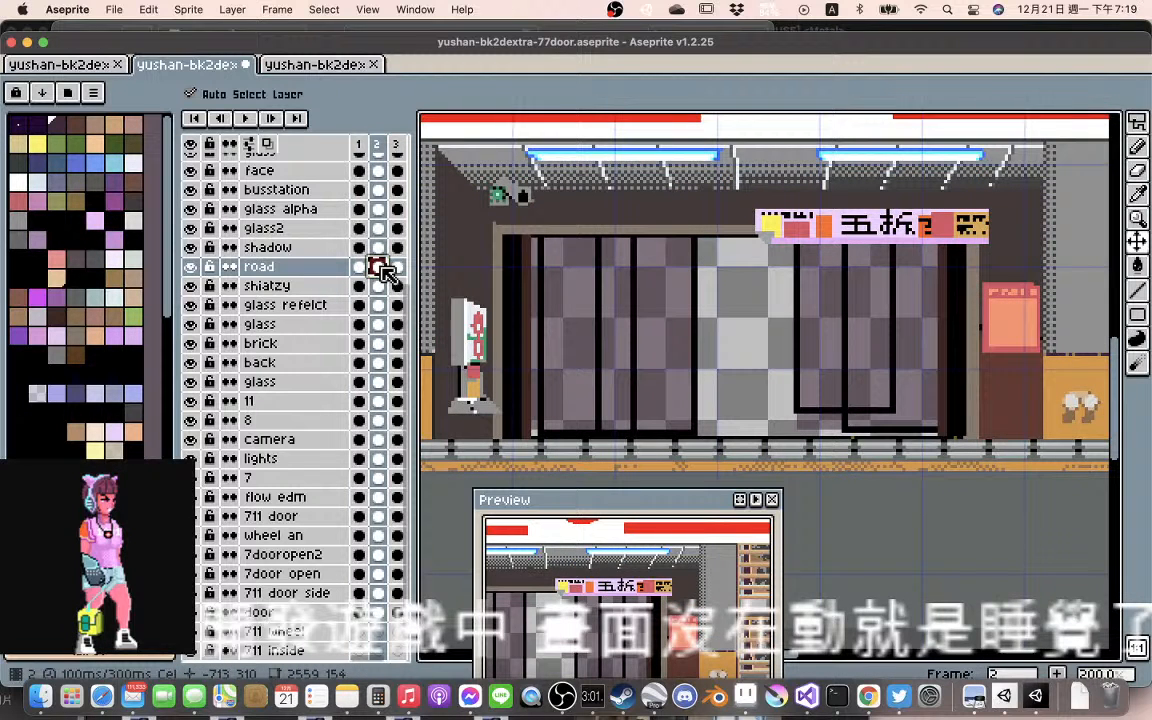
click(394, 268)
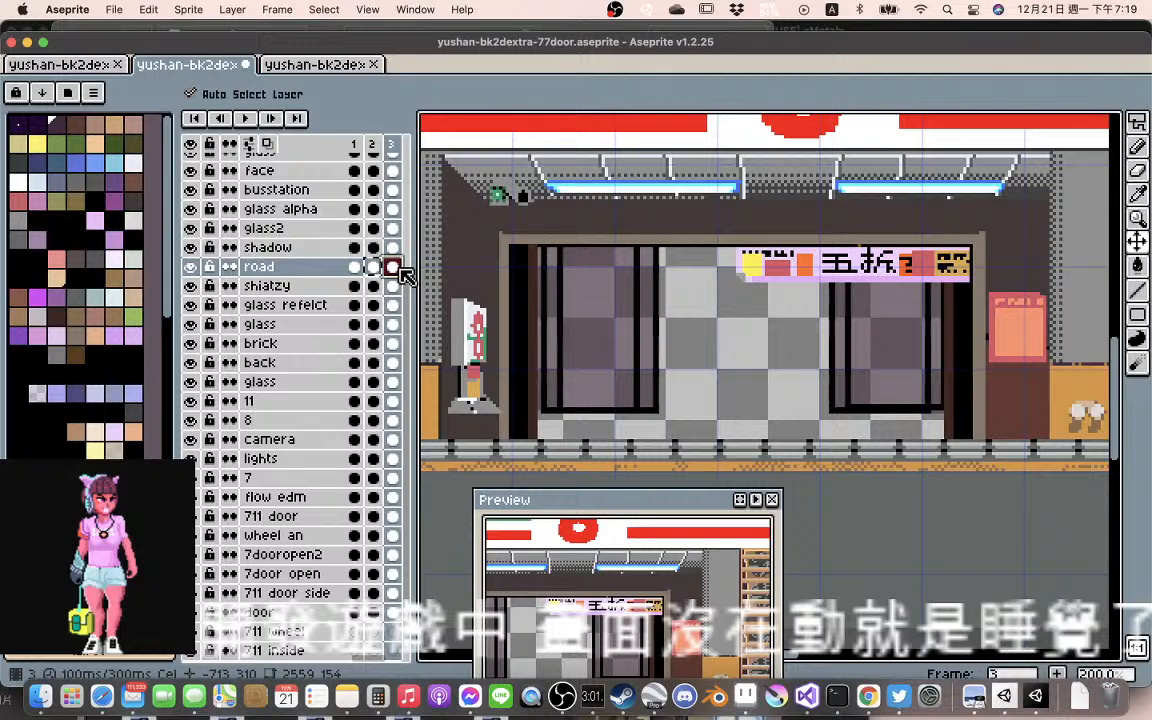
click(374, 267)
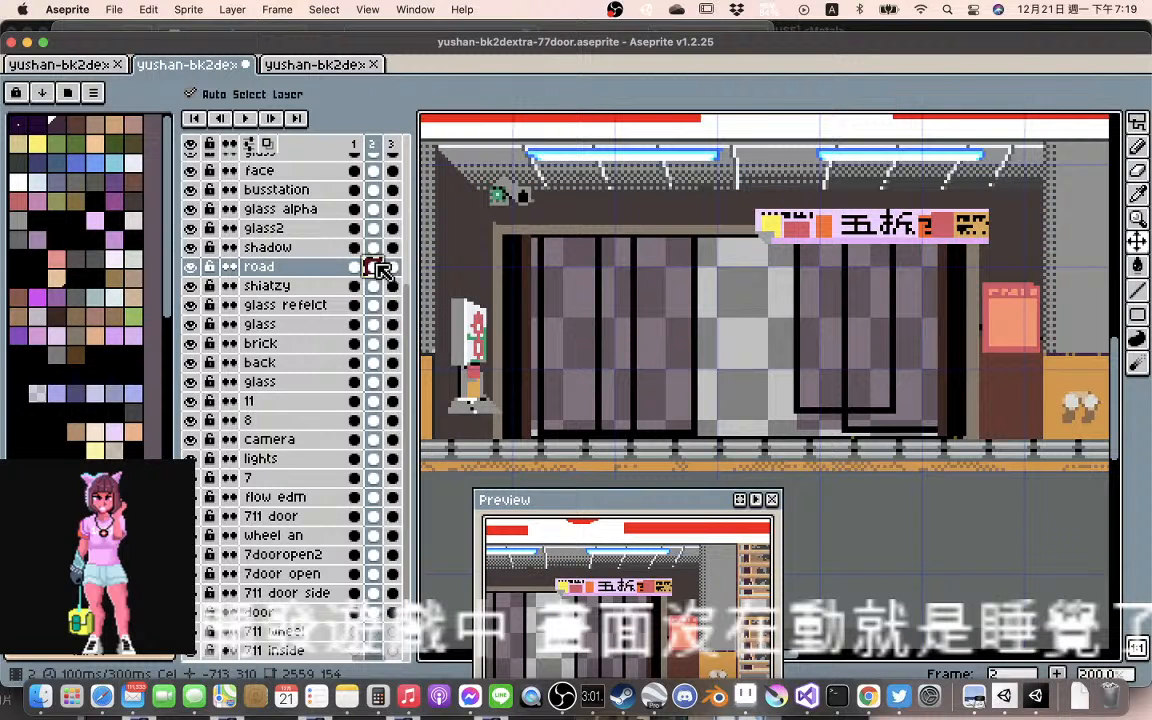
click(392, 267)
Copy the road cel from frame 2 into frame 1
click(375, 267)
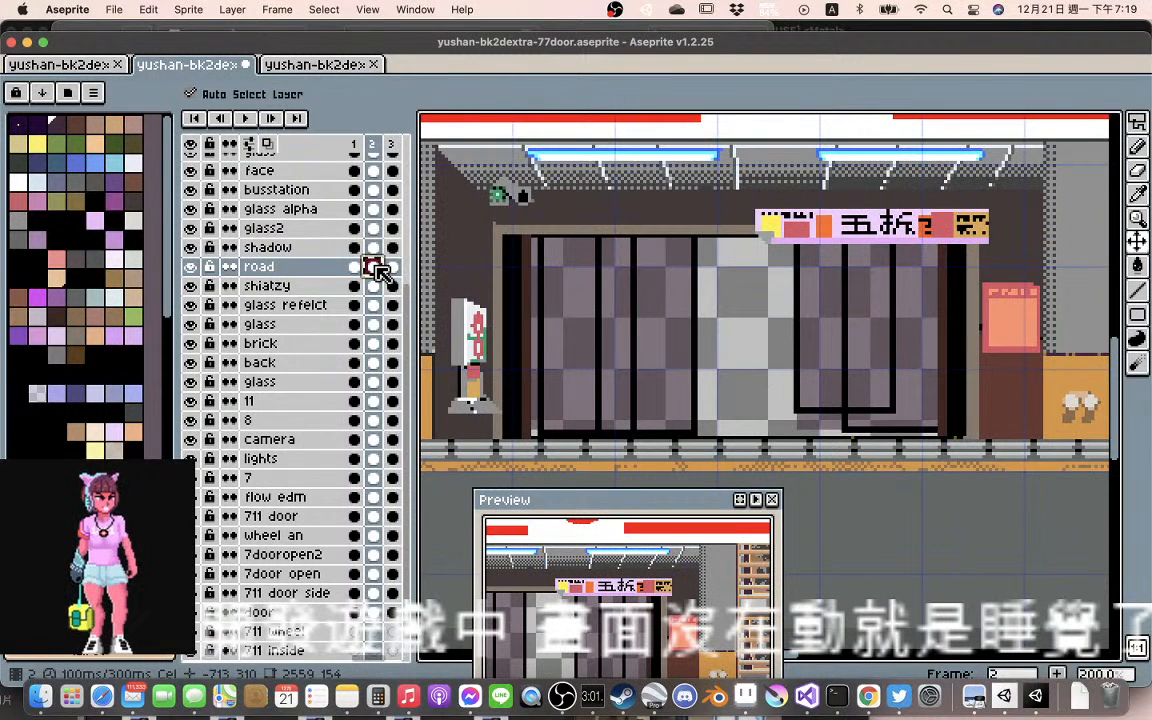
click(353, 267)
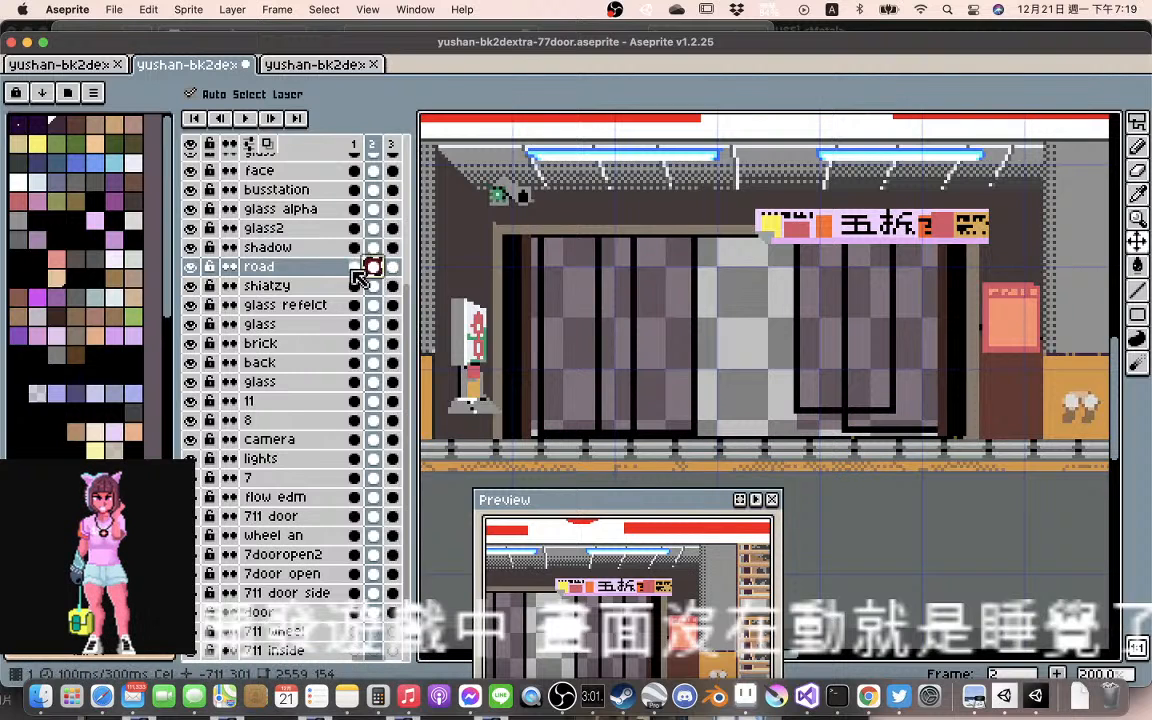
click(355, 268)
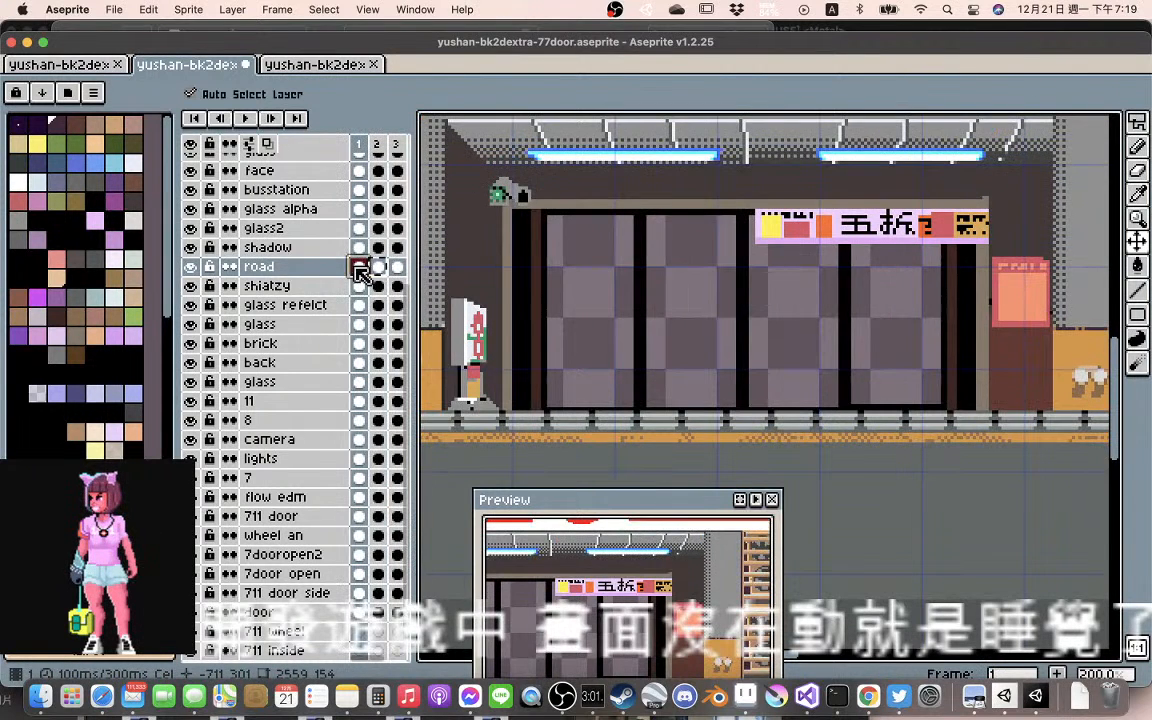
key(super+v)
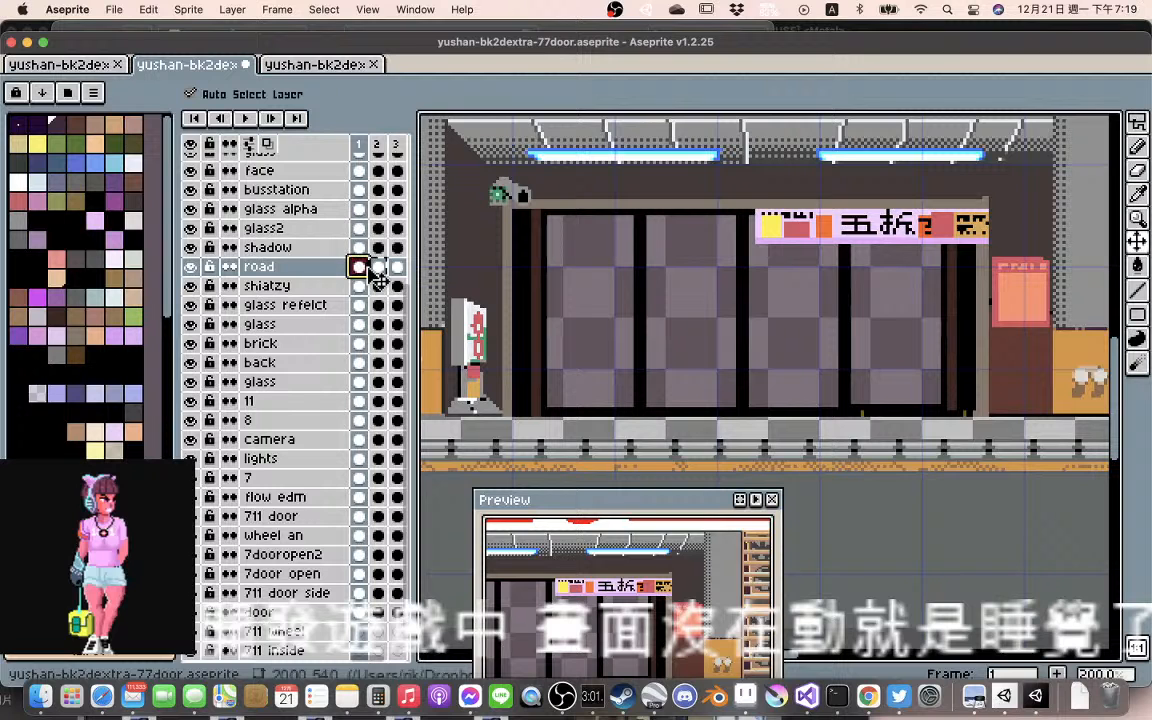
Compare the road layer's railing and curb position across frames 1, 2 and 3
click(377, 267)
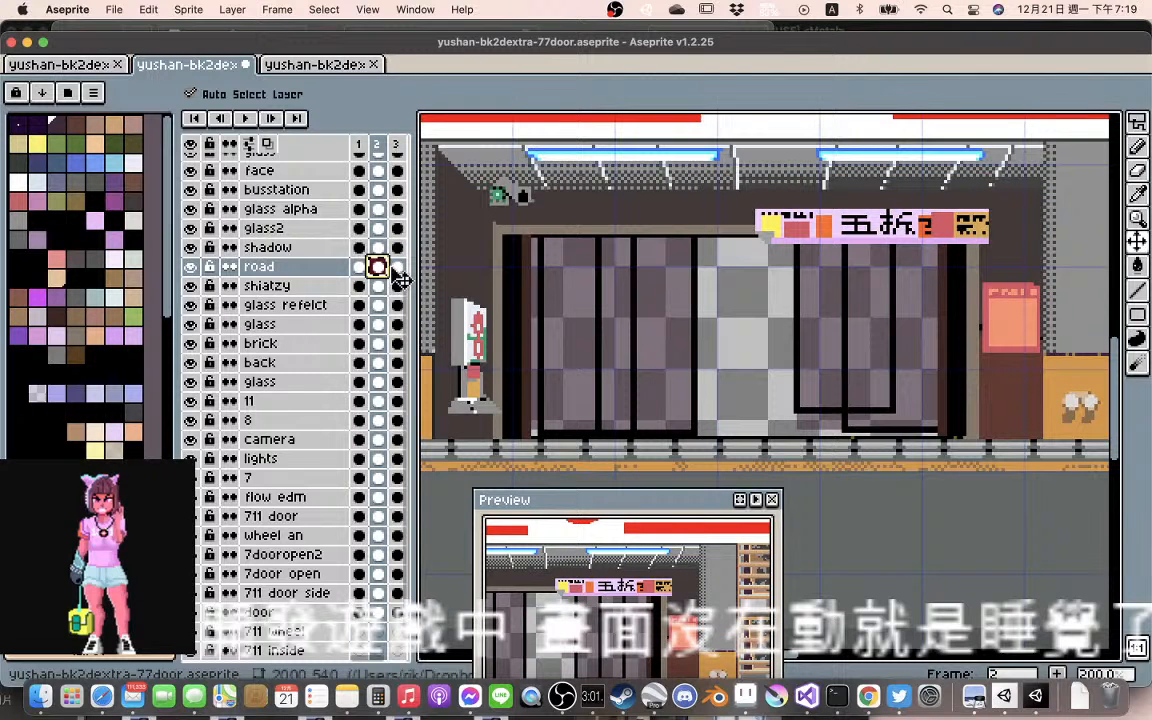
click(396, 267)
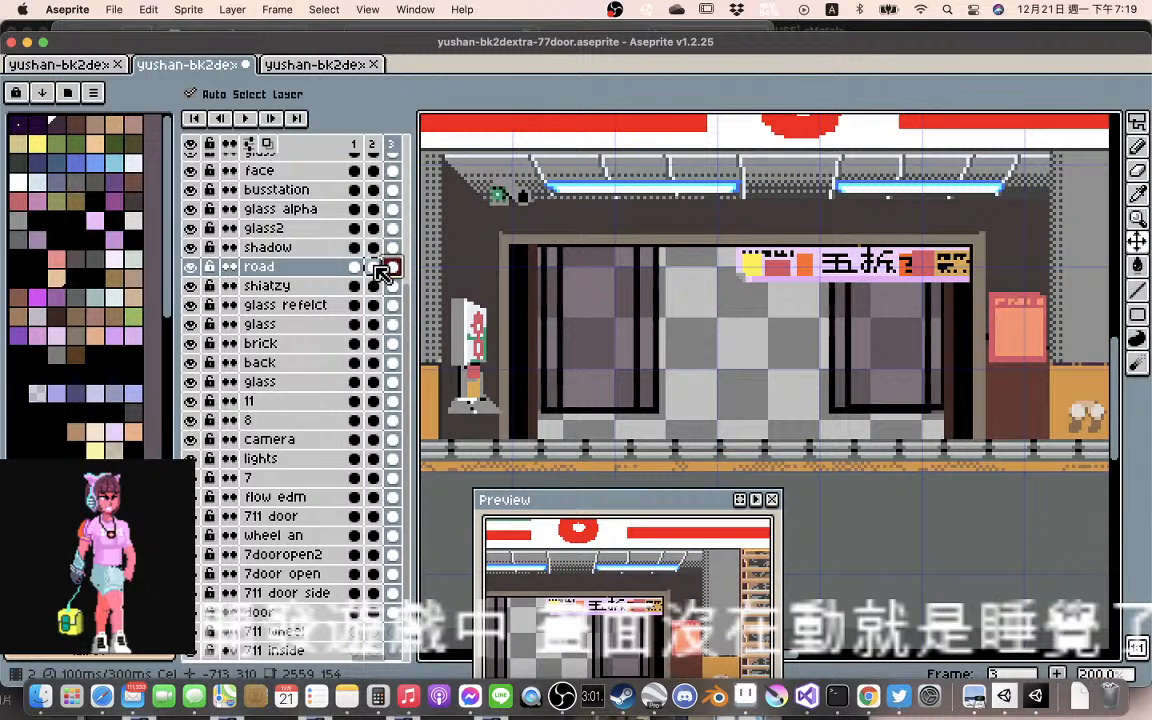
click(376, 267)
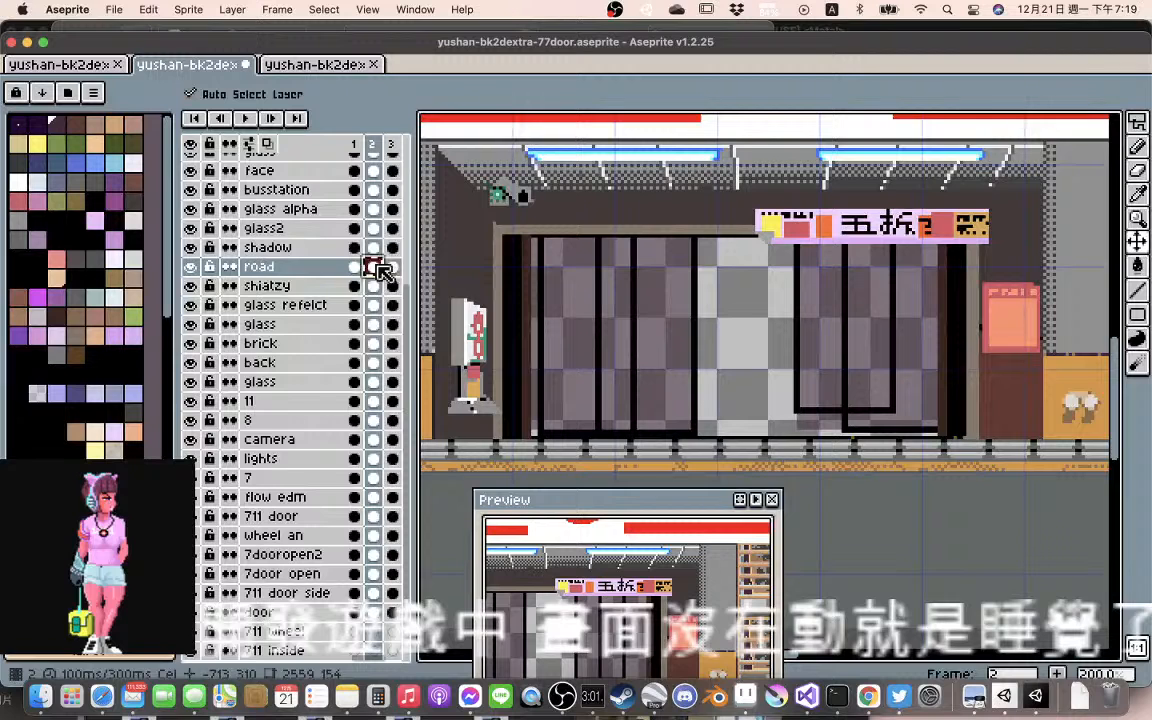
key(Right)
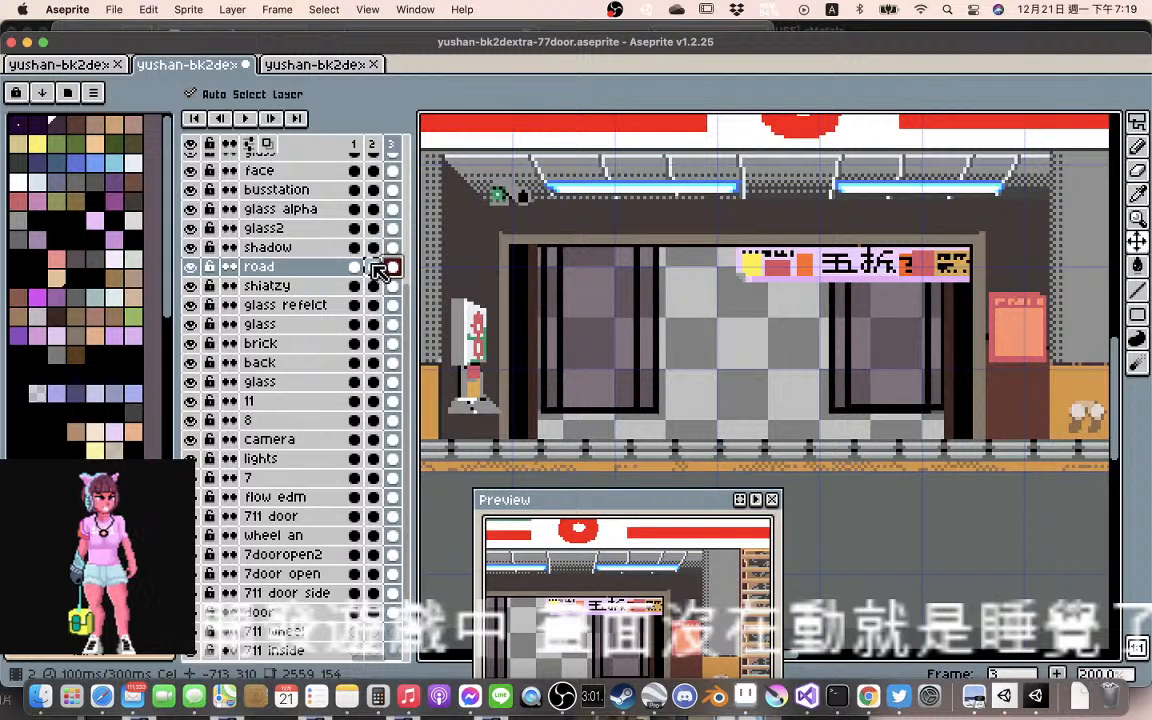
click(374, 267)
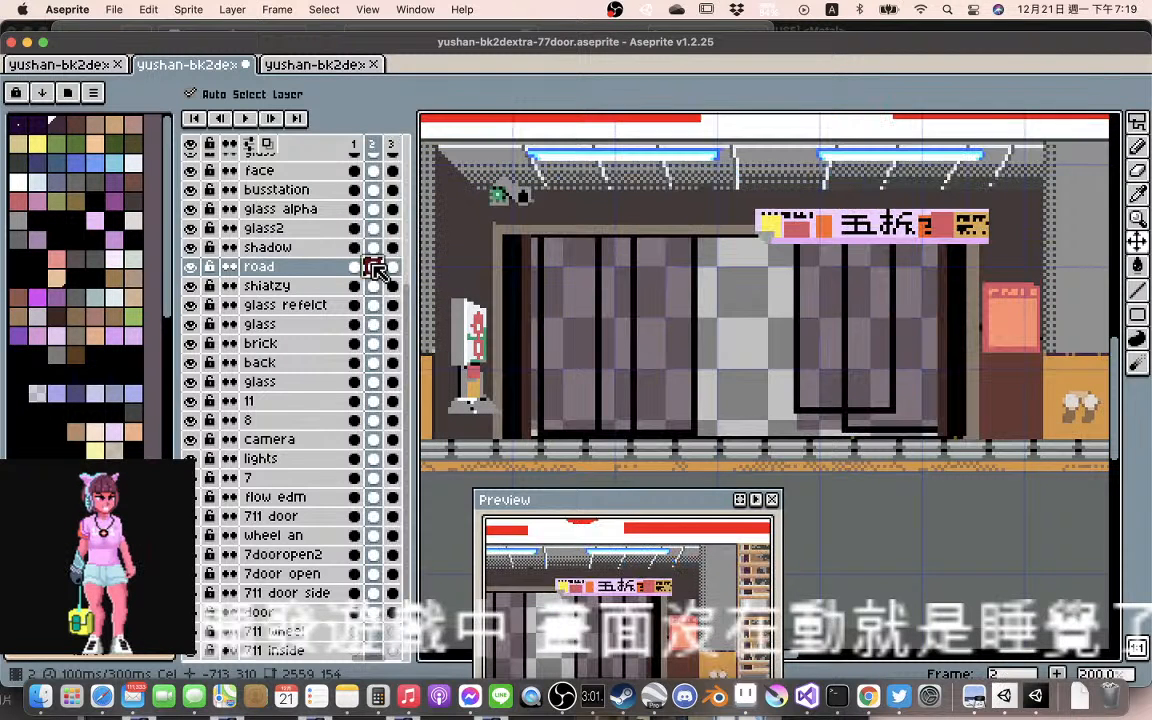
click(358, 267)
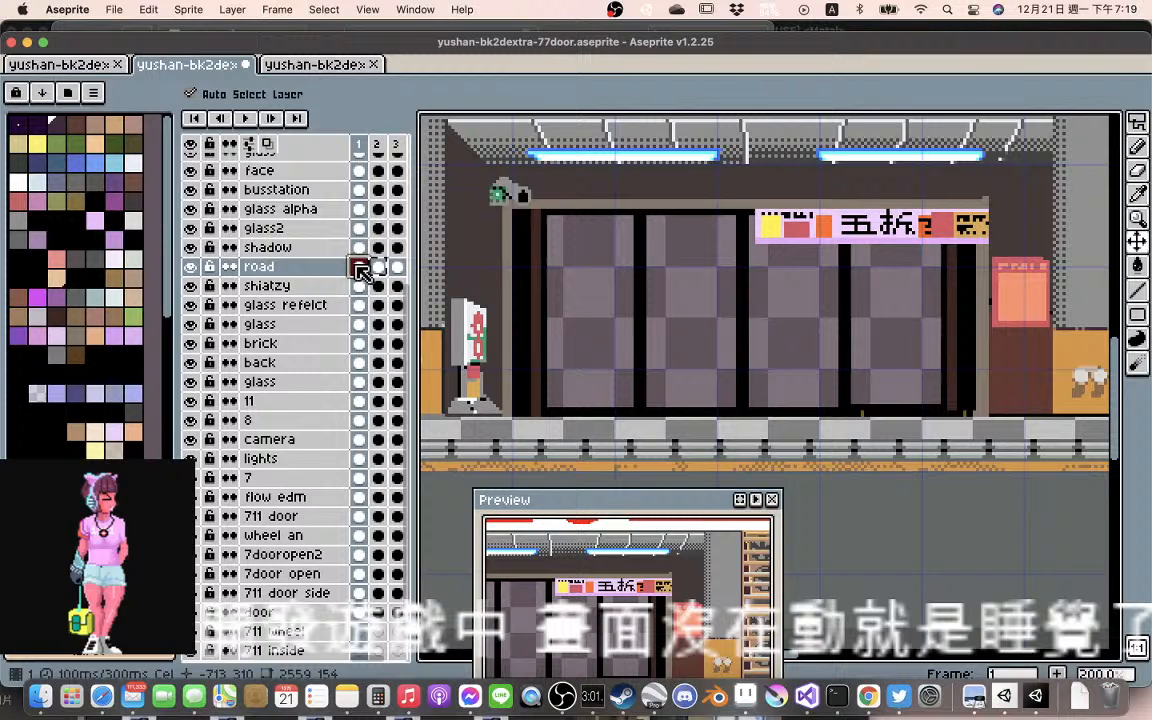
Move the 711 door storefront layer in frame 1 down about 7 pixels and left about 3 to meet the railing
scroll(617, 337, down, 1)
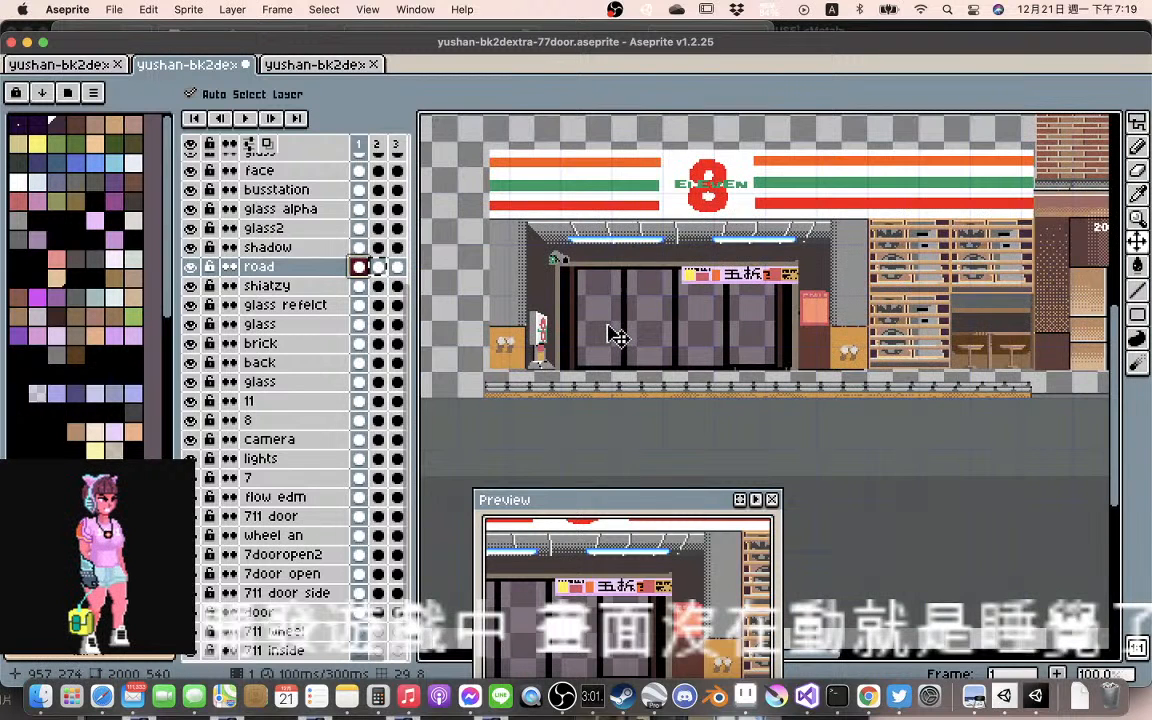
click(515, 285)
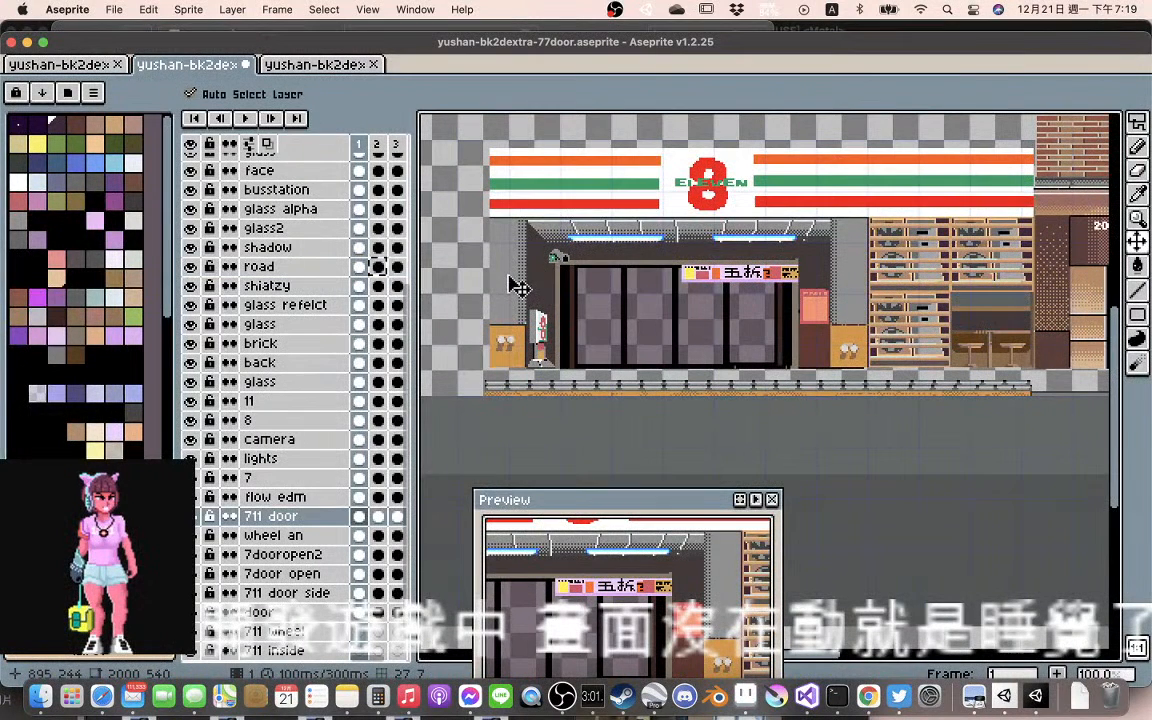
drag(515, 285, 508, 296)
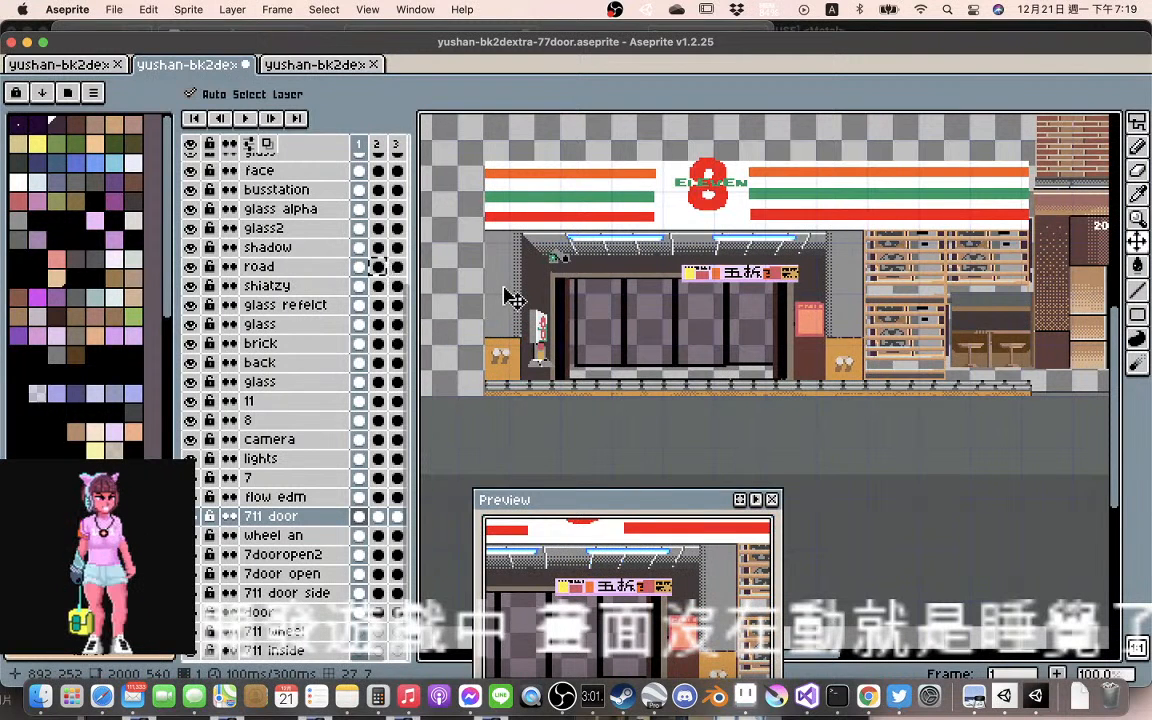
scroll(510, 297, up, 1)
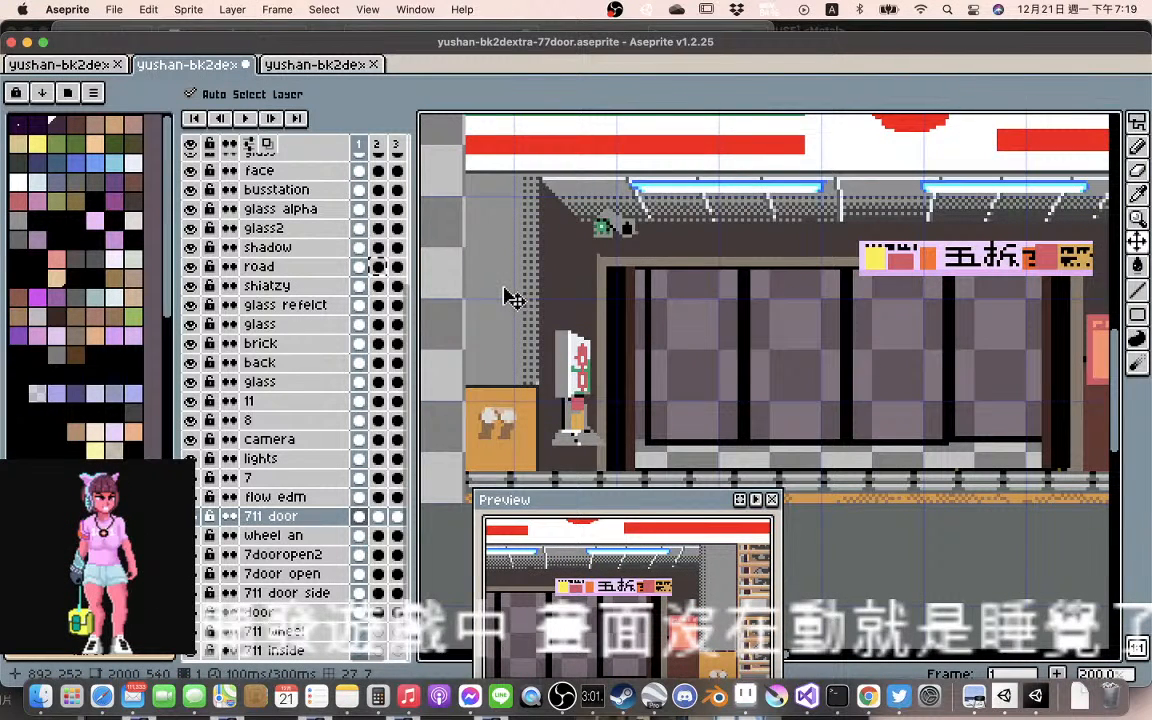
scroll(504, 300, down, 1)
drag(502, 316, 596, 311)
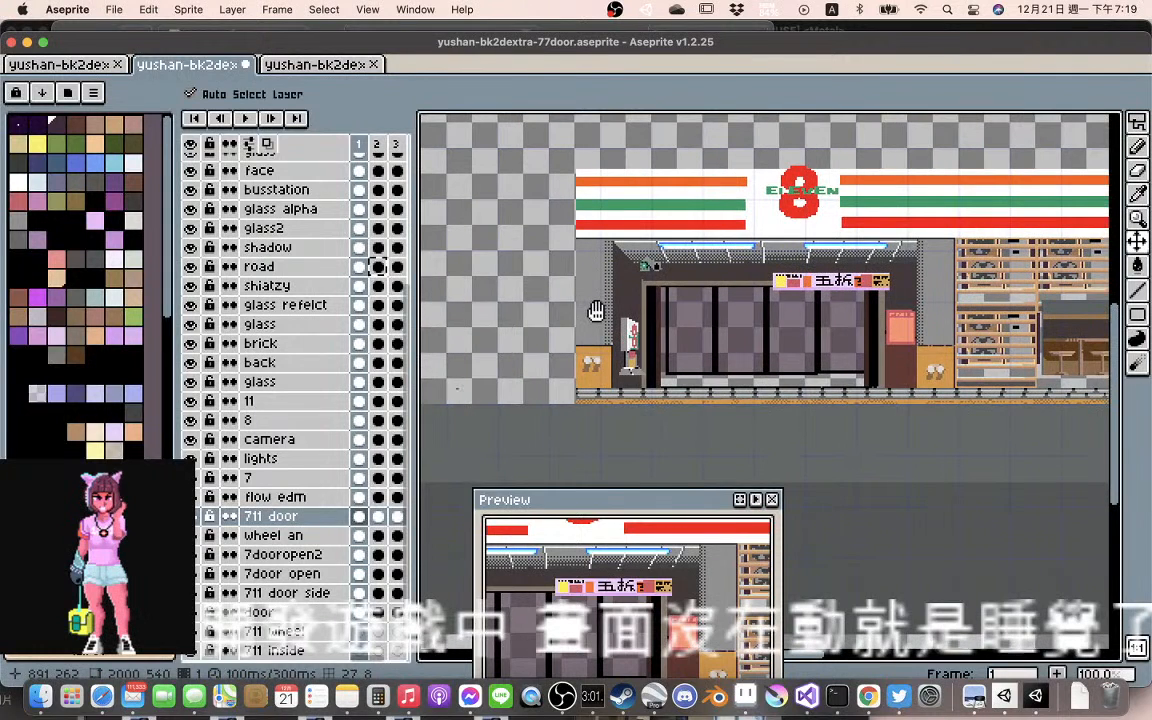
scroll(596, 311, up, 2)
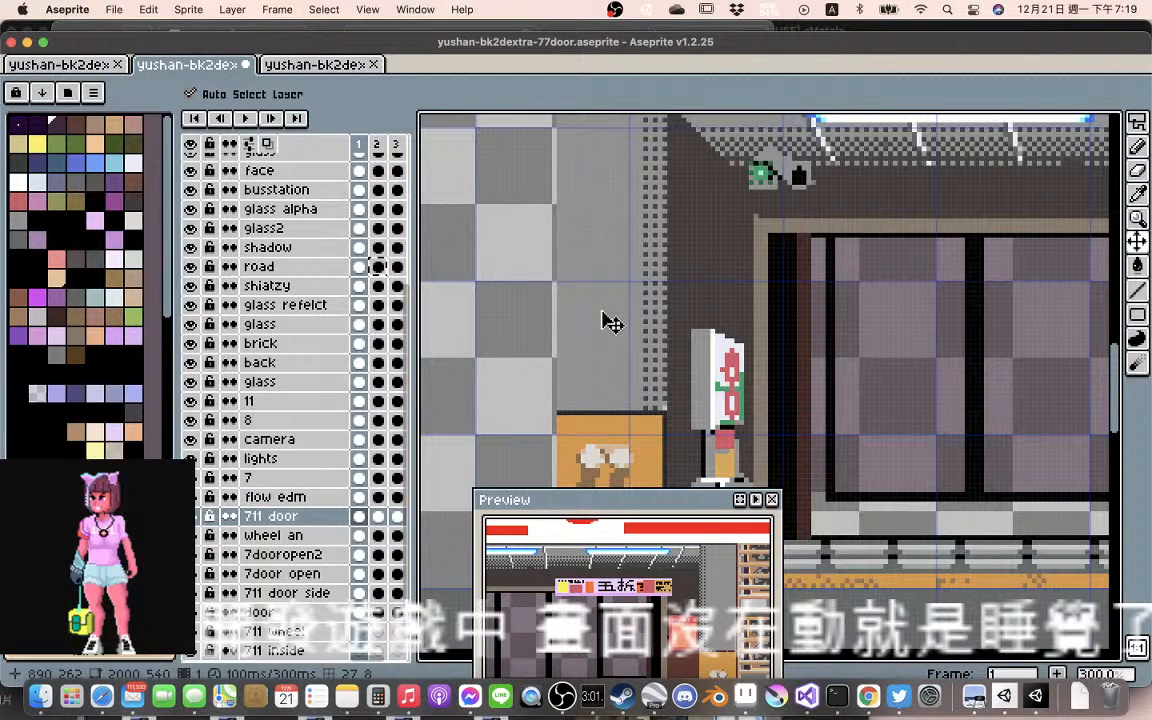
Move the standing sign on layer 7 in frame 1 down about 8 pixels so its base meets the railing
scroll(612, 322, down, 1)
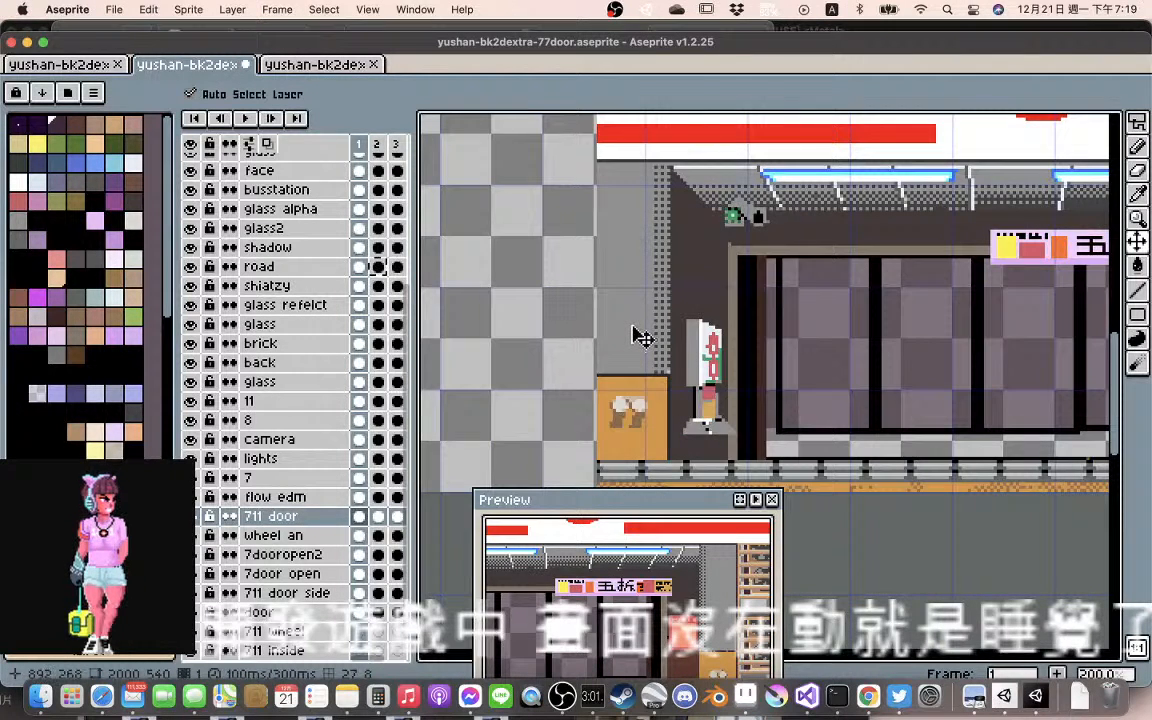
drag(642, 338, 594, 297)
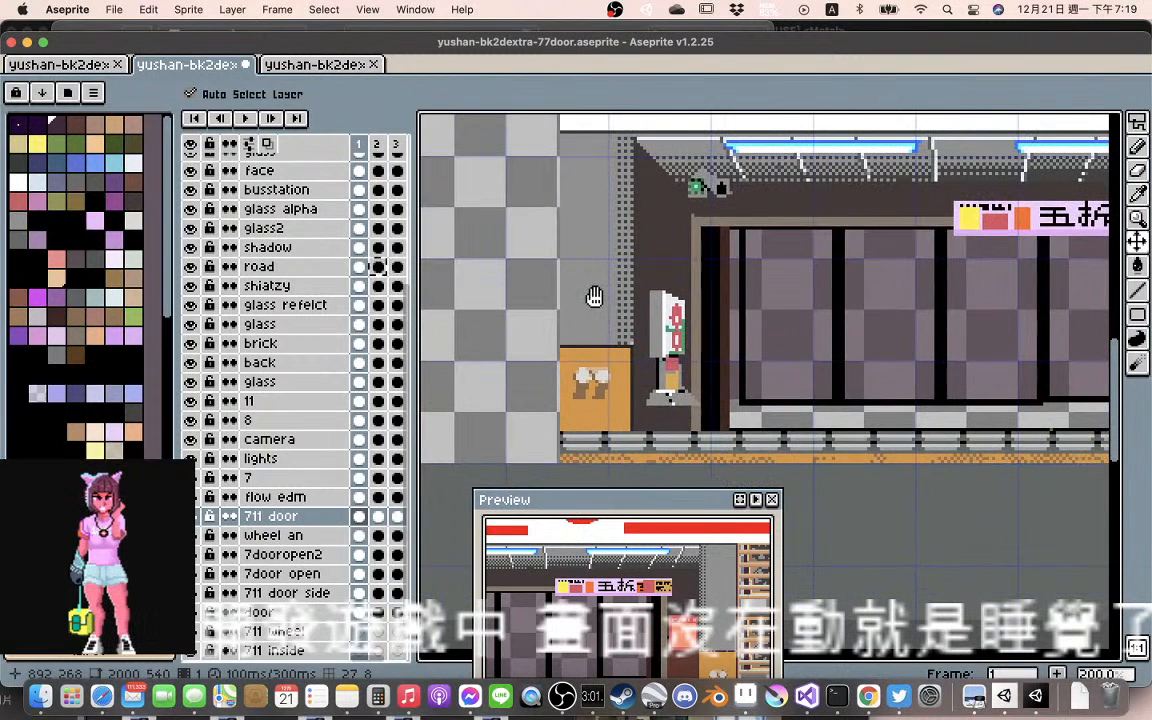
click(673, 362)
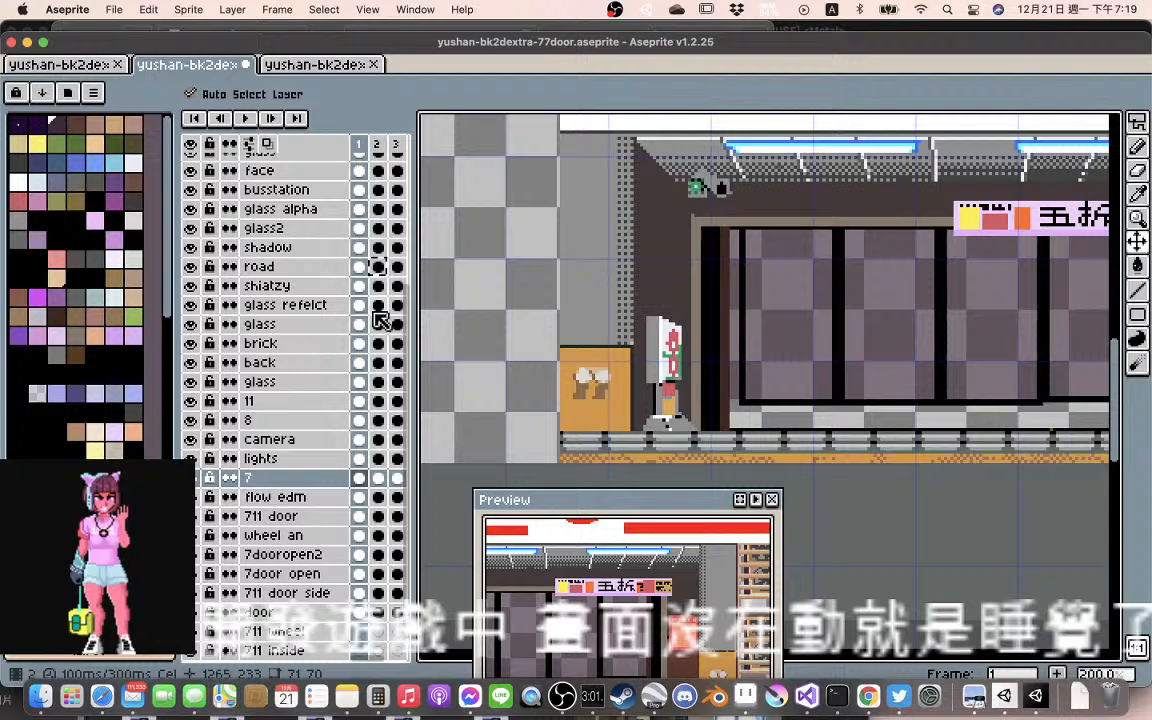
Move the standing sign on layer 7 in frame 3 down about 8 pixels to match its height in frame 1
click(378, 478)
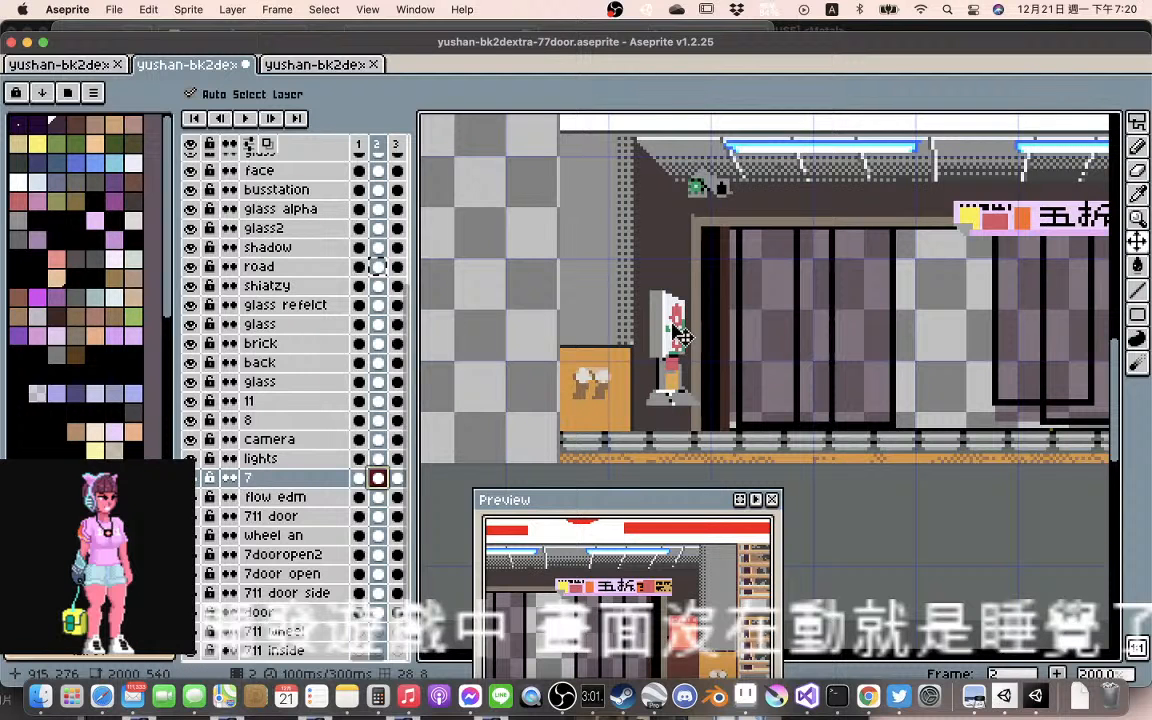
click(362, 478)
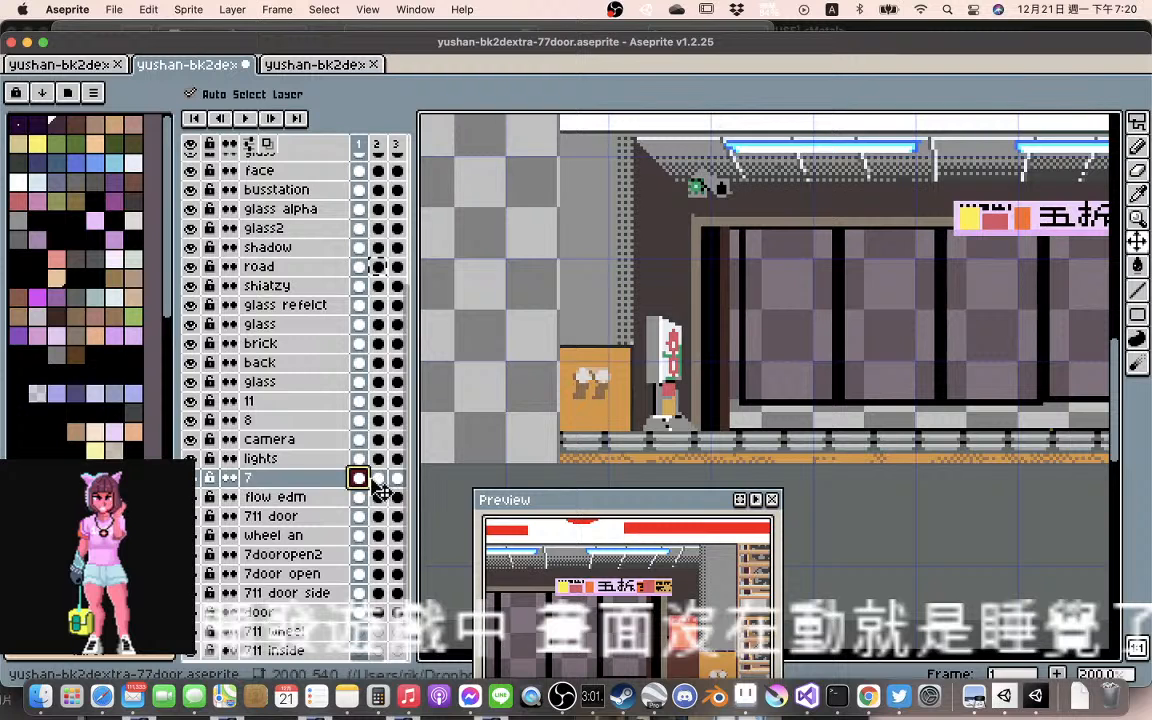
click(396, 478)
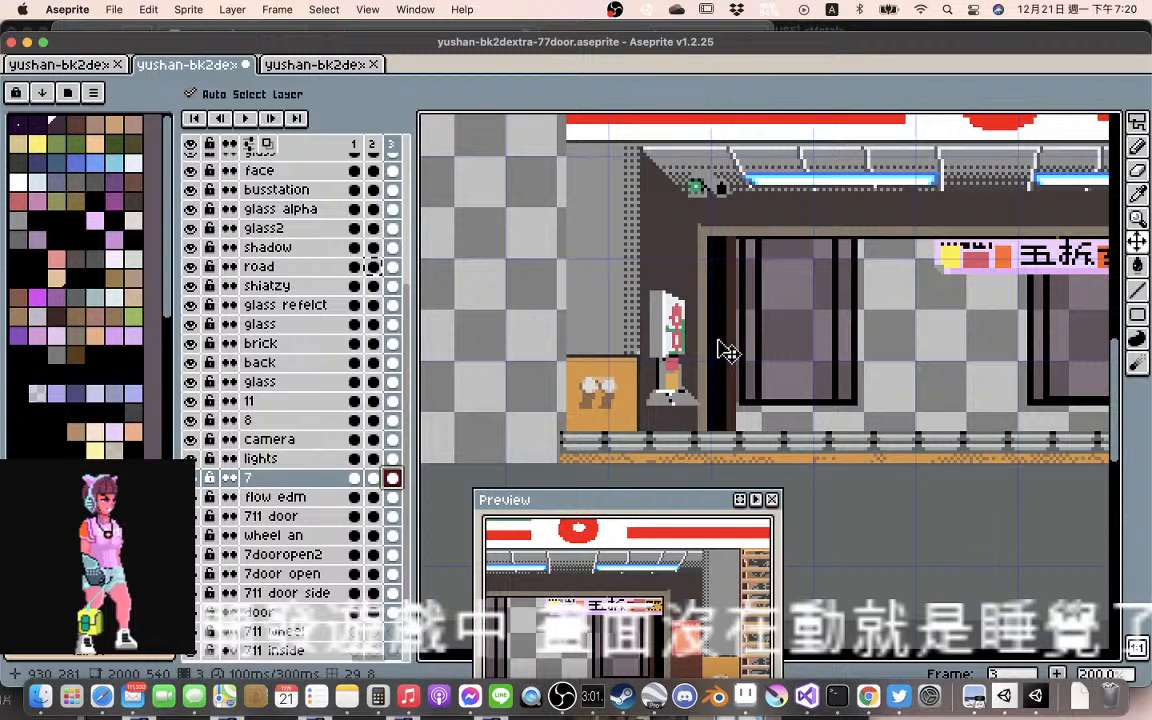
drag(722, 348, 680, 373)
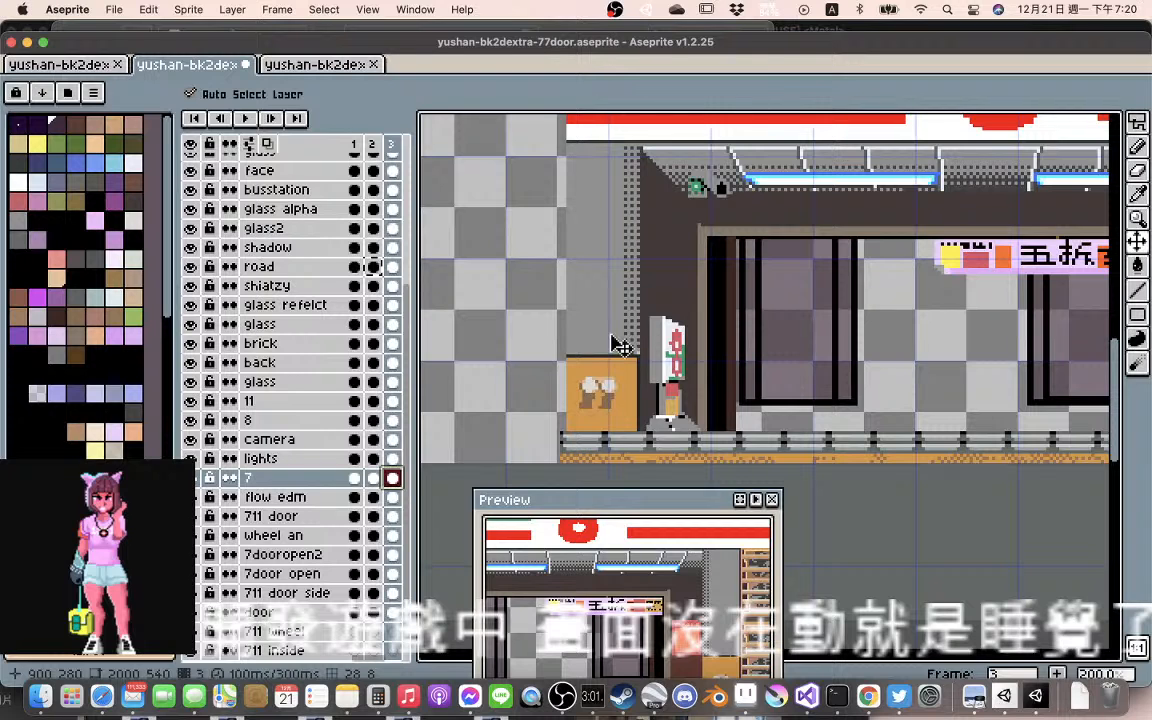
Move the 711 door layer in frame 3 left about 2 pixels and up about 3 to match frame 1
mouse_move(616, 343)
mouse_down()
mouse_move(597, 341)
mouse_move(600, 331)
mouse_up()
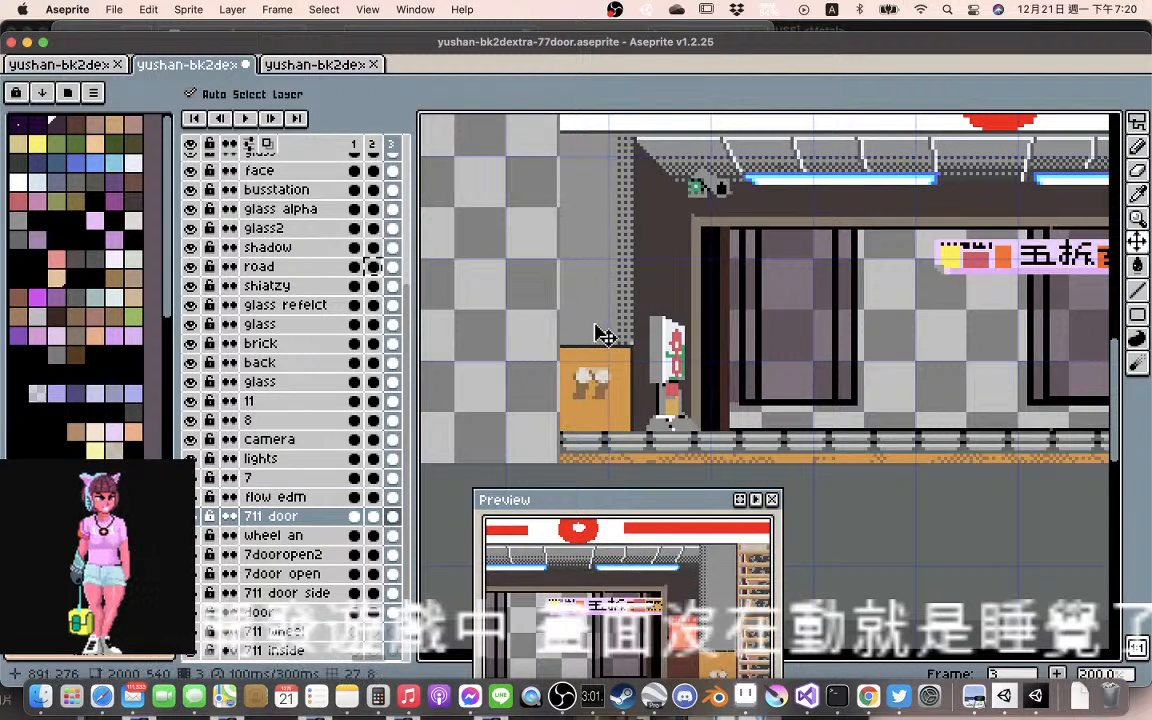
click(355, 517)
click(397, 520)
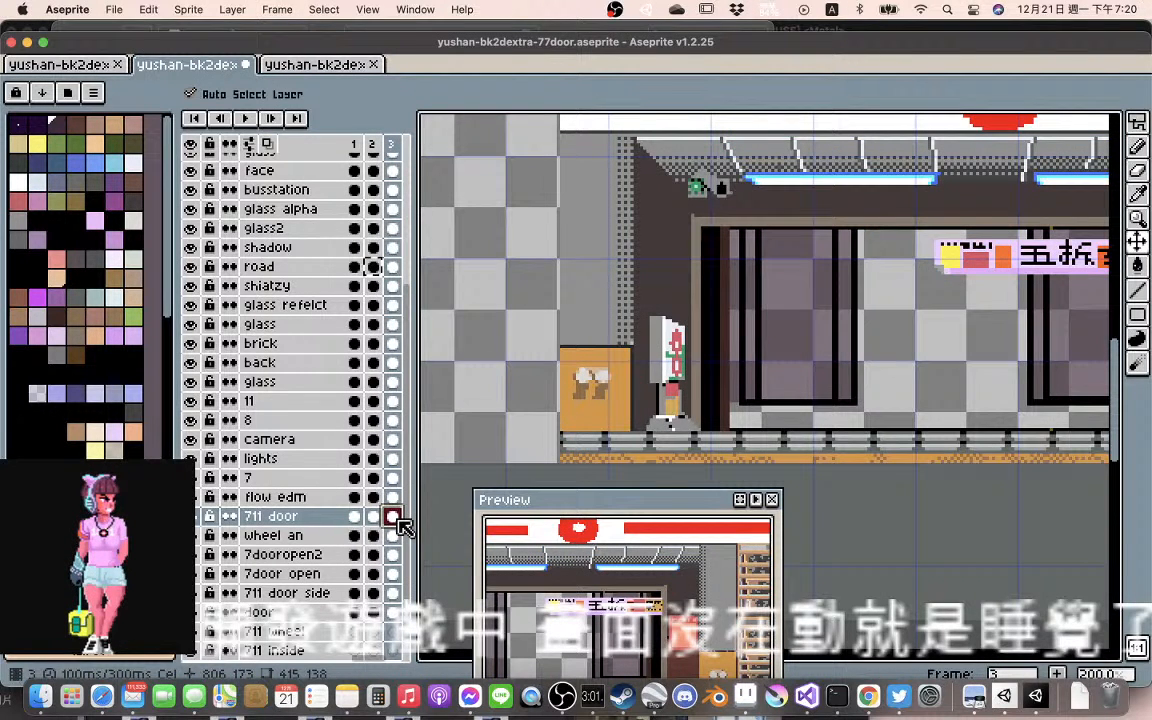
Shift the standing sign in frame 3 left about 1 pixel and compare its position with frame 1
key(Up)
key(Up)
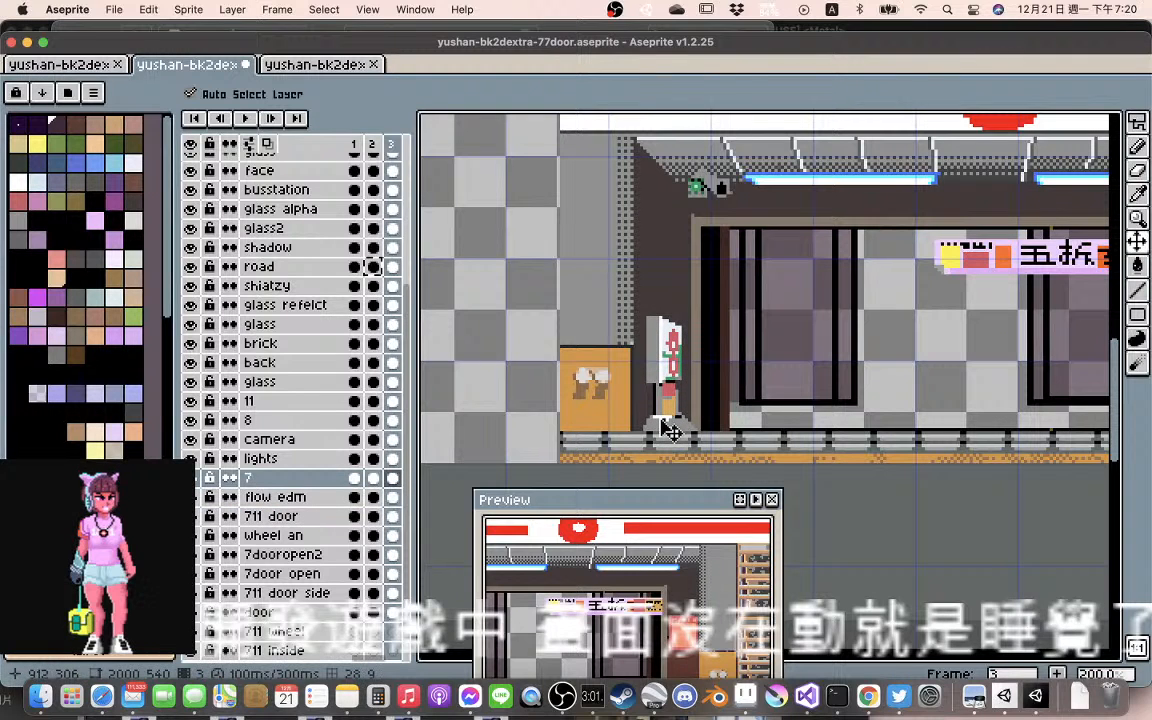
click(358, 478)
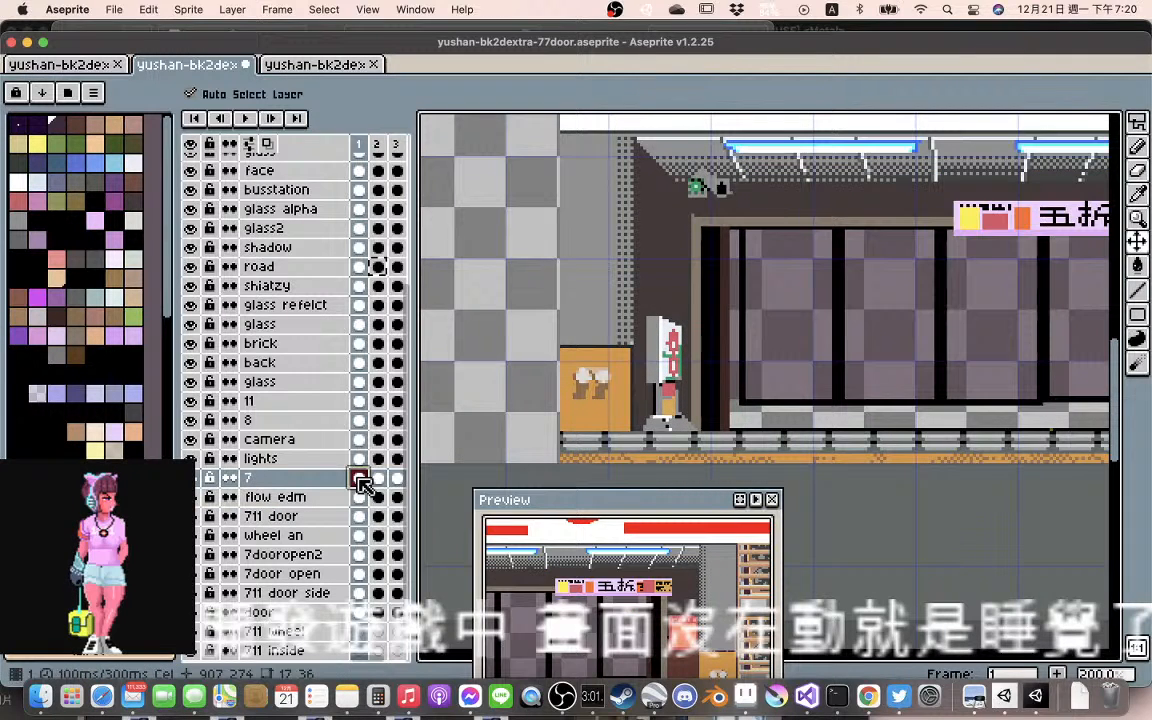
key(Left)
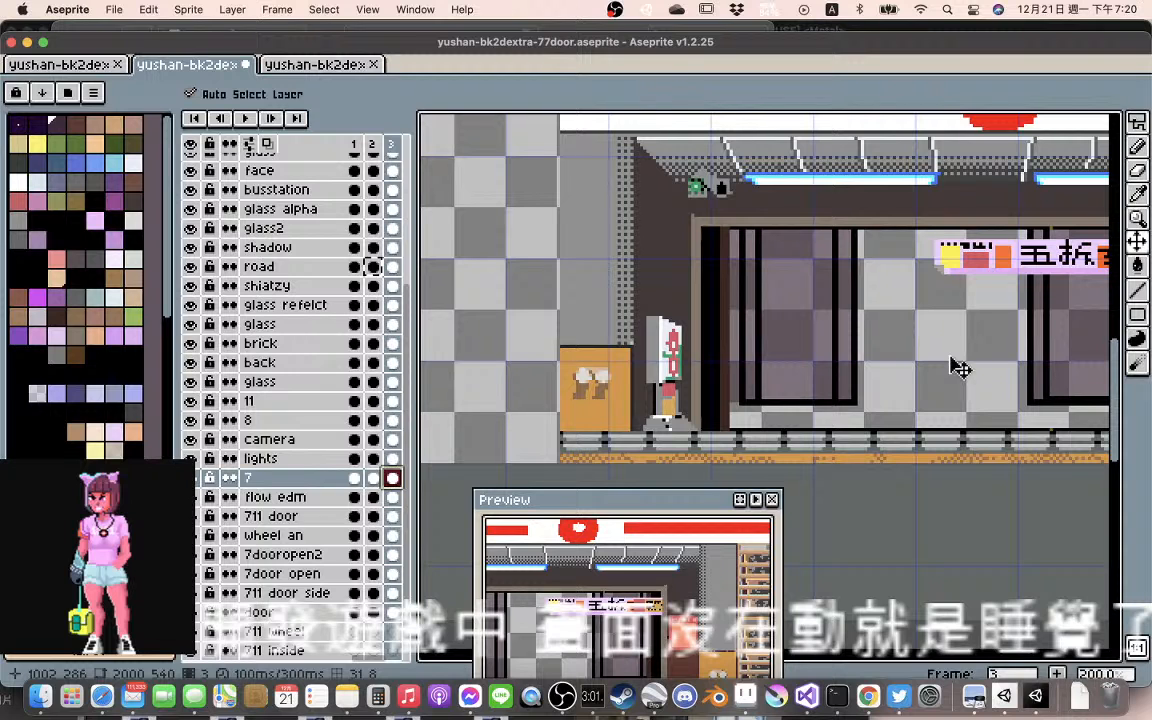
Compare the lights layer between frames 1 and 3 and link its cels across all three frames
scroll(958, 368, down, 1)
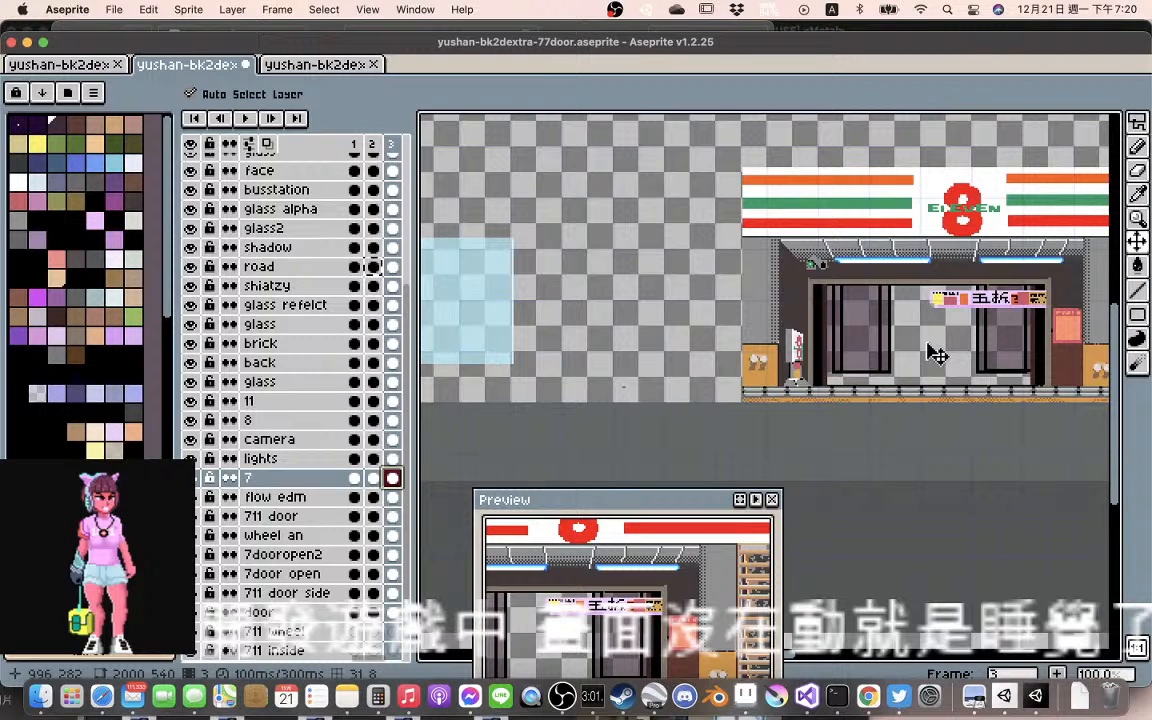
scroll(937, 354, up, 1)
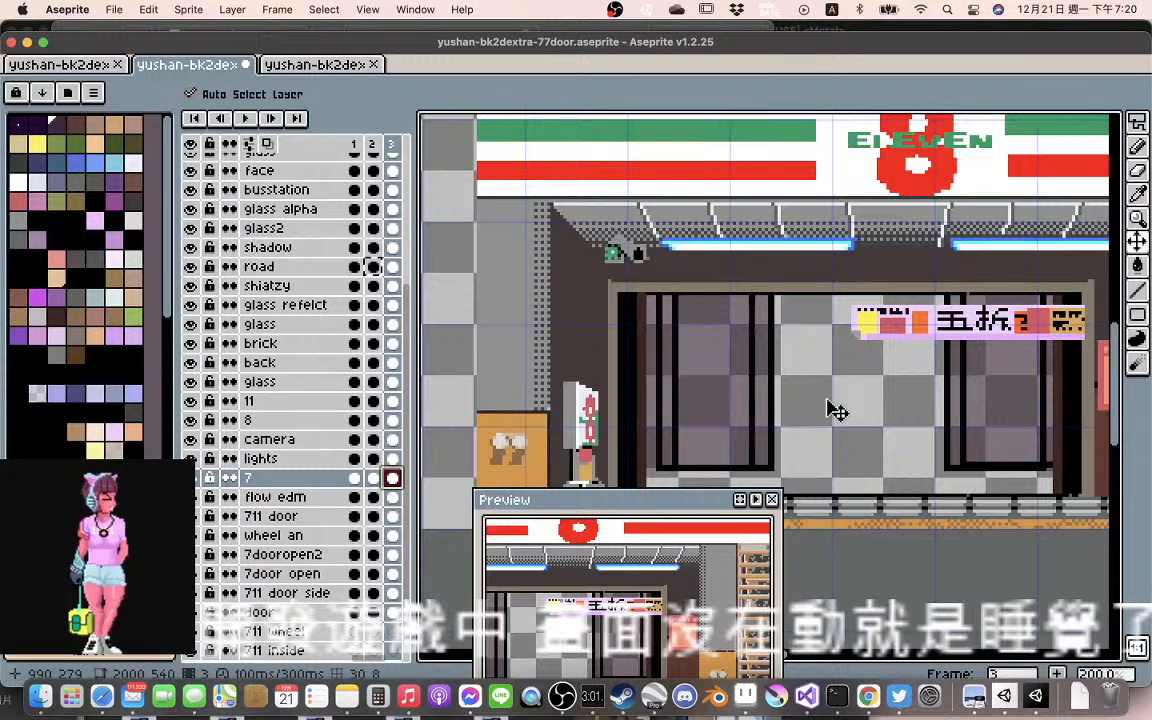
click(392, 460)
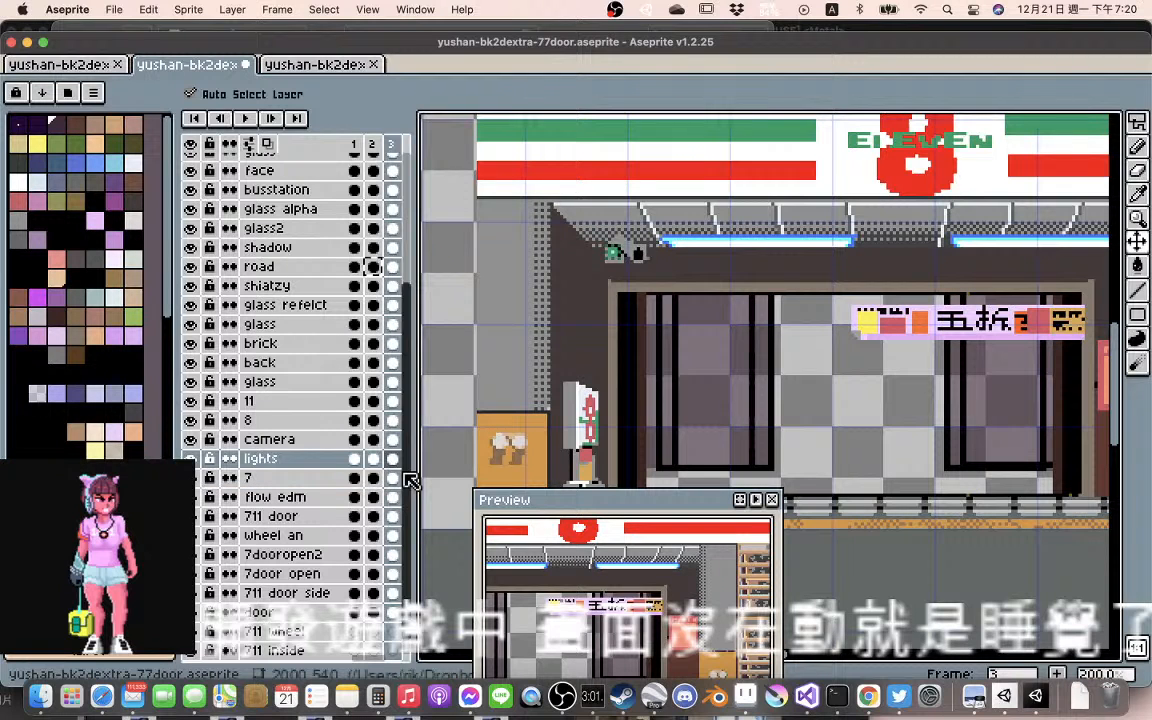
click(356, 458)
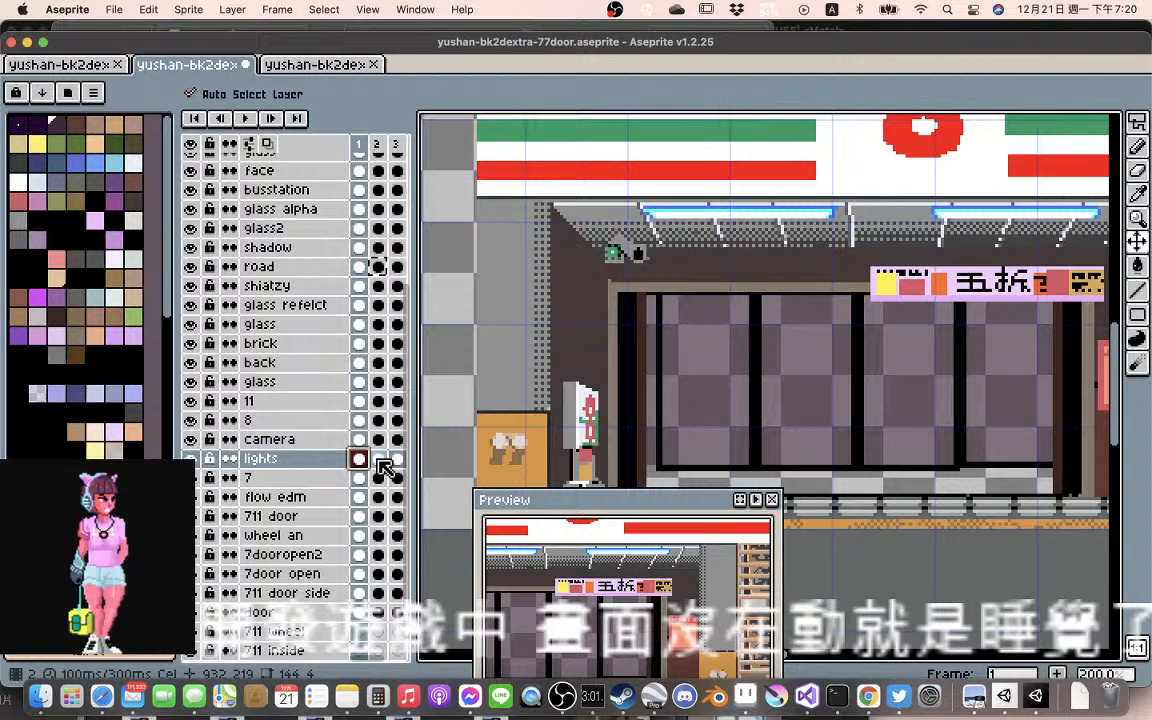
click(392, 459)
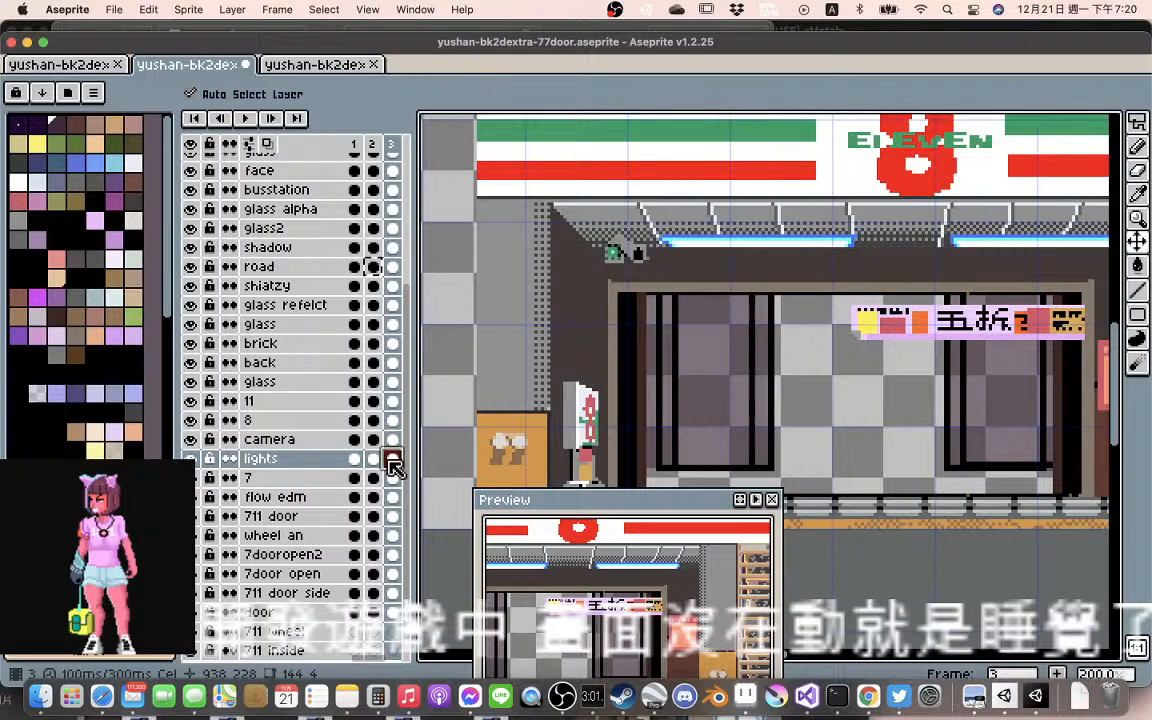
drag(356, 459, 396, 459)
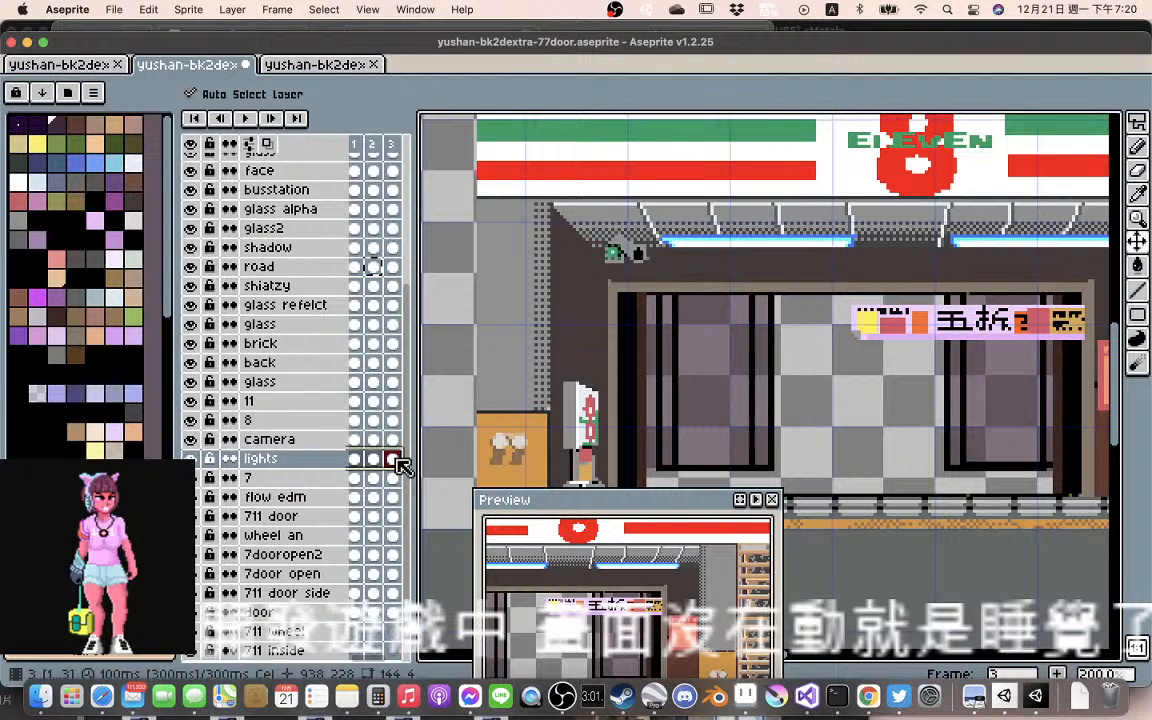
right_click(396, 461)
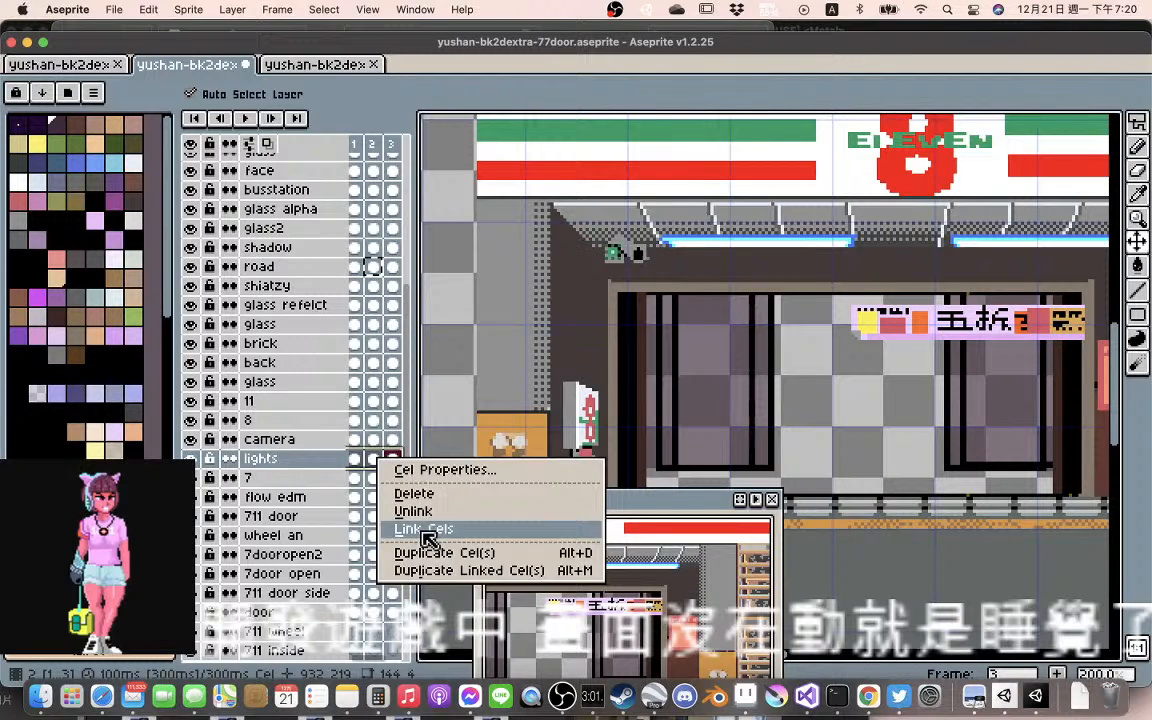
click(424, 530)
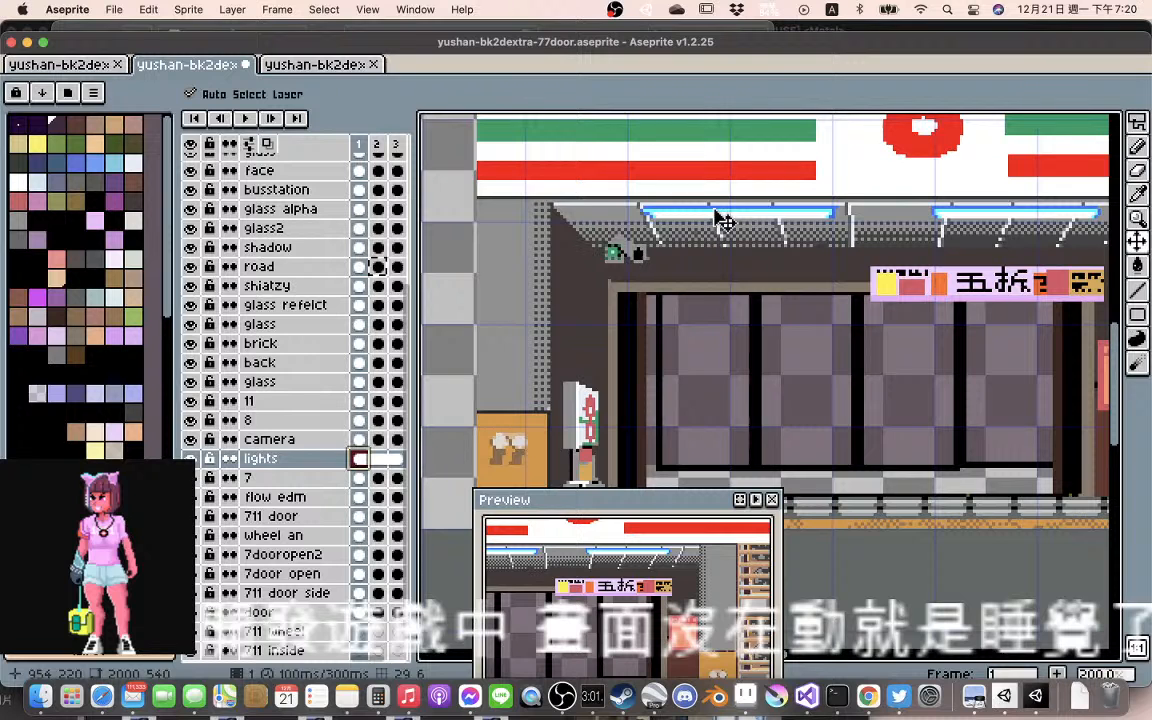
Move the linked ceiling lights down about 6 pixels and slightly right to fit the ceiling above the entrance
drag(715, 211, 620, 255)
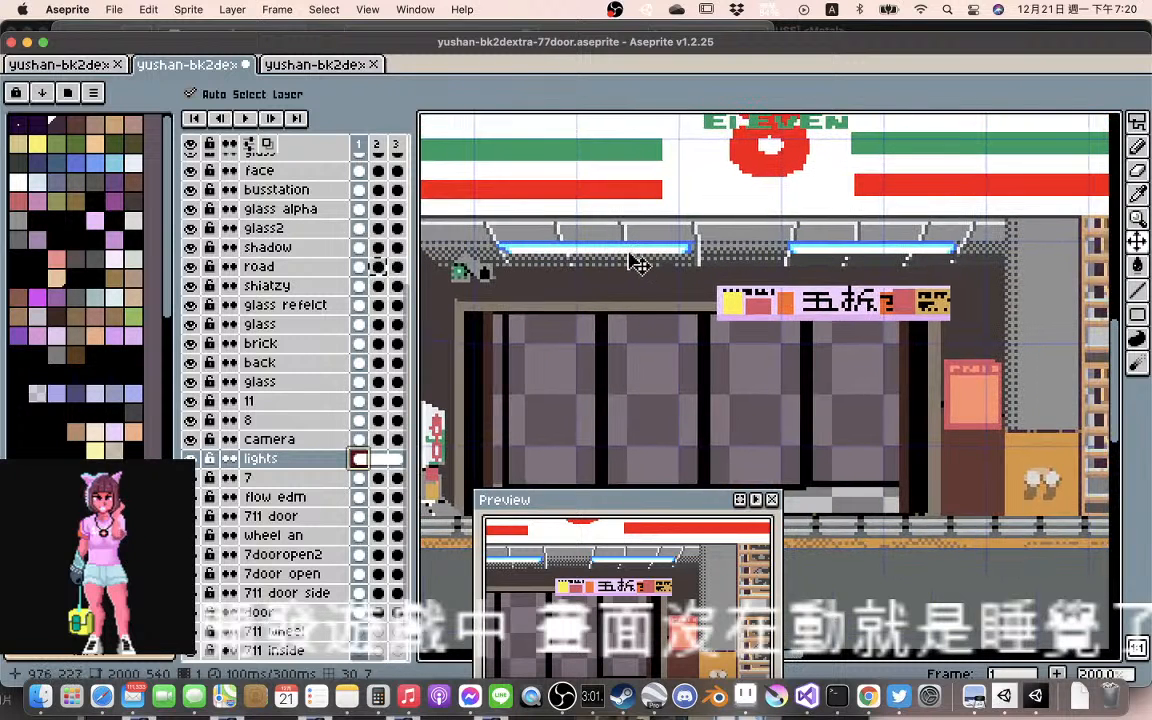
scroll(640, 265, down, 1)
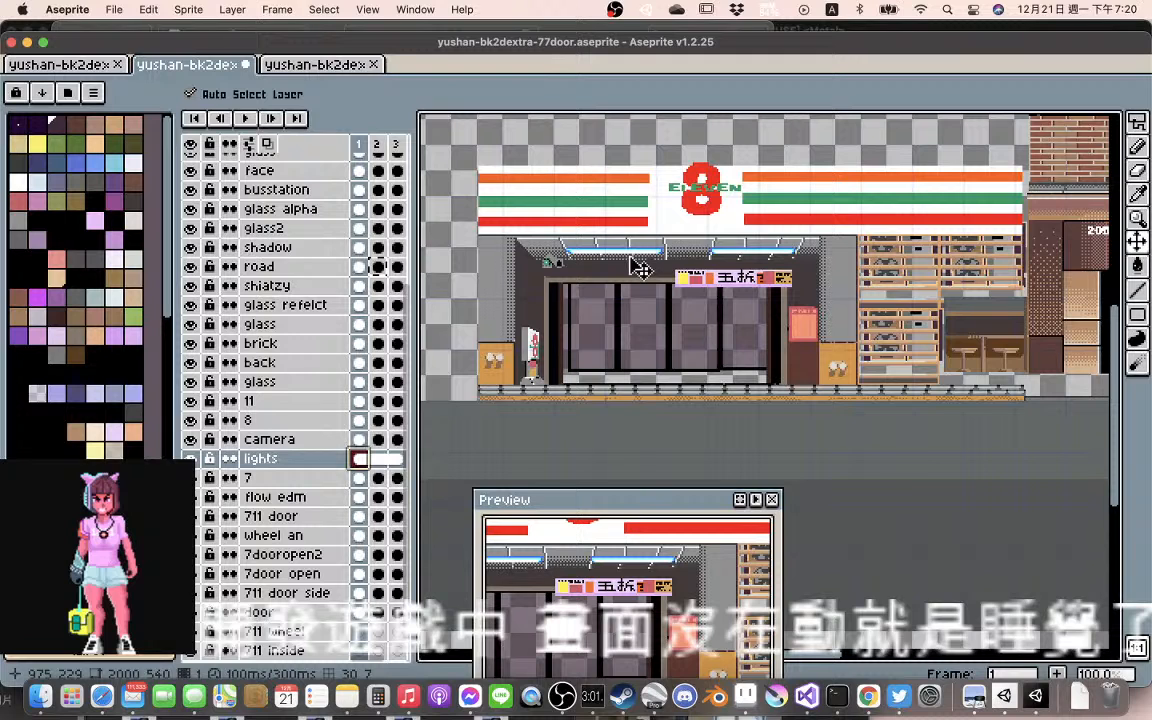
drag(631, 252, 636, 253)
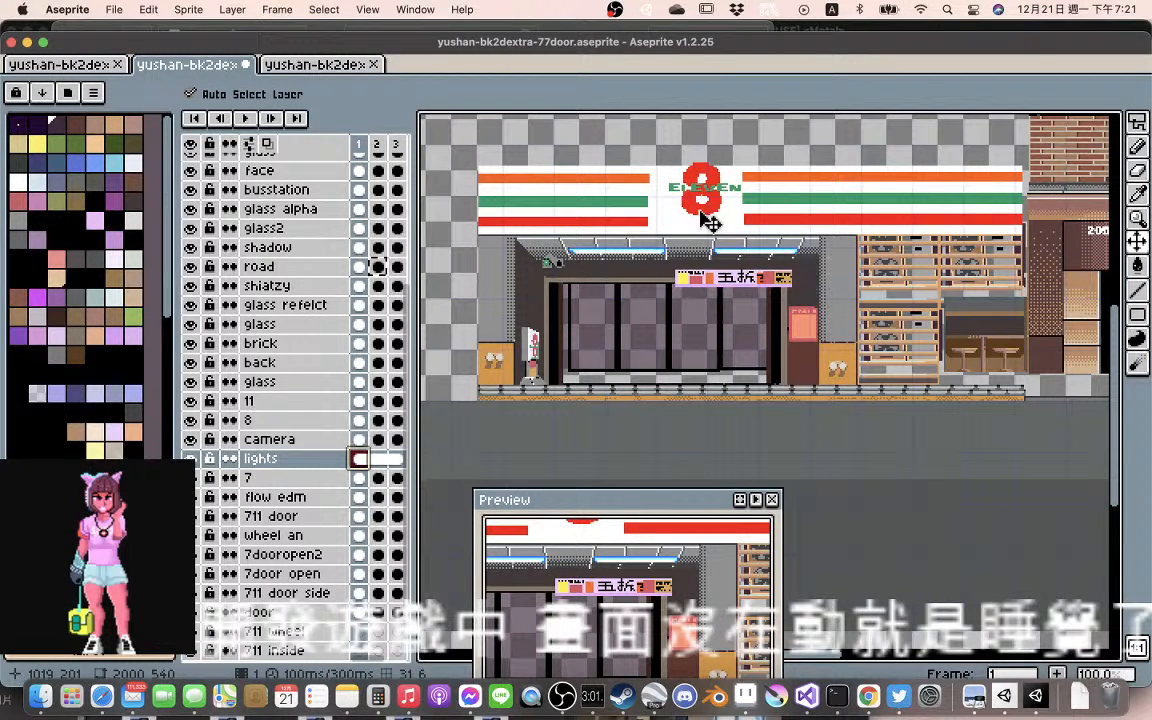
Link the cels of the 8 layer and of the 11 layer across frames 1 to 3
click(392, 420)
right_click(392, 420)
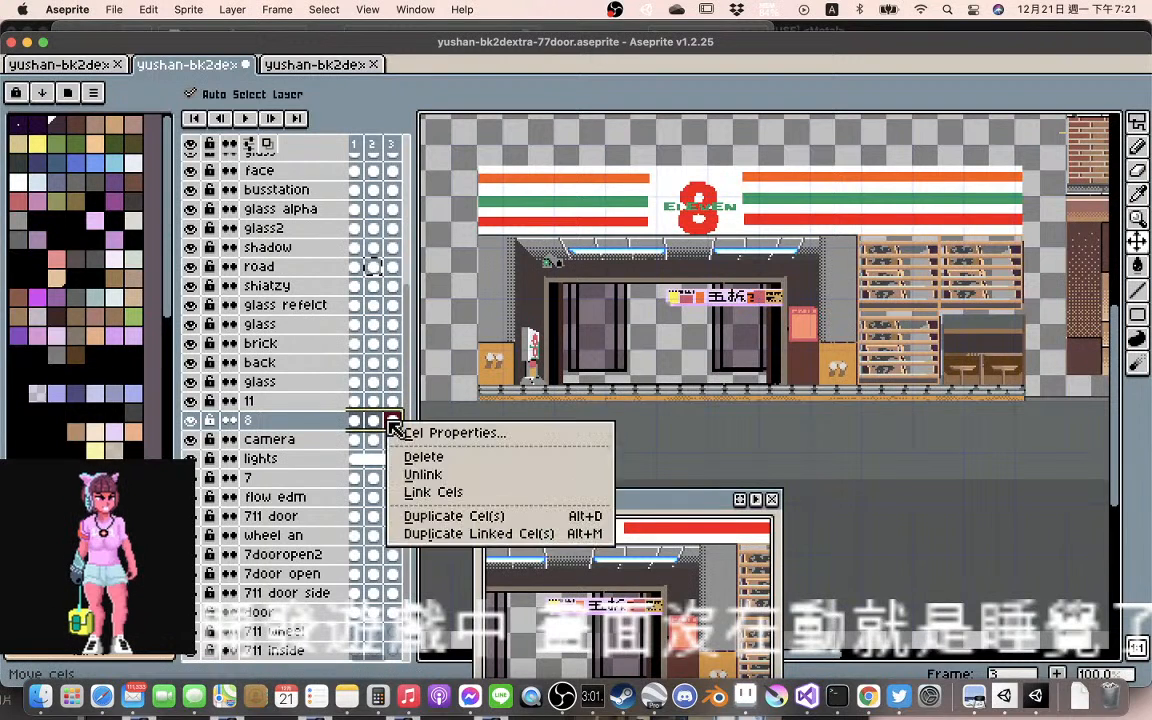
click(425, 493)
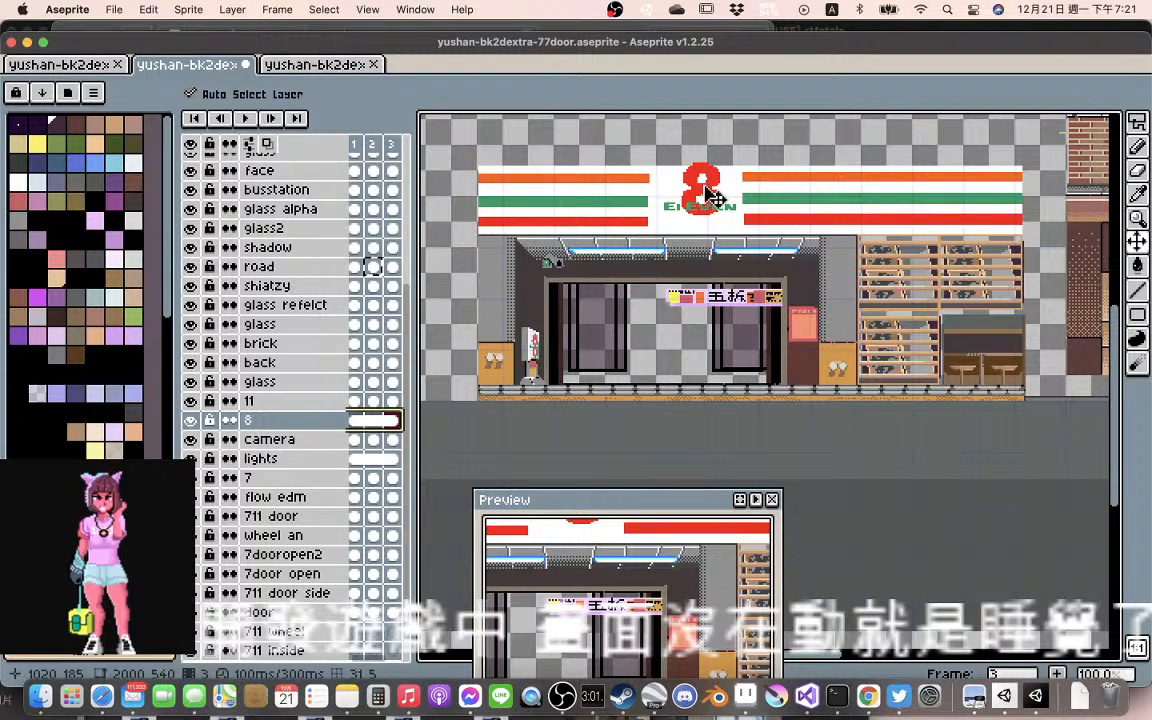
click(305, 402)
right_click(384, 401)
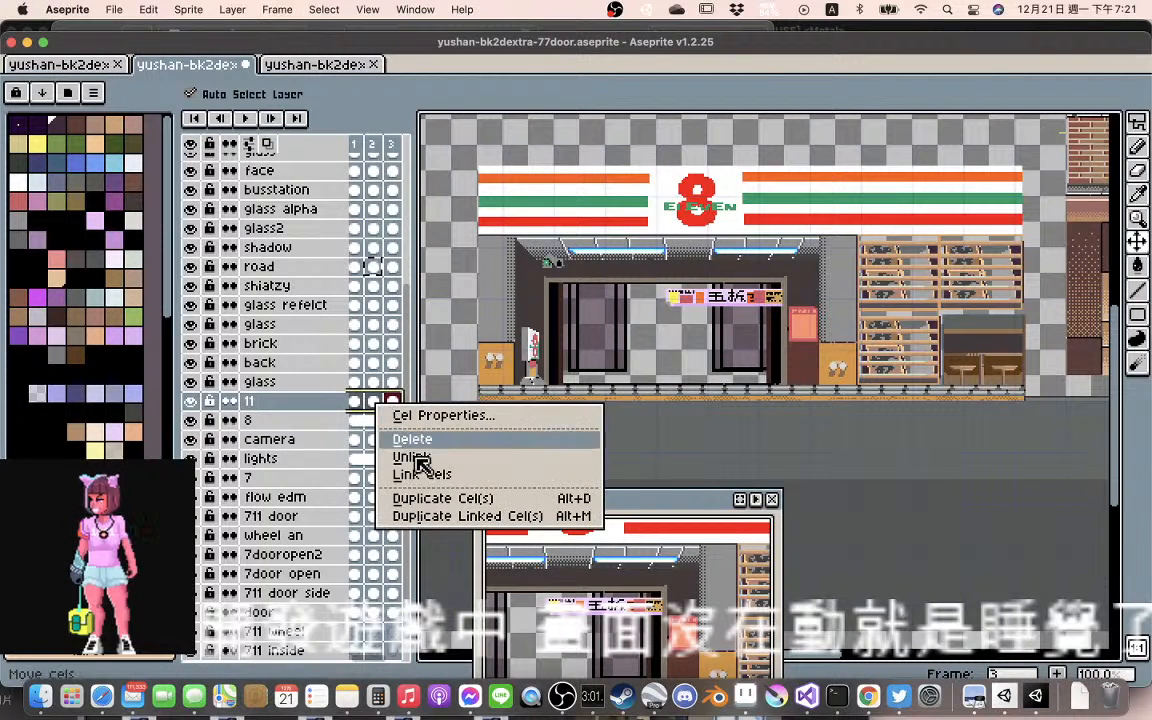
click(424, 476)
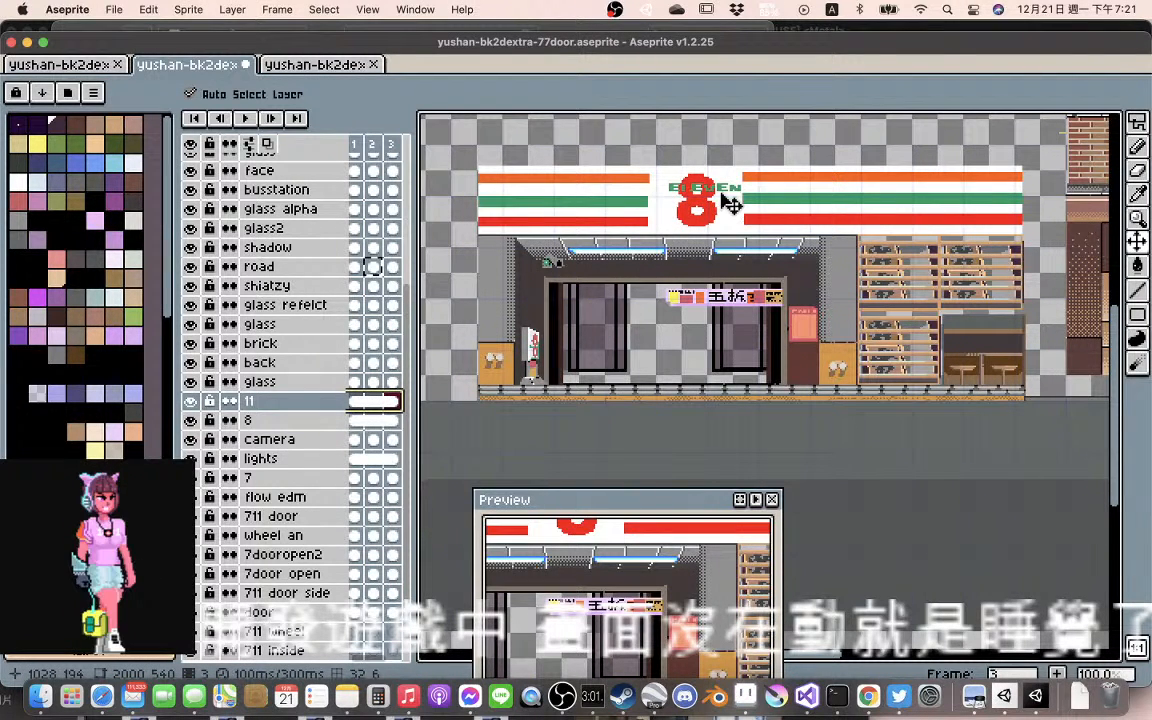
Move the linked ELEVEN lettering left about 5 pixels and down about 7 over the red 8, and select layers 11 and 8 in frame 1
drag(731, 204, 729, 210)
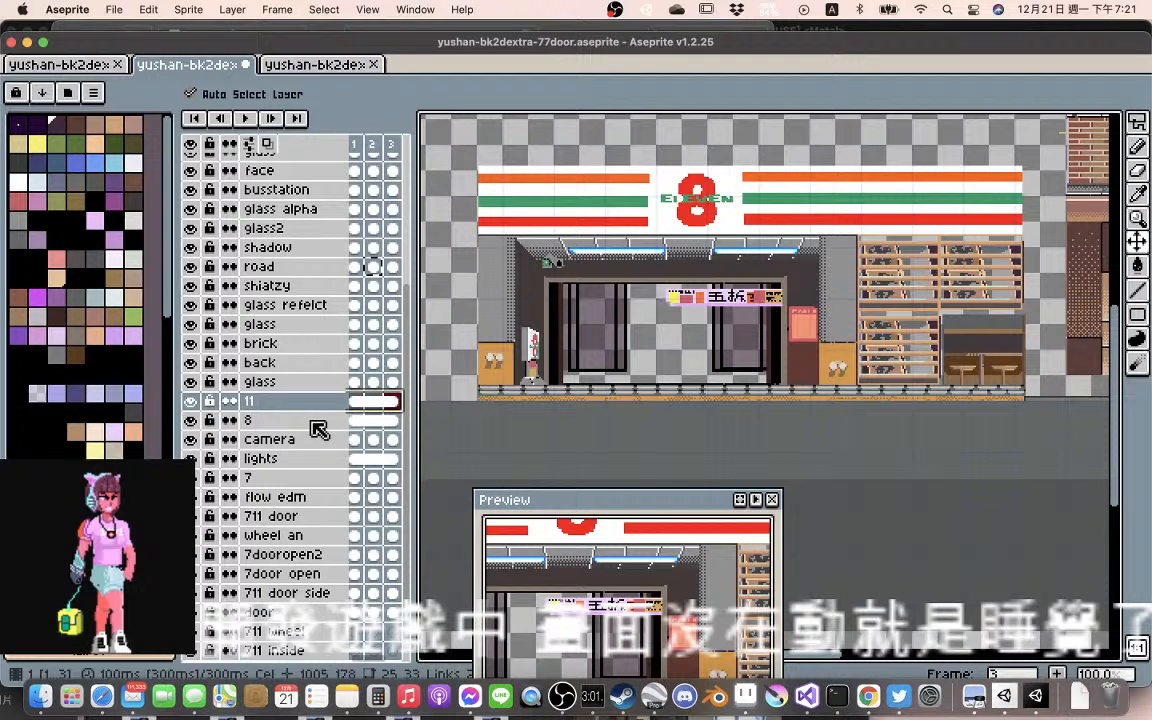
click(363, 401)
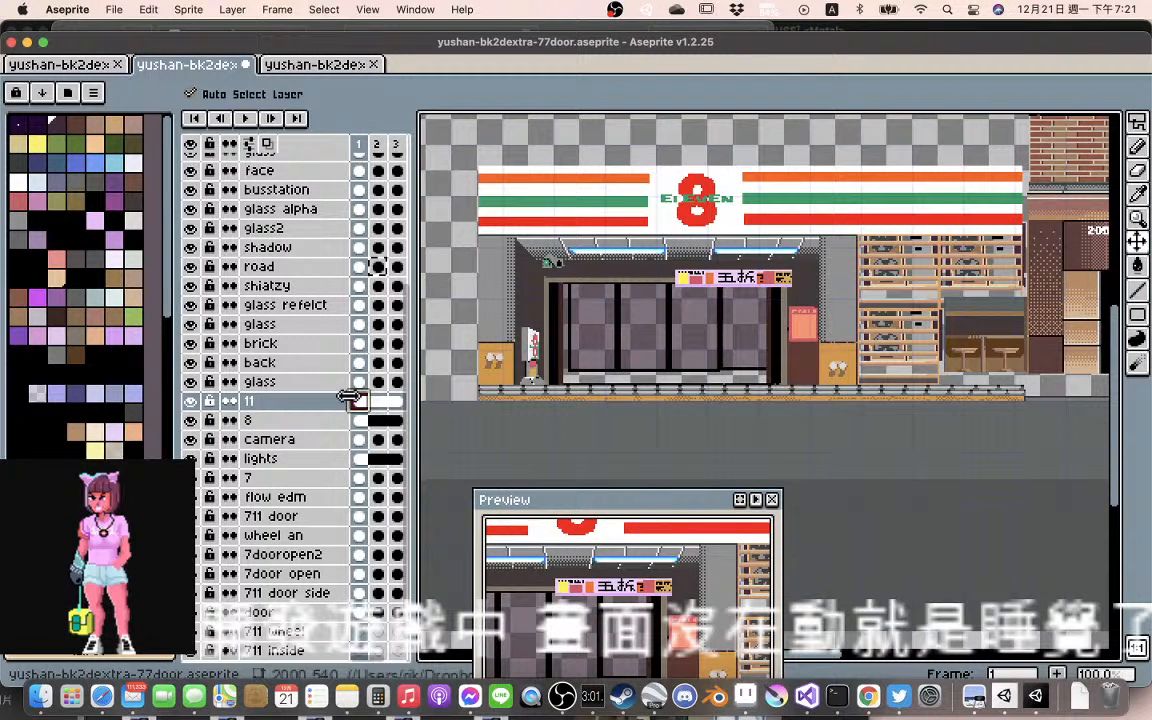
drag(357, 401, 270, 422)
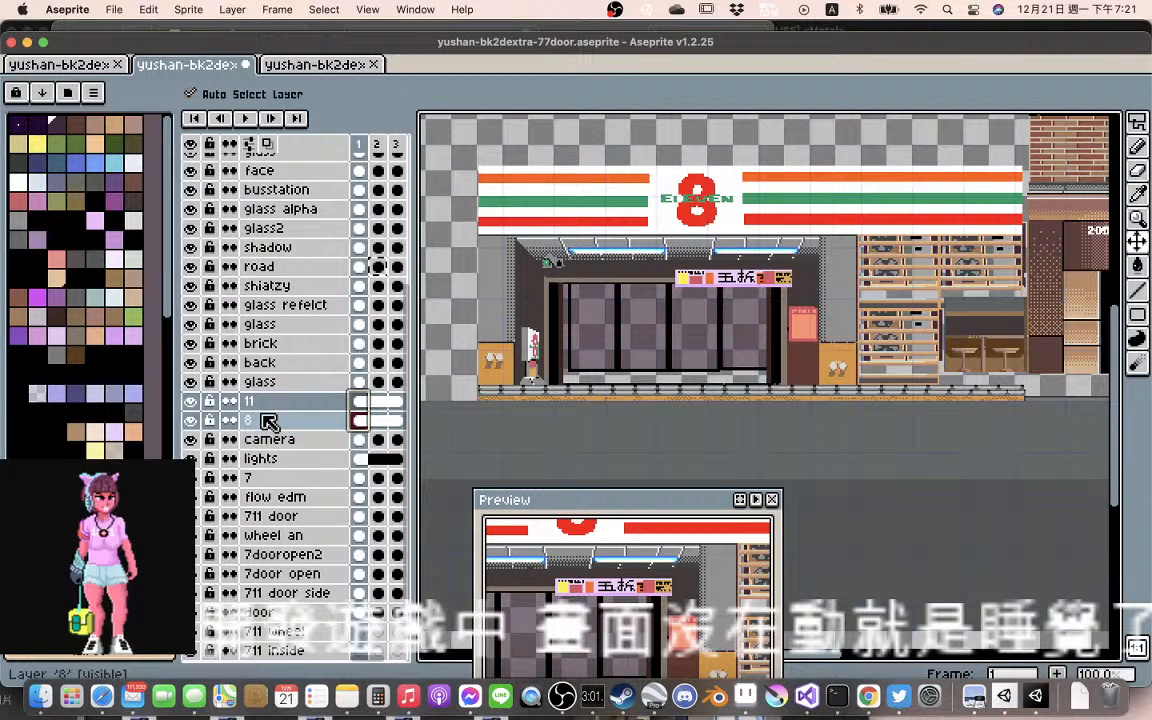
scroll(886, 308, up, 3)
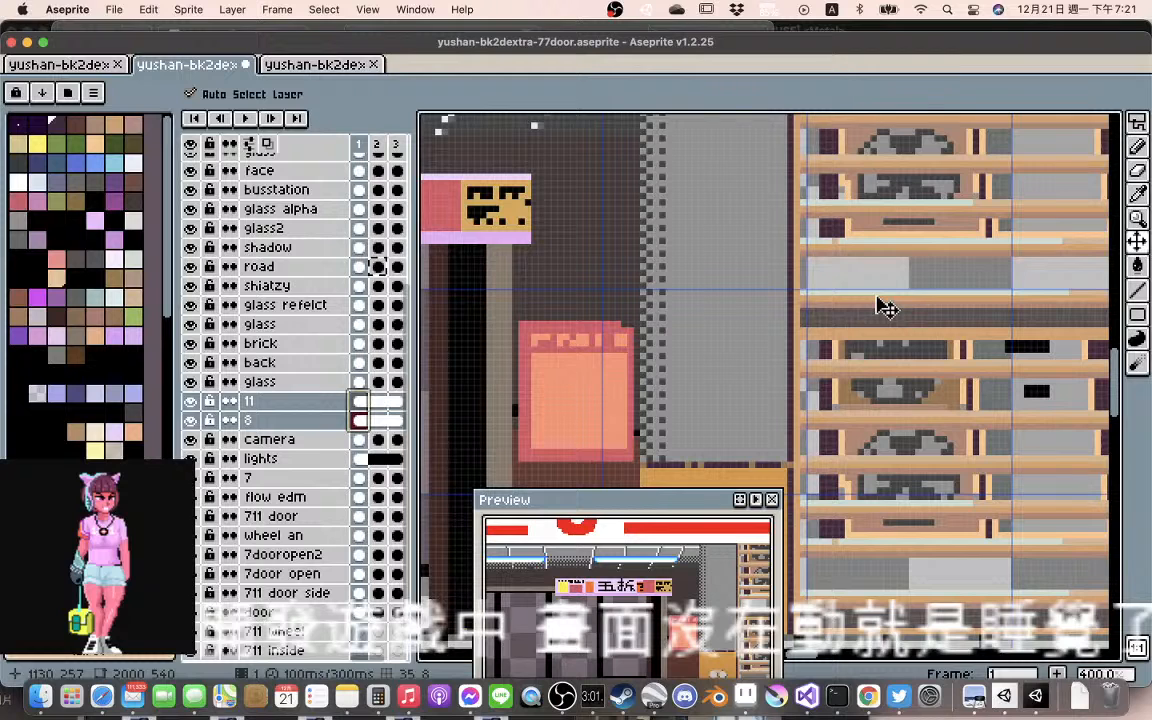
scroll(886, 308, down, 1)
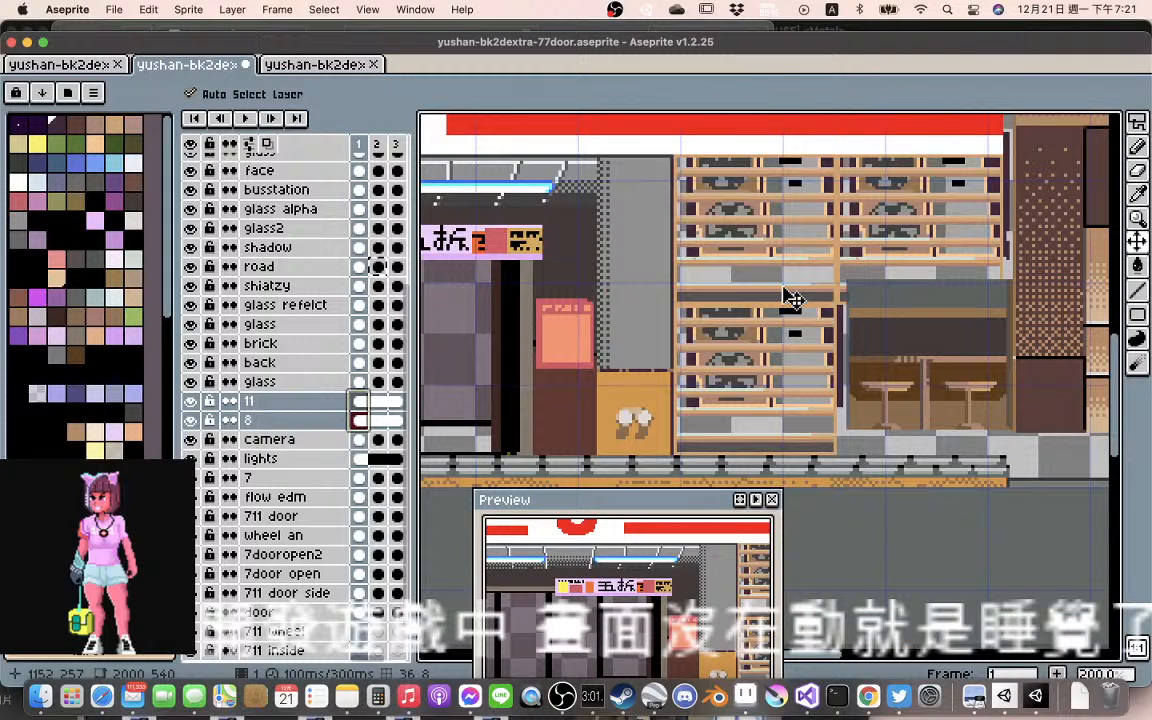
scroll(789, 298, up, 1)
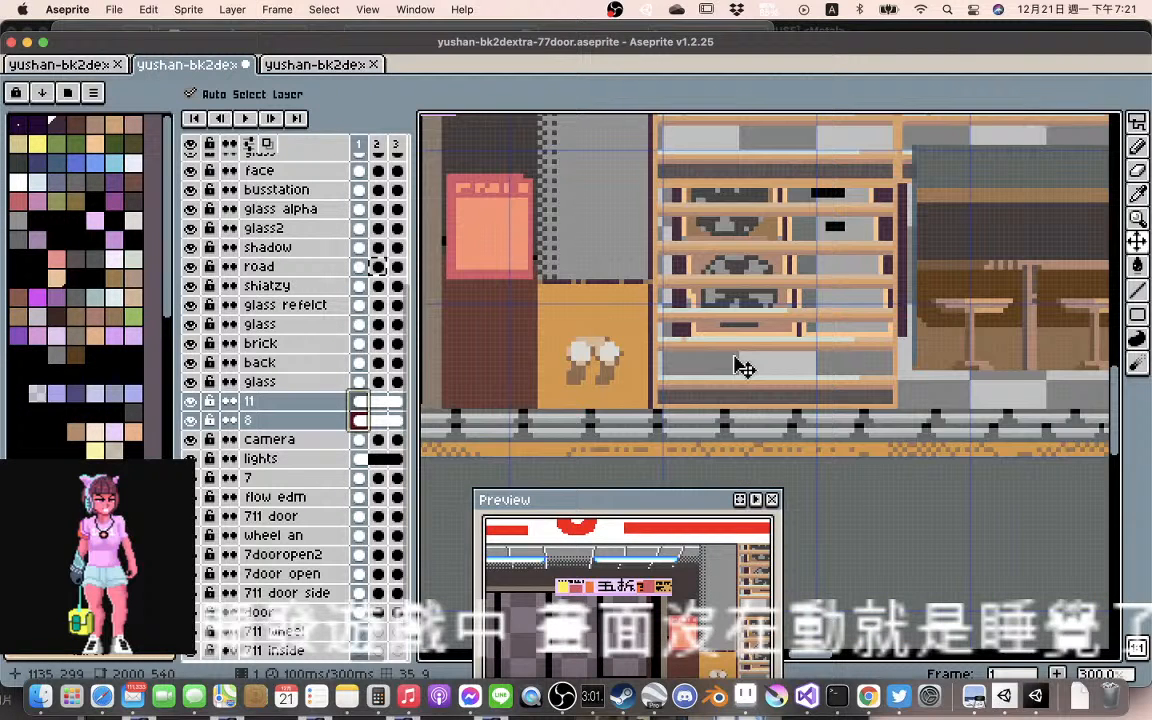
scroll(848, 307, down, 1)
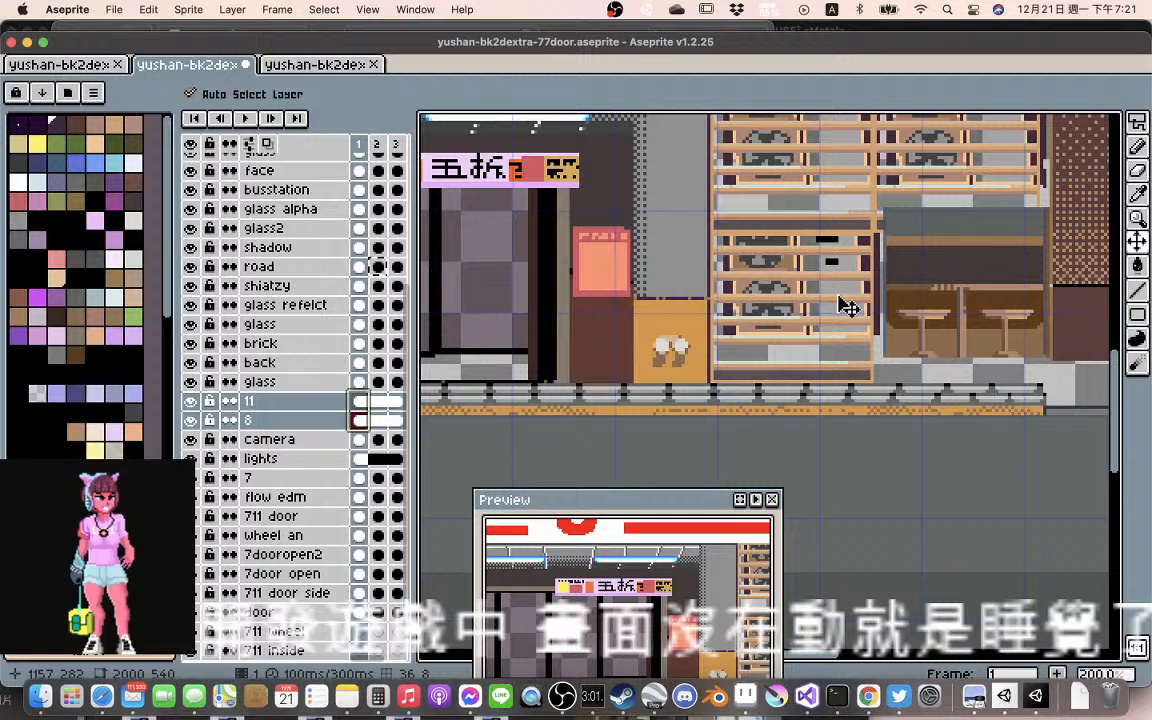
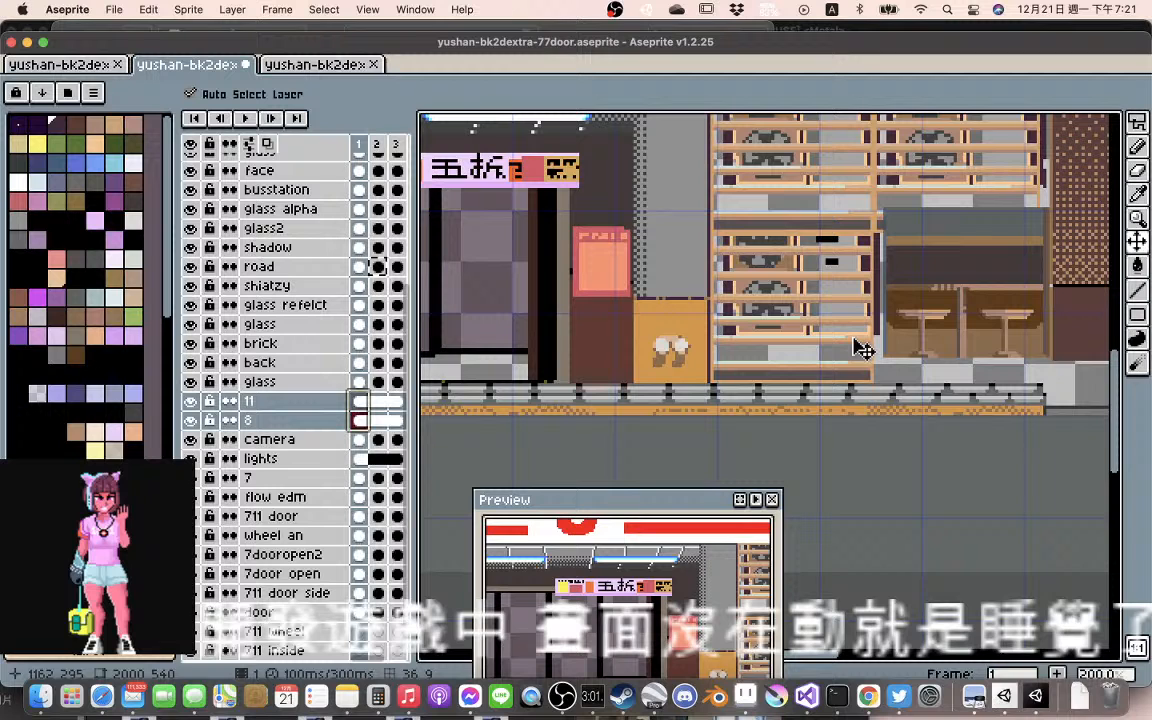
Check what the 711 door layer contains by toggling its visibility, and move its frame 1 artwork right about 2 pixels
click(270, 516)
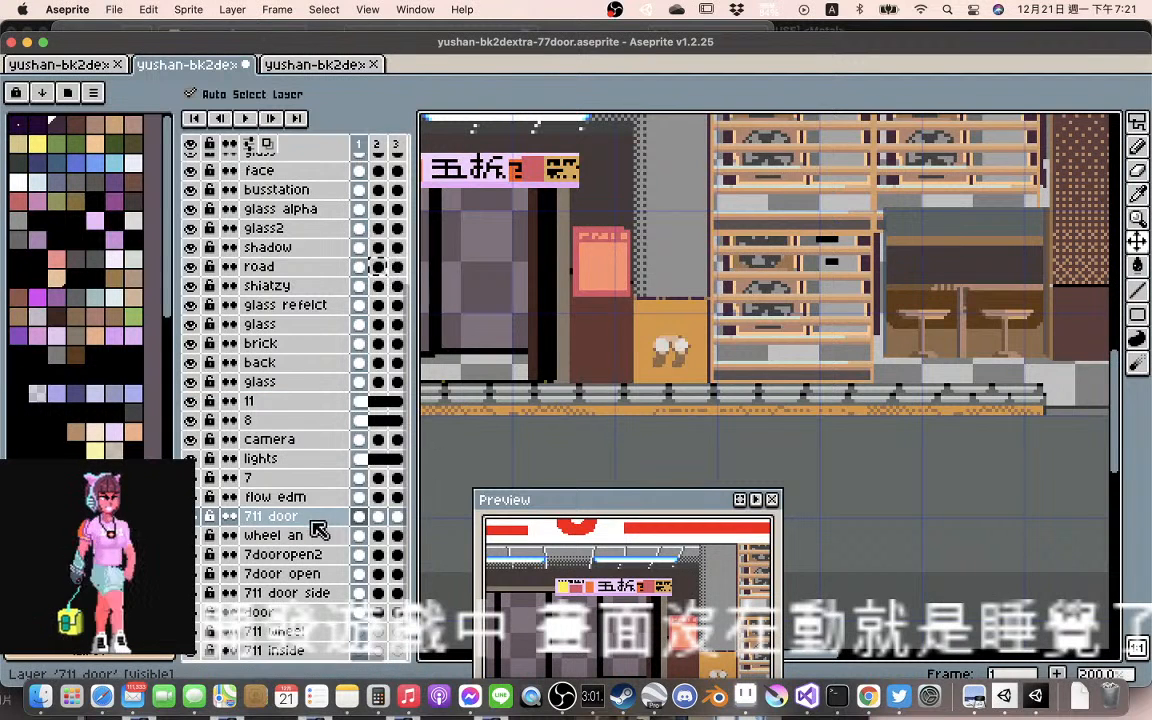
click(192, 516)
click(194, 518)
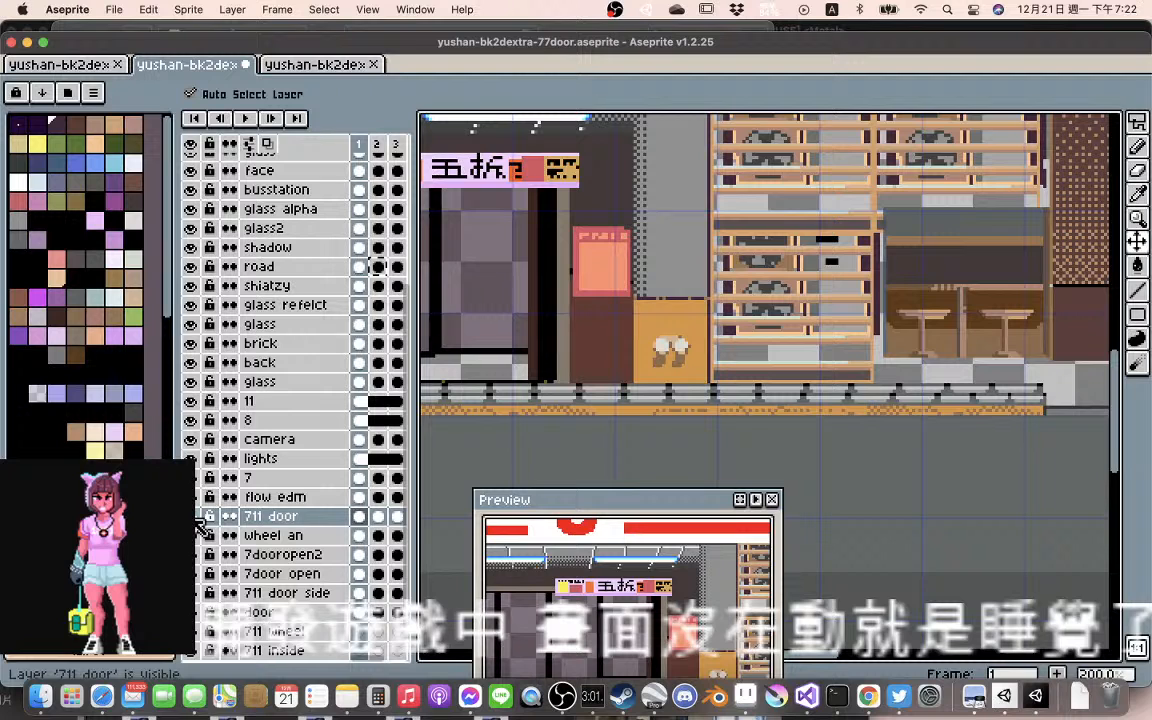
scroll(725, 382, down, 1)
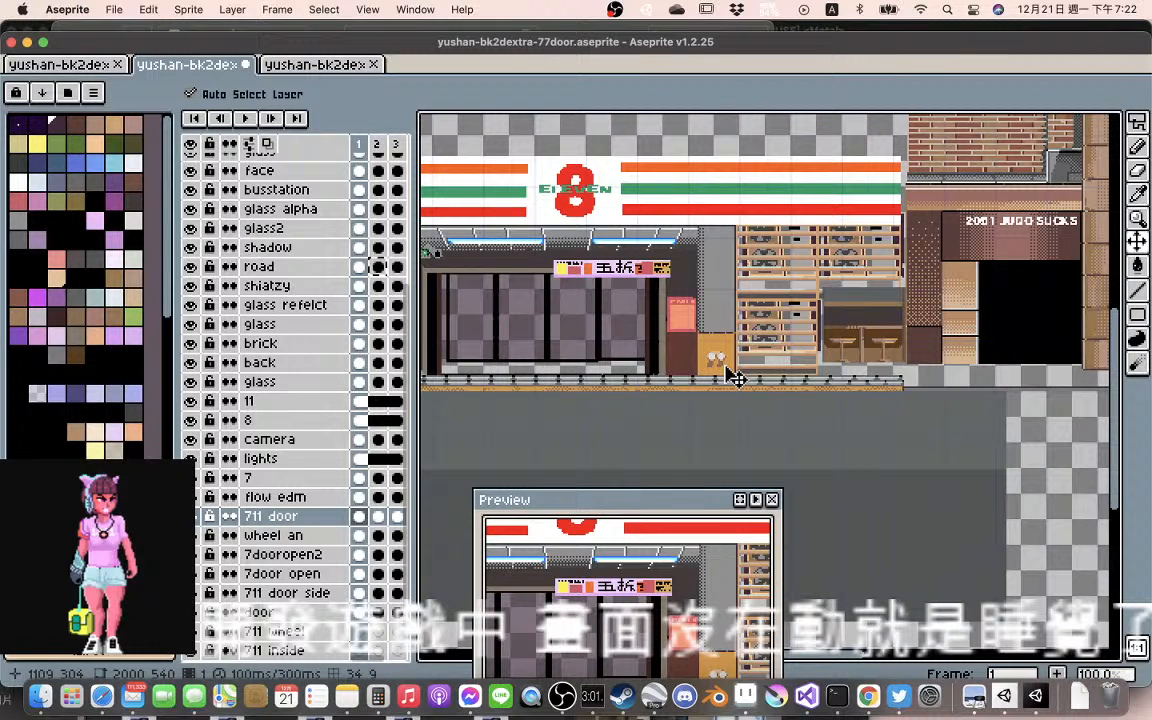
scroll(750, 378, up, 2)
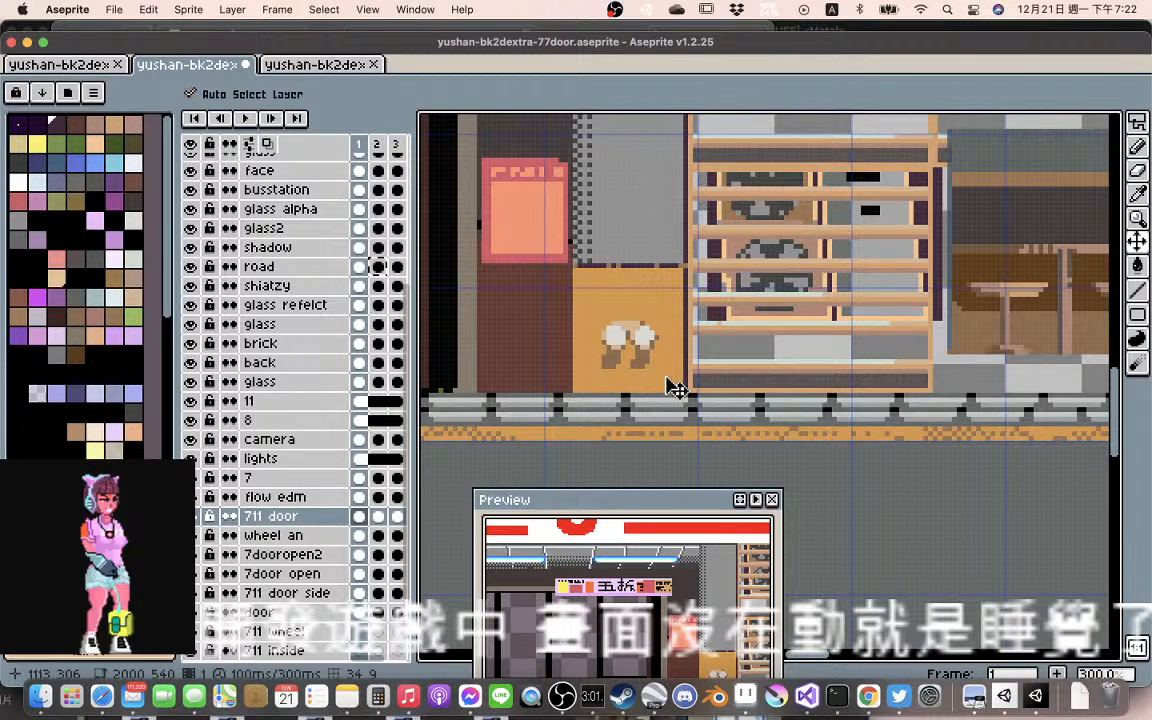
mouse_move(667, 378)
mouse_down()
mouse_move(635, 378)
mouse_move(684, 392)
mouse_up()
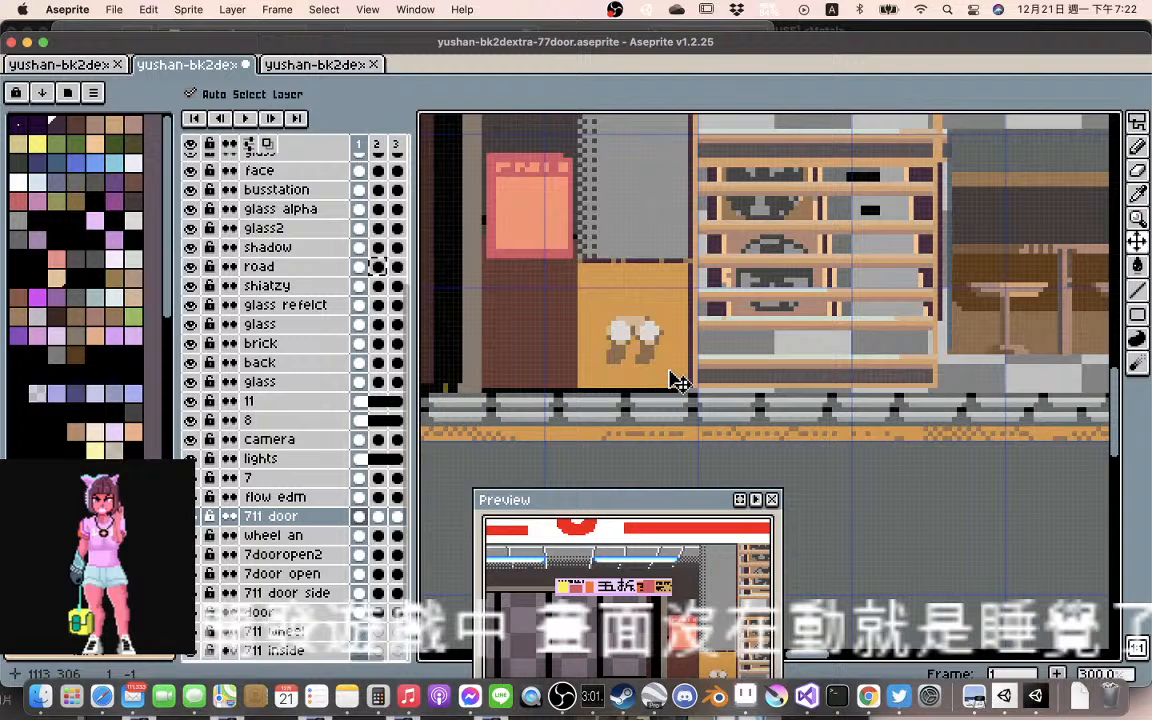
drag(678, 383, 685, 389)
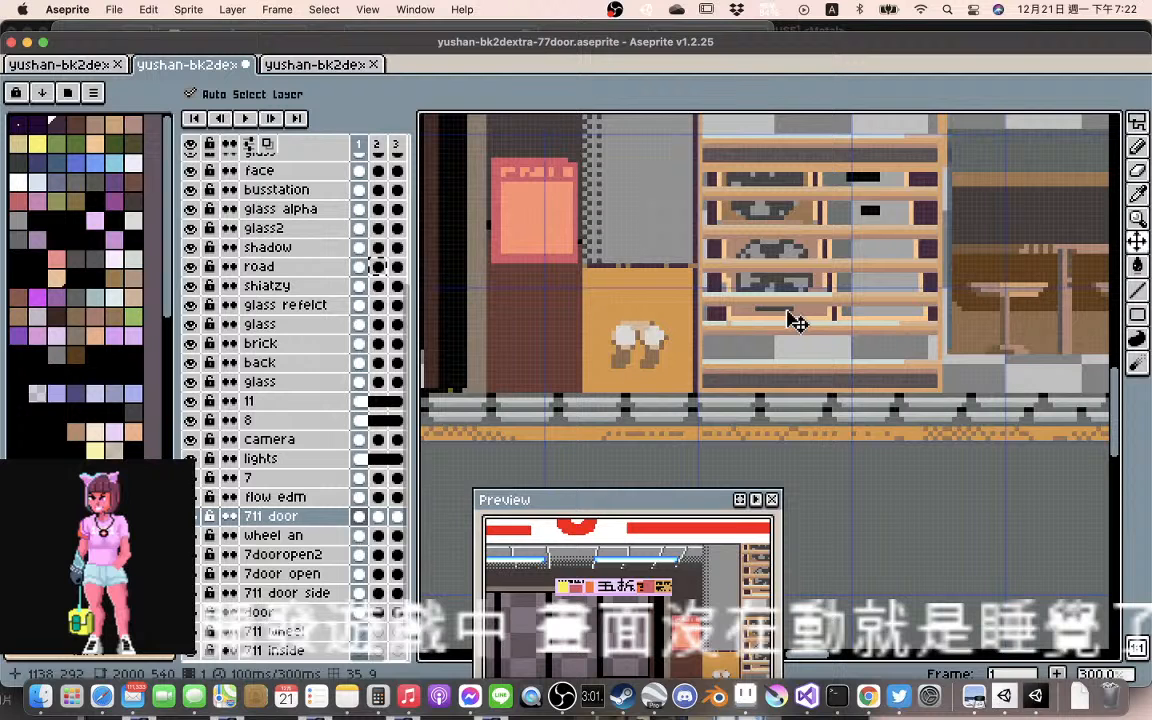
Inspect the storefront's alignment around the shelves and entrance, and shift the 711 door artwork left about 3 pixels
scroll(797, 322, down, 2)
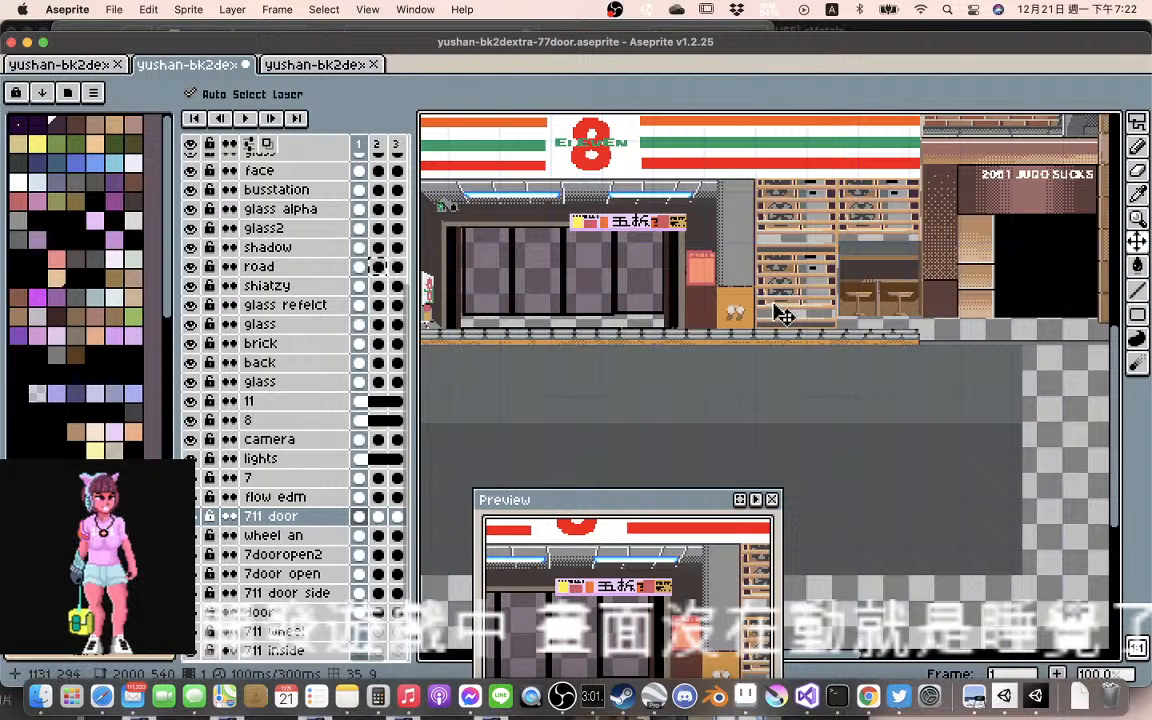
scroll(783, 314, up, 2)
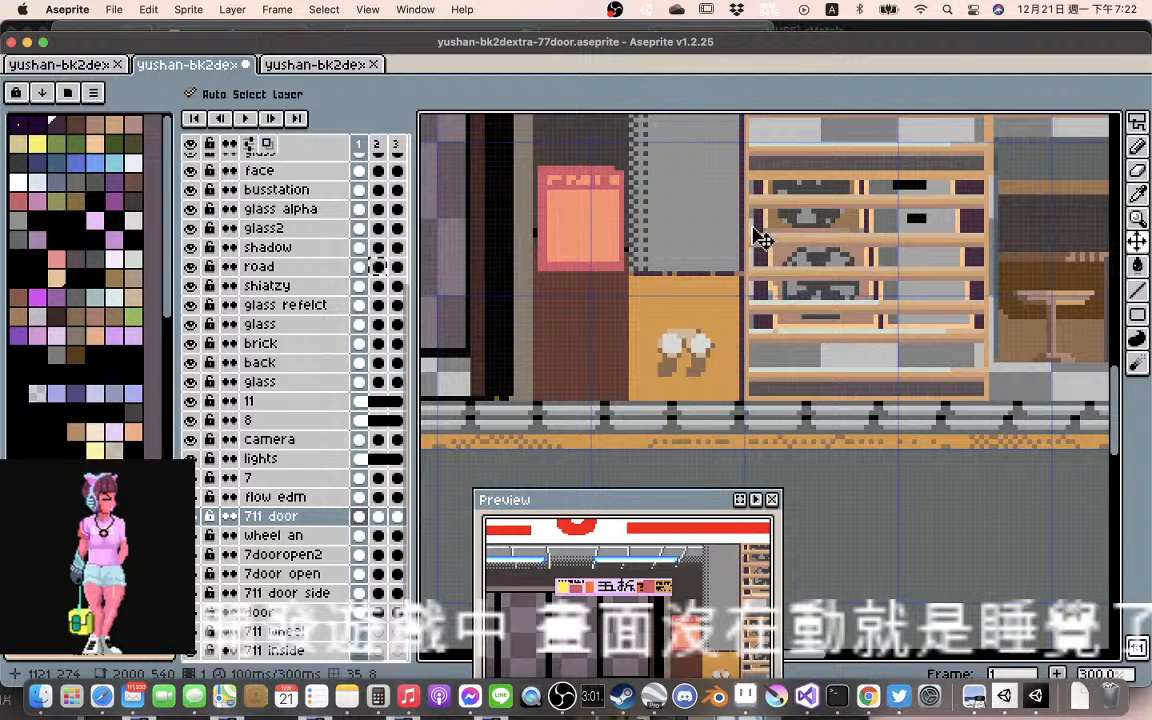
scroll(757, 236, up, 1)
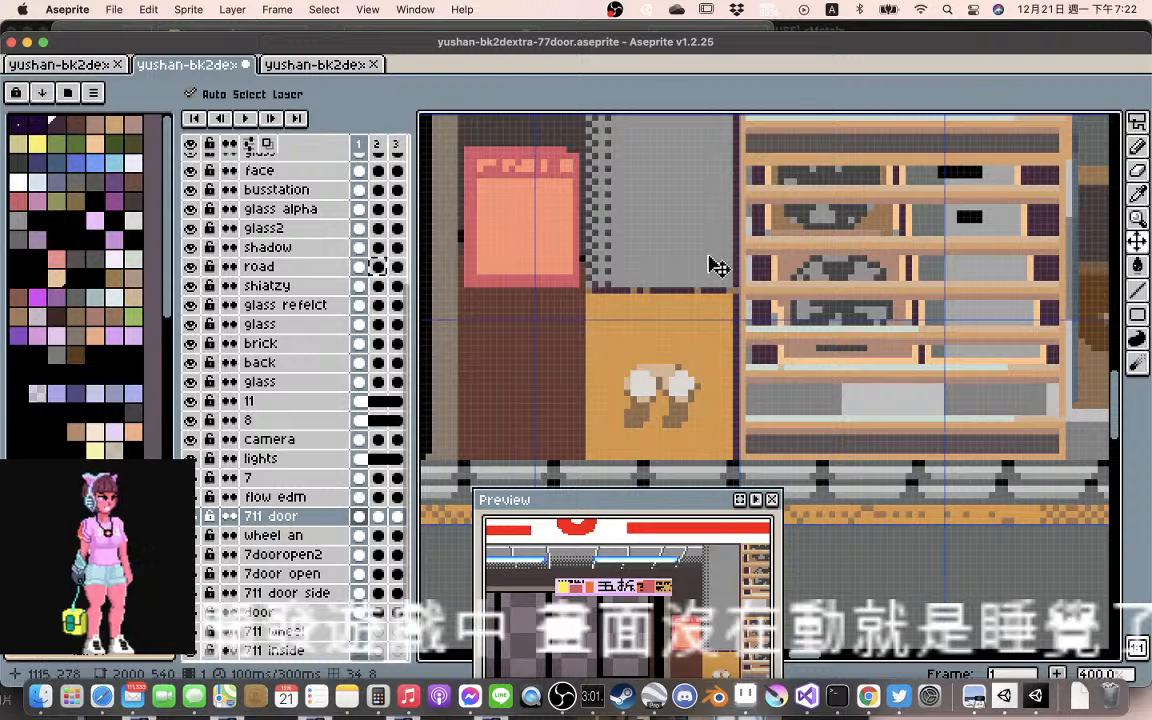
scroll(718, 266, down, 1)
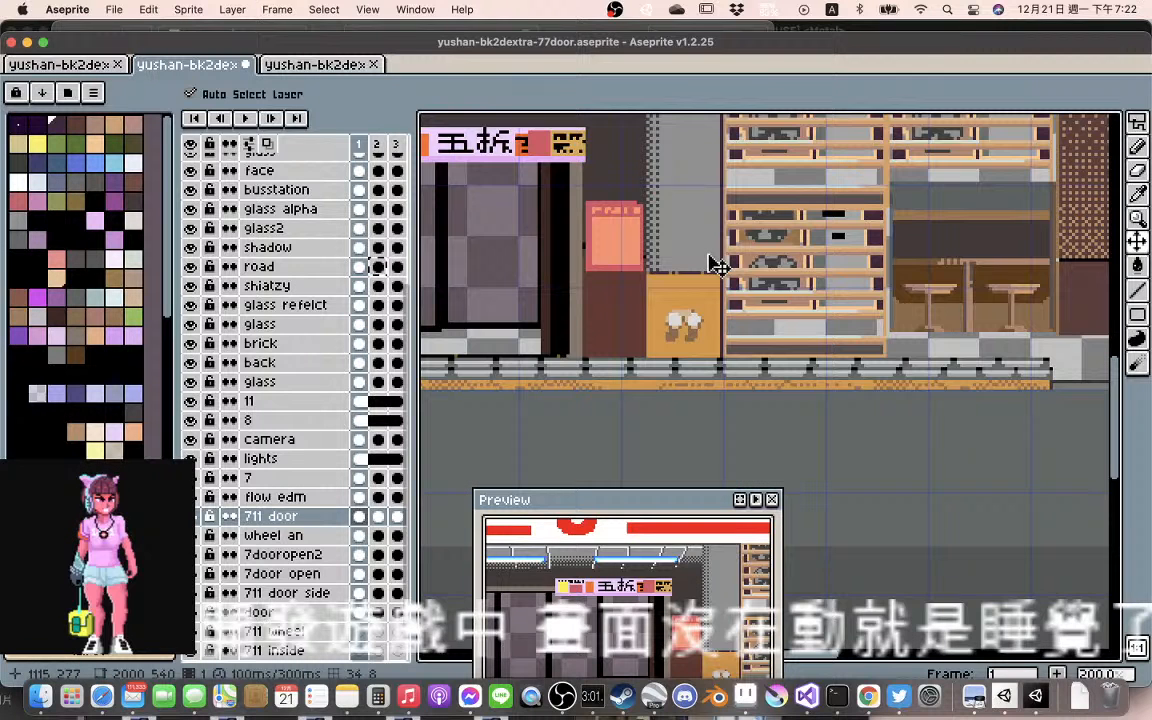
drag(717, 207, 625, 336)
drag(954, 288, 687, 280)
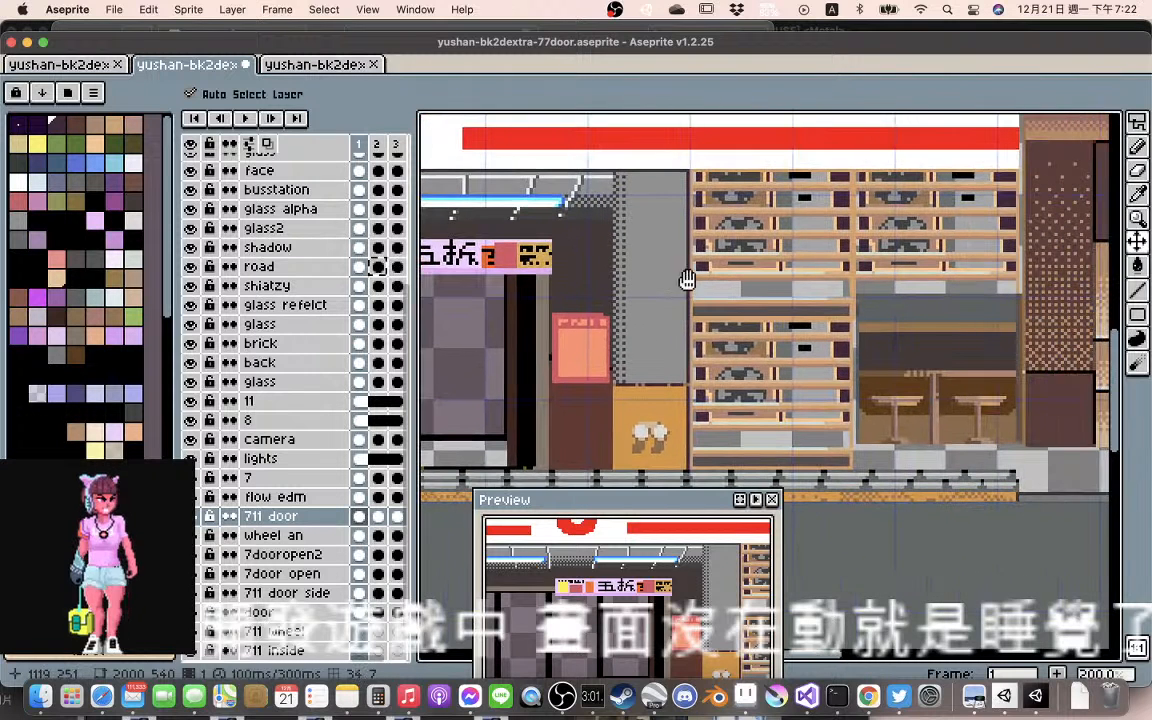
drag(862, 286, 781, 282)
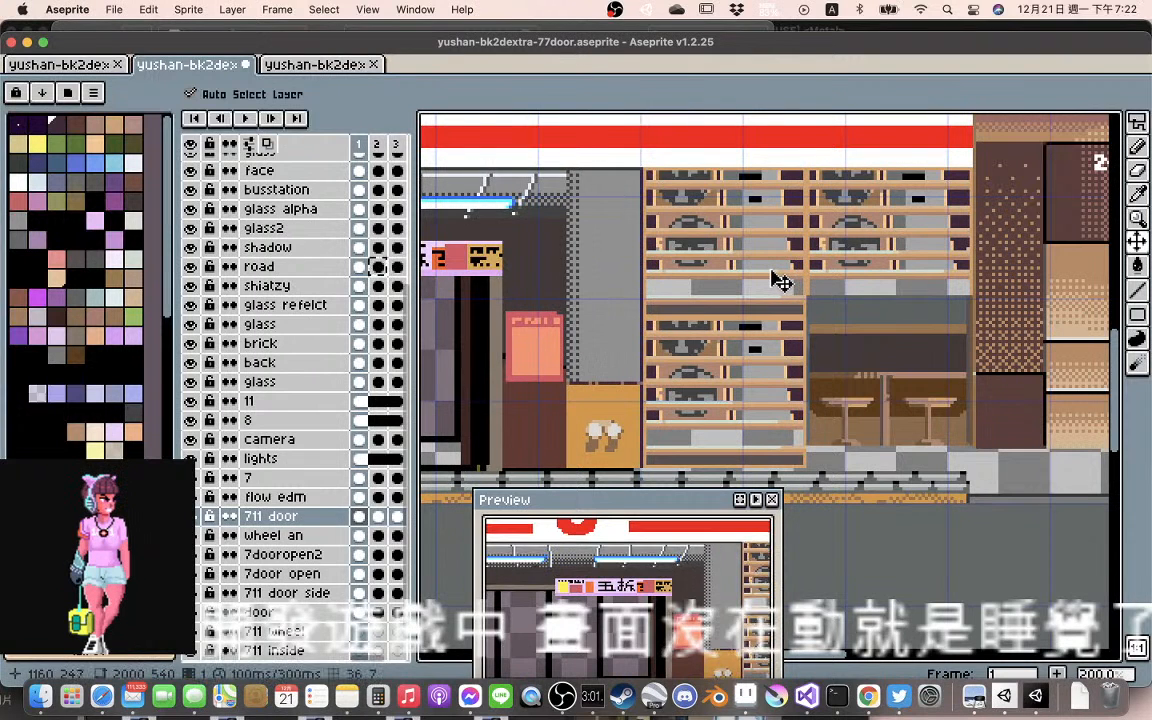
scroll(781, 282, down, 2)
scroll(771, 277, up, 1)
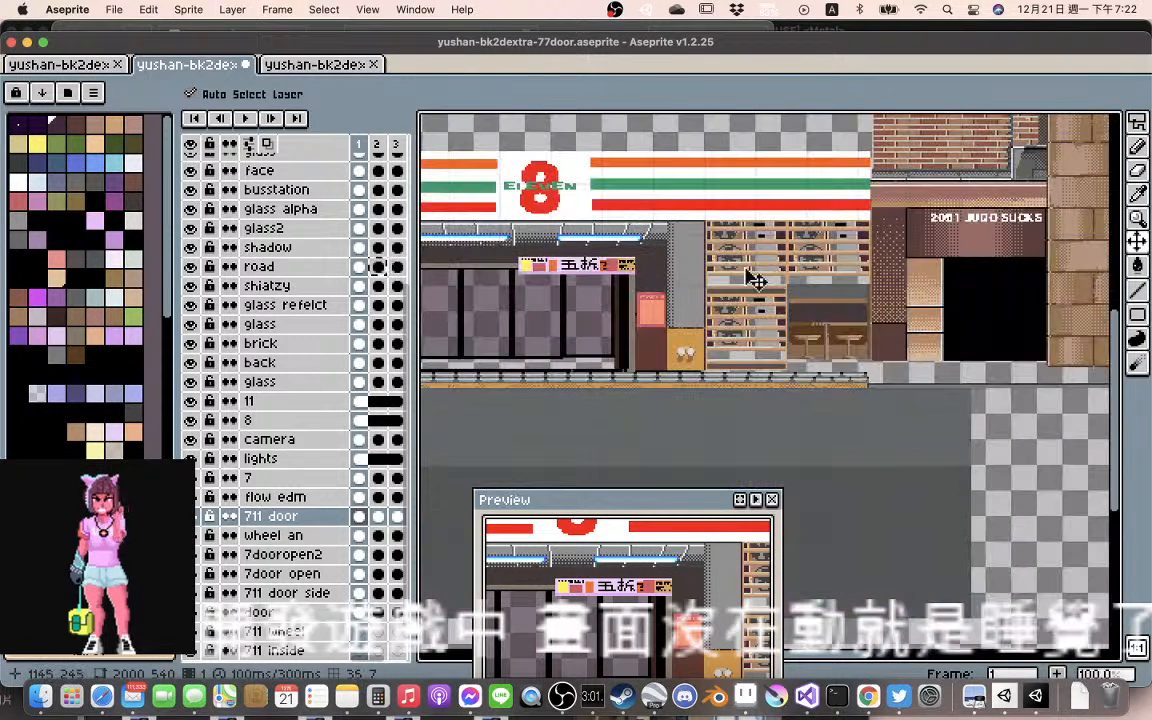
drag(703, 280, 864, 284)
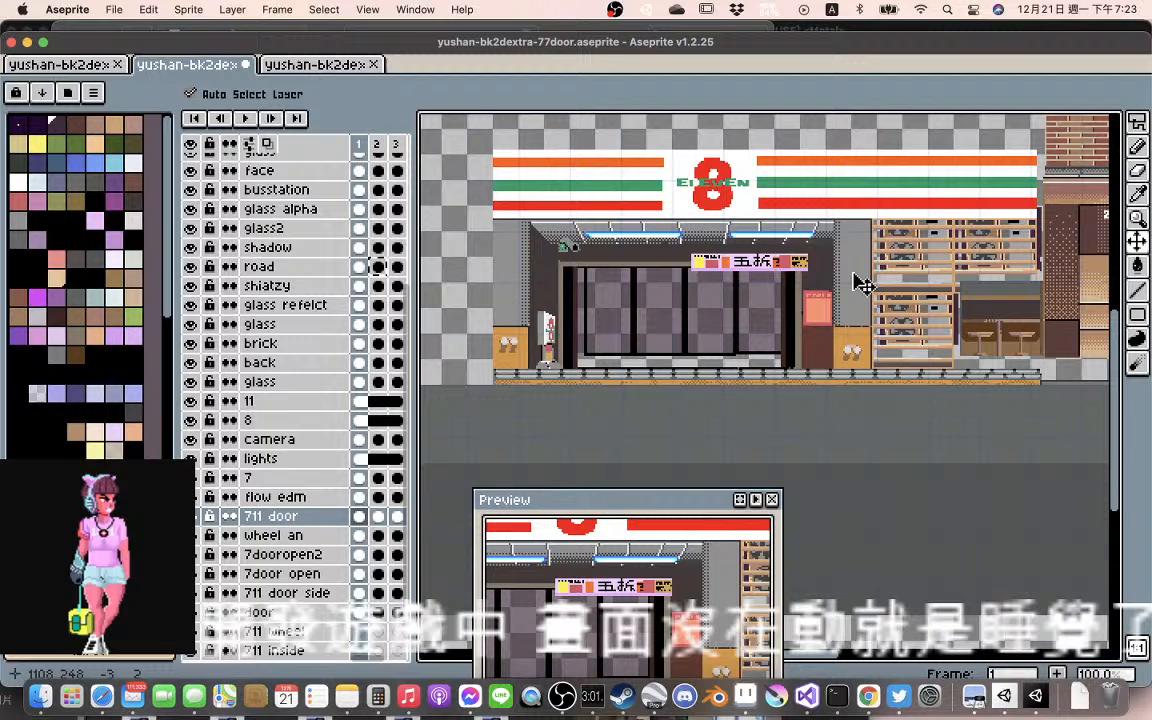
Move the wheel an artwork in frame 1 left about 5 pixels and down about 8 to fit inside the shelf racks
scroll(850, 275, up, 1)
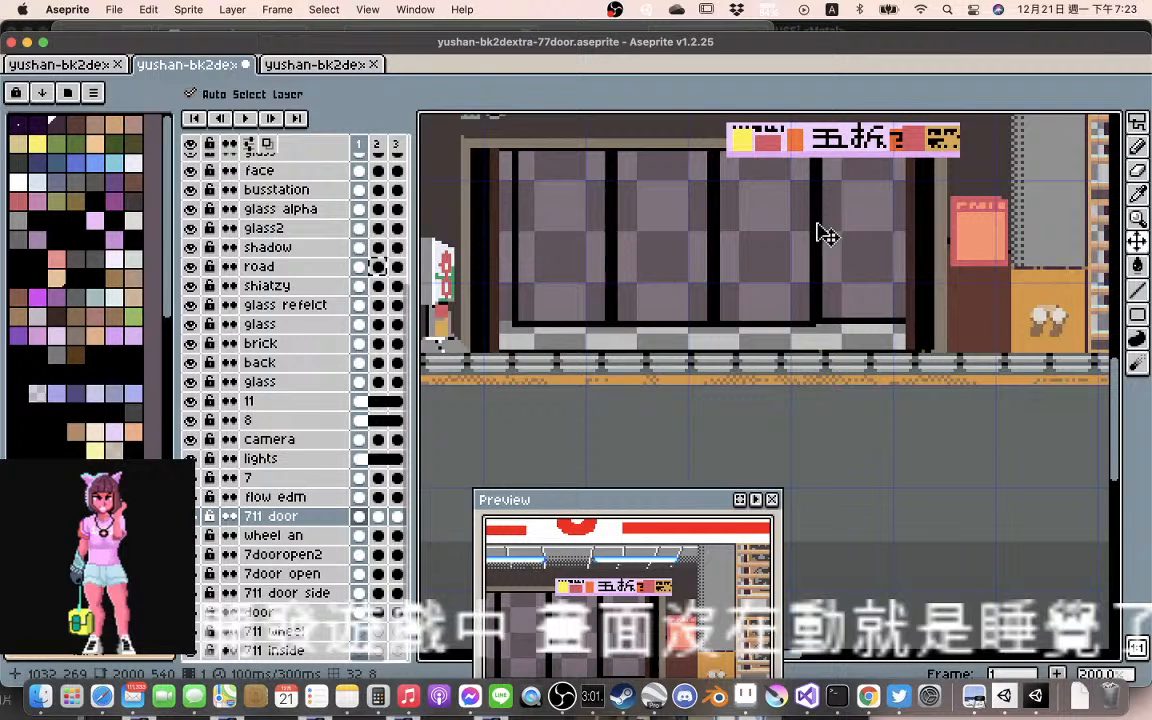
scroll(825, 235, left, 4)
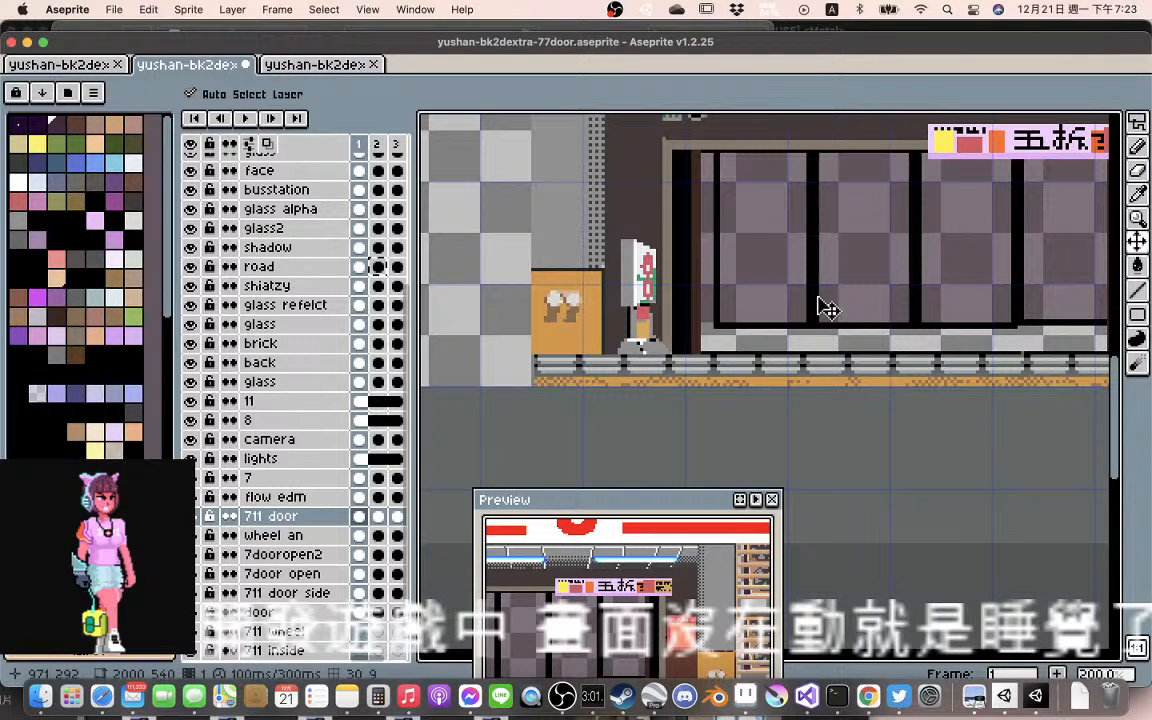
scroll(848, 308, right, 5)
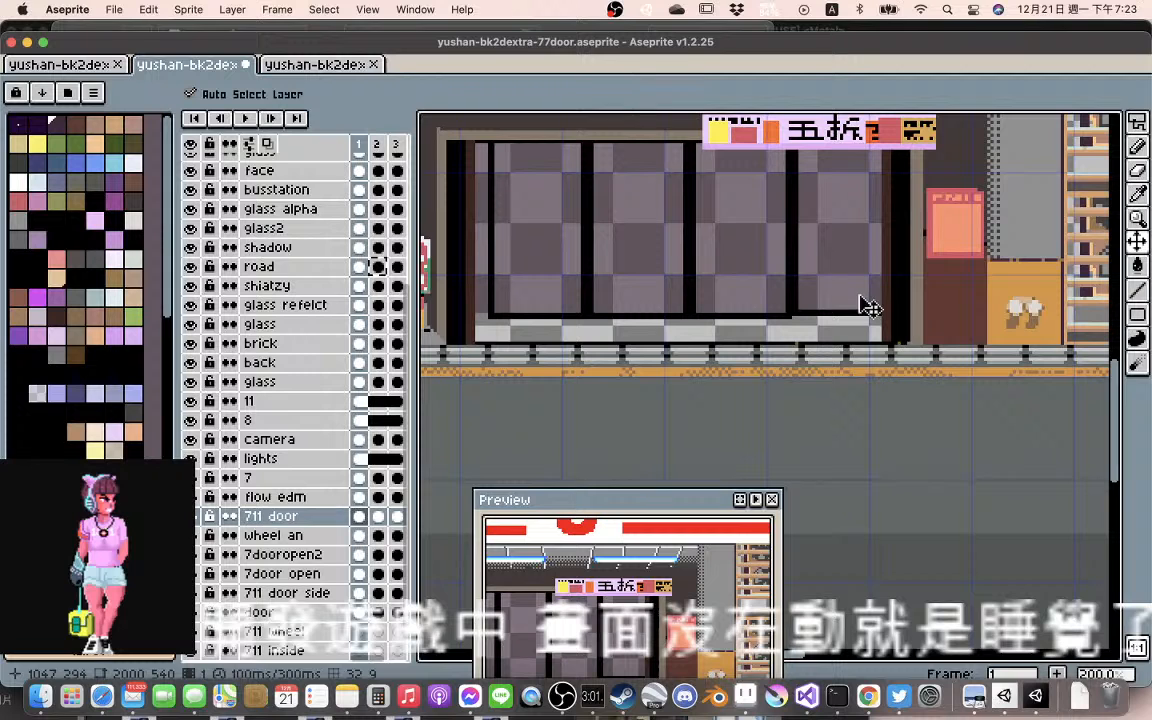
scroll(850, 300, right, 7)
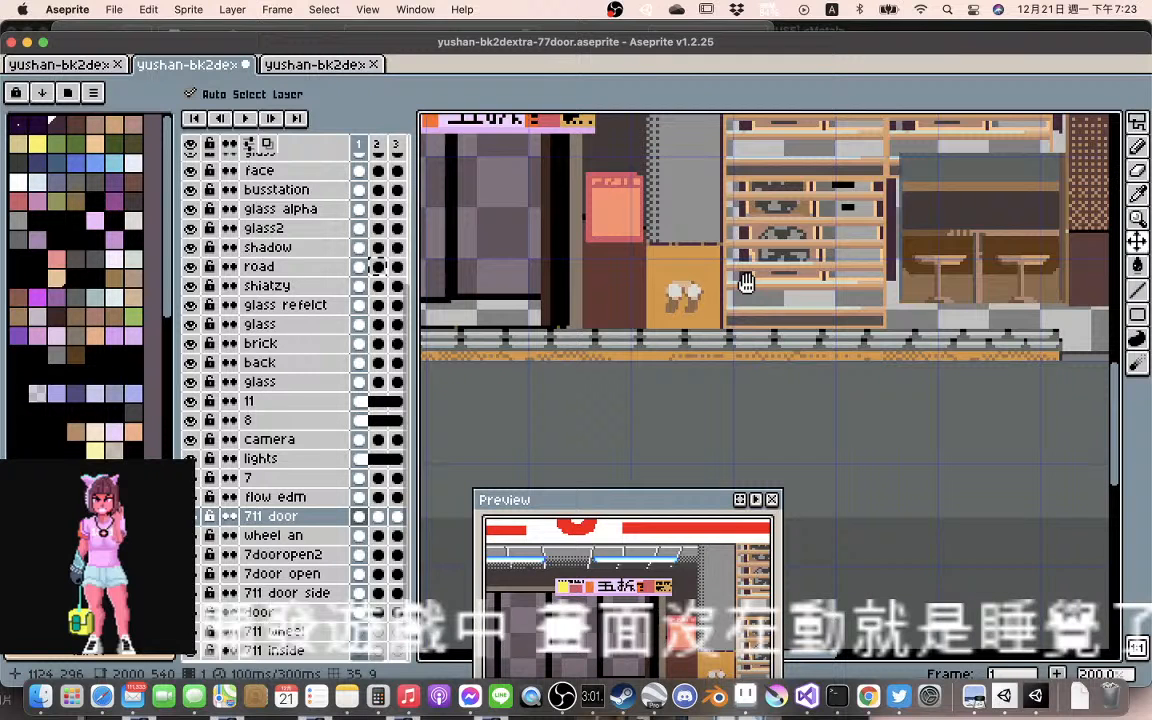
scroll(745, 283, right, 2)
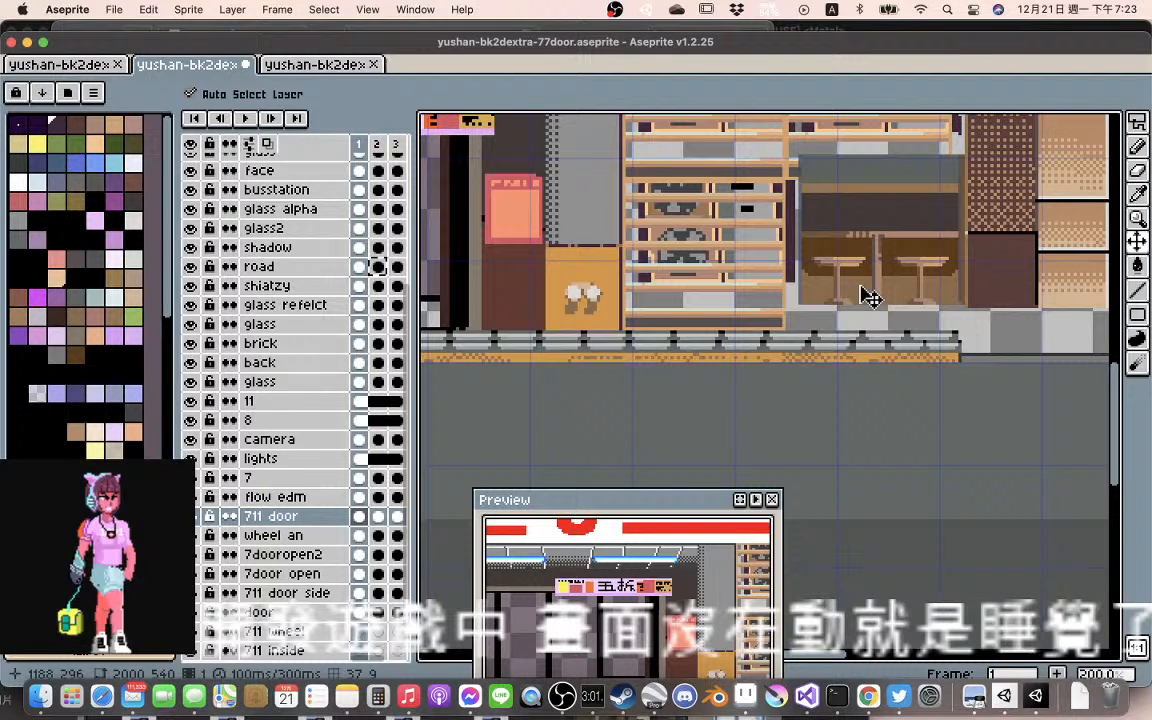
scroll(862, 288, up, 2)
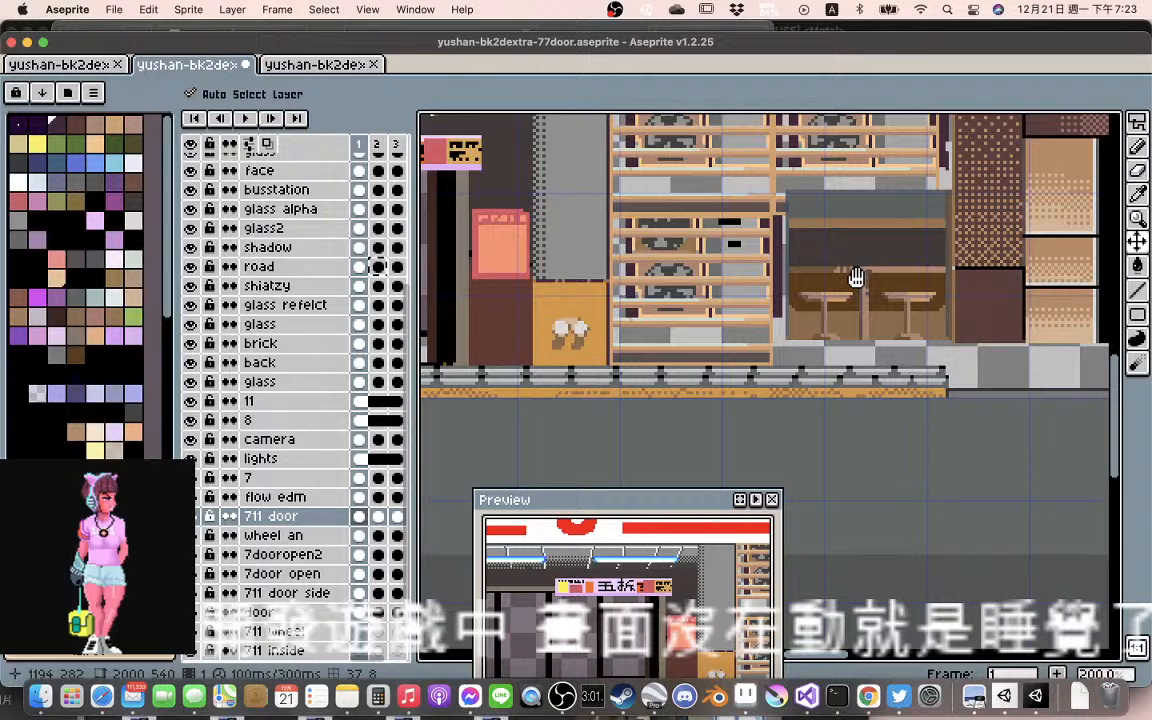
scroll(852, 258, up, 3)
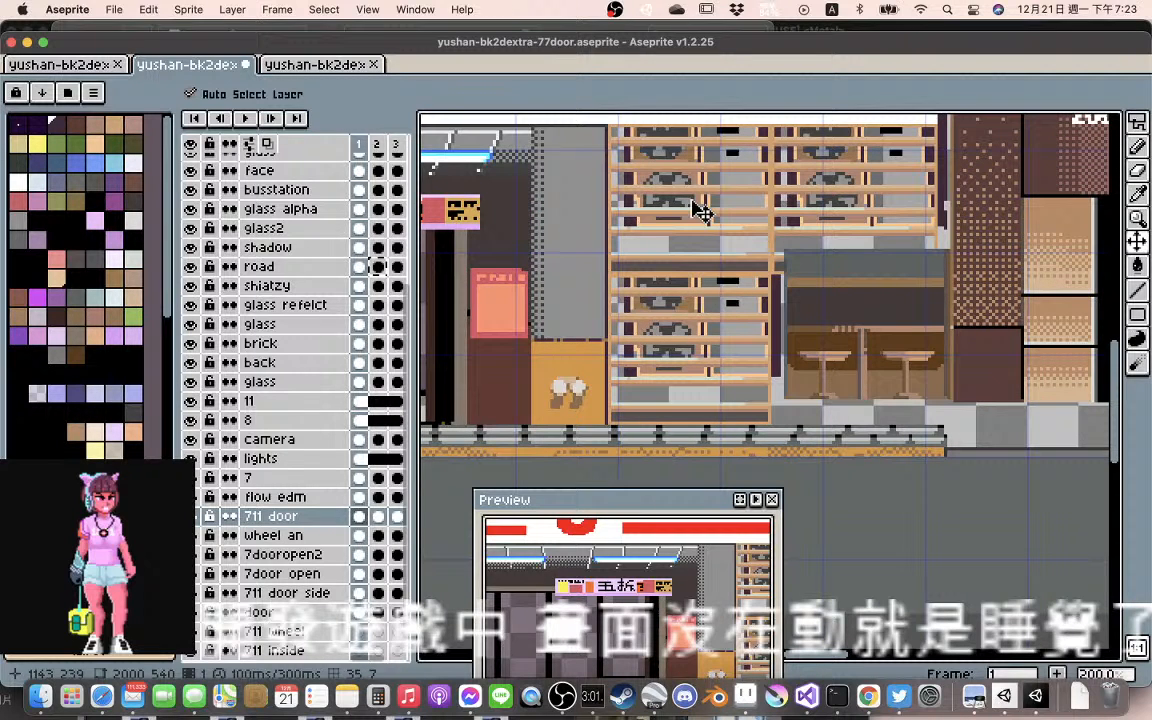
drag(700, 210, 688, 238)
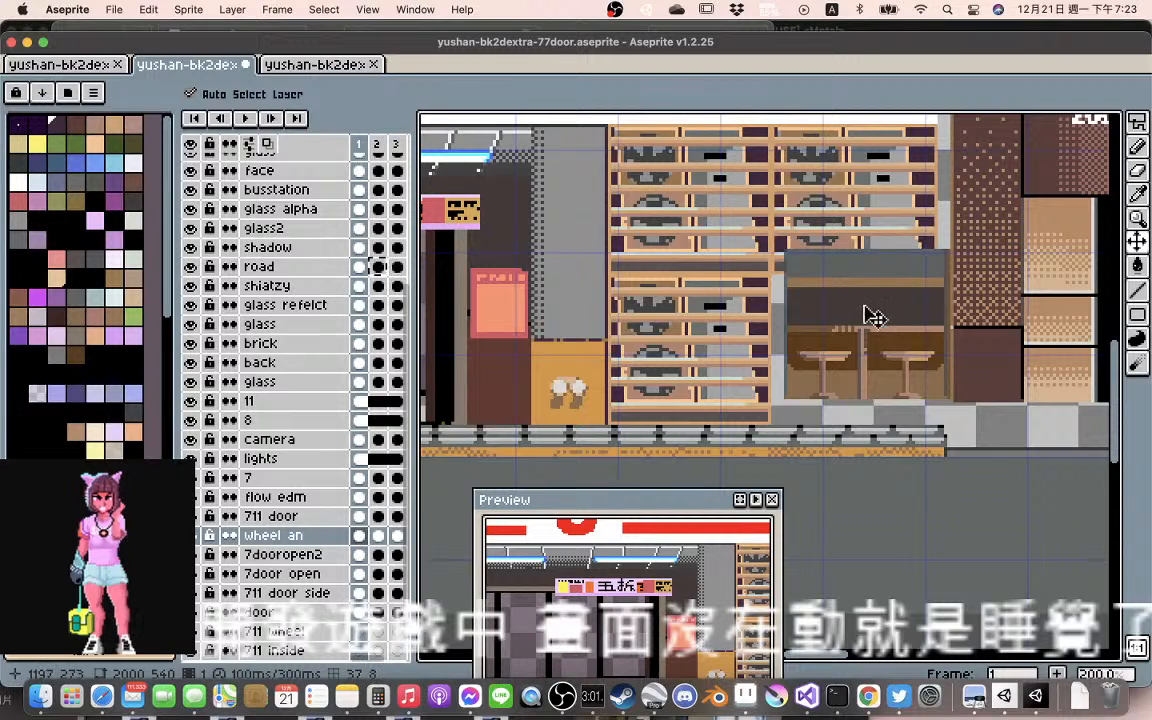
Move the window seating and its glass left about 4 pixels and down about 8, and place the glass layer directly above back
drag(882, 268, 862, 298)
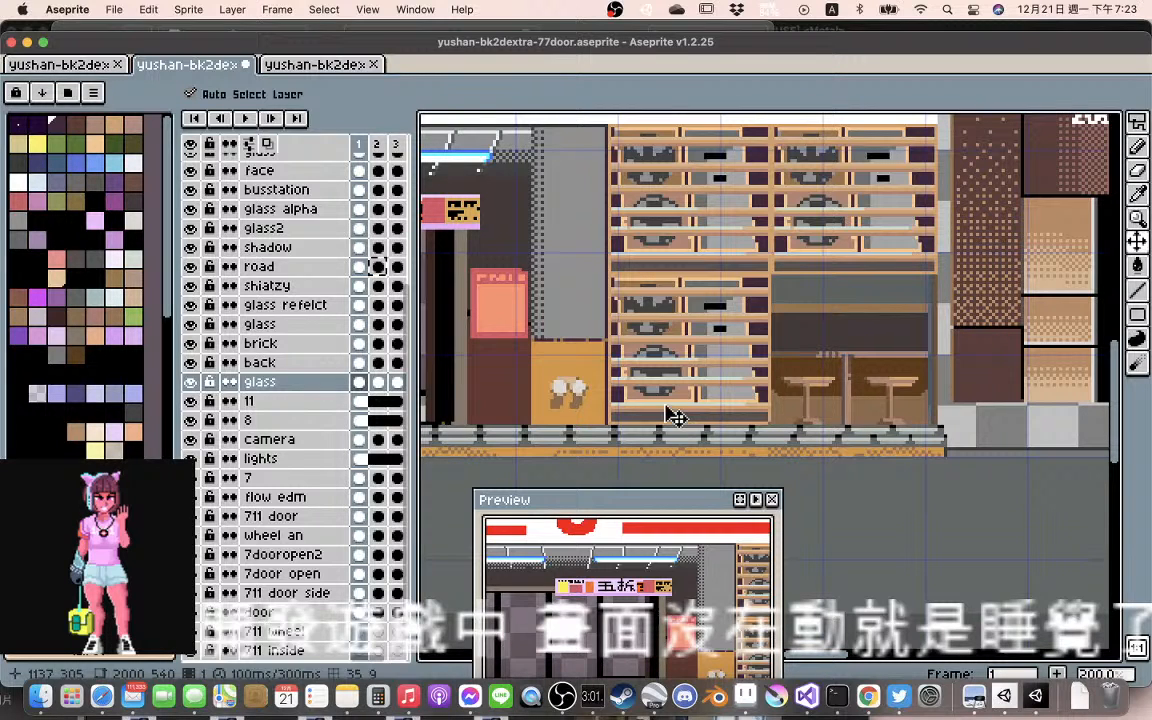
click(298, 383)
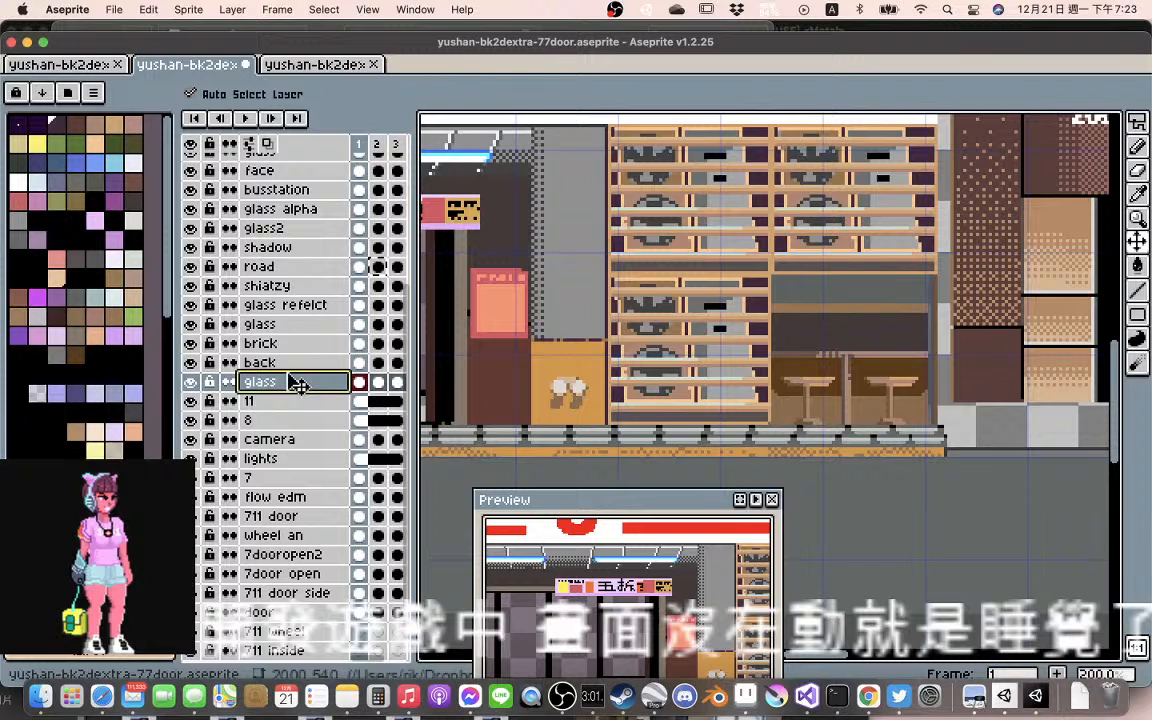
drag(298, 383, 298, 360)
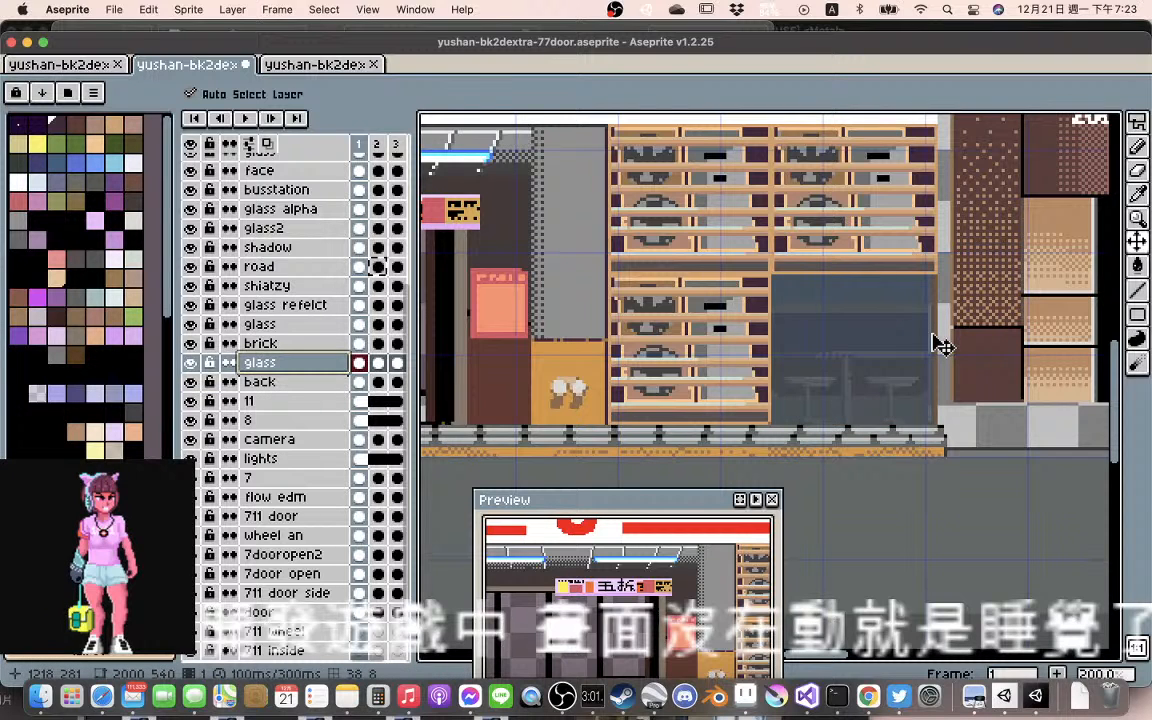
Set the opacity of the glass cel over the seating in frame 1 to 158 and its layer's opacity to 114
double_click(358, 366)
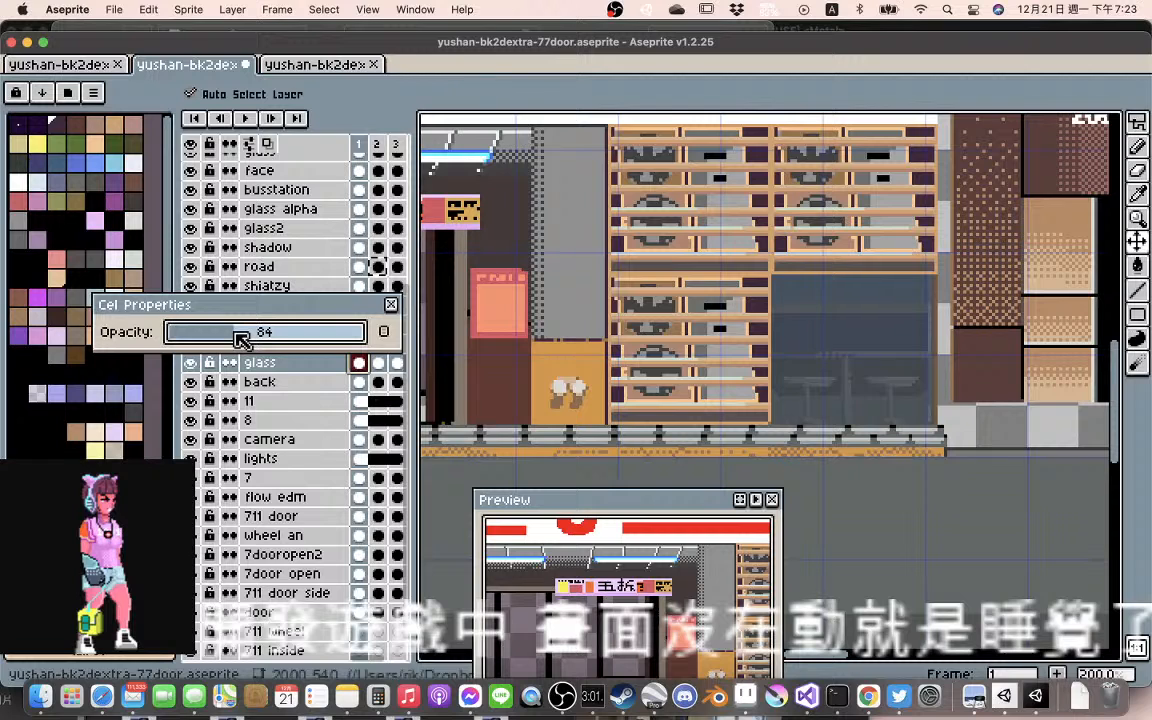
drag(237, 332, 295, 333)
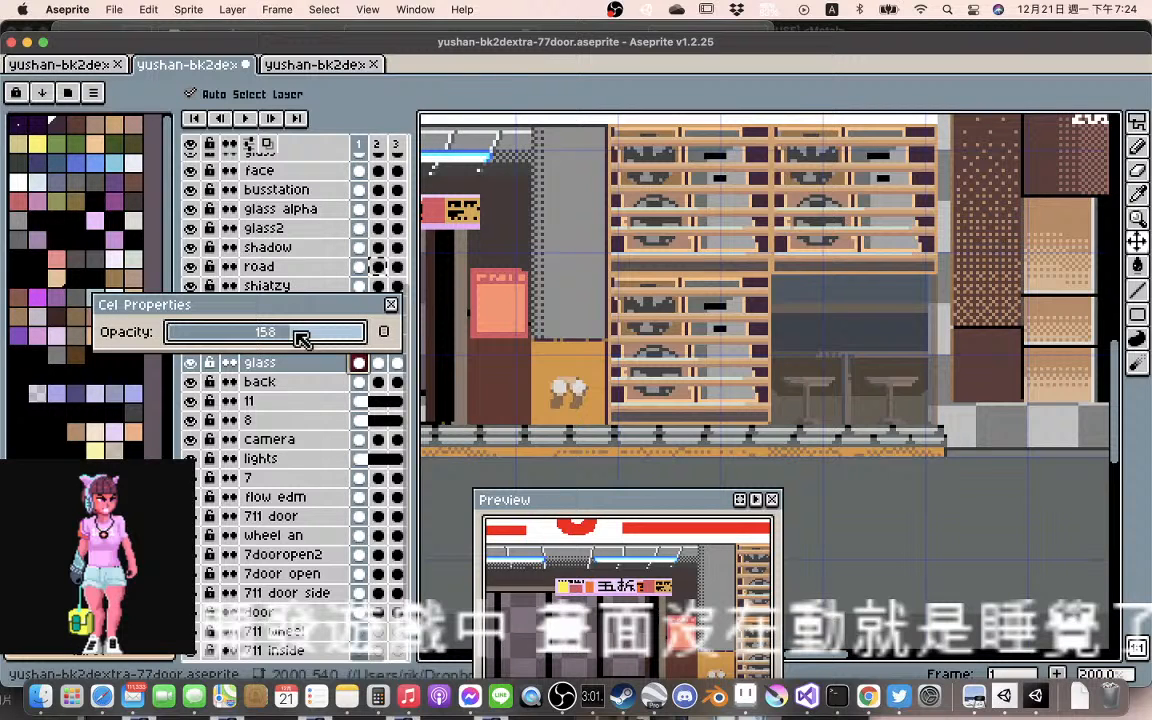
click(391, 304)
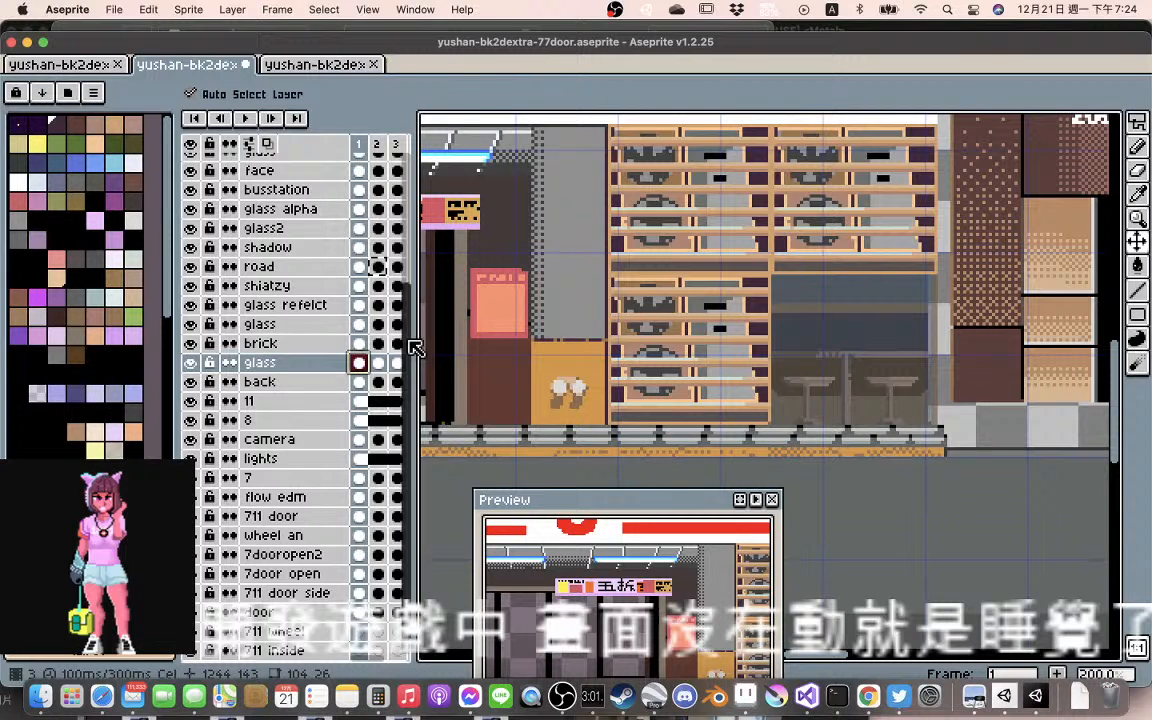
double_click(329, 364)
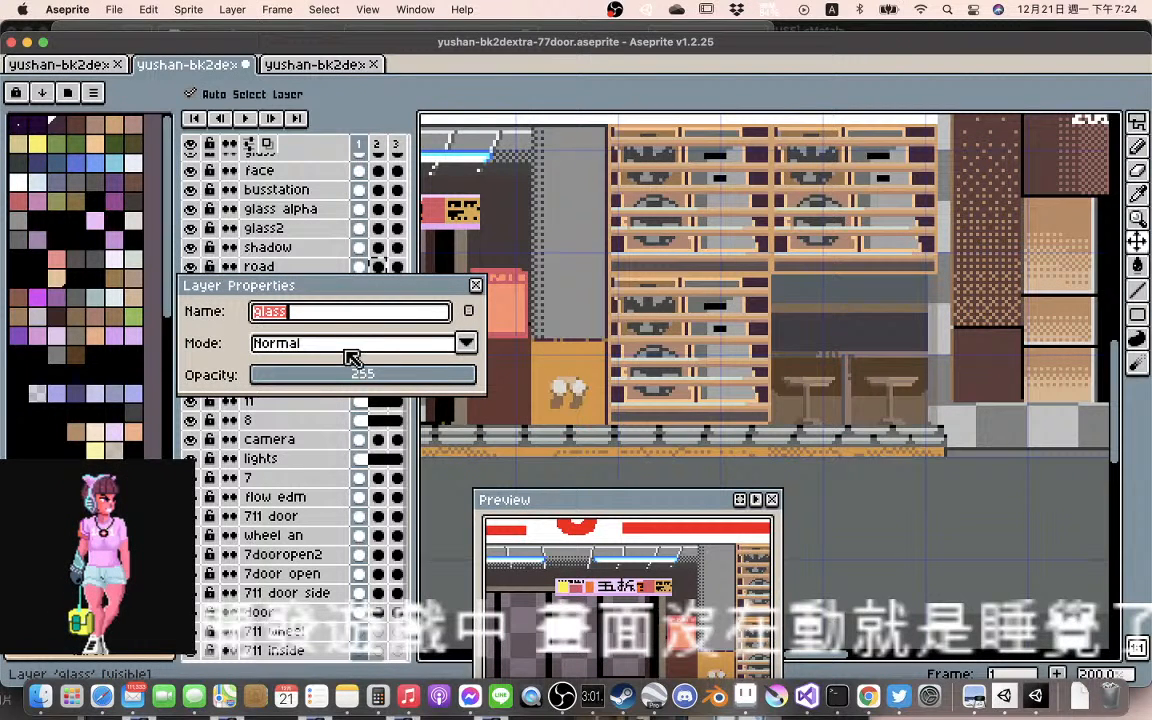
mouse_move(362, 375)
mouse_down()
mouse_move(437, 375)
mouse_move(314, 377)
mouse_move(382, 376)
mouse_up()
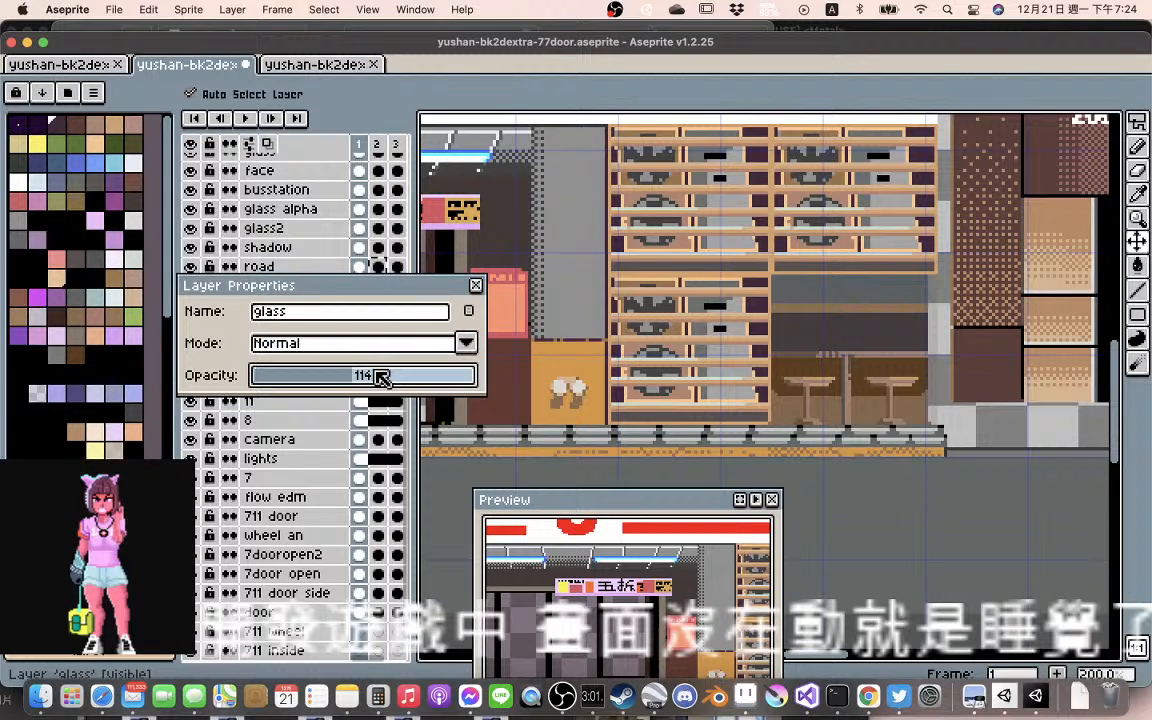
click(362, 343)
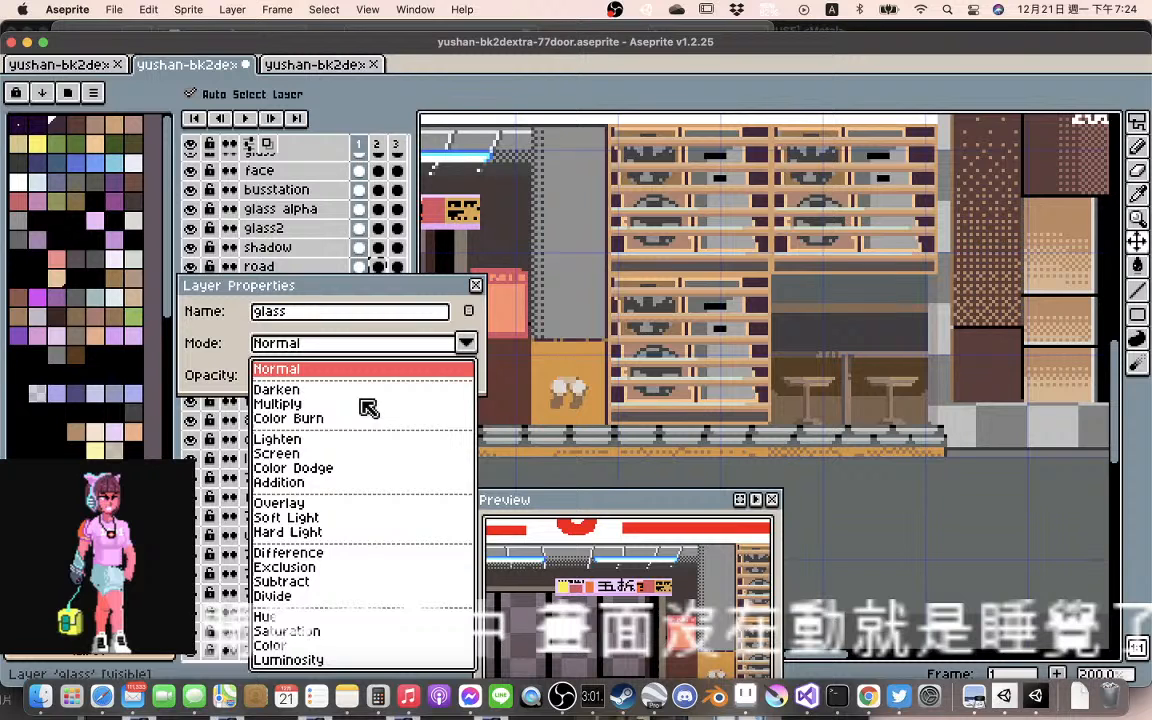
click(427, 352)
key(Down)
key(Down)
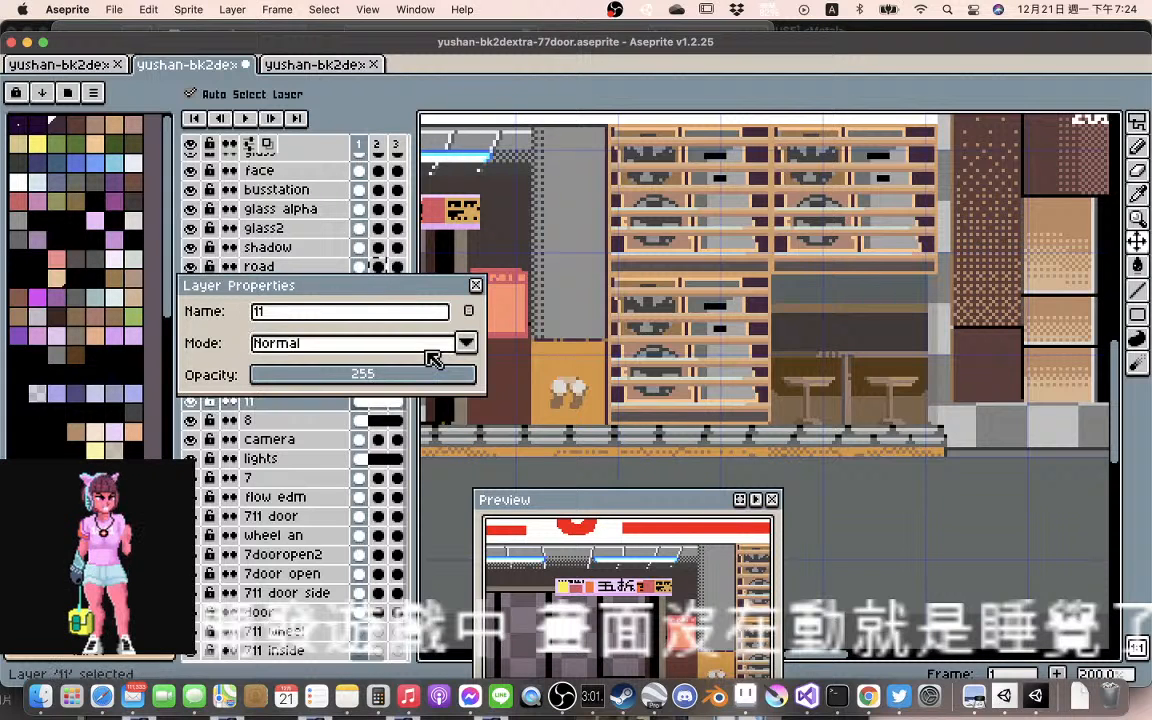
key(Down)
key(Down)
key(Down)
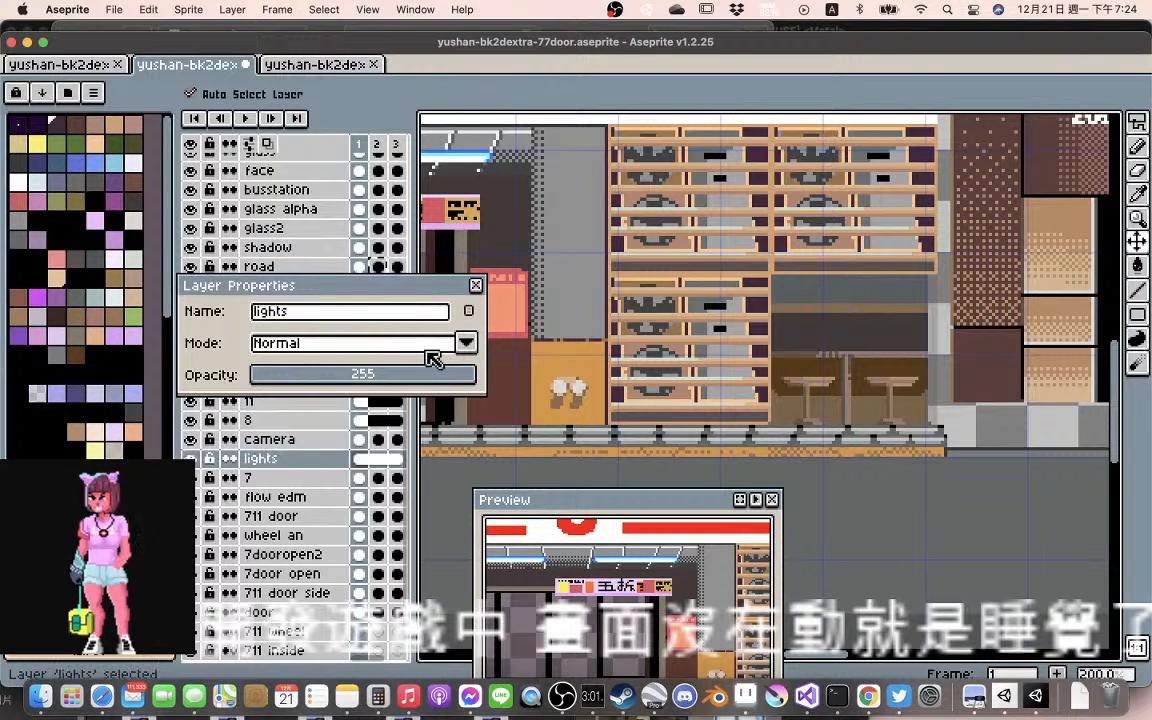
key(Up)
key(Up)
key(Up)
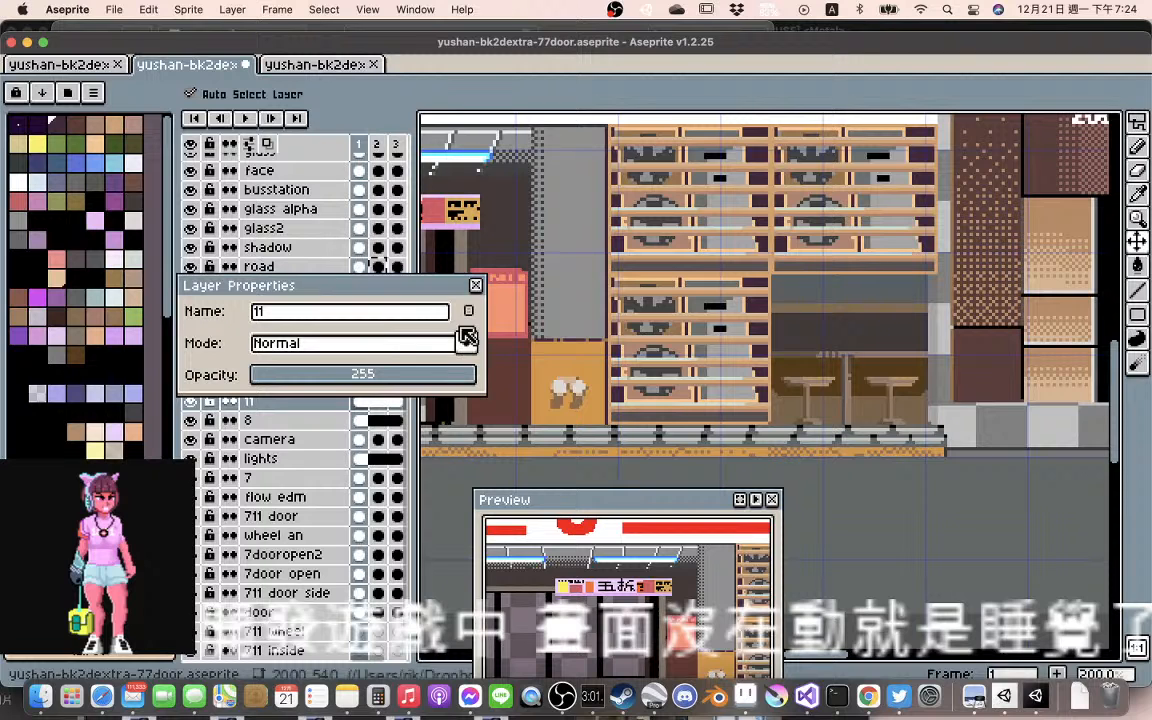
key(Escape)
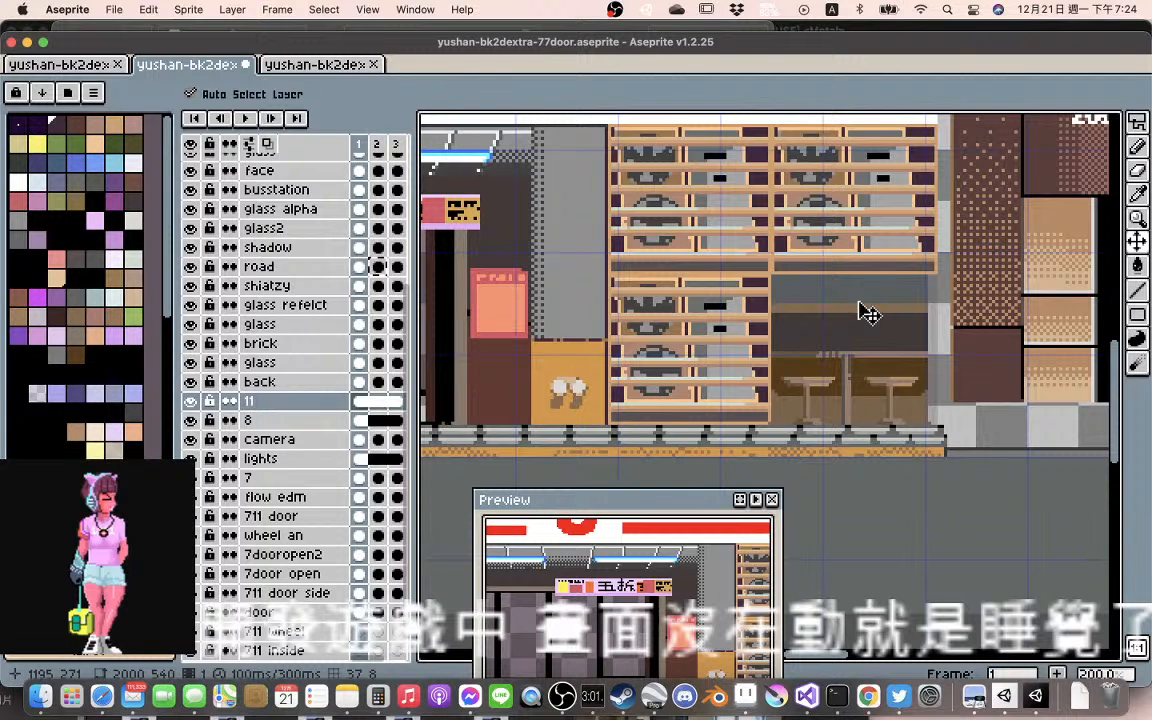
Inspect how the window seating and glass line up with the shelves, entrance and floor edge in frame 1
scroll(920, 315, up, 1)
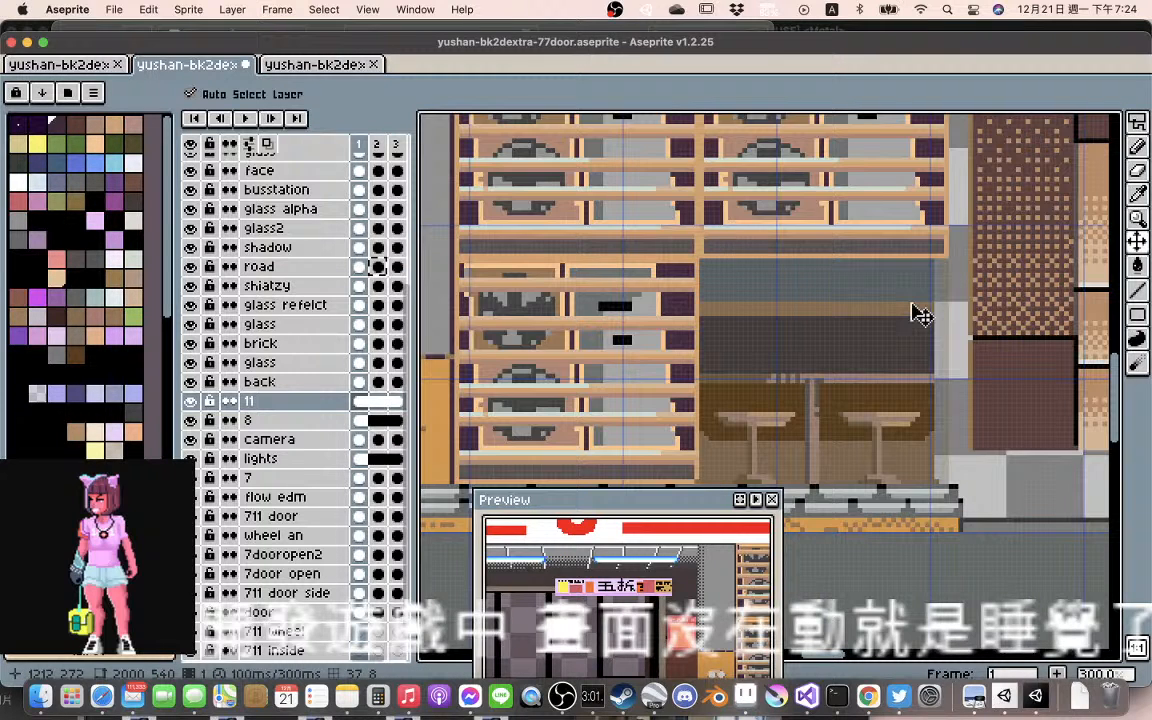
drag(920, 315, 643, 408)
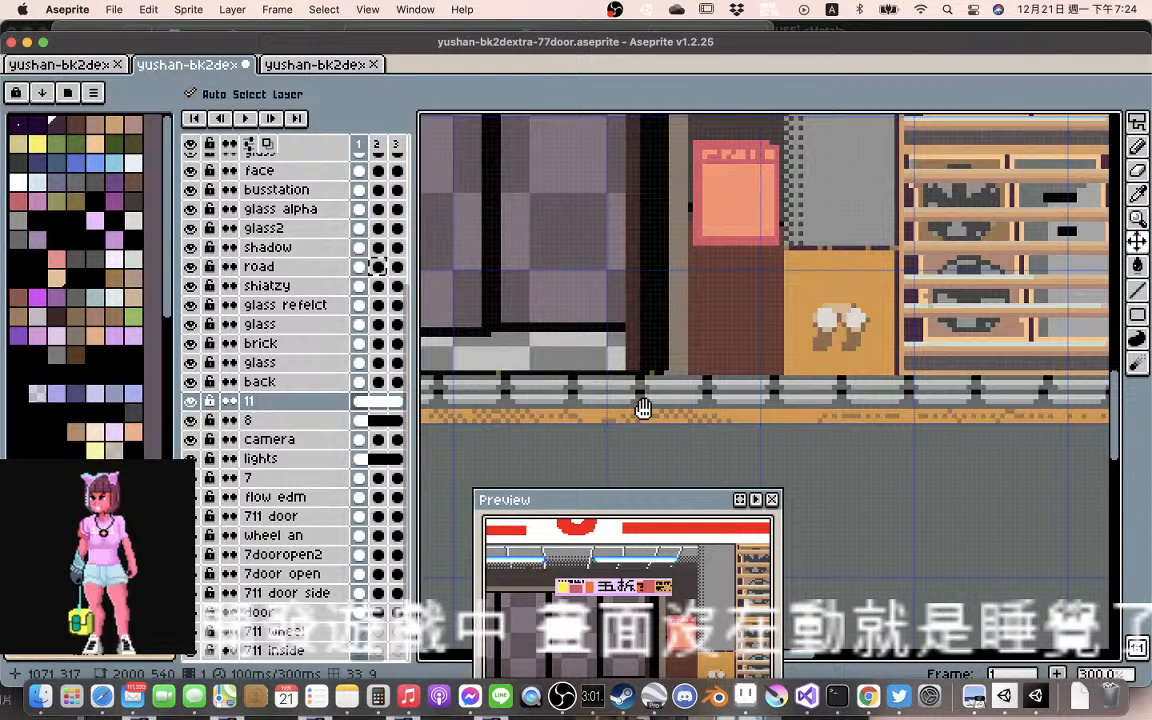
scroll(750, 406, right, 5)
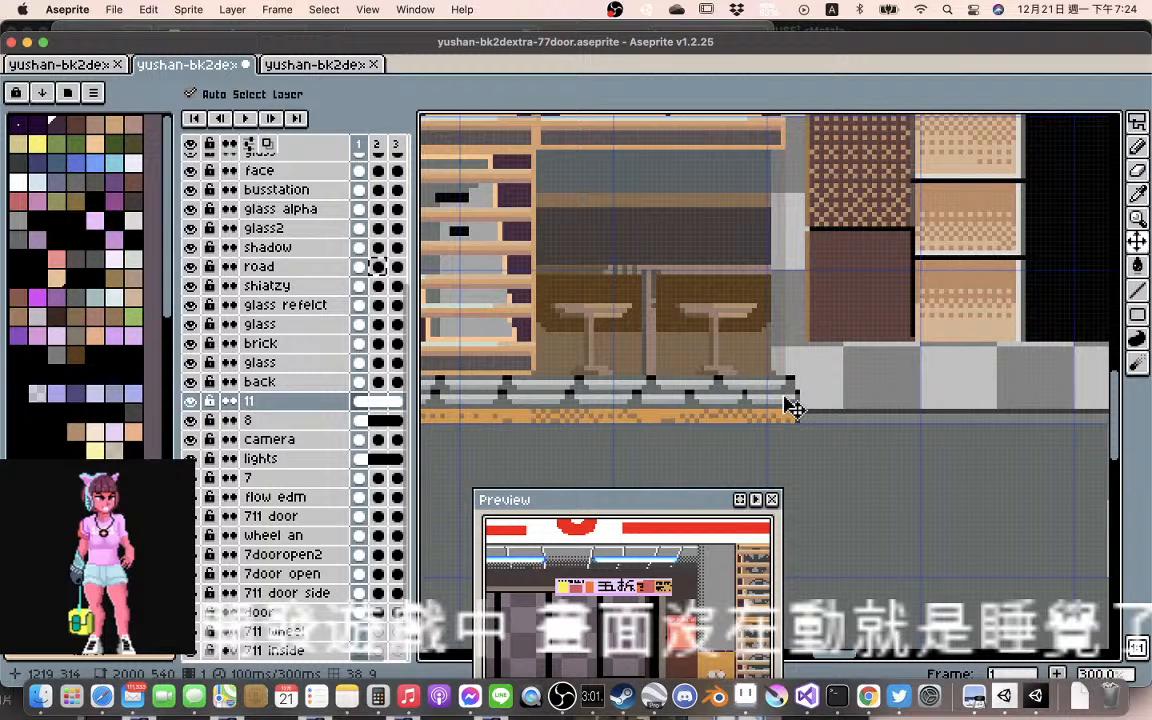
scroll(802, 303, down, 1)
scroll(802, 303, up, 1)
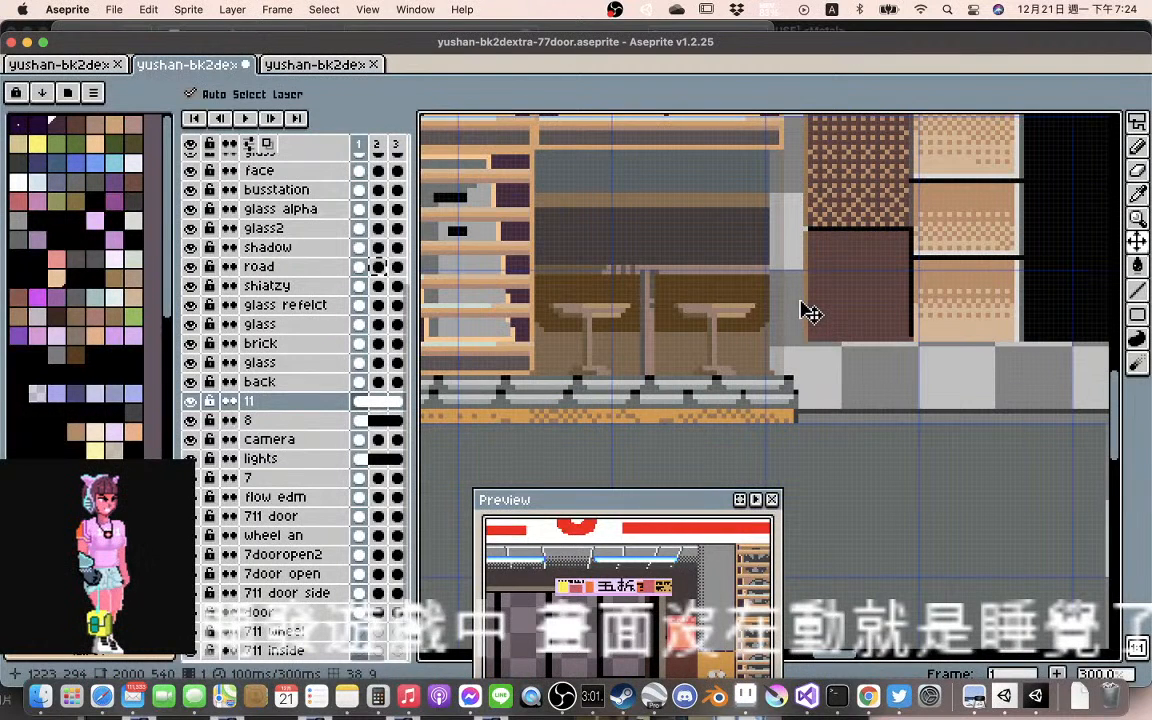
drag(810, 313, 805, 418)
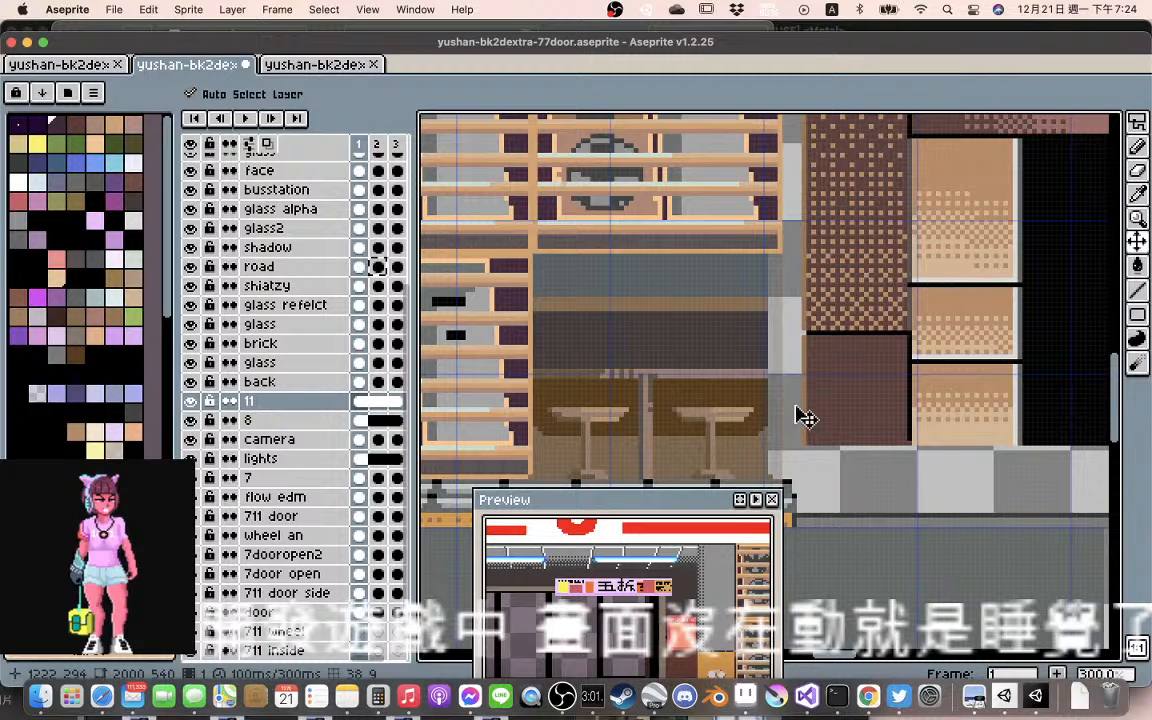
click(728, 386)
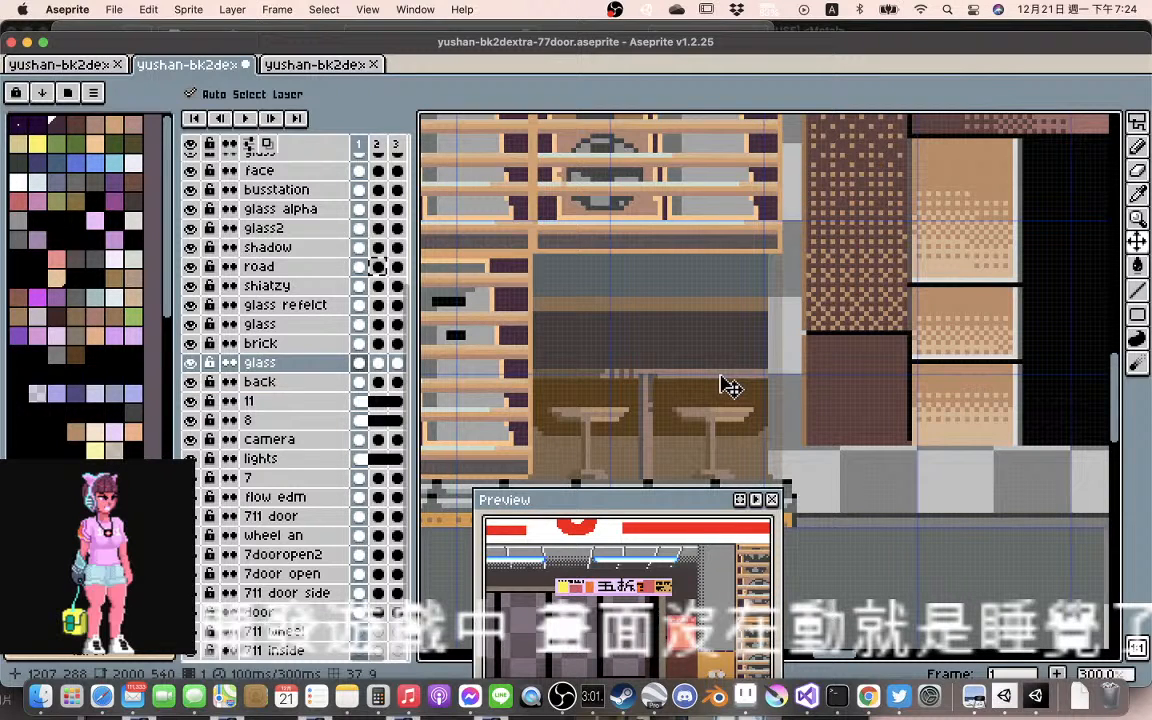
key(super+t)
mouse_move(785, 365)
mouse_down()
mouse_move(801, 368)
mouse_move(783, 363)
mouse_up()
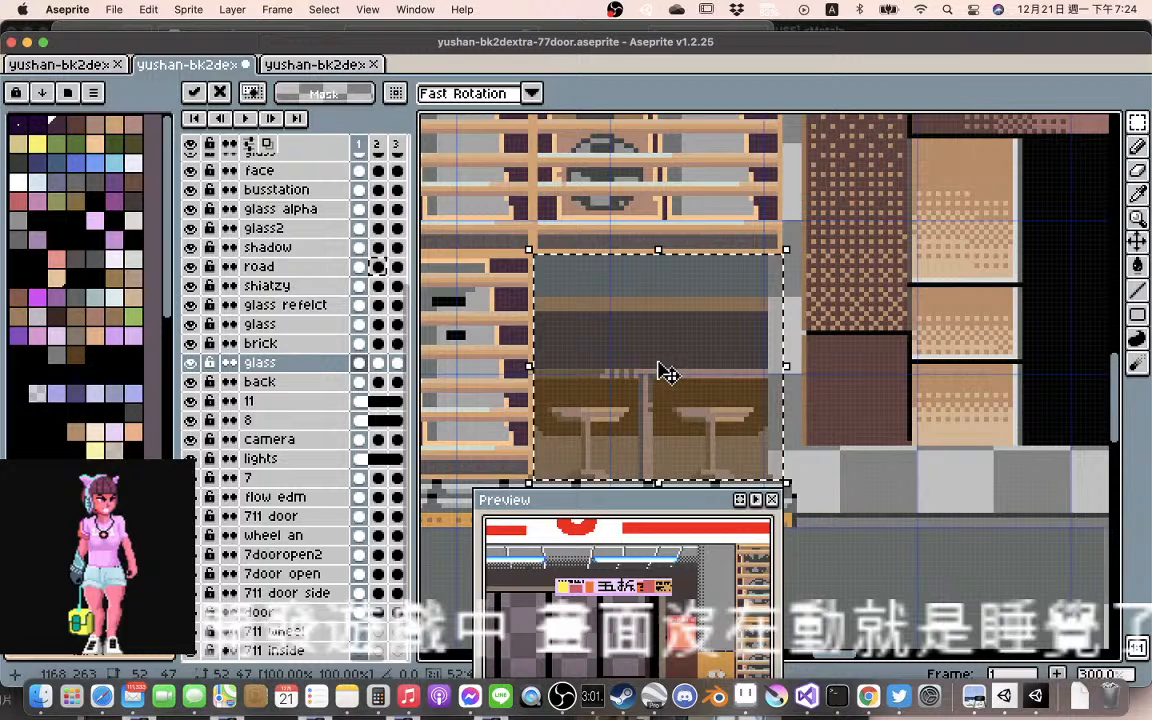
key(super+z)
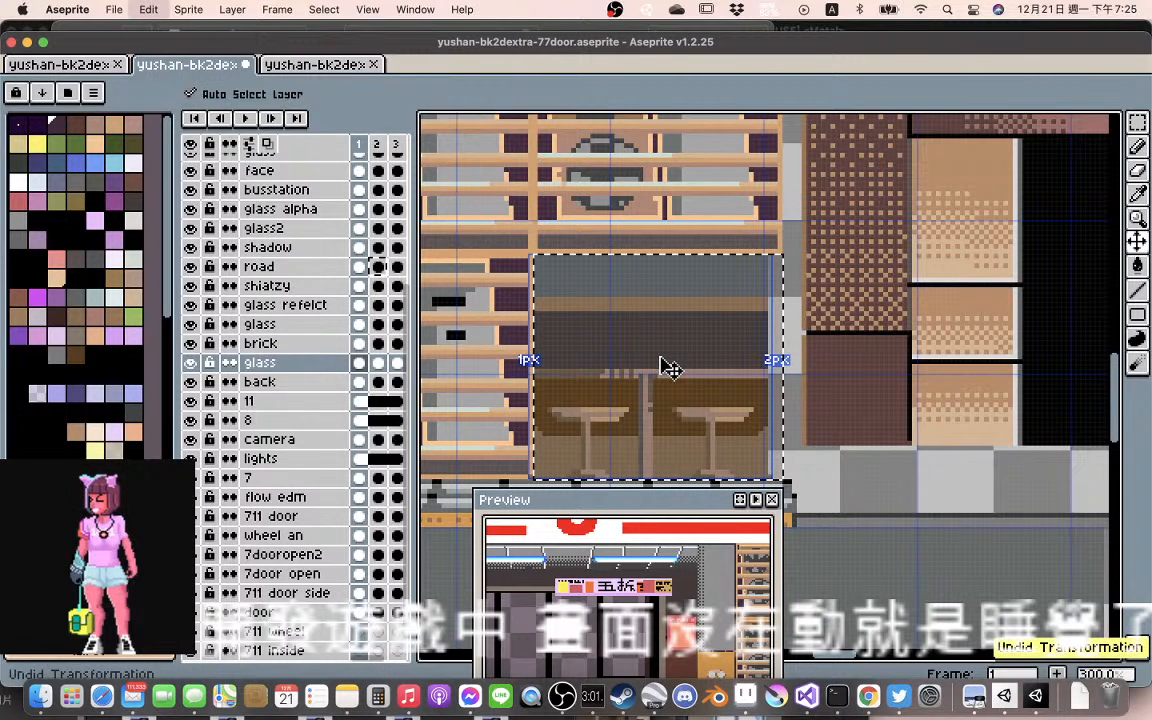
click(733, 335)
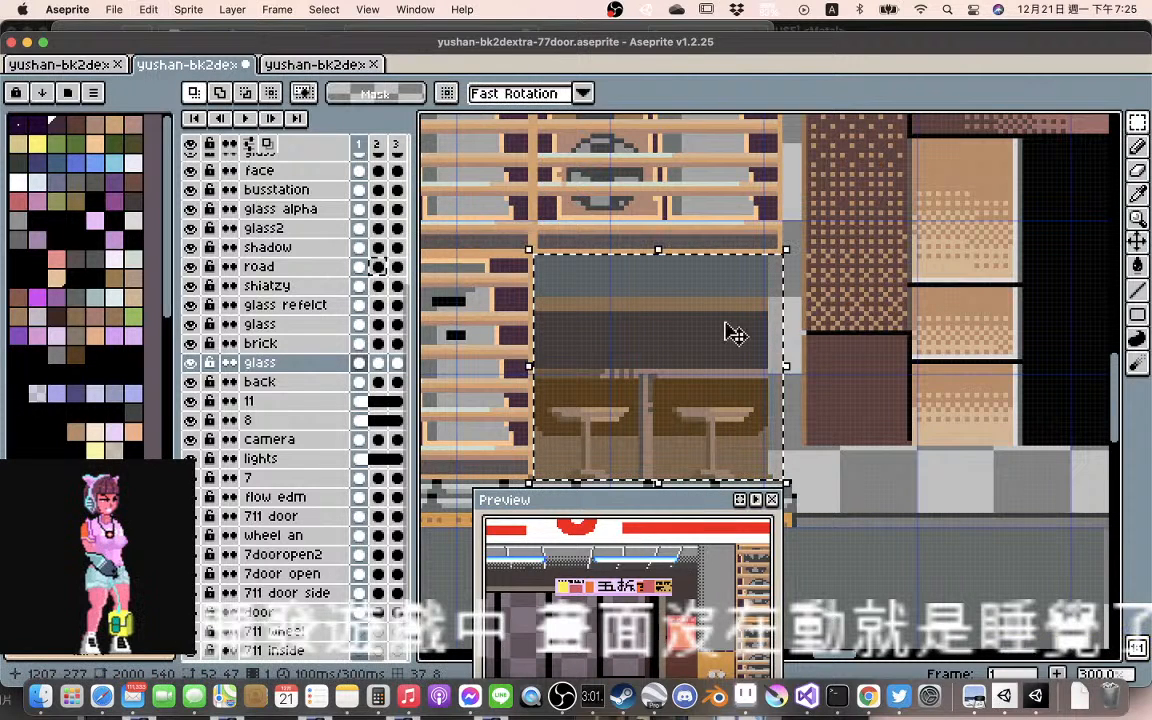
click(797, 309)
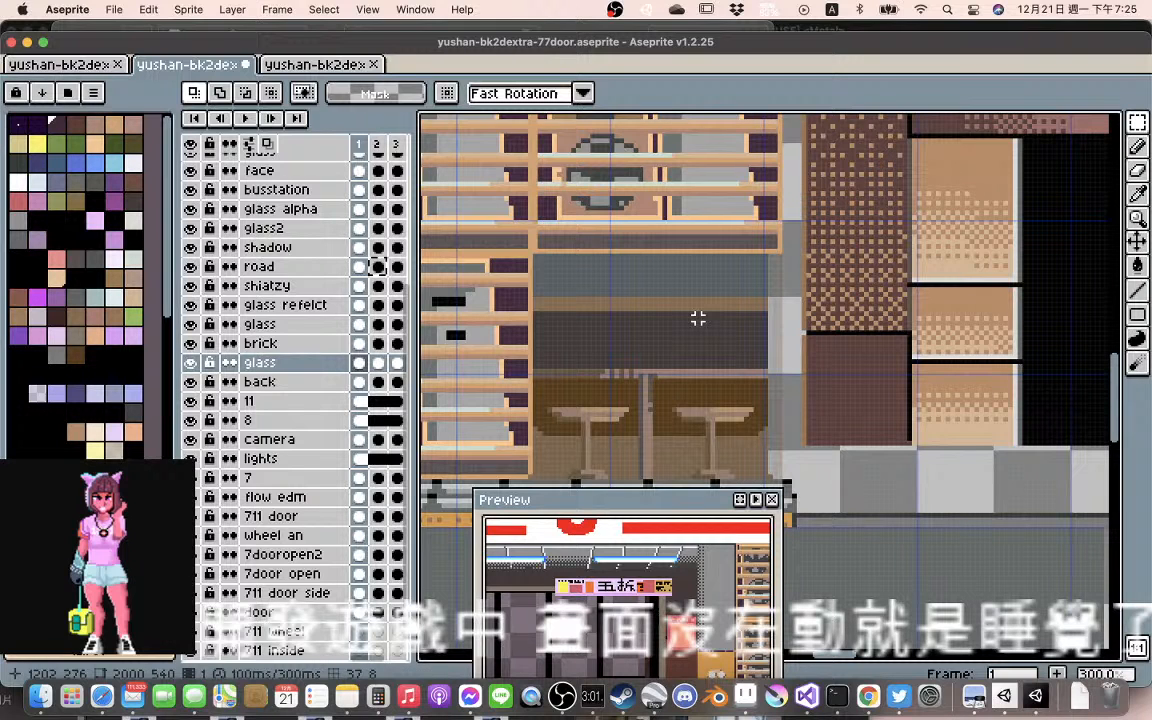
key(v)
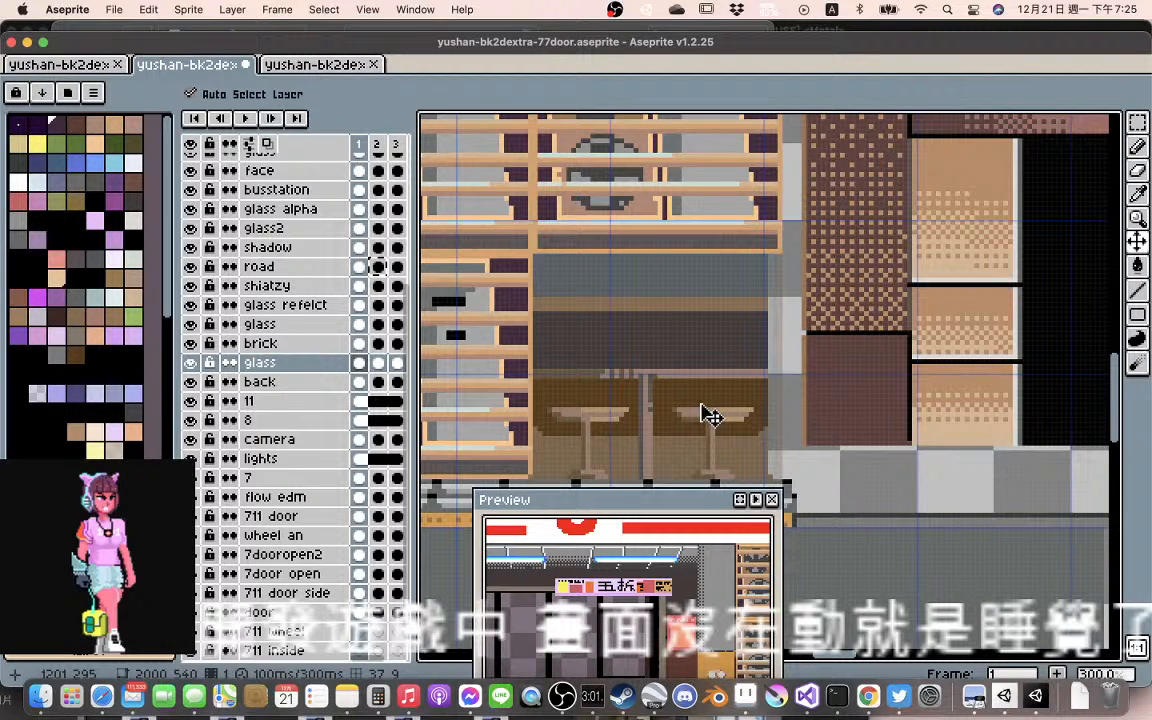
Move the glass in frame 1 clear of the seating and link the back layer's cels across frames 1 to 3
drag(704, 414, 981, 538)
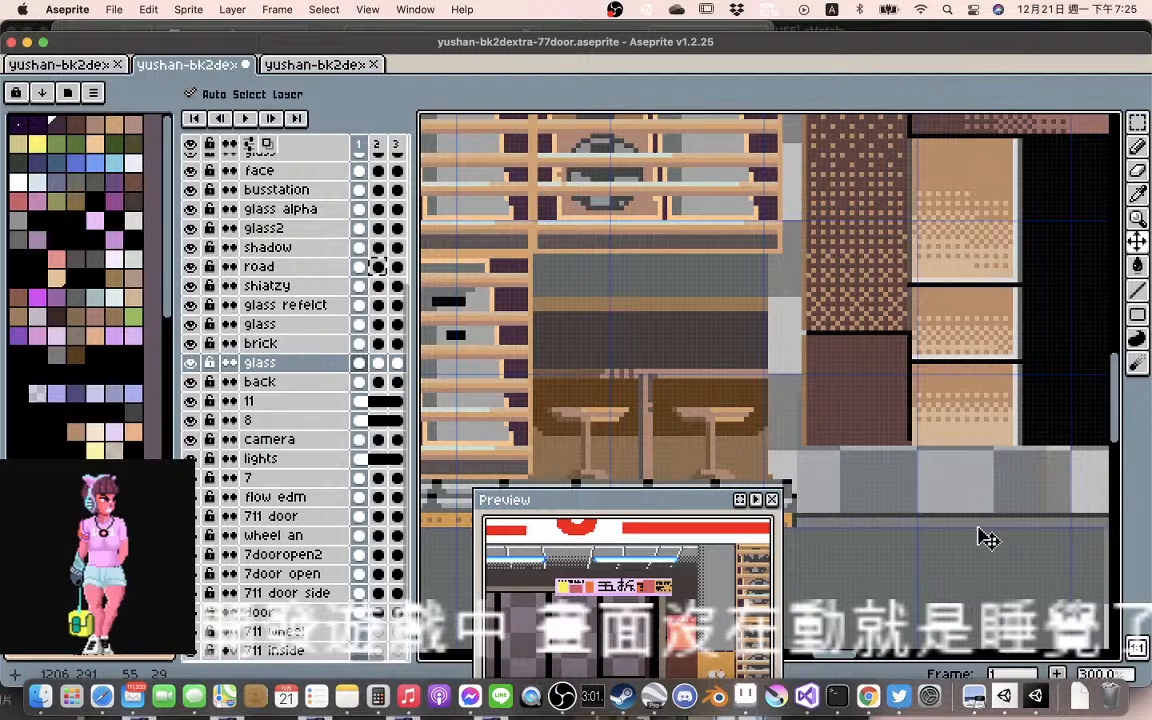
click(715, 349)
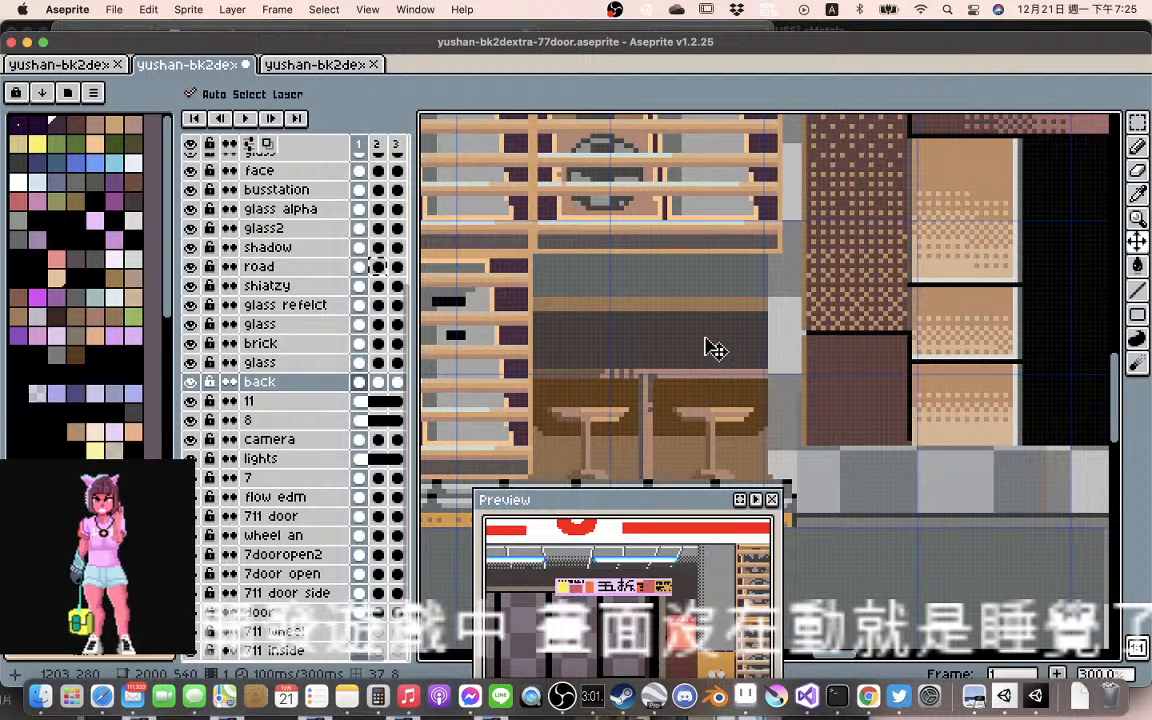
click(394, 382)
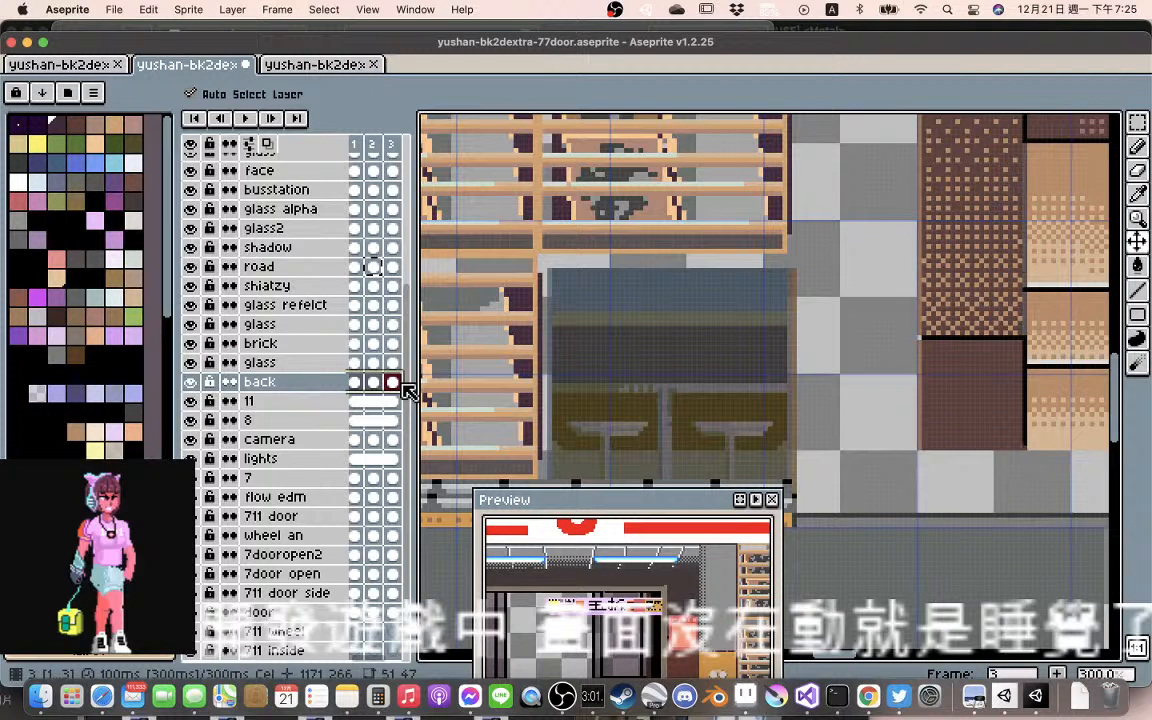
right_click(370, 384)
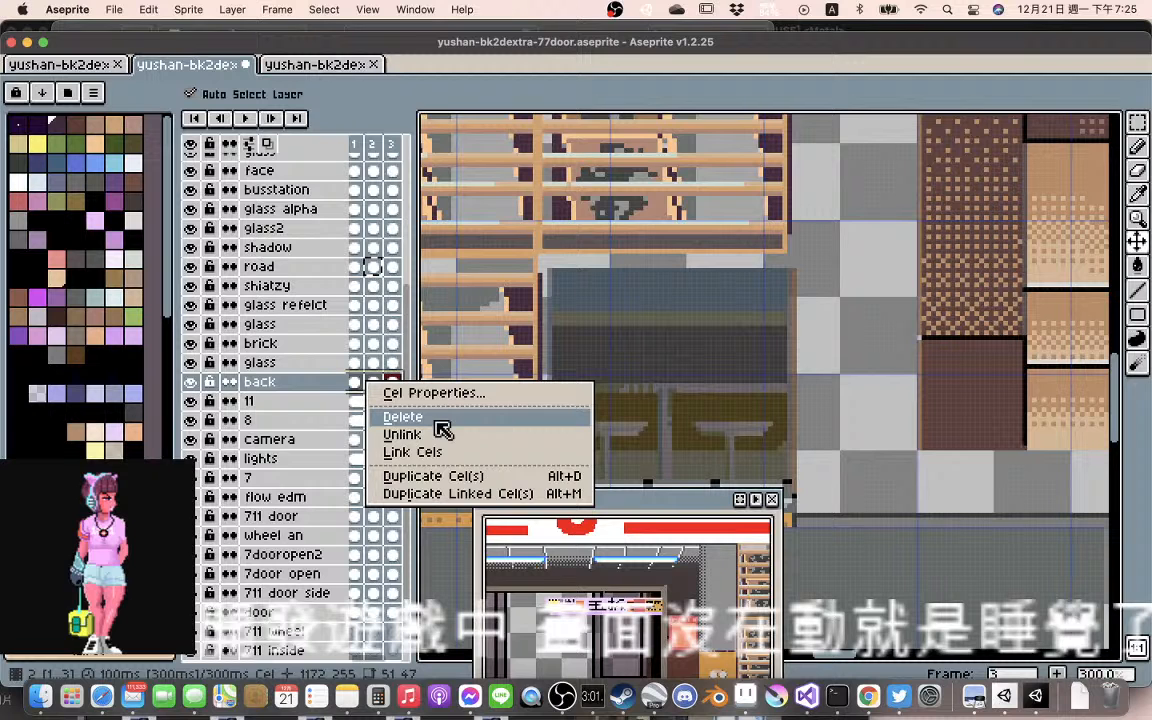
click(359, 384)
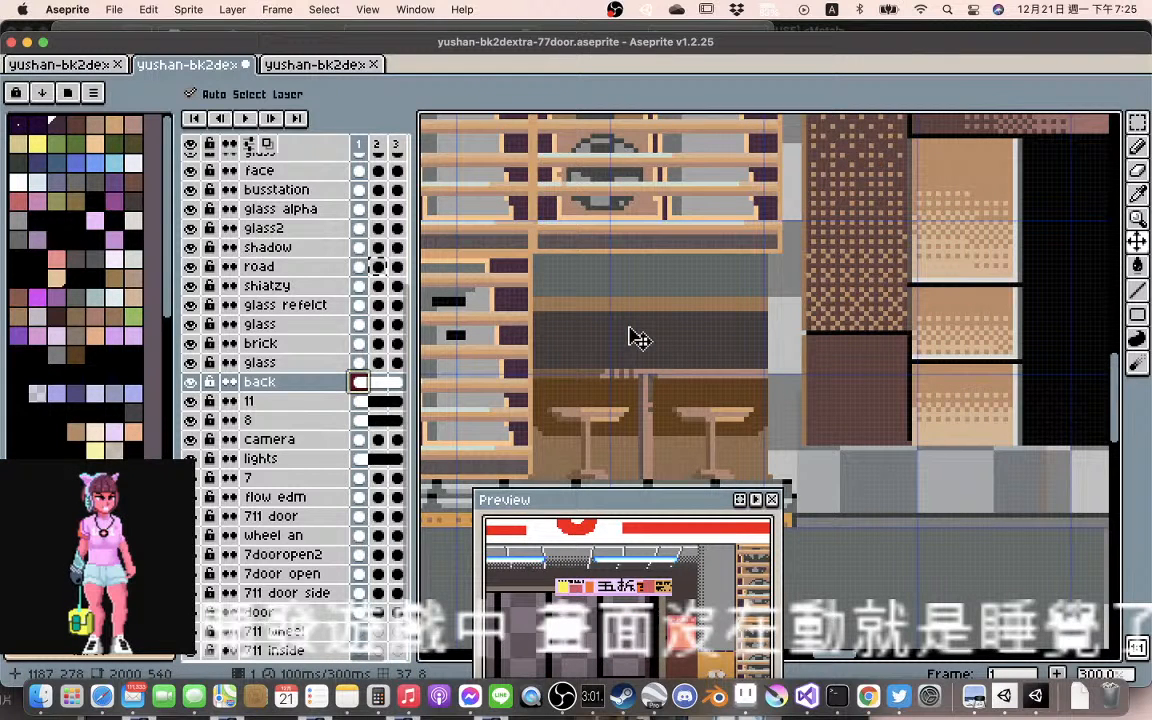
Stretch the back layer's seating artwork to 54 pixels wide and move the glass back over it
key(super+t)
mouse_move(779, 366)
mouse_down()
mouse_move(805, 378)
mouse_move(793, 366)
mouse_up()
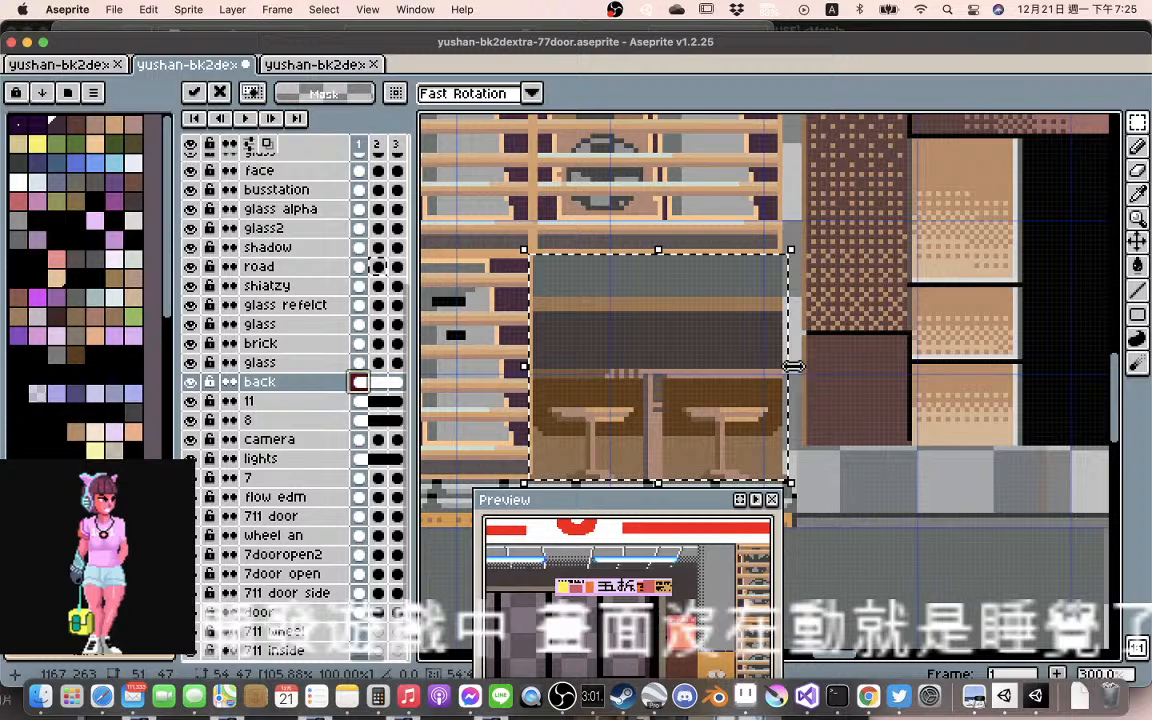
click(812, 457)
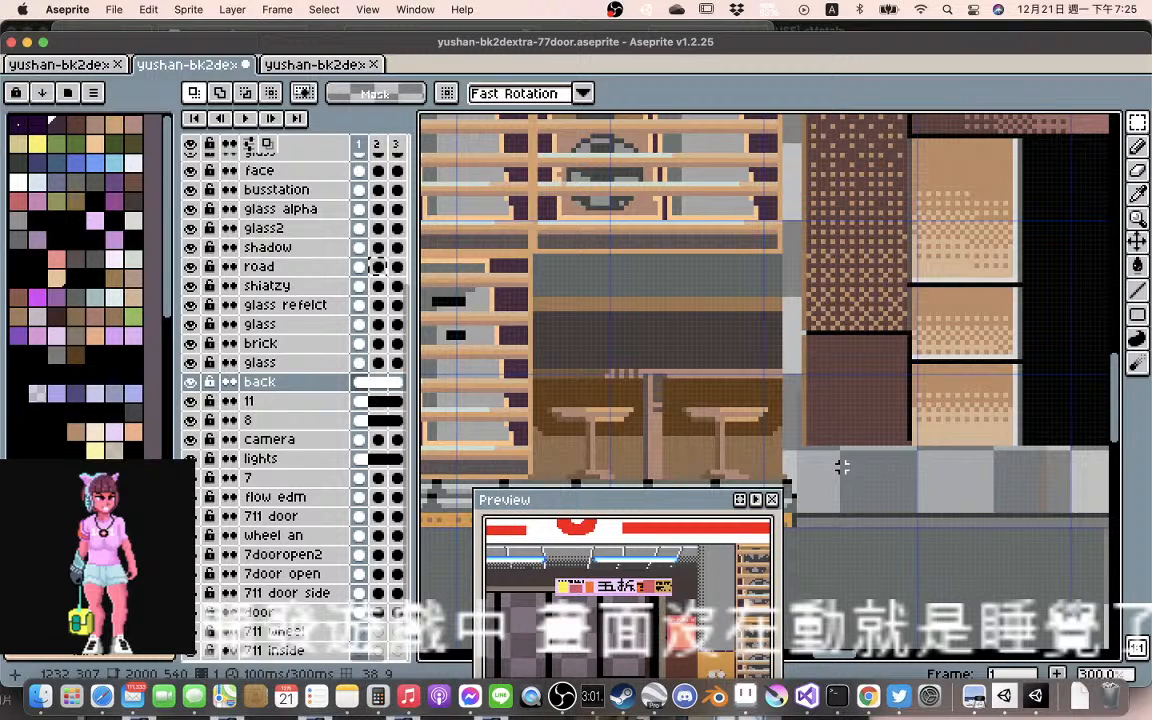
drag(842, 467, 583, 337)
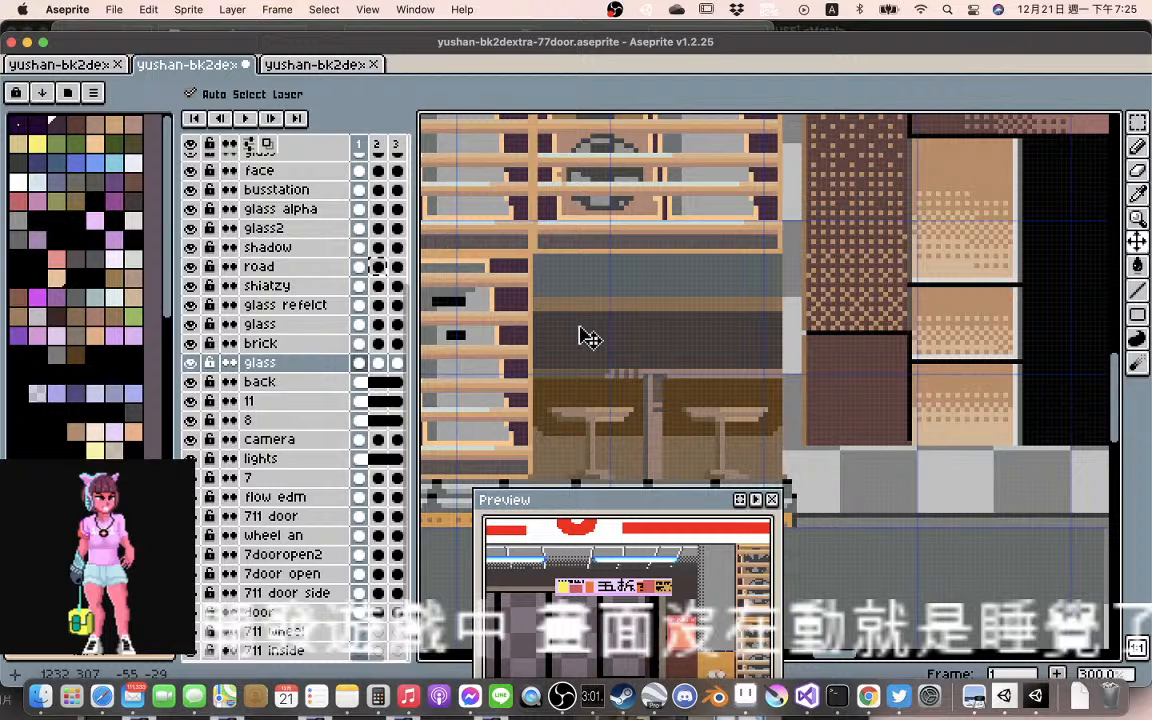
Link the glass layer's cels over the seating across frames 1 to 3 and check the frames
click(378, 366)
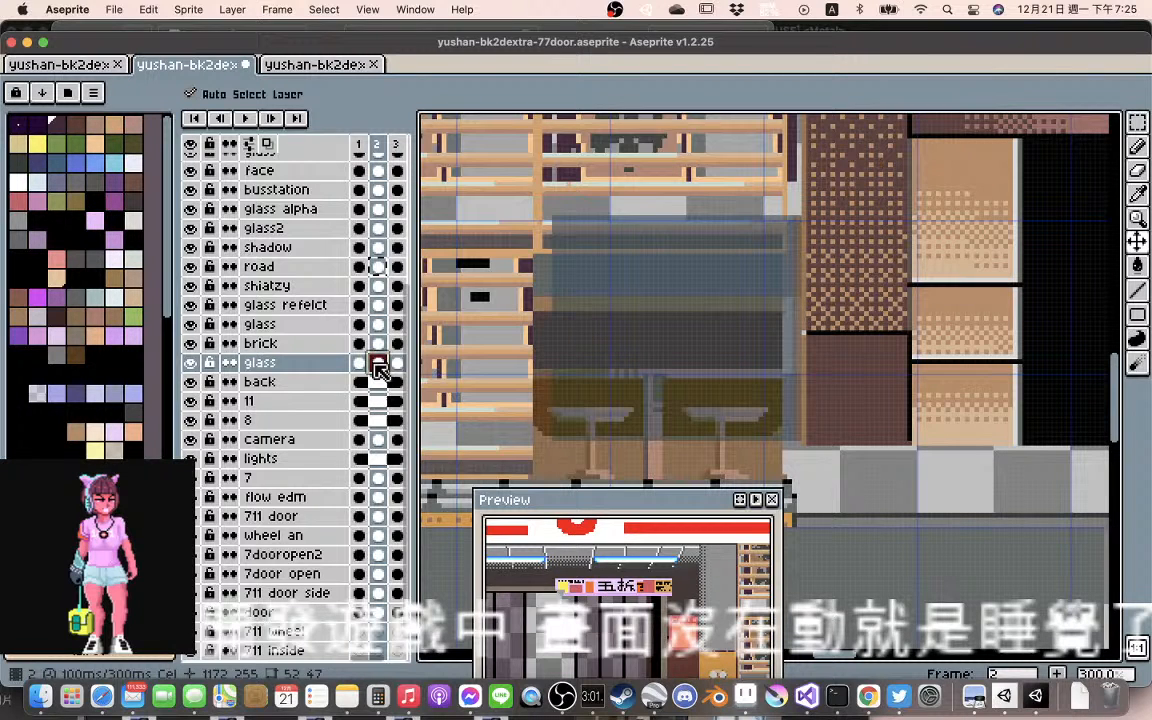
key(Right)
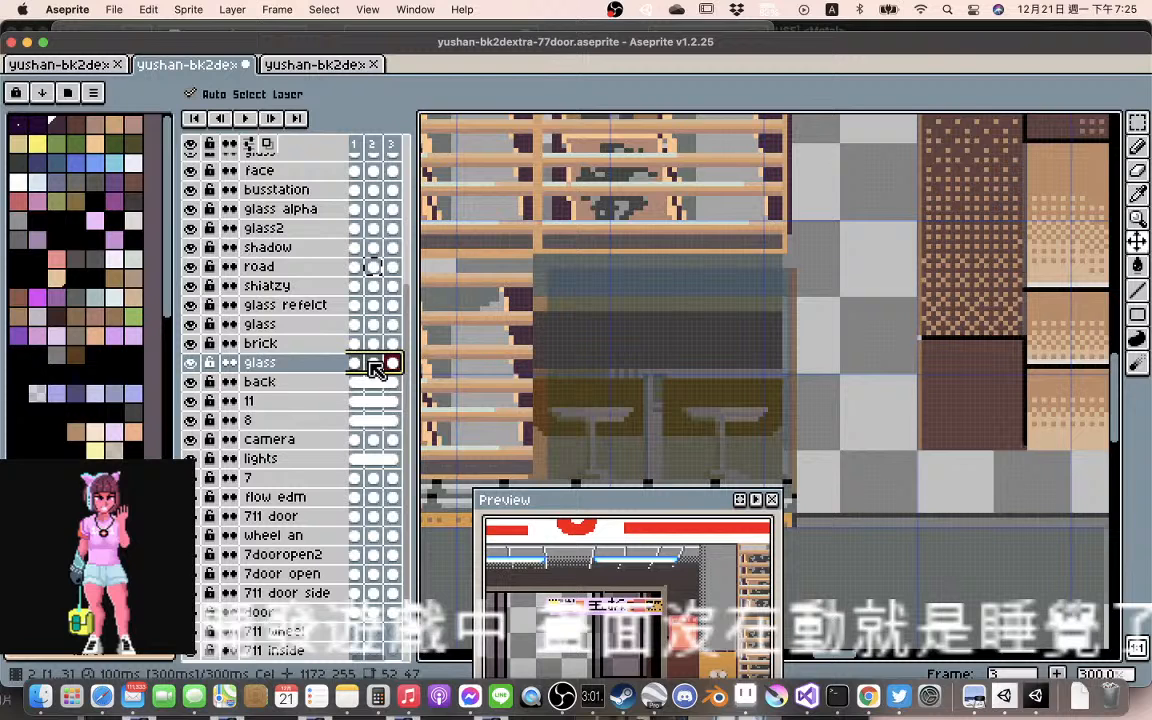
right_click(370, 363)
click(378, 383)
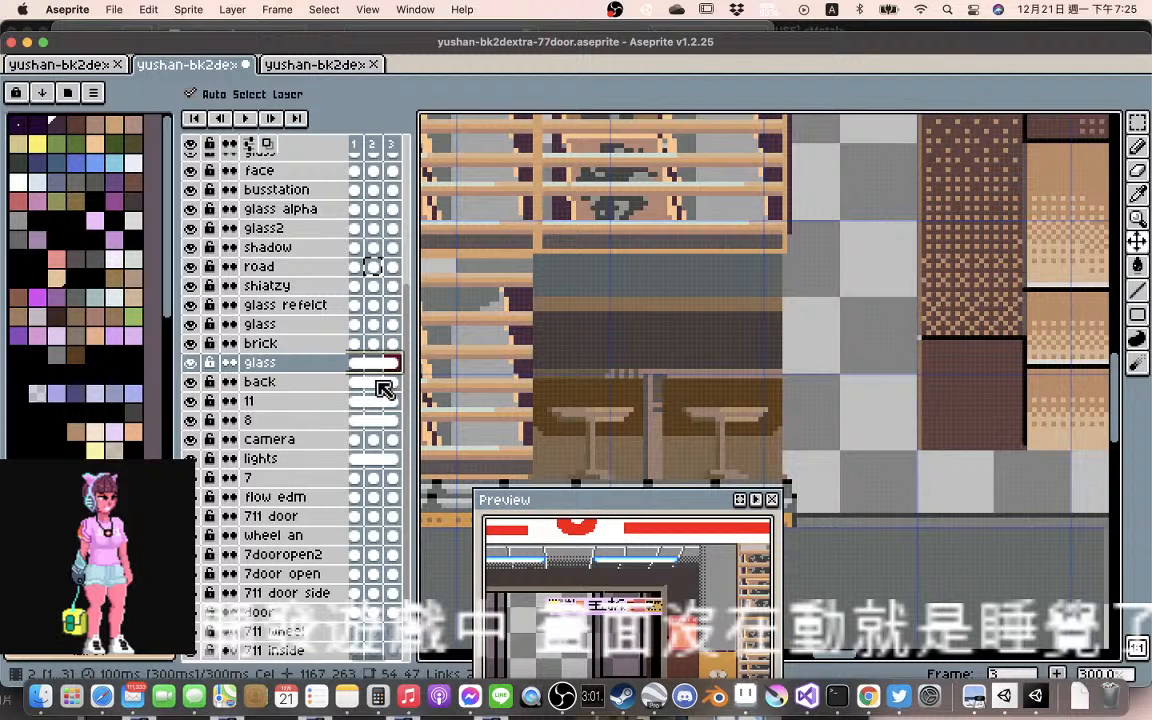
key(Right)
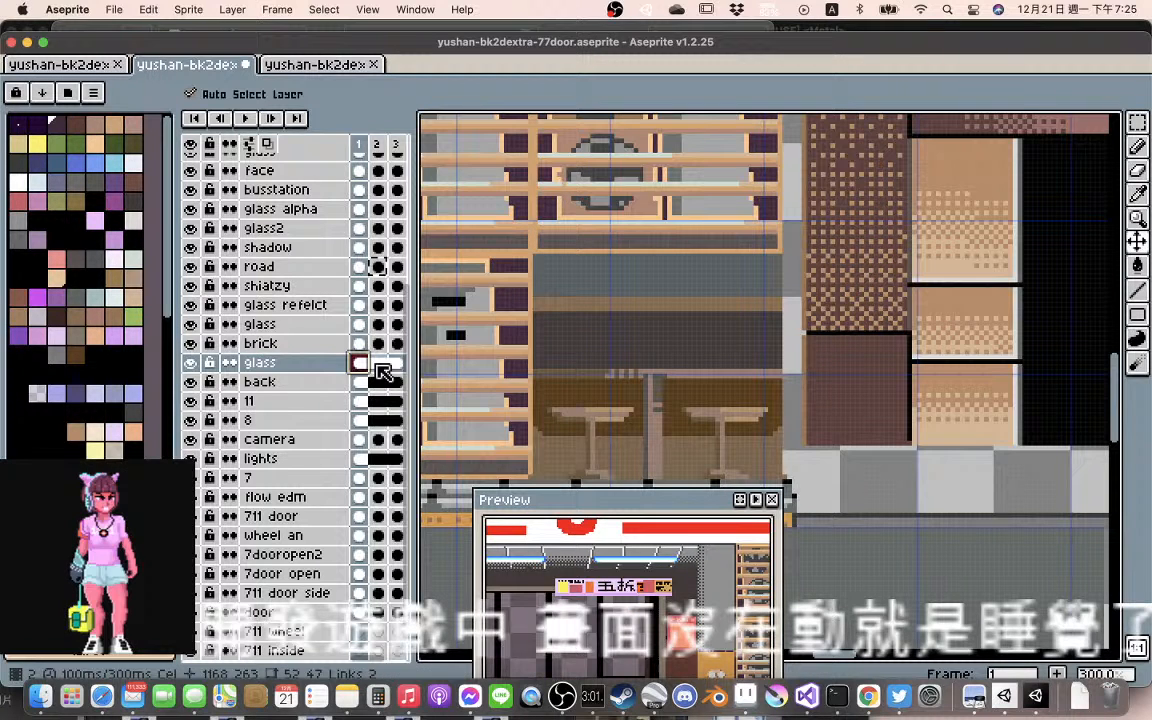
key(Left)
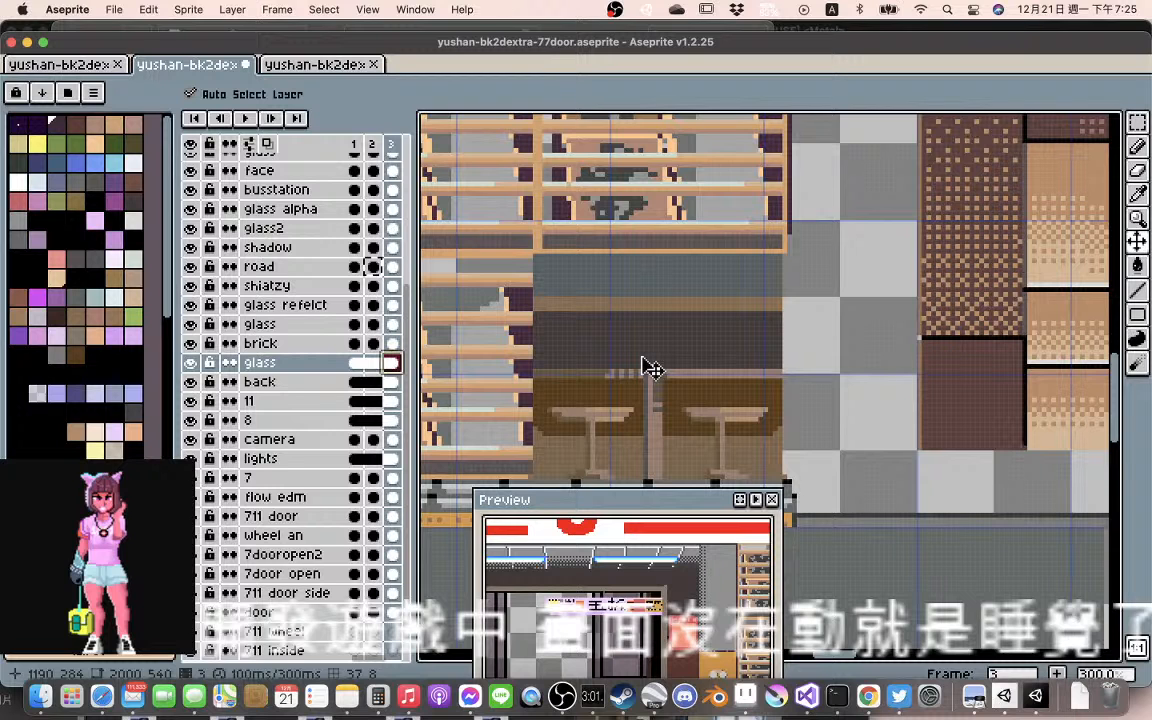
Move the wheel an artwork in frame 2 left about 4 pixels and down about 14 within the shelf racks
scroll(650, 368, down, 3)
scroll(648, 367, up, 1)
scroll(643, 366, up, 1)
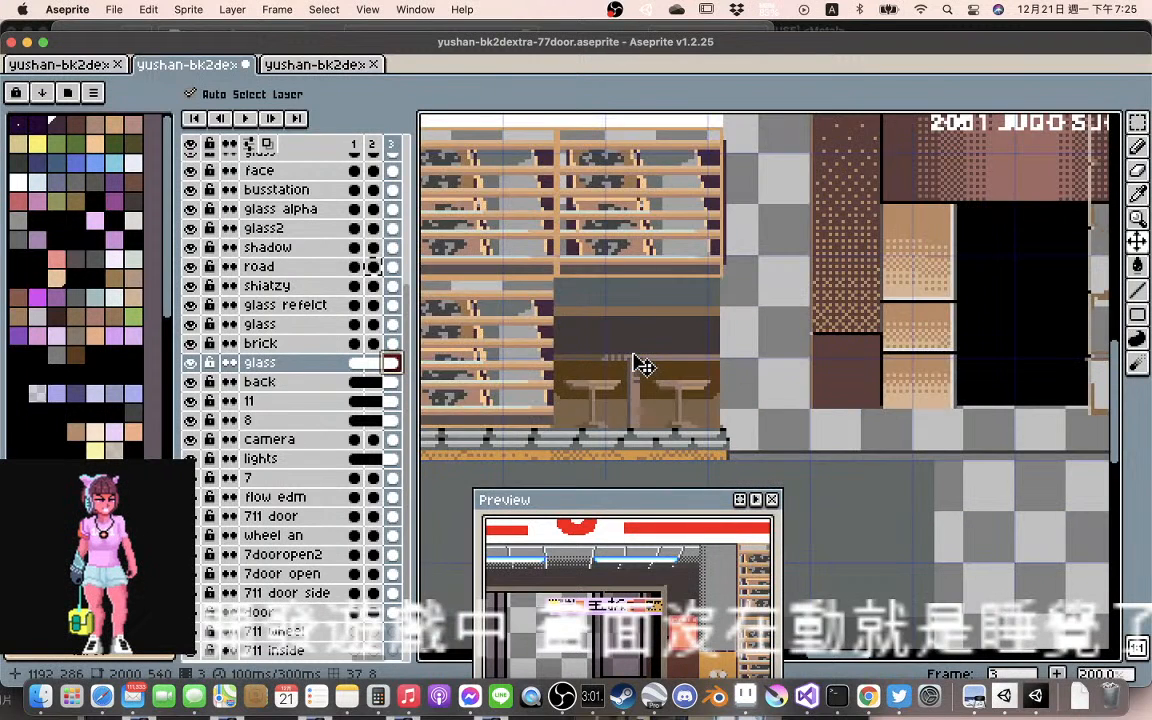
scroll(641, 366, down, 1)
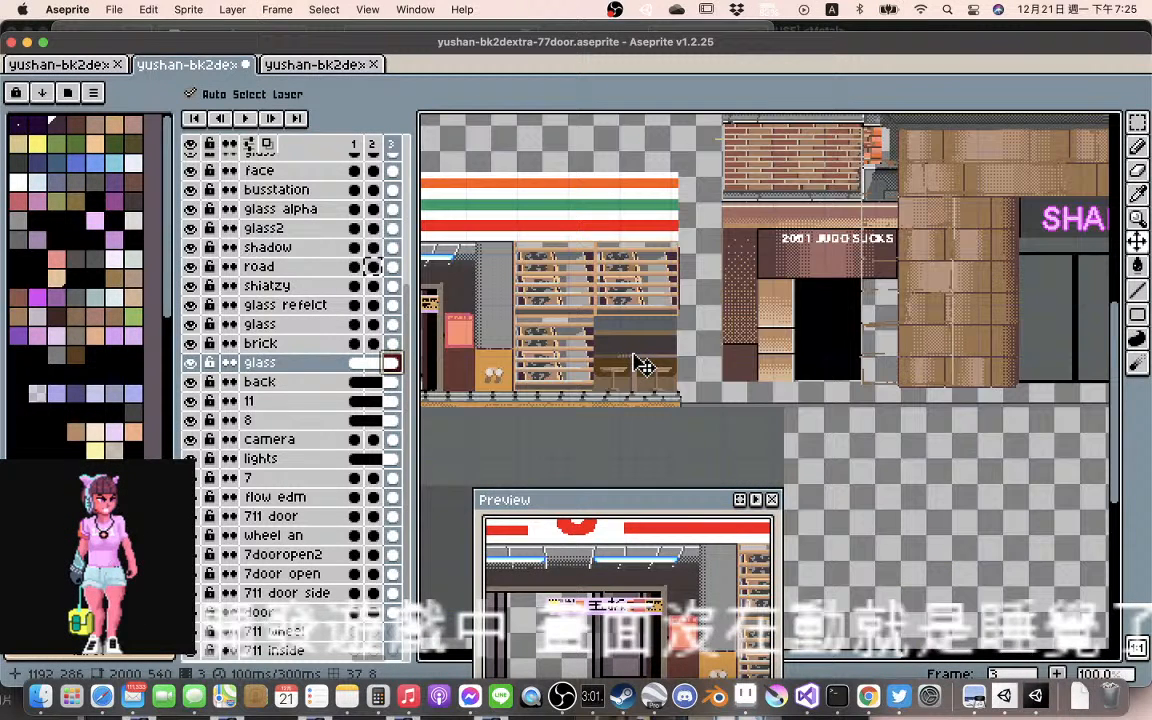
click(367, 368)
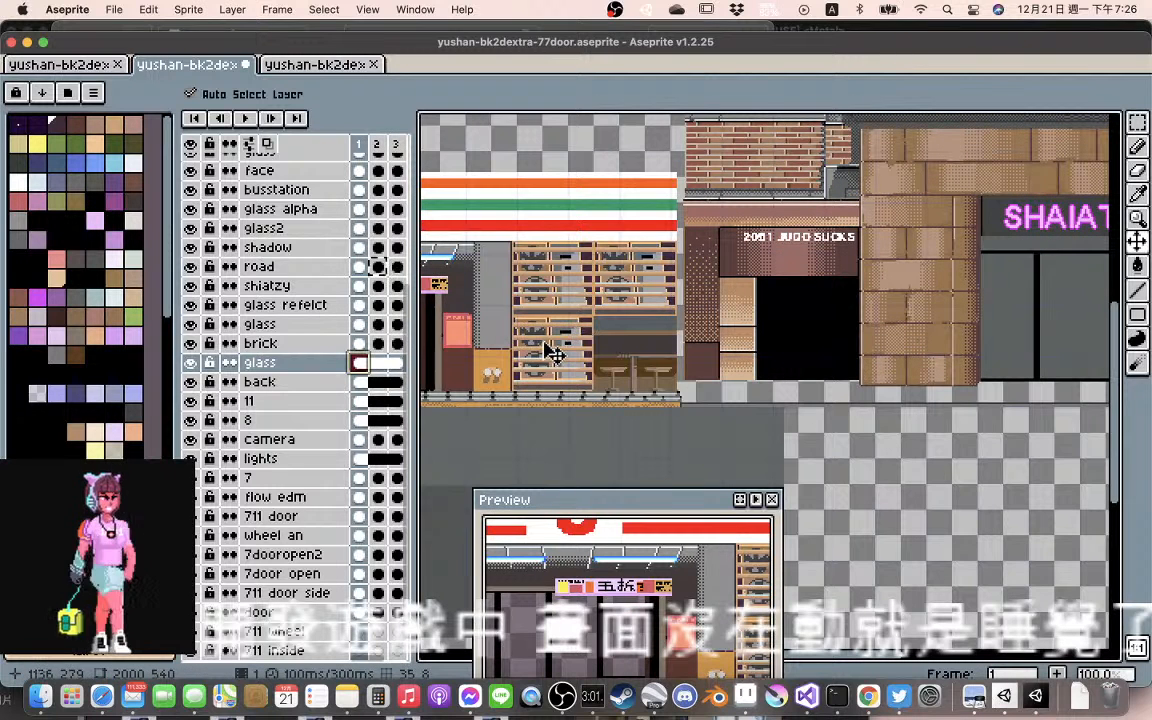
click(379, 364)
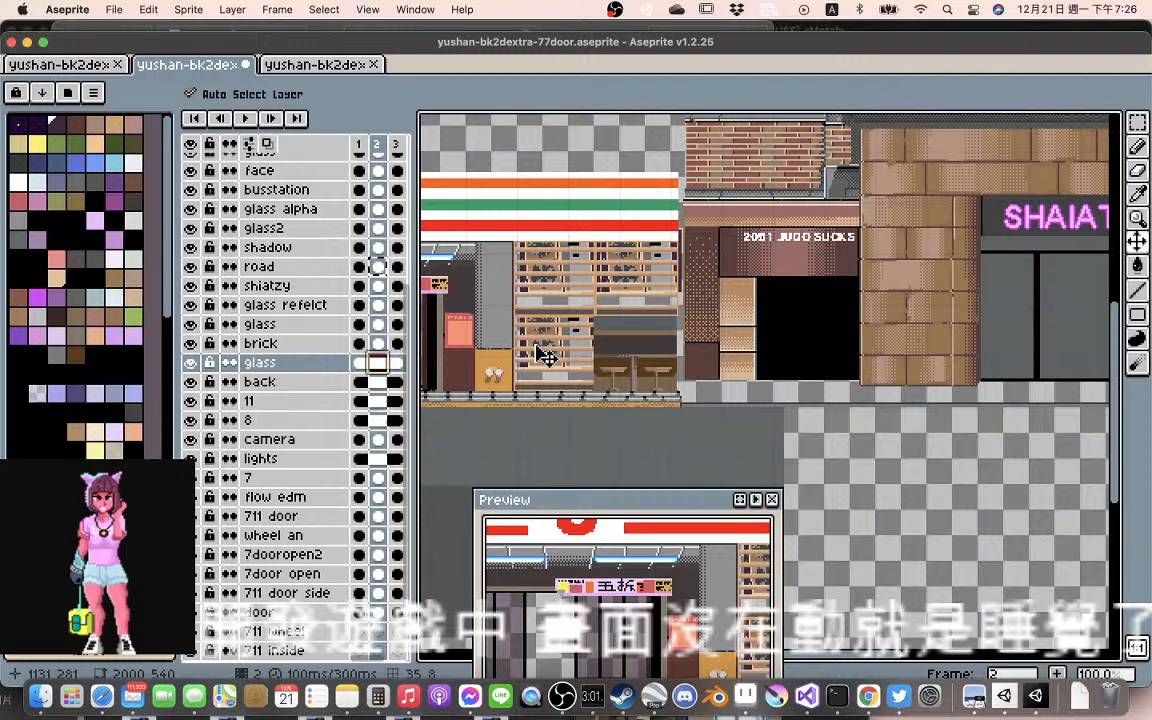
click(540, 348)
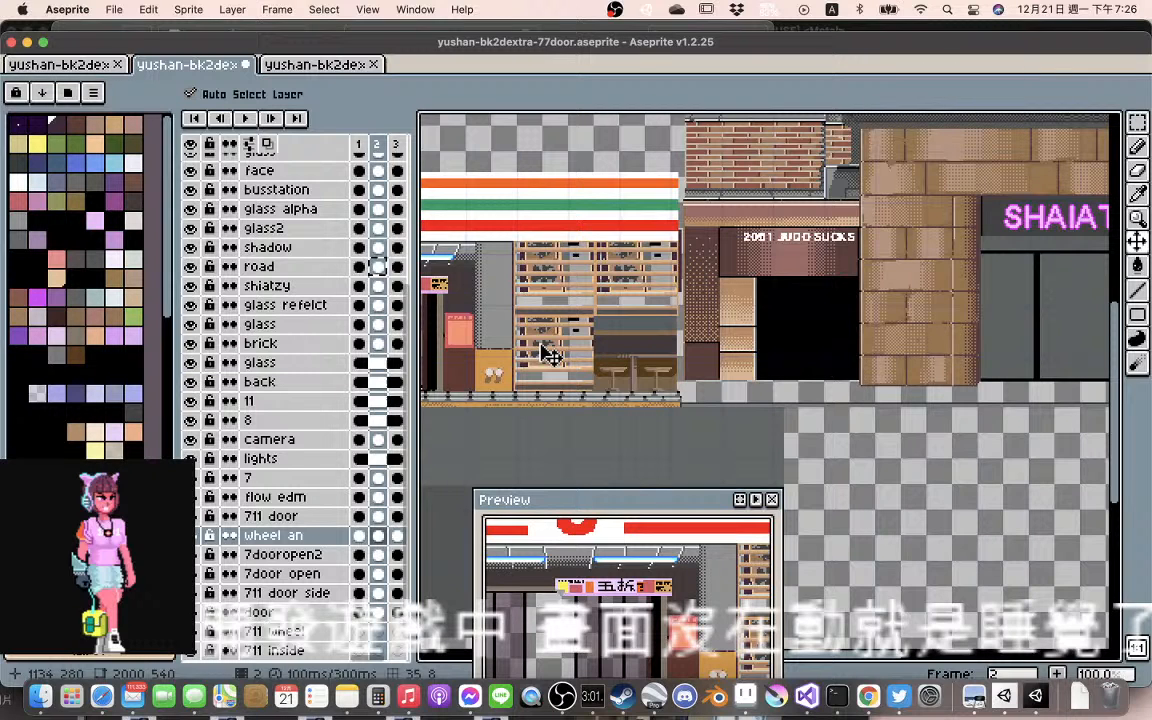
drag(541, 347, 536, 370)
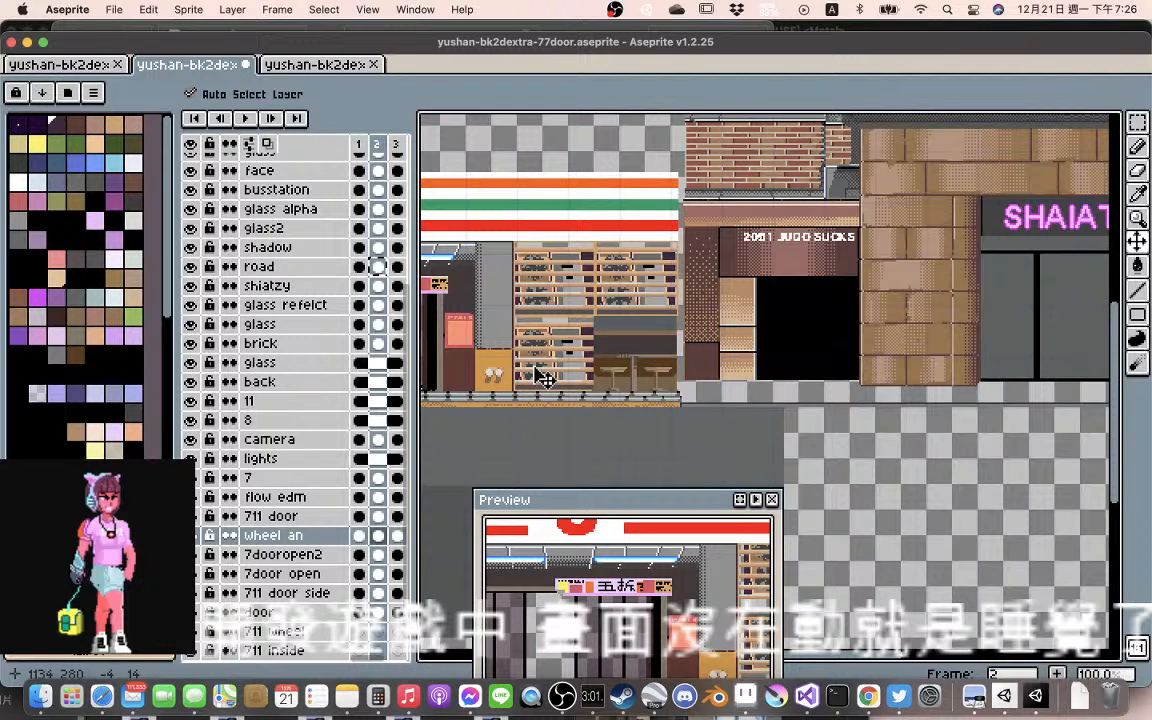
Compare the wheel an frames and move the frame 3 artwork left about 2 pixels and up about 2
scroll(598, 300, up, 1)
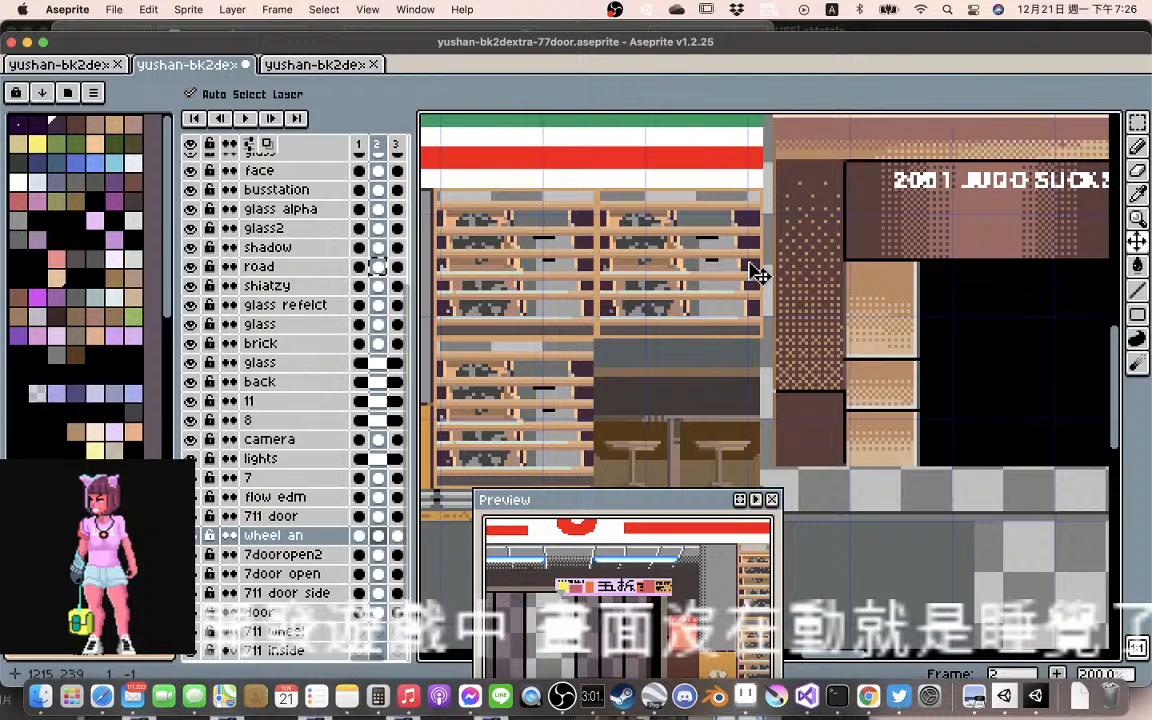
click(359, 538)
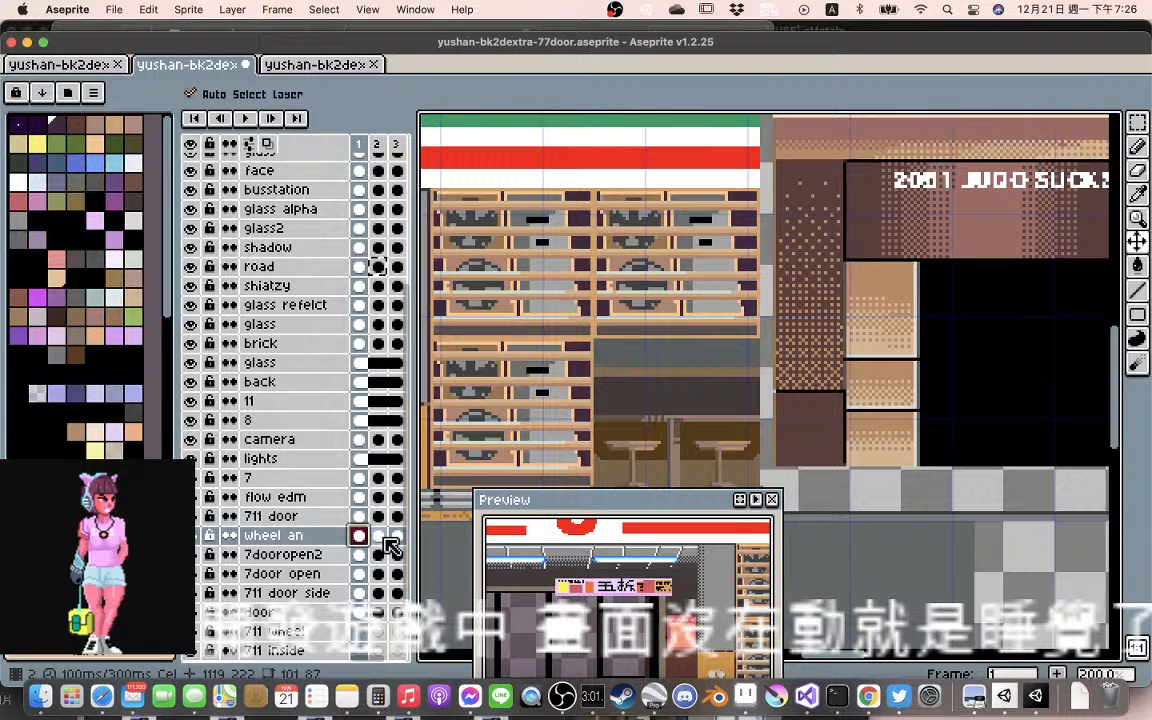
click(379, 537)
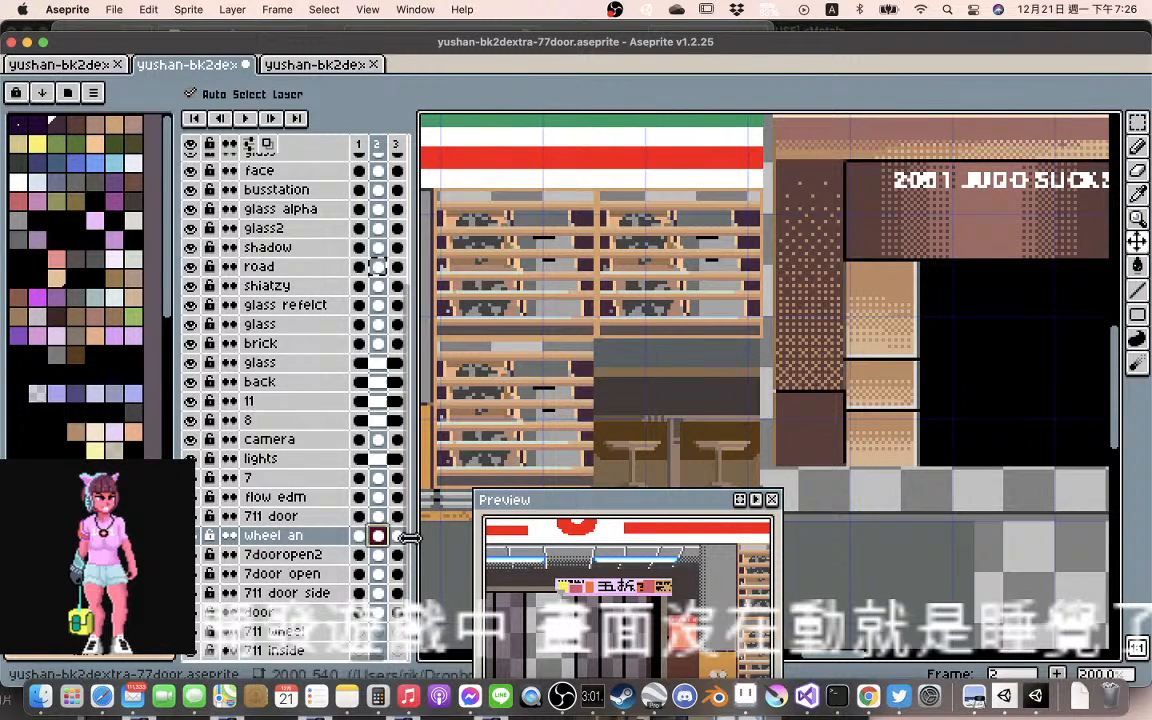
click(392, 537)
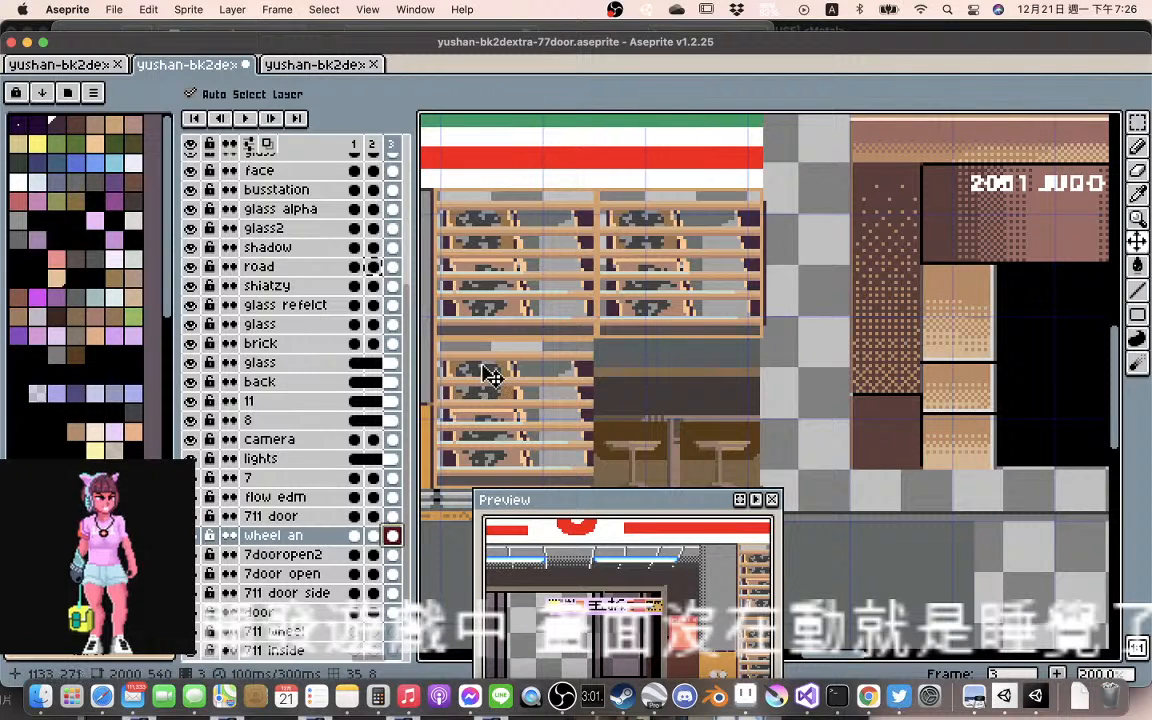
drag(483, 366, 476, 358)
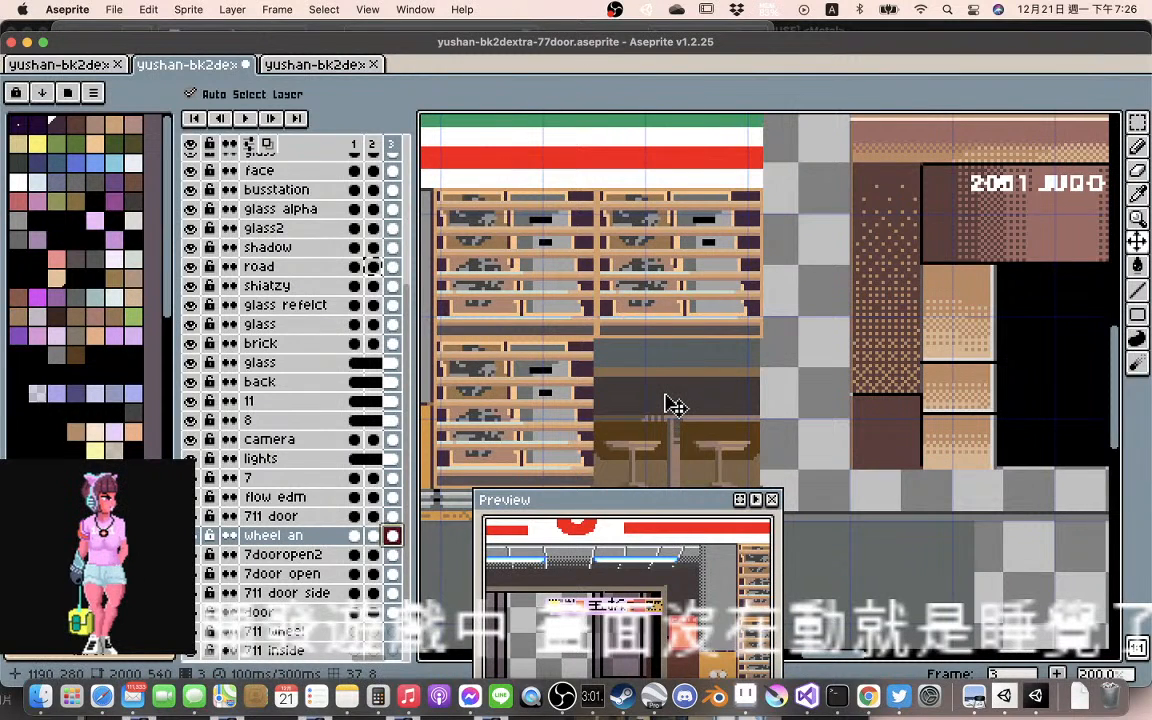
Compare the wheel an artwork in frames 2 and 3 and move the frame 2 artwork up about 5 pixels
scroll(670, 404, down, 1)
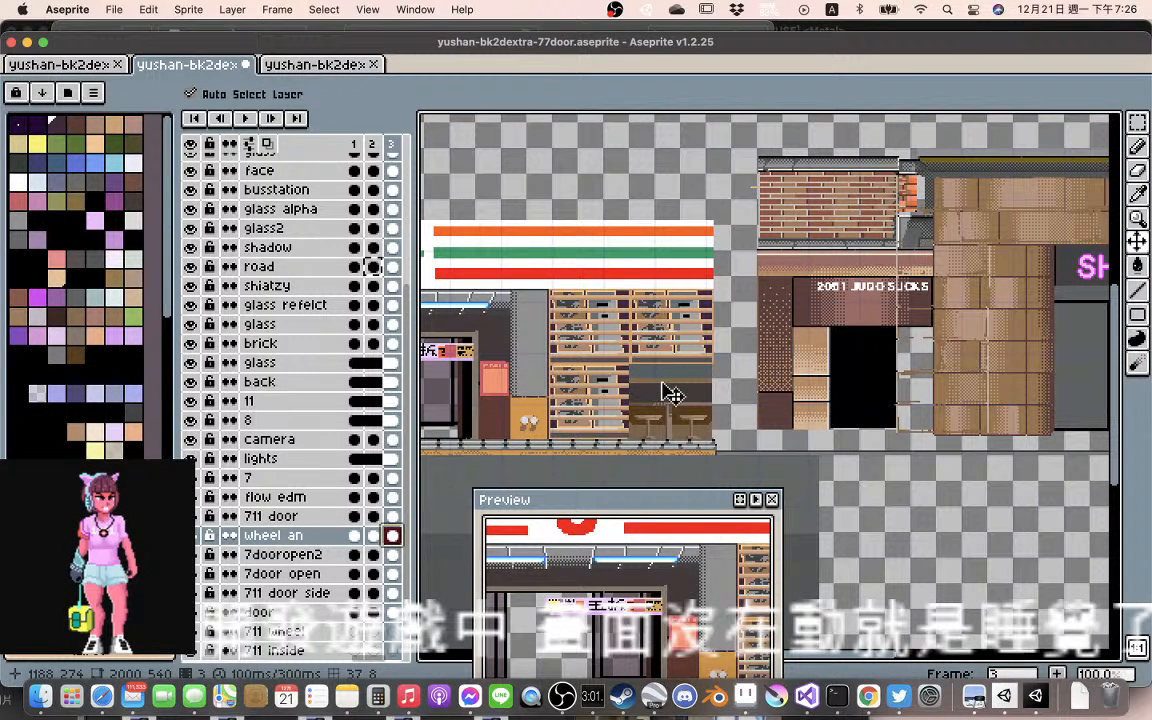
scroll(670, 394, up, 1)
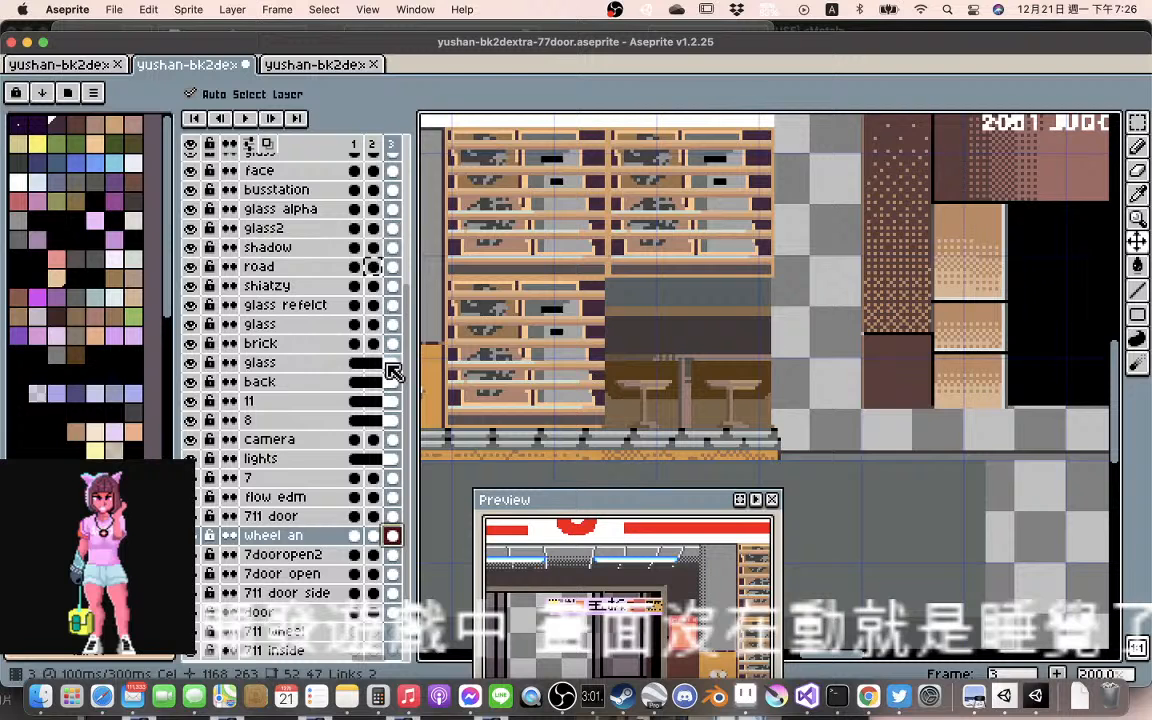
click(374, 537)
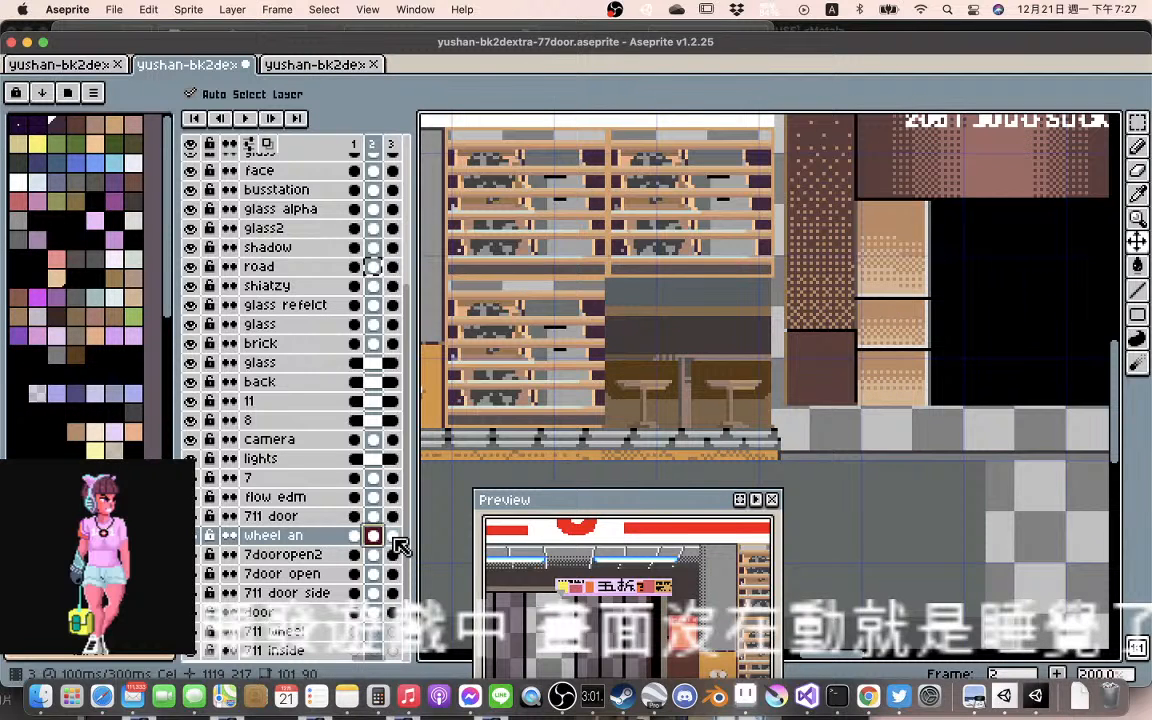
click(393, 537)
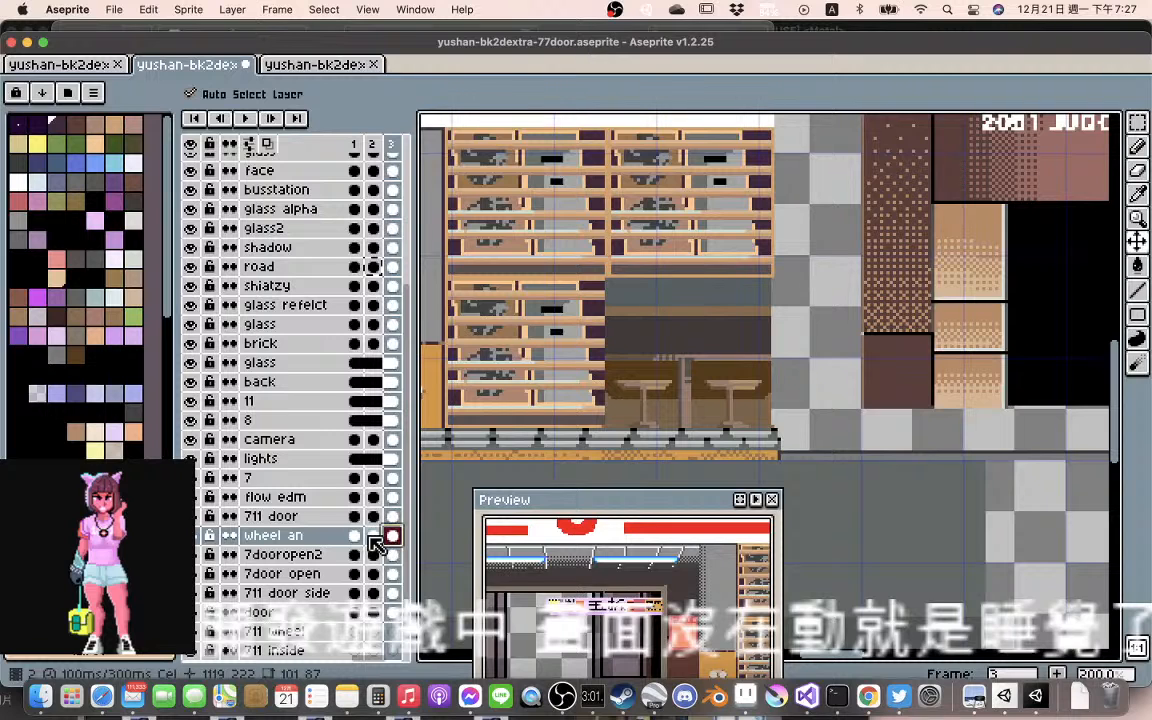
click(374, 537)
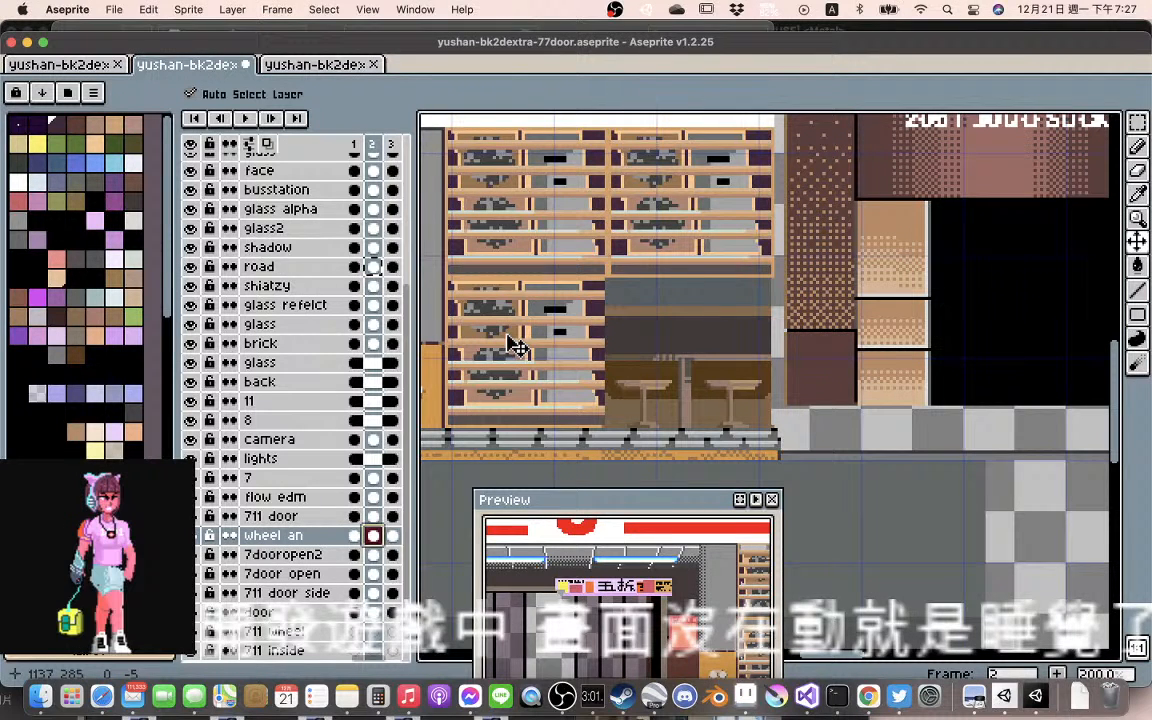
Play the animation from frame 1 to check the shelf alignment and stop it again
click(356, 536)
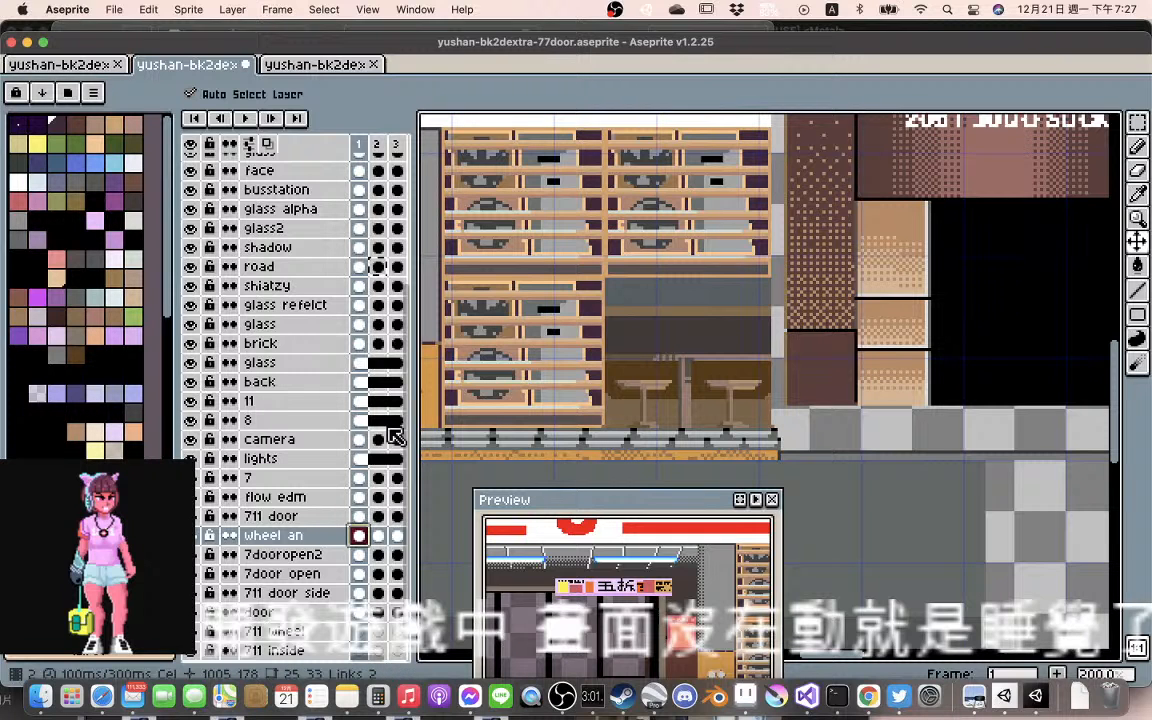
click(245, 118)
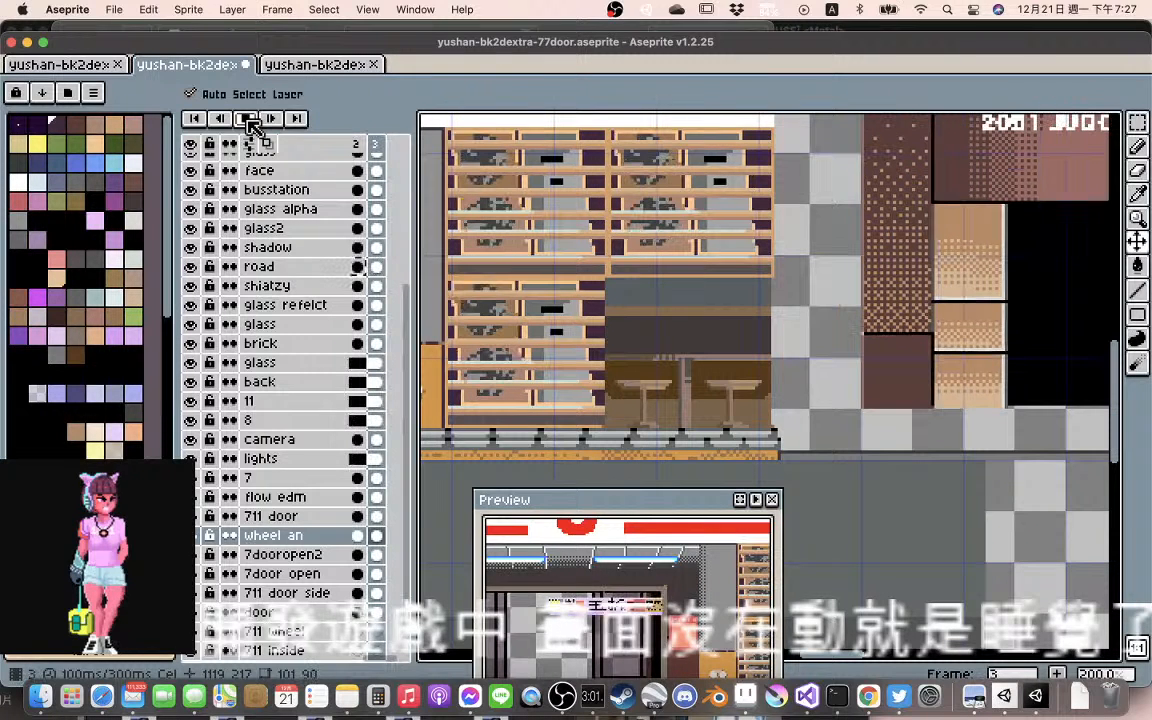
click(248, 119)
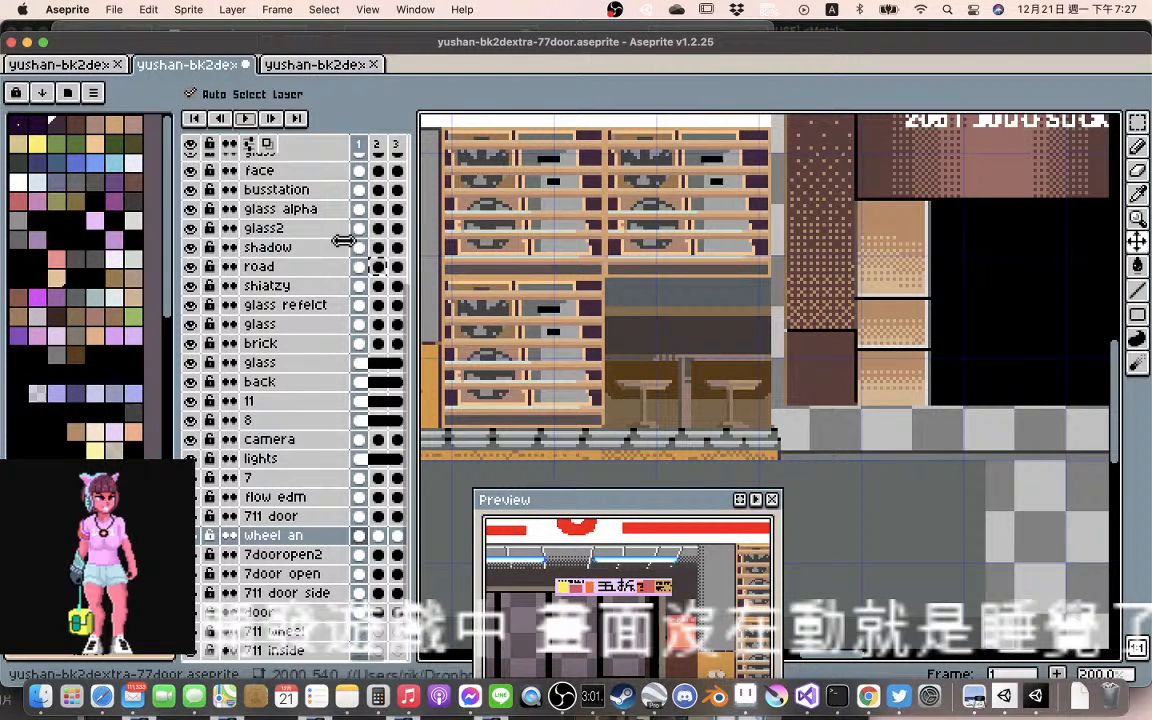
Move the 711 door rack artwork in frame 2 left about 1 pixel and down about 1, comparing it with frame 1
click(377, 535)
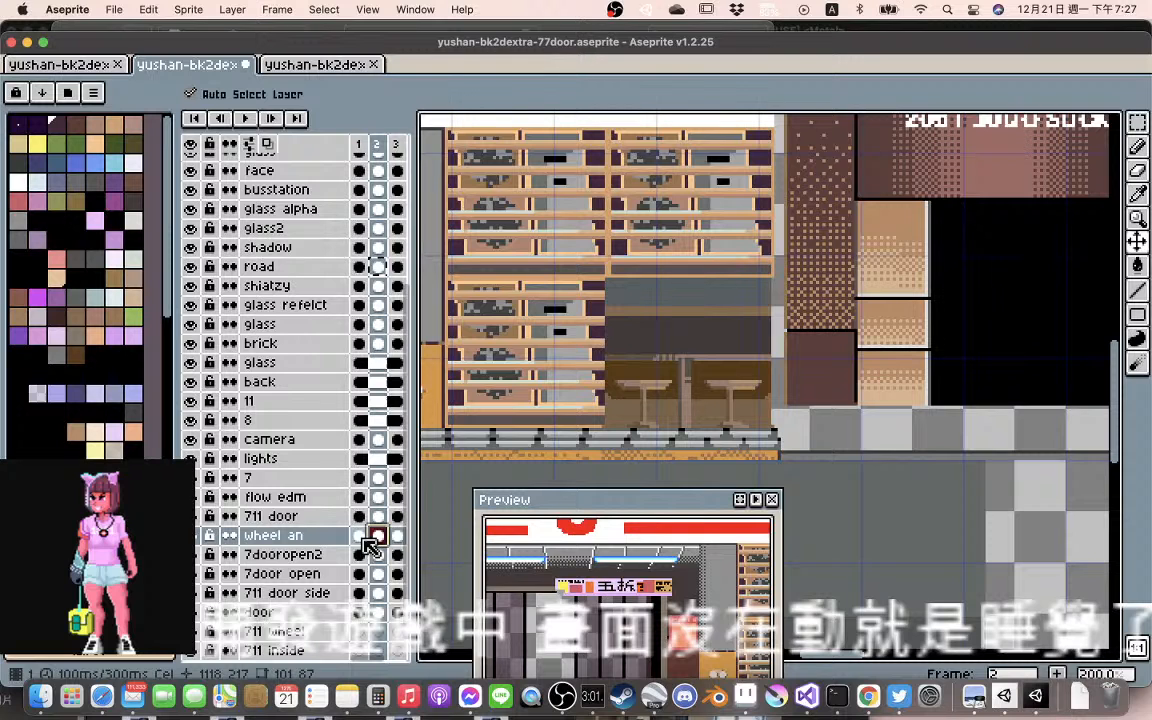
click(444, 417)
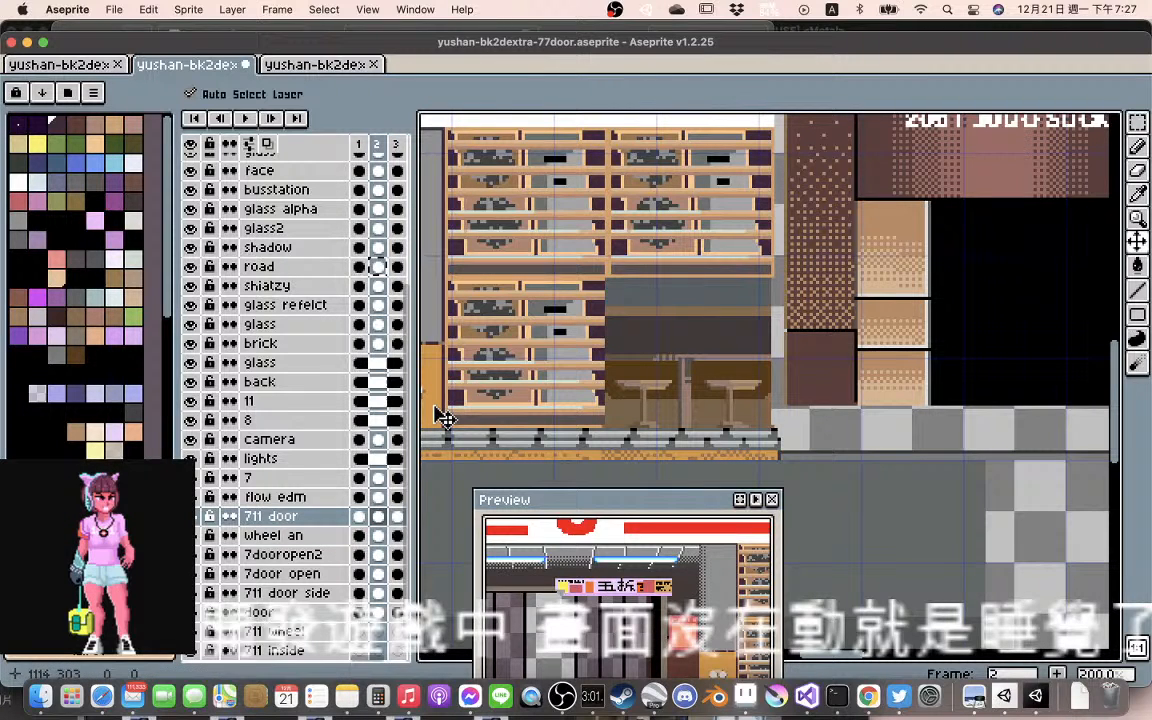
click(359, 516)
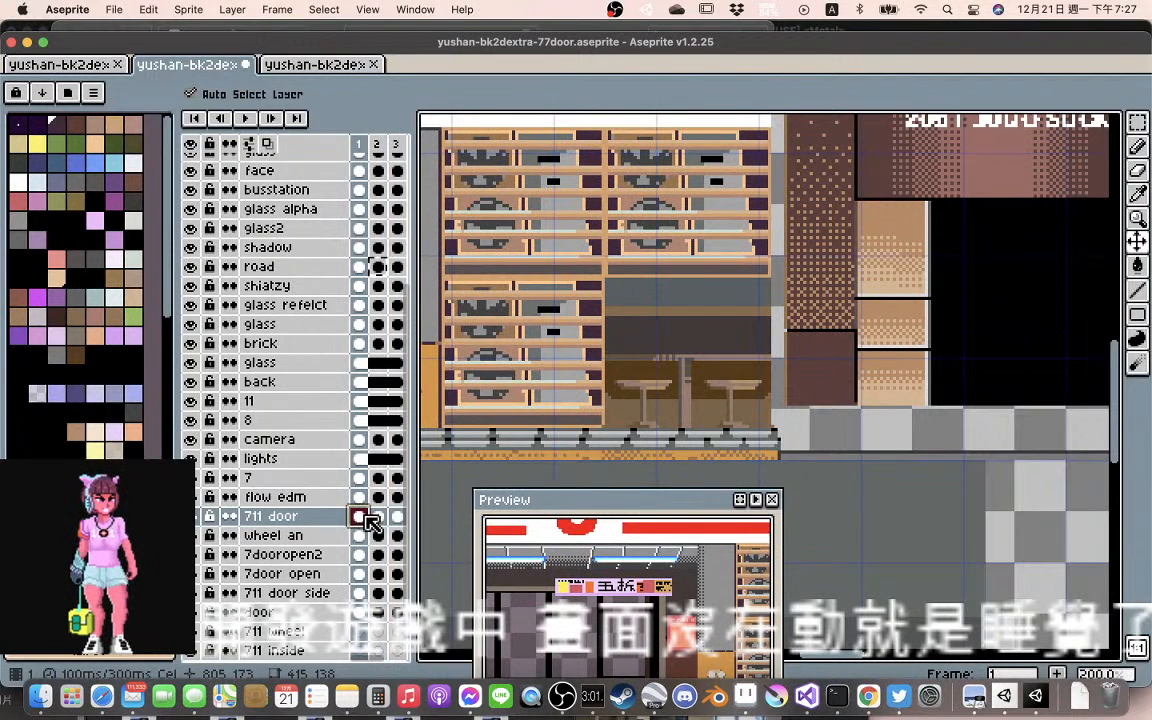
click(379, 516)
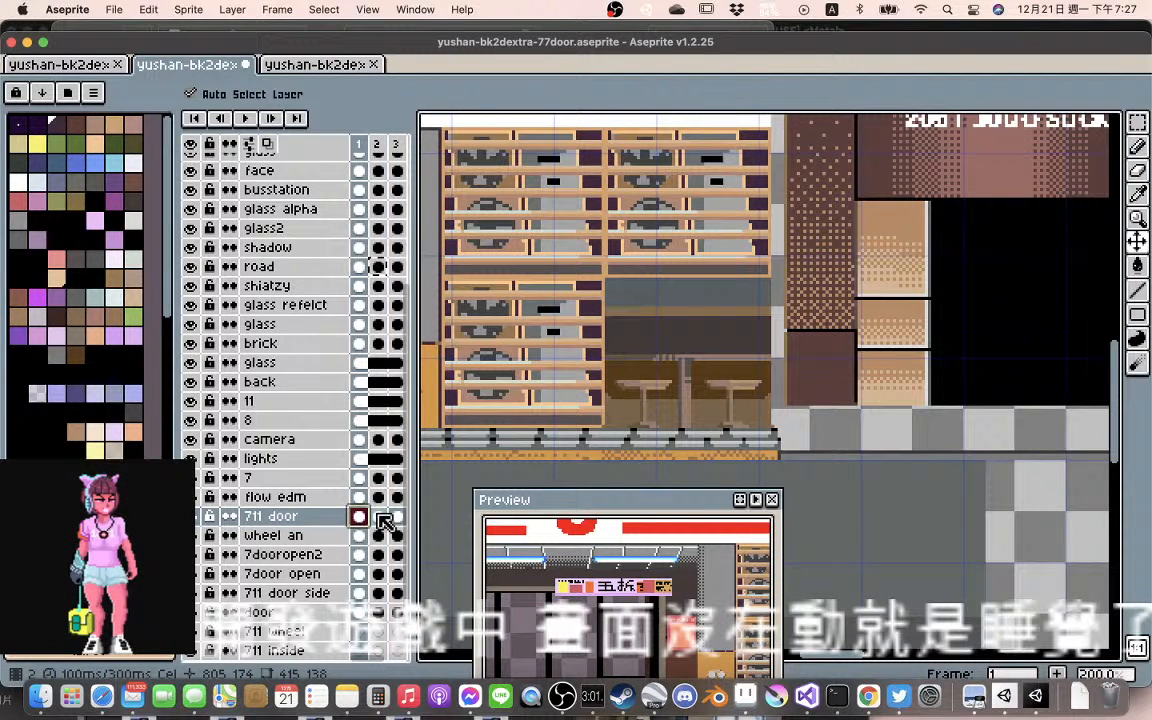
click(361, 516)
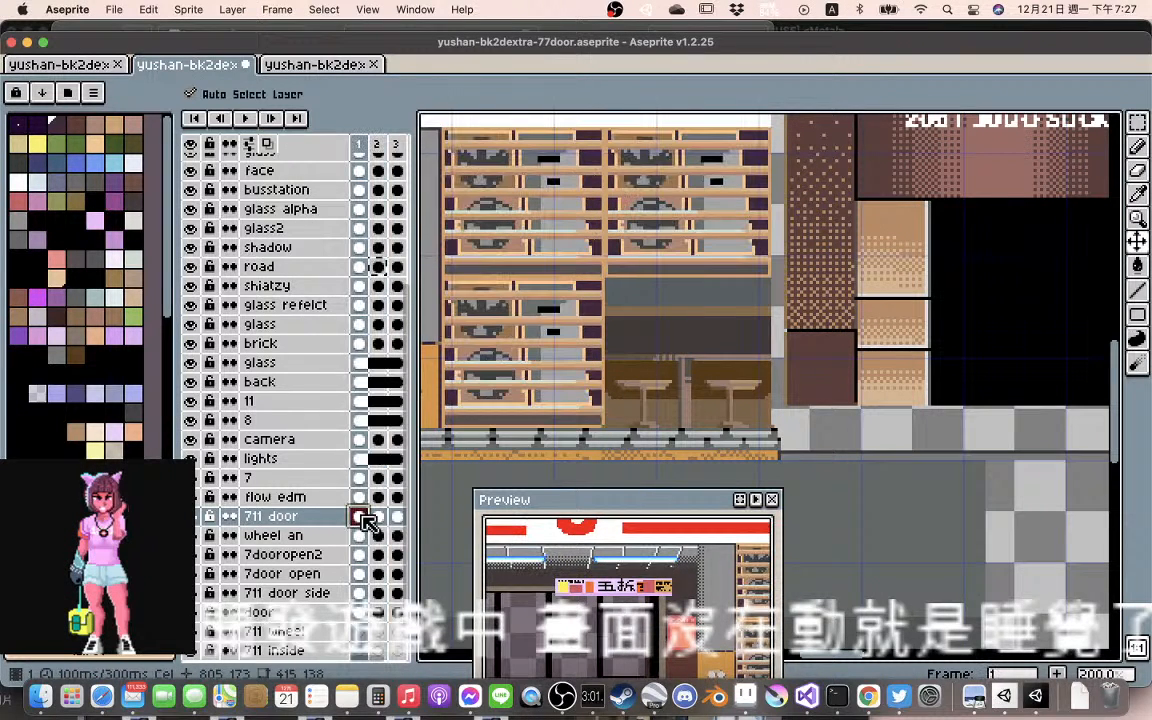
click(378, 516)
Move the wheel an artwork in frame 2 left about 1 pixel and down about 1 and compare it with frame 1
drag(512, 397, 516, 407)
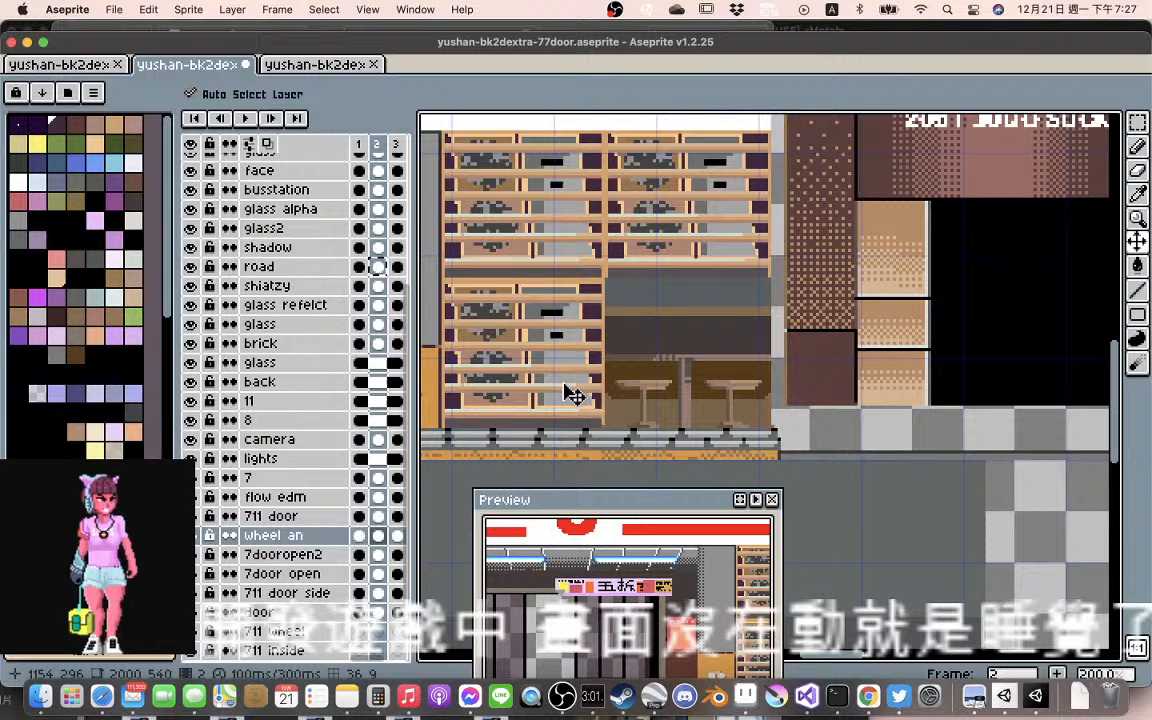
click(358, 535)
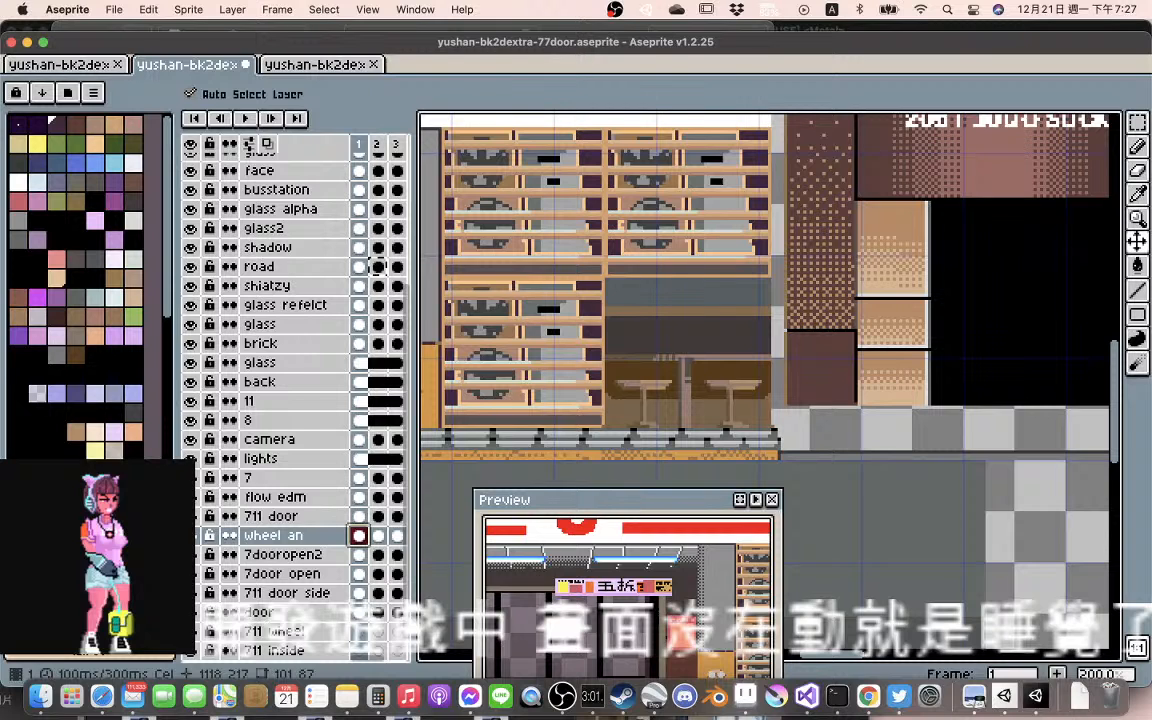
click(378, 535)
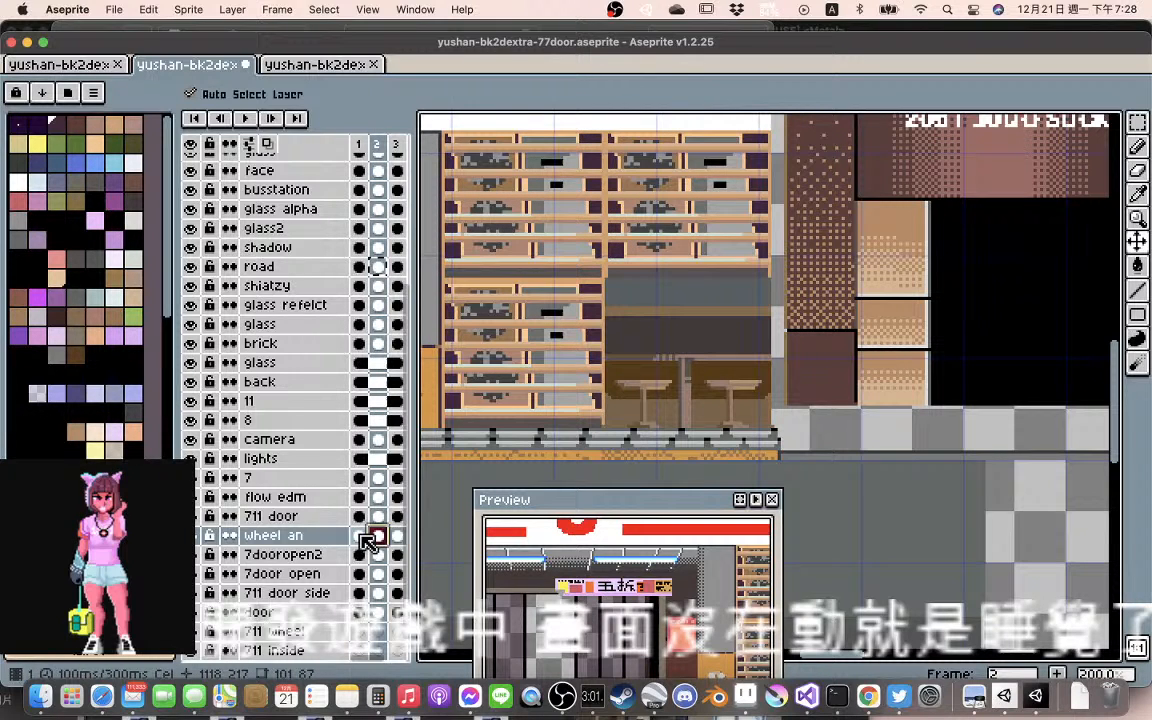
click(360, 535)
click(377, 536)
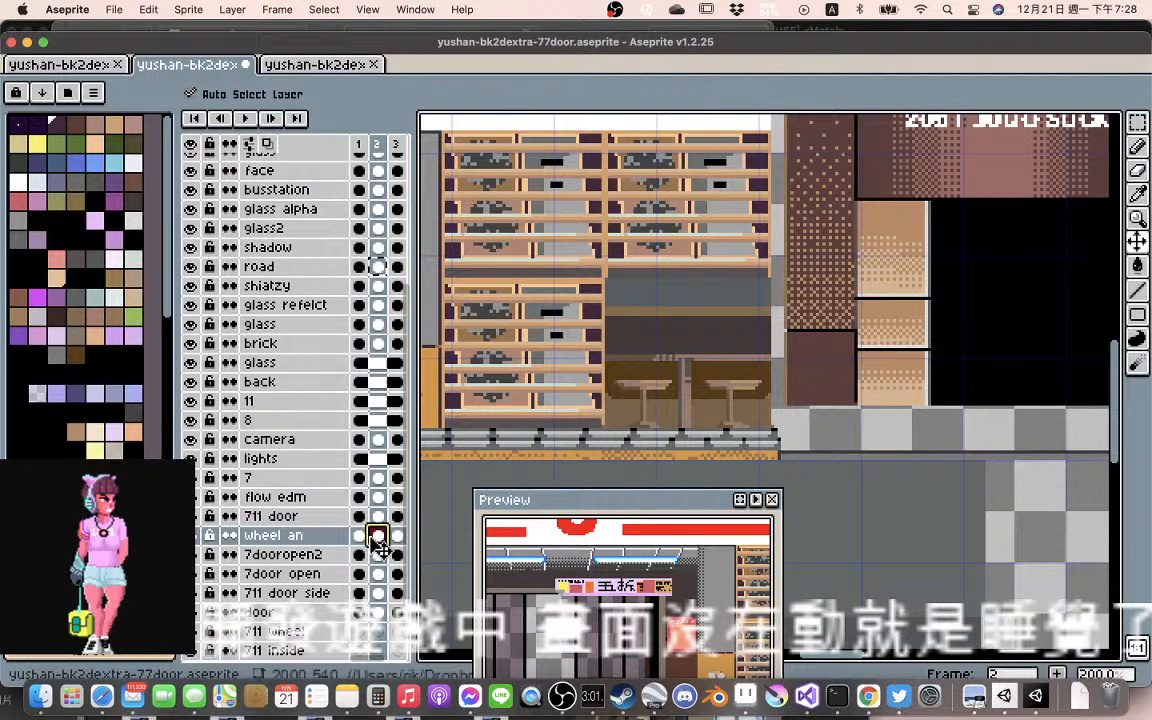
click(360, 535)
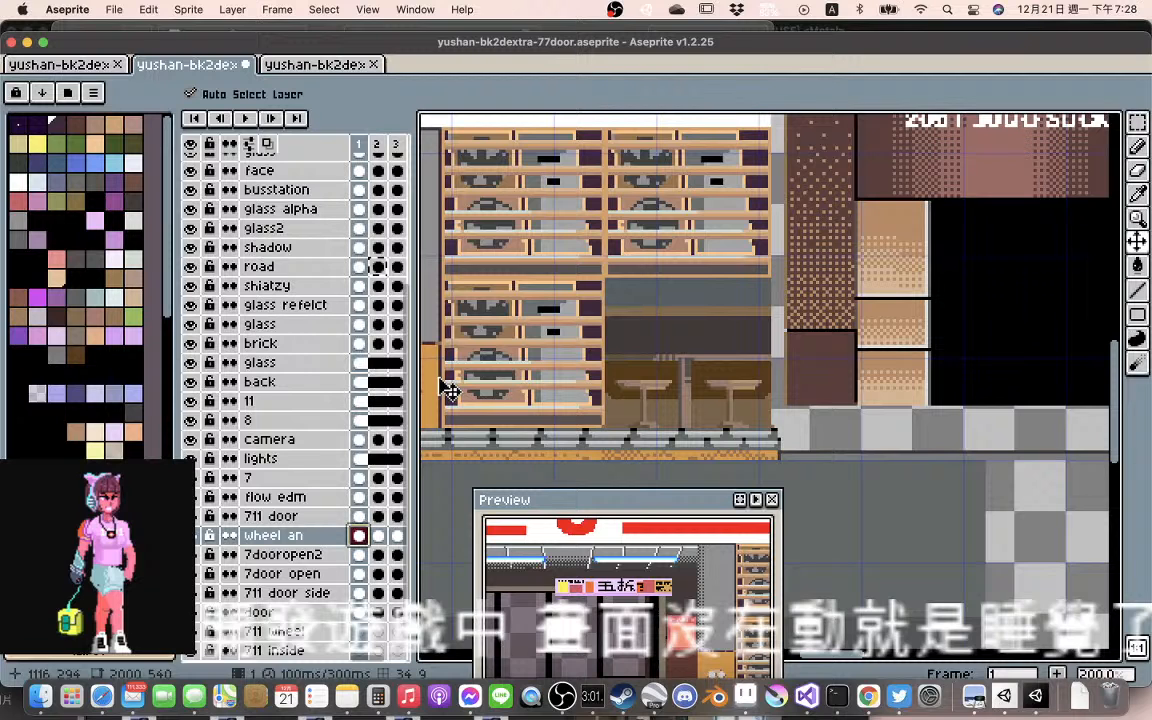
Compare the 711 door racks in frames 1 and 2 and move the frame 2 racks up about 1 pixel
click(378, 516)
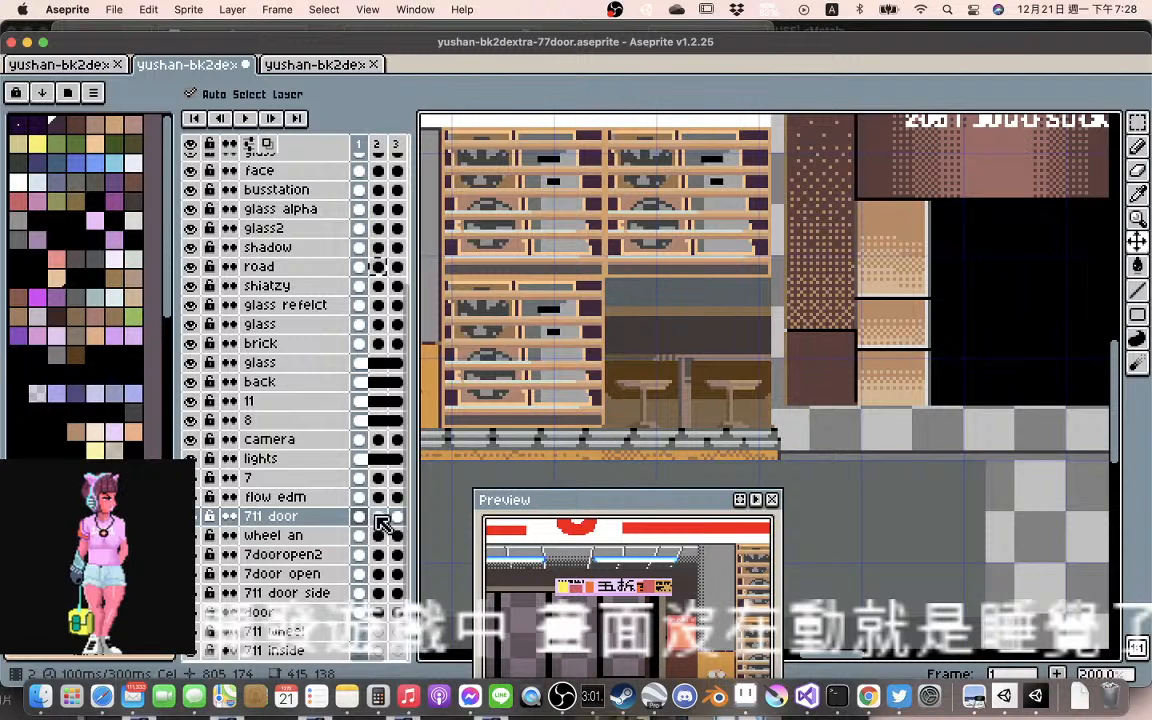
click(378, 517)
click(360, 517)
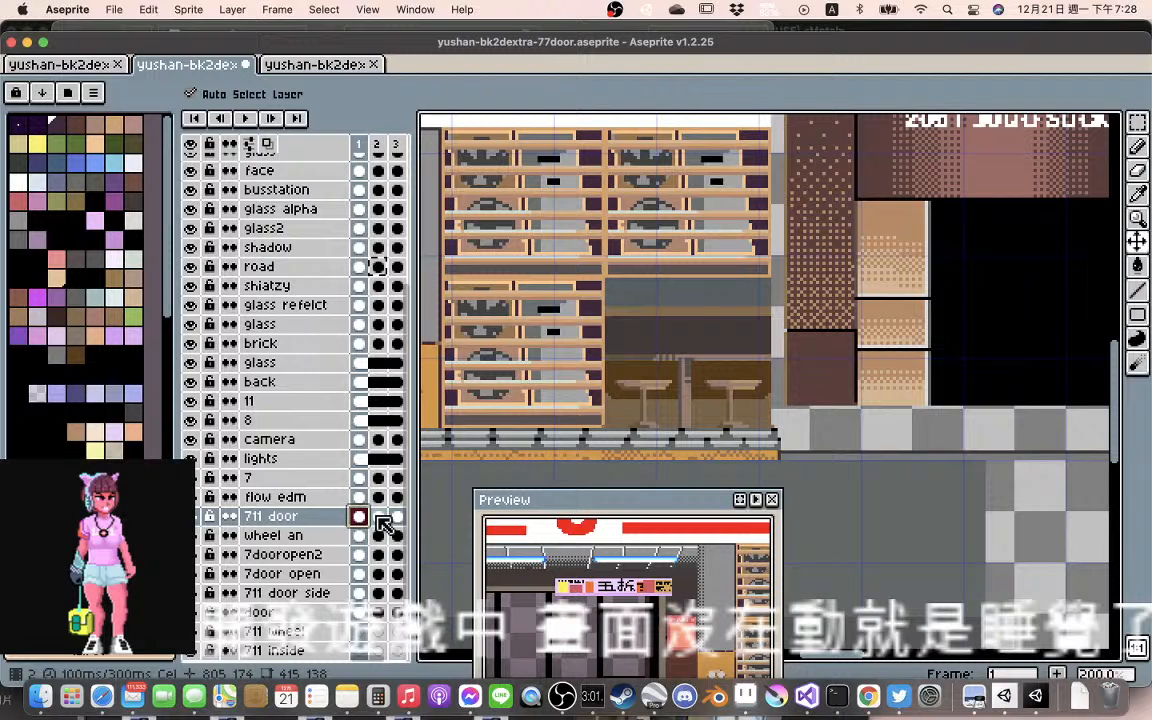
drag(433, 395, 441, 403)
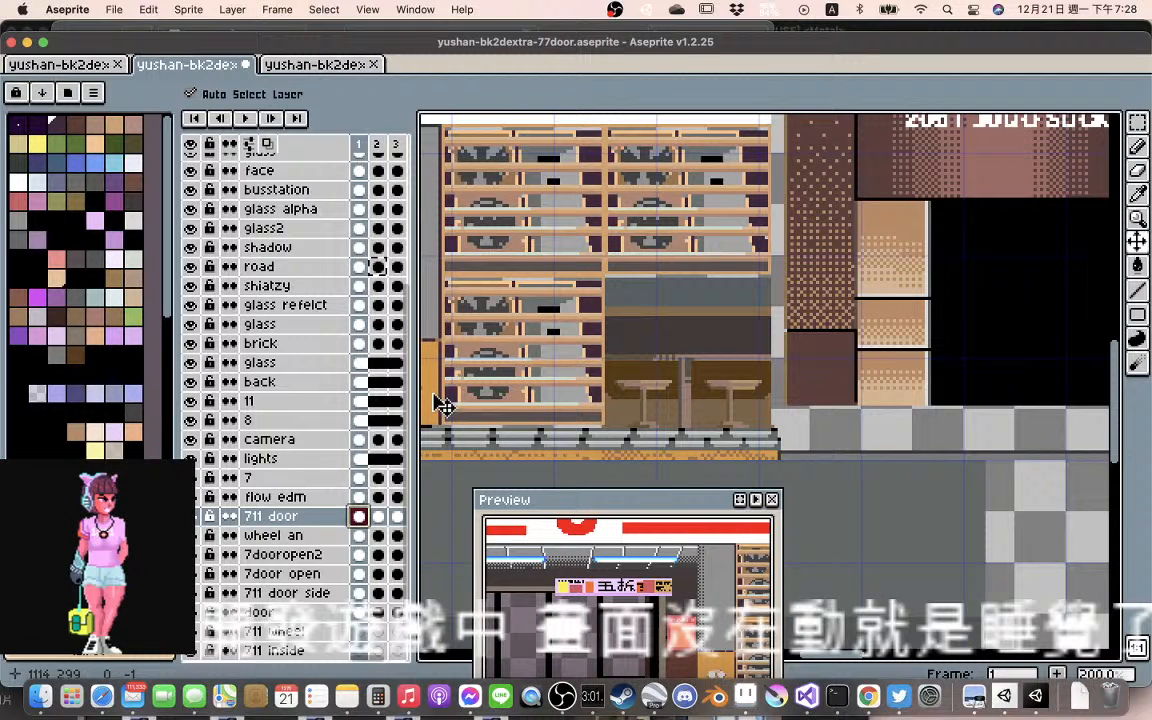
click(378, 517)
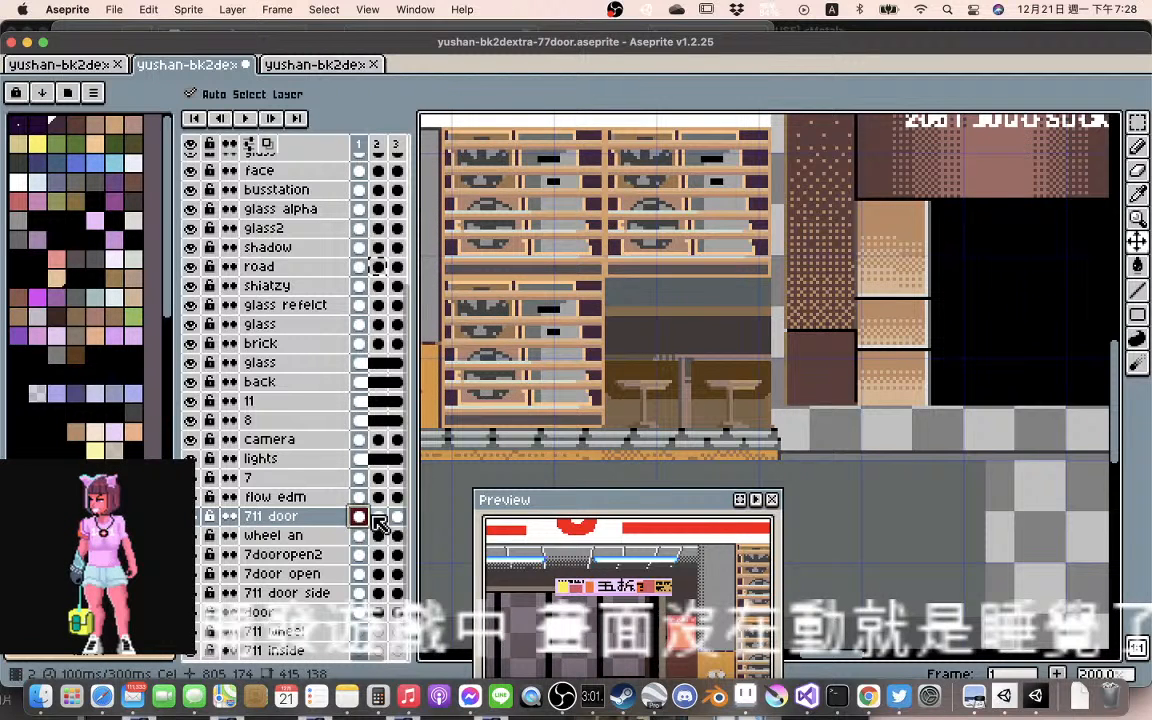
click(378, 517)
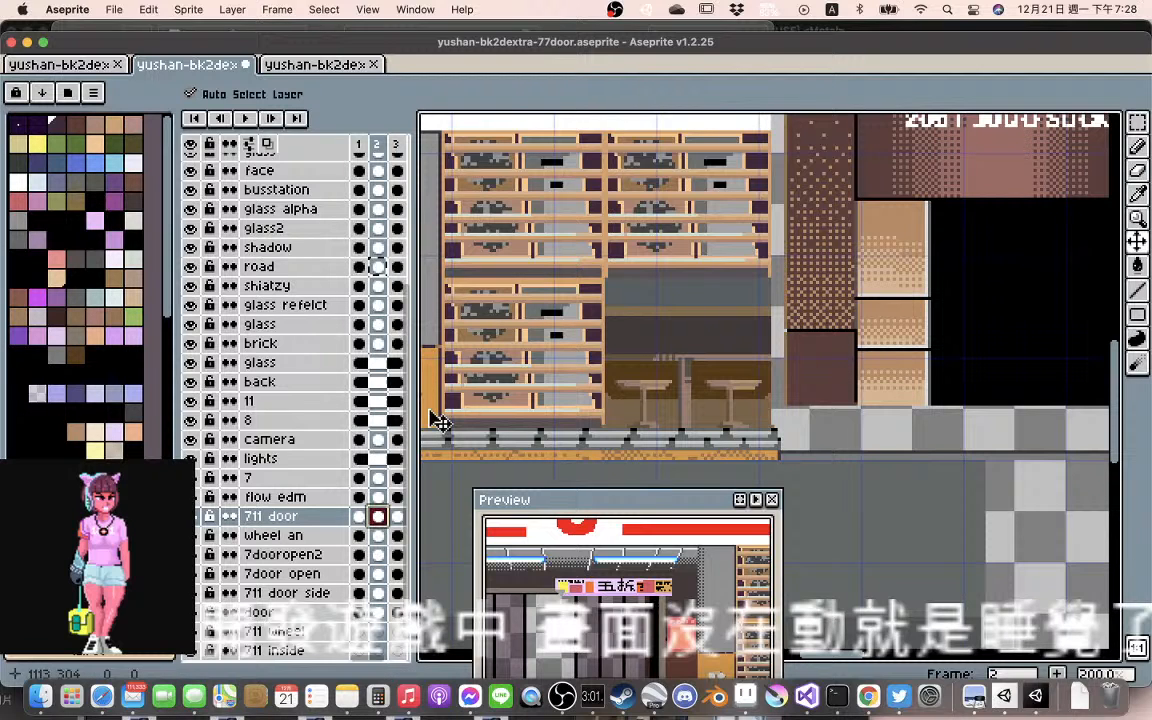
drag(430, 410, 430, 407)
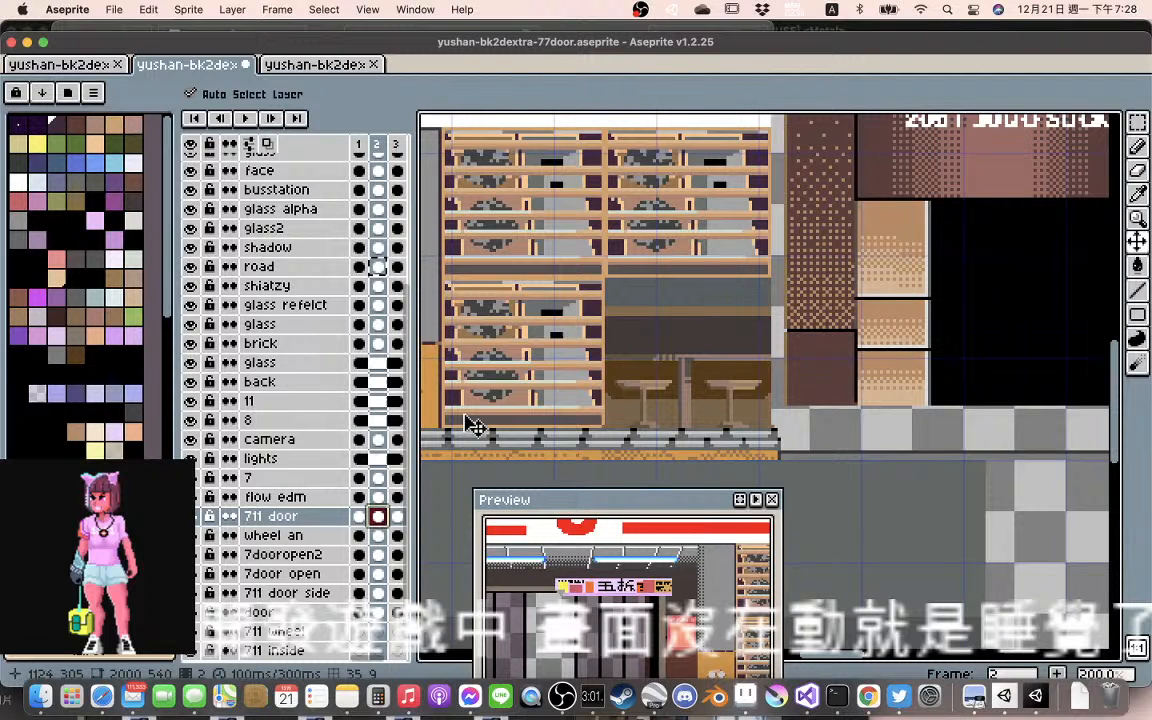
Move the wheel an artwork in frame 2 up about 1 pixel and check it against frame 1
scroll(466, 417, down, 1)
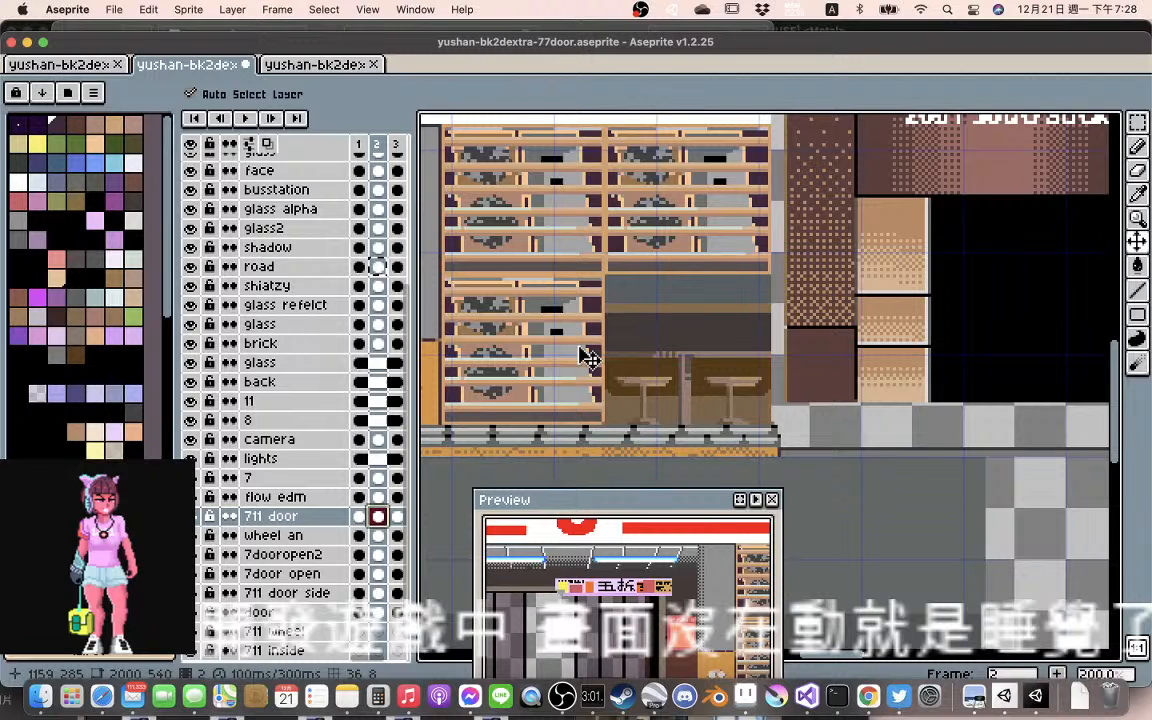
click(508, 144)
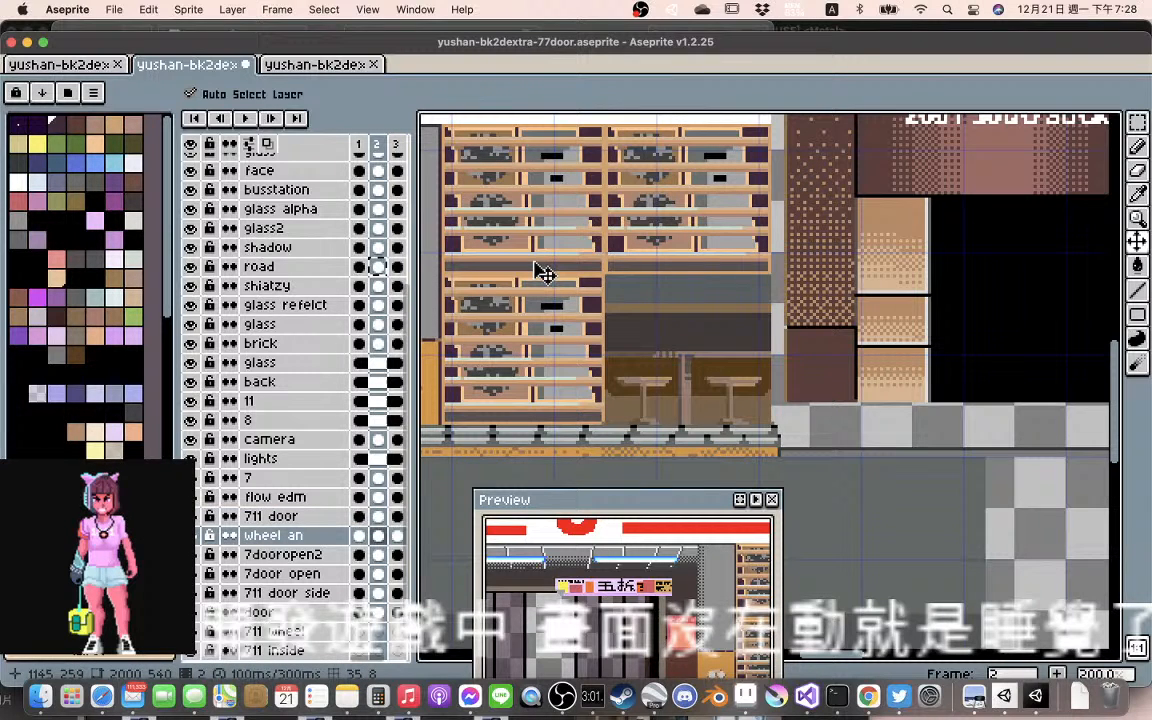
click(360, 537)
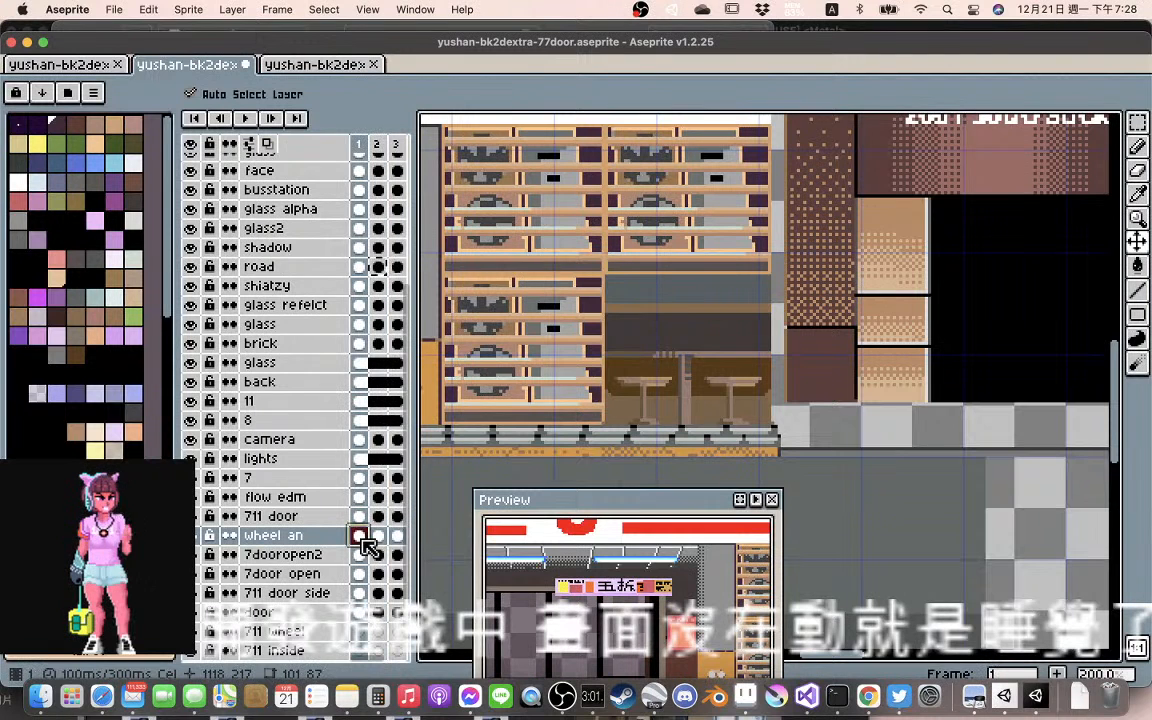
click(378, 537)
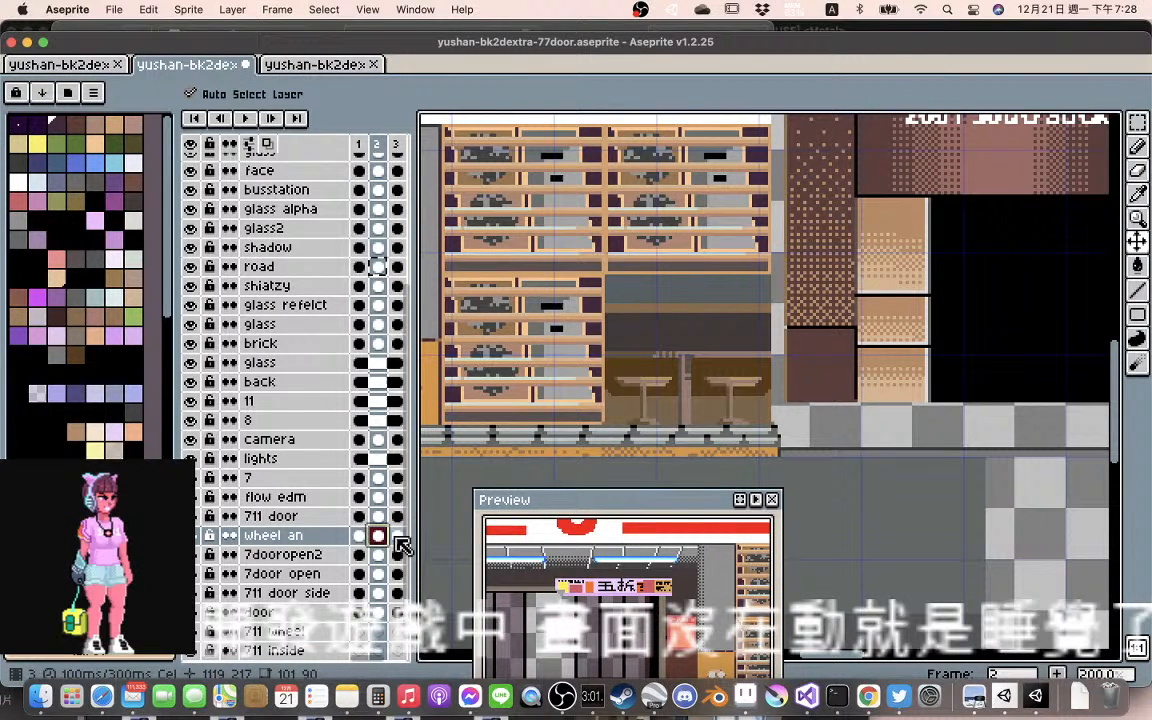
Move the 711 door racks in frame 3 left about 1 pixel and compare them with frames 1 and 2
click(396, 537)
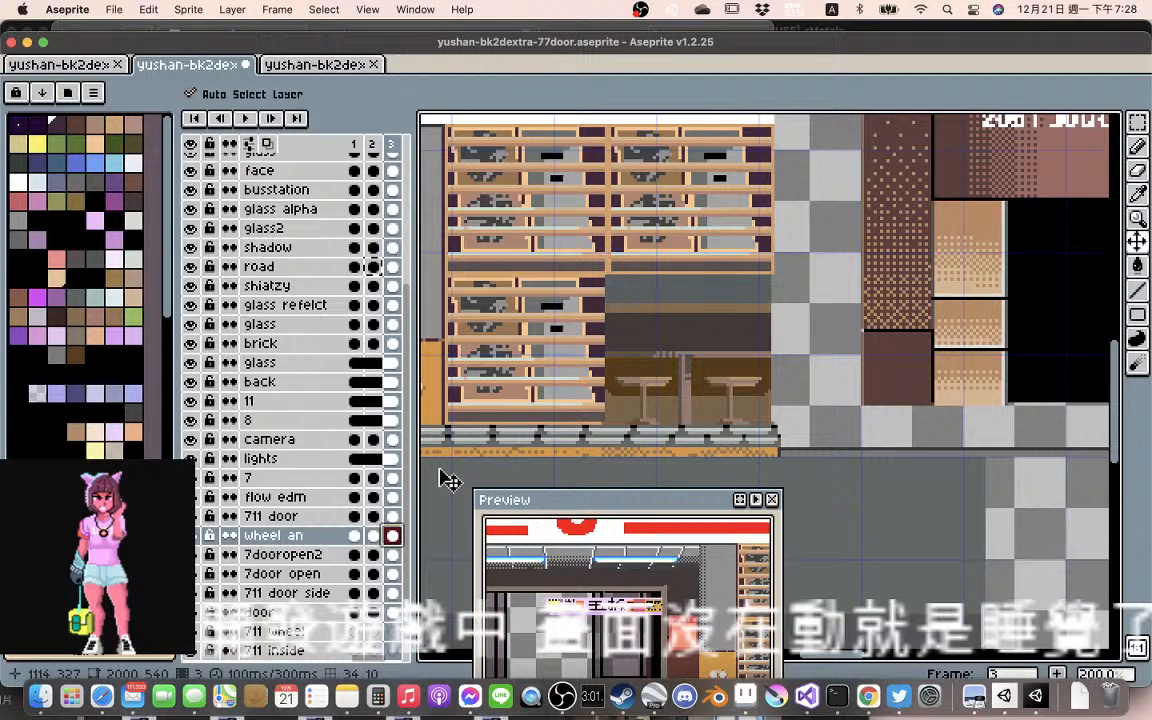
drag(441, 406, 436, 402)
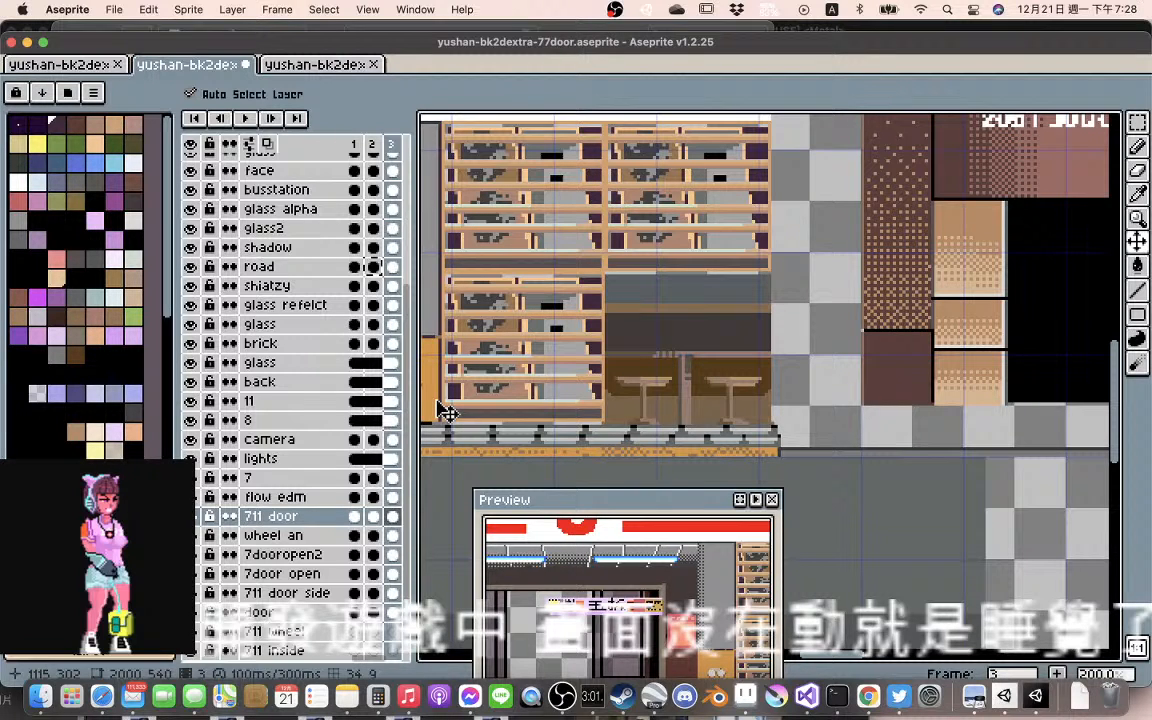
click(372, 516)
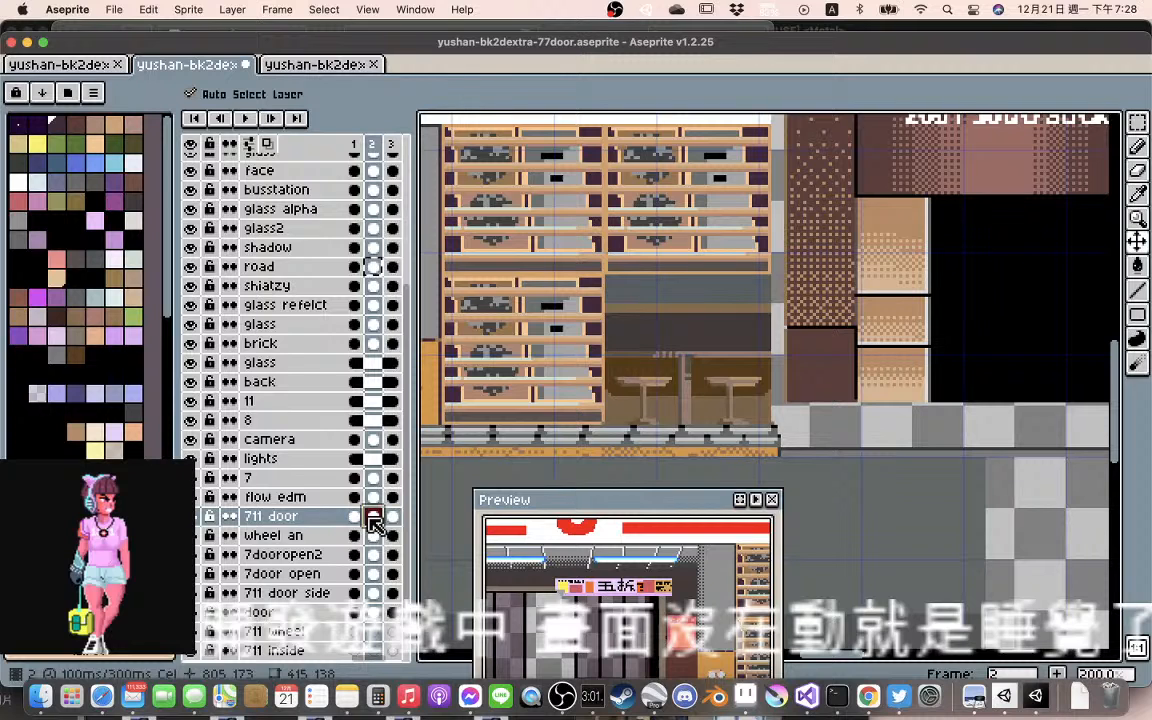
key(Left)
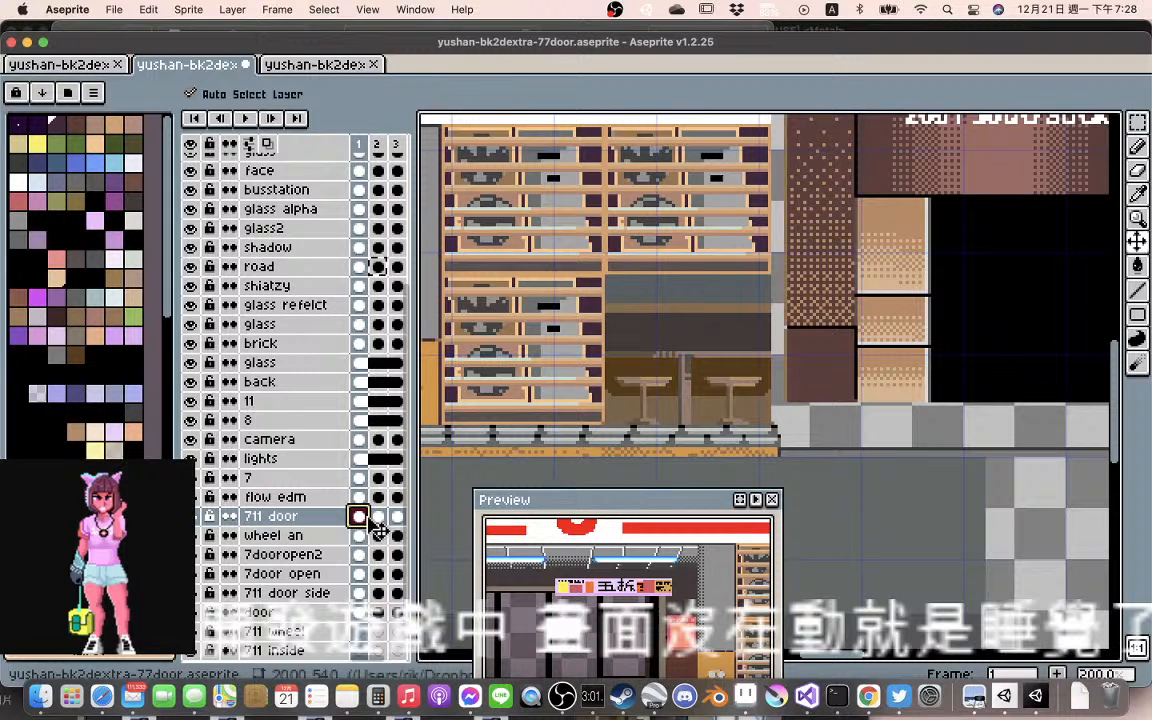
click(395, 517)
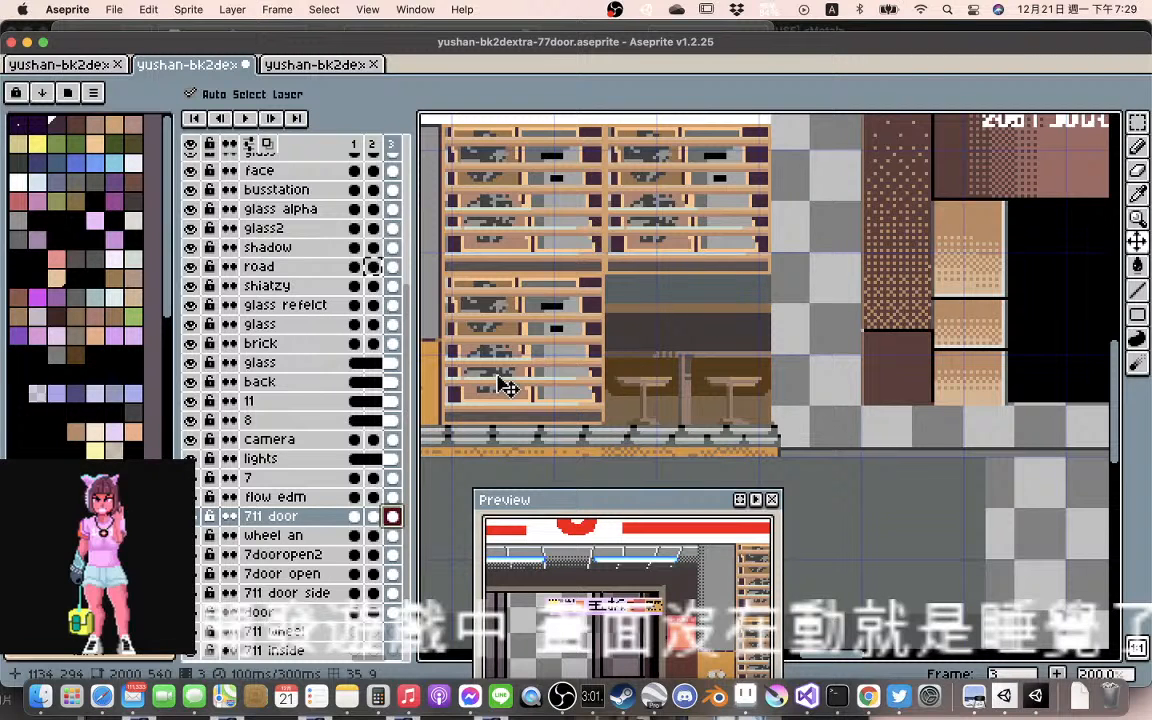
Move the wheel an artwork in frame 3 left about 1 pixel within the racks
drag(501, 327, 498, 333)
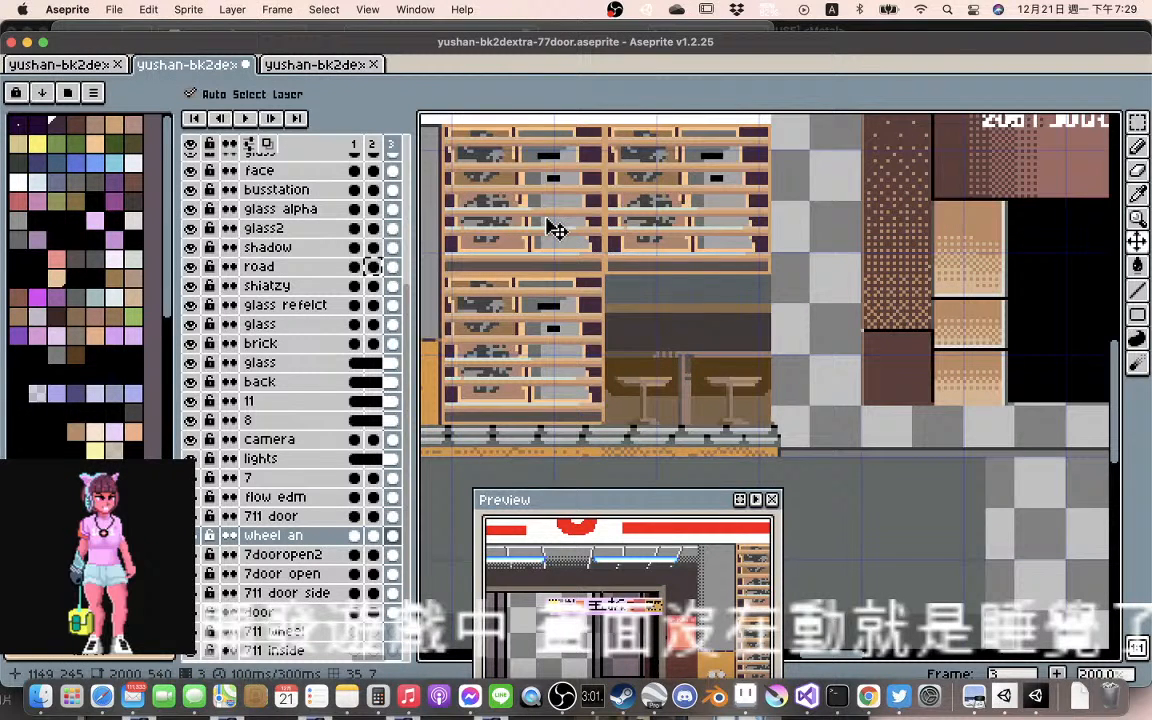
drag(547, 218, 544, 260)
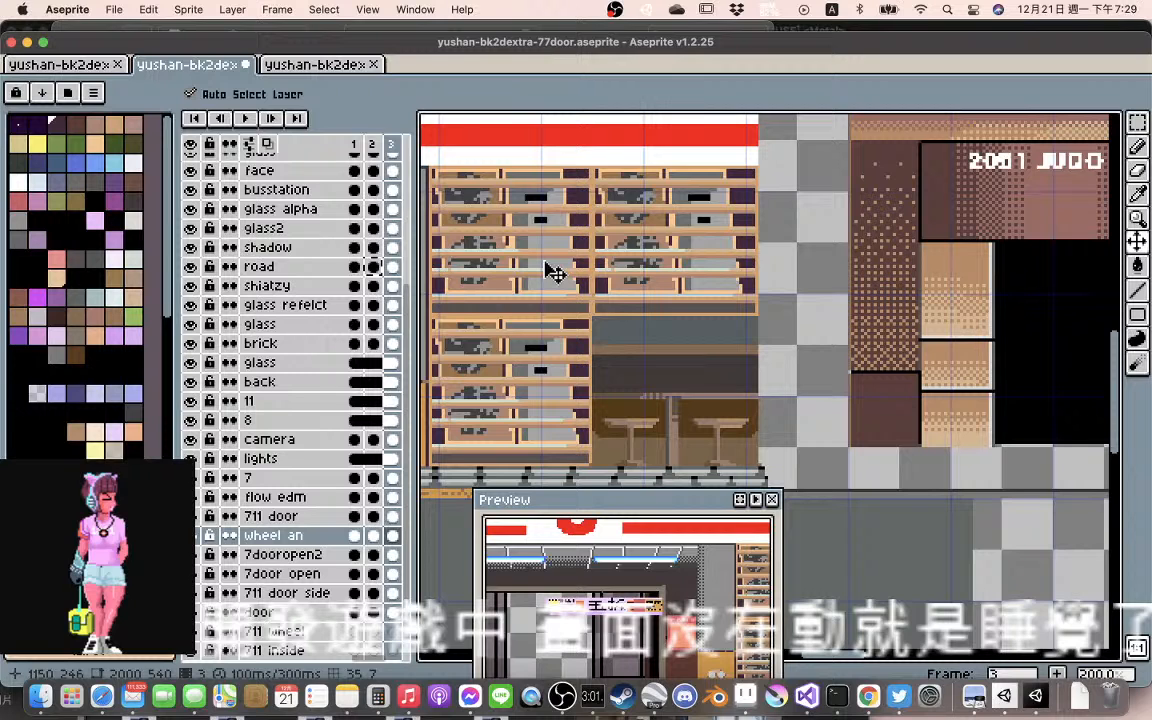
Play the three-frame animation and examine the 711 racks, the doors and the neighbouring storefronts for jitter between frames
scroll(548, 270, down, 2)
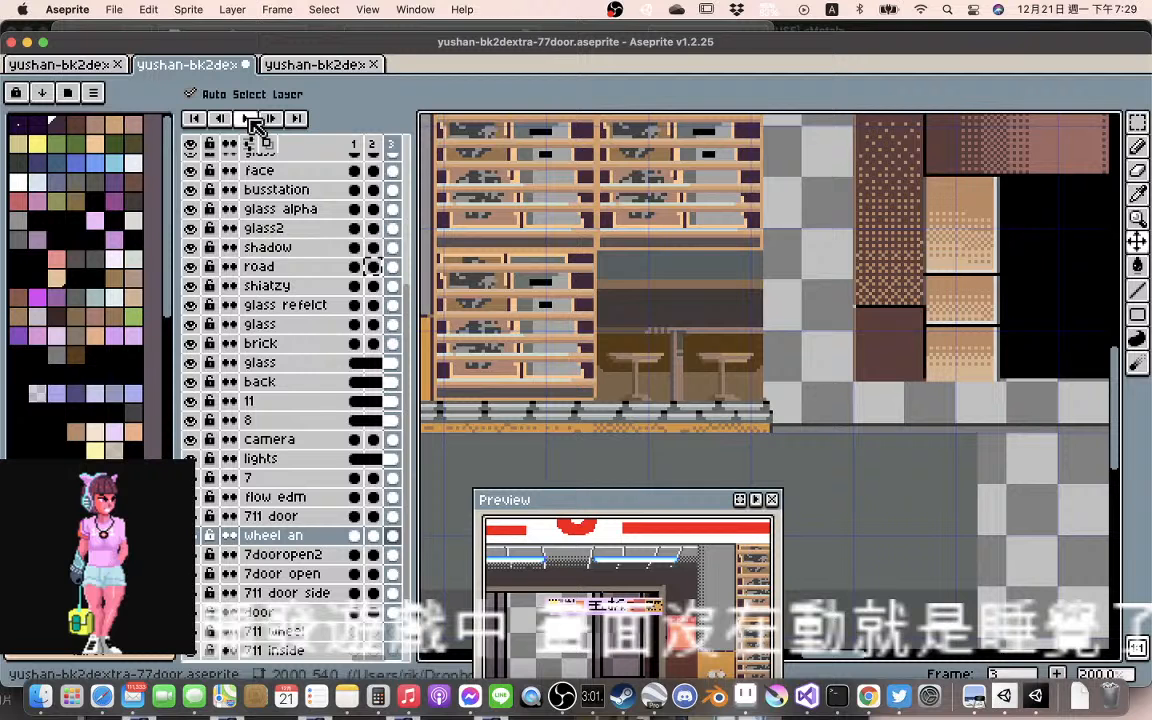
click(249, 119)
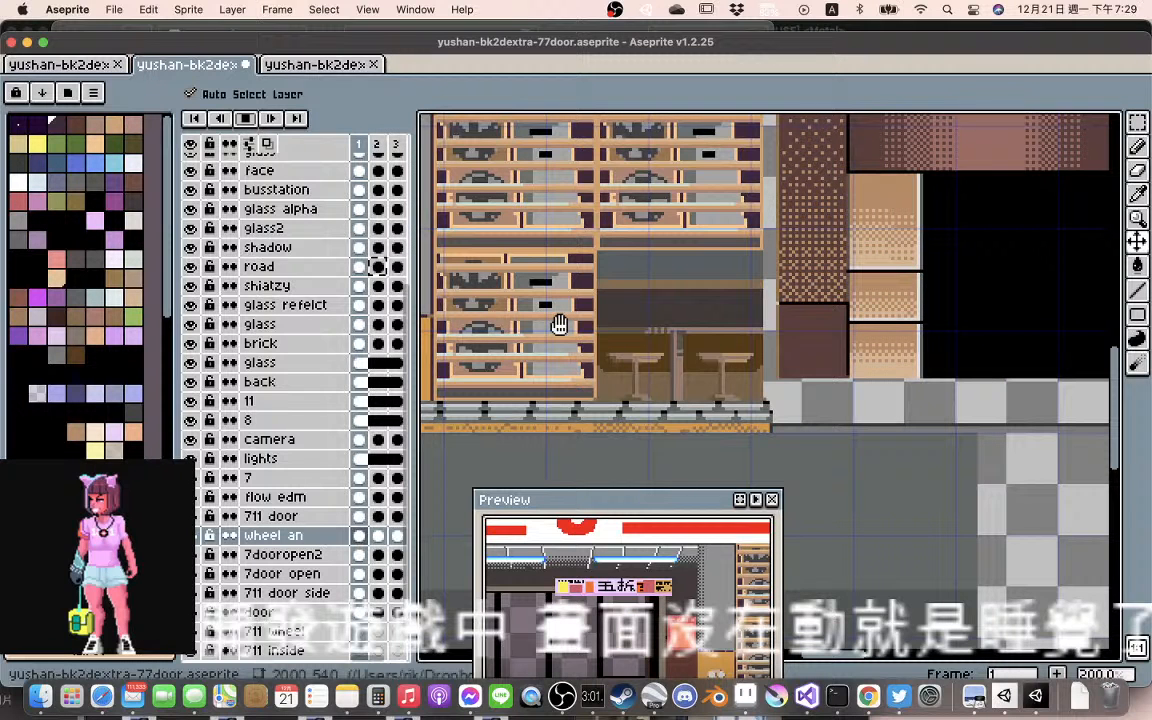
scroll(559, 325, down, 4)
scroll(556, 330, up, 1)
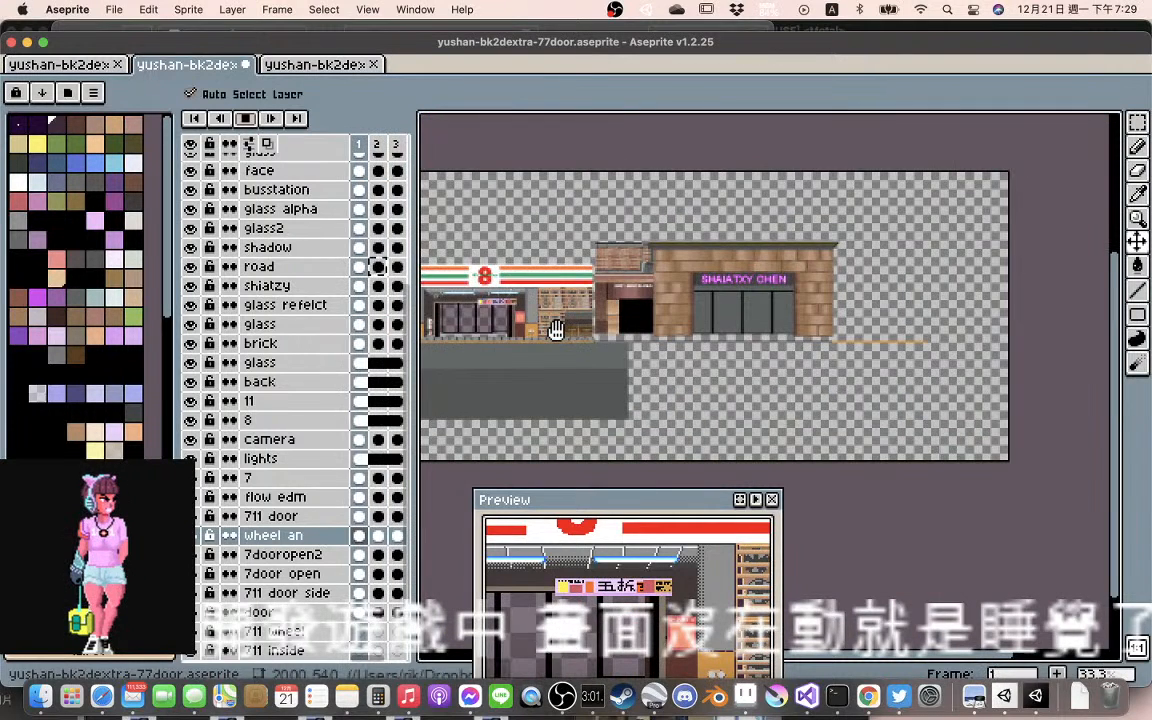
scroll(556, 330, up, 2)
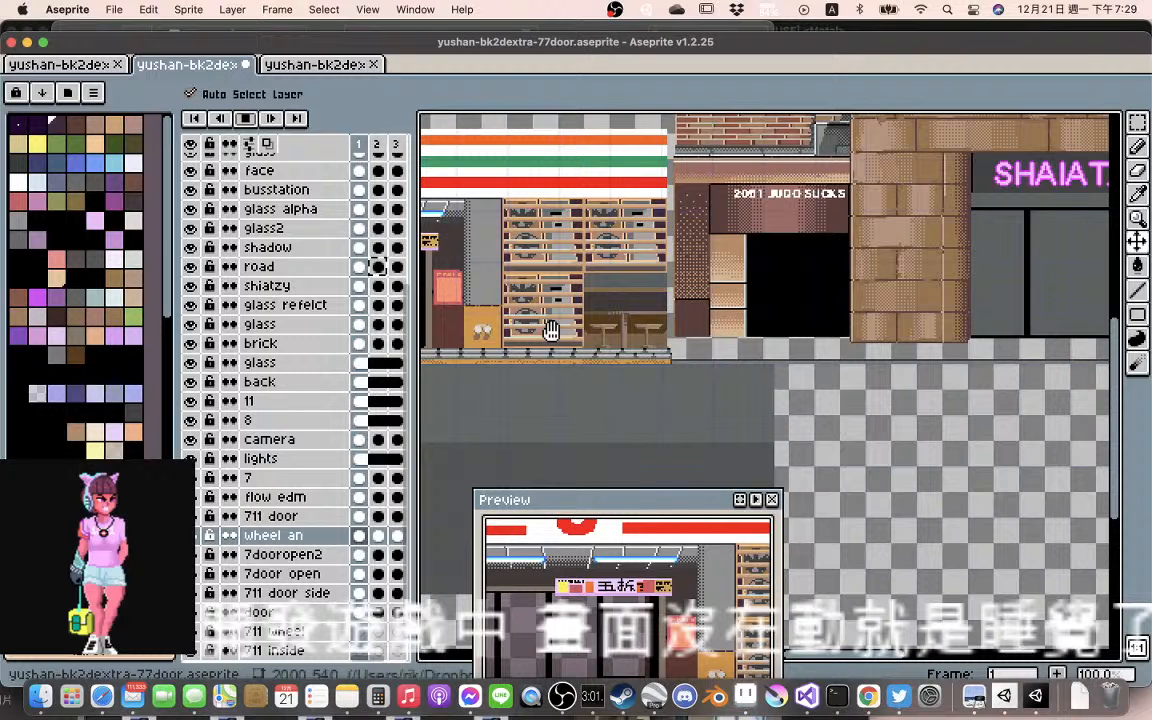
scroll(551, 331, up, 1)
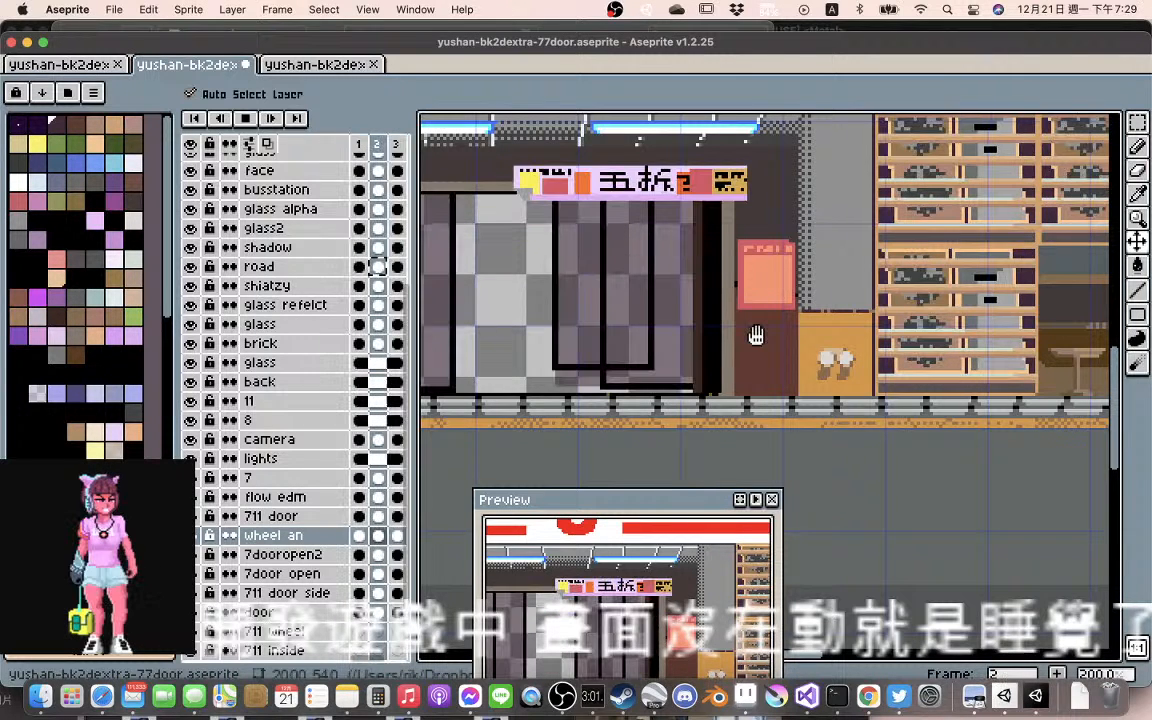
scroll(756, 336, down, 3)
scroll(640, 325, up, 1)
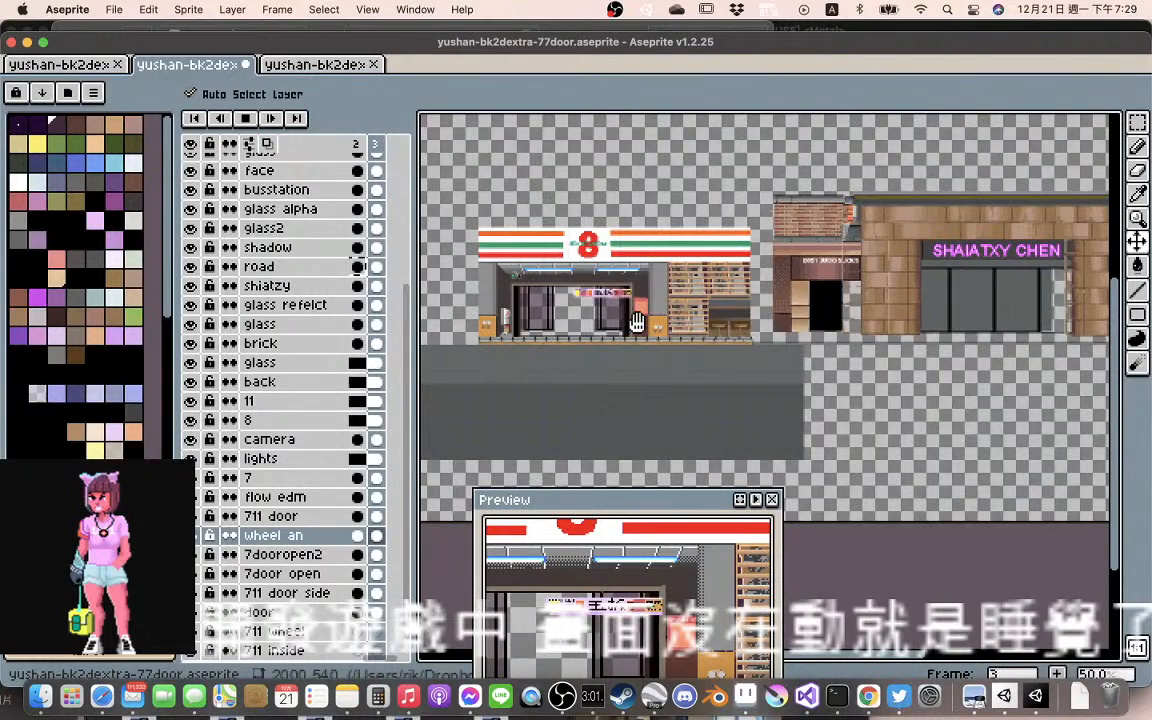
scroll(637, 322, up, 1)
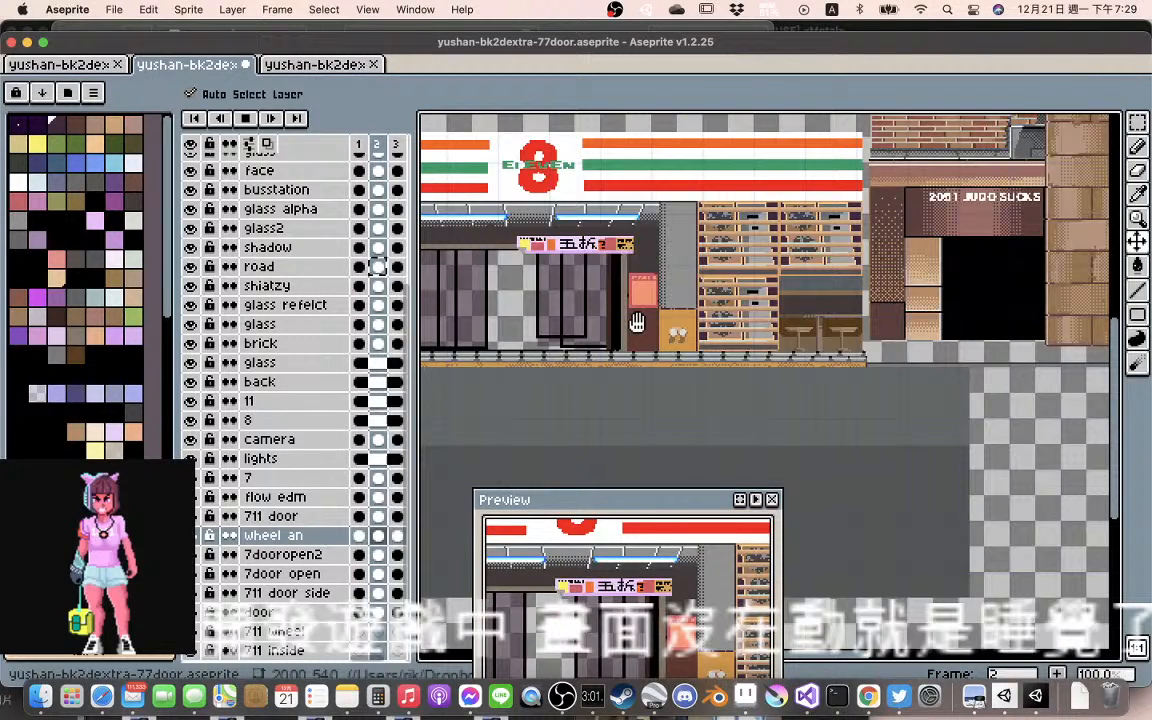
scroll(637, 322, right, 4)
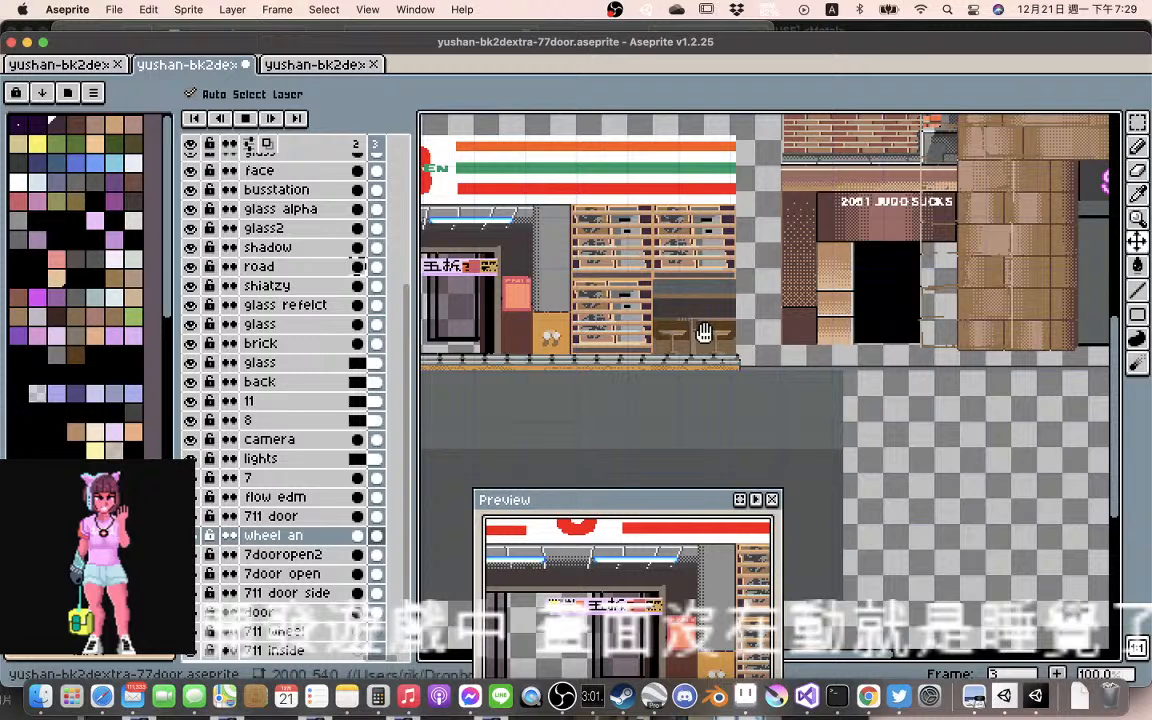
scroll(704, 333, right, 4)
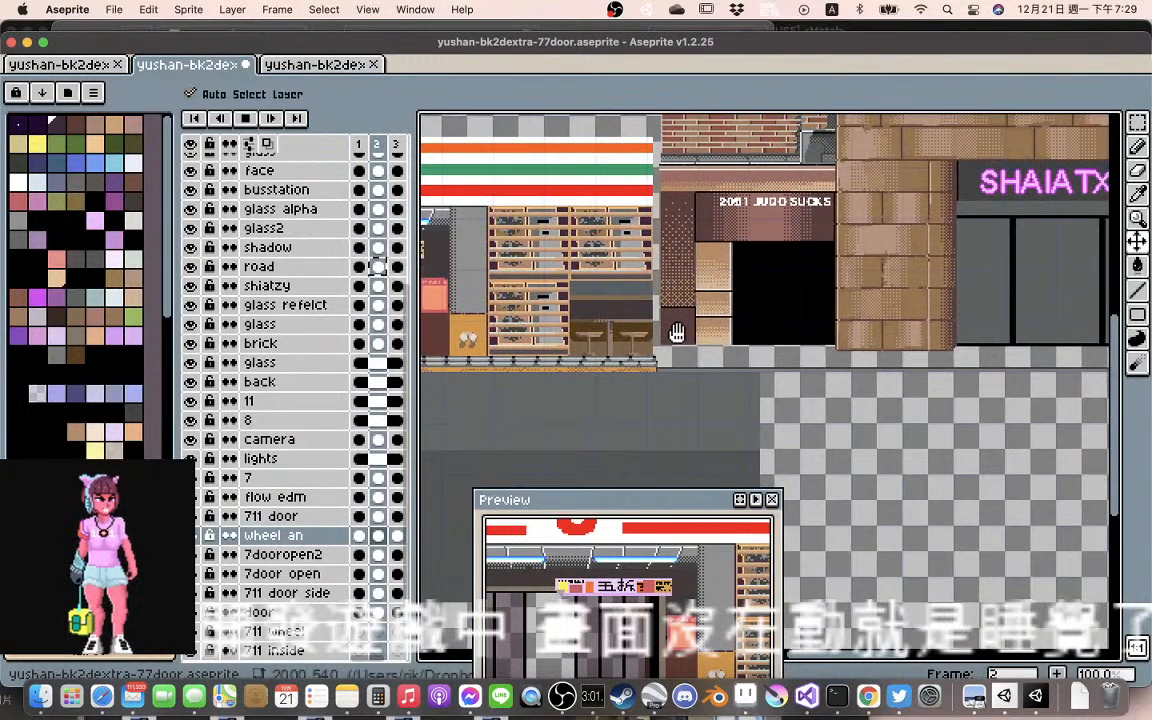
scroll(677, 332, right, 1)
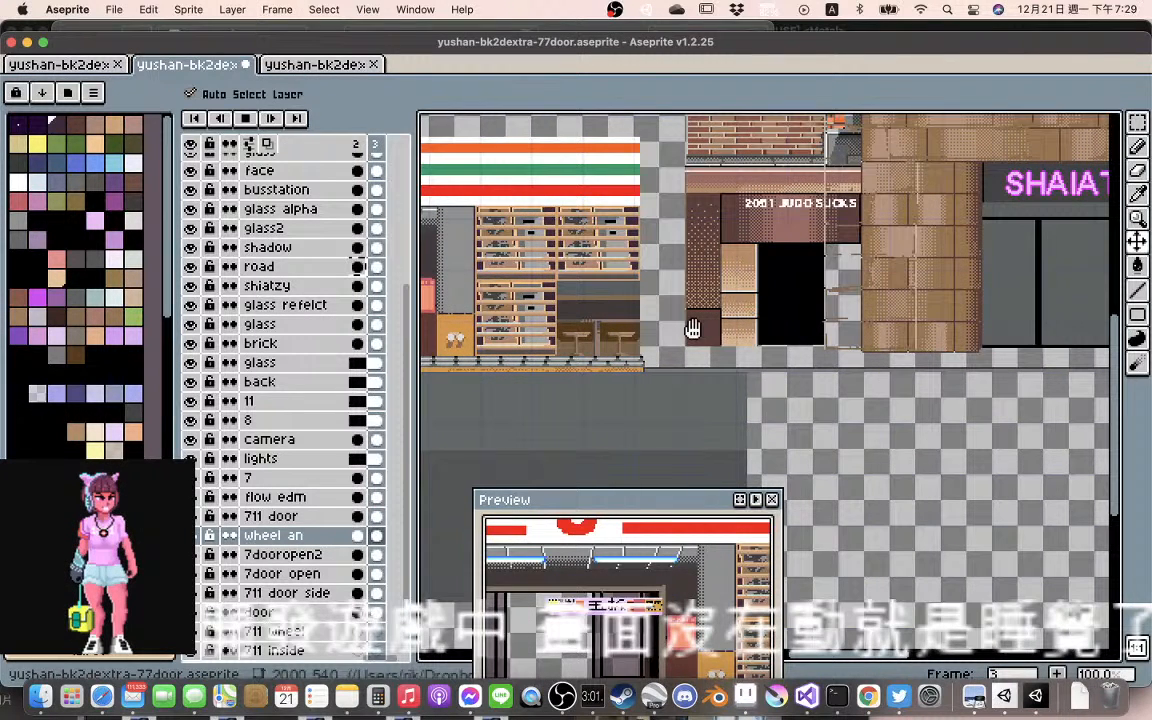
key(Return)
Move the shiatzy building artwork in frame 2 about 24 pixels right and slightly down, away from the 711 store
drag(743, 322, 661, 352)
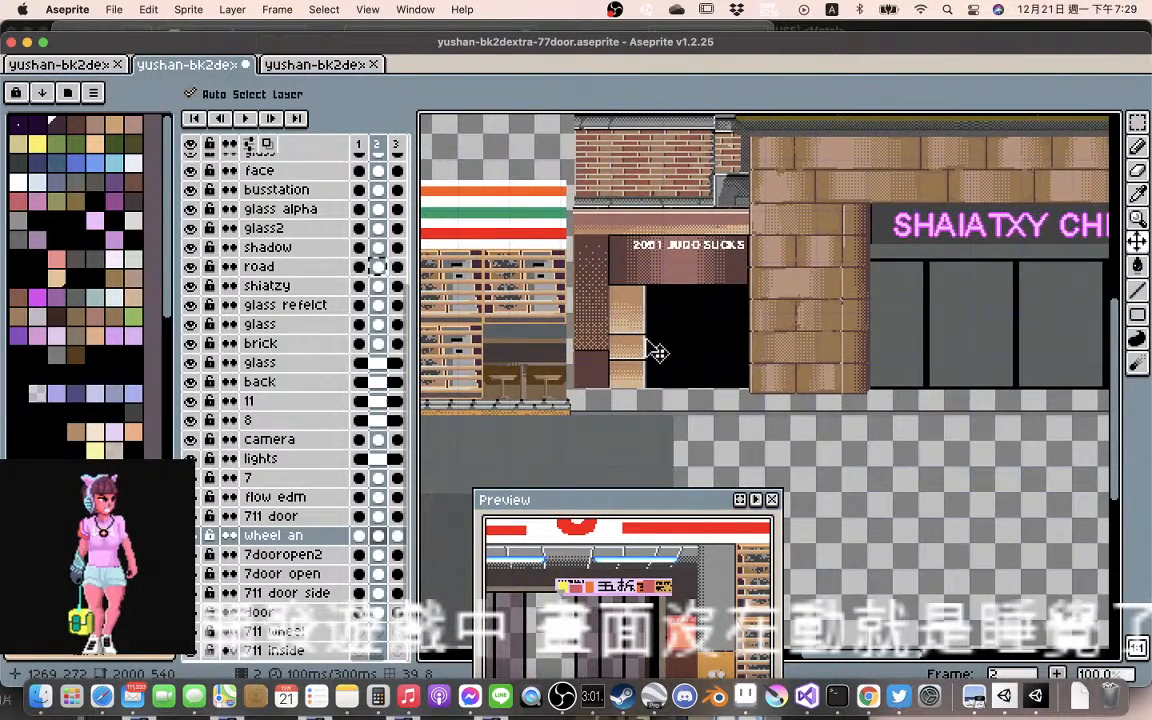
scroll(647, 342, up, 2)
scroll(578, 364, down, 2)
drag(572, 366, 723, 331)
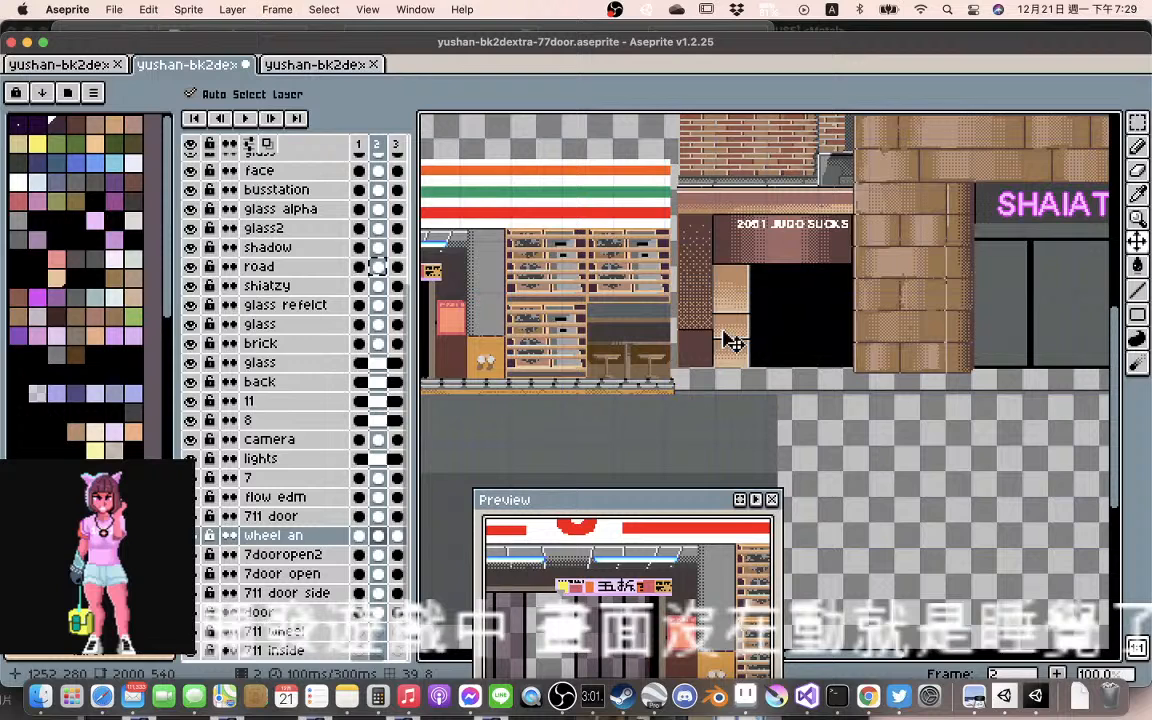
scroll(733, 342, up, 2)
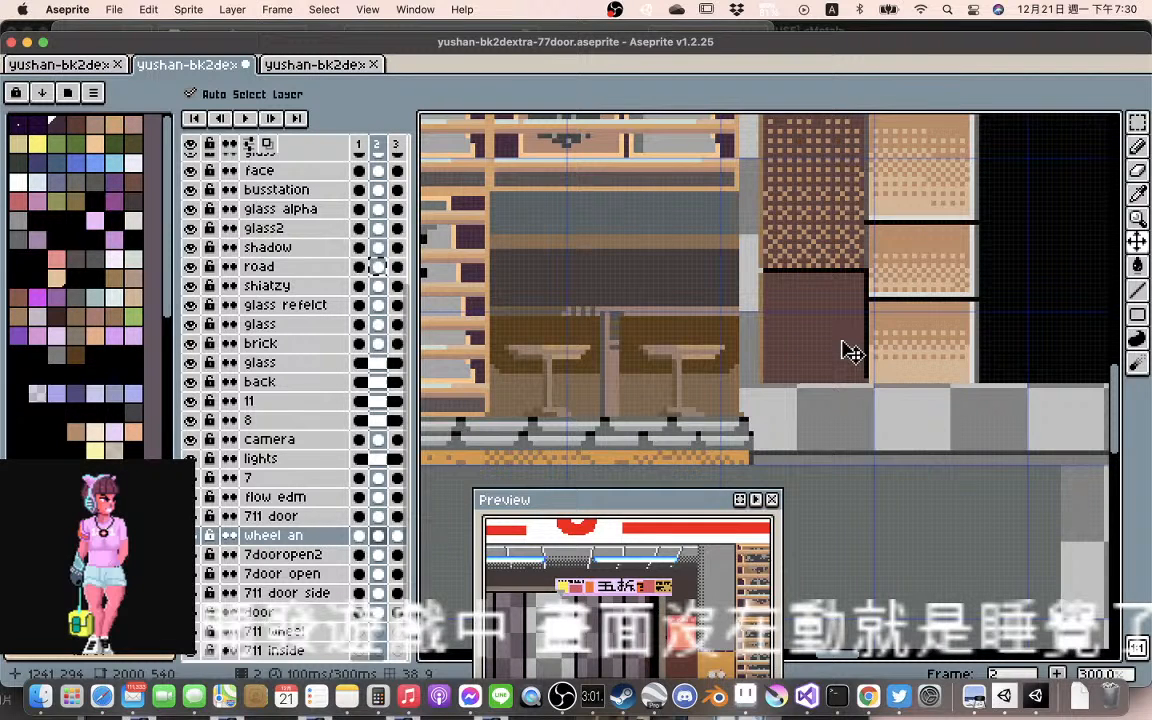
scroll(848, 350, down, 2)
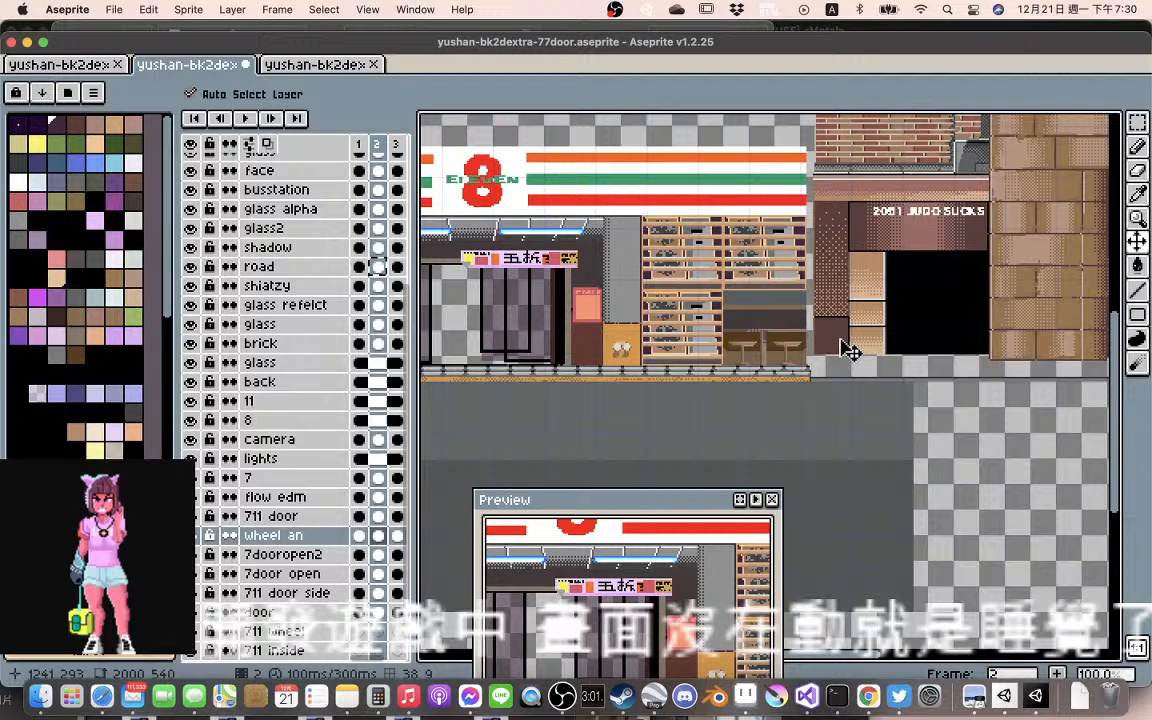
drag(848, 350, 627, 357)
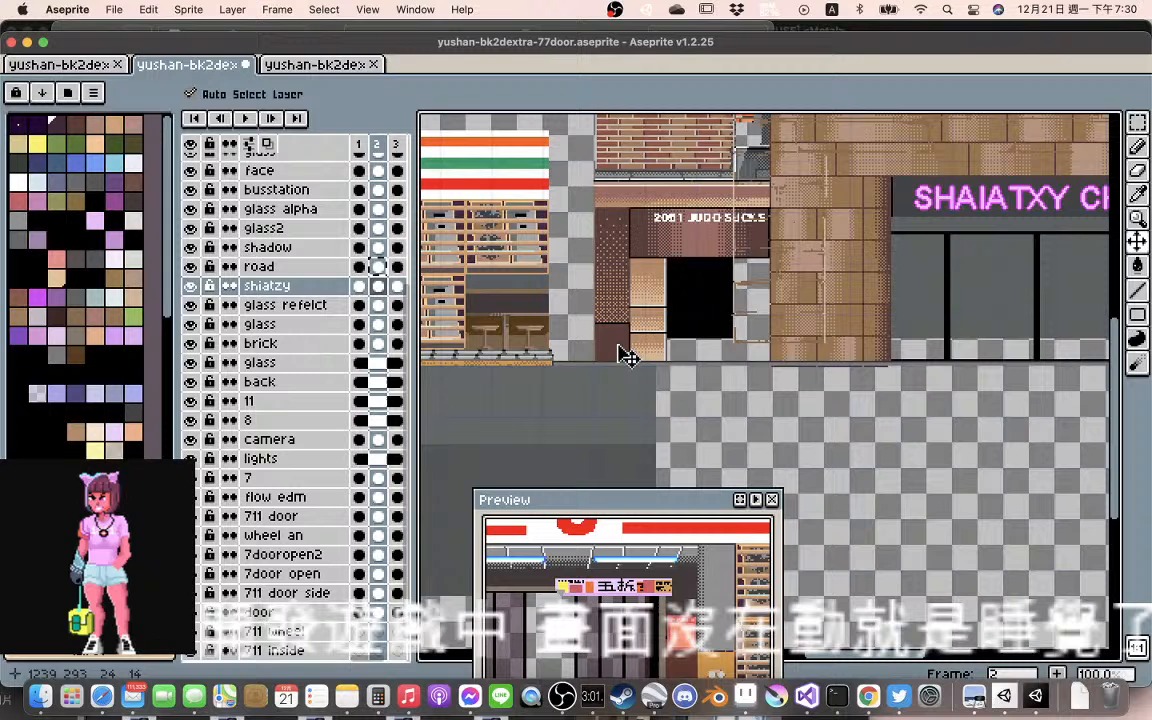
scroll(627, 357, up, 2)
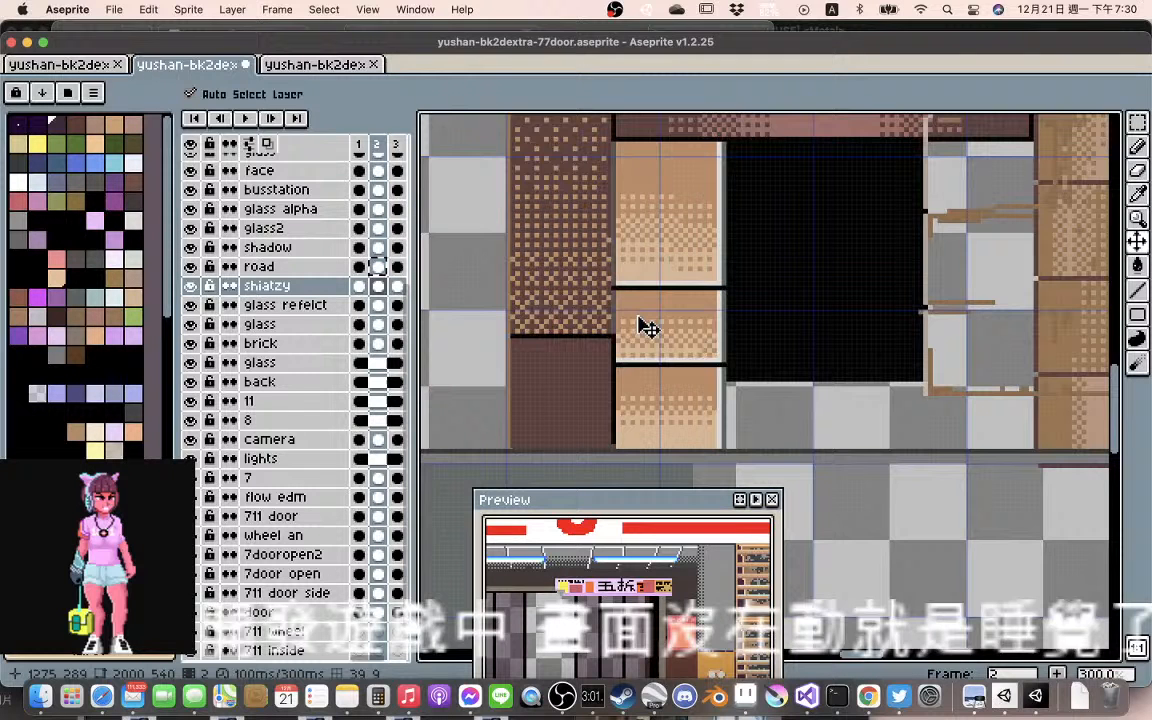
scroll(709, 319, down, 2)
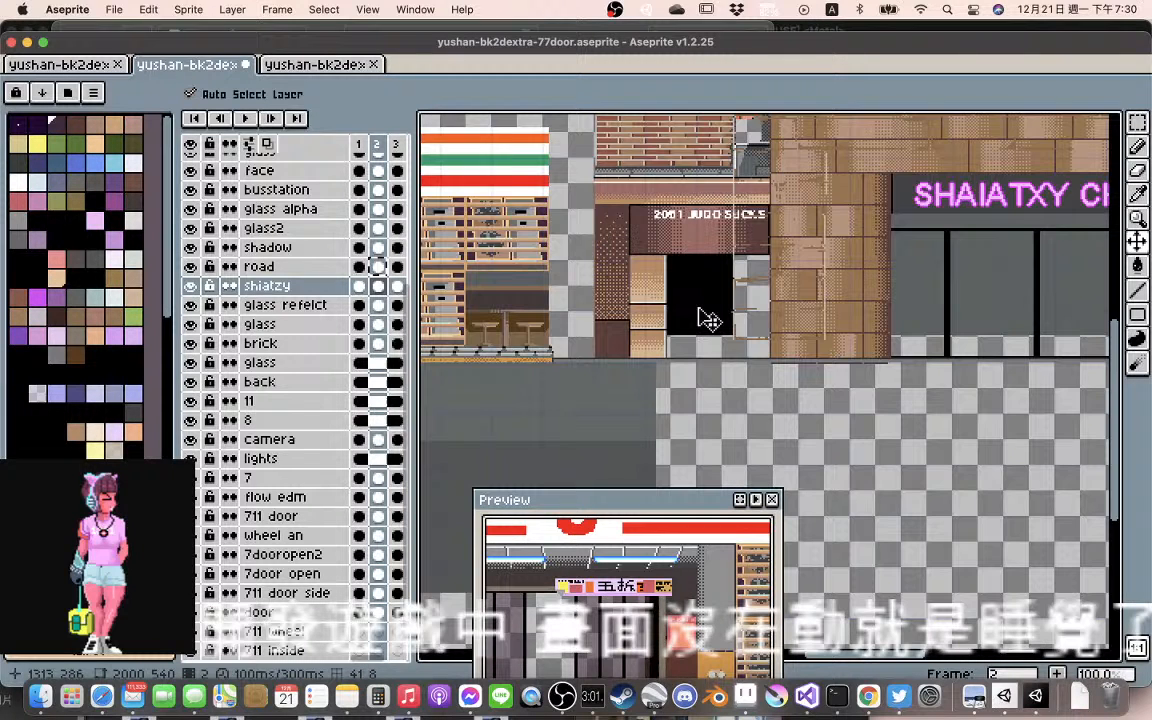
Move the shadow artwork over the brick building in frame 2 about 24 pixels right and slightly down
scroll(700, 310, right, 2)
scroll(700, 310, up, 1)
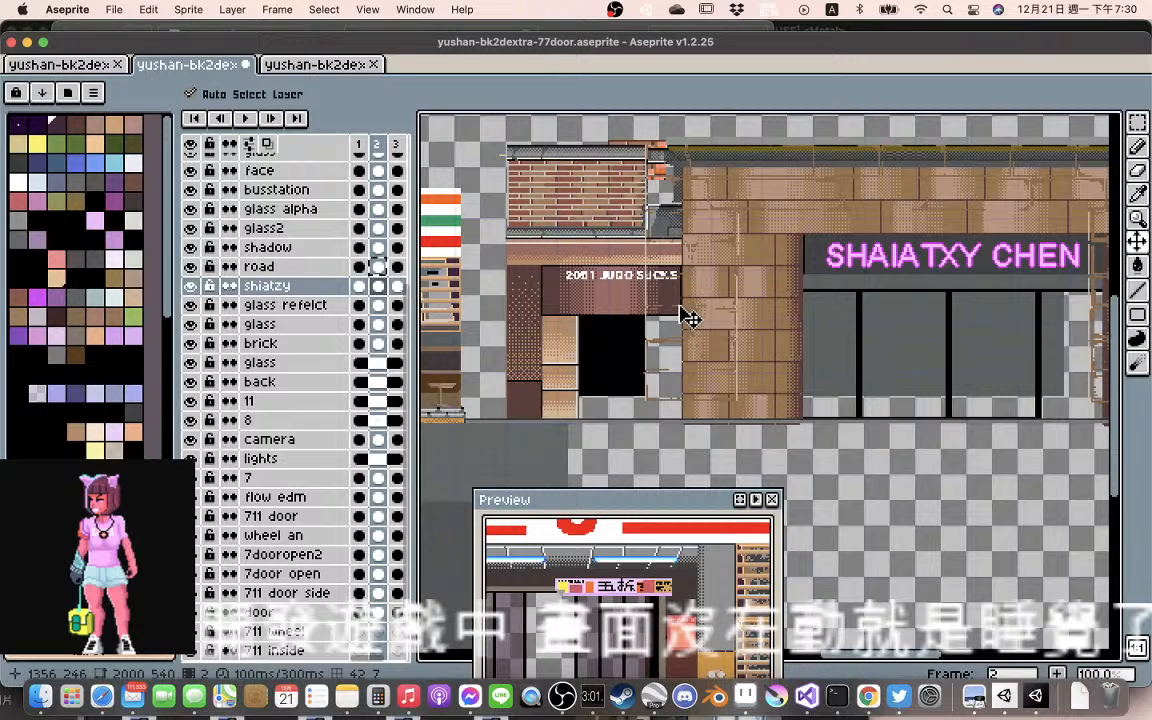
drag(690, 318, 727, 333)
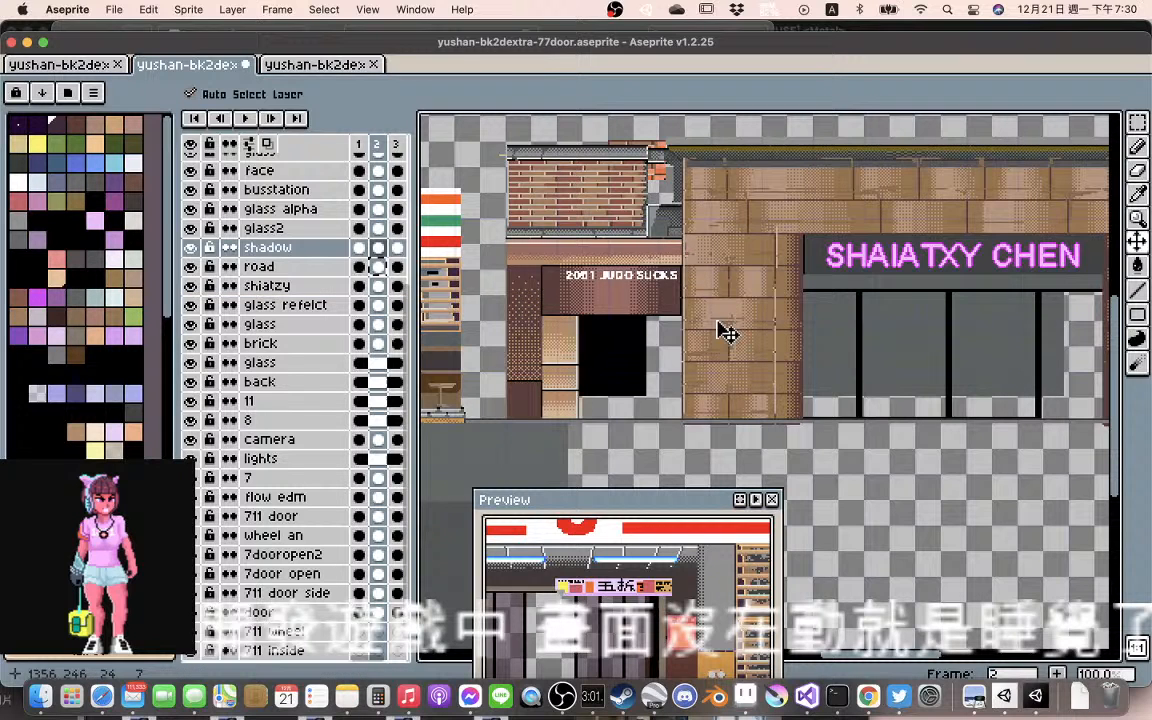
Move the shiatzy building artwork in frame 2 up about 8 pixels above the road line
scroll(706, 289, right, 2)
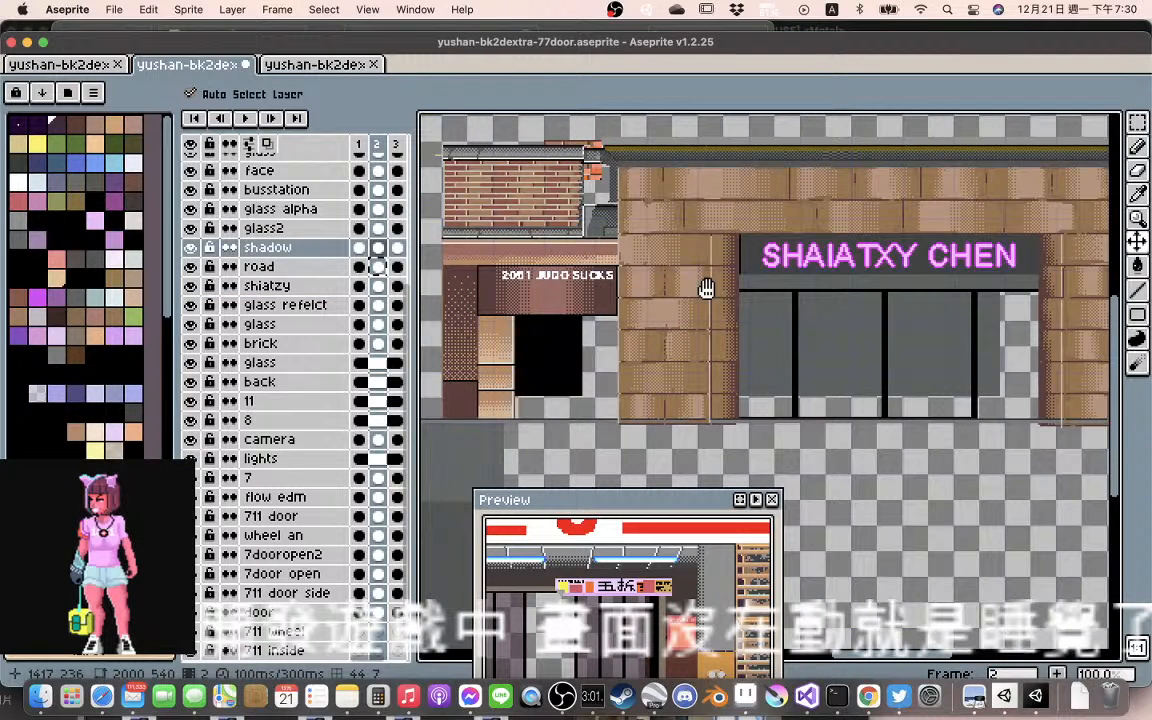
drag(706, 289, 622, 281)
drag(625, 418, 624, 405)
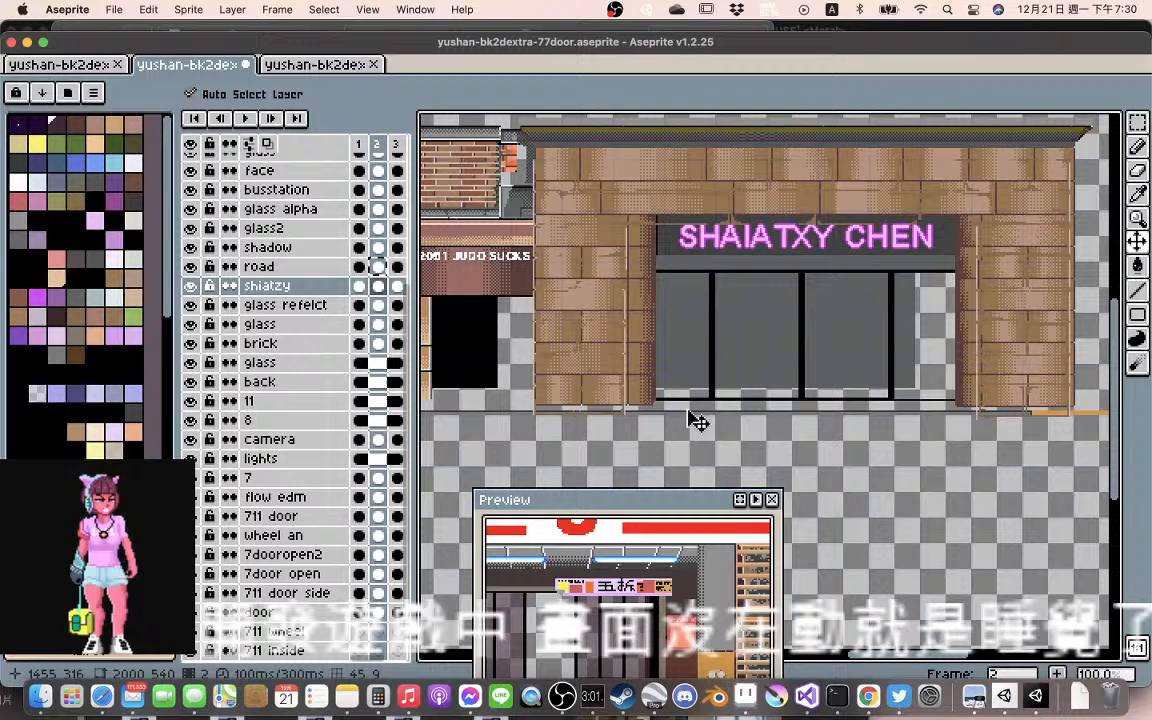
Try moving the road artwork in frame 2 about 3 pixels right and 2 pixels up, and undo that move
click(697, 422)
scroll(697, 422, up, 2)
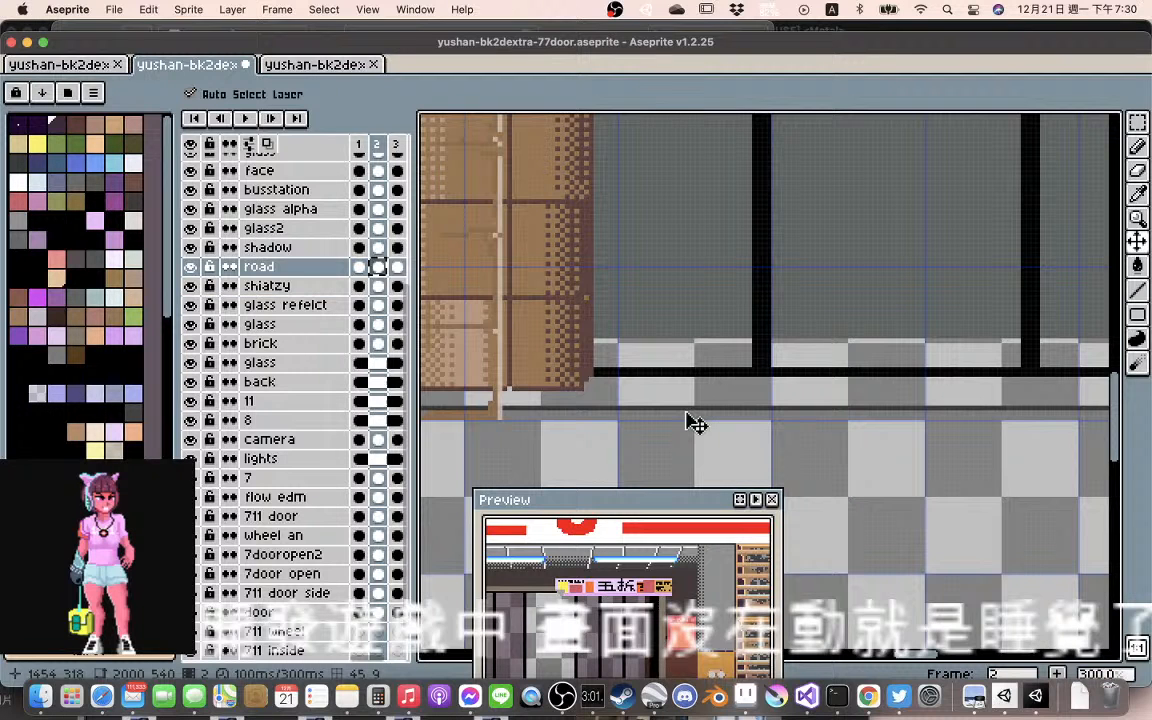
scroll(673, 421, down, 1)
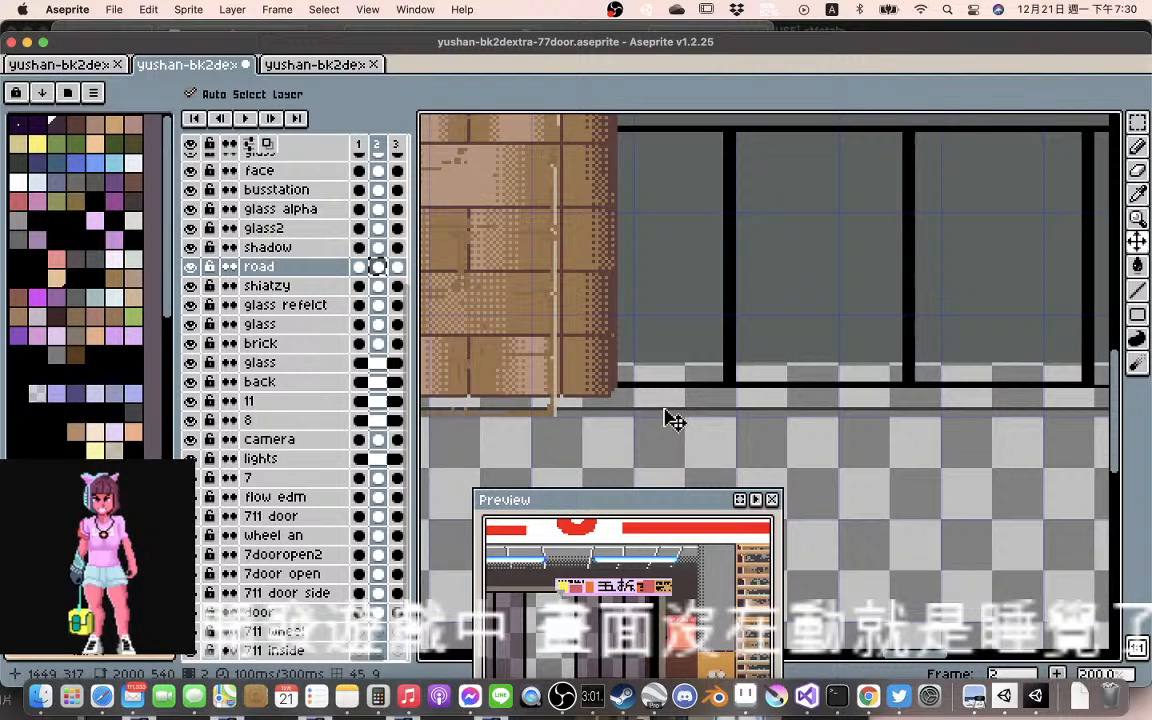
scroll(673, 421, down, 1)
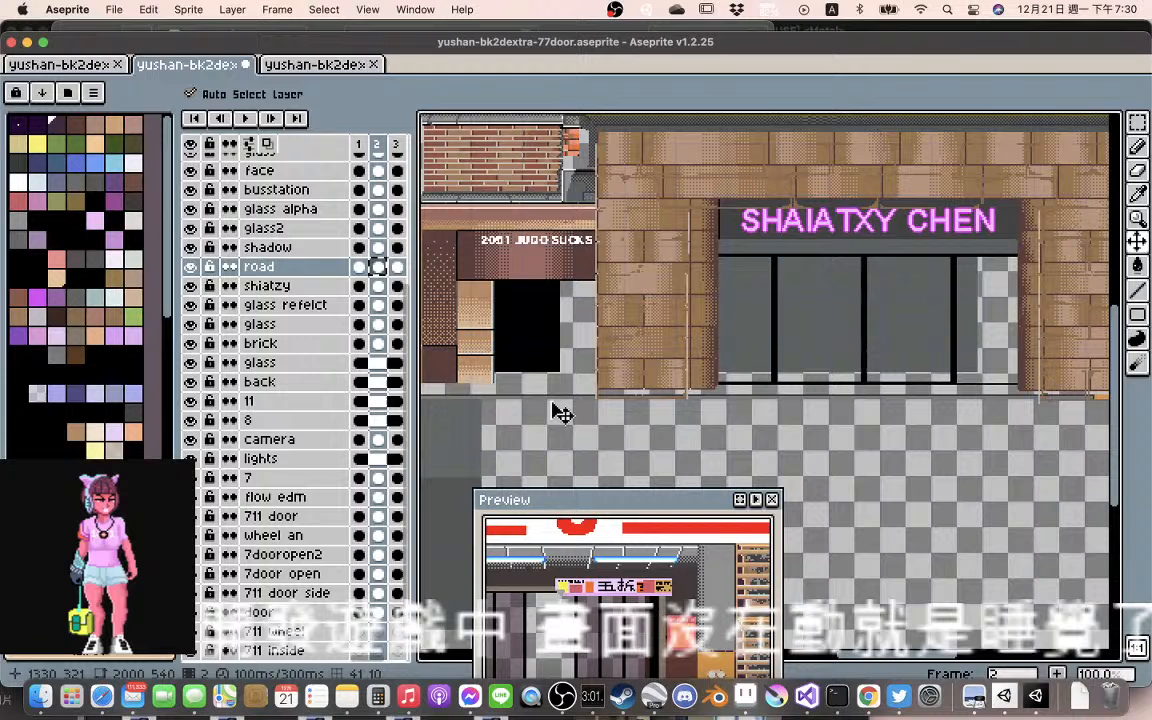
scroll(562, 413, up, 2)
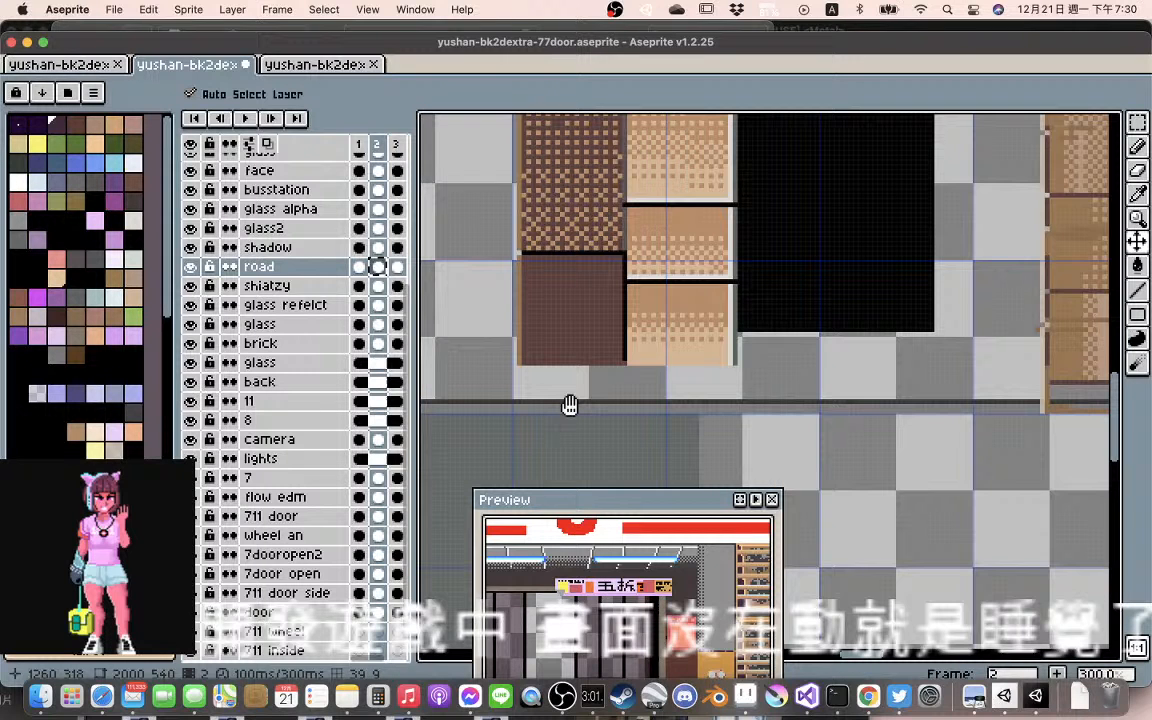
scroll(560, 412, left, 3)
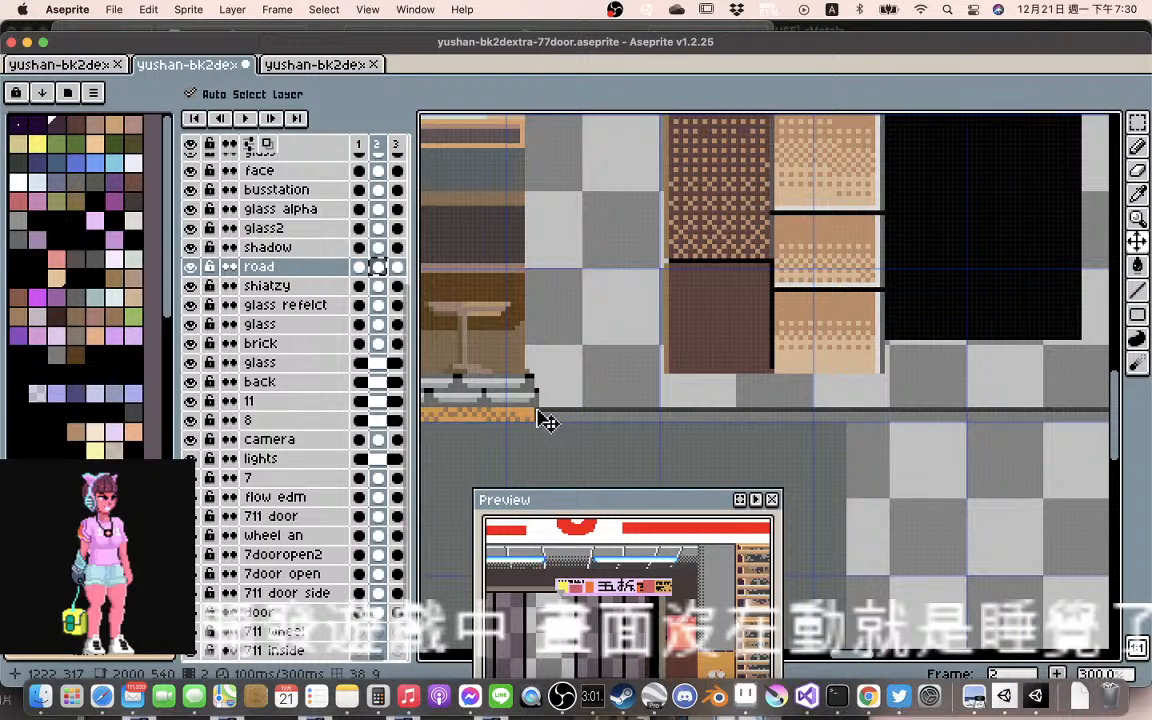
drag(547, 421, 573, 411)
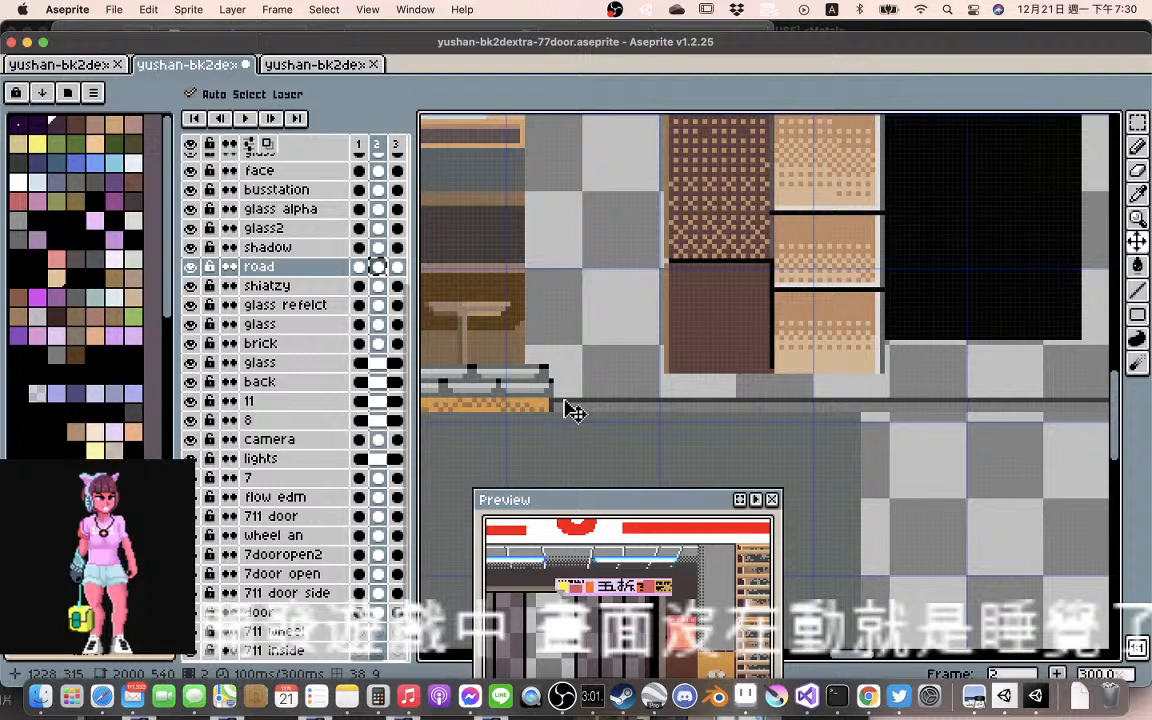
key(super+z)
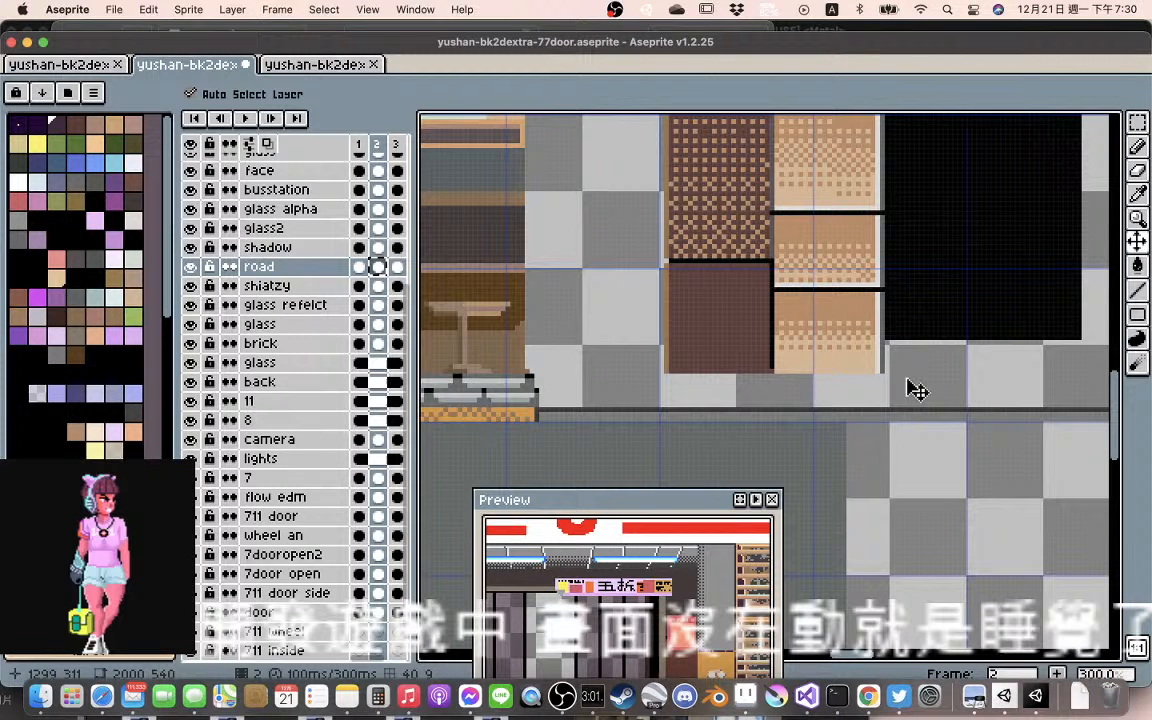
scroll(917, 390, down, 1)
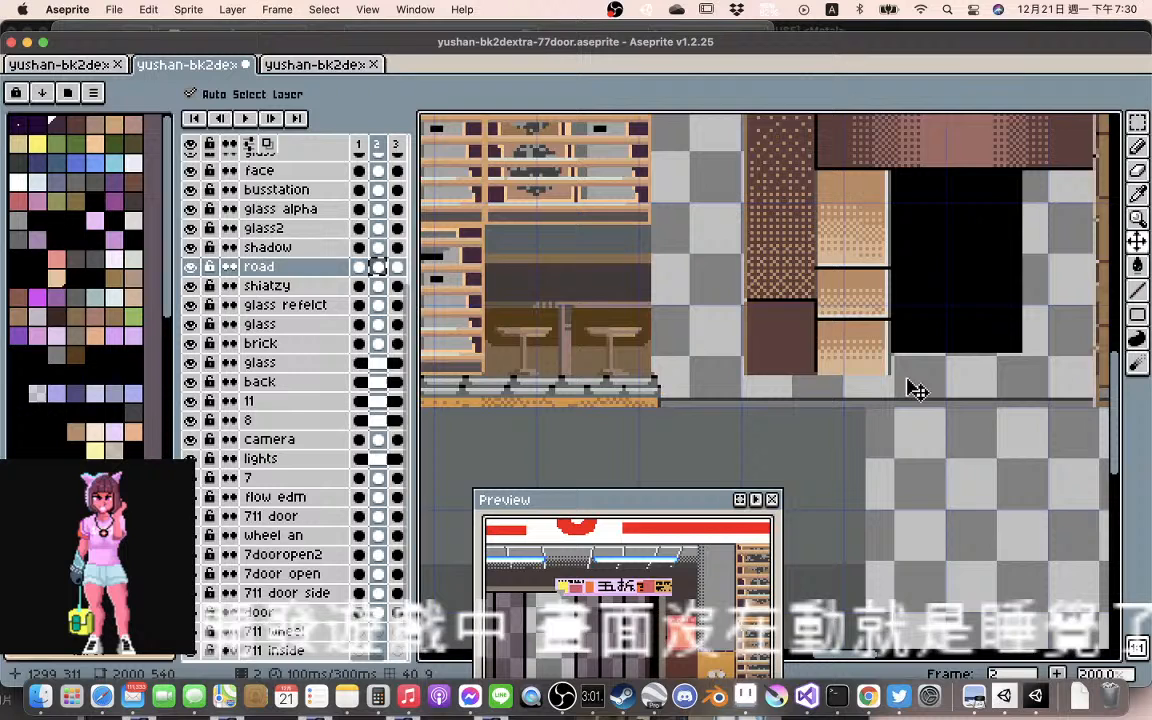
scroll(917, 390, up, 1)
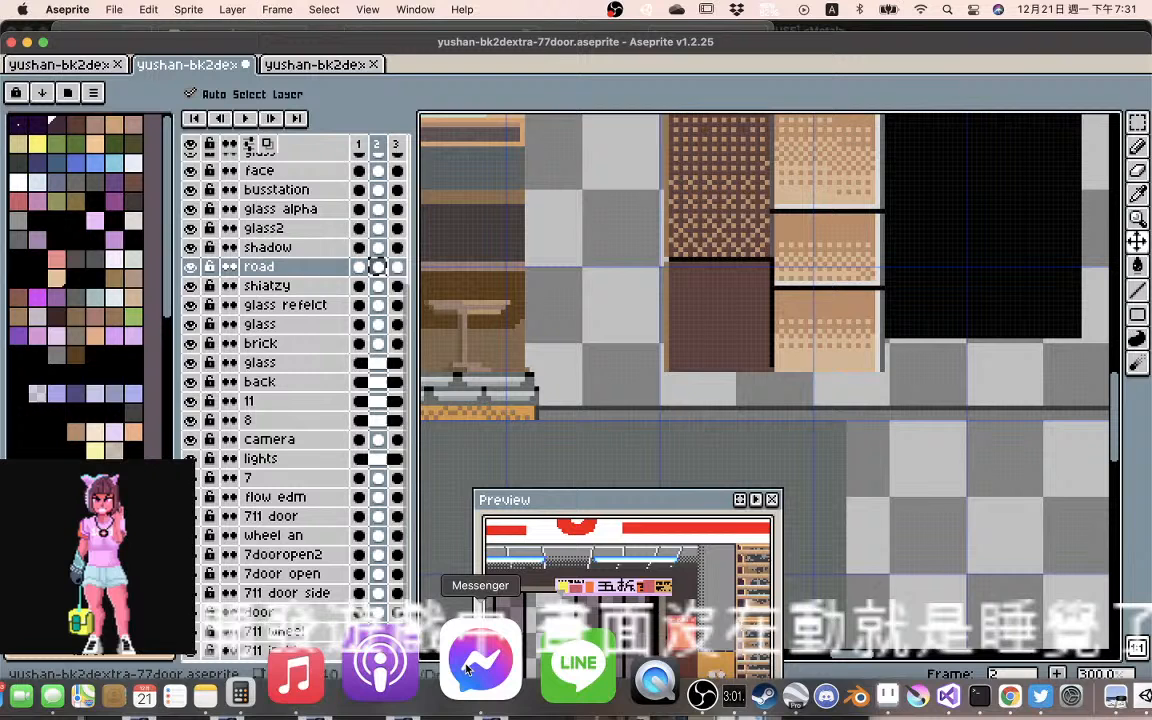
Switch to Google Earth Pro and zoom from the globe to Taichung, Taiwan, around the yushan and home placemarks
click(656, 680)
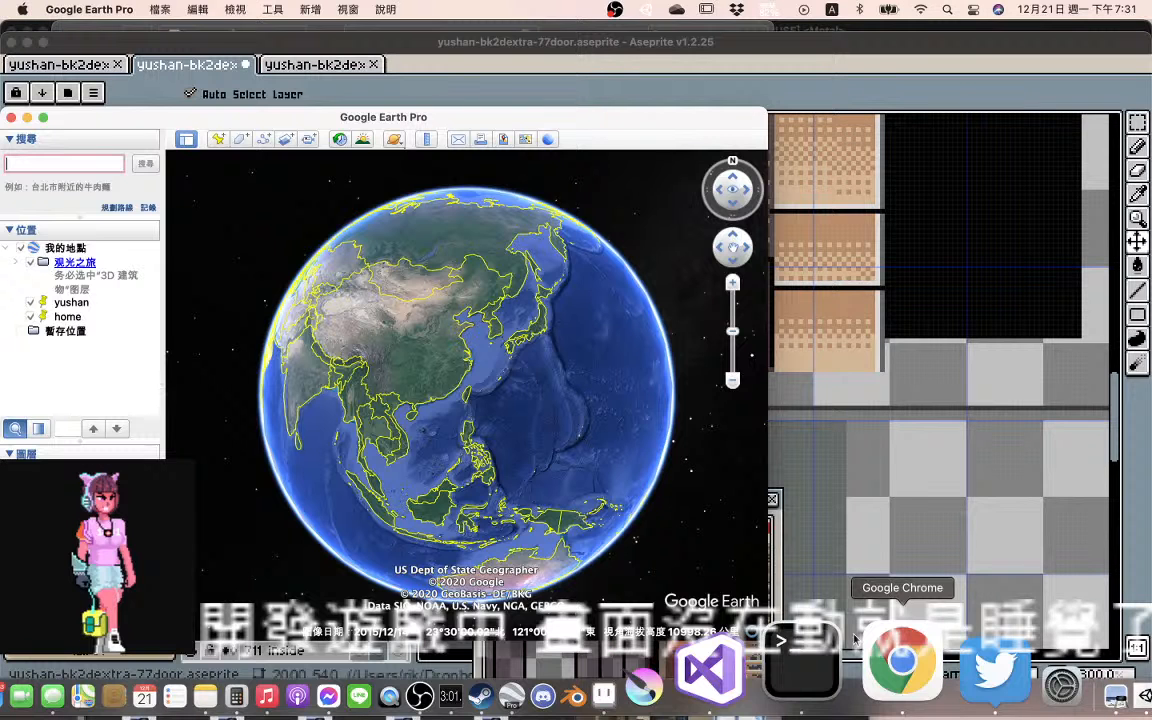
scroll(488, 460, up, 4)
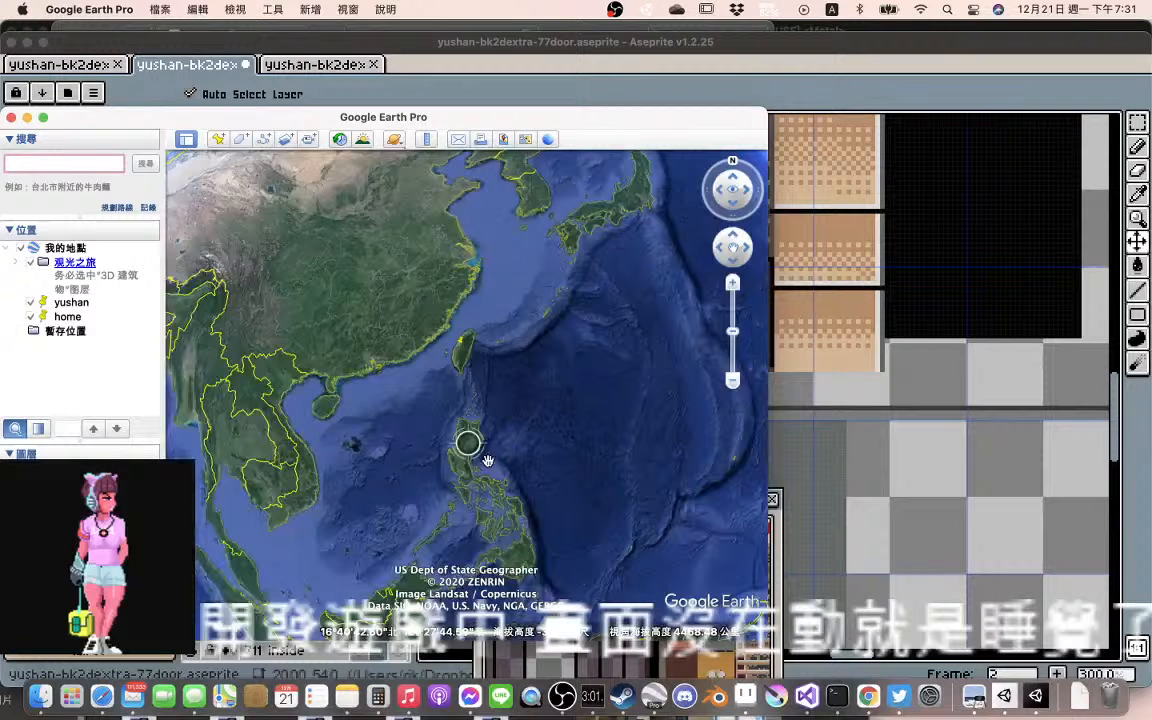
scroll(488, 460, up, 5)
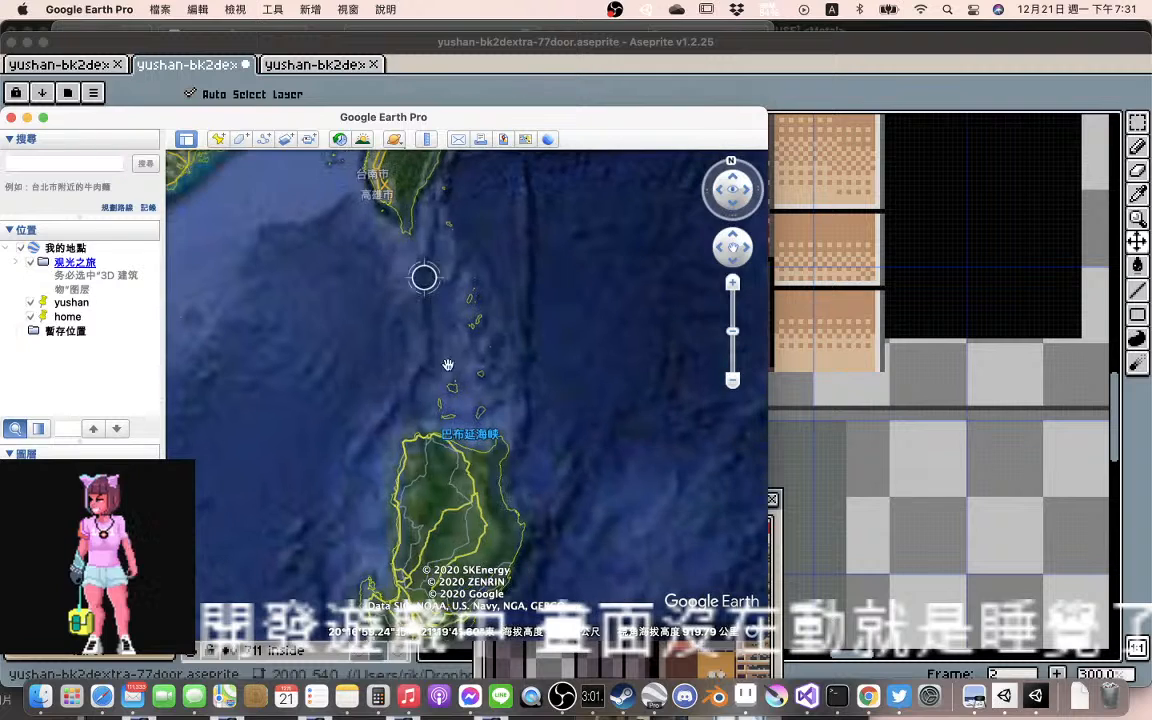
drag(445, 240, 479, 484)
scroll(397, 492, up, 3)
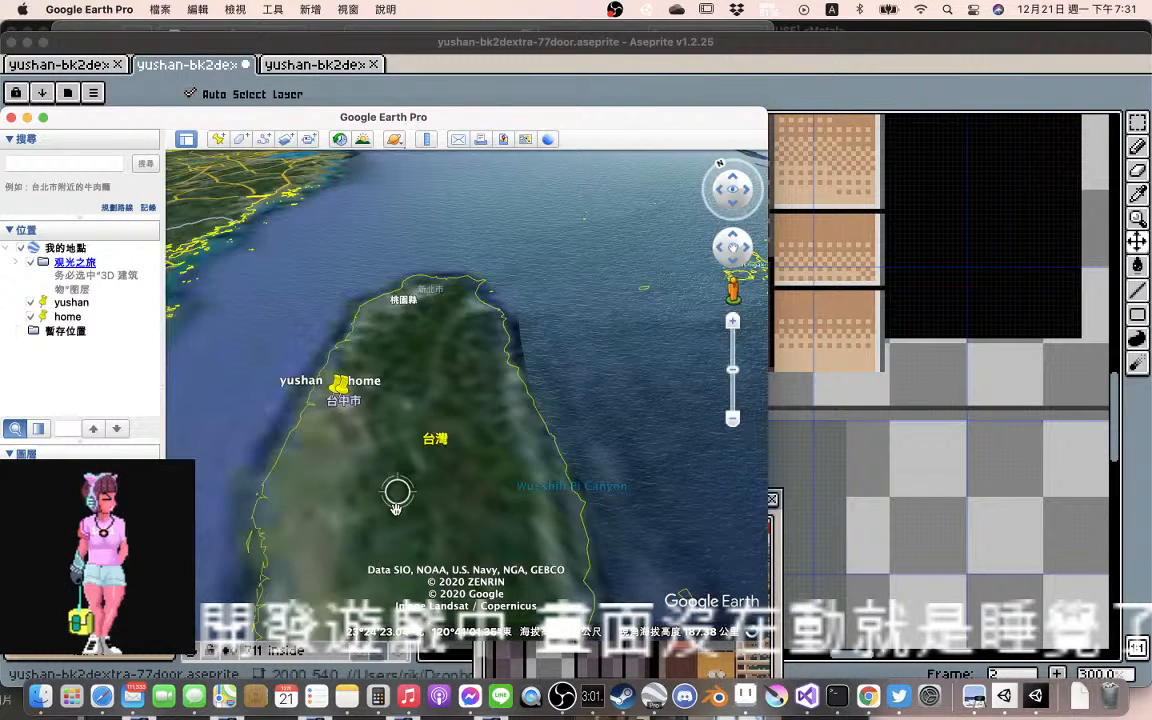
scroll(396, 505, up, 3)
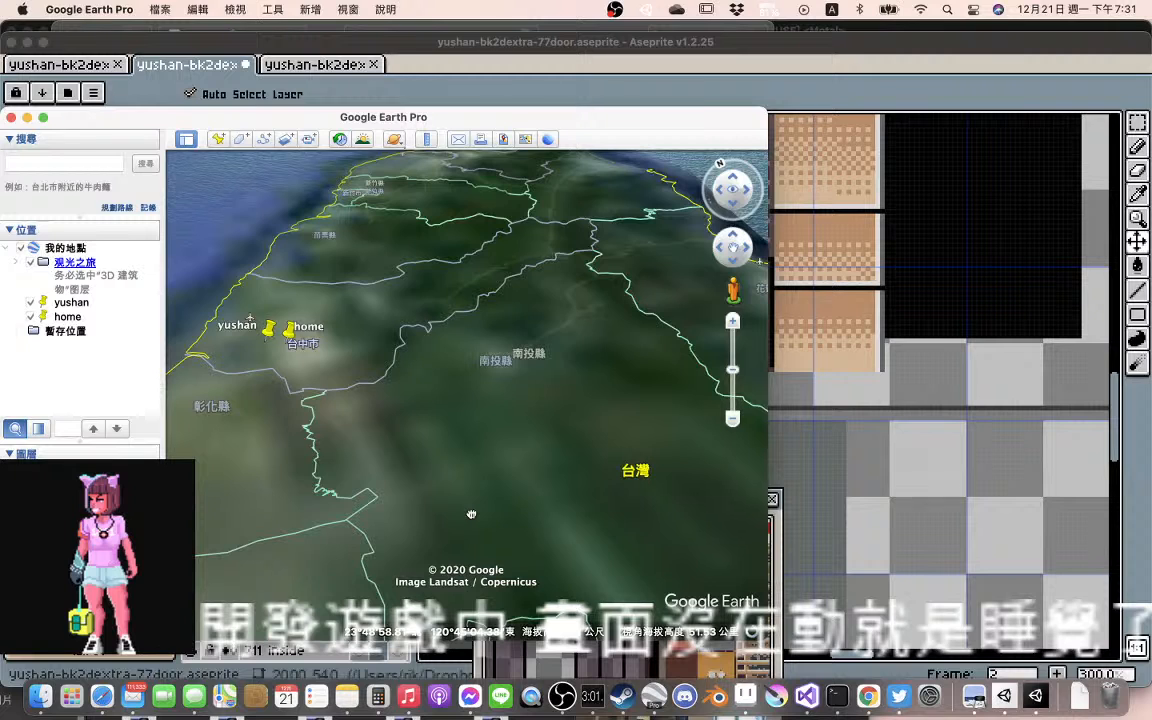
scroll(333, 371, up, 3)
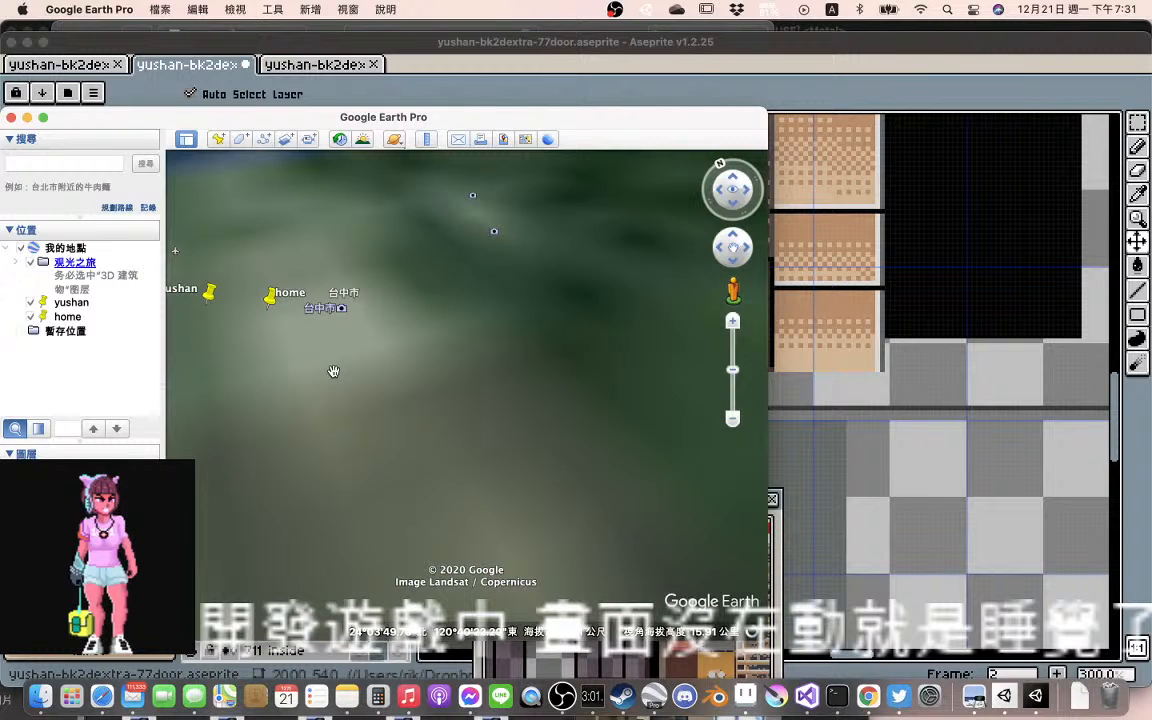
drag(333, 371, 535, 553)
scroll(535, 553, up, 1)
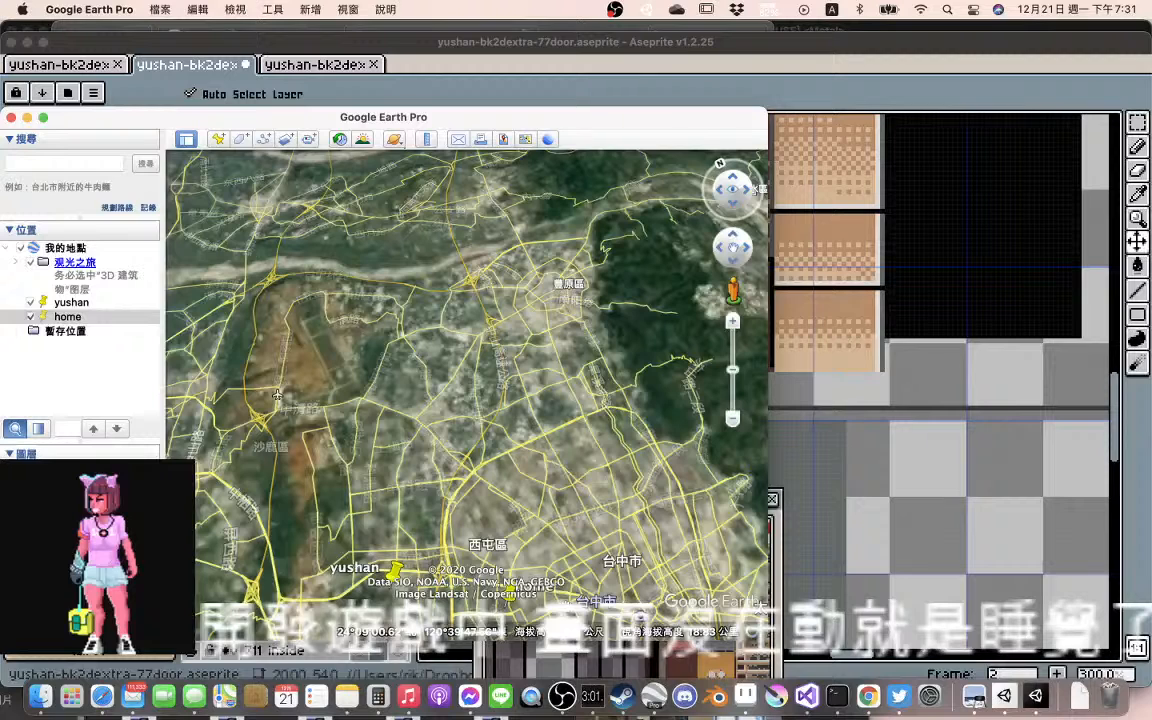
Zoom in on the home placemark in Taichung to street-block level with the surrounding 3D buildings
drag(526, 602, 528, 475)
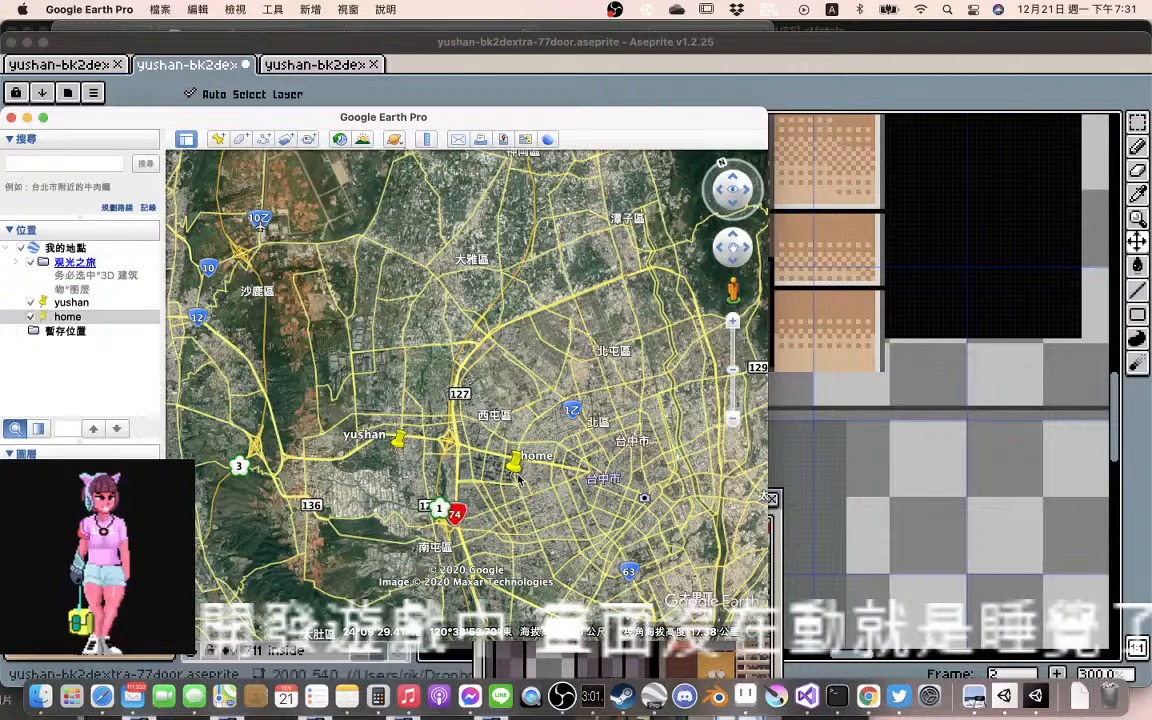
scroll(518, 480, up, 2)
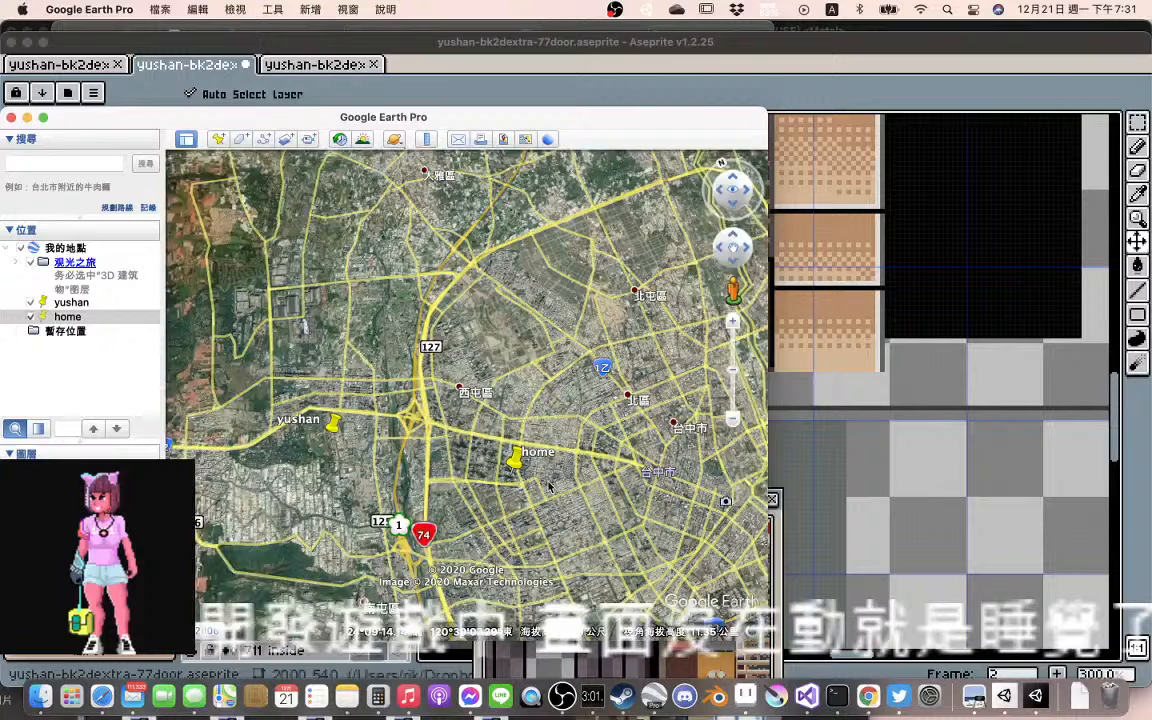
scroll(548, 486, up, 3)
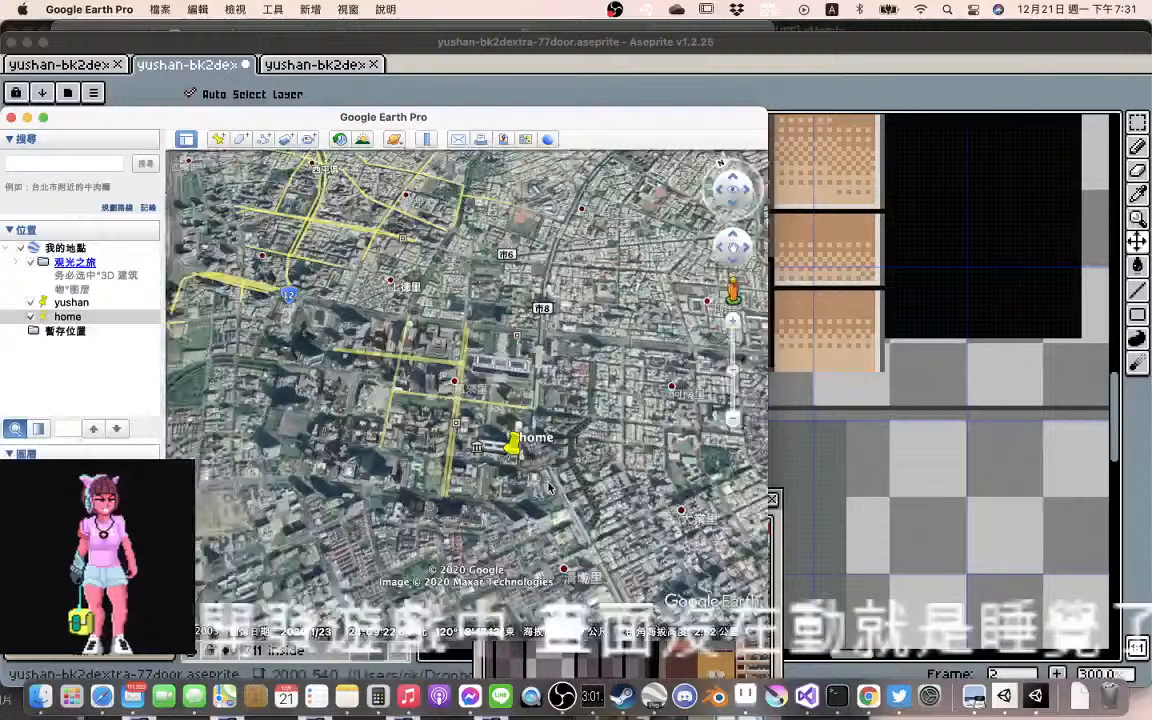
scroll(548, 487, up, 3)
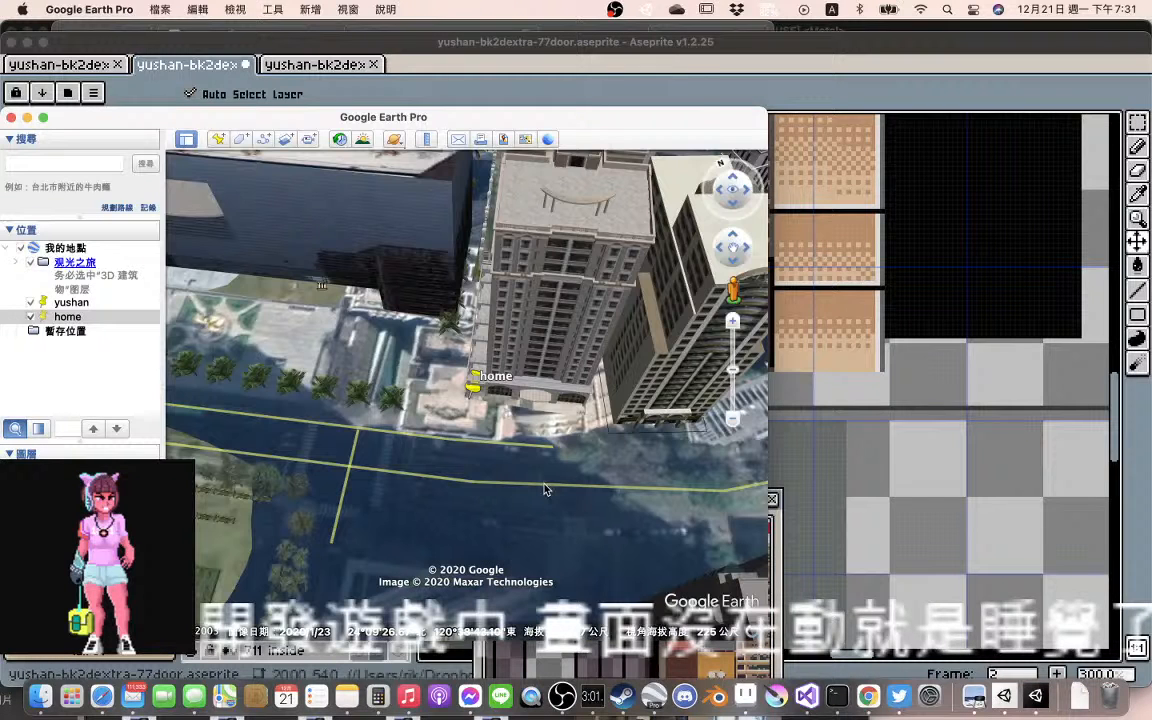
Examine the rows of buildings along the elevated railway on 文心路二段, near the intersection with the crosswalk
drag(545, 489, 508, 421)
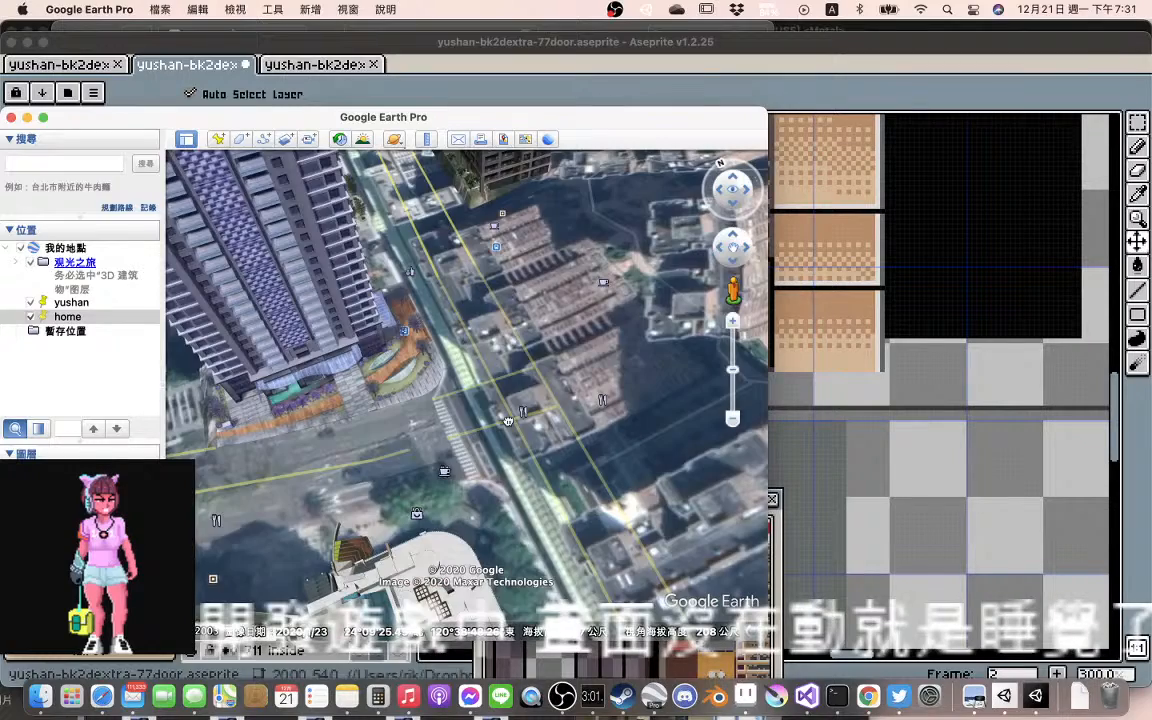
scroll(490, 425, down, 3)
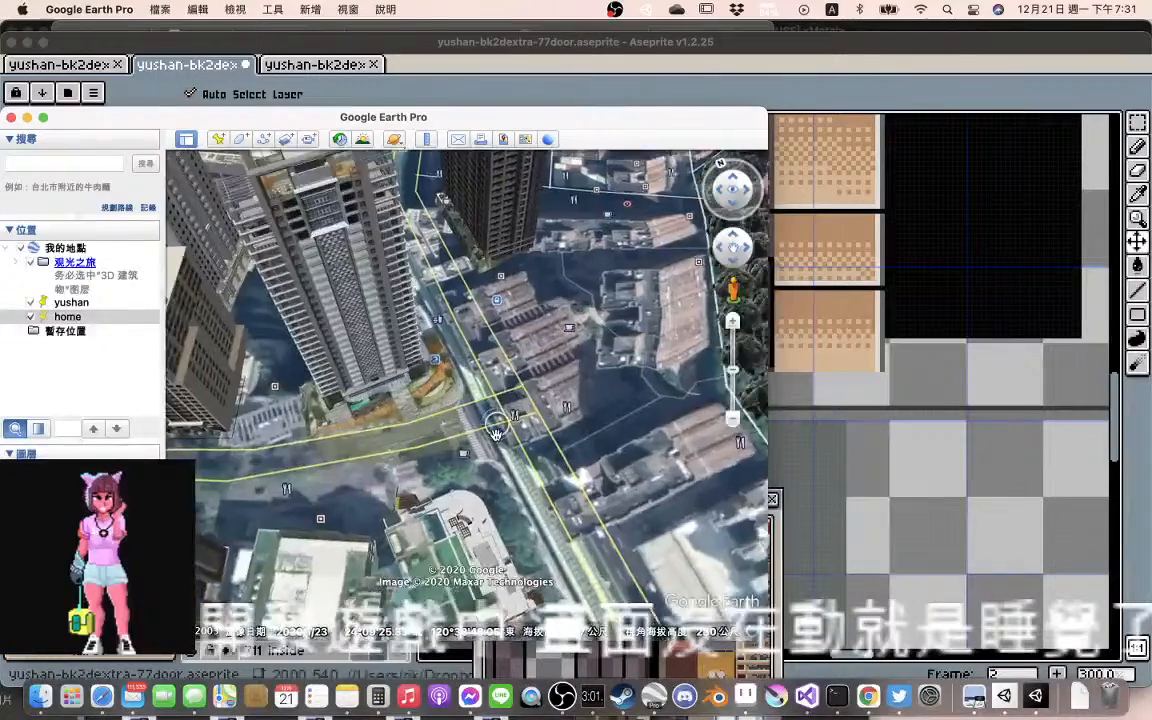
scroll(483, 428, up, 4)
scroll(478, 437, up, 2)
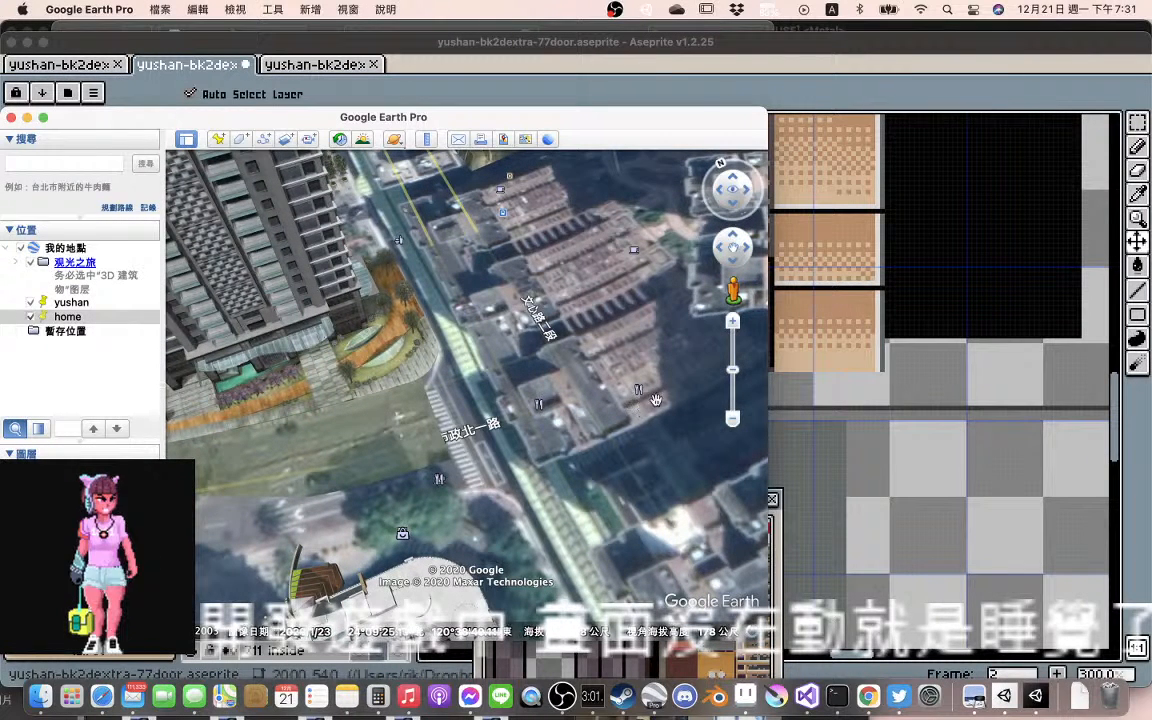
Inspect the 文心路二段 block in ground-level view, then return to an aerial view of its rooftops
drag(735, 290, 571, 354)
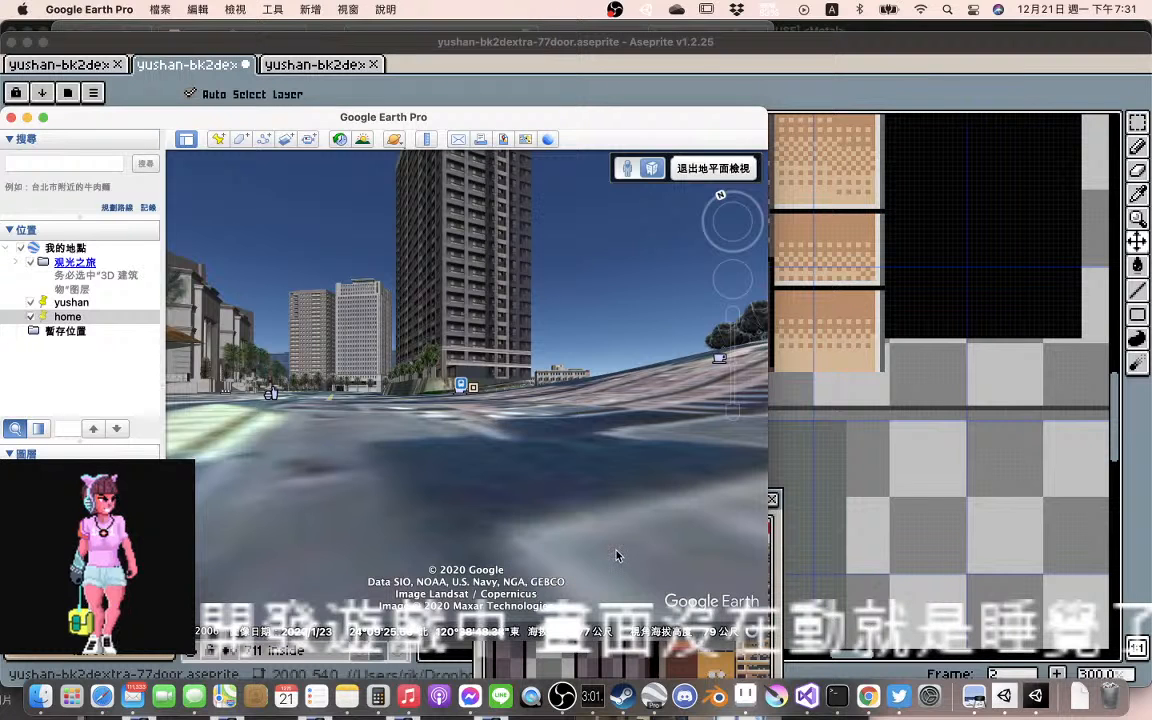
drag(616, 550, 536, 428)
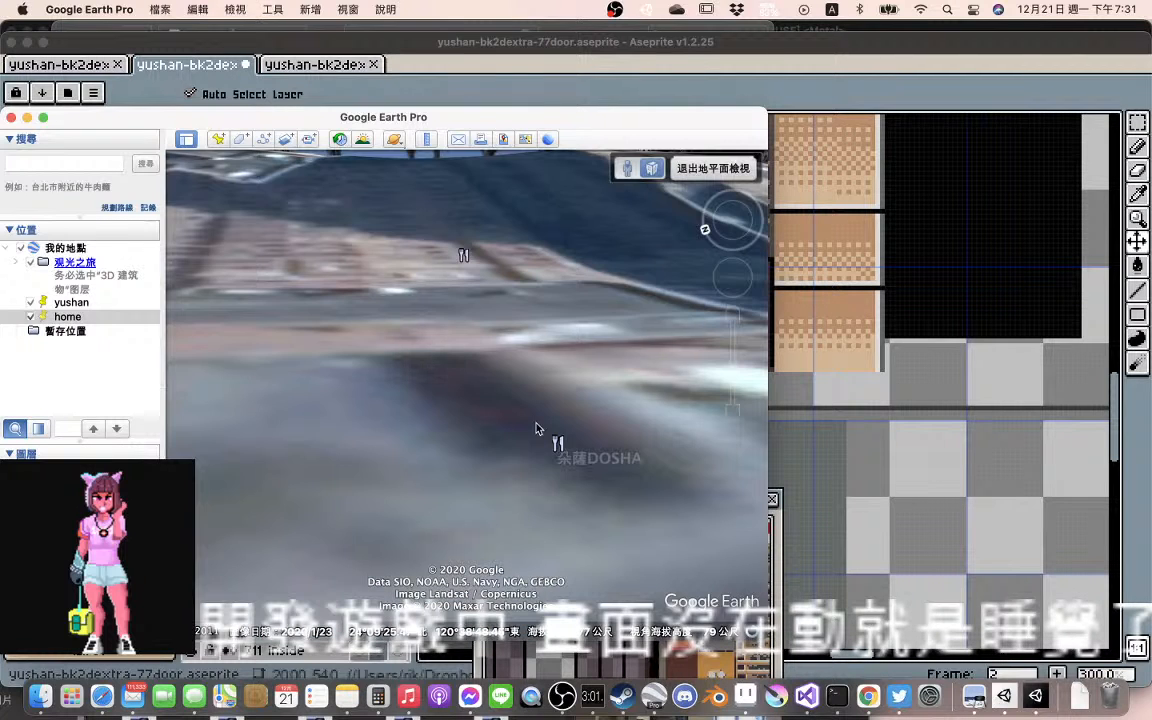
scroll(583, 437, down, 5)
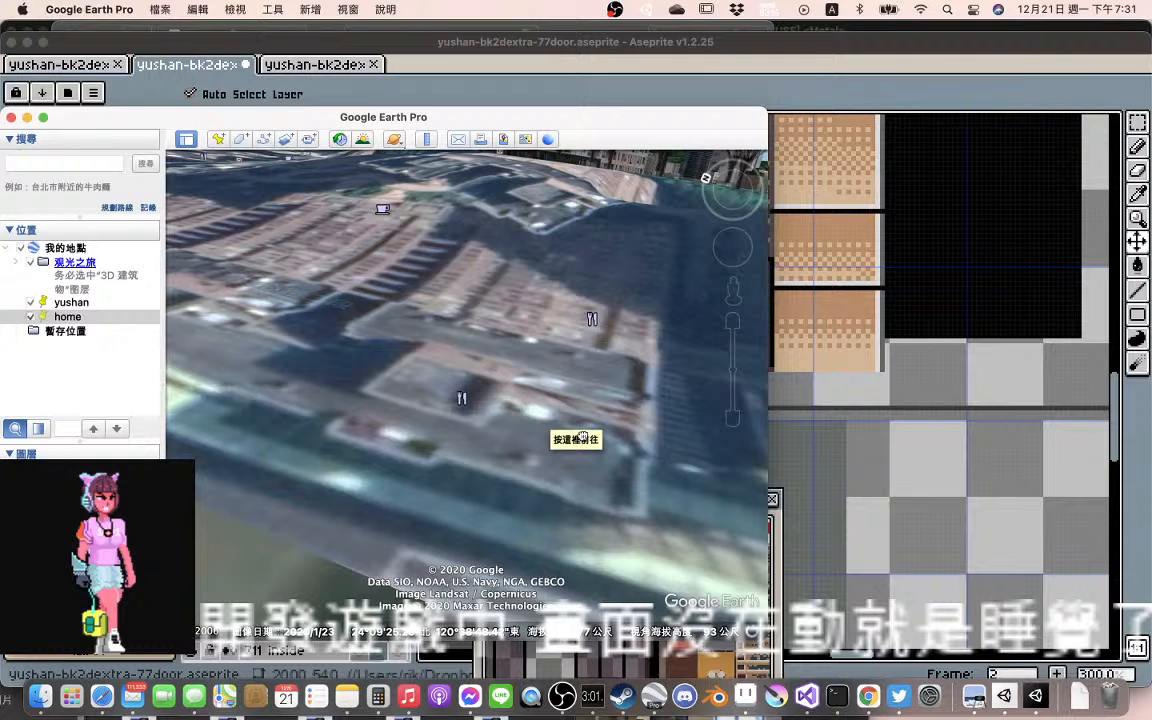
Open the 7-ELEVEN marker's info and enter Street View beside it to examine the brick building's storefronts
click(592, 314)
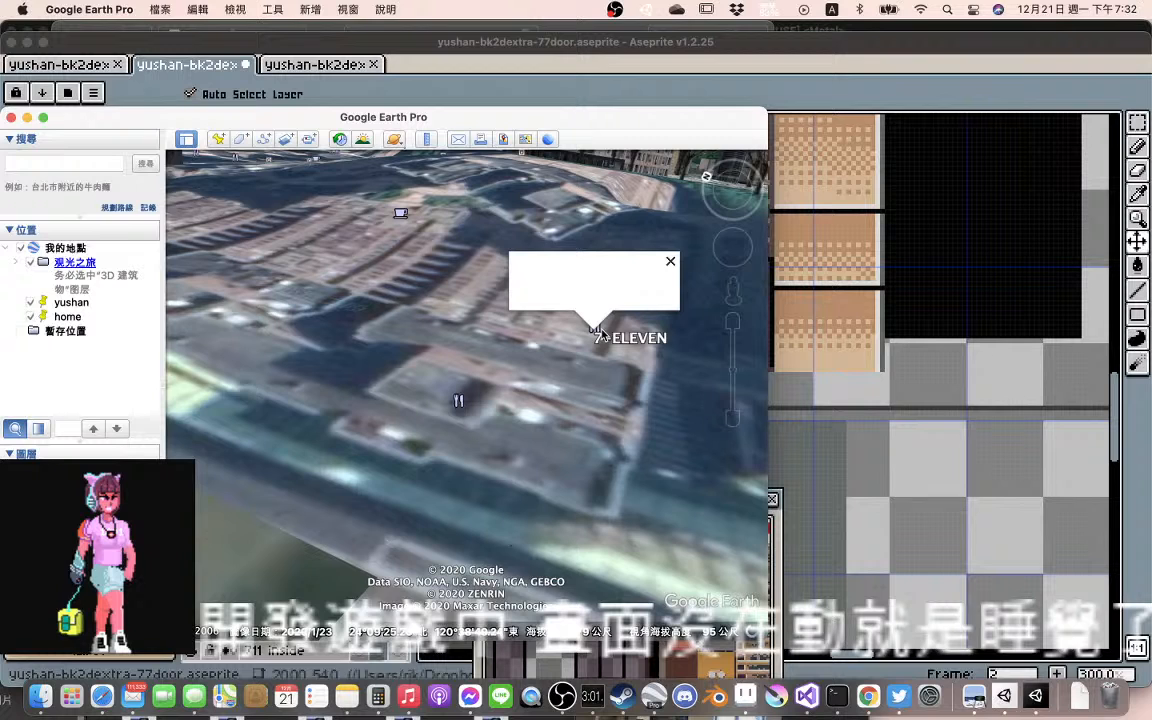
drag(733, 291, 603, 328)
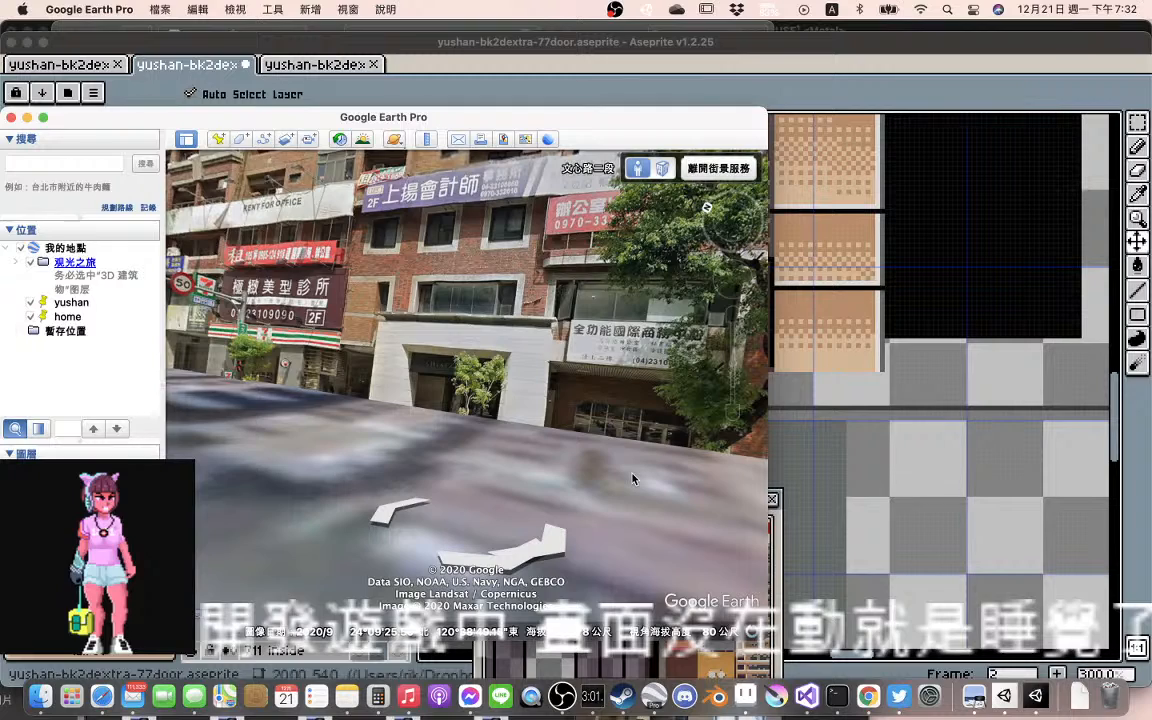
click(632, 479)
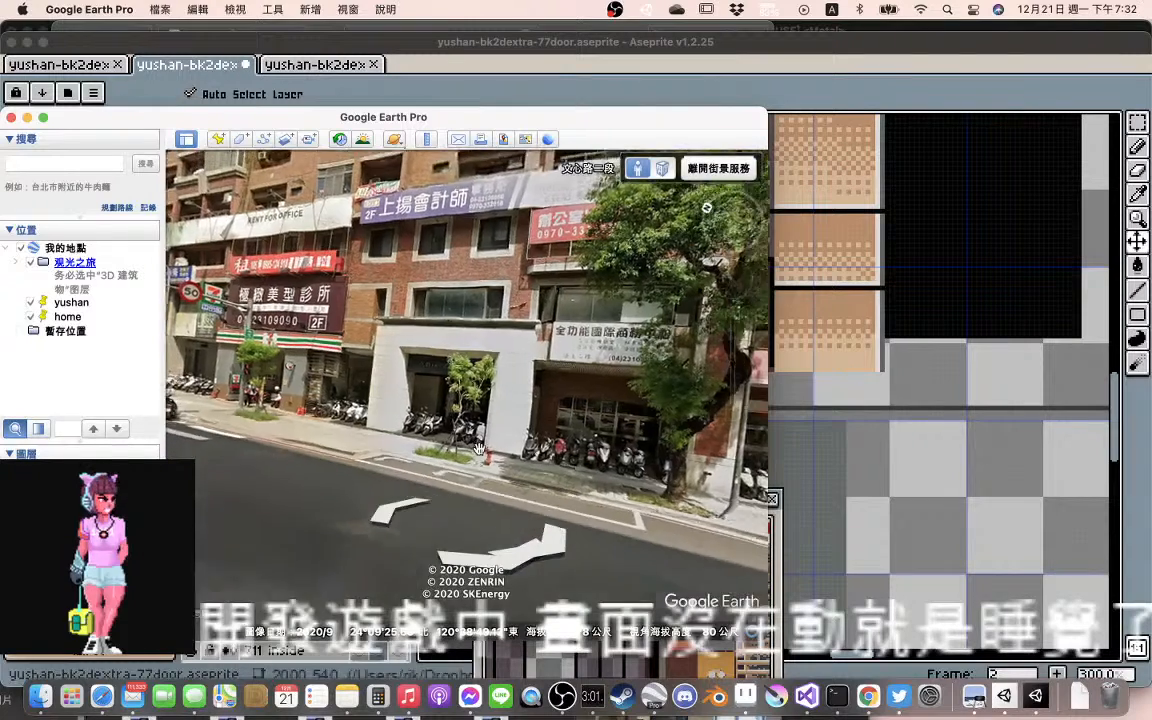
click(466, 451)
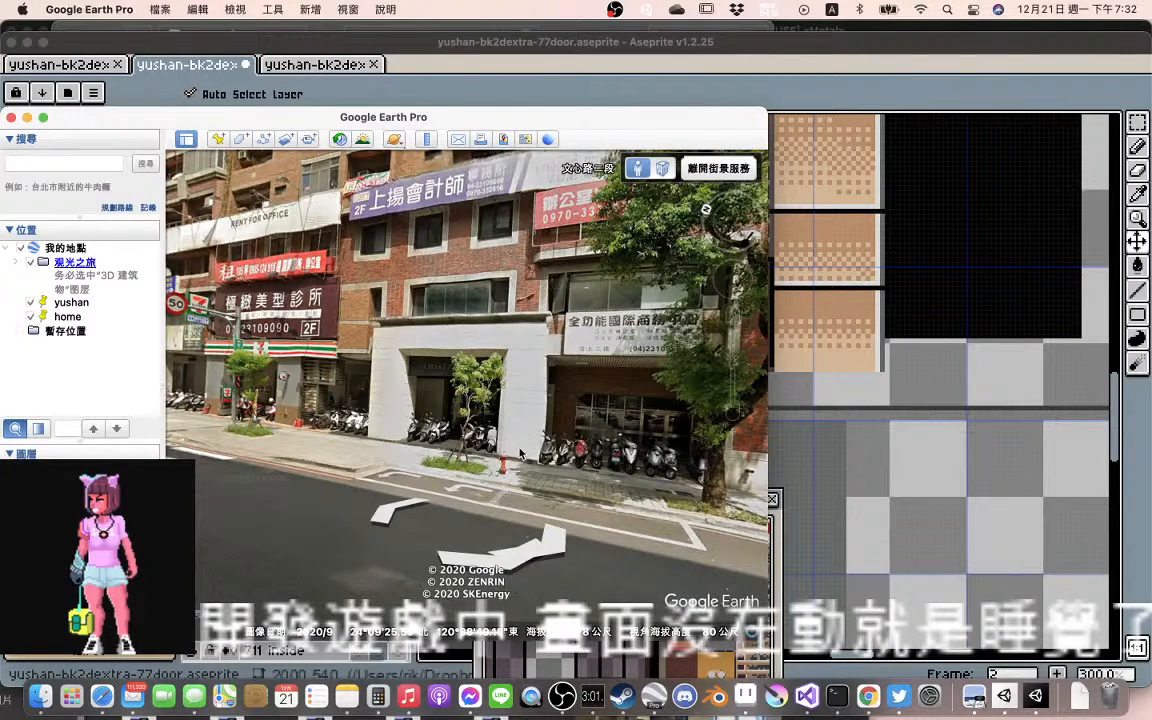
click(520, 453)
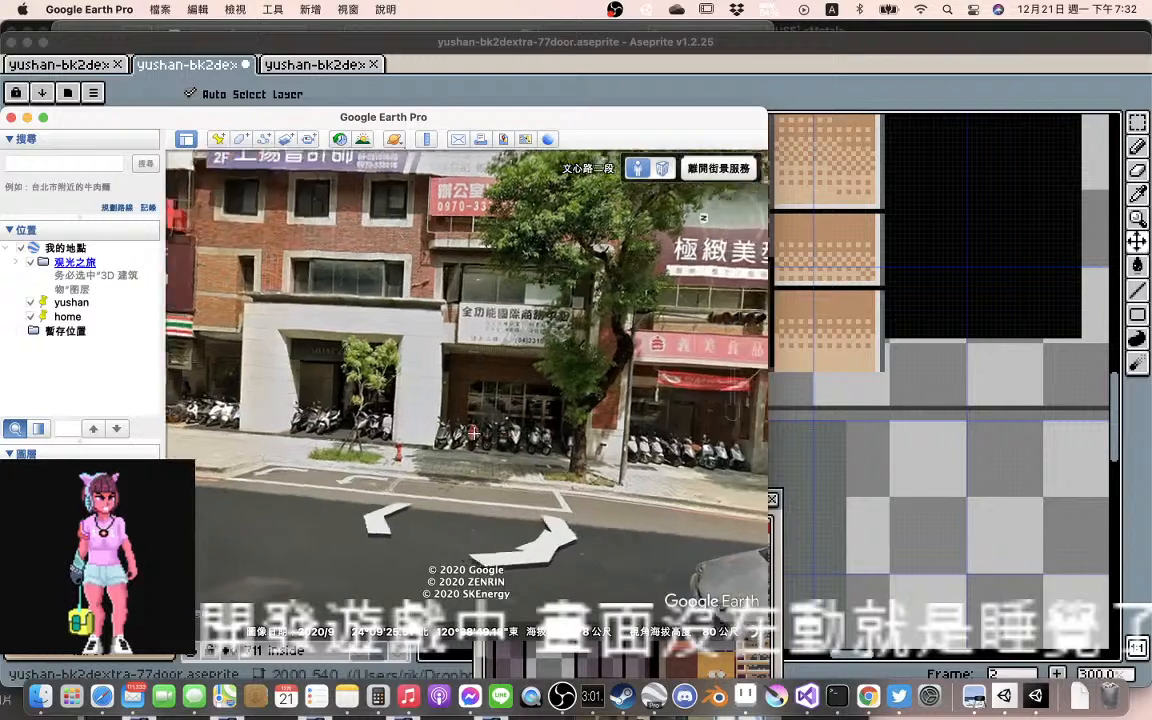
click(381, 516)
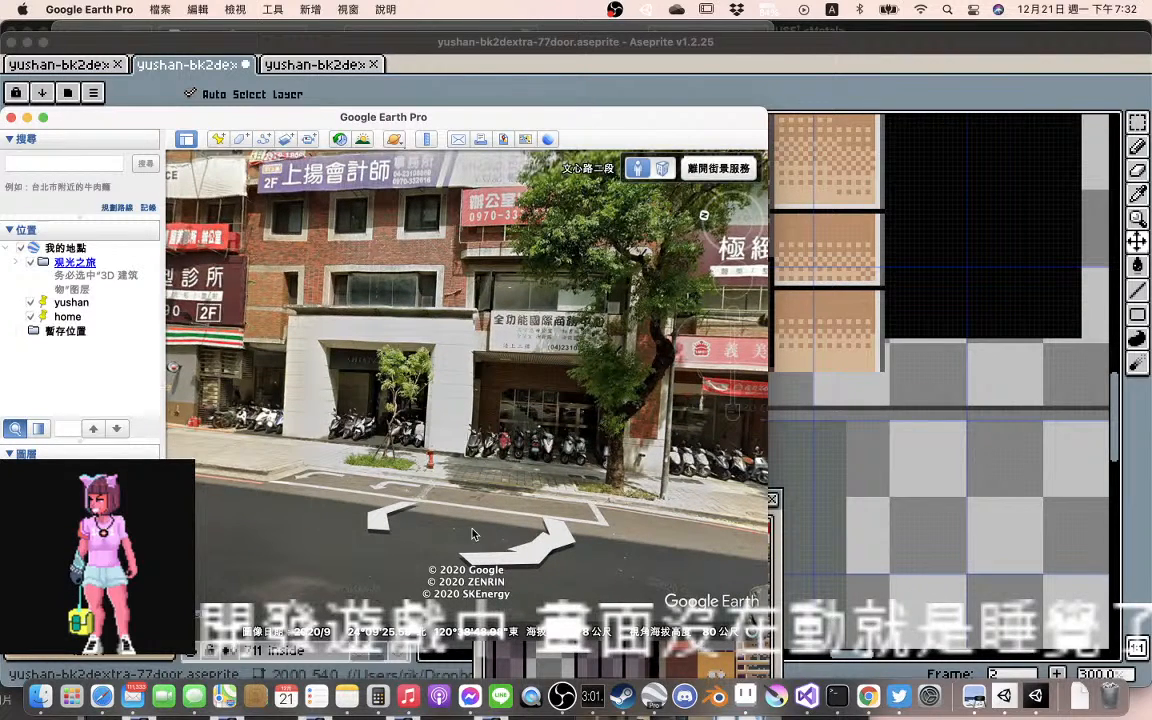
Move along 文心路二段 in Street View toward the crosswalk and face the SHIATZY CHEN entrance
drag(474, 534, 460, 283)
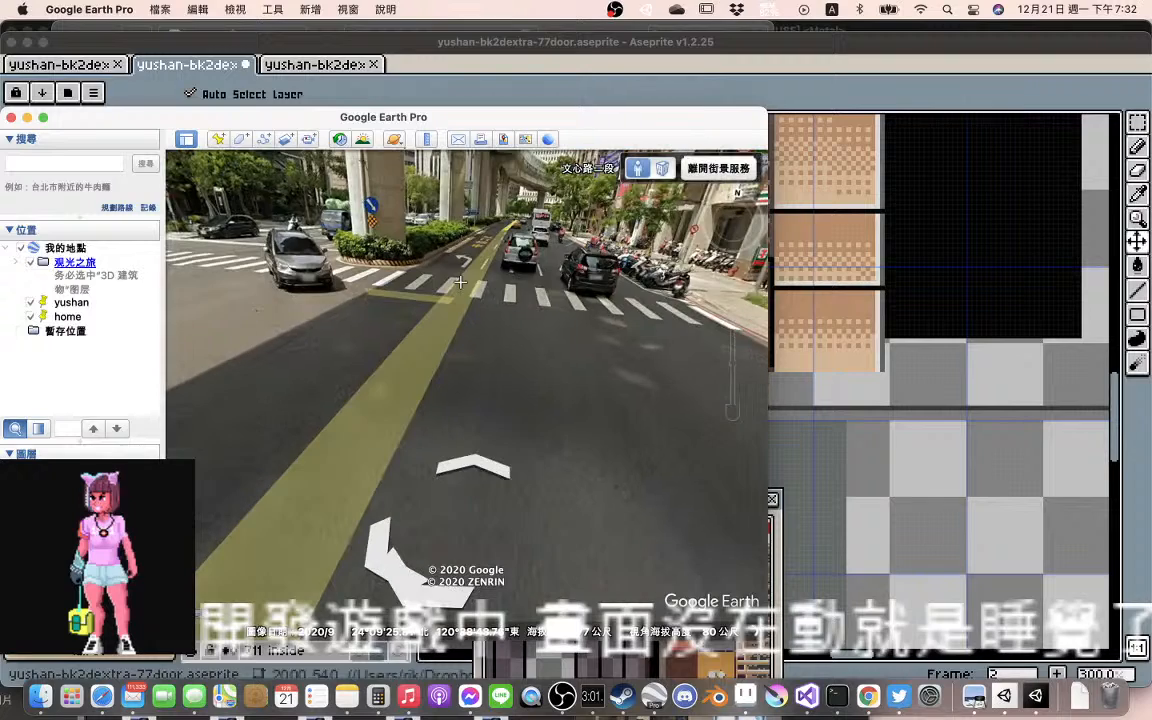
click(472, 467)
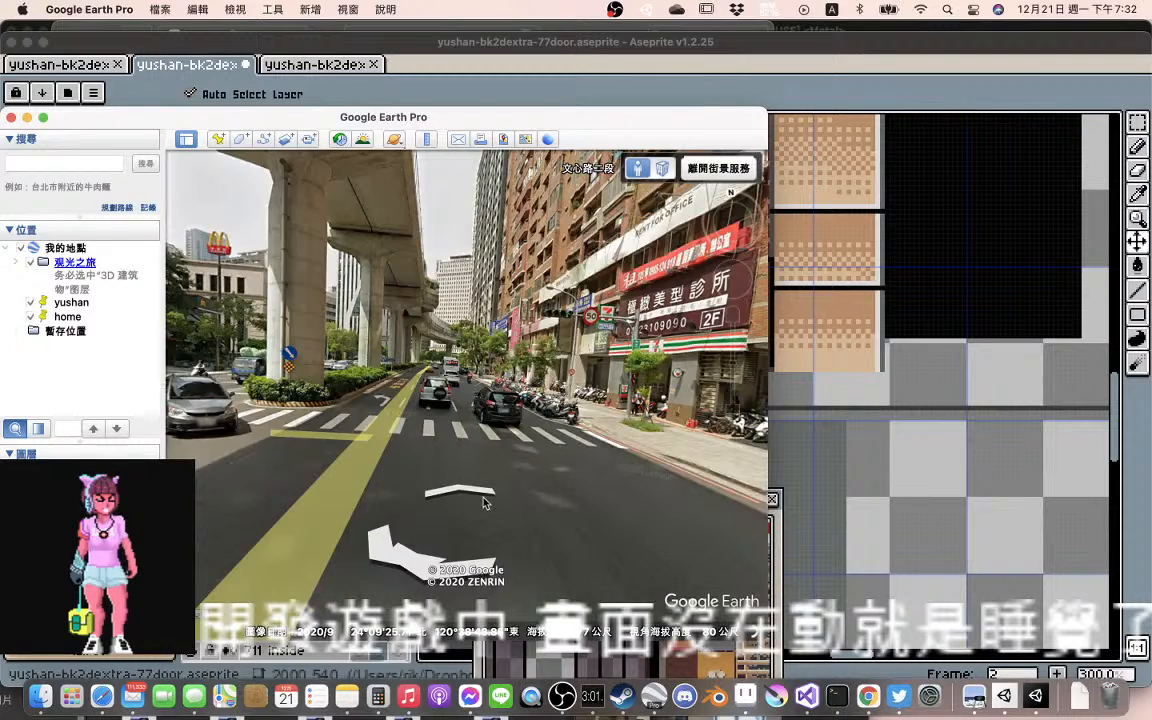
drag(468, 510, 329, 485)
drag(695, 508, 513, 460)
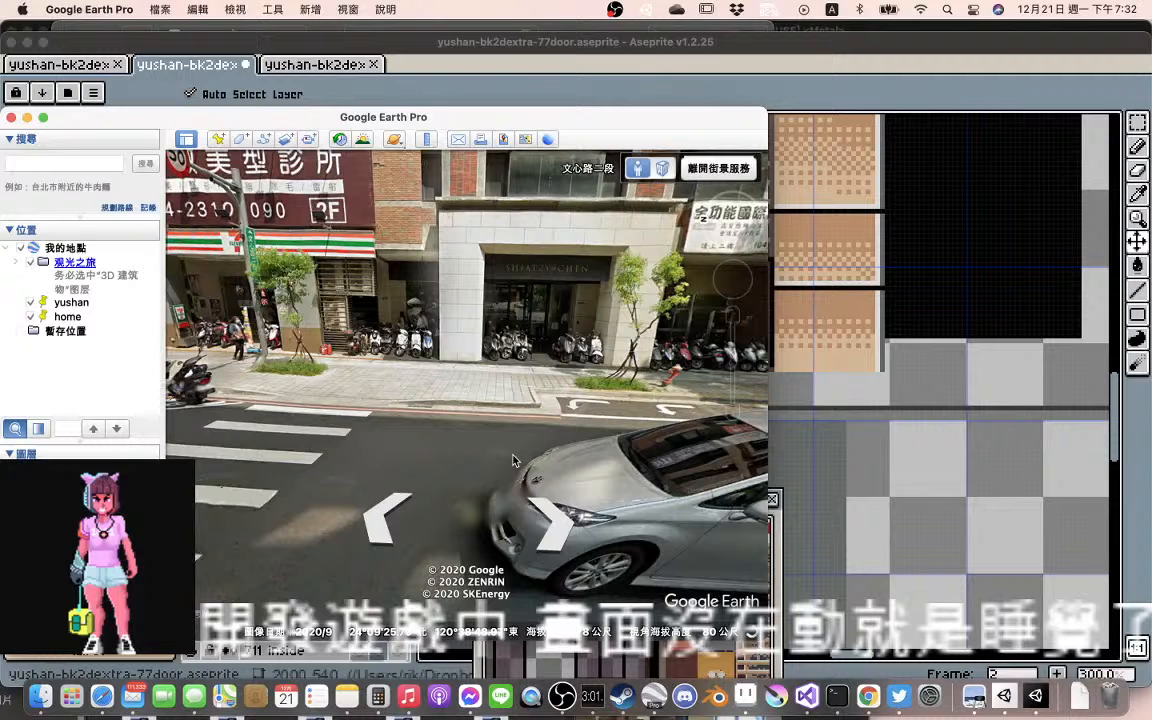
Examine the 7-ELEVEN storefront and the signboards above it, then return toward the neighbouring SHIATZY CHEN facade
drag(513, 461, 451, 522)
click(373, 524)
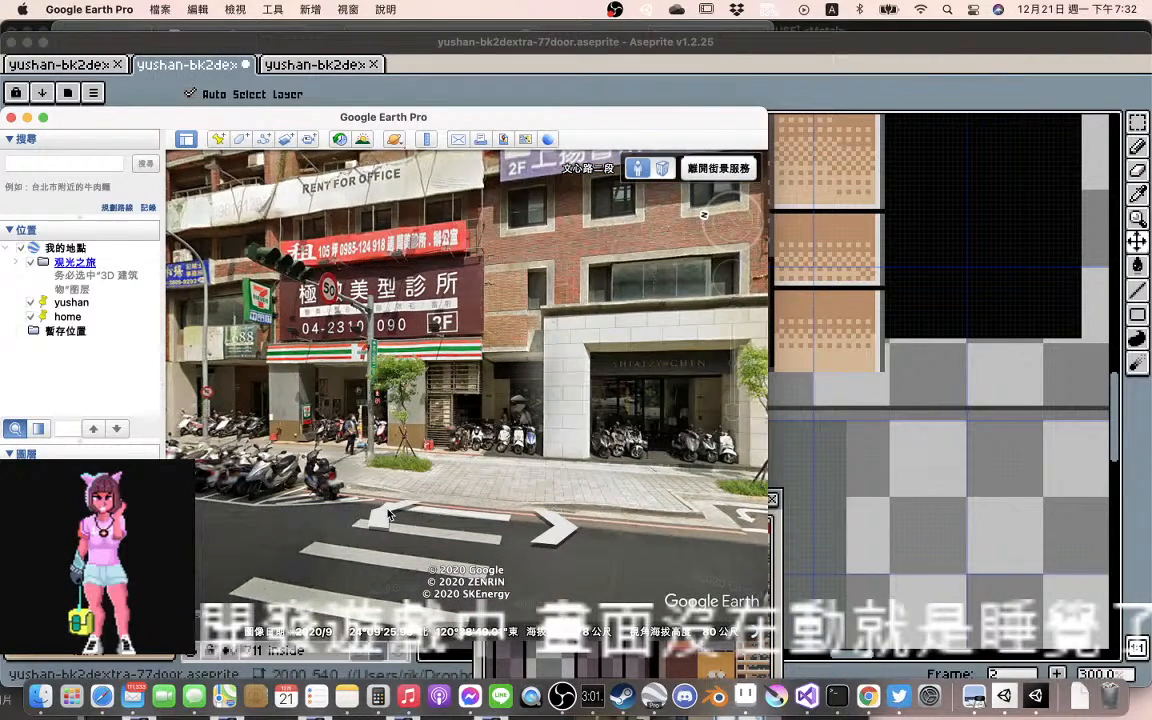
click(388, 514)
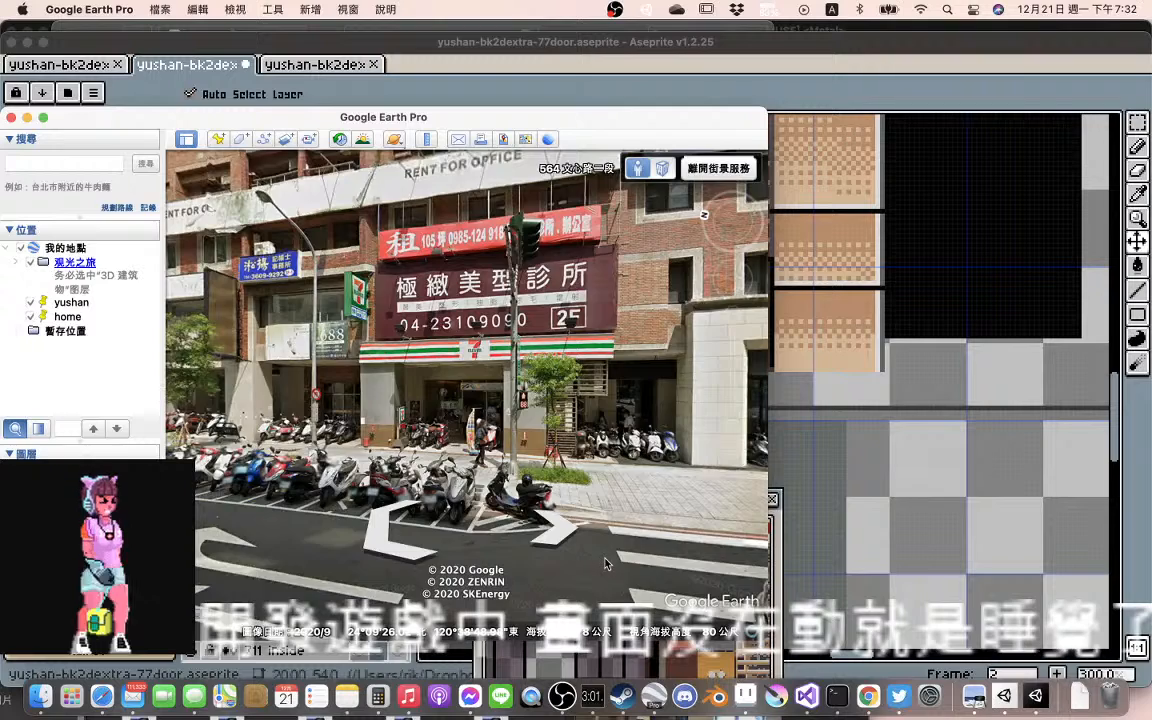
drag(751, 554, 520, 500)
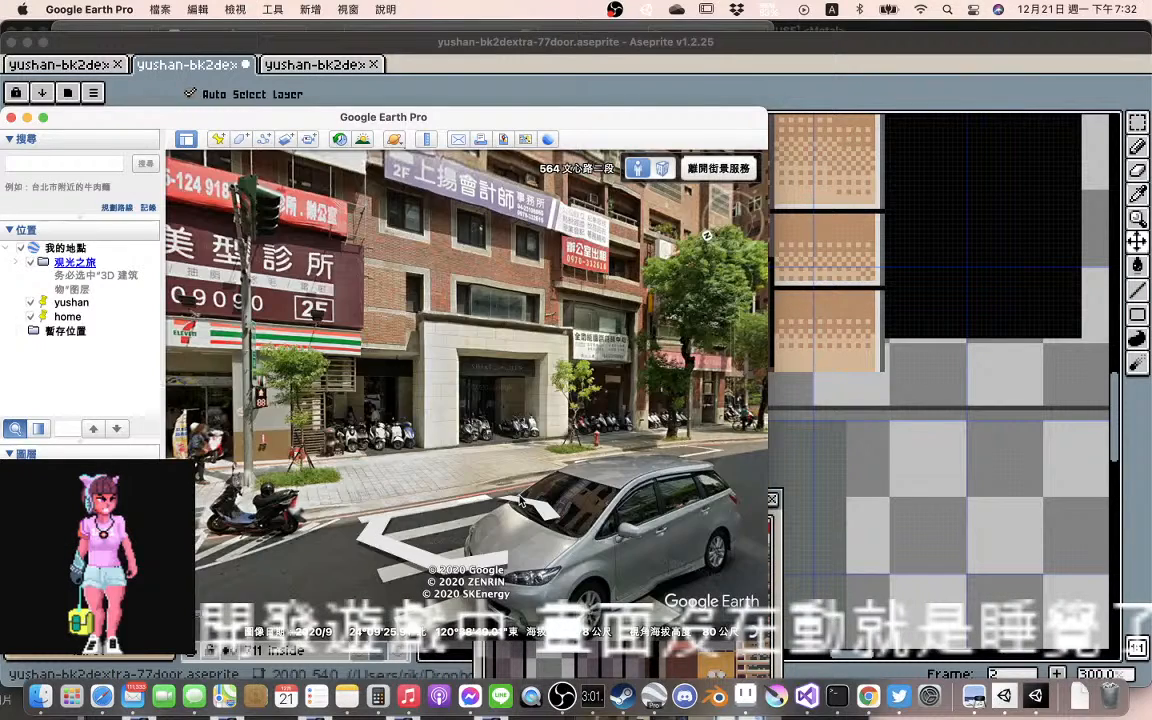
click(521, 501)
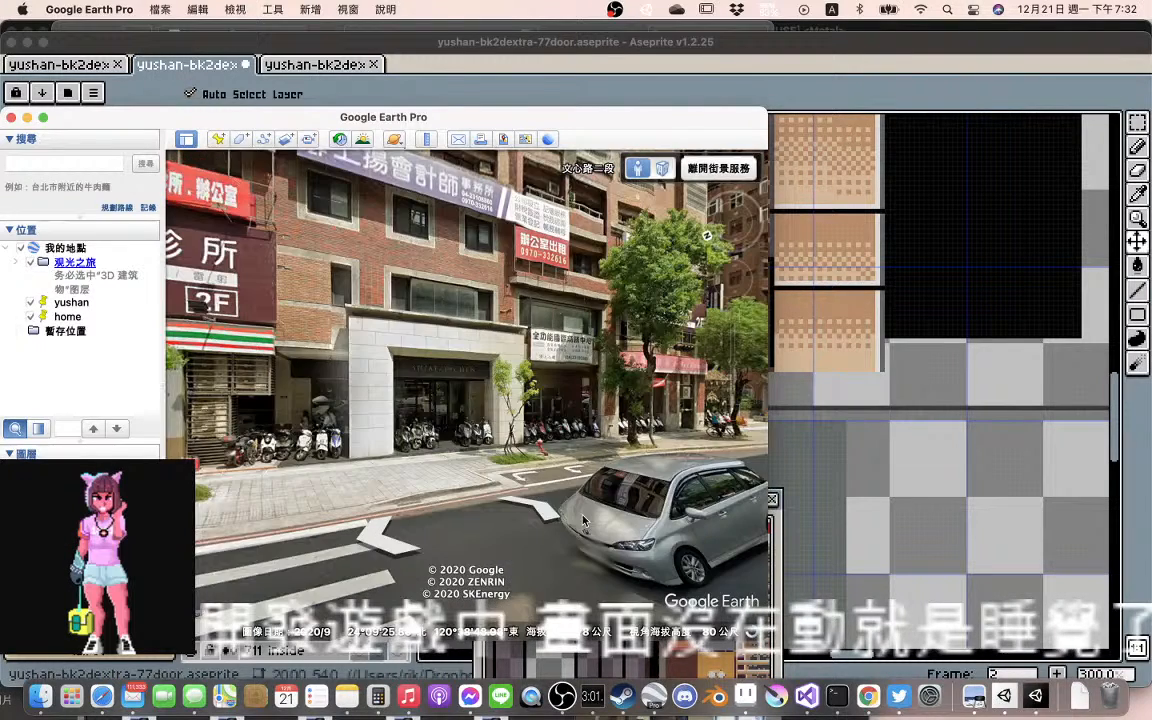
Frame the 7-ELEVEN and SHIATZY CHEN storefronts straight on and move closer to examine the recessed section between them
drag(585, 521, 650, 523)
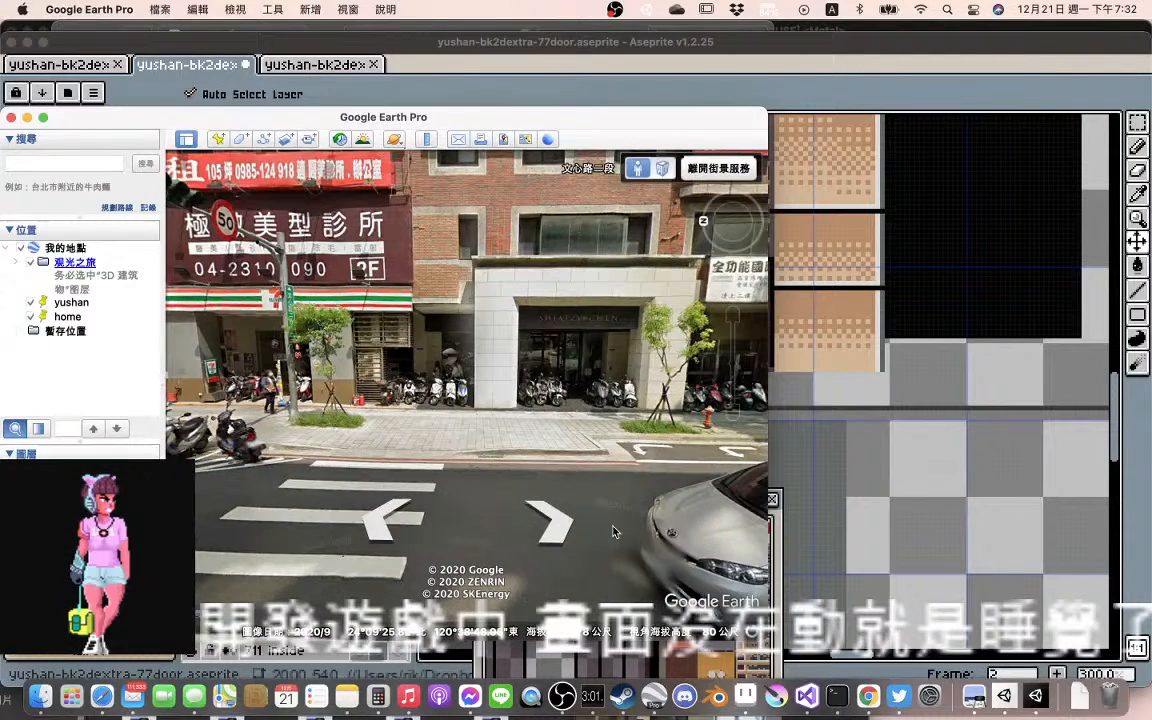
drag(614, 532, 615, 547)
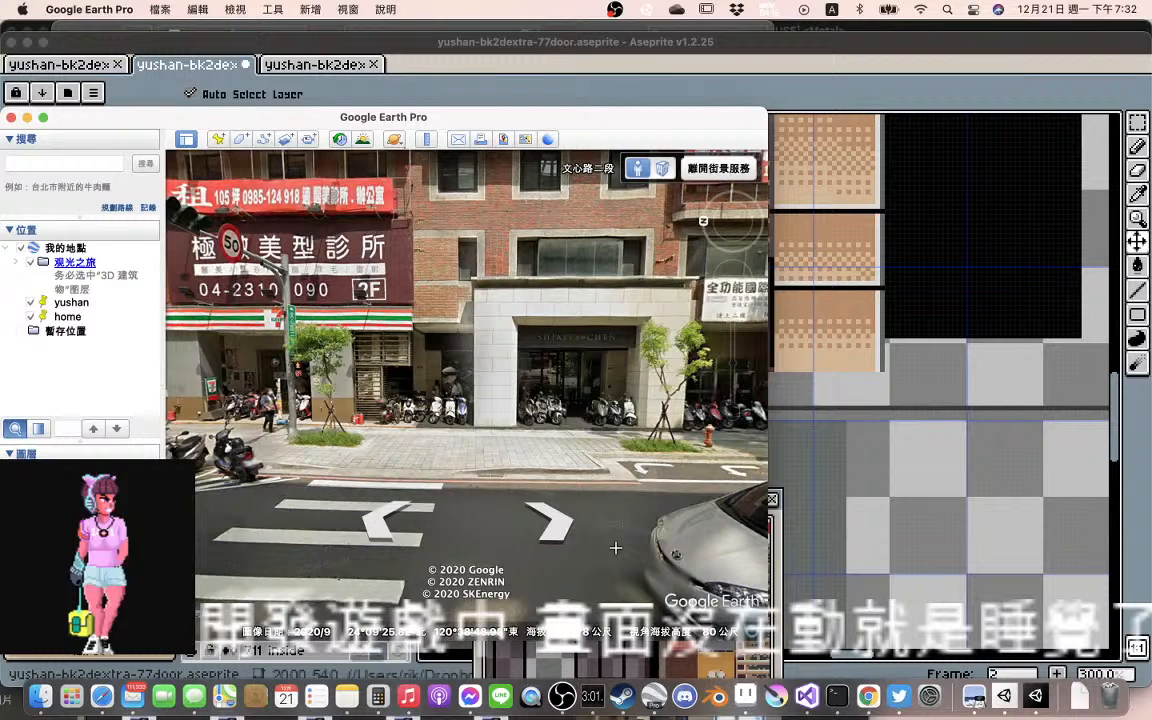
drag(615, 548, 609, 573)
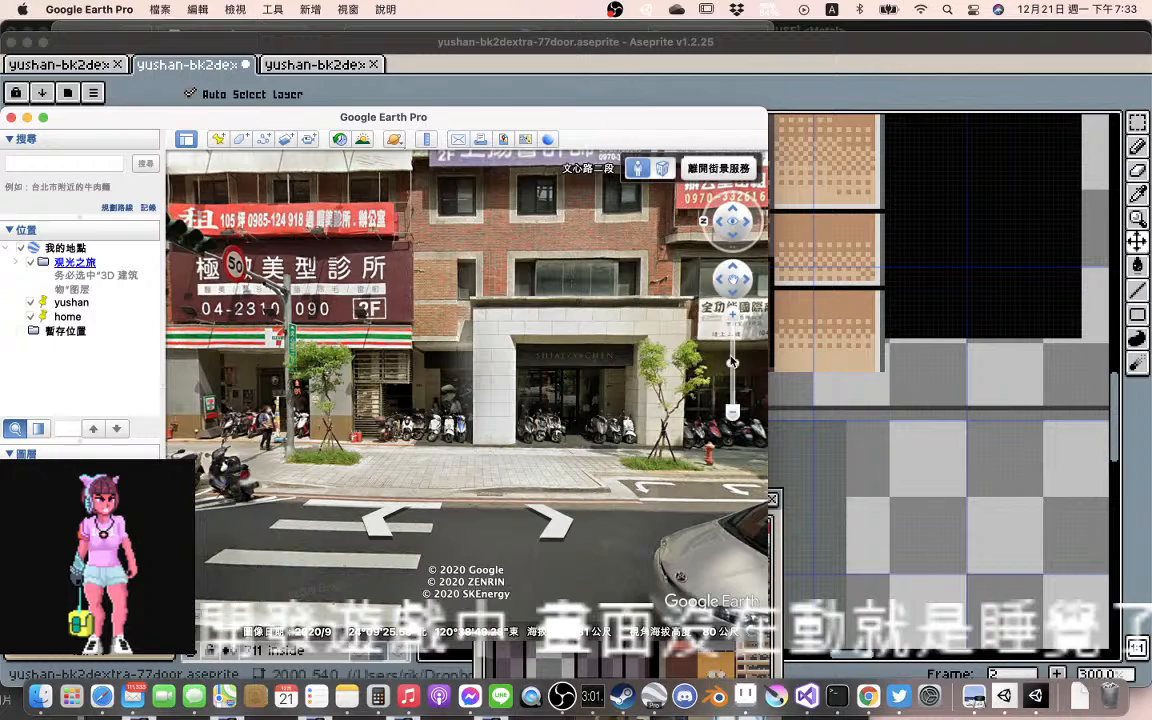
drag(731, 360, 733, 314)
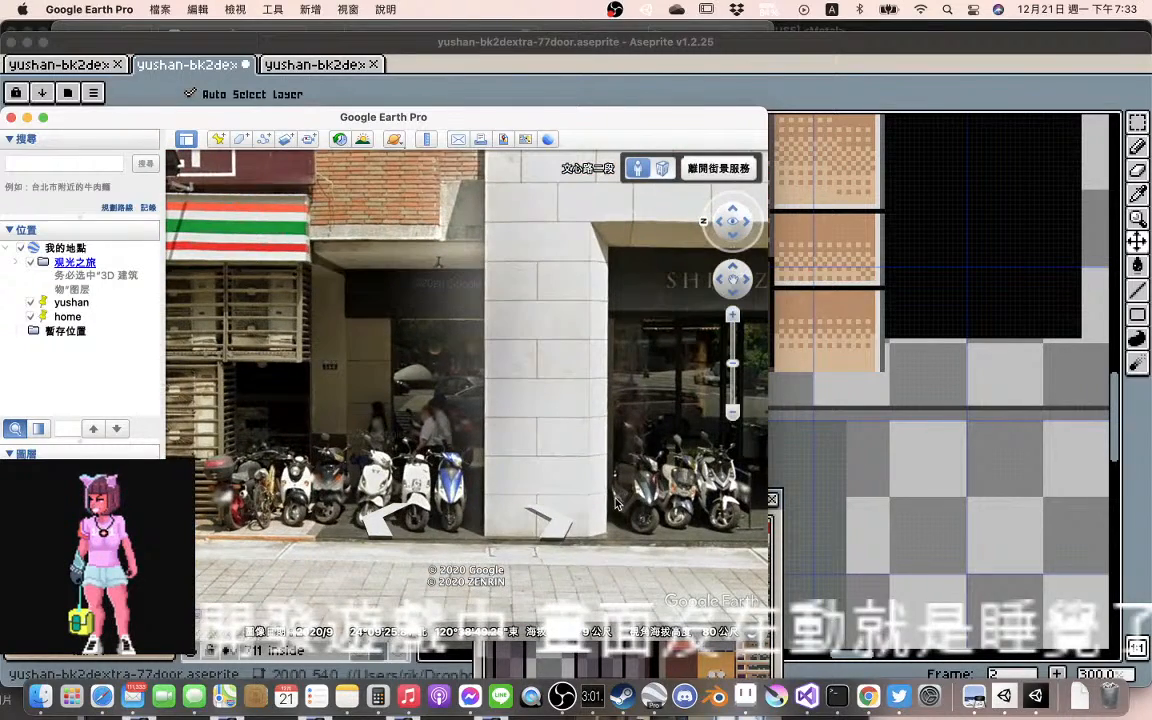
click(615, 503)
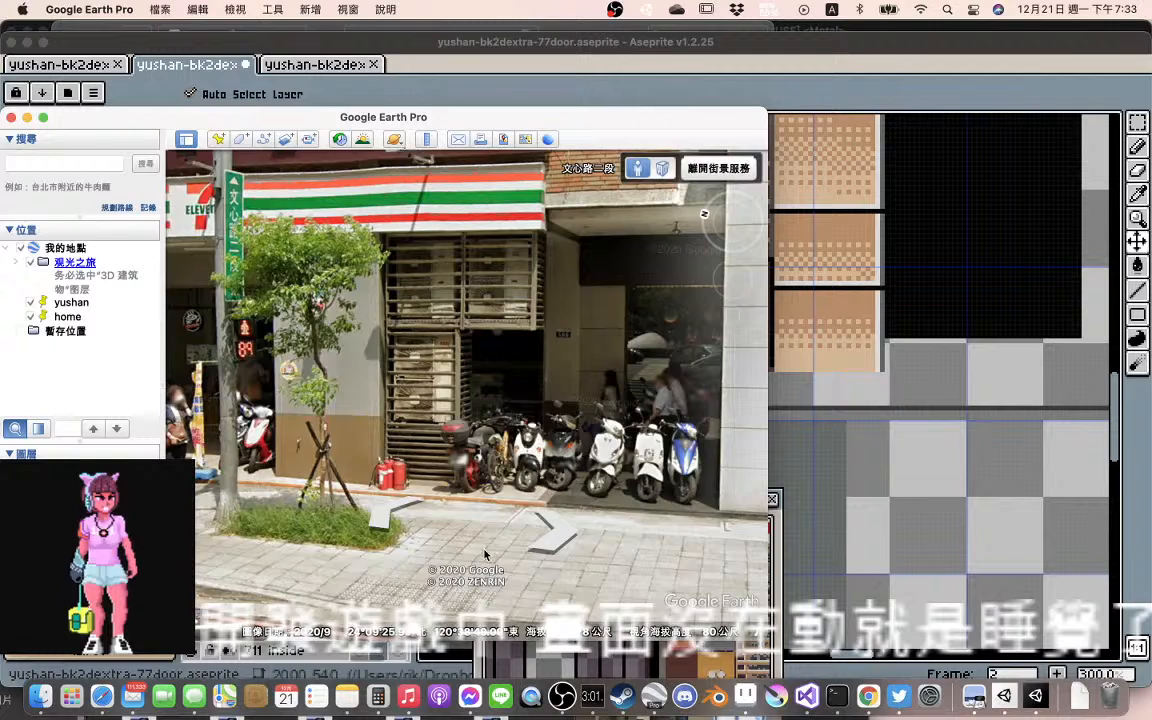
Examine the facade between the 7-ELEVEN and SHIATZY CHEN in Street View, and move the Google Earth window aside to uncover the artwork
drag(658, 543, 617, 546)
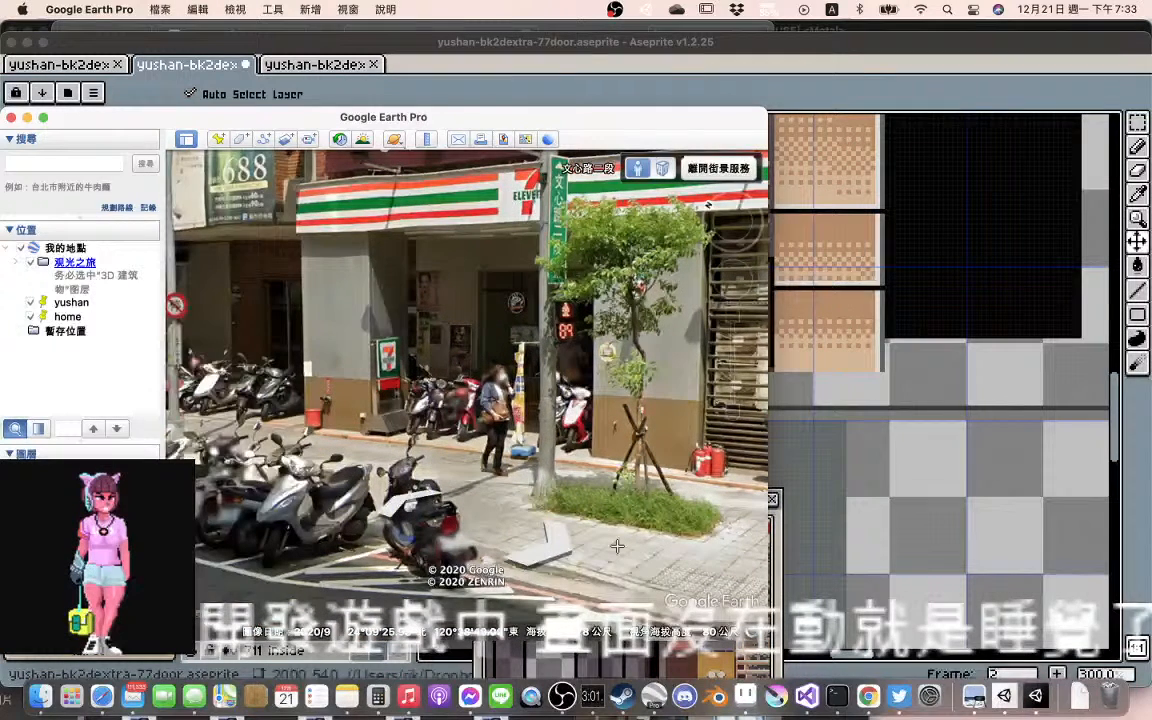
click(617, 546)
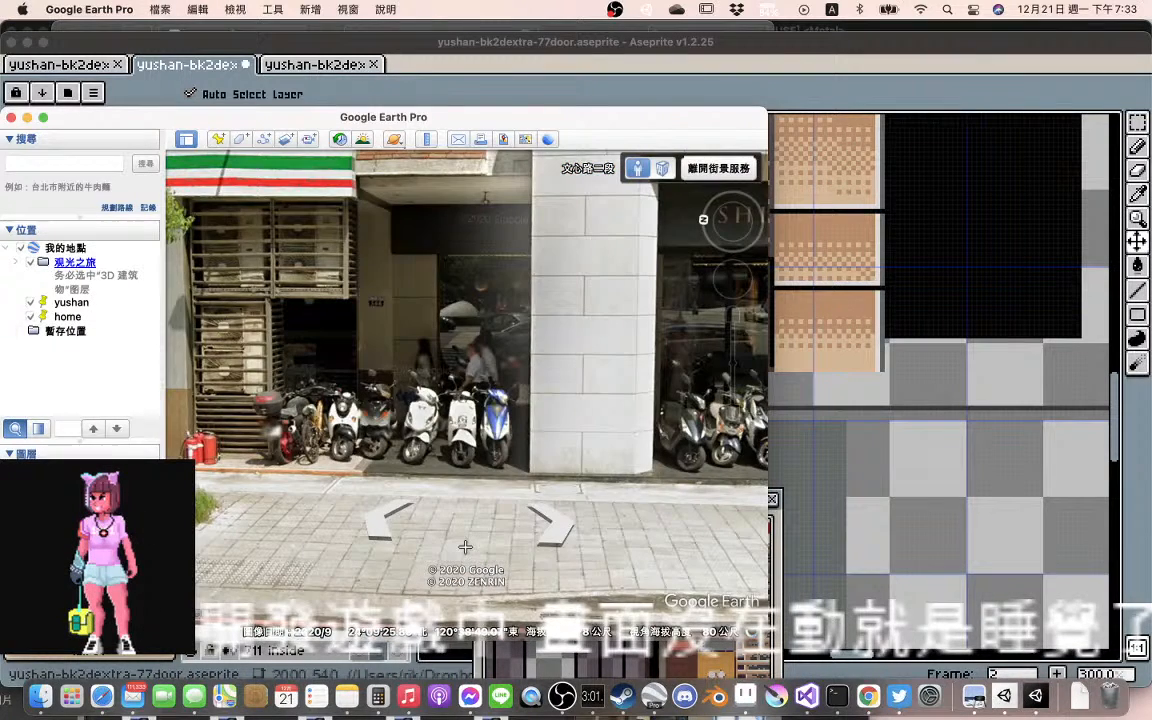
drag(465, 547, 588, 490)
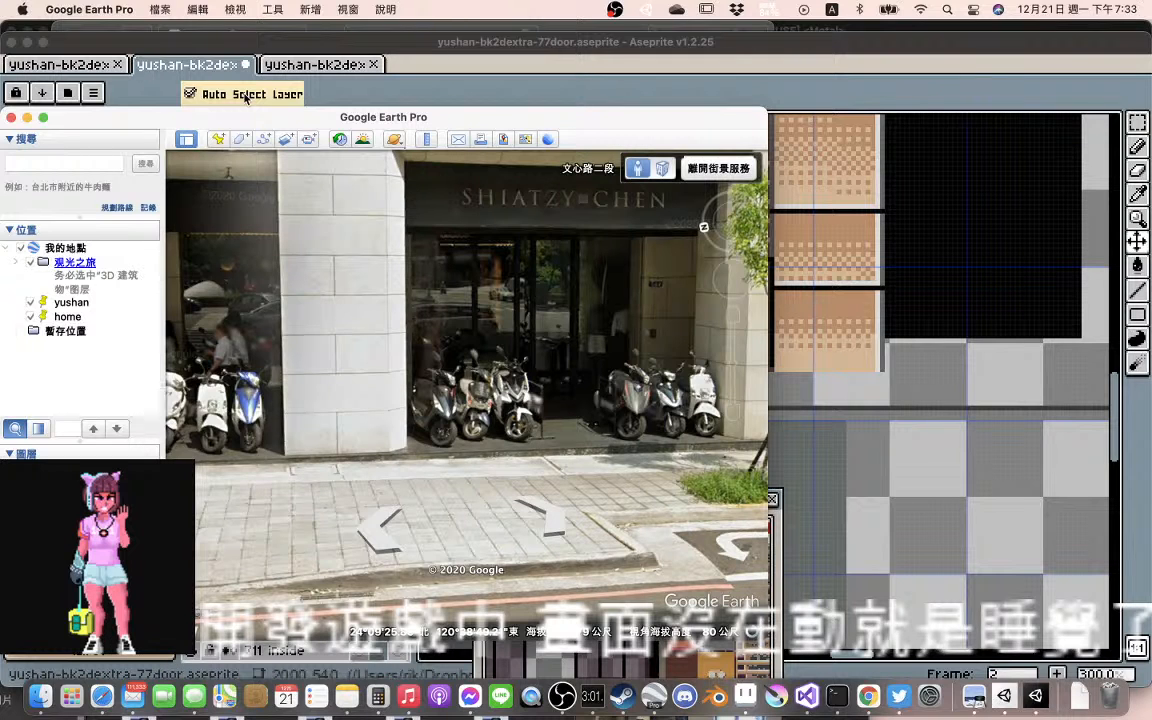
drag(477, 120, 388, 109)
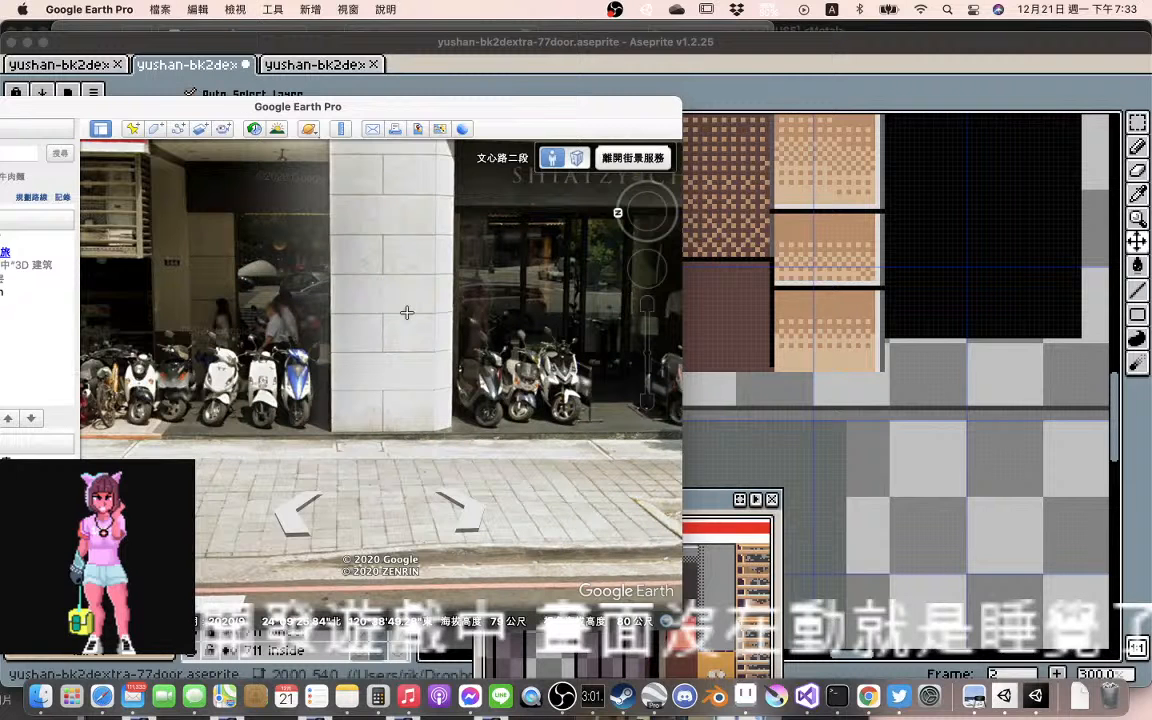
drag(466, 109, 211, 119)
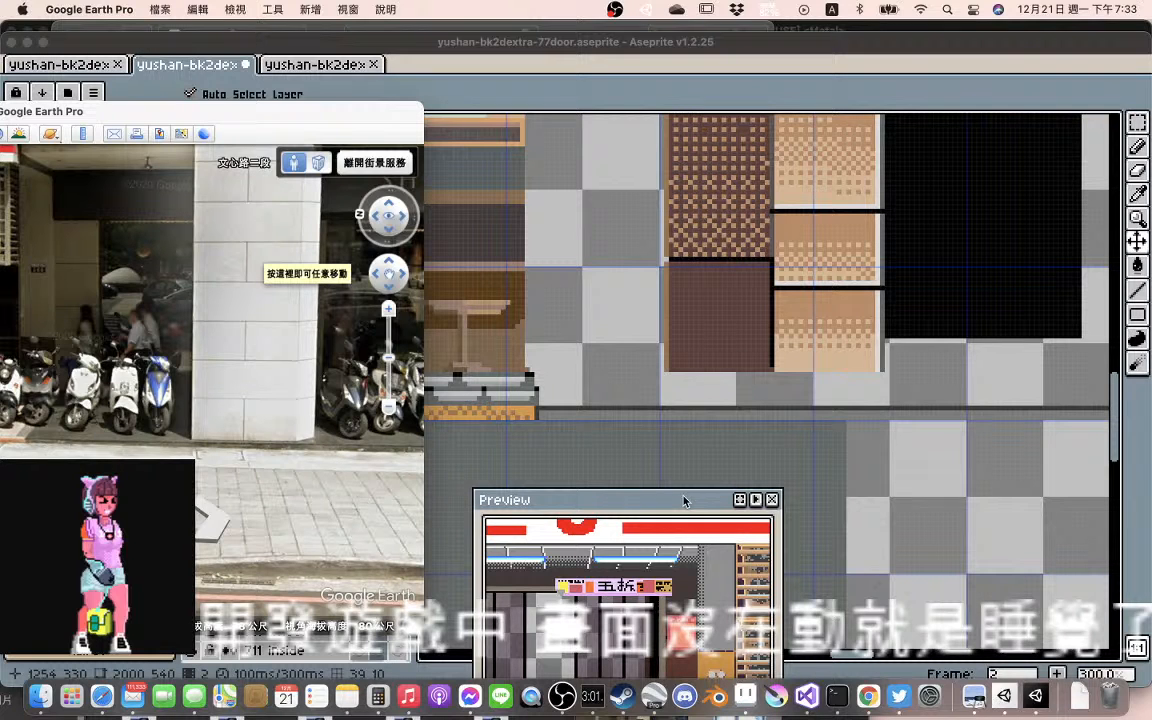
Switch to Chrome and check the live stream's health messages in YouTube Studio
click(878, 674)
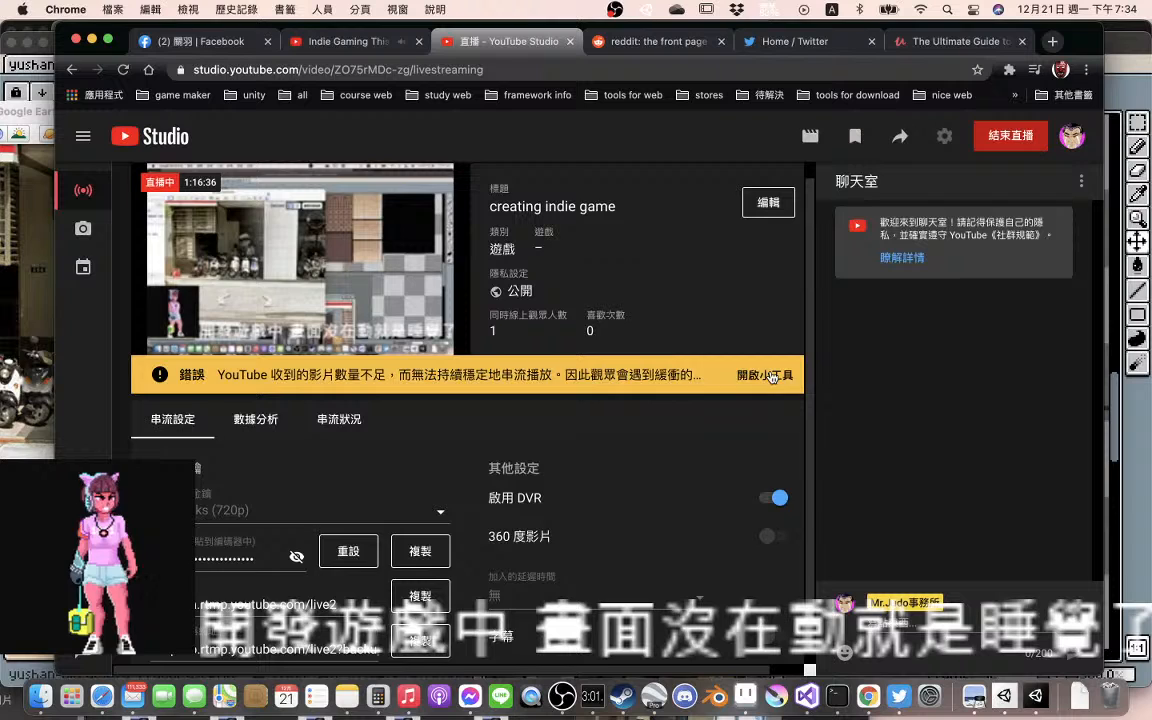
click(668, 376)
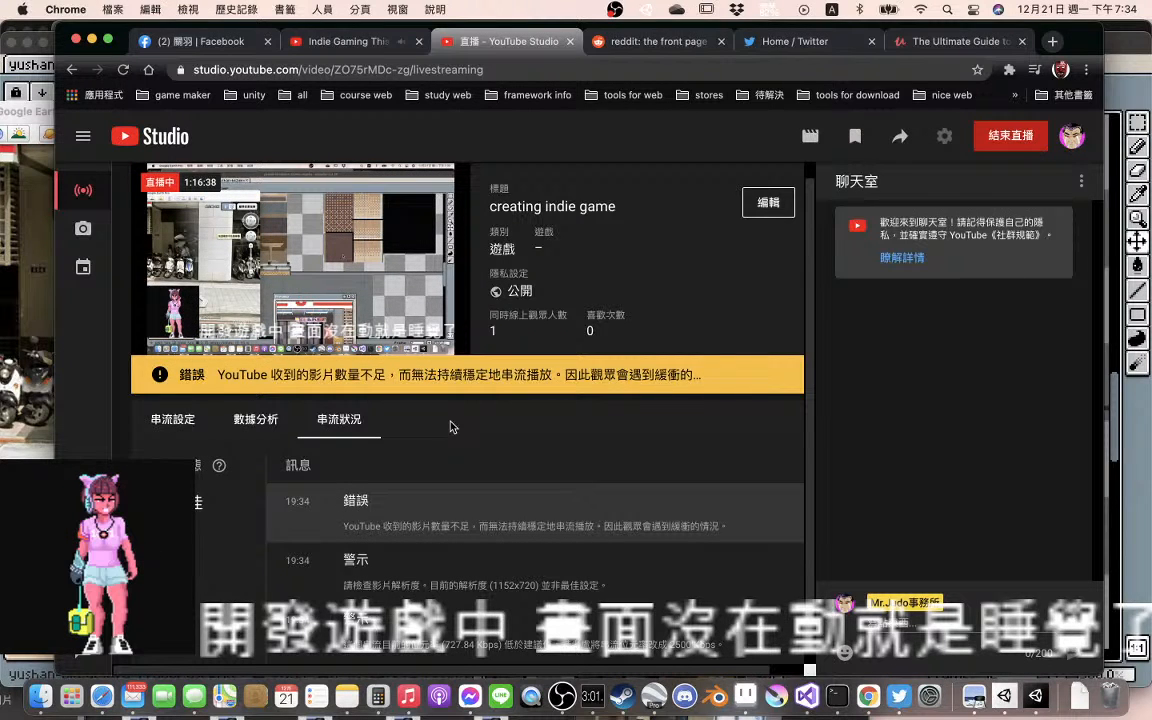
scroll(451, 425, down, 1)
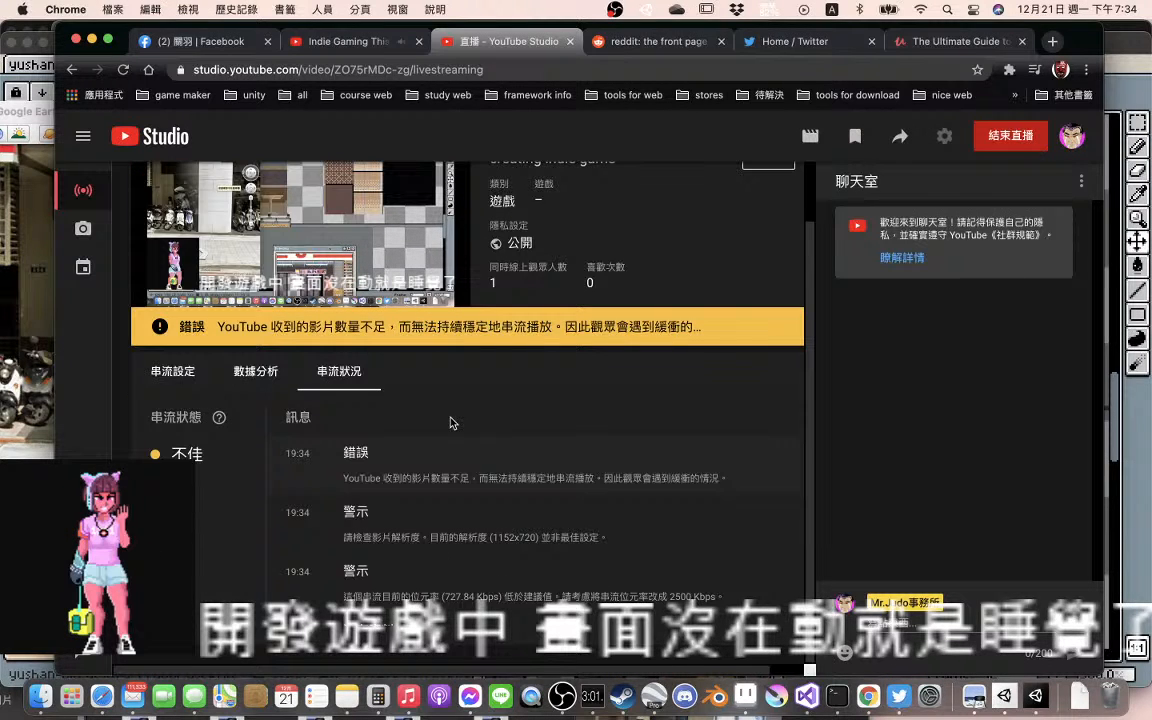
scroll(450, 423, up, 1)
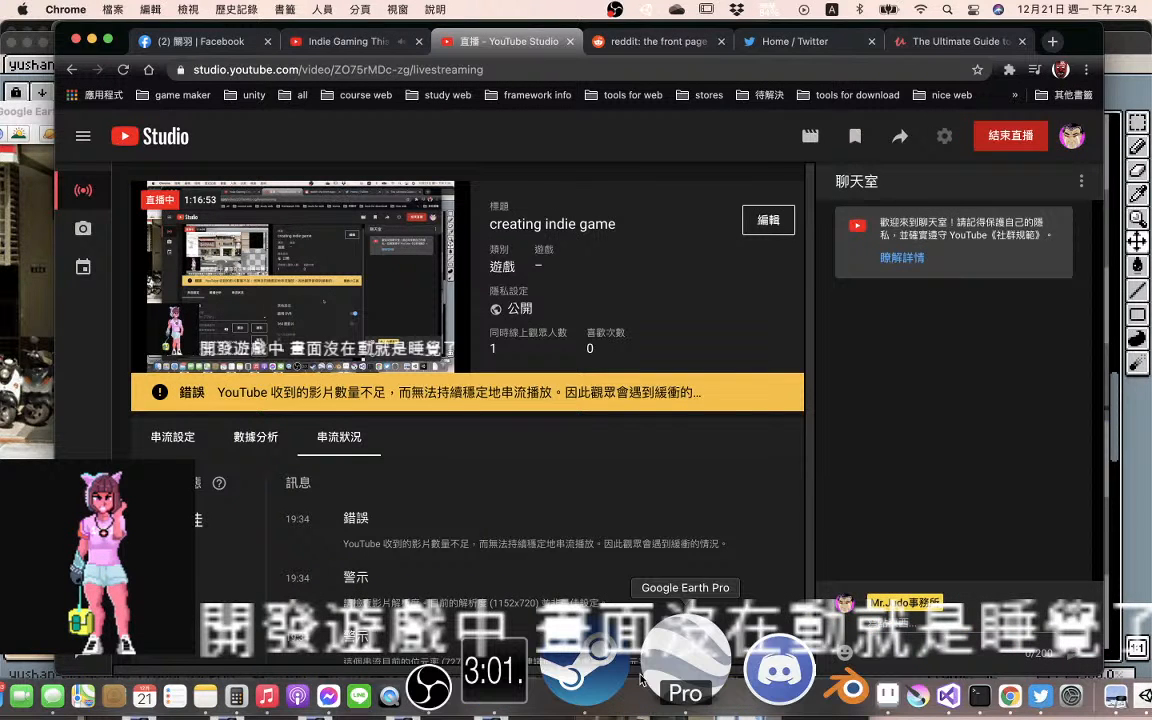
Switch to Aseprite, place its window beside the reference, narrow the timeline to enlarge the canvas, and stop the animation playback
click(741, 673)
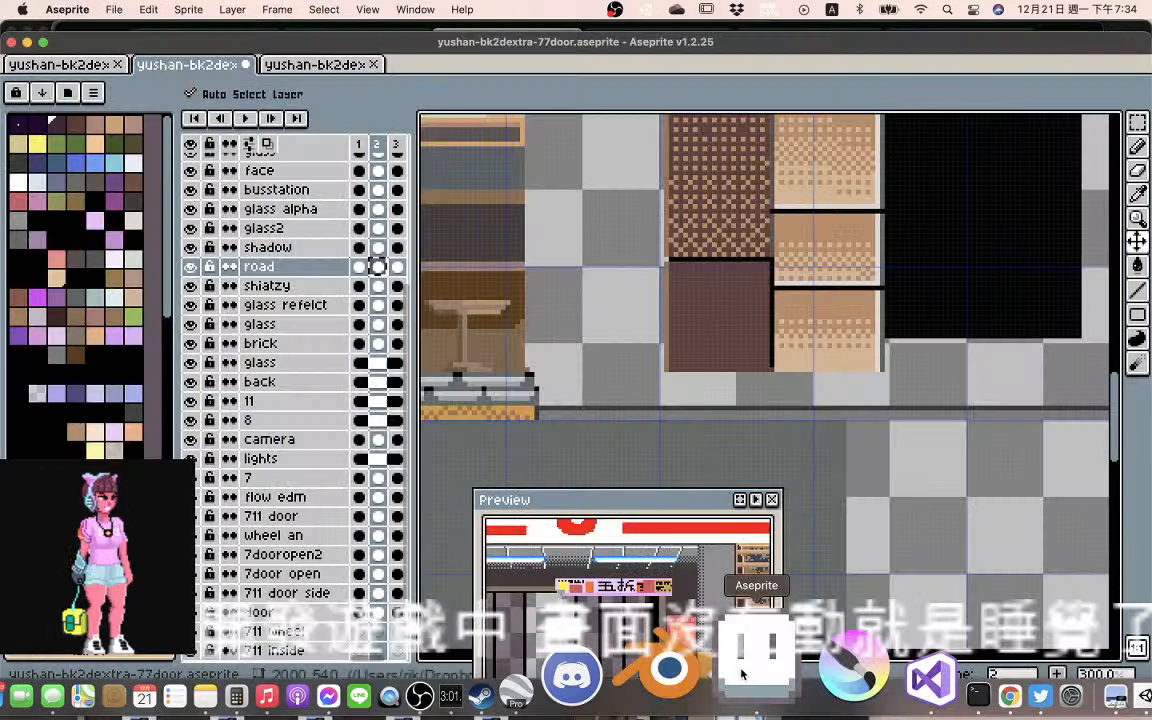
scroll(697, 468, down, 1)
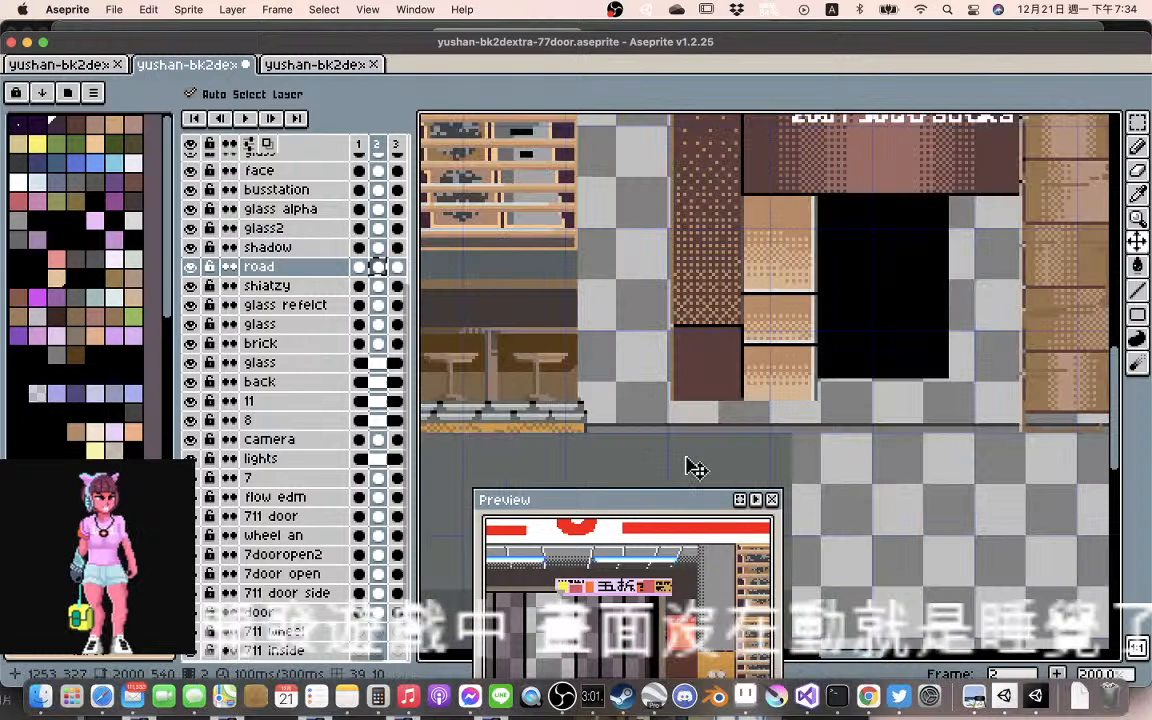
scroll(686, 458, down, 1)
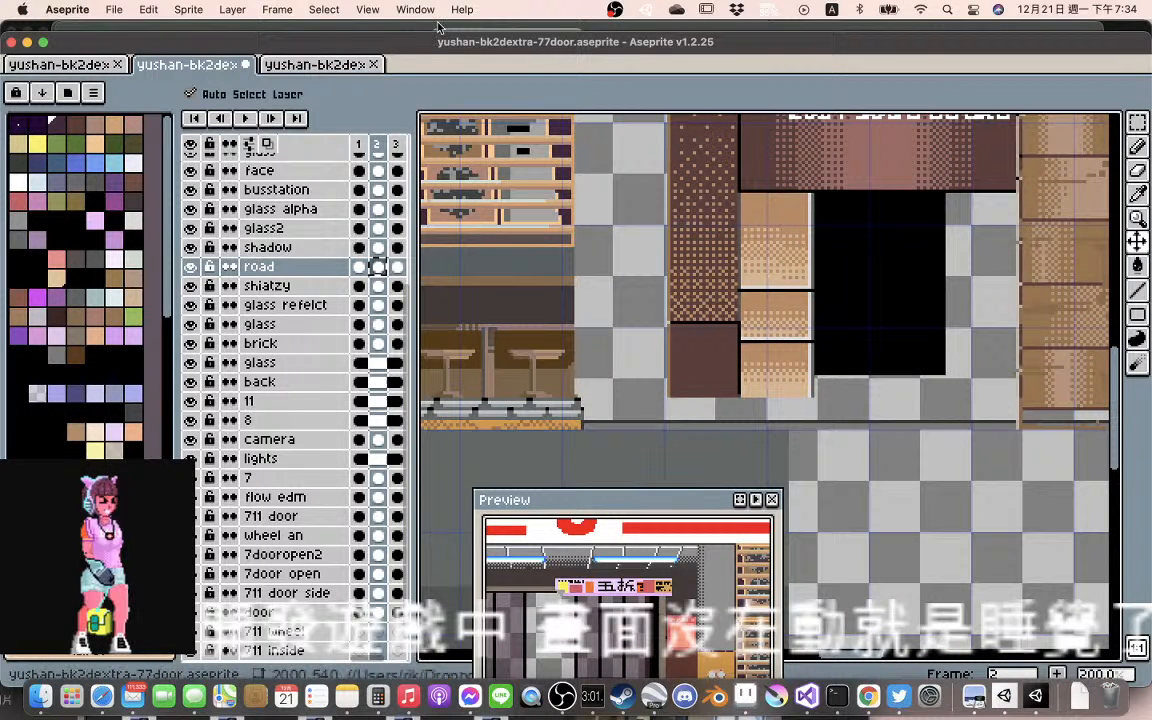
drag(439, 36, 836, 25)
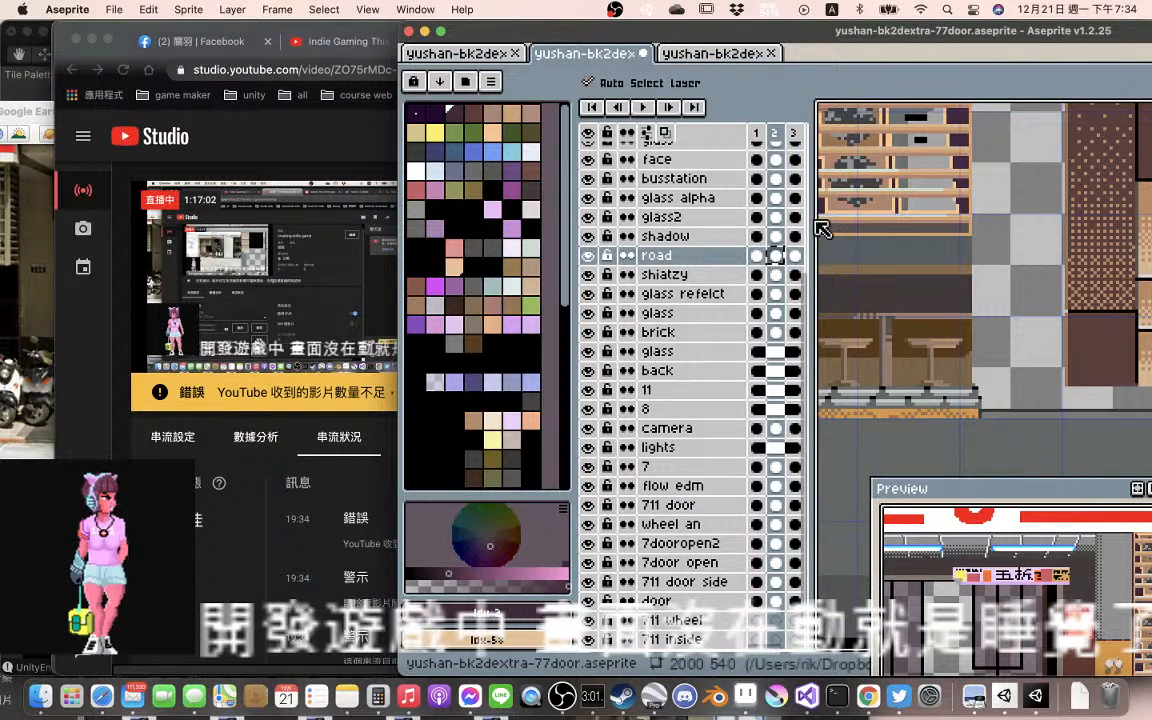
drag(810, 219, 653, 232)
drag(969, 253, 1019, 198)
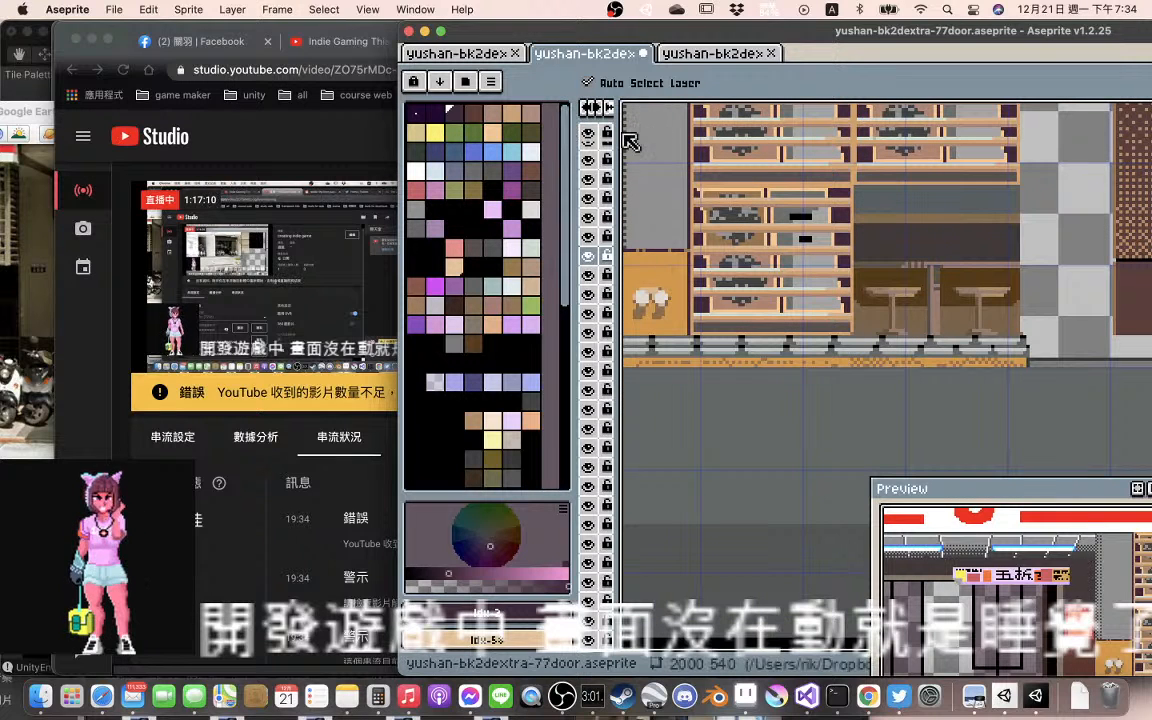
drag(624, 138, 714, 130)
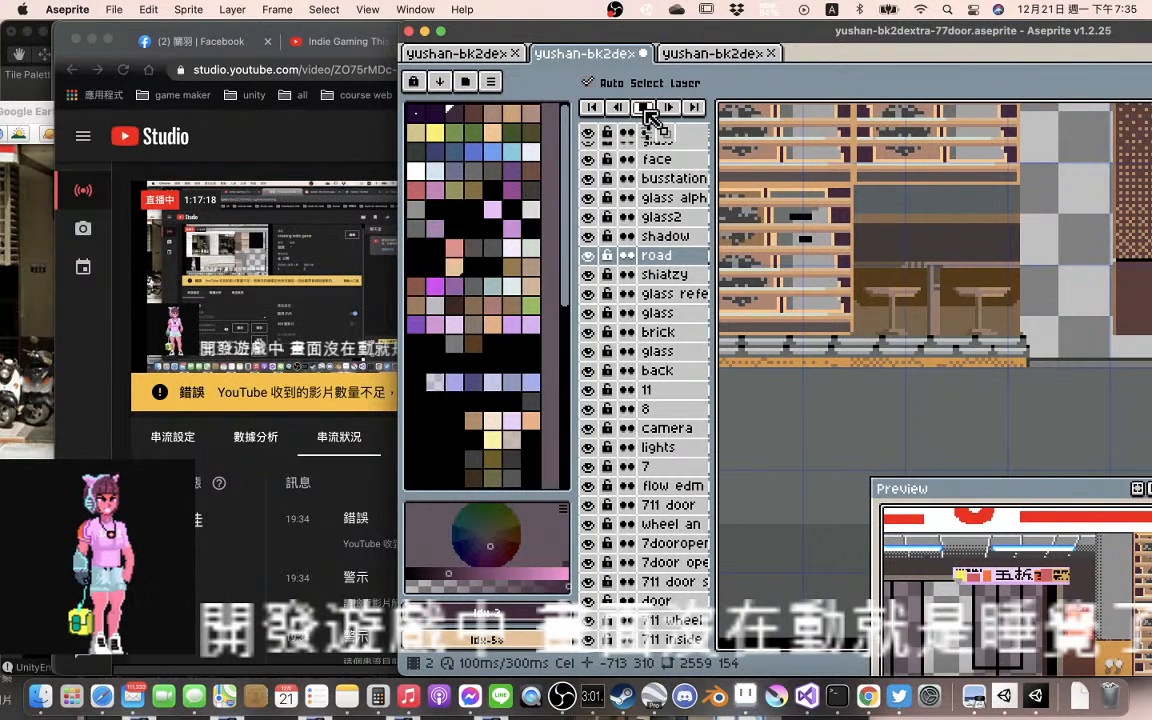
click(647, 113)
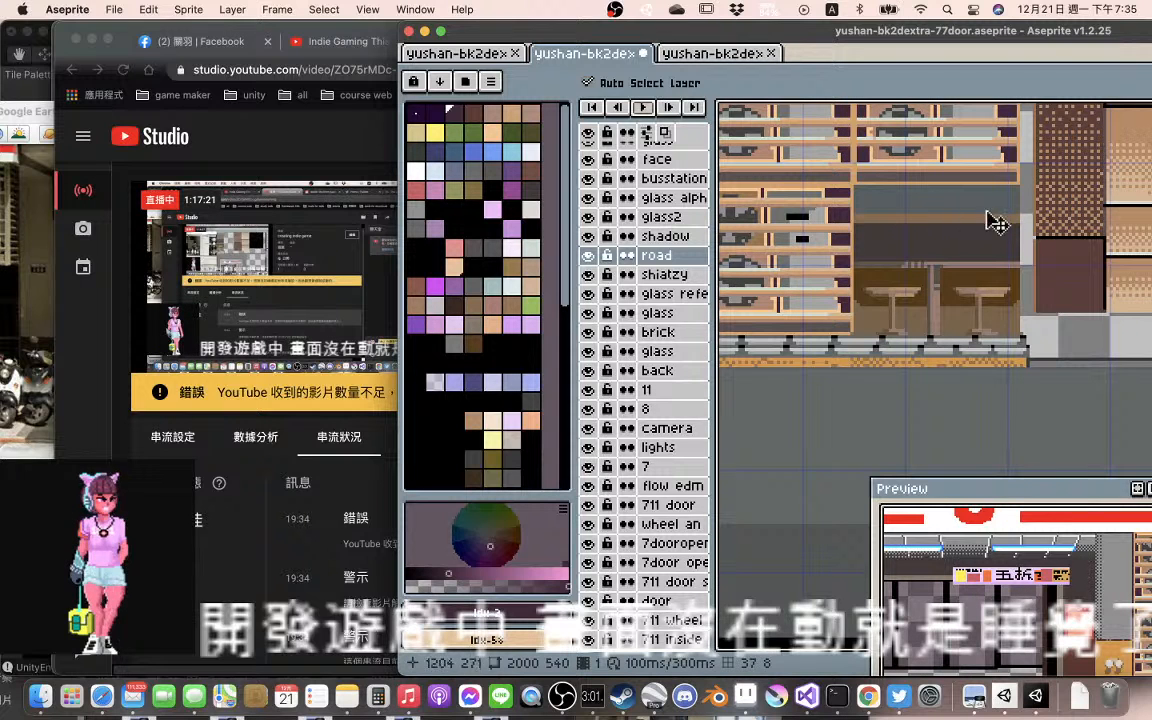
Examine the gap between the 7-ELEVEN seating window and the dithered dark brown column at several zoom levels
drag(1038, 232, 877, 223)
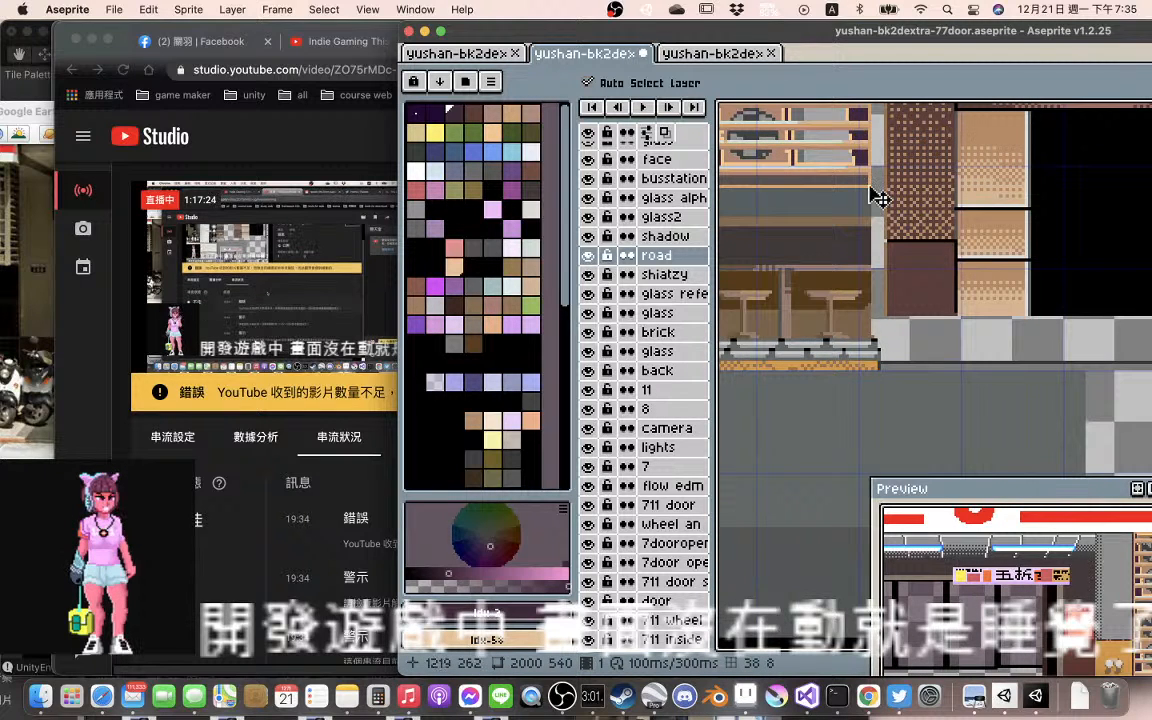
click(878, 197)
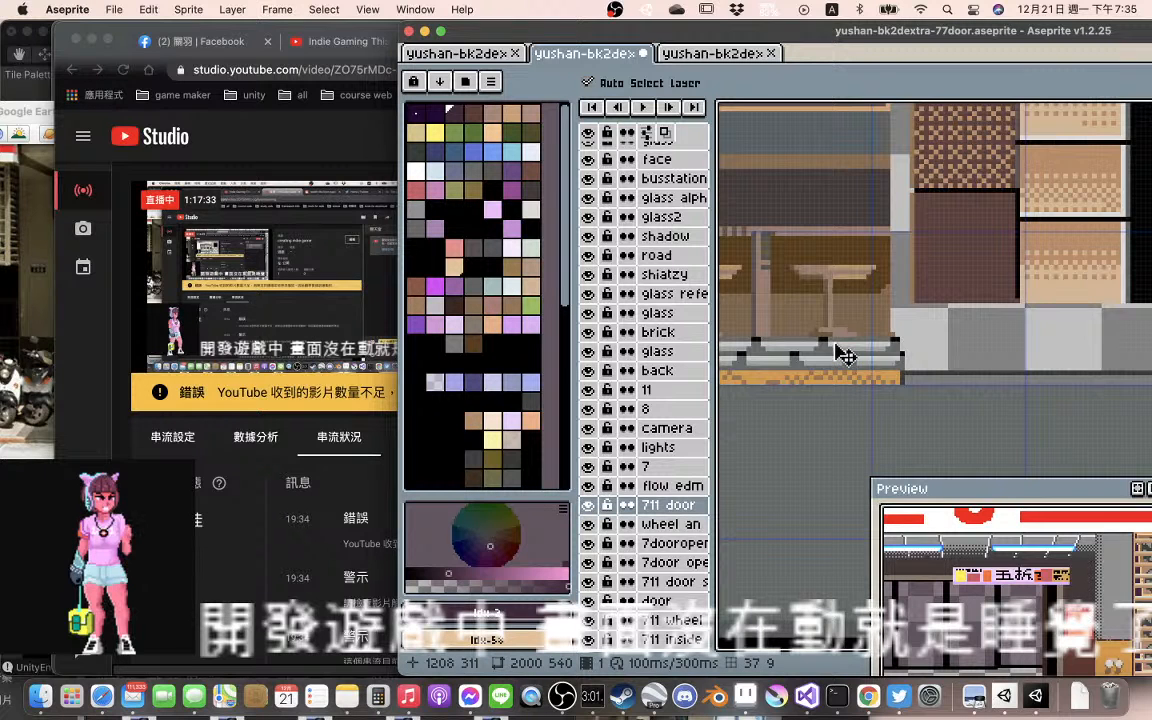
drag(845, 355, 860, 345)
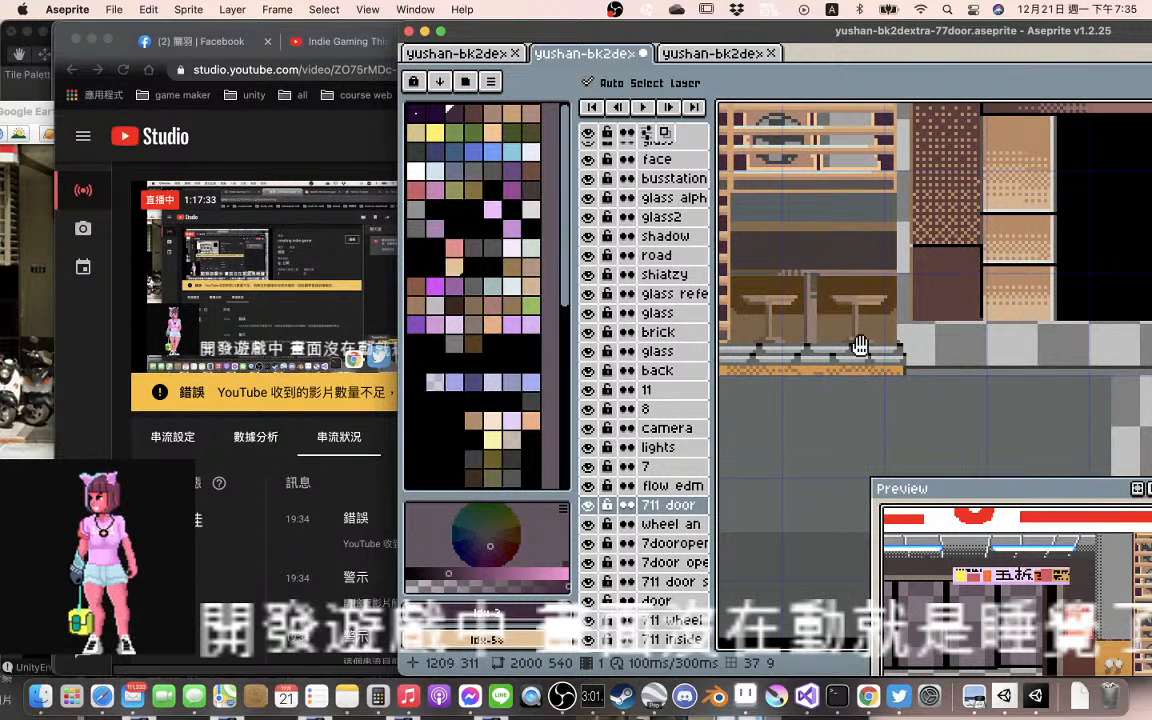
scroll(855, 355, up, 1)
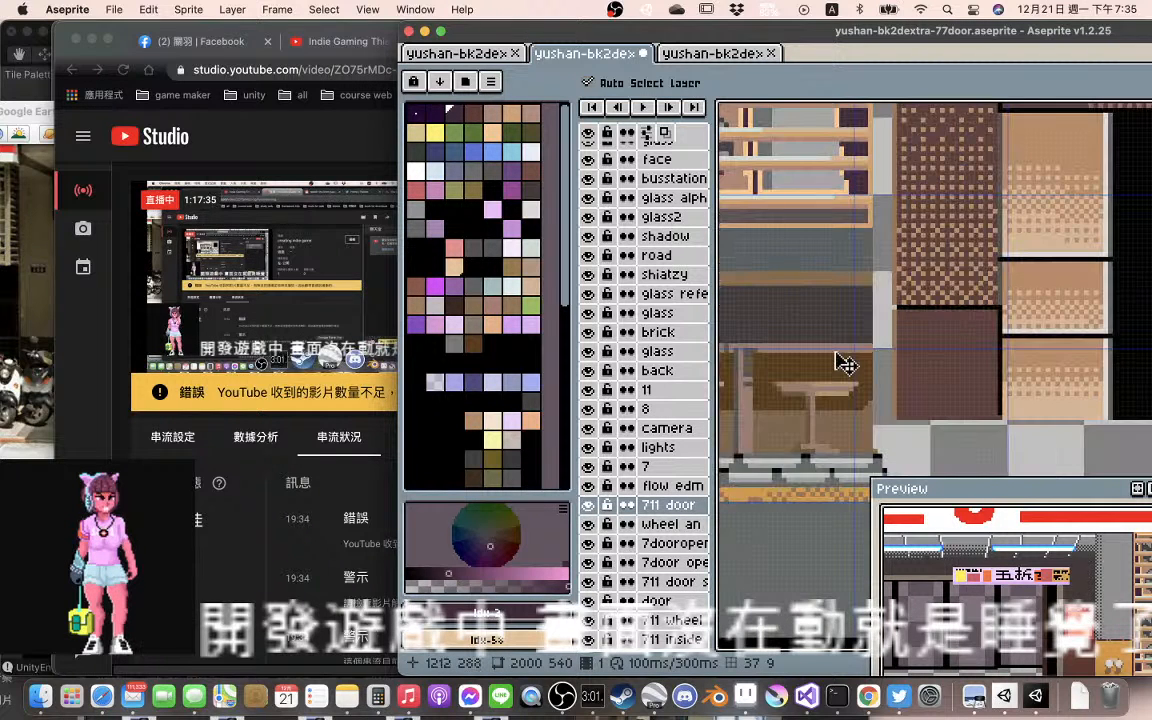
scroll(845, 363, up, 1)
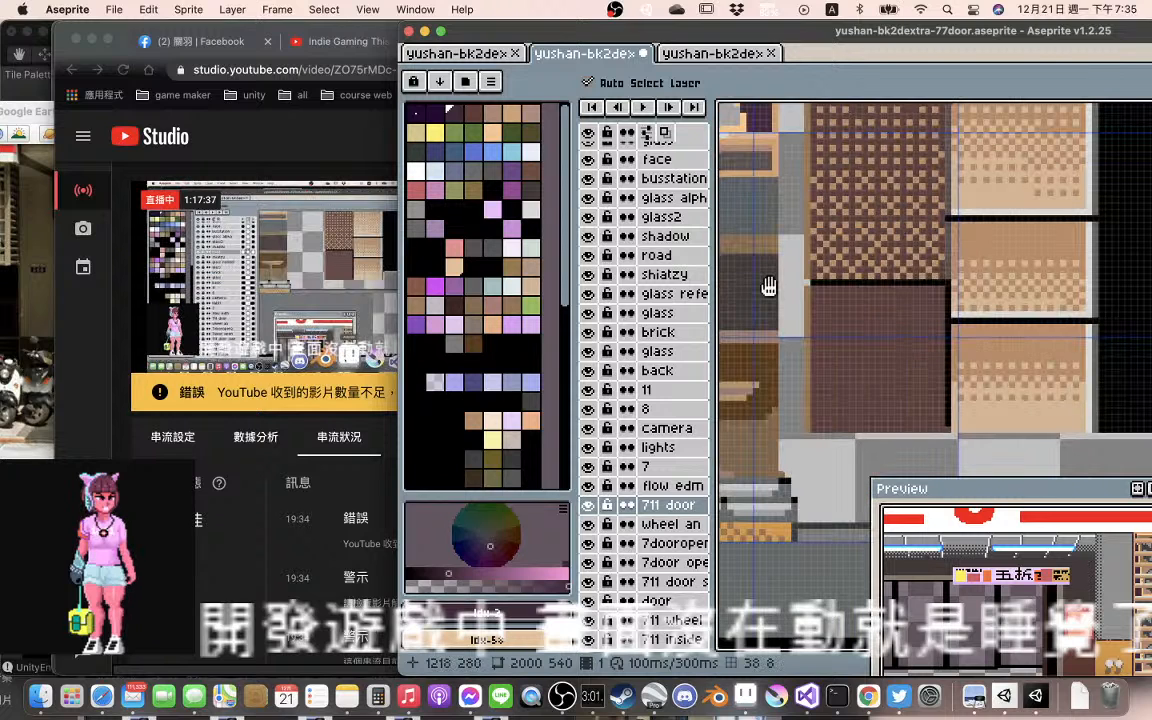
drag(768, 287, 809, 305)
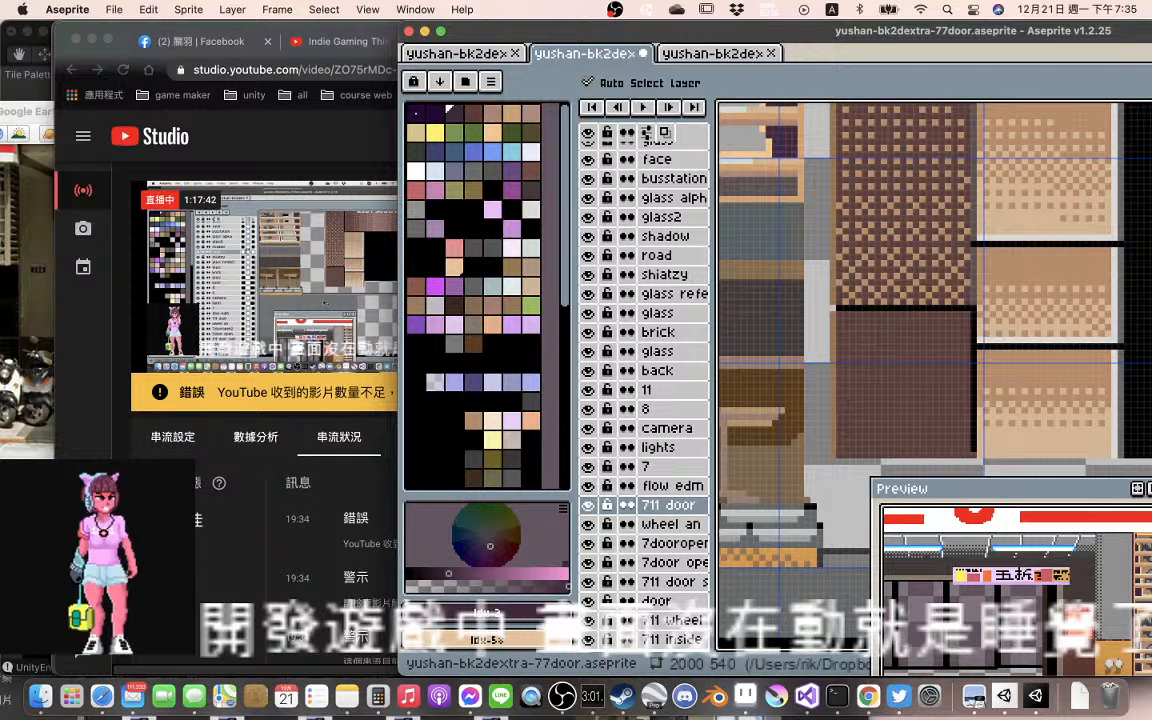
Switch to Google Earth and turn Street View toward the recessed entrance beside the stone pillar to compare it with the artwork
click(27, 500)
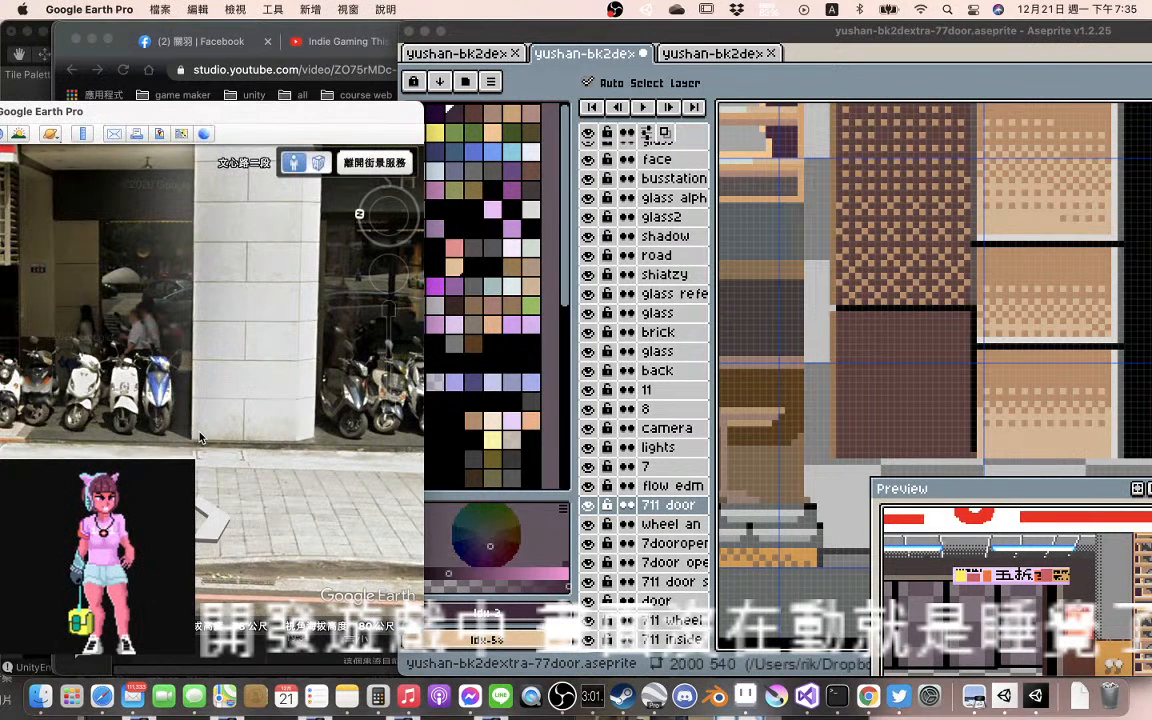
drag(199, 437, 231, 408)
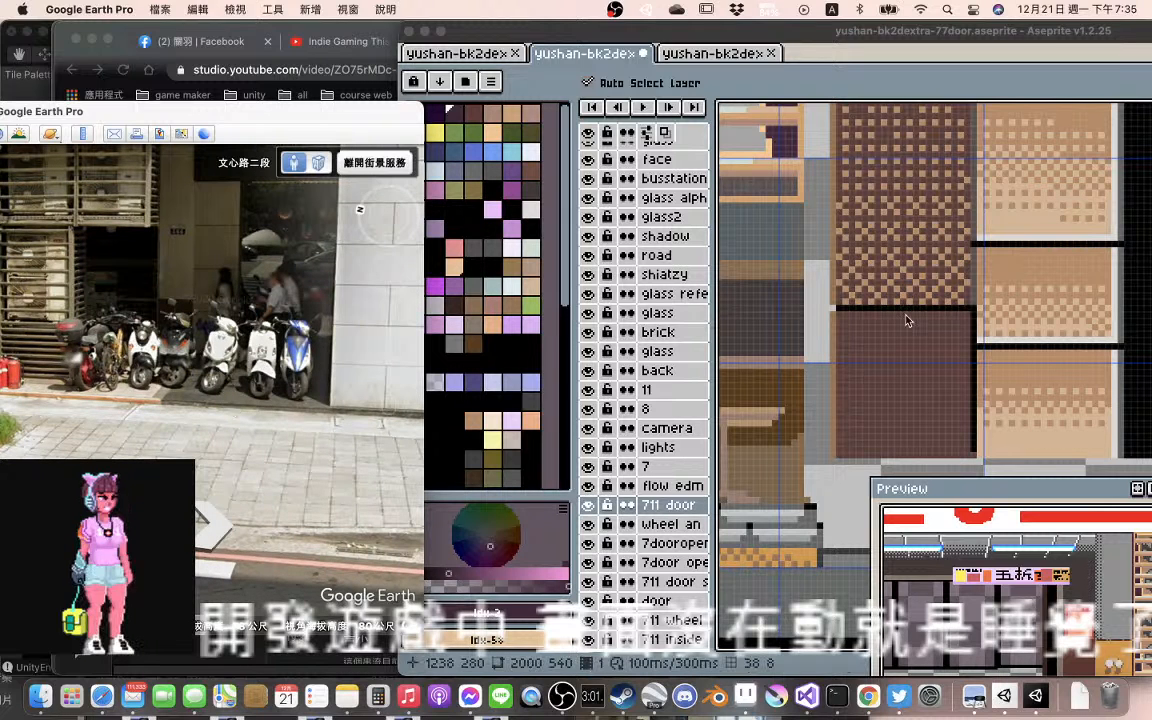
scroll(828, 270, down, 1)
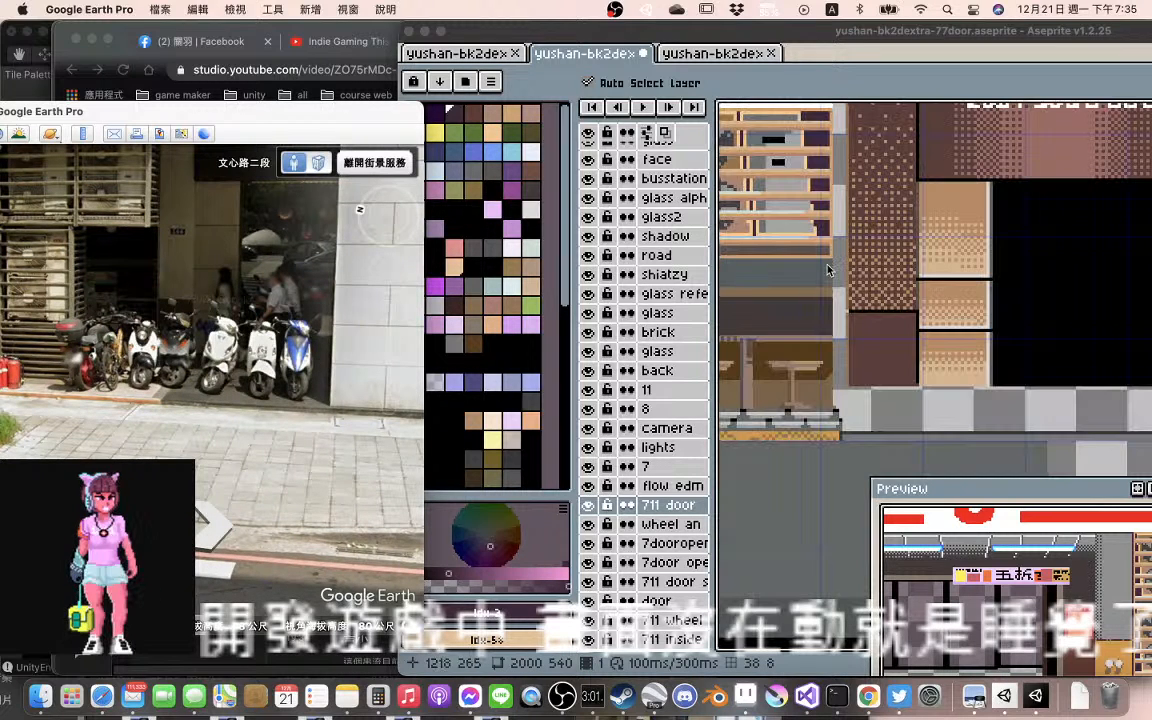
Return to Aseprite and pick the darker brown of the 7-ELEVEN window frame as the drawing colour
click(830, 268)
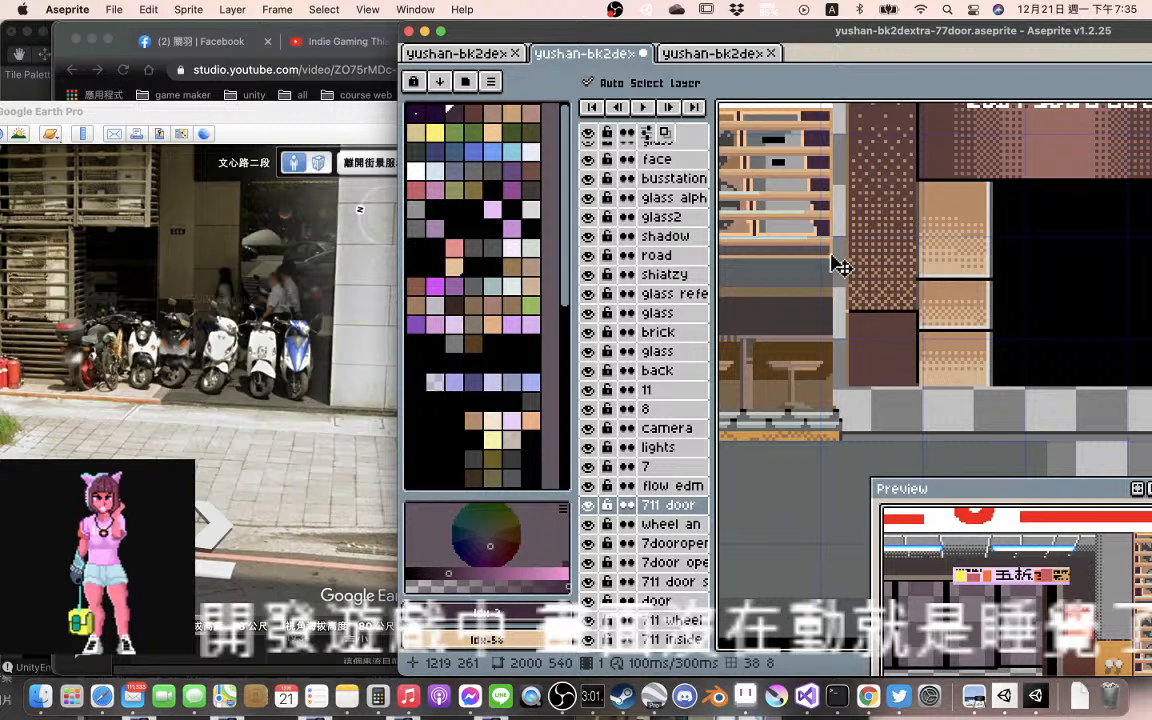
key(i)
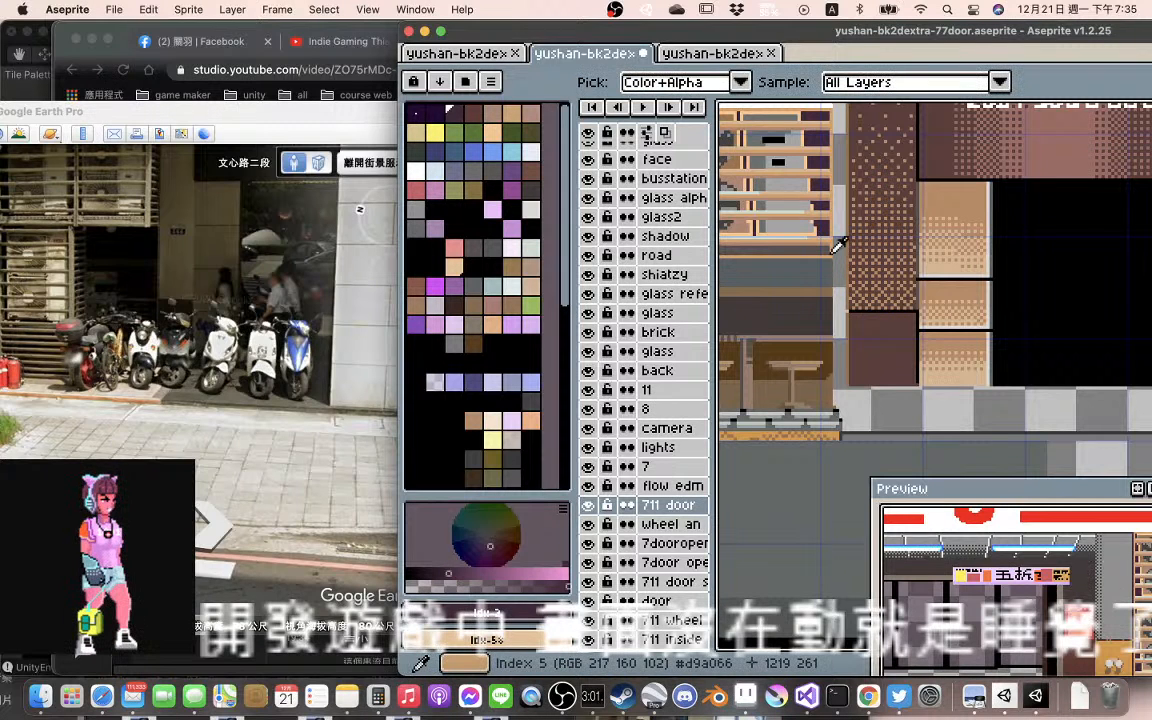
key(v)
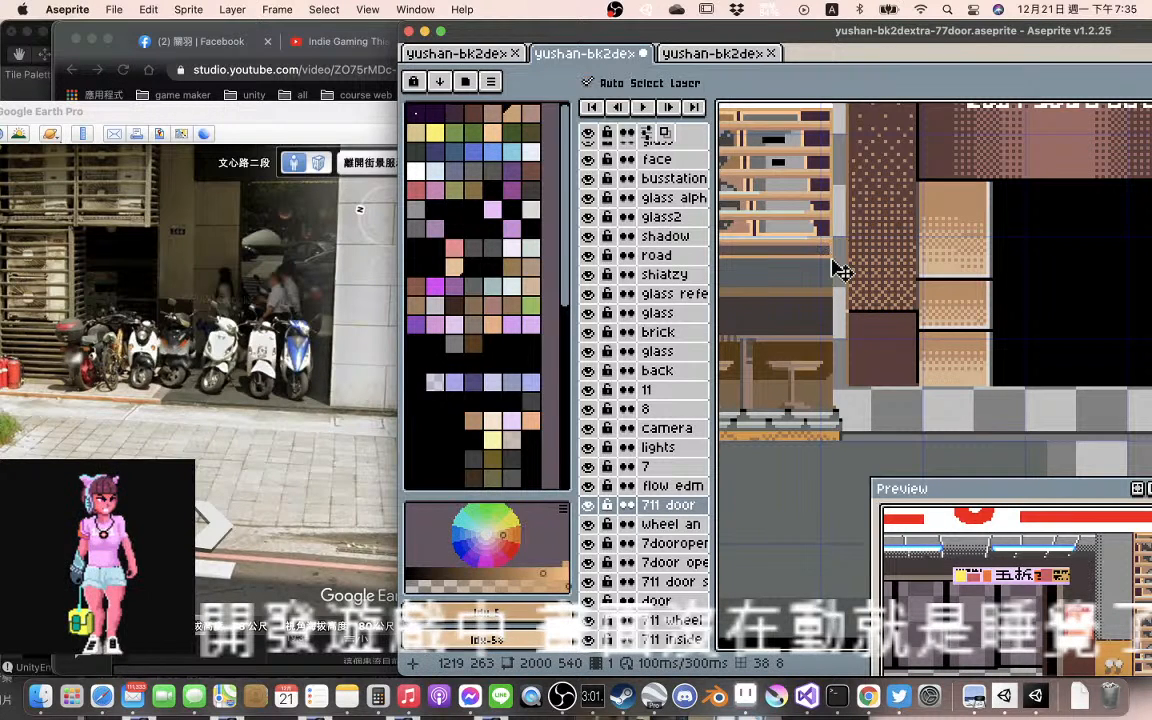
key(b)
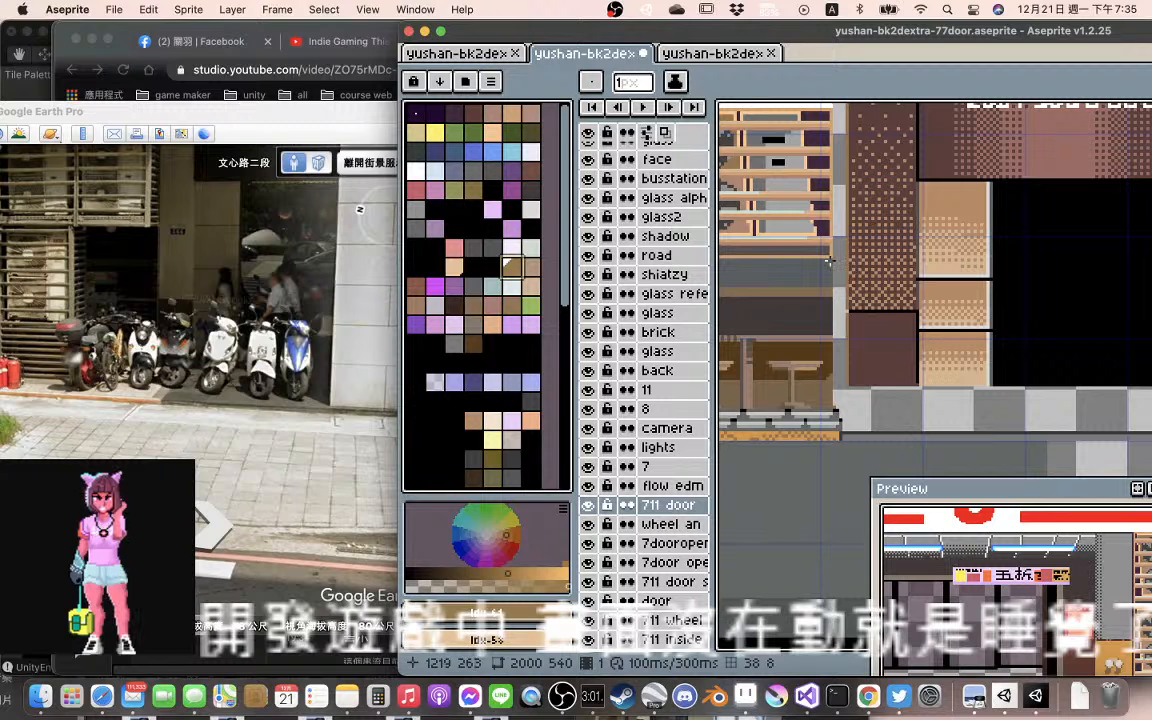
key(v)
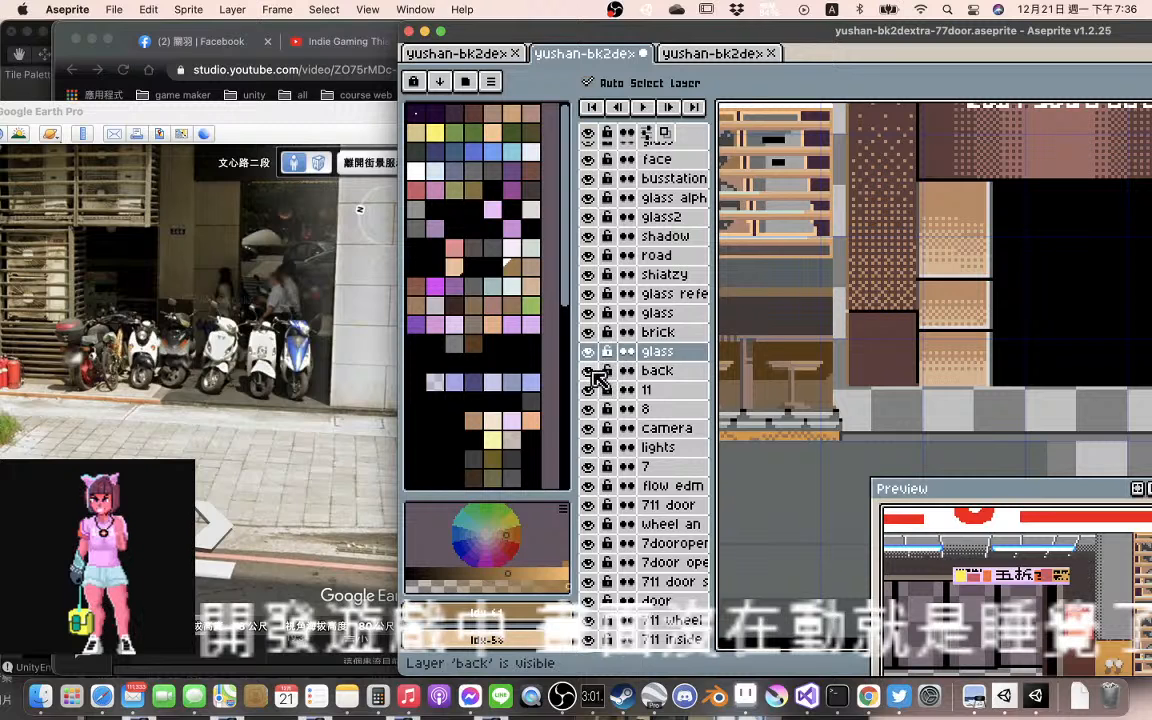
Draw a 1 px brown vertical line on the back layer along the right edge of the 7-ELEVEN seating window, down to its base
click(670, 372)
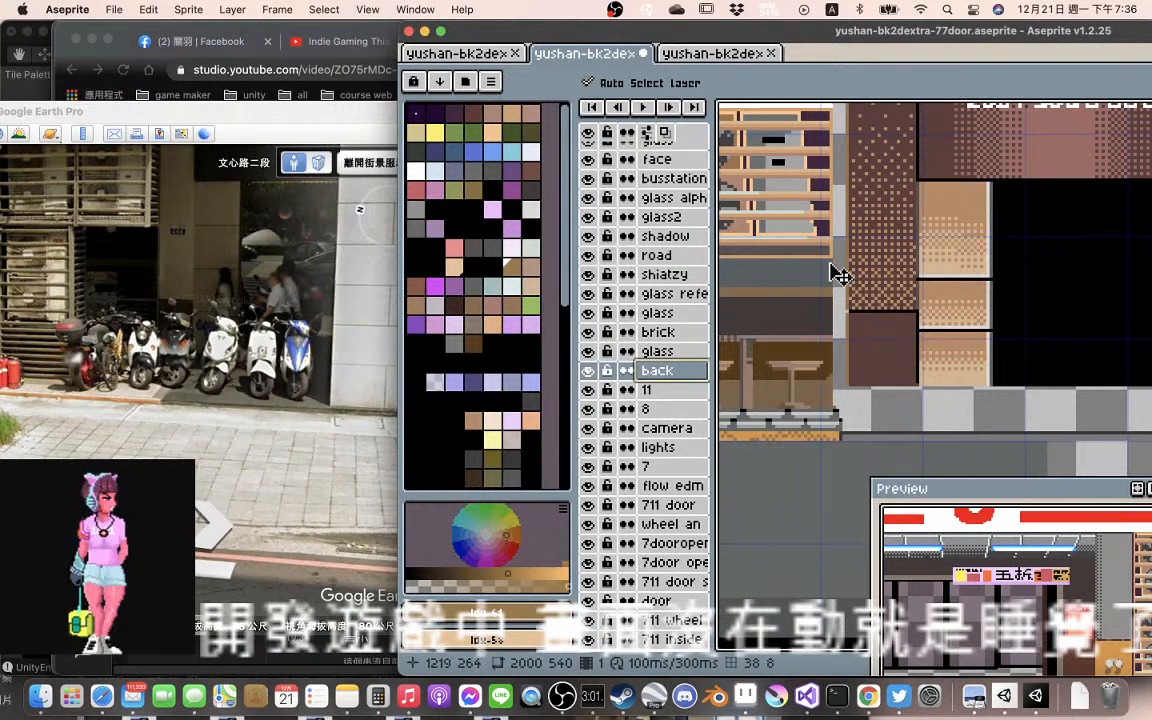
key(b)
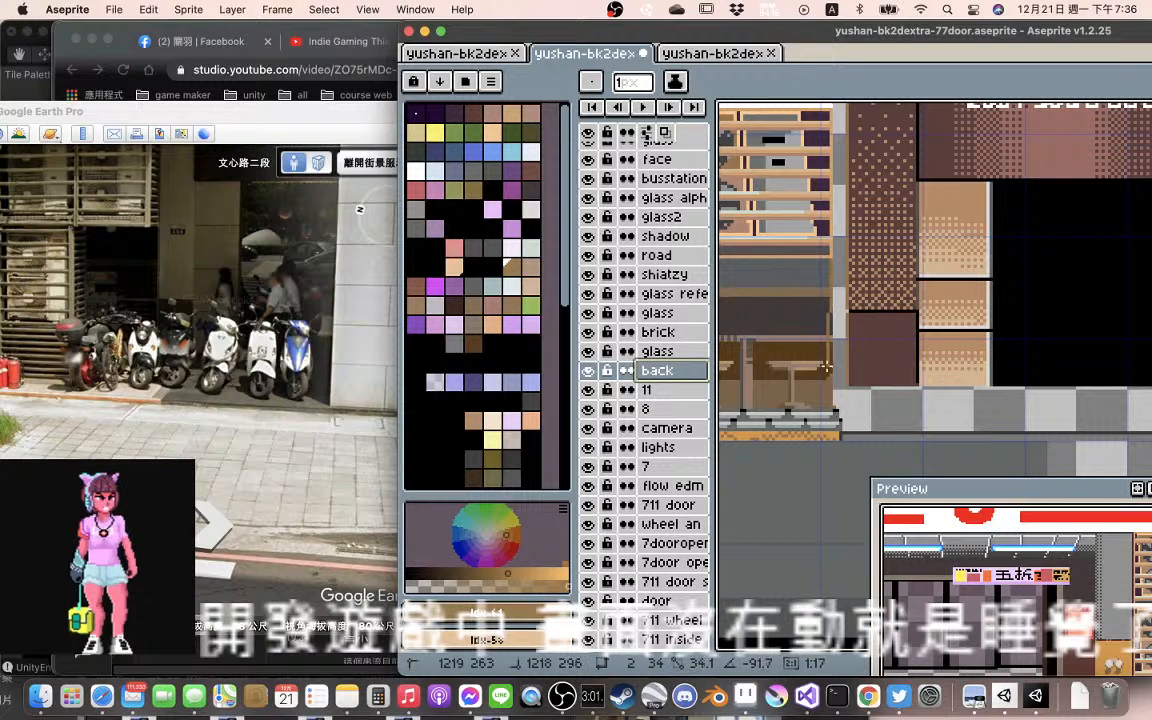
drag(829, 260, 831, 410)
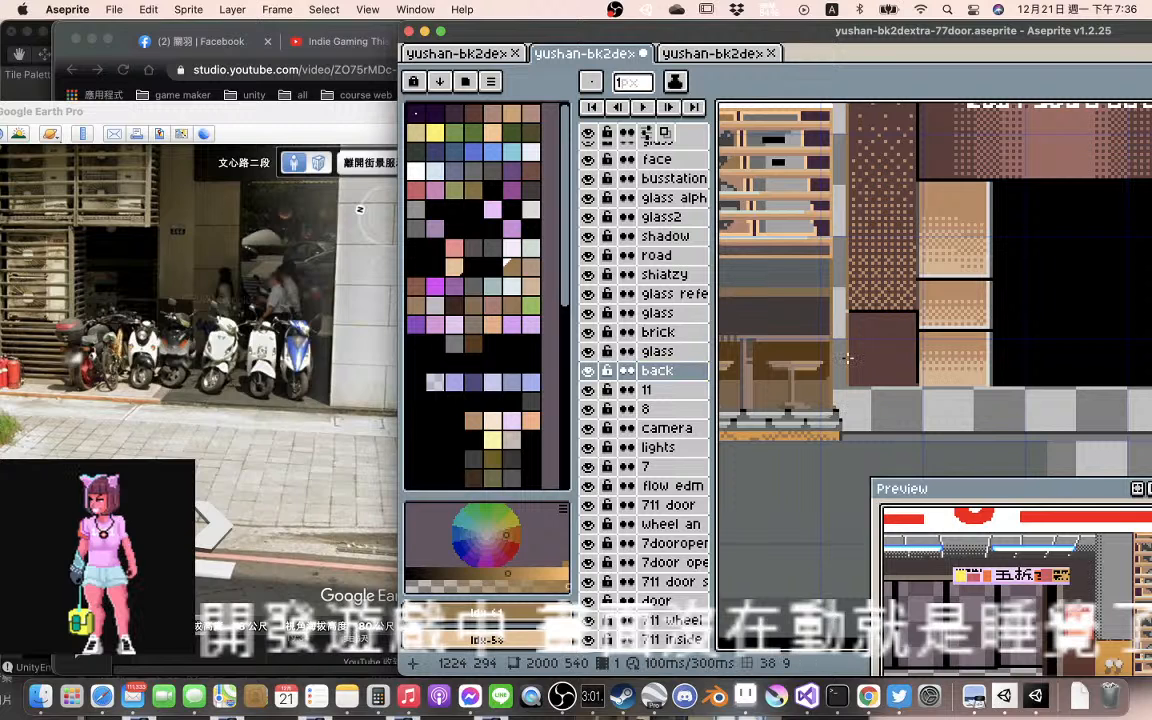
scroll(847, 357, up, 1)
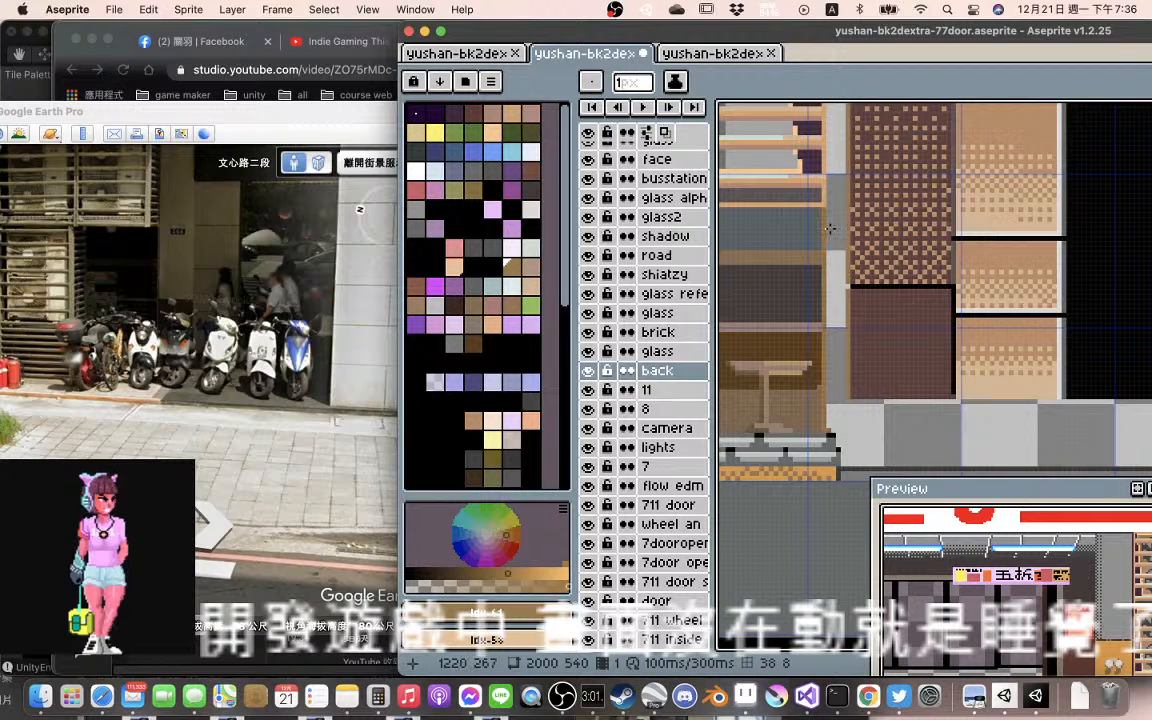
scroll(830, 229, down, 1)
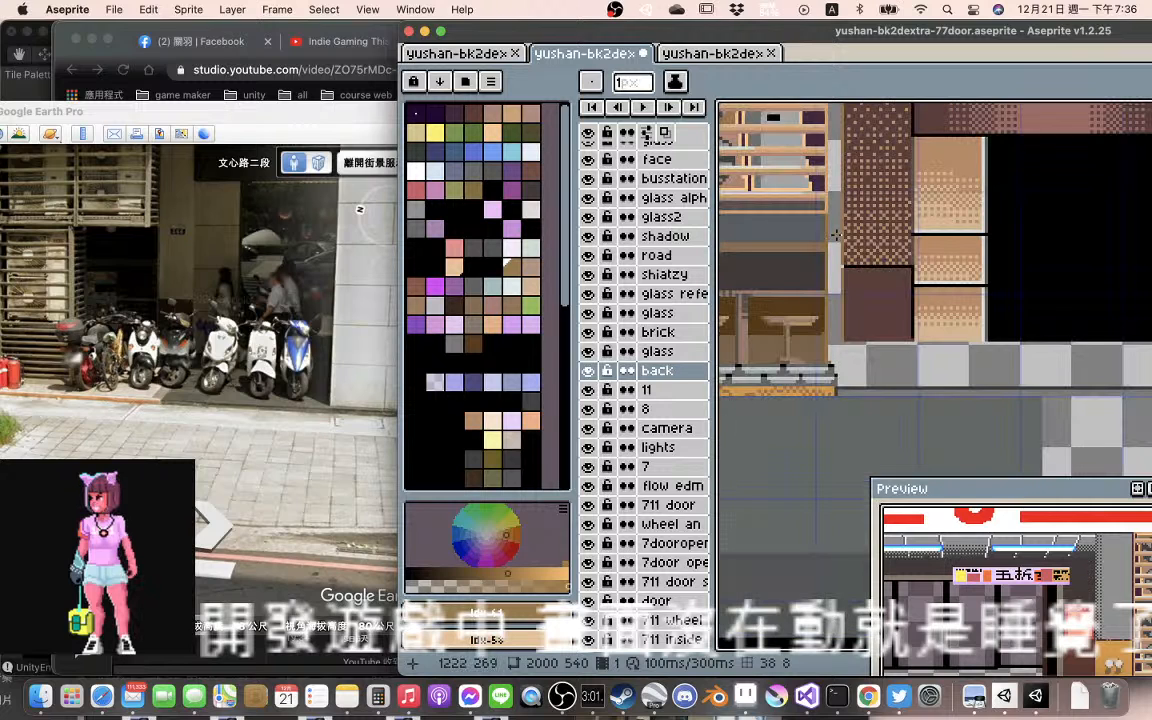
Compare the artwork's recessed entrance with Google Earth, tilting Street View to show the 7-ELEVEN awning and stone pillar above the parked scooters
scroll(835, 234, down, 1)
drag(835, 234, 1001, 258)
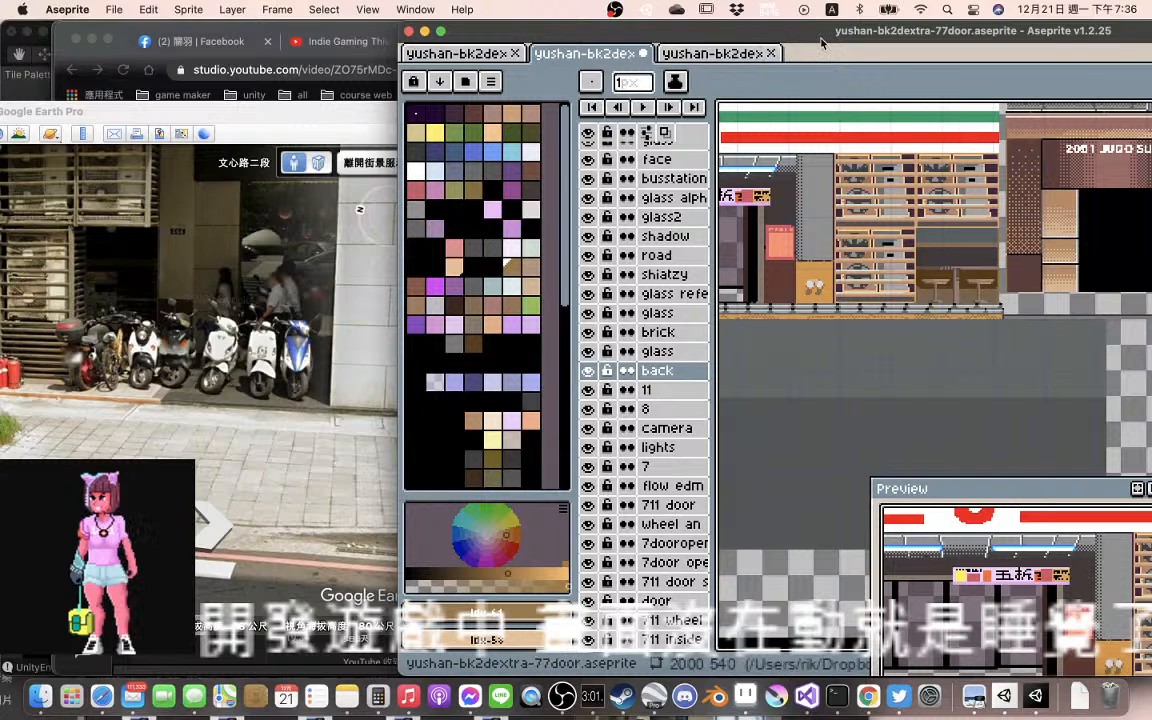
drag(821, 39, 650, 39)
drag(824, 277, 627, 260)
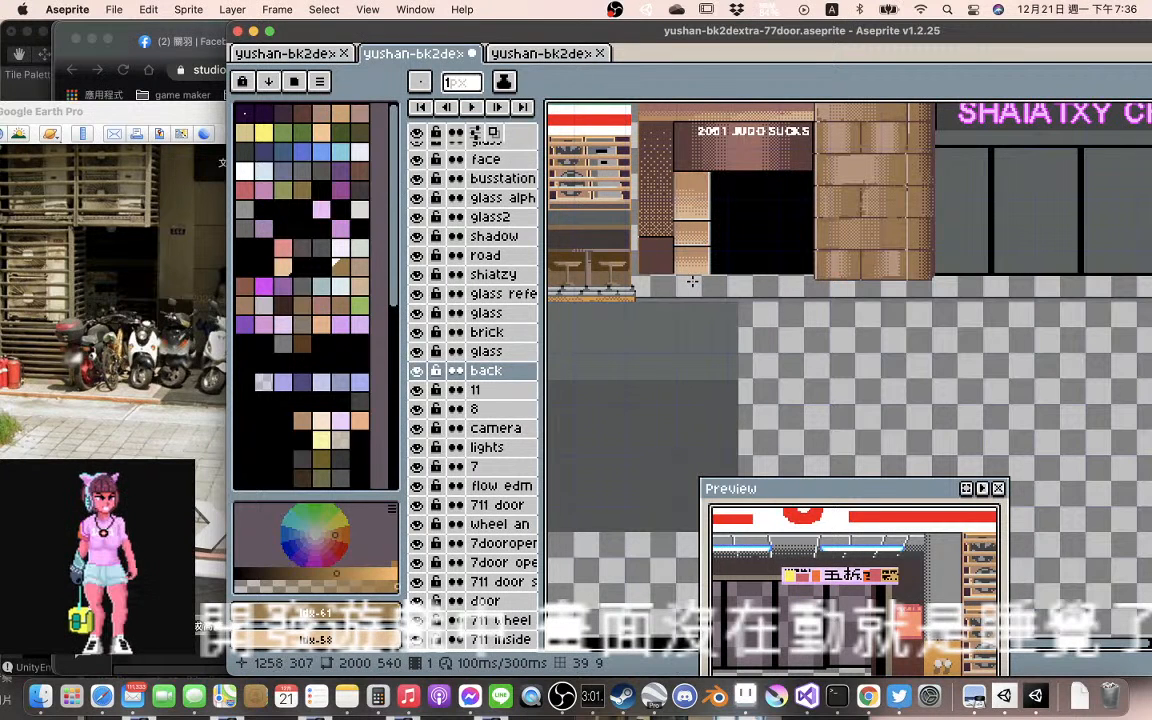
drag(464, 40, 610, 40)
click(276, 231)
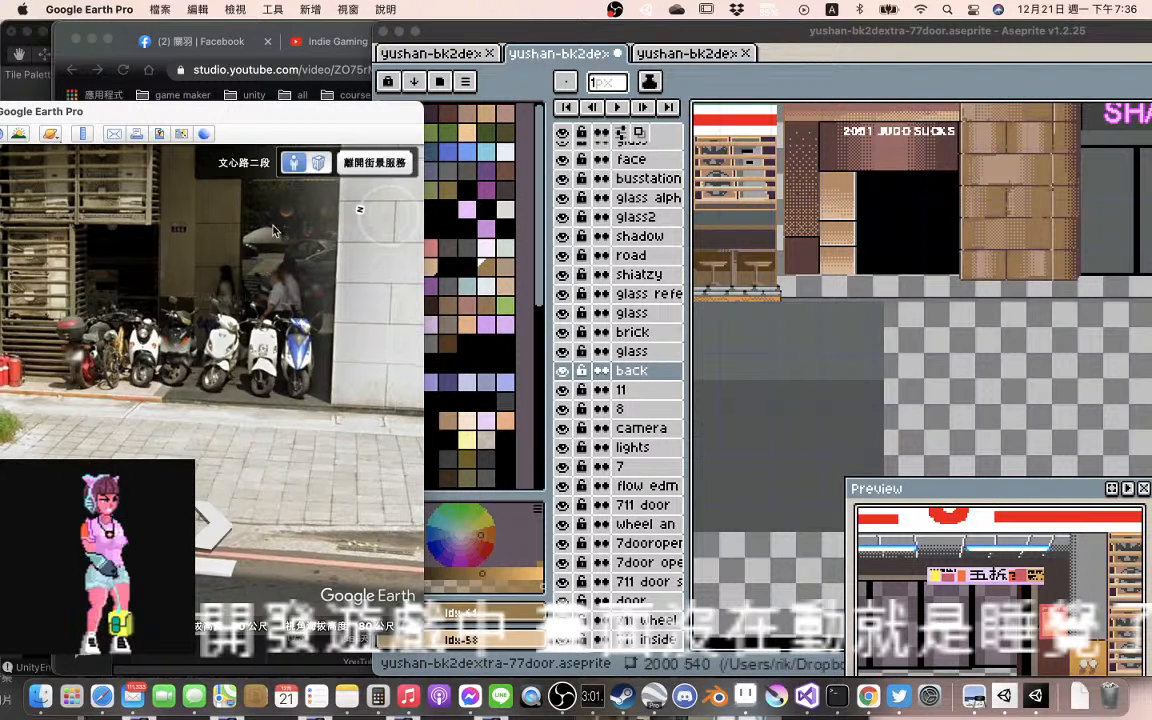
drag(276, 231, 238, 307)
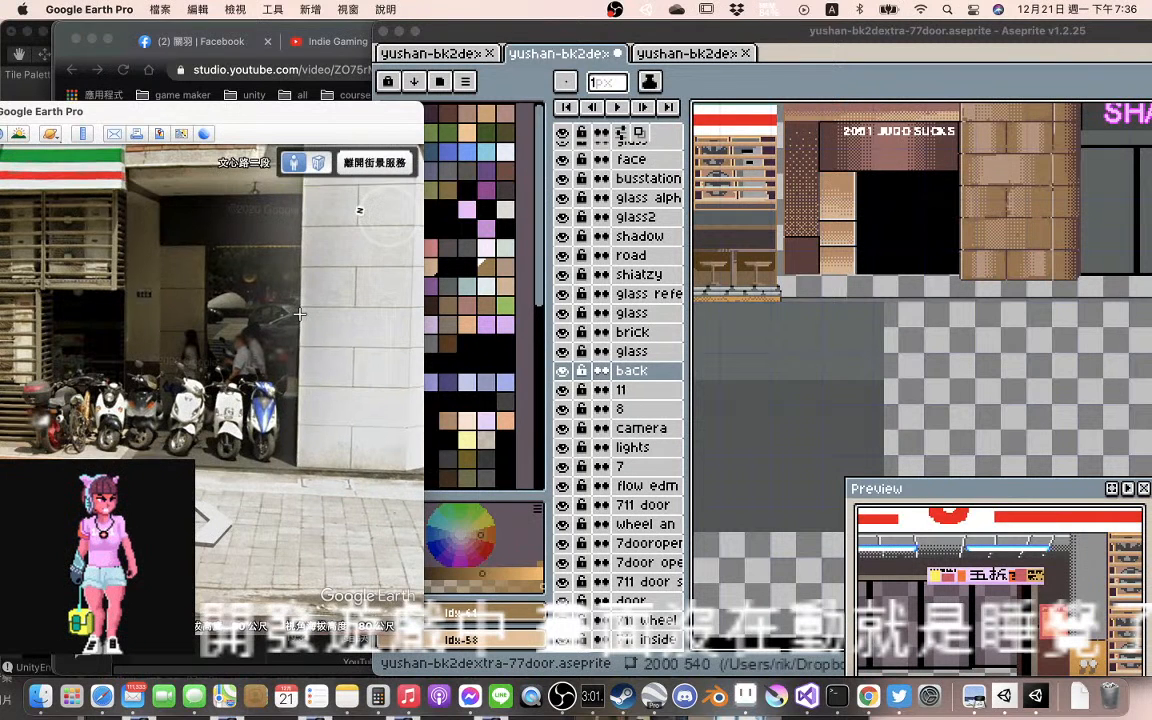
mouse_move(300, 314)
mouse_down()
mouse_move(333, 322)
mouse_move(287, 307)
mouse_up()
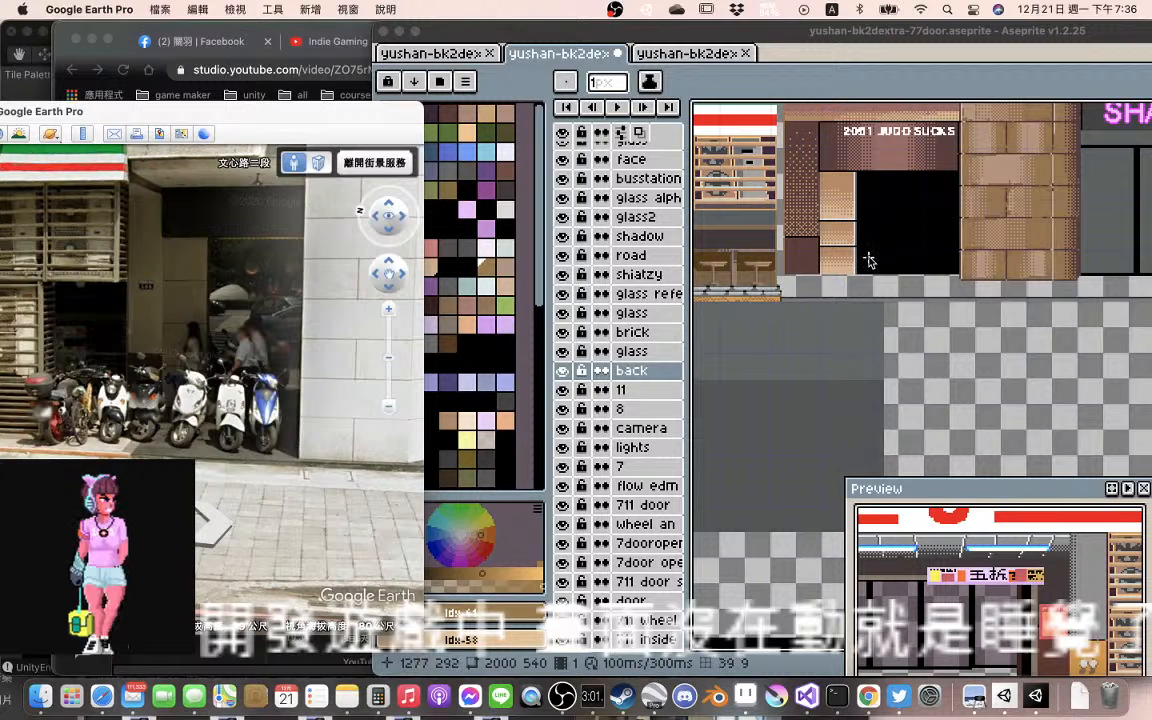
Return to Aseprite and move the shiatzy layer down with the Move tool until the entrance wall's base meets the pavement line
scroll(869, 260, up, 2)
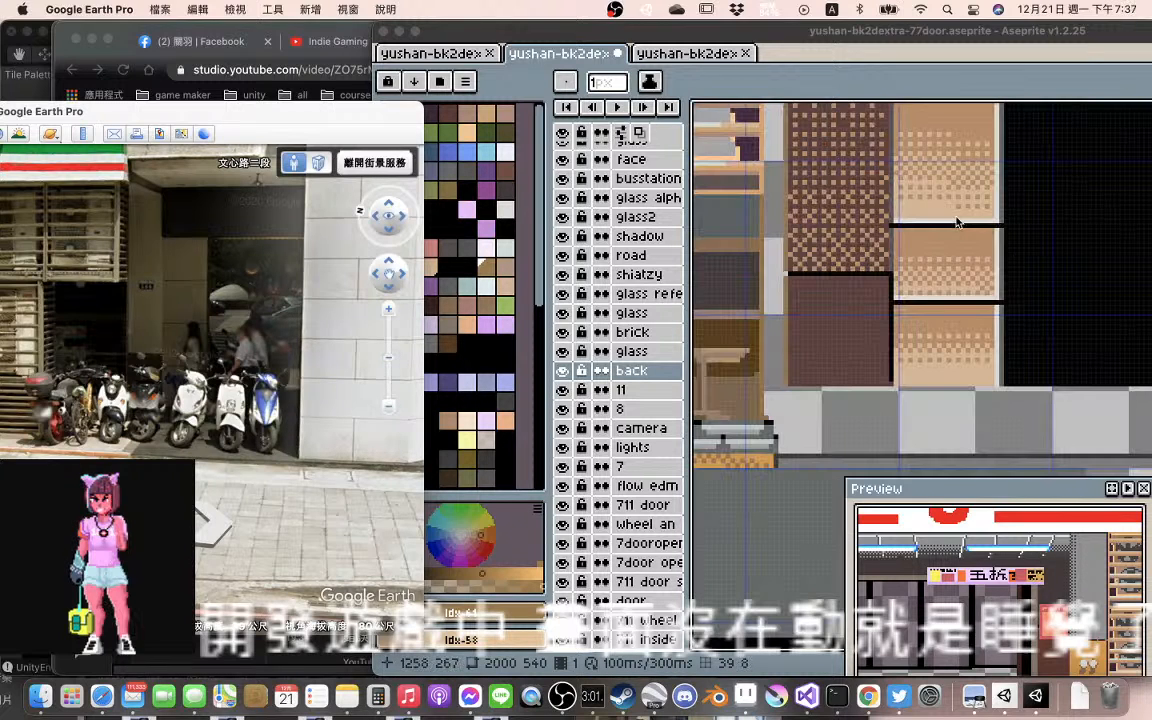
scroll(953, 219, left, 2)
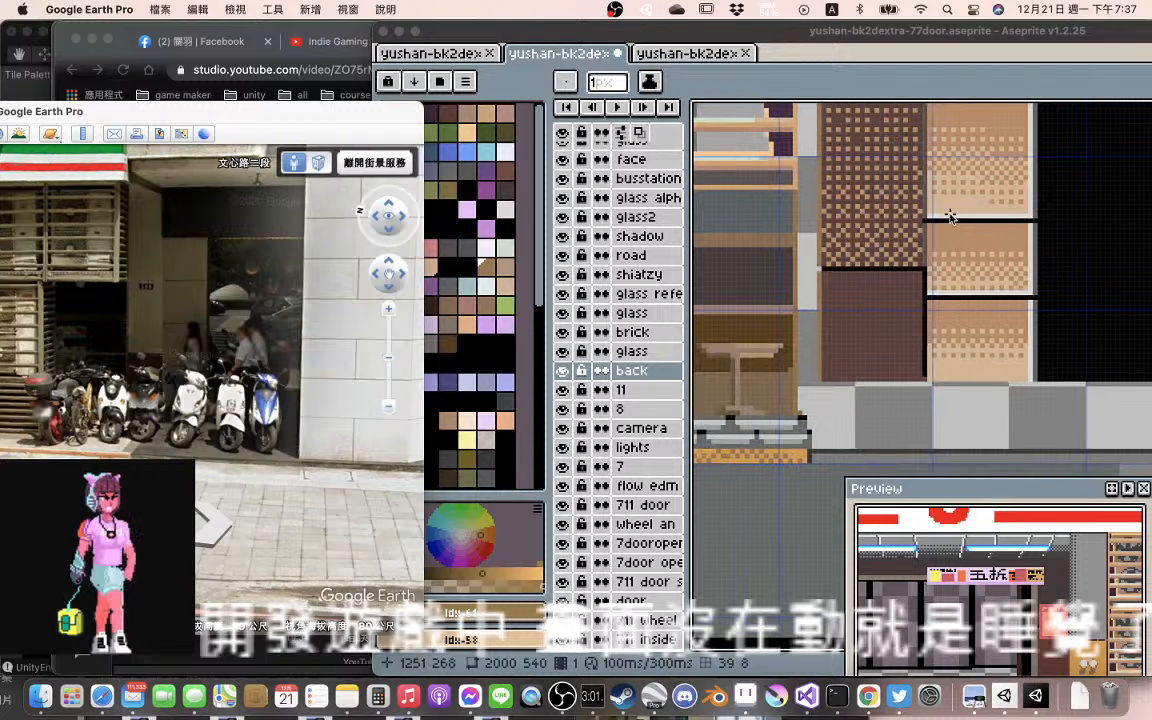
click(878, 290)
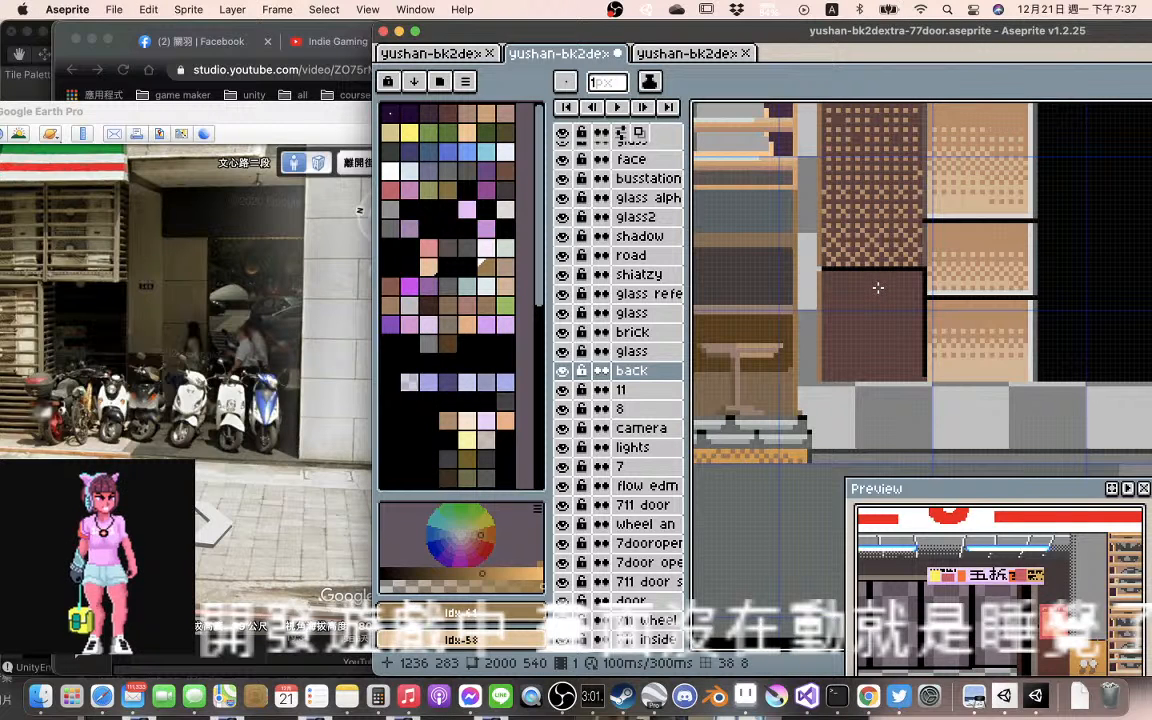
key(v)
click(882, 294)
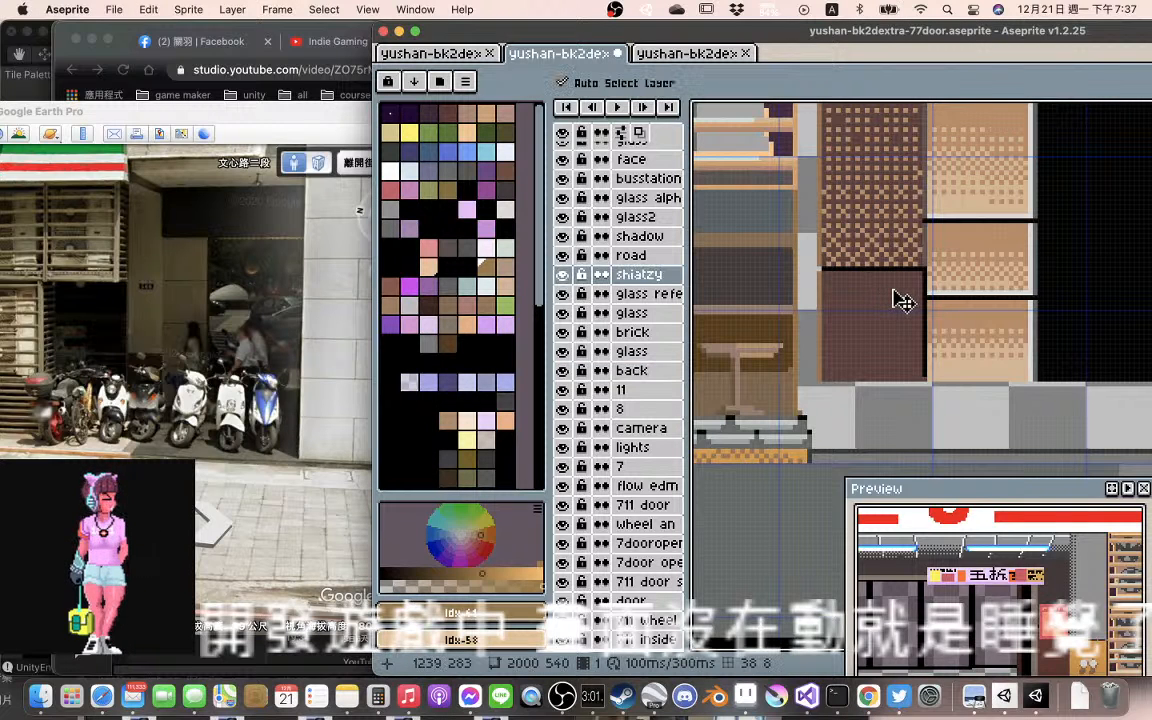
scroll(900, 300, down, 3)
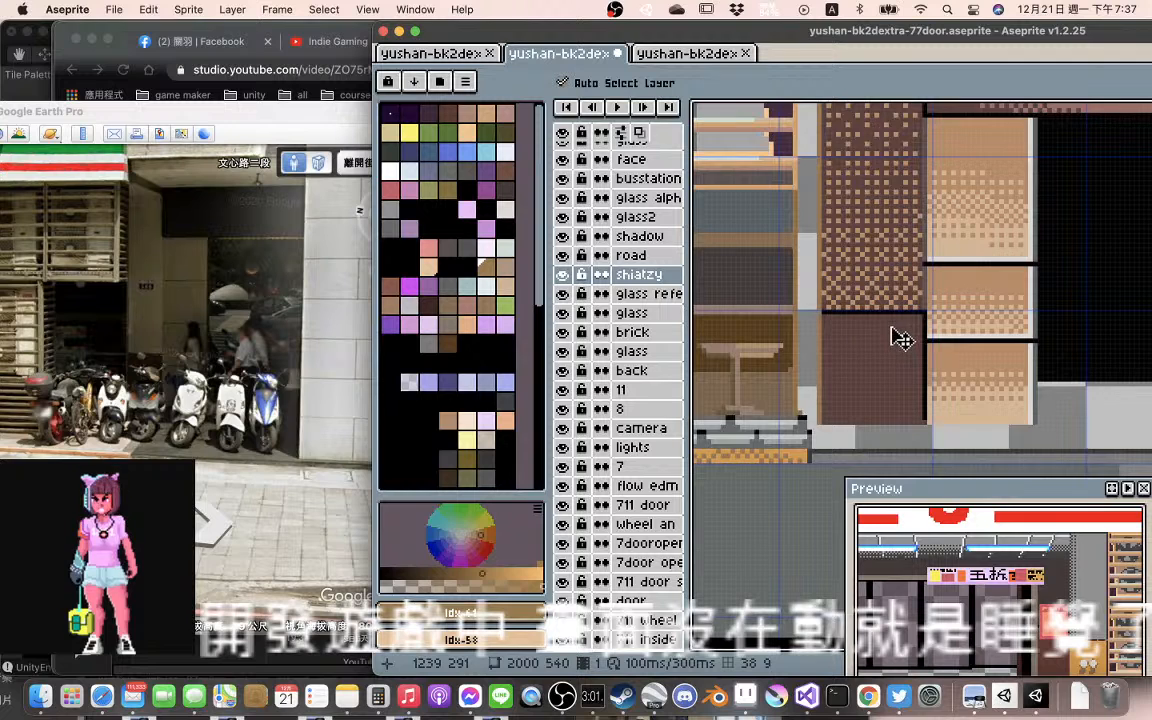
mouse_move(901, 341)
mouse_down()
mouse_move(905, 319)
mouse_move(903, 339)
mouse_up()
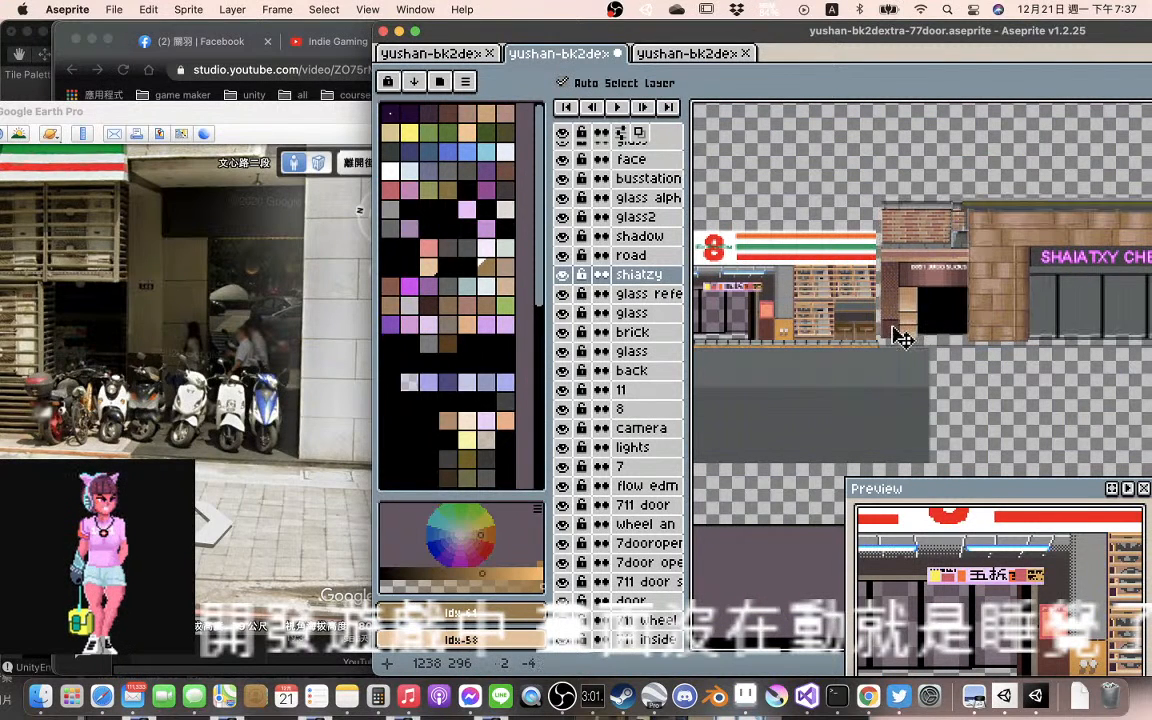
scroll(901, 336, up, 3)
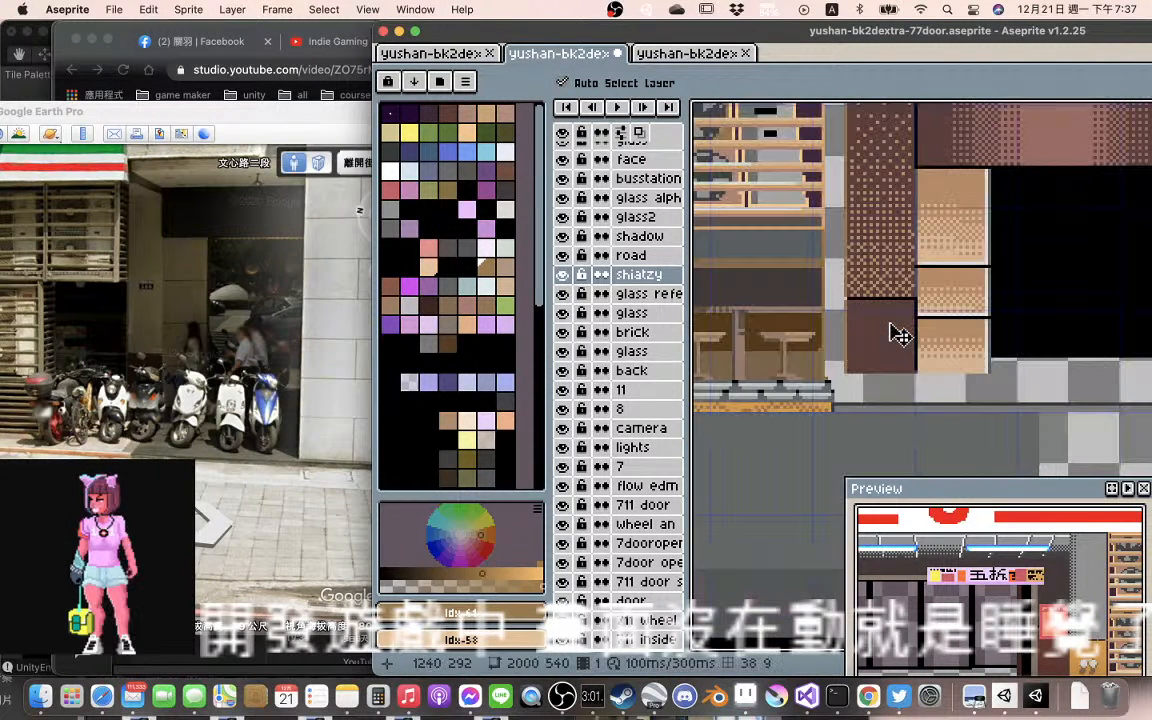
scroll(899, 335, up, 1)
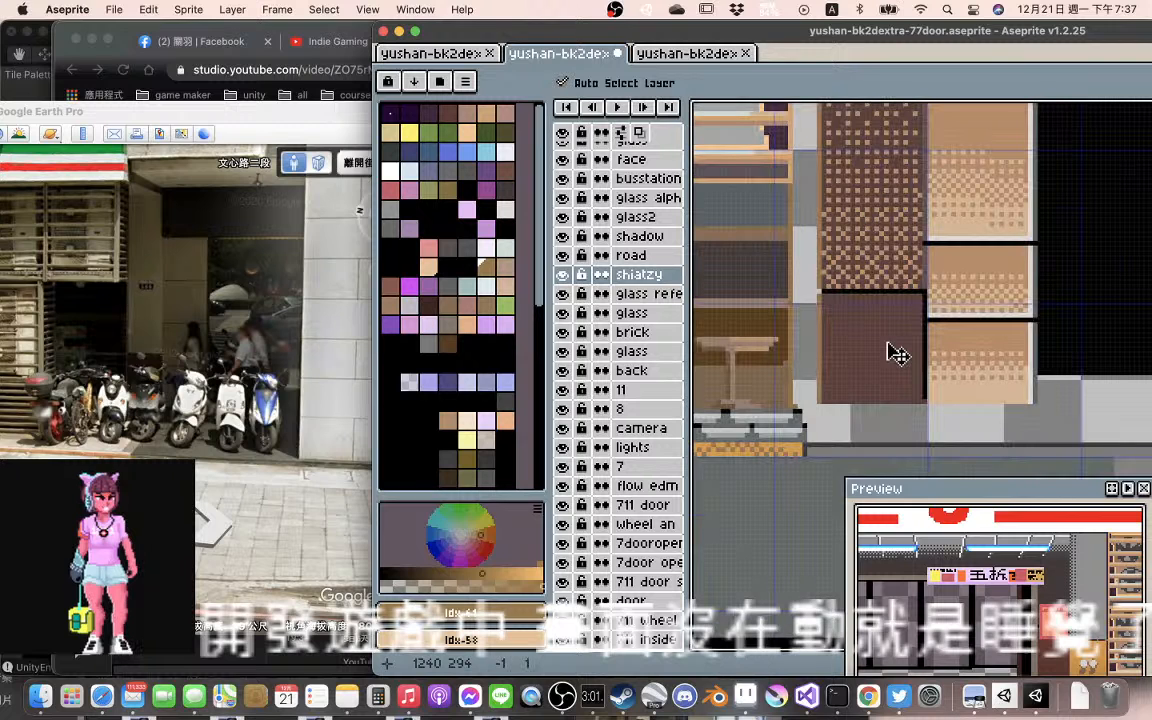
drag(897, 354, 897, 389)
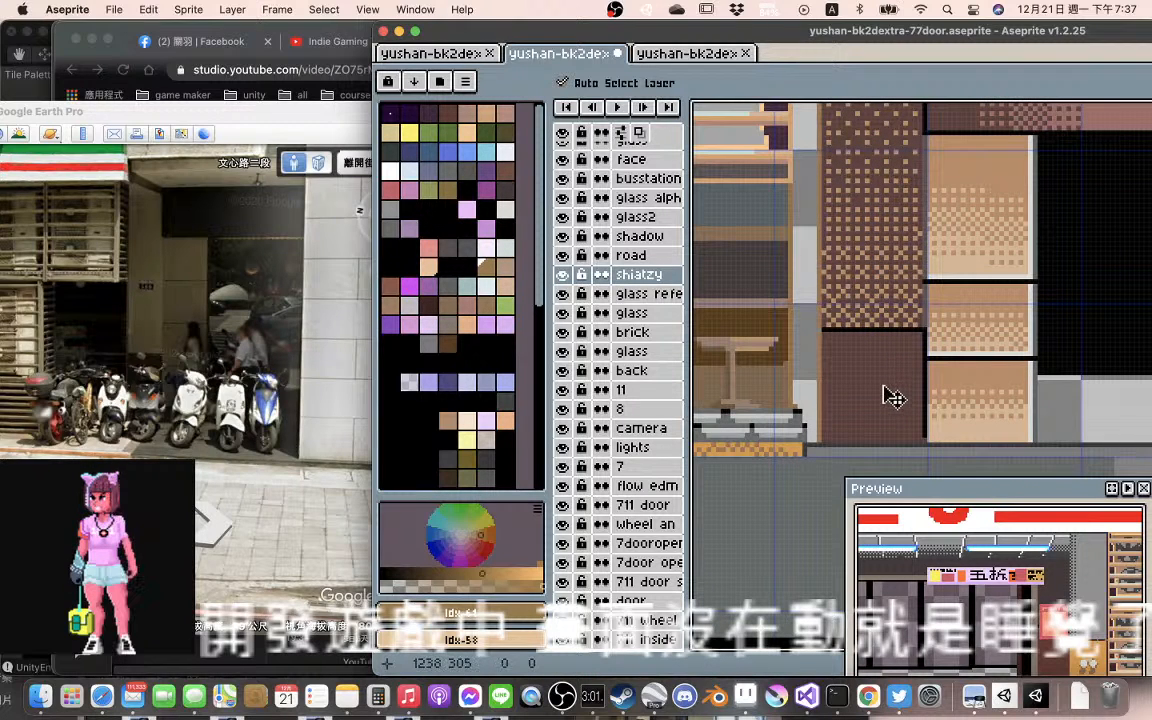
Move the shiatzy building right along the pavement line, widening the gap between the 7-ELEVEN window and the dithered brown column
drag(893, 397, 916, 335)
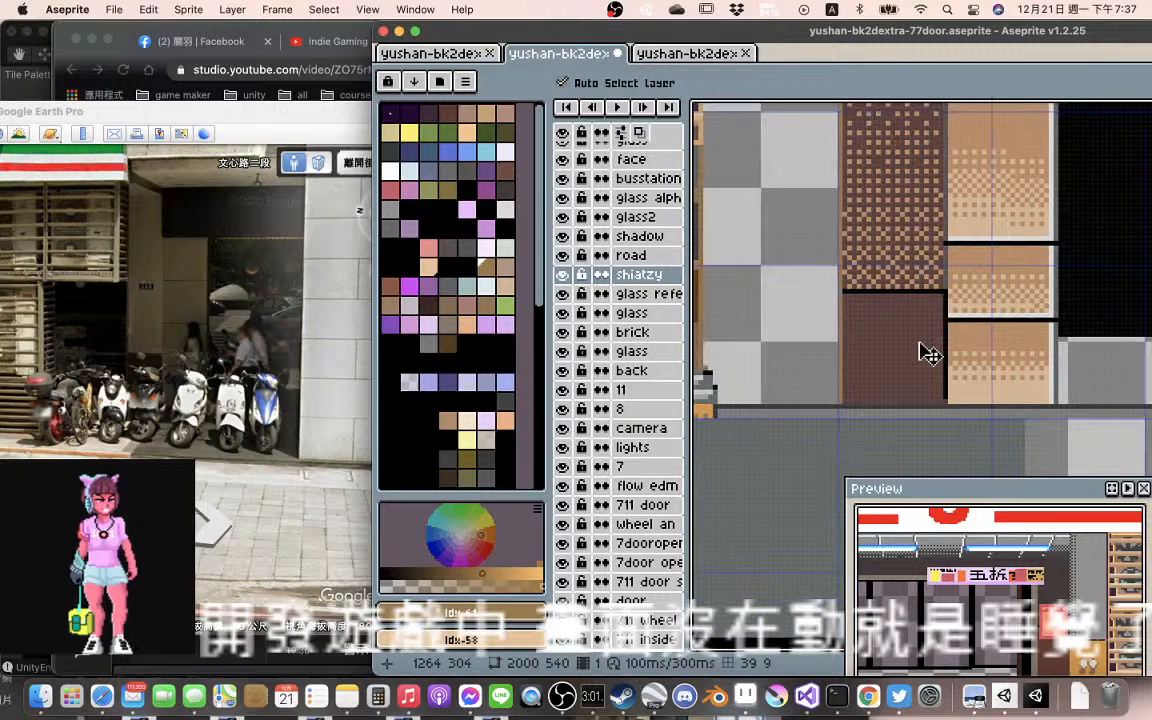
scroll(928, 354, right, 5)
scroll(913, 346, down, 1)
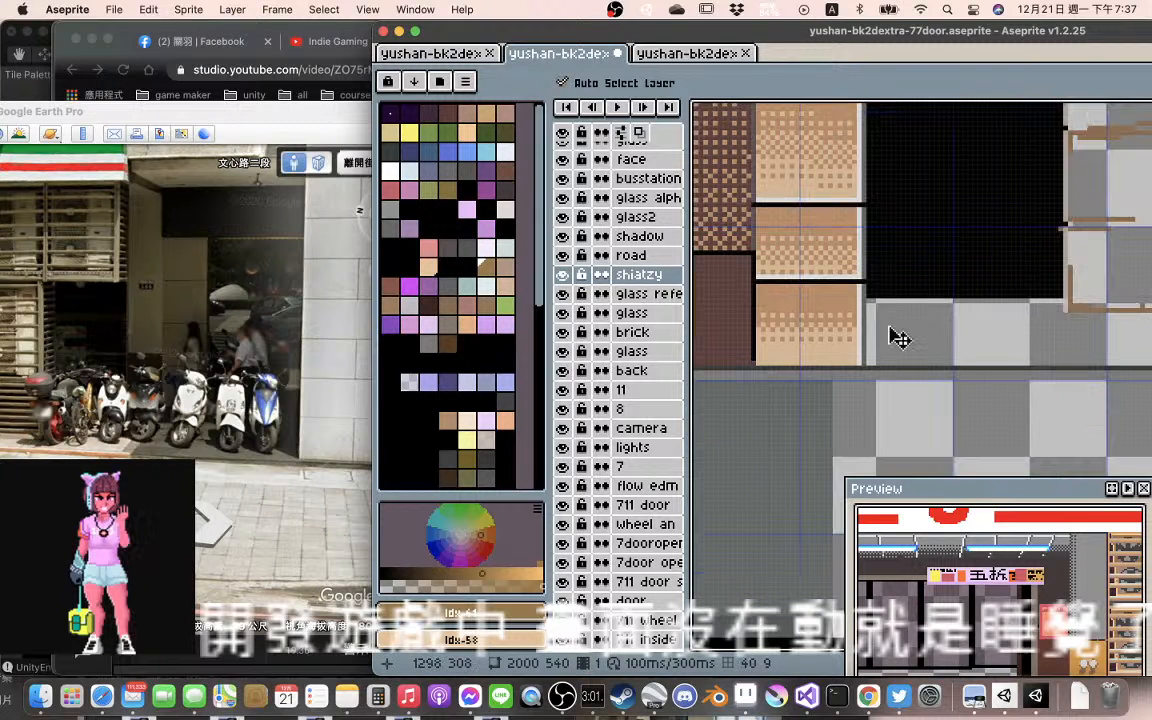
scroll(900, 340, down, 2)
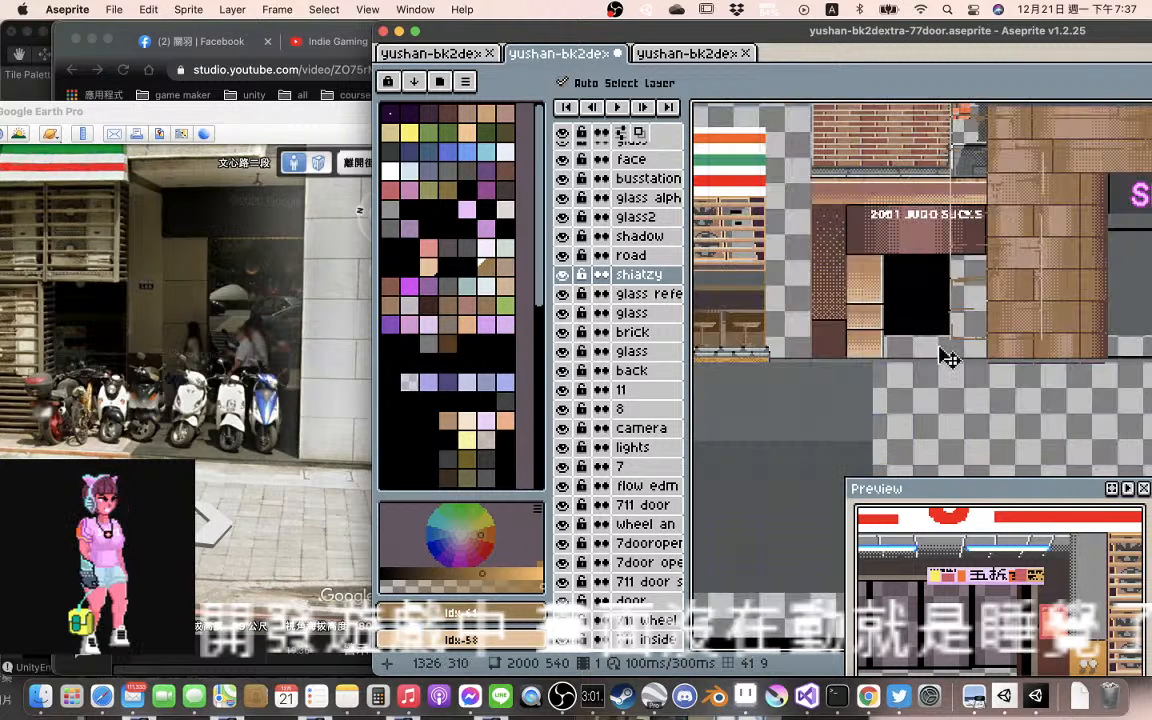
scroll(985, 345, right, 2)
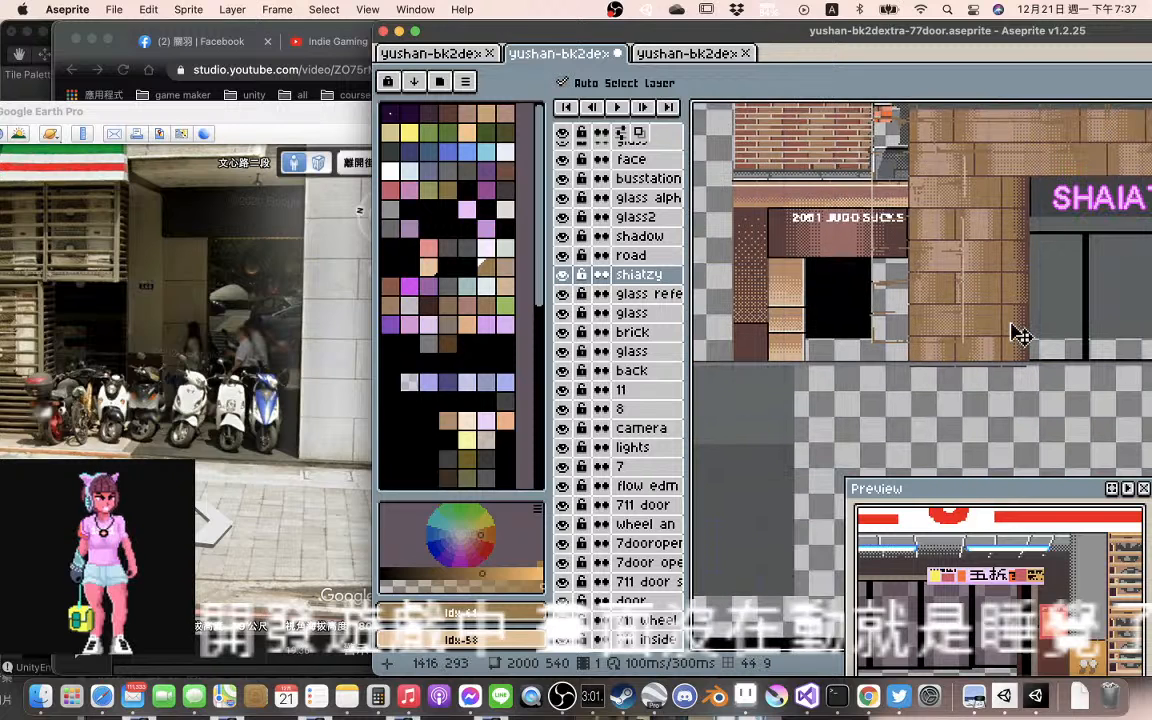
Try to shift the shiatzy building even further right of the 7-ELEVEN
scroll(1000, 320, right, 2)
scroll(960, 300, up, 1)
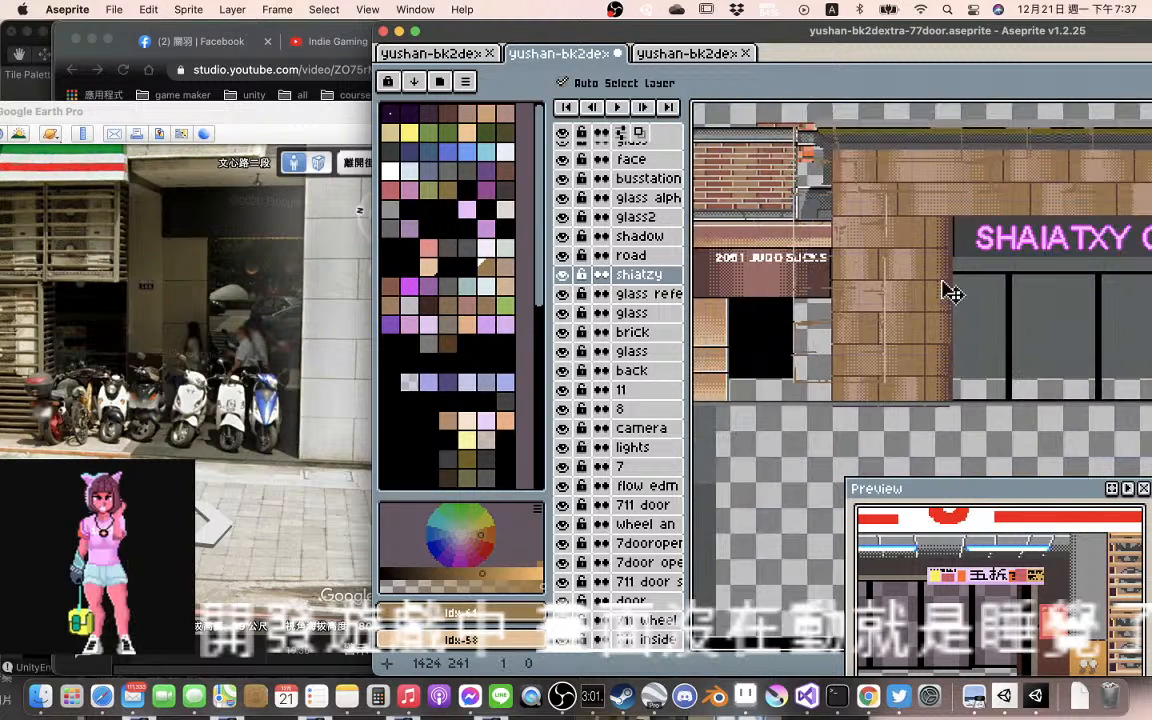
scroll(998, 290, left, 1)
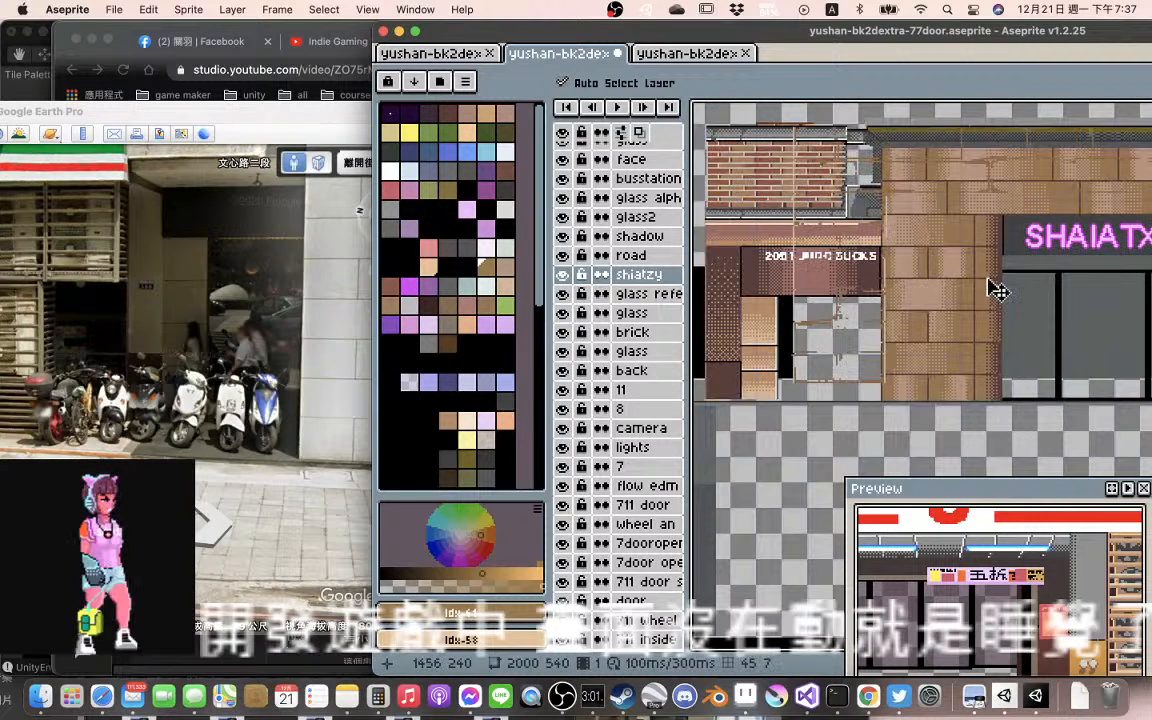
scroll(998, 290, right, 1)
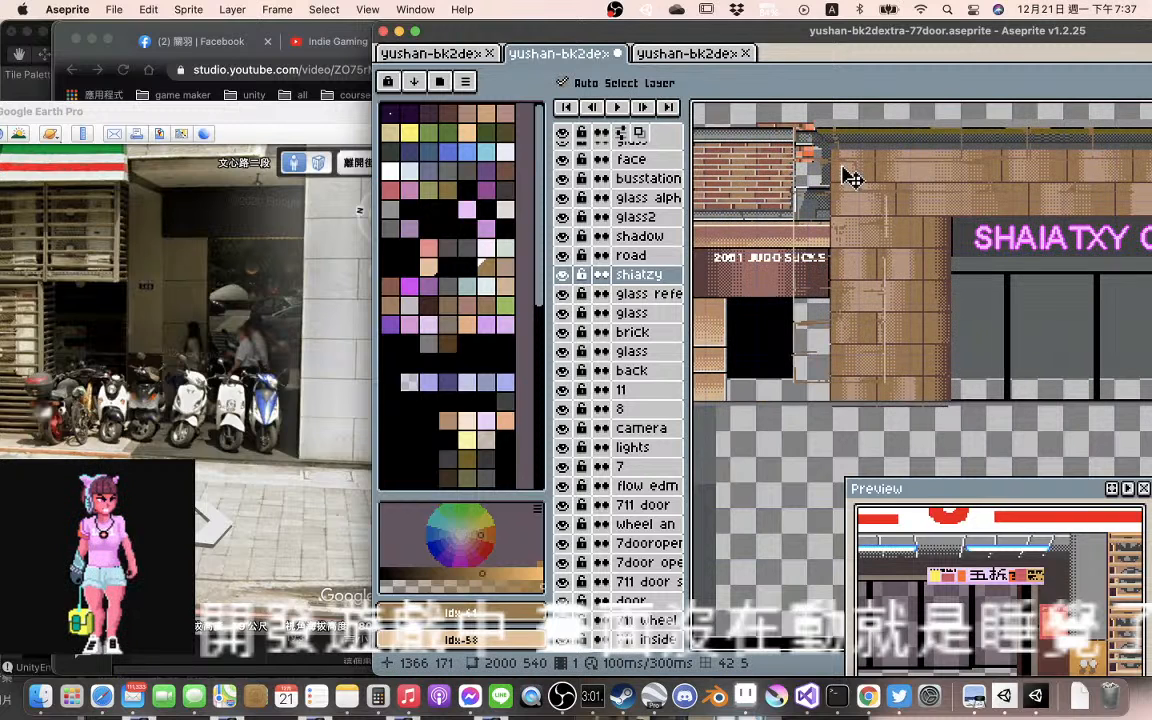
Move the brick layer about 21 px right and 14 px down to realign the orange brick piece with the wall beside the stone pillar
scroll(768, 180, down, 2)
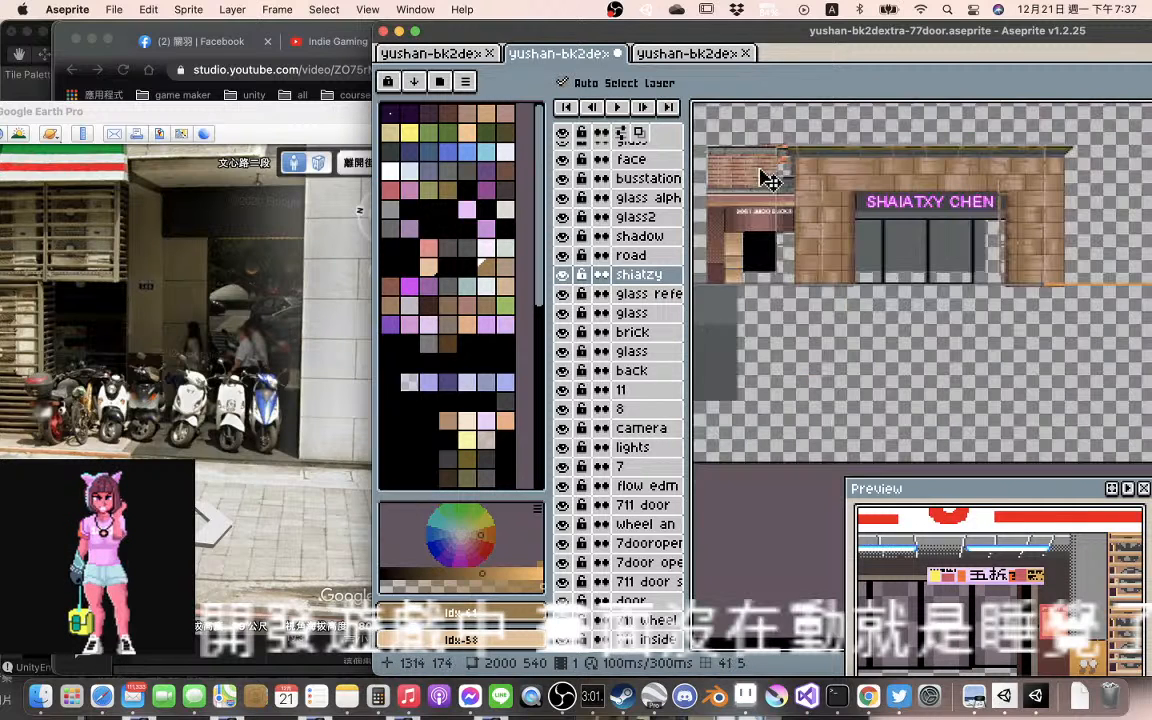
scroll(768, 180, up, 3)
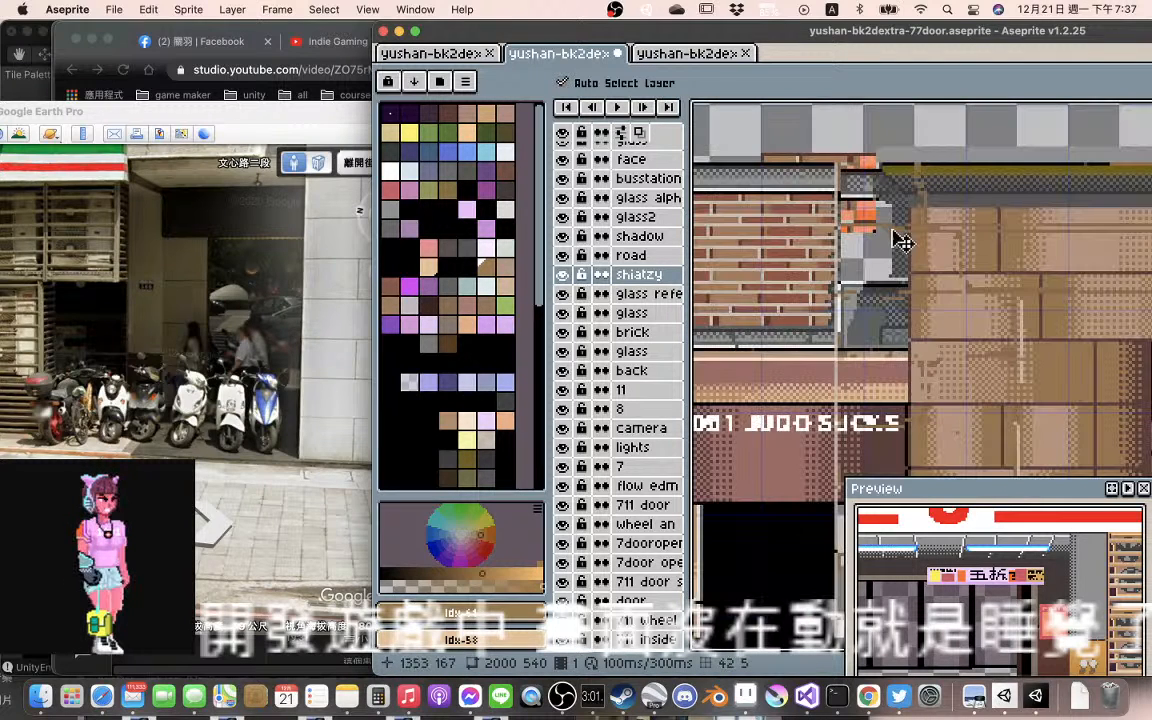
click(881, 231)
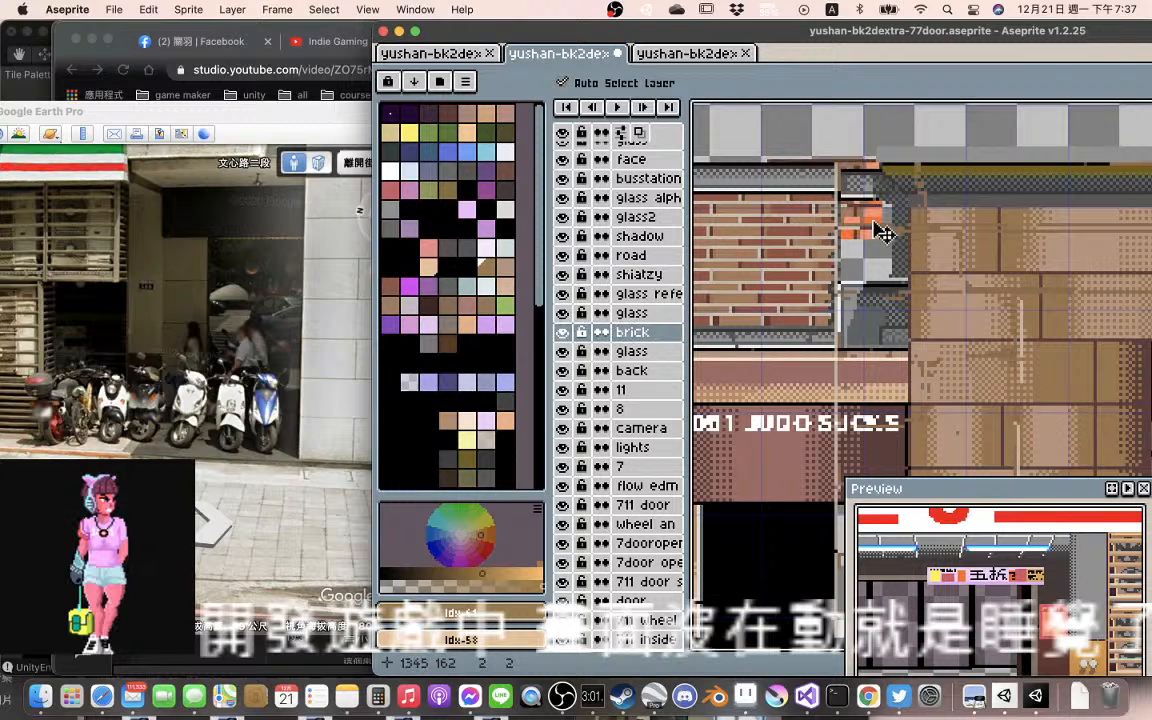
drag(881, 231, 944, 268)
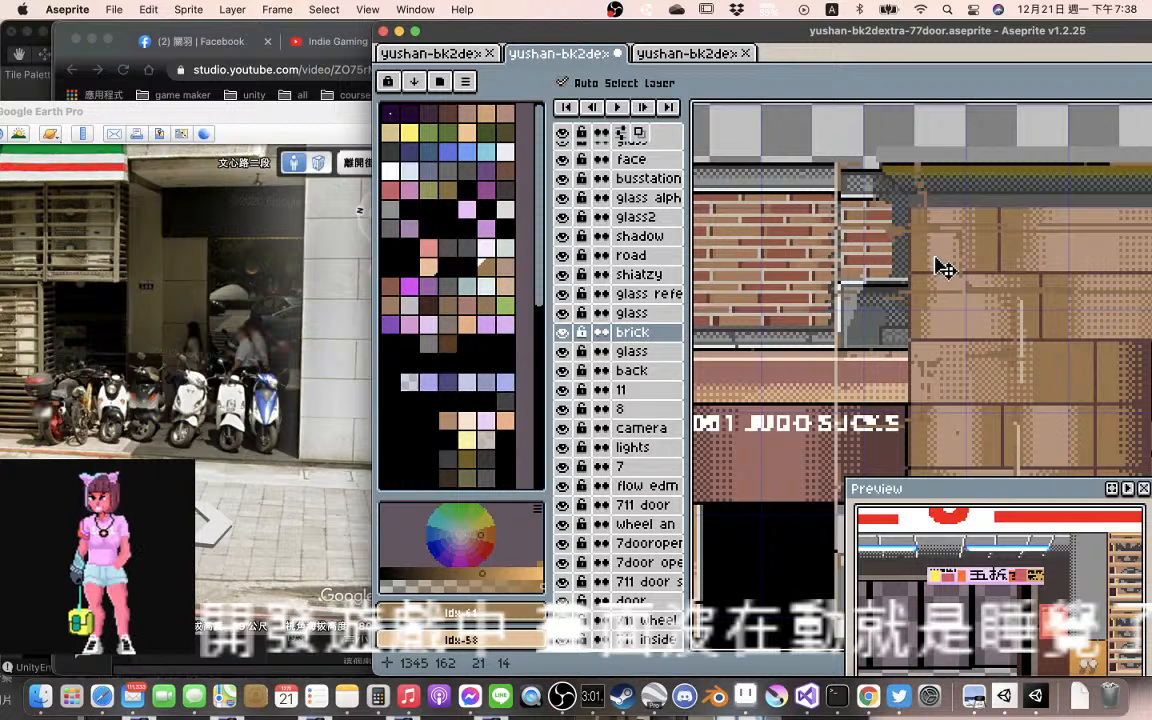
Move the shadow layer about 23 px right and nudge it vertically until its marks line up with the shifted stone facade
mouse_move(911, 243)
mouse_down()
mouse_move(893, 240)
mouse_move(917, 234)
mouse_up()
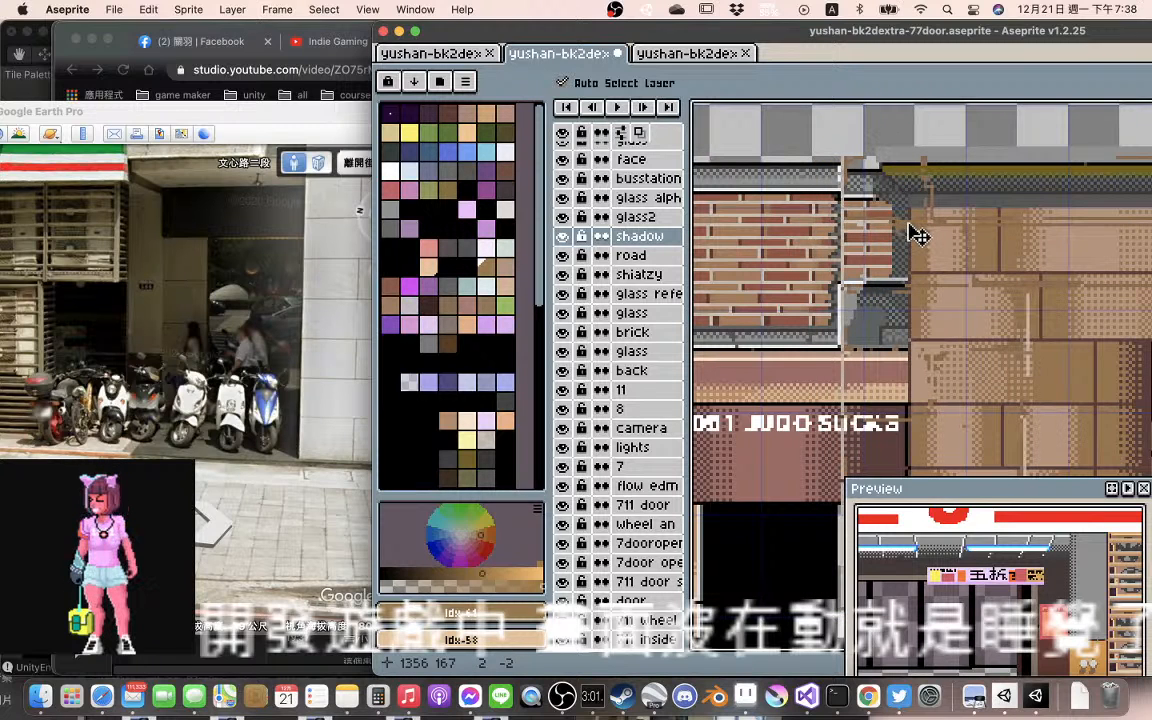
drag(917, 234, 983, 236)
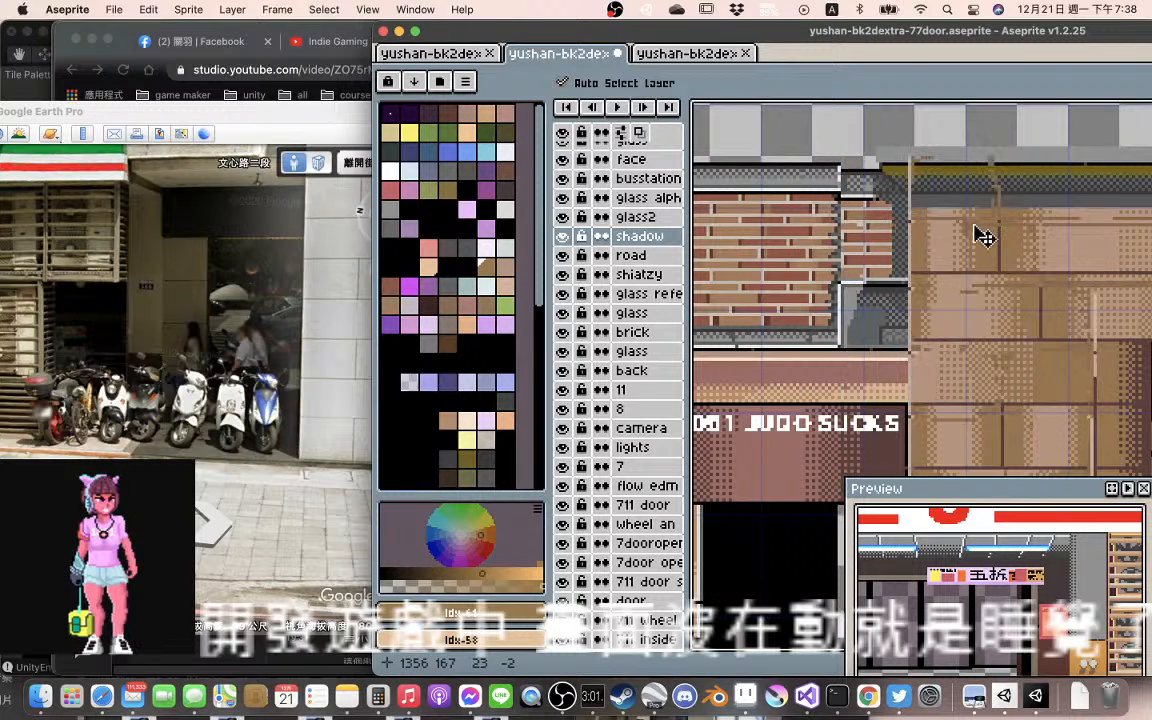
scroll(1005, 248, down, 2)
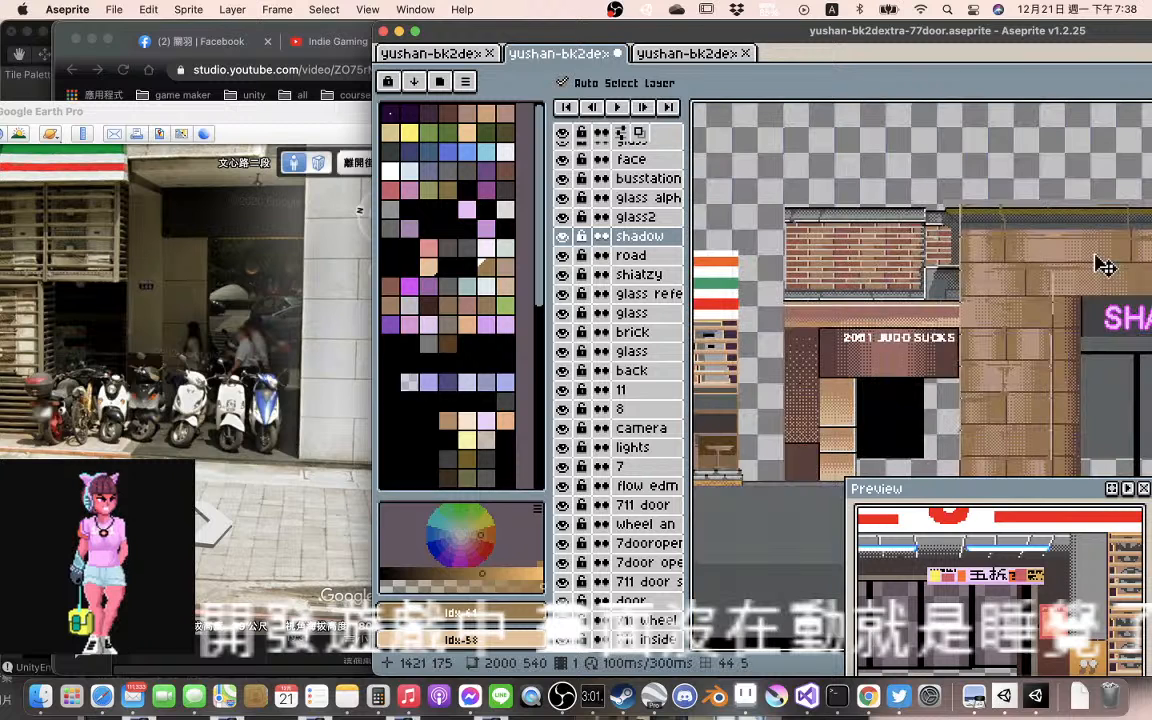
scroll(1105, 266, up, 2)
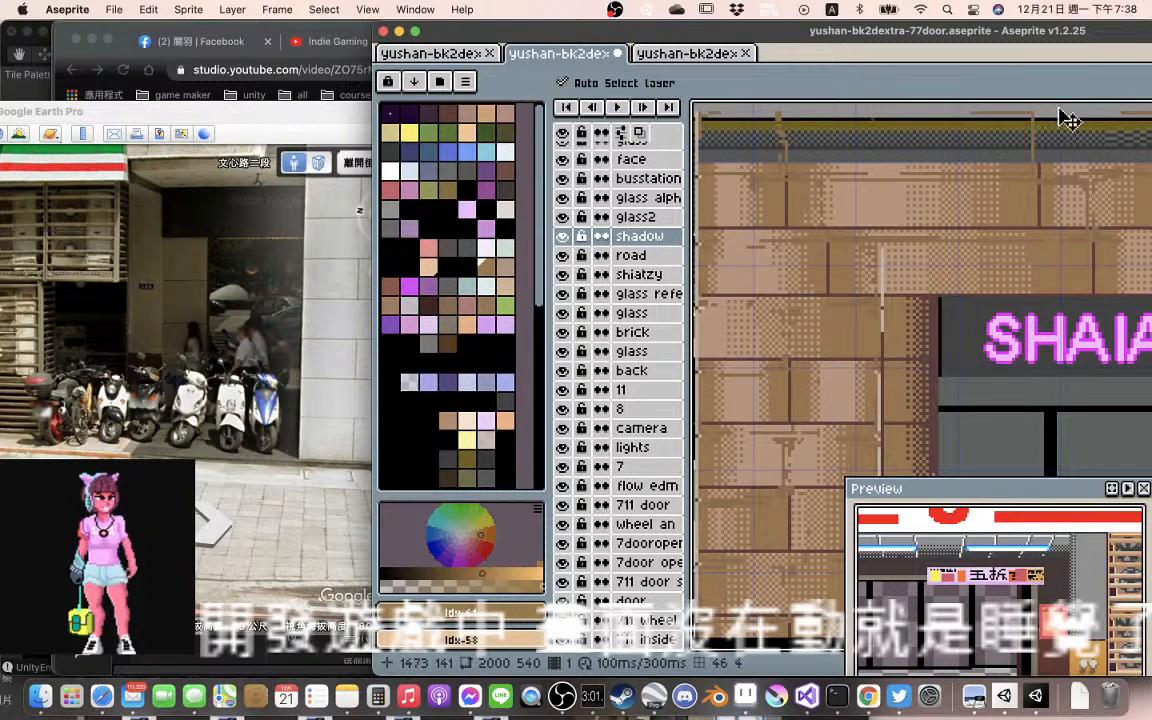
drag(1040, 142, 1040, 148)
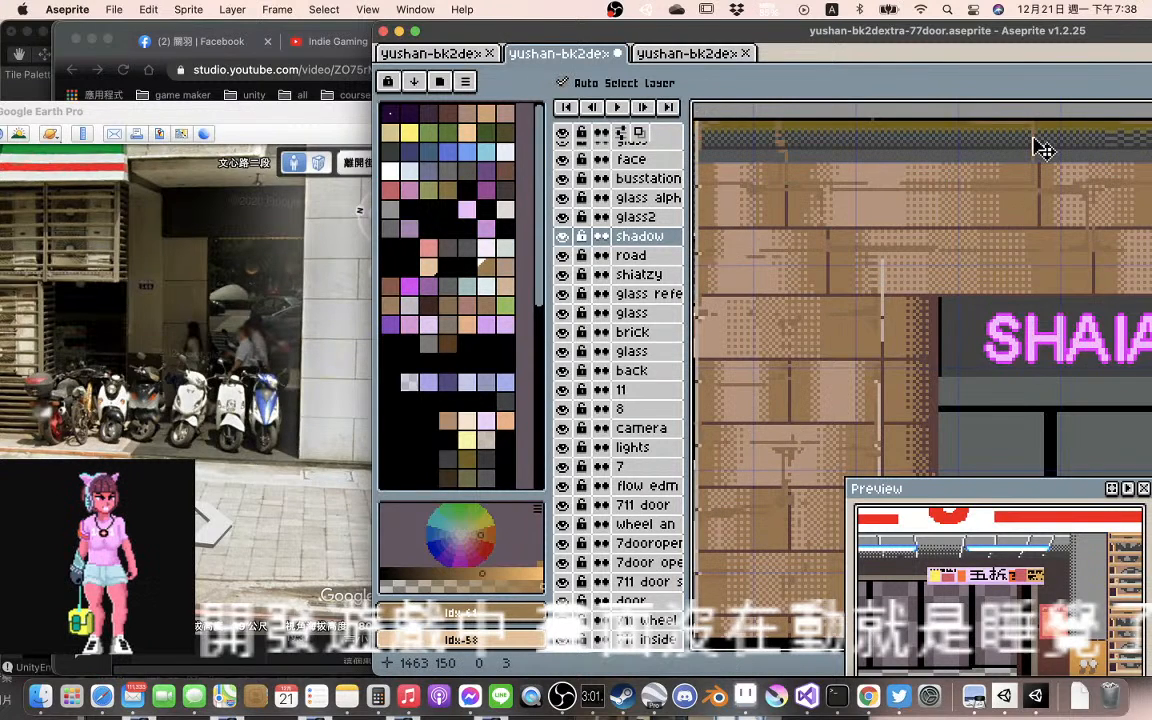
drag(904, 140, 1022, 136)
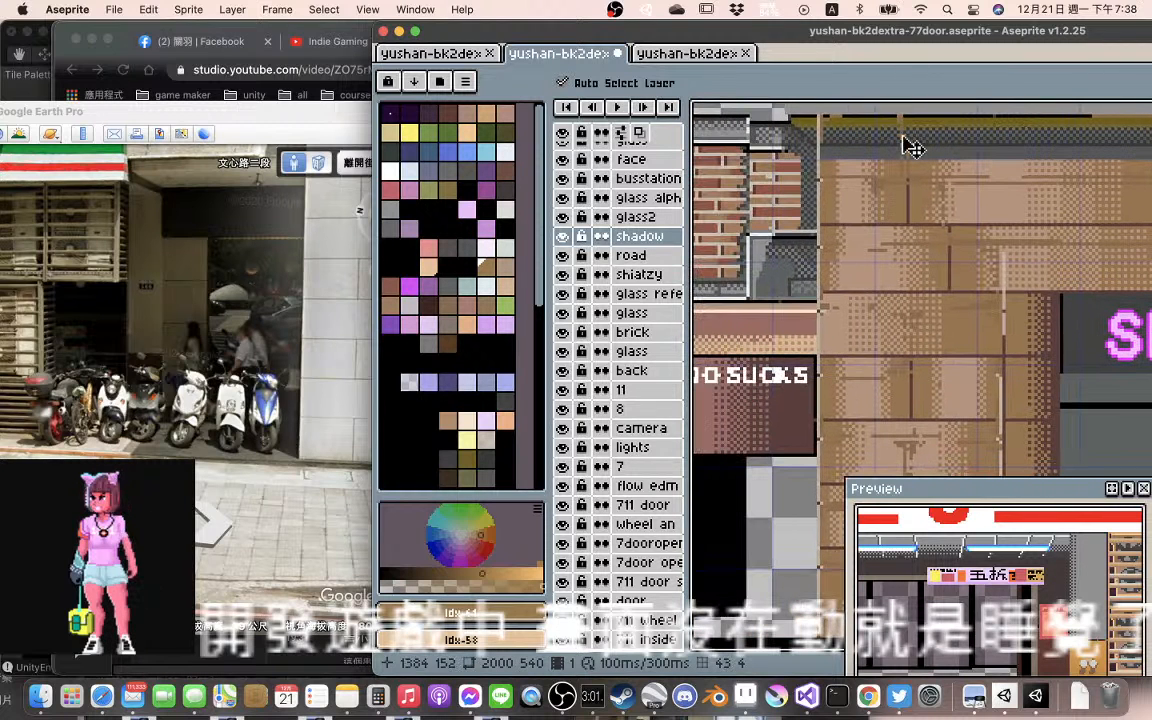
mouse_move(910, 147)
mouse_down()
mouse_move(912, 179)
mouse_move(902, 169)
mouse_up()
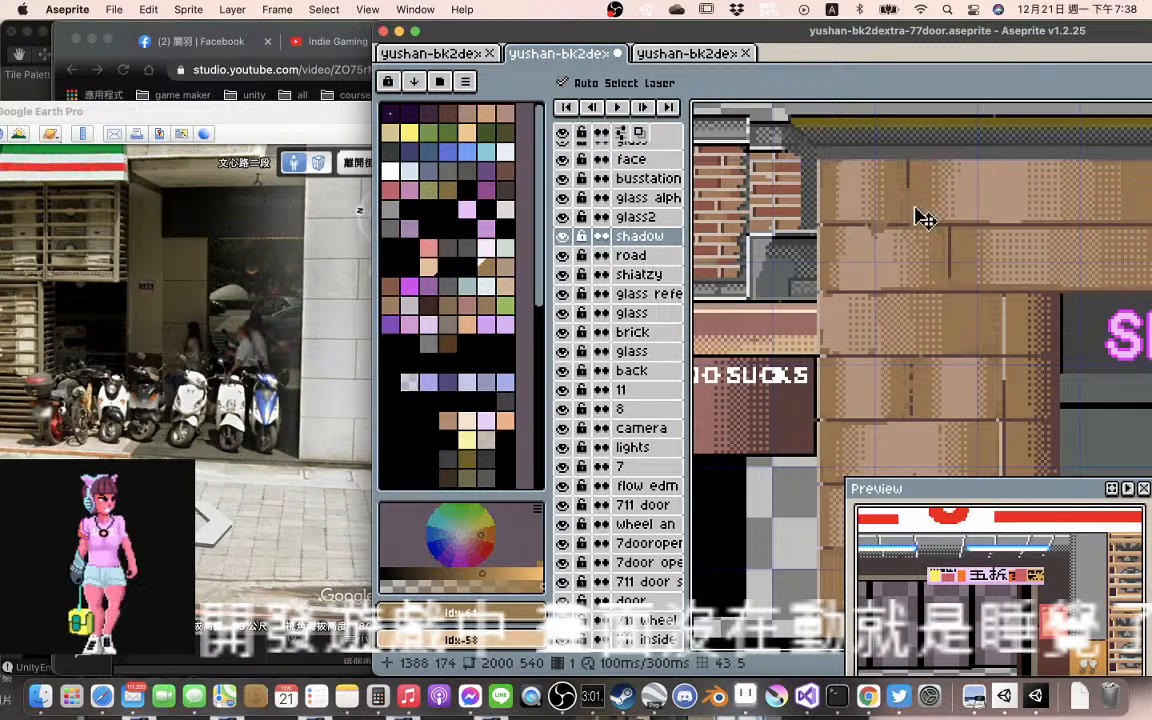
scroll(925, 210, down, 3)
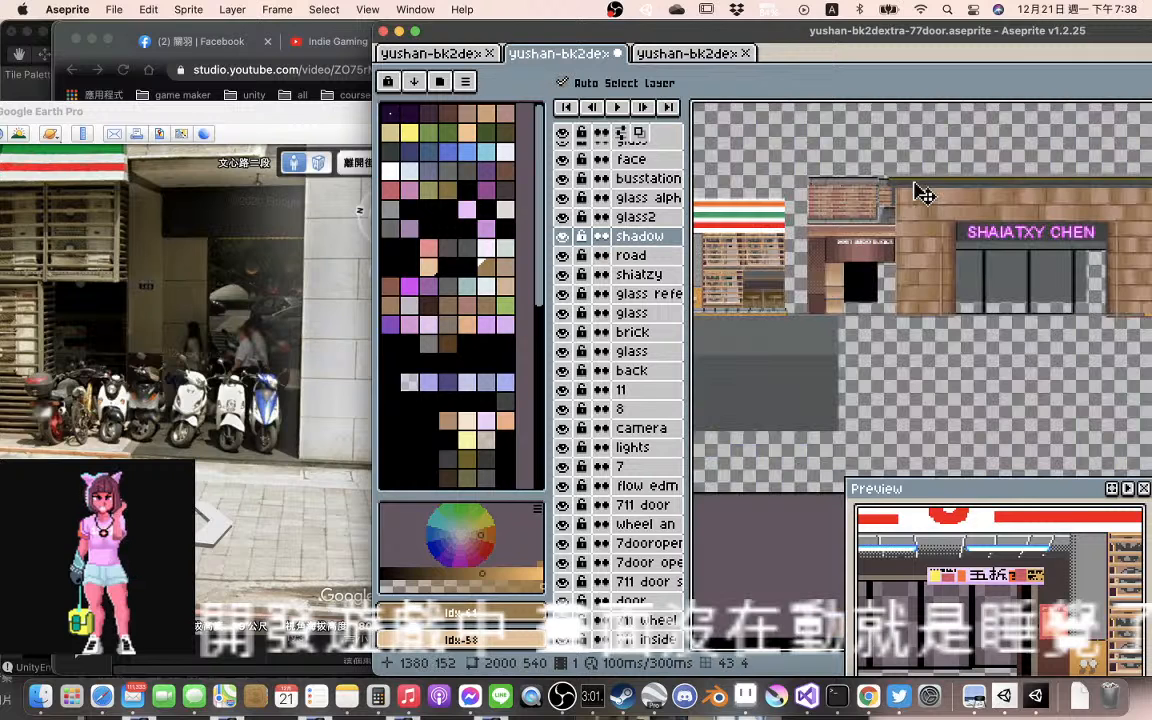
scroll(1000, 230, up, 2)
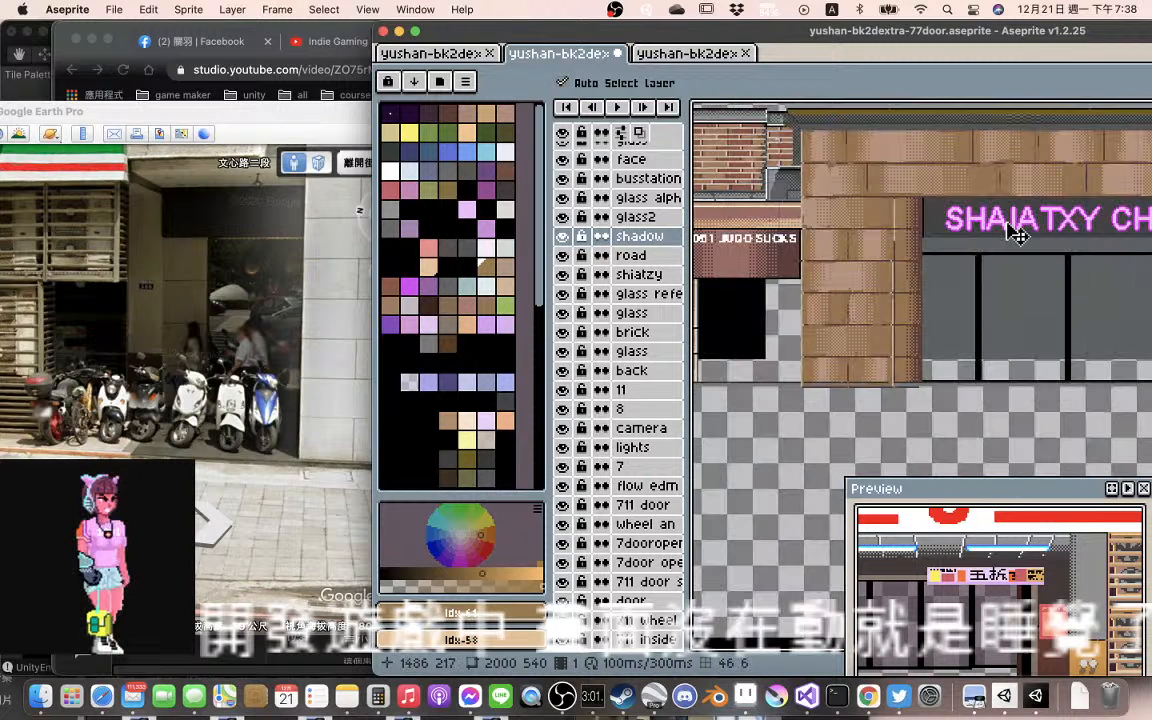
scroll(1017, 234, right, 5)
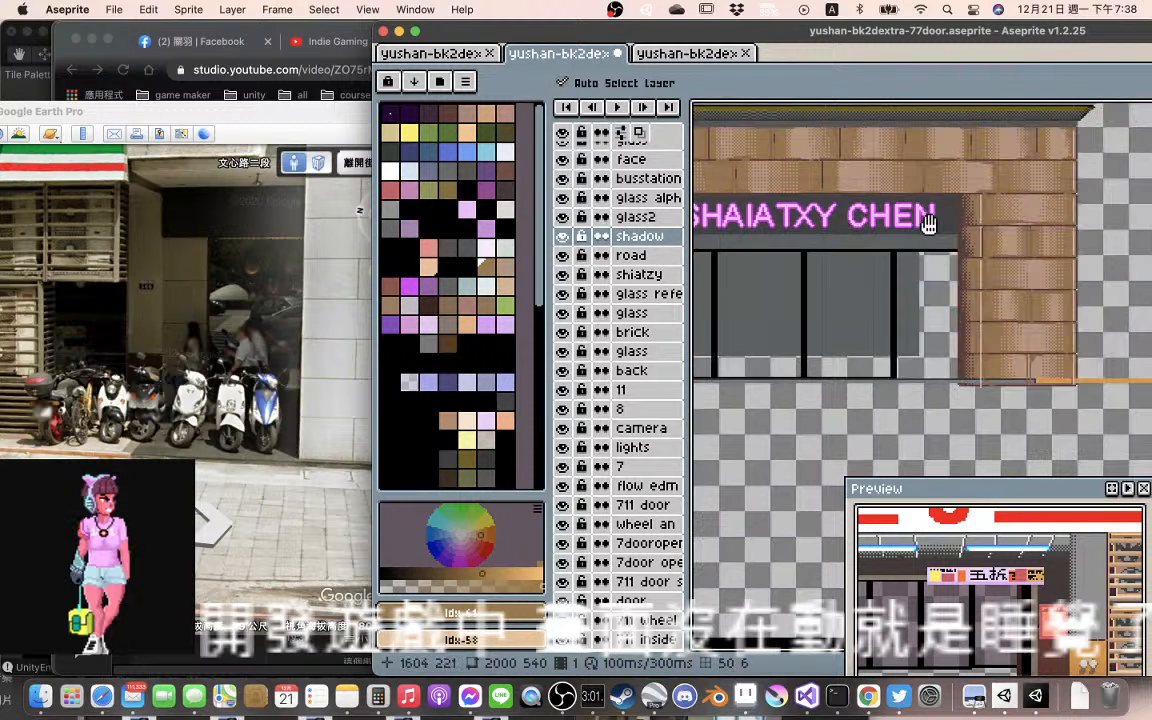
Check how the shadow marks line up with the bases of the right and left stone pillars on the SHAIATXY CHEN building
scroll(955, 226, right, 2)
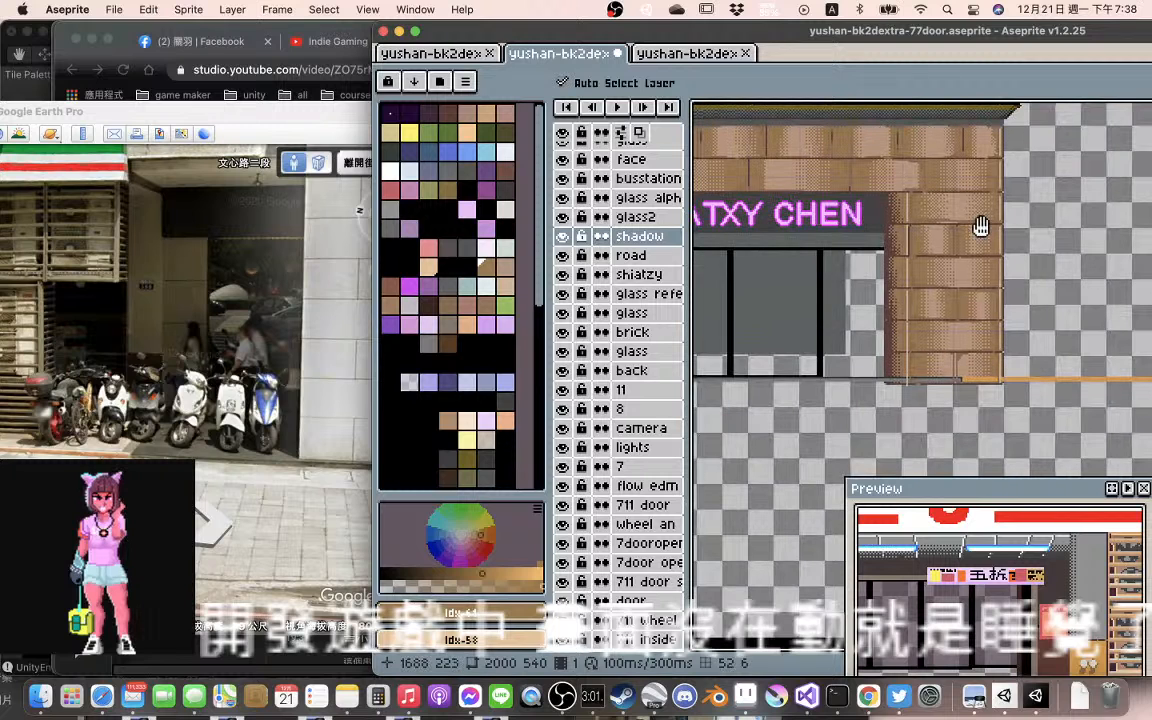
scroll(981, 228, right, 4)
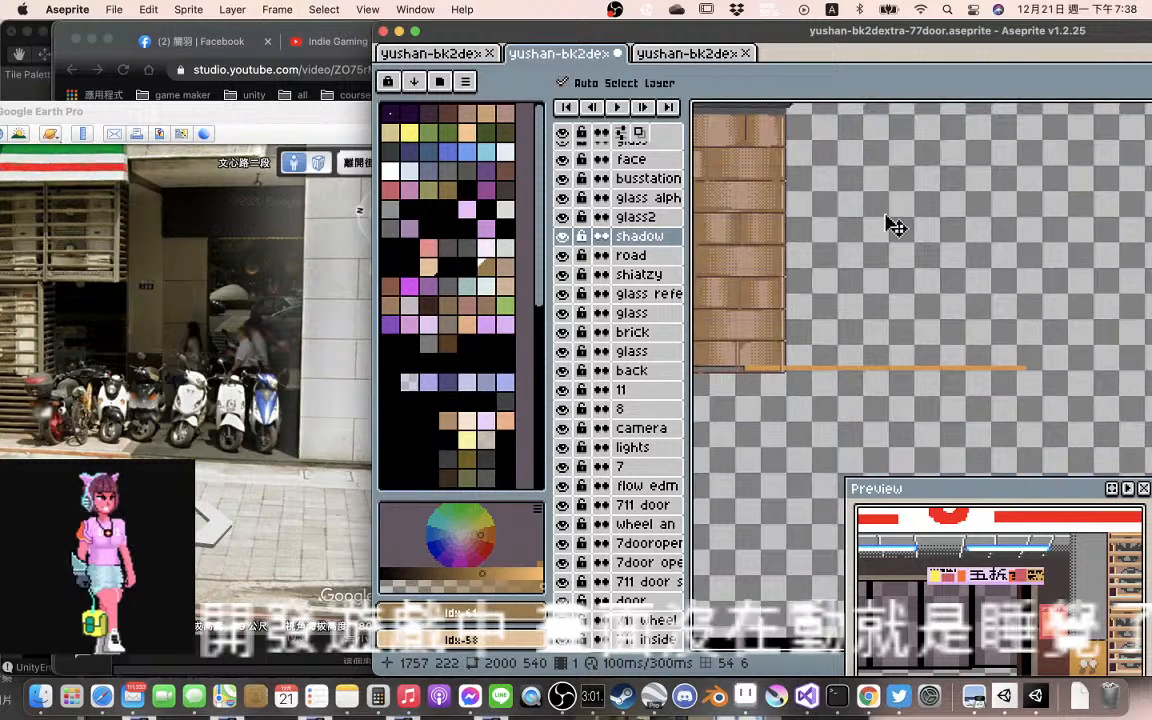
scroll(895, 227, up, 3)
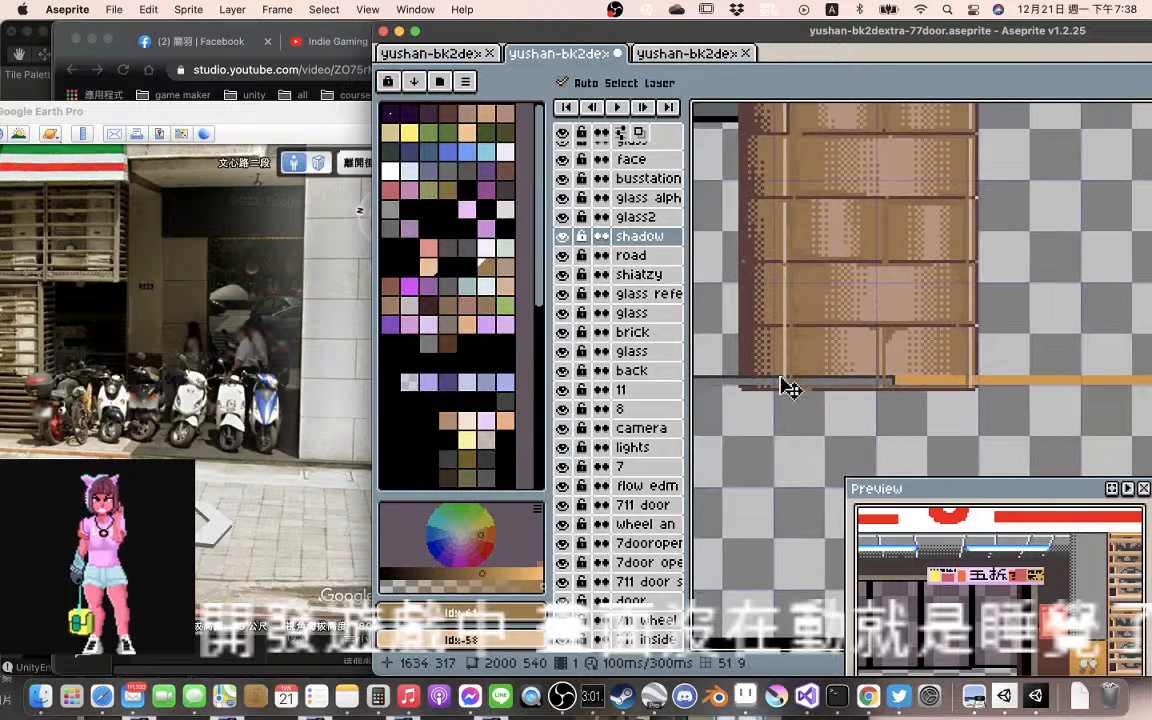
drag(780, 378, 875, 393)
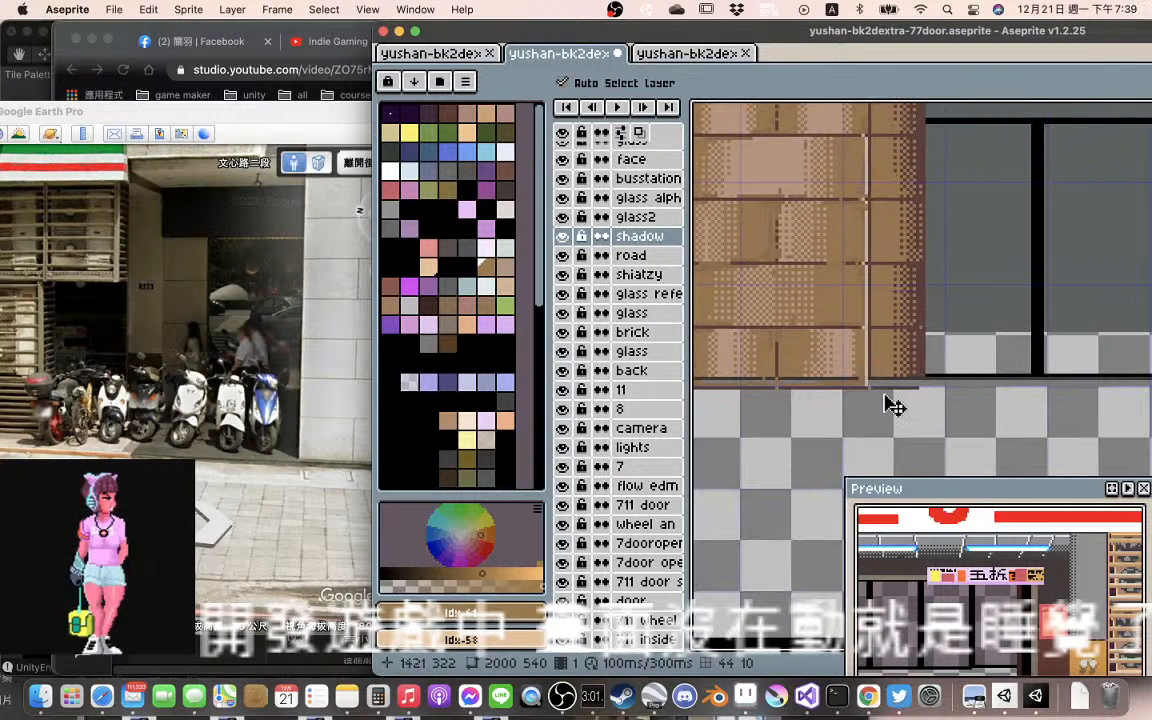
Switch to Google Earth Pro and look along the real stone pillar and SHIATZY CHEN entrance in Street View, comparing them with the drawn facade
click(301, 433)
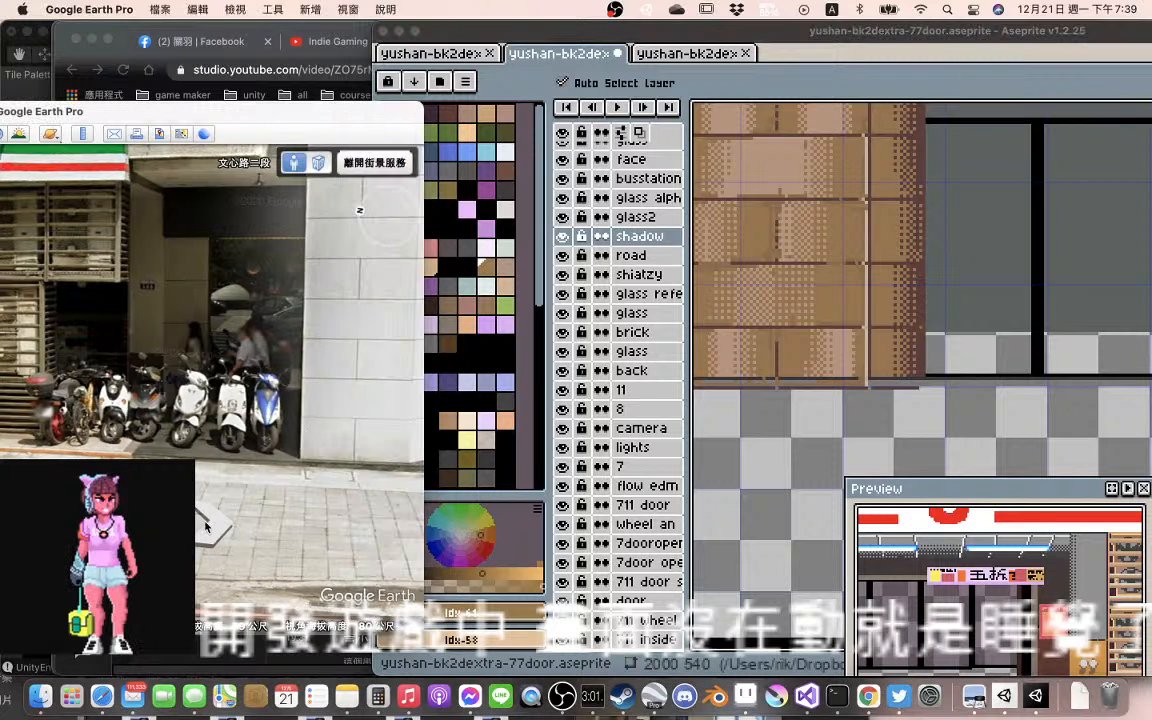
drag(205, 526, 209, 541)
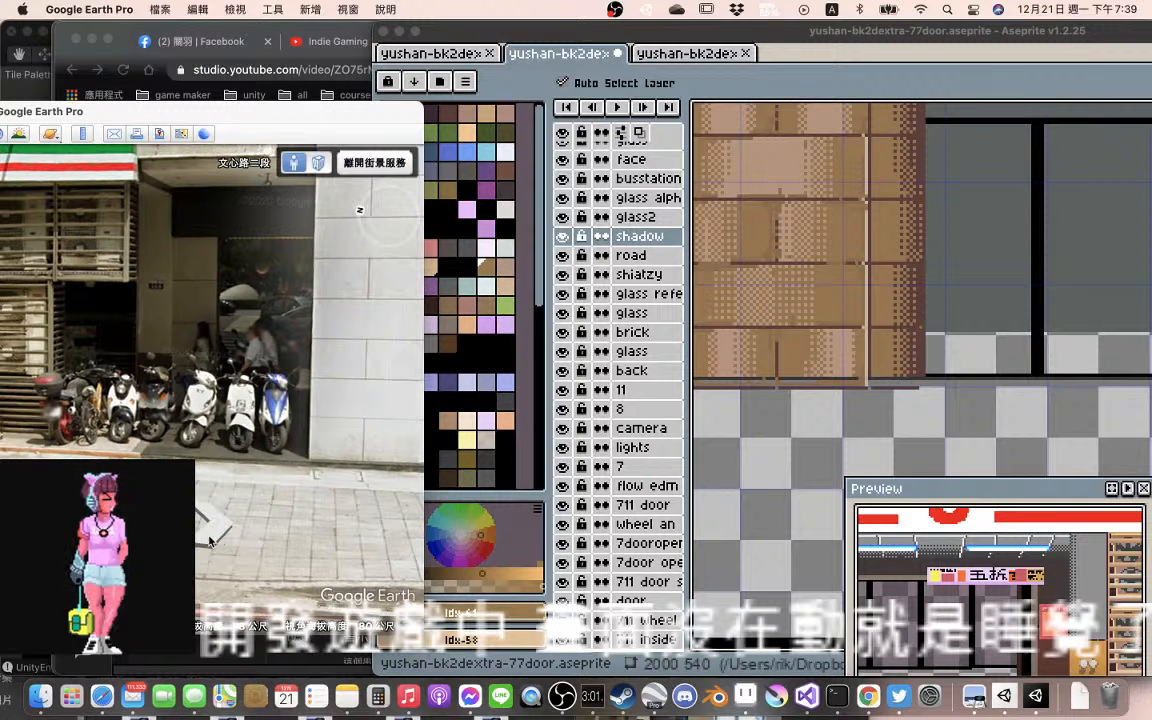
click(209, 541)
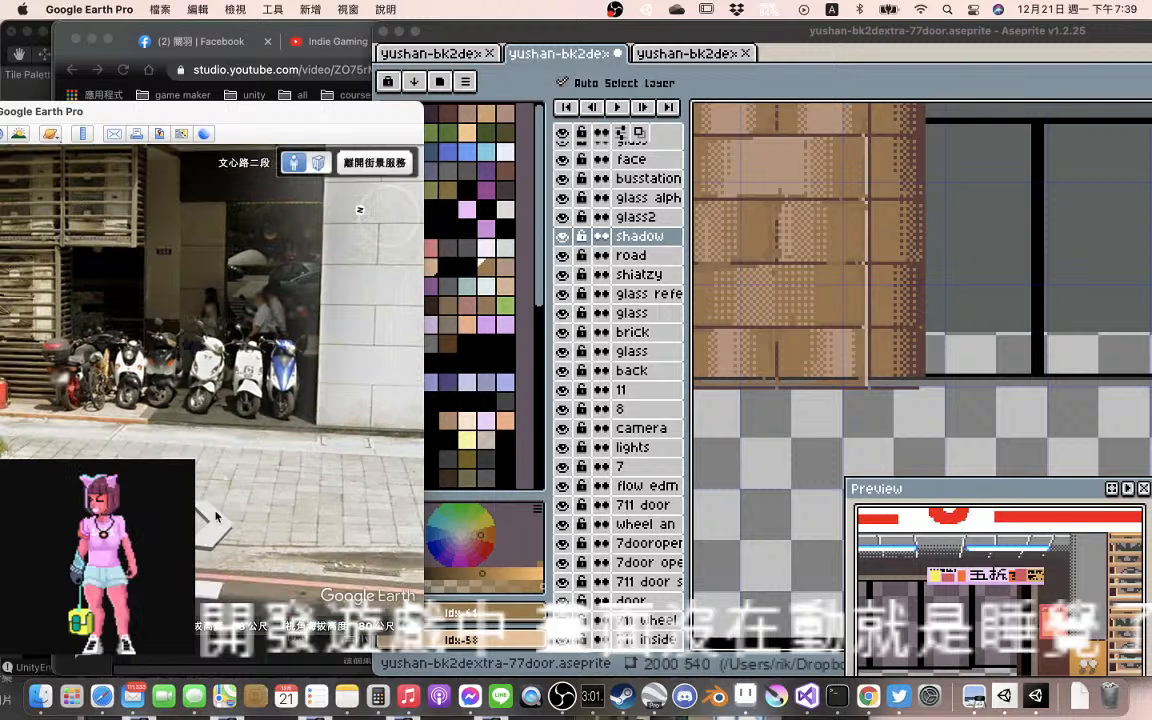
drag(338, 465, 231, 421)
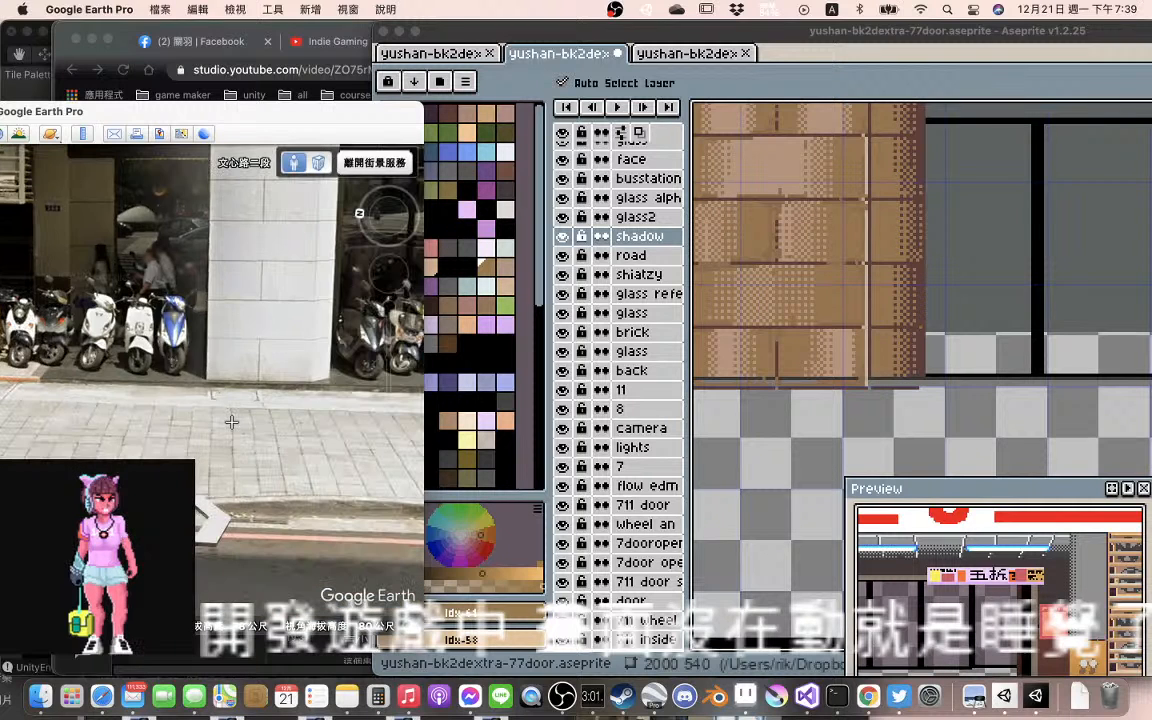
drag(231, 422, 127, 405)
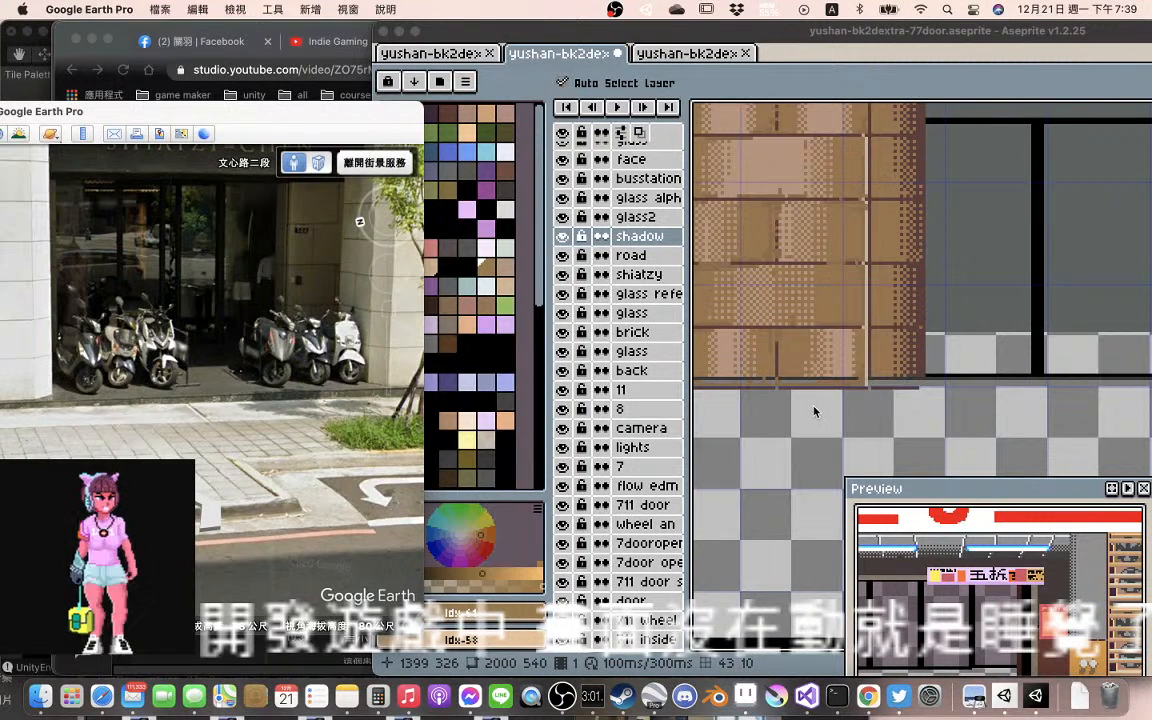
click(880, 418)
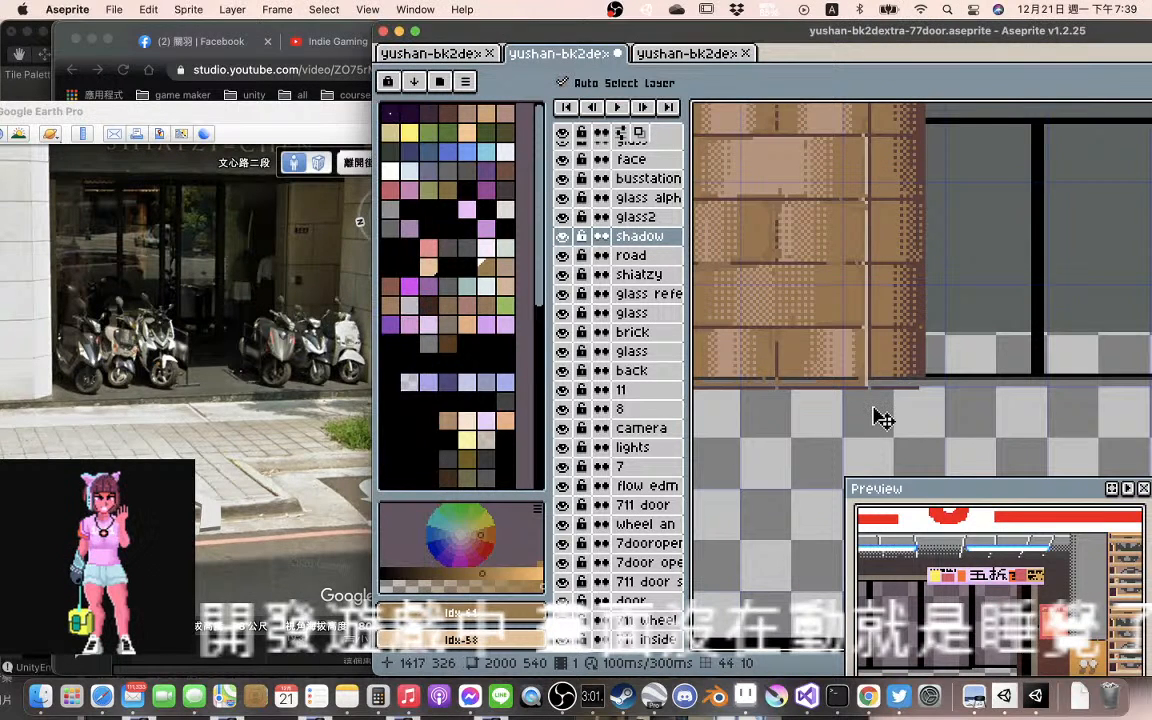
scroll(952, 405, down, 1)
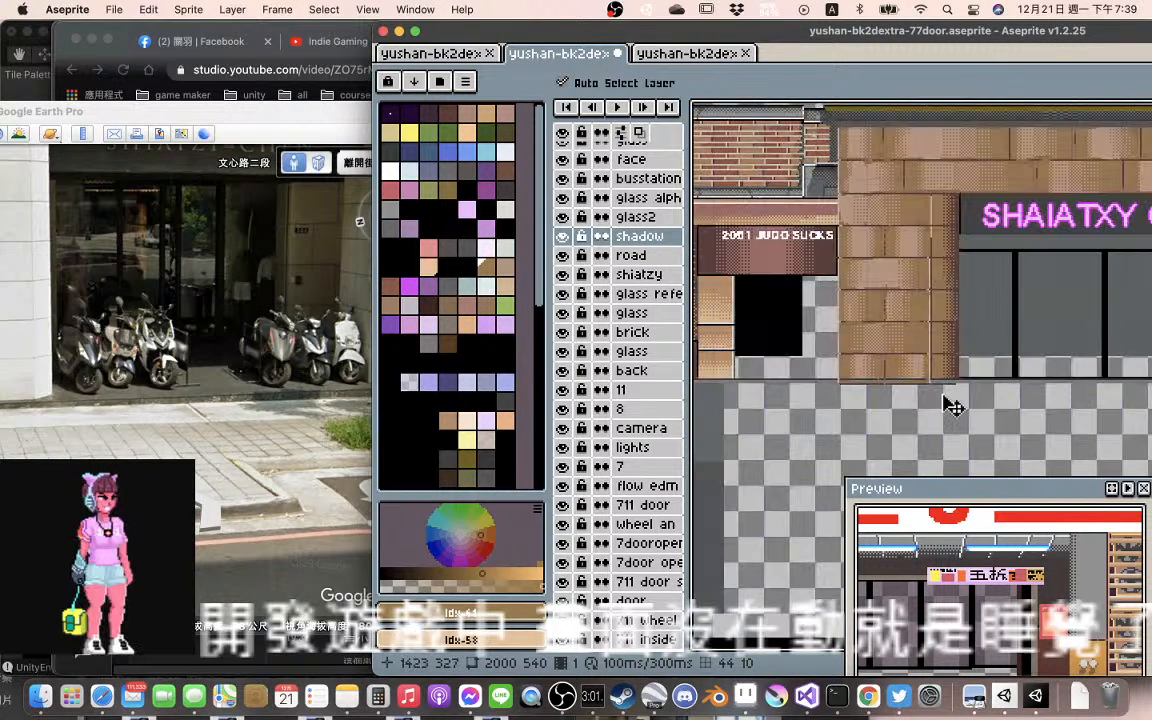
scroll(944, 396, left, 2)
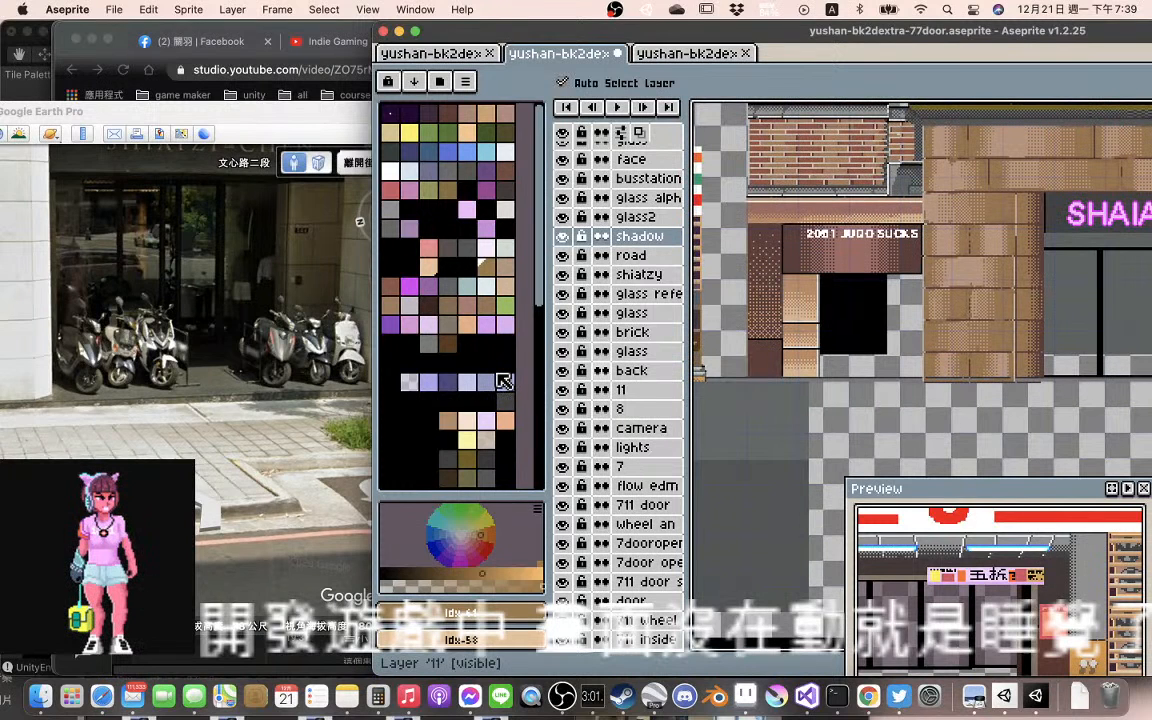
click(303, 371)
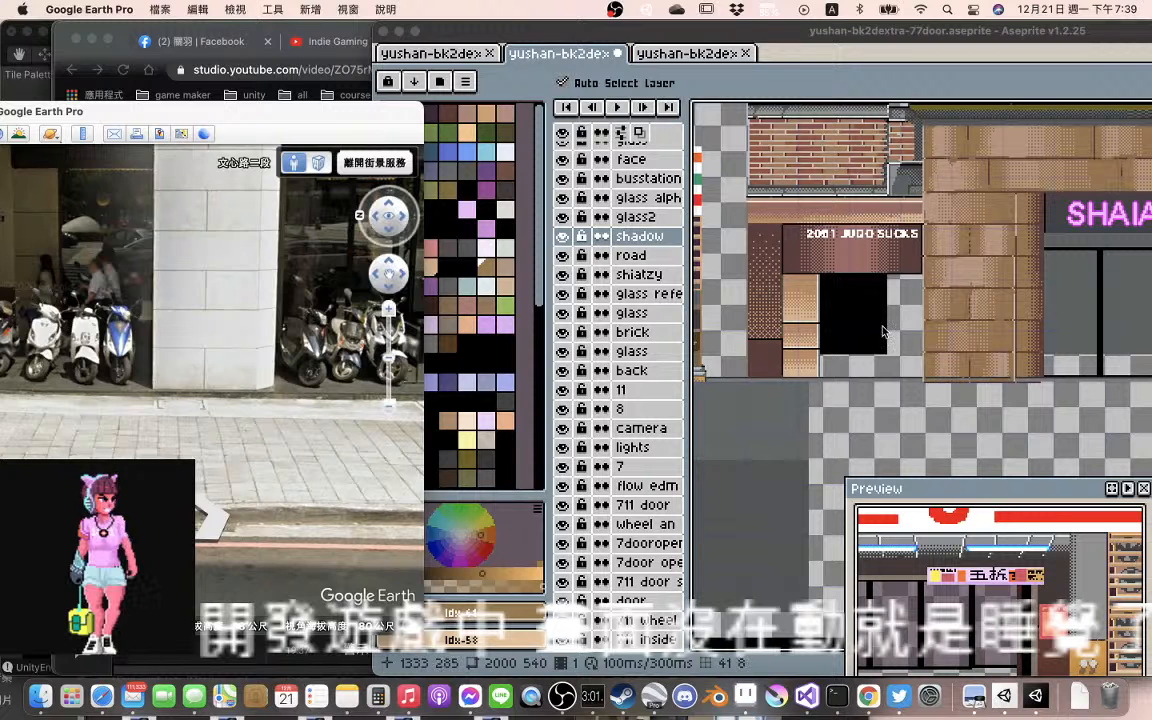
Switch back to Aseprite and move the black doorway interior right and down until it meets the stone pillar and the pavement line
click(883, 331)
scroll(850, 364, up, 2)
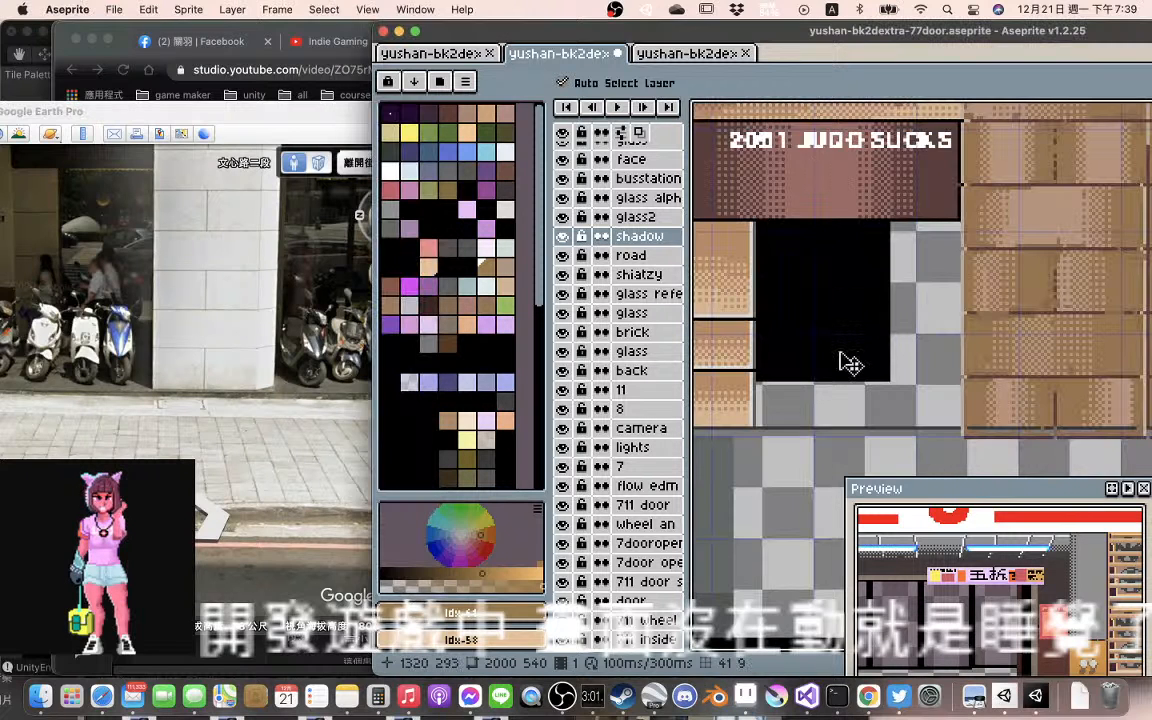
drag(850, 364, 897, 402)
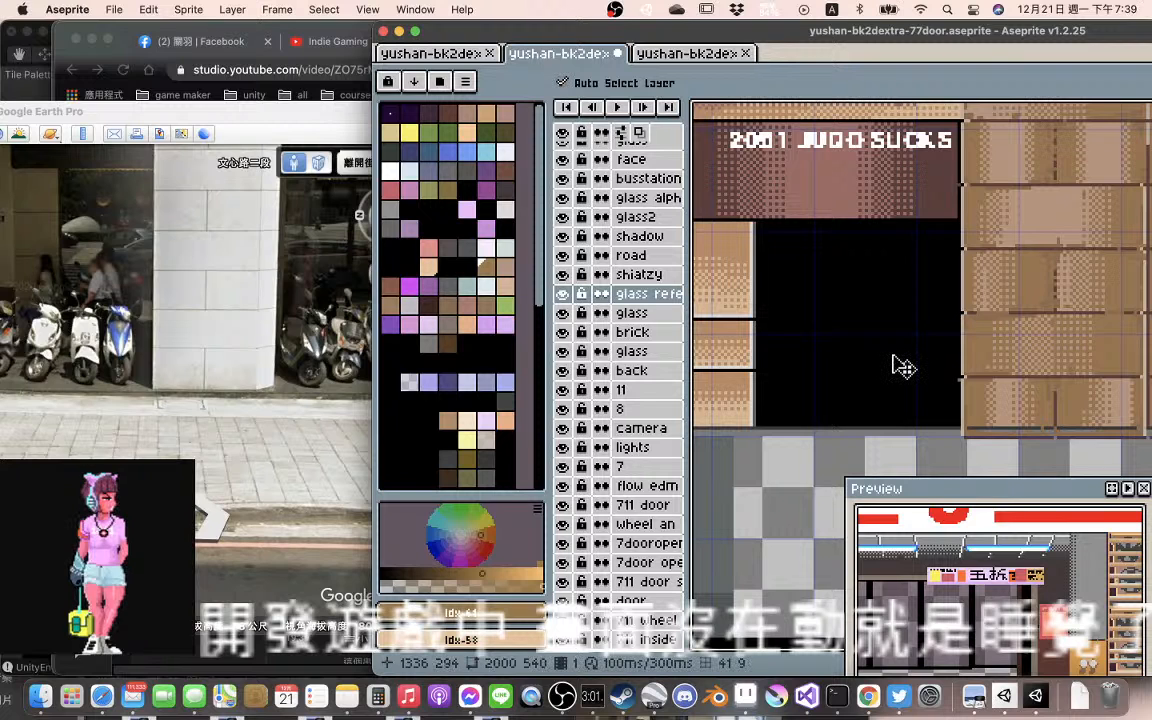
Raise the stone facade's misaligned layers slightly so the left pillar's base and shadow marks rest on the pavement line
scroll(903, 368, right, 5)
scroll(903, 368, down, 3)
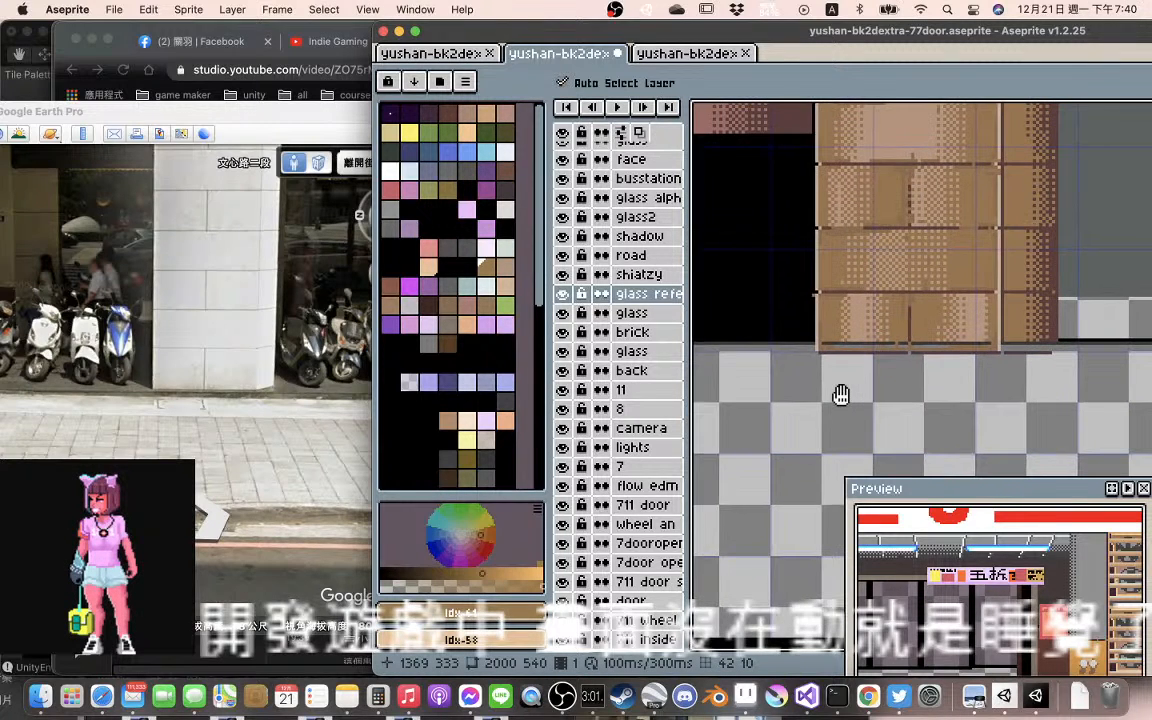
scroll(841, 396, right, 1)
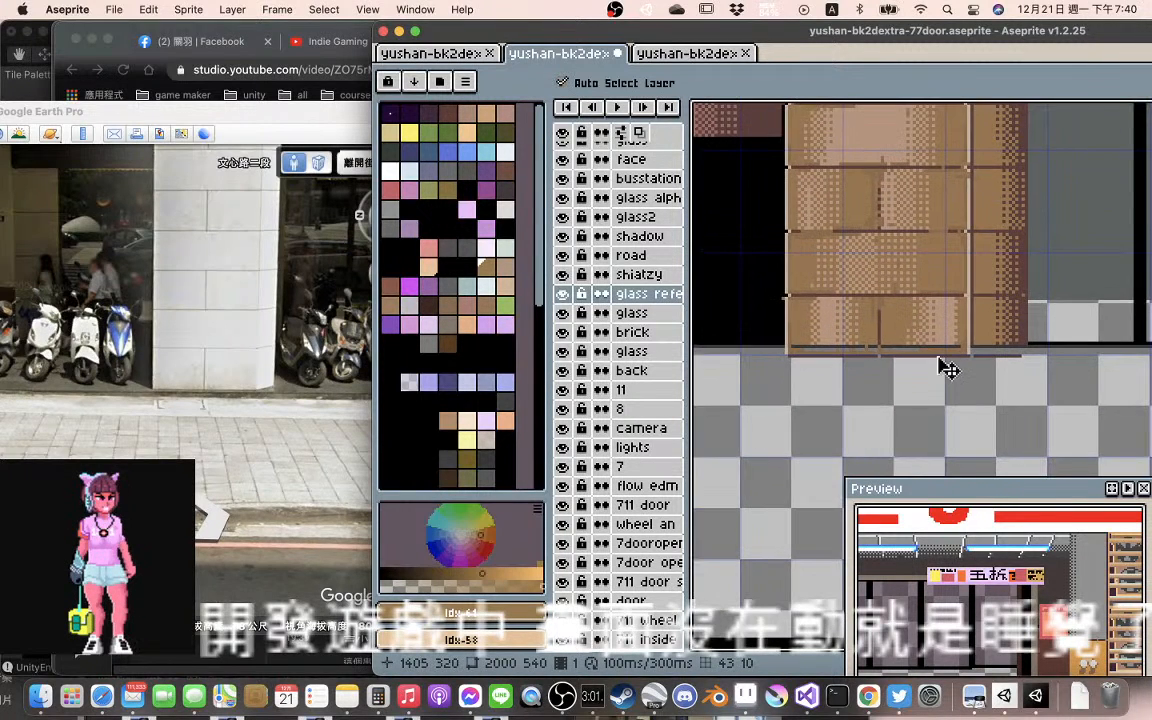
mouse_move(948, 369)
mouse_down()
mouse_move(946, 353)
mouse_move(957, 354)
mouse_up()
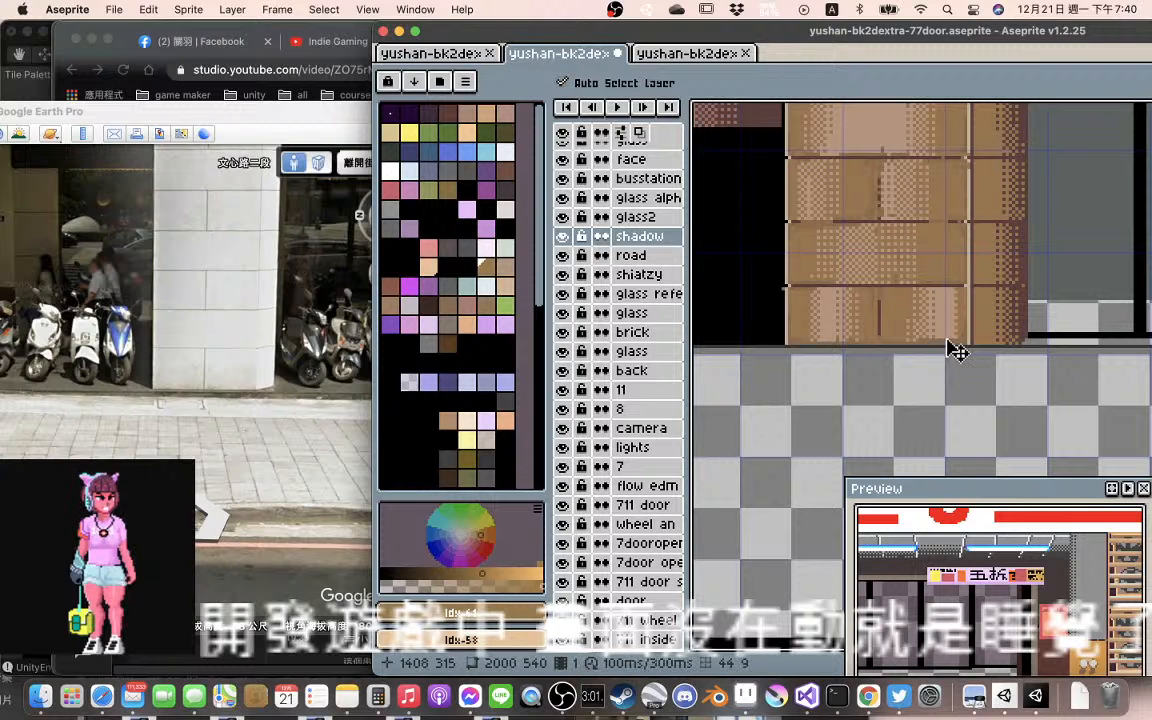
Nudge the leftover facade marks at the right stone pillar's base up 2 px so they end at the pavement line
scroll(965, 345, down, 2)
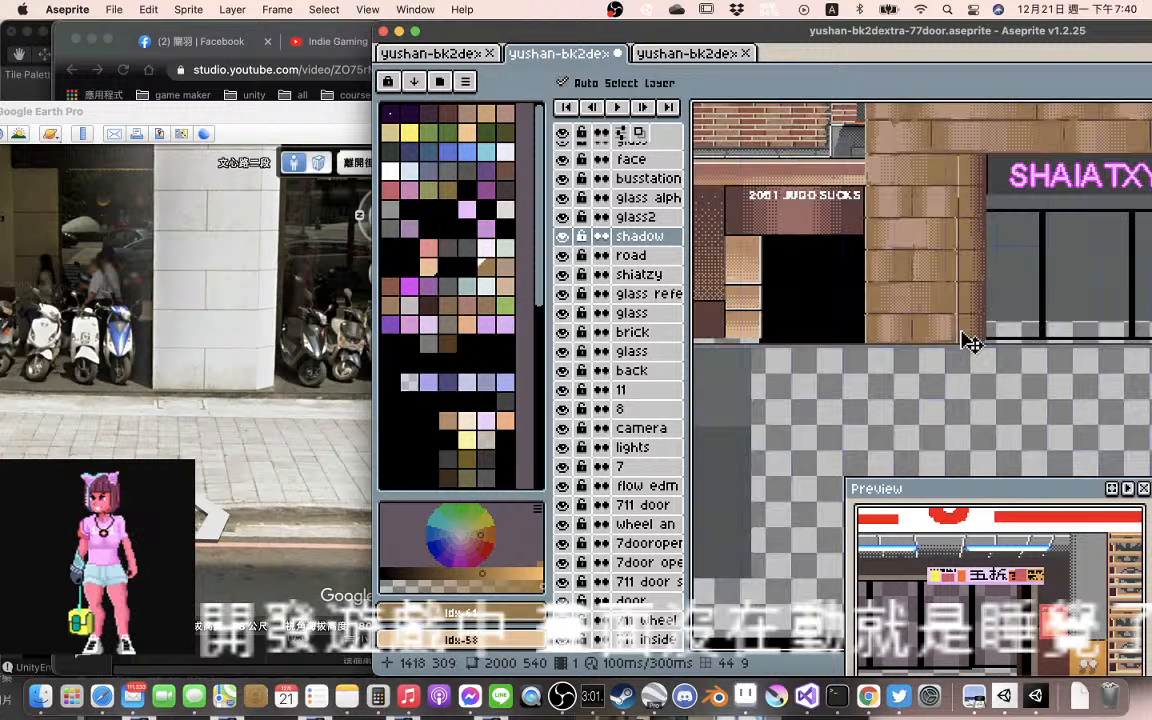
scroll(940, 346, up, 3)
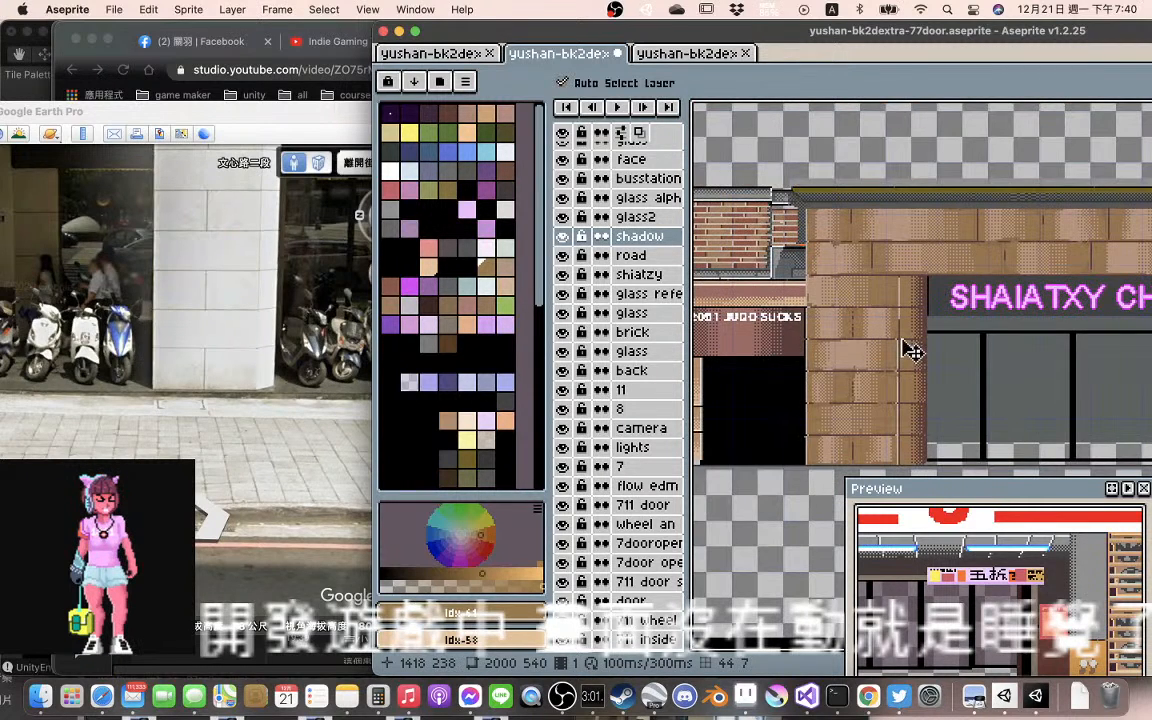
scroll(895, 330, right, 5)
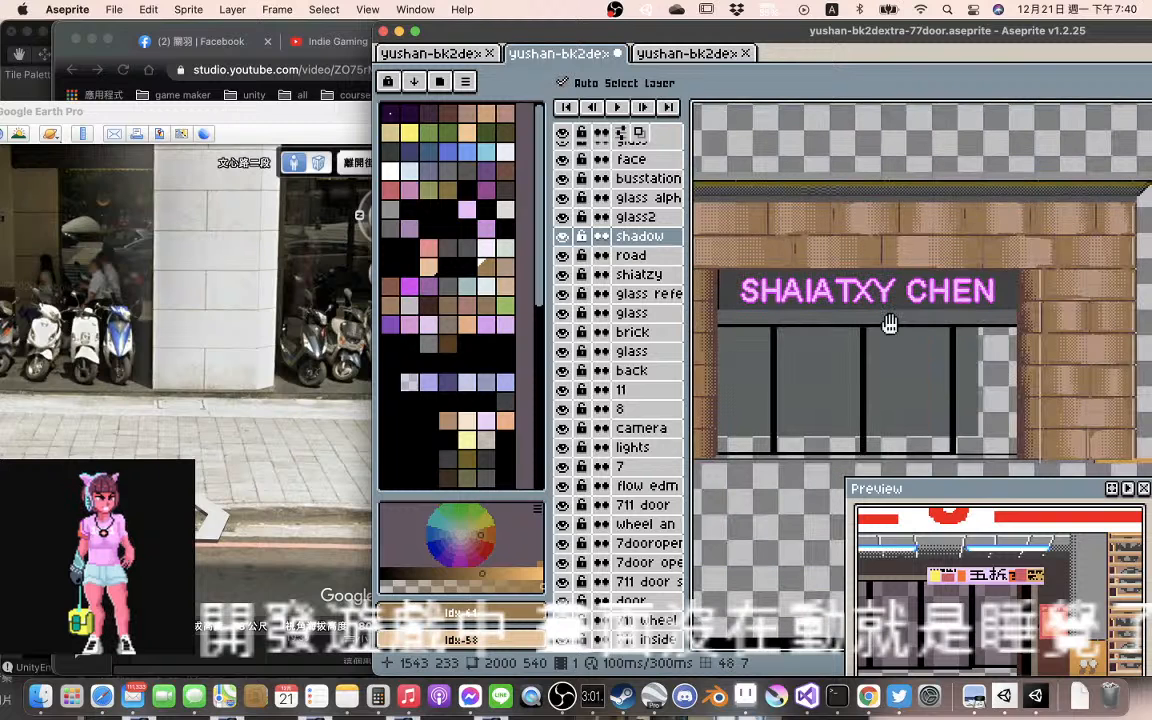
scroll(890, 323, right, 4)
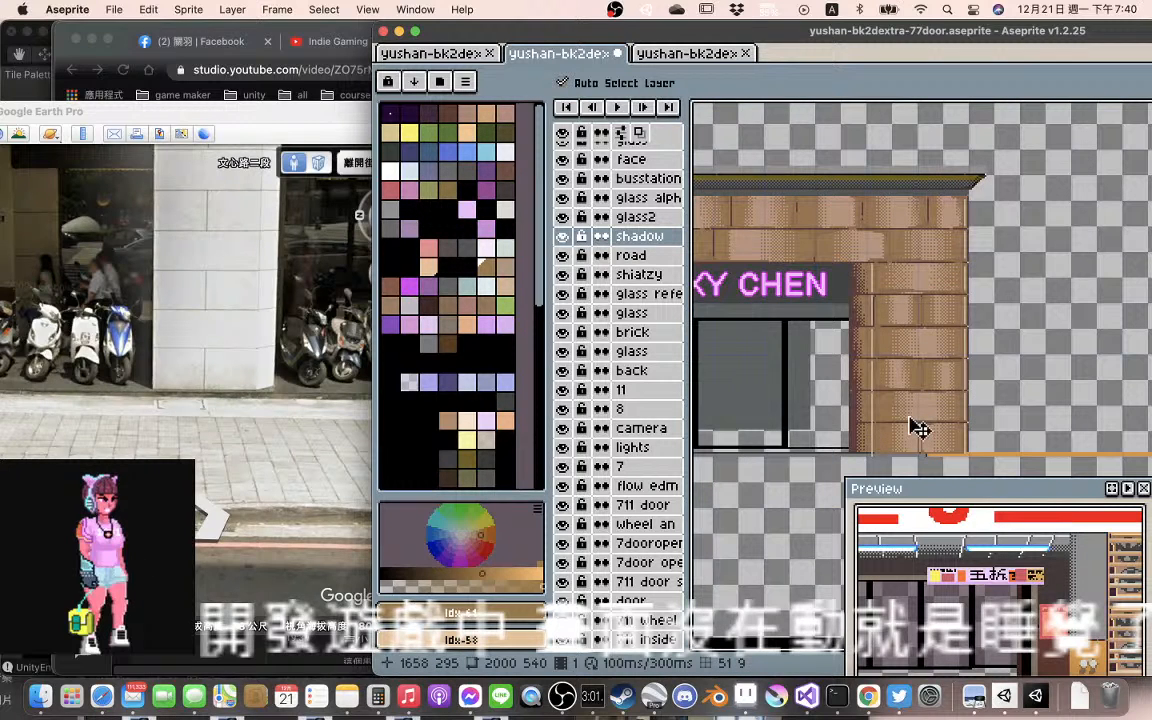
scroll(917, 428, up, 3)
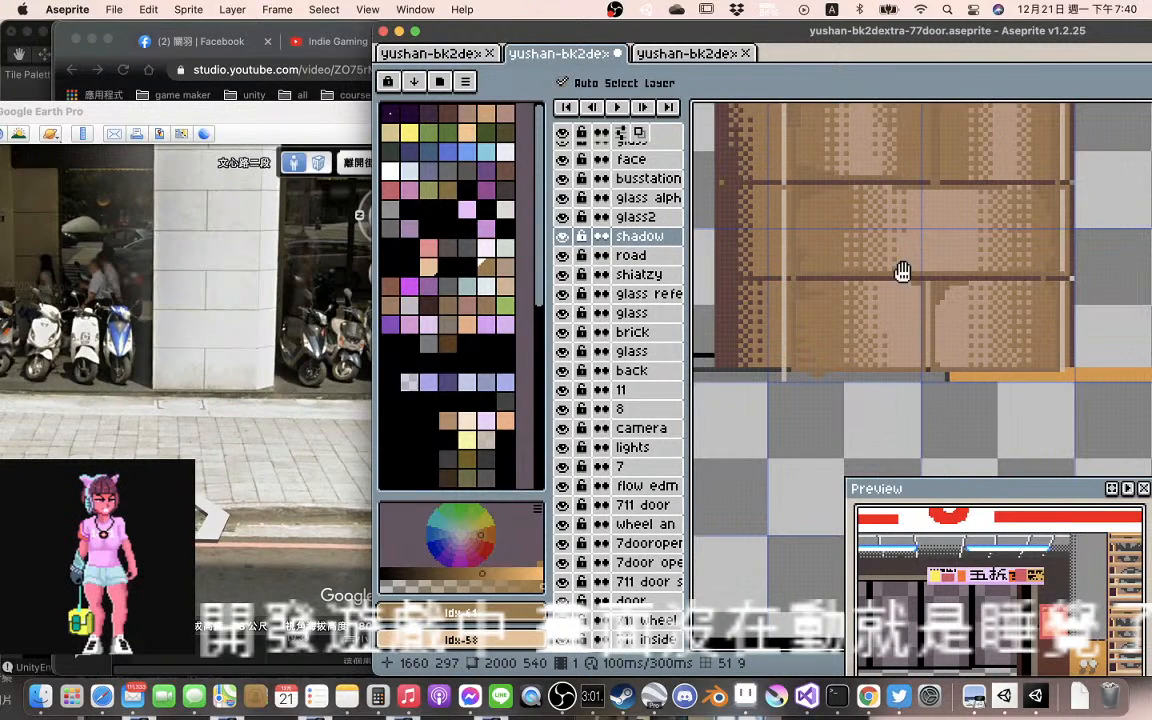
drag(788, 374, 788, 364)
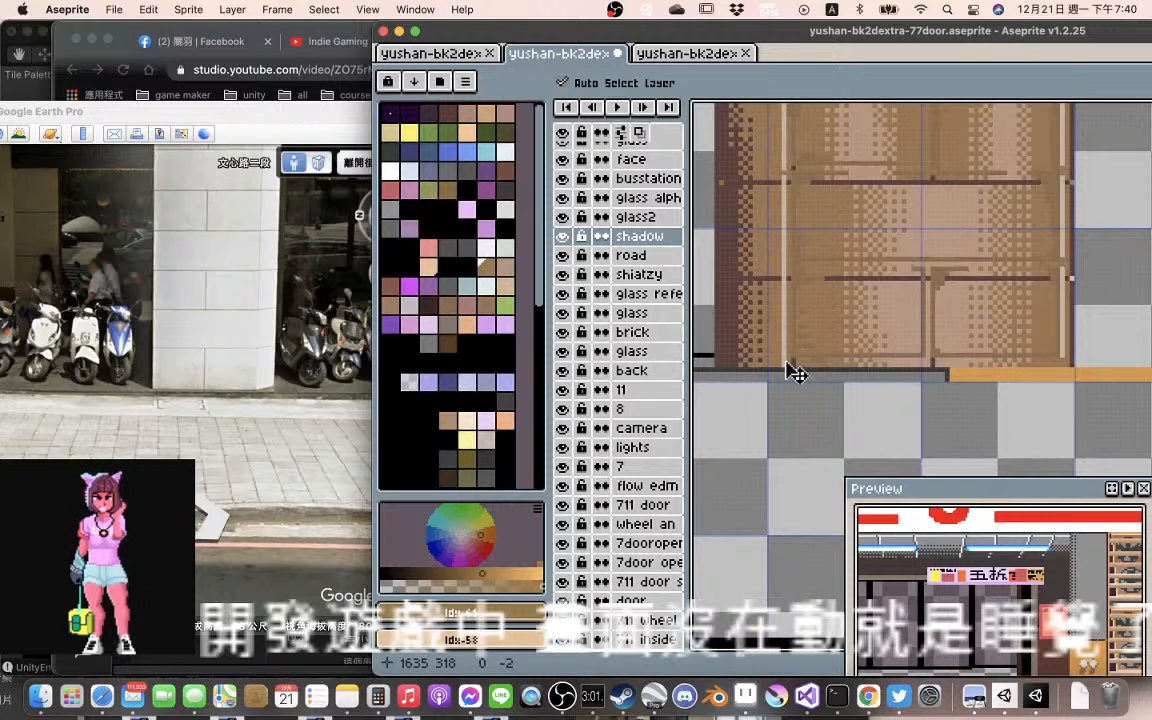
key(super+z)
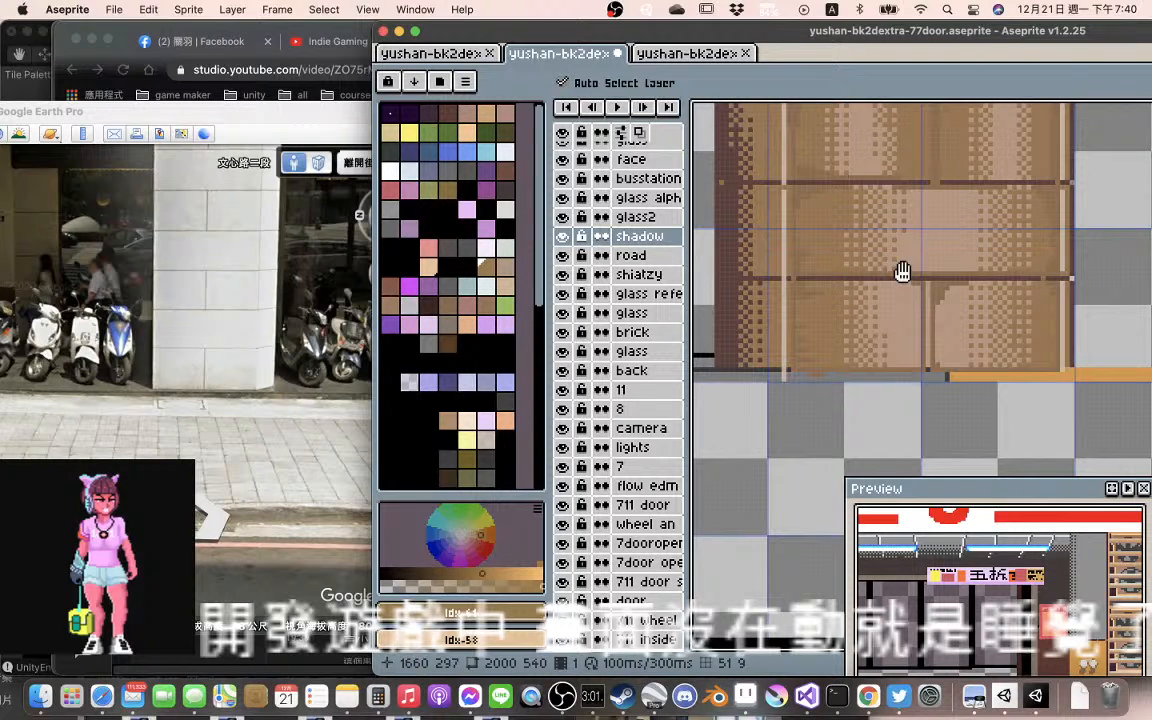
drag(787, 373, 787, 364)
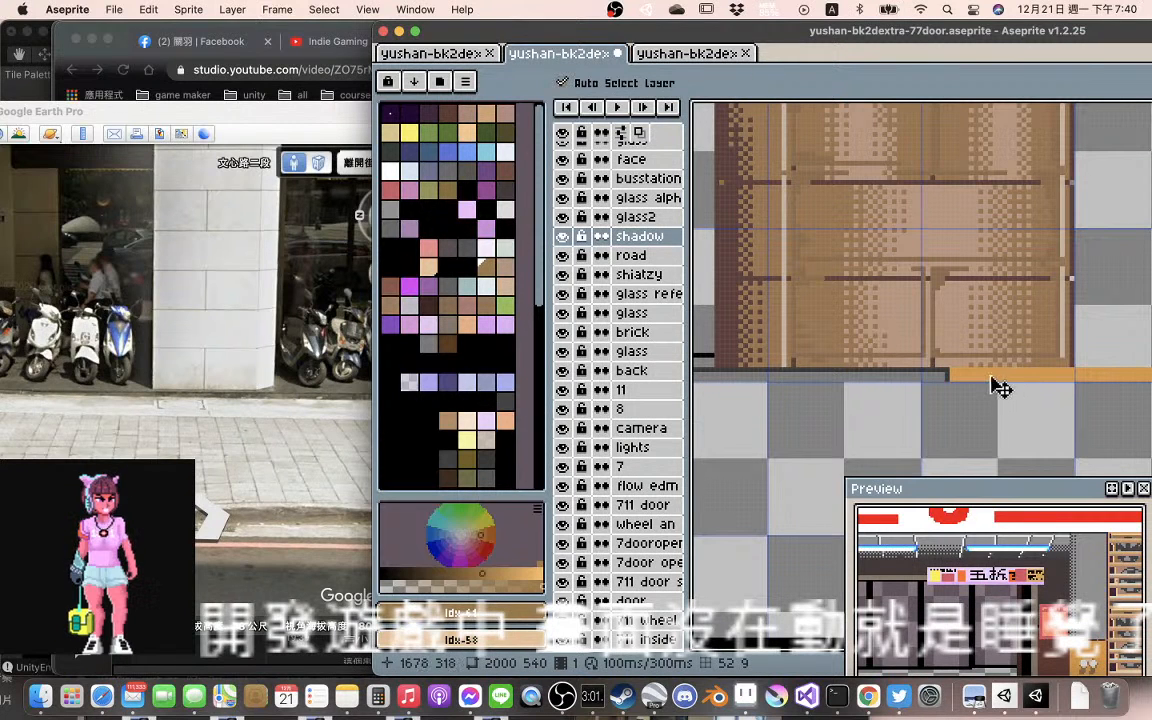
Try to shift the road layer with its orange curb line to a lower position beneath the SHAIATXY CHEN building
drag(1098, 388, 741, 376)
drag(986, 377, 995, 372)
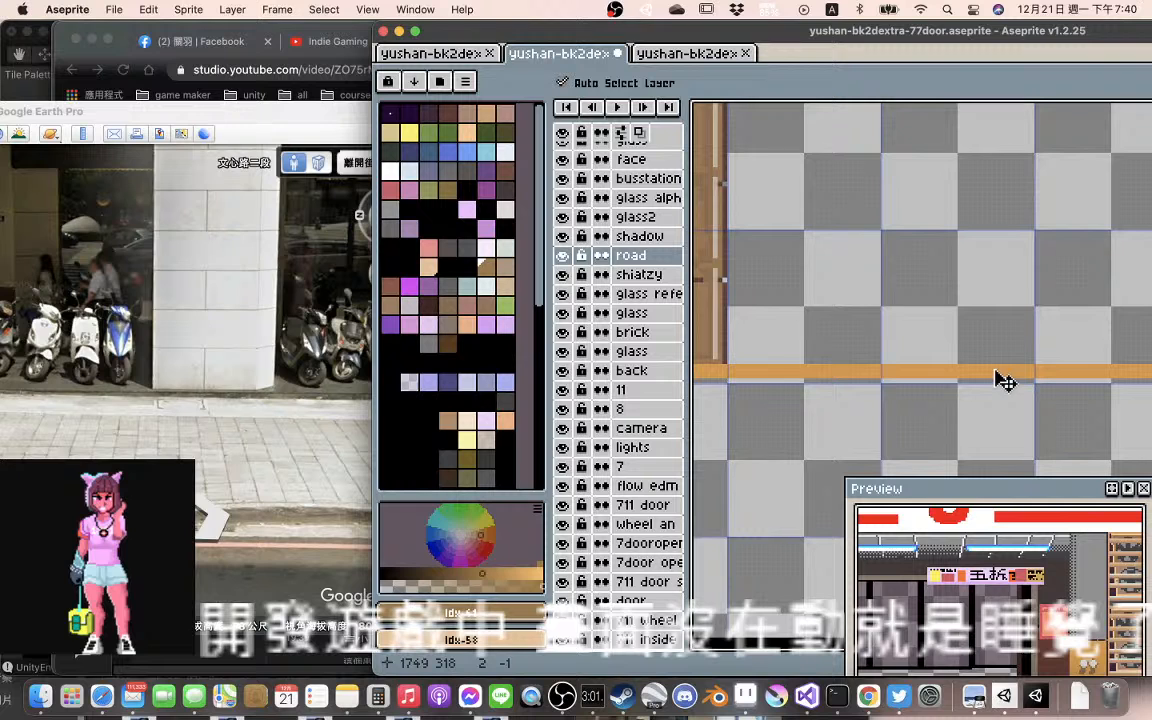
scroll(975, 417, down, 3)
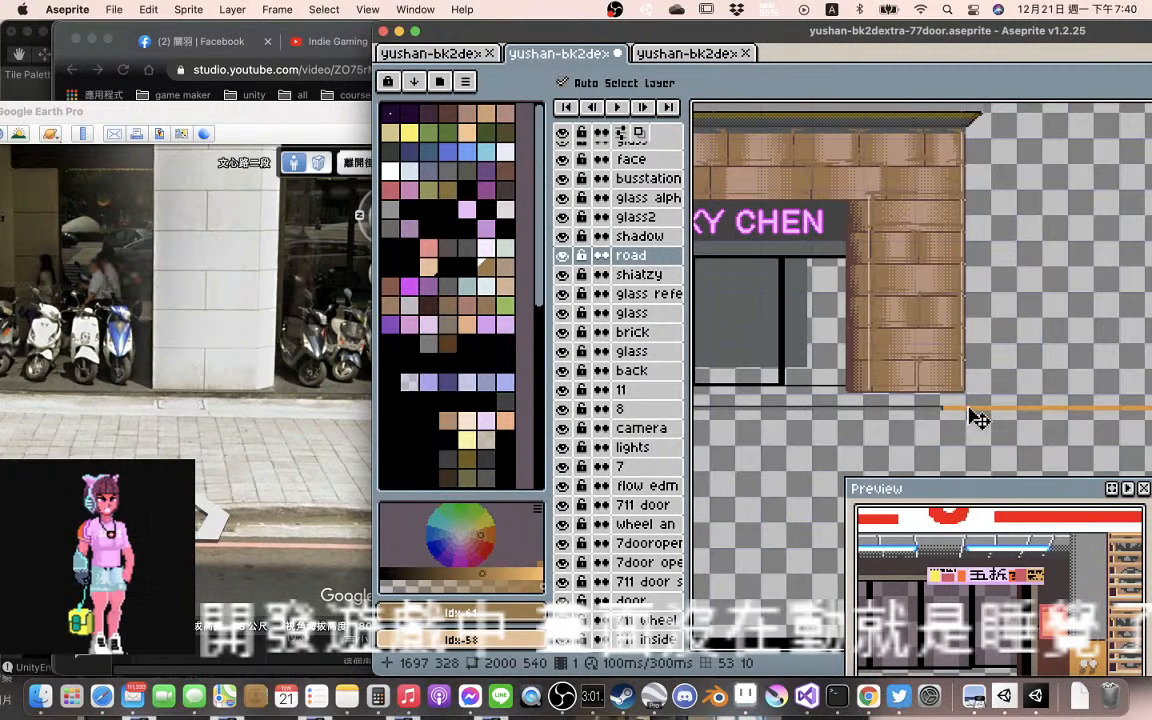
scroll(830, 434, down, 2)
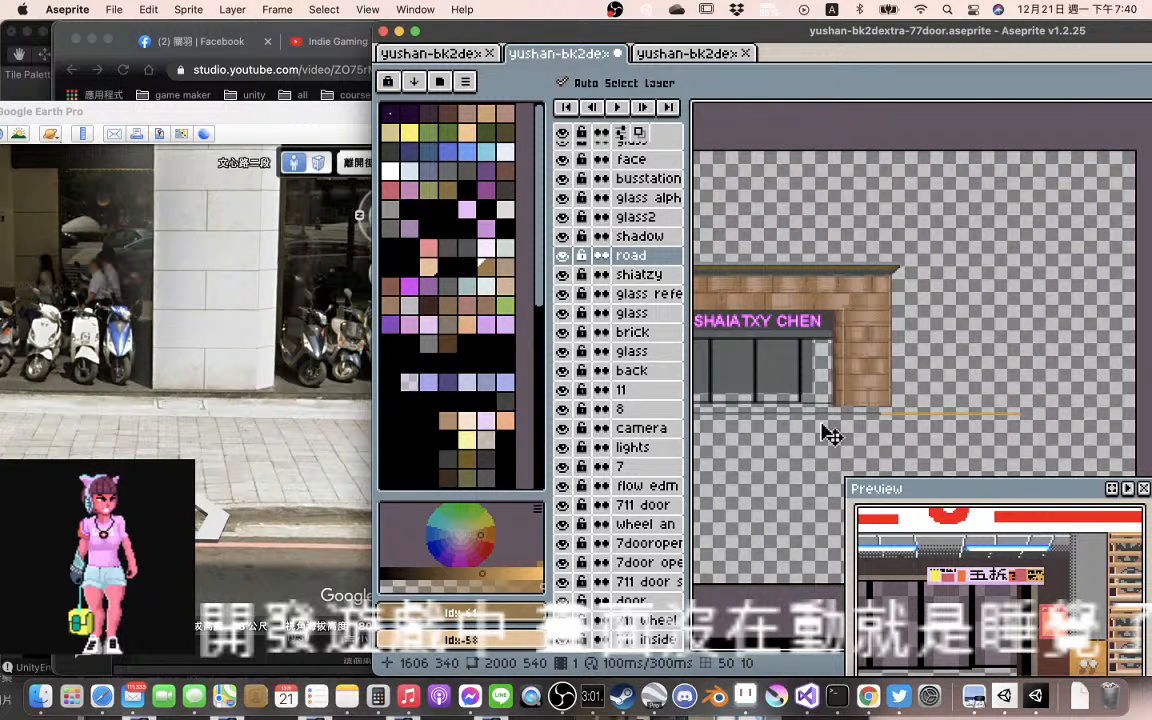
scroll(830, 434, up, 3)
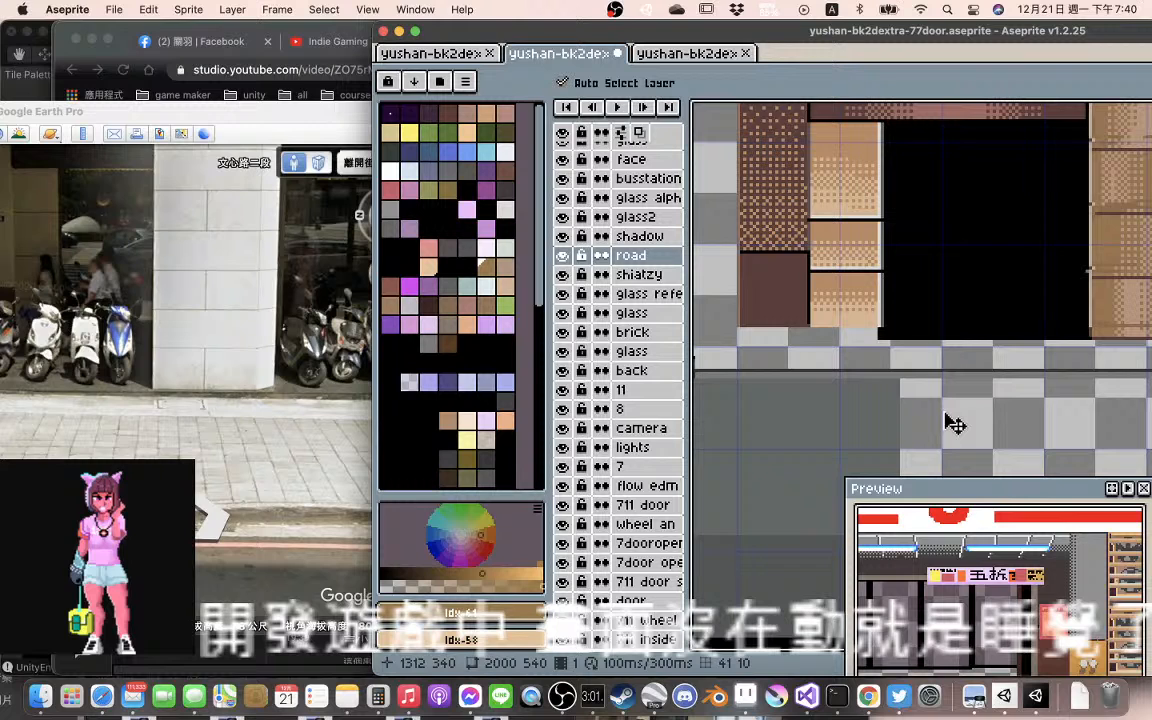
scroll(960, 428, left, 5)
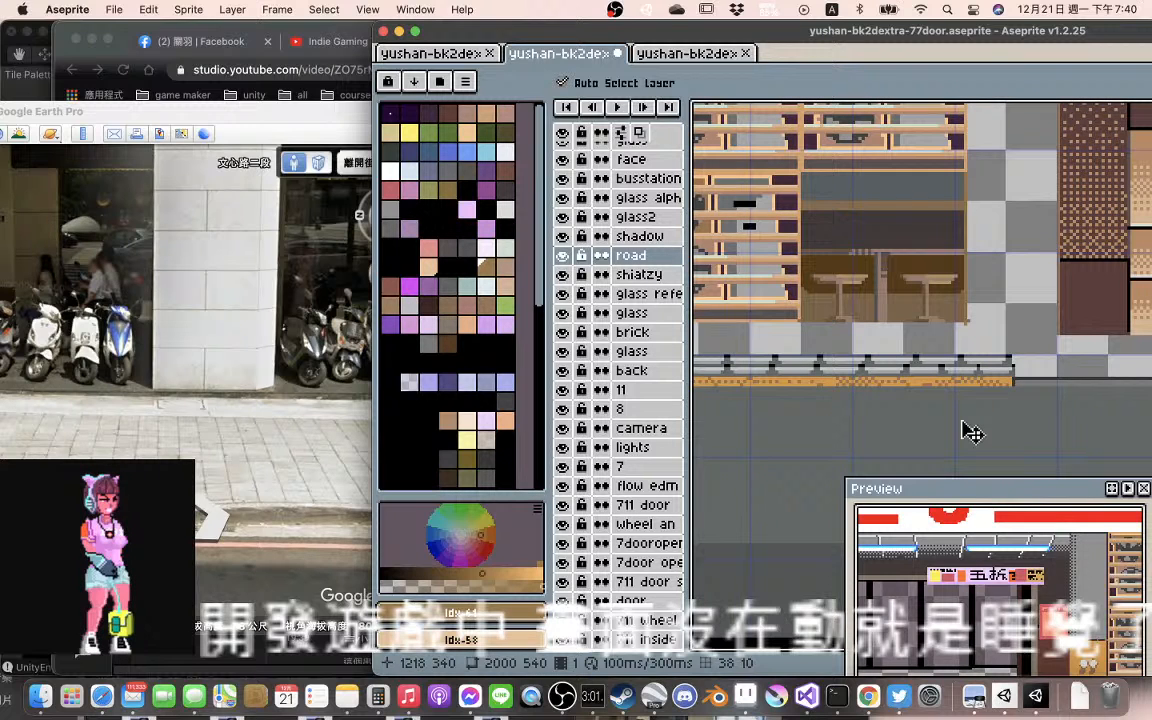
drag(1102, 377, 772, 380)
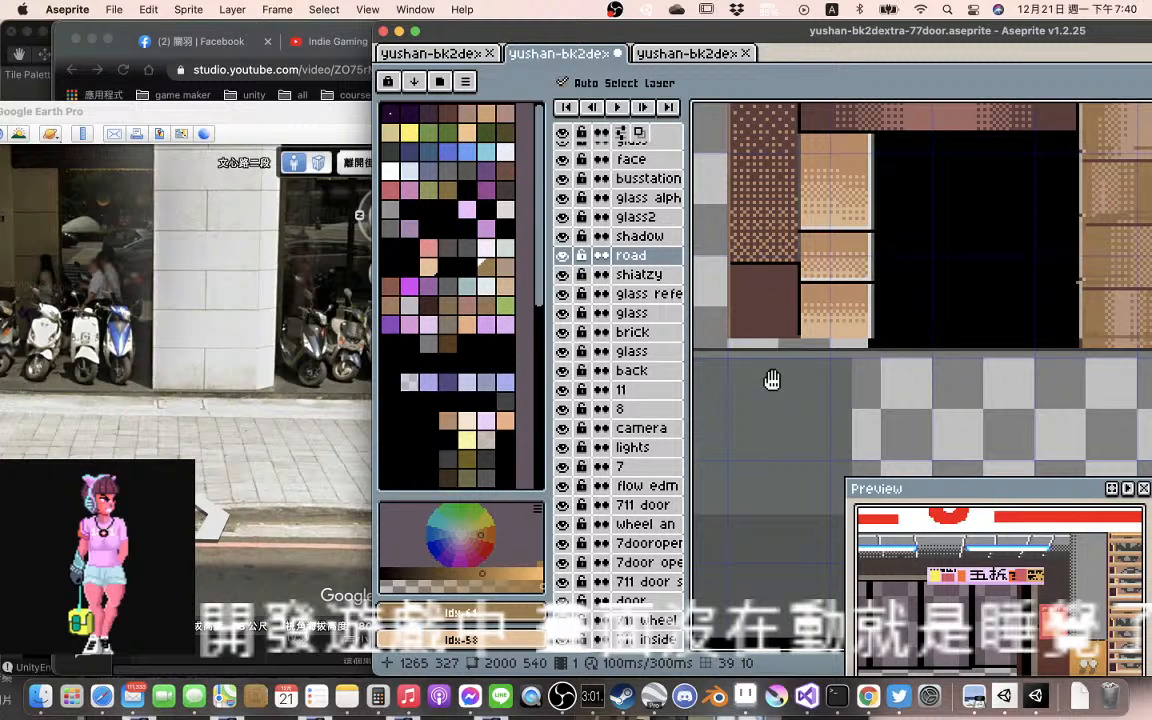
Examine how the brown column and black doorway beside the stone pillar meet the pavement line
scroll(826, 345, up, 2)
scroll(826, 345, right, 1)
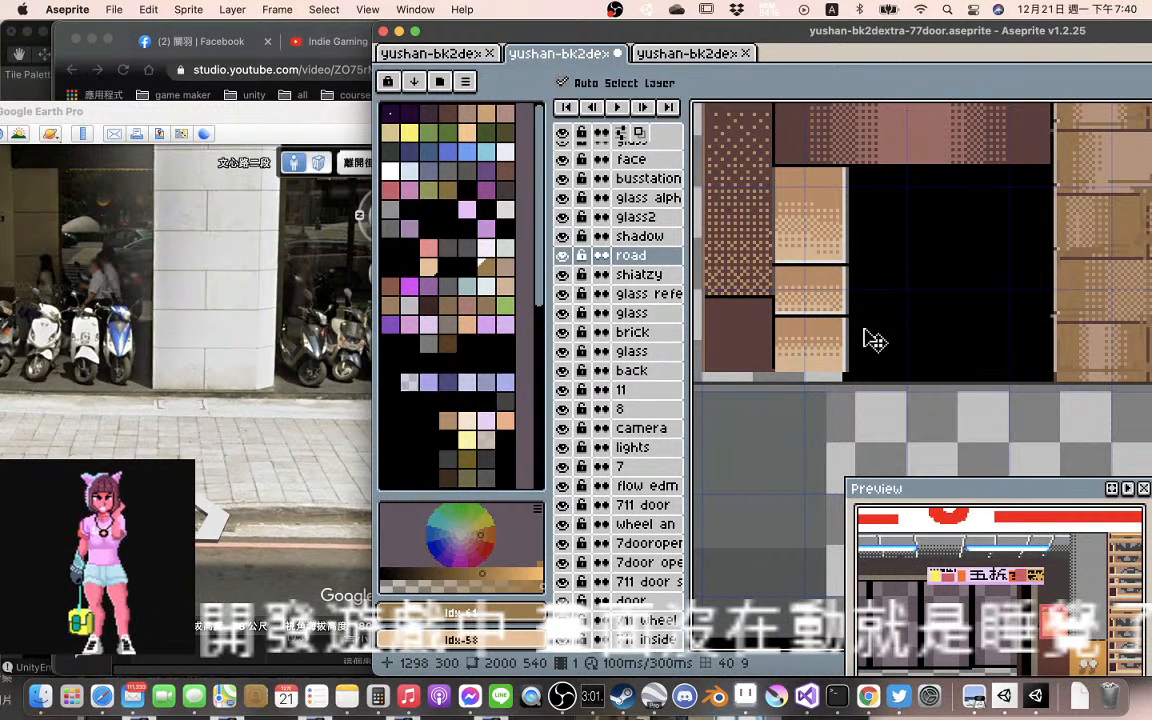
scroll(878, 342, down, 1)
scroll(878, 342, down, 1)
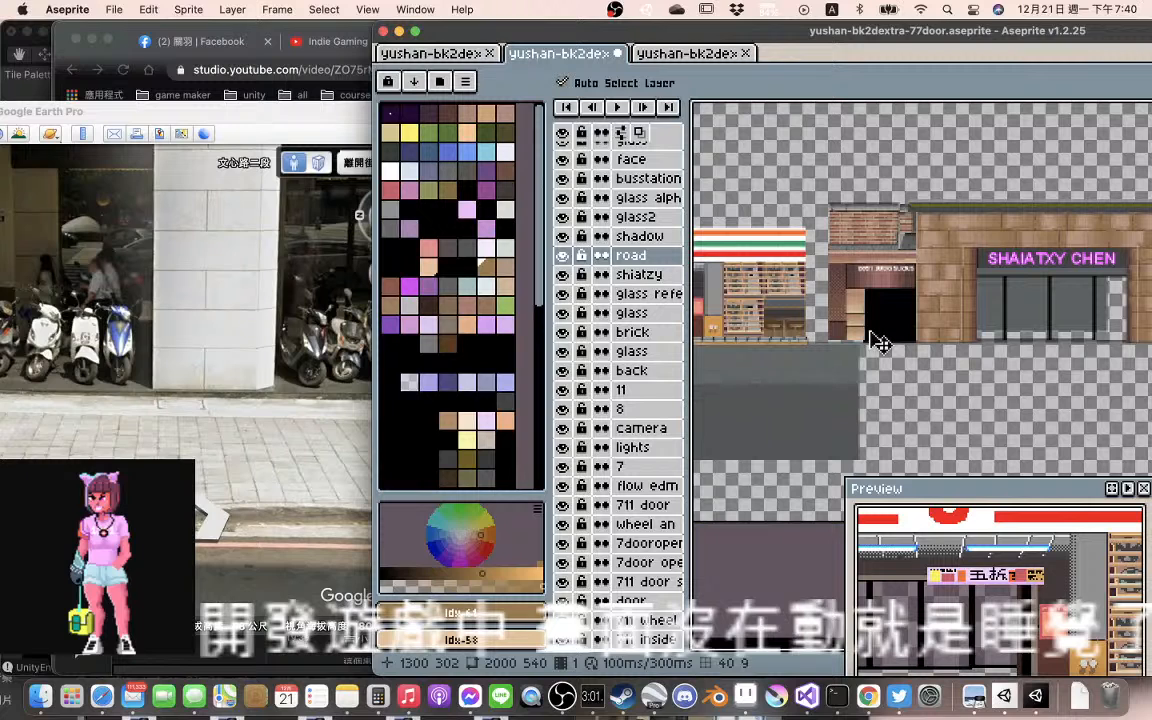
scroll(913, 318, up, 1)
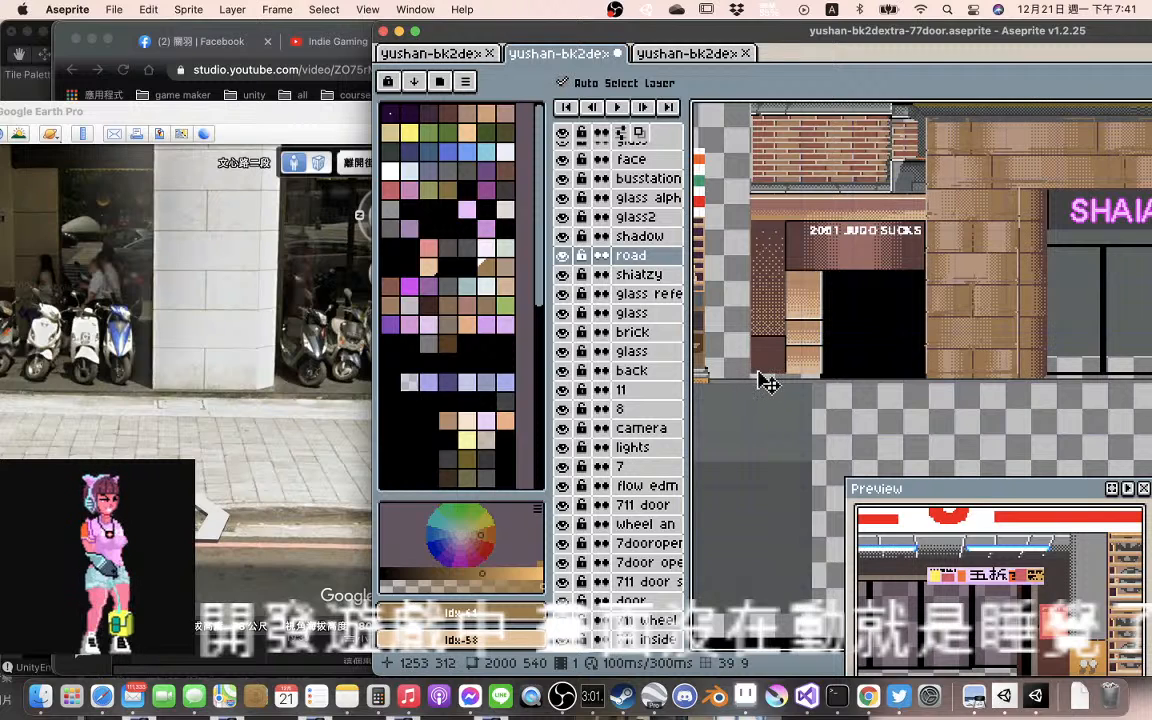
scroll(768, 381, up, 1)
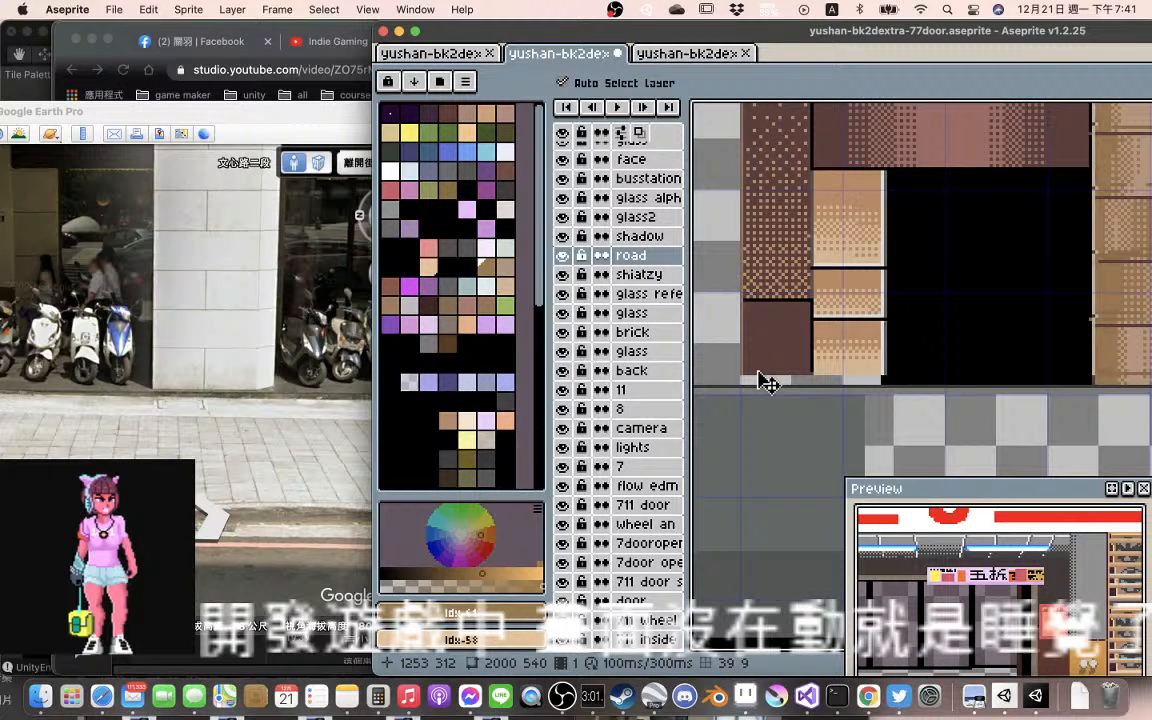
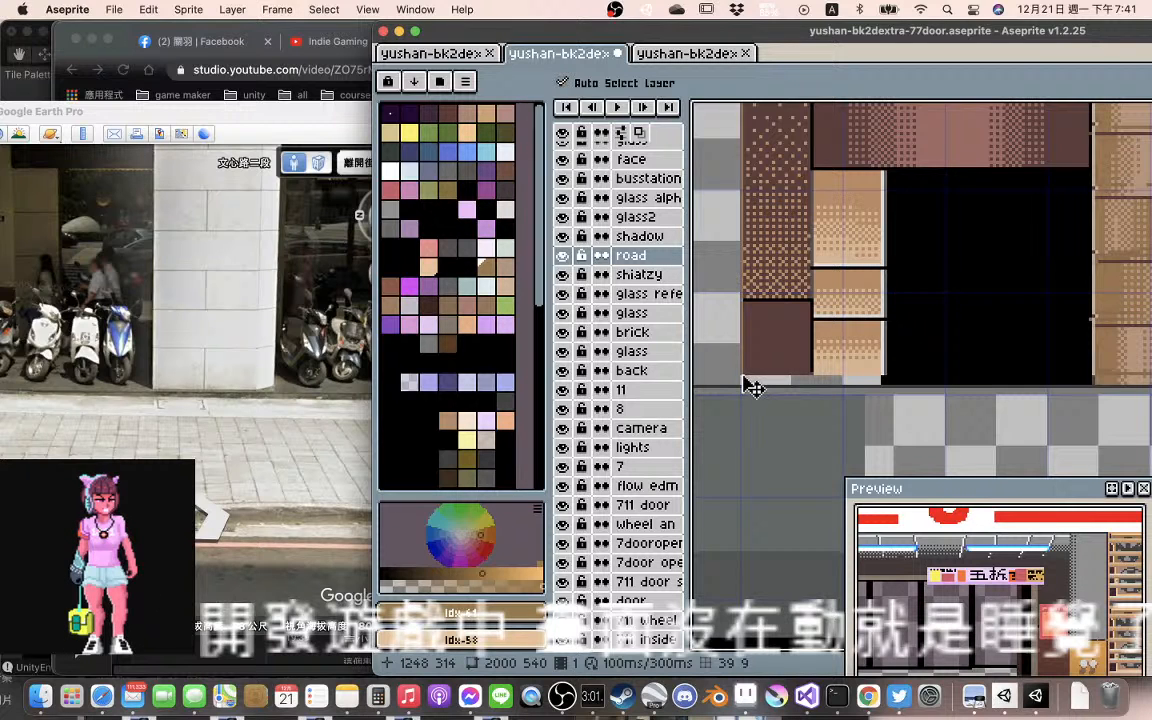
On the road layer, sample the pavement grey and fill the gap beneath the dark doorway building with 1 px lines up to the brick pillar
key(b)
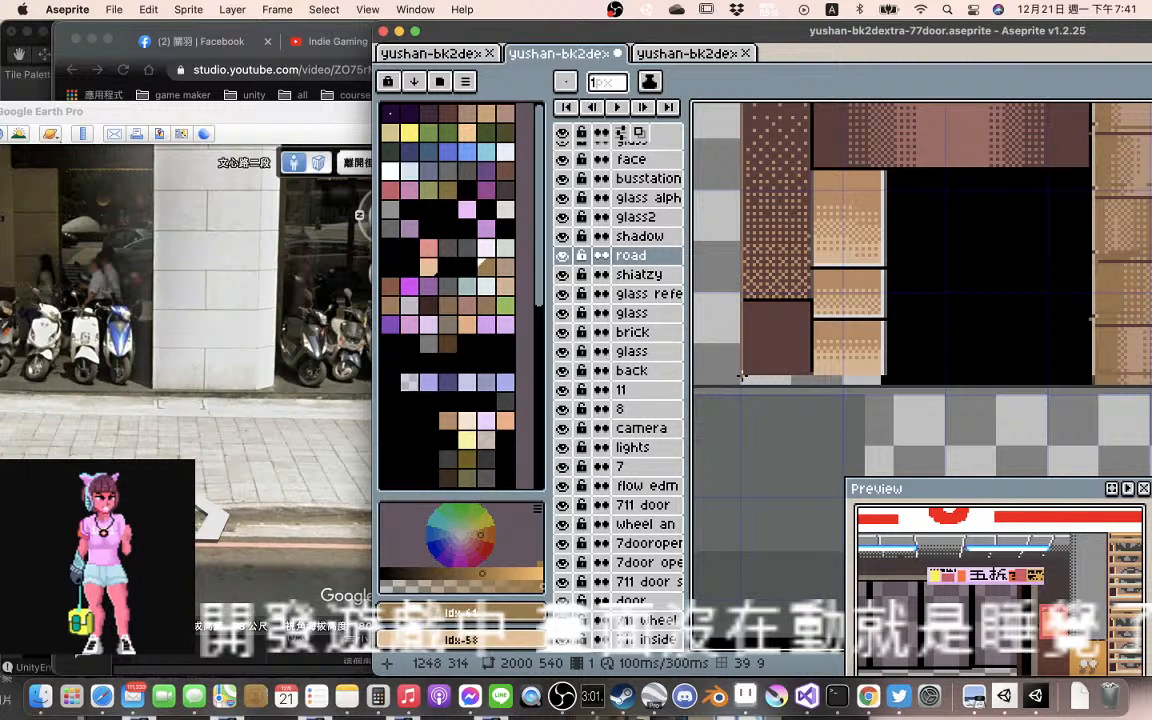
scroll(741, 376, down, 3)
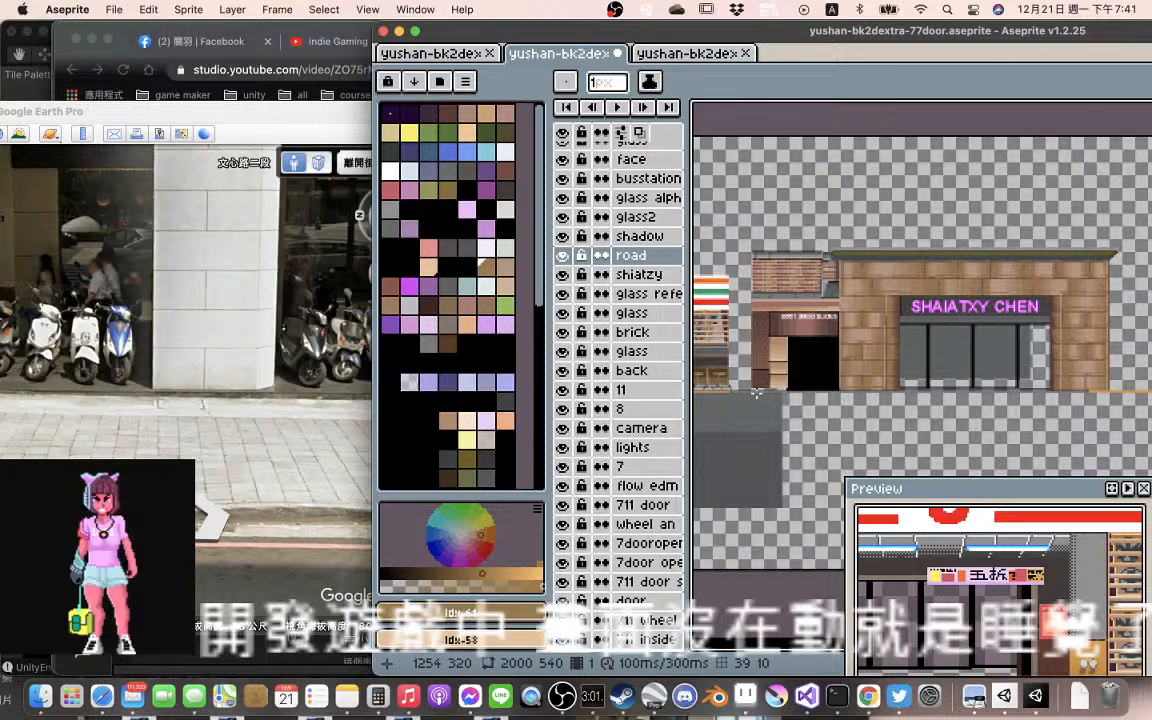
scroll(757, 392, up, 4)
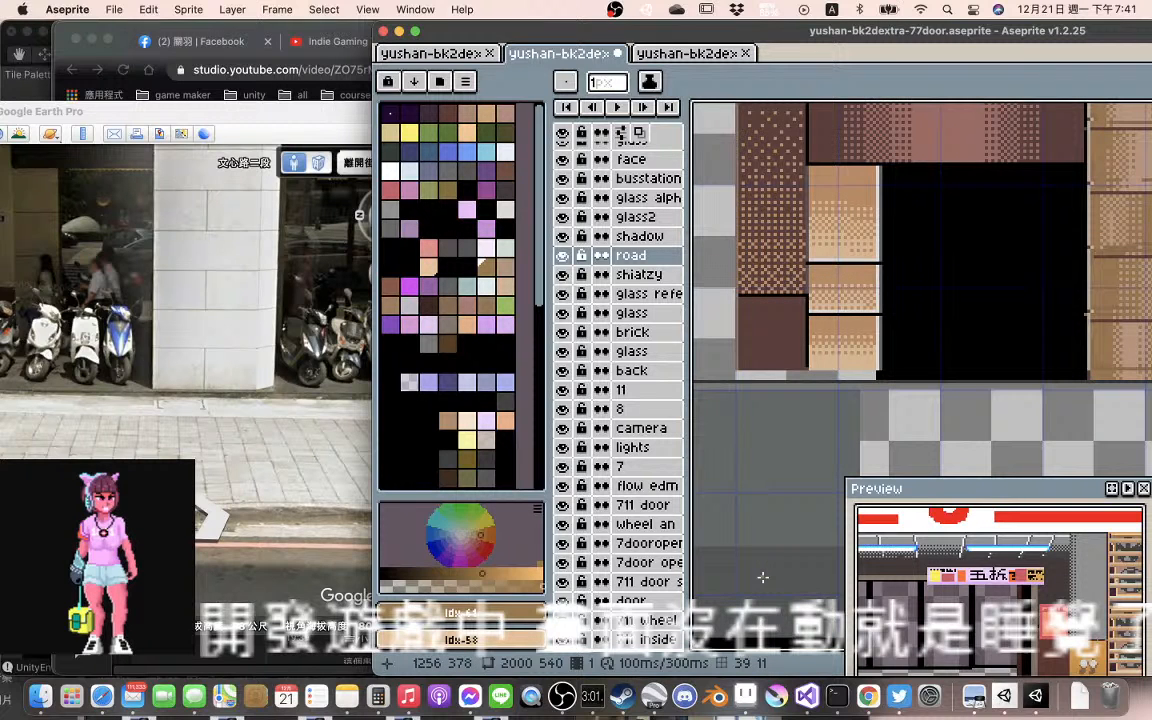
alt+click(761, 576)
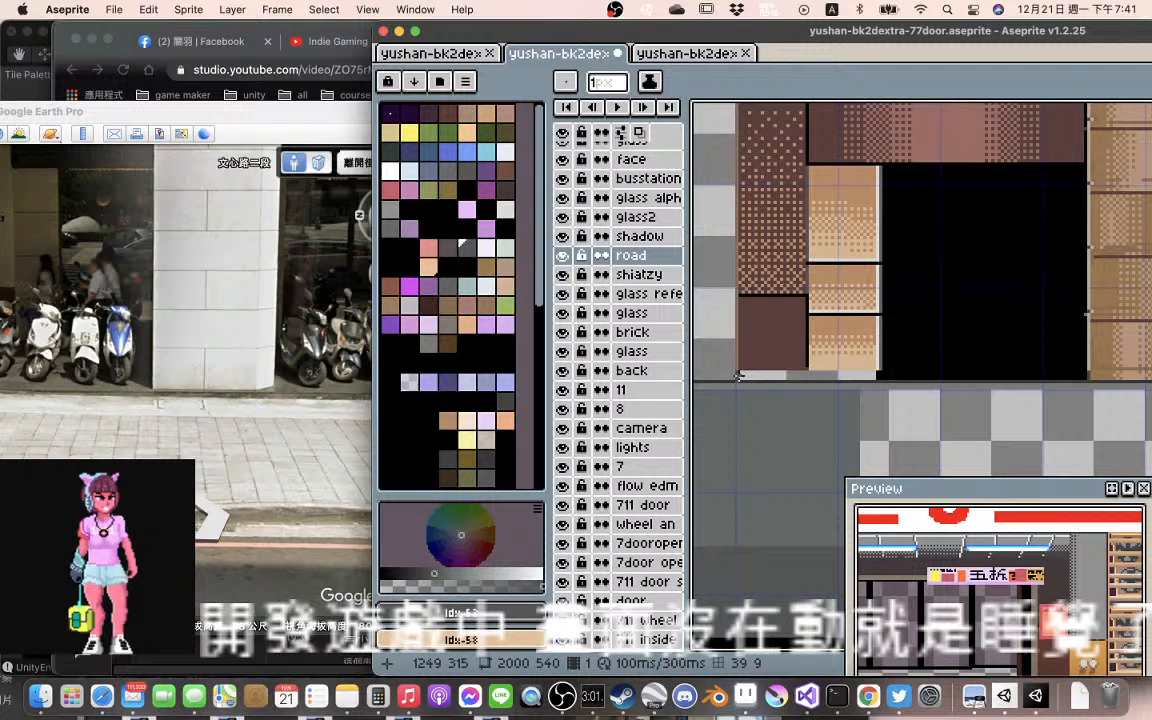
drag(738, 376, 796, 348)
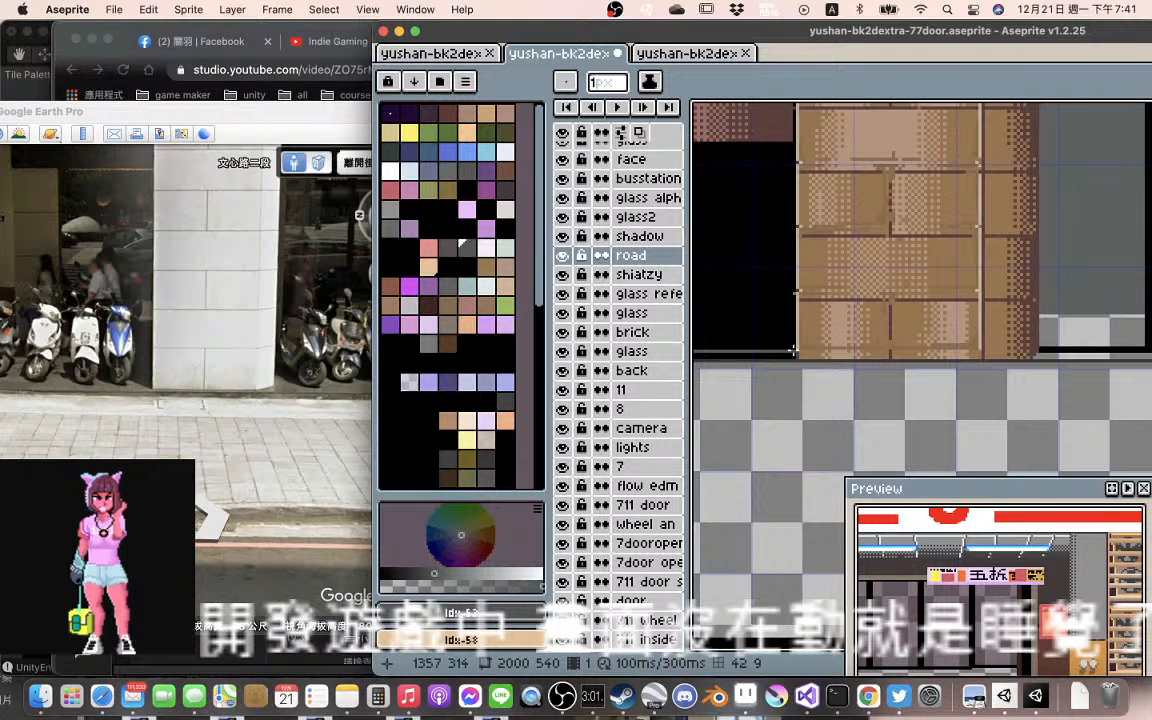
mouse_move(793, 356)
mouse_down()
mouse_move(696, 356)
mouse_move(728, 353)
mouse_up()
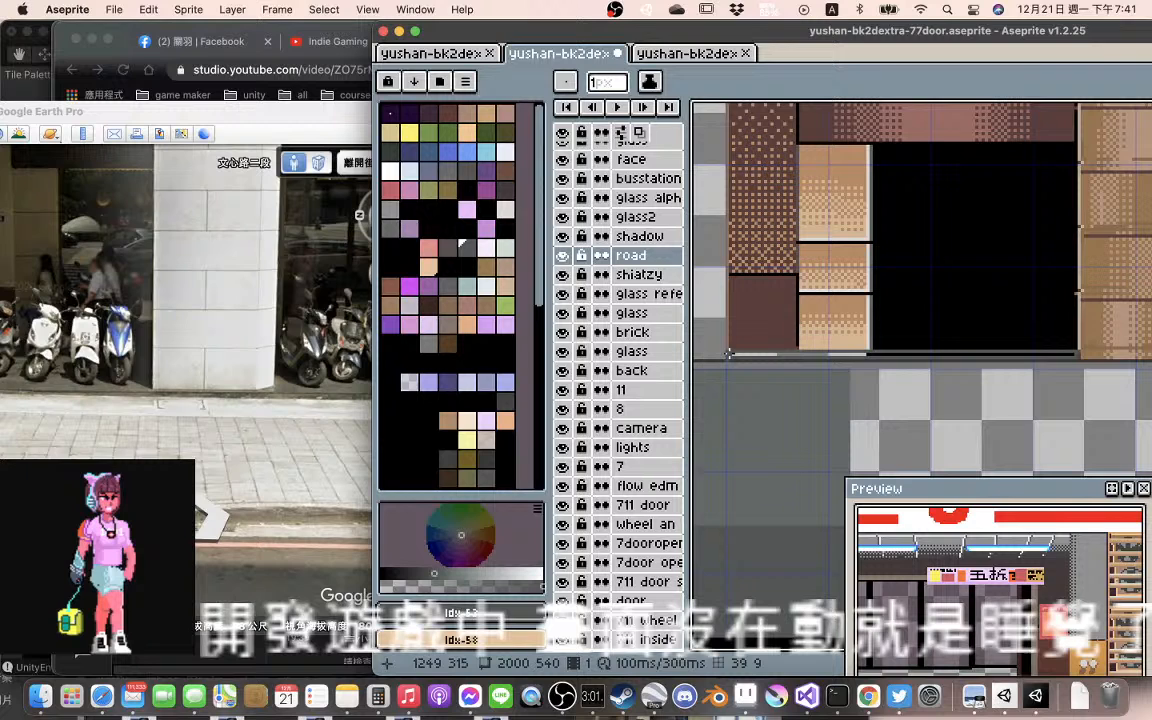
drag(728, 353, 1072, 353)
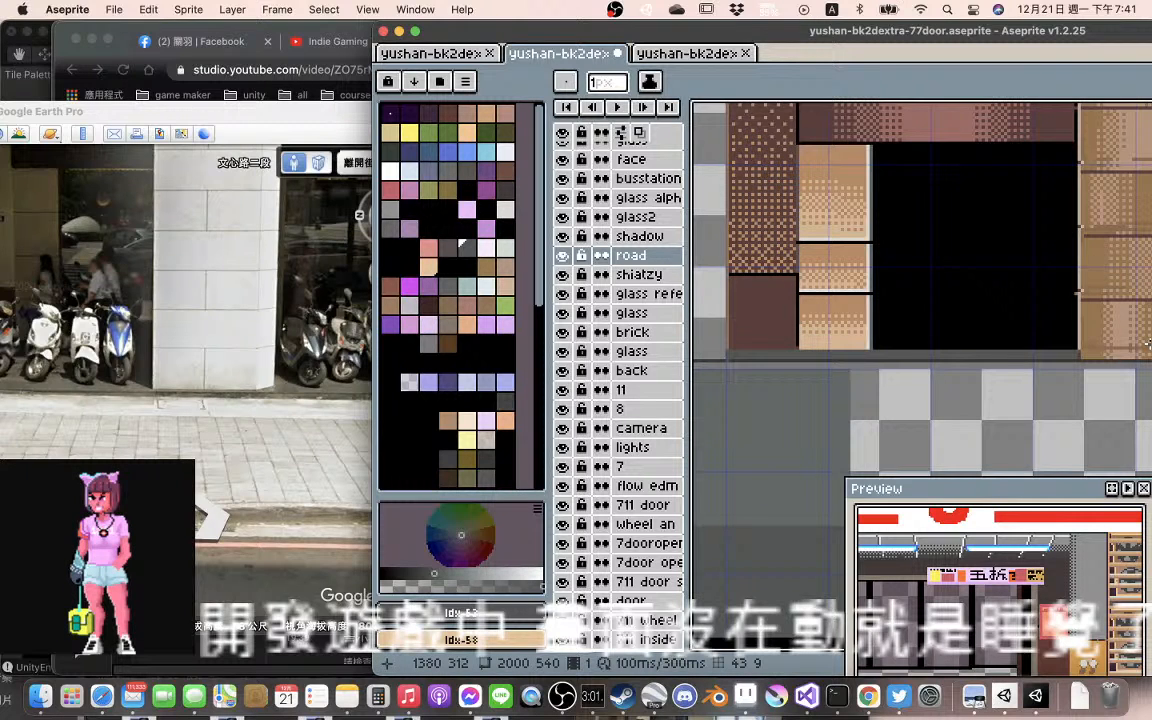
Extend the grey road edge with 1 px lines across the base of the brick pillar beside the SHAIATXY CHEN shop windows
scroll(1148, 343, down, 1)
drag(1148, 343, 916, 416)
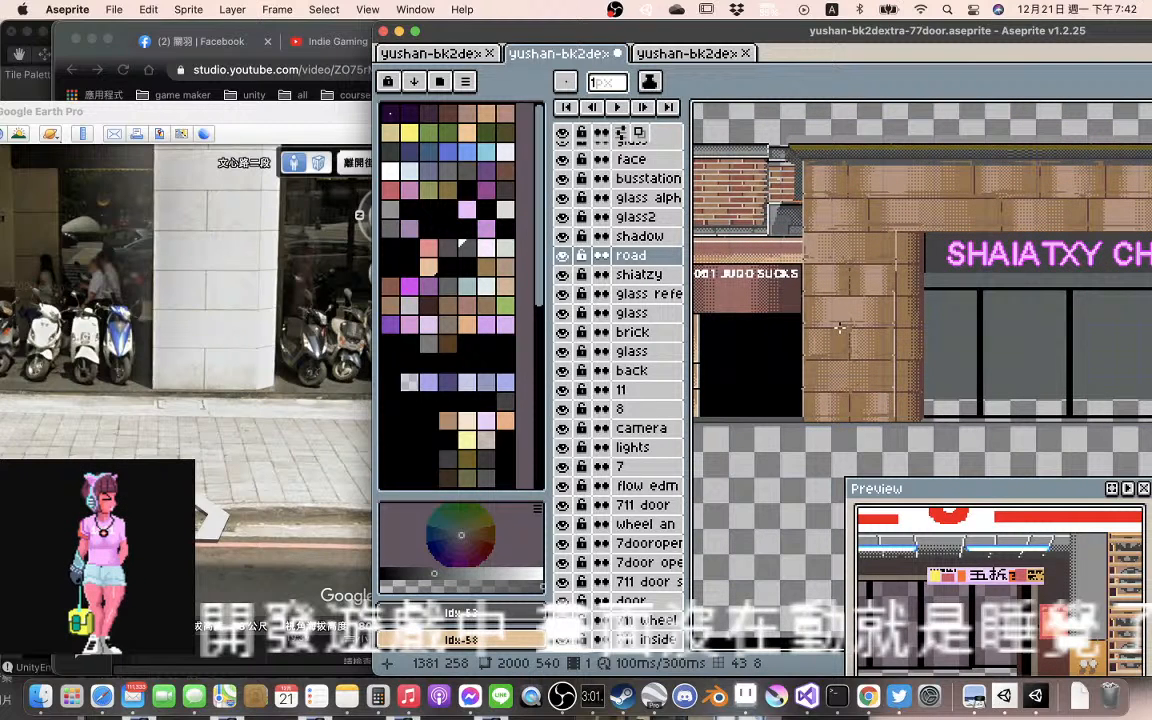
scroll(838, 328, right, 5)
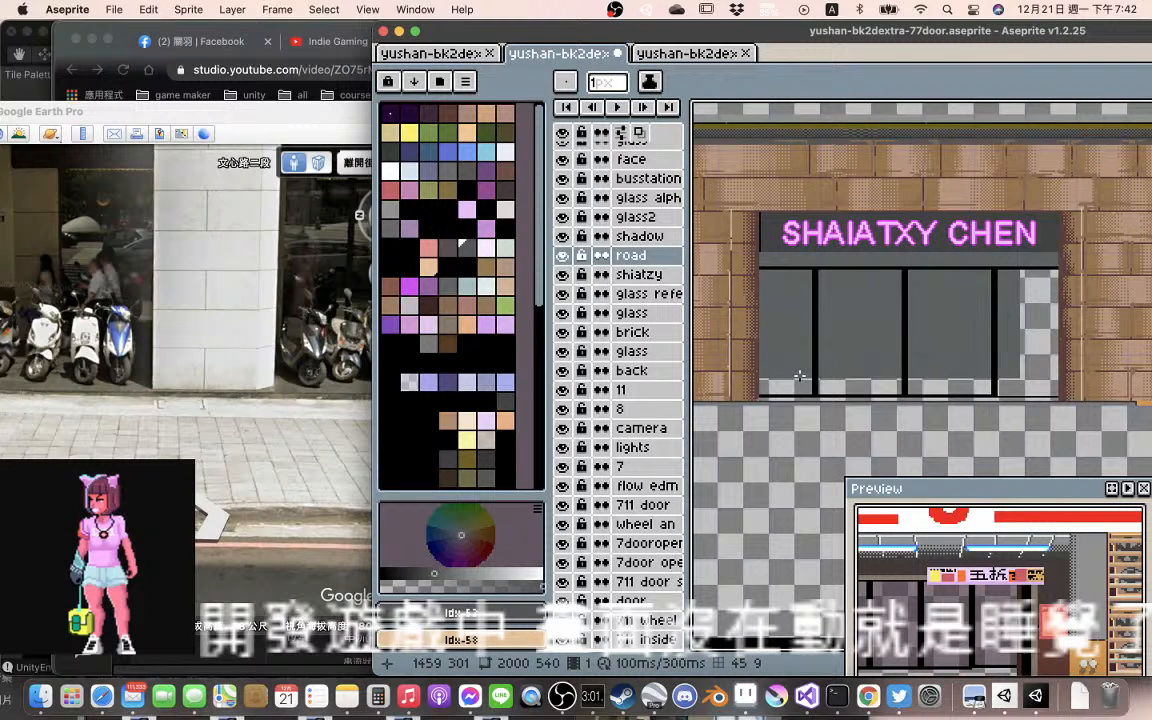
scroll(770, 395, up, 1)
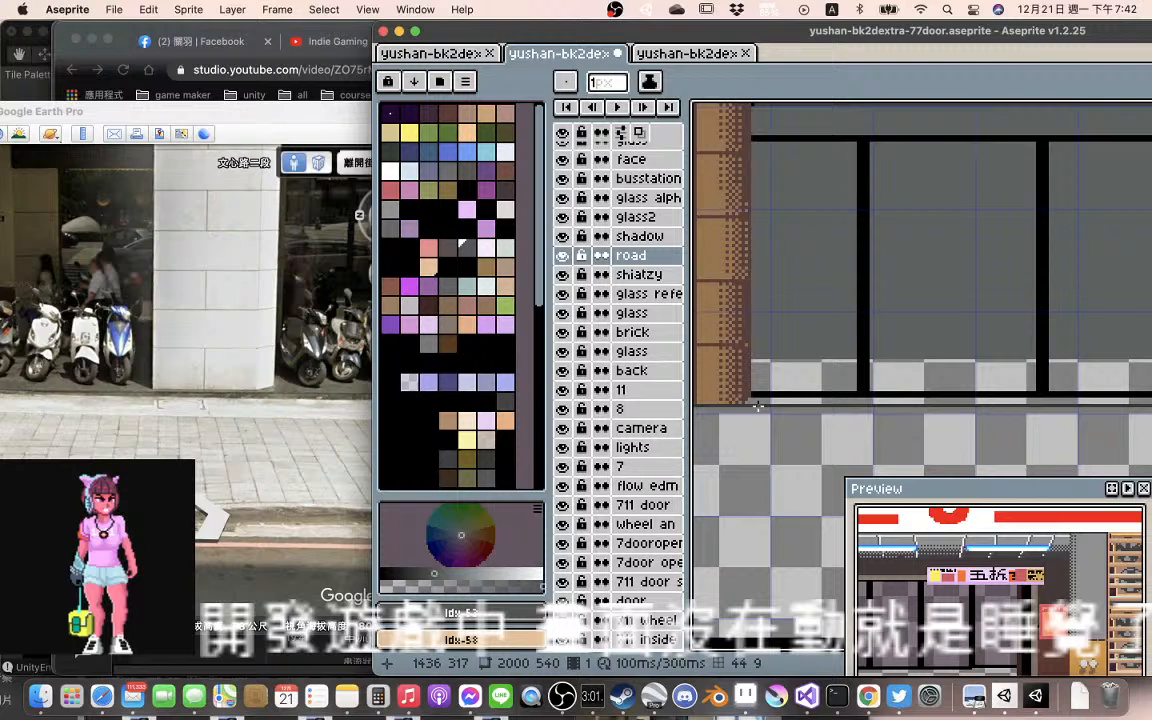
drag(758, 405, 1022, 376)
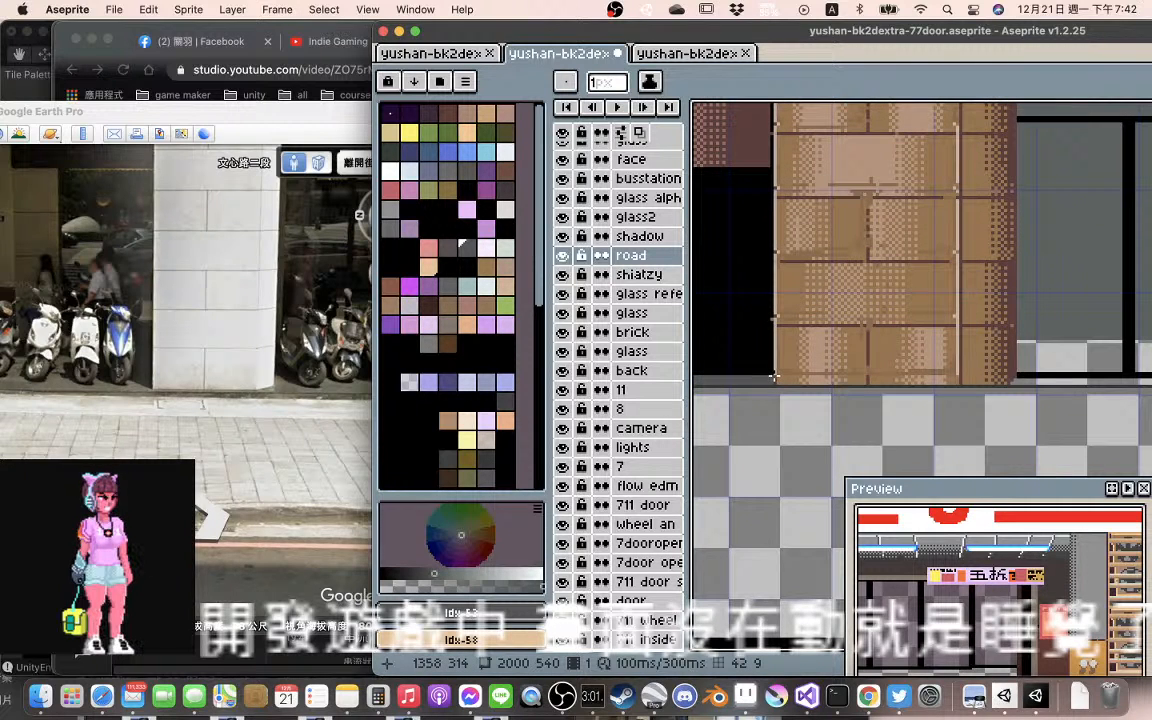
drag(773, 376, 887, 376)
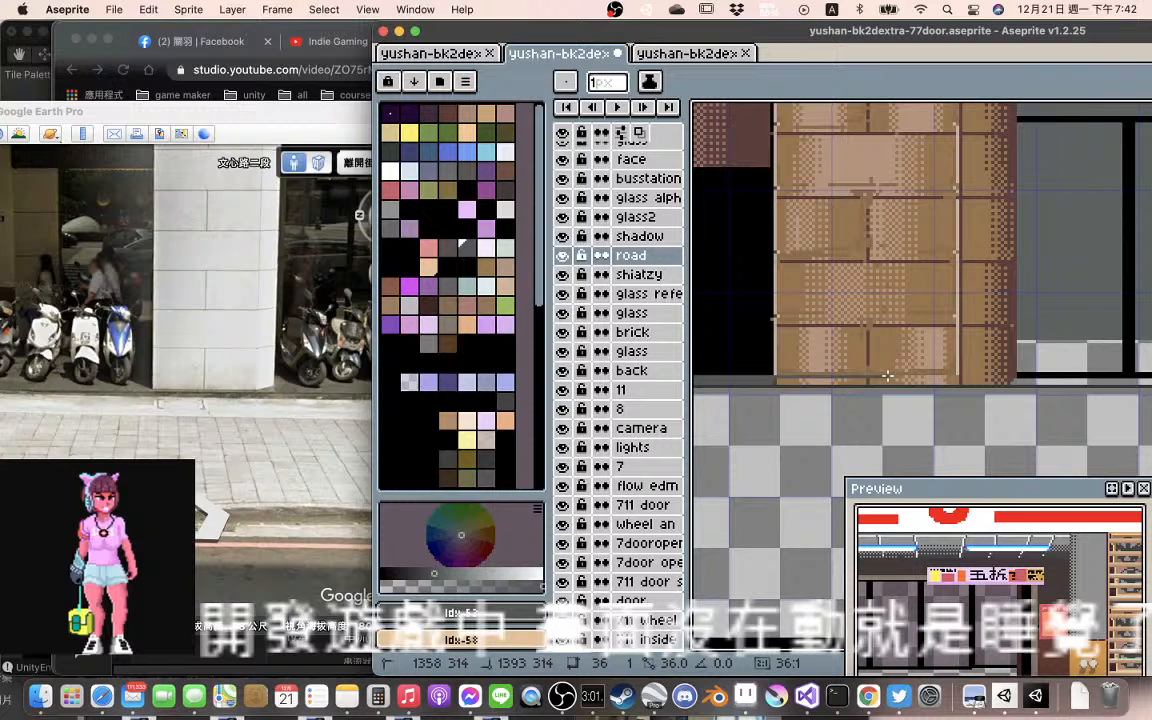
mouse_move(1144, 376)
mouse_down()
mouse_move(753, 377)
mouse_move(903, 384)
mouse_up()
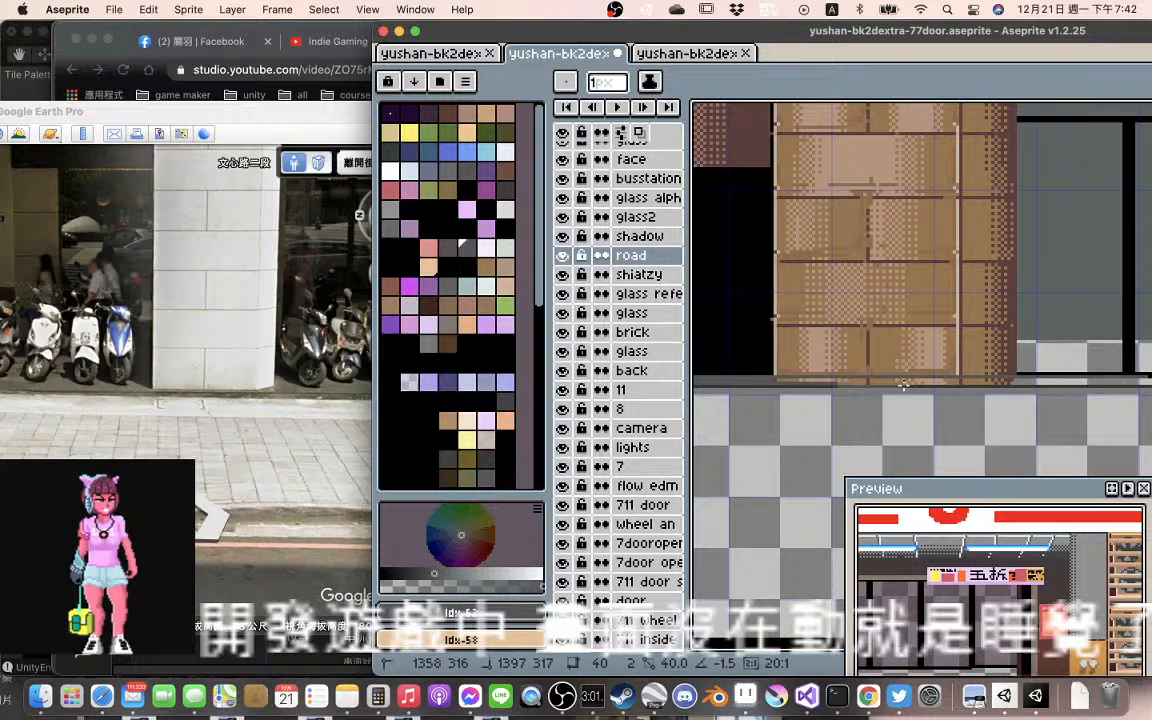
mouse_move(1150, 384)
mouse_down()
mouse_move(775, 393)
mouse_move(788, 378)
mouse_move(893, 381)
mouse_move(776, 378)
mouse_up()
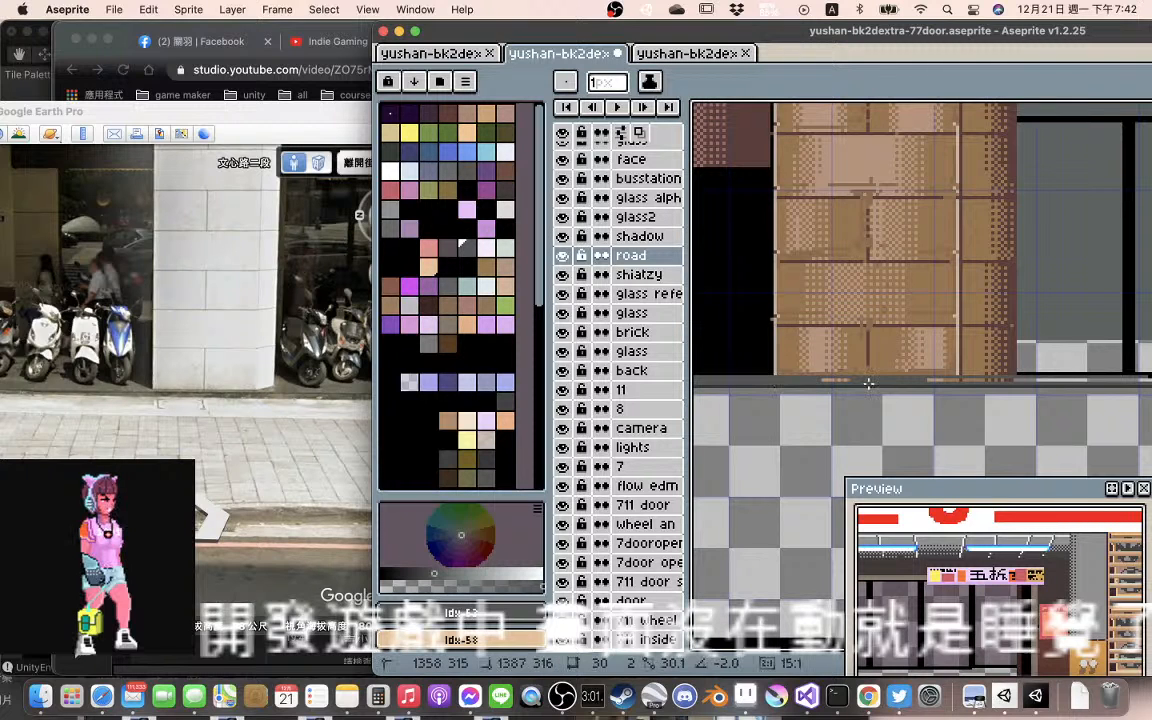
drag(868, 383, 1124, 382)
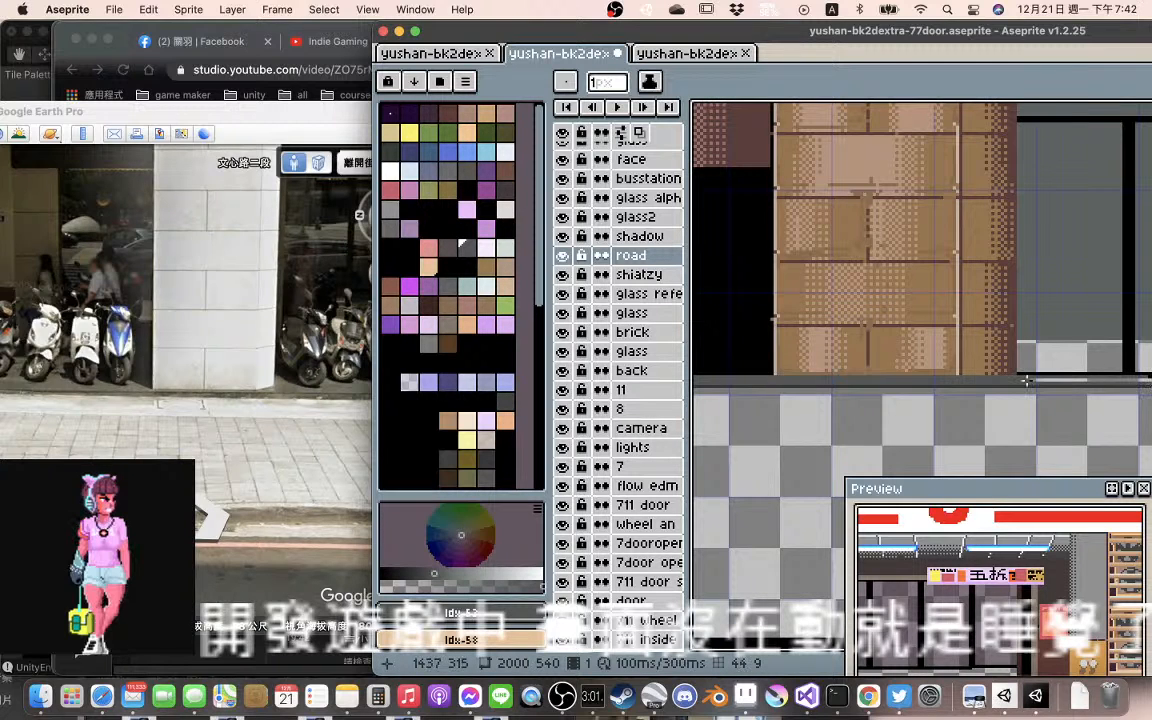
Fill the gap beneath the SHAIATXY CHEN shop windows with grey 1 px lines reaching the far brick pillar
drag(1026, 380, 906, 376)
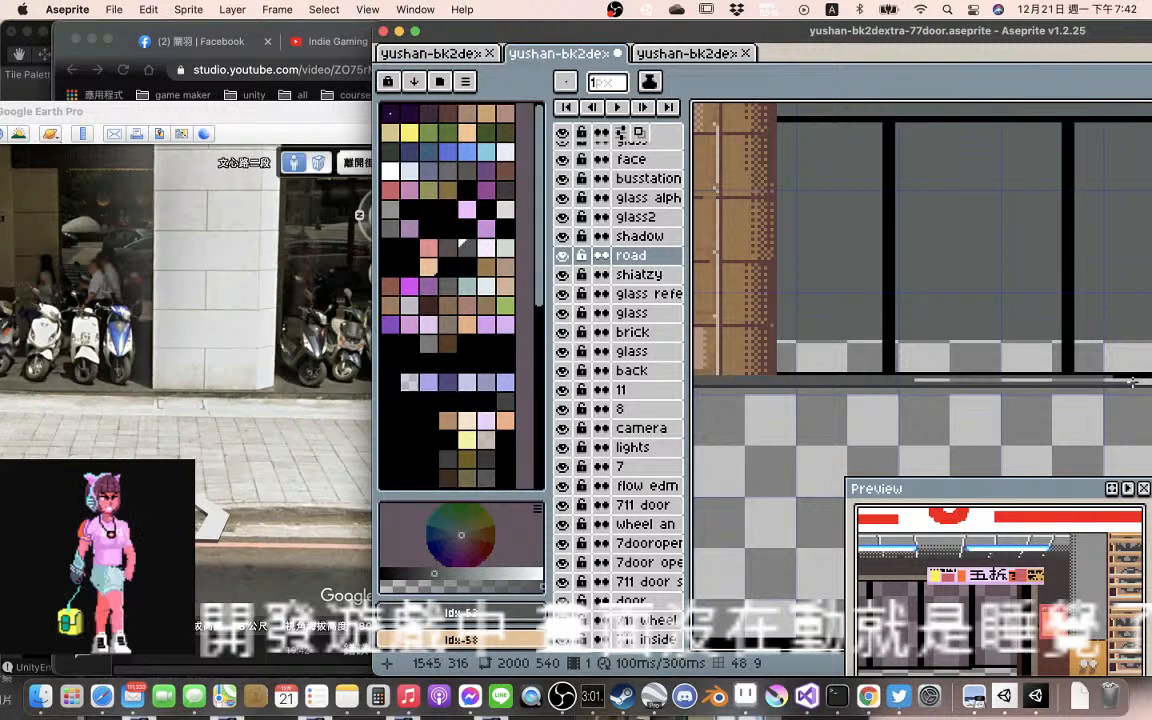
drag(1120, 380, 809, 379)
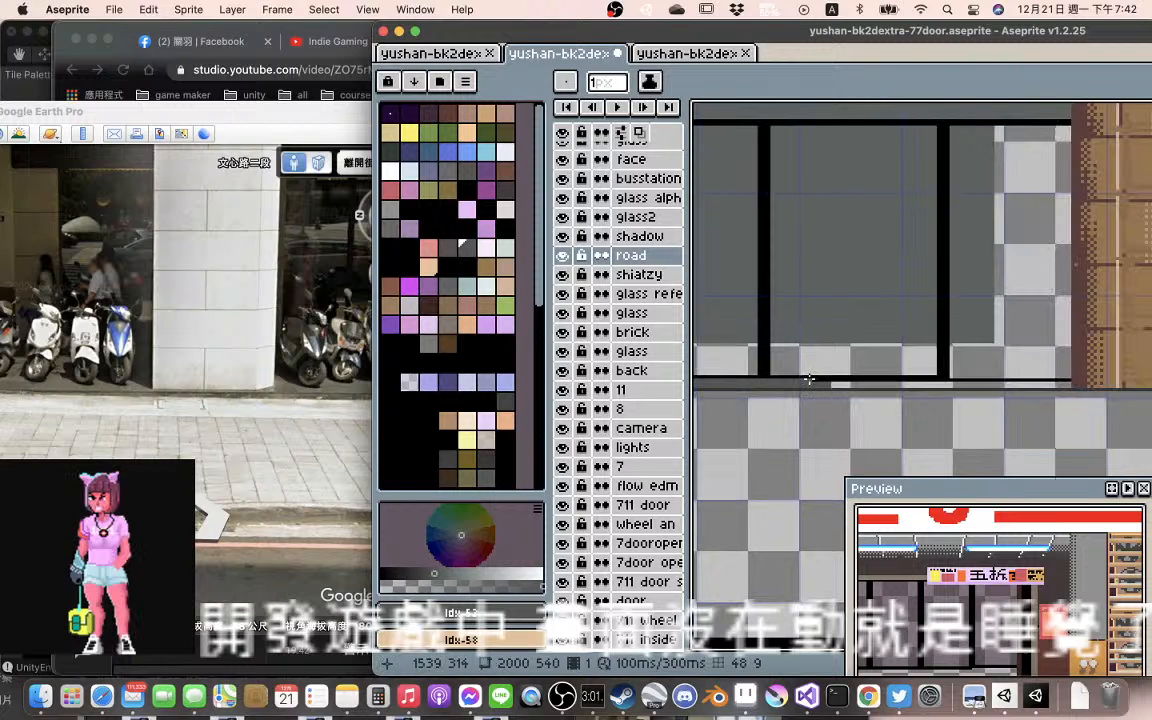
drag(1071, 381, 1003, 387)
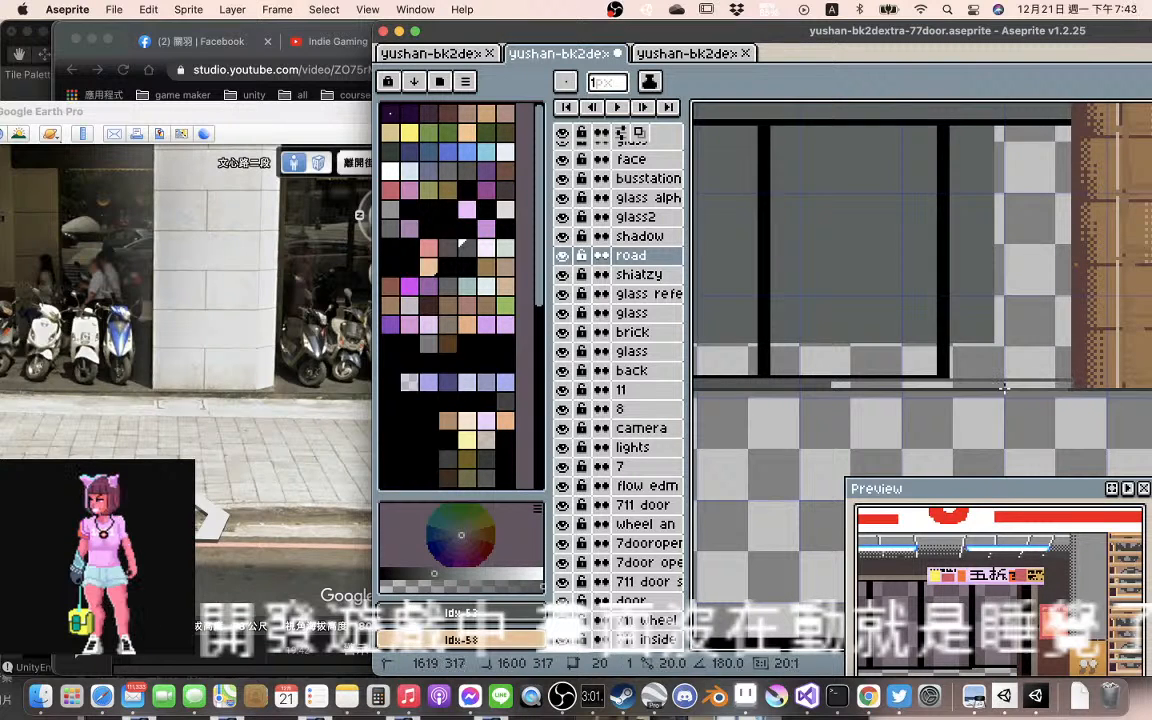
drag(831, 384, 1006, 382)
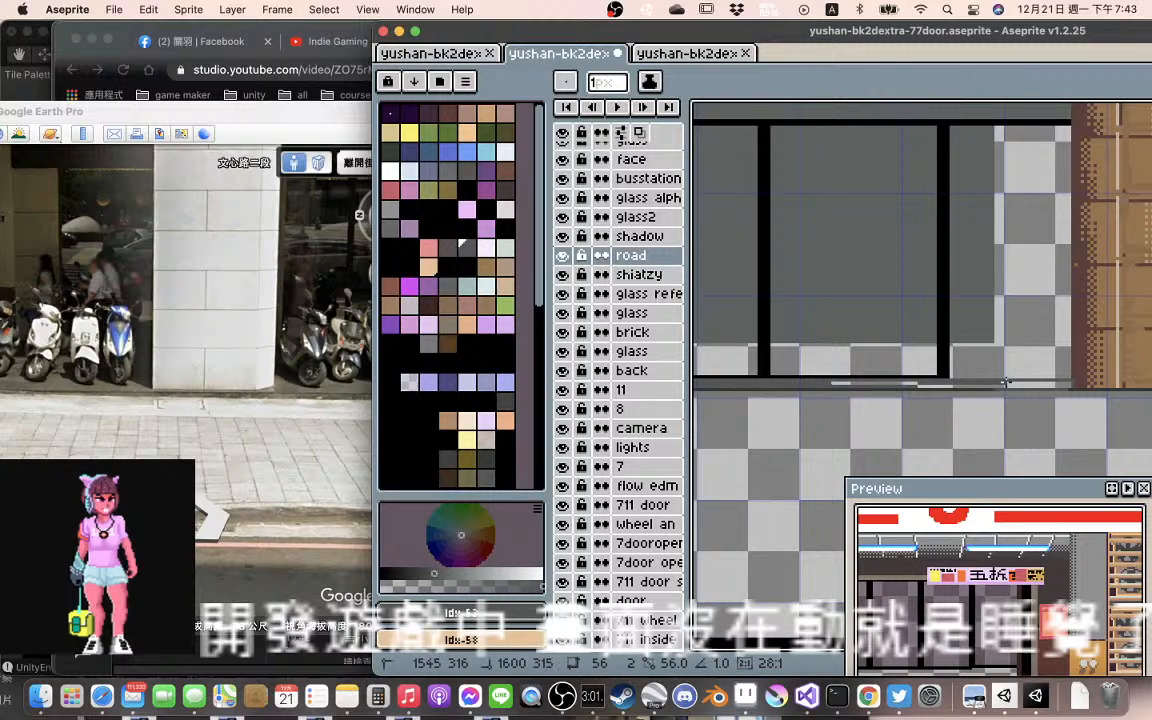
click(1071, 384)
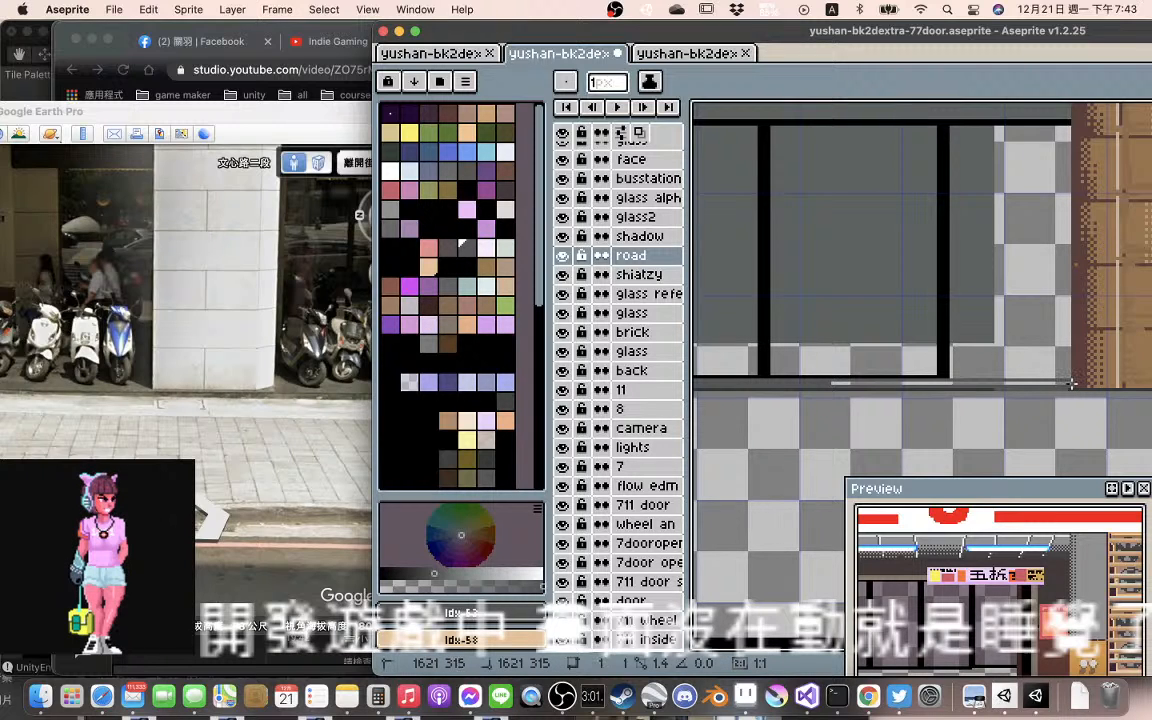
drag(1071, 384, 836, 384)
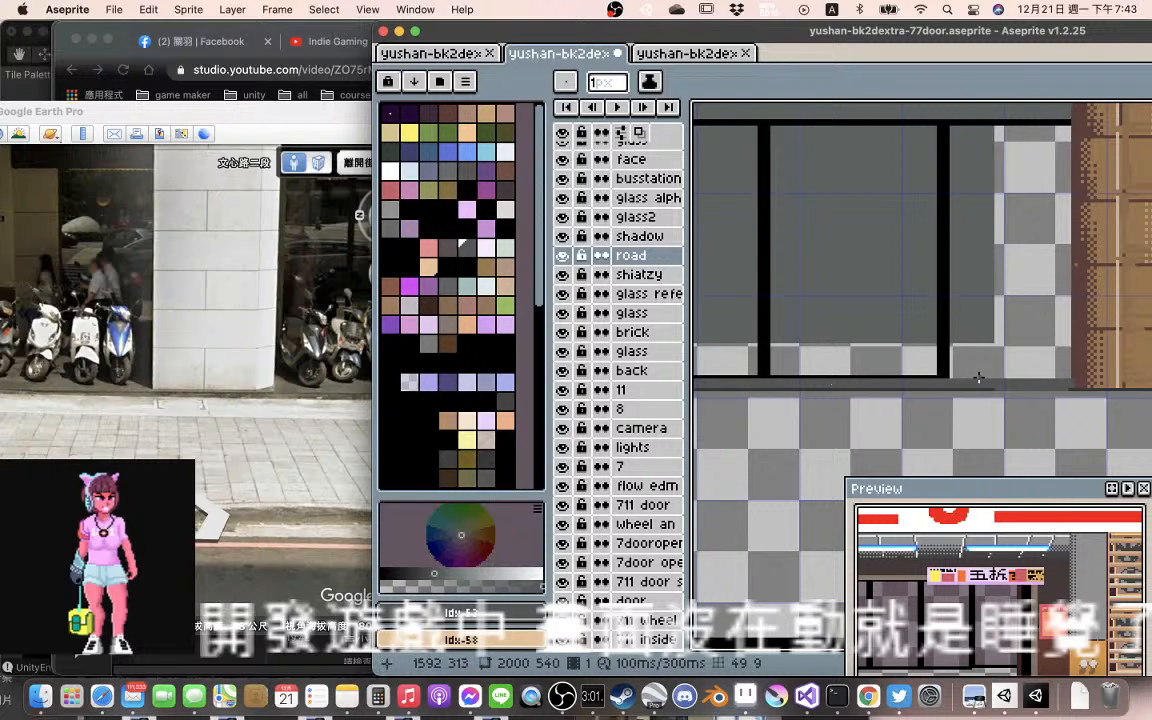
On the shiatzy layer, extend the window frame's bottom line to the far pillar using black sampled from the frame
scroll(930, 372, up, 1)
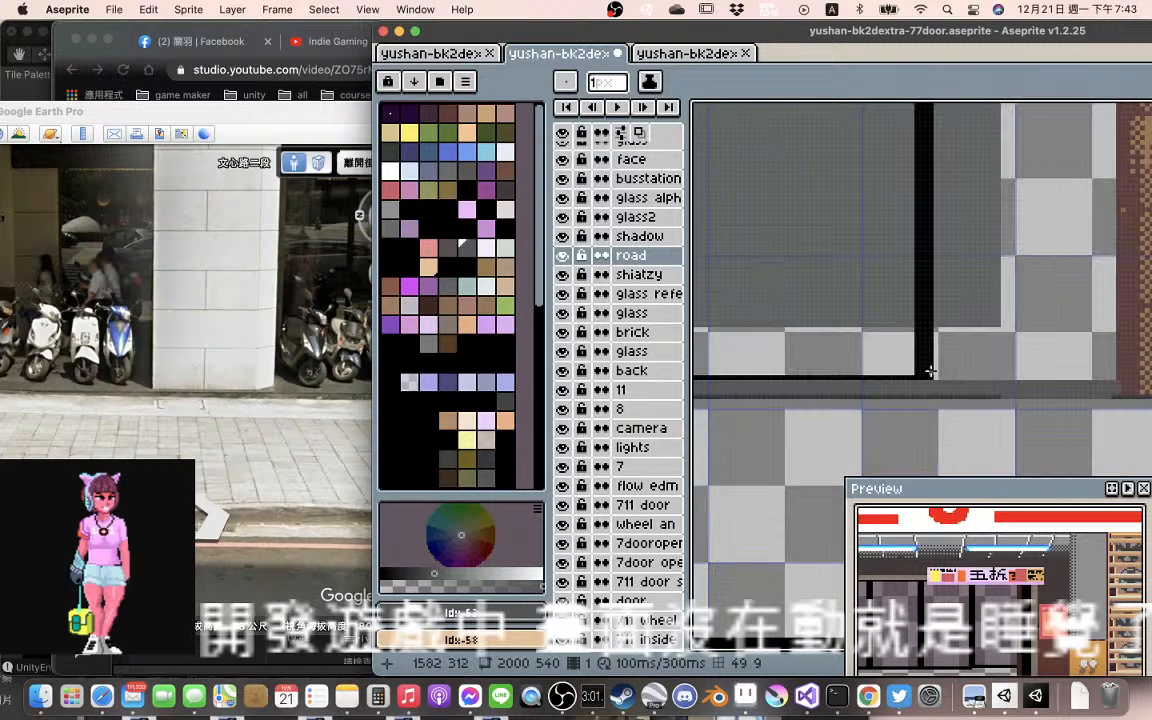
ctrl+click(936, 376)
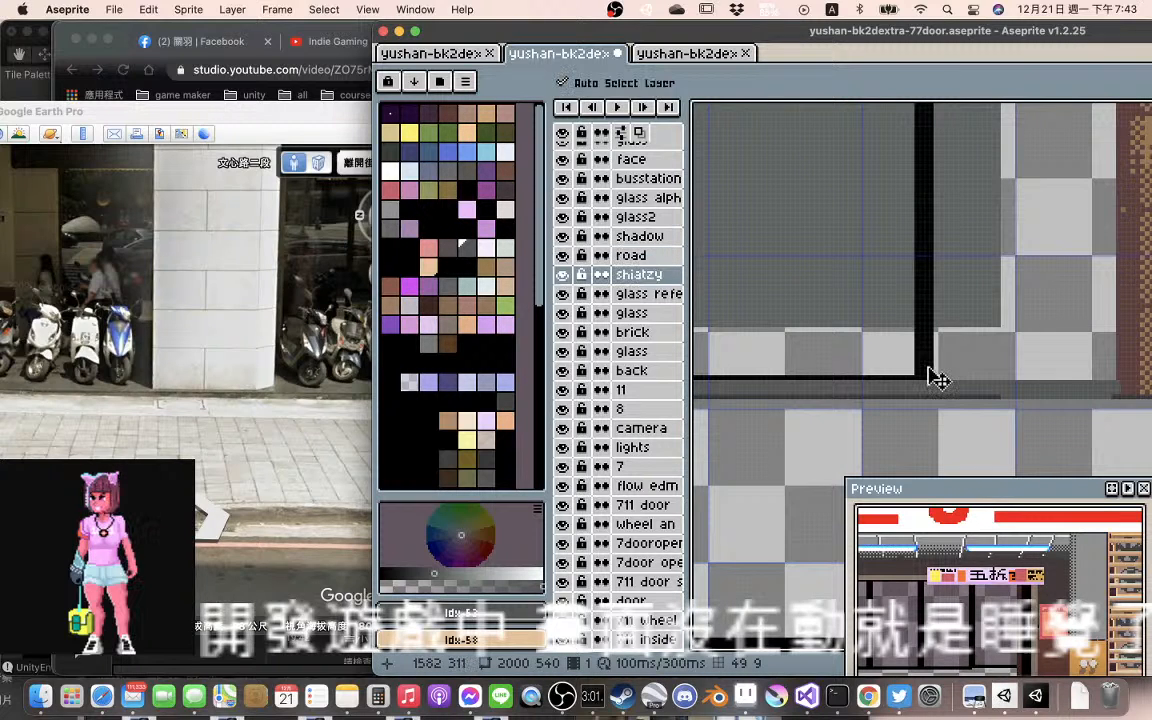
key(alt)
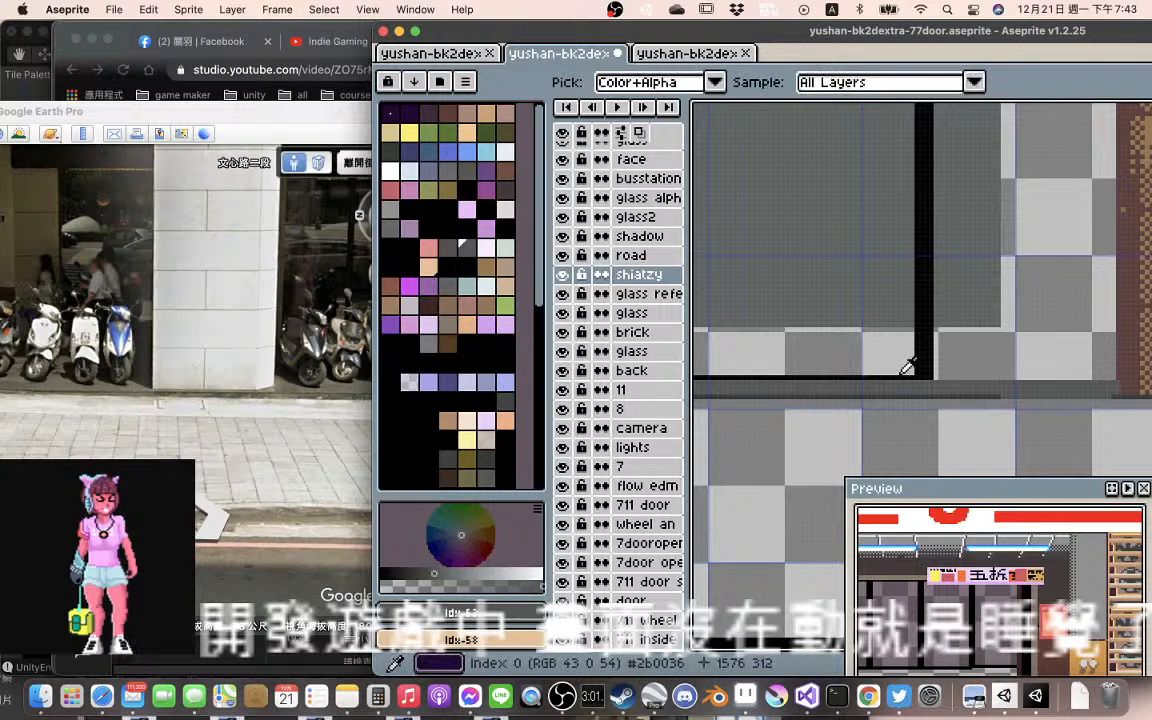
alt+click(932, 376)
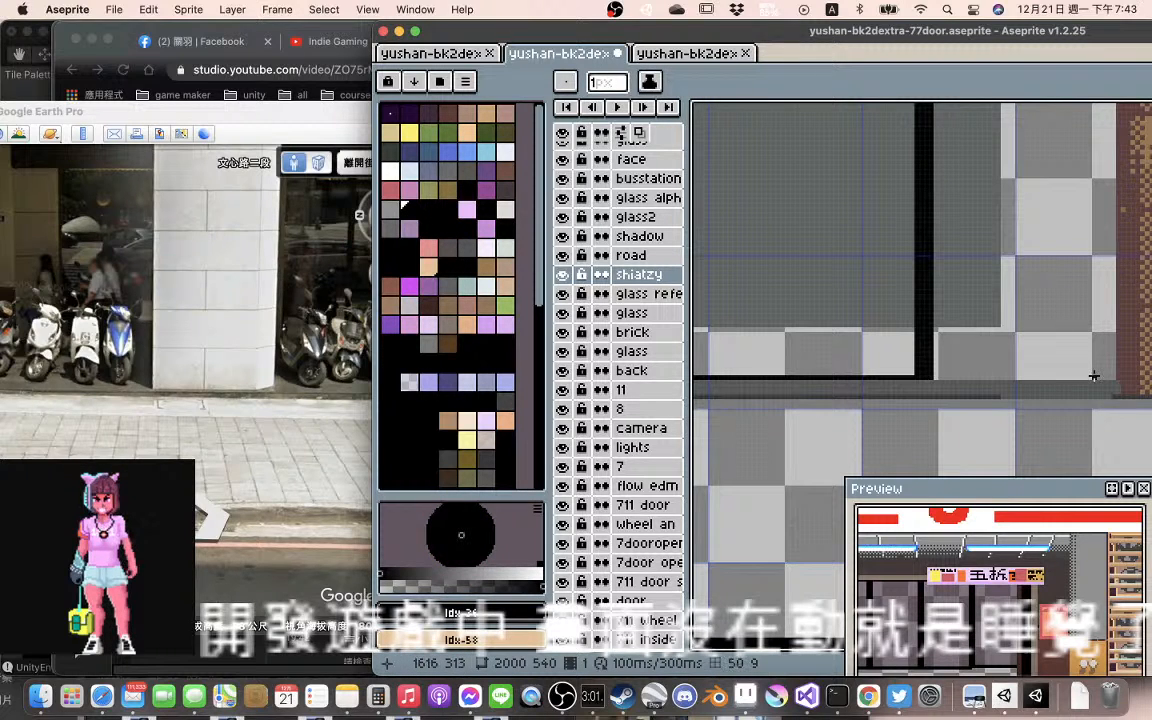
key(shift)
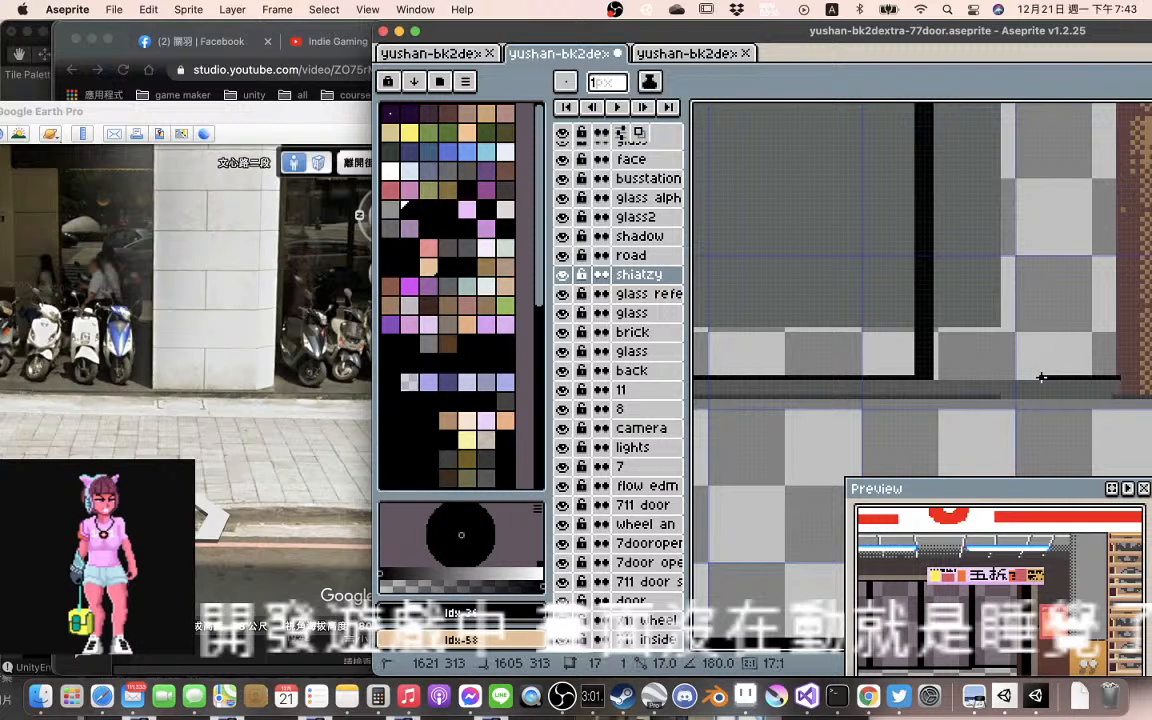
Trim the black line's end at the far pillar and extend the pillar's edge down to the road in sampled dark brown
key(space)
drag(828, 368, 910, 411)
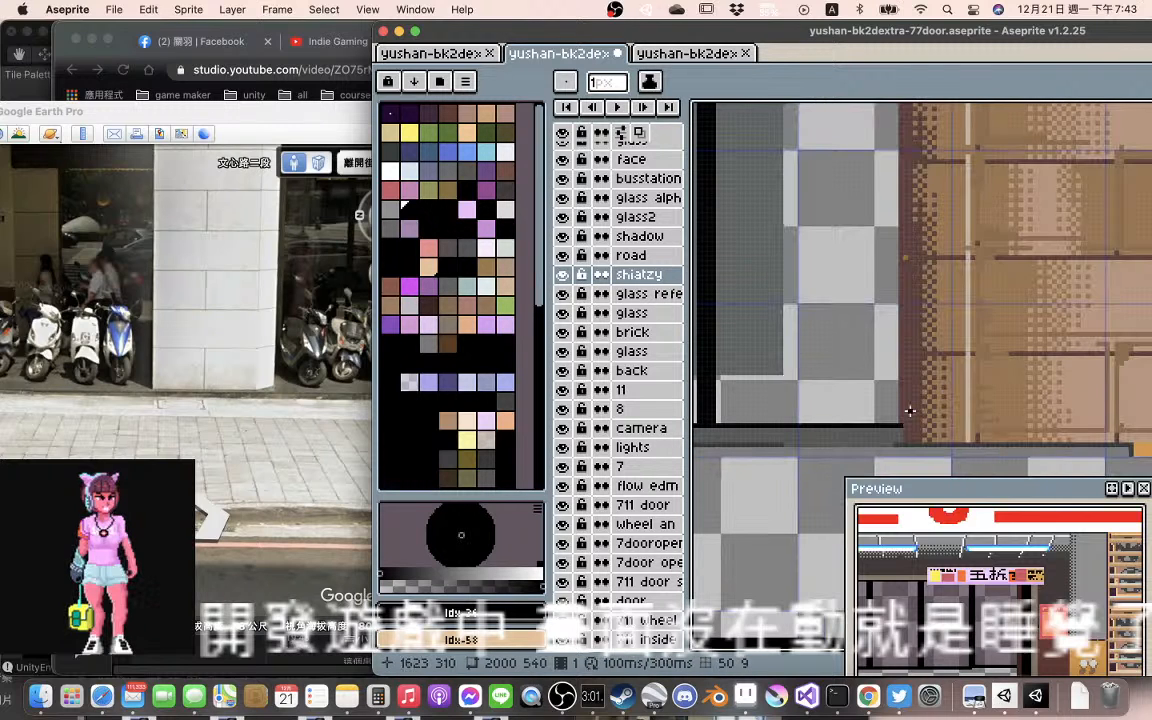
right_click(901, 425)
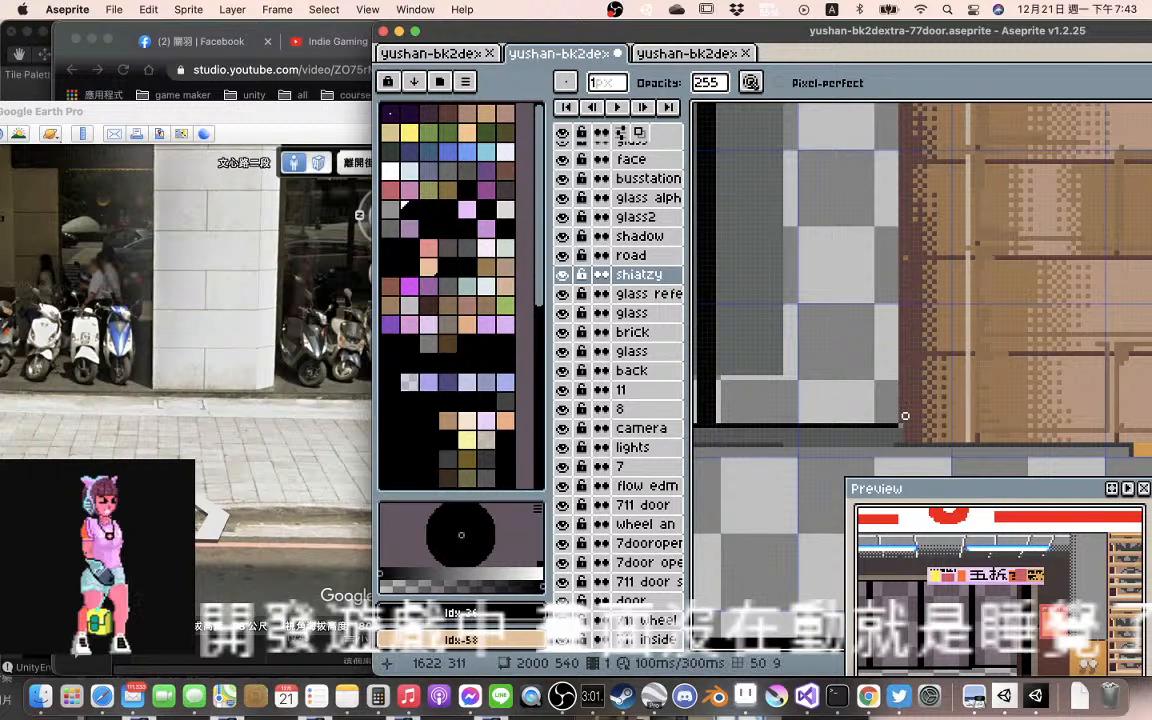
alt+click(905, 411)
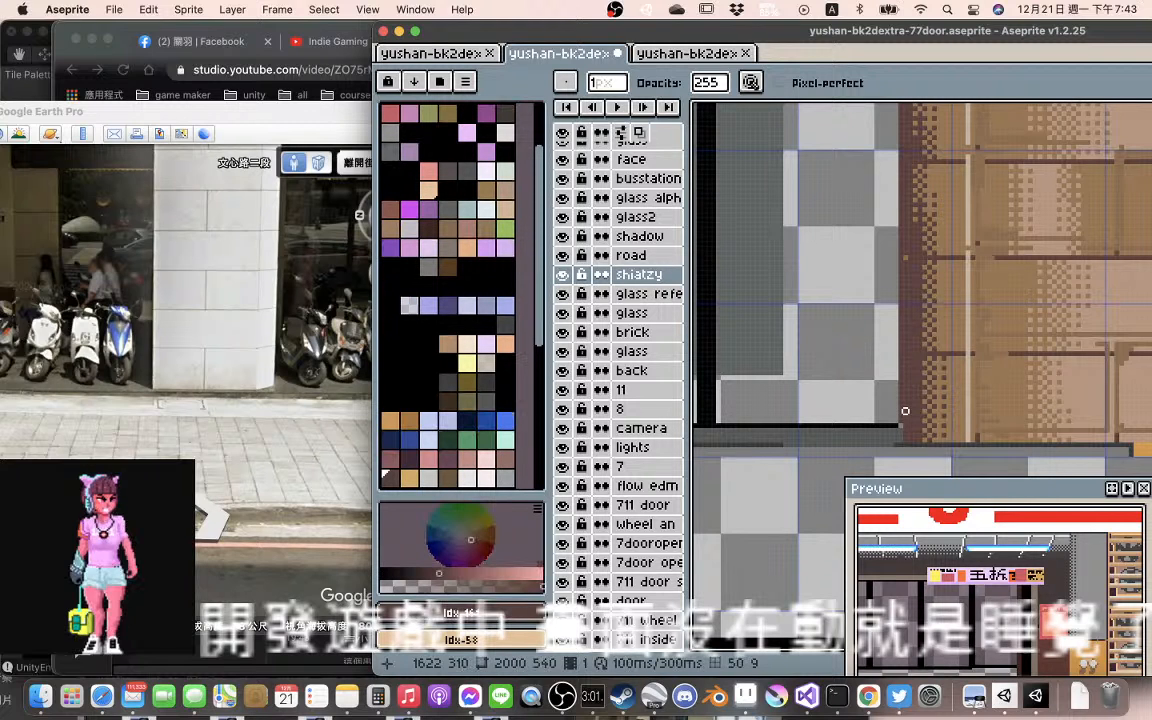
key(v)
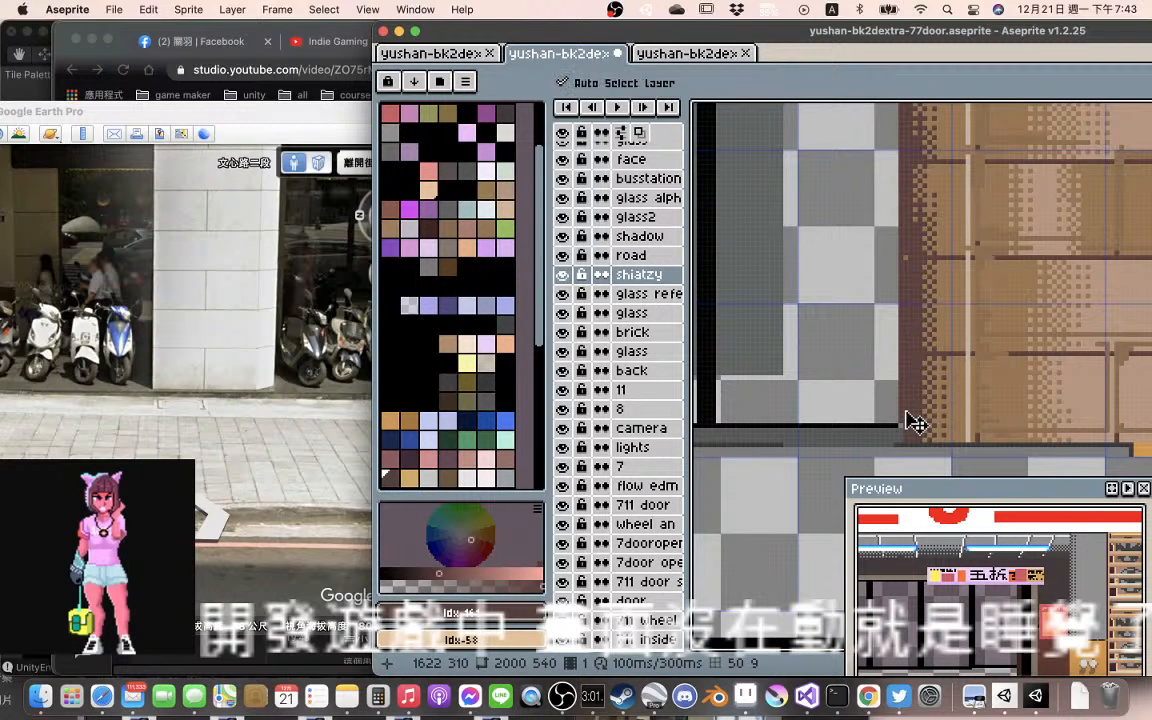
key(l)
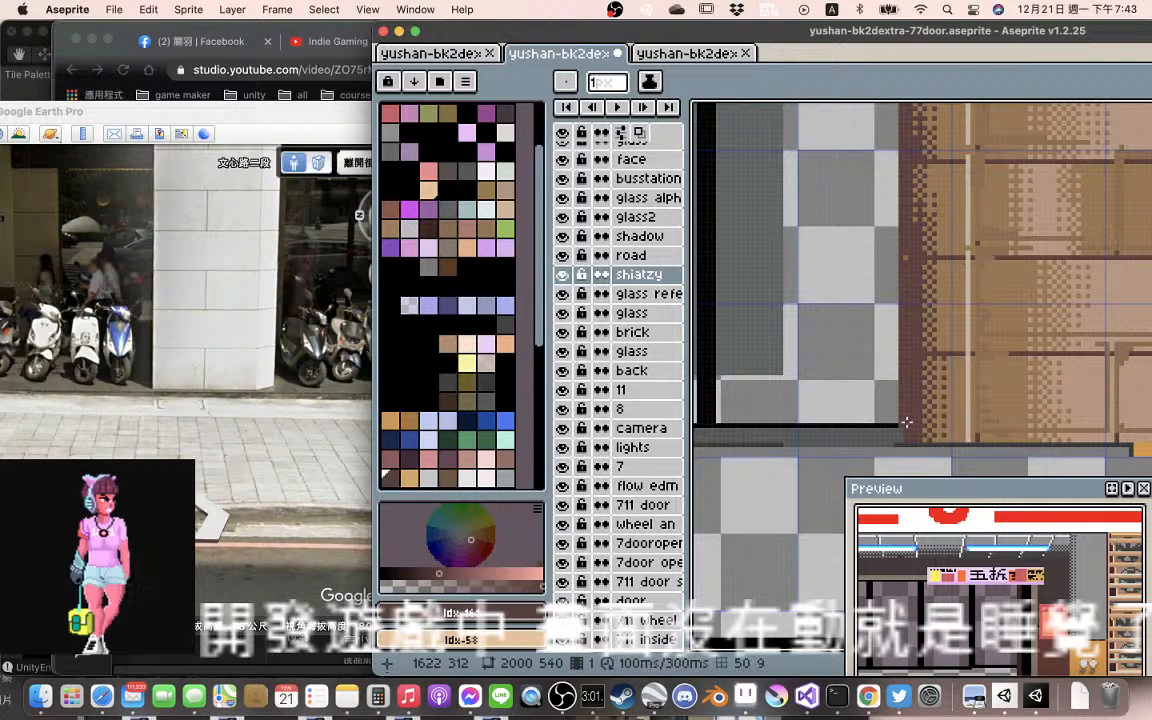
drag(906, 422, 900, 440)
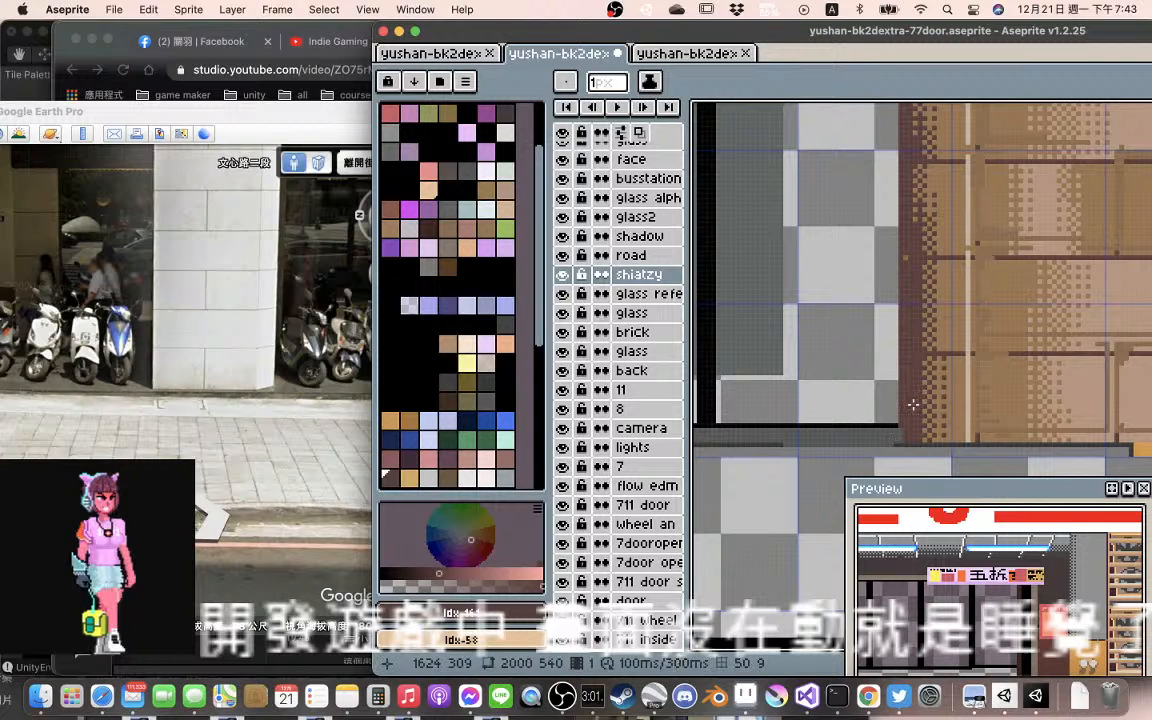
scroll(905, 385, down, 2)
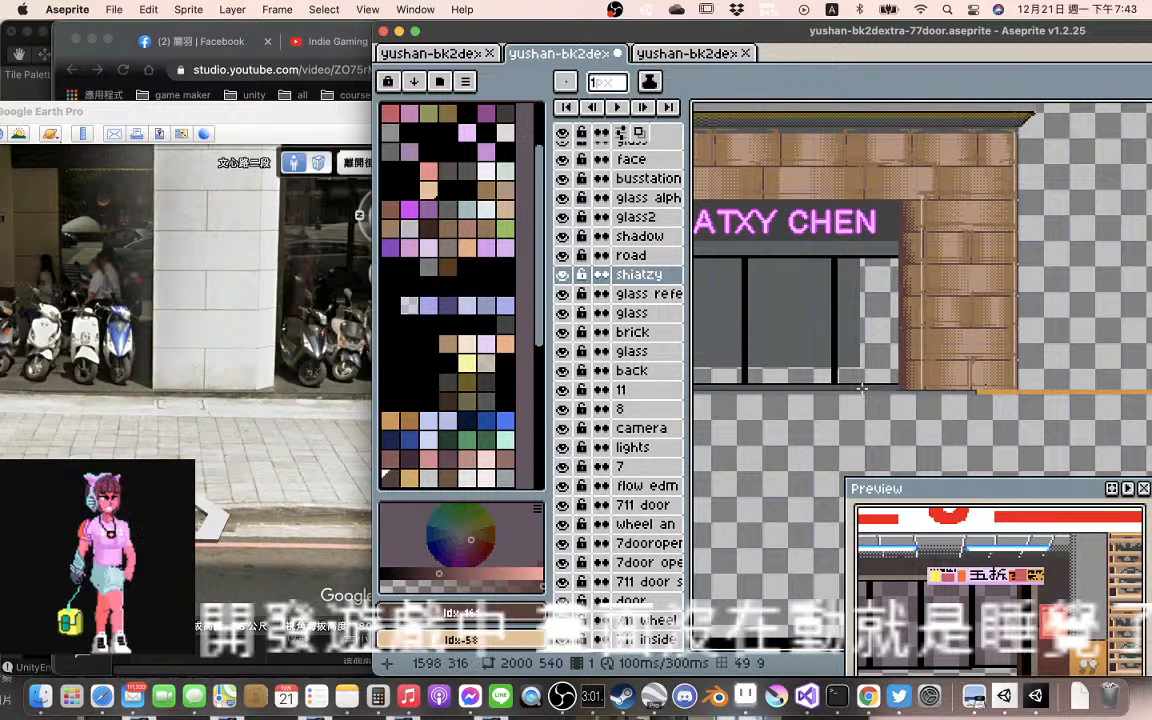
drag(862, 388, 910, 378)
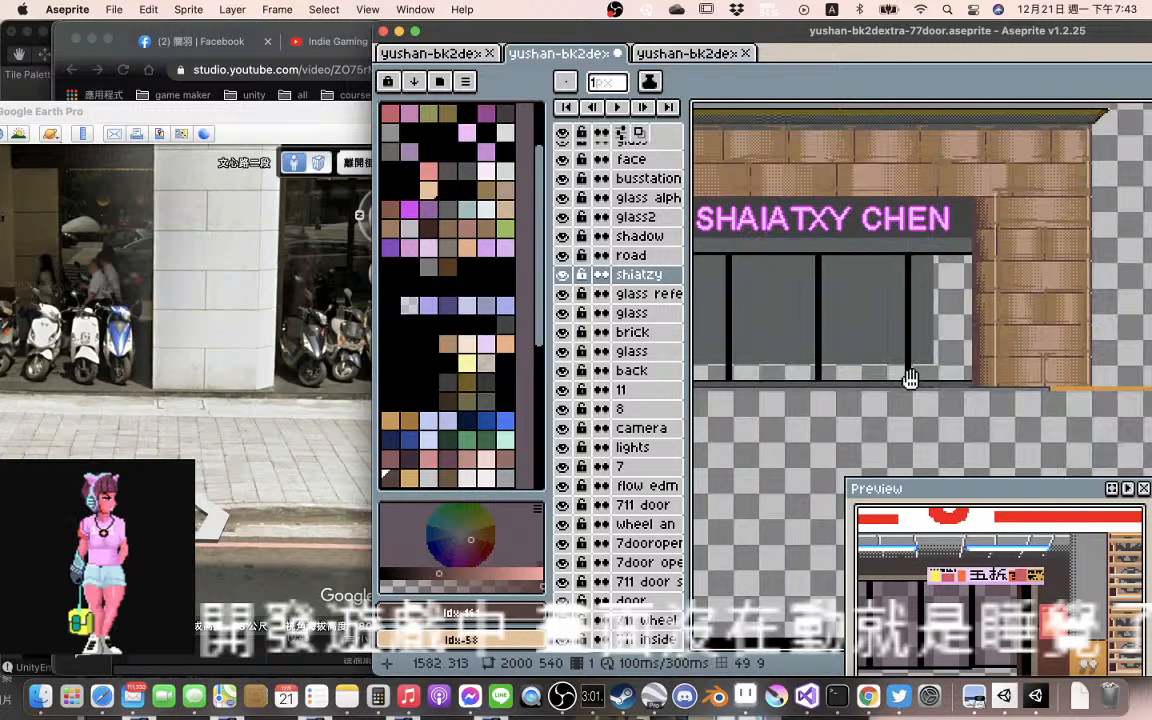
drag(834, 370, 918, 360)
scroll(843, 334, down, 1)
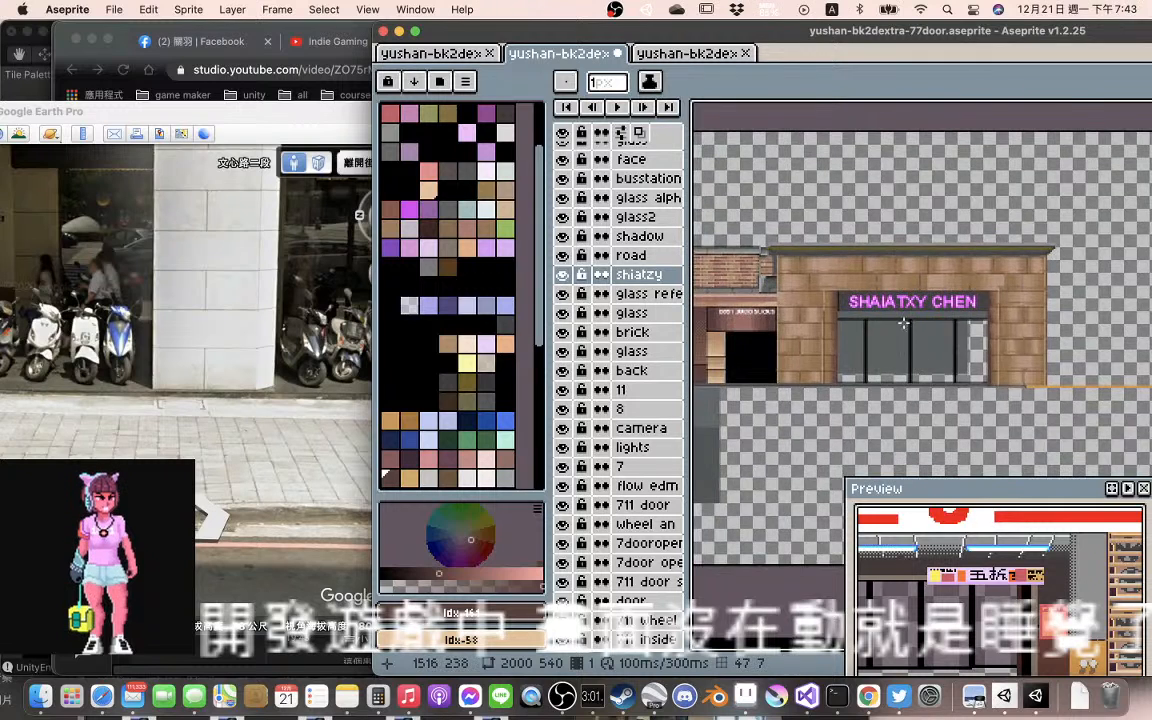
Undo the stray 1 px line drawn beneath the SHAIATXY CHEN sign
scroll(902, 326, up, 1)
scroll(902, 326, up, 1)
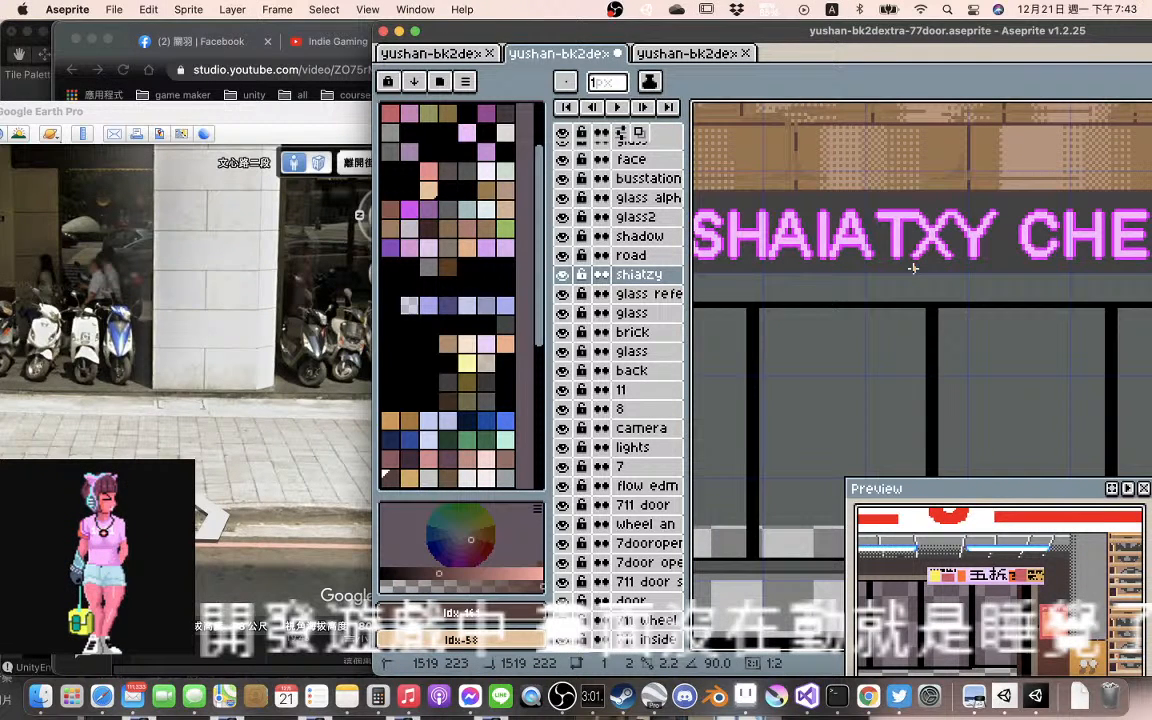
key(super+z)
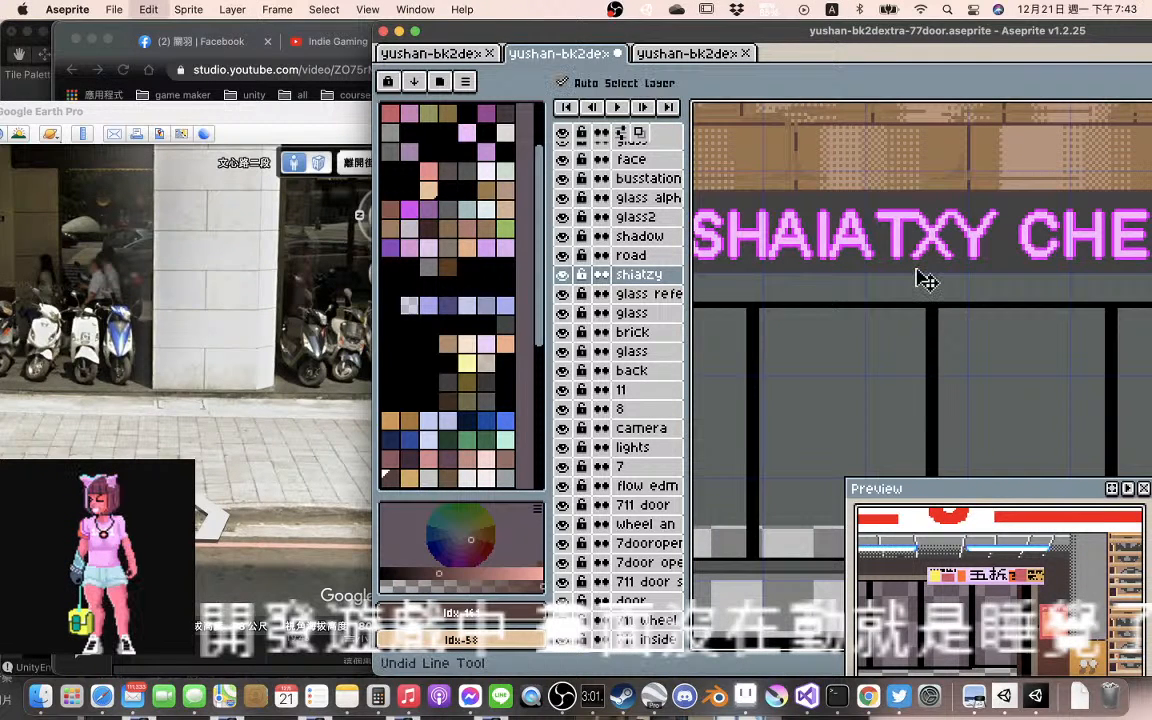
Examine the brickwork above the SHAIATXY CHEN sign and the outer edge of the shop's far brick pillar
scroll(911, 145, up, 1)
drag(911, 145, 902, 328)
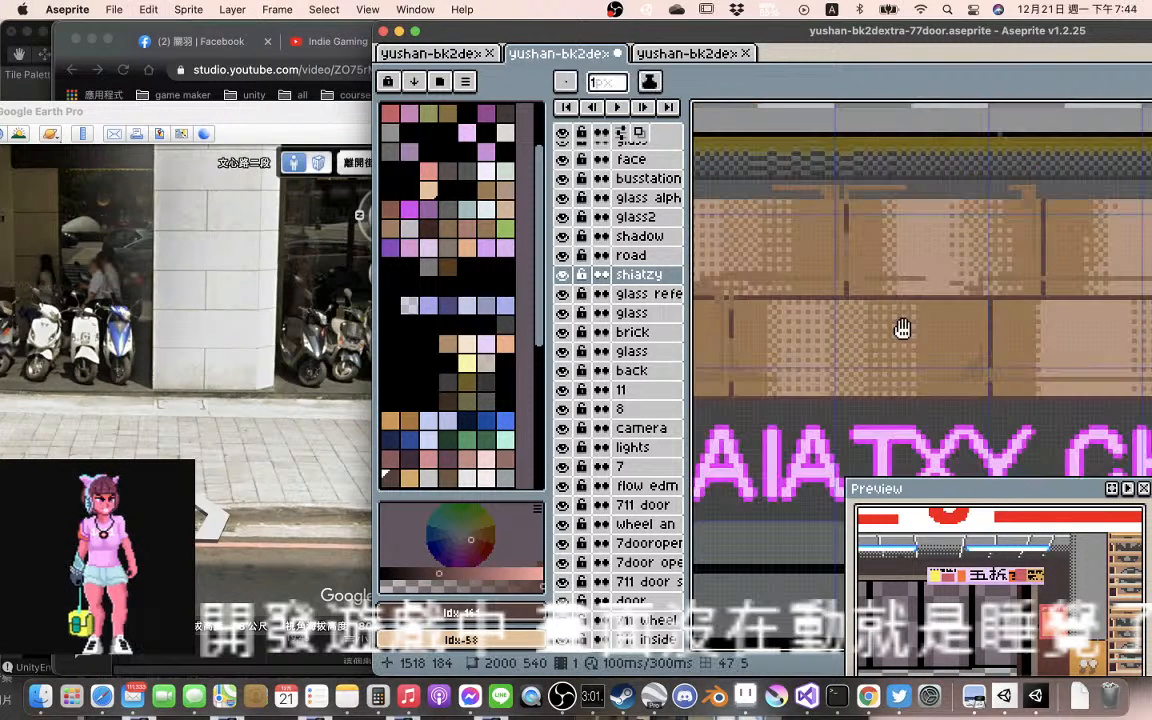
scroll(892, 281, down, 1)
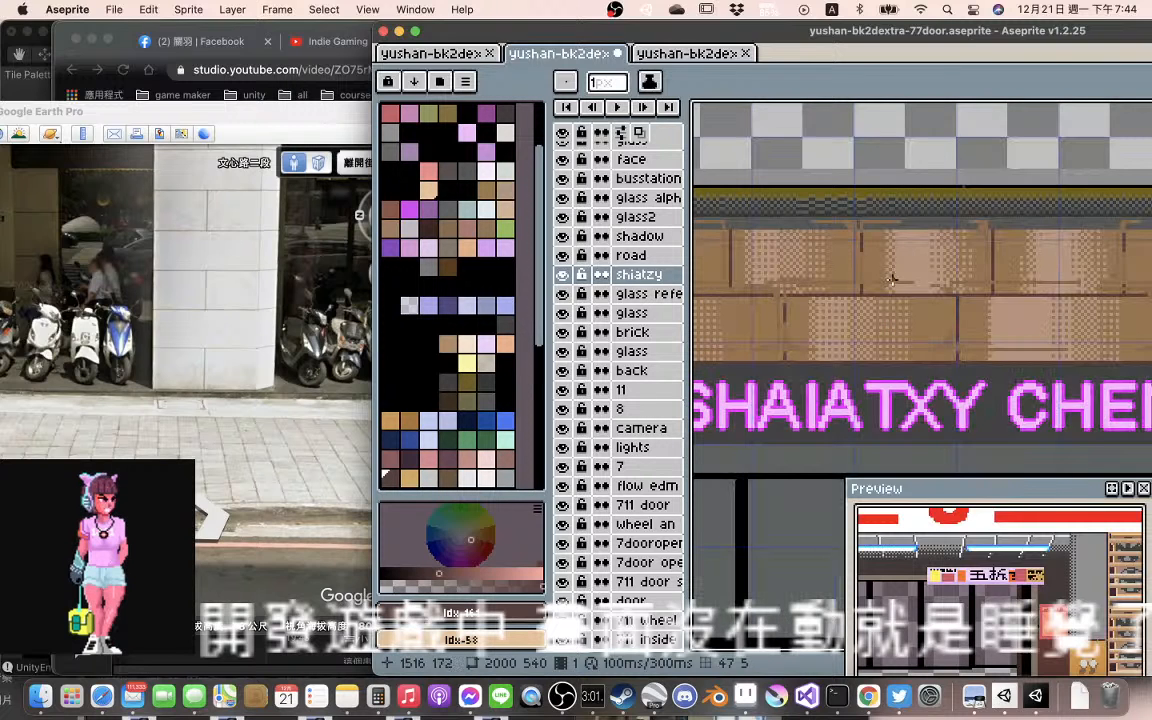
drag(892, 281, 1107, 346)
drag(779, 293, 877, 287)
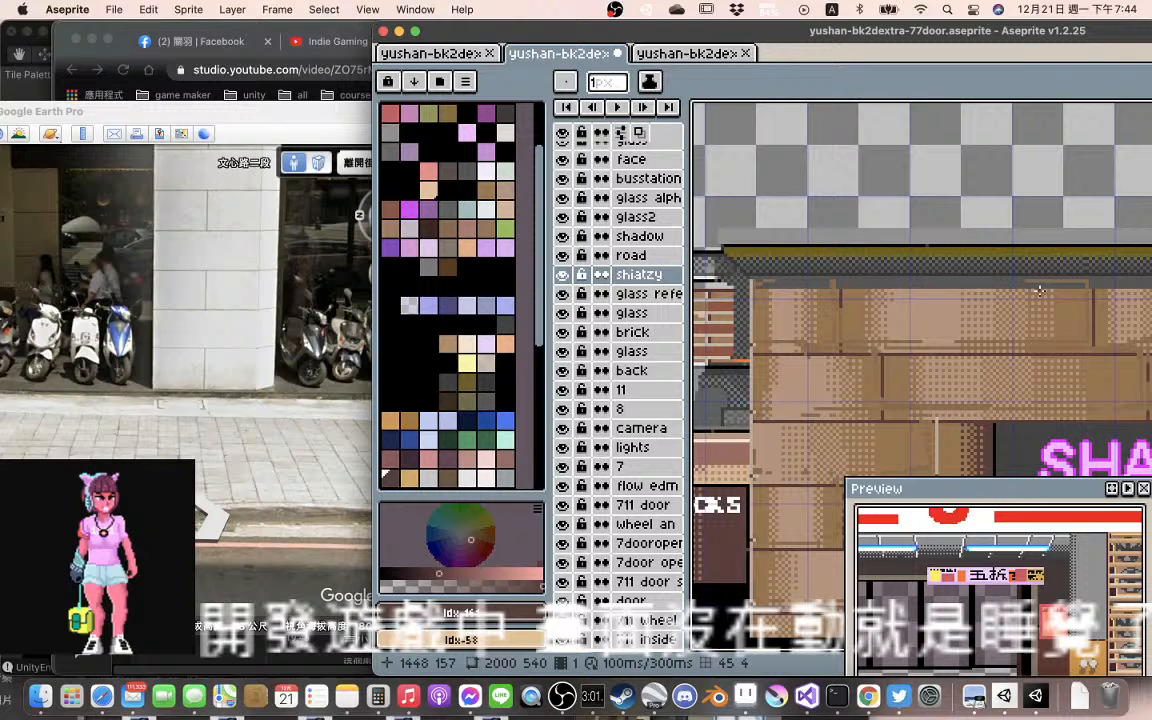
drag(1040, 290, 877, 268)
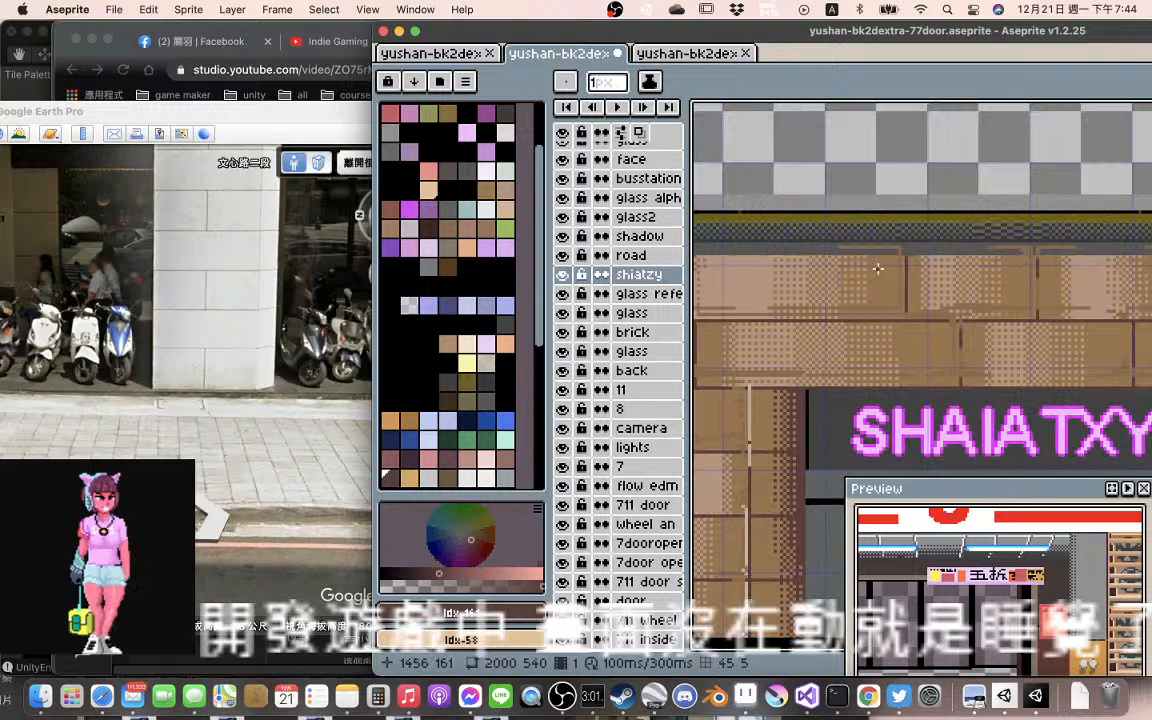
scroll(878, 268, down, 2)
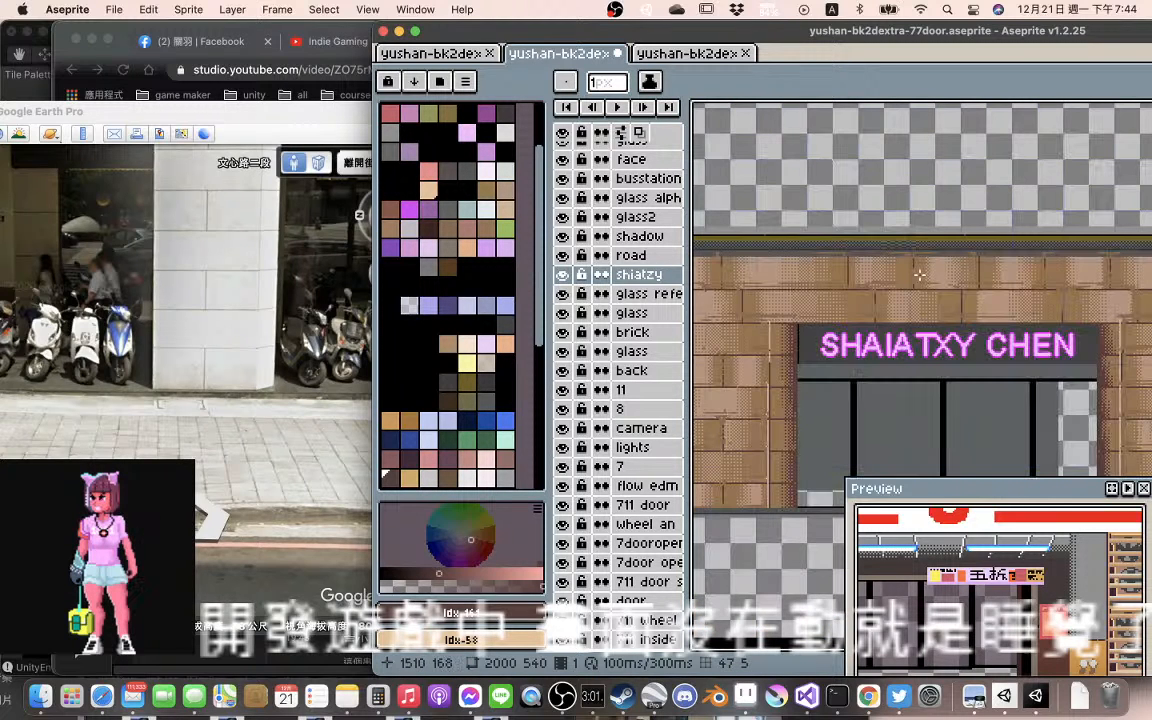
scroll(978, 281, down, 2)
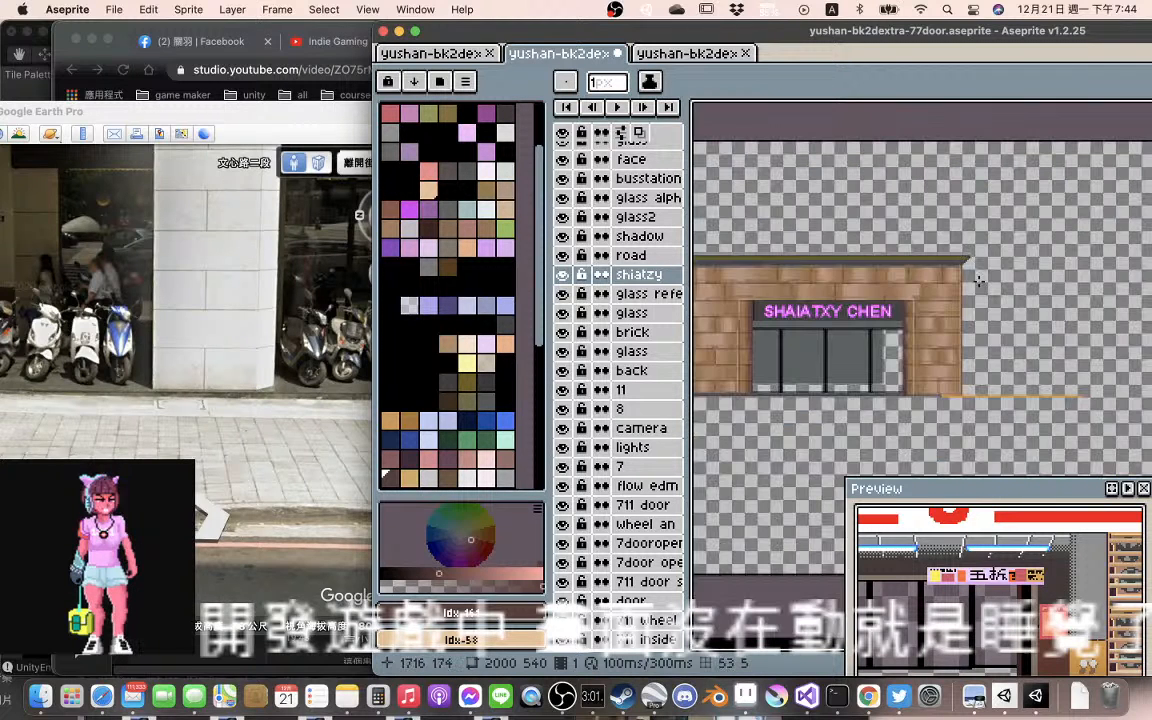
scroll(978, 281, up, 2)
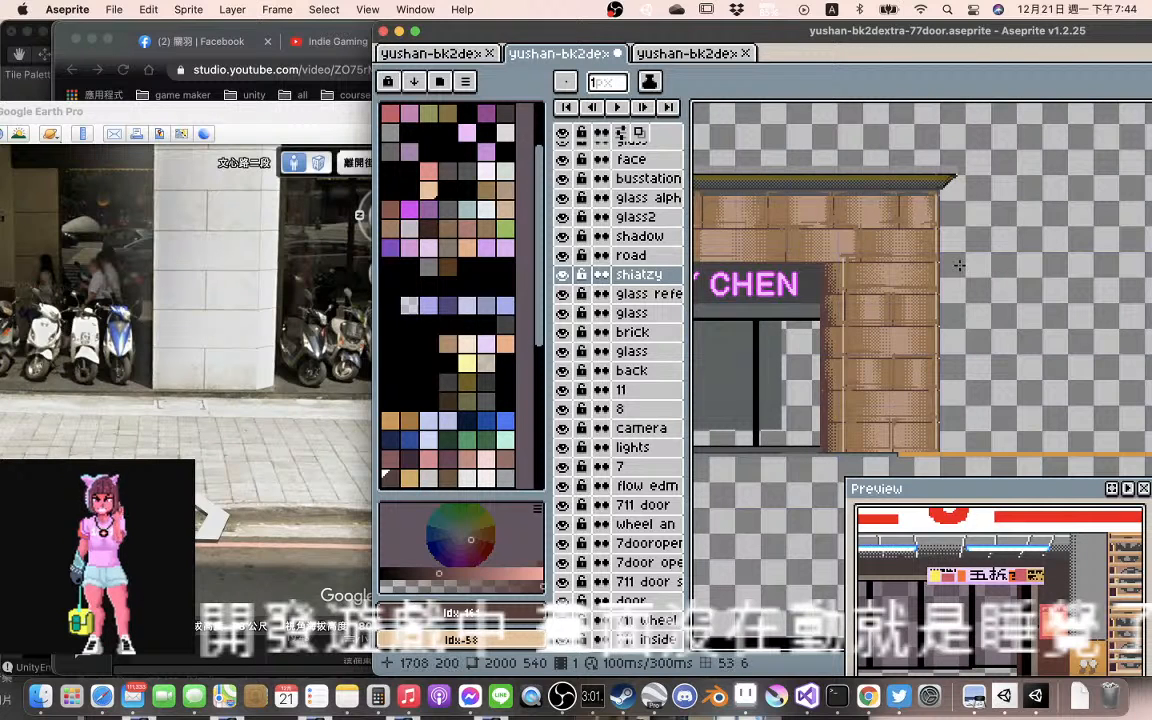
scroll(960, 266, up, 1)
scroll(959, 265, up, 1)
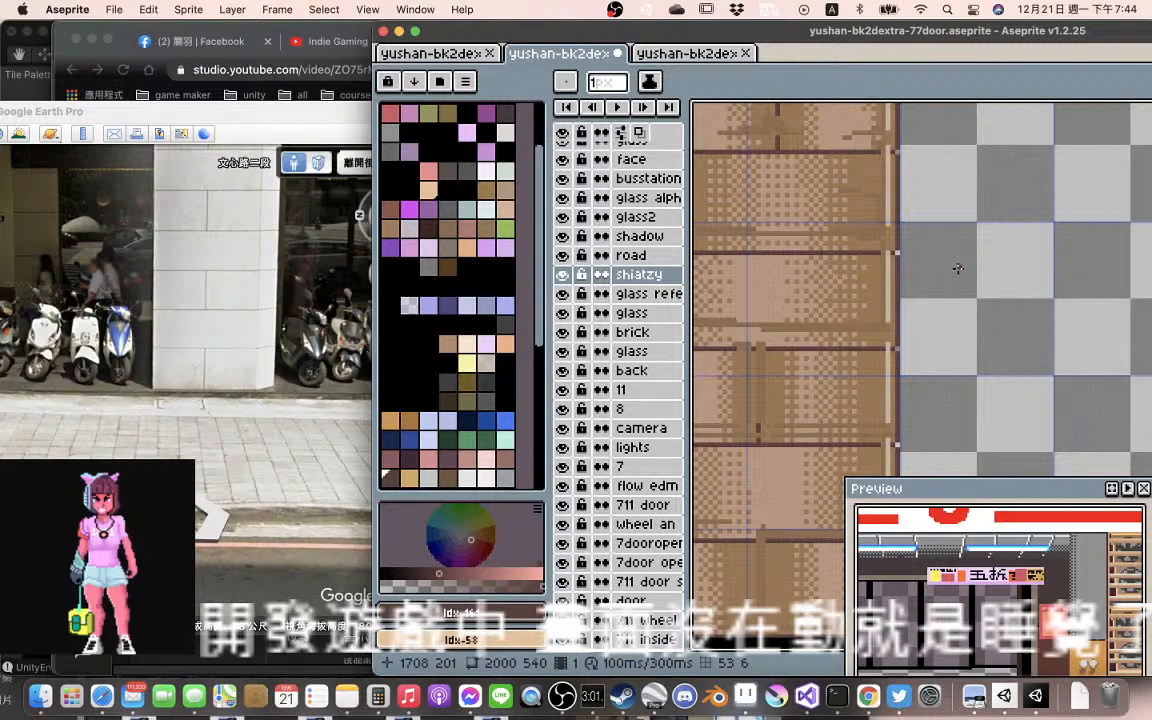
scroll(957, 267, down, 1)
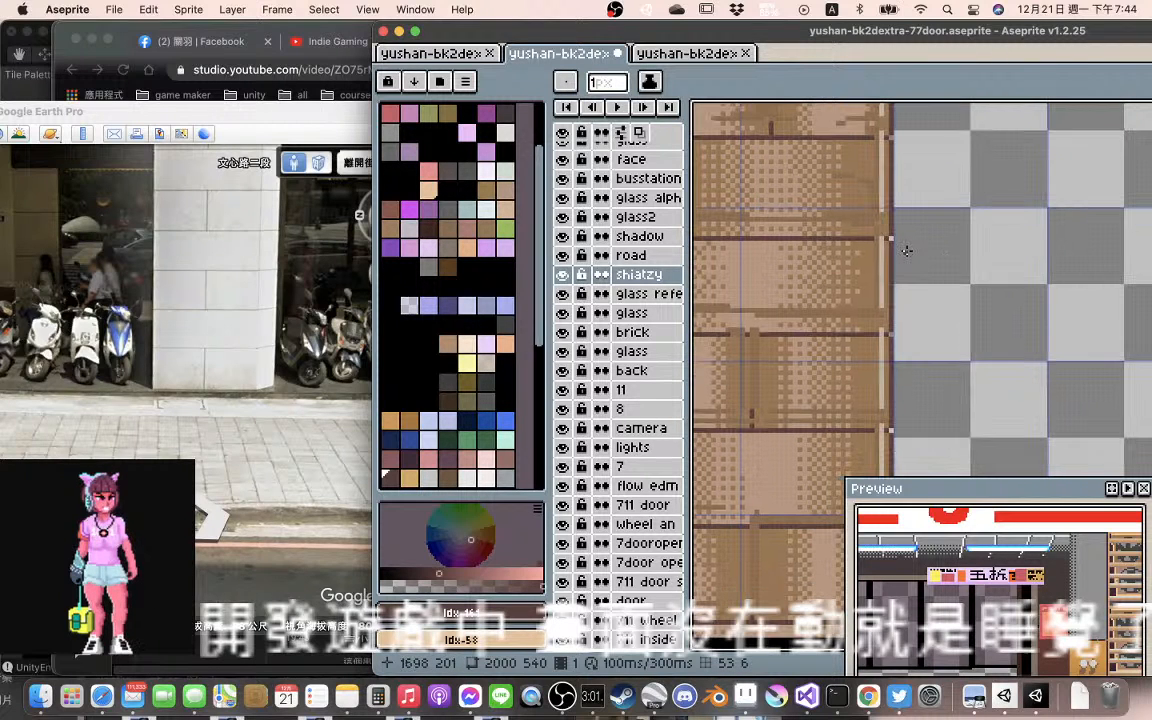
scroll(958, 268, up, 1)
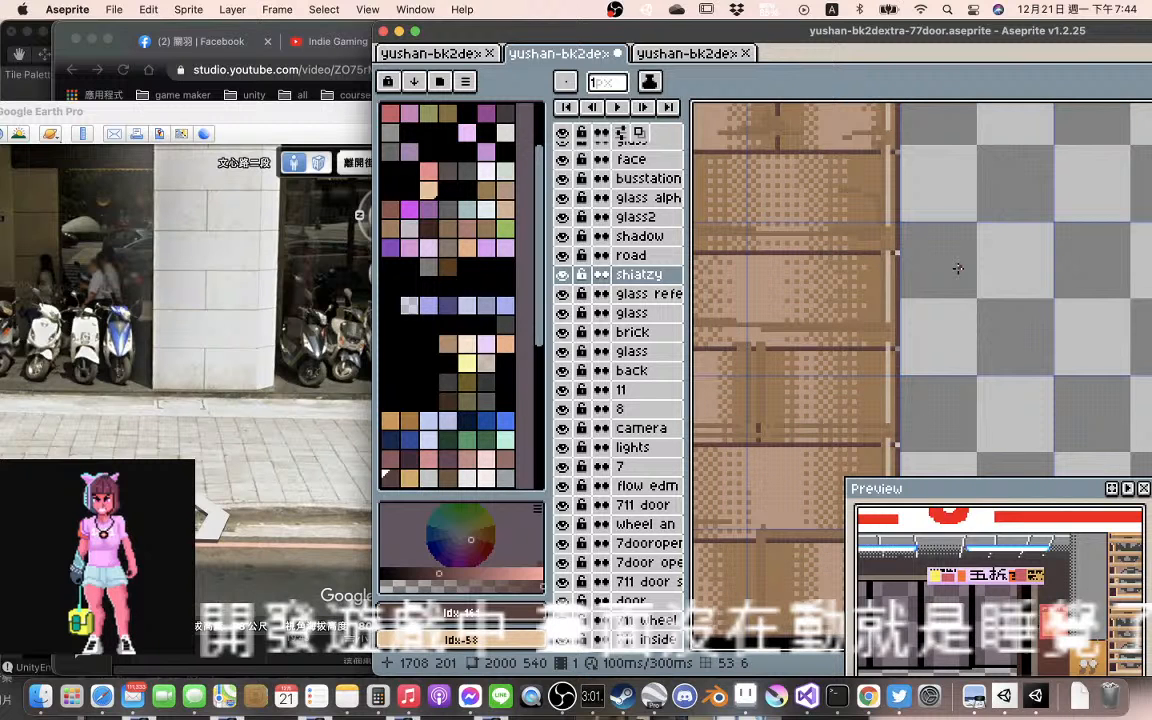
scroll(906, 251, down, 1)
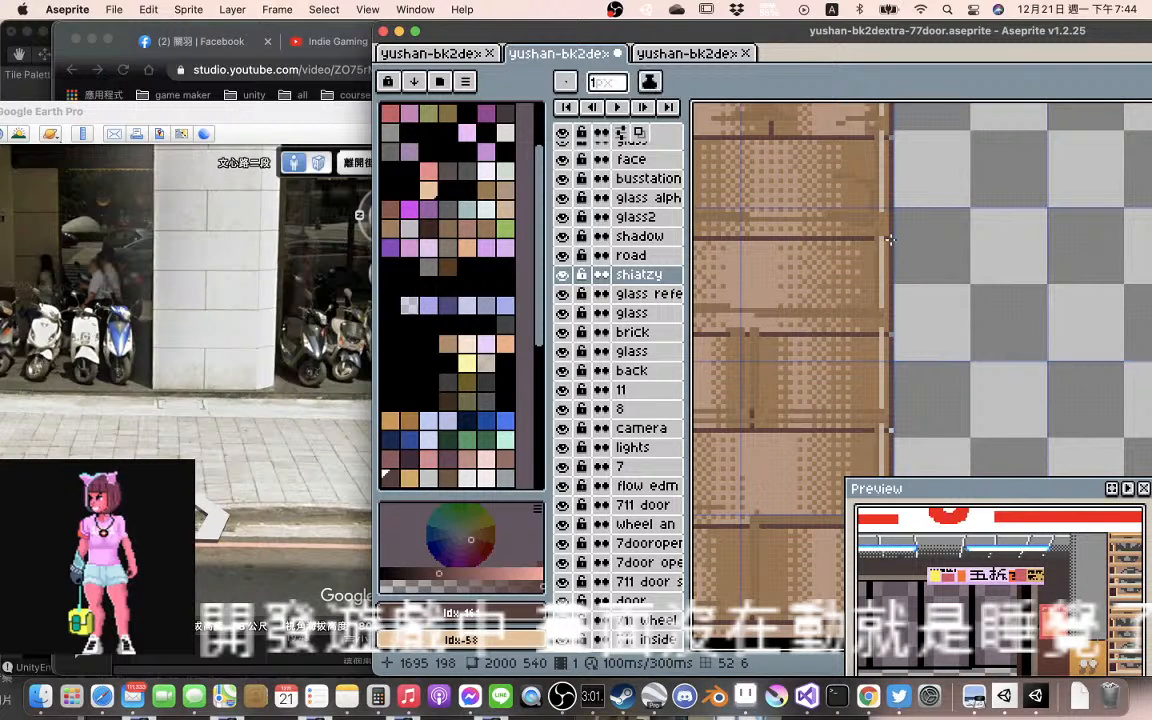
Try to erase the light joint pixel on the far pillar's outer edge with the 1 px eraser on the shiatzy layer
key(e)
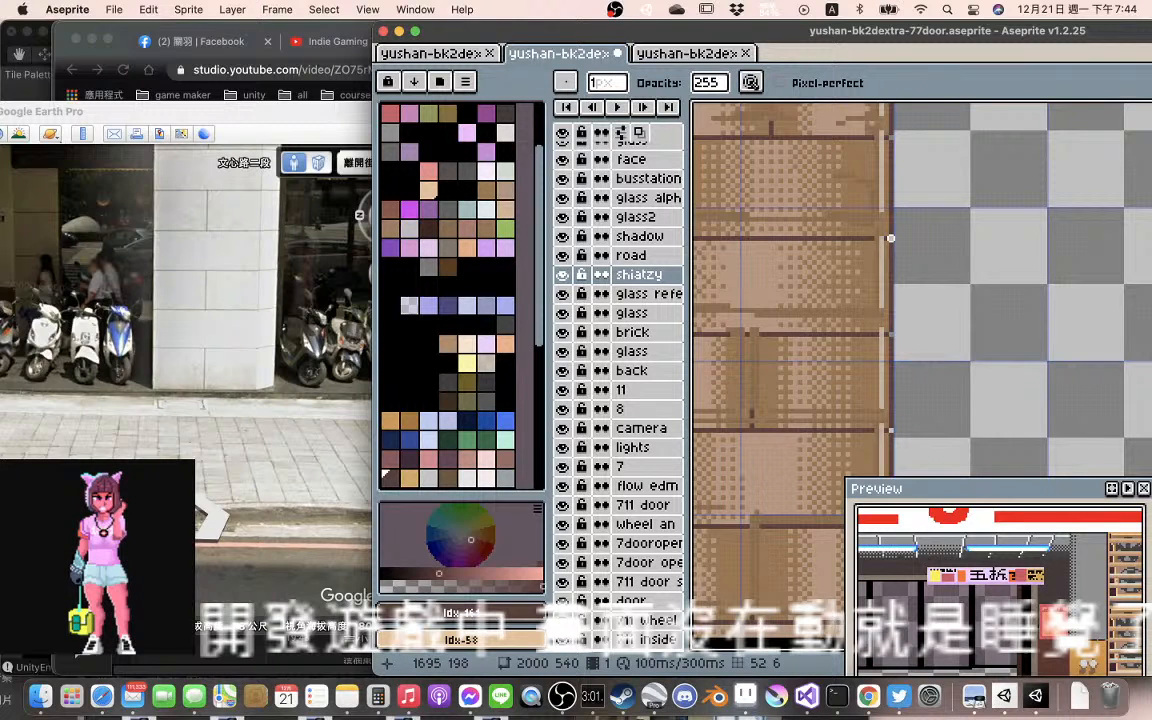
key(e)
click(891, 238)
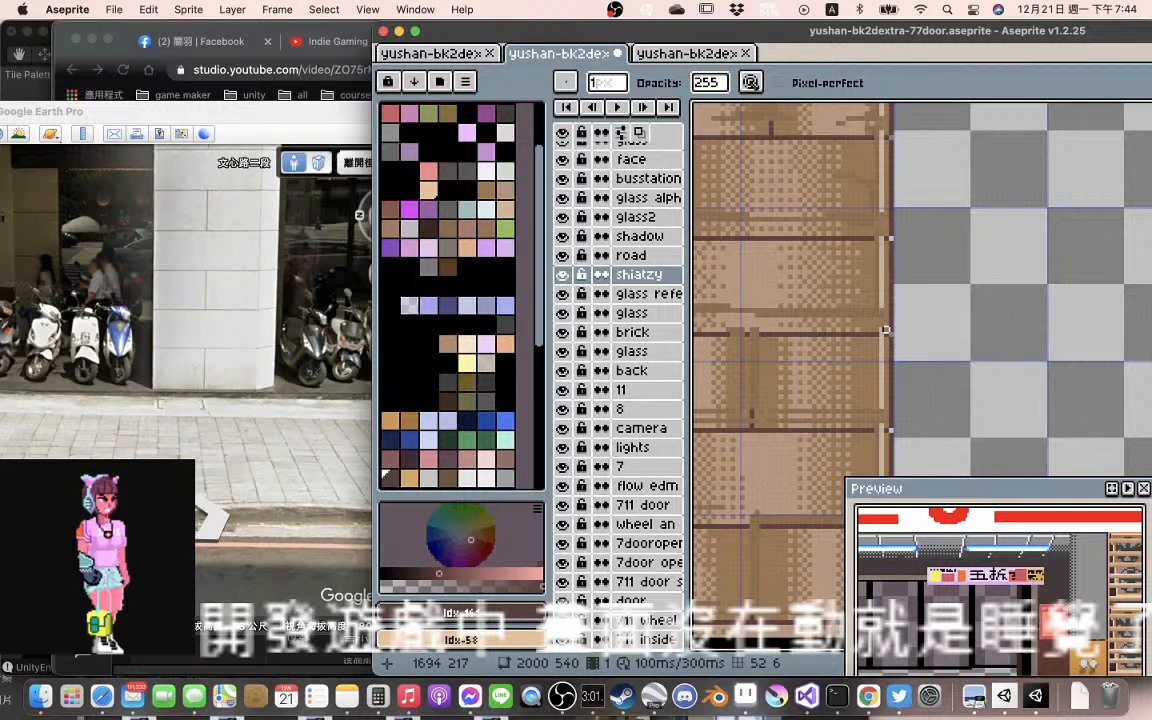
key(v)
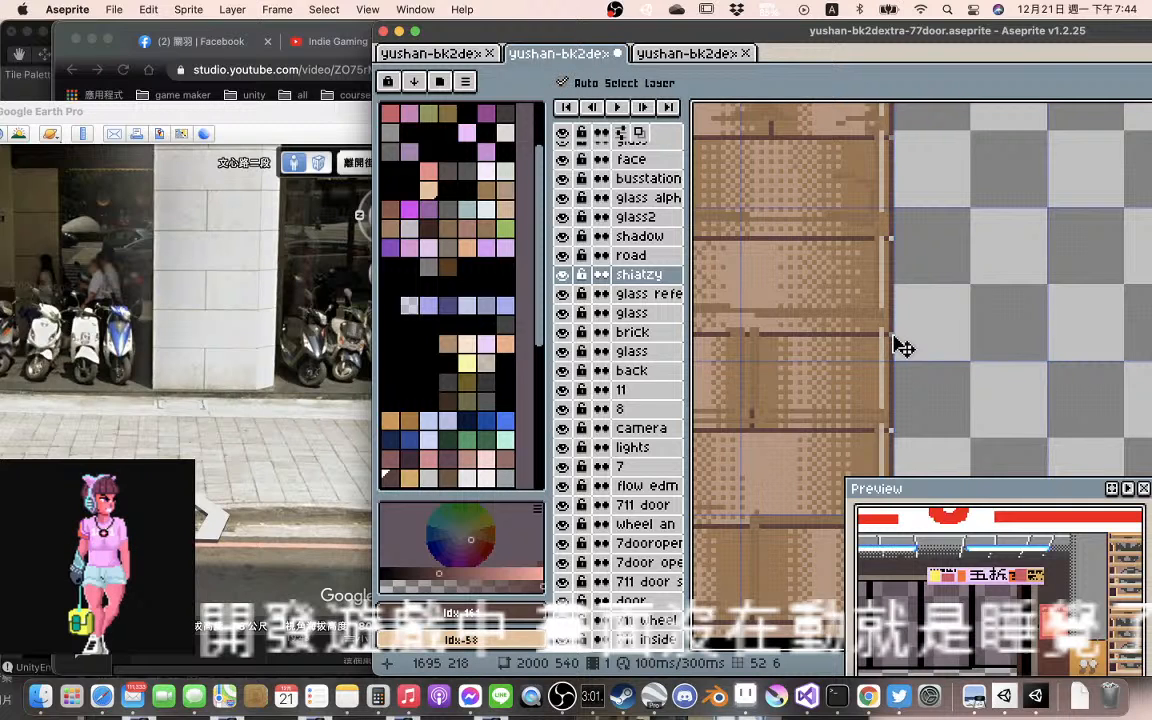
key(b)
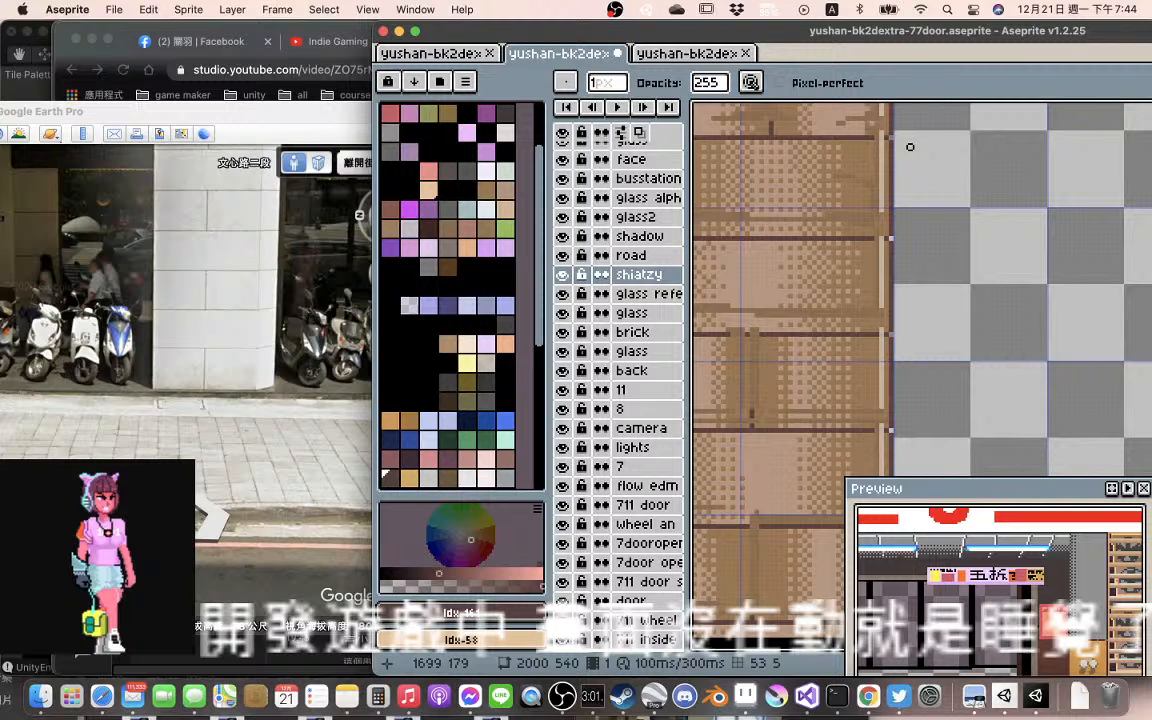
Examine the roof's far corner and the joins between the JUGO SUCKS shop, its red-brick wall and the near brick pillar
scroll(910, 147, down, 3)
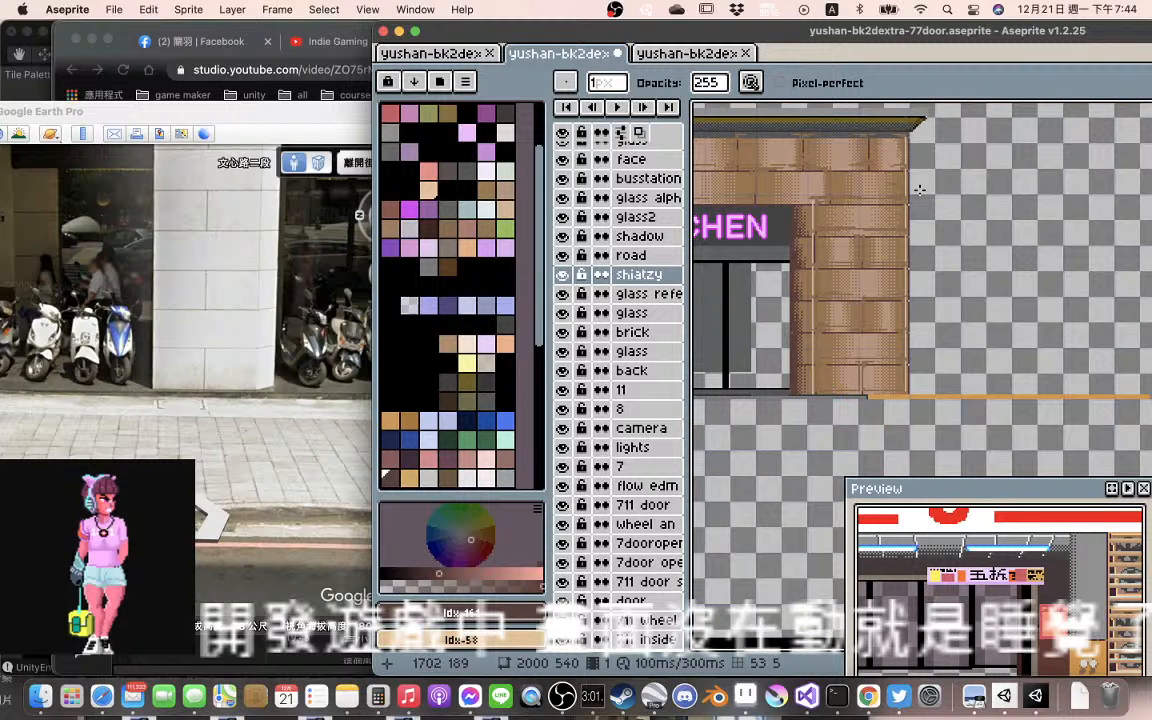
scroll(919, 188, up, 2)
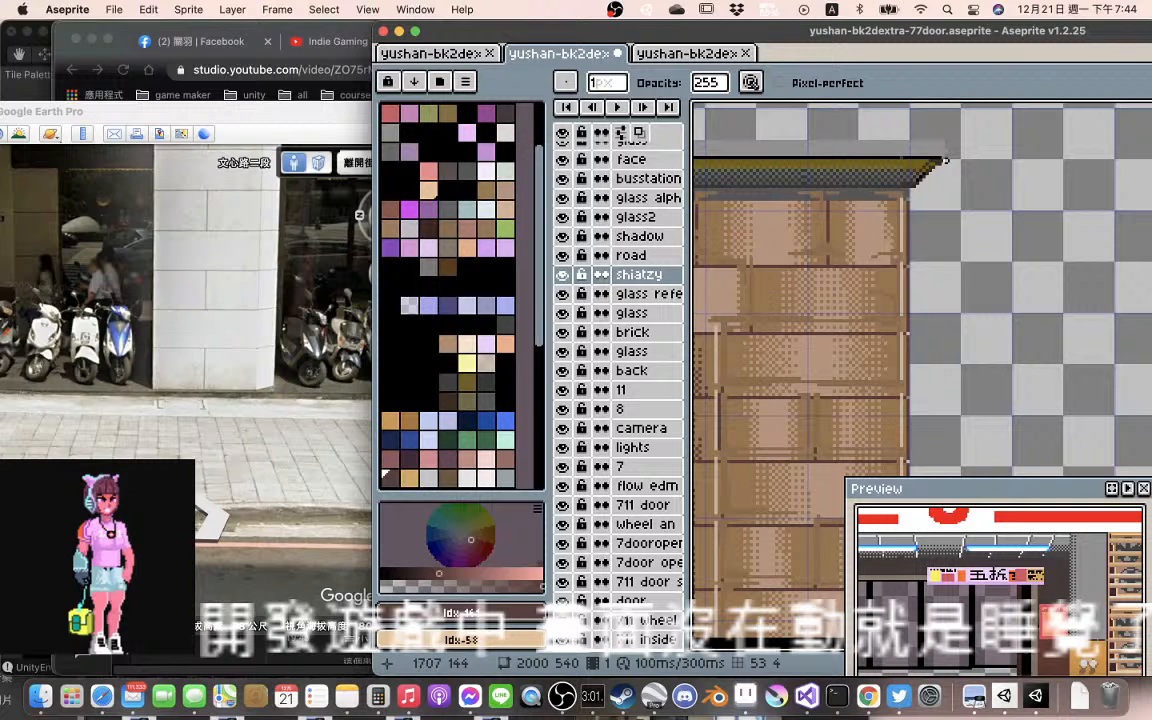
scroll(945, 160, up, 2)
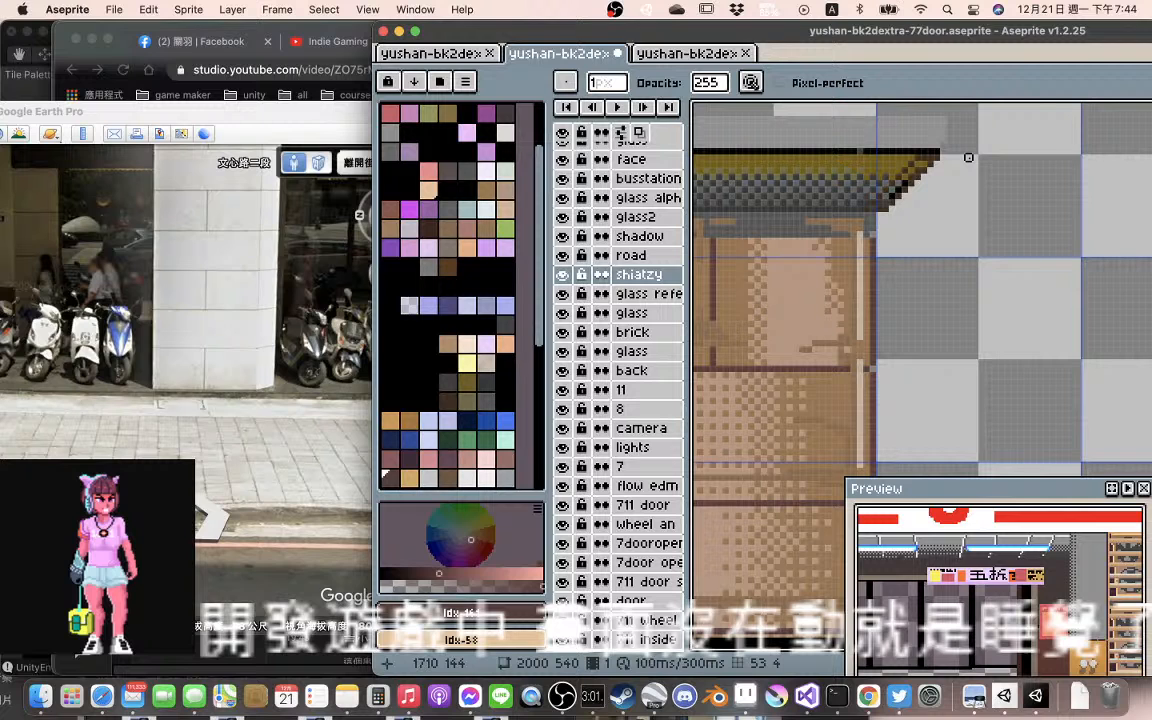
scroll(968, 157, down, 3)
drag(702, 192, 1039, 199)
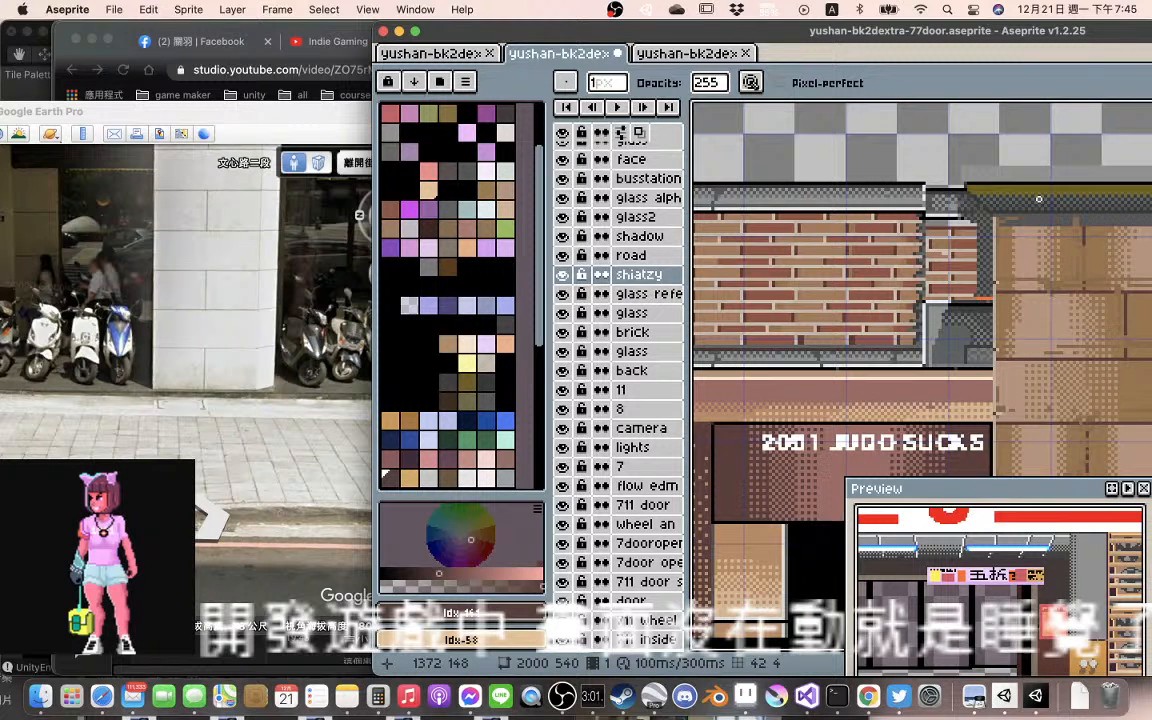
scroll(1039, 199, up, 2)
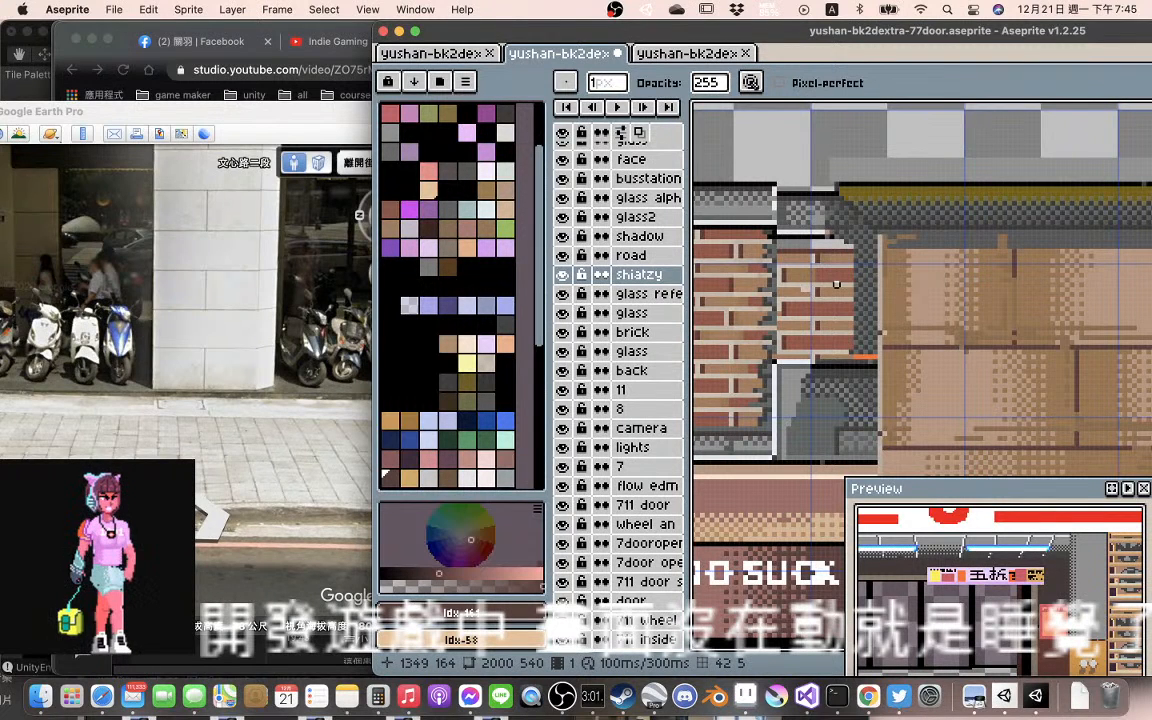
scroll(836, 284, down, 1)
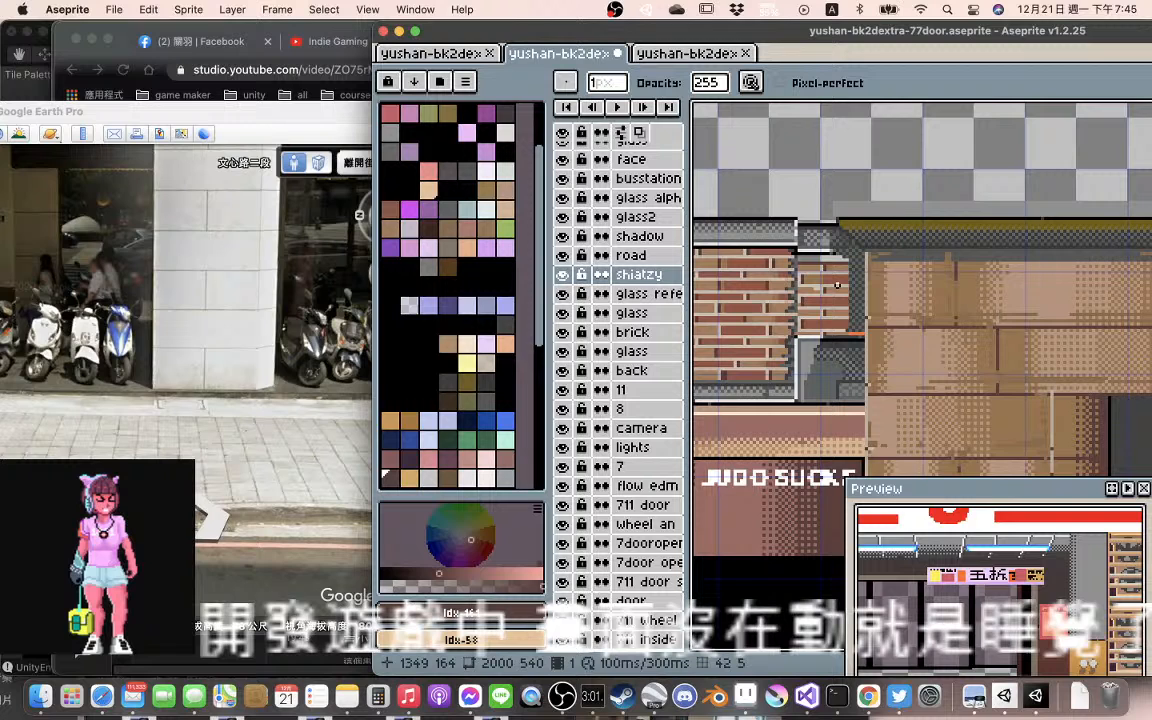
drag(836, 285, 834, 276)
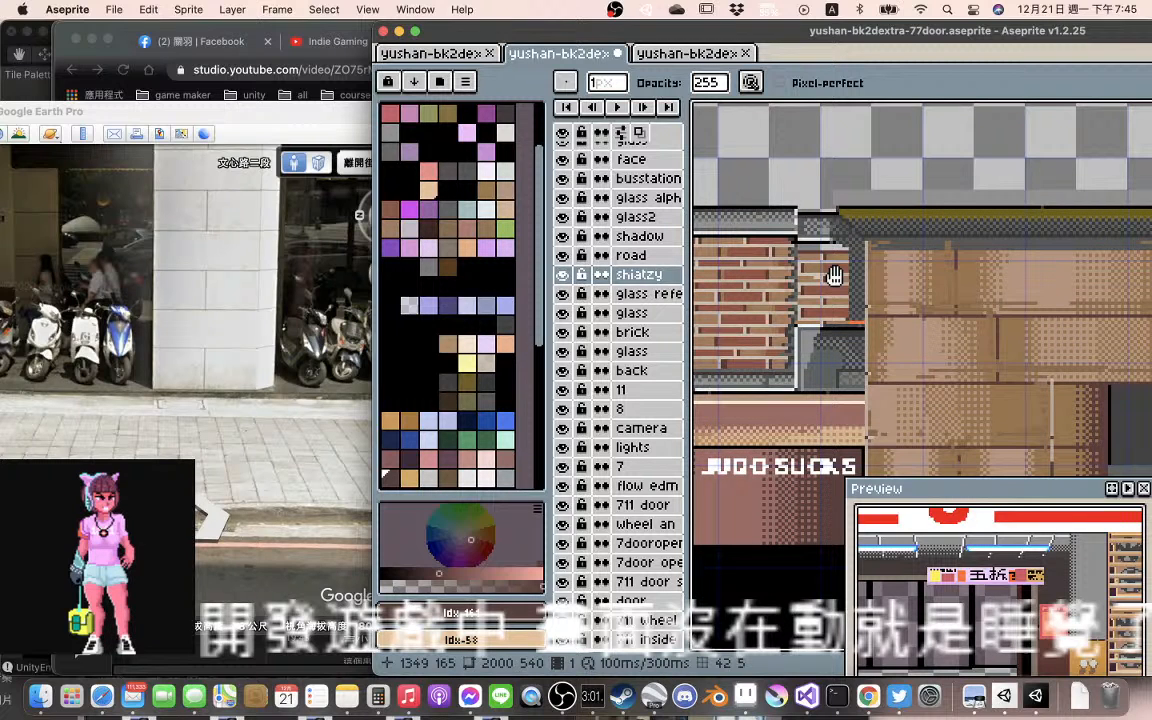
scroll(840, 307, up, 1)
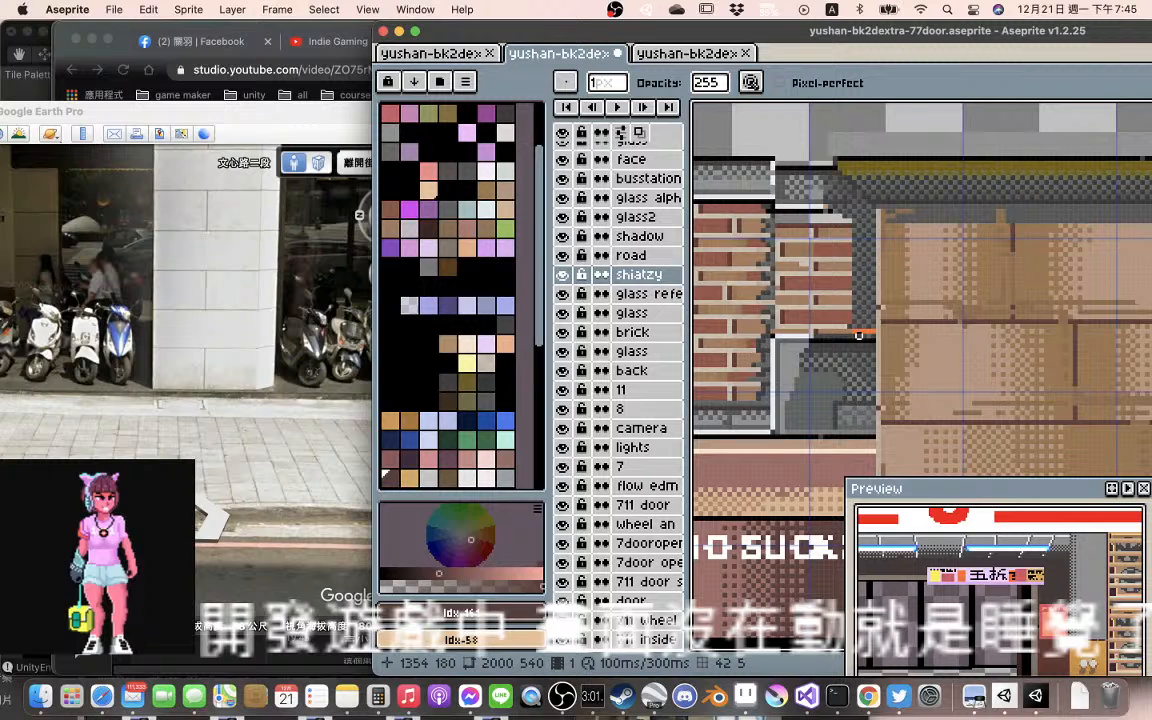
scroll(858, 336, down, 1)
scroll(917, 319, down, 1)
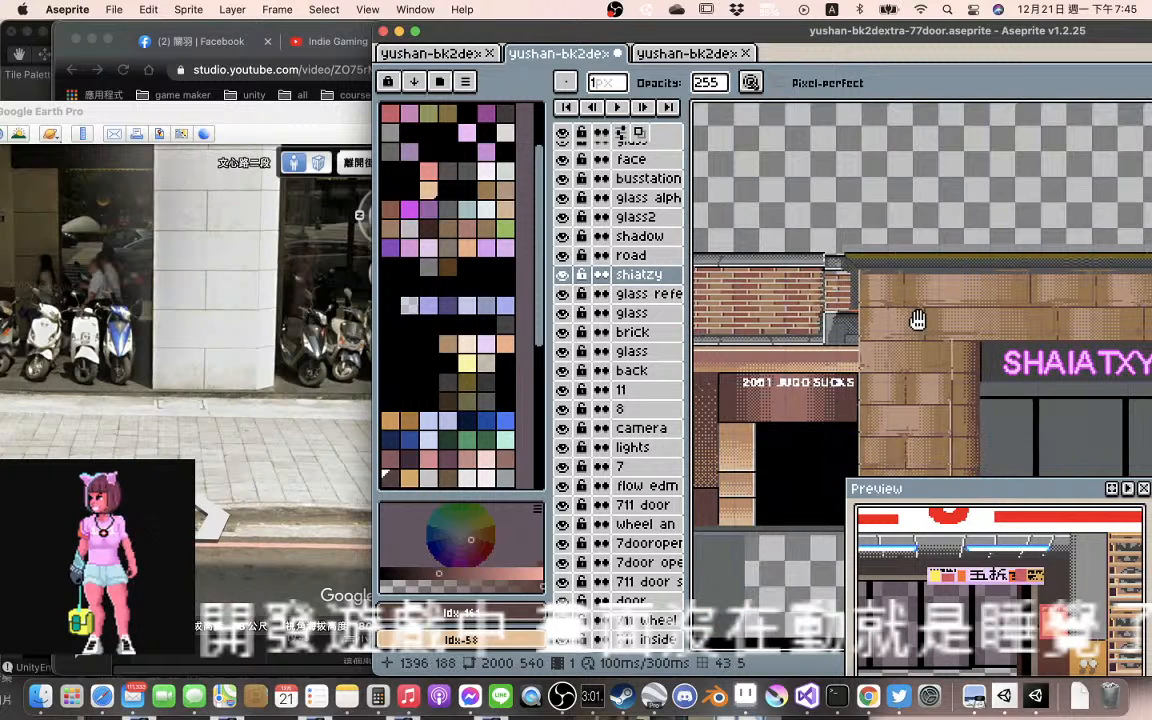
scroll(918, 330, down, 2)
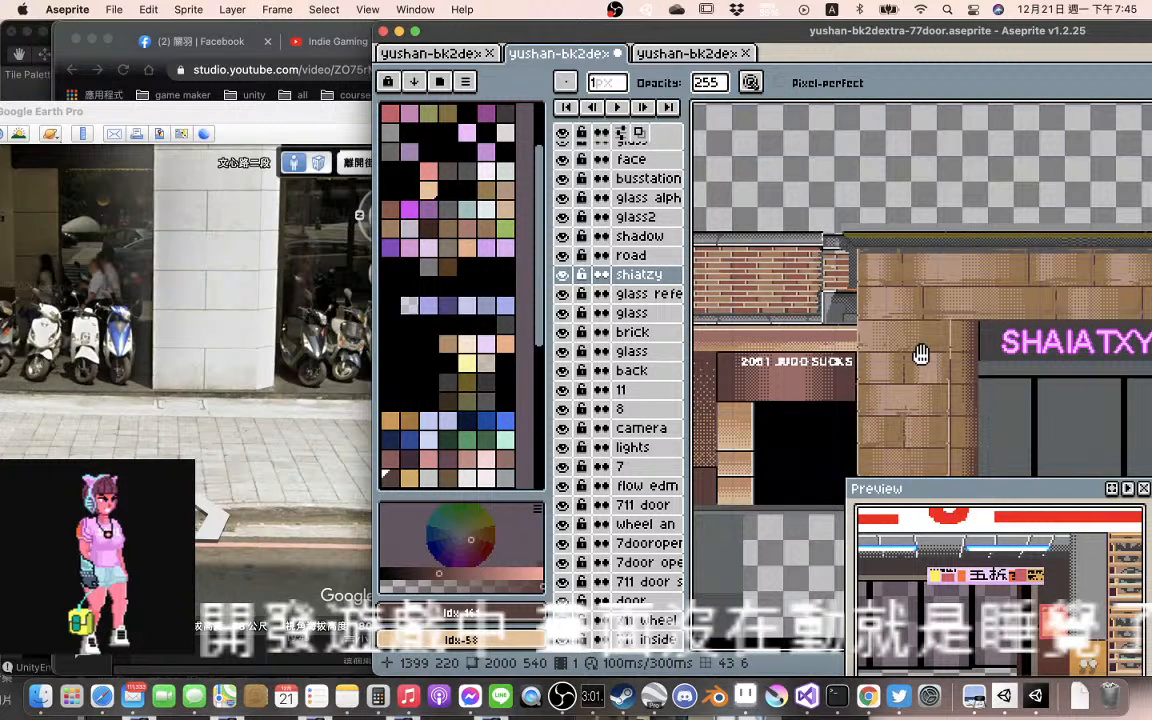
scroll(895, 400, up, 1)
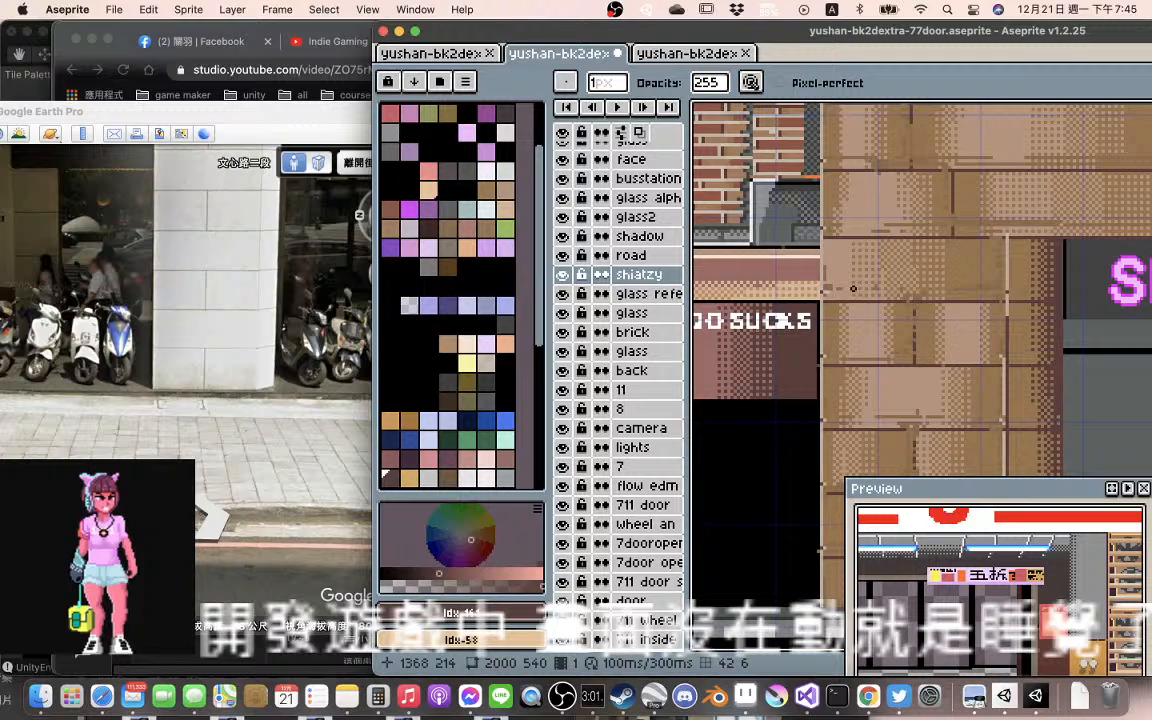
Select the shadow layer at the near brick pillar and move its content 3 px down
key(v)
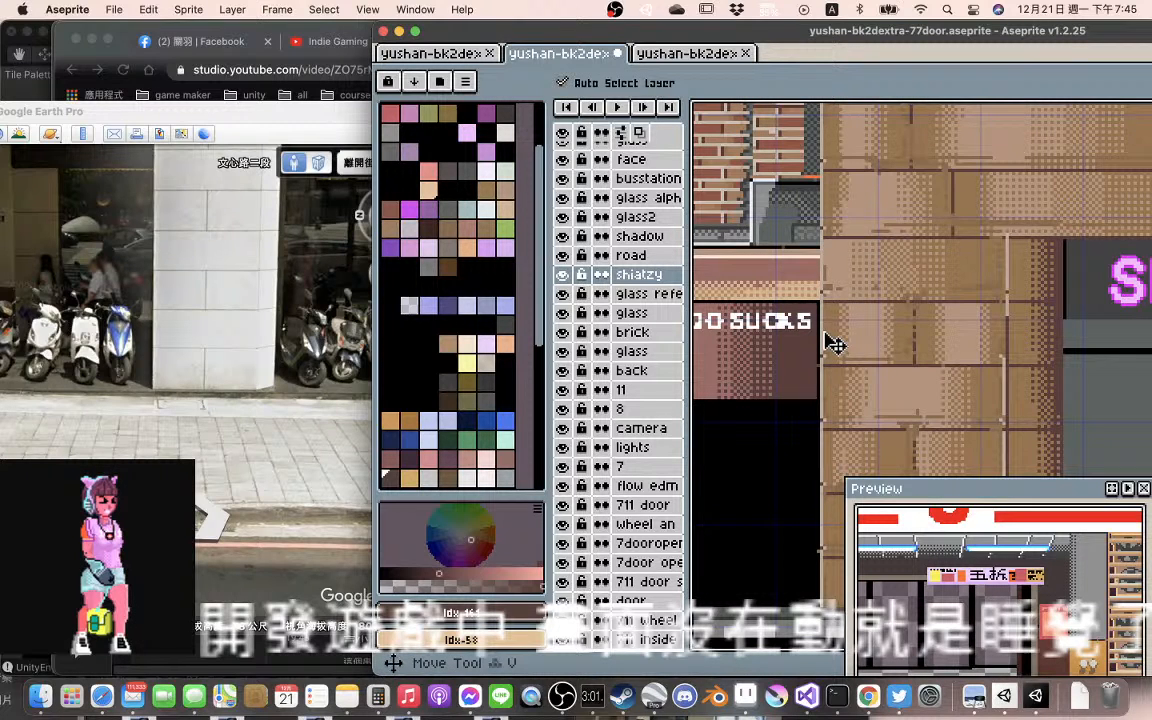
click(831, 349)
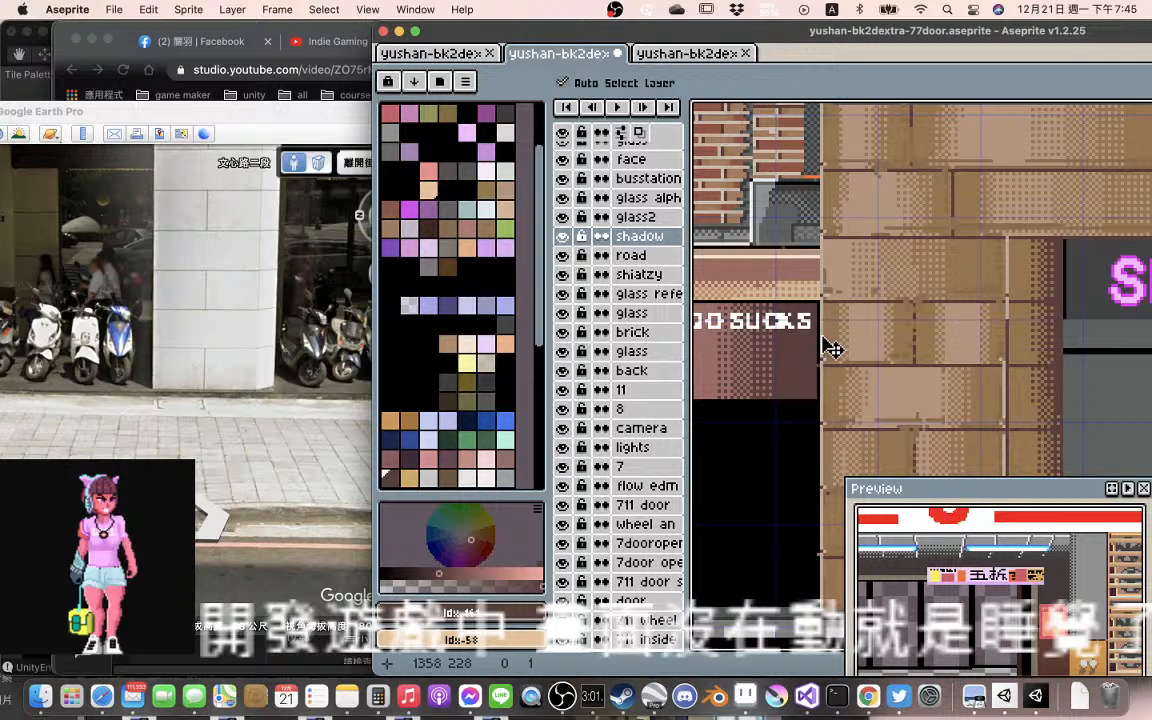
drag(831, 349, 829, 354)
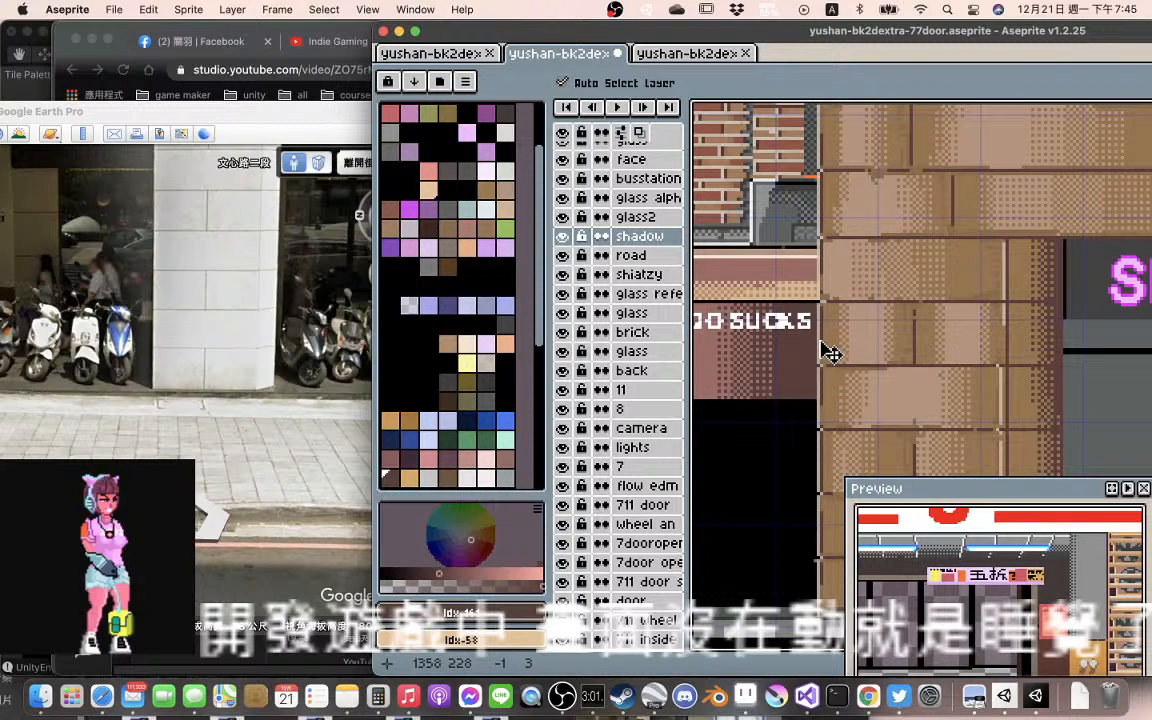
drag(829, 352, 833, 354)
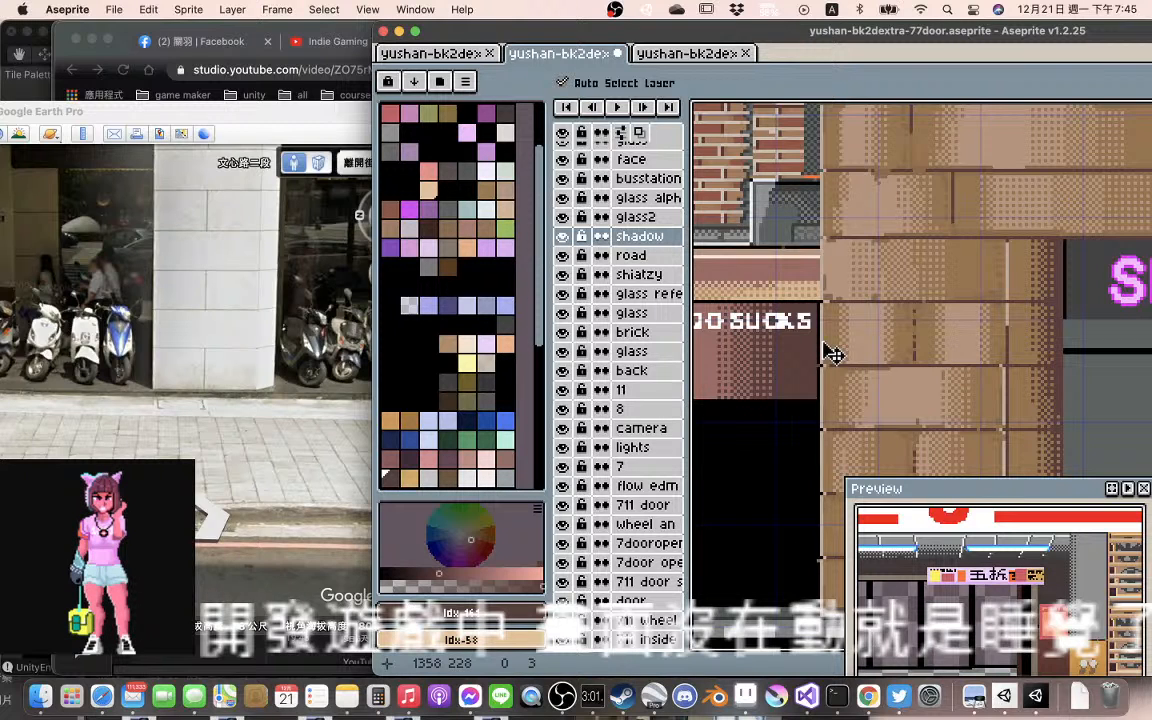
key(Right)
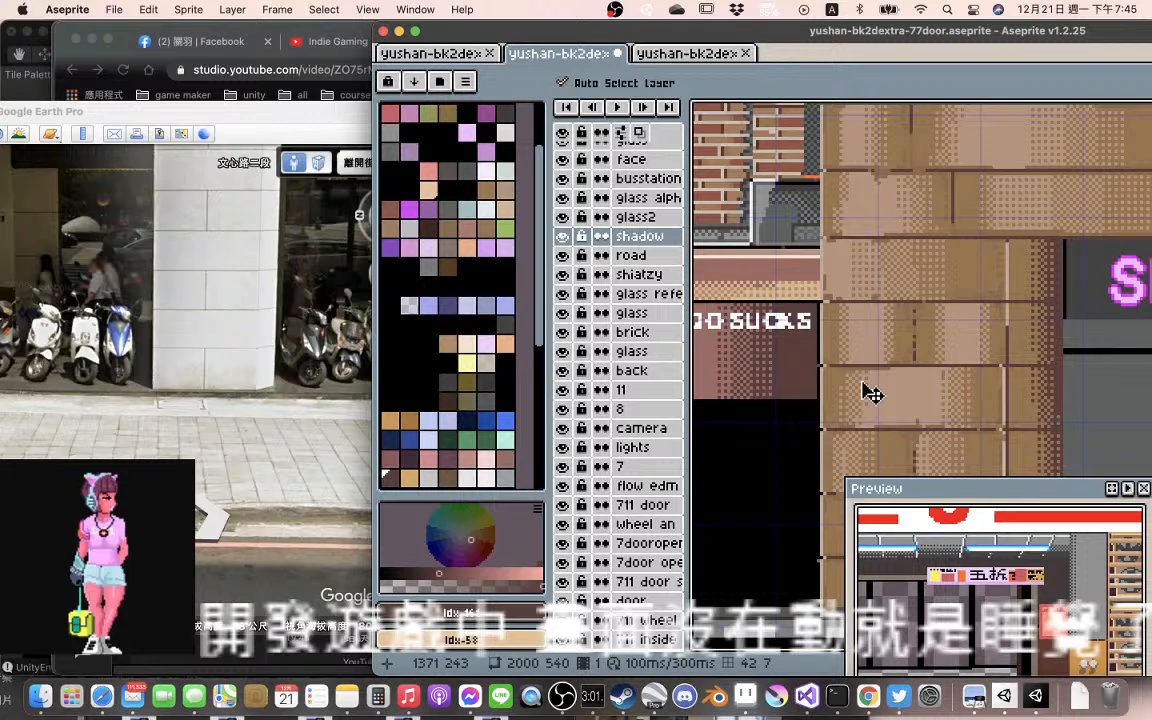
Select the road layer at the near pillar's base, try moving it slightly down and return it to its place
scroll(872, 395, down, 5)
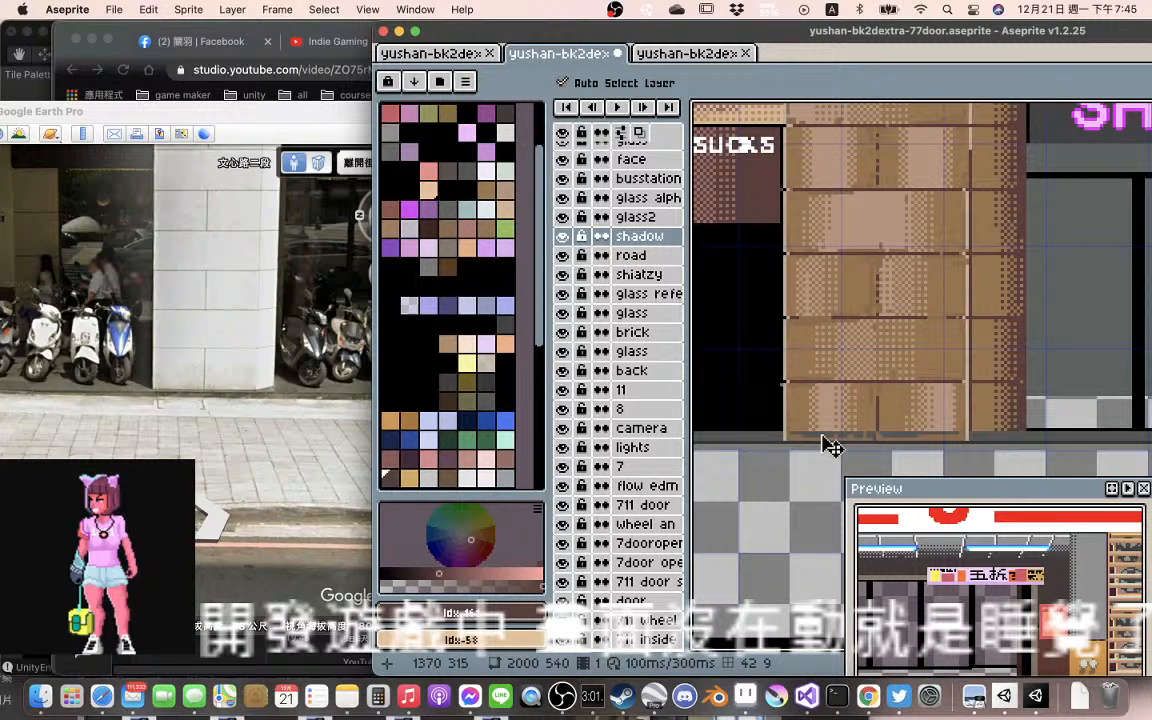
drag(826, 446, 826, 452)
drag(828, 453, 829, 447)
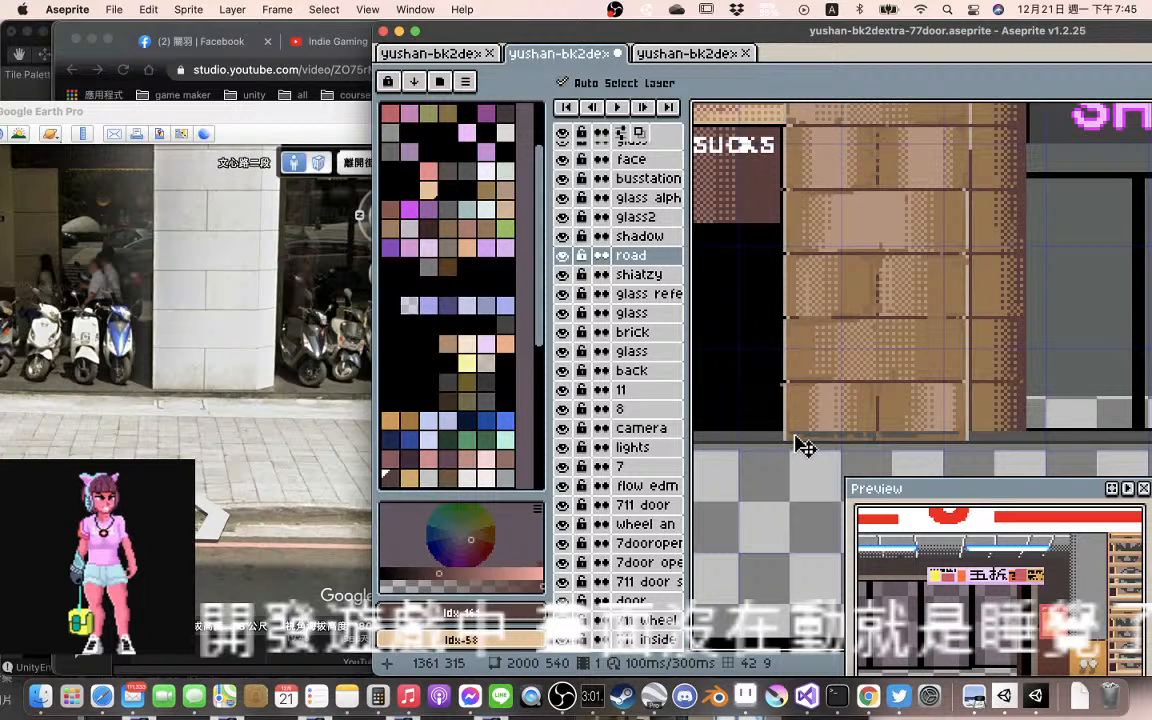
Sample the #535656 grey from the road edge and draw it over the near pillar's bottom outer corner on the road layer
key(i)
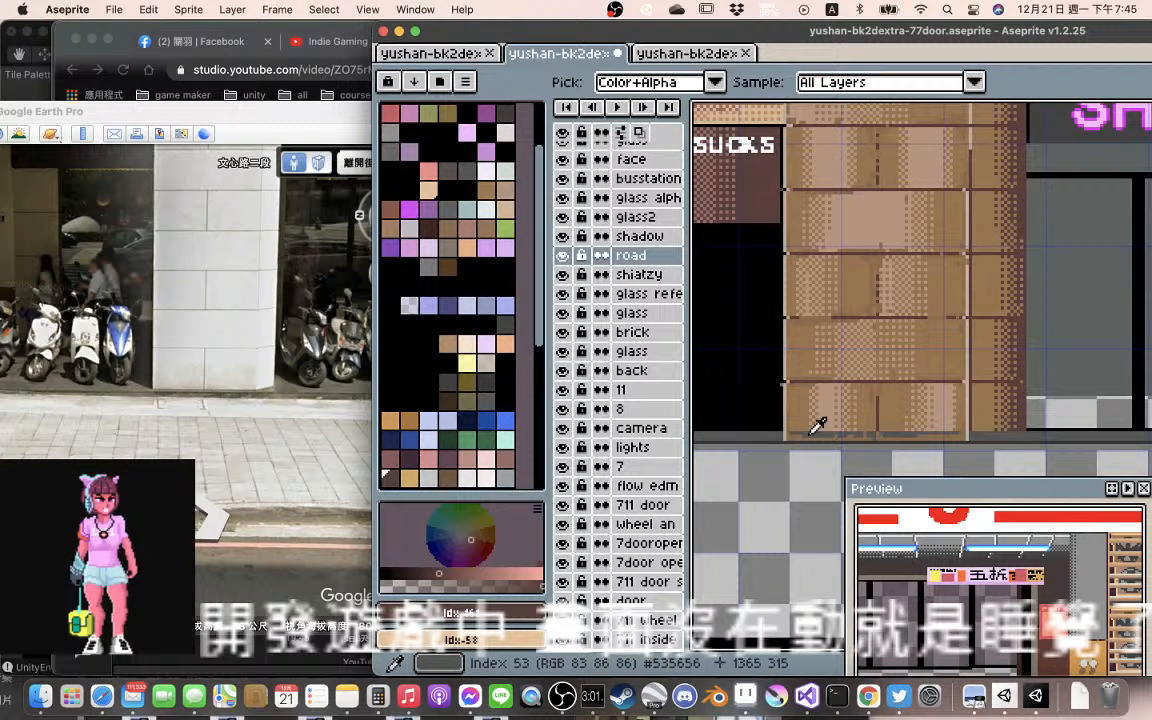
click(818, 426)
key(b)
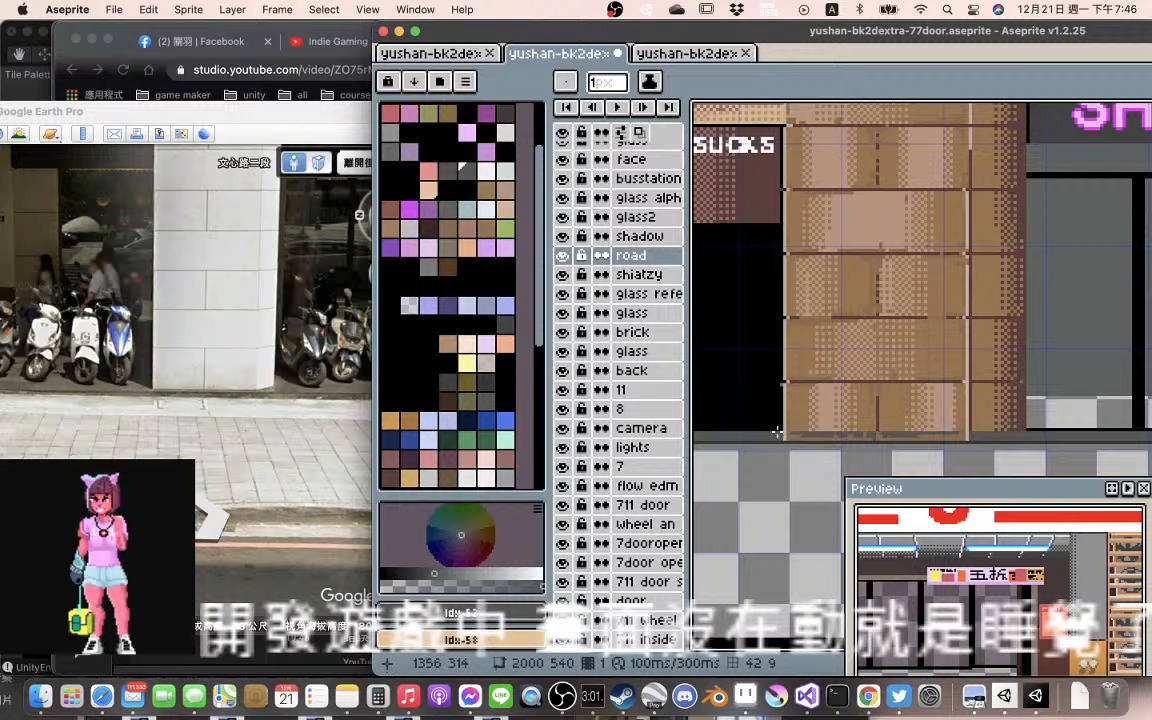
drag(777, 432, 786, 435)
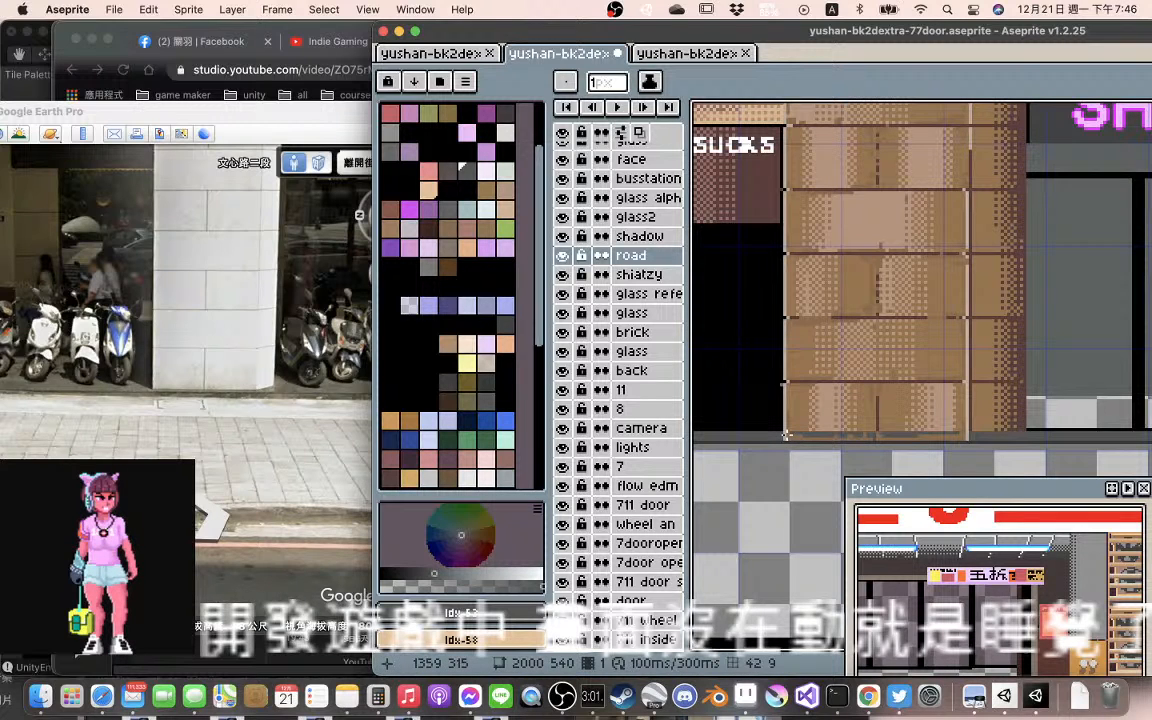
Select the shadow layer and erase its brick pixels overlapping the road edge along the near pillar's base with the 1 px eraser
key(alt+Up)
key(v)
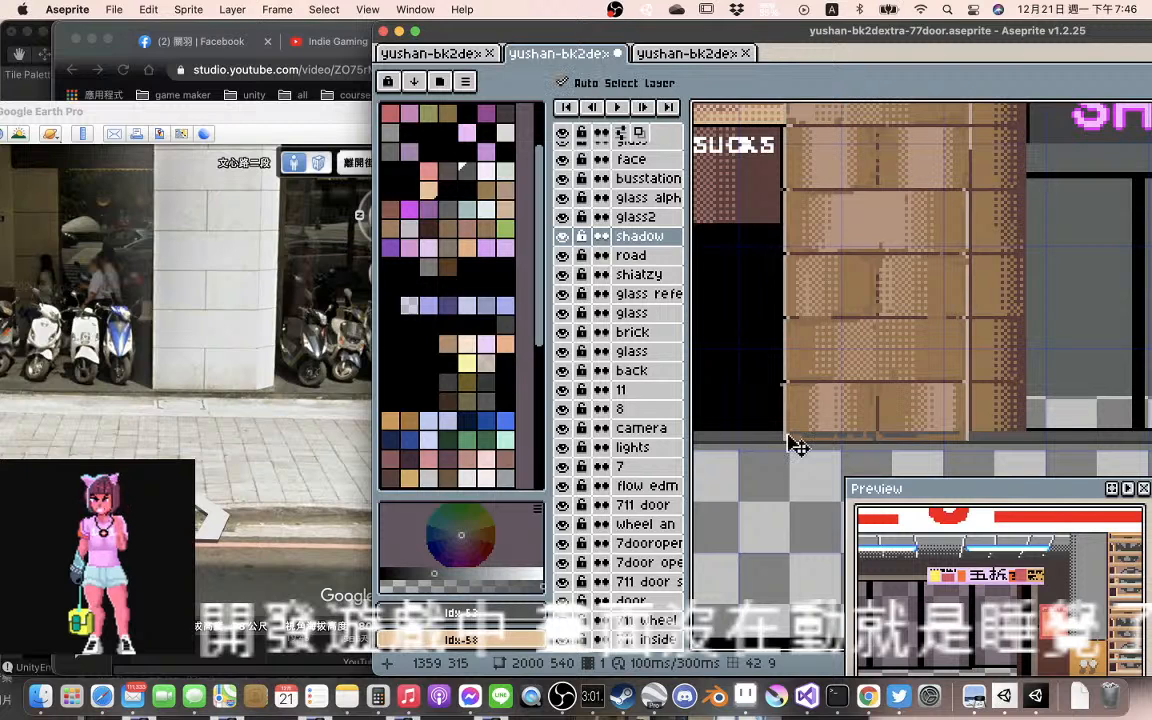
key(b)
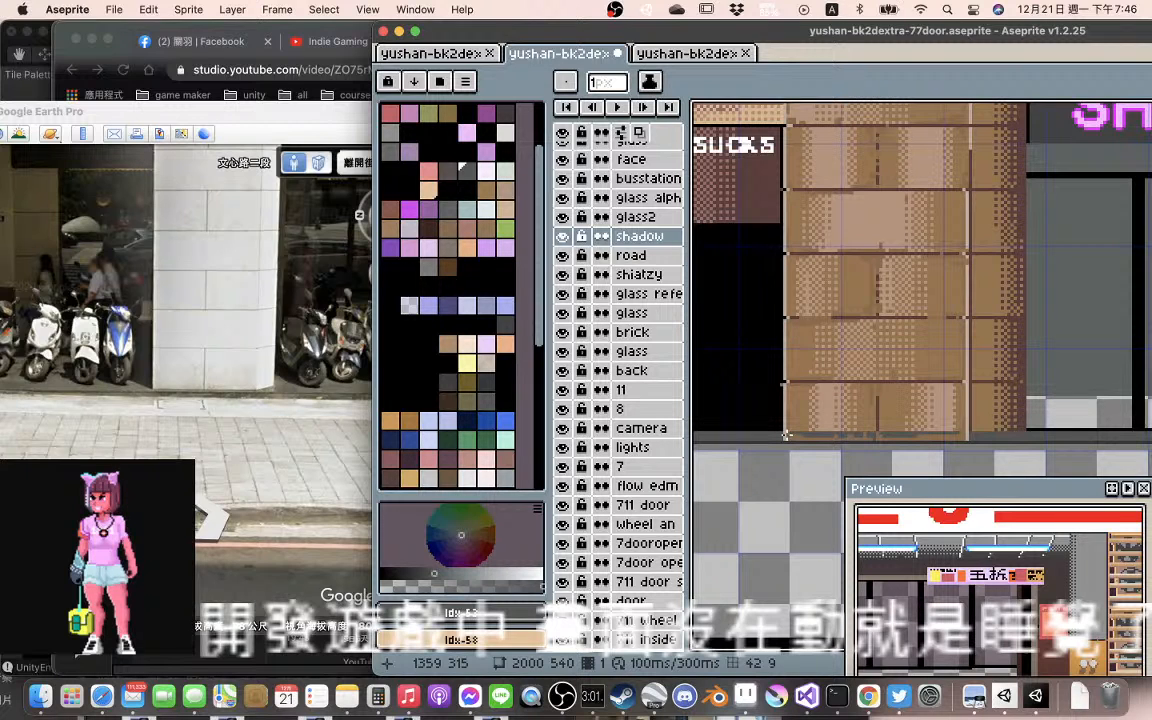
key(e)
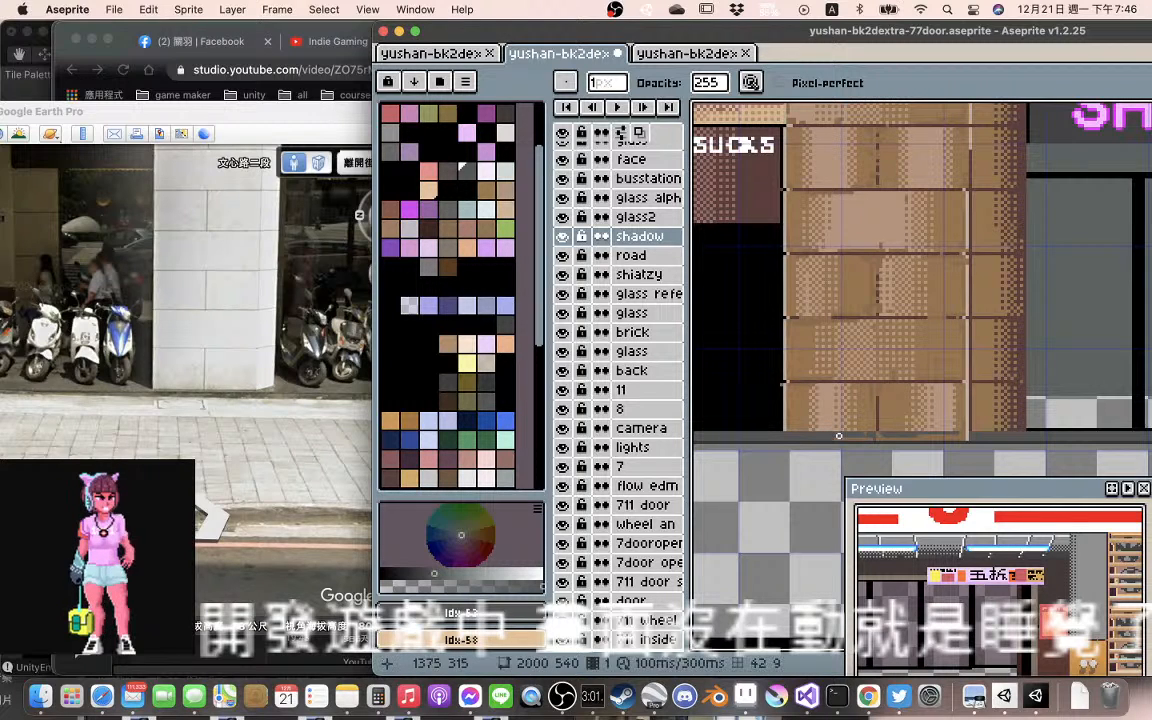
drag(819, 436, 839, 439)
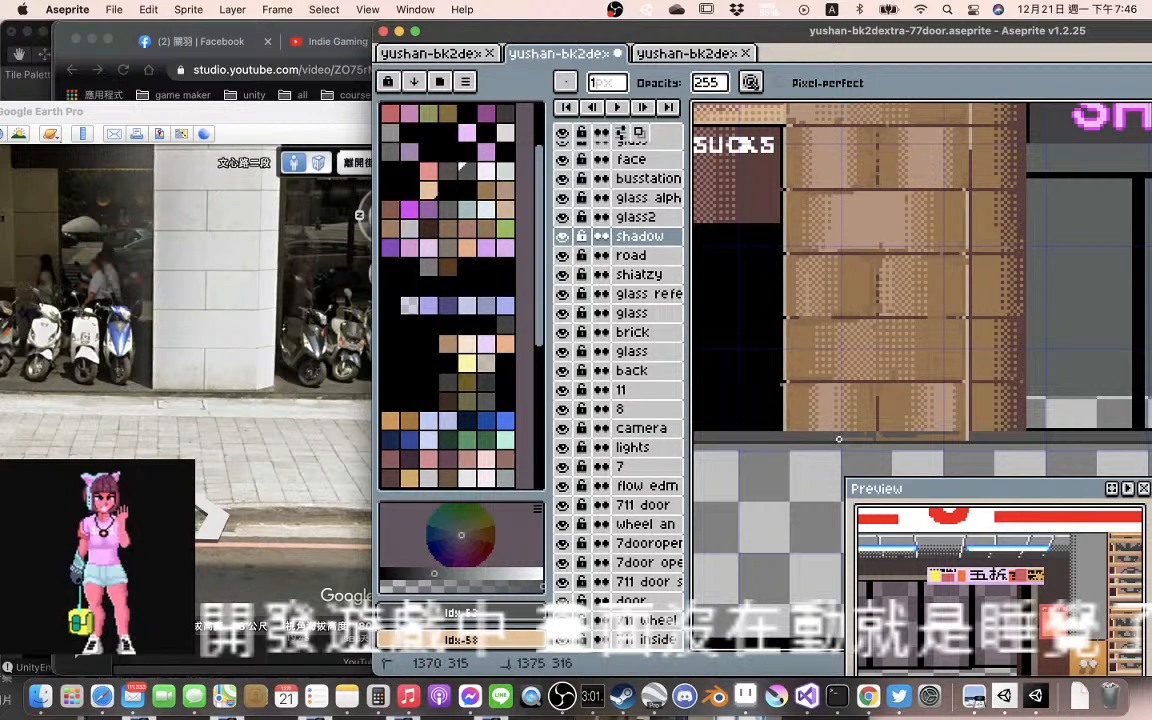
click(861, 433)
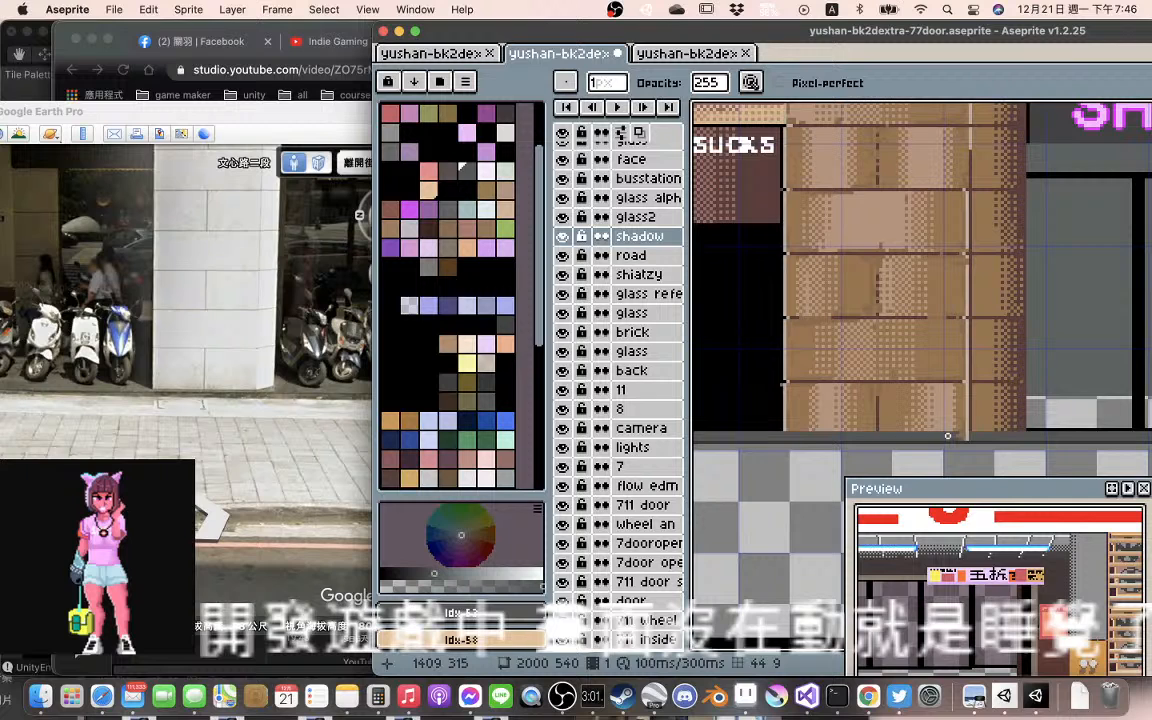
click(964, 437)
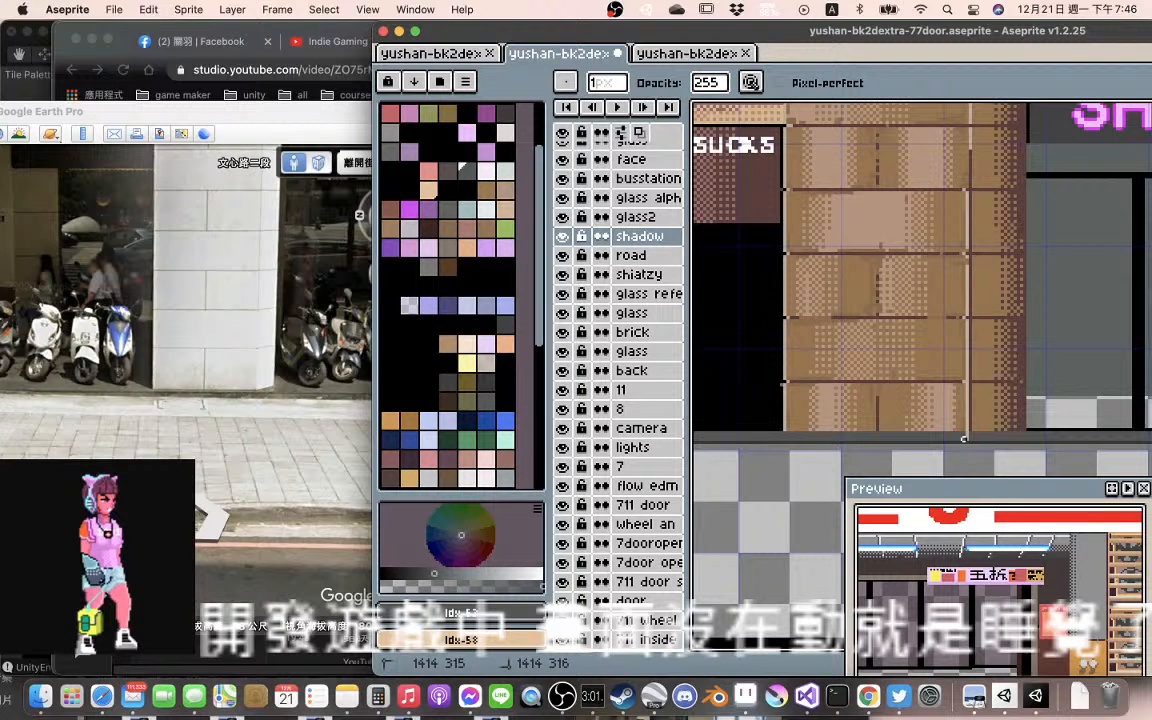
Examine the road edge along the near pillar, the SHAIATXY CHEN windows and the JUGO SUCKS shop's base
scroll(964, 437, down, 2)
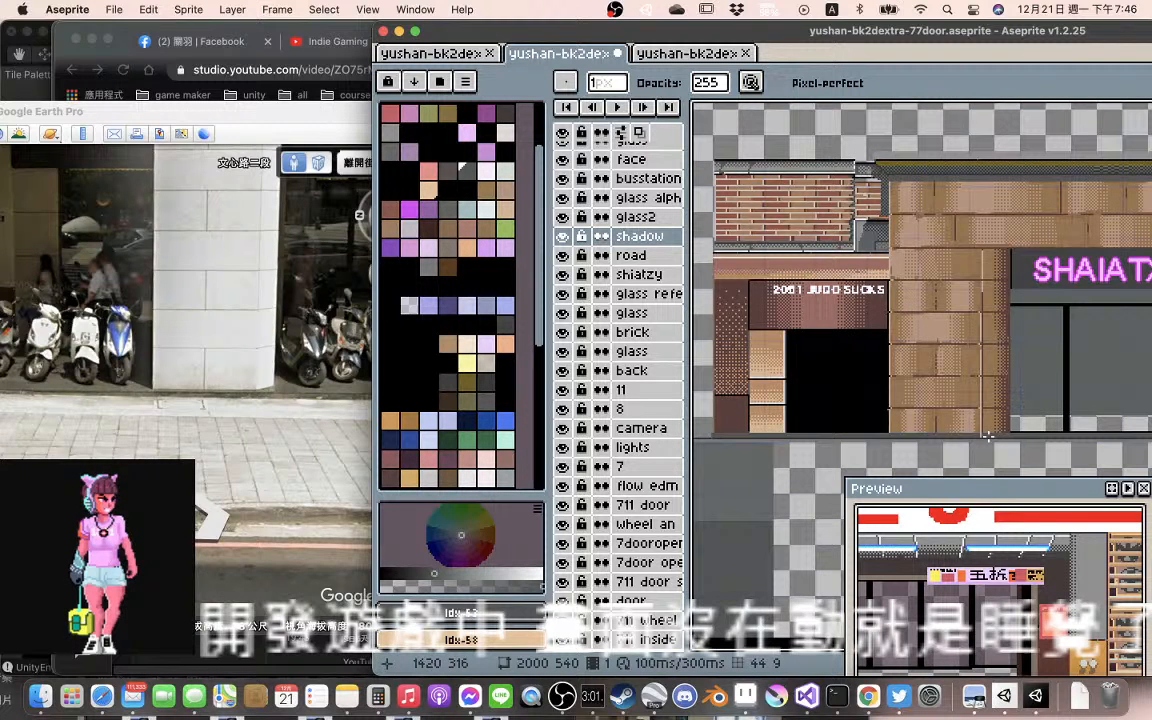
scroll(987, 436, up, 3)
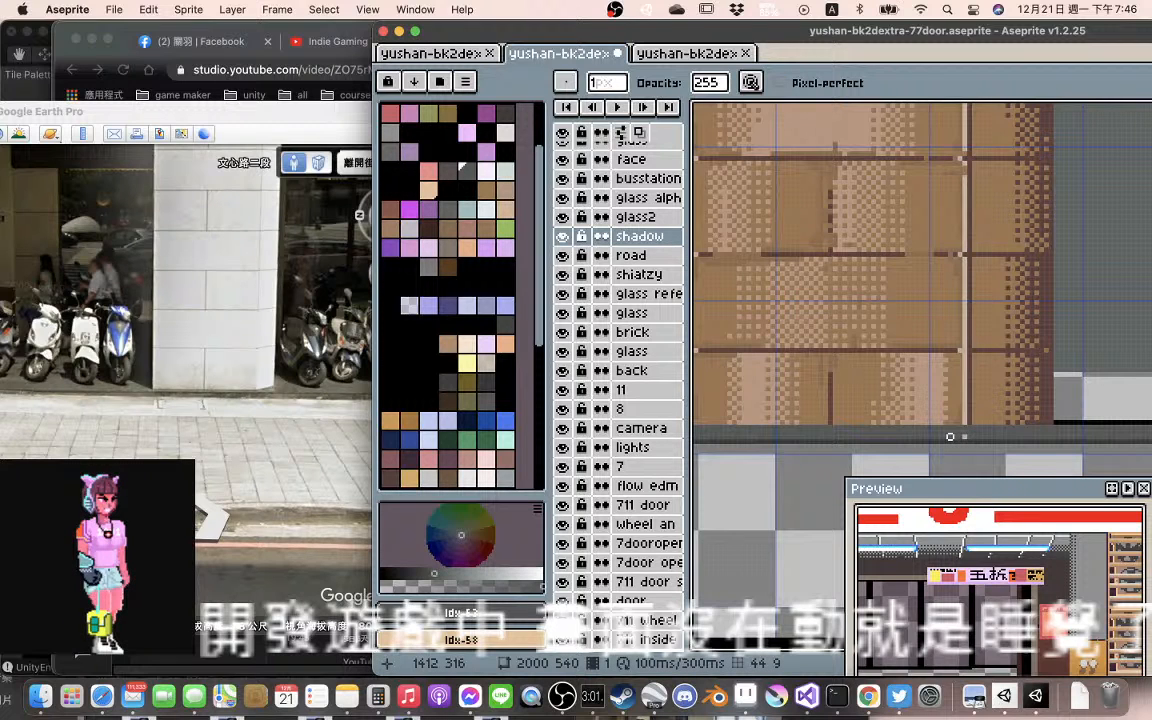
scroll(1008, 435, down, 1)
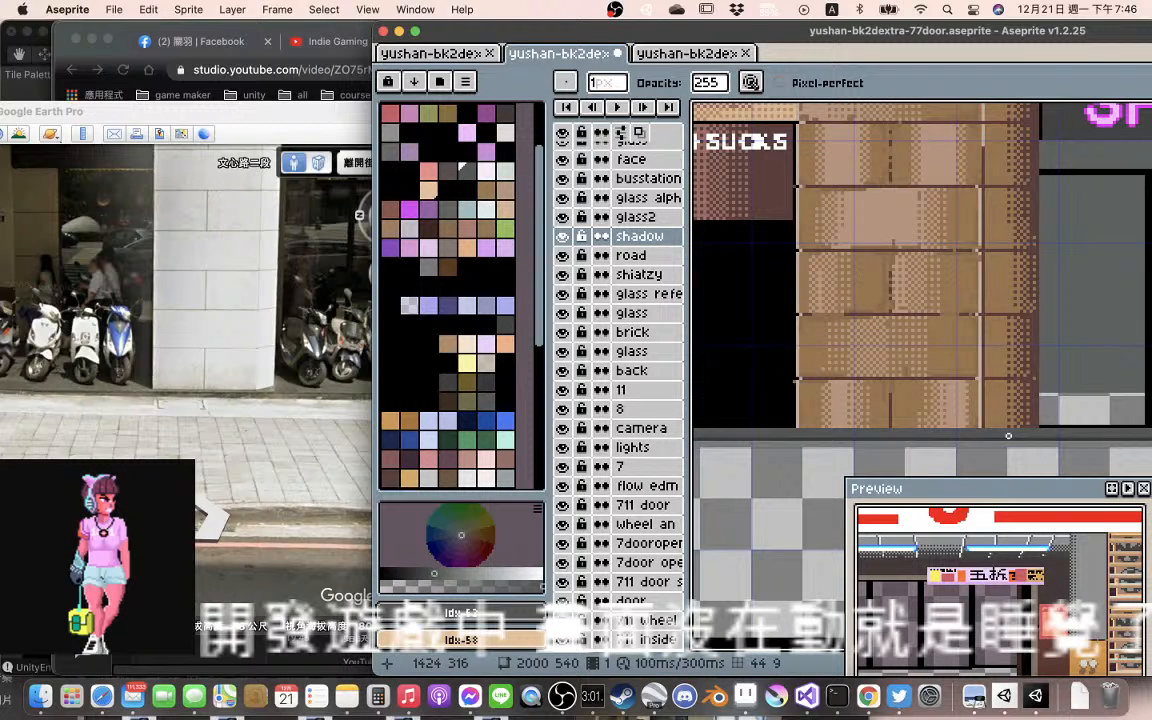
drag(1008, 435, 930, 429)
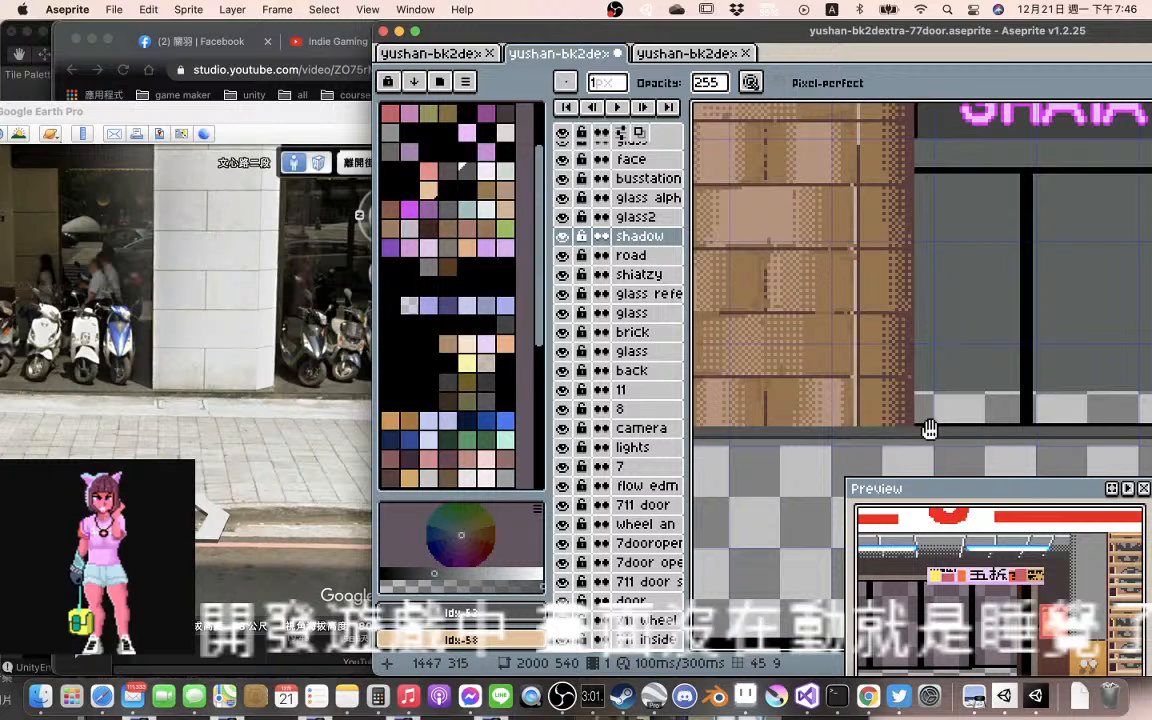
mouse_move(1108, 432)
mouse_down()
mouse_move(885, 424)
mouse_move(1005, 431)
mouse_up()
drag(797, 442, 1070, 427)
drag(756, 437, 1078, 434)
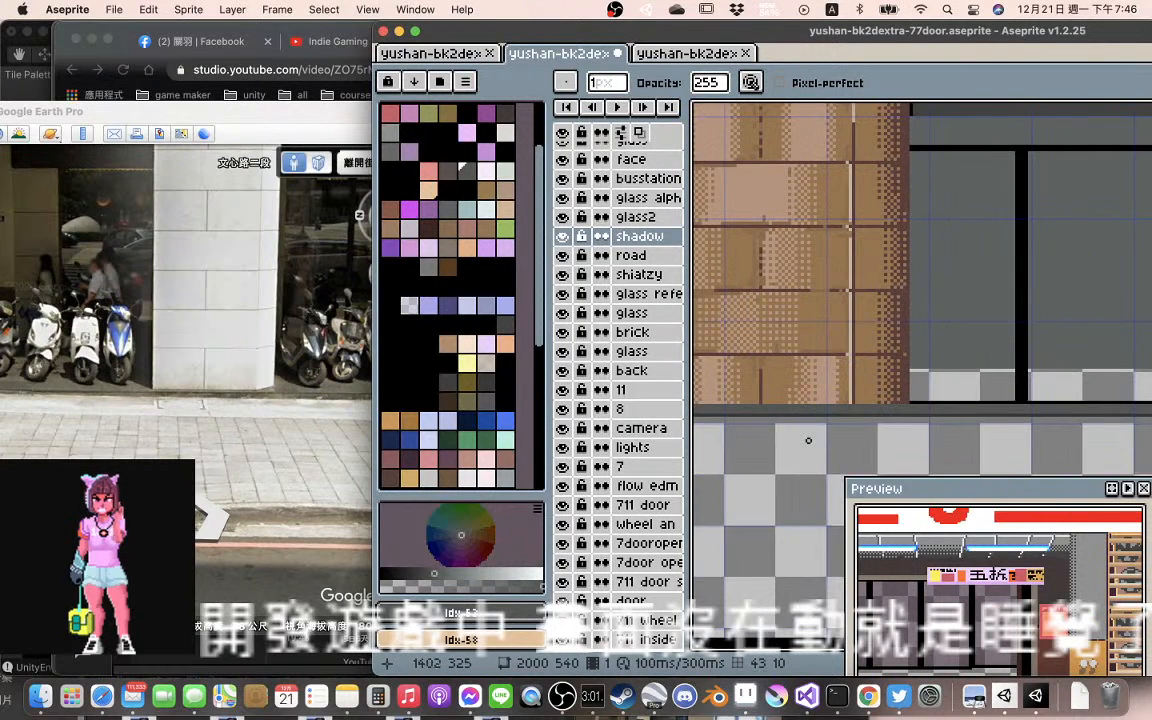
mouse_move(808, 440)
mouse_down()
mouse_move(1101, 443)
mouse_move(692, 418)
mouse_up()
scroll(768, 409, up, 1)
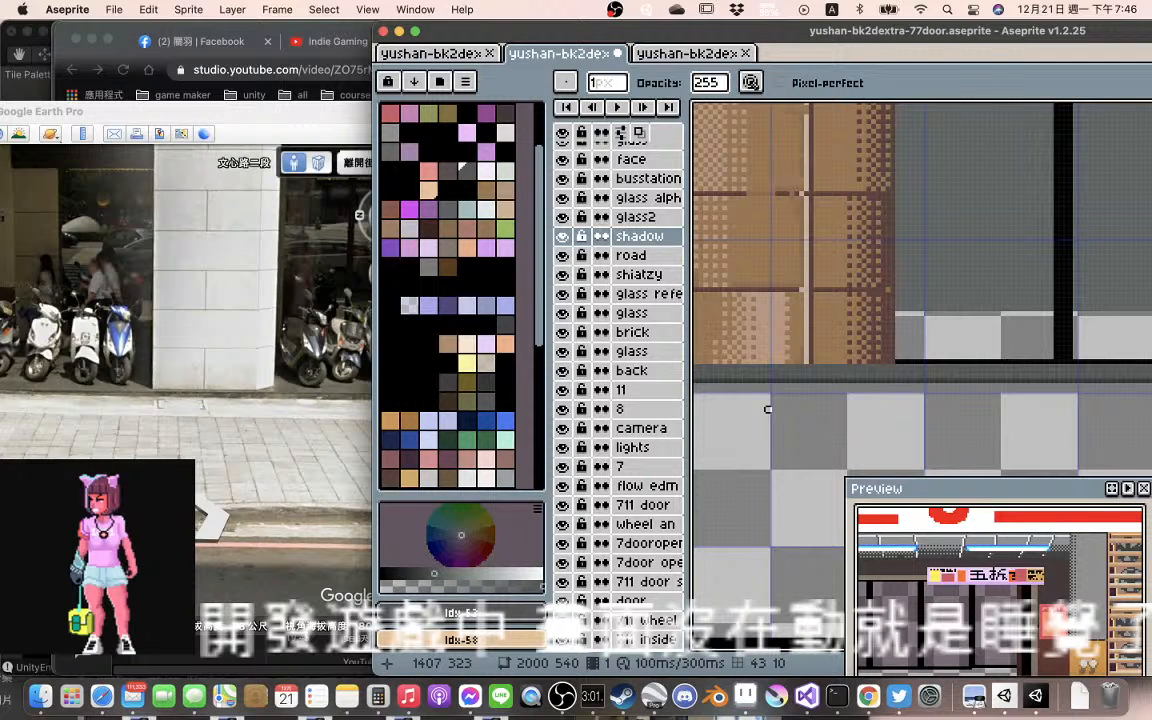
mouse_move(768, 409)
mouse_down()
mouse_move(1049, 428)
mouse_move(941, 425)
mouse_up()
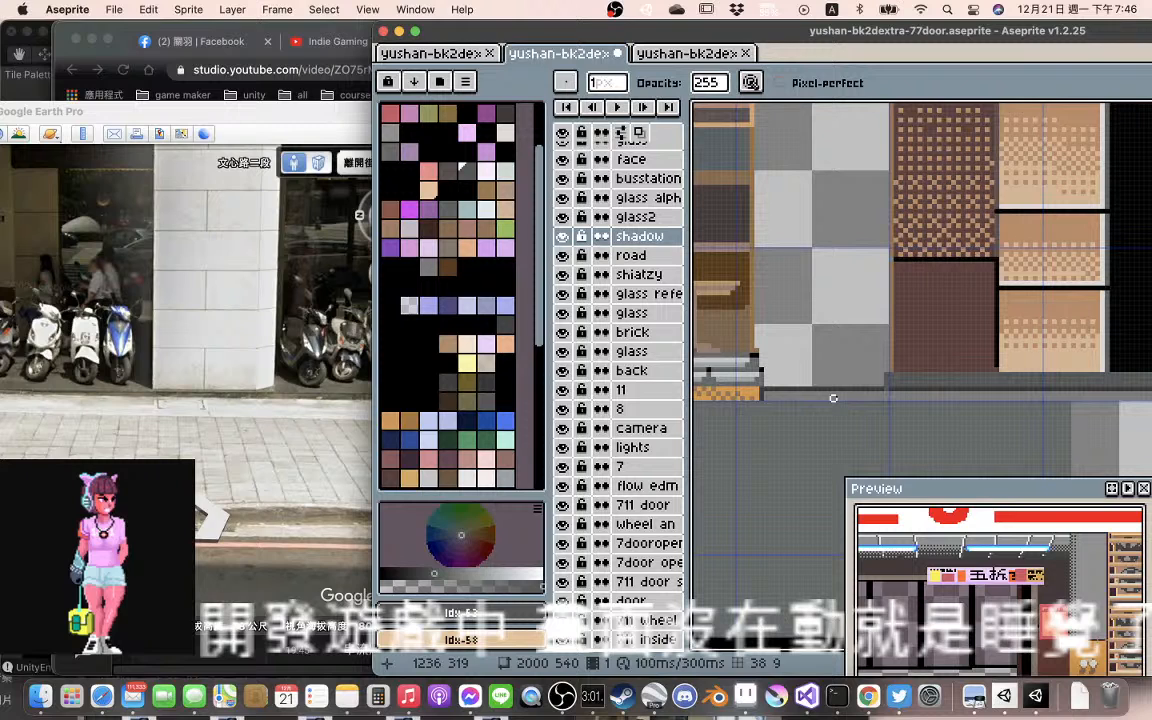
Sample the #797979 grey from the road edge between the convenience store and the JUGO SUCKS shop
key(i)
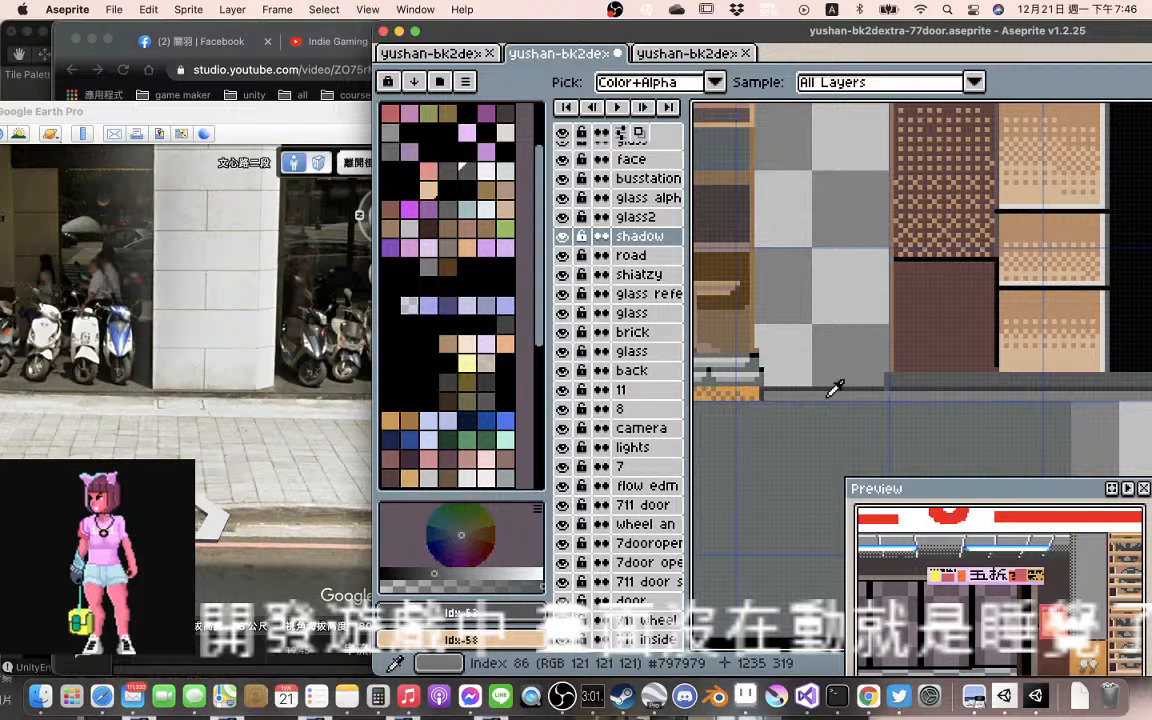
click(835, 389)
key(b)
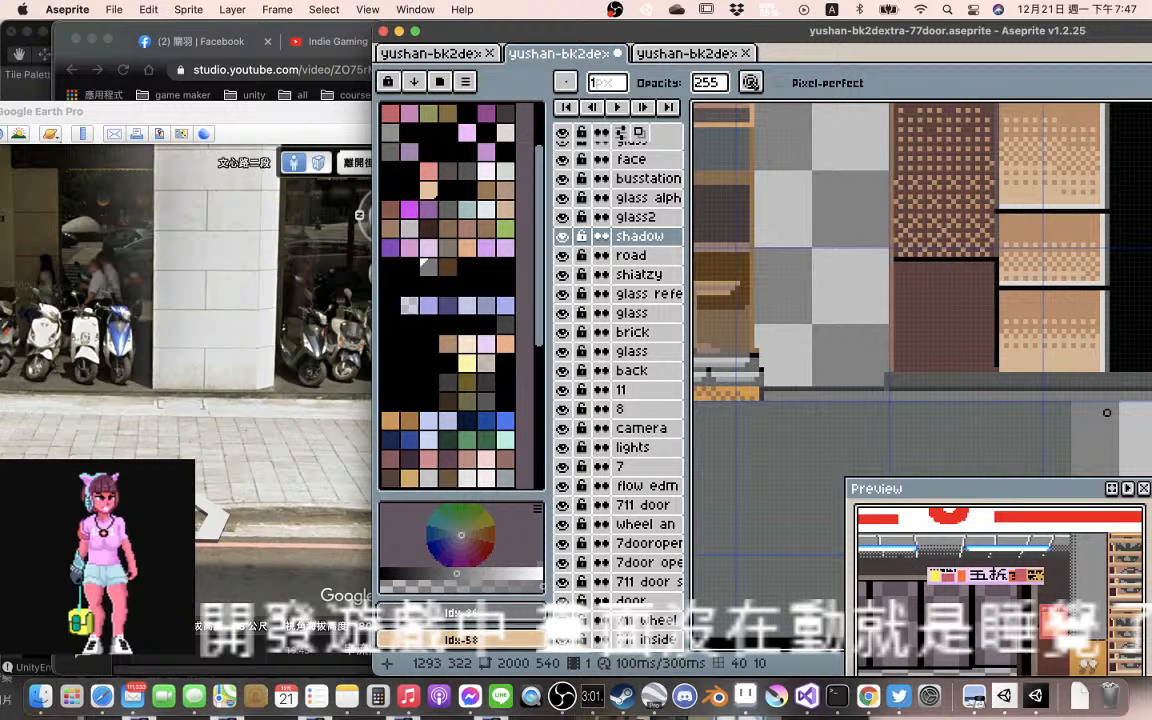
Sample the road edge's dark grey and draw a 1 px line across the far pillar's base on the shadow layer
scroll(1096, 406, right, 5)
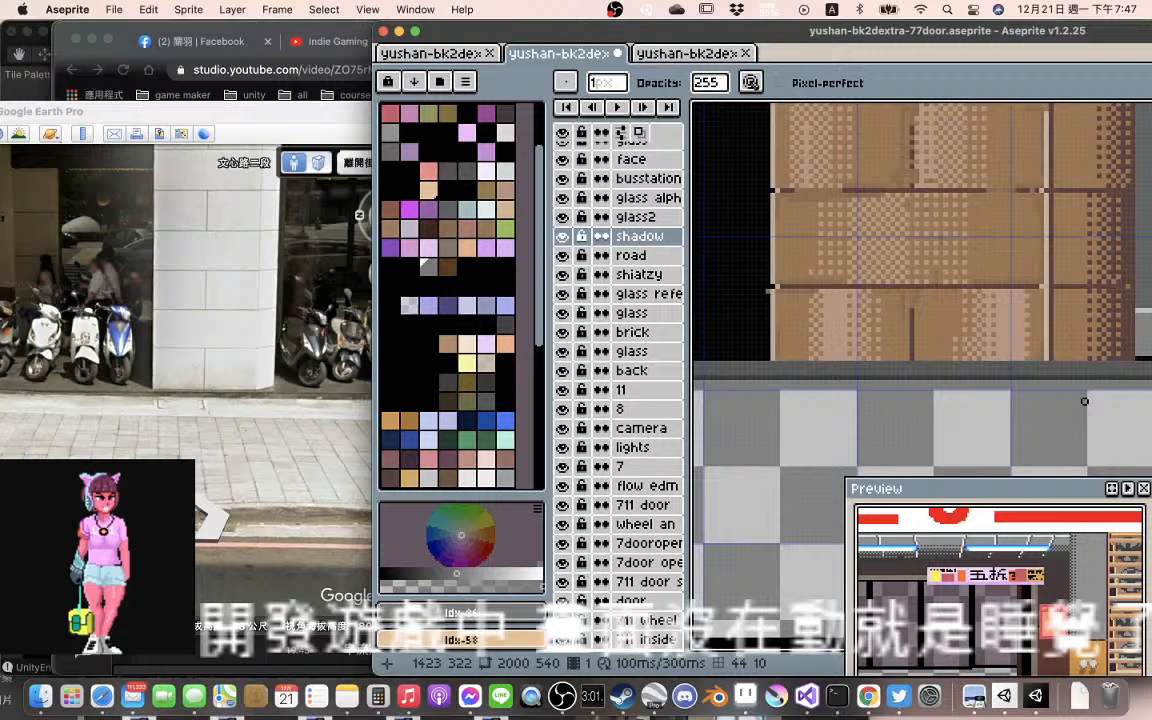
scroll(1102, 389, right, 5)
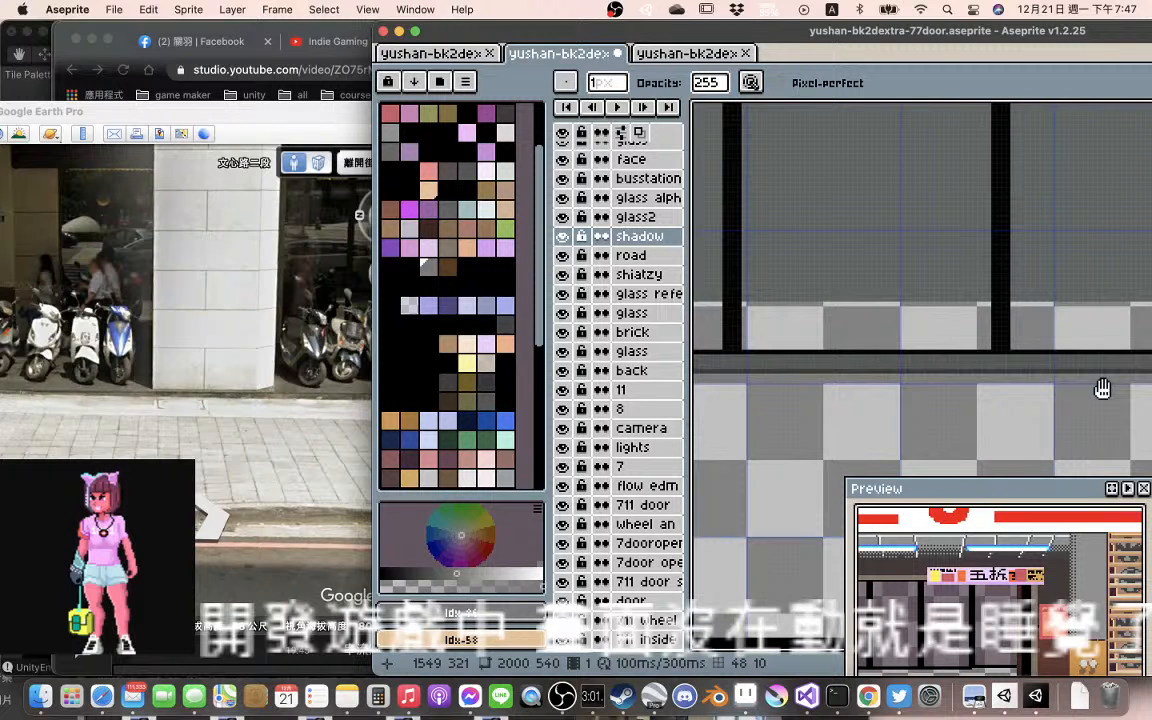
scroll(1102, 389, right, 4)
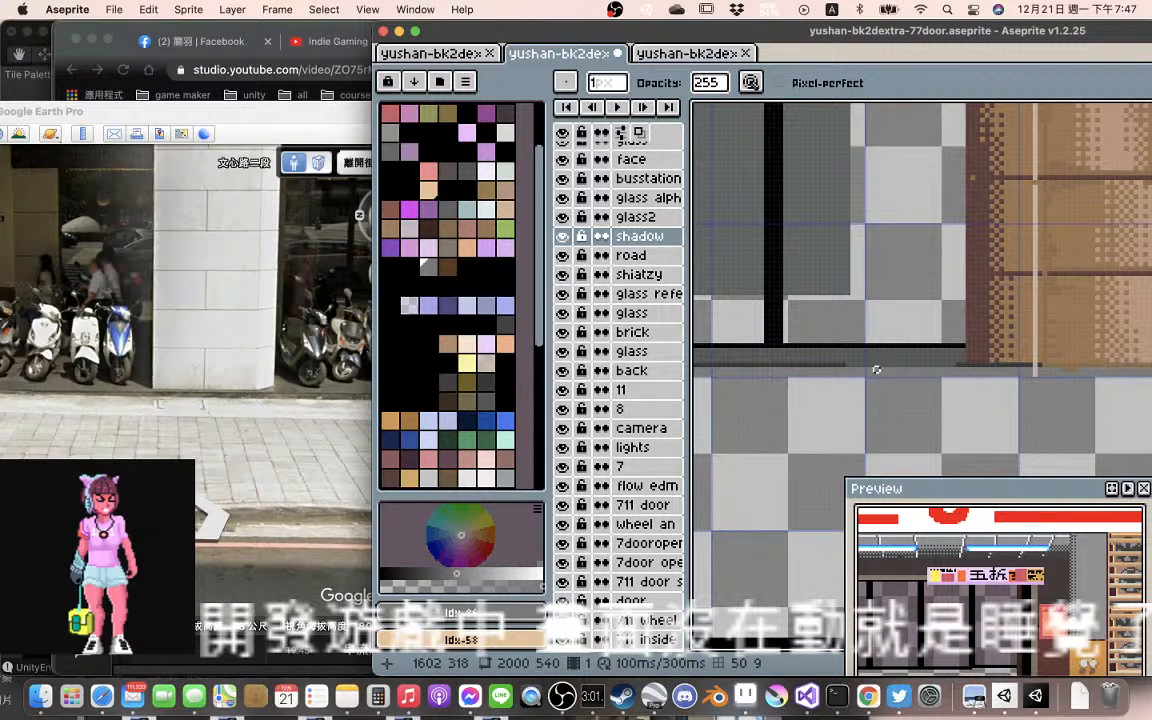
alt+click(840, 362)
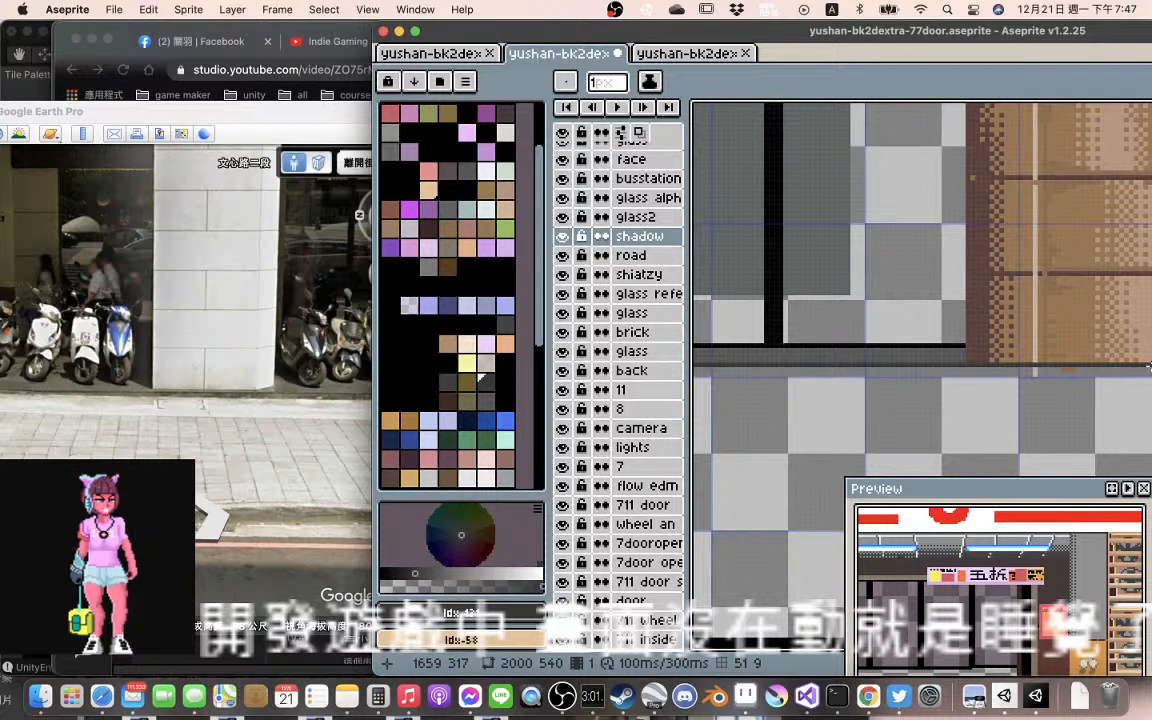
drag(1148, 368, 1019, 368)
drag(688, 369, 1060, 368)
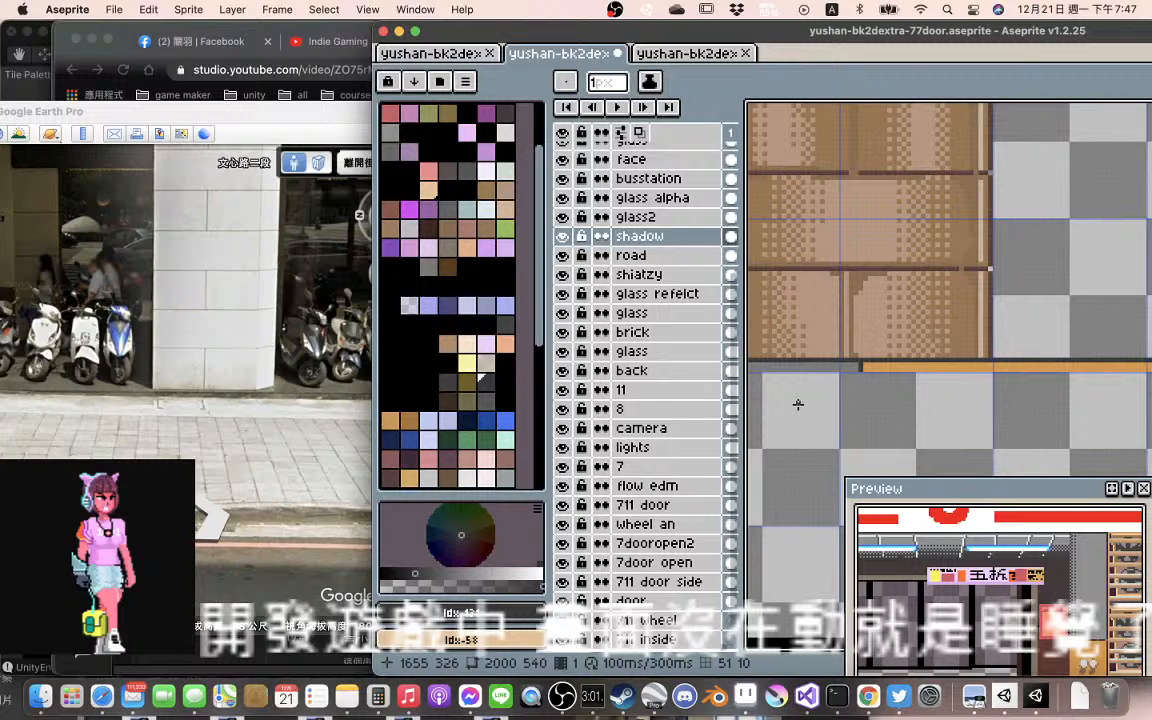
Review the whole street from the convenience store to the far pillar and play the sprite's animation
scroll(908, 275, down, 3)
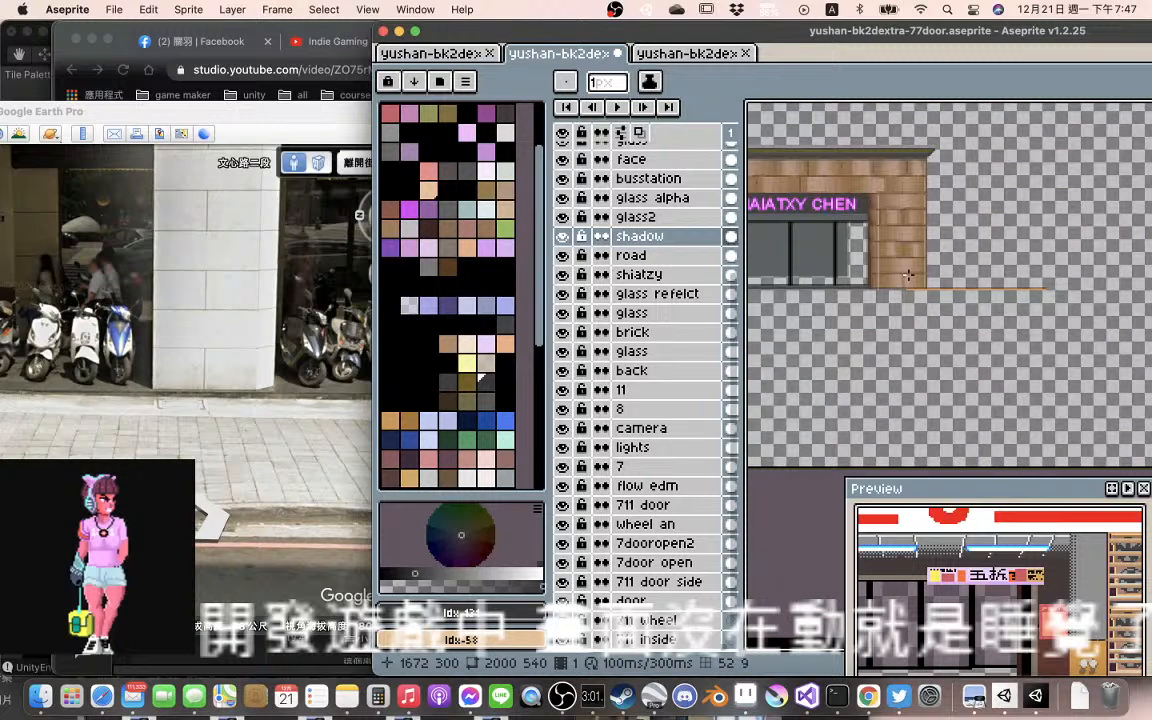
scroll(908, 275, down, 2)
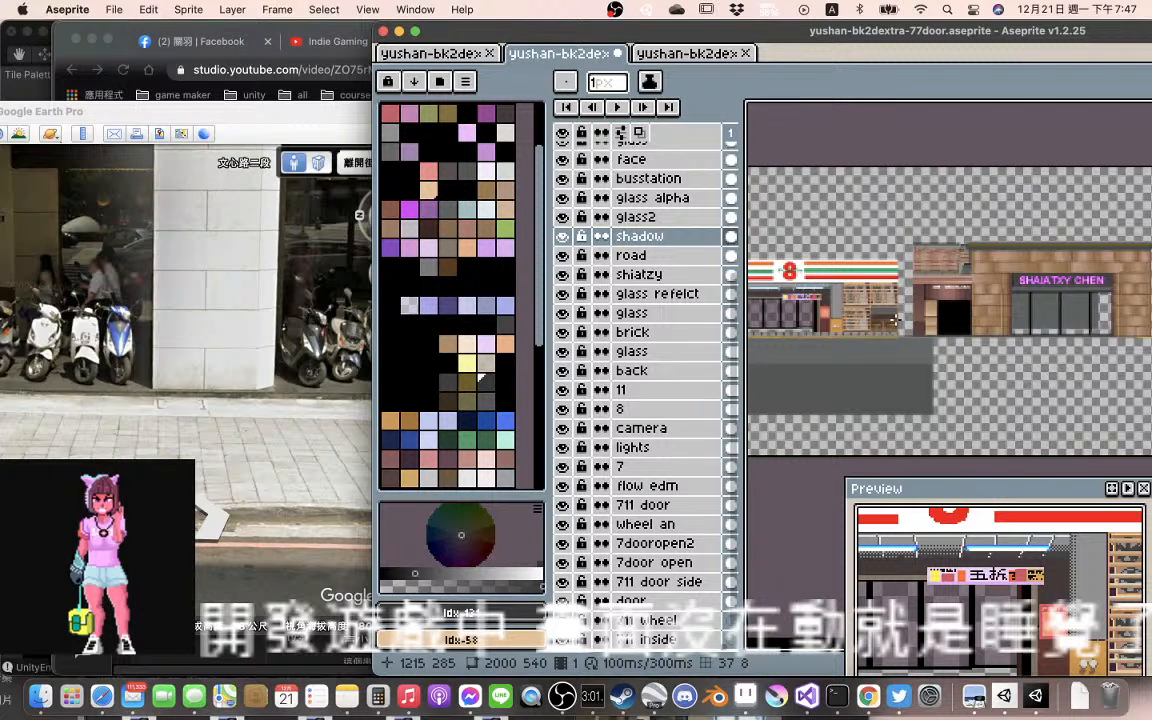
scroll(895, 320, left, 4)
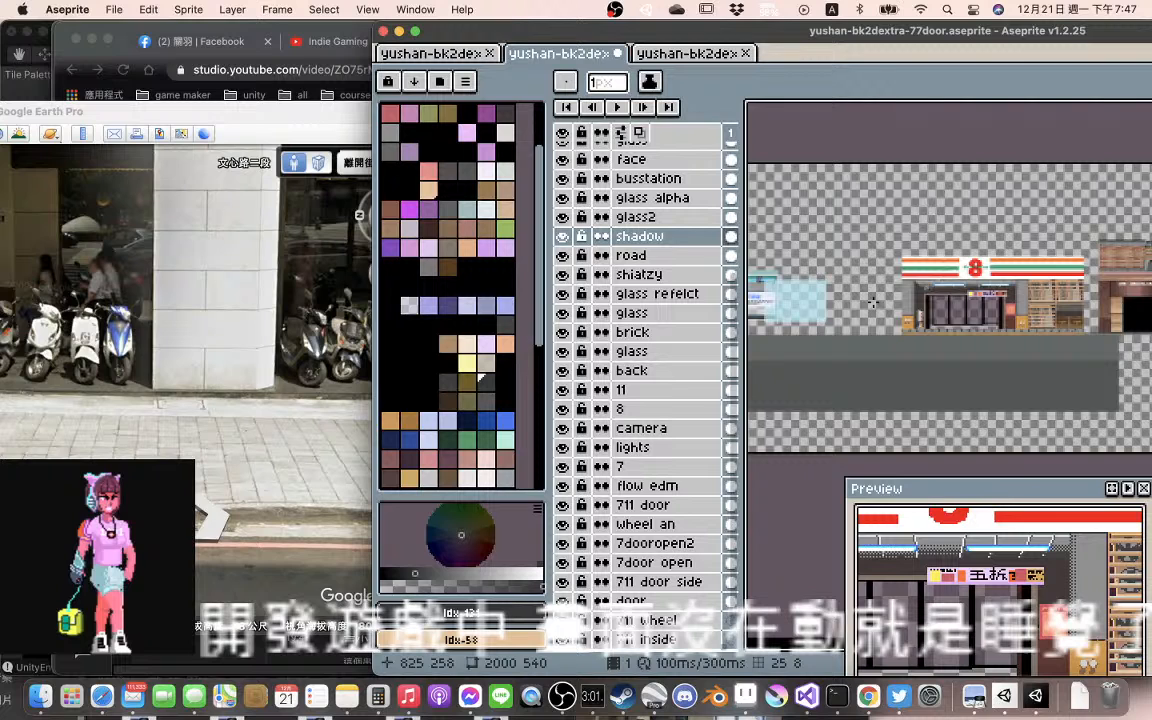
scroll(975, 331, up, 2)
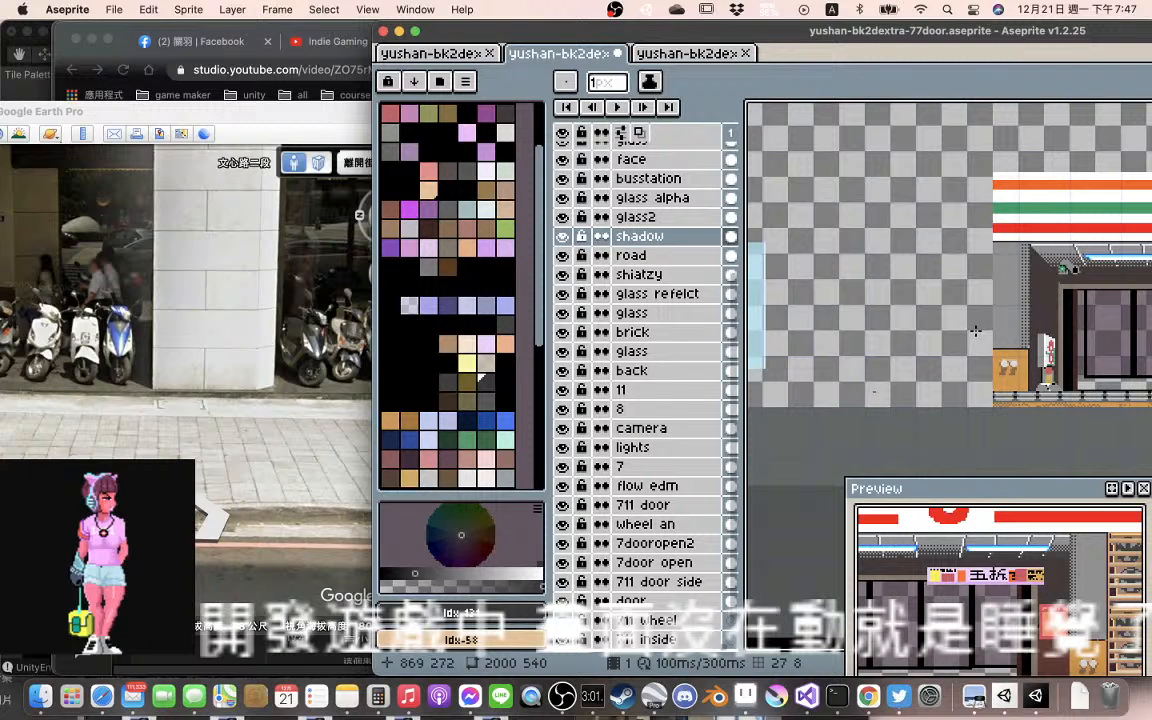
scroll(975, 331, down, 2)
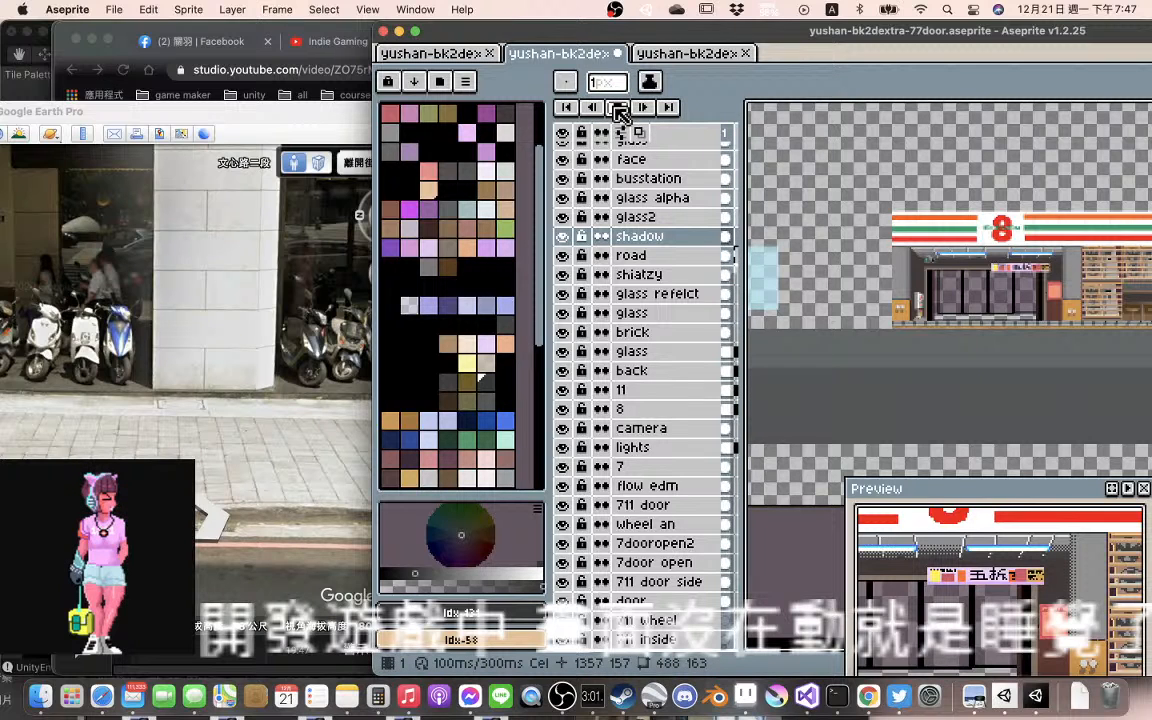
click(620, 108)
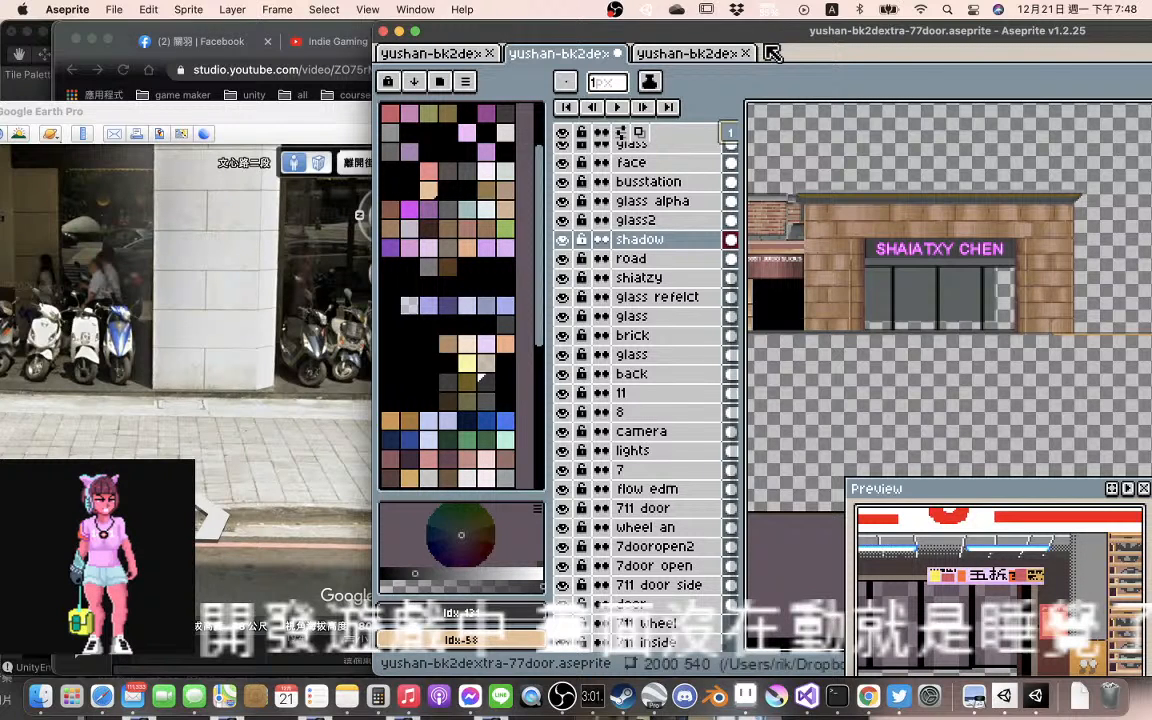
Examine the JUGO SUCKS shop's front and base and the gap between it and the convenience store
drag(770, 31, 605, 31)
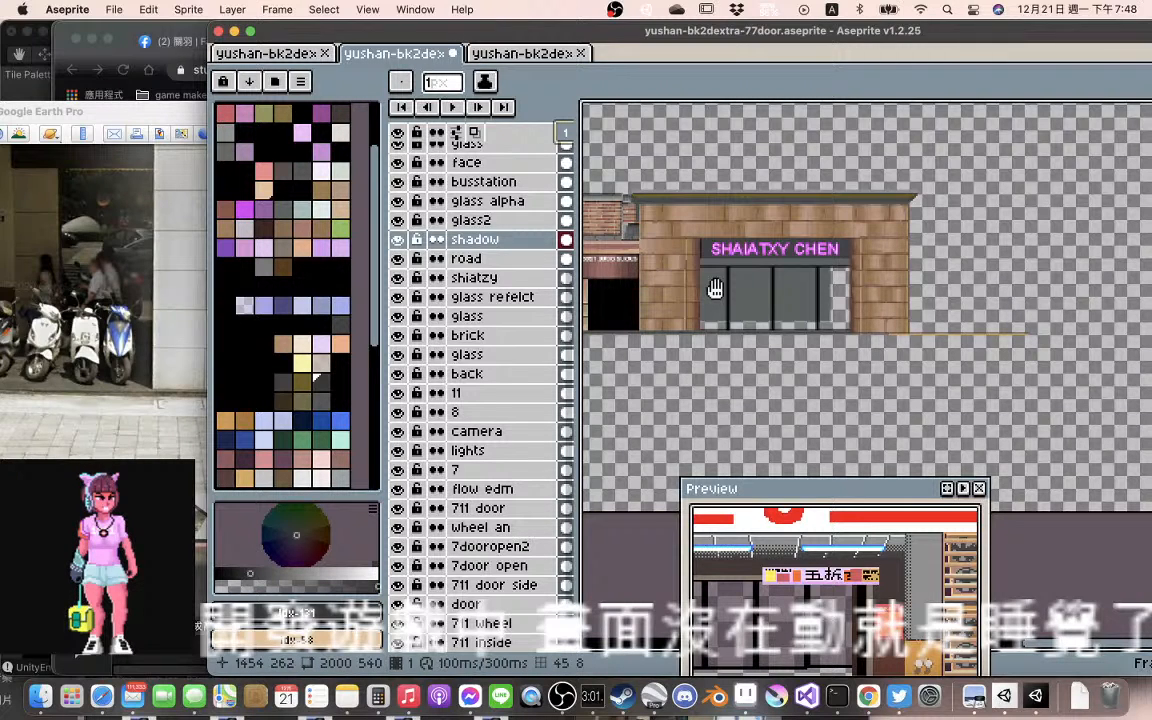
scroll(715, 288, up, 3)
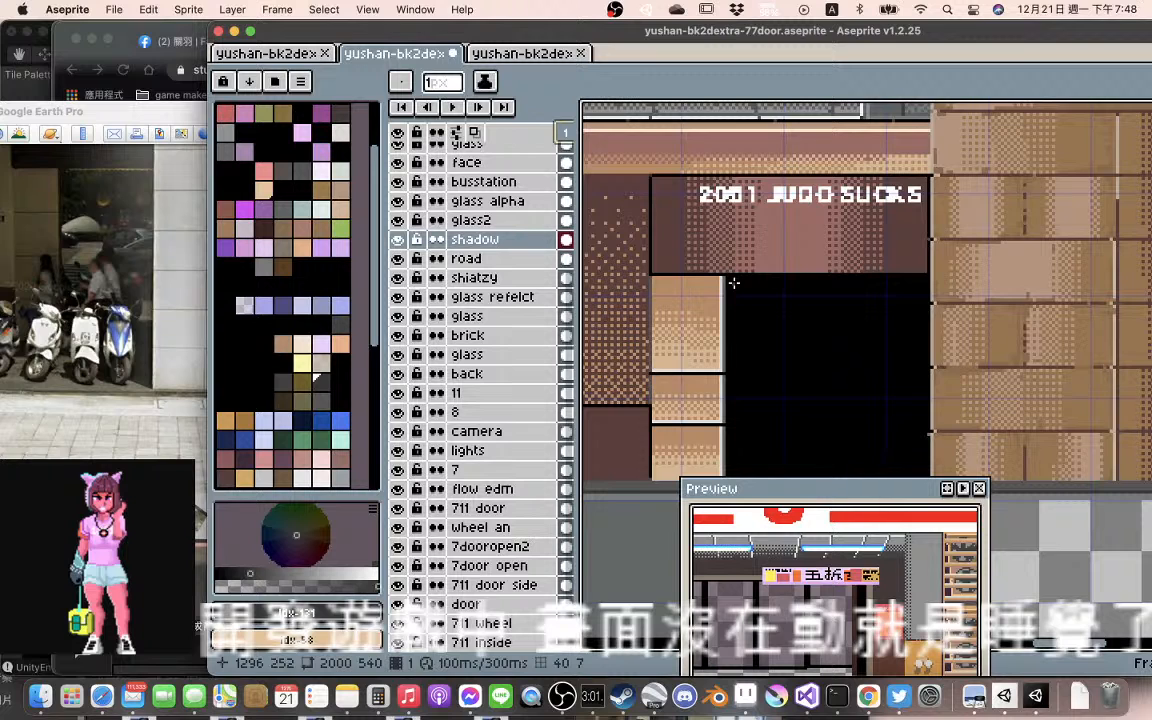
drag(734, 283, 828, 342)
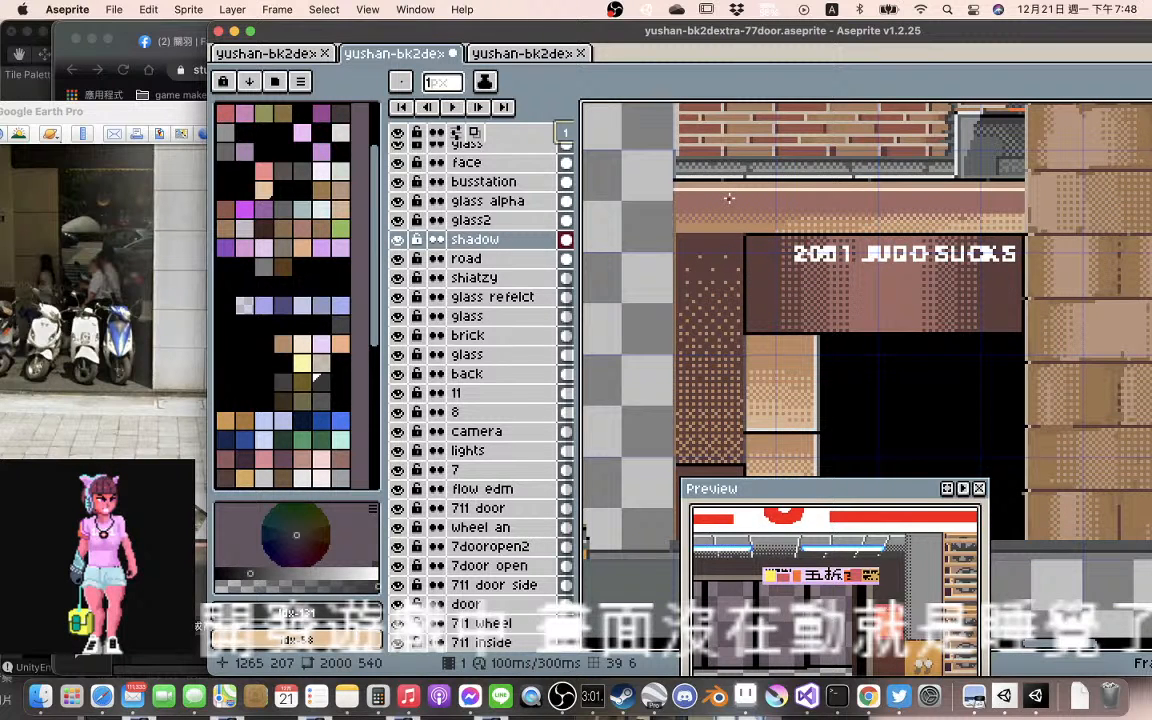
key(v)
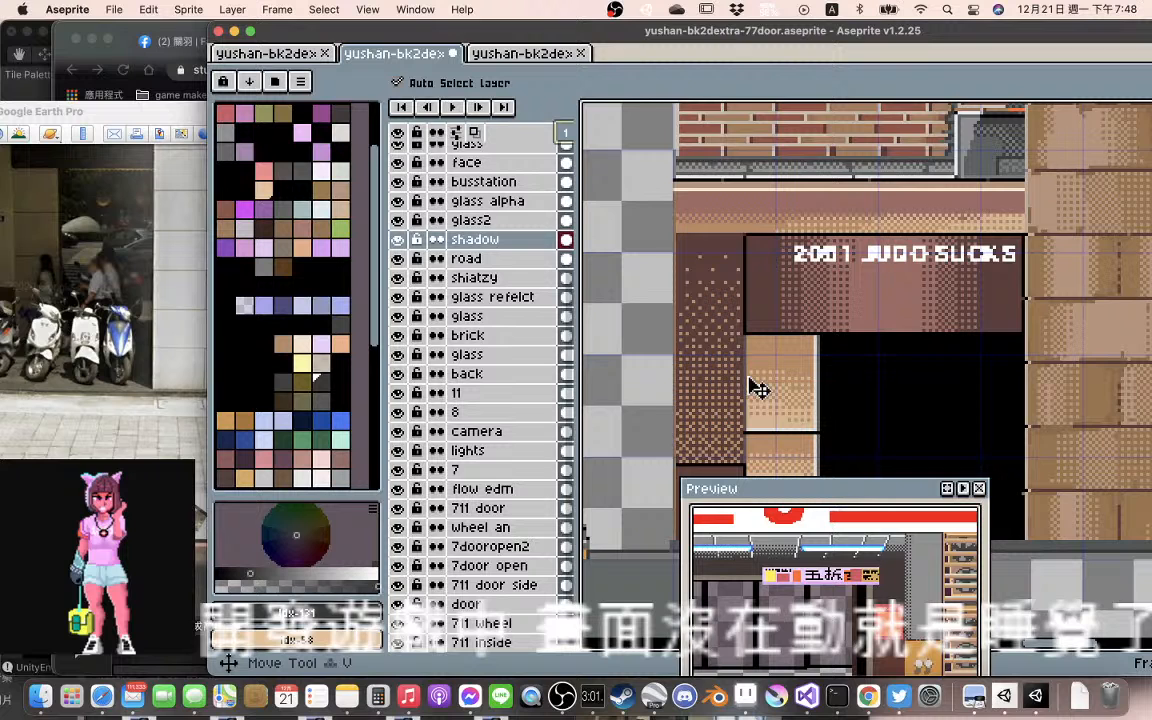
scroll(757, 389, down, 2)
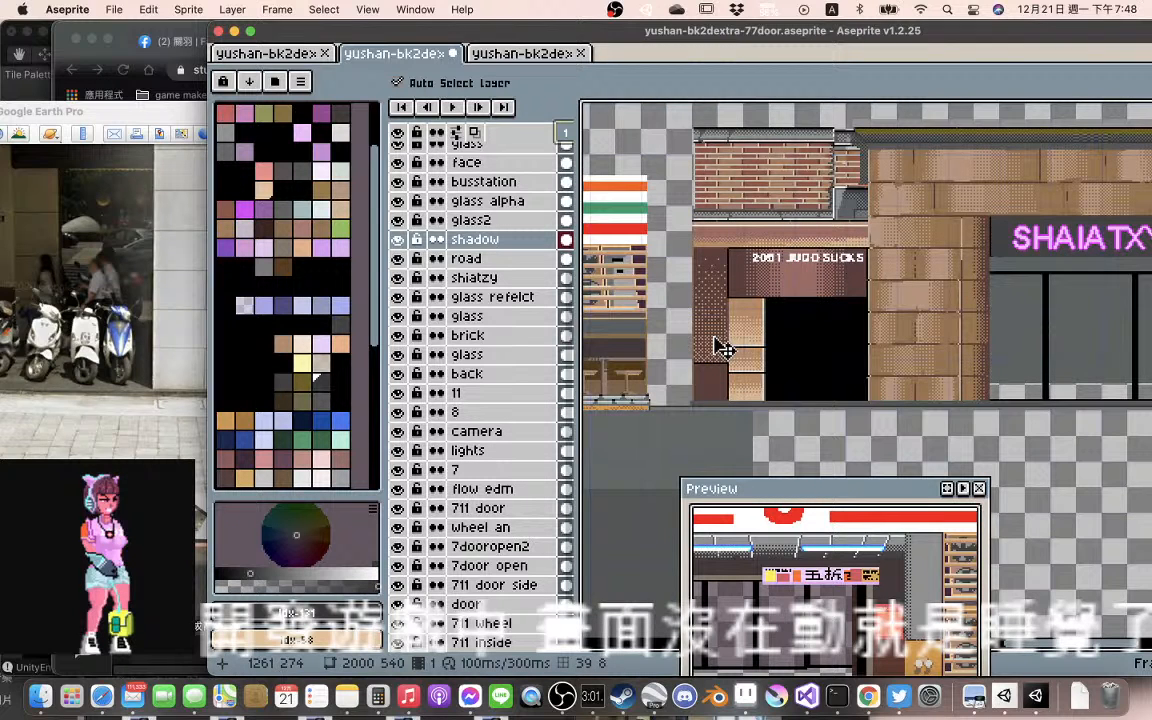
scroll(724, 348, up, 2)
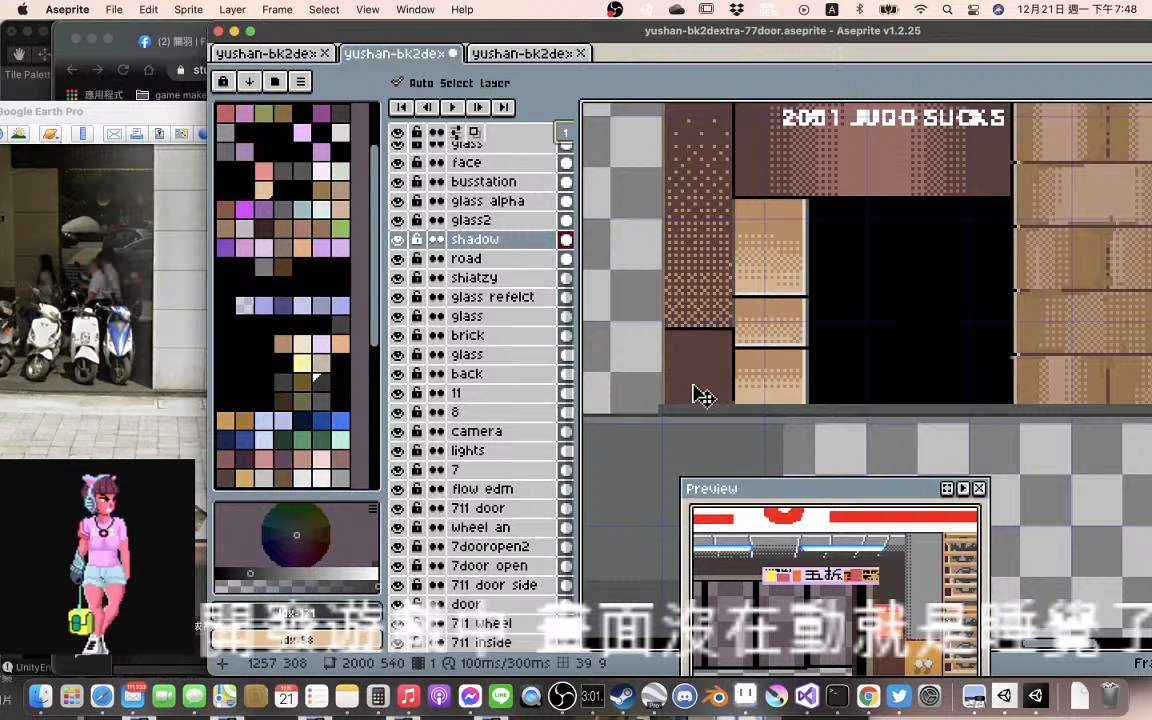
scroll(704, 397, down, 2)
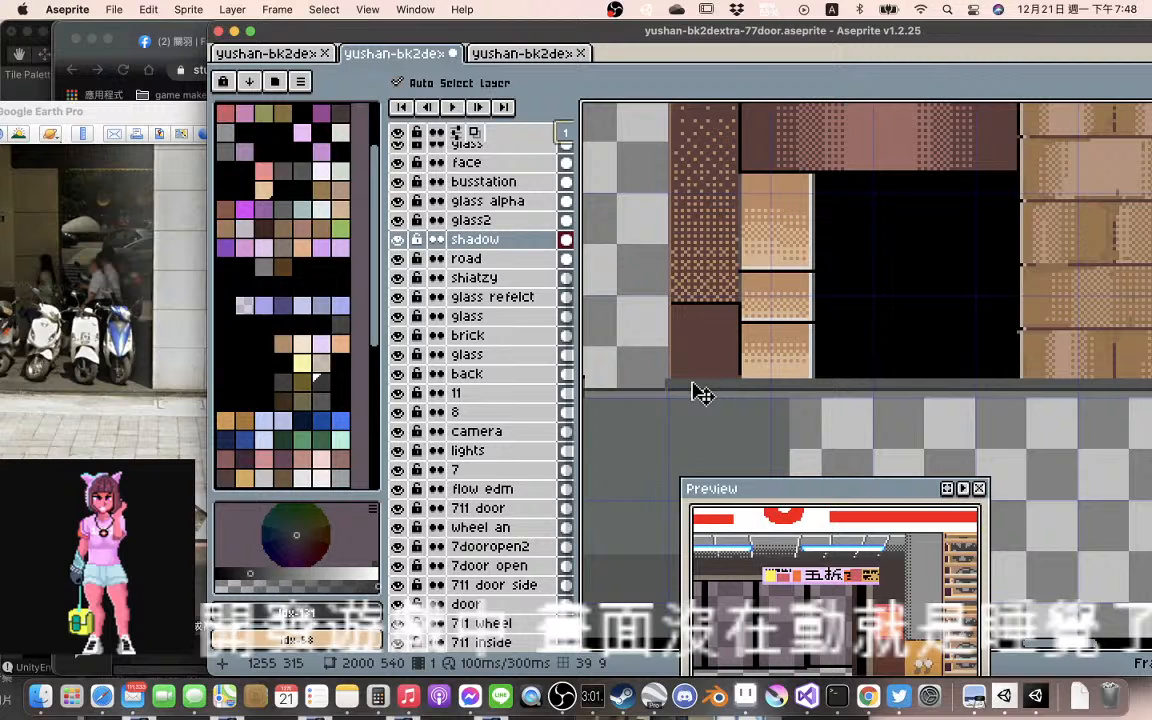
scroll(703, 393, left, 5)
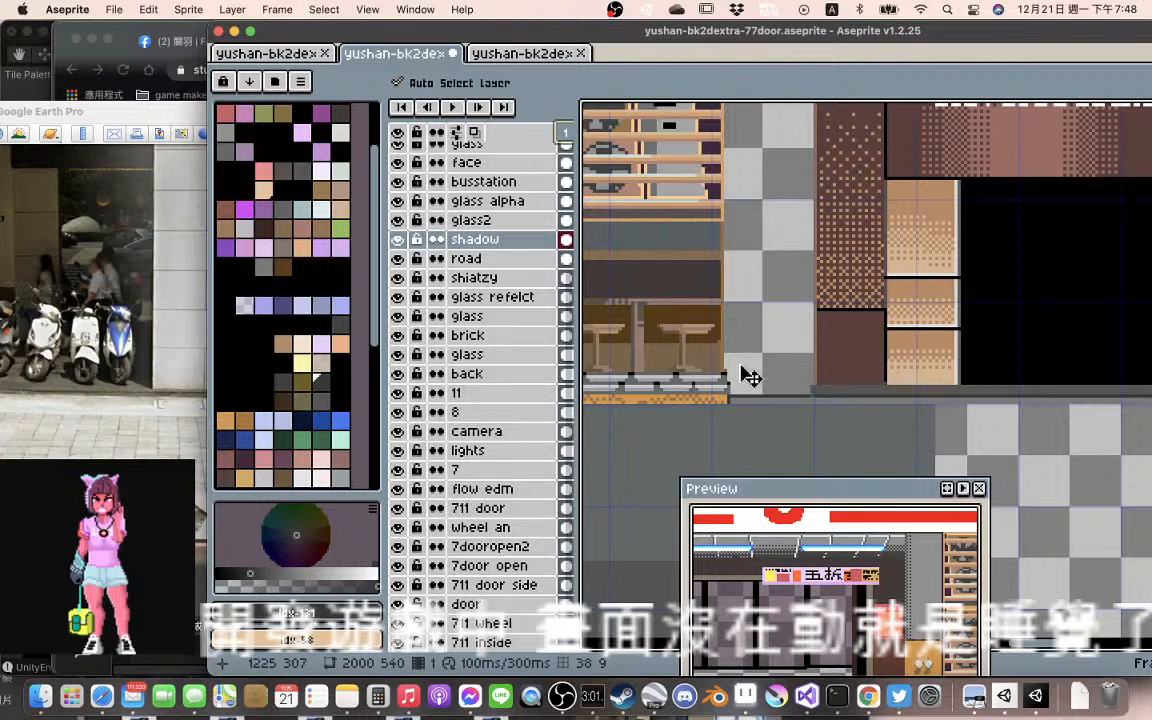
scroll(748, 376, left, 4)
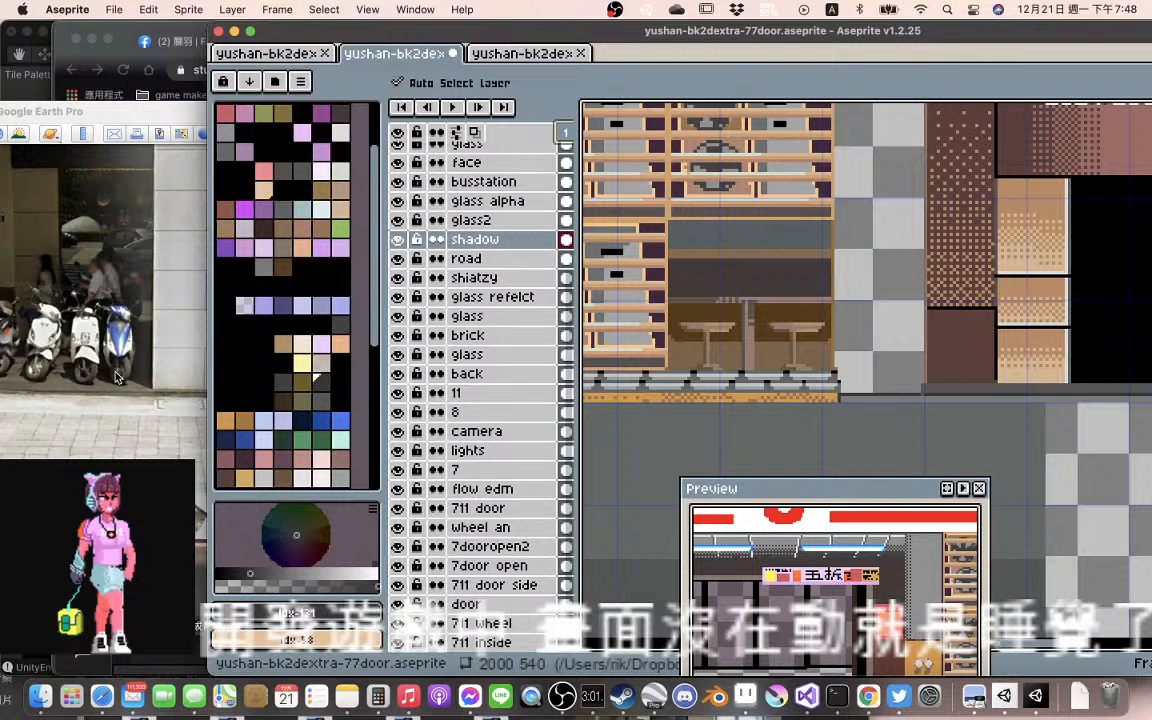
Switch to Google Earth Pro and examine the Street View pavement edge in front of the slatted wall and parked scooters
click(131, 378)
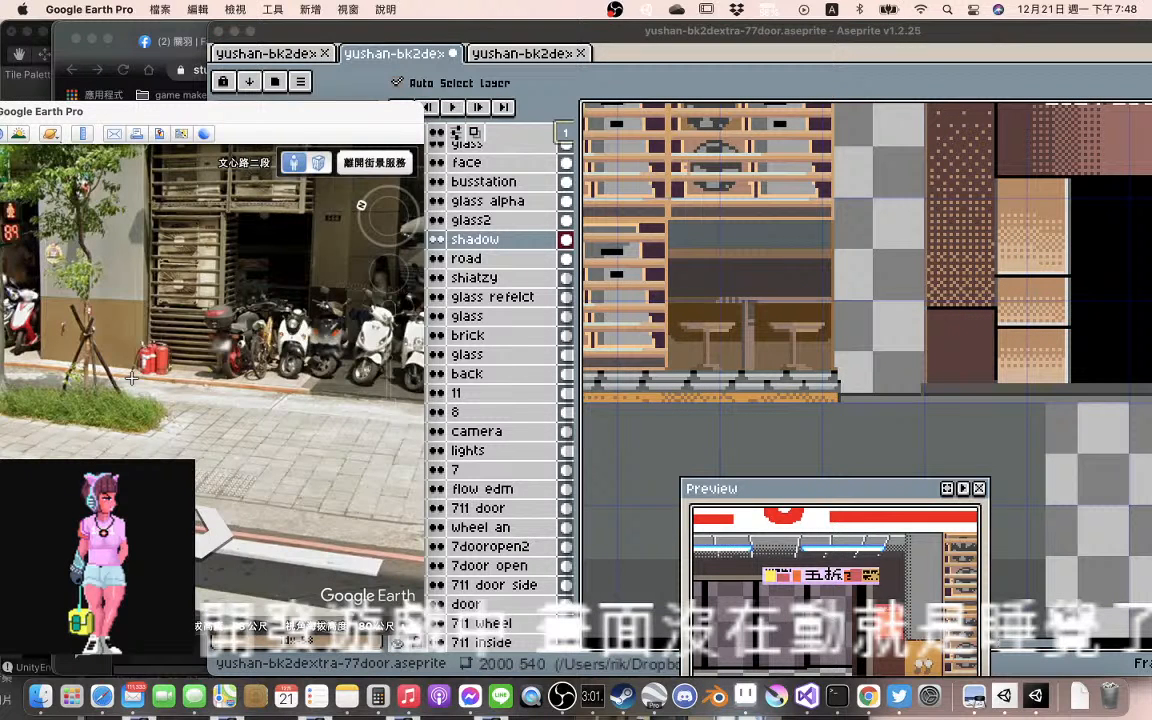
drag(131, 378, 3, 358)
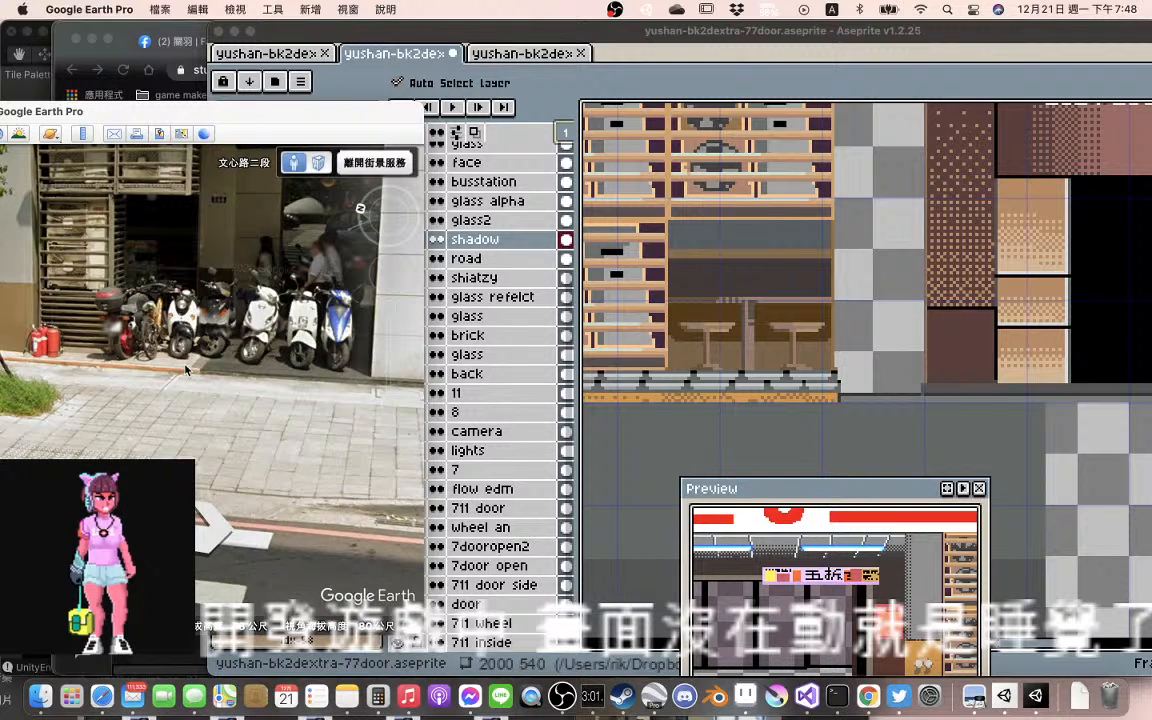
drag(186, 370, 226, 360)
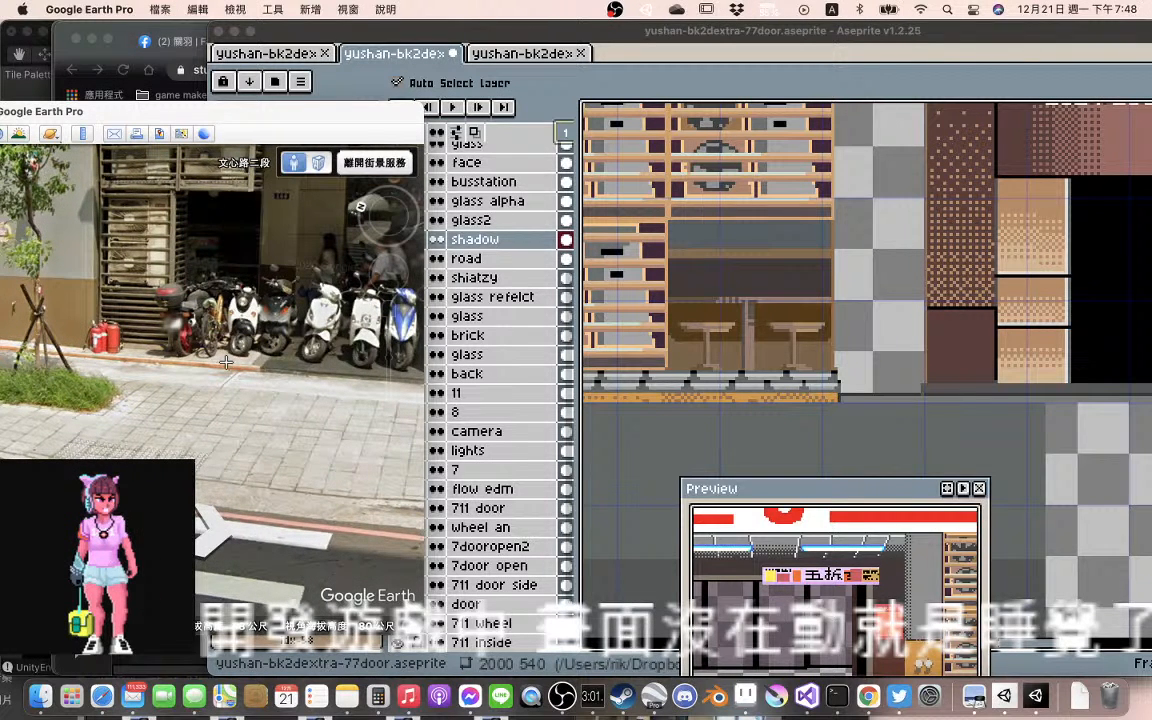
drag(226, 362, 208, 360)
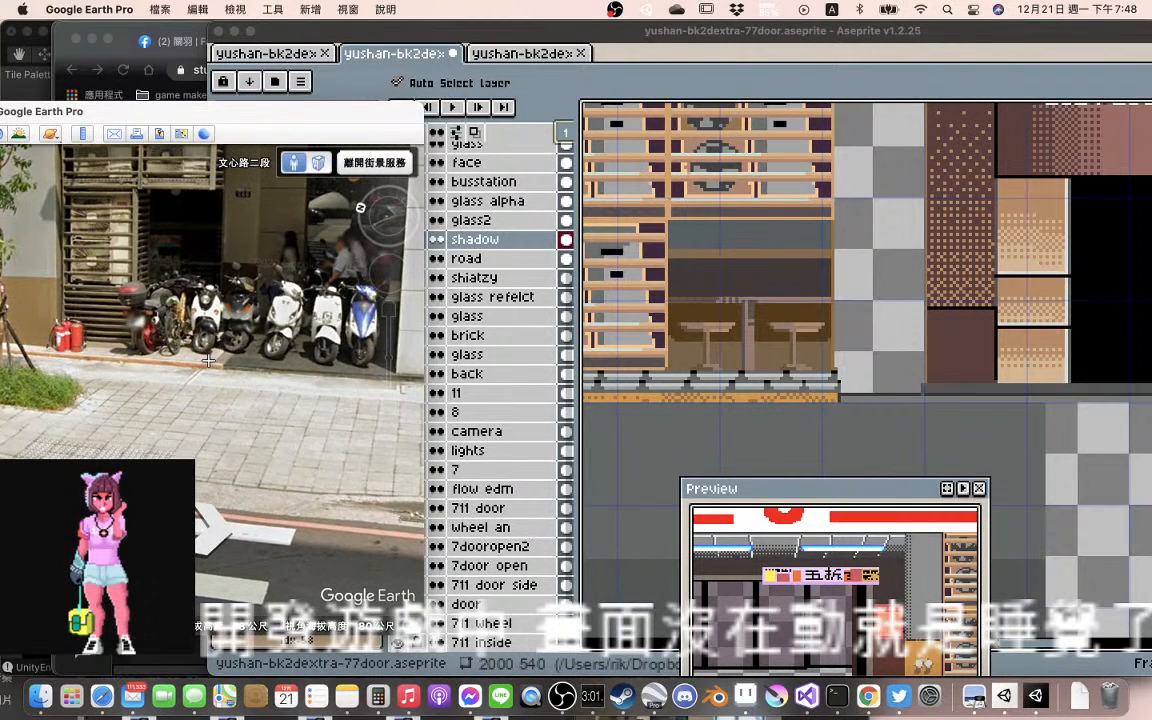
Examine the convenience store's base in the sprite from the tables and shelves to the entrance, then return to Aseprite at the doors
scroll(800, 356, up, 1)
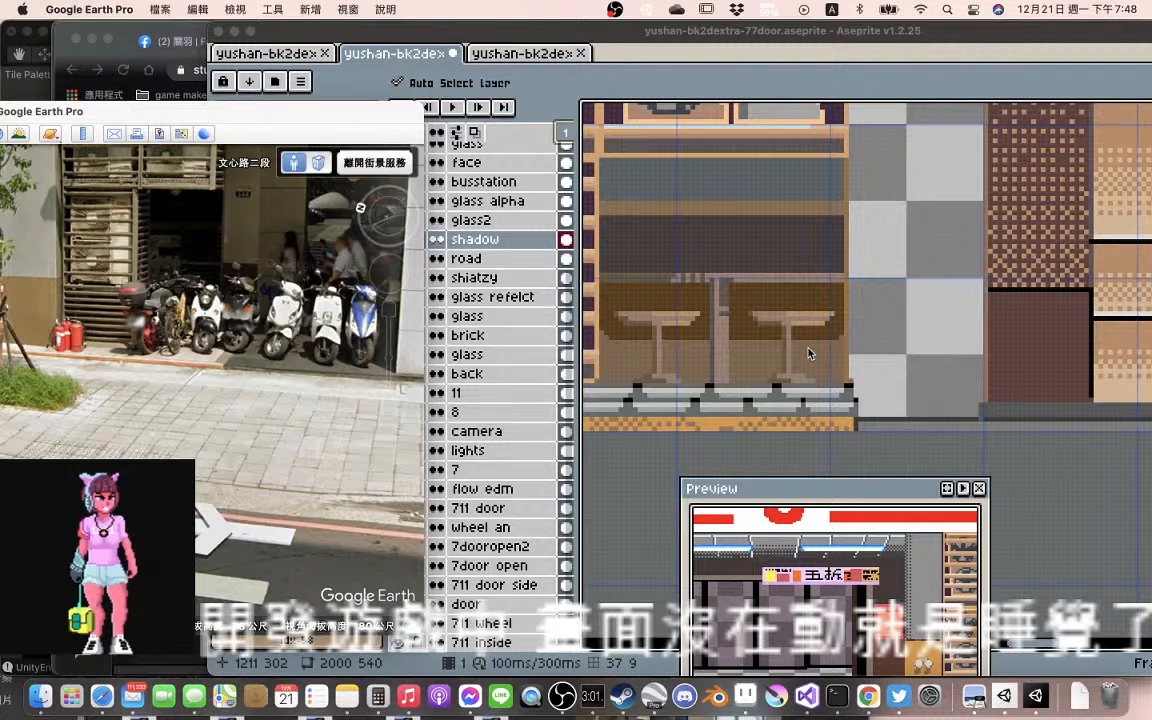
scroll(840, 355, left, 4)
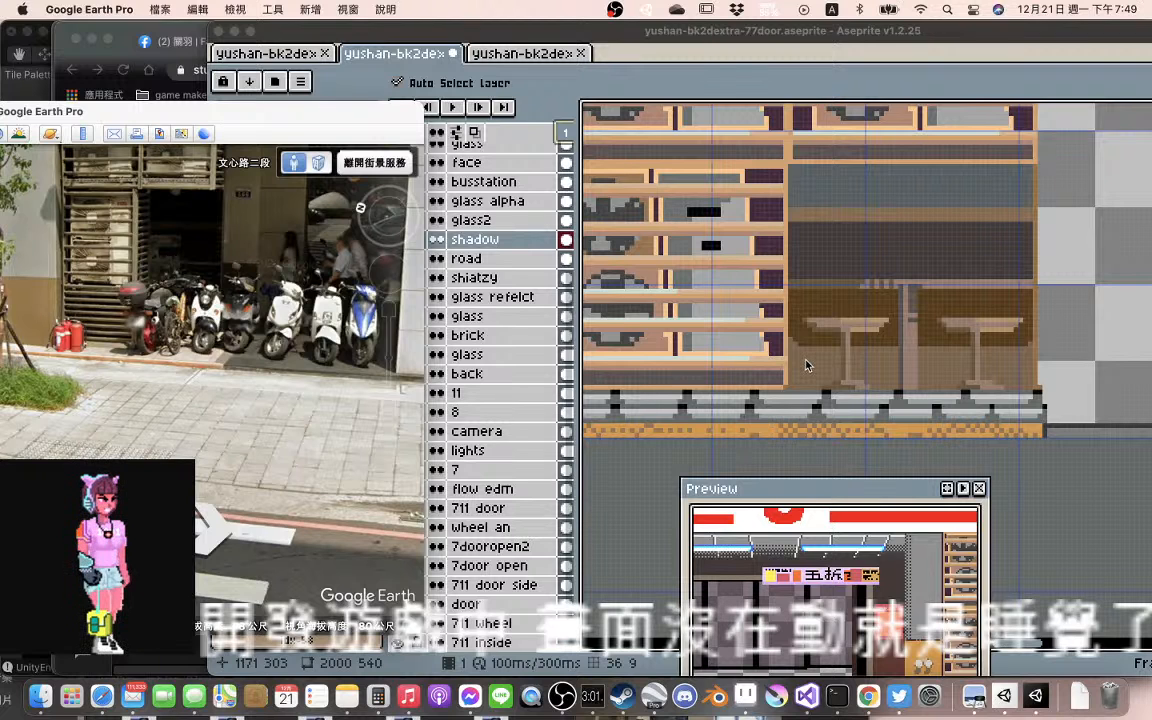
drag(808, 366, 898, 360)
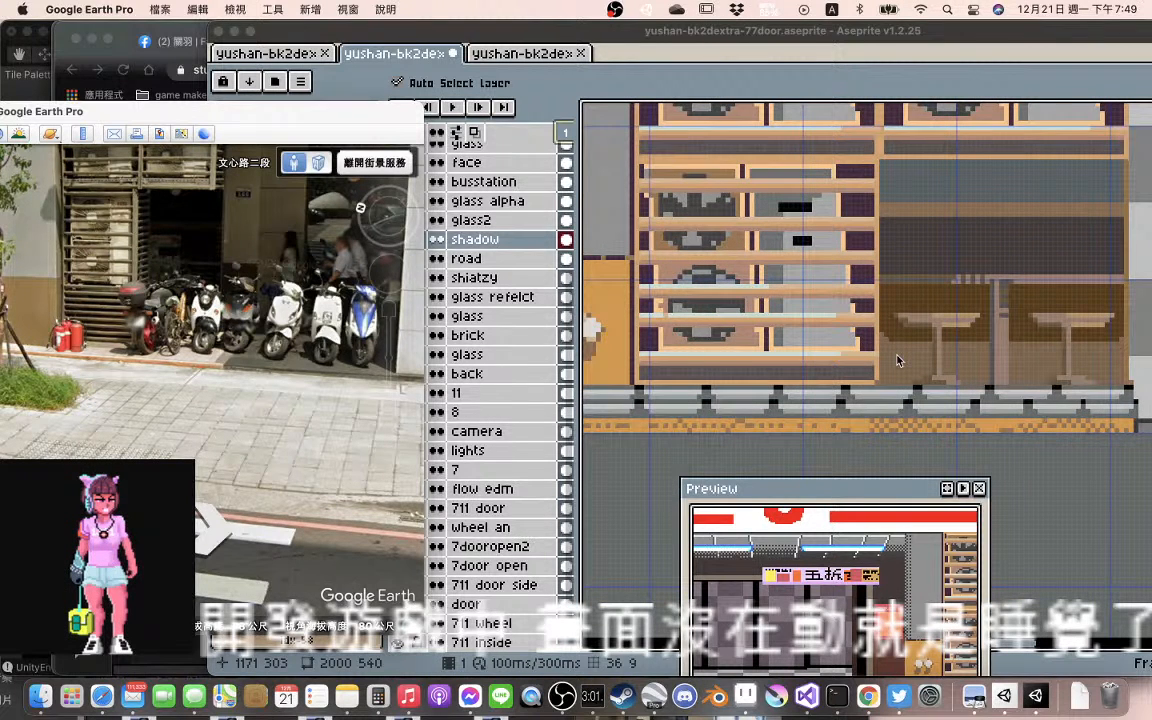
scroll(897, 360, down, 2)
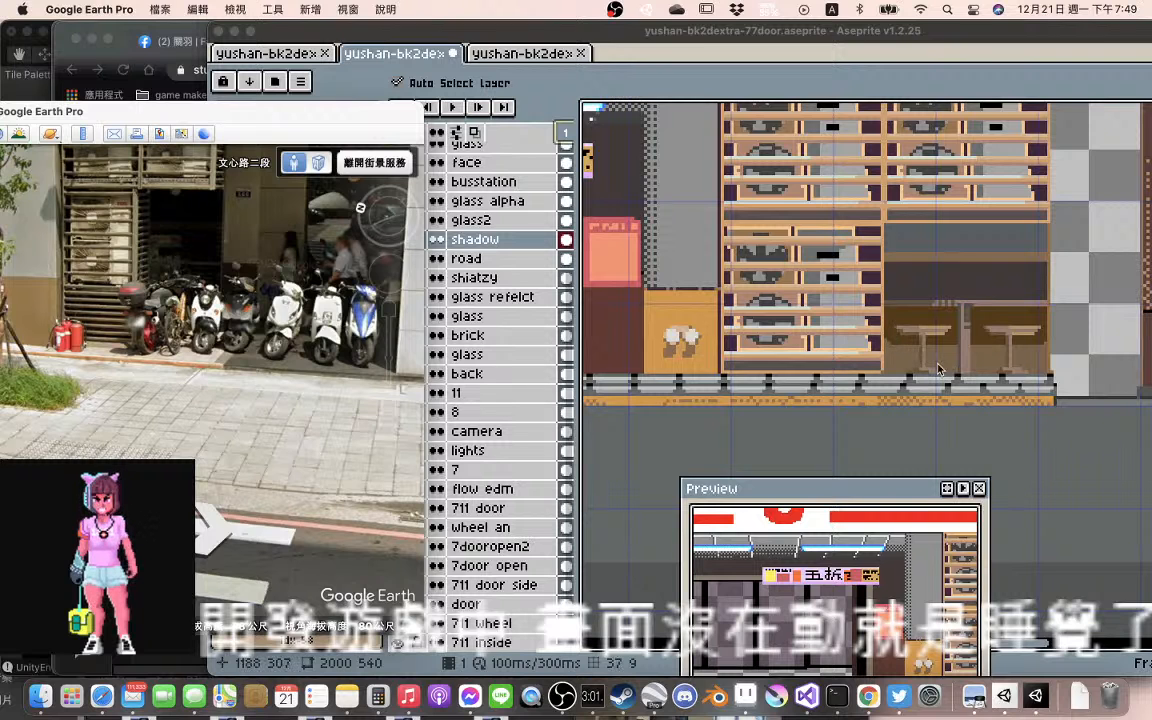
scroll(940, 370, left, 10)
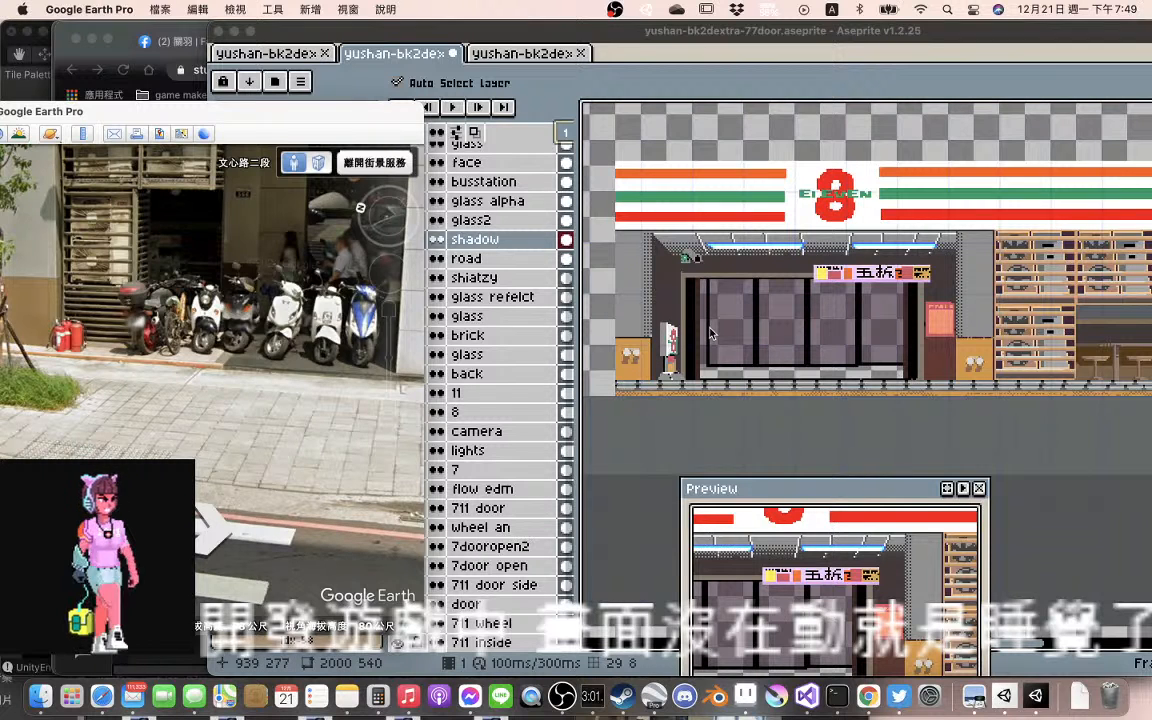
click(712, 336)
drag(718, 347, 712, 353)
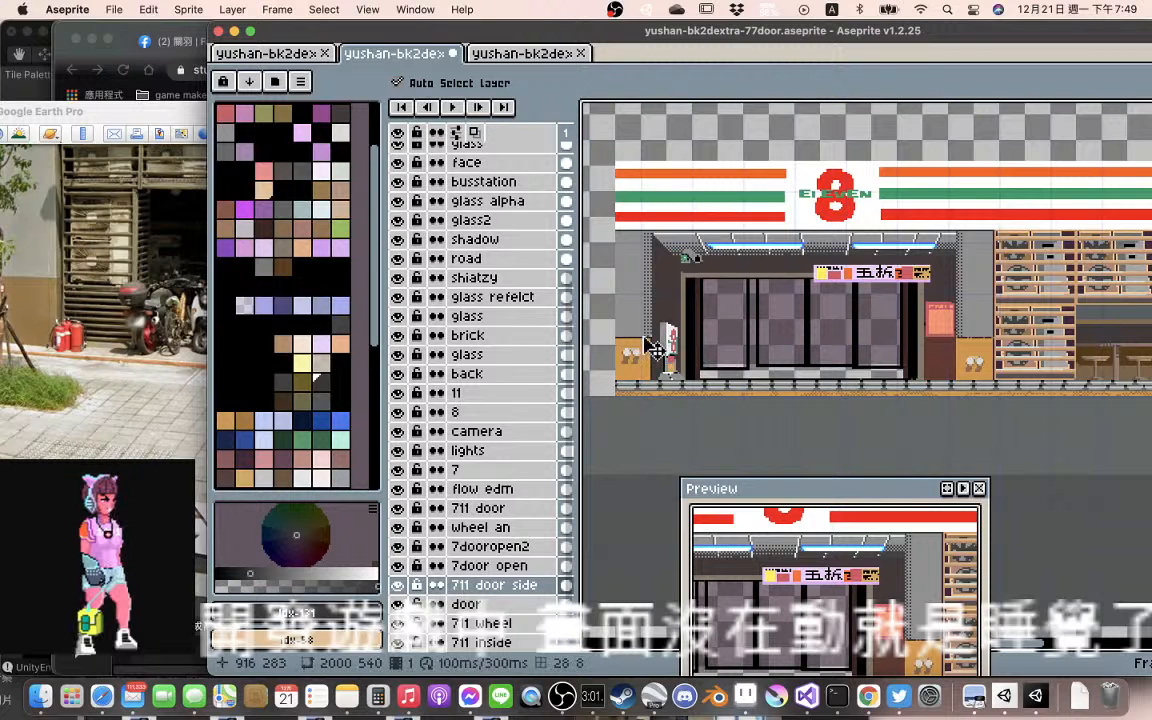
Return to Google Earth Pro and examine the street from the 7-Eleven front past the parked scooters to the road's lane markings
click(145, 327)
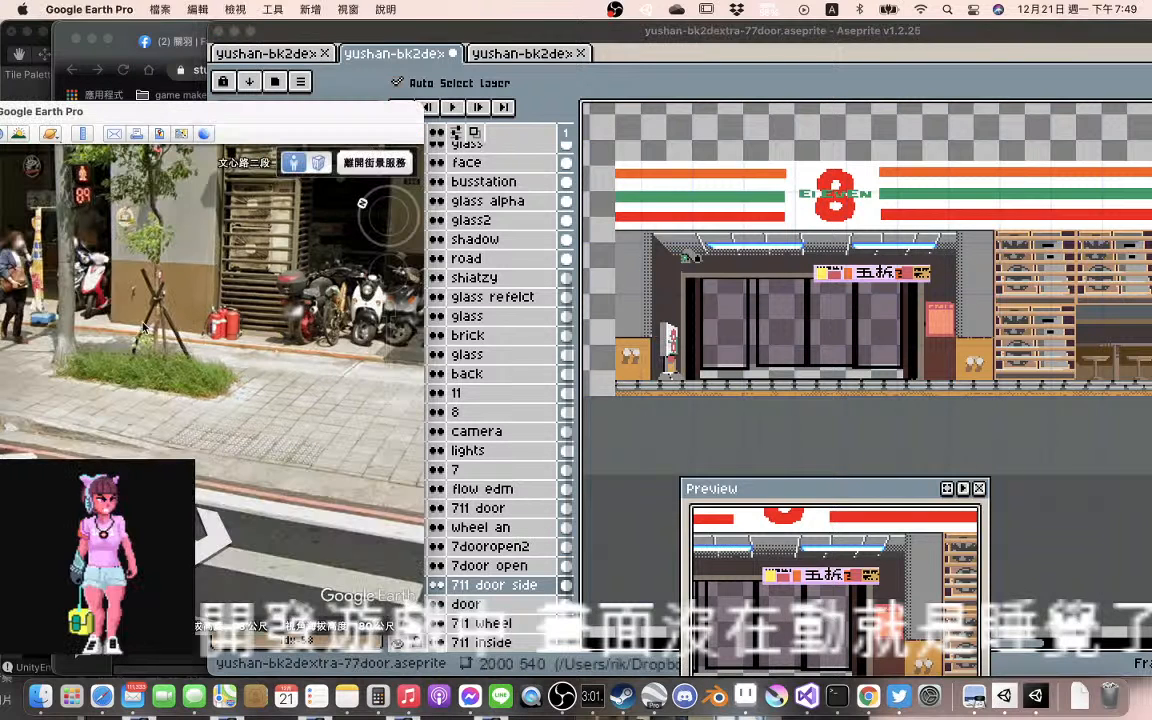
click(302, 405)
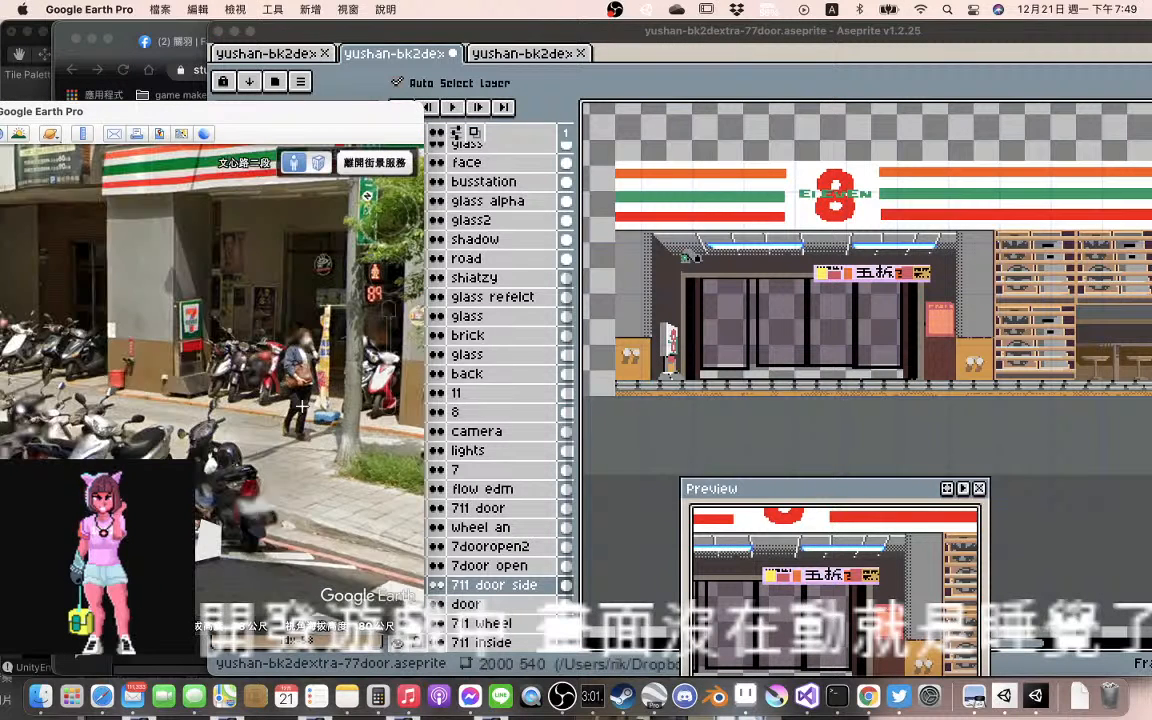
drag(302, 406, 163, 405)
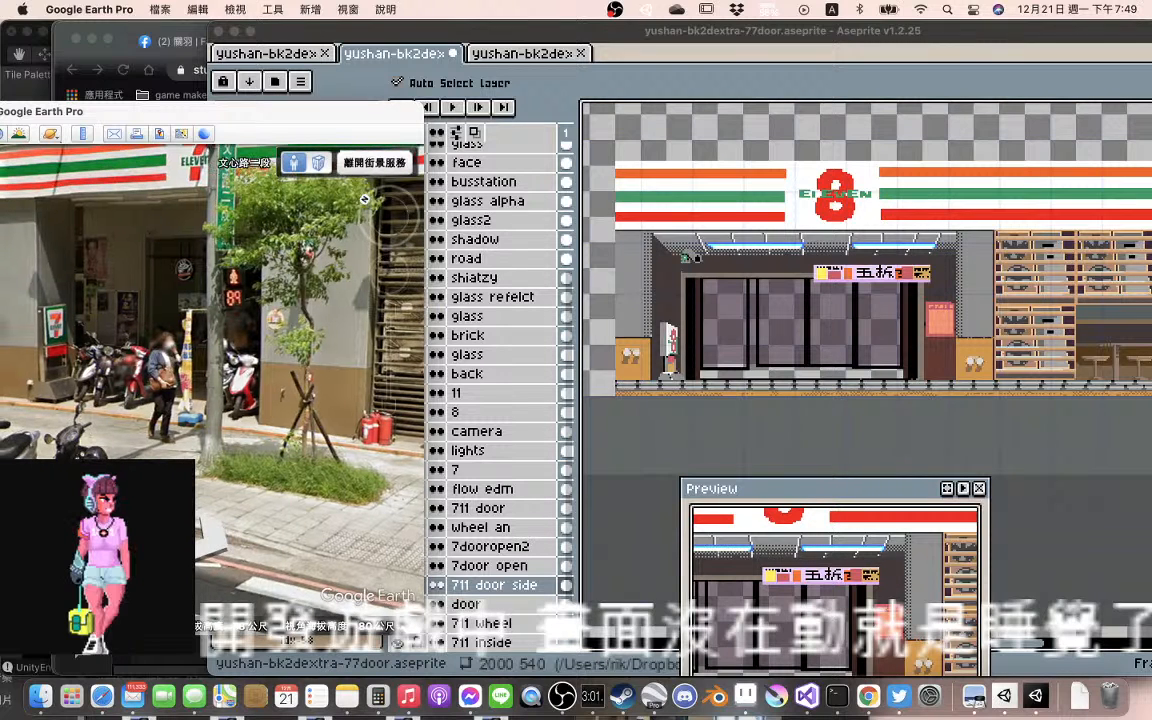
click(323, 466)
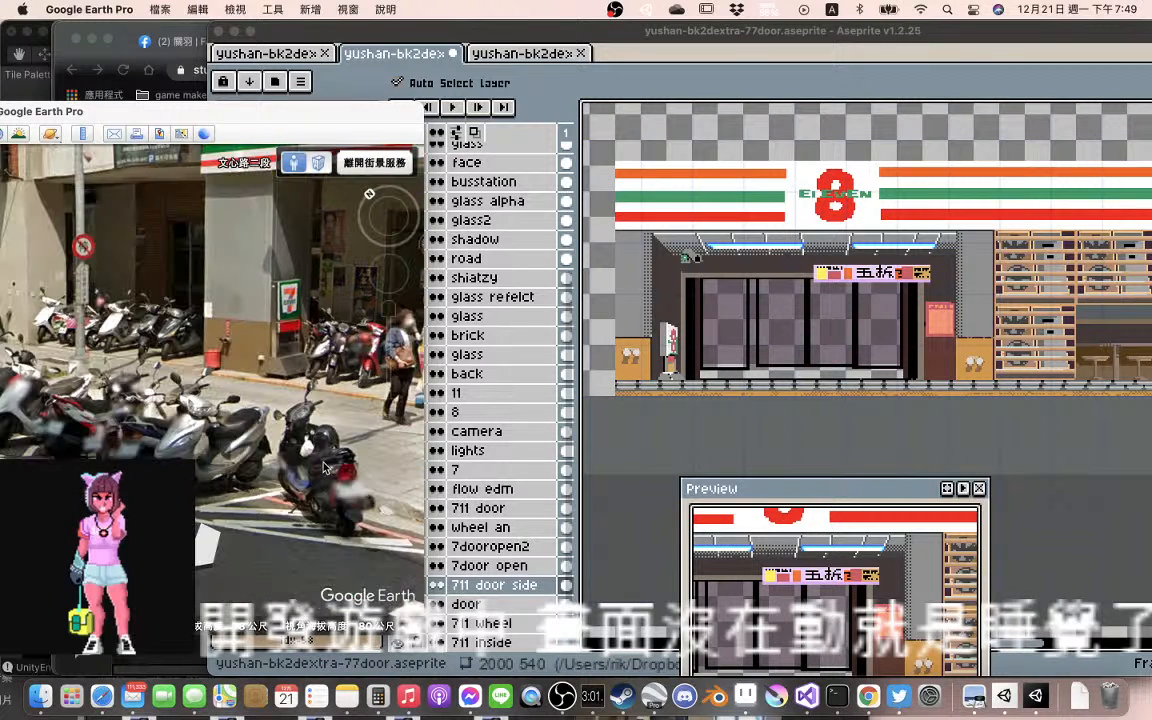
drag(88, 482, 296, 472)
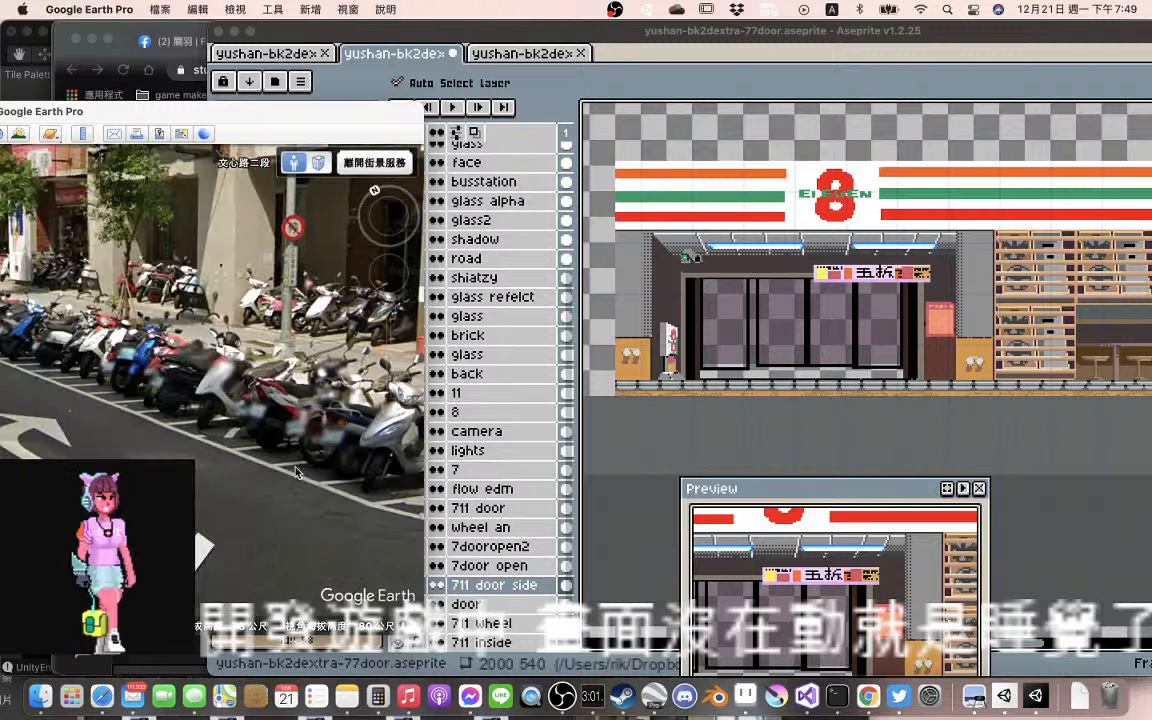
drag(92, 482, 160, 479)
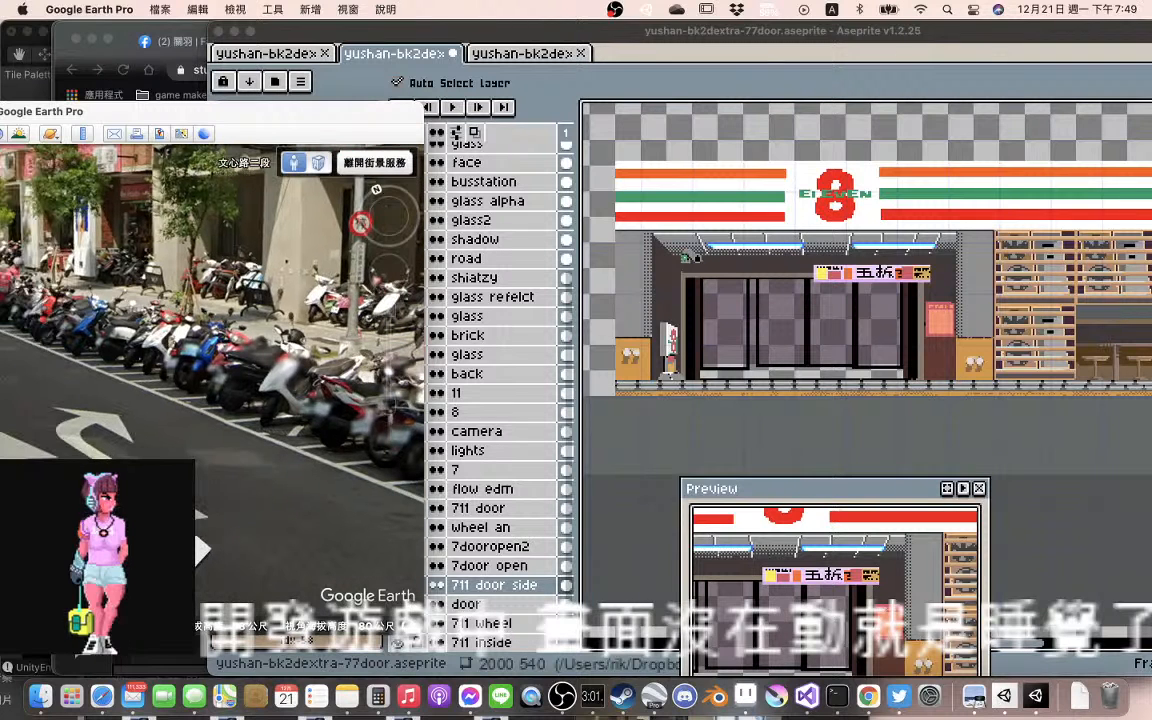
drag(62, 585, 174, 491)
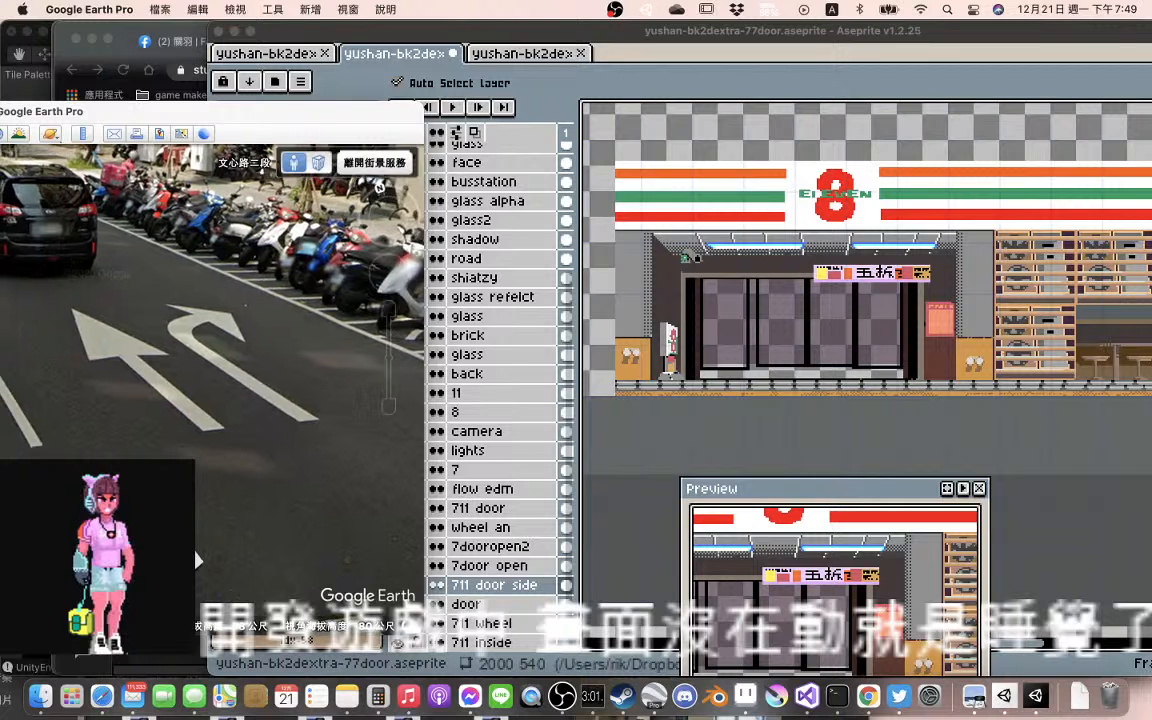
drag(174, 492, 444, 424)
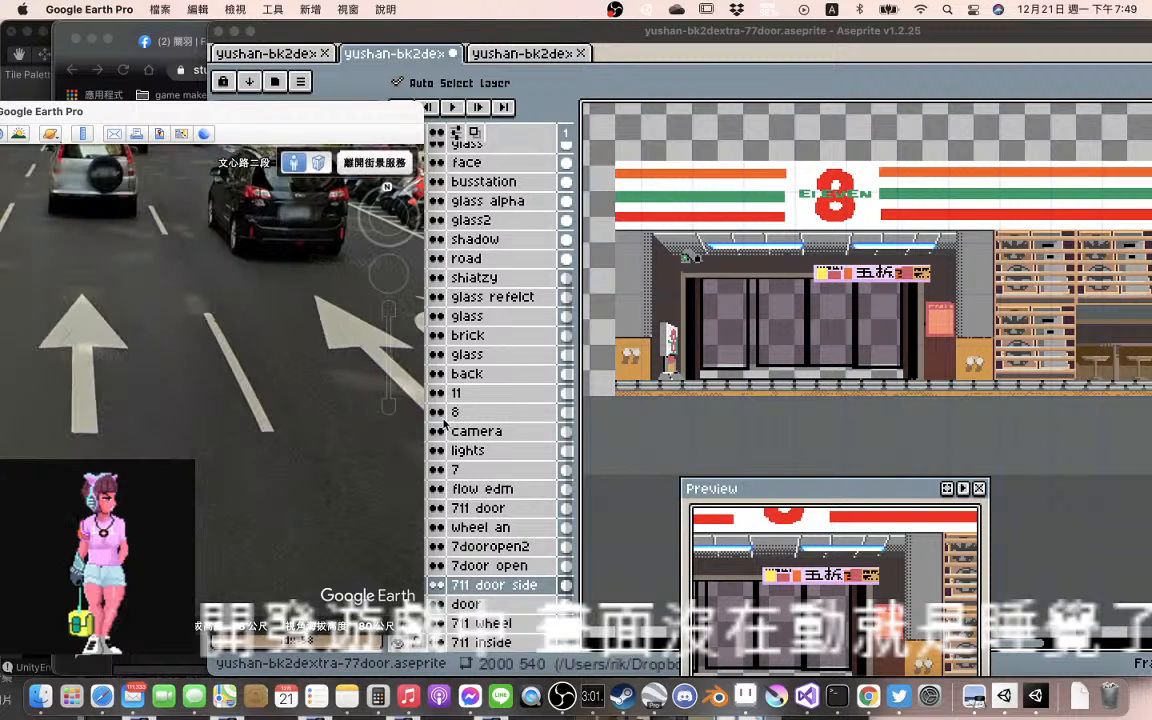
drag(190, 472, 272, 695)
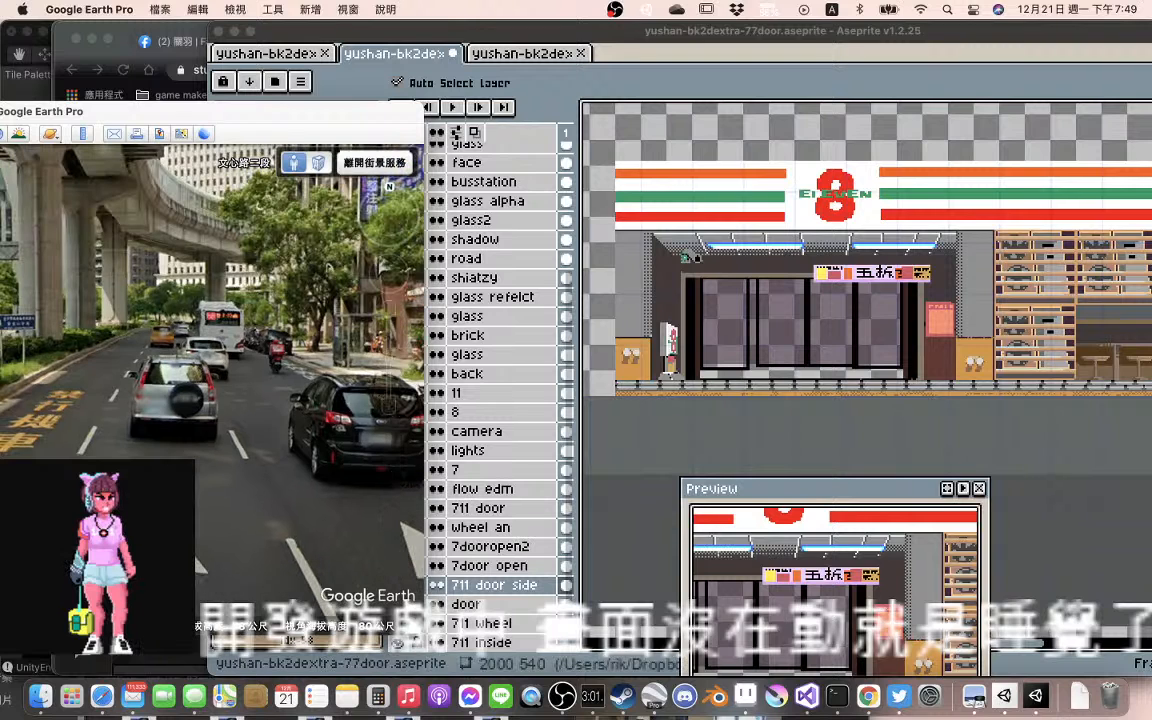
Bring the Street View window fully on screen and examine the pavement, kerb and red edge line around the zebra crossing
drag(233, 115, 547, 87)
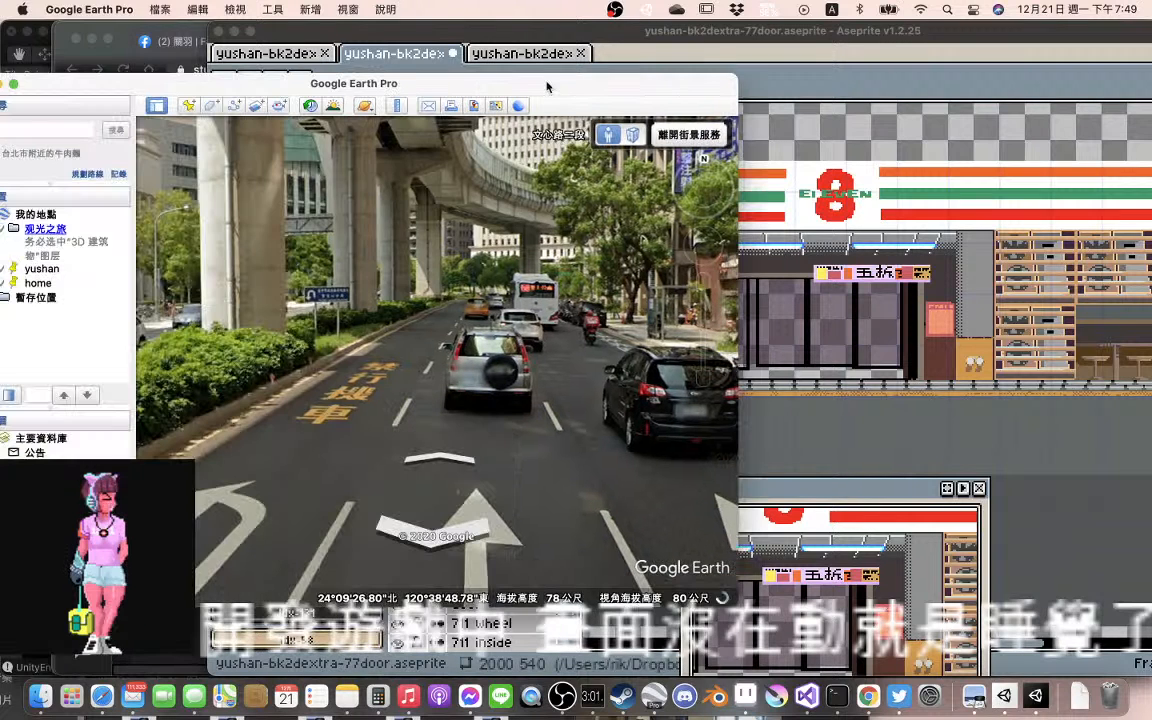
click(449, 462)
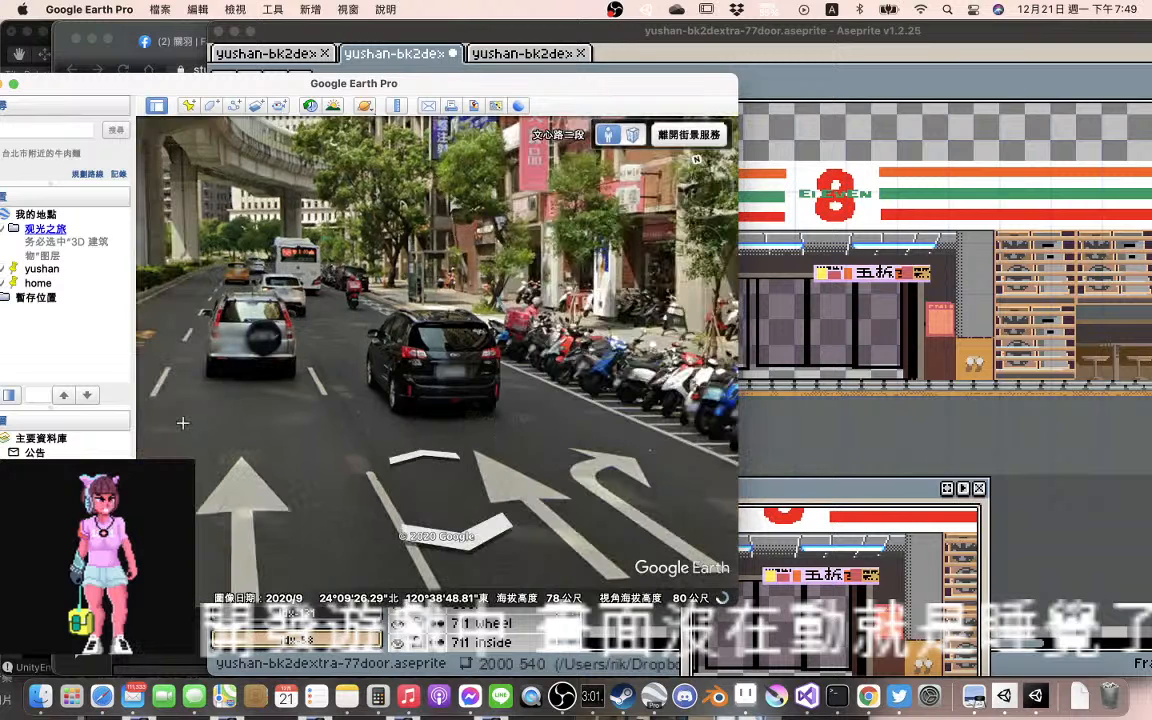
click(363, 463)
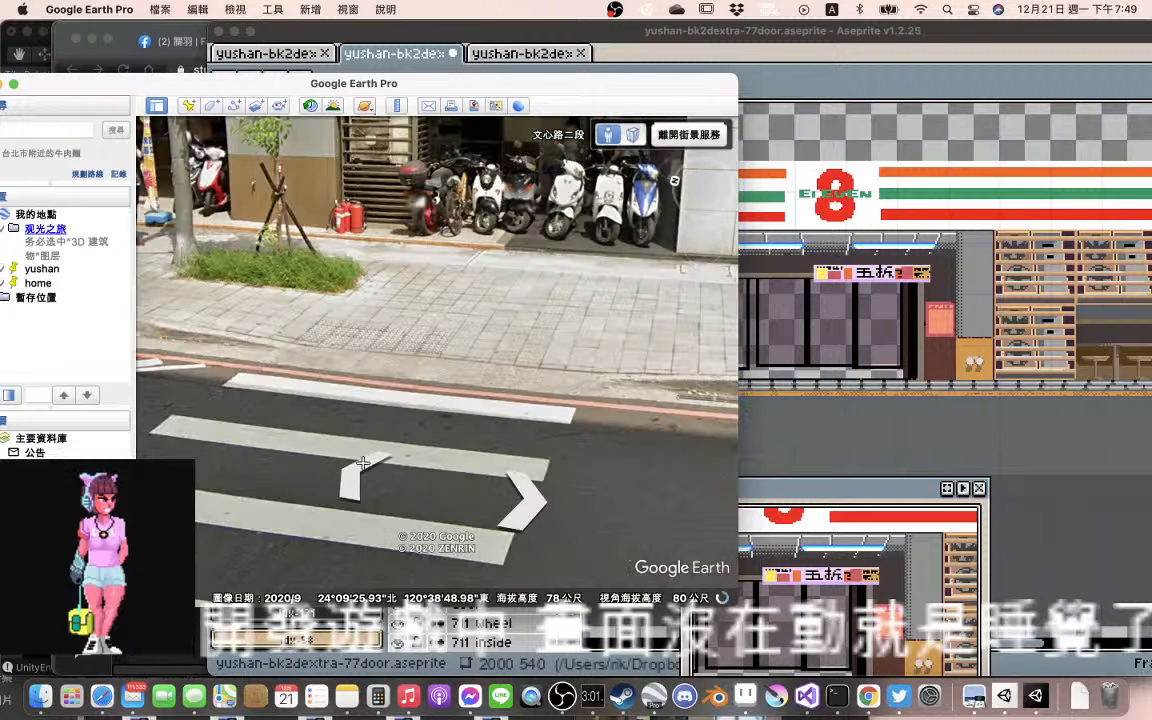
drag(363, 463, 165, 399)
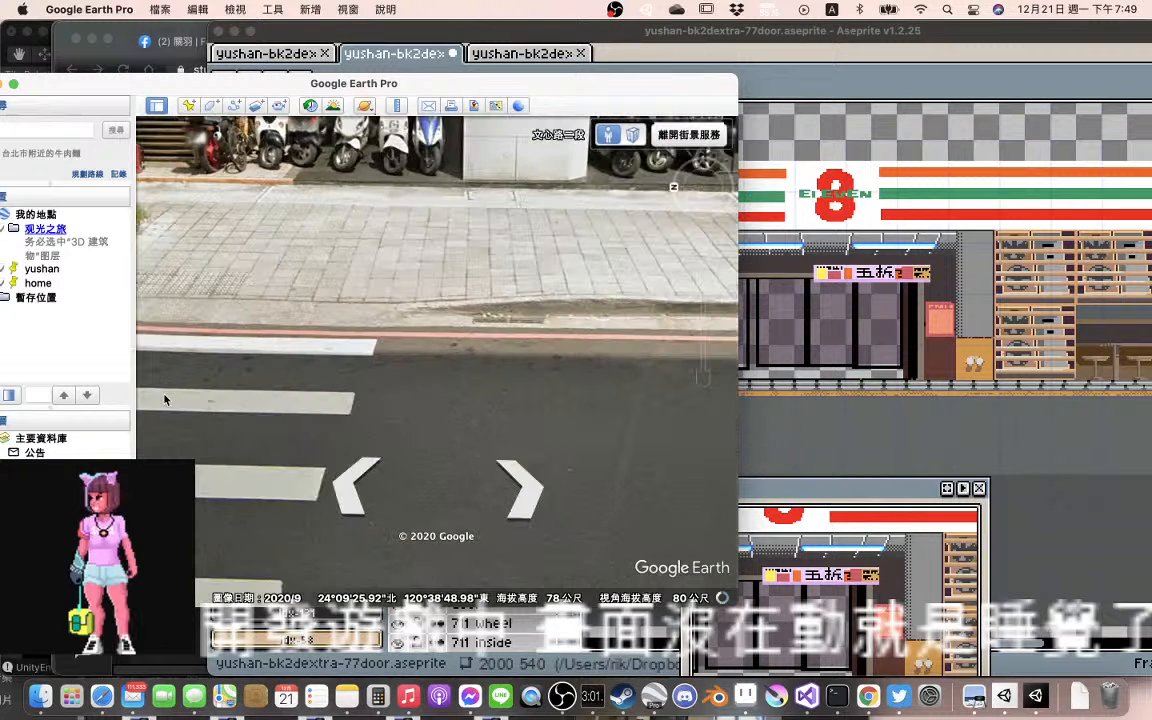
click(350, 505)
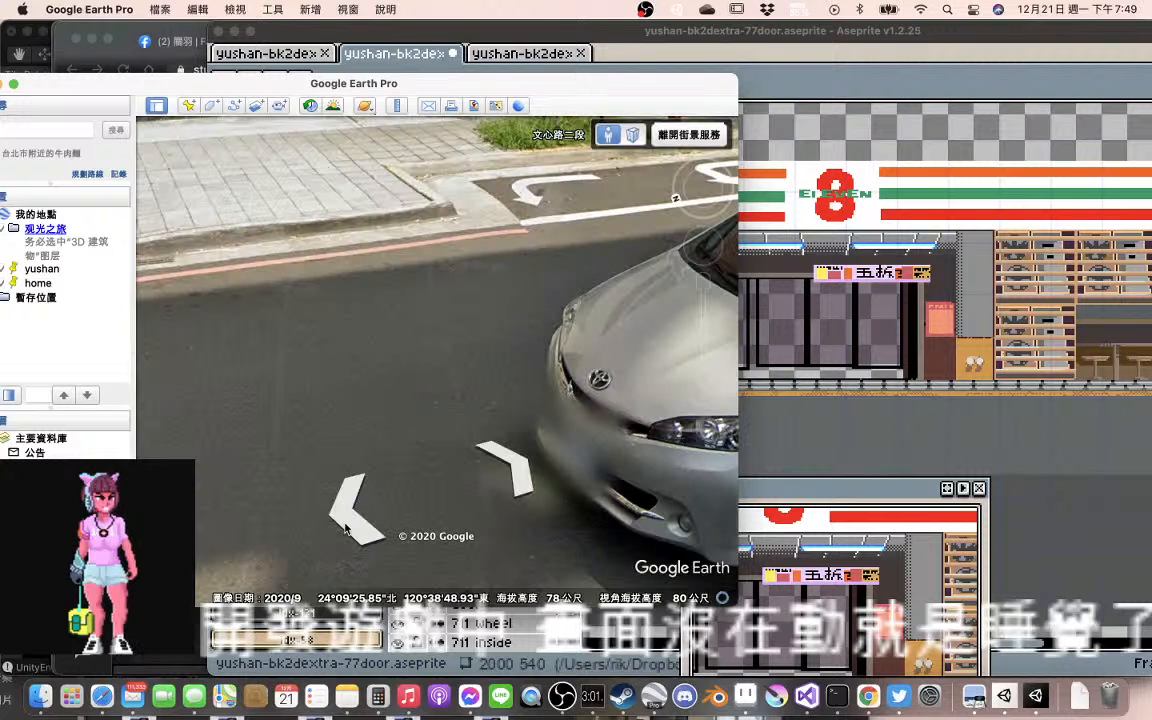
click(346, 528)
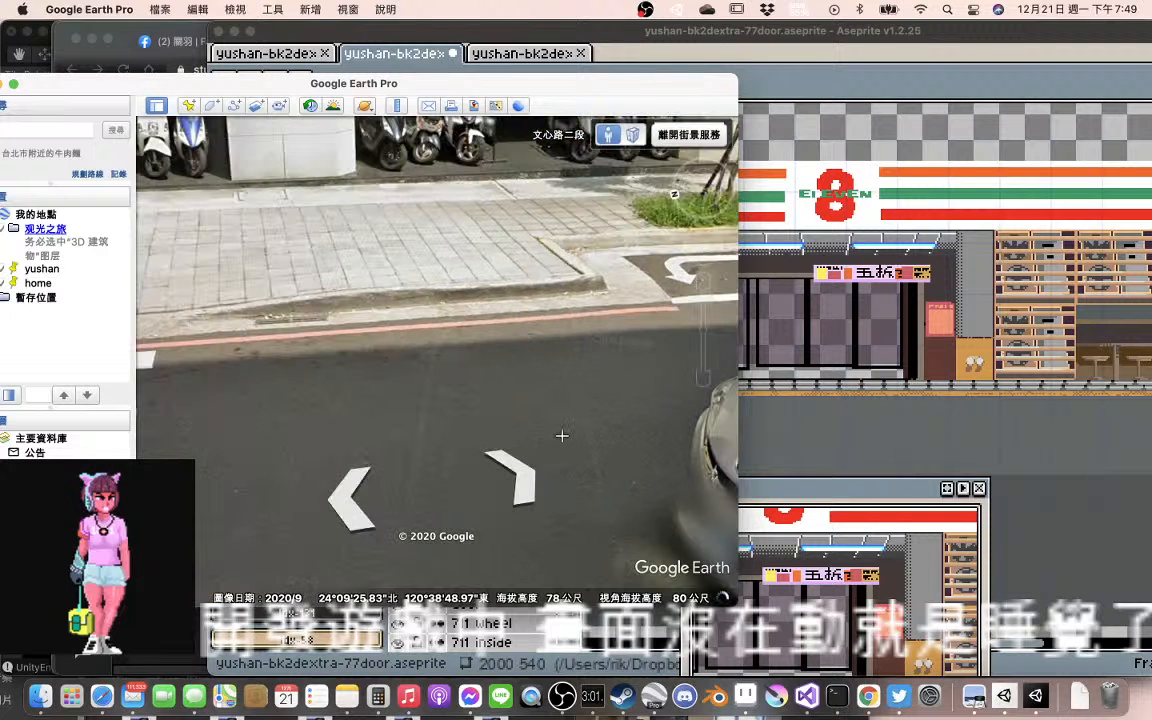
drag(562, 436, 318, 431)
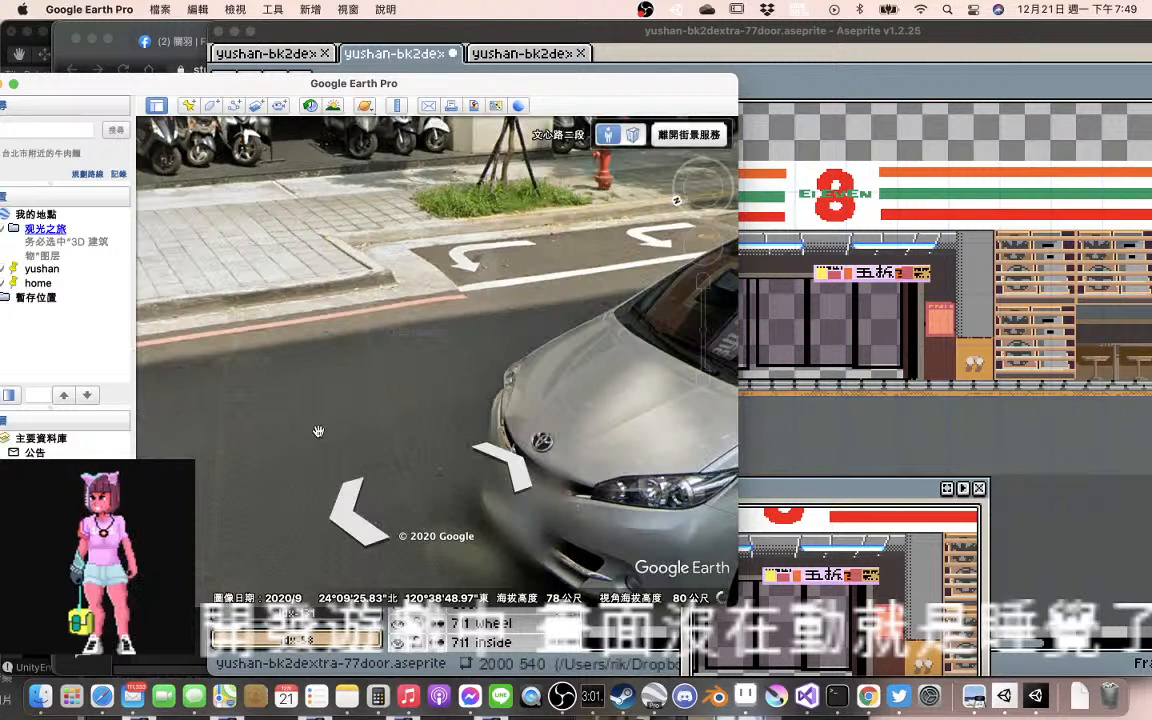
mouse_move(706, 337)
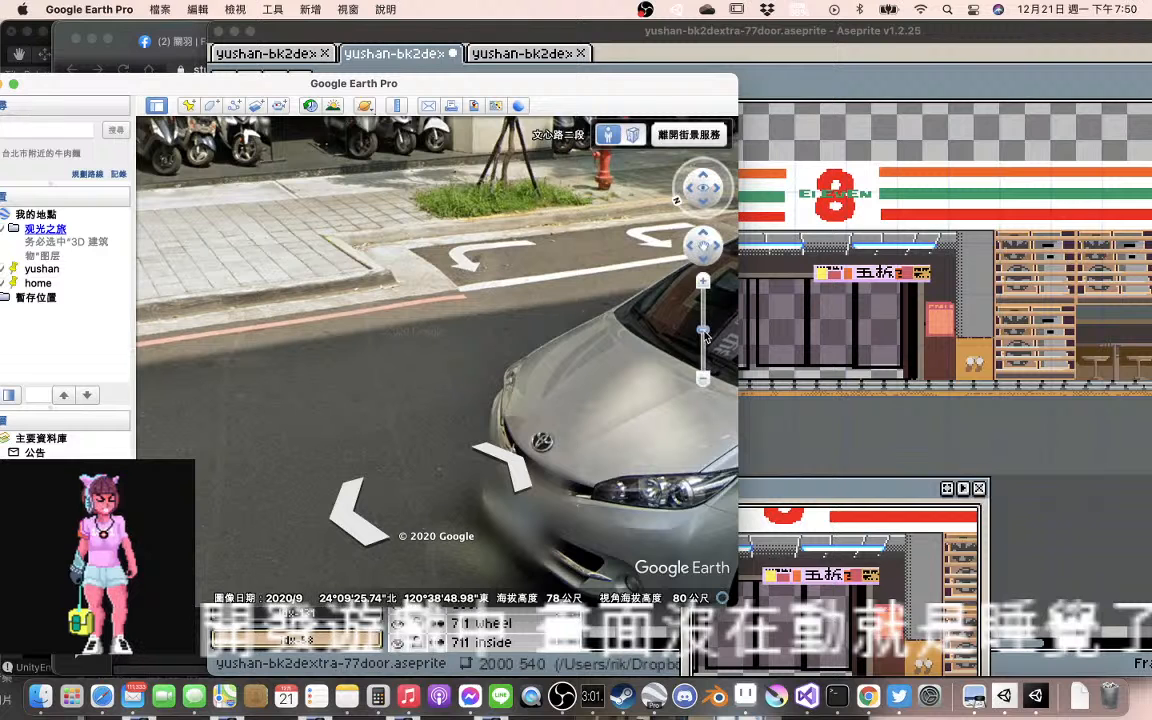
click(348, 516)
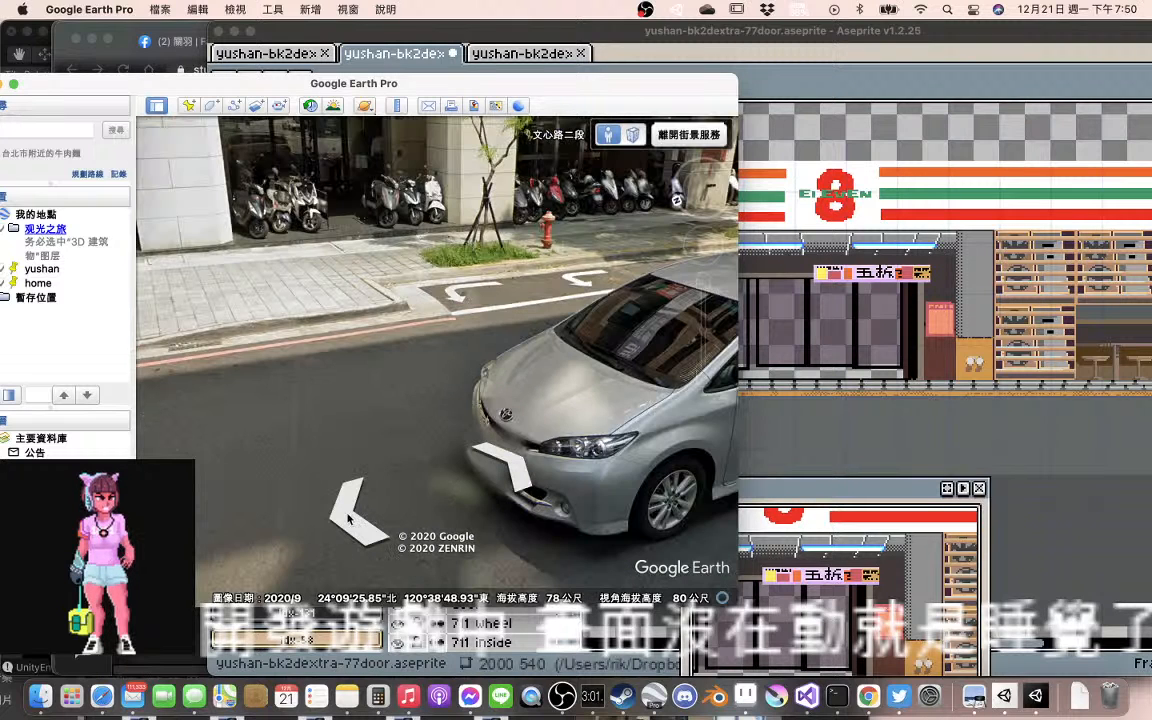
click(348, 516)
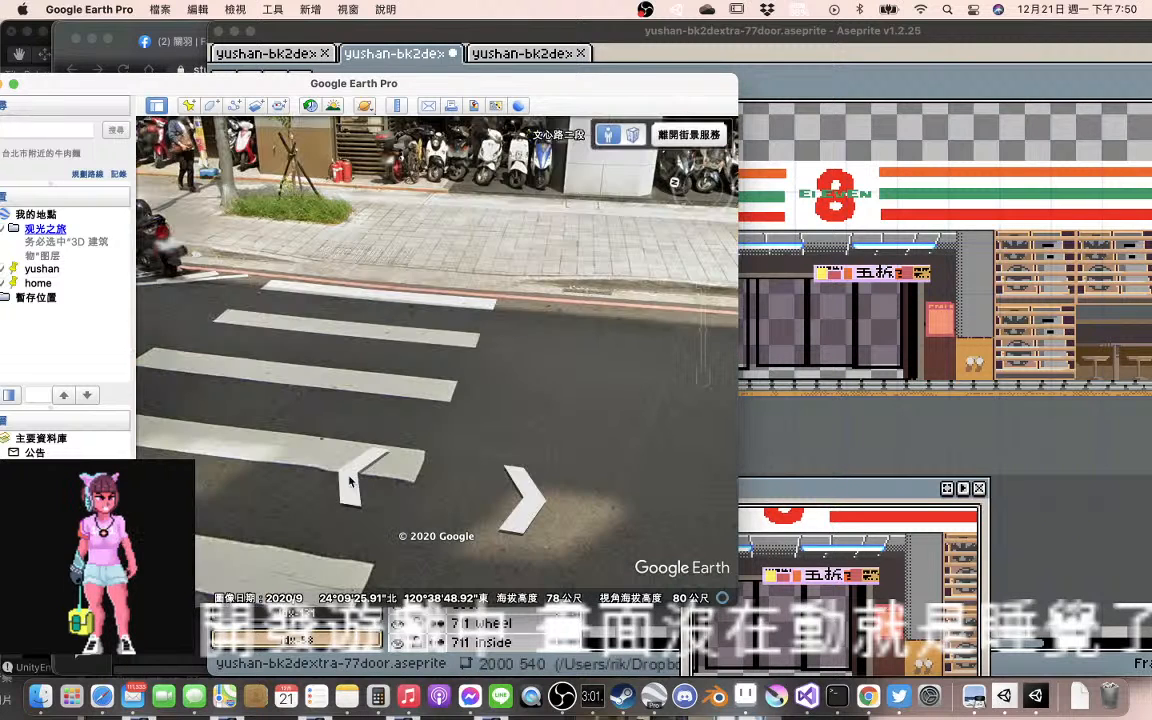
Examine the street in front of the 7-Eleven, from the zebra crossing along the scooter parking bays and lane arrows
click(349, 482)
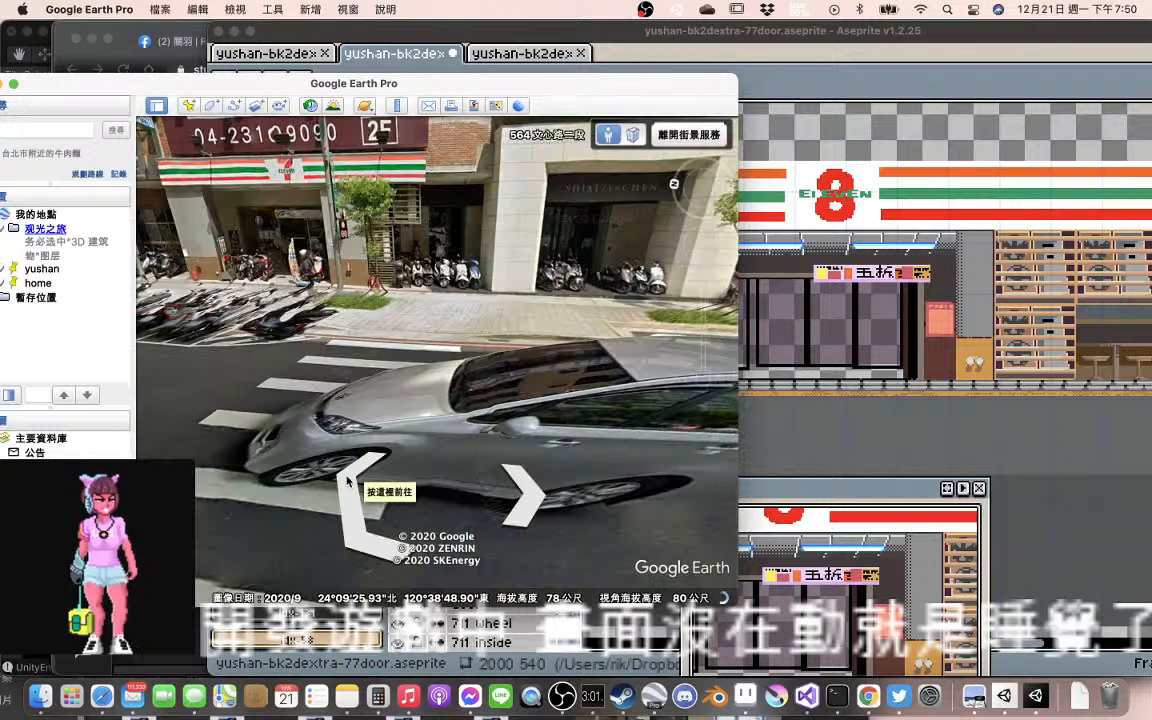
click(349, 481)
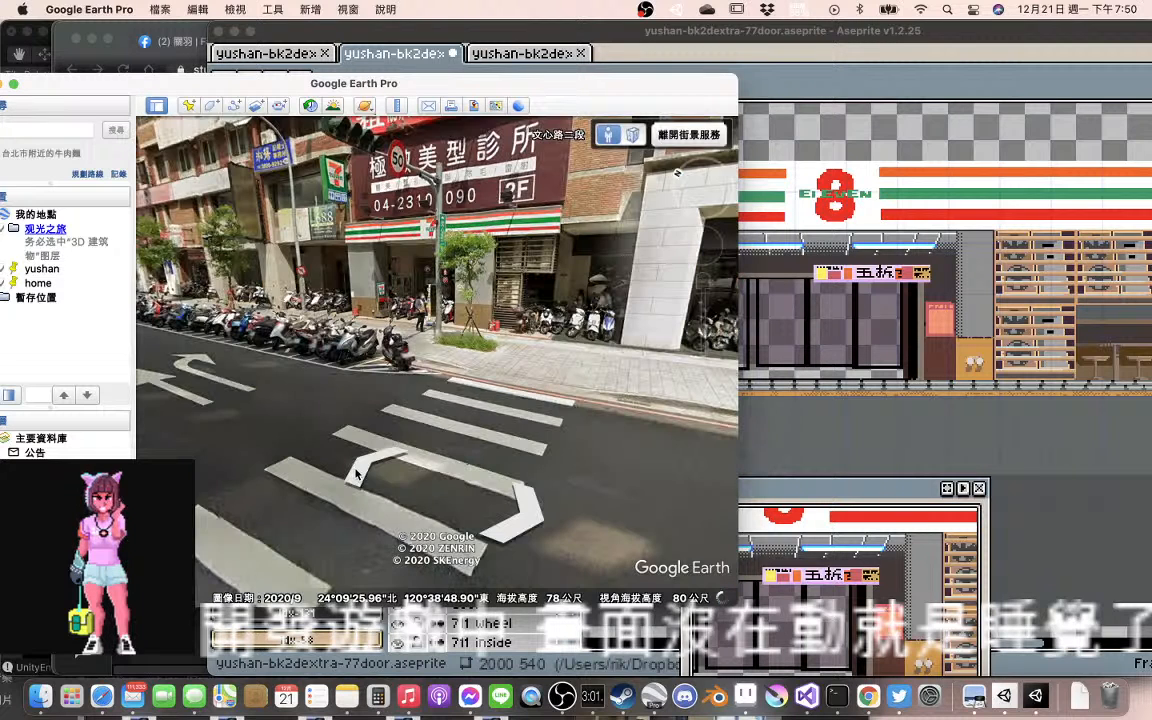
click(357, 475)
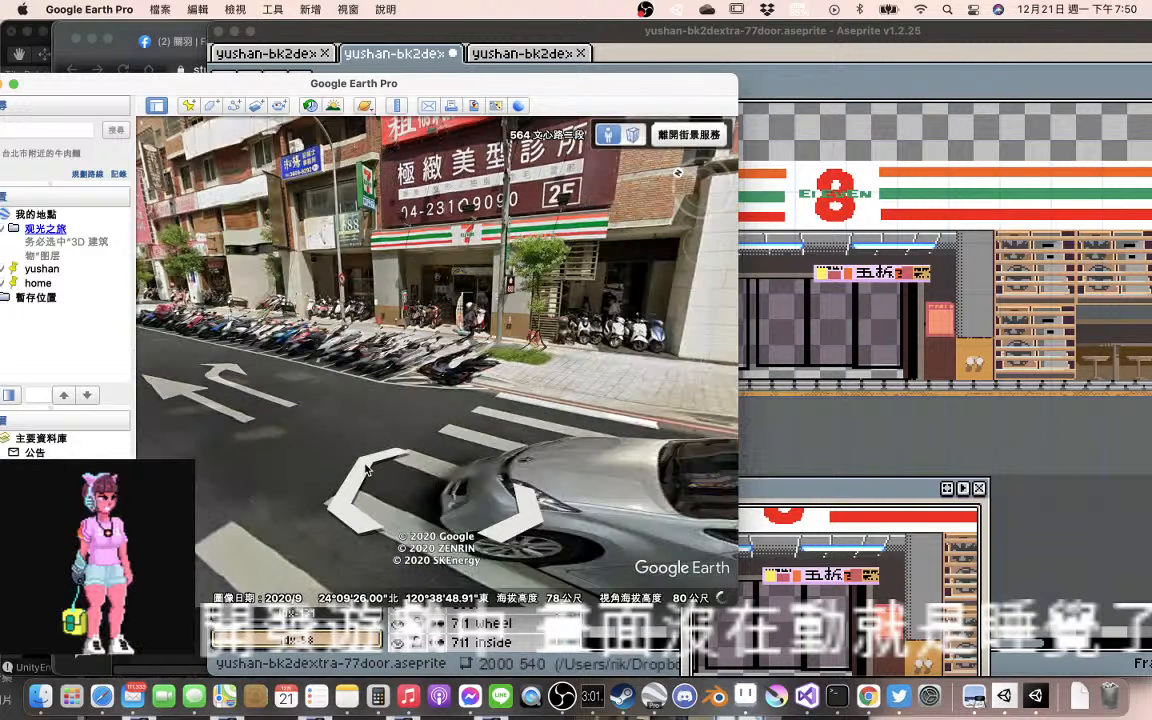
click(366, 470)
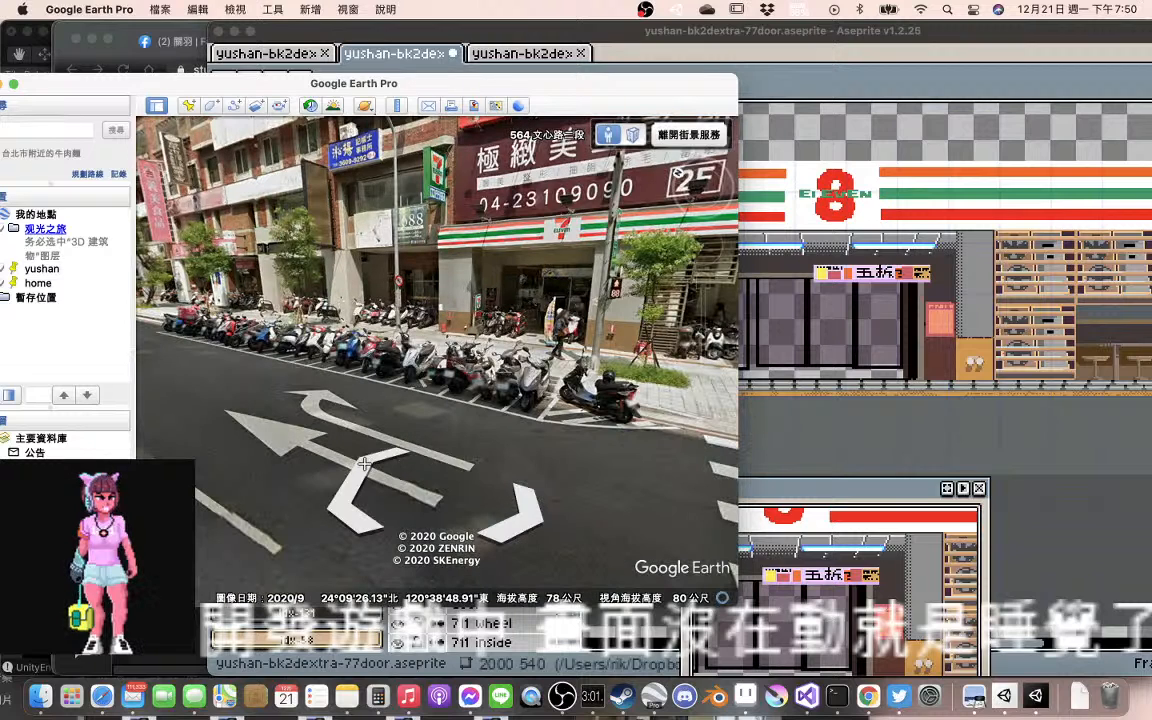
click(365, 463)
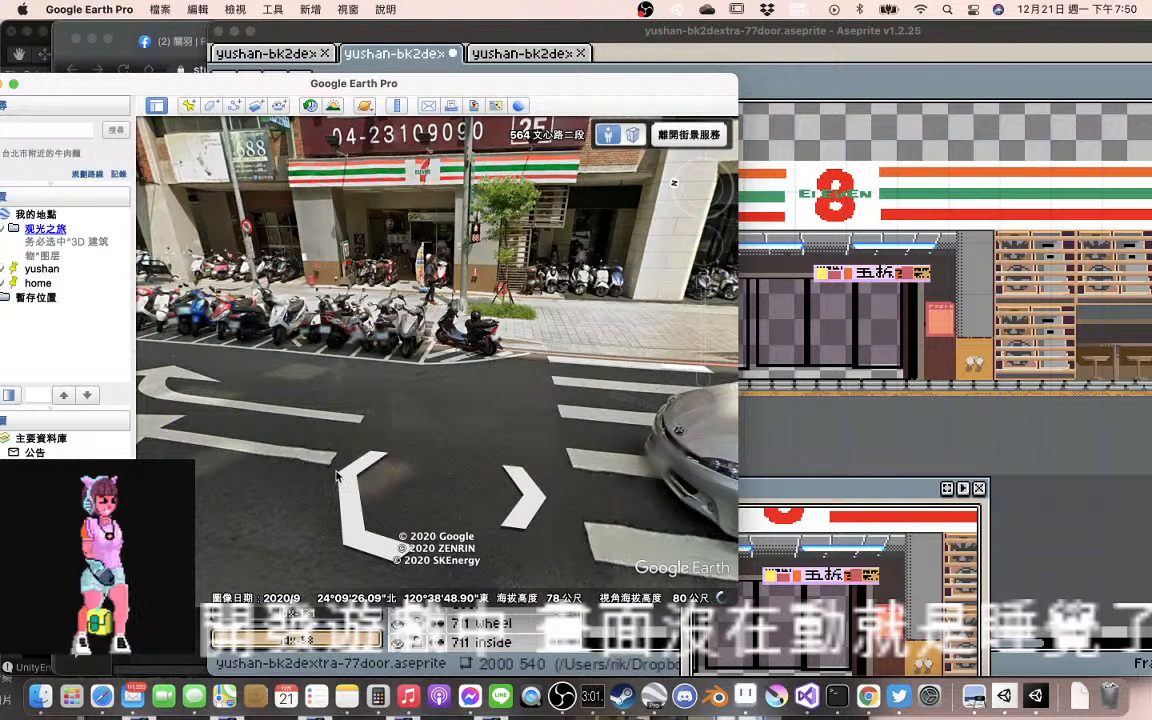
click(337, 476)
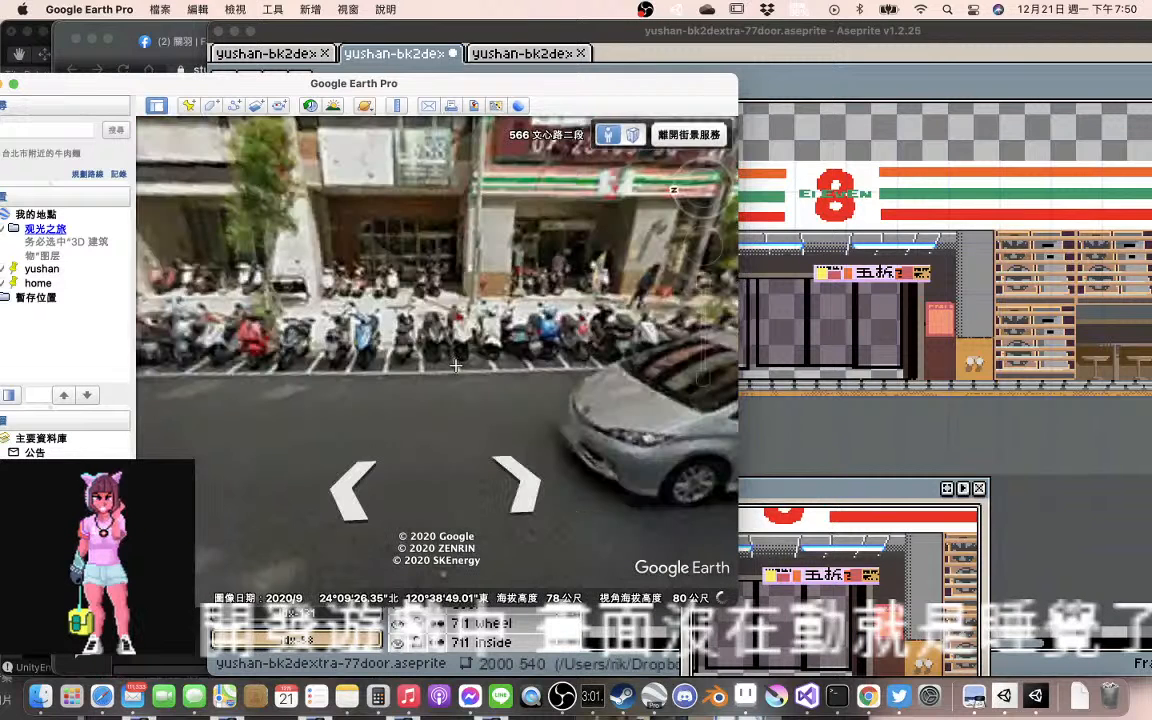
drag(456, 366, 541, 453)
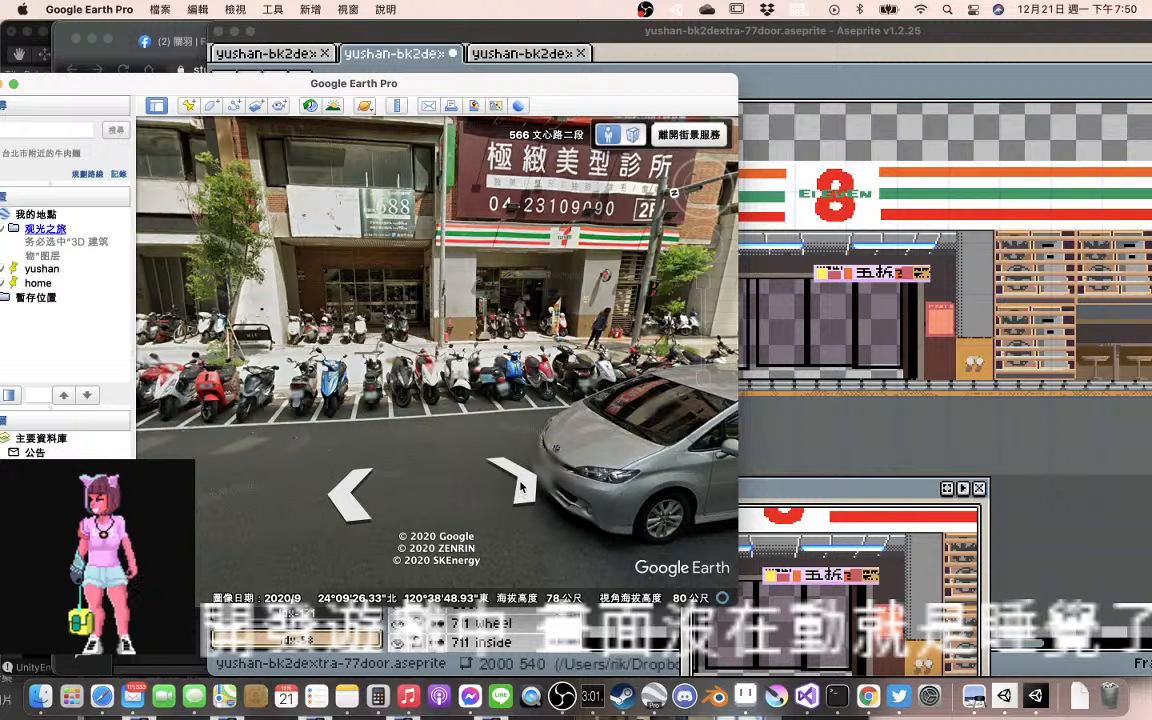
click(520, 487)
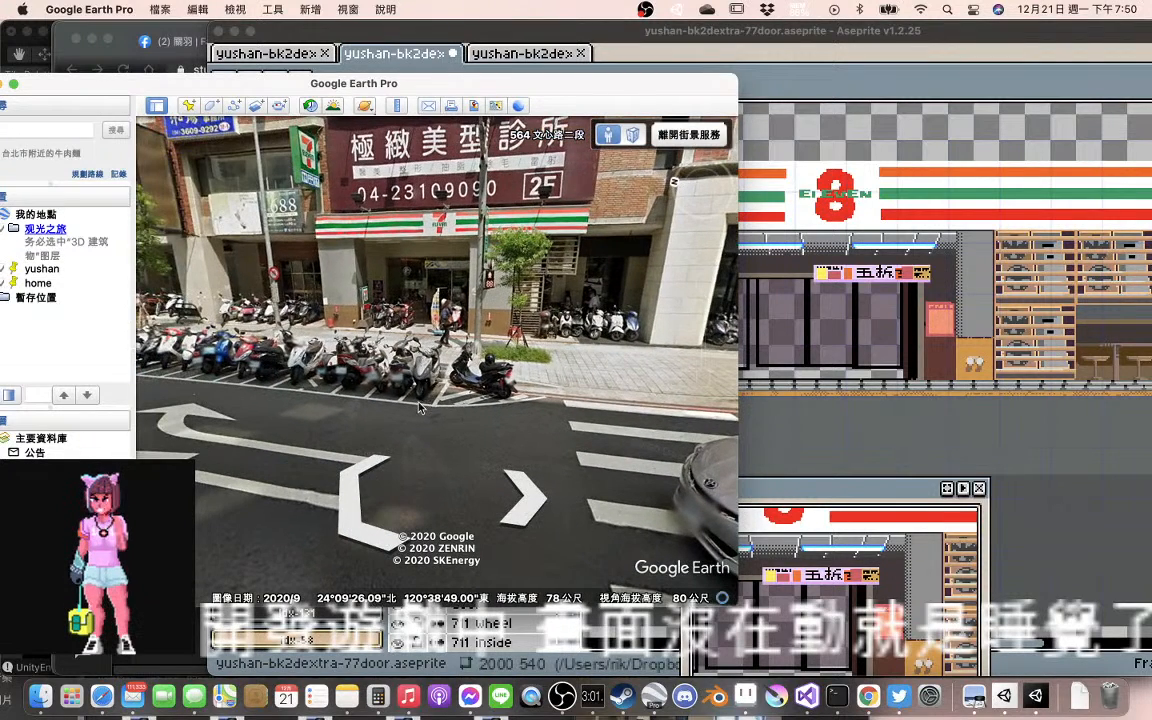
drag(420, 407, 366, 392)
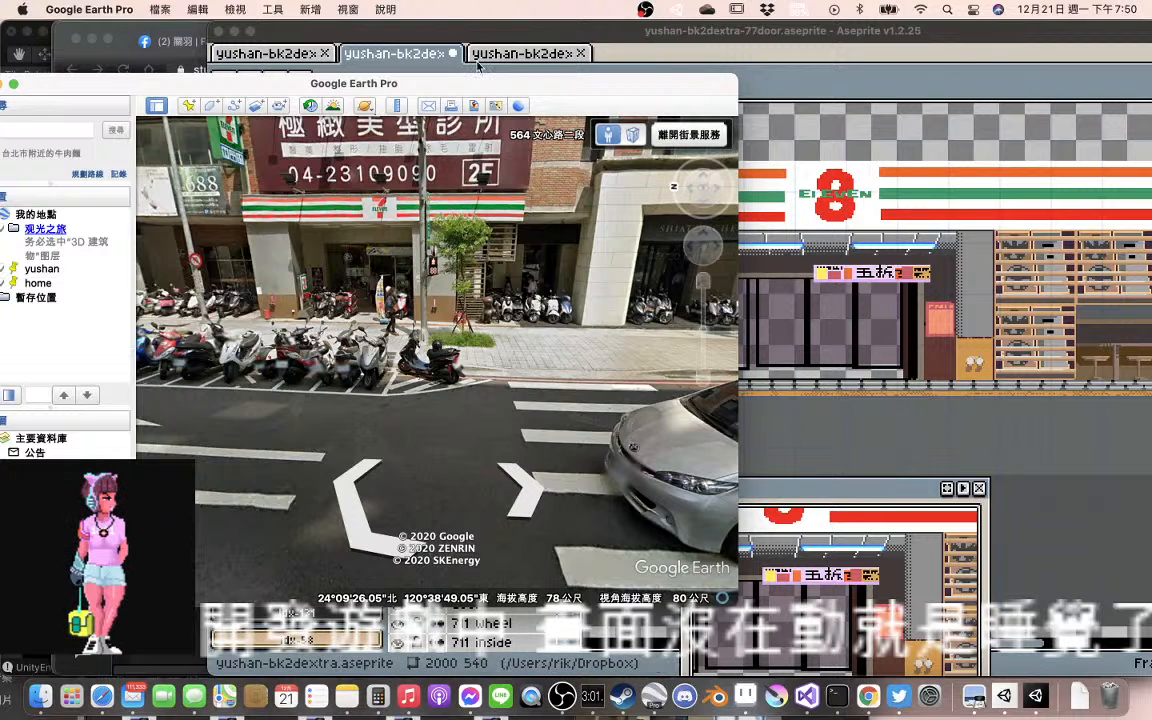
Move the Google Earth Pro window aside, check the livestream's page in YouTube Studio in Chrome, and switch to Unity
drag(351, 86, 66, 263)
click(132, 185)
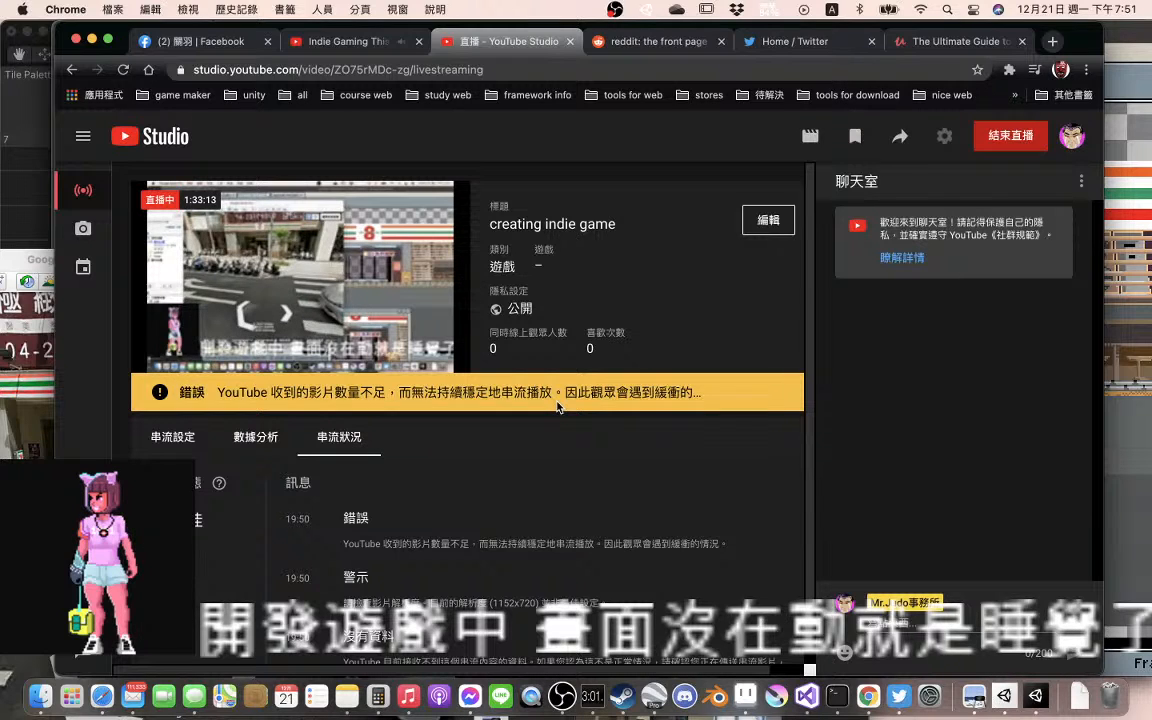
click(165, 440)
key(super+Tab)
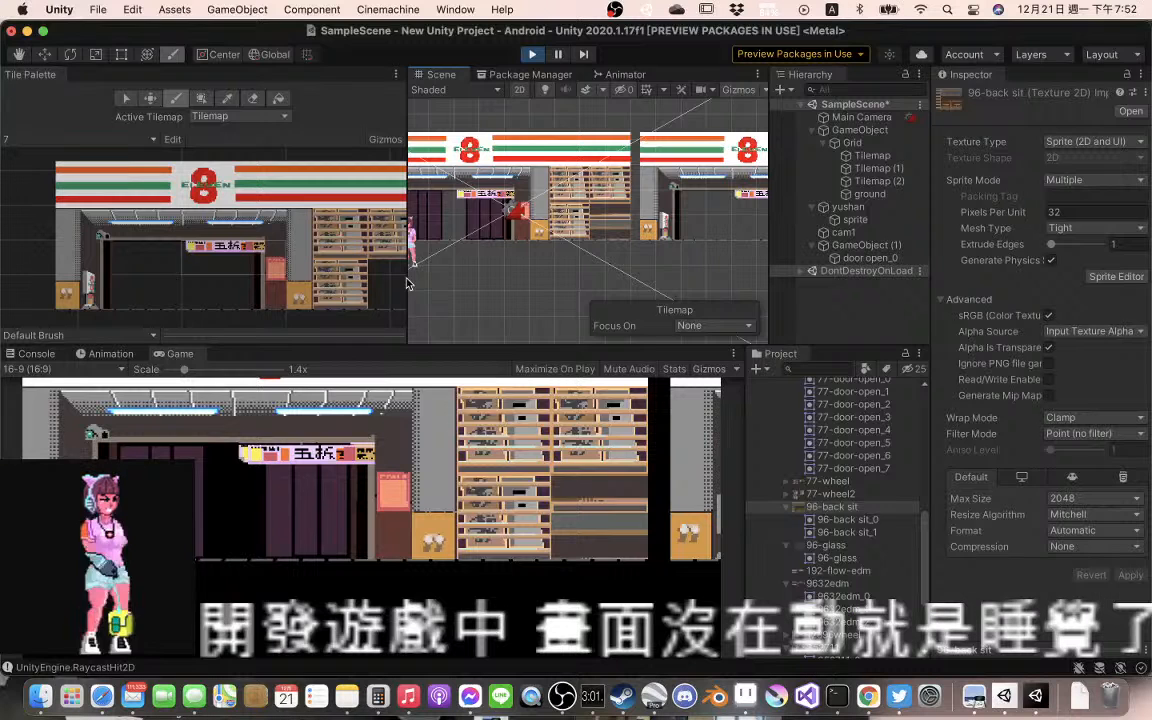